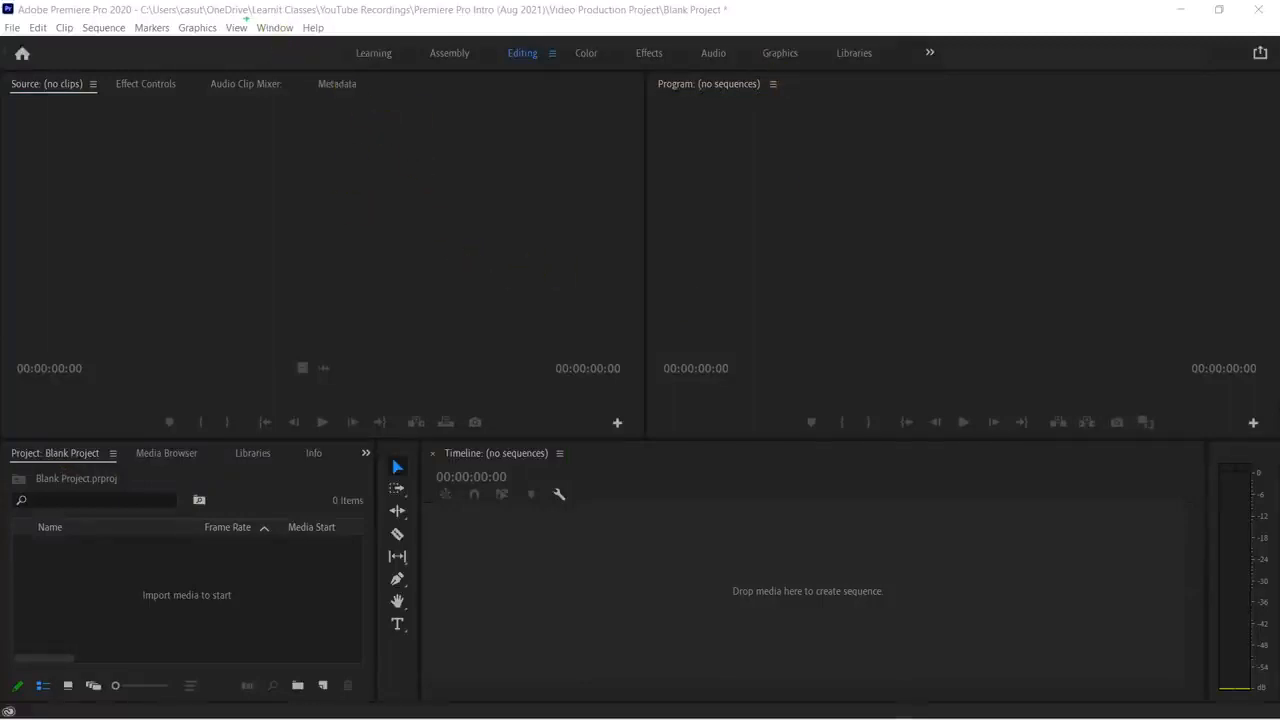
# Step: Show the Essential Graphics panel in the Editing workspace and close it again
pyautogui.click(288, 28)
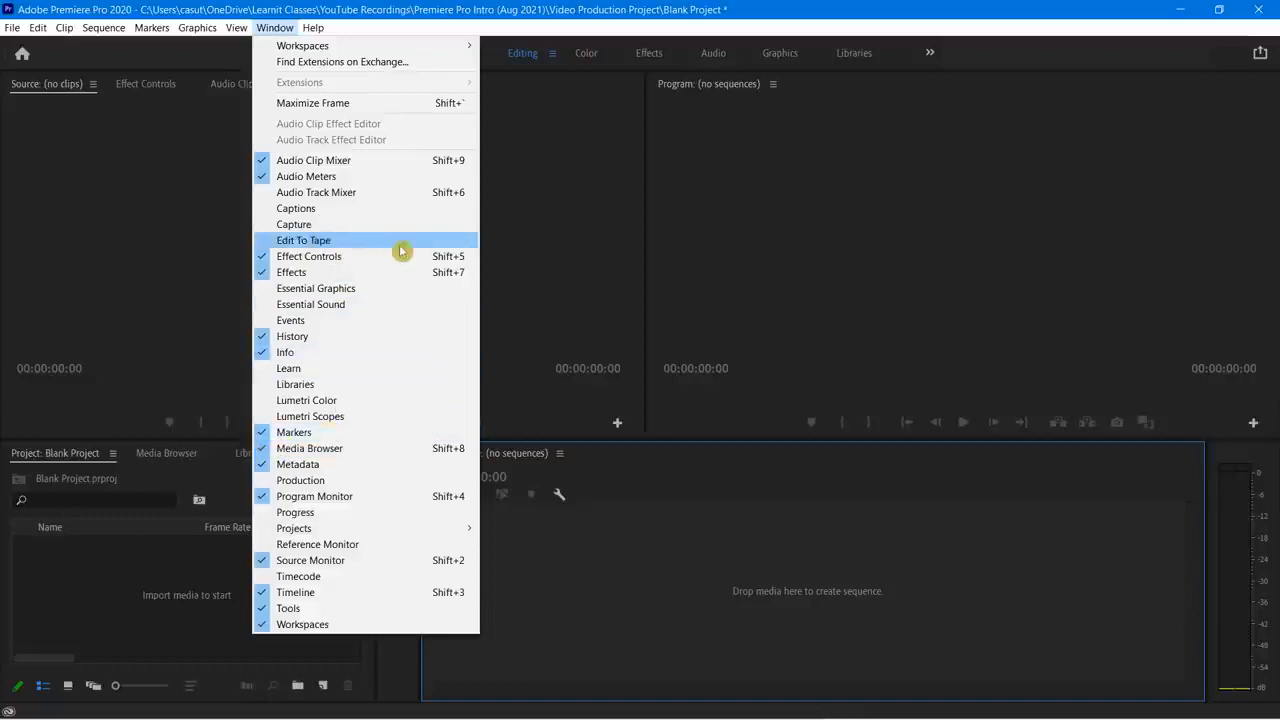
pyautogui.click(338, 289)
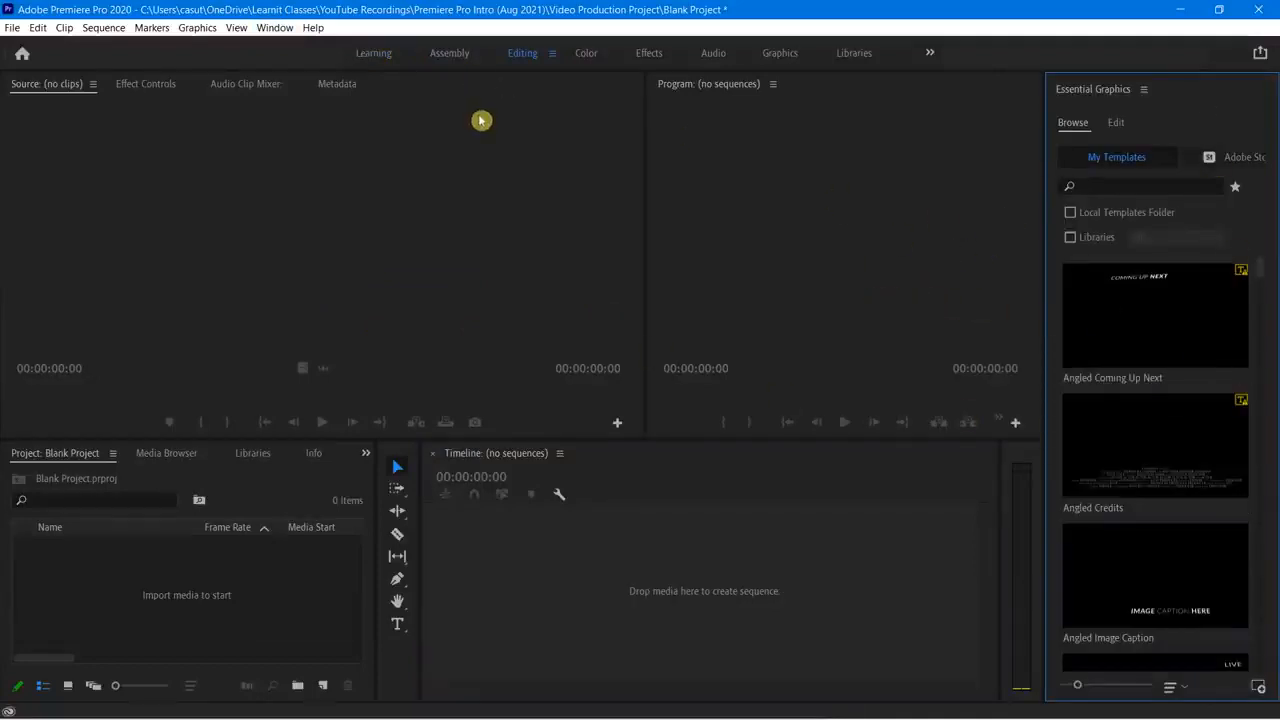
pyautogui.rightClick(1081, 93)
pyautogui.click(1105, 95)
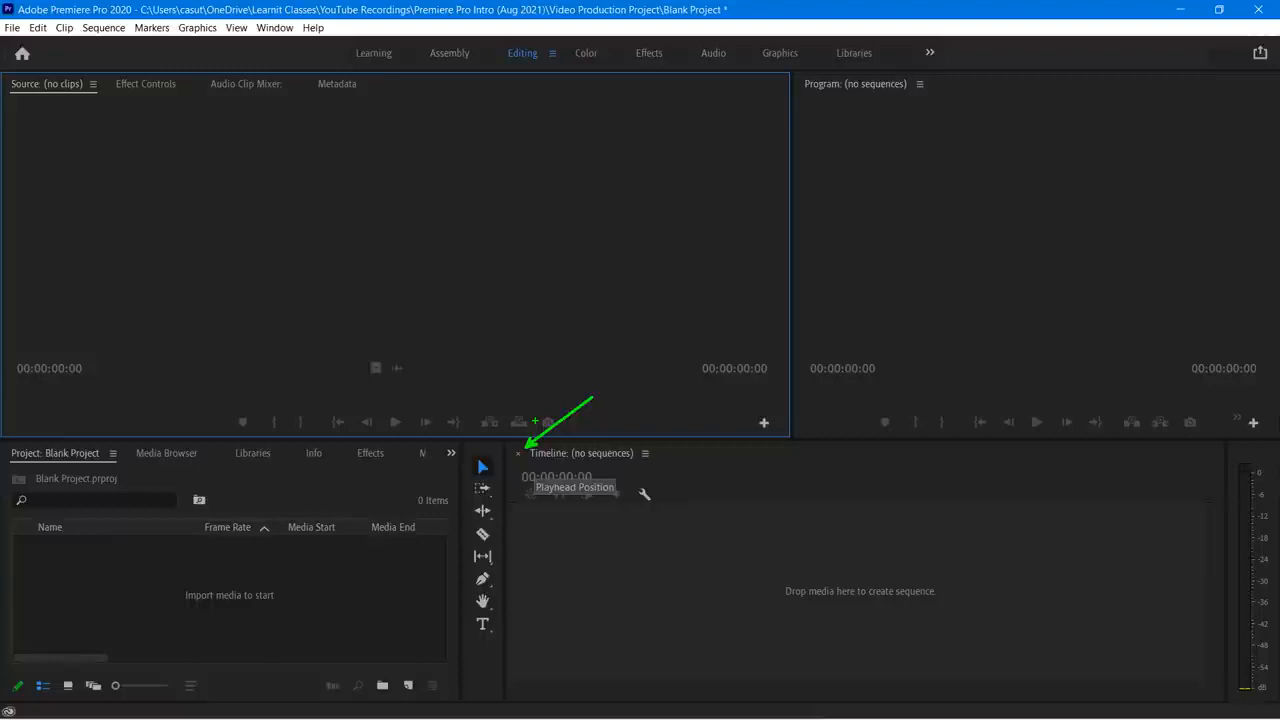
pyautogui.press('Escape')
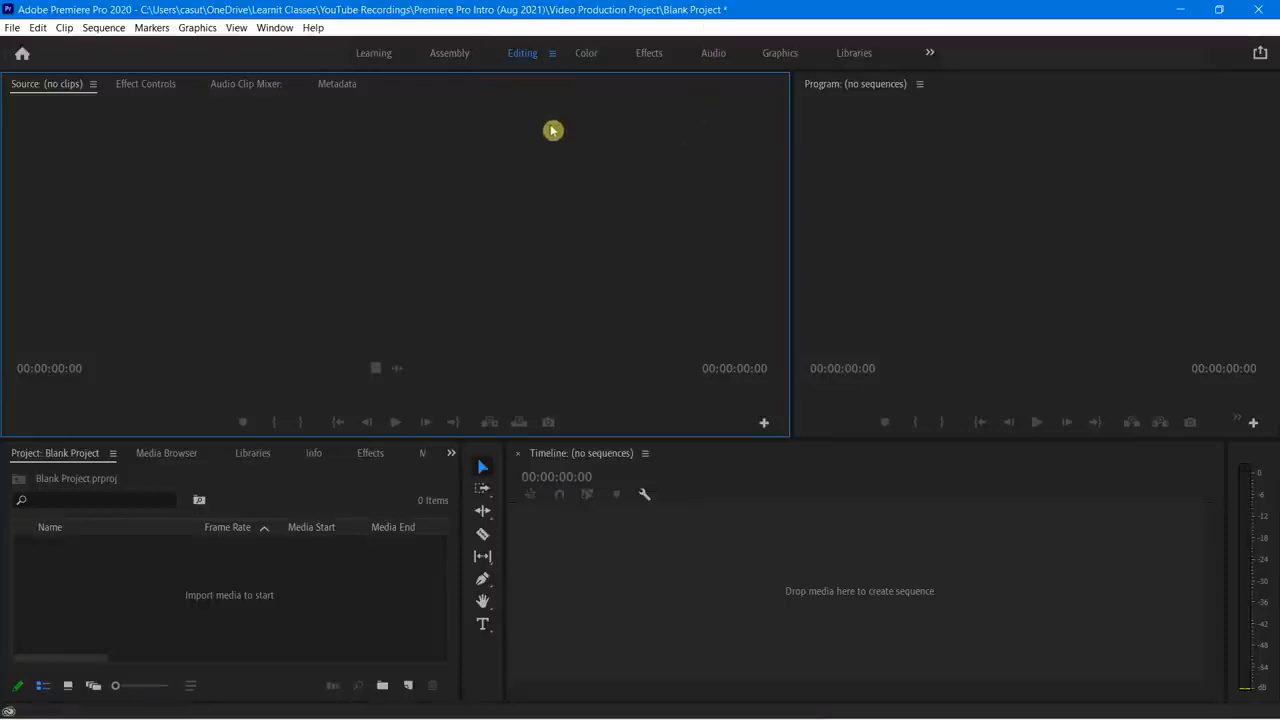
# Step: Compare the Learning, Assembly, Editing, Color, Effects and Audio workspaces, finishing in the Editing workspace
pyautogui.click(374, 54)
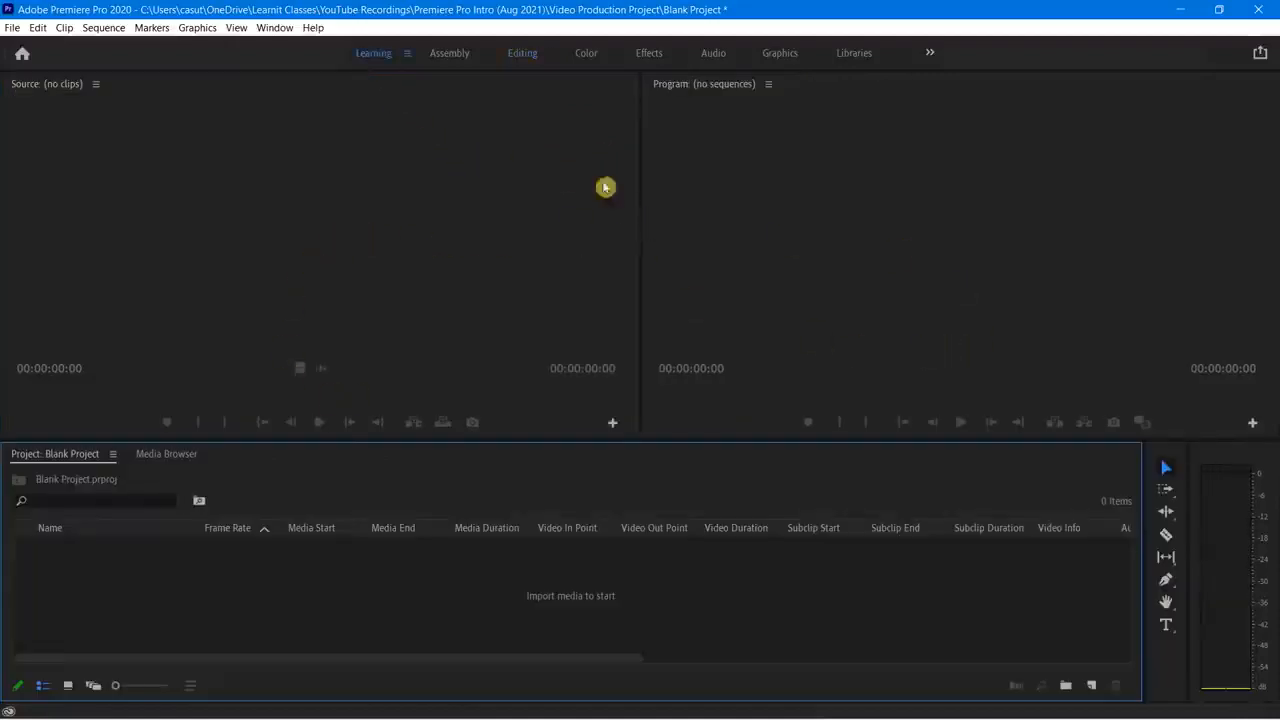
pyautogui.click(449, 55)
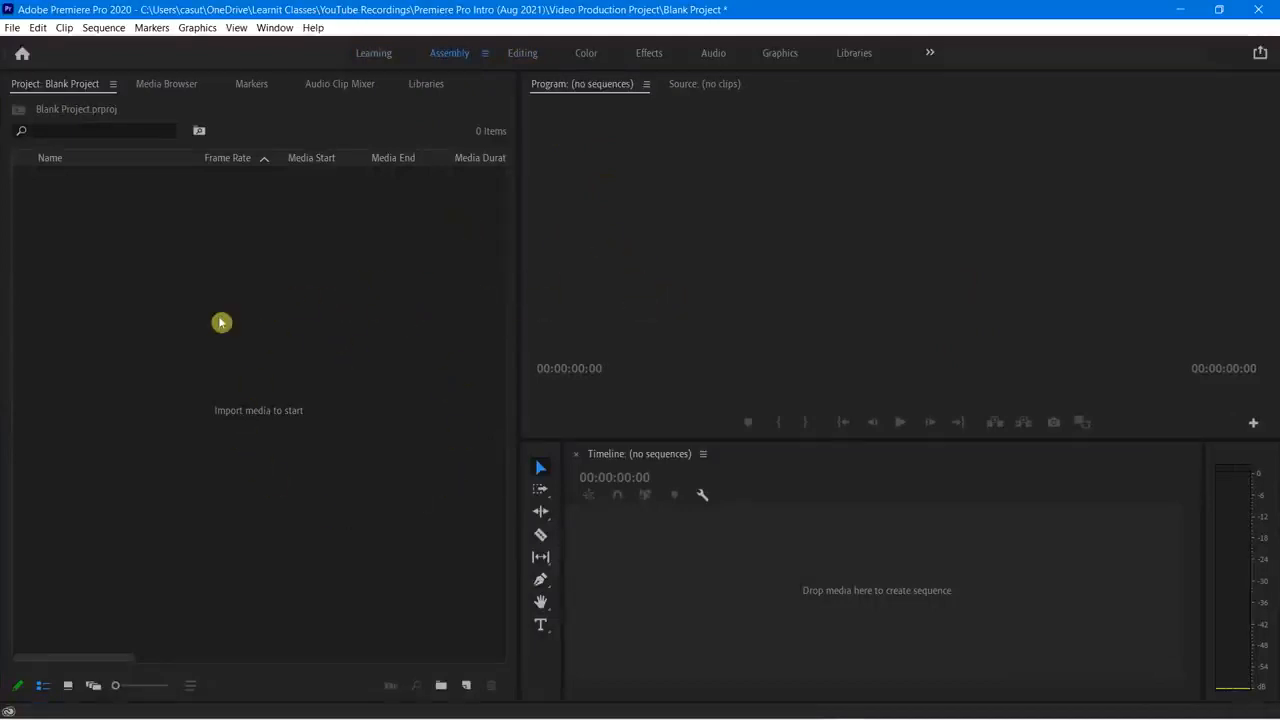
pyautogui.click(522, 54)
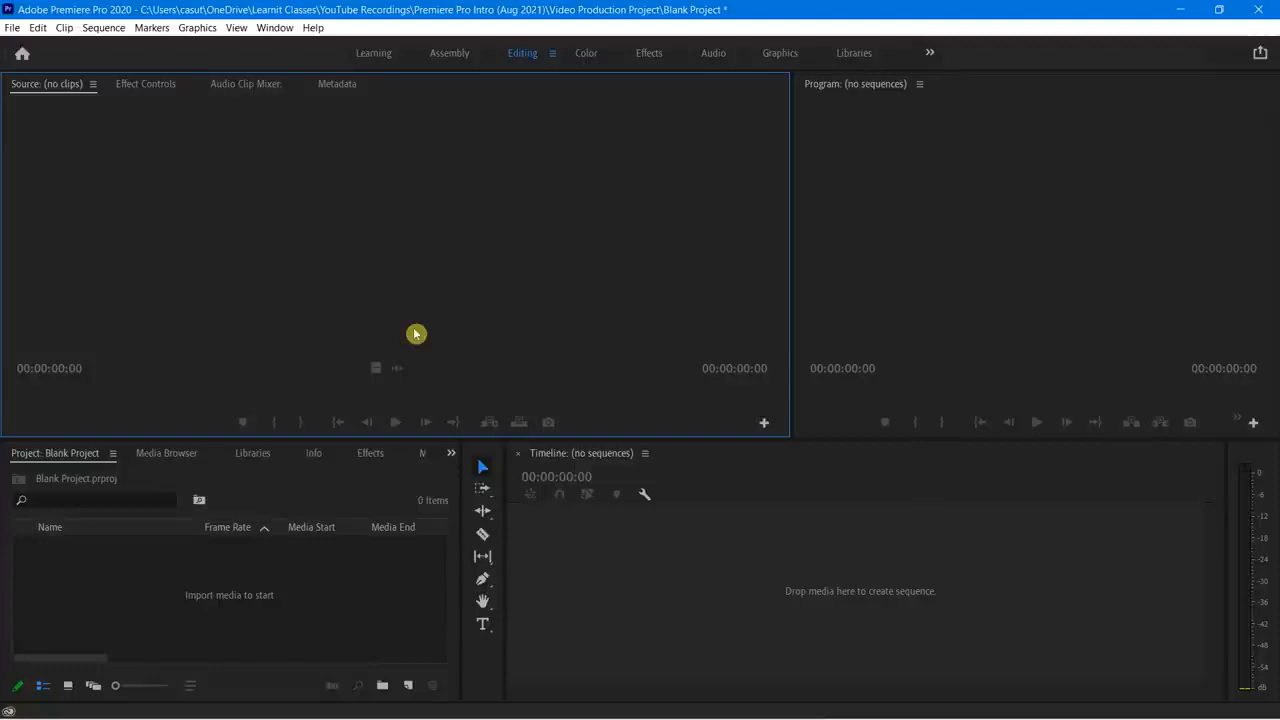
pyautogui.click(586, 55)
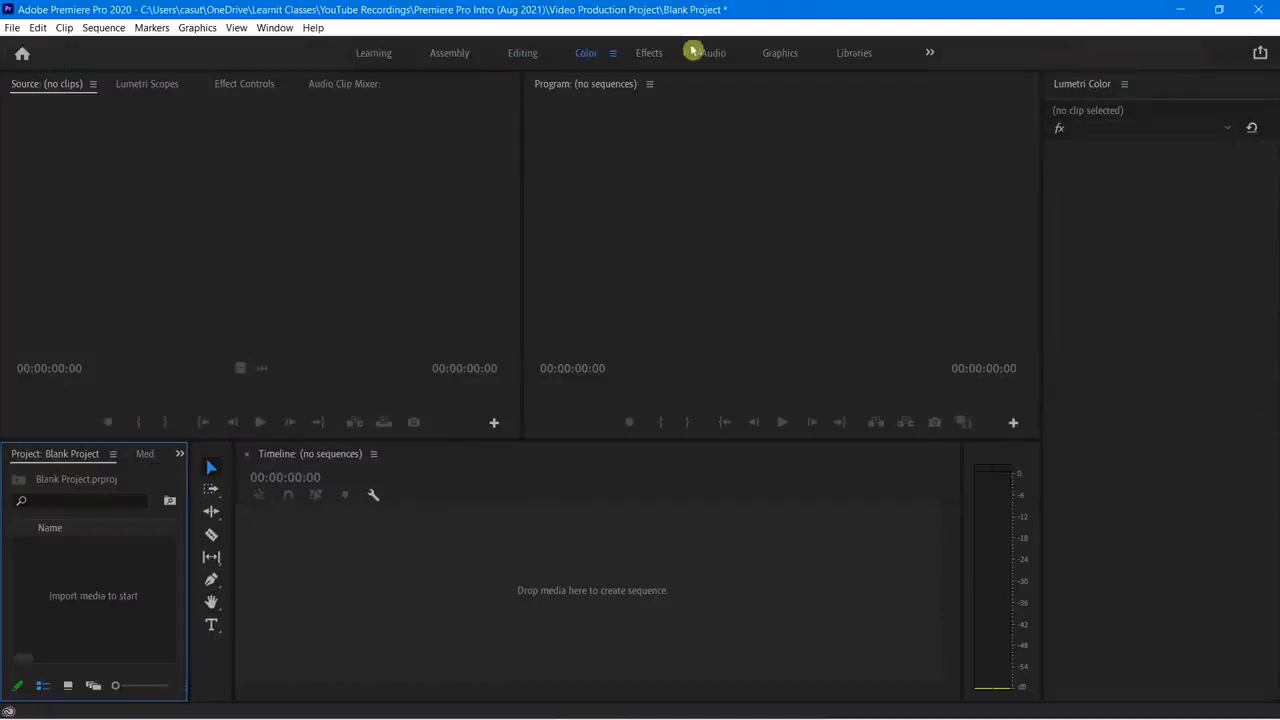
pyautogui.click(648, 56)
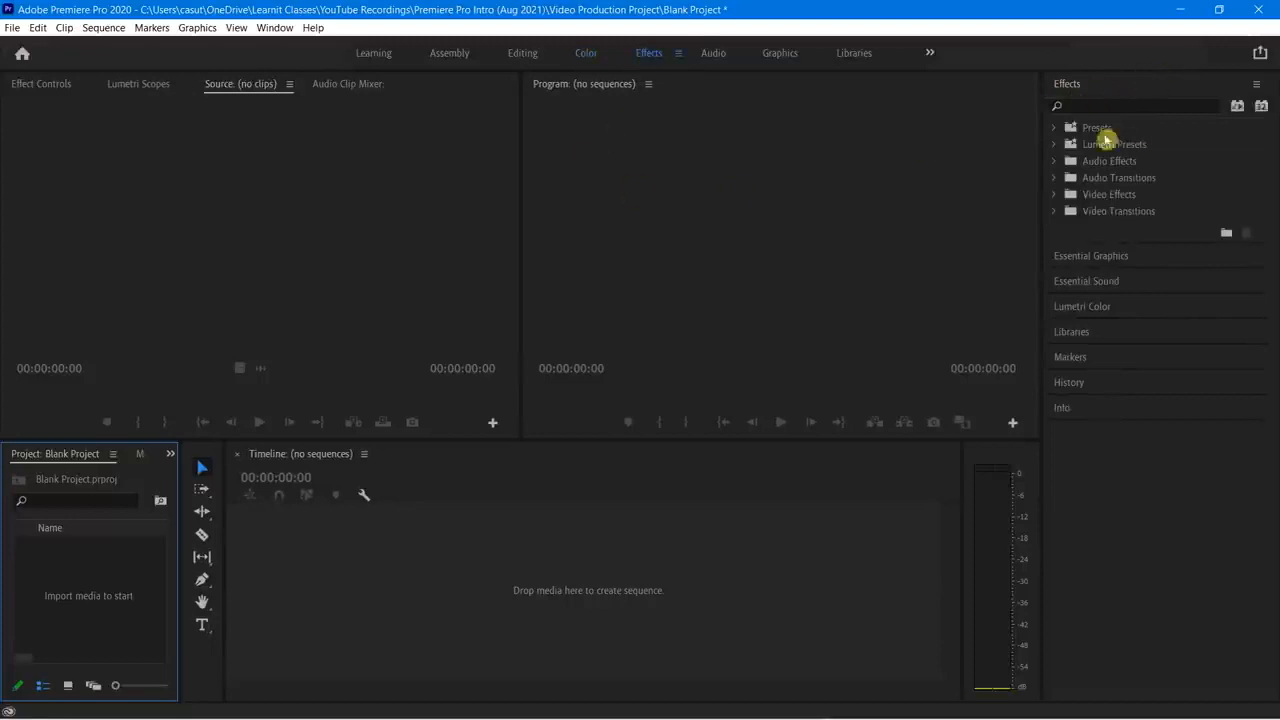
pyautogui.click(714, 60)
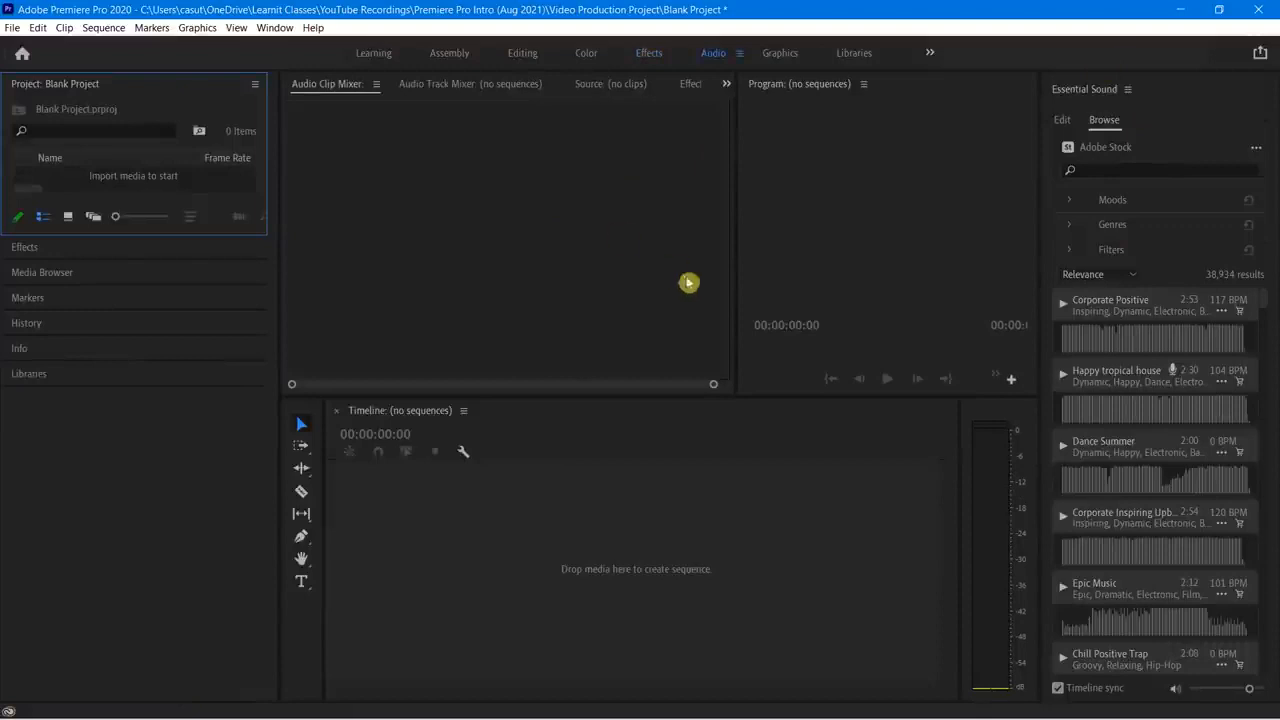
pyautogui.click(526, 55)
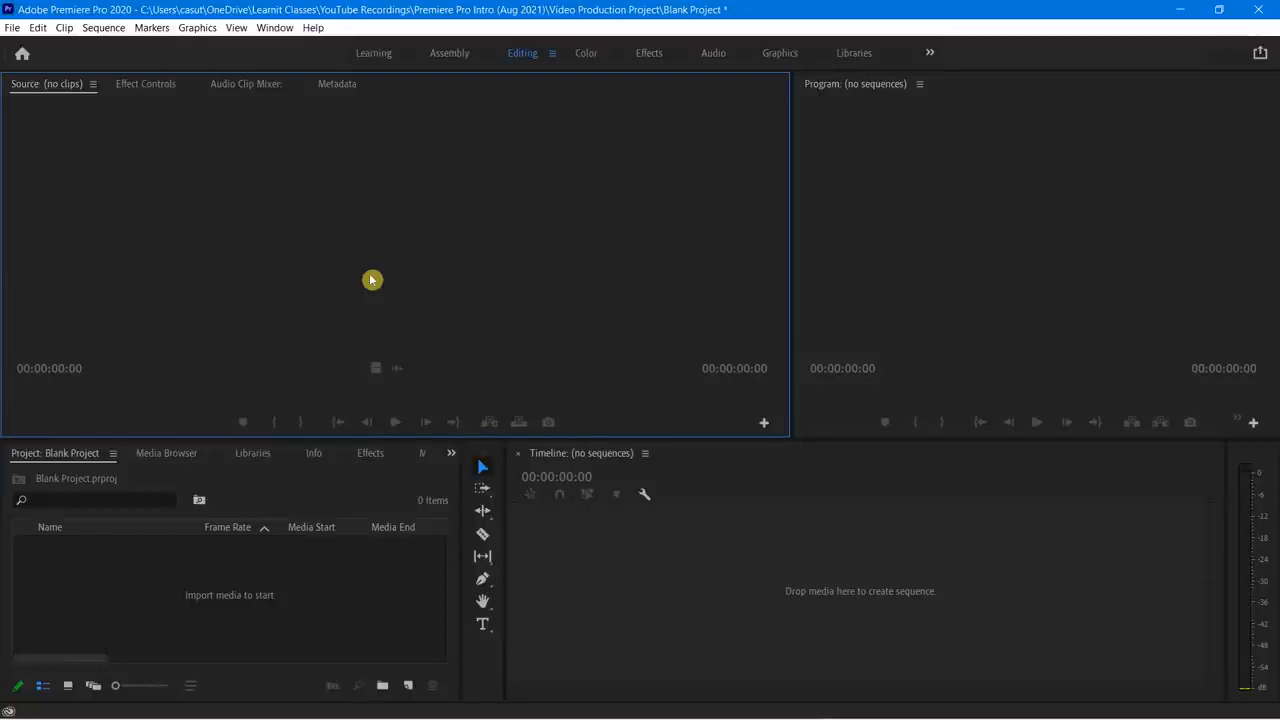
# Step: Review the list of available workspaces and their shortcuts without switching the layout
pyautogui.click(273, 28)
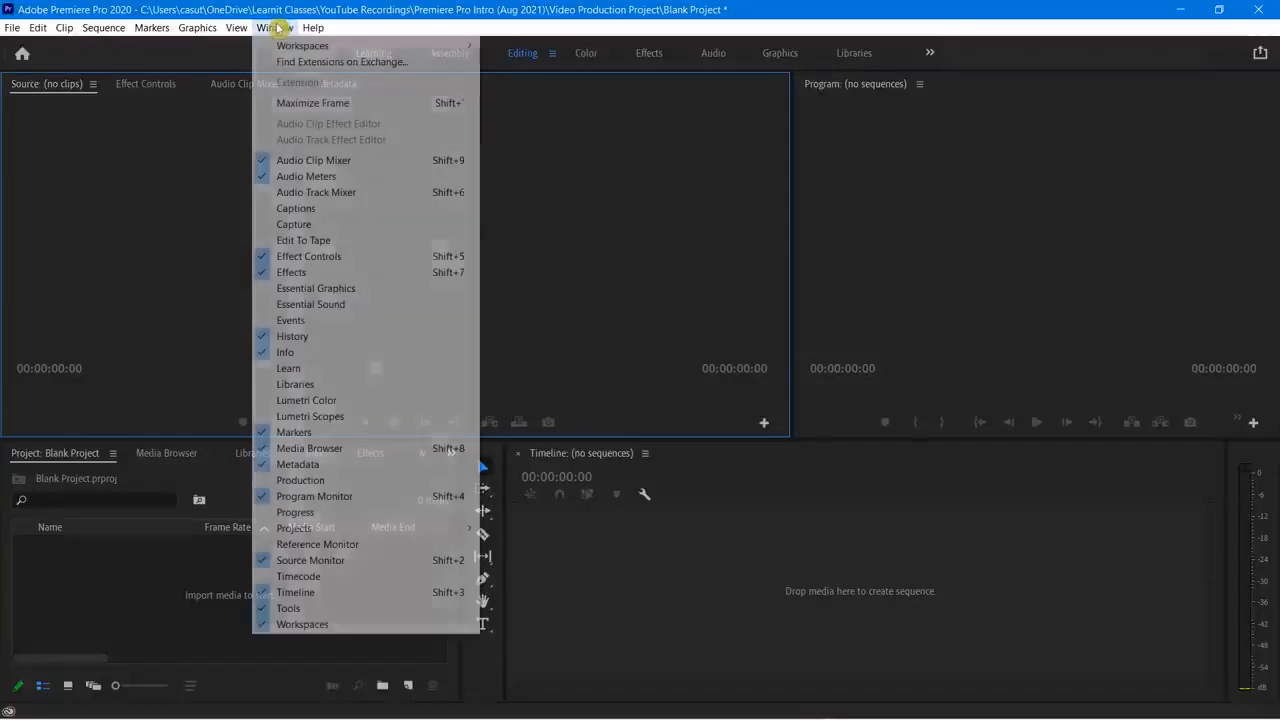
pyautogui.moveTo(293, 47)
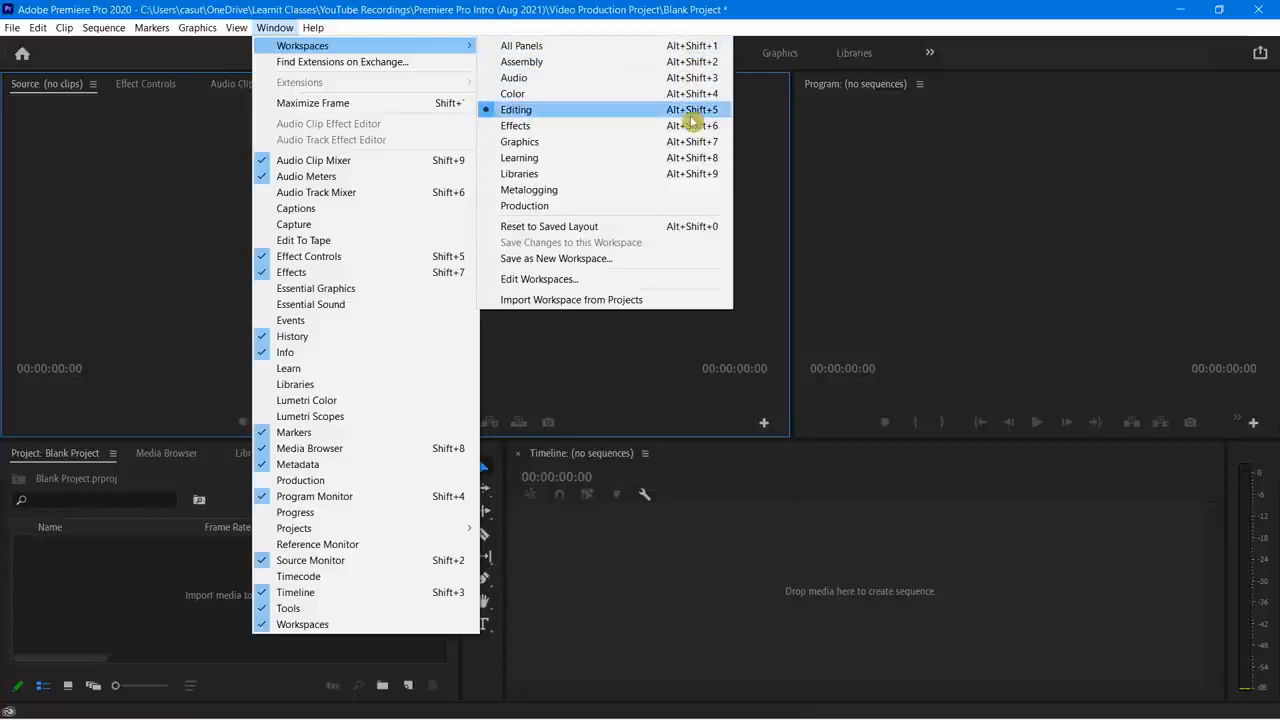
pyautogui.click(760, 38)
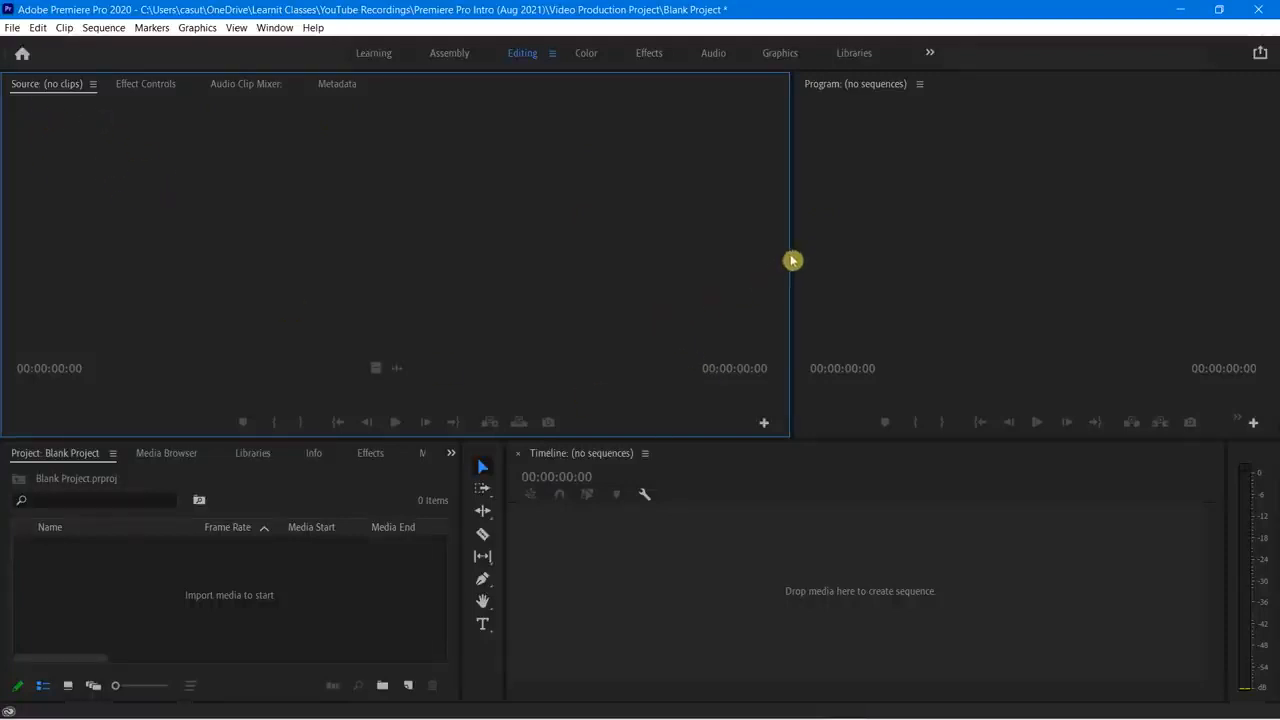
# Step: Narrow the Source monitor to widen the Program monitor, and reduce the height of both to enlarge the panels below
pyautogui.moveTo(790, 254); pyautogui.dragTo(581, 272)
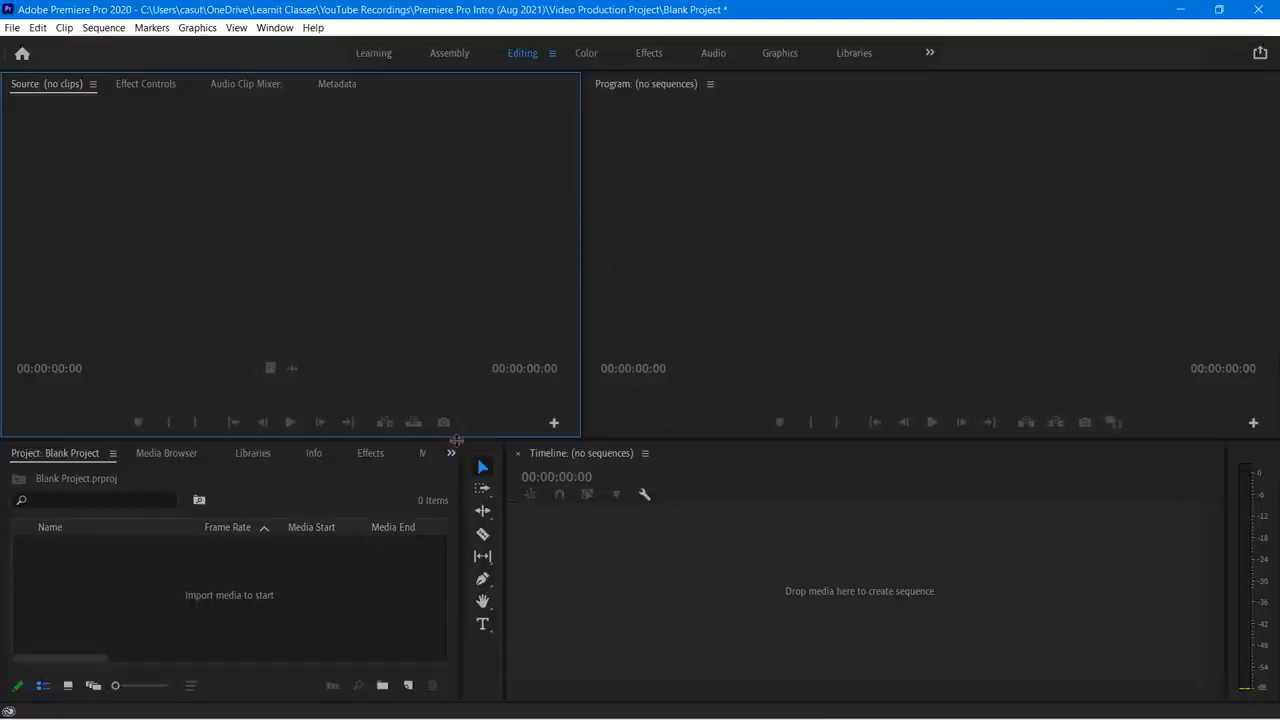
pyautogui.moveTo(456, 433); pyautogui.dragTo(438, 384)
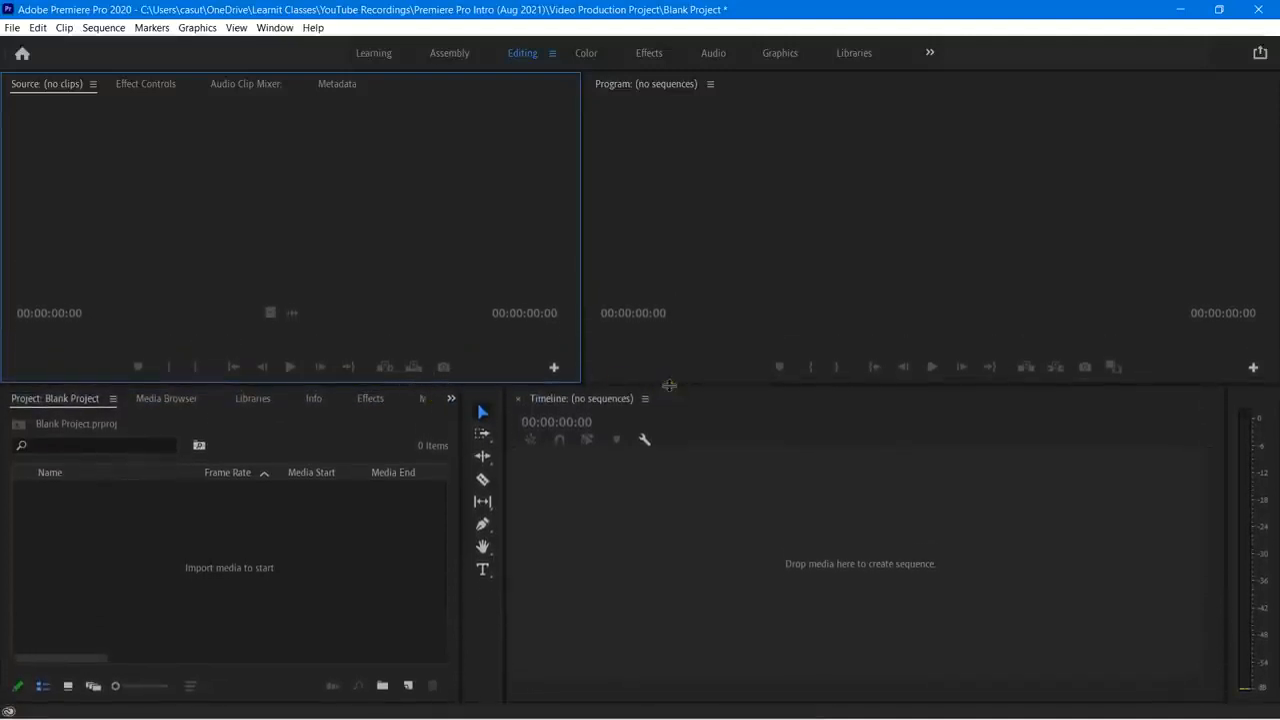
pyautogui.moveTo(699, 386)
pyautogui.mouseDown()
pyautogui.moveTo(692, 324)
pyautogui.moveTo(687, 395)
pyautogui.moveTo(692, 364)
pyautogui.mouseUp()
pyautogui.moveTo(580, 257)
pyautogui.mouseDown()
pyautogui.moveTo(677, 262)
pyautogui.moveTo(570, 264)
pyautogui.mouseUp()
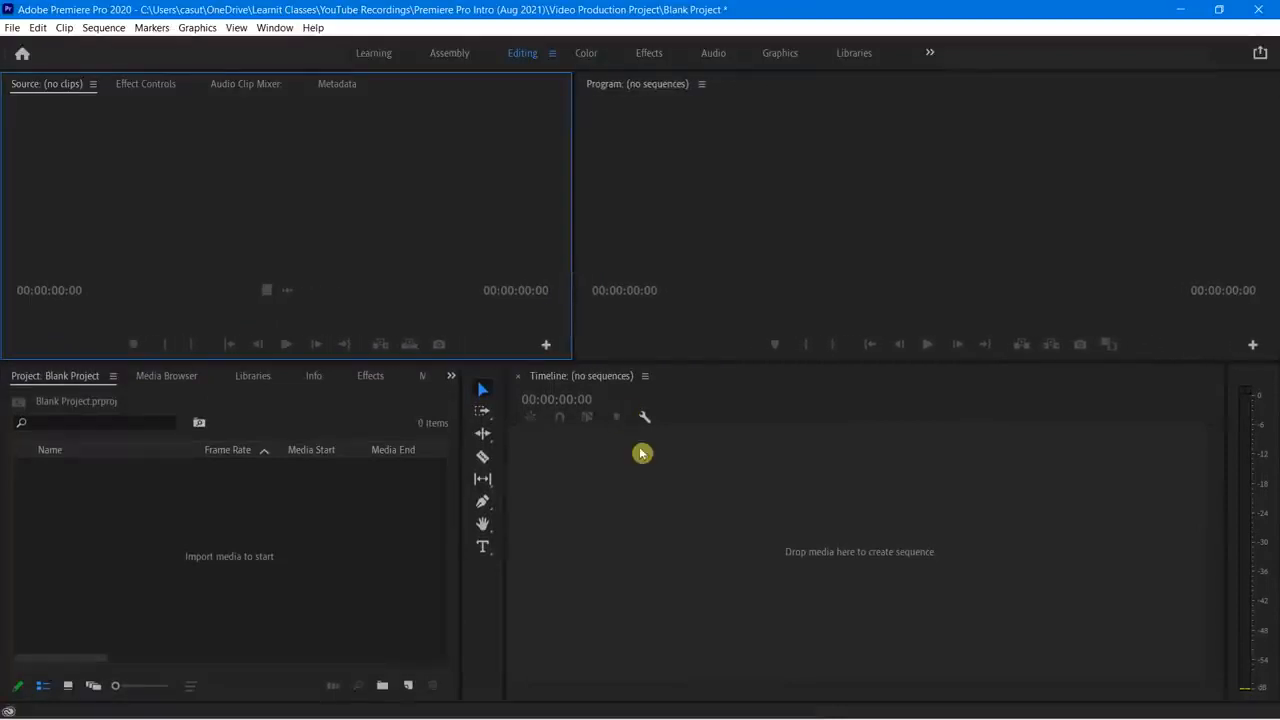
# Step: Narrow the Project panel and widen the Timeline panel so the tools stay in a single column, leaving the Timeline active
pyautogui.click(381, 562)
pyautogui.click(692, 608)
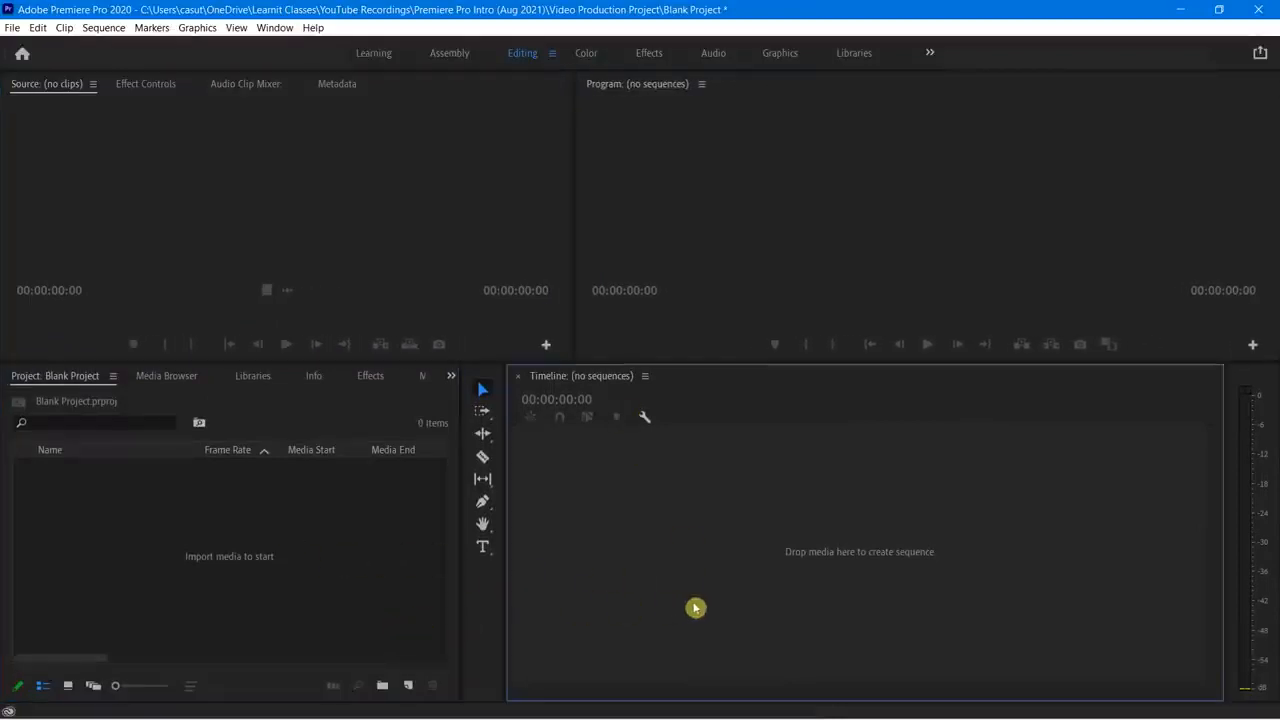
pyautogui.click(491, 611)
pyautogui.click(302, 634)
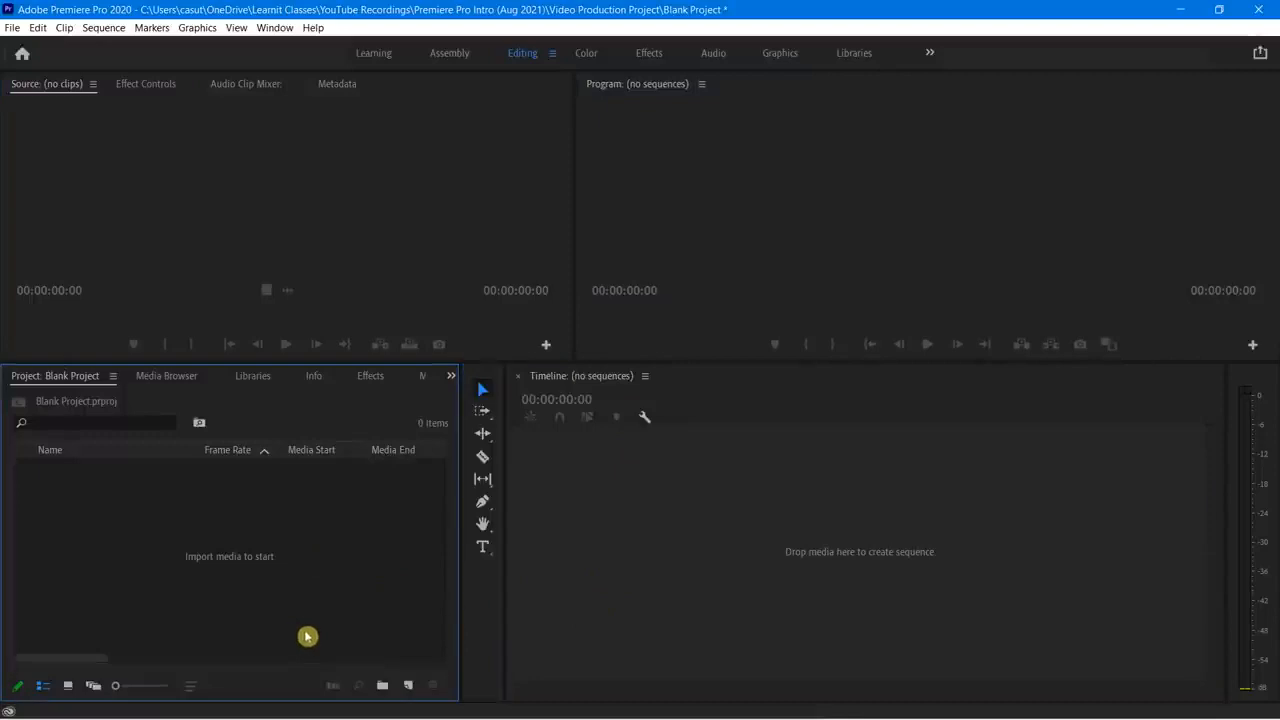
pyautogui.moveTo(460, 568); pyautogui.dragTo(338, 573)
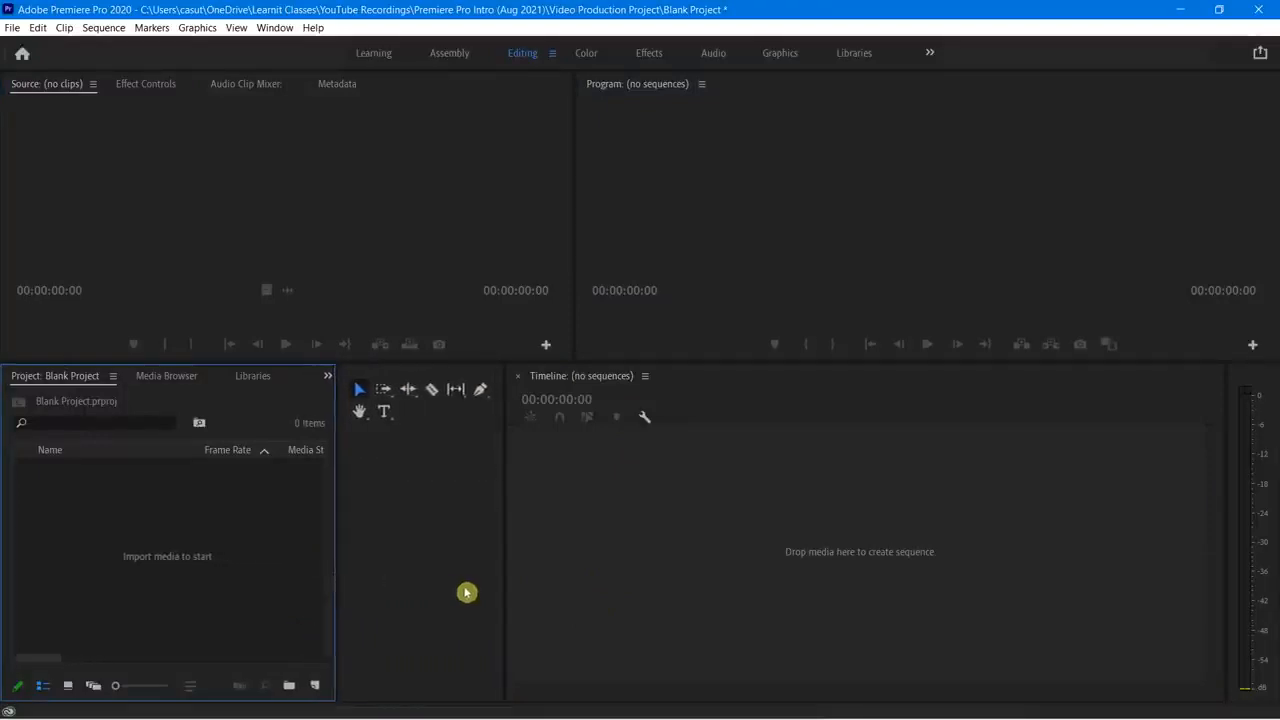
pyautogui.moveTo(505, 575); pyautogui.dragTo(380, 573)
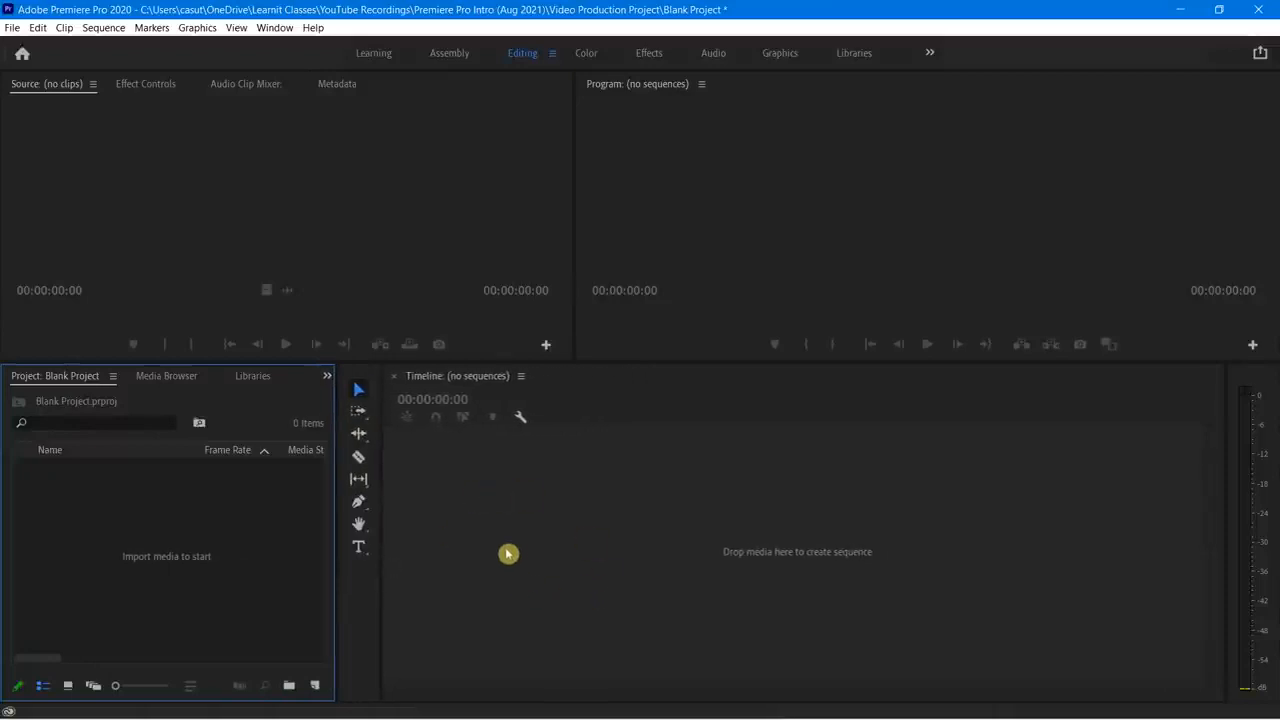
pyautogui.click(714, 609)
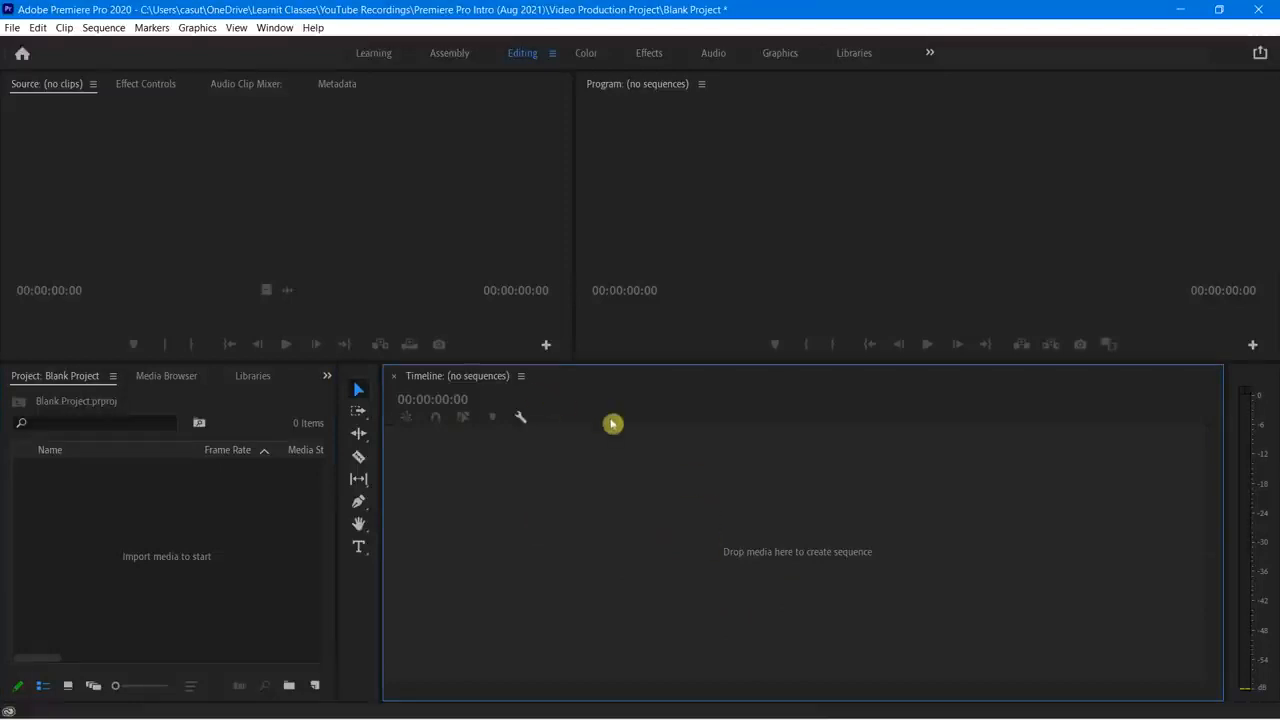
# Step: Examine the panel options of the Timeline, Project and Source panels without changing any setting
pyautogui.click(521, 378)
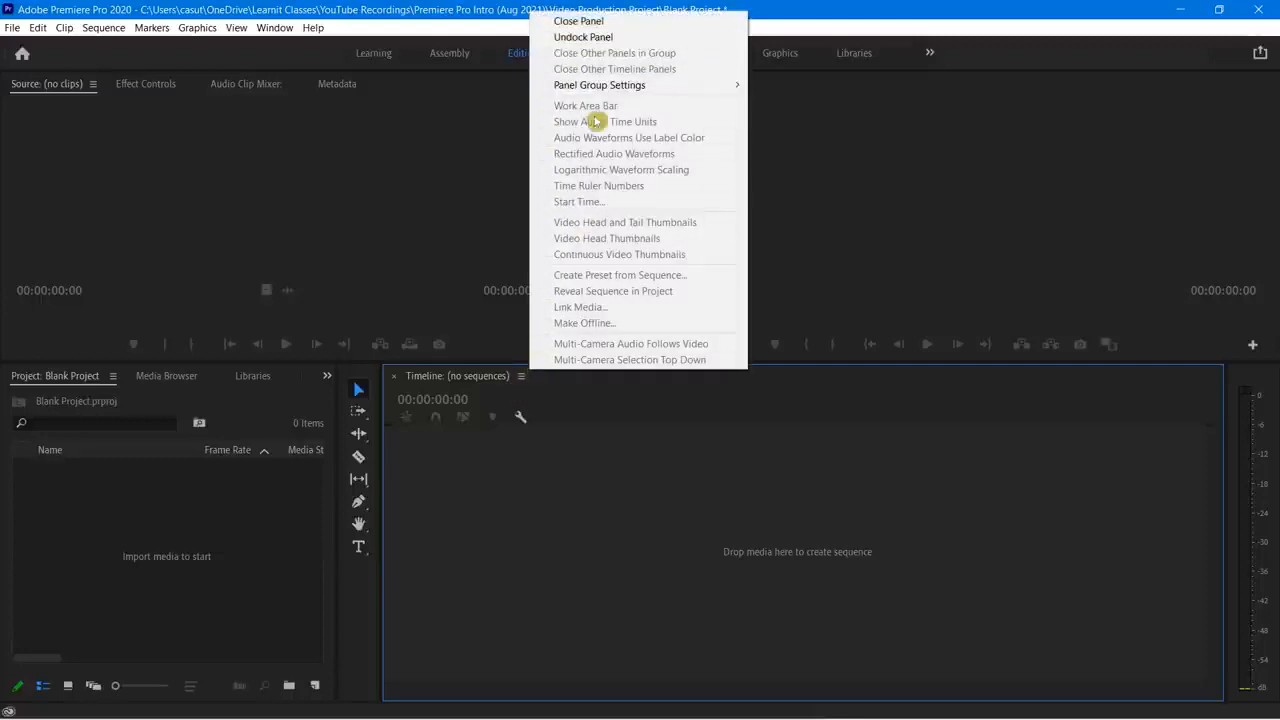
pyautogui.click(484, 385)
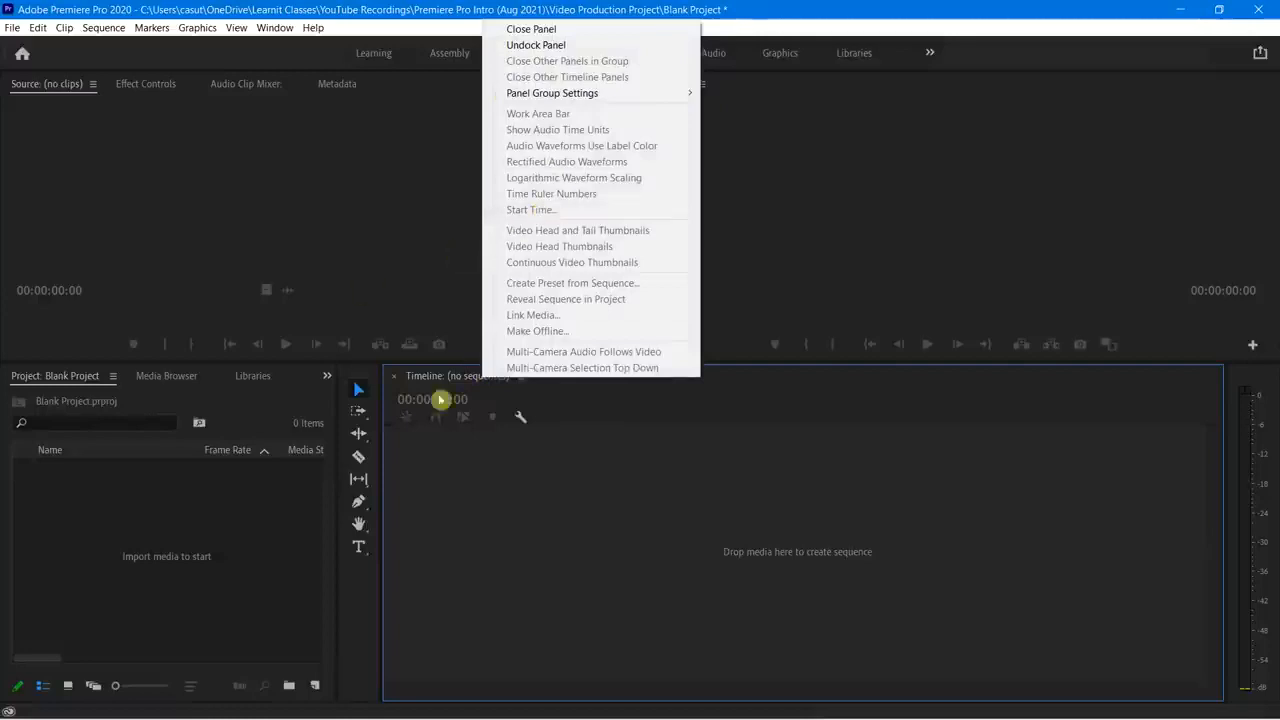
pyautogui.rightClick(84, 379)
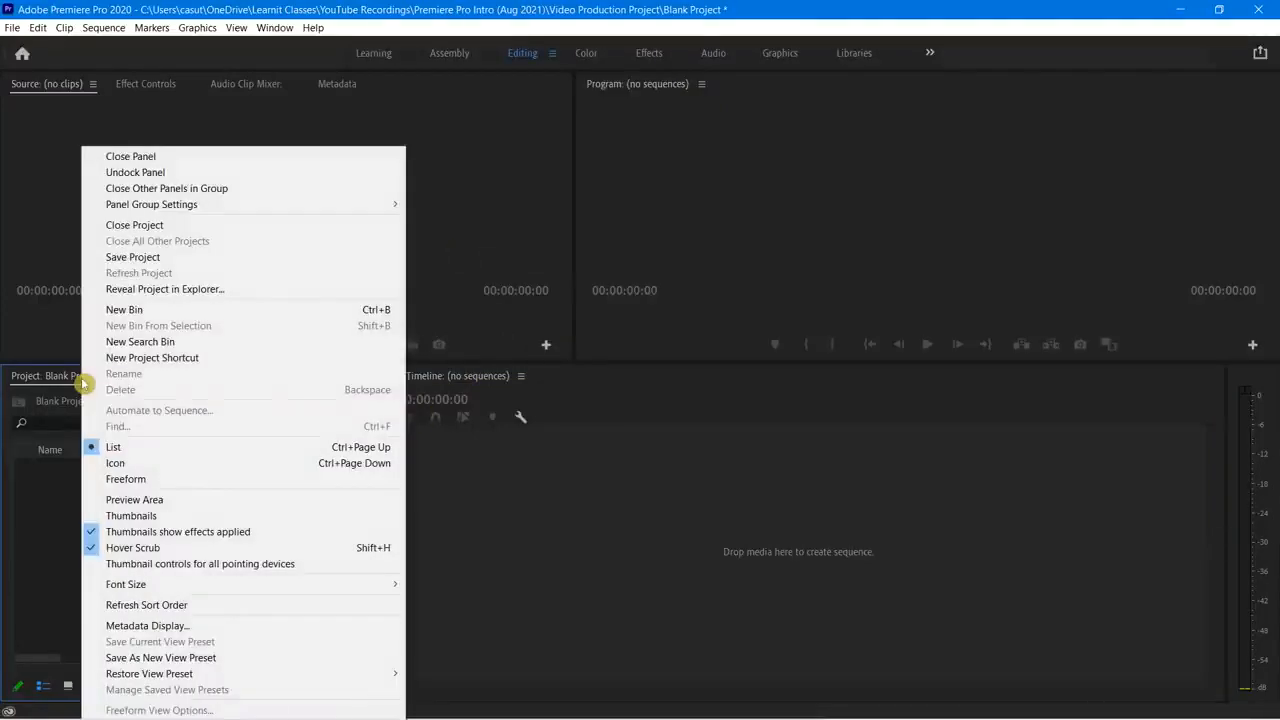
pyautogui.click(82, 377)
pyautogui.rightClick(114, 380)
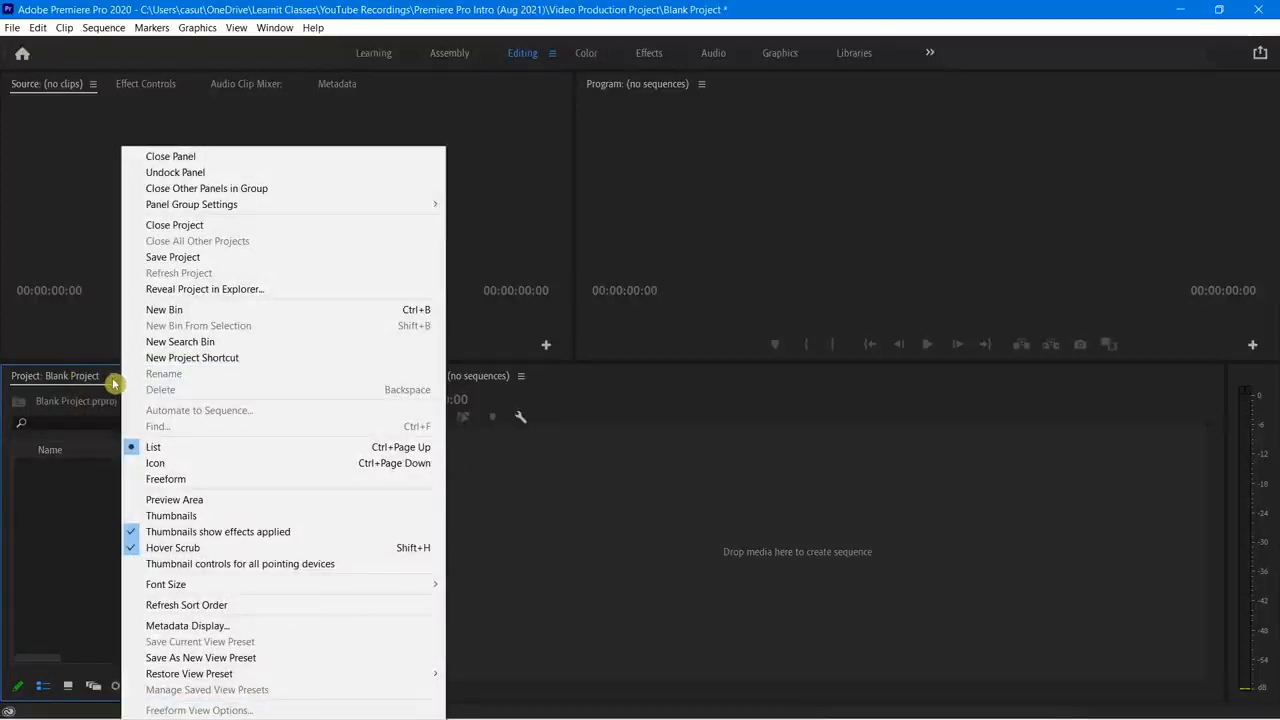
pyautogui.click(586, 529)
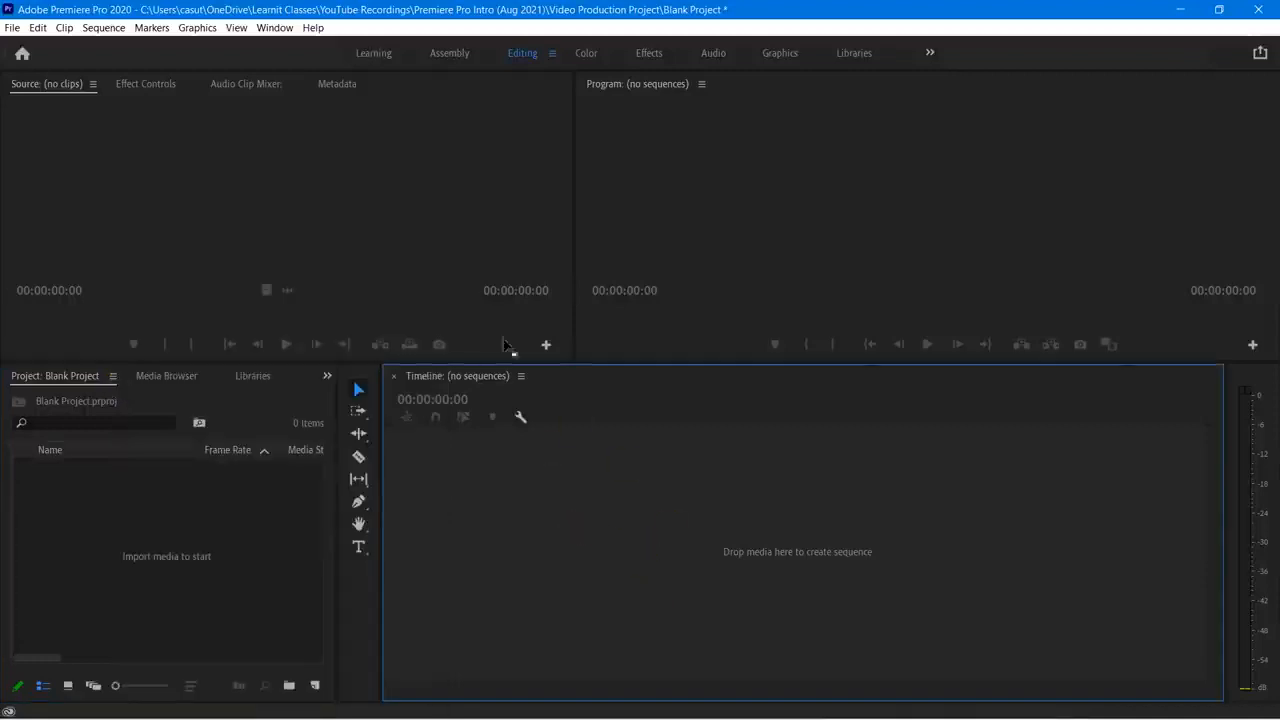
pyautogui.click(94, 84)
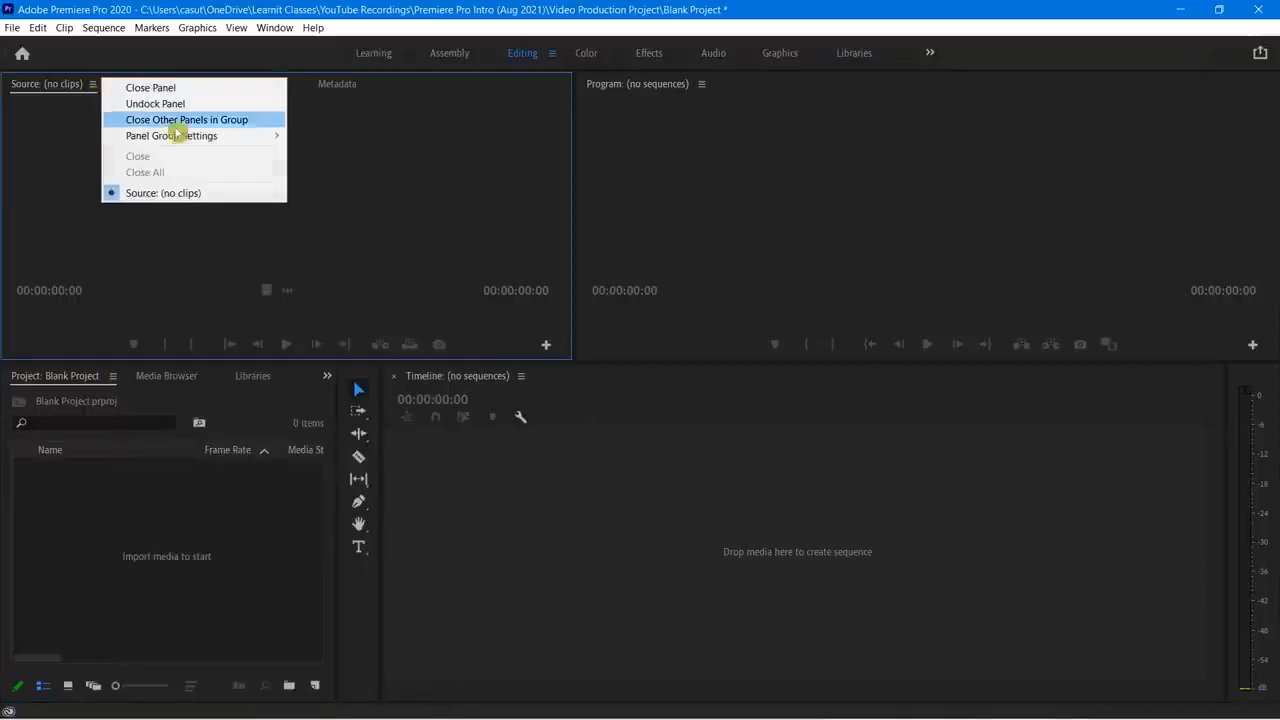
pyautogui.click(112, 377)
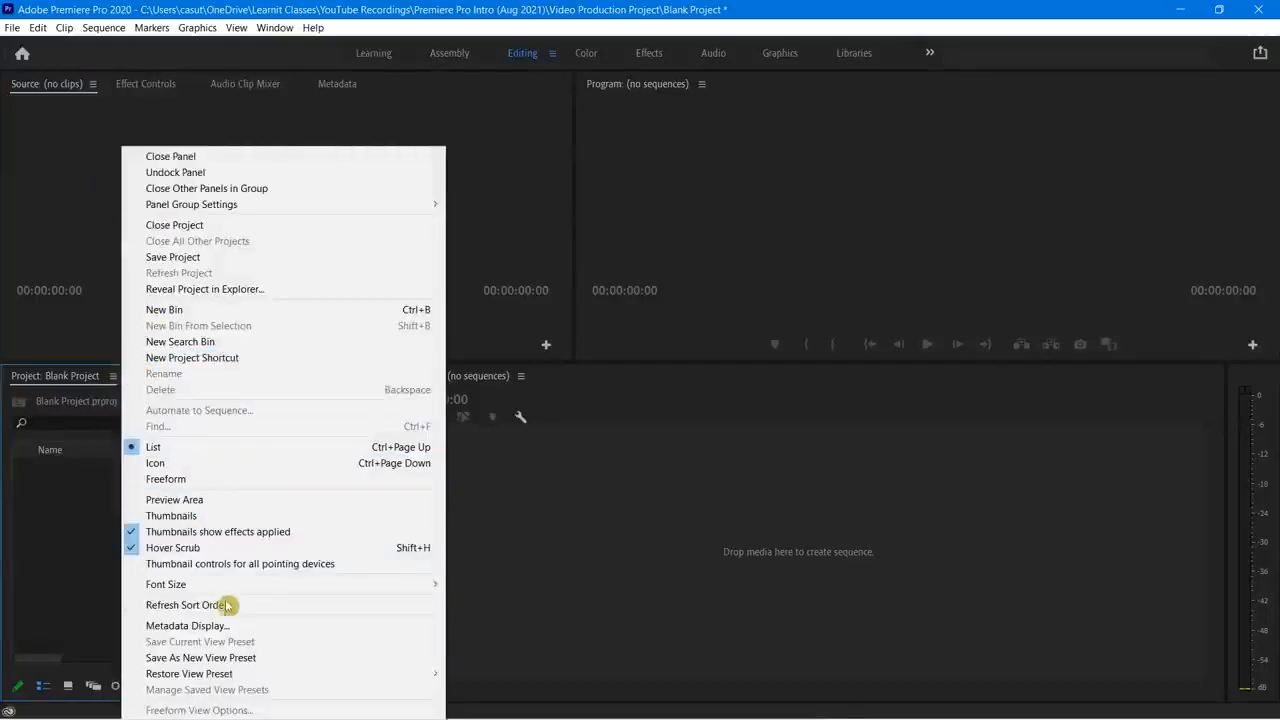
pyautogui.click(581, 565)
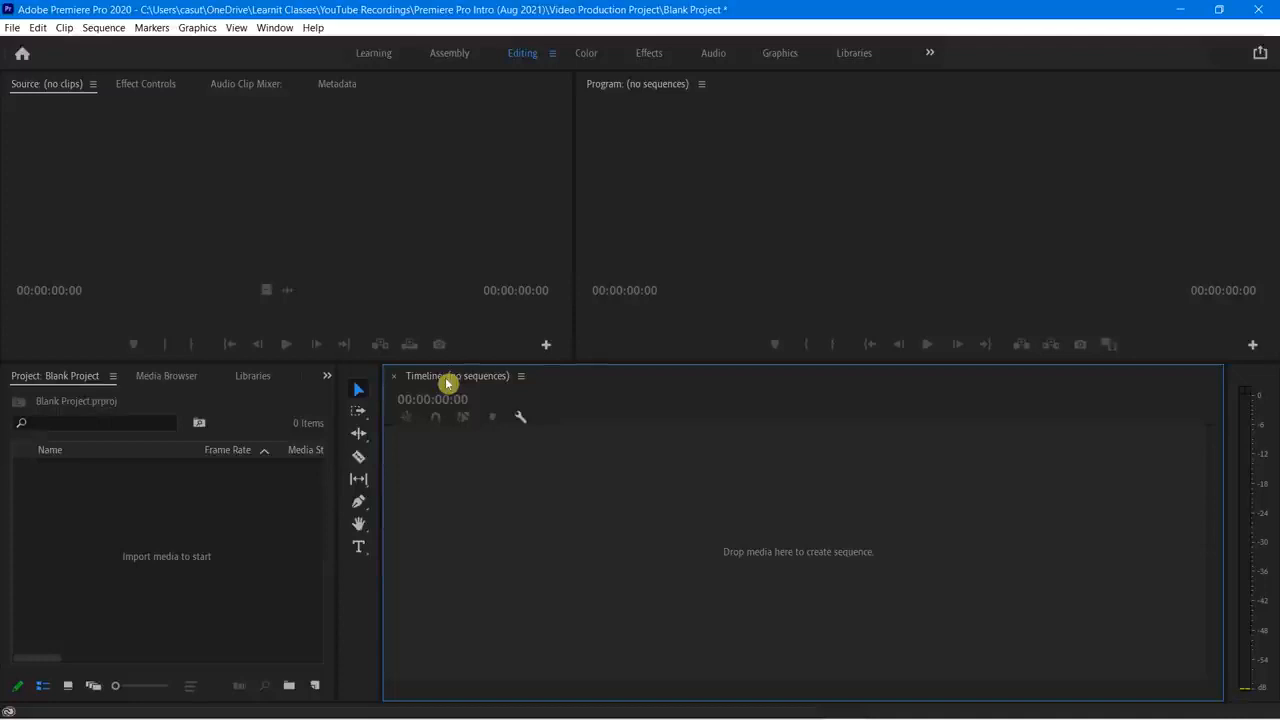
# Step: Open the recent project Explore SF and make its Project panel active
pyautogui.click(391, 171)
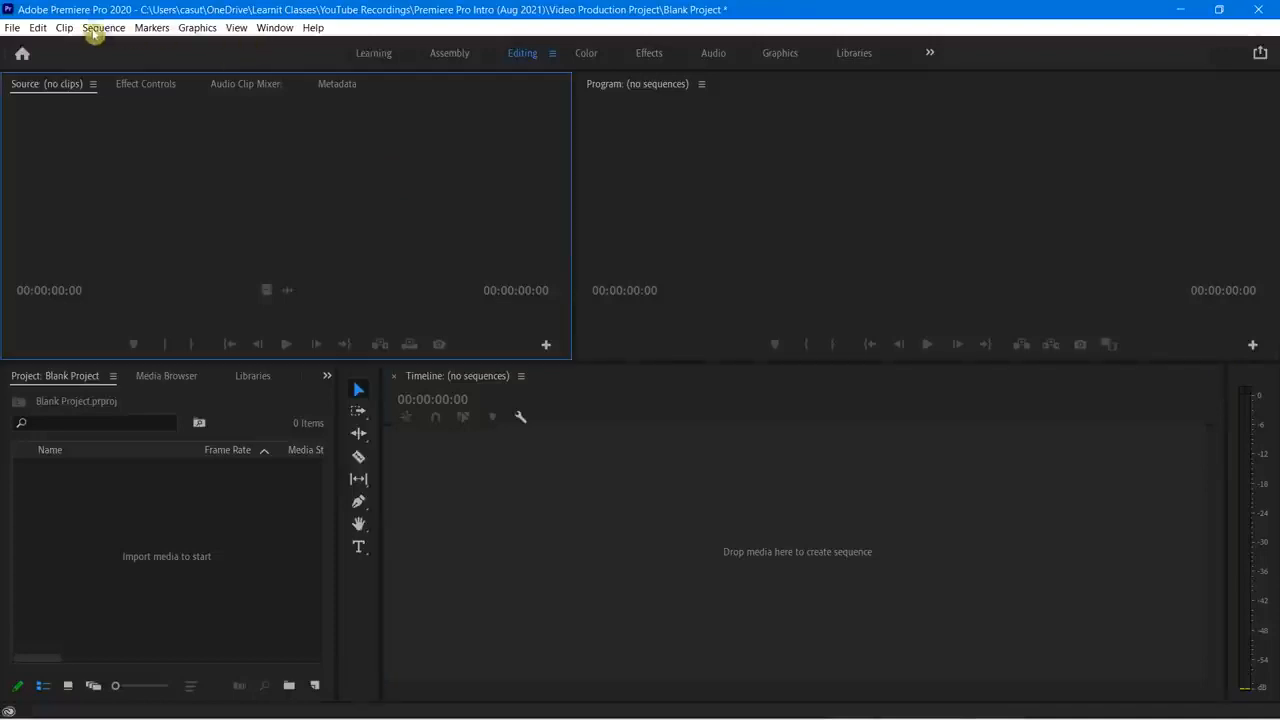
pyautogui.click(13, 30)
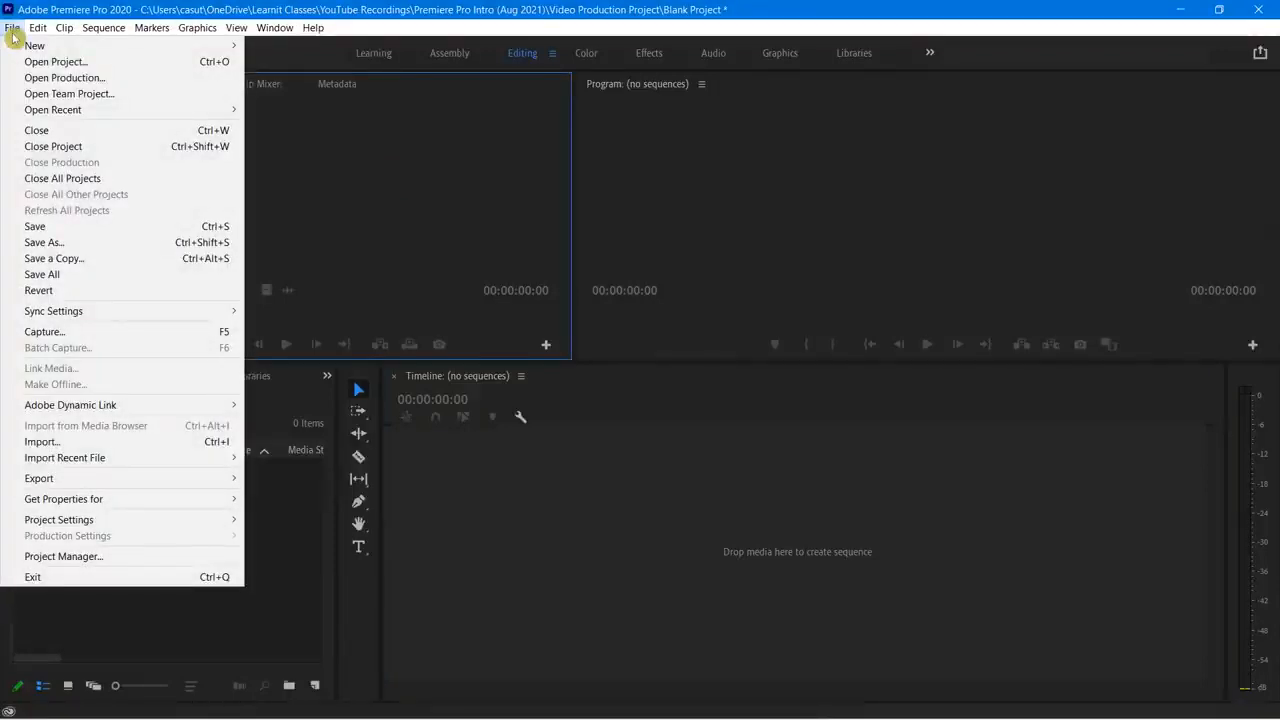
pyautogui.moveTo(86, 113)
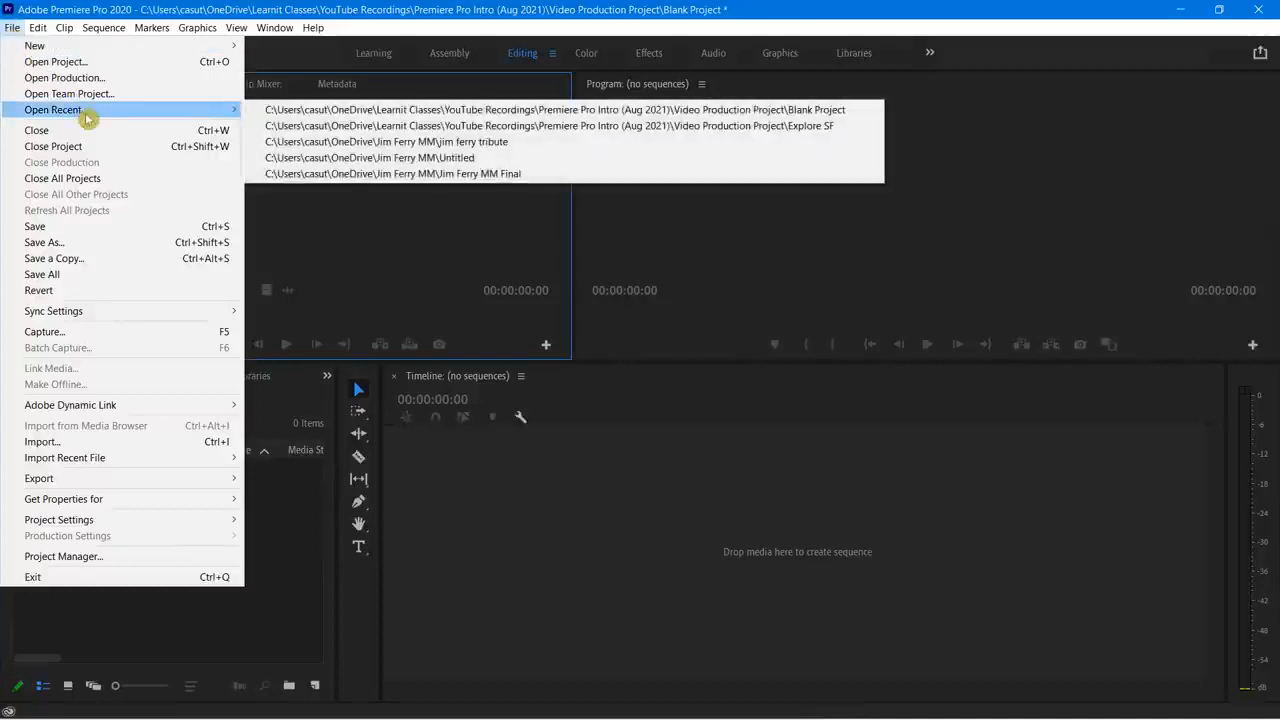
pyautogui.click(288, 132)
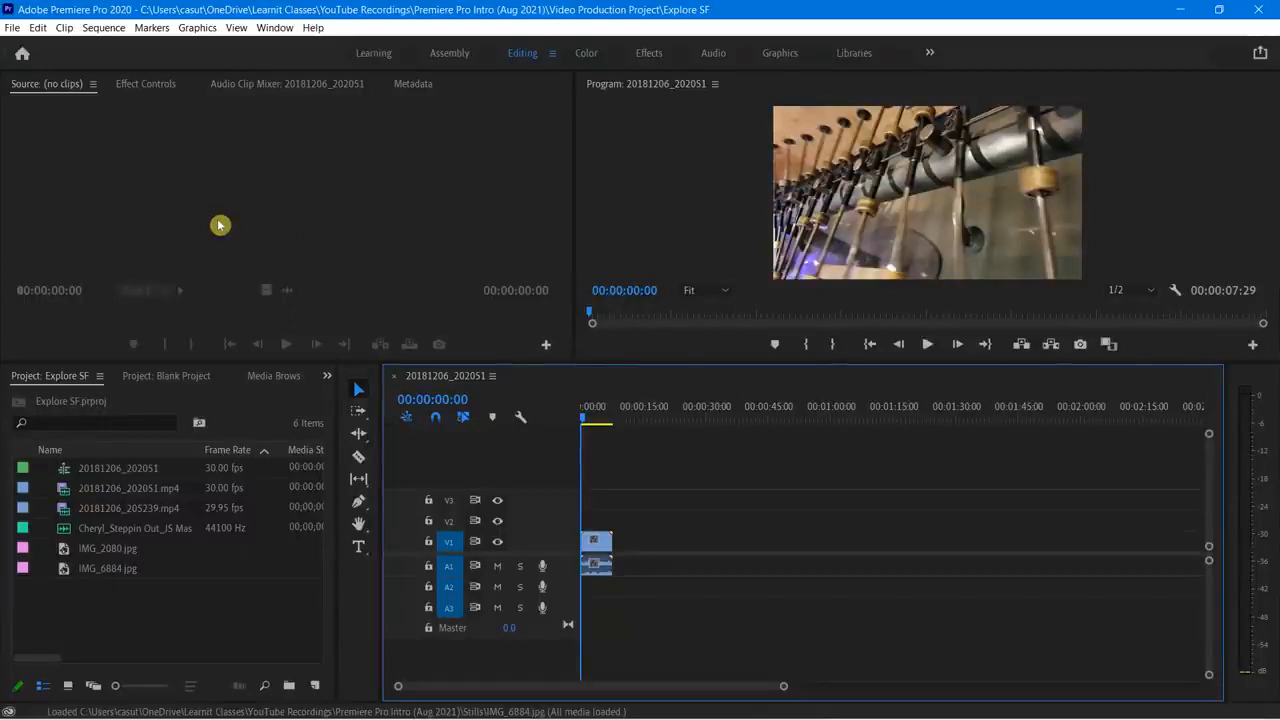
pyautogui.click(153, 621)
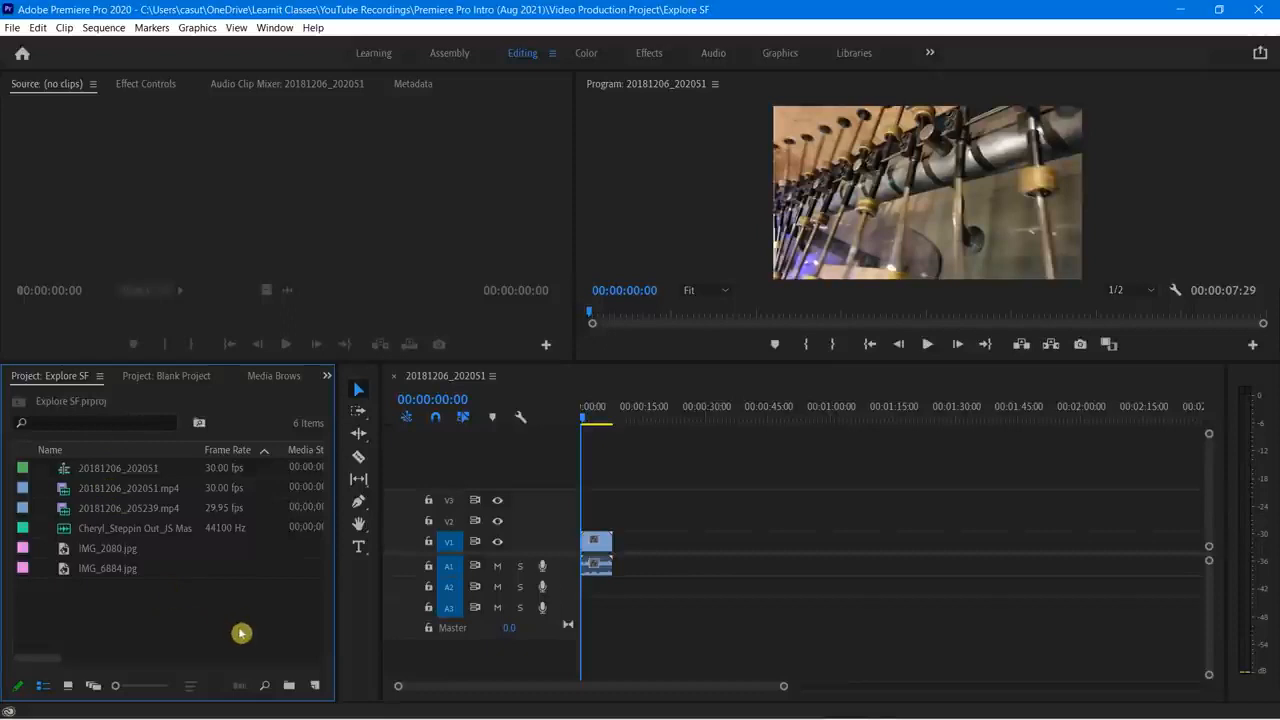
# Step: Widen the Project panel and Source monitor, adjust the monitors' height, and place the sequence playhead at about 00:00:04:18
pyautogui.moveTo(339, 601); pyautogui.dragTo(465, 645)
pyautogui.moveTo(676, 362); pyautogui.dragTo(644, 398)
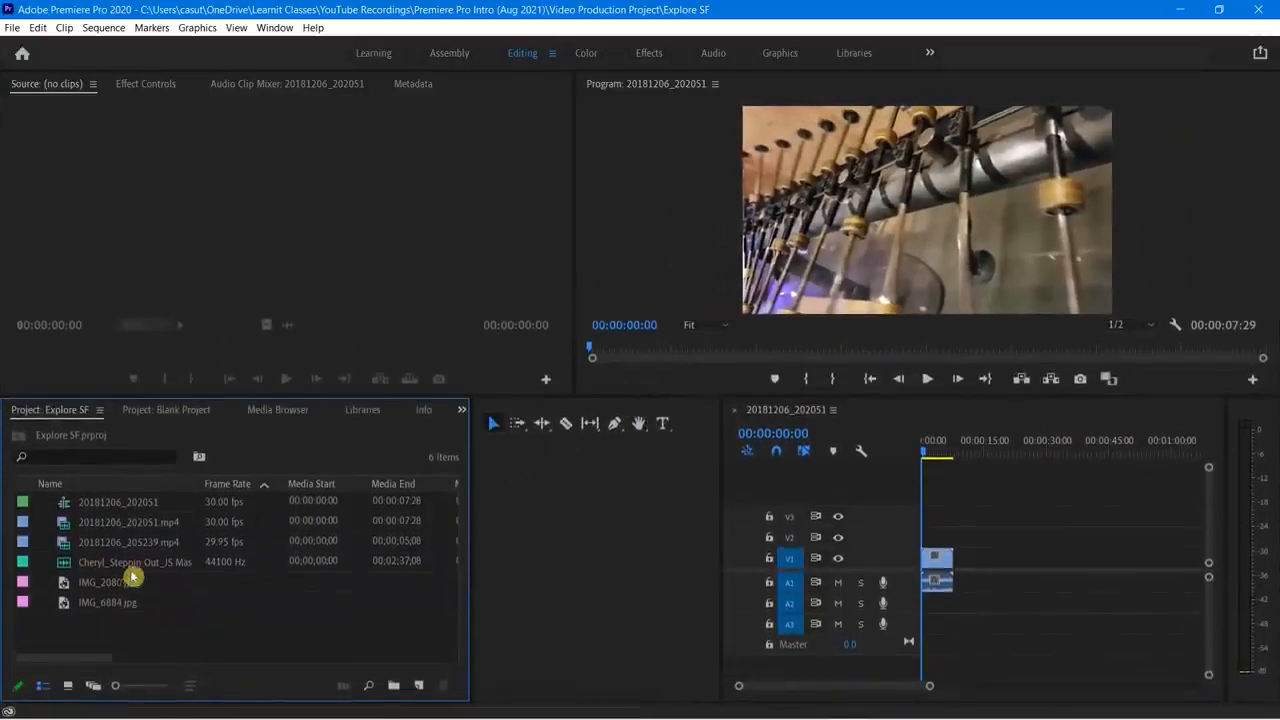
pyautogui.click(945, 455)
pyautogui.moveTo(945, 455)
pyautogui.mouseDown()
pyautogui.moveTo(931, 457)
pyautogui.moveTo(945, 458)
pyautogui.mouseUp()
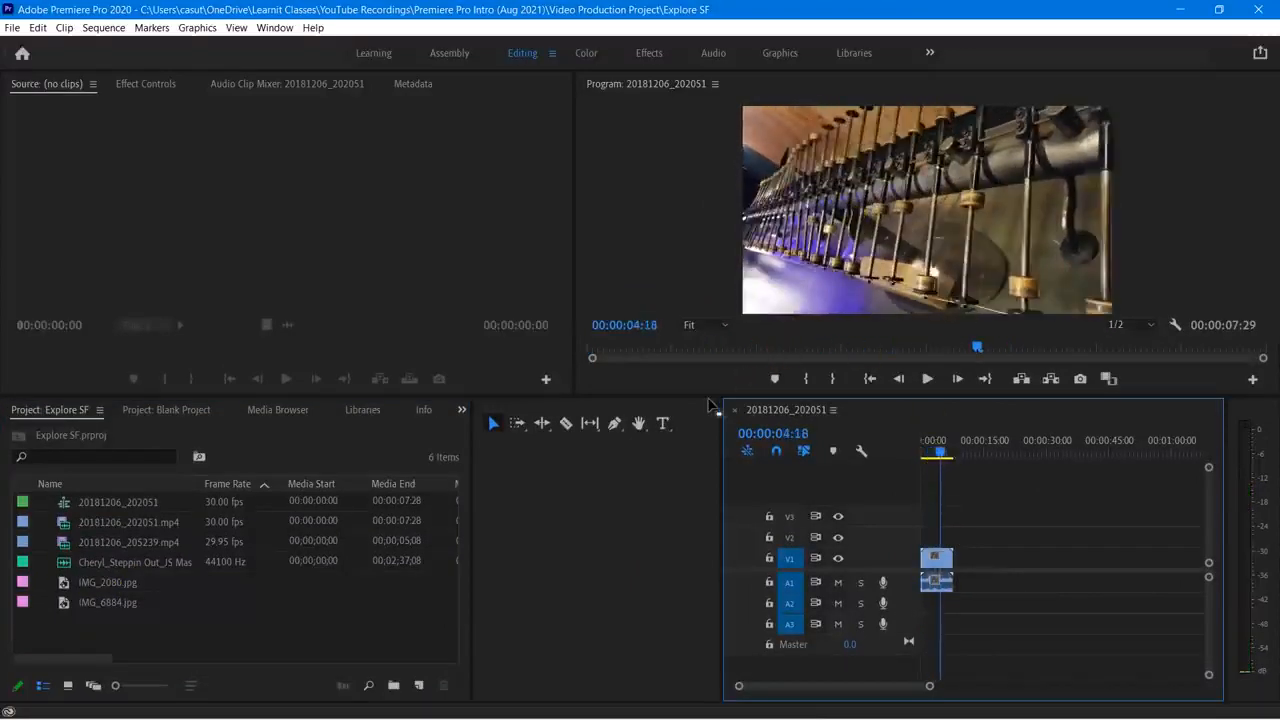
pyautogui.moveTo(706, 397); pyautogui.dragTo(686, 378)
pyautogui.moveTo(576, 208); pyautogui.dragTo(632, 213)
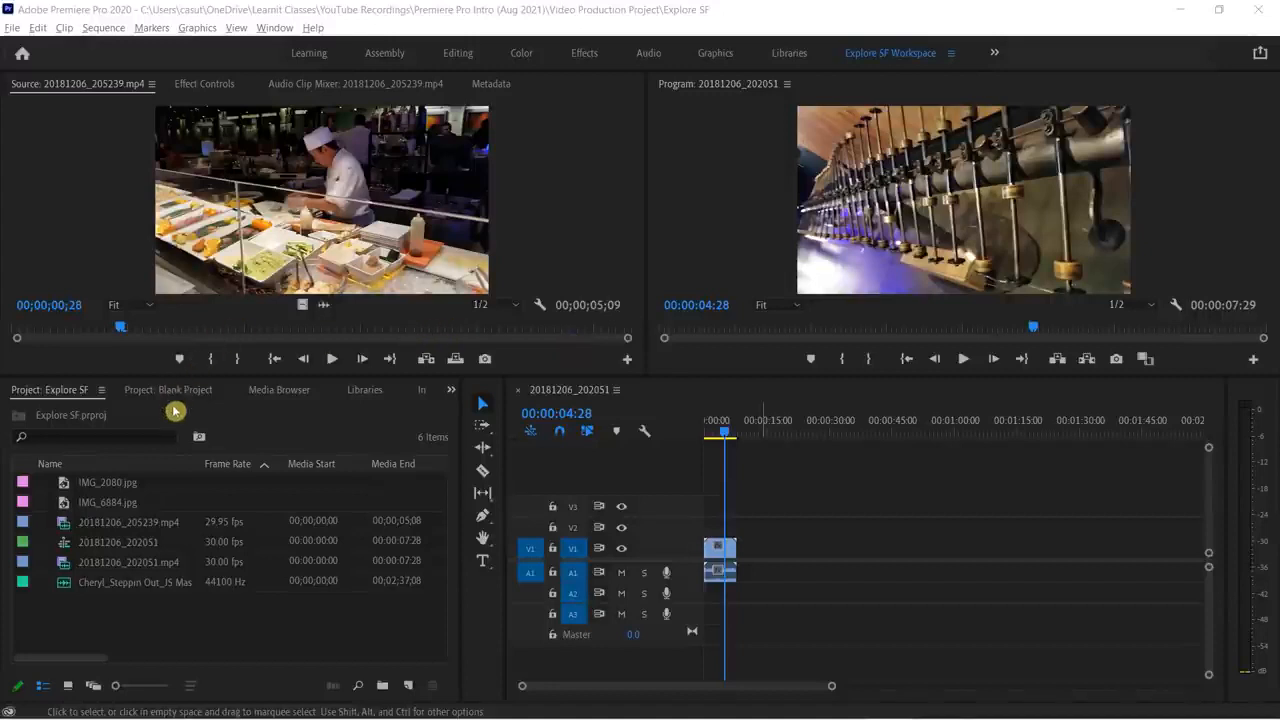
# Step: Reorder the Explore SF project panel within its group, and move the Source monitor past the Audio Clip Mixer and back to first place
pyautogui.moveTo(51, 392); pyautogui.dragTo(75, 410)
pyautogui.moveTo(71, 84); pyautogui.dragTo(325, 92)
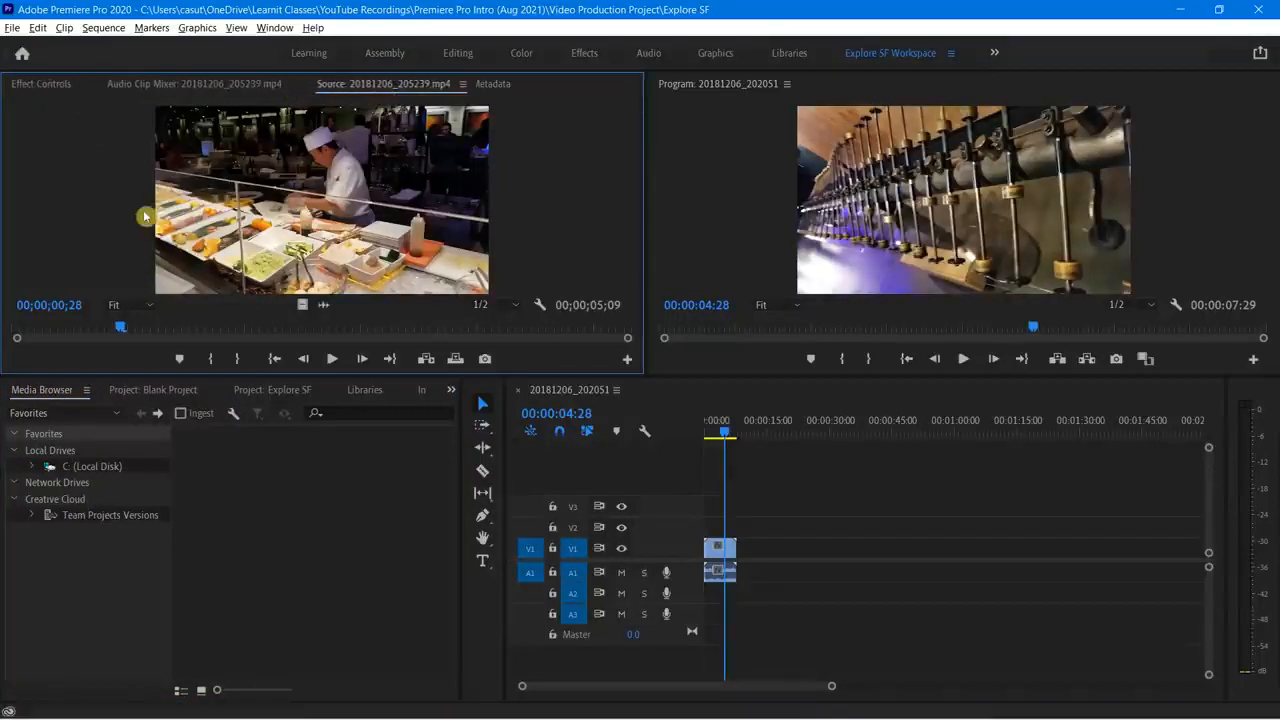
pyautogui.moveTo(406, 88); pyautogui.dragTo(86, 92)
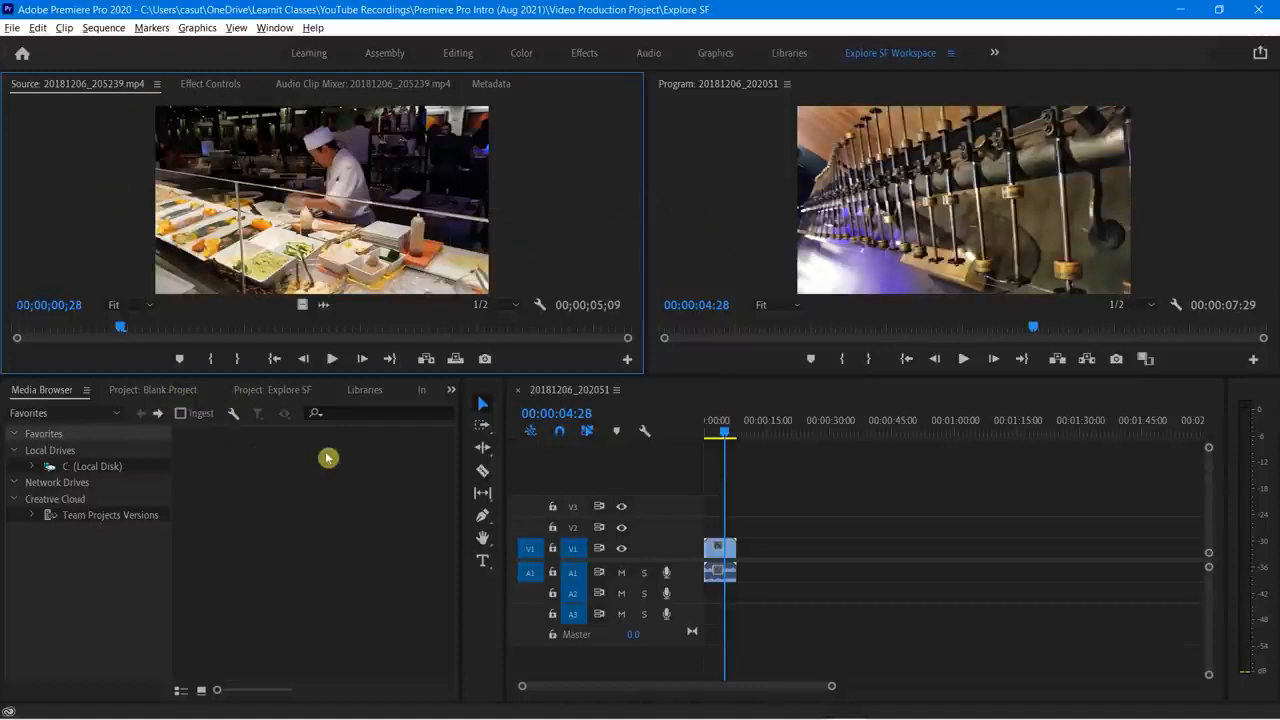
# Step: Move the Libraries and Metadata panels into the Program monitor's group and show the Source monitor again
pyautogui.click(364, 391)
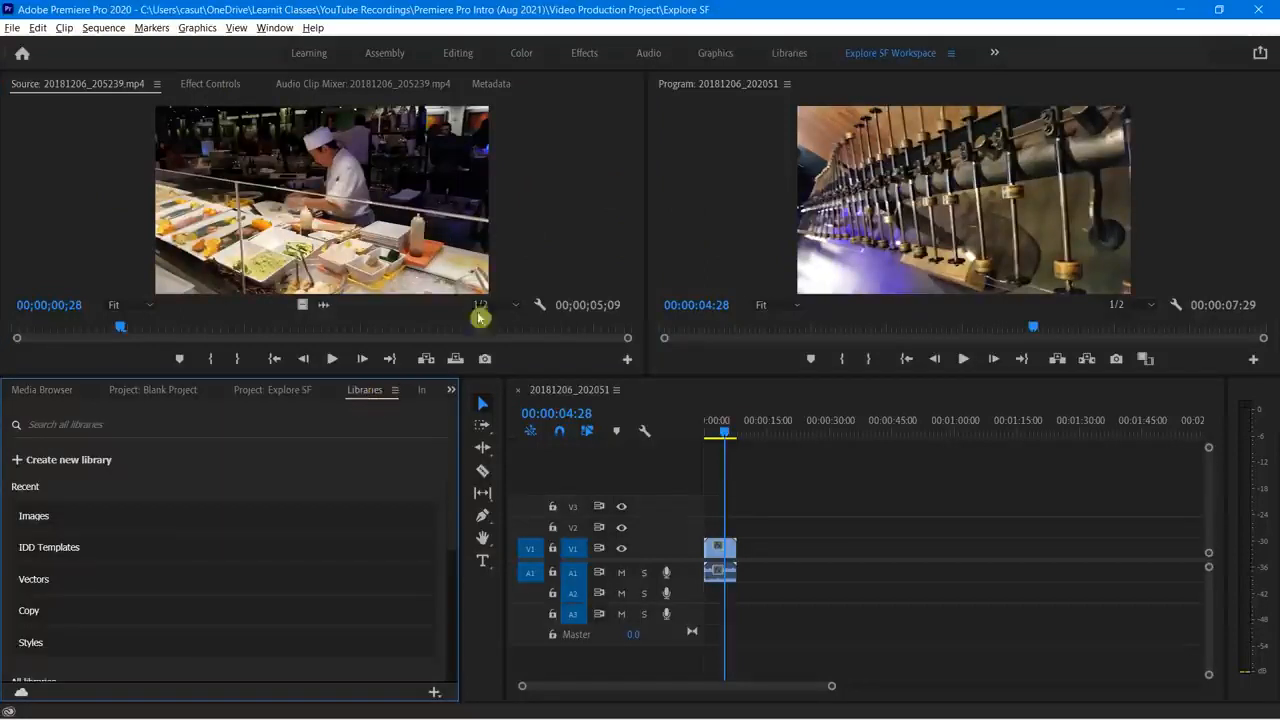
pyautogui.moveTo(364, 391); pyautogui.dragTo(800, 89)
pyautogui.moveTo(511, 84); pyautogui.dragTo(818, 92)
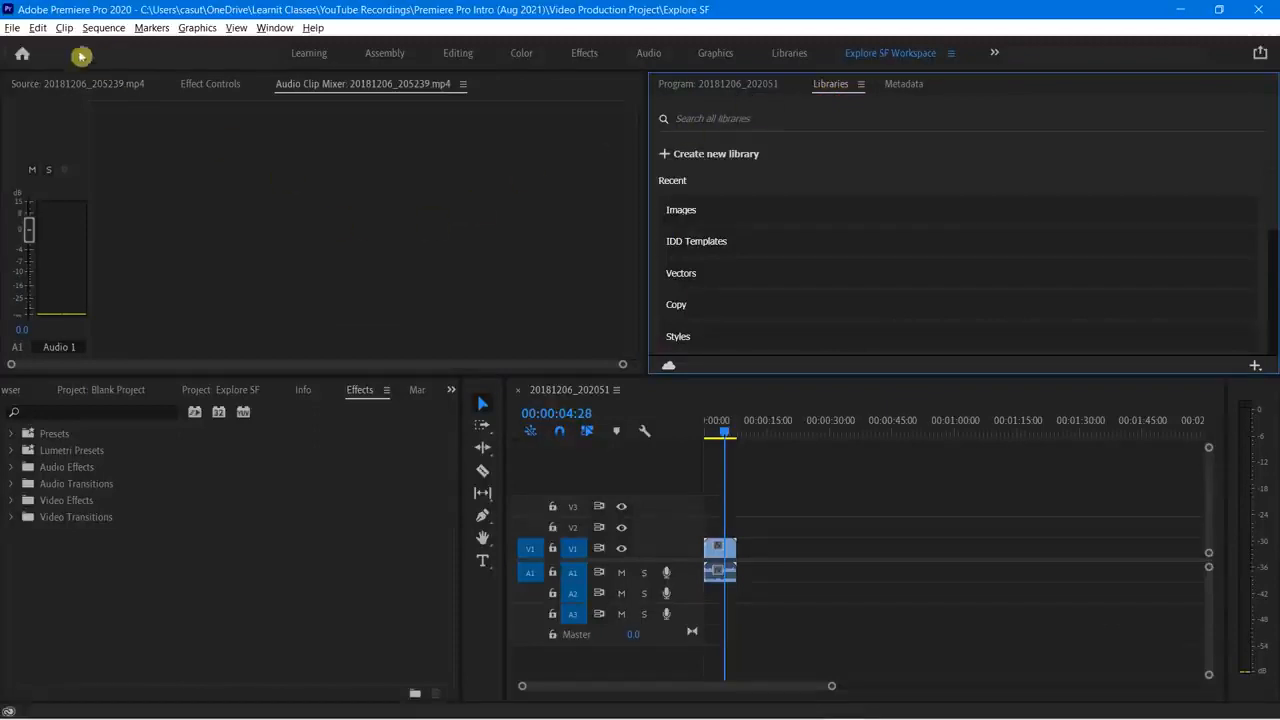
pyautogui.click(68, 88)
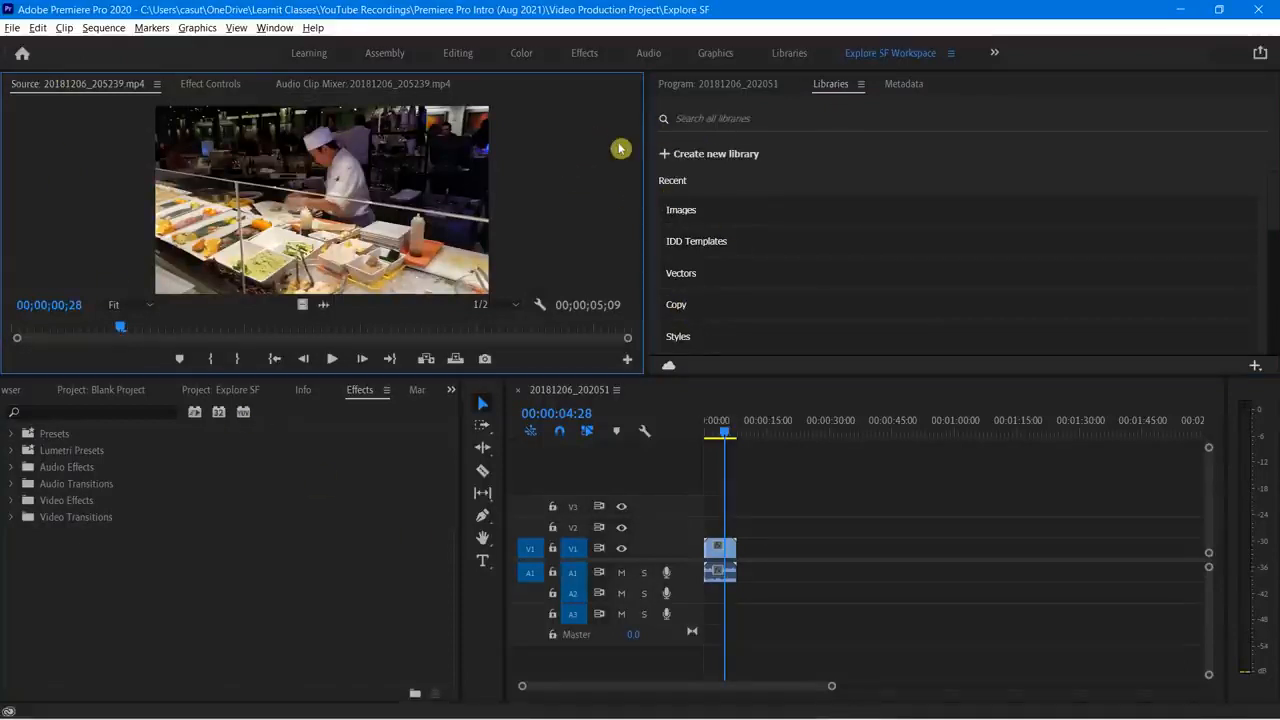
pyautogui.moveTo(855, 88); pyautogui.dragTo(775, 92)
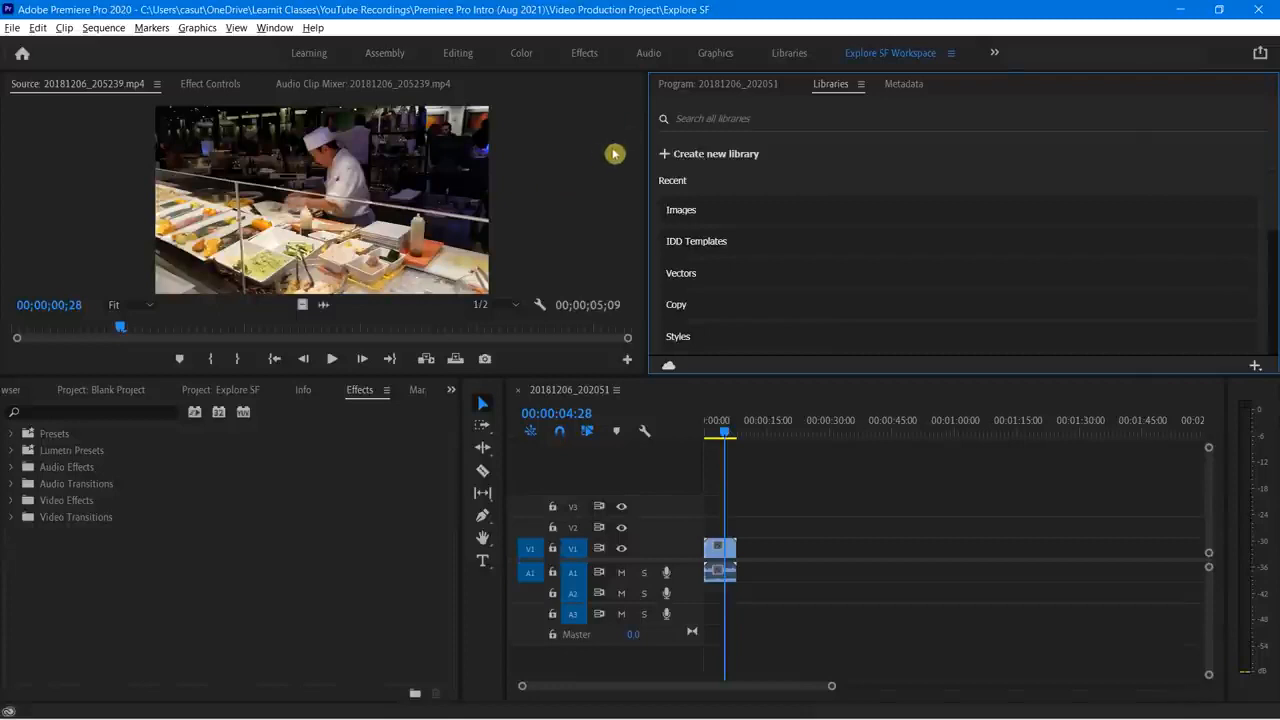
# Step: Undock the Libraries panel as a floating window, move it, and dock it back in the Program monitor's group
pyautogui.click(864, 88)
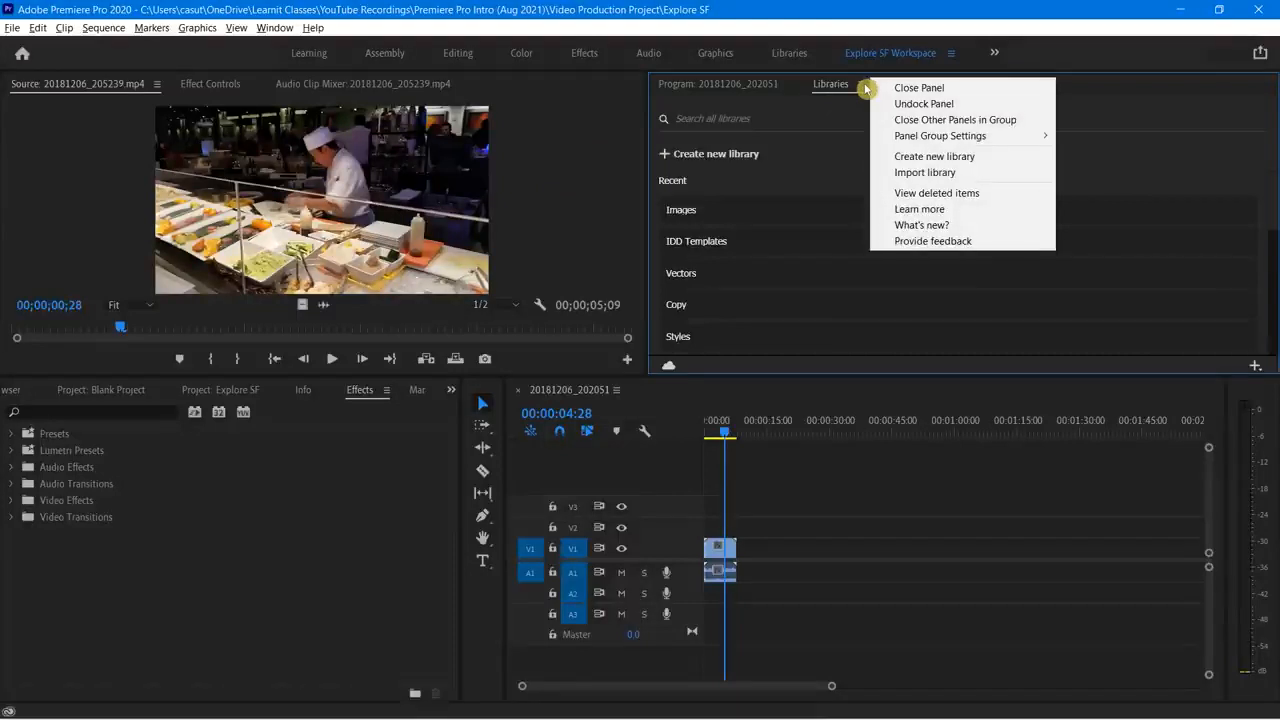
pyautogui.click(937, 108)
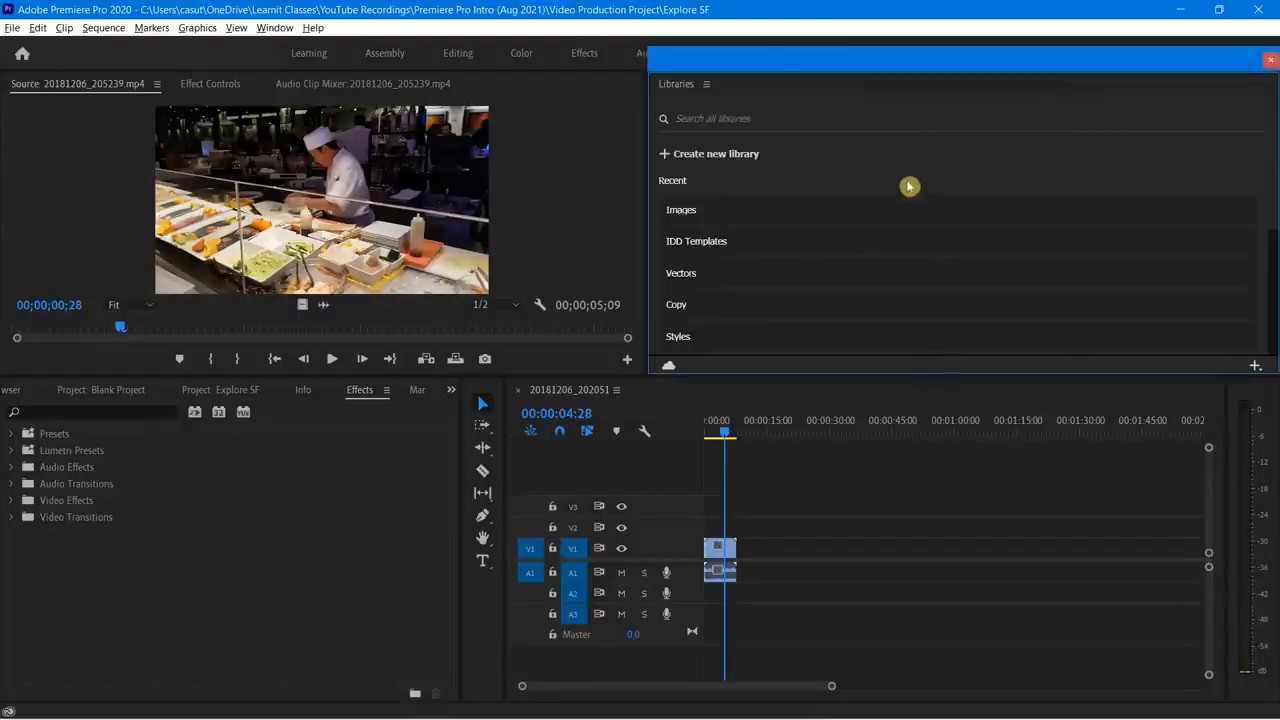
pyautogui.moveTo(768, 57); pyautogui.dragTo(661, 166)
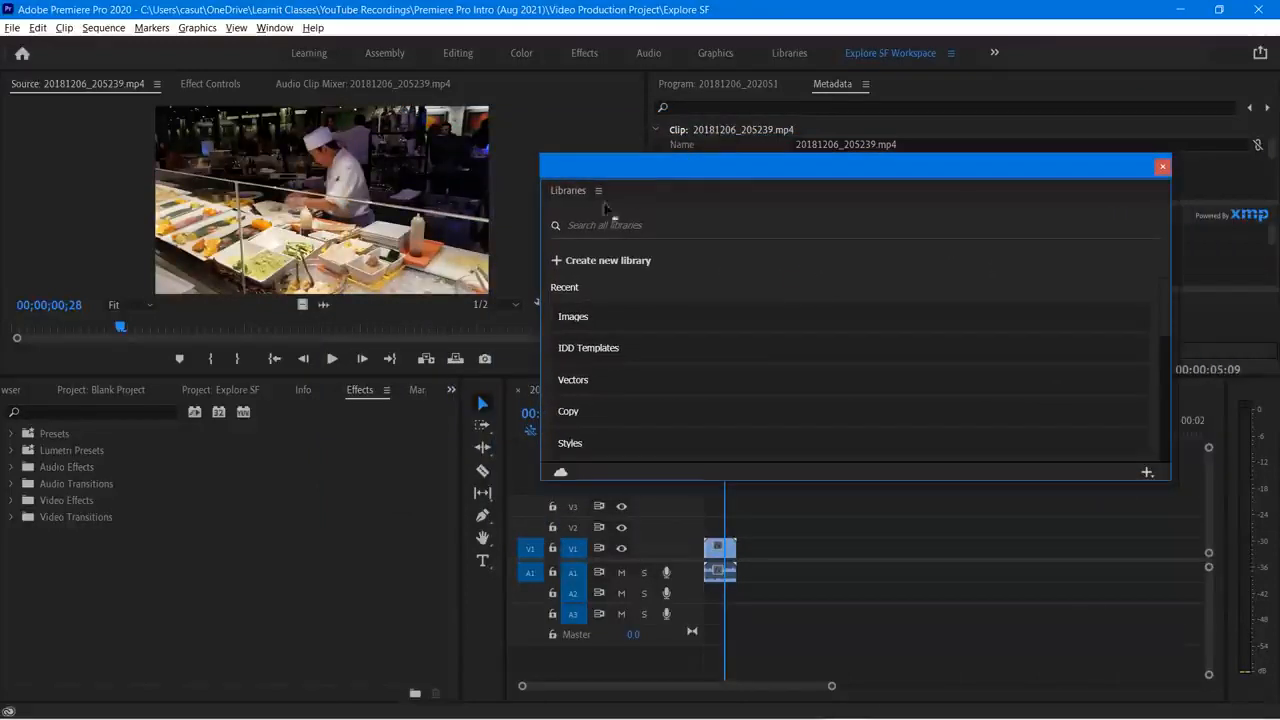
pyautogui.moveTo(566, 197); pyautogui.dragTo(820, 90)
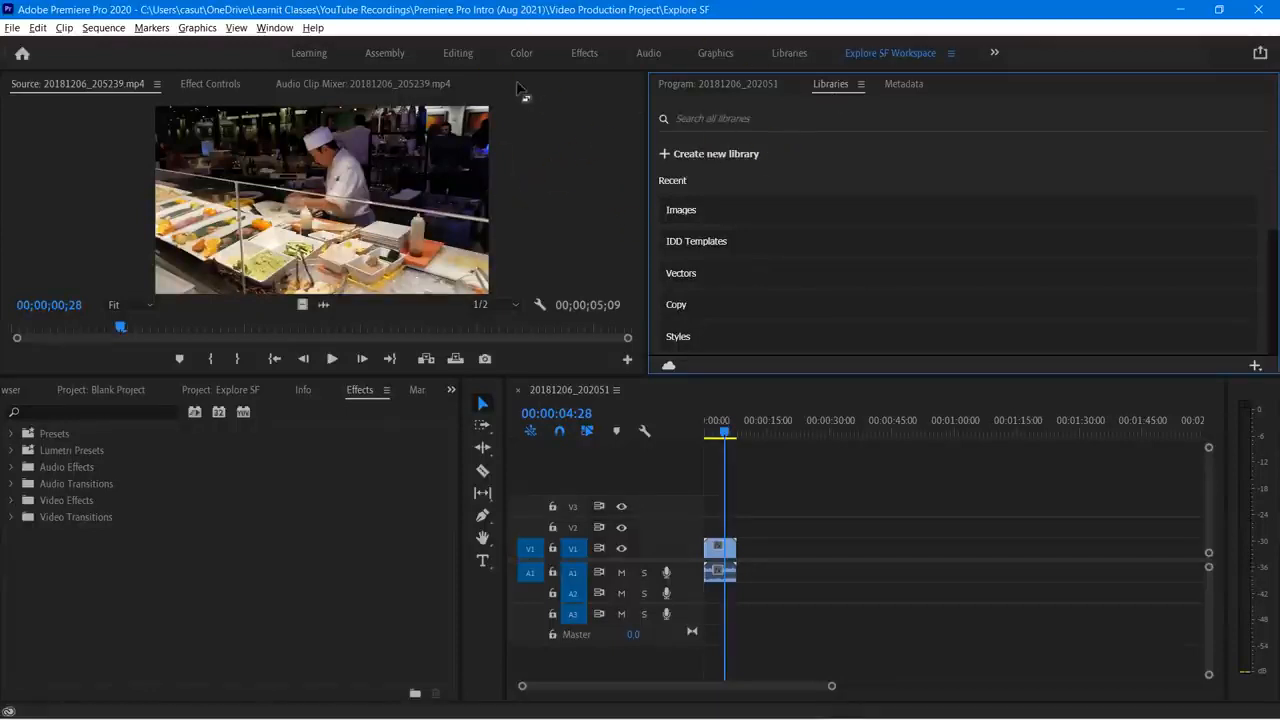
# Step: Switch to the Editing workspace and widen the Timeline panel and Source monitor, leaving the tools in a single column
pyautogui.click(457, 54)
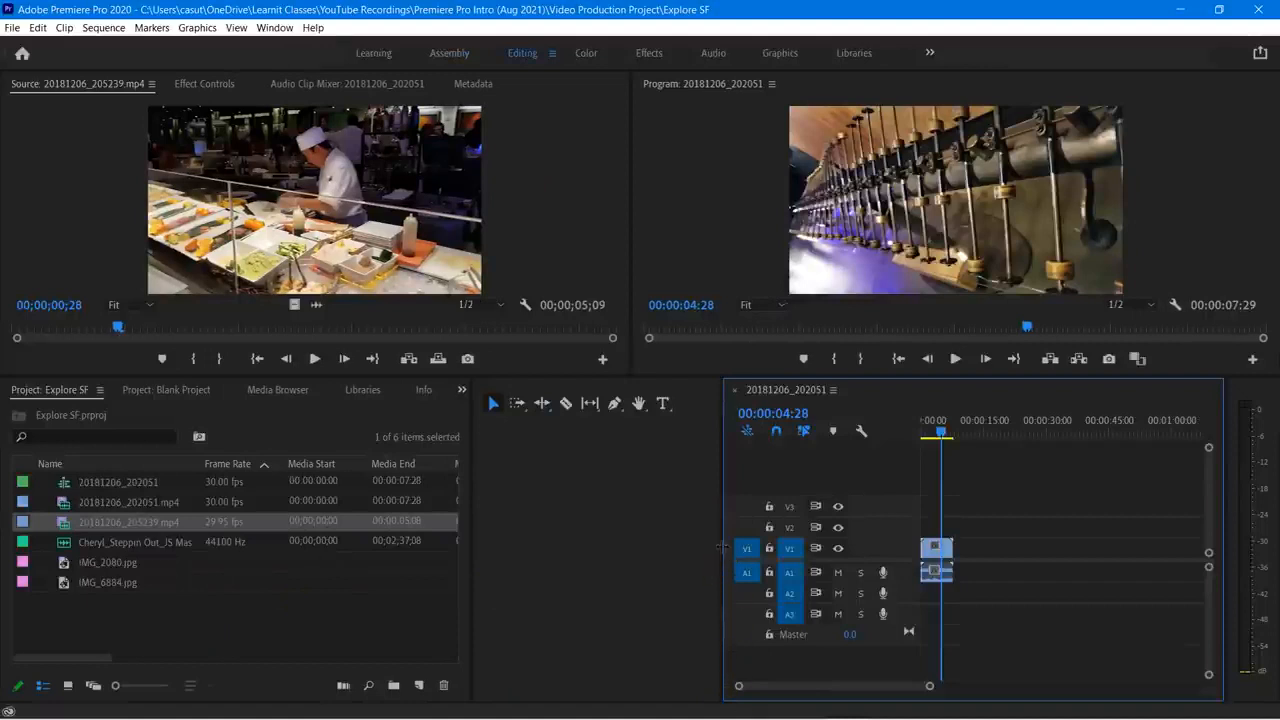
pyautogui.moveTo(720, 548); pyautogui.dragTo(507, 548)
pyautogui.moveTo(630, 200); pyautogui.dragTo(645, 205)
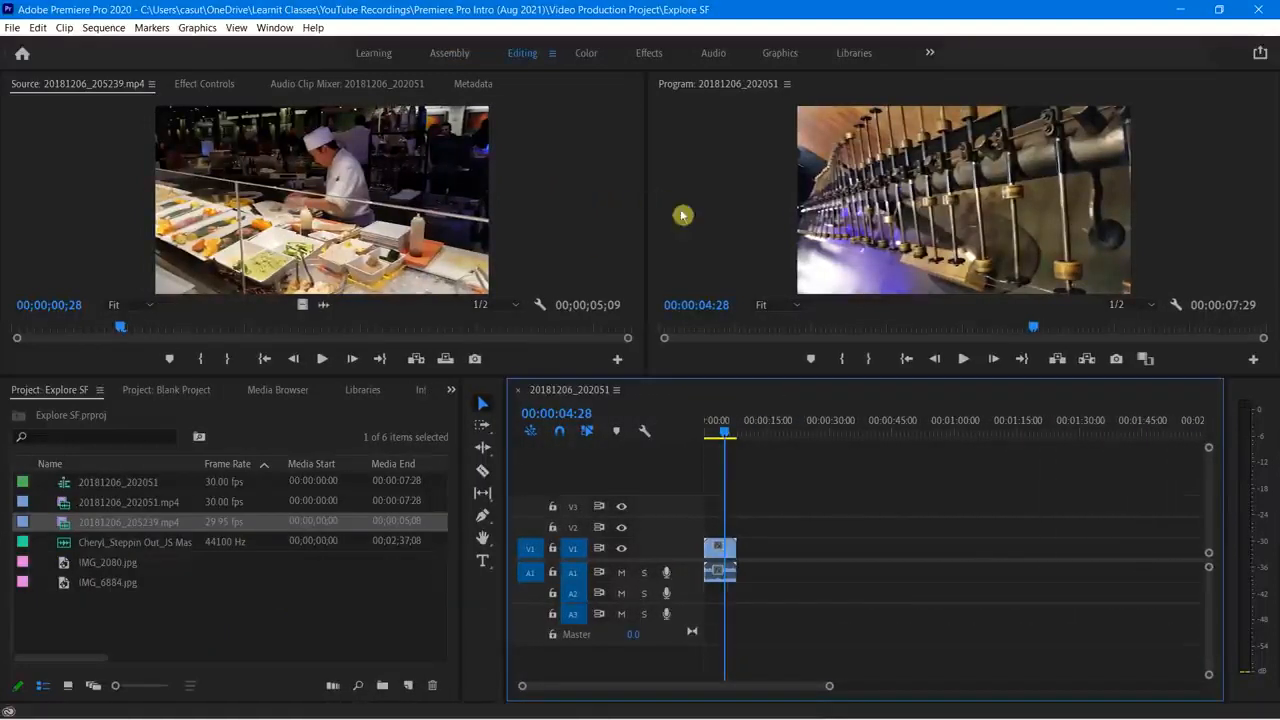
# Step: Save the current layout as a new workspace named Explore SF Workspace and check it in the workspace list
pyautogui.click(274, 28)
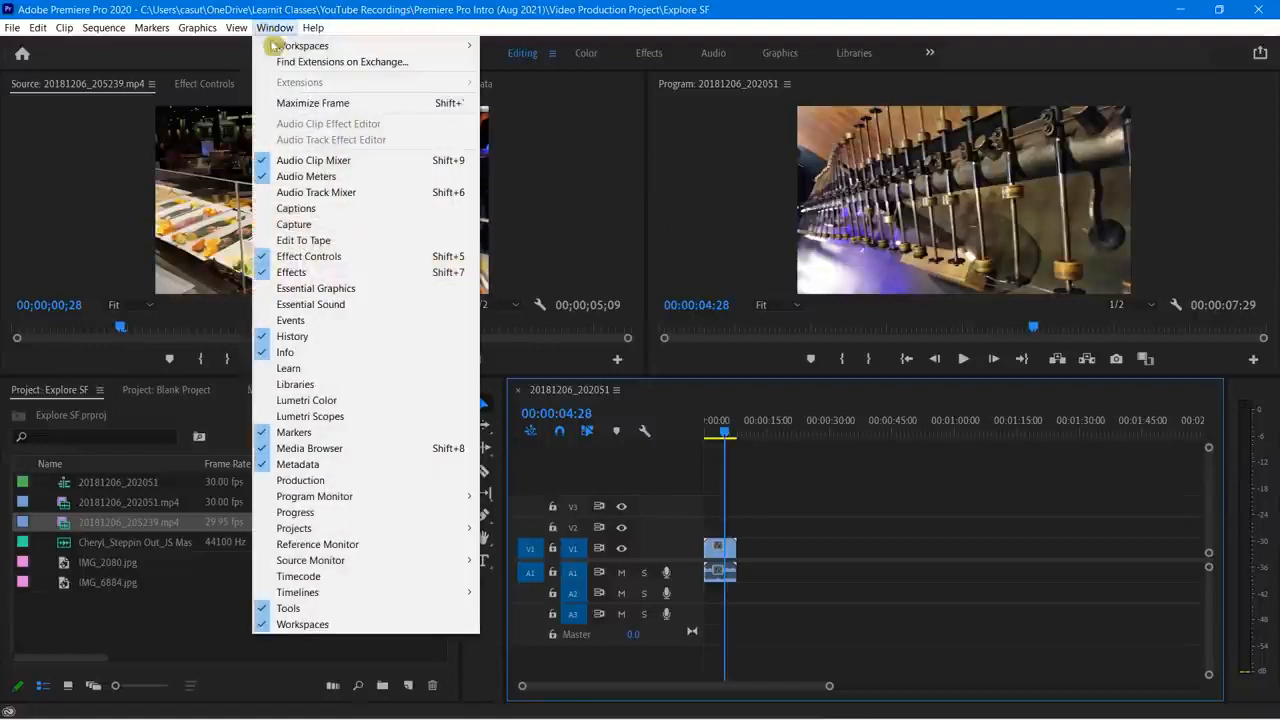
pyautogui.moveTo(283, 47)
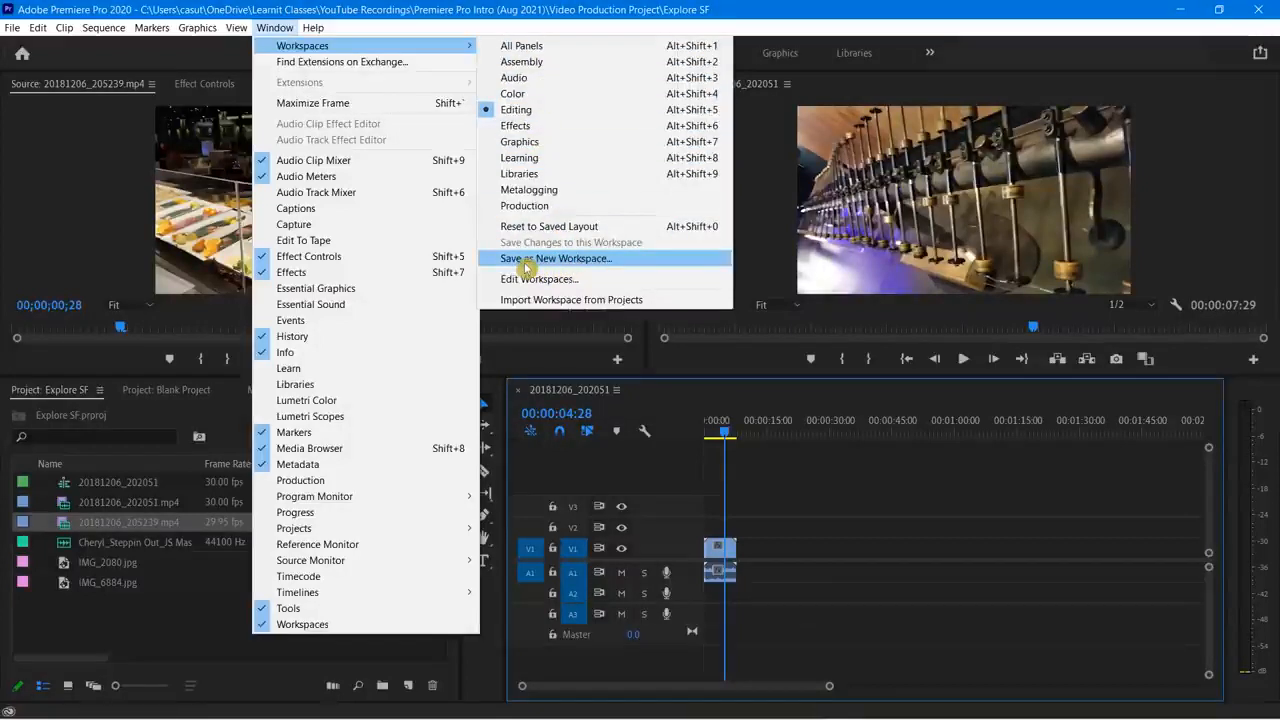
pyautogui.click(540, 260)
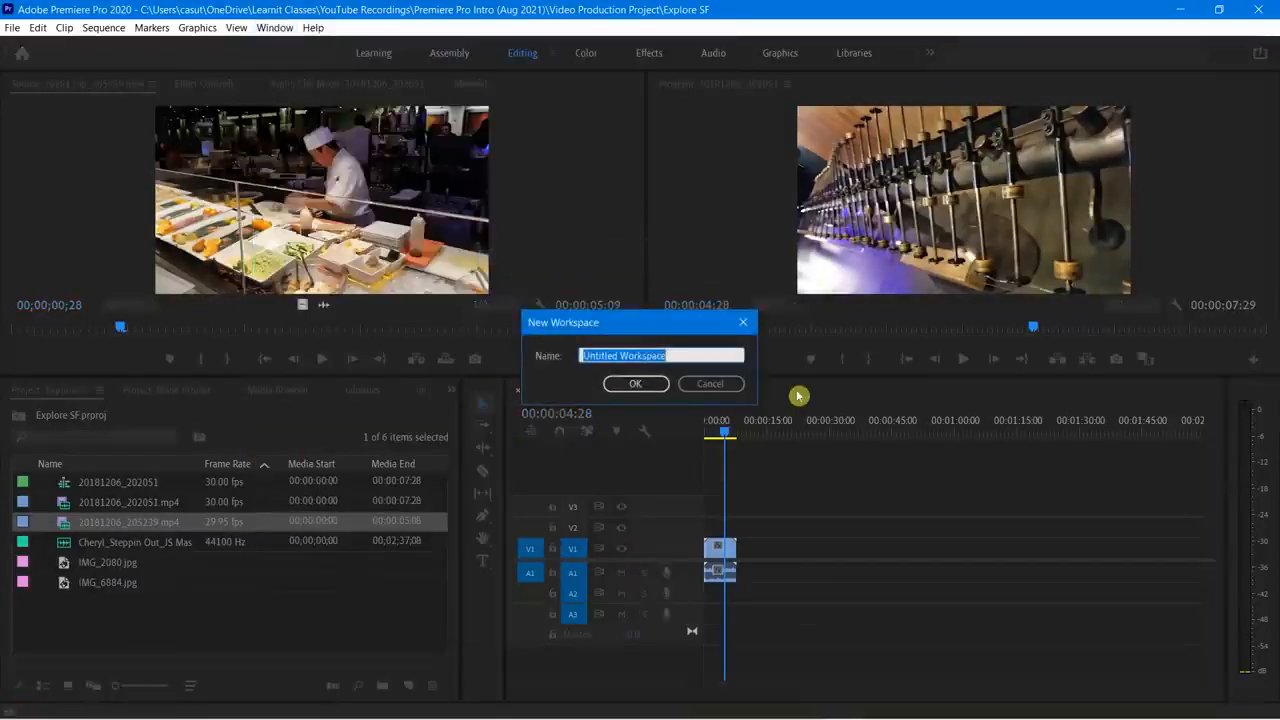
pyautogui.write('Explo')
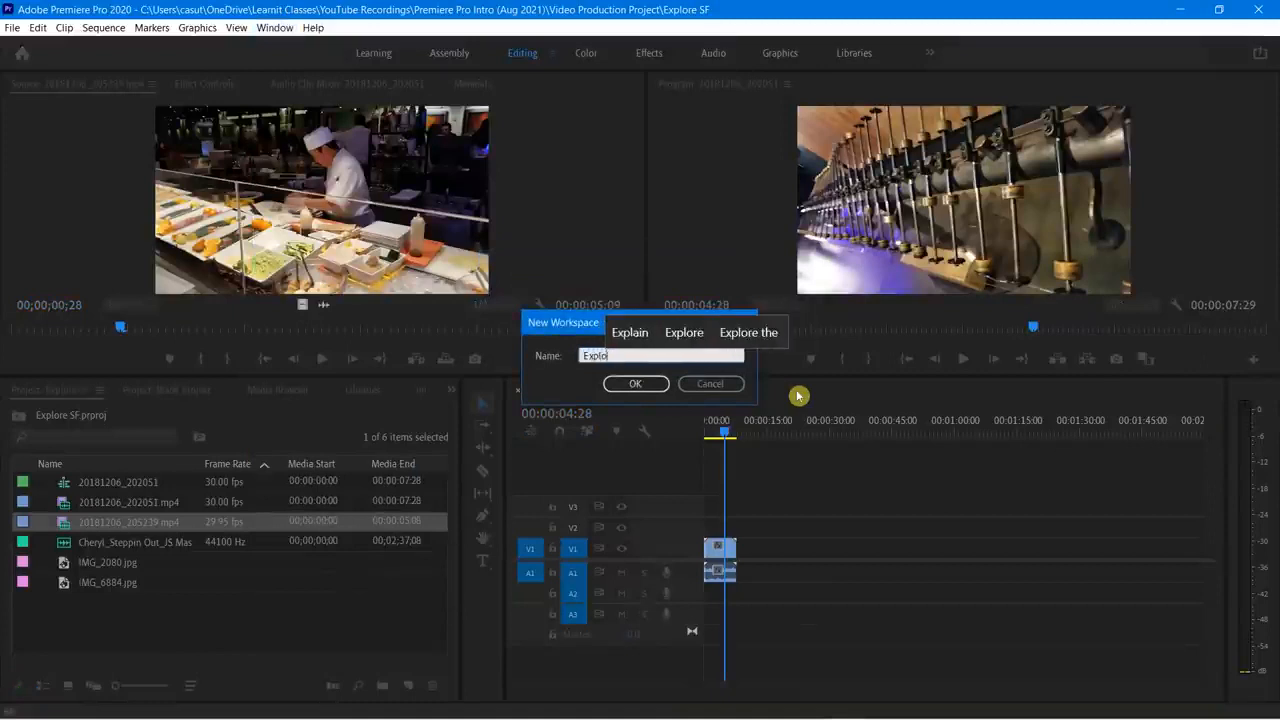
pyautogui.write('re SF Word')
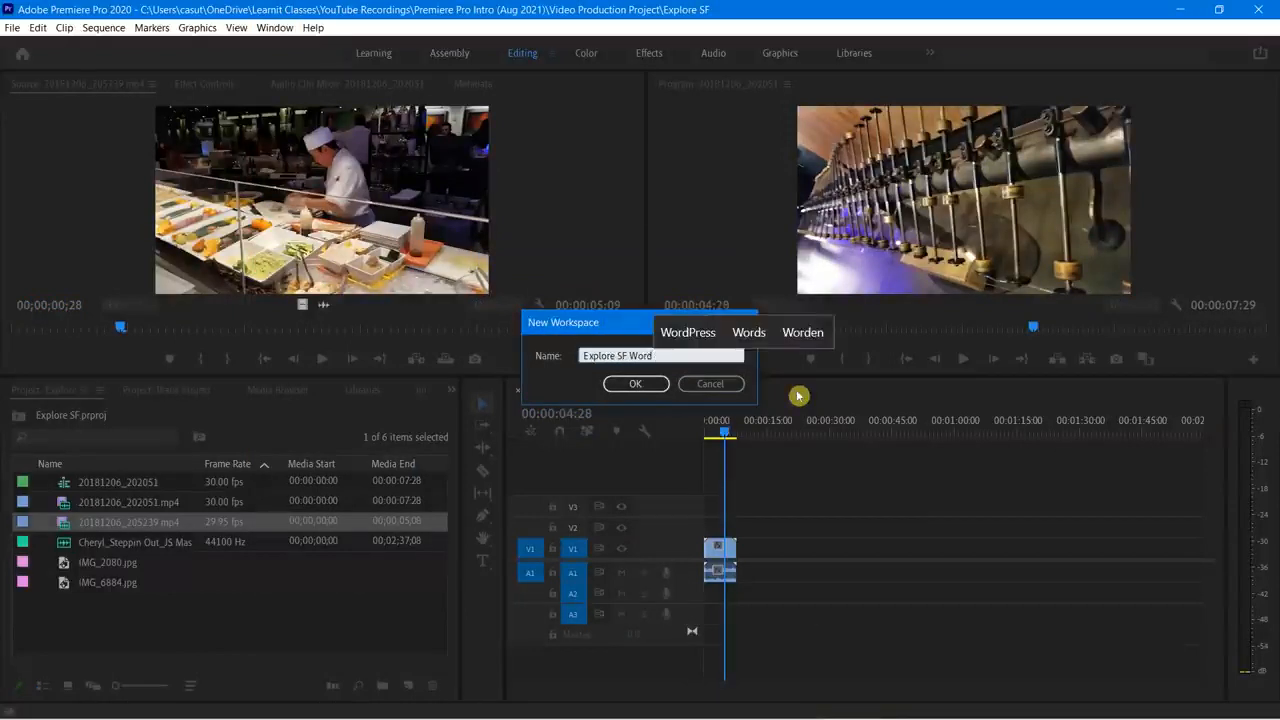
pyautogui.press('BackSpace')
pyautogui.write('kspace')
pyautogui.moveTo(600, 323); pyautogui.dragTo(598, 190)
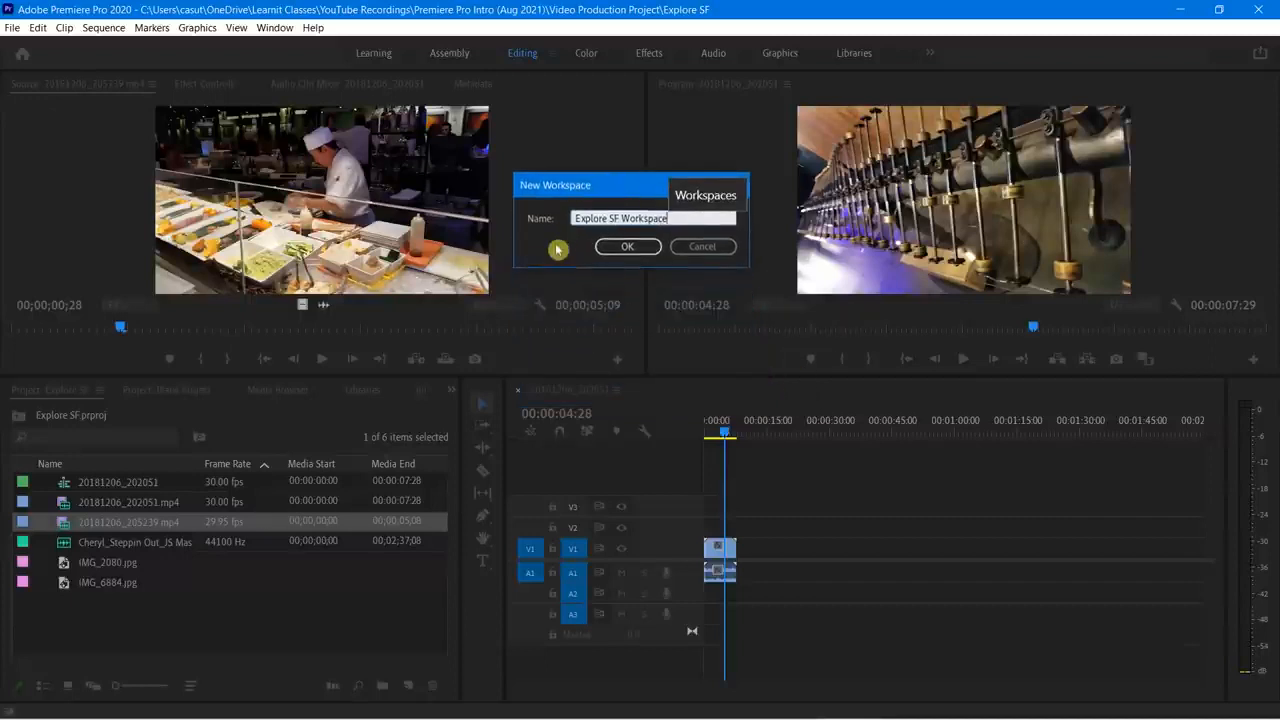
pyautogui.click(620, 246)
pyautogui.click(274, 27)
pyautogui.moveTo(311, 47)
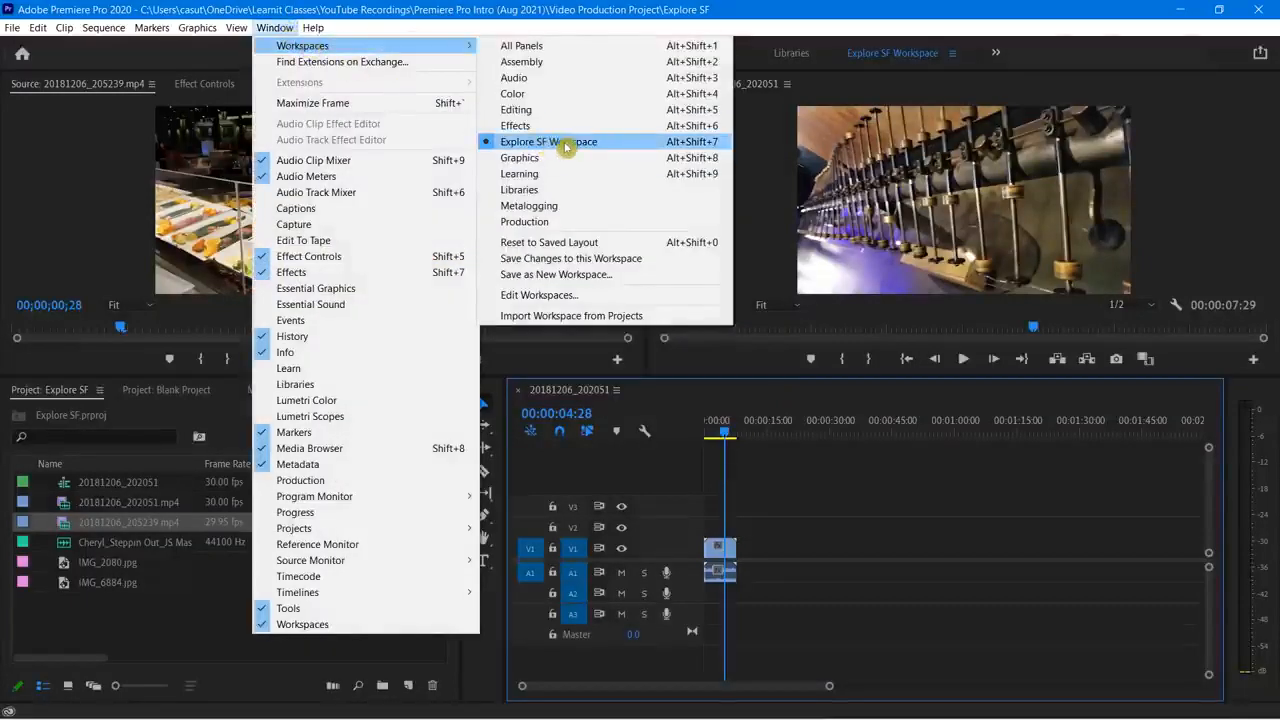
pyautogui.click(770, 23)
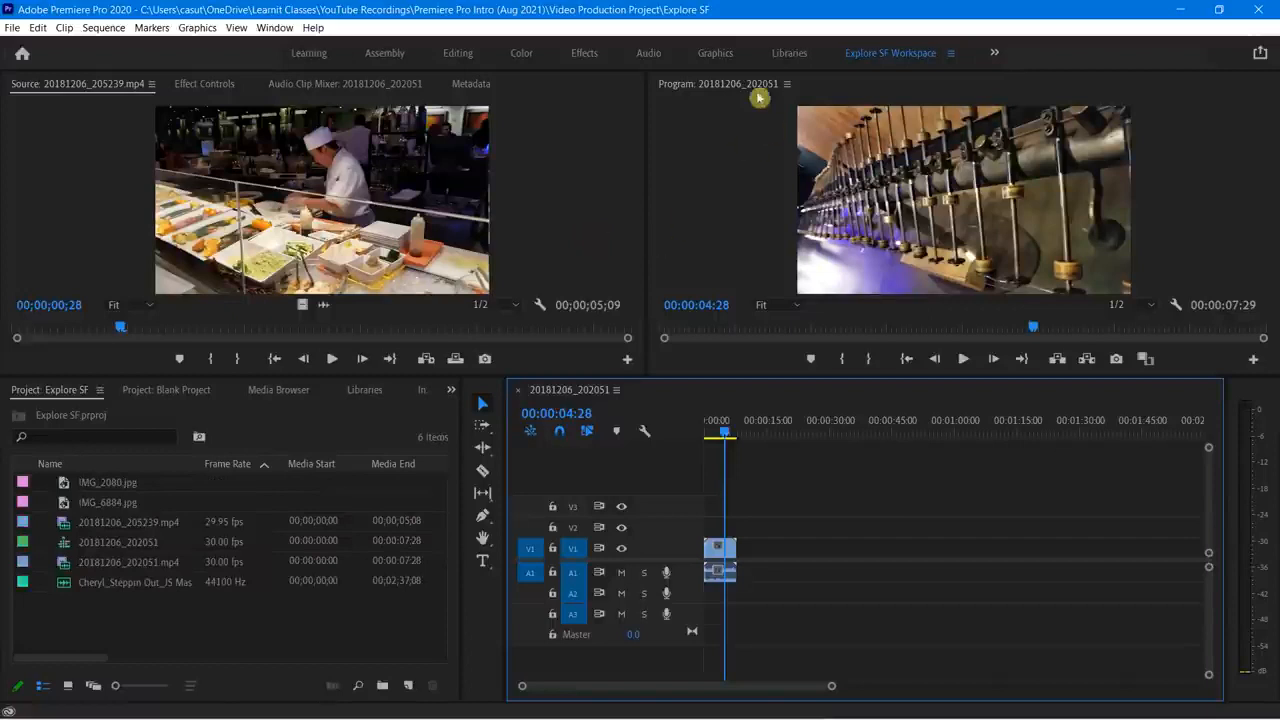
# Step: Close the Program monitor panel and restore it by resetting Explore SF Workspace to its saved layout
pyautogui.rightClick(693, 87)
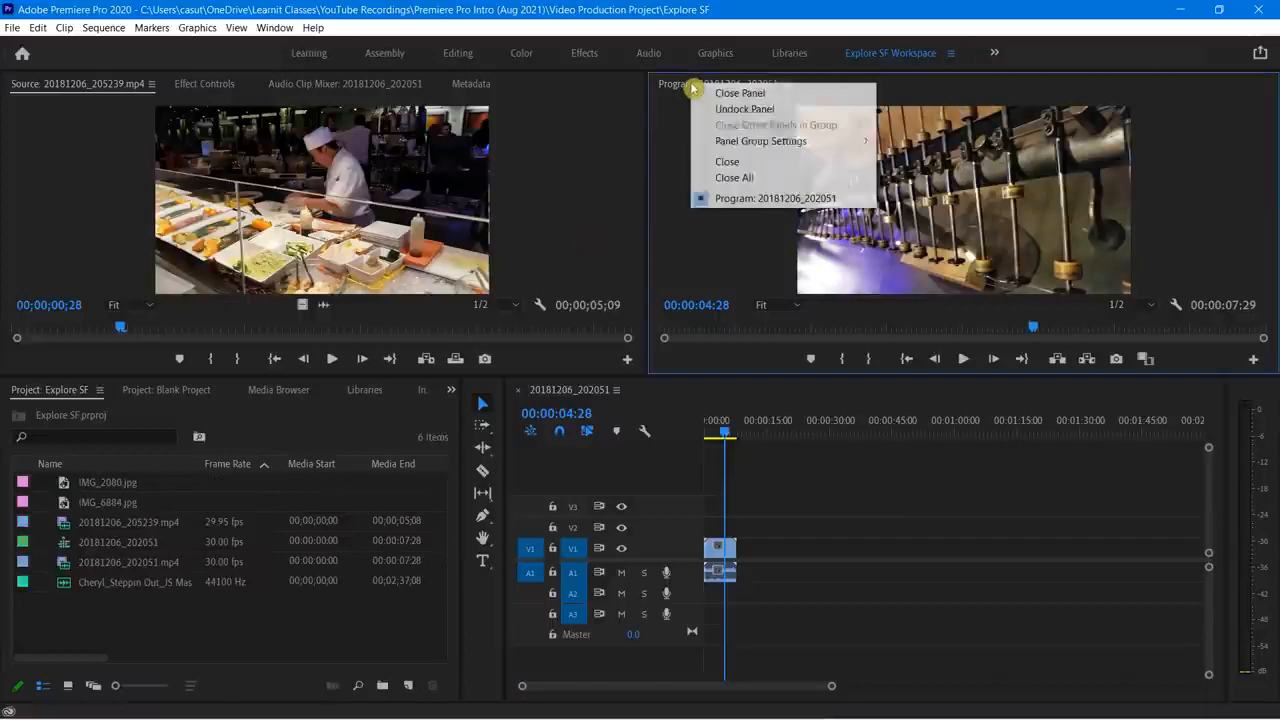
pyautogui.click(730, 92)
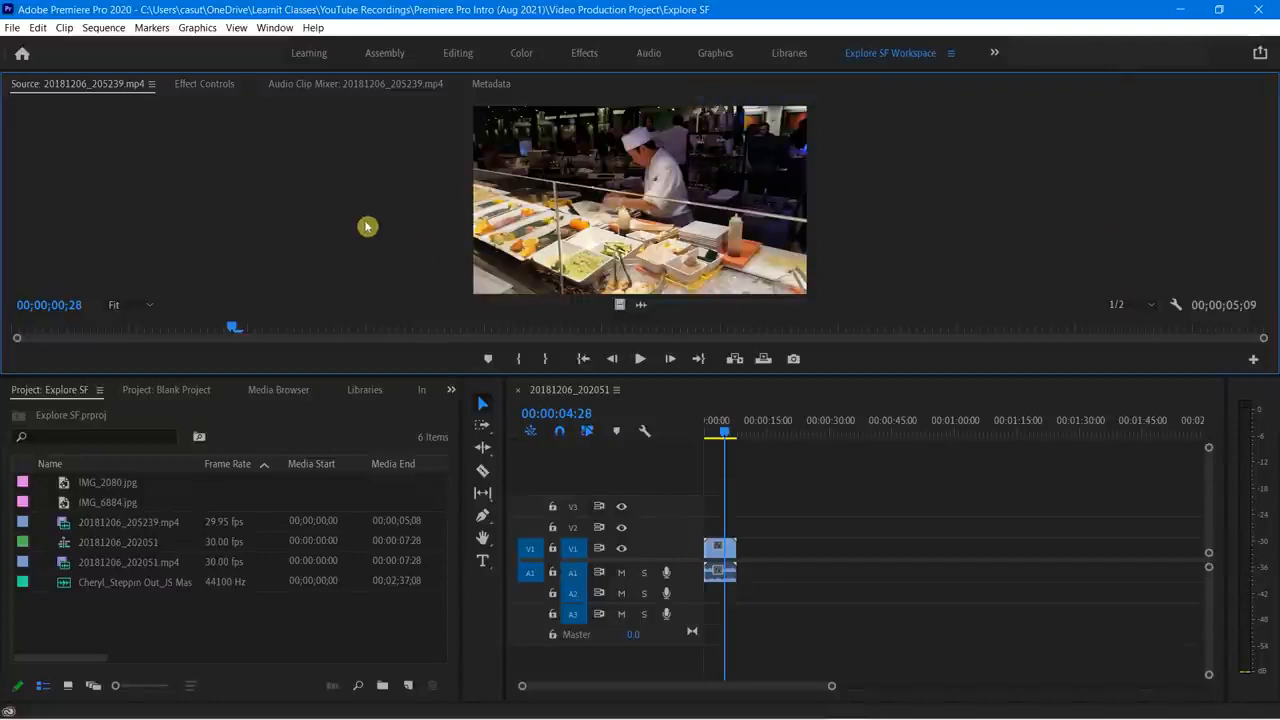
pyautogui.click(274, 28)
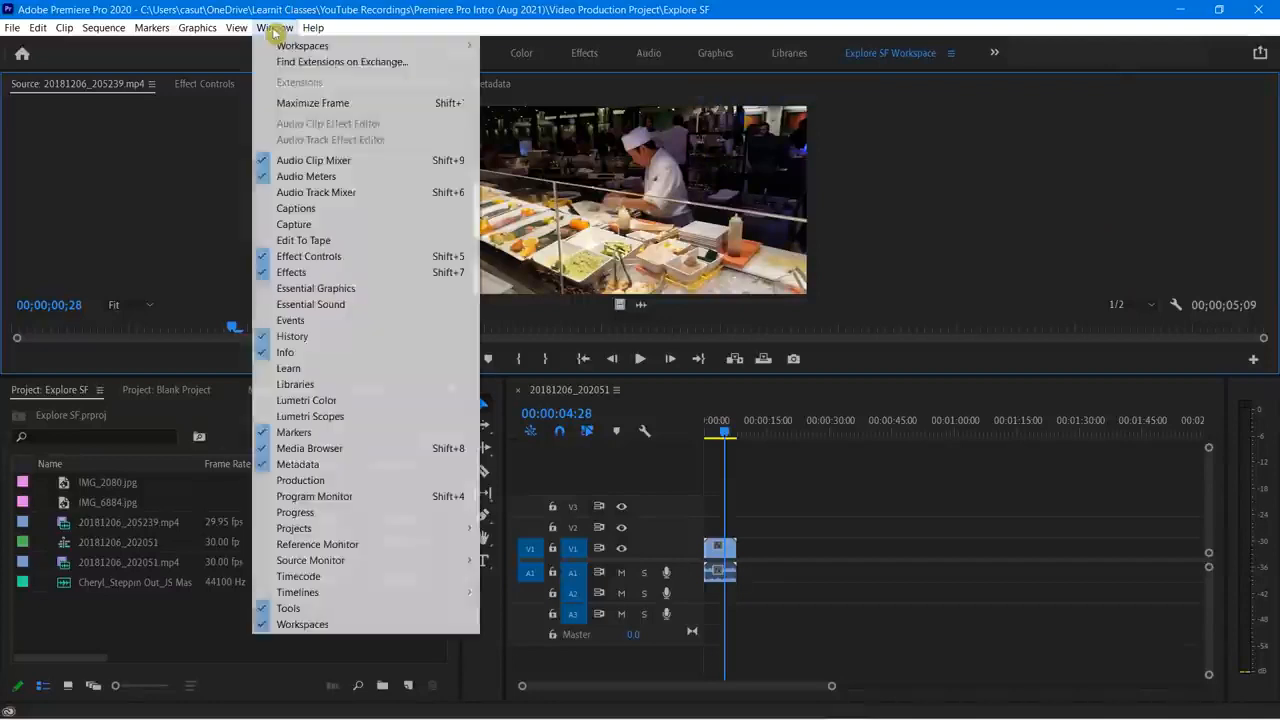
pyautogui.moveTo(305, 48)
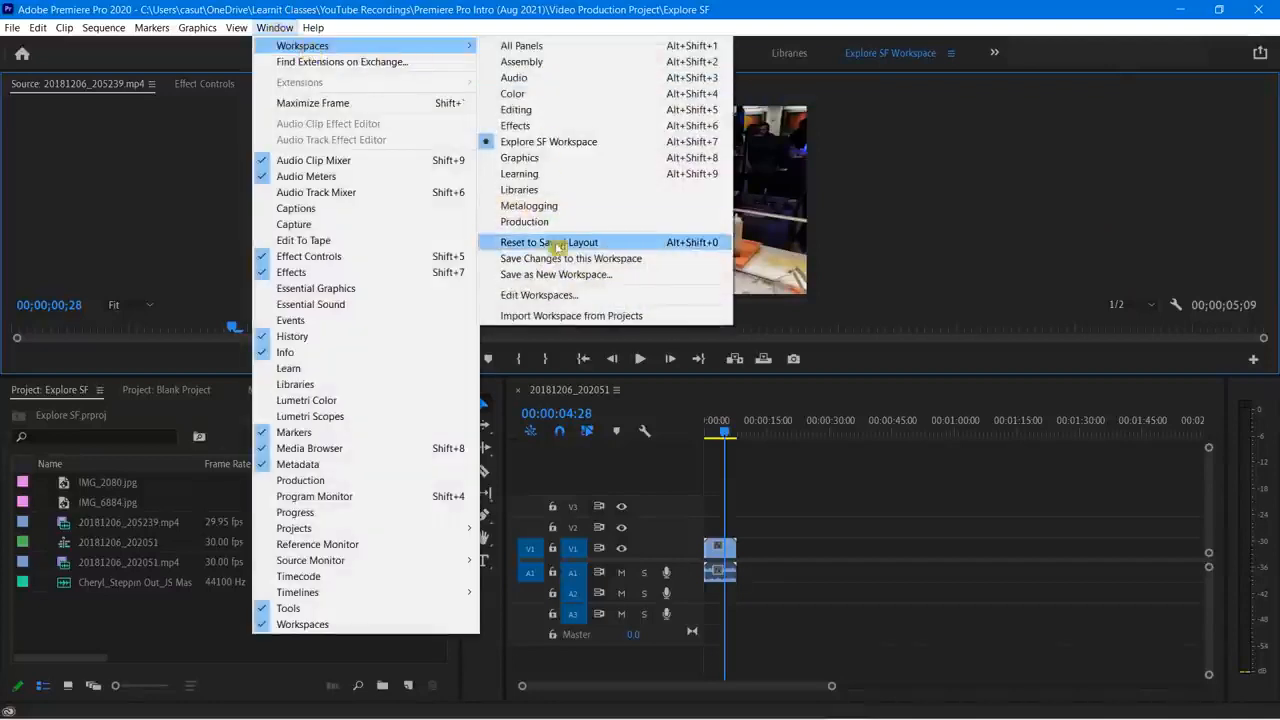
pyautogui.click(533, 250)
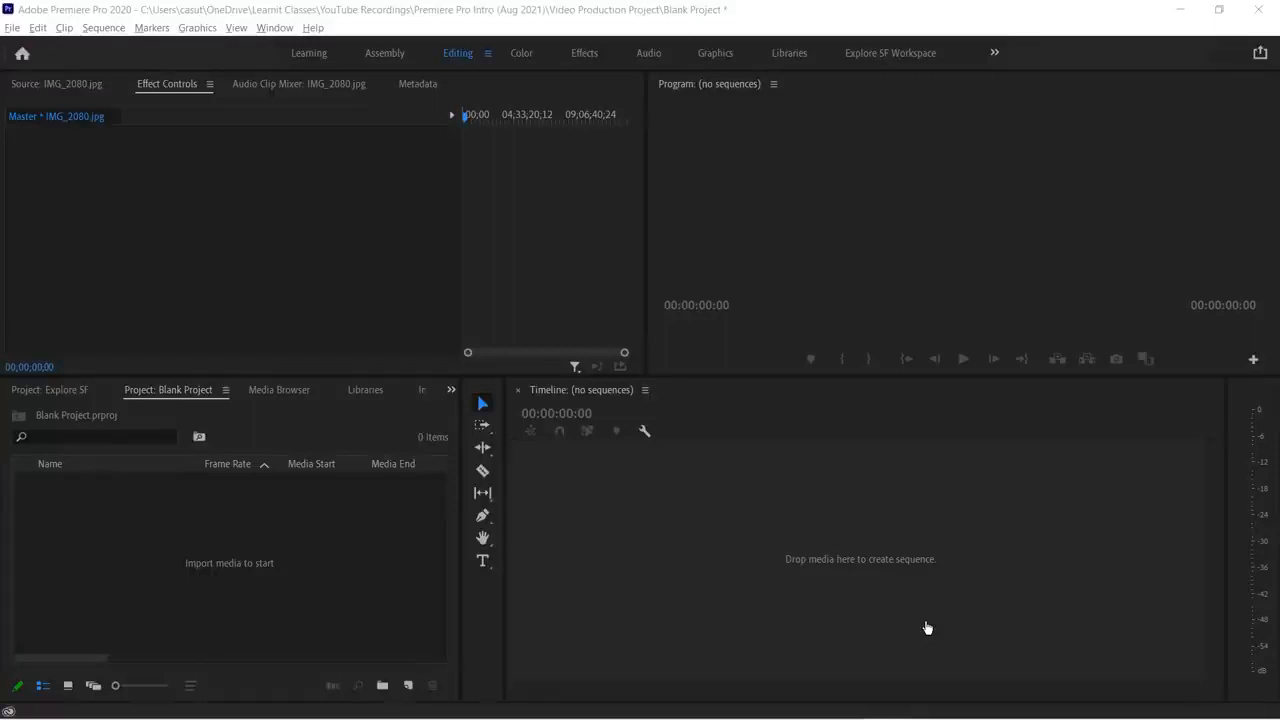
# Step: Make the Blank Project panel active and review its ways to import media without importing any files
pyautogui.click(167, 396)
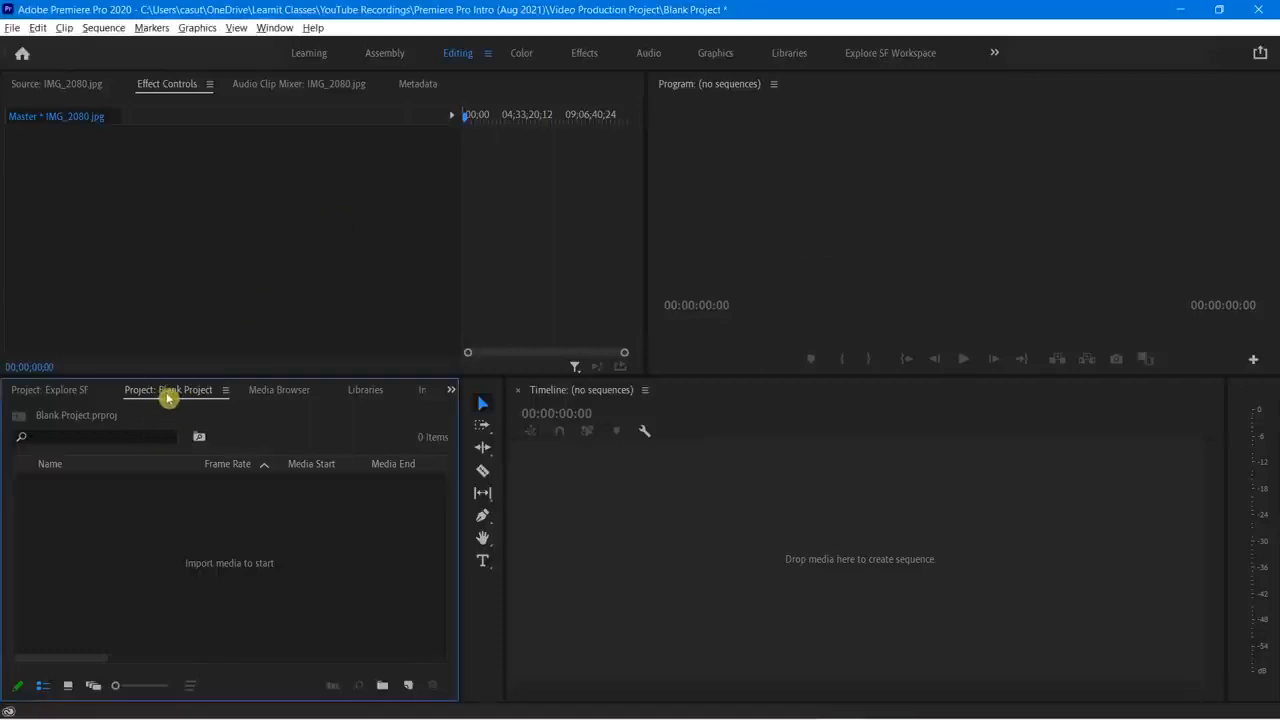
pyautogui.moveTo(112, 382); pyautogui.dragTo(235, 401)
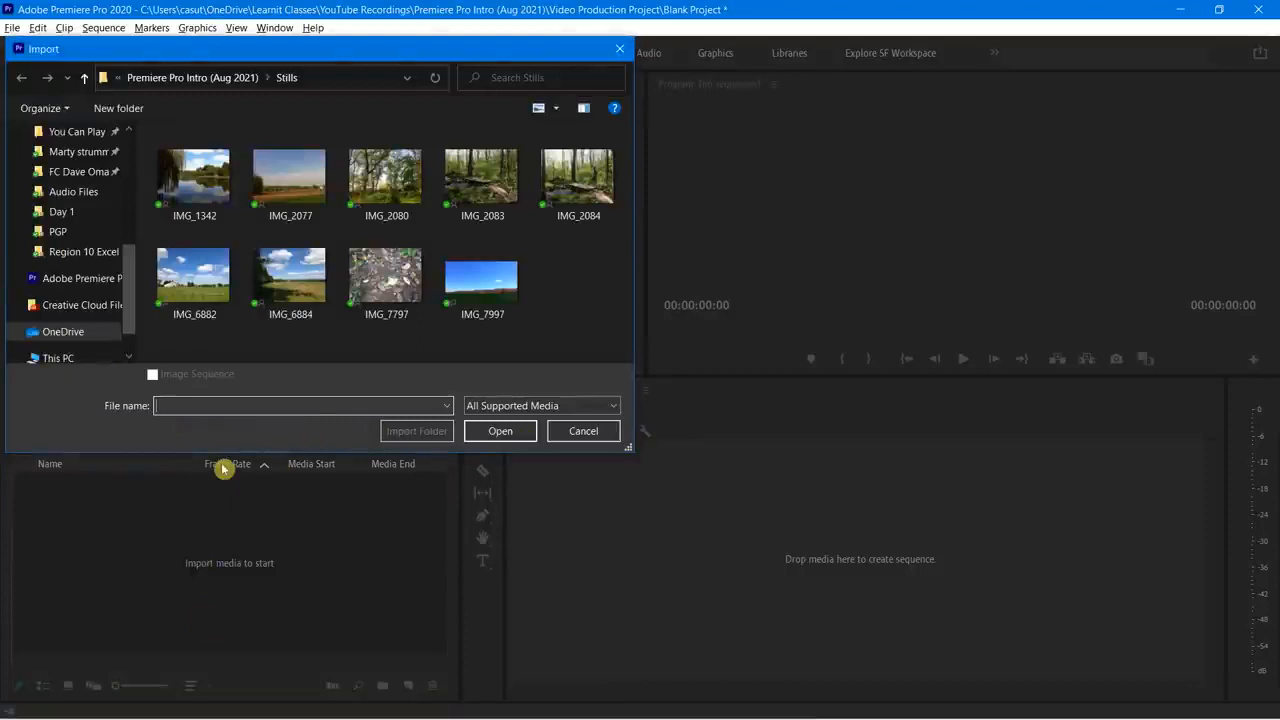
pyautogui.click(584, 431)
pyautogui.rightClick(185, 538)
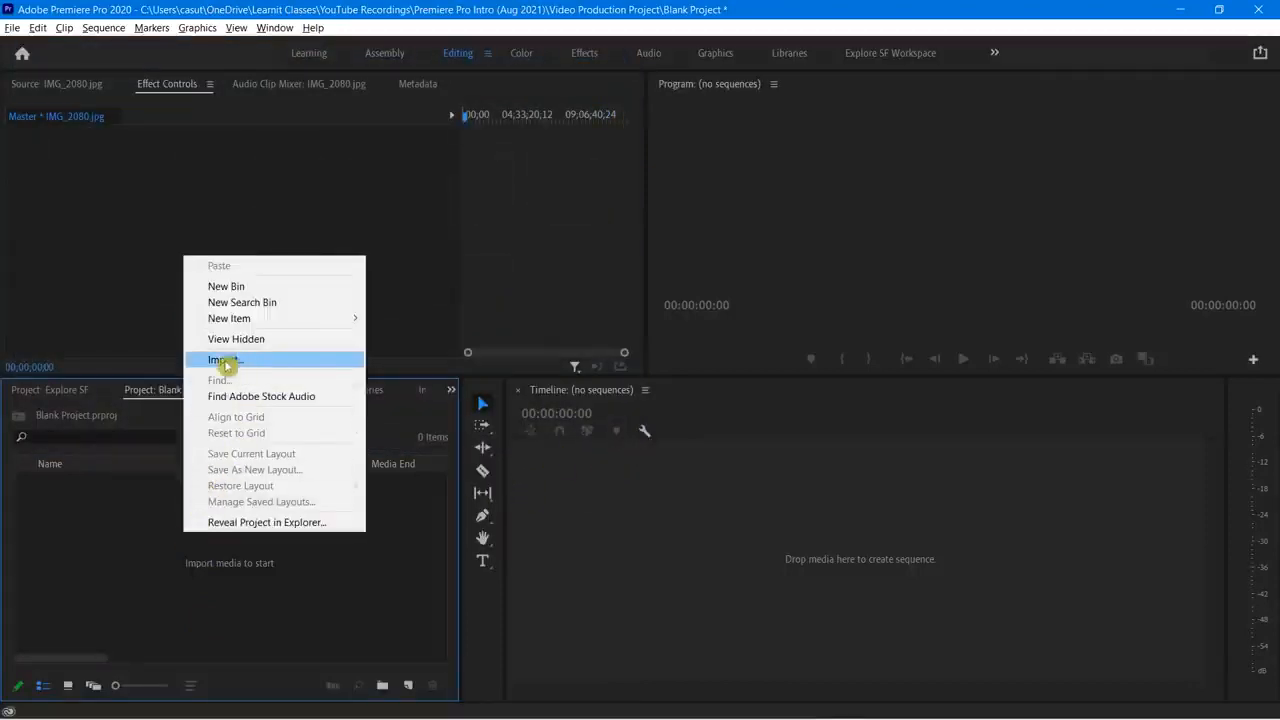
pyautogui.click(129, 594)
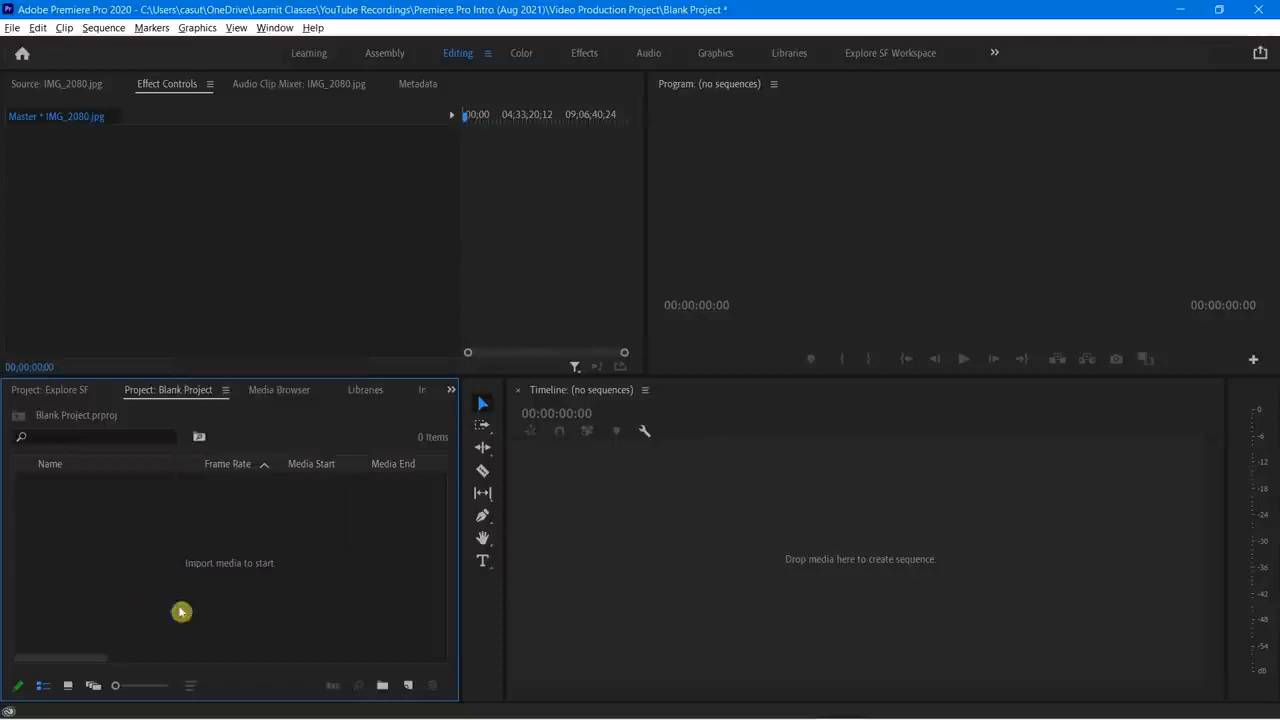
# Step: Import all nine images from the Stills folder into Blank Project and check their duration columns
pyautogui.click(13, 28)
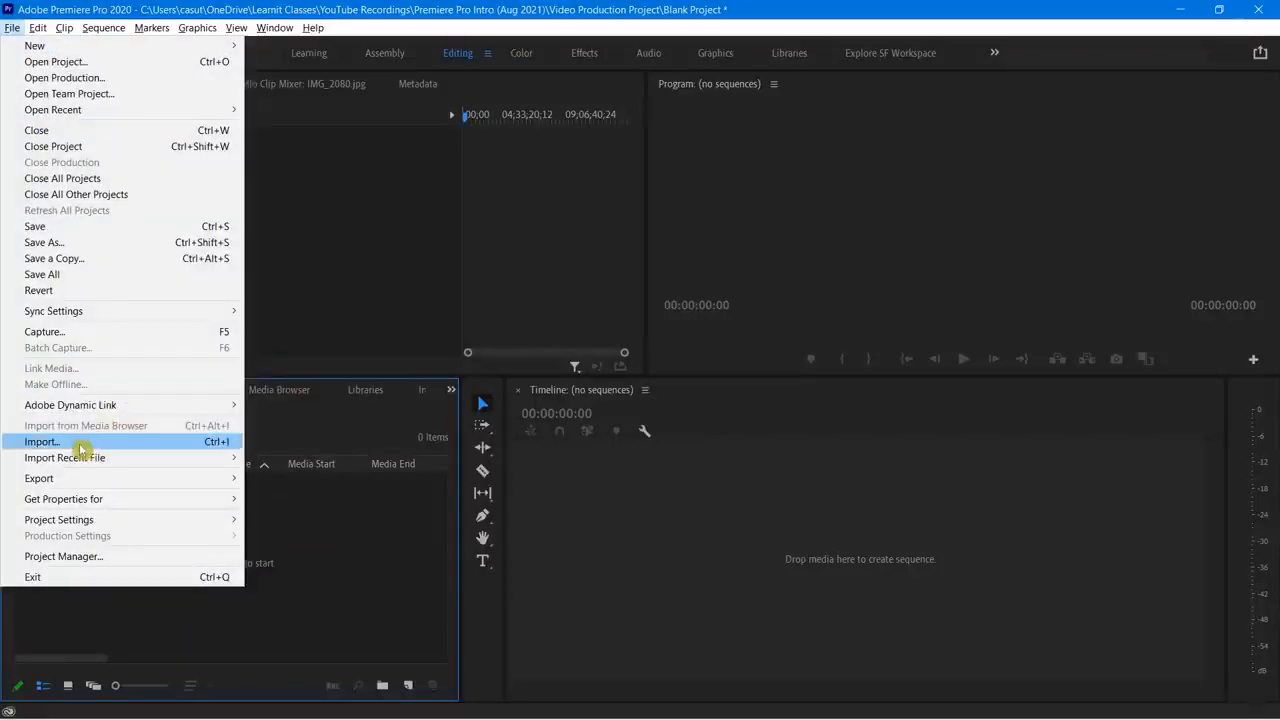
pyautogui.click(207, 447)
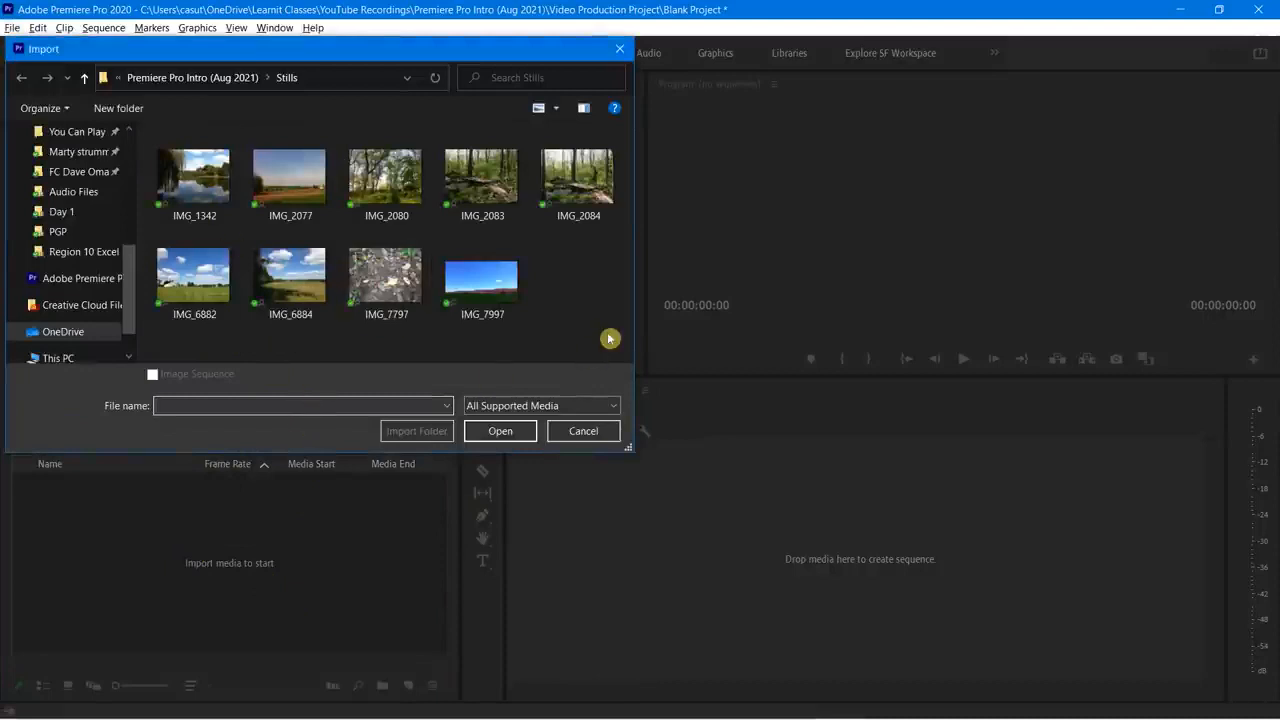
pyautogui.moveTo(609, 339); pyautogui.dragTo(152, 128)
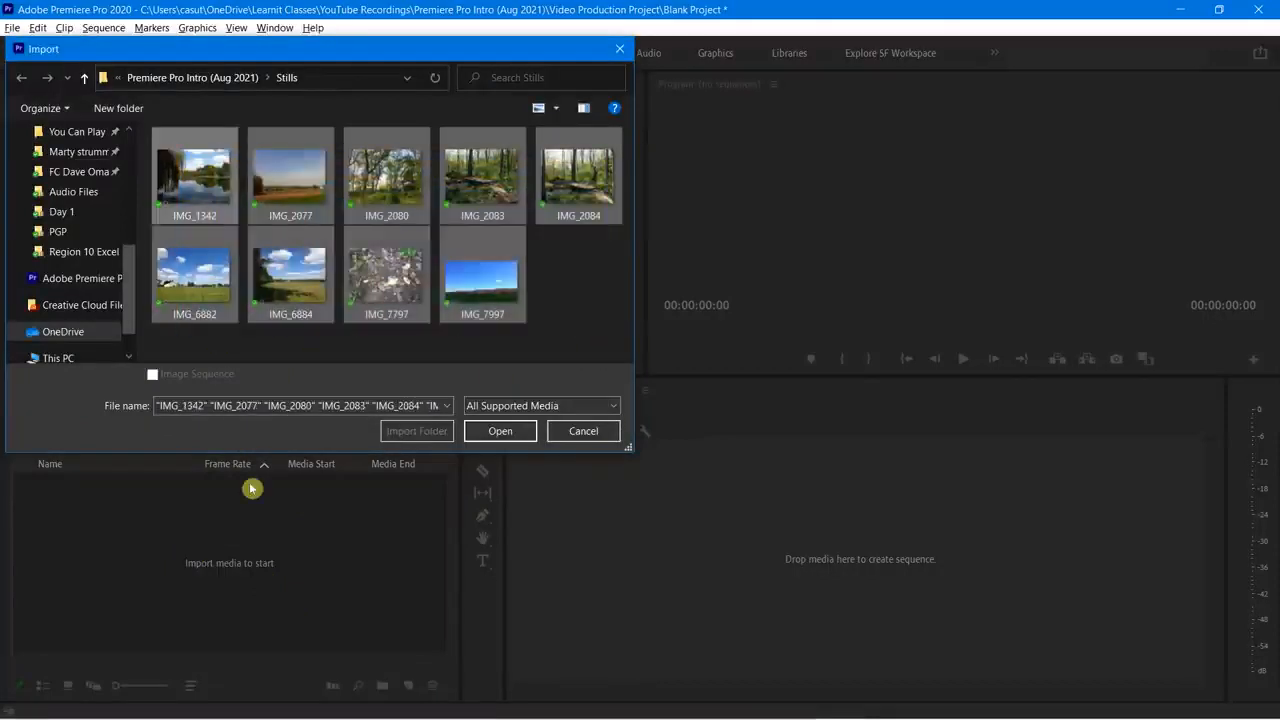
pyautogui.click(500, 431)
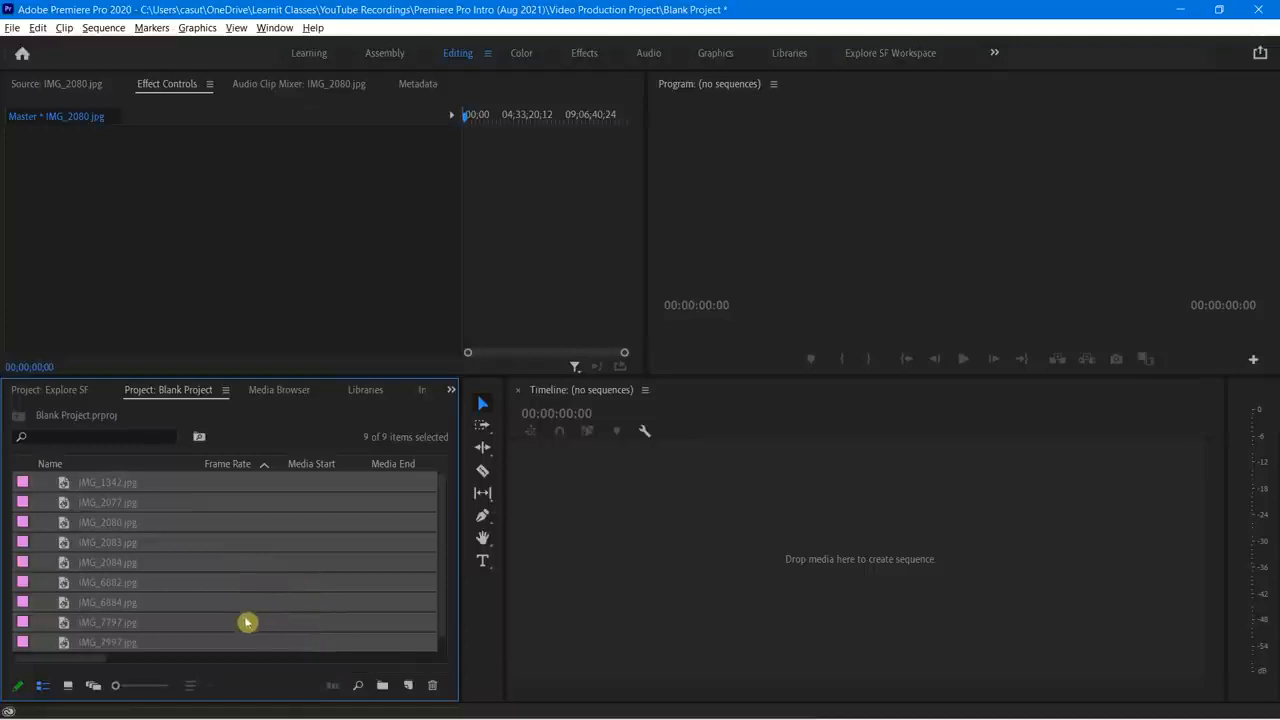
pyautogui.click(260, 660)
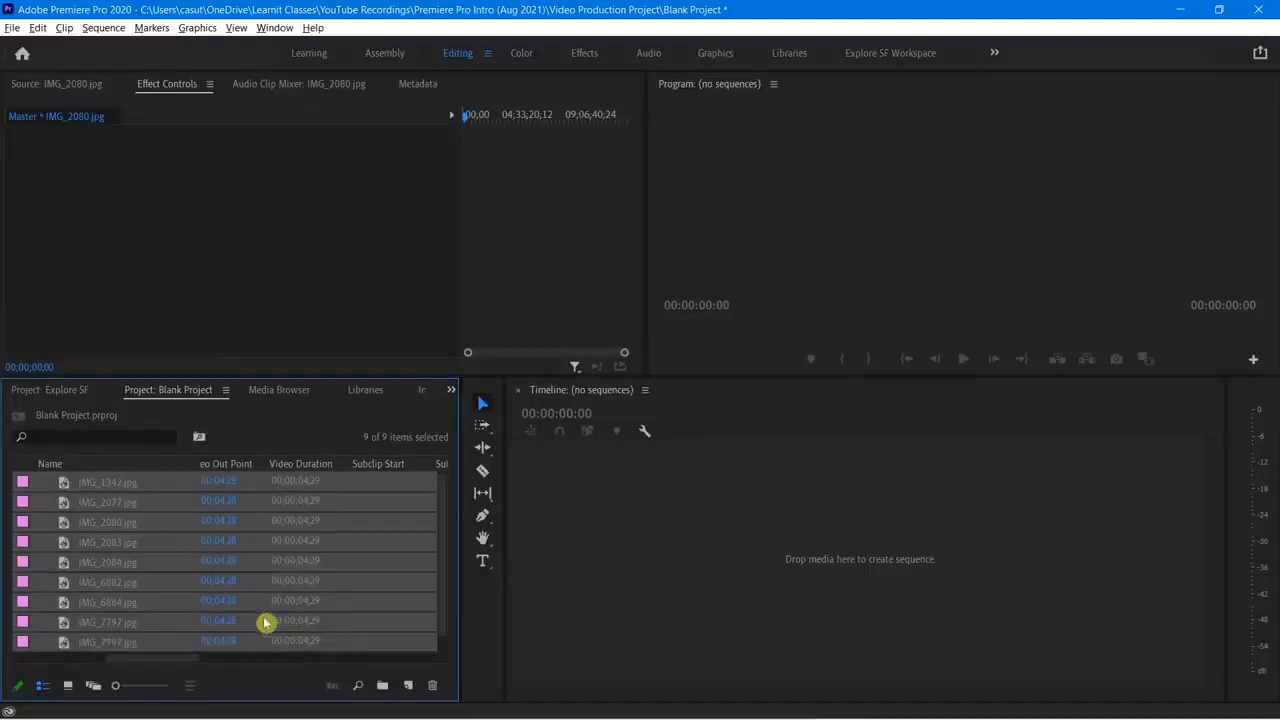
pyautogui.click(358, 551)
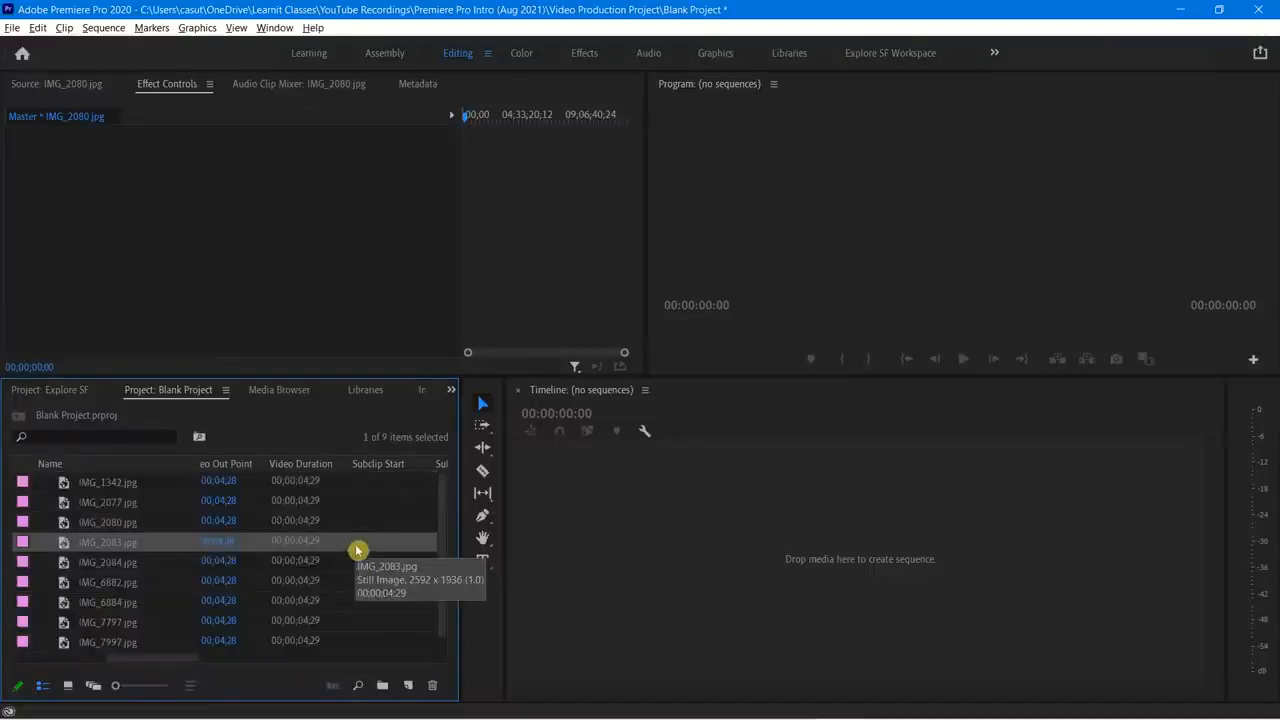
# Step: Import the video clip 20181206_202815 from the Exploratorium Clips folder into Blank Project
pyautogui.hotkey('ctrl', 'i')
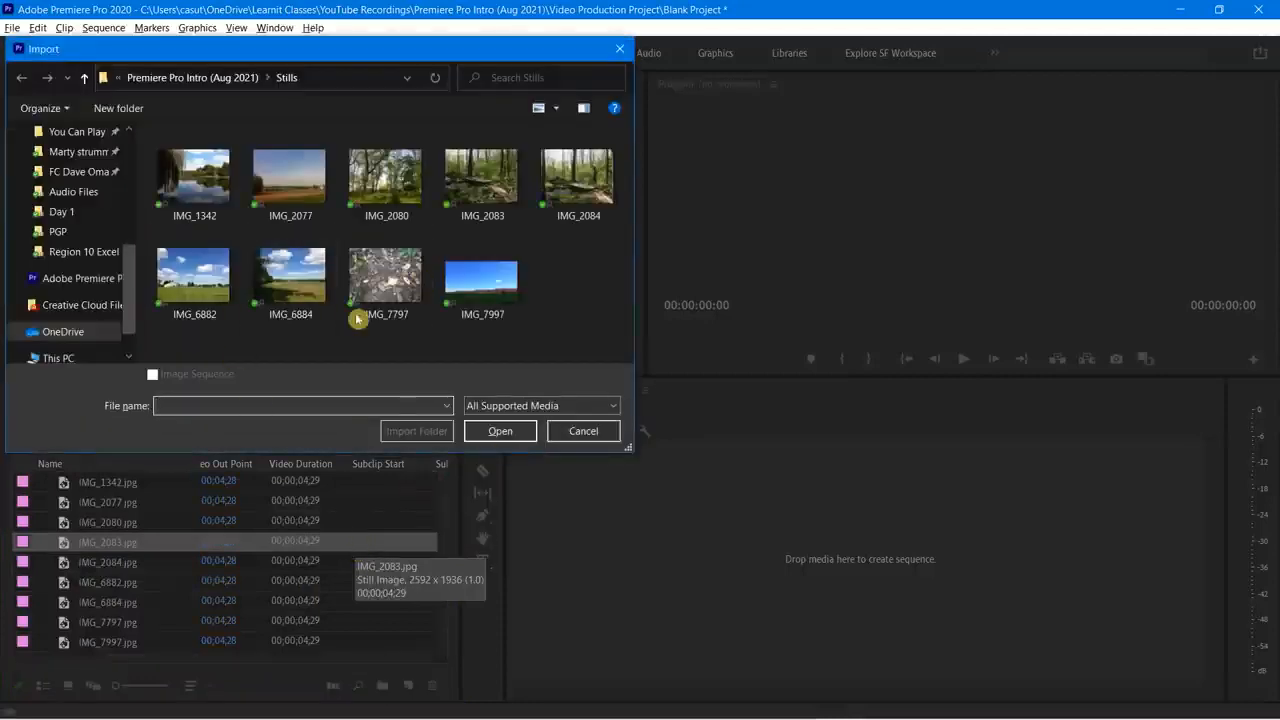
pyautogui.click(184, 77)
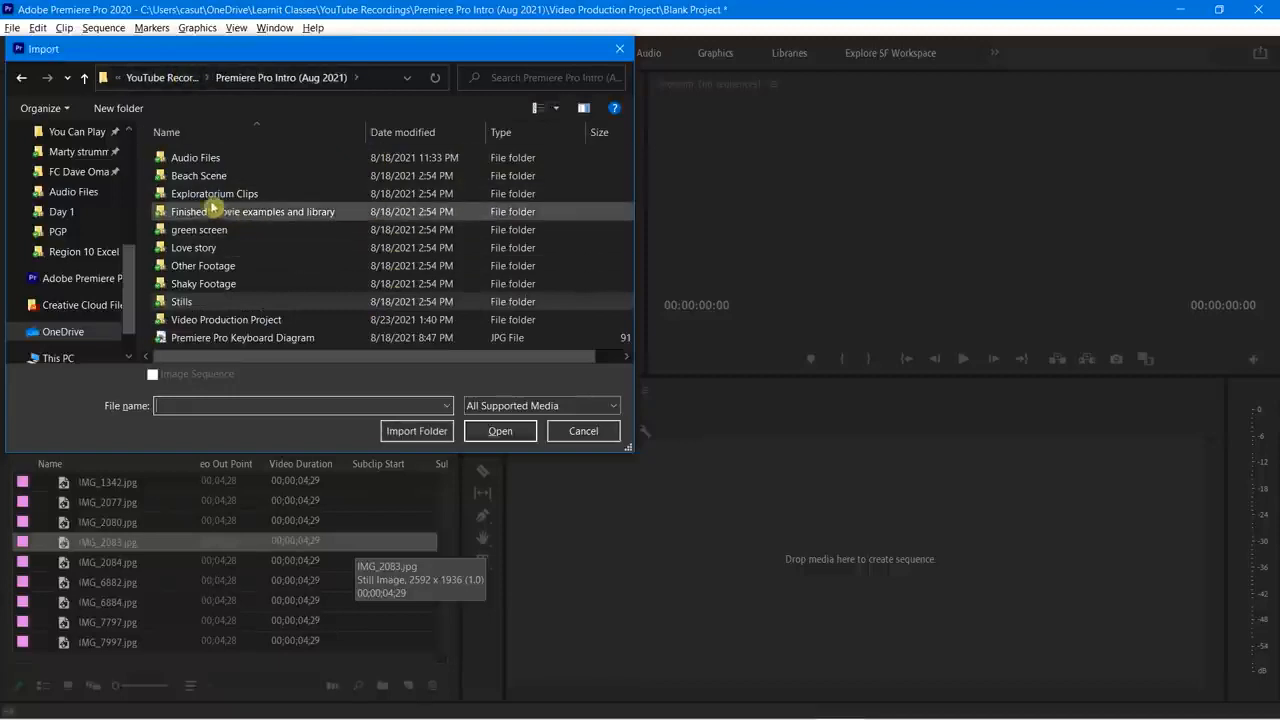
pyautogui.doubleClick(201, 202)
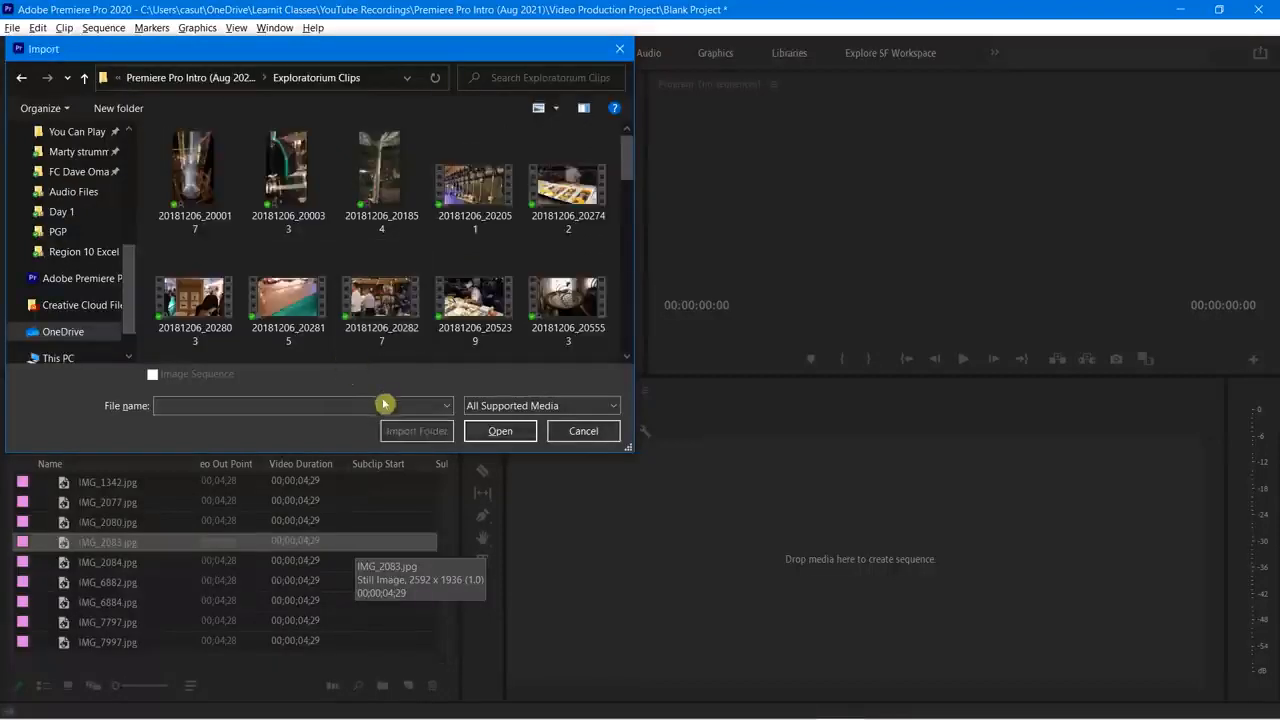
pyautogui.click(292, 308)
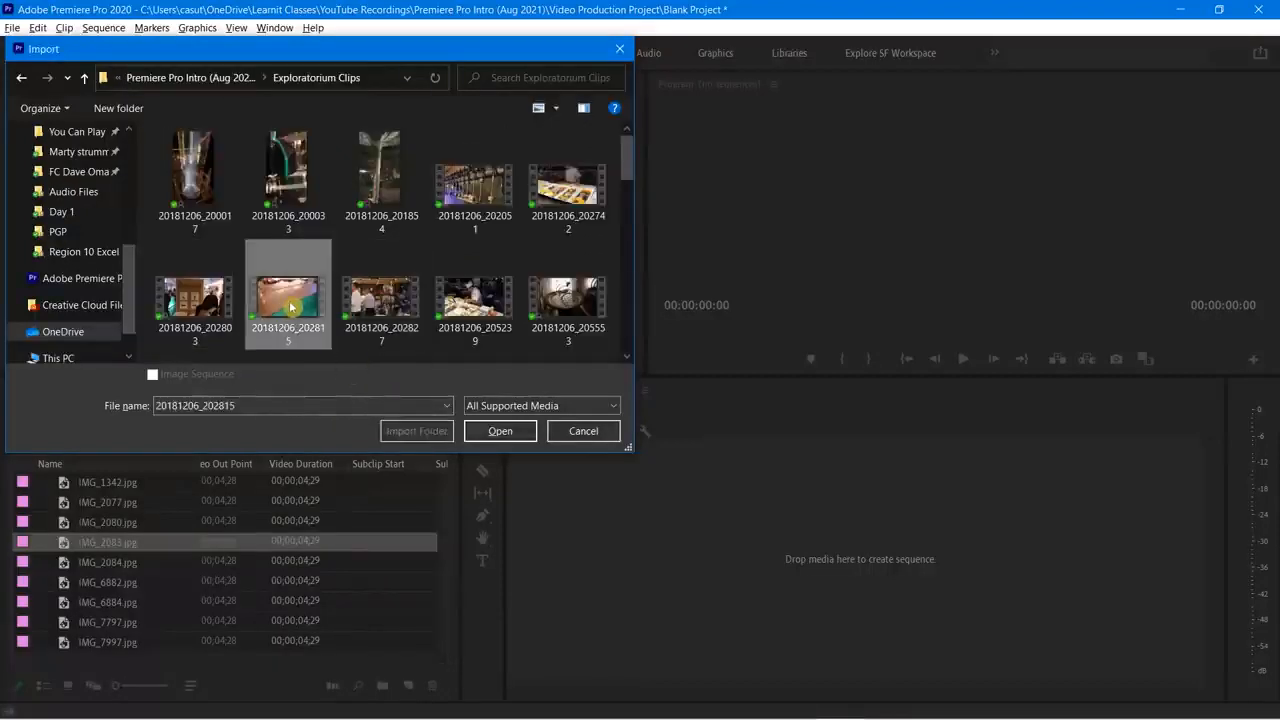
pyautogui.click(478, 431)
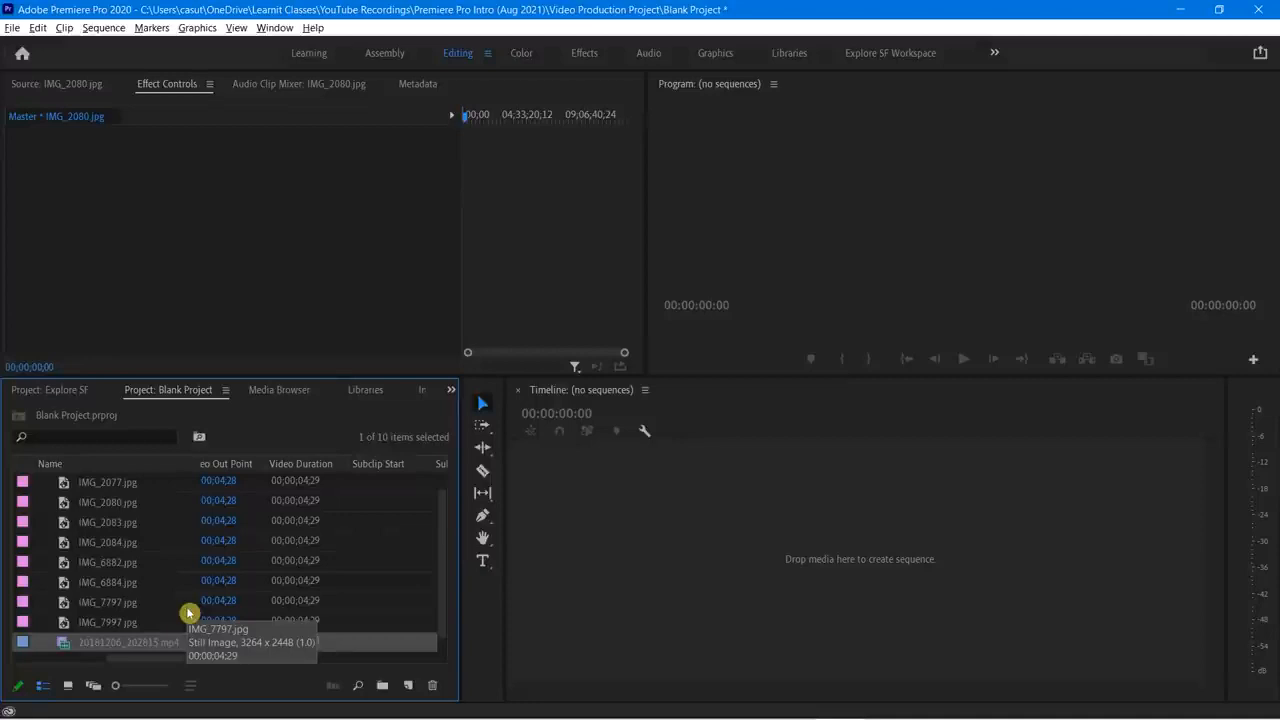
# Step: Widen the Project panel slightly and maximize it to show more metadata columns
pyautogui.press('`')
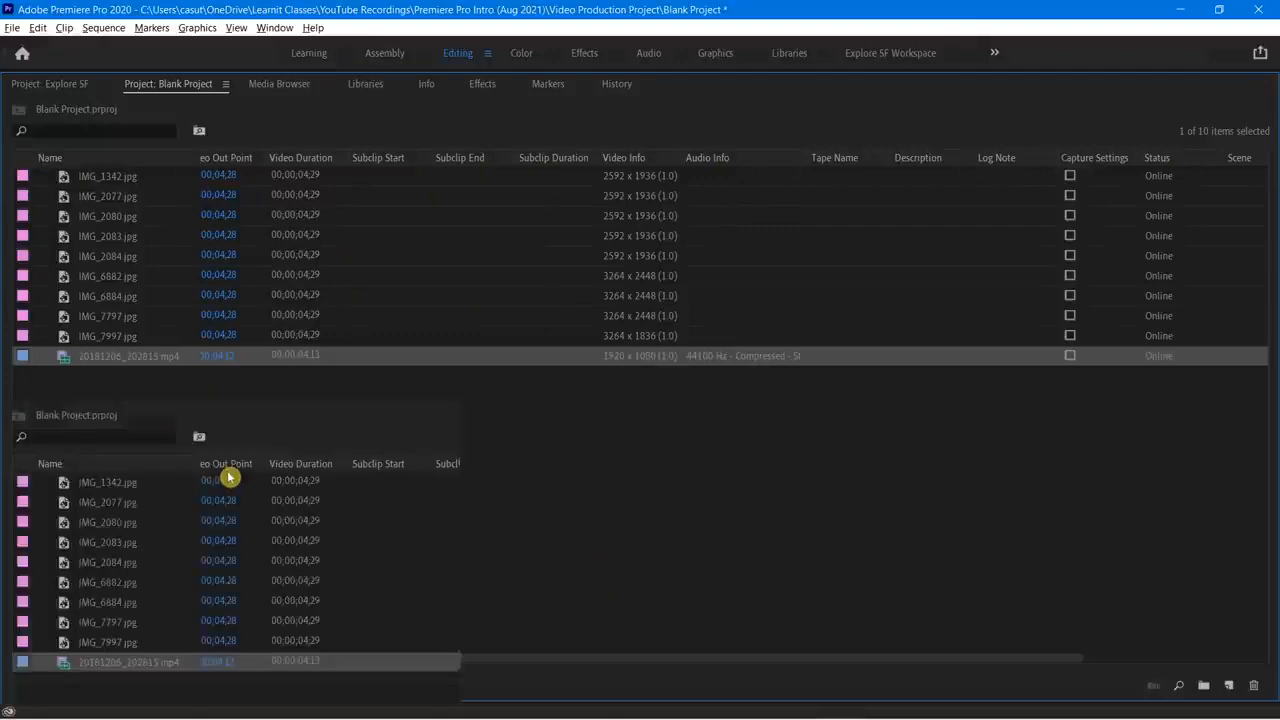
pyautogui.press('`')
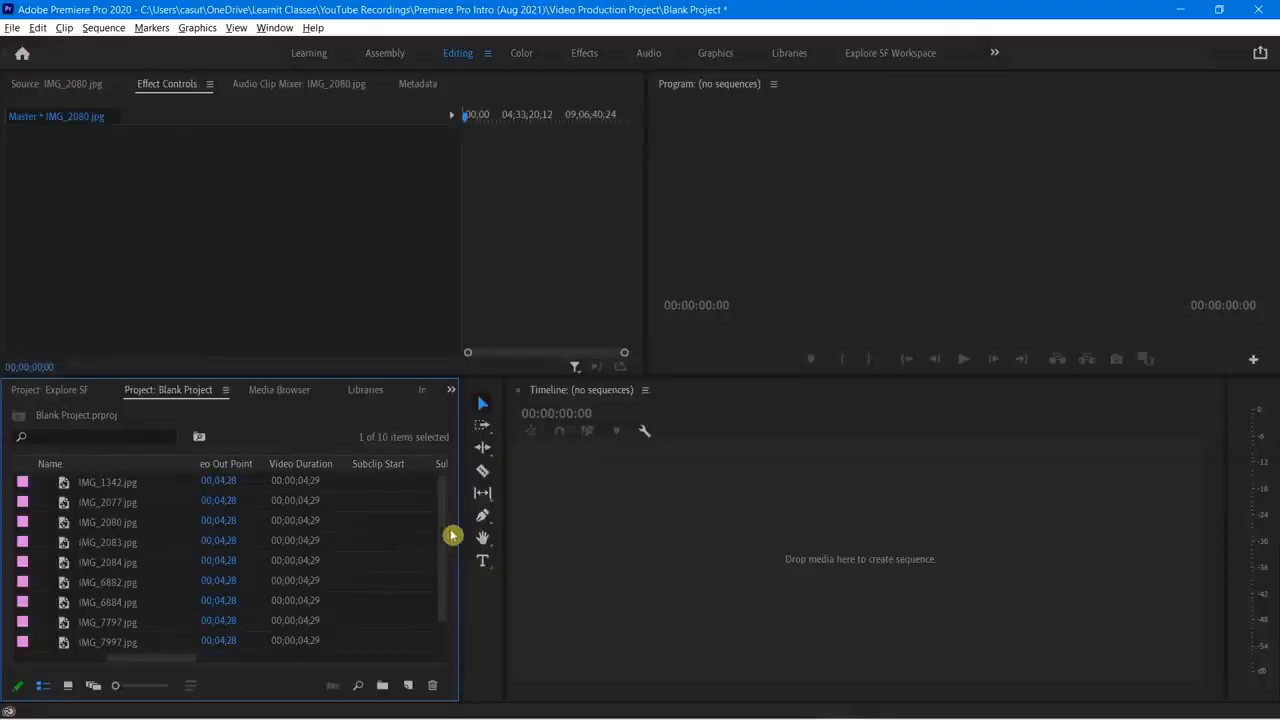
pyautogui.moveTo(462, 507); pyautogui.dragTo(487, 537)
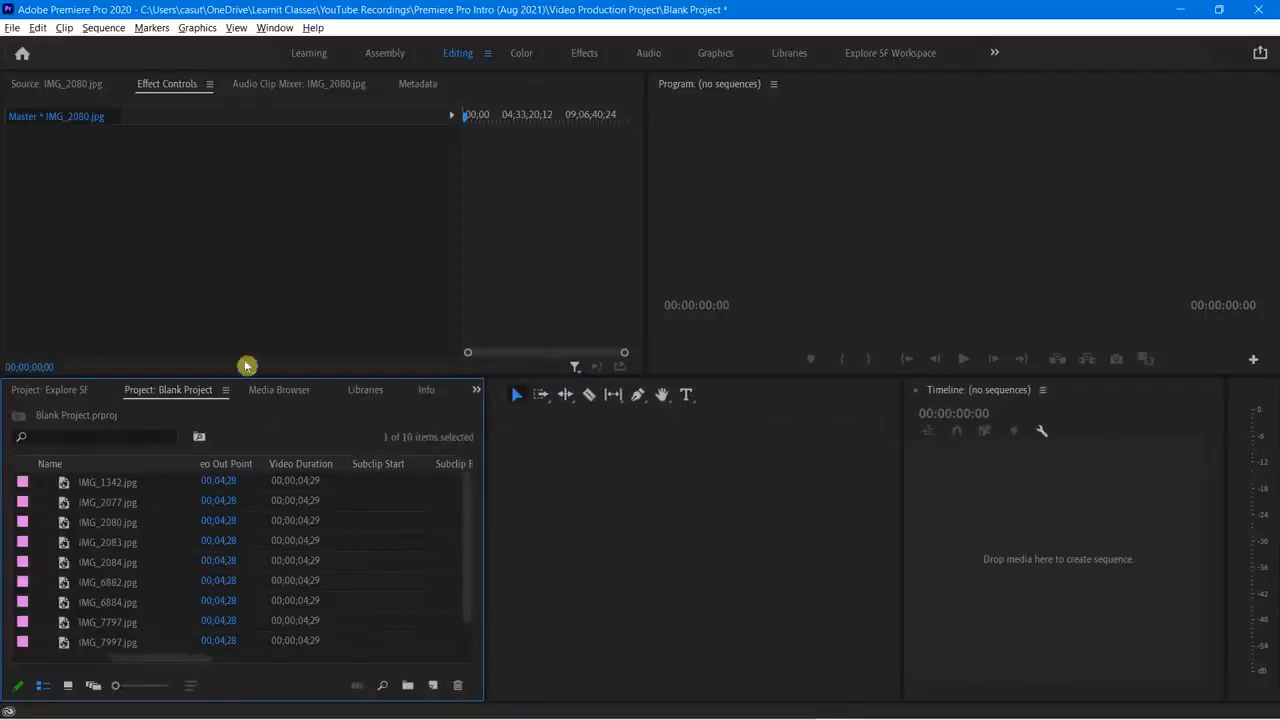
pyautogui.press('`')
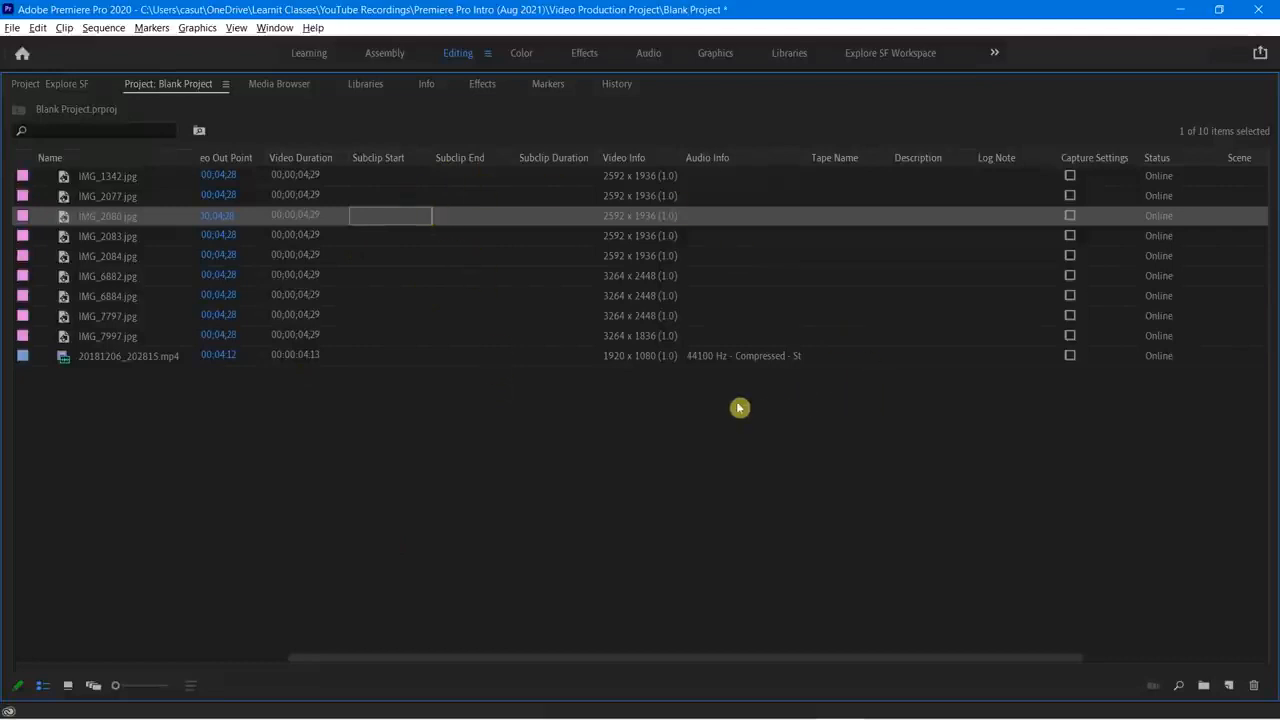
# Step: In the Project panel's metadata display settings, turn off Frame Rate, Media Start, Media End, Video In Point, Video Out Point and Video Duration
pyautogui.rightClick(377, 161)
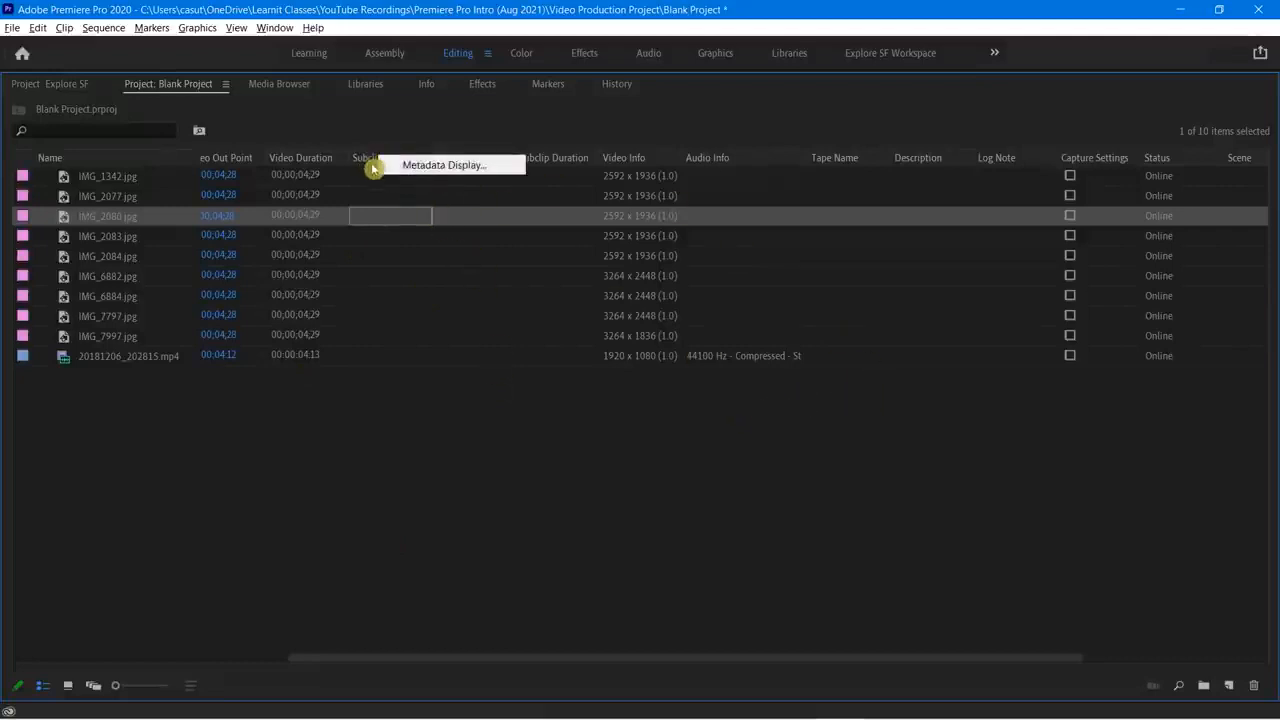
pyautogui.click(371, 161)
pyautogui.rightClick(370, 160)
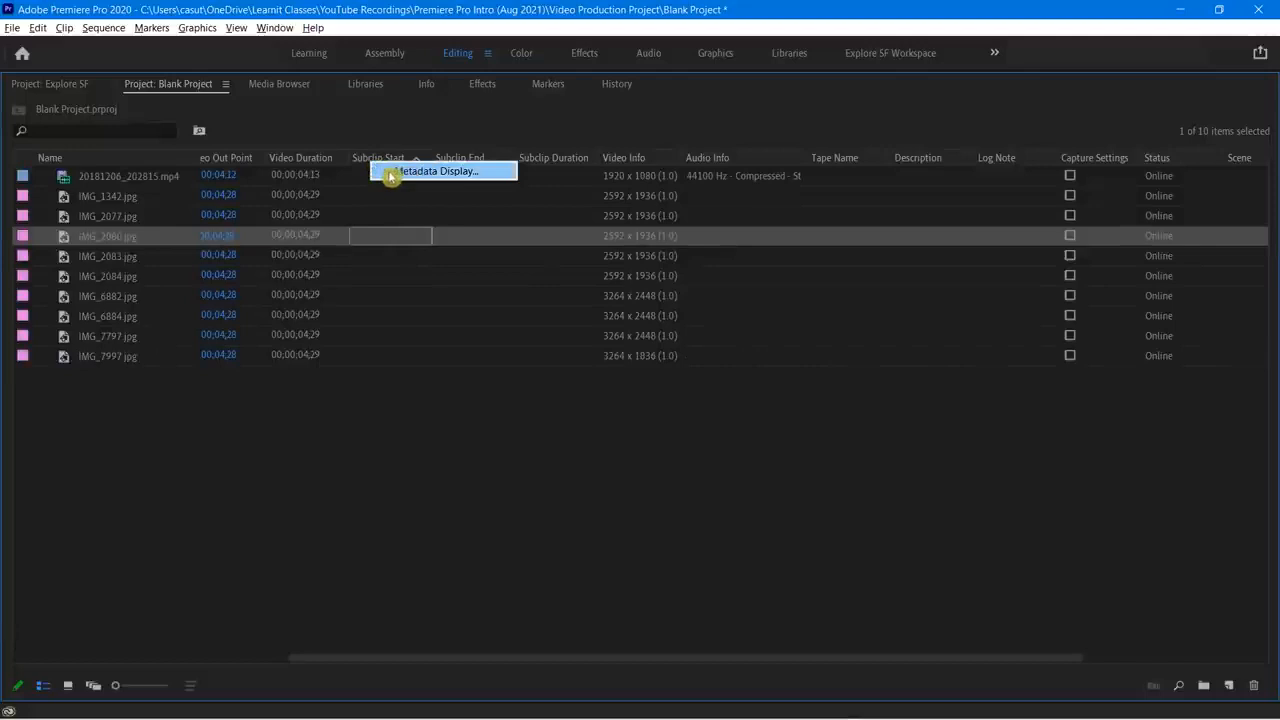
pyautogui.click(390, 174)
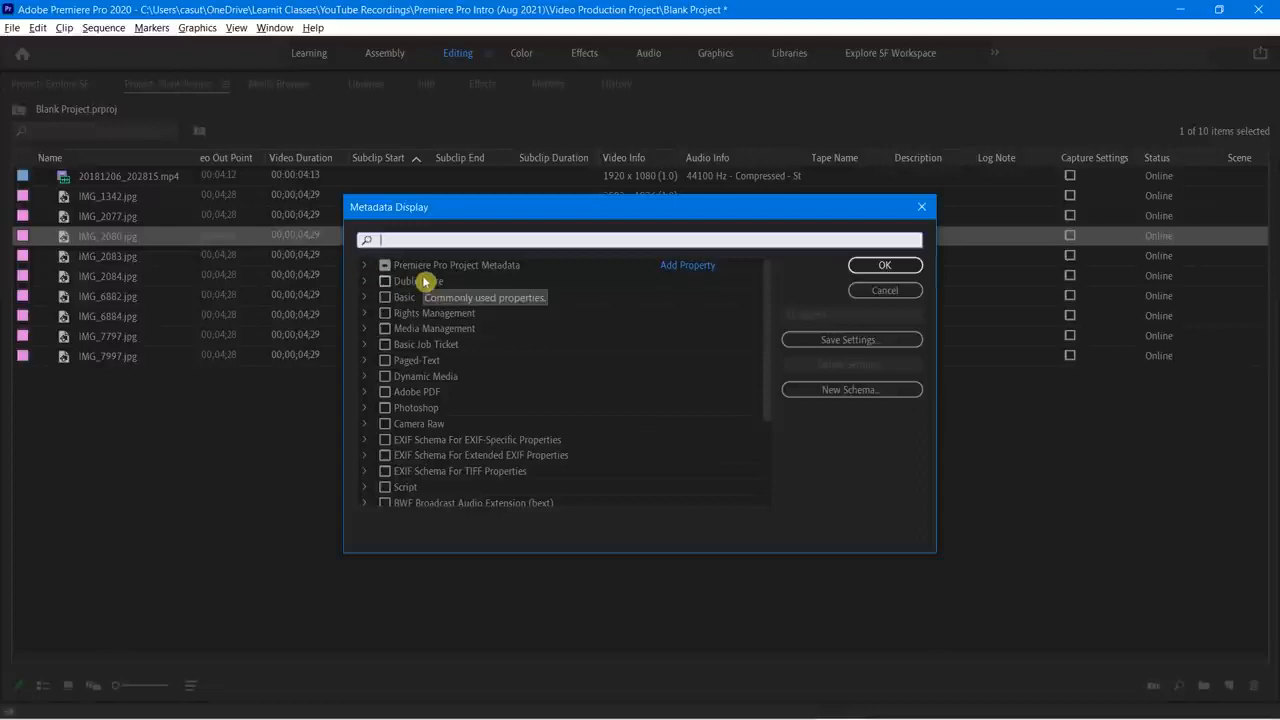
pyautogui.click(364, 265)
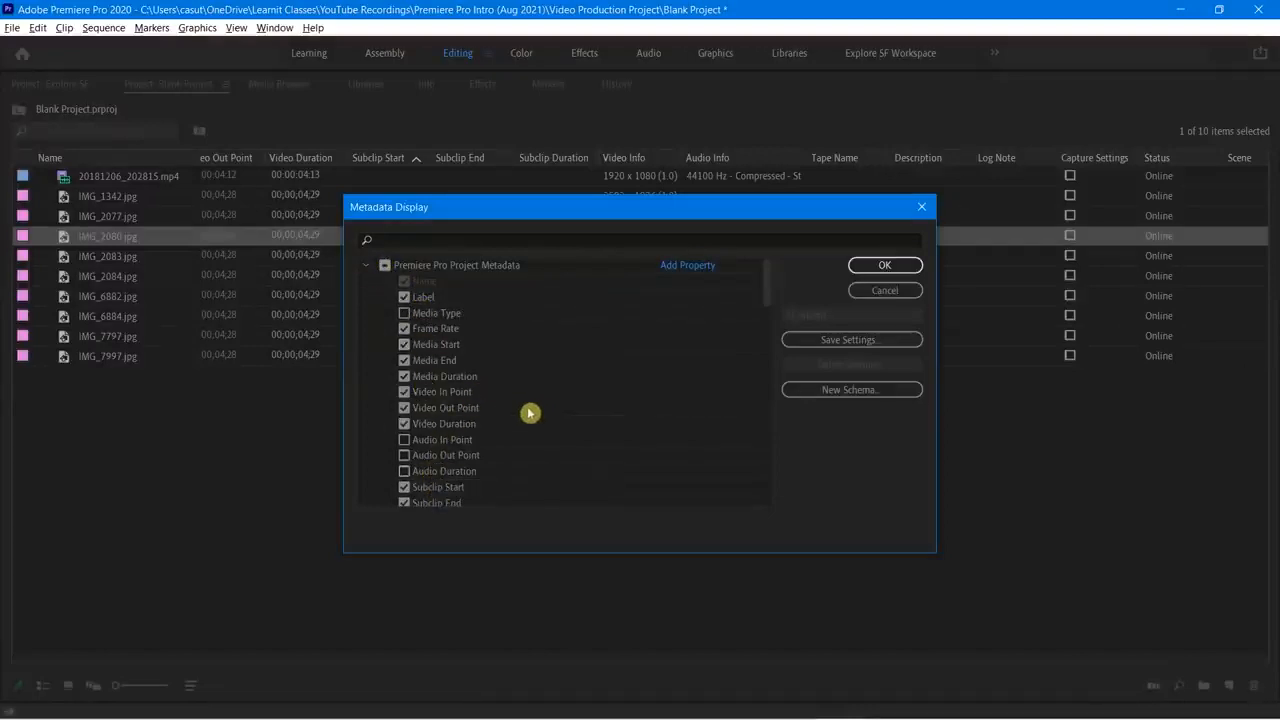
pyautogui.click(405, 347)
pyautogui.click(405, 361)
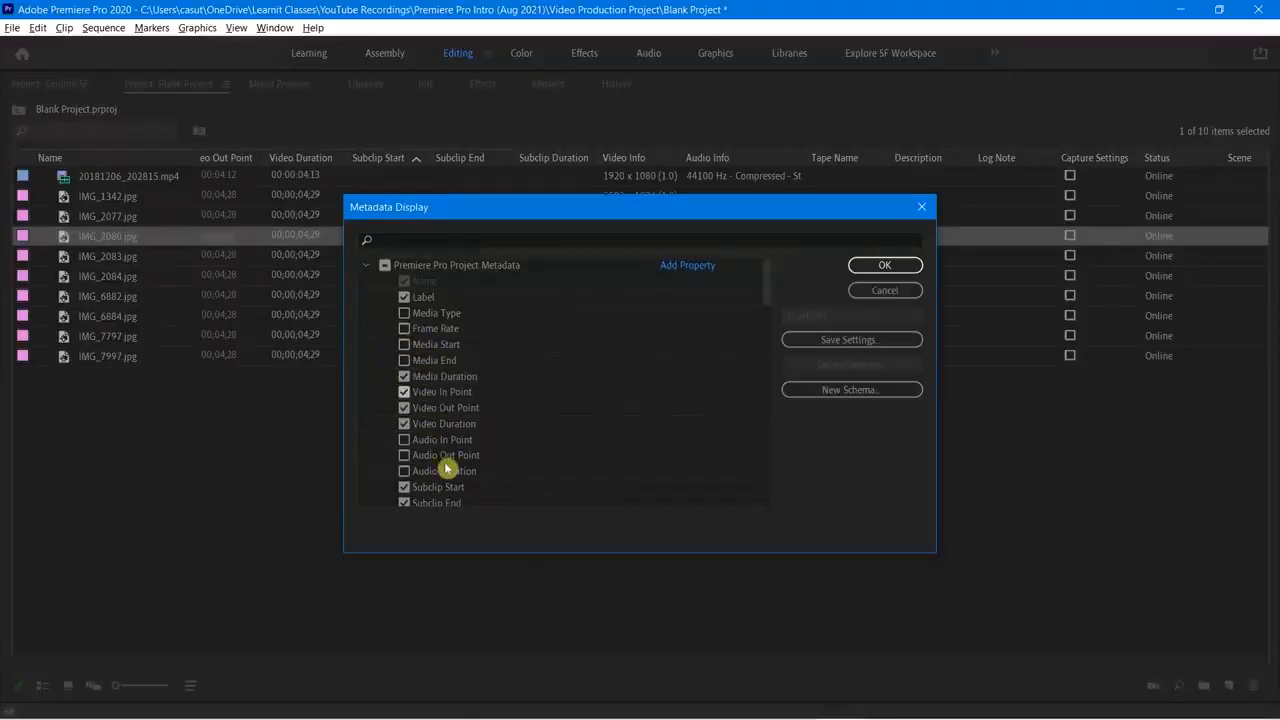
pyautogui.click(405, 392)
pyautogui.click(405, 424)
# Step: Turn off the Subclip Start, Subclip End, Subclip Duration, Tape Name, Log Note, Scene and Shot metadata properties
pyautogui.scroll(-3, 406, 455)
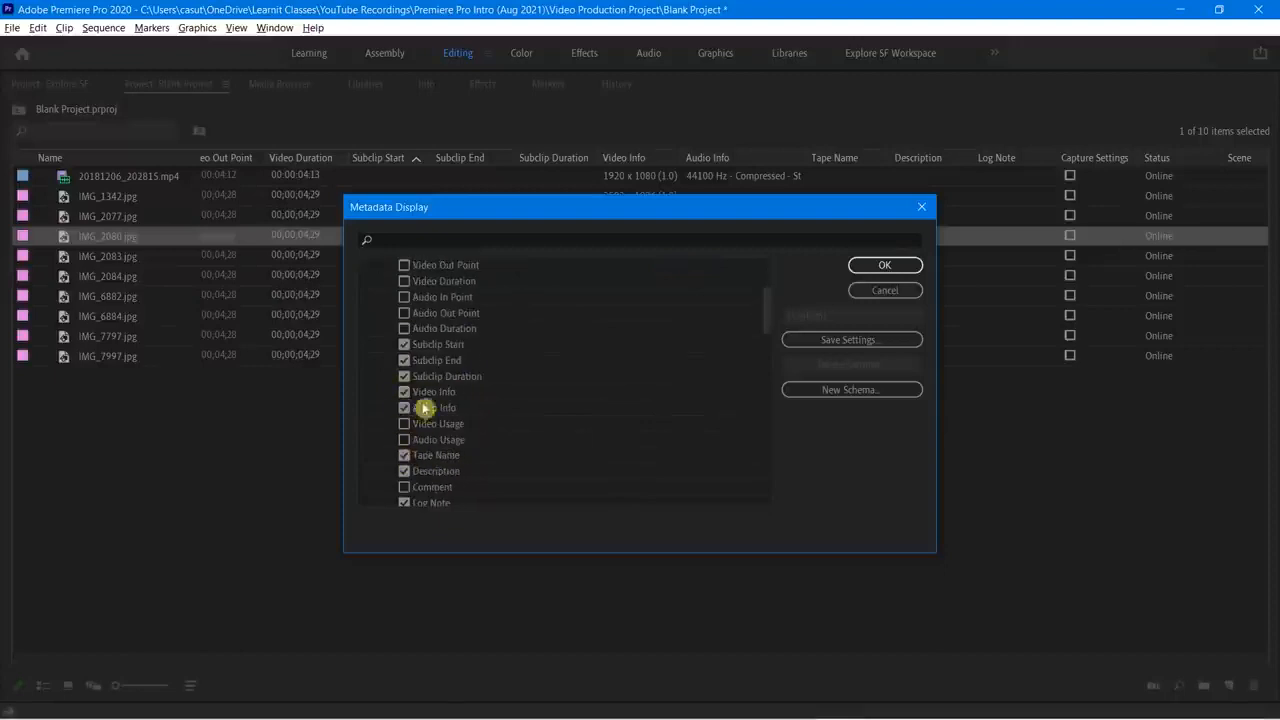
pyautogui.click(405, 345)
pyautogui.click(405, 361)
pyautogui.click(405, 377)
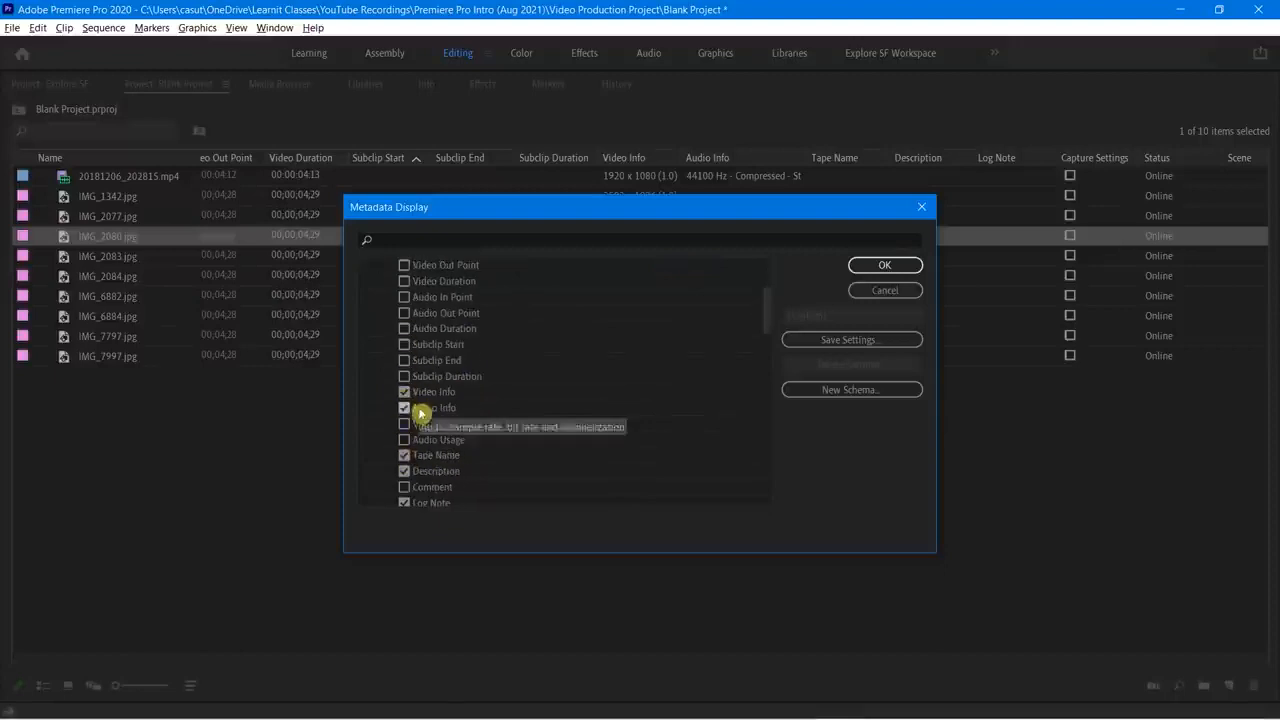
pyautogui.scroll(-1, 427, 451)
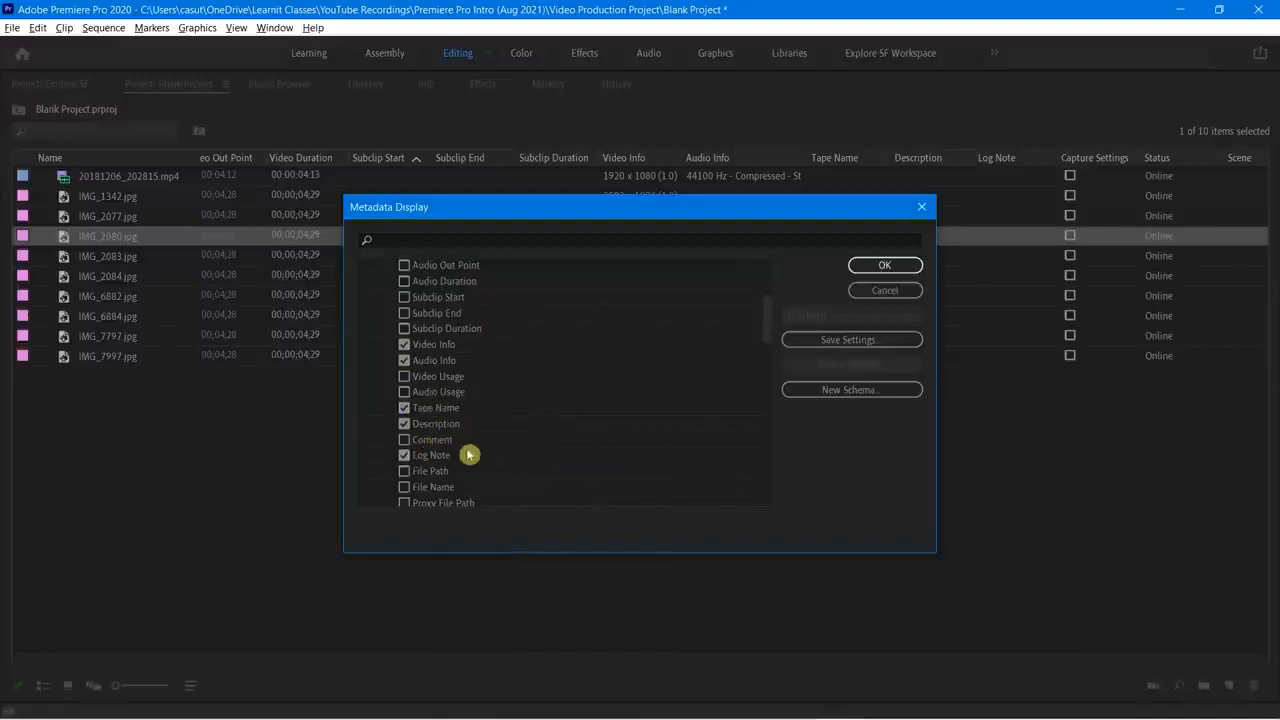
pyautogui.click(404, 408)
pyautogui.scroll(-1, 440, 460)
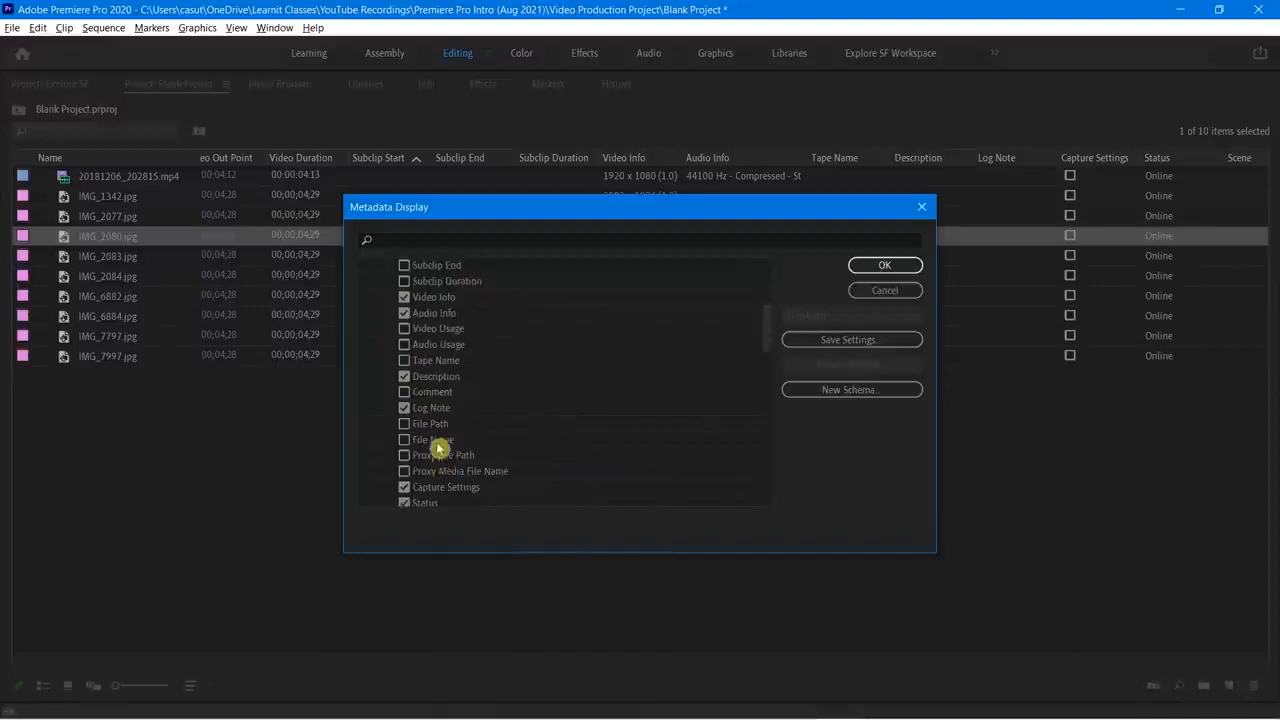
pyautogui.click(404, 408)
pyautogui.scroll(-2, 420, 430)
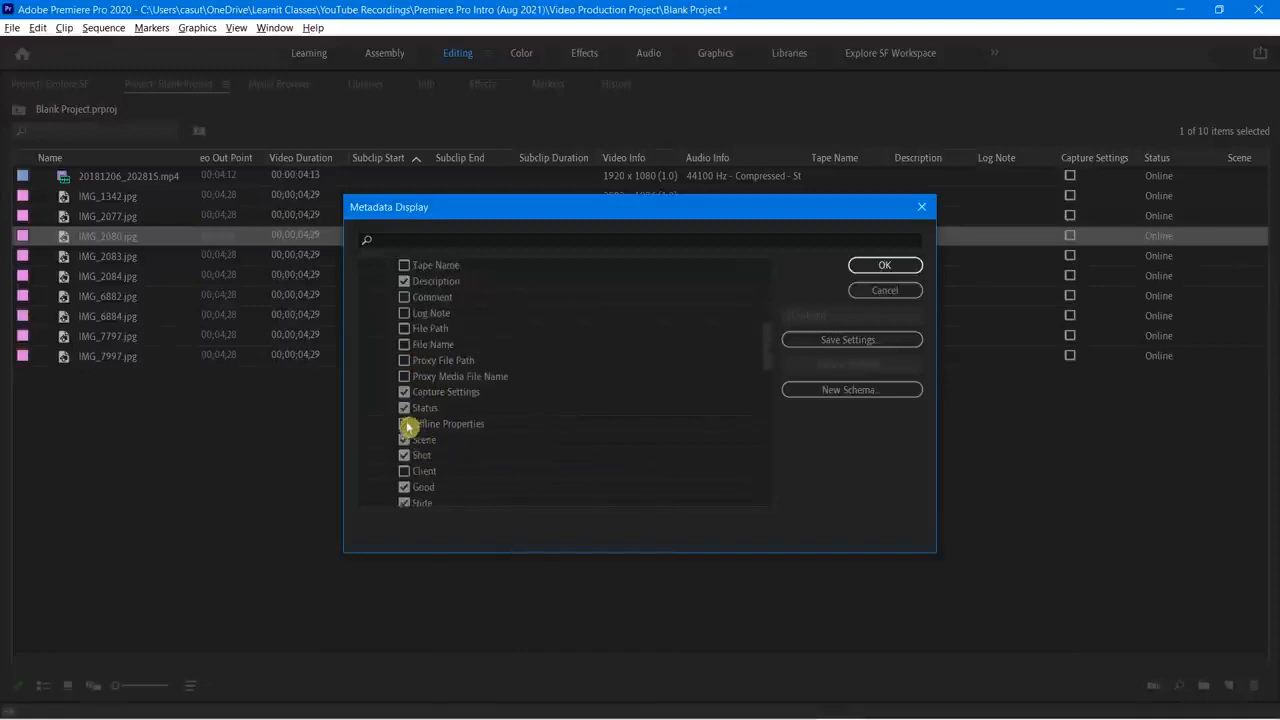
pyautogui.click(404, 440)
pyautogui.click(404, 455)
# Step: Review the remaining project metadata properties, turn off Label, and apply the metadata display settings
pyautogui.scroll(-1, 427, 474)
pyautogui.scroll(-1, 420, 450)
pyautogui.scroll(-2, 443, 445)
pyautogui.scroll(-3, 441, 446)
pyautogui.scroll(4, 435, 440)
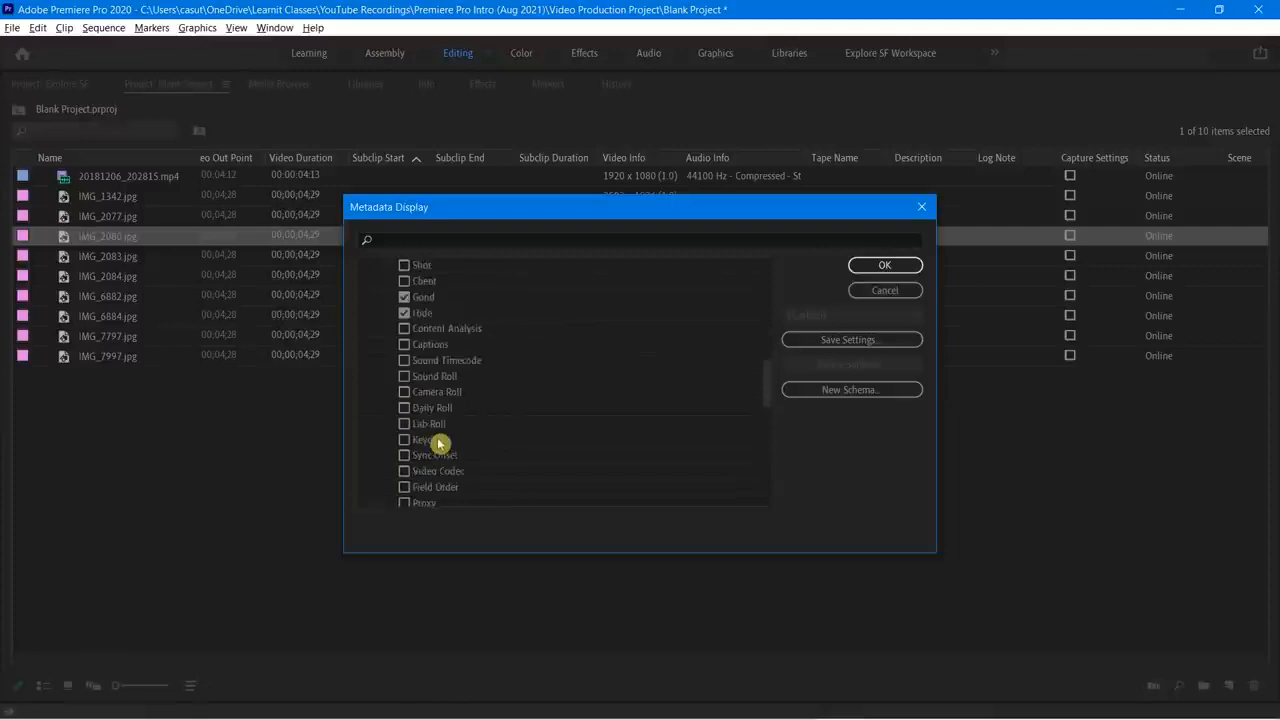
pyautogui.scroll(5, 530, 475)
pyautogui.scroll(1, 530, 475)
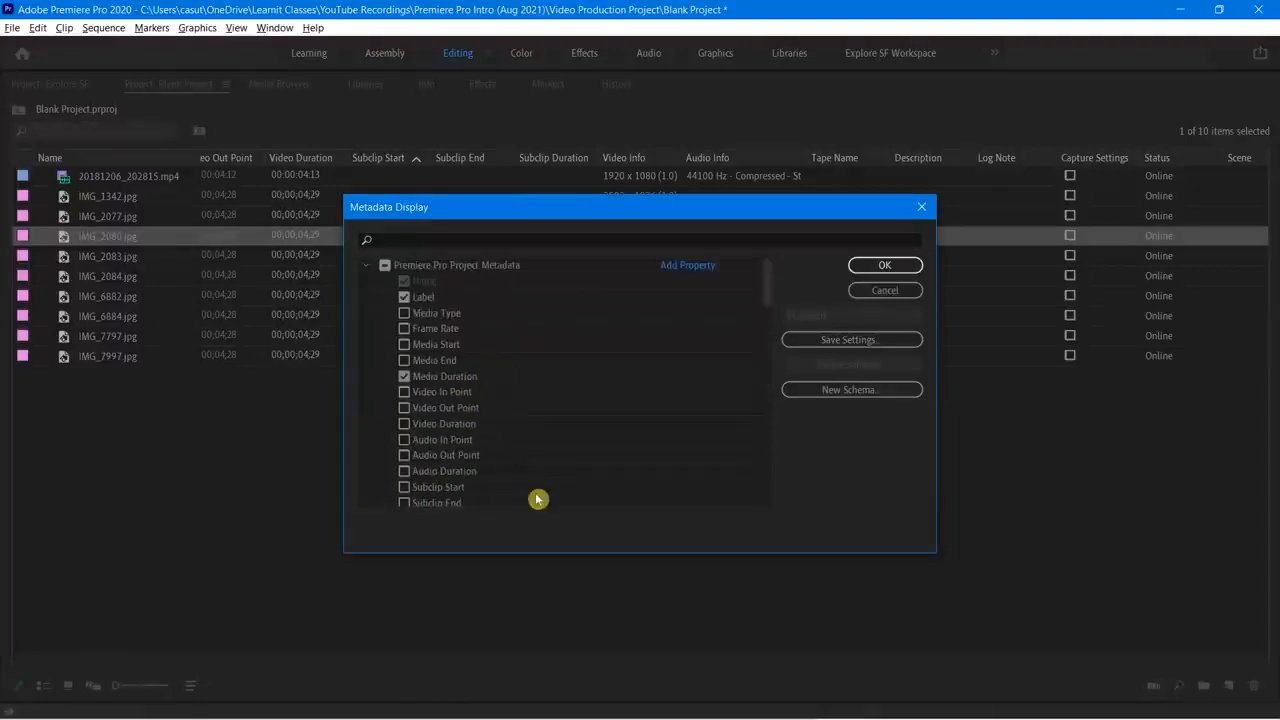
pyautogui.click(404, 297)
pyautogui.click(884, 265)
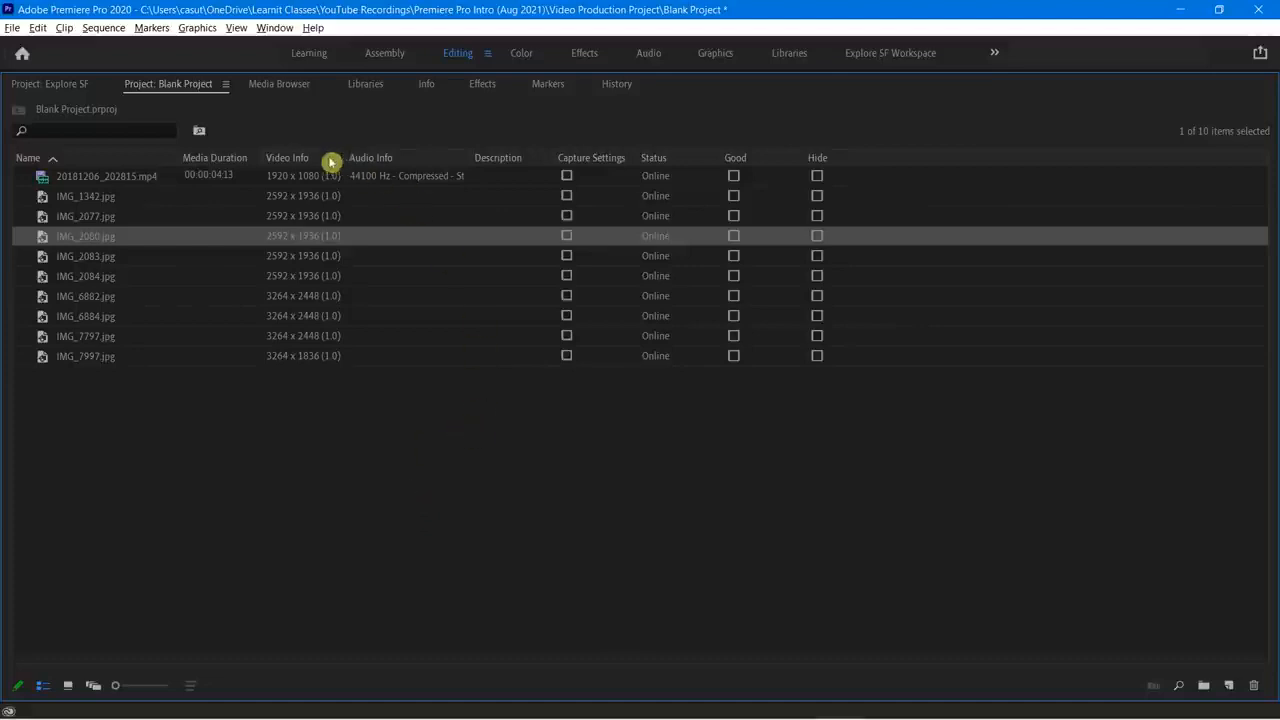
# Step: Move the Video Info column ahead of Media Duration and restore the Project panel to its normal size
pyautogui.moveTo(313, 161); pyautogui.dragTo(203, 163)
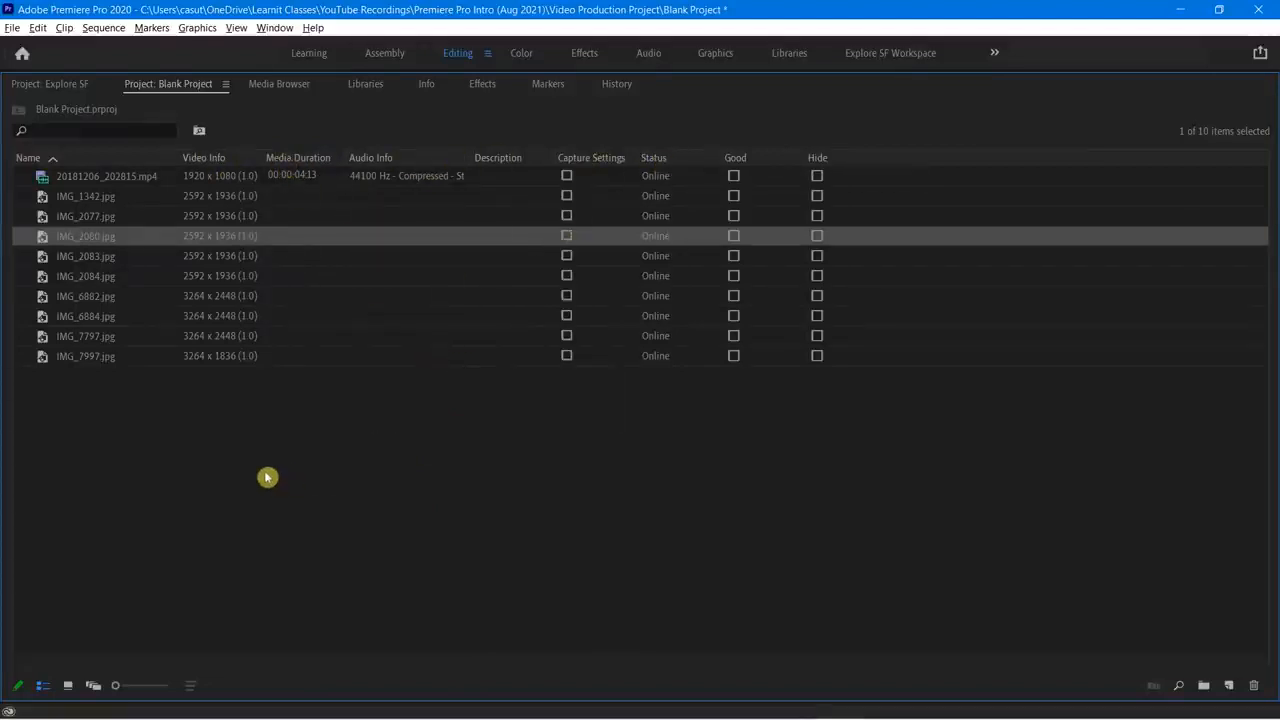
pyautogui.press('`')
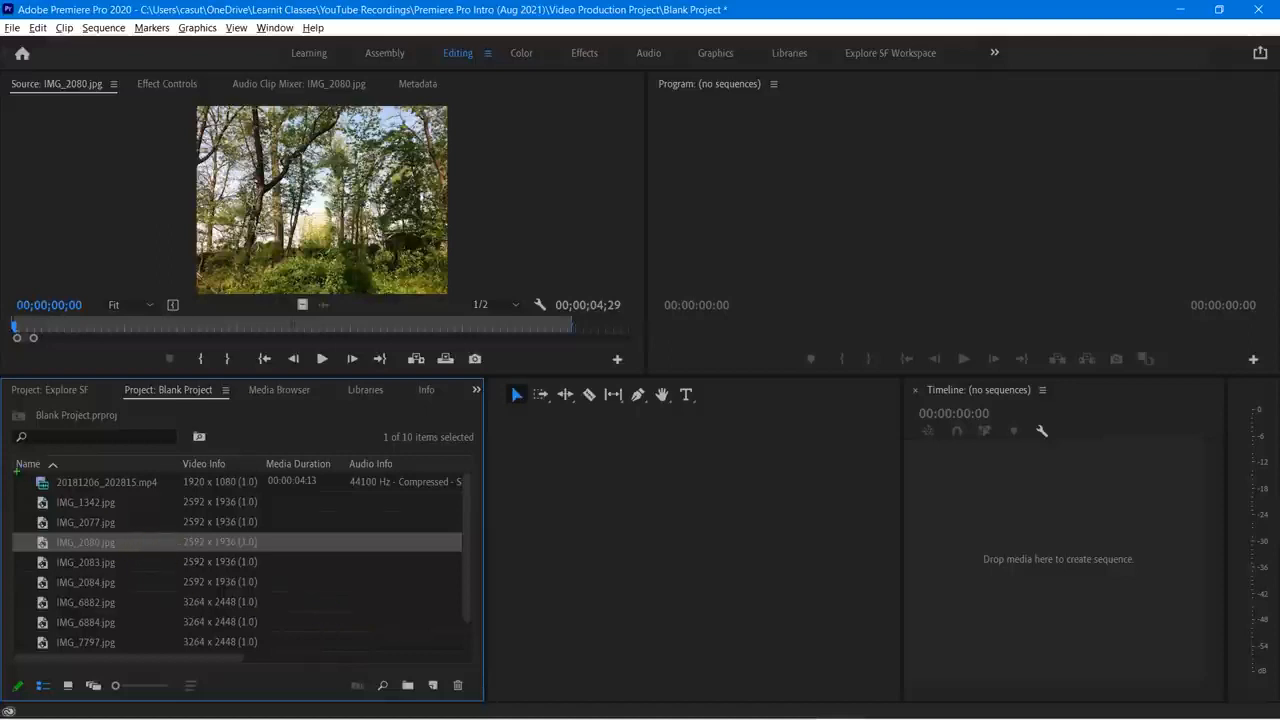
pyautogui.moveTo(21, 494); pyautogui.dragTo(146, 652)
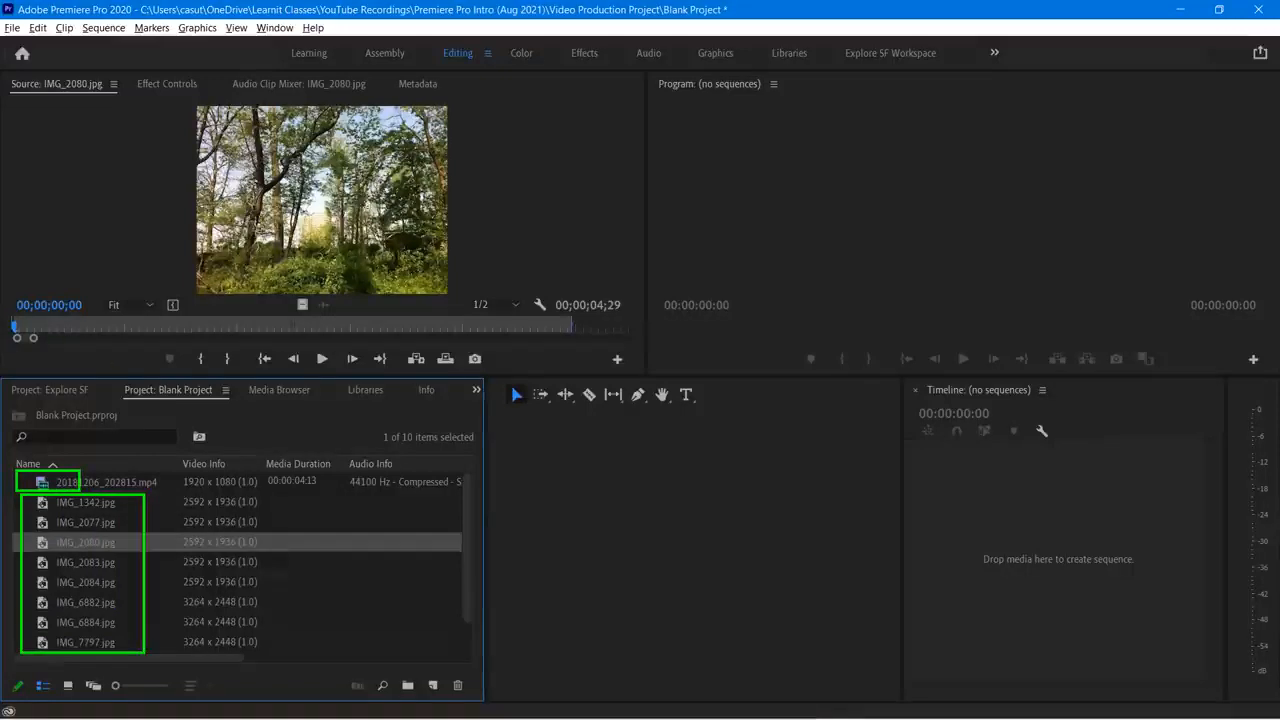
# Step: Open the Explore SF project from the recently used projects
pyautogui.click(12, 27)
pyautogui.moveTo(101, 113)
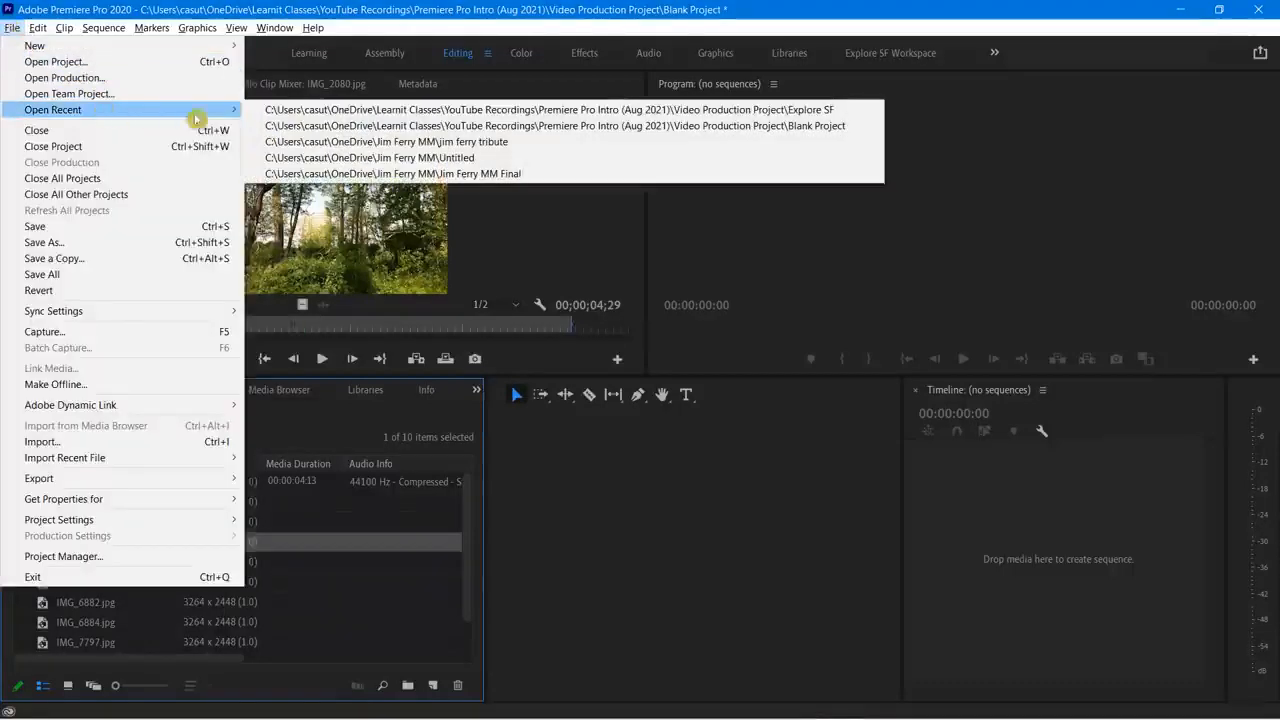
pyautogui.click(382, 118)
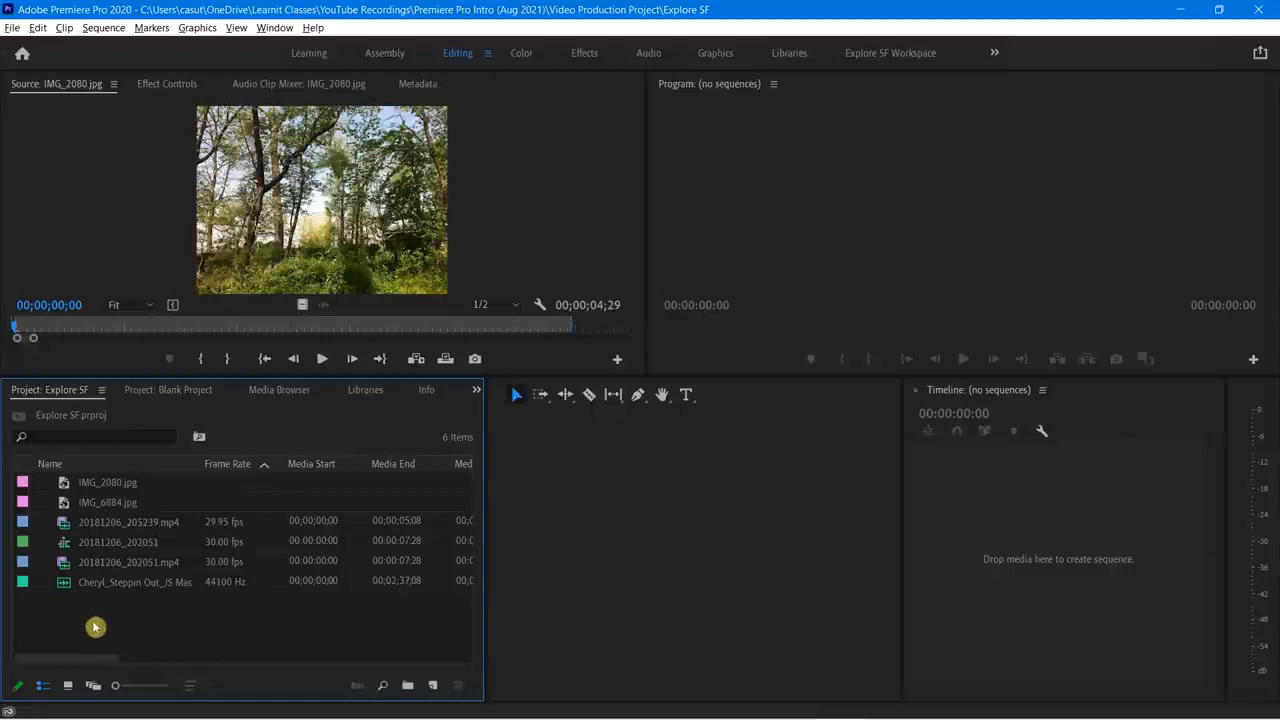
# Step: Import the clips 20181216_094403, 20181216_094552 and 20181216_094704 from the Beach Scene folder into the Explore SF project
pyautogui.doubleClick(166, 610)
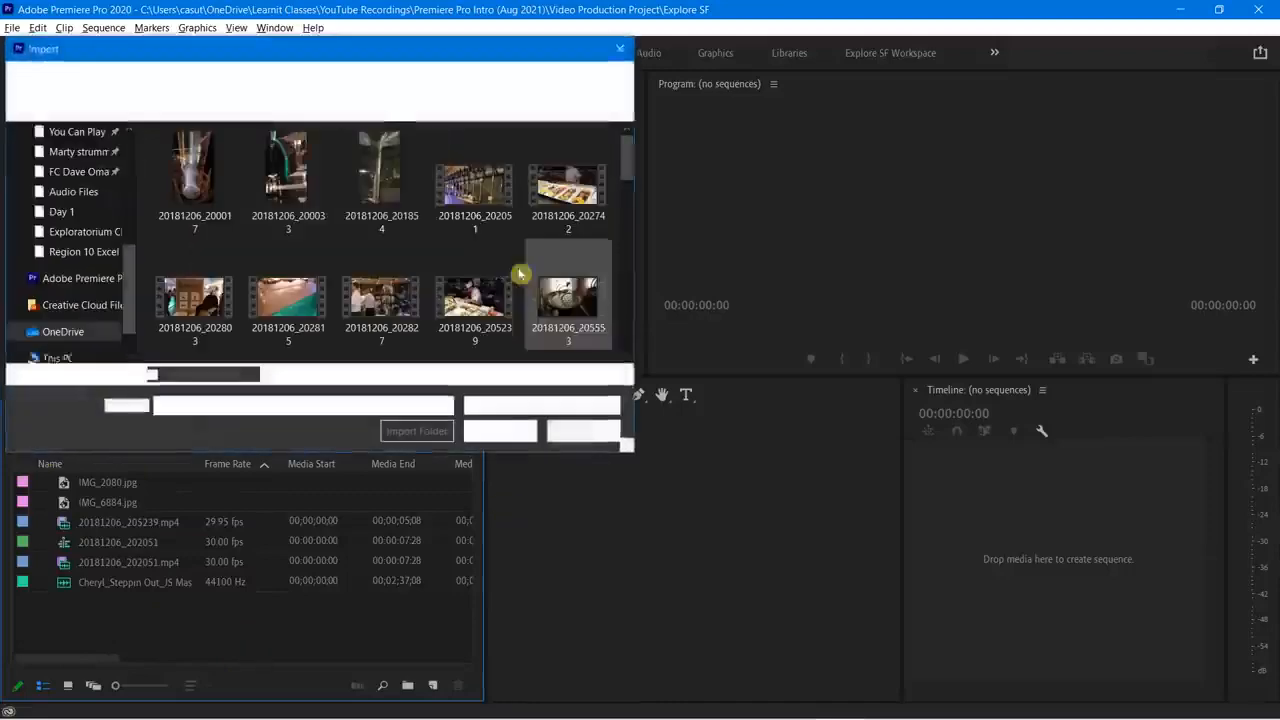
pyautogui.click(186, 88)
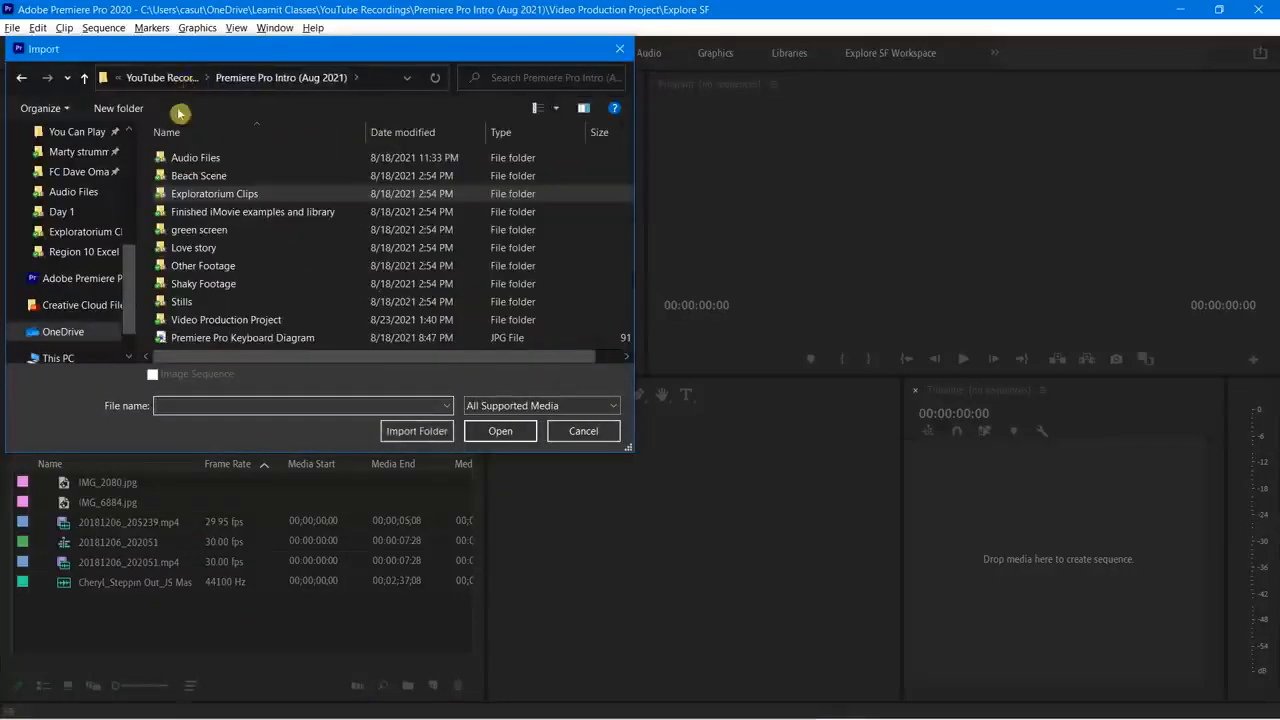
pyautogui.doubleClick(205, 176)
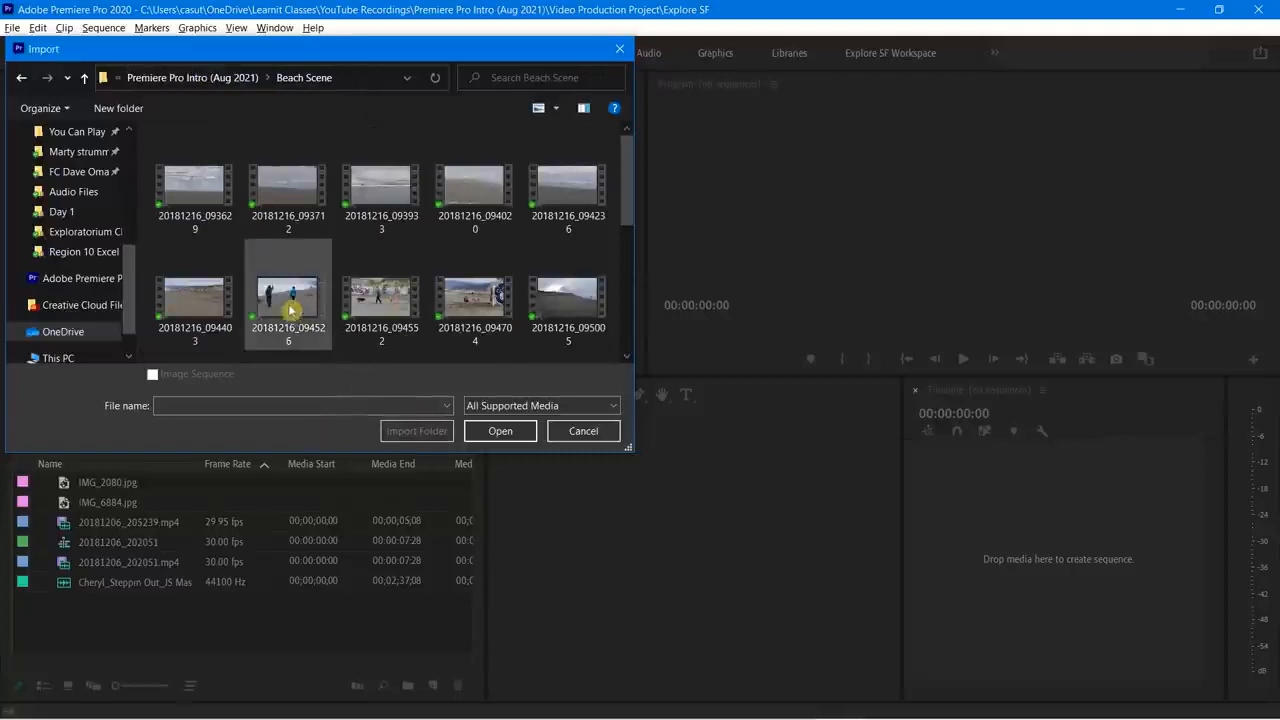
pyautogui.click(194, 322)
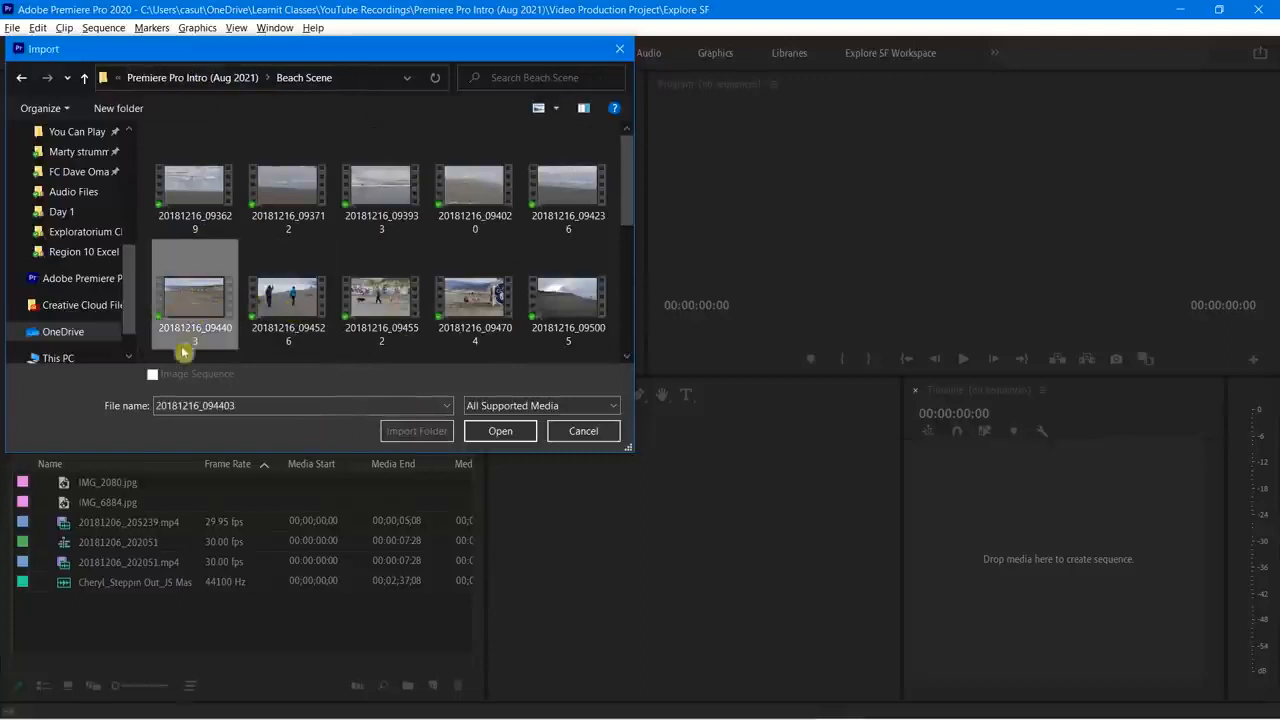
pyautogui.keyDown('ctrl'); pyautogui.click(375, 298); pyautogui.keyUp('ctrl')
pyautogui.keyDown('ctrl'); pyautogui.click(499, 303); pyautogui.keyUp('ctrl')
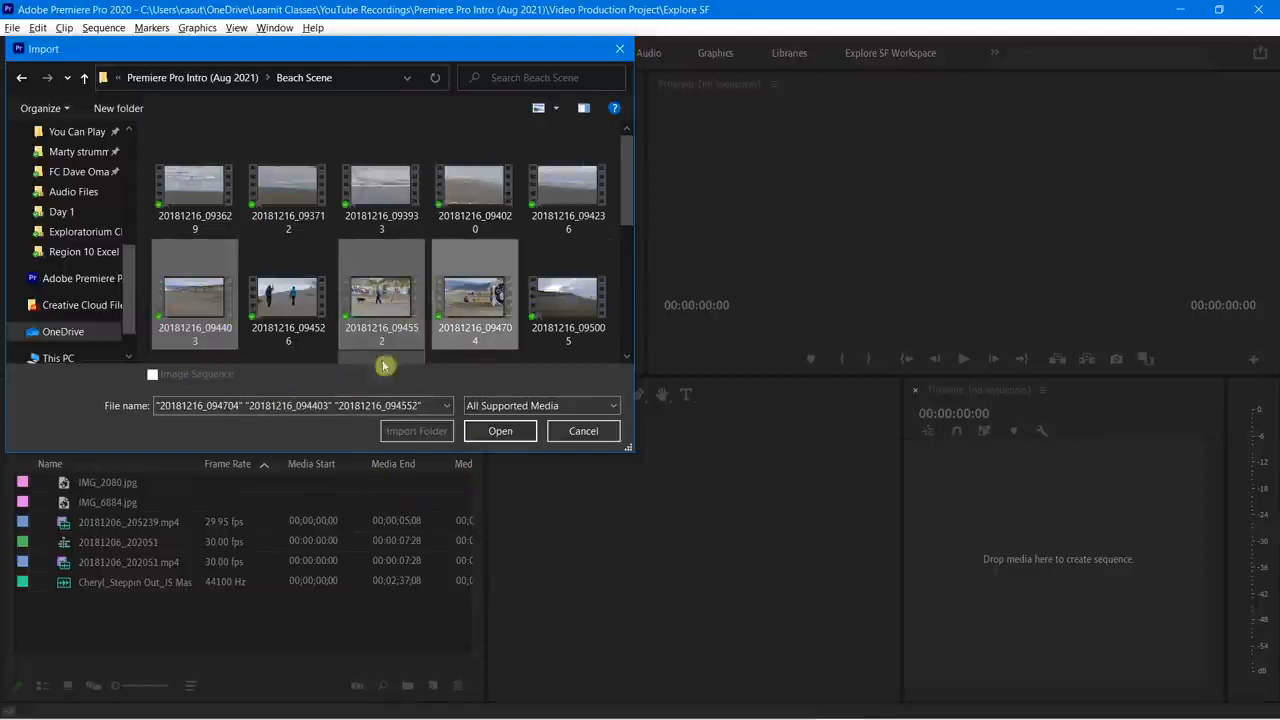
pyautogui.scroll(-1, 622, 204)
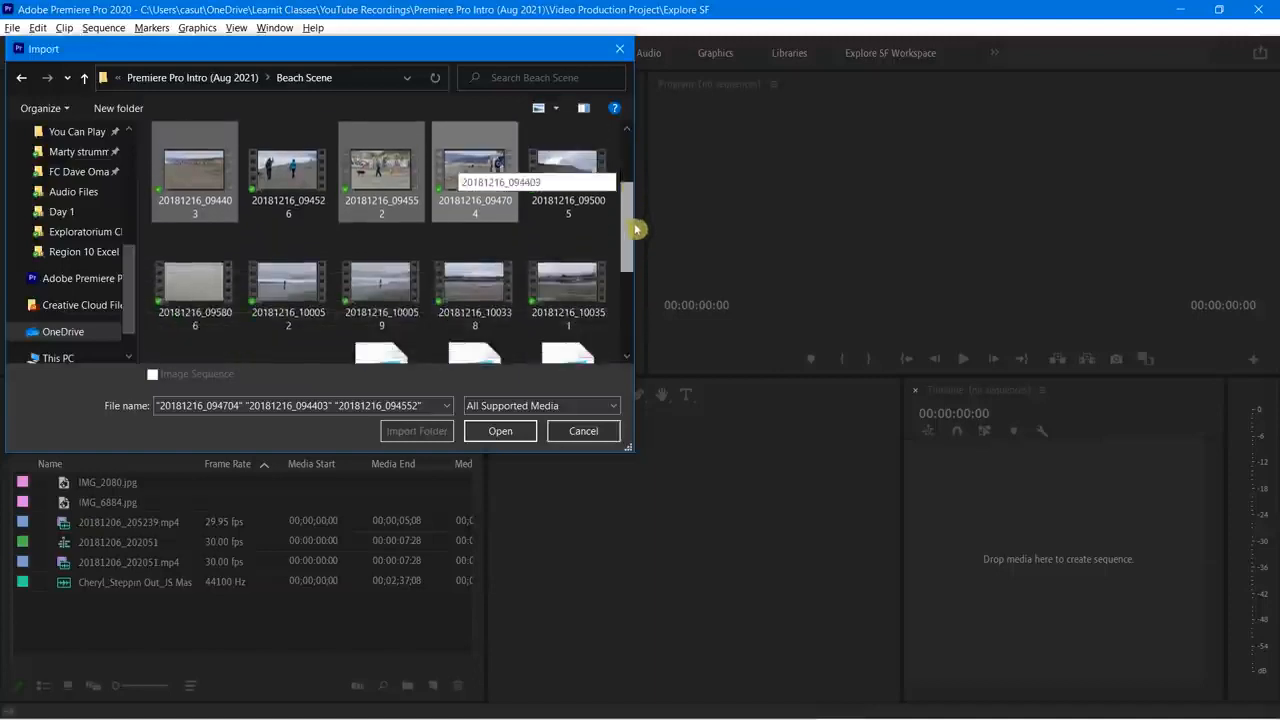
pyautogui.click(500, 431)
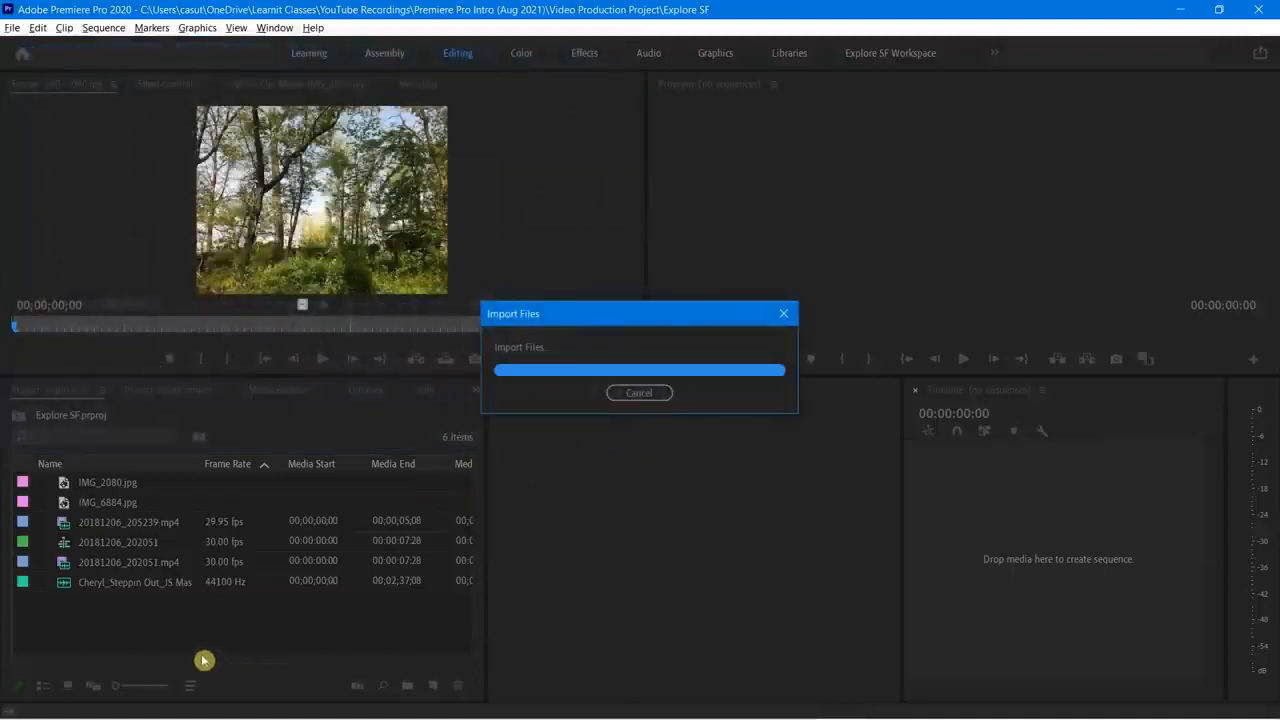
pyautogui.click(156, 553)
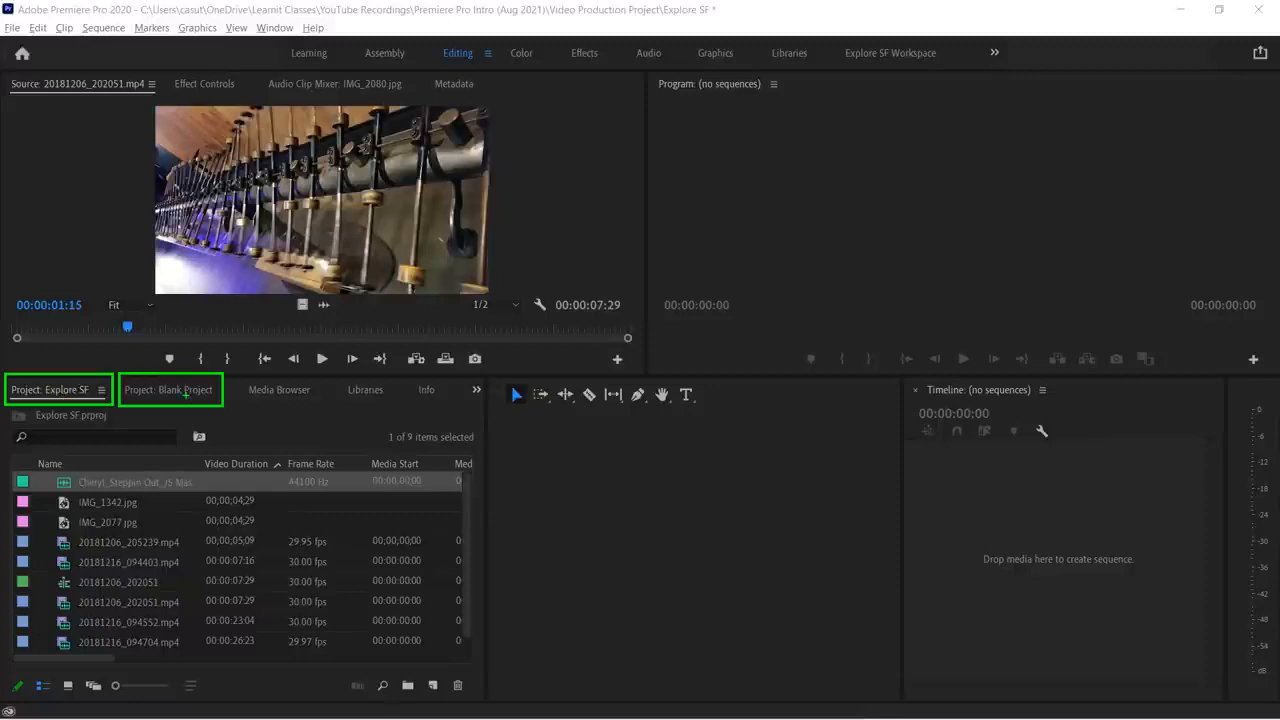
# Step: Switch back and forth between the Explore SF and Blank Project panels to compare their media, ending on Explore SF
pyautogui.click(54, 397)
pyautogui.click(172, 397)
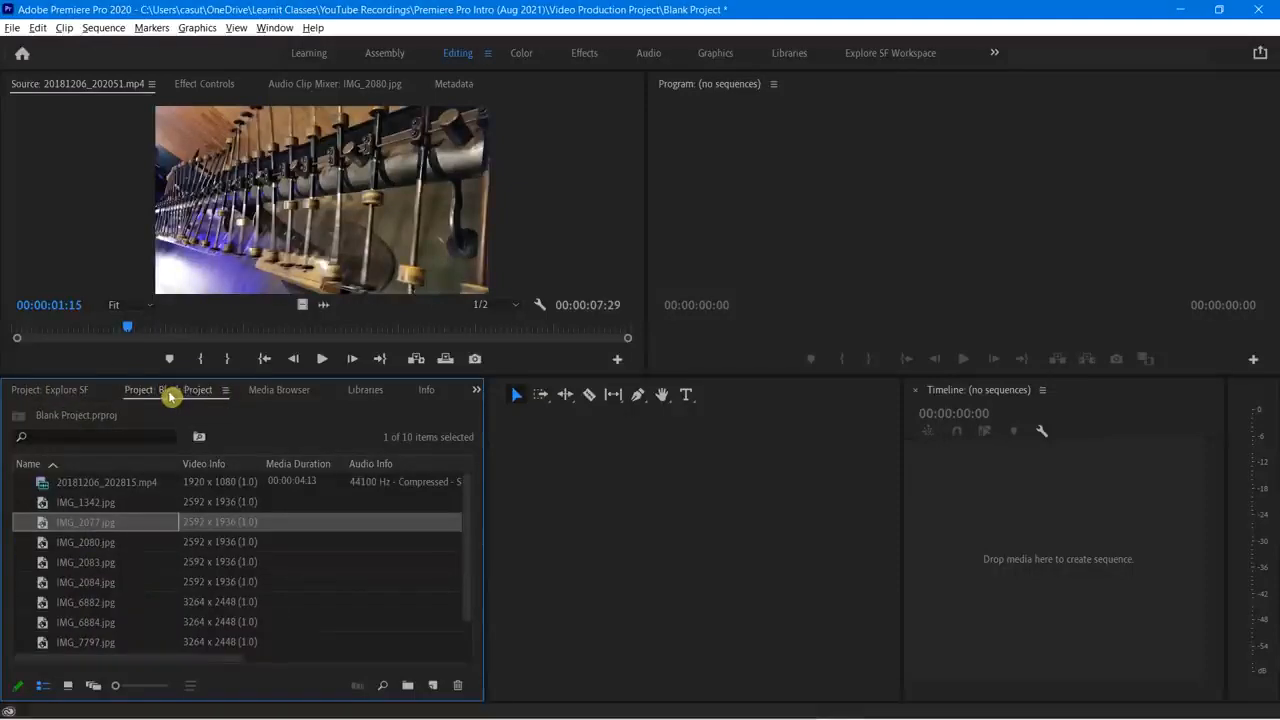
pyautogui.click(55, 396)
pyautogui.click(170, 395)
pyautogui.click(48, 393)
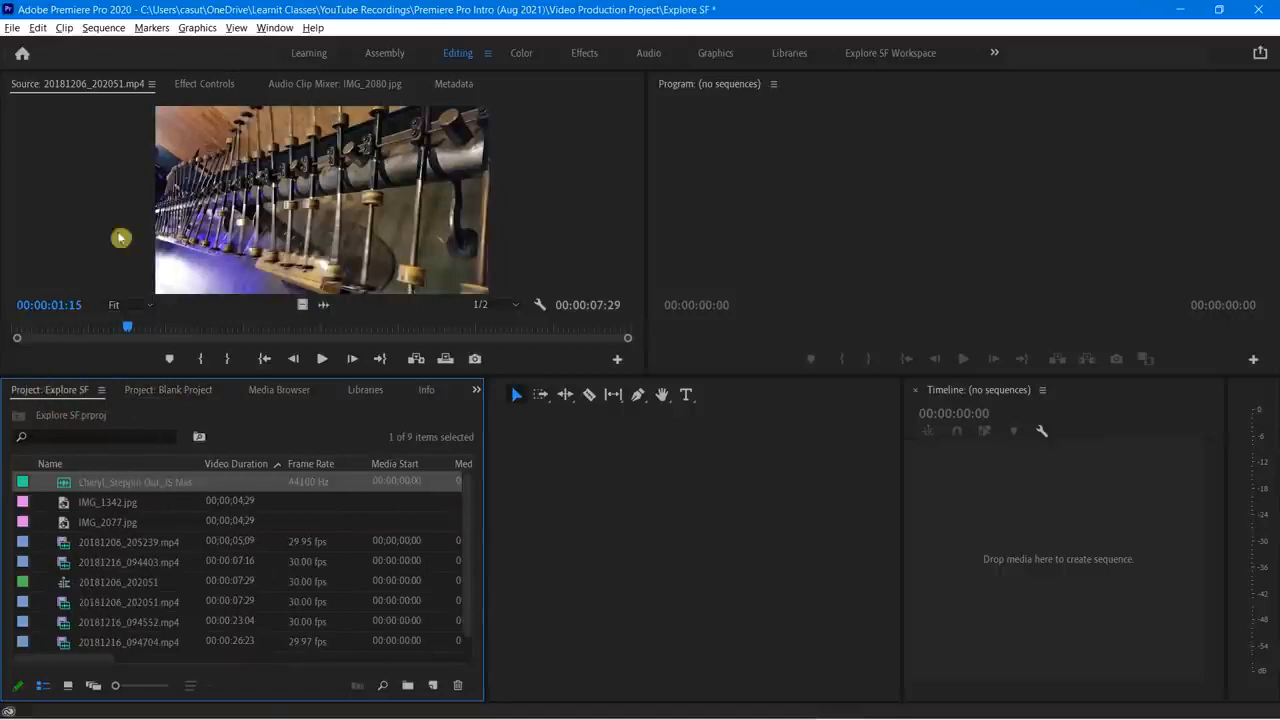
pyautogui.click(12, 28)
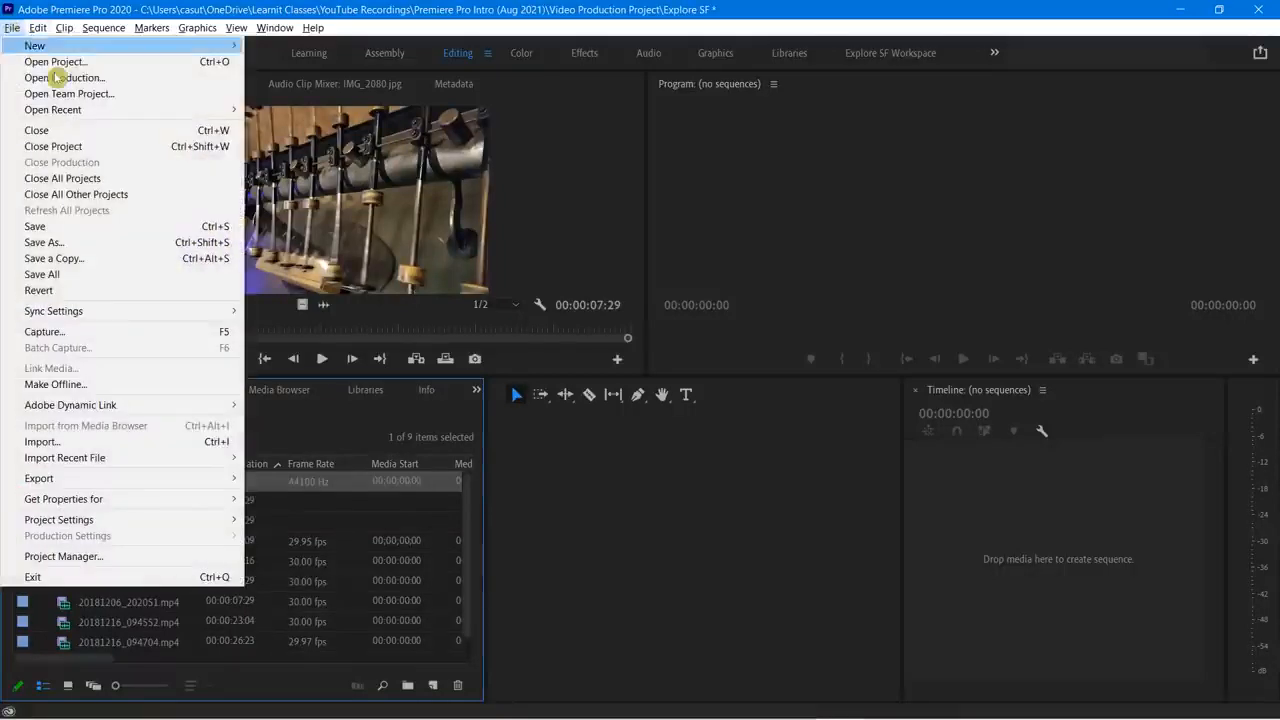
pyautogui.click(593, 30)
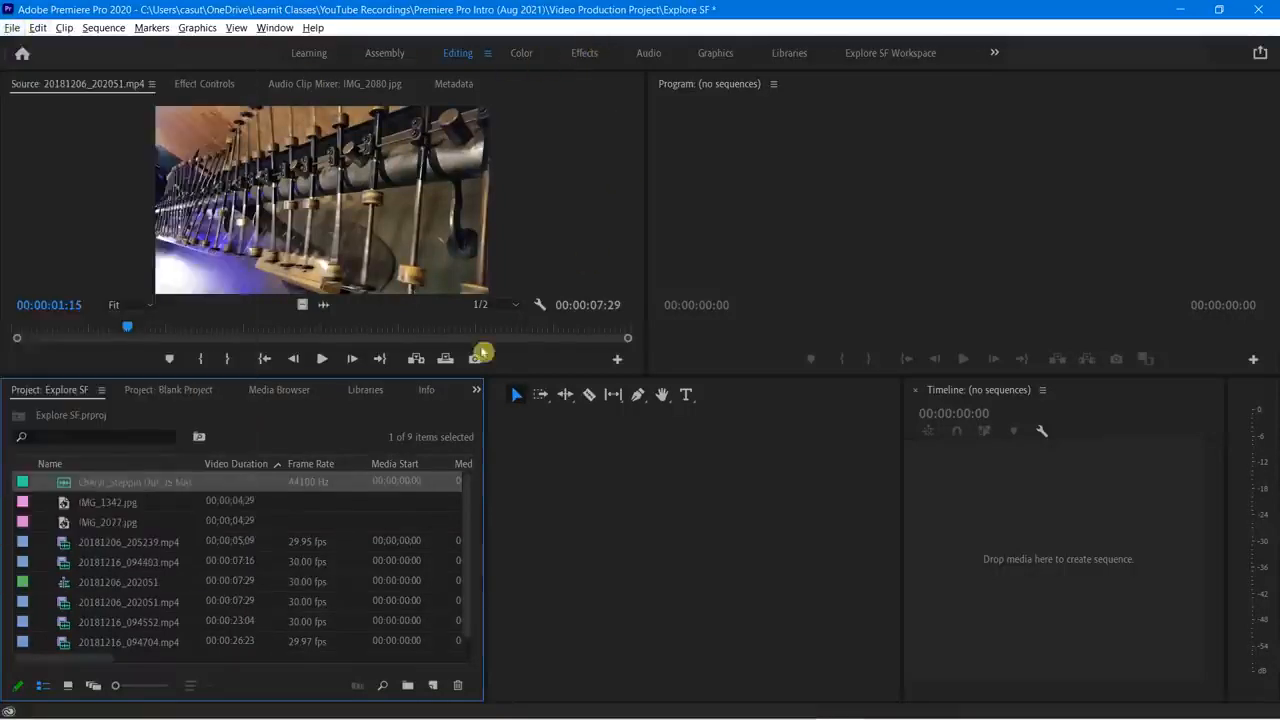
pyautogui.click(188, 392)
pyautogui.click(54, 393)
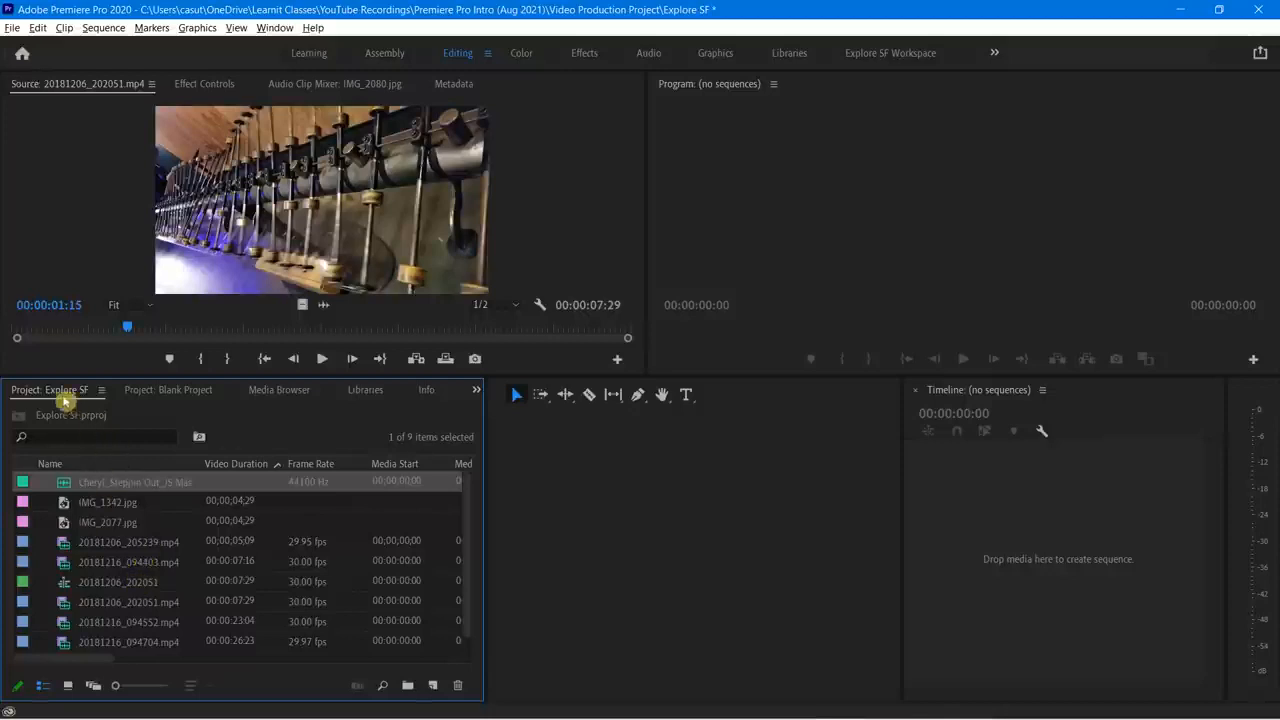
# Step: Import all nine images from the Stills folder into the Explore SF project and look through the updated media list
pyautogui.click(250, 548)
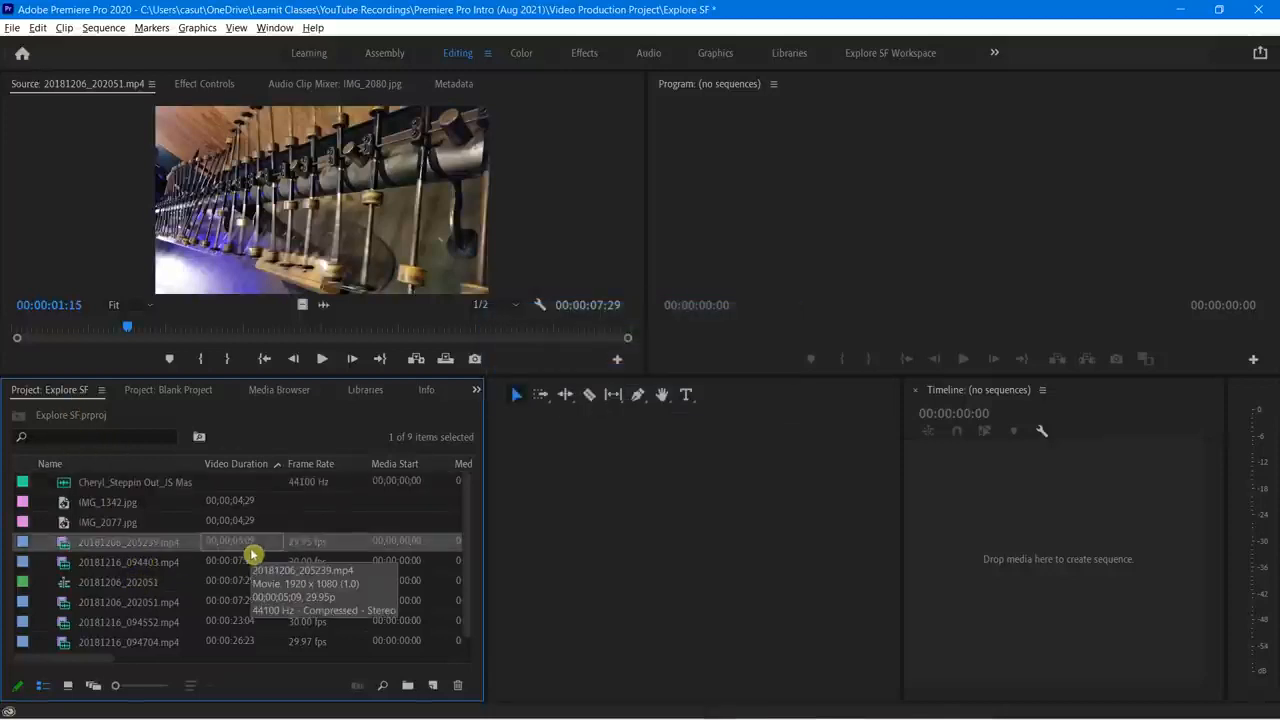
pyautogui.hotkey('ctrl', 'i')
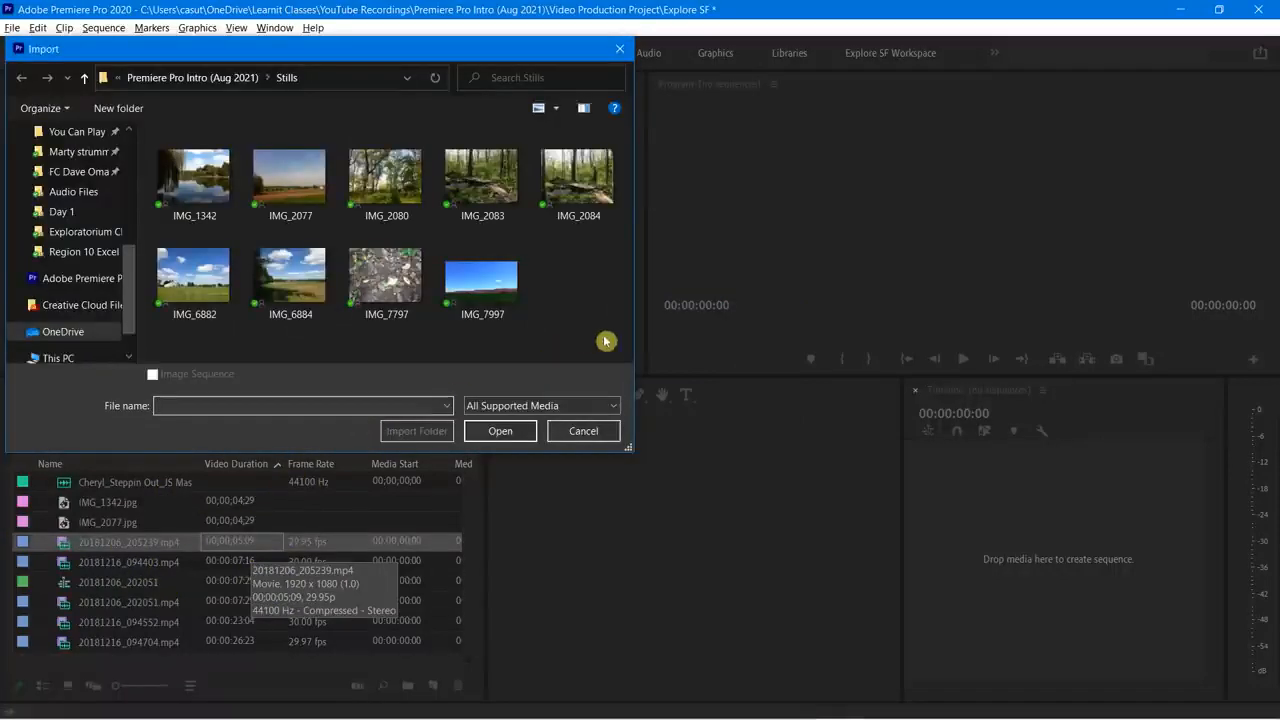
pyautogui.moveTo(602, 333); pyautogui.dragTo(157, 172)
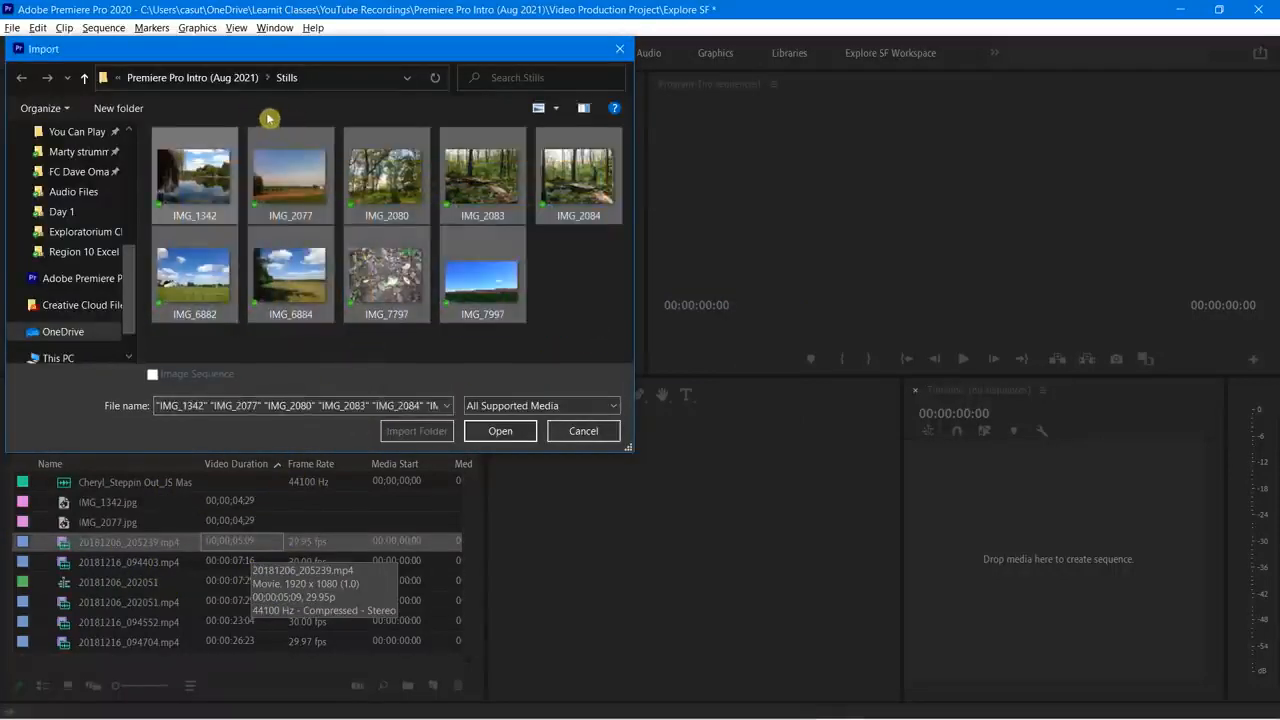
pyautogui.click(501, 430)
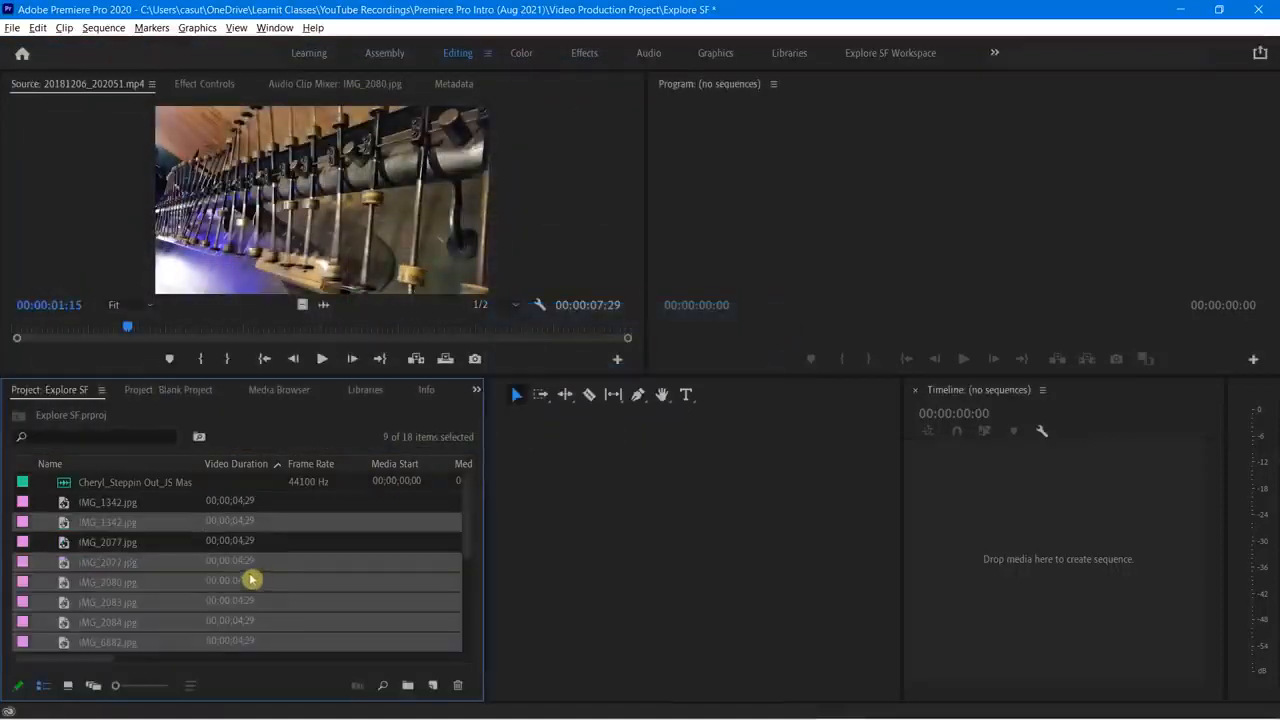
pyautogui.click(180, 590)
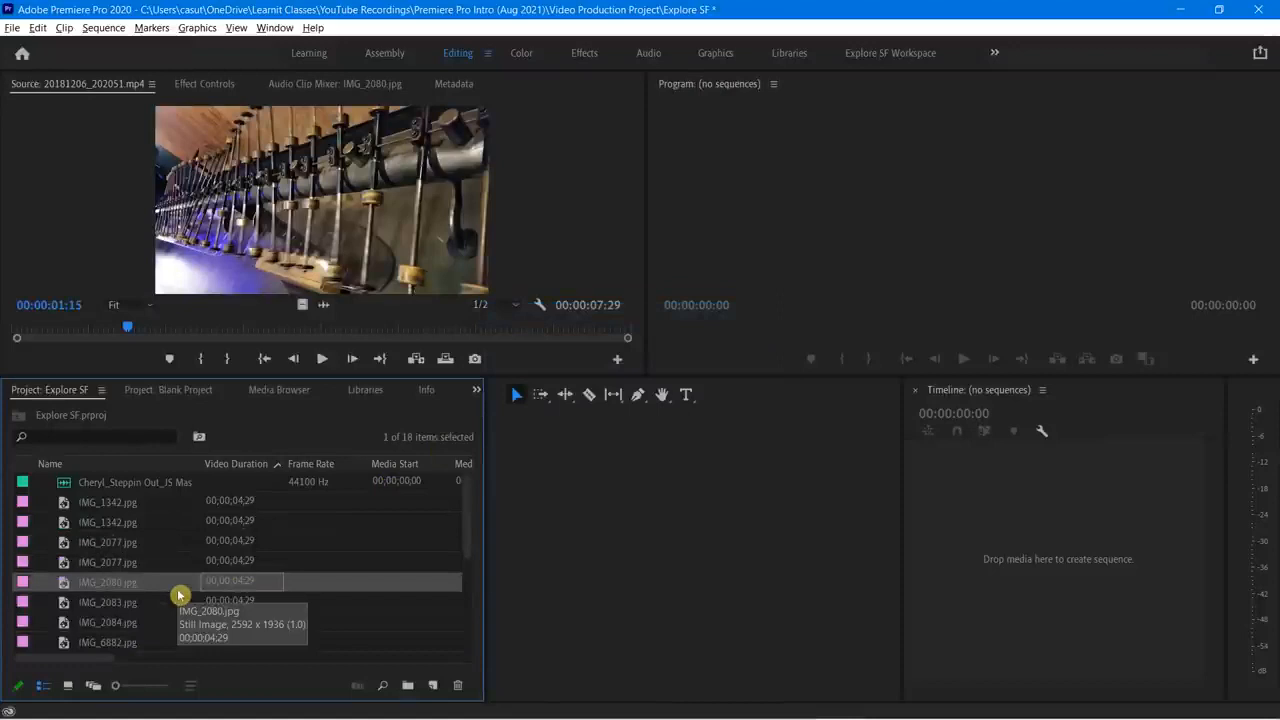
pyautogui.scroll(-4, 180, 595)
pyautogui.scroll(4, 180, 595)
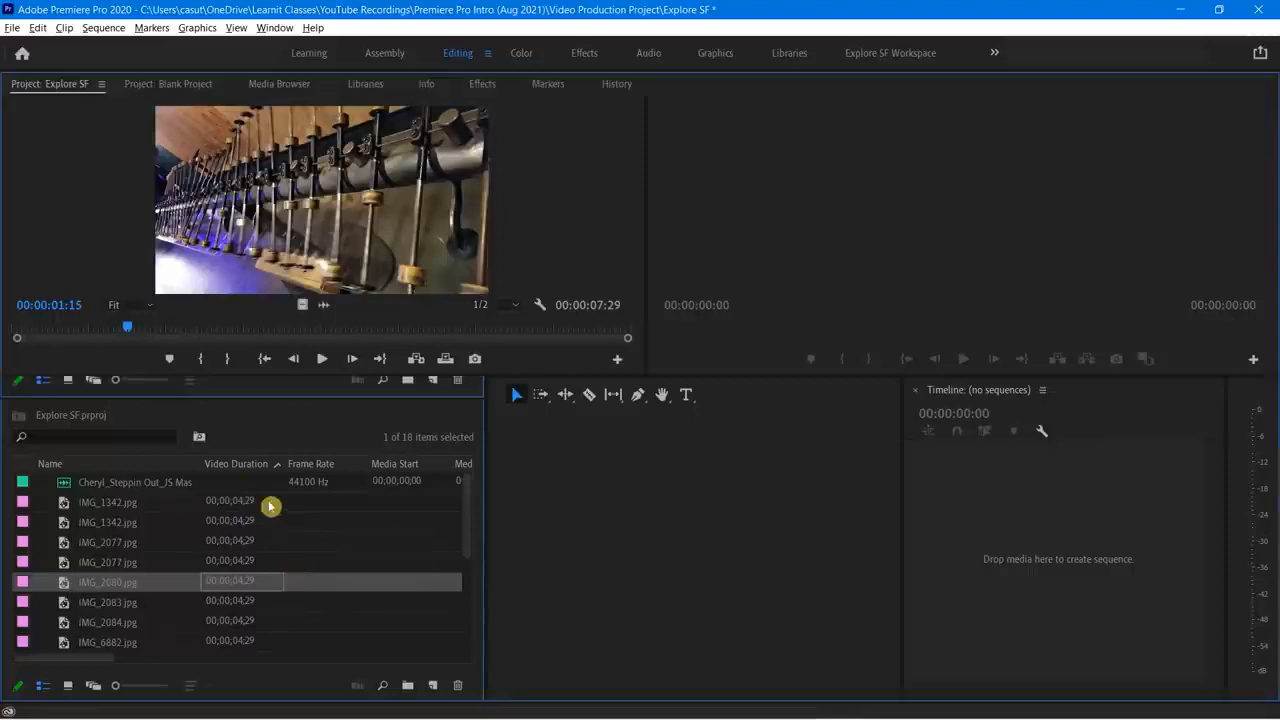
# Step: Add the Media Type metadata column in the enlarged Project panel, sort the items by it, and restore the panel's size
pyautogui.press('`')
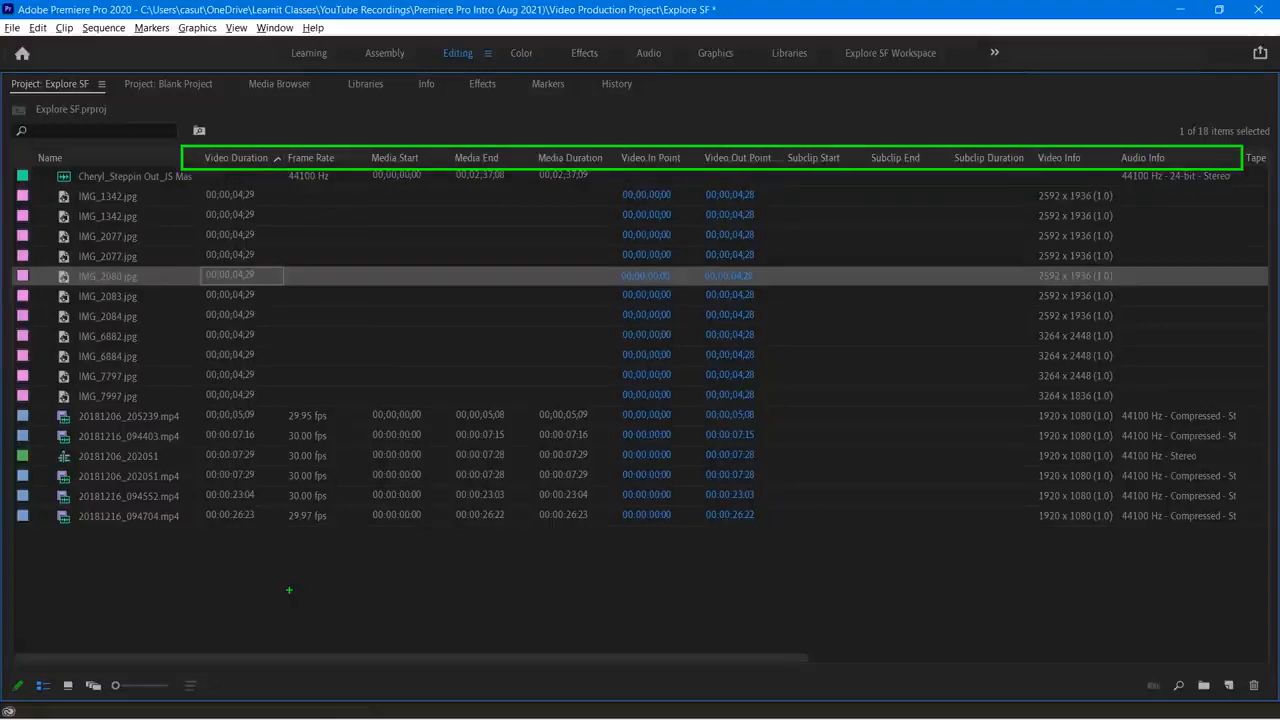
pyautogui.rightClick(226, 163)
pyautogui.click(261, 170)
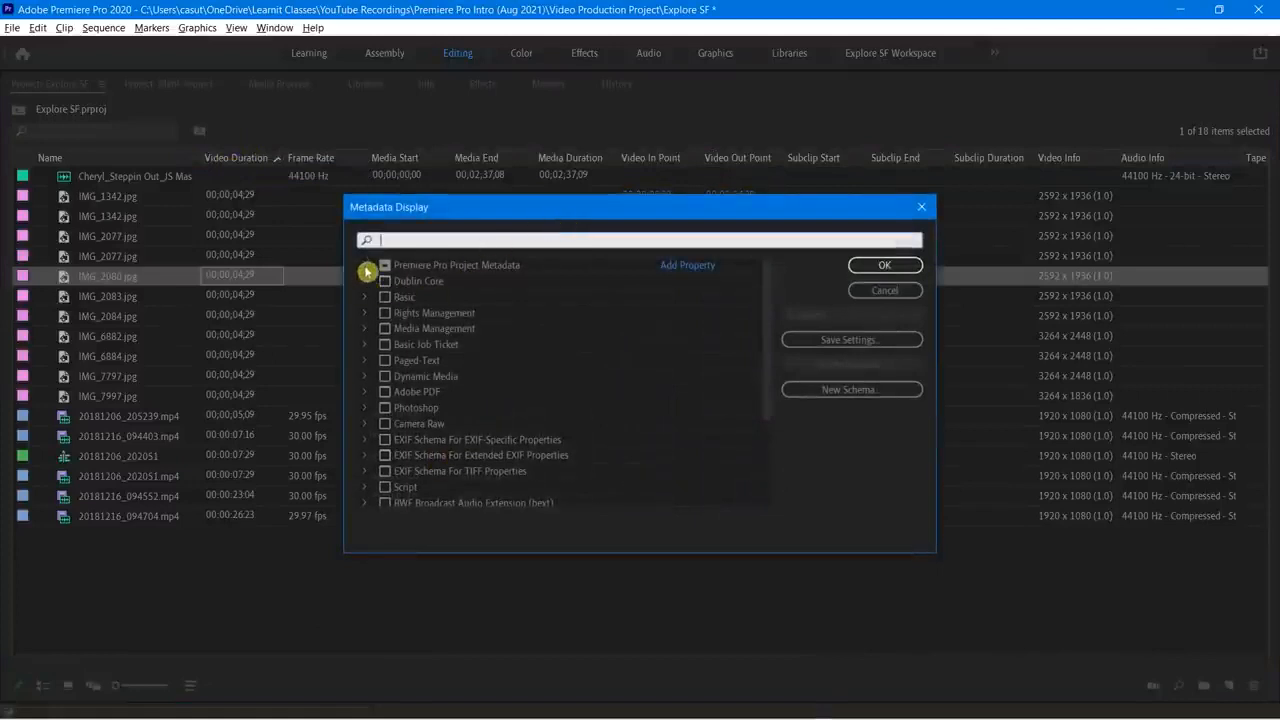
pyautogui.click(366, 267)
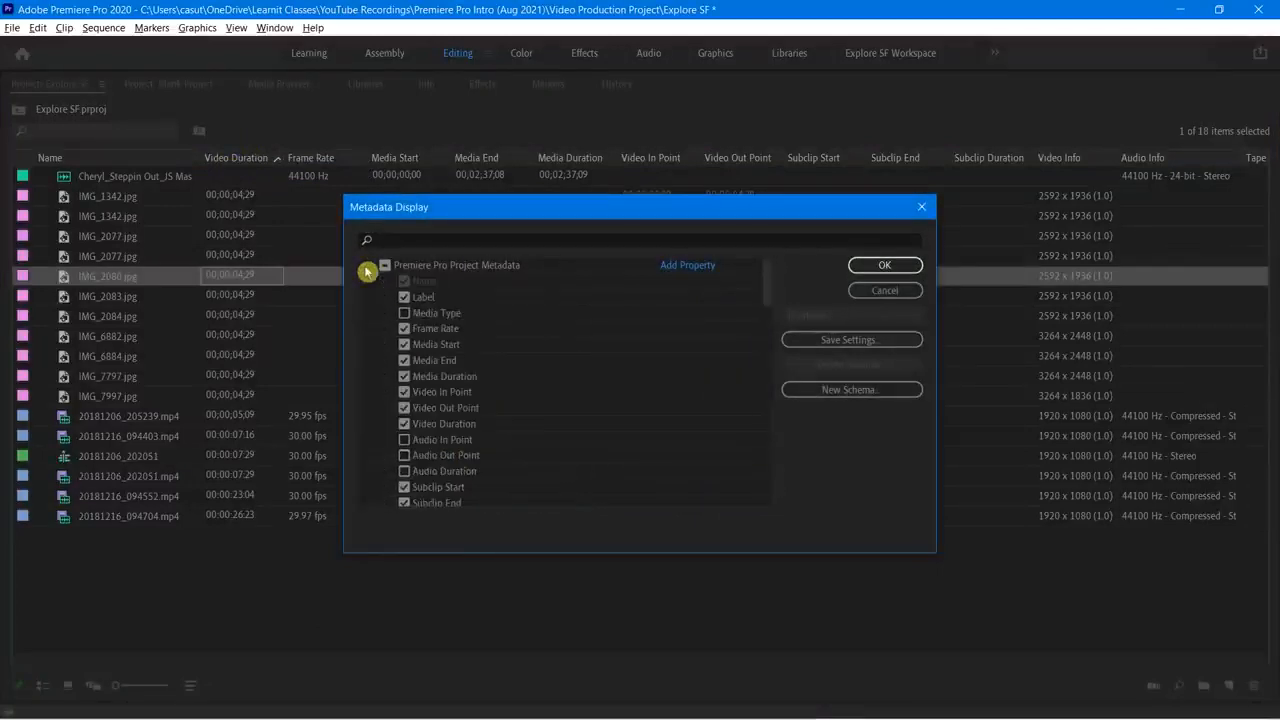
pyautogui.click(405, 315)
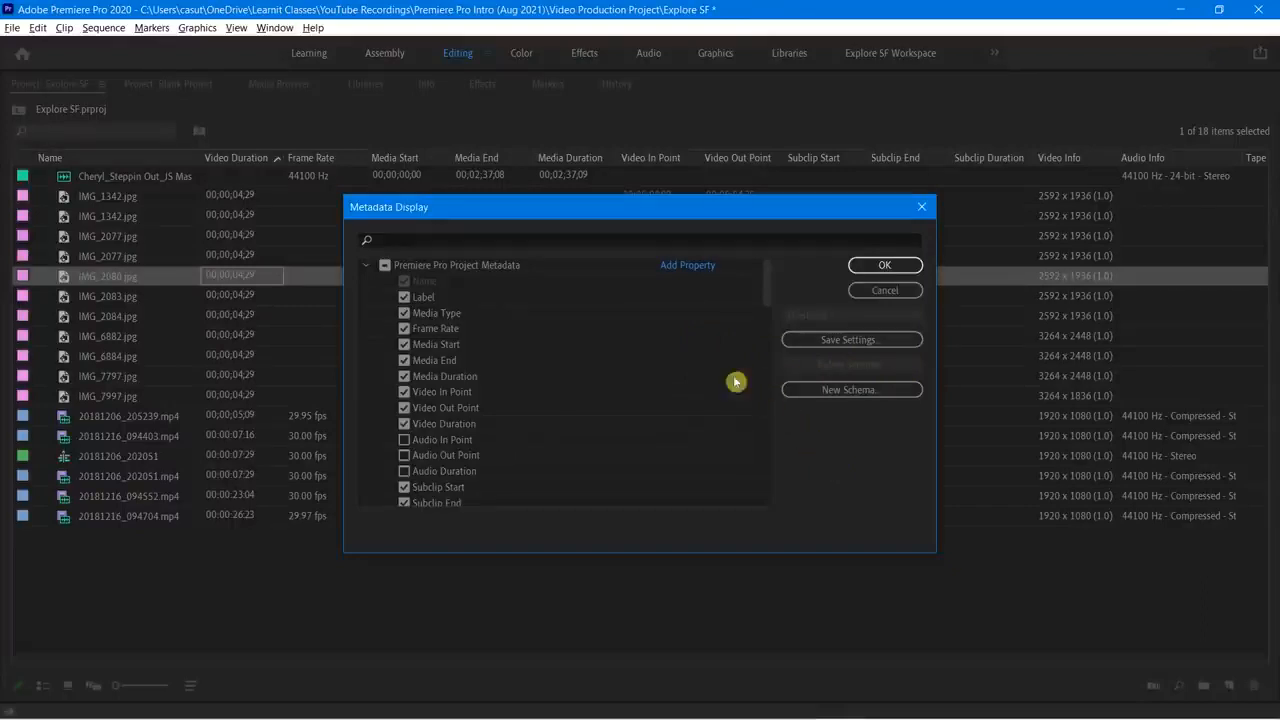
pyautogui.click(884, 265)
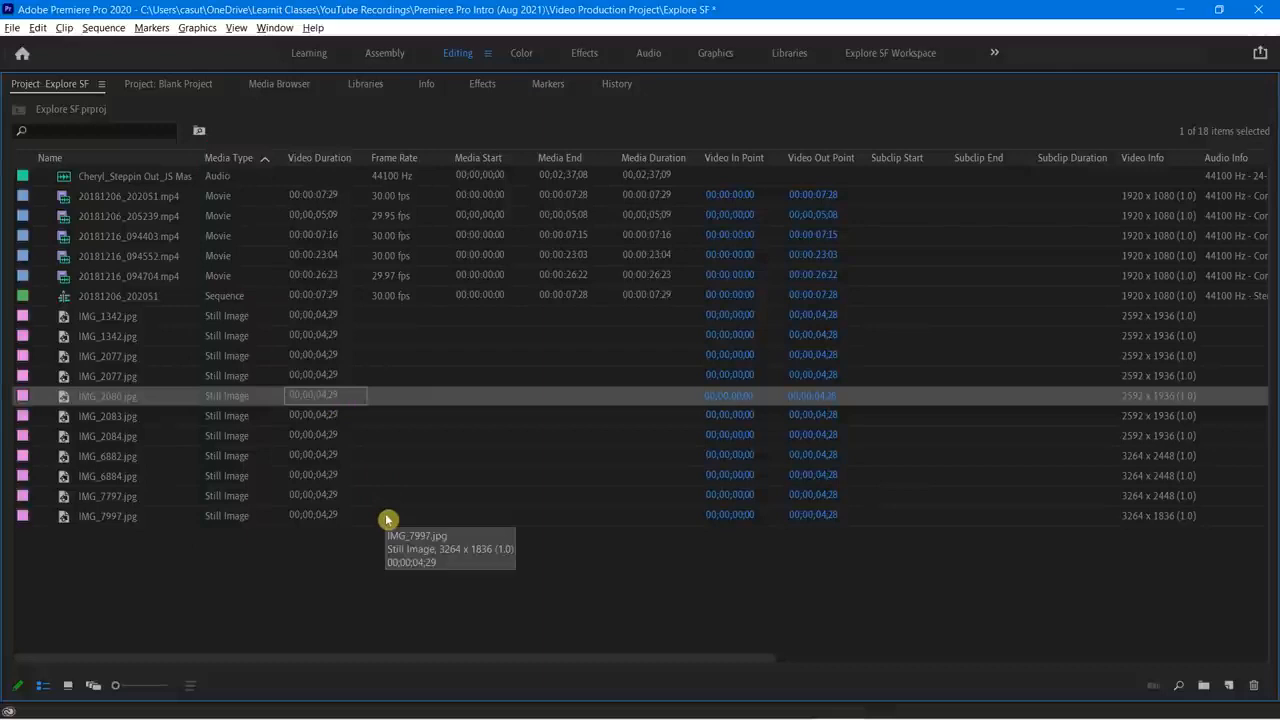
pyautogui.press('`')
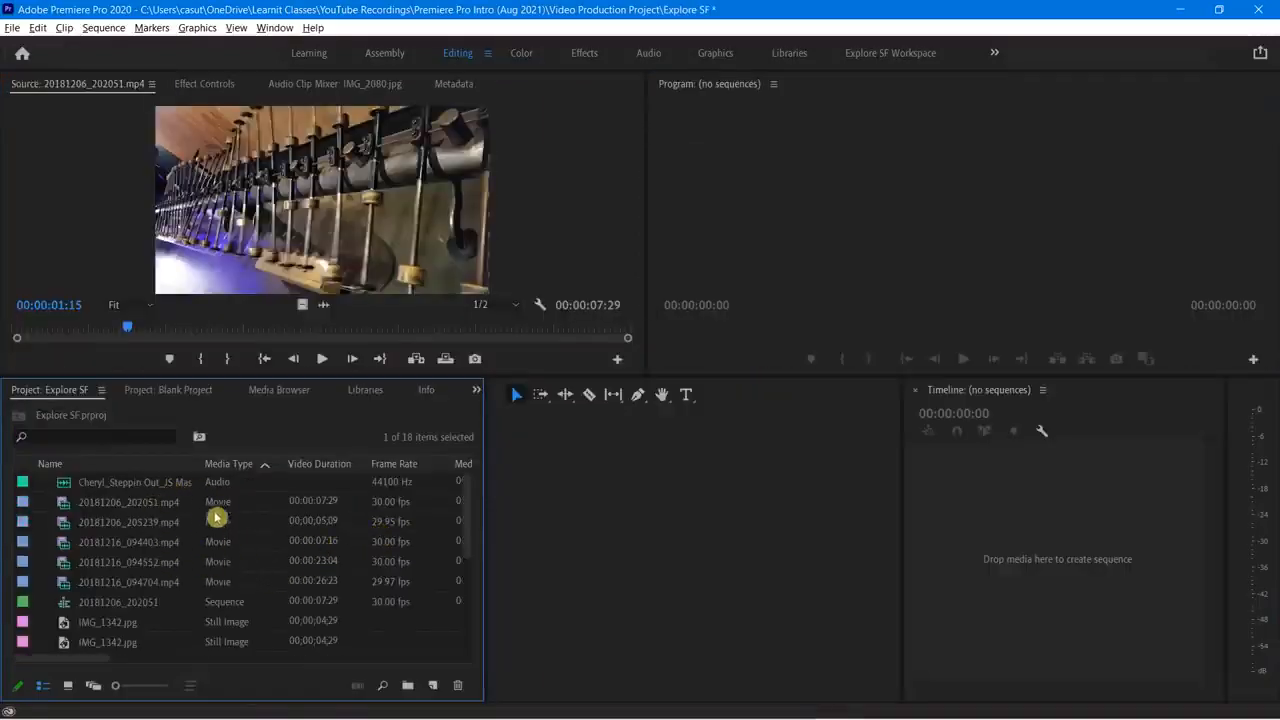
# Step: Look through the Explore SF media list to examine the movies, sequence and still images grouped by media type
pyautogui.click(171, 615)
pyautogui.scroll(-2, 174, 608)
pyautogui.scroll(-2, 174, 608)
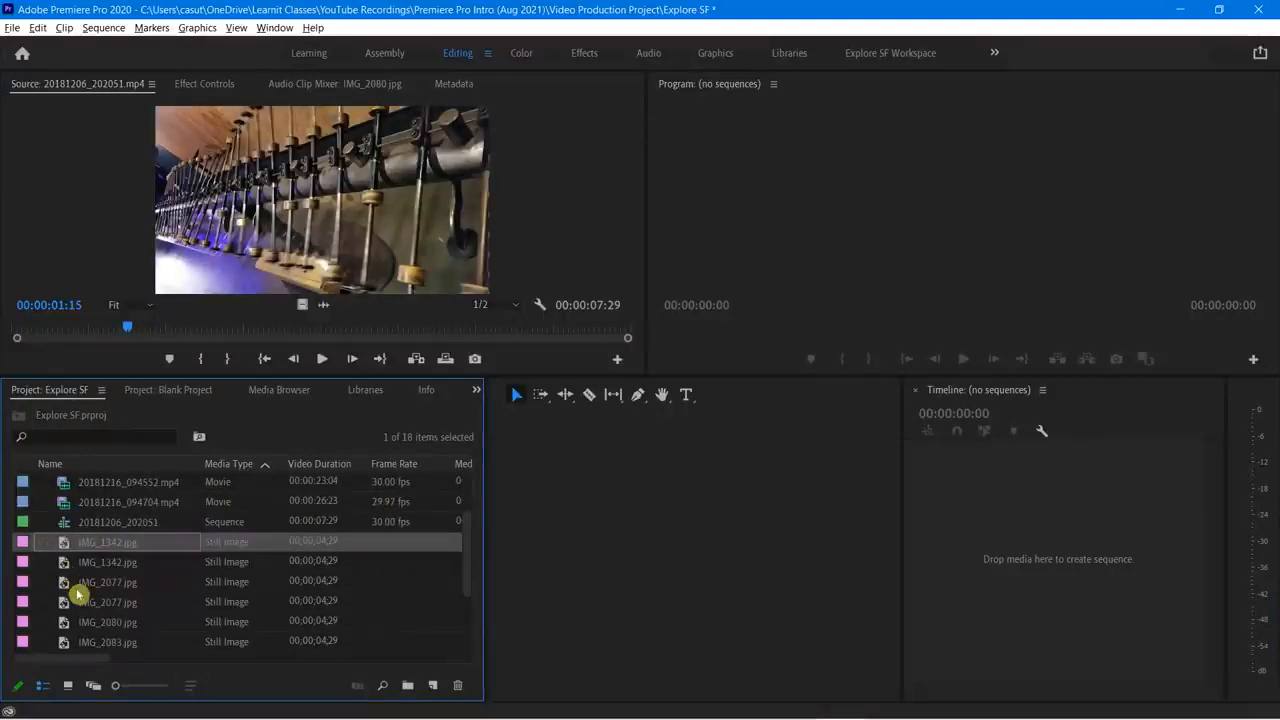
pyautogui.scroll(-2, 77, 594)
pyautogui.scroll(6, 80, 592)
pyautogui.scroll(-5, 90, 589)
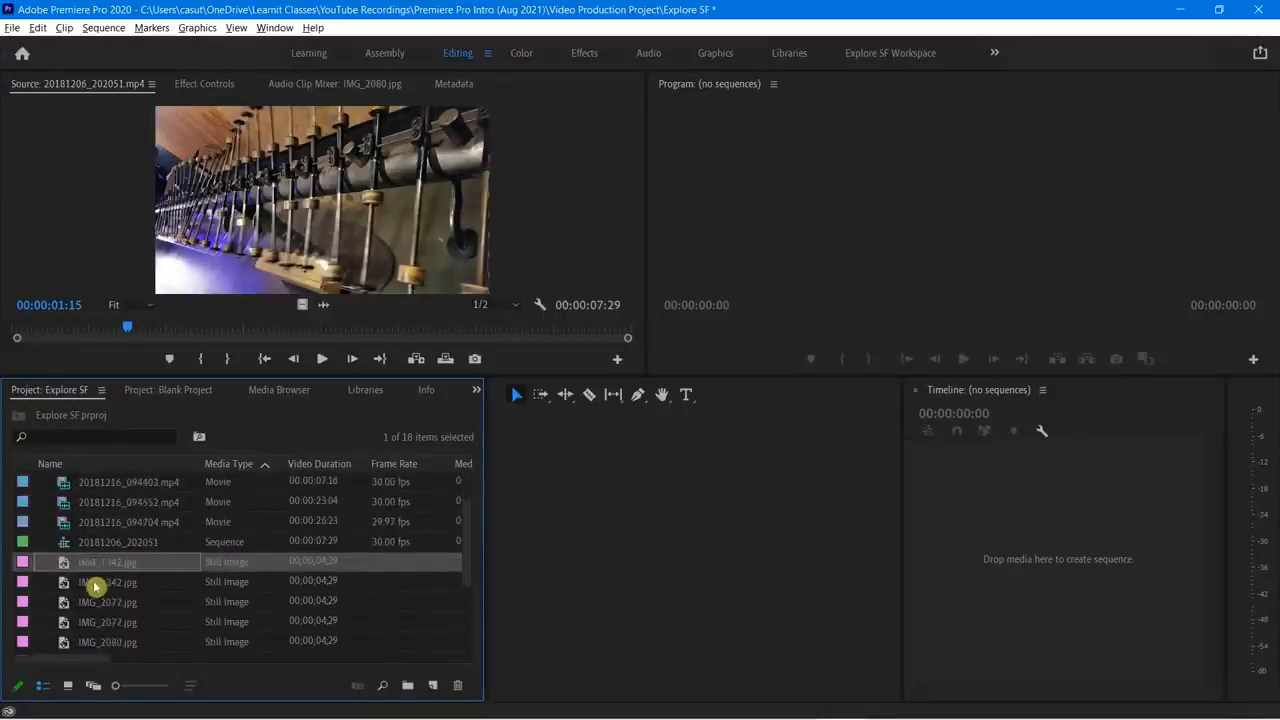
pyautogui.scroll(5, 97, 587)
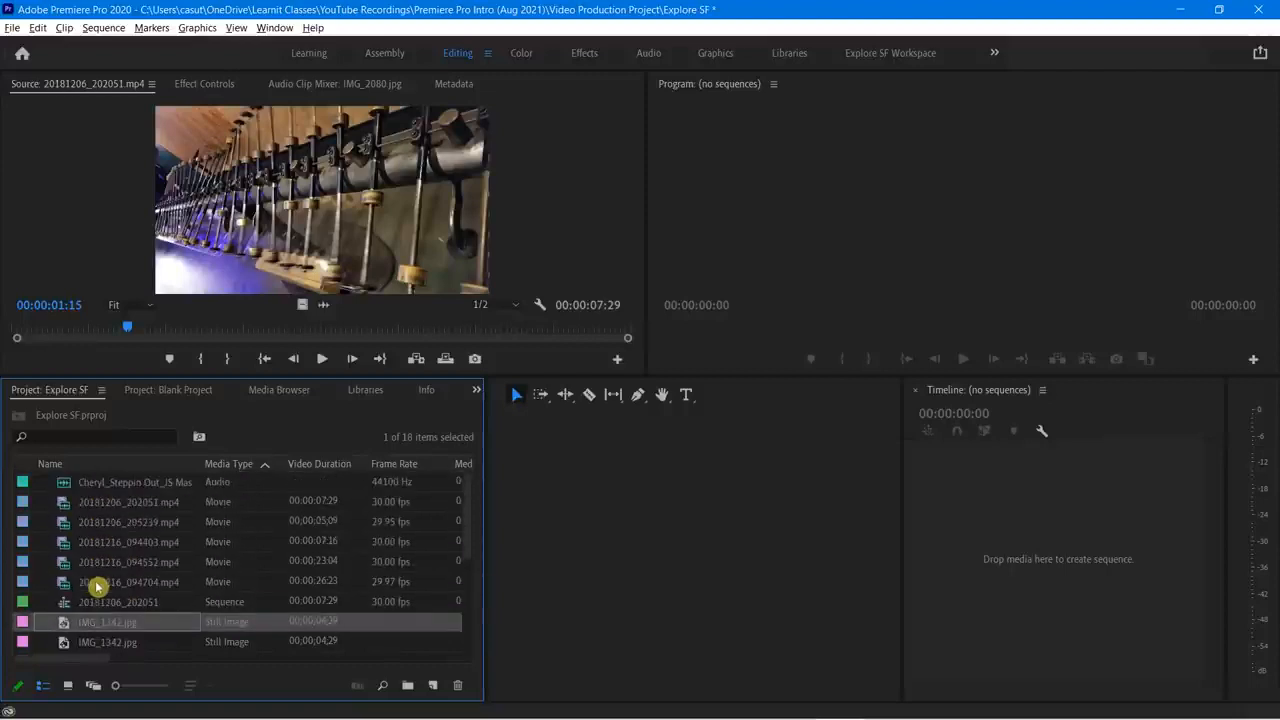
pyautogui.click(123, 540)
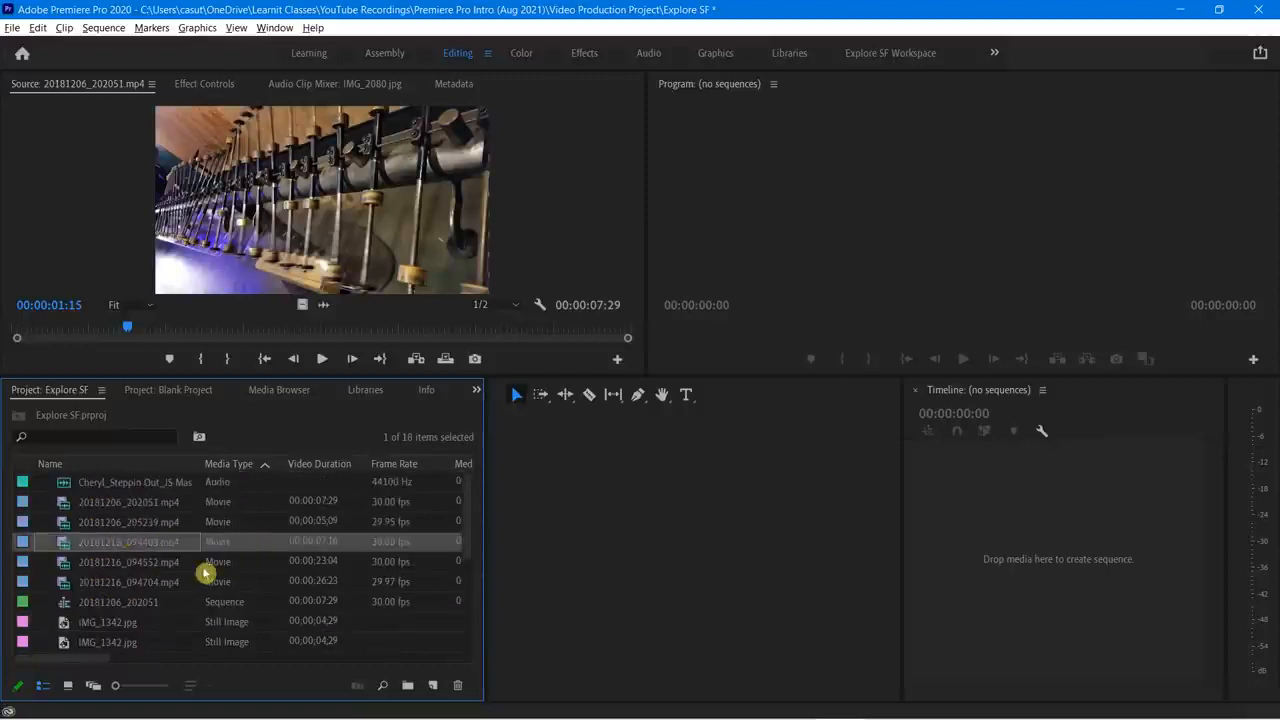
pyautogui.scroll(-1, 204, 573)
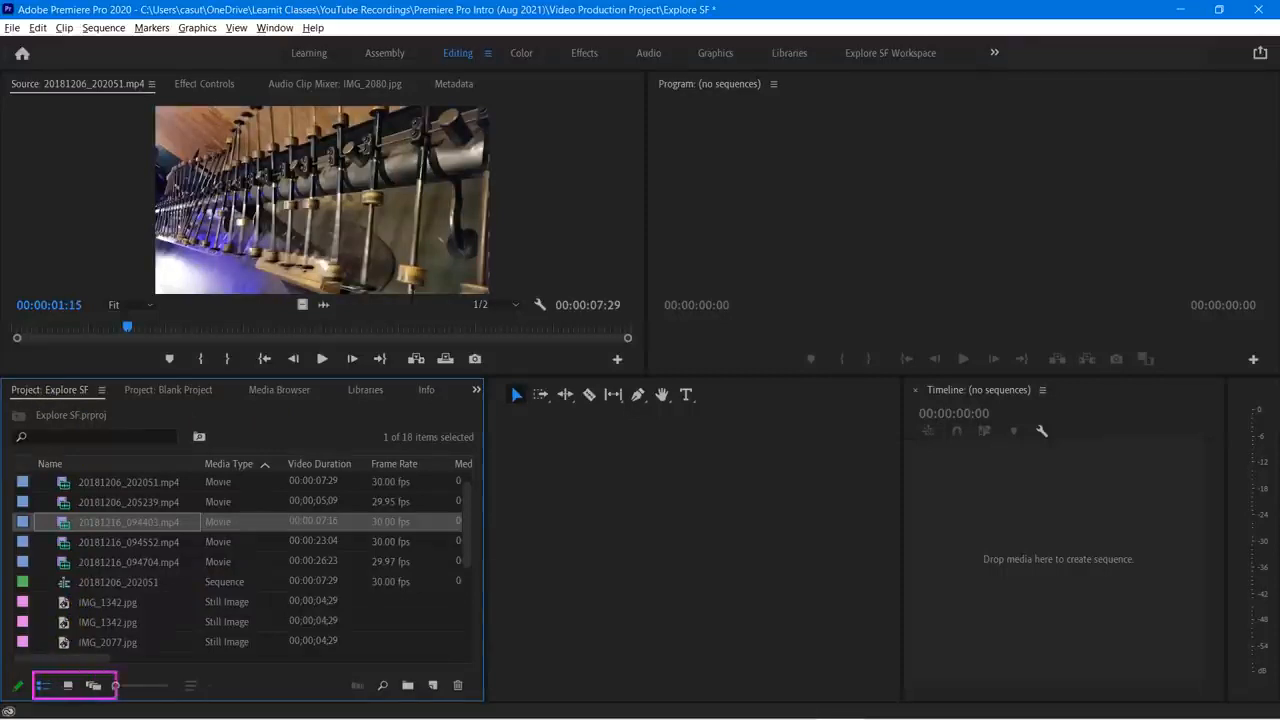
# Step: Switch the Project panel to Icon view and preview the thumbnails of 20181206_205239.mp4, 20181206_202051.mp4, the audio track and 20181216_094403.mp4
pyautogui.click(68, 687)
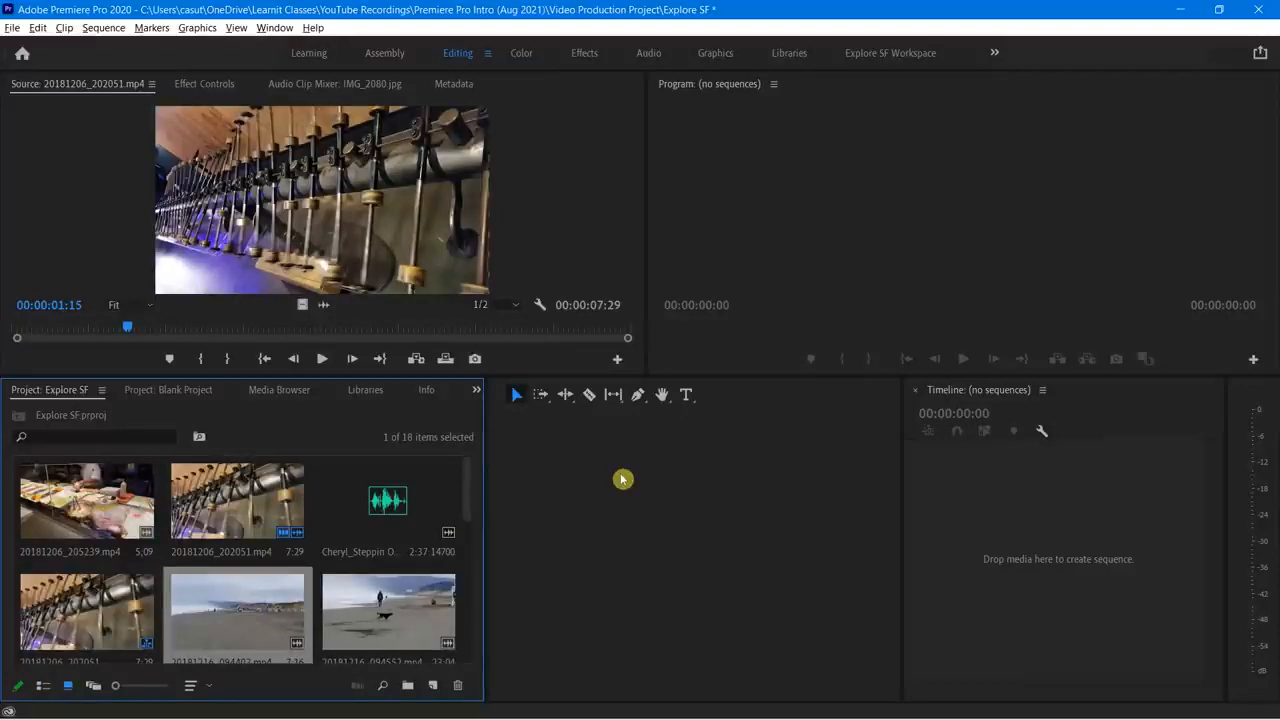
pyautogui.click(72, 506)
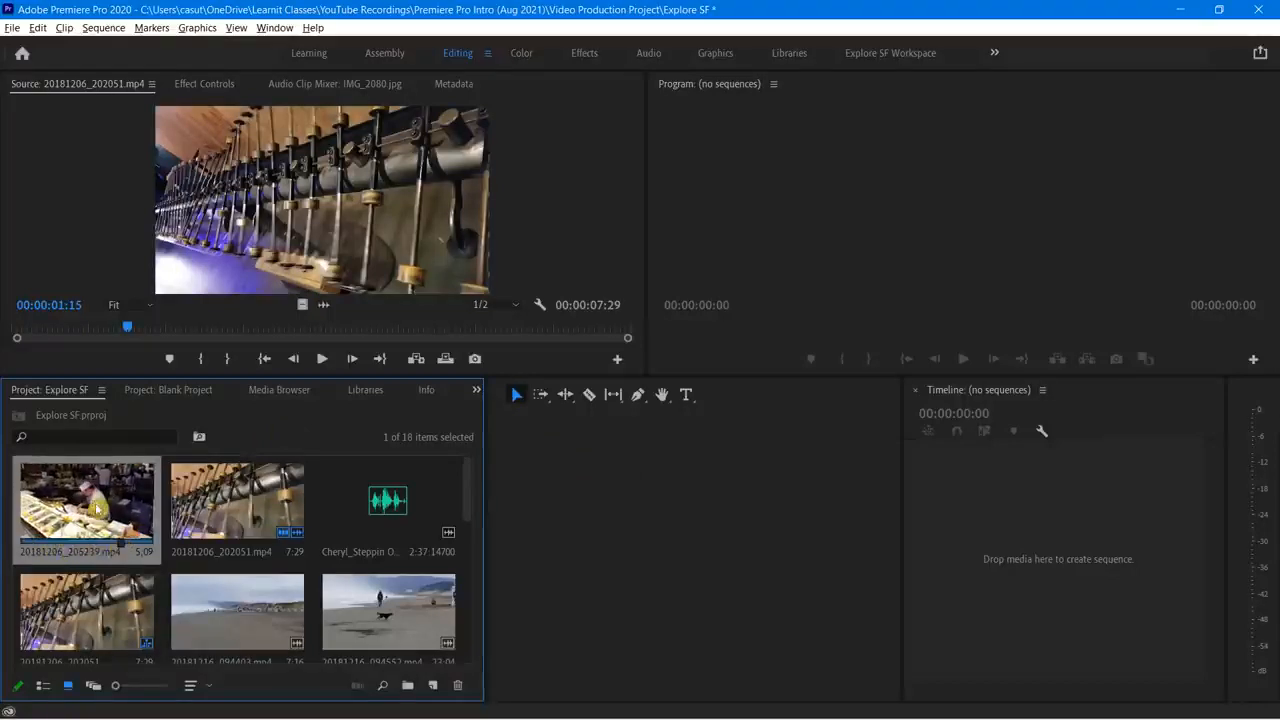
pyautogui.click(222, 545)
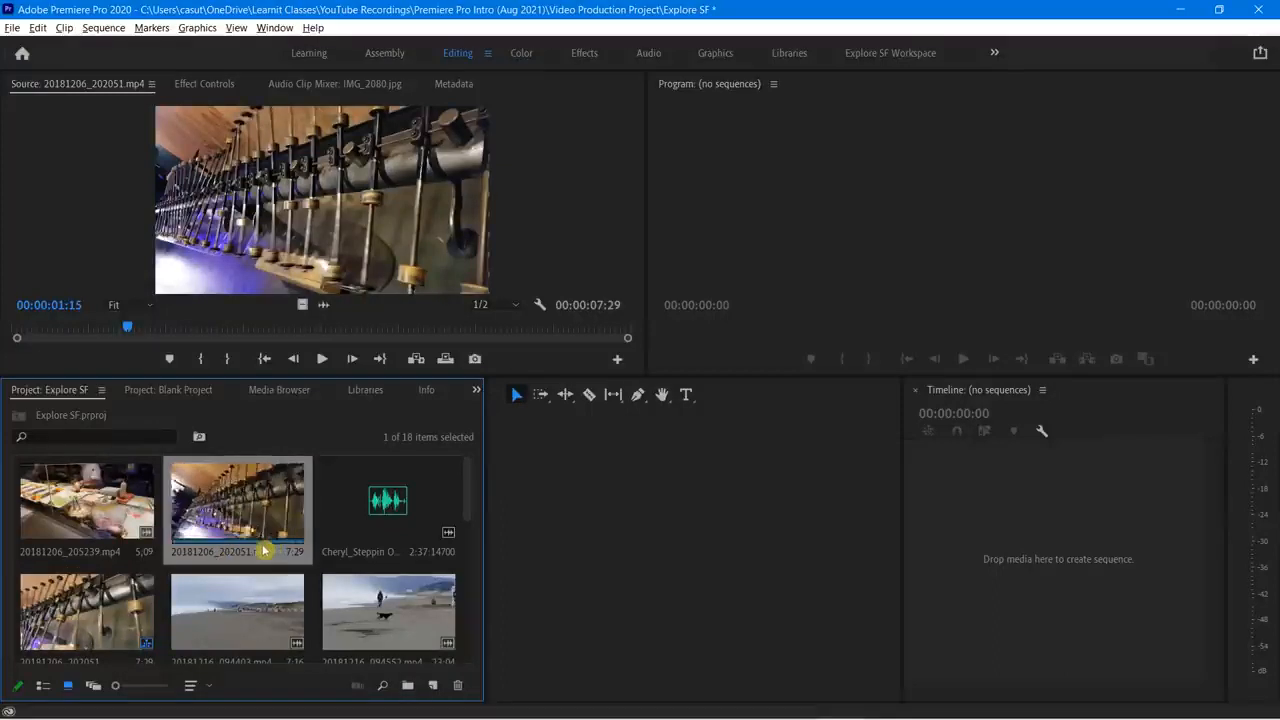
pyautogui.click(387, 509)
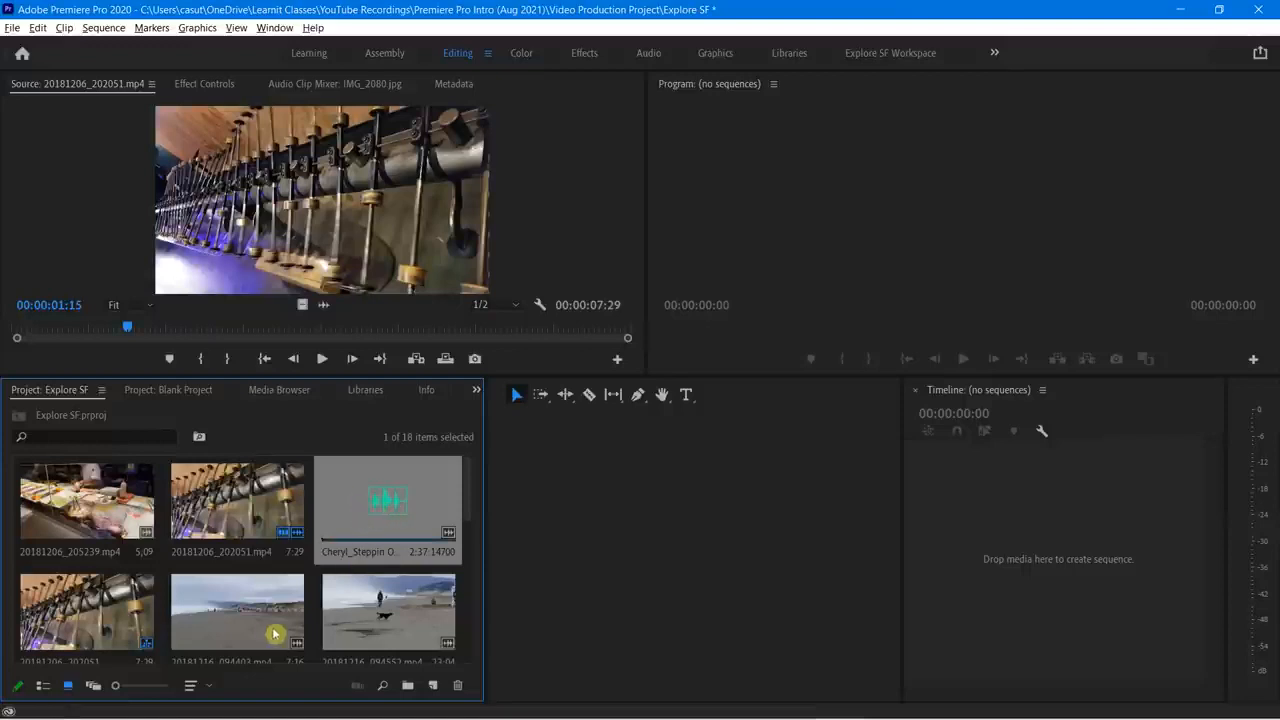
pyautogui.scroll(-2, 290, 628)
pyautogui.click(258, 520)
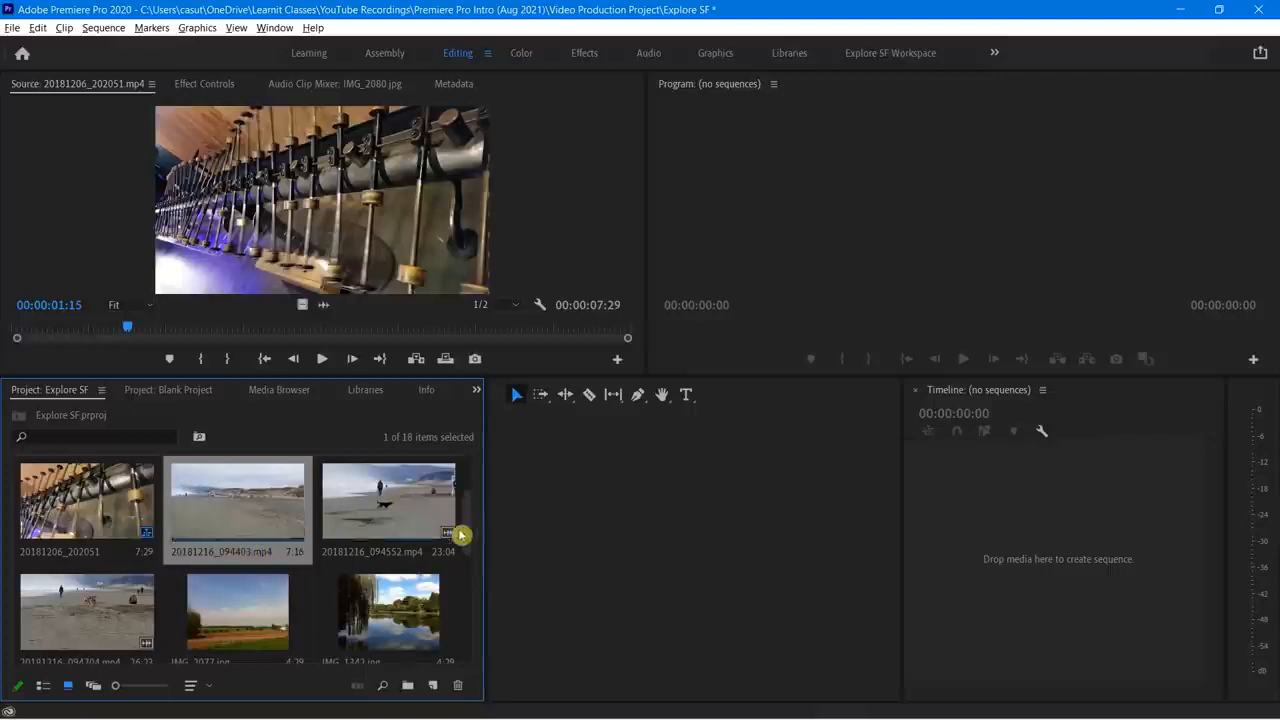
# Step: Browse the still image thumbnails in the Project panel, check IMG_7797.jpg and IMG_7997.jpg, and return to the first clips
pyautogui.moveTo(470, 529); pyautogui.dragTo(471, 576)
pyautogui.click(236, 565)
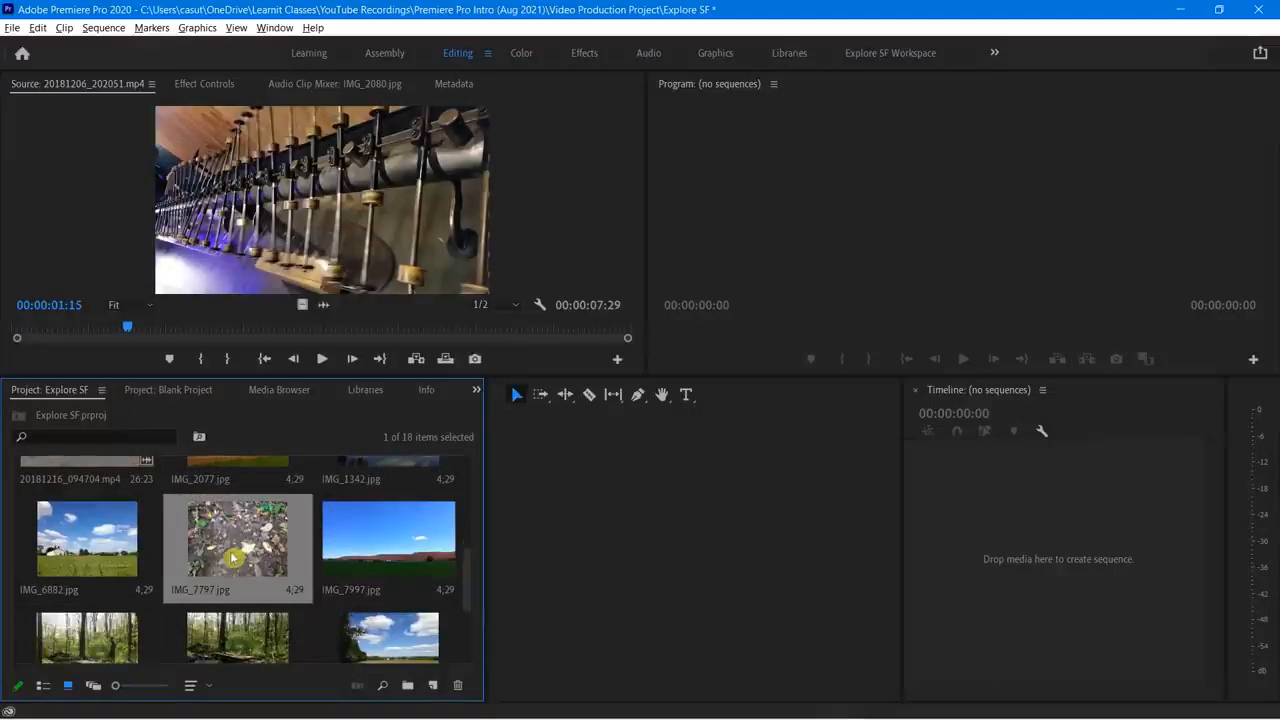
pyautogui.click(380, 560)
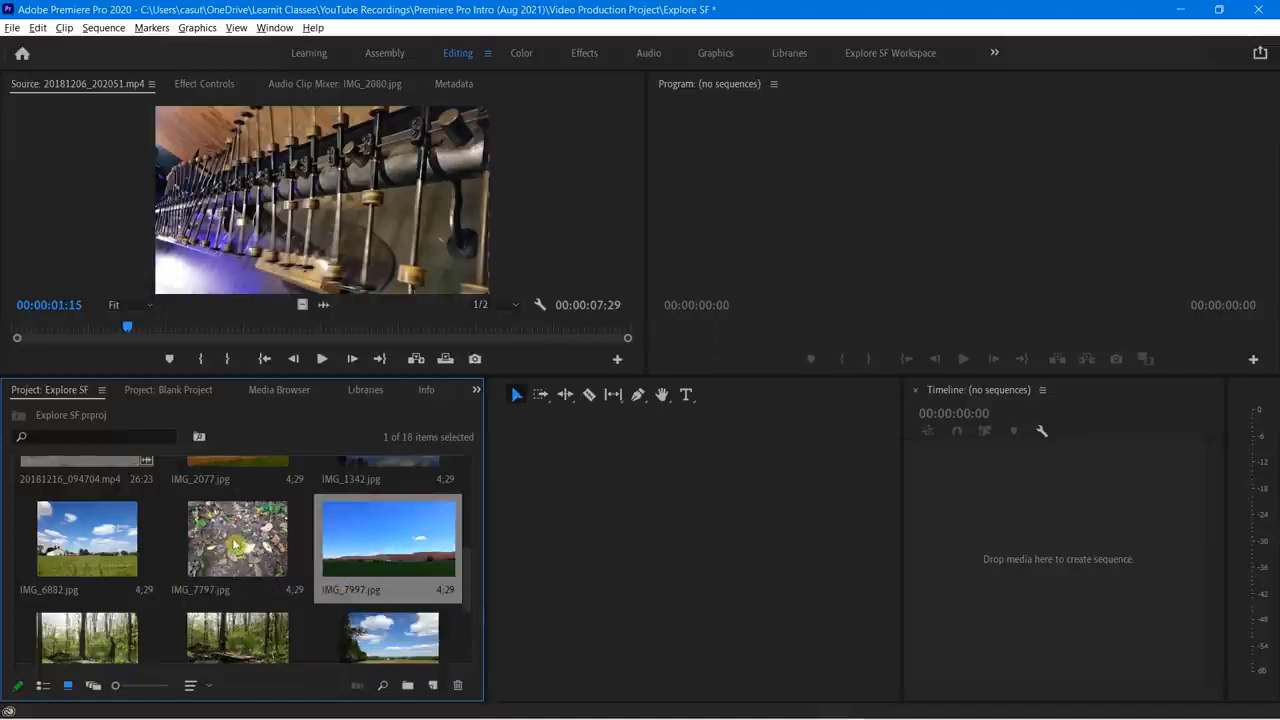
pyautogui.scroll(-3, 469, 595)
pyautogui.scroll(2, 466, 600)
pyautogui.moveTo(466, 600); pyautogui.dragTo(465, 481)
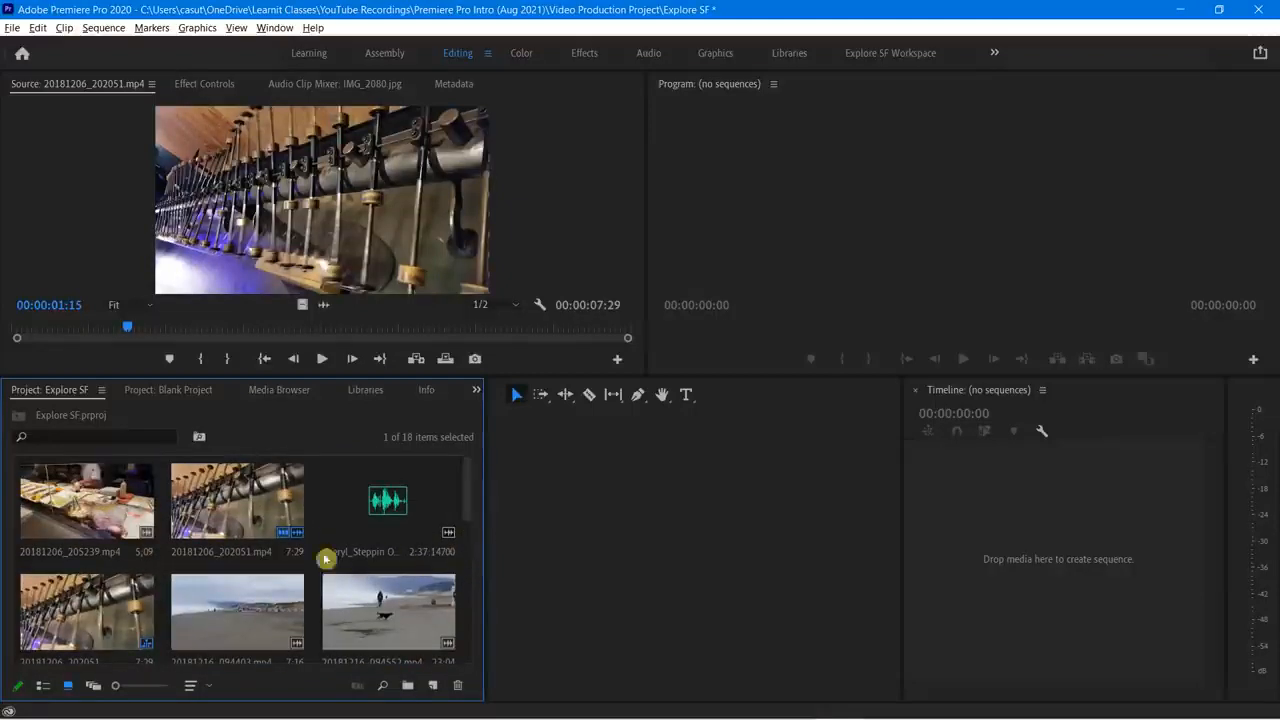
# Step: Enlarge the Icon view thumbnails and maximize the Project panel to fill the workspace
pyautogui.moveTo(118, 690); pyautogui.dragTo(163, 694)
pyautogui.moveTo(469, 482)
pyautogui.mouseDown()
pyautogui.moveTo(471, 529)
pyautogui.moveTo(480, 463)
pyautogui.mouseUp()
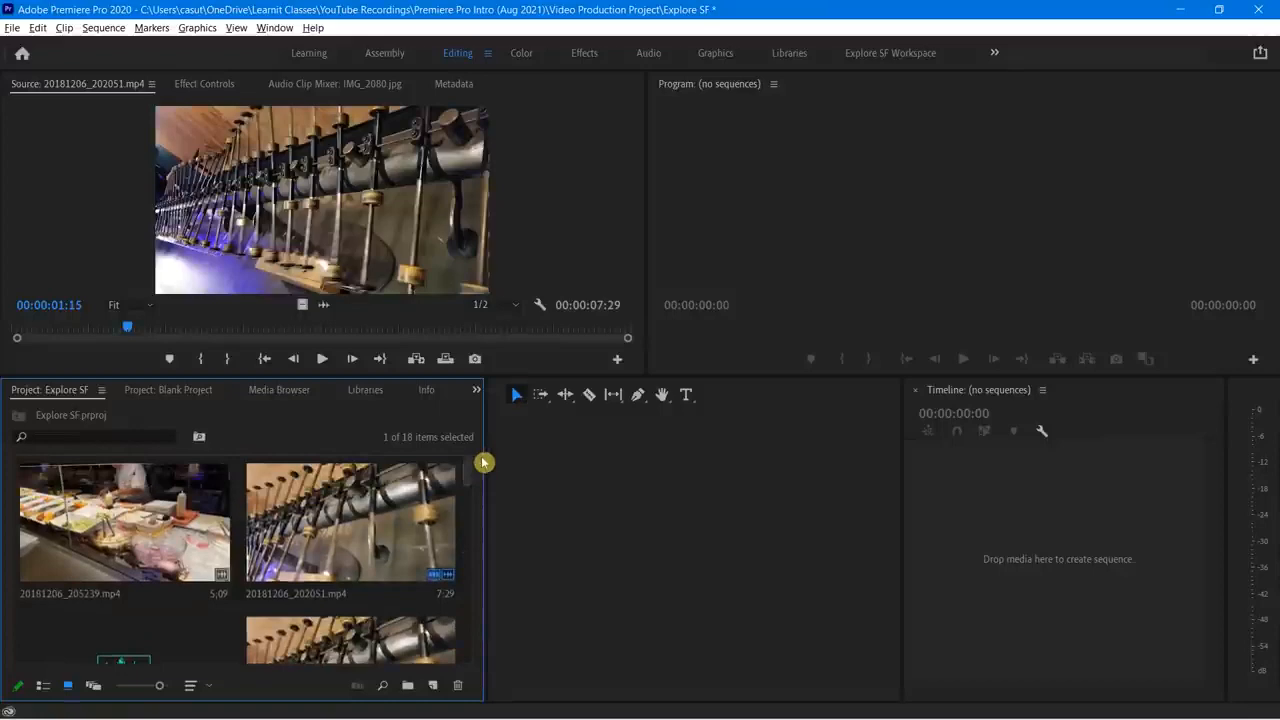
pyautogui.press('`')
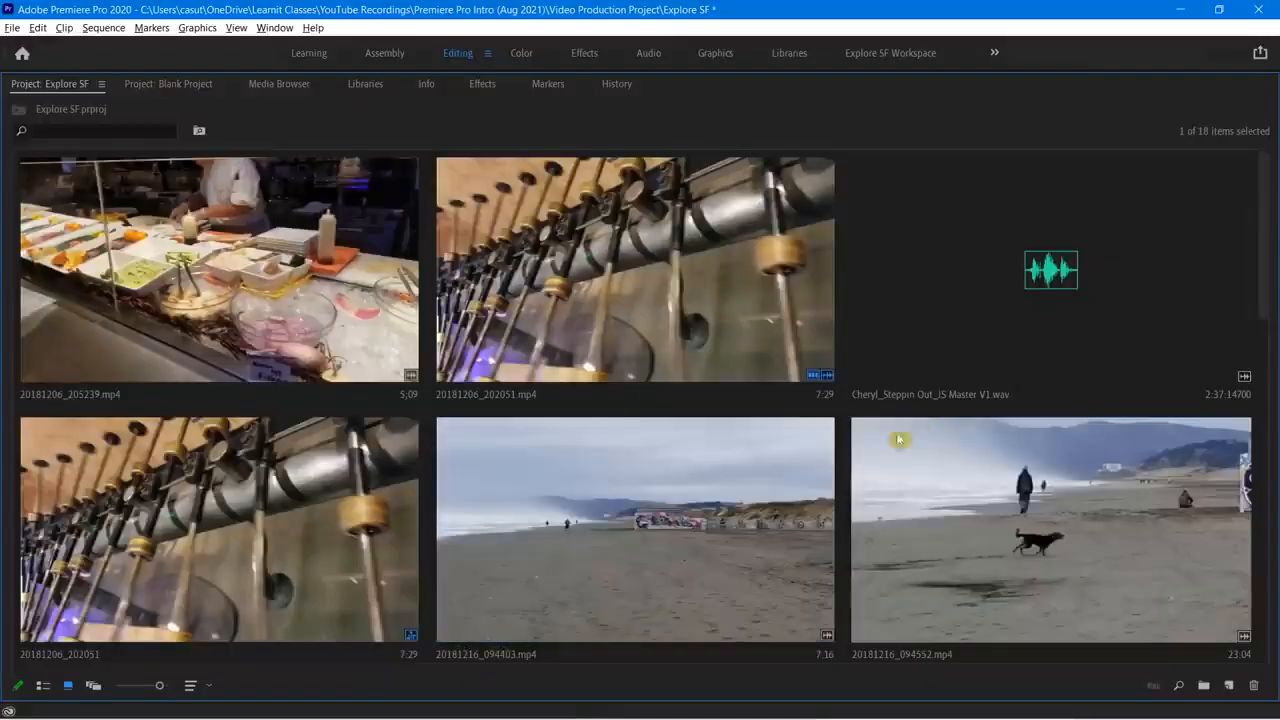
# Step: Scrub 20181206_205239.mp4 in its thumbnail to the chef working at the counter and set a new In point there
pyautogui.click(245, 278)
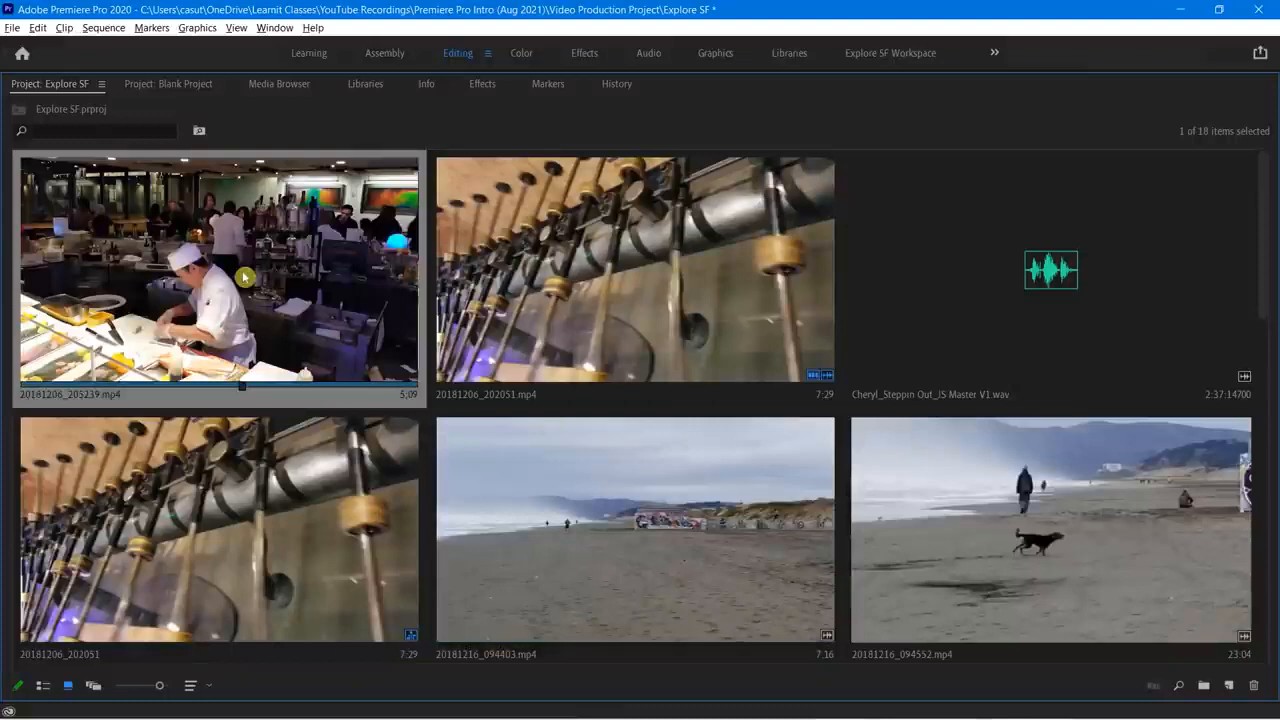
pyautogui.moveTo(240, 392); pyautogui.dragTo(197, 394)
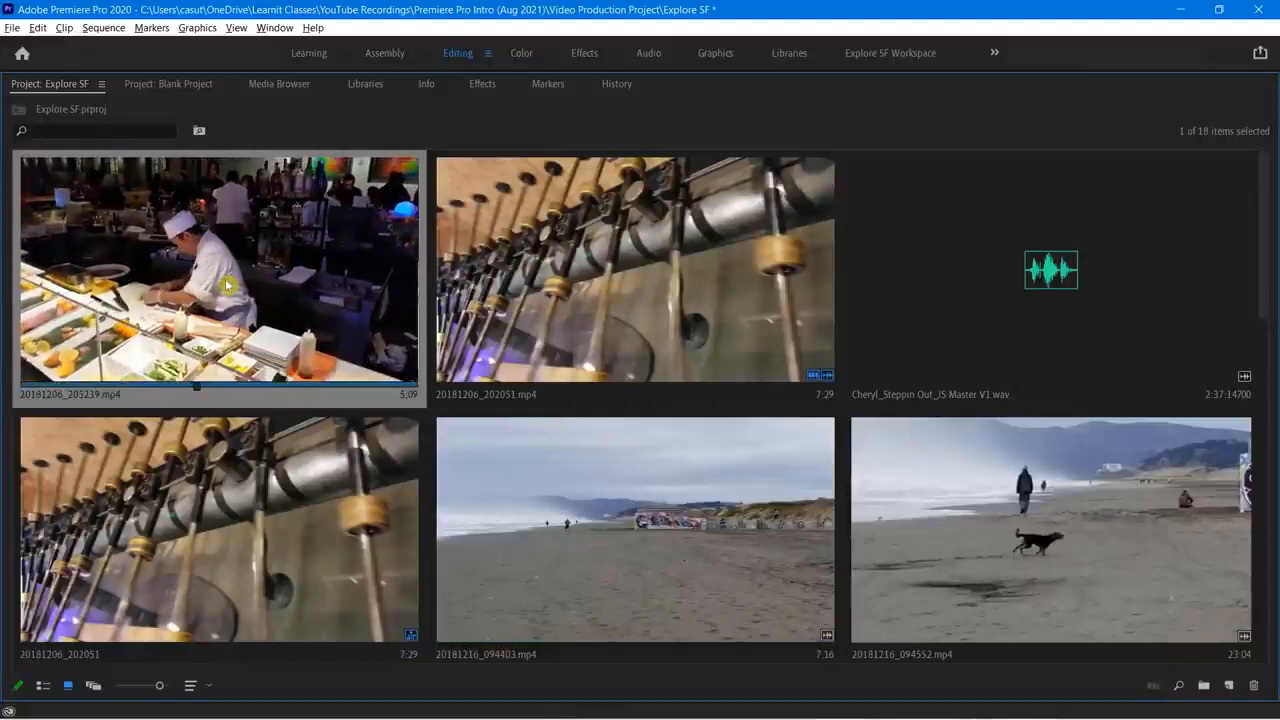
pyautogui.press('Right')
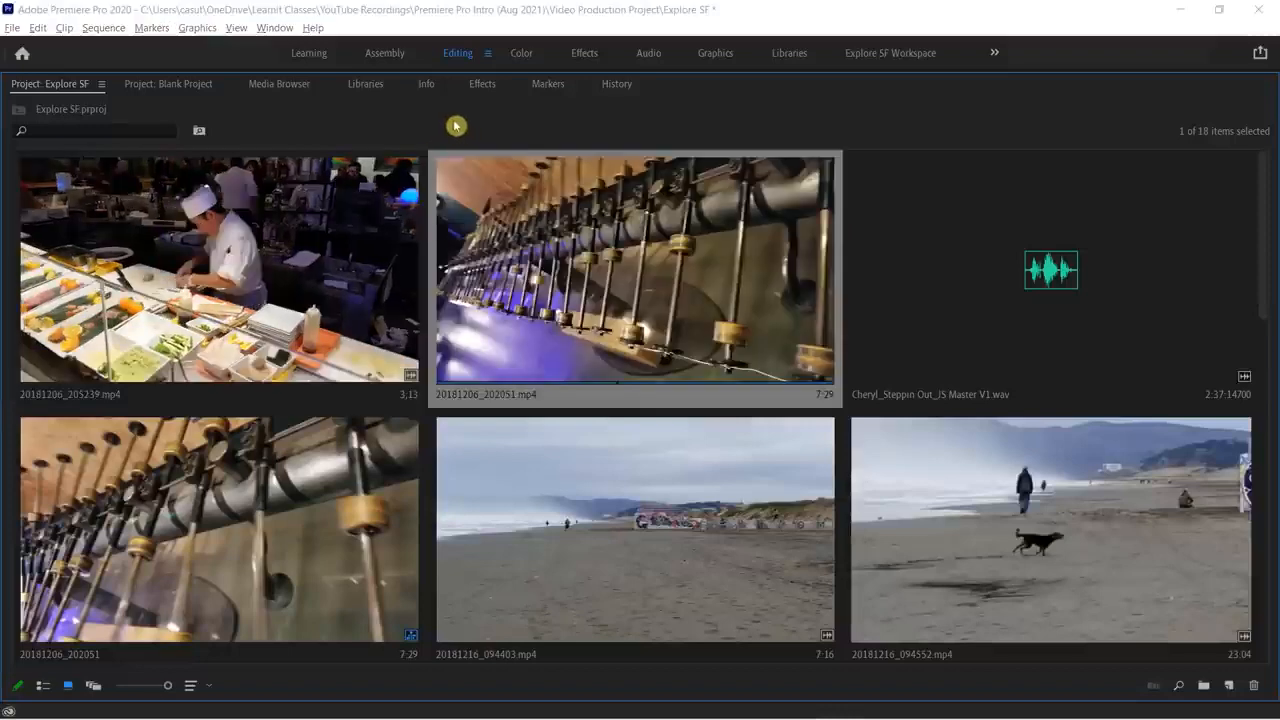
pyautogui.click(402, 132)
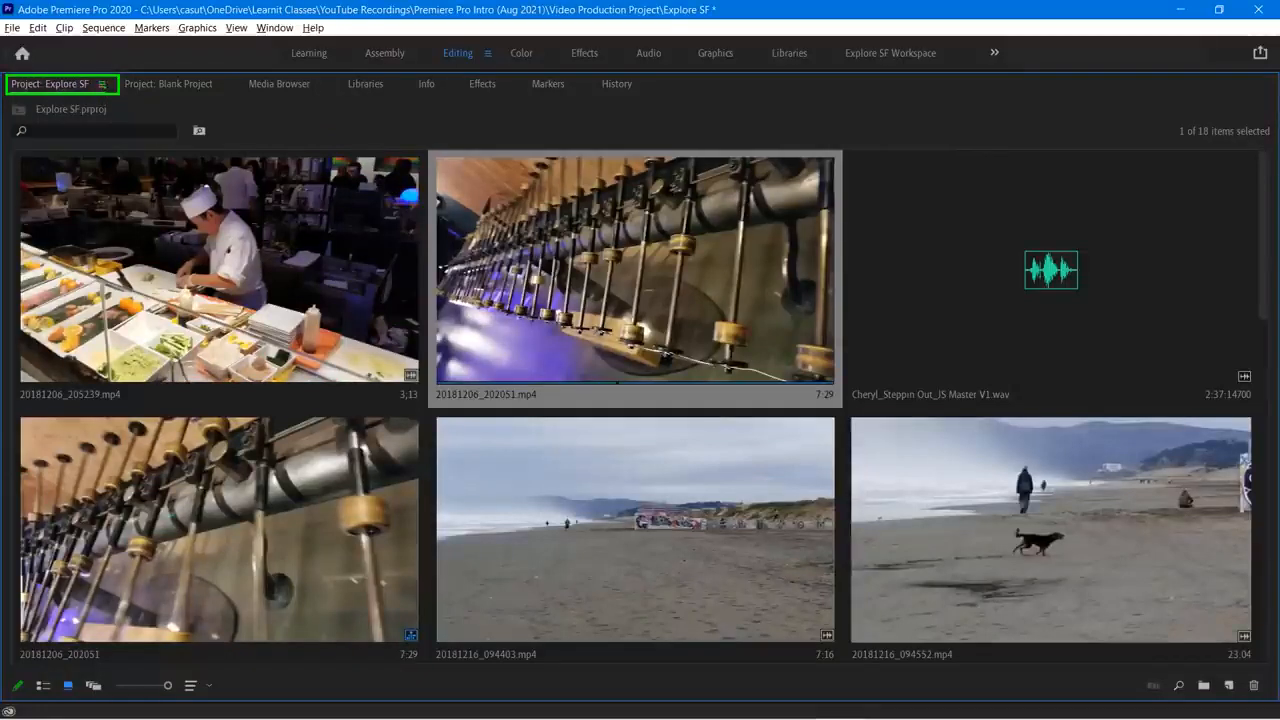
# Step: Try playing 20181206_205239.mp4 with thumbnail controls enabled for all pointing devices, and disable those controls again
pyautogui.rightClick(58, 83)
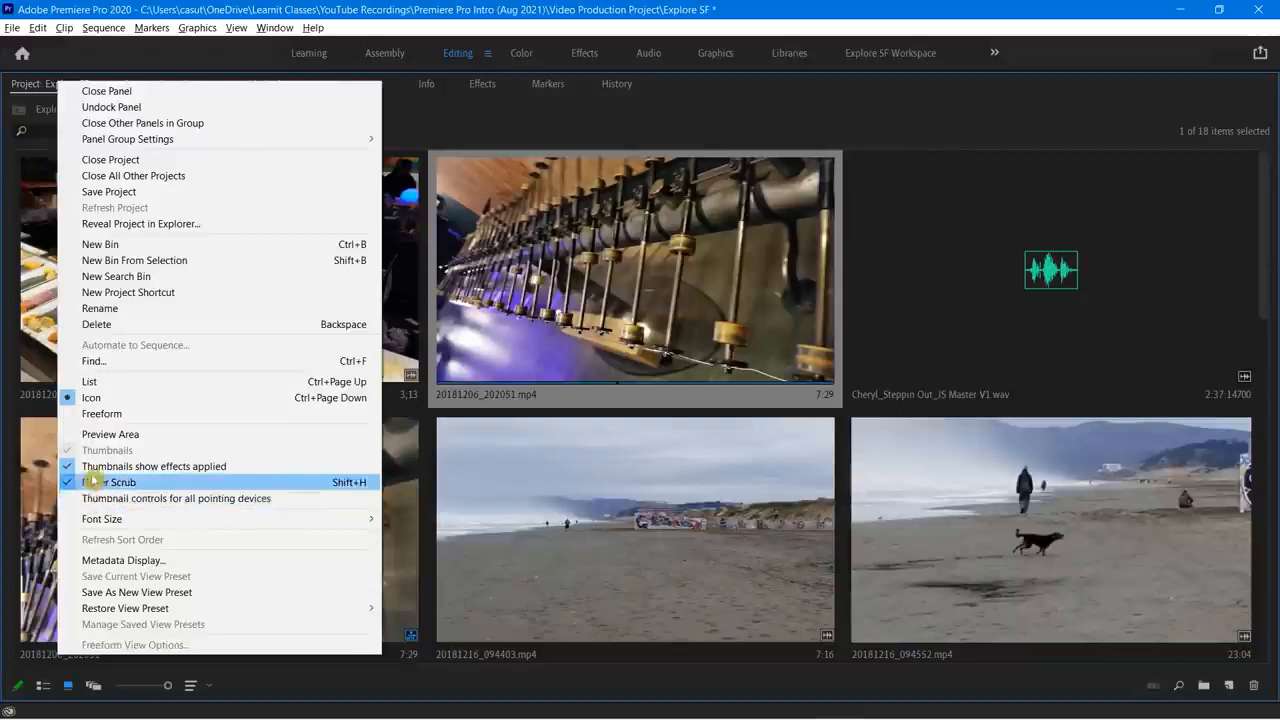
pyautogui.click(148, 498)
pyautogui.click(170, 215)
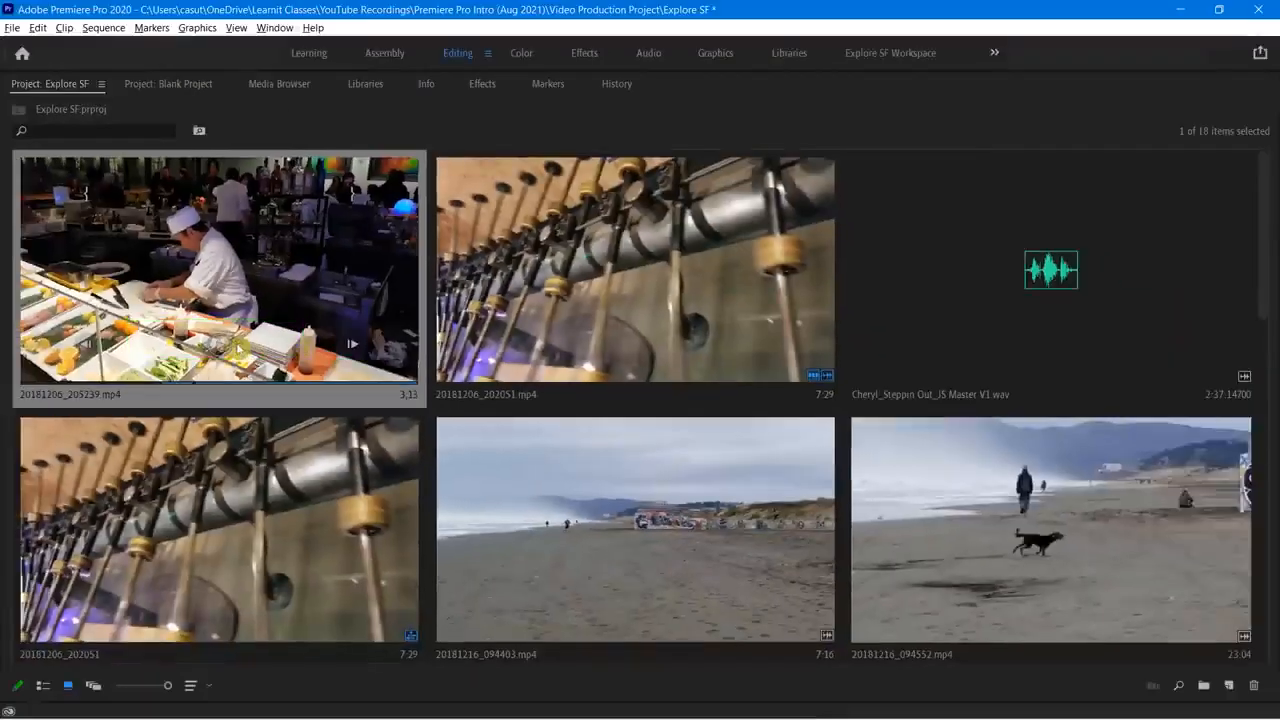
pyautogui.click(232, 348)
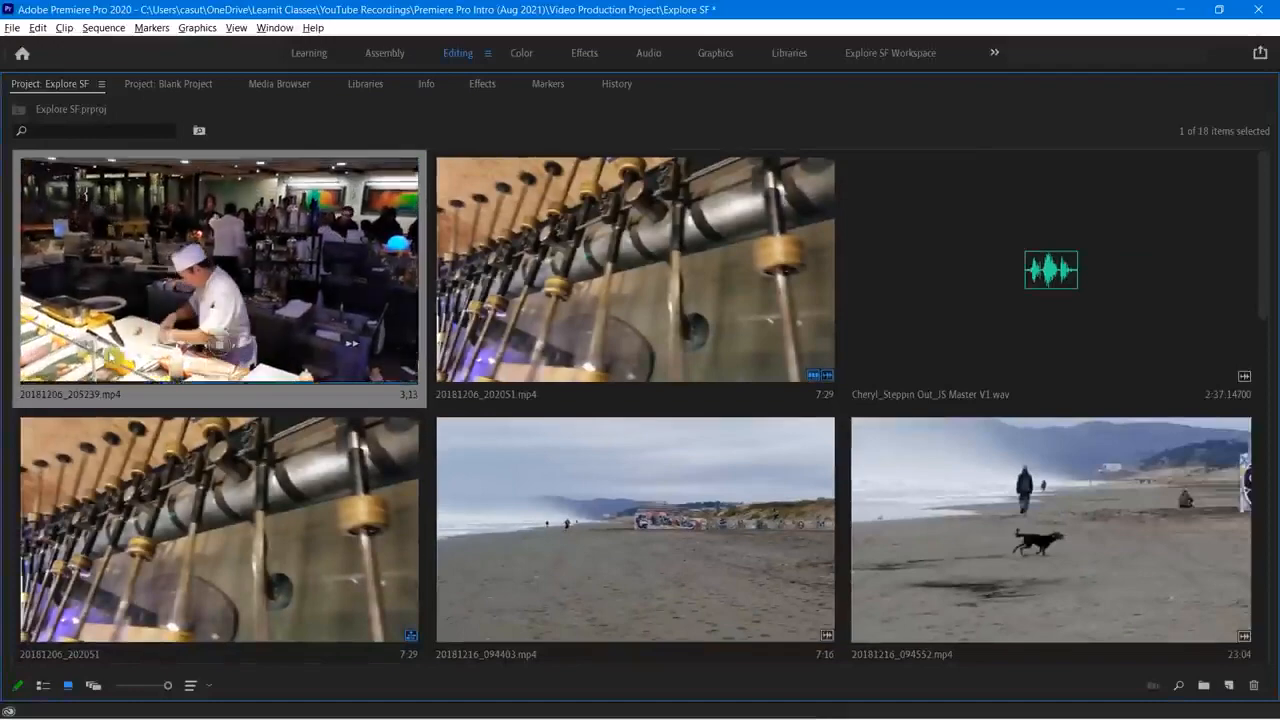
pyautogui.click(225, 354)
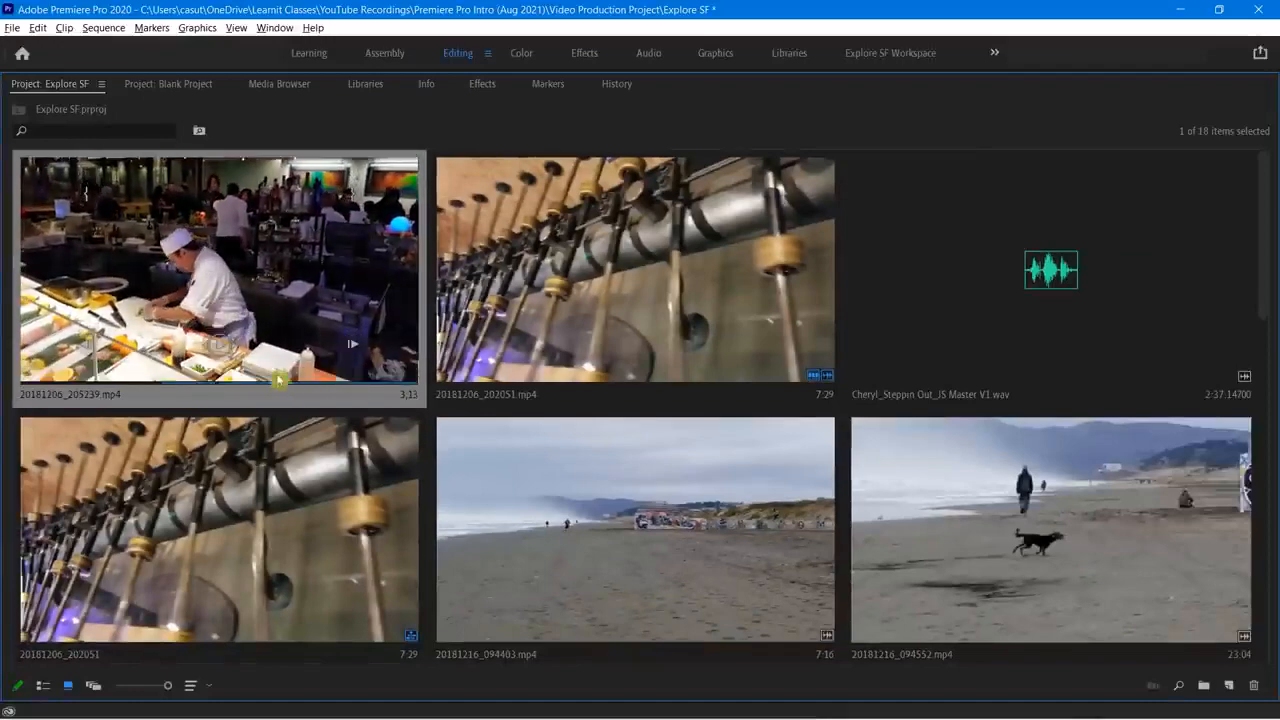
pyautogui.click(100, 85)
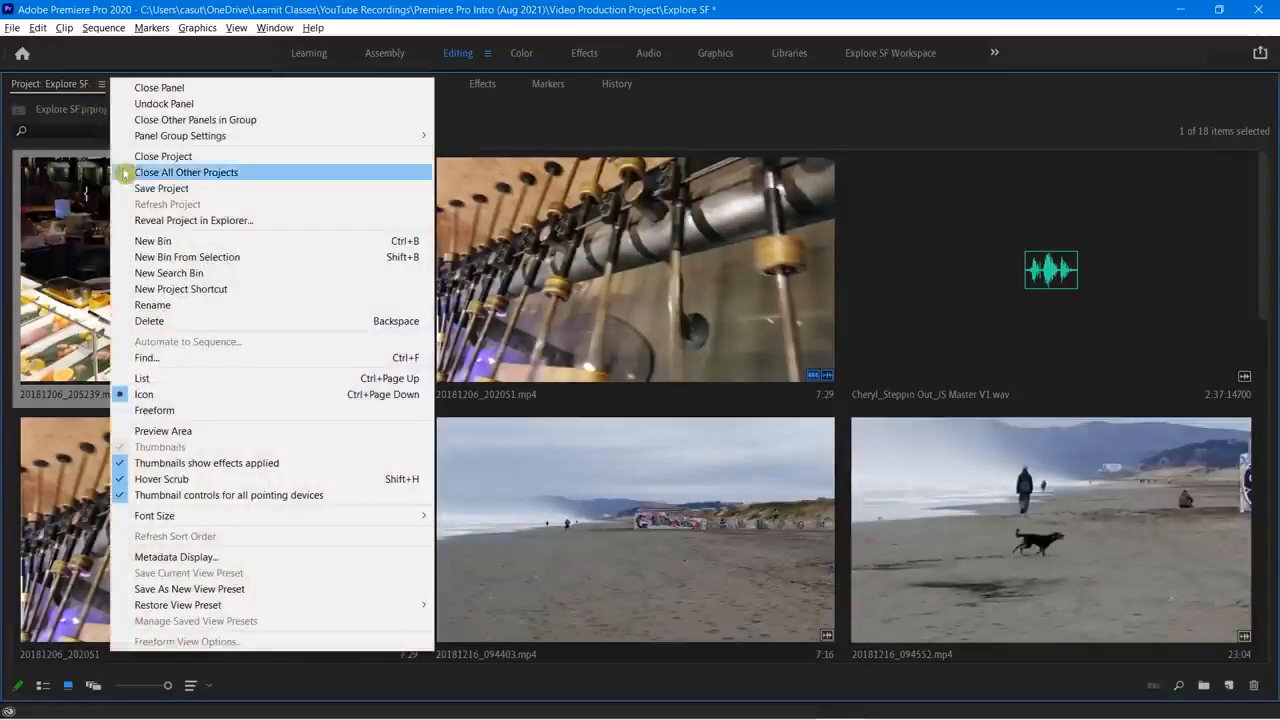
pyautogui.click(198, 492)
# Step: Look through the enlarged stills, checking the IMG_2077.jpg and IMG_1342.jpg thumbnails, and return to the video clips
pyautogui.scroll(-5, 500, 366)
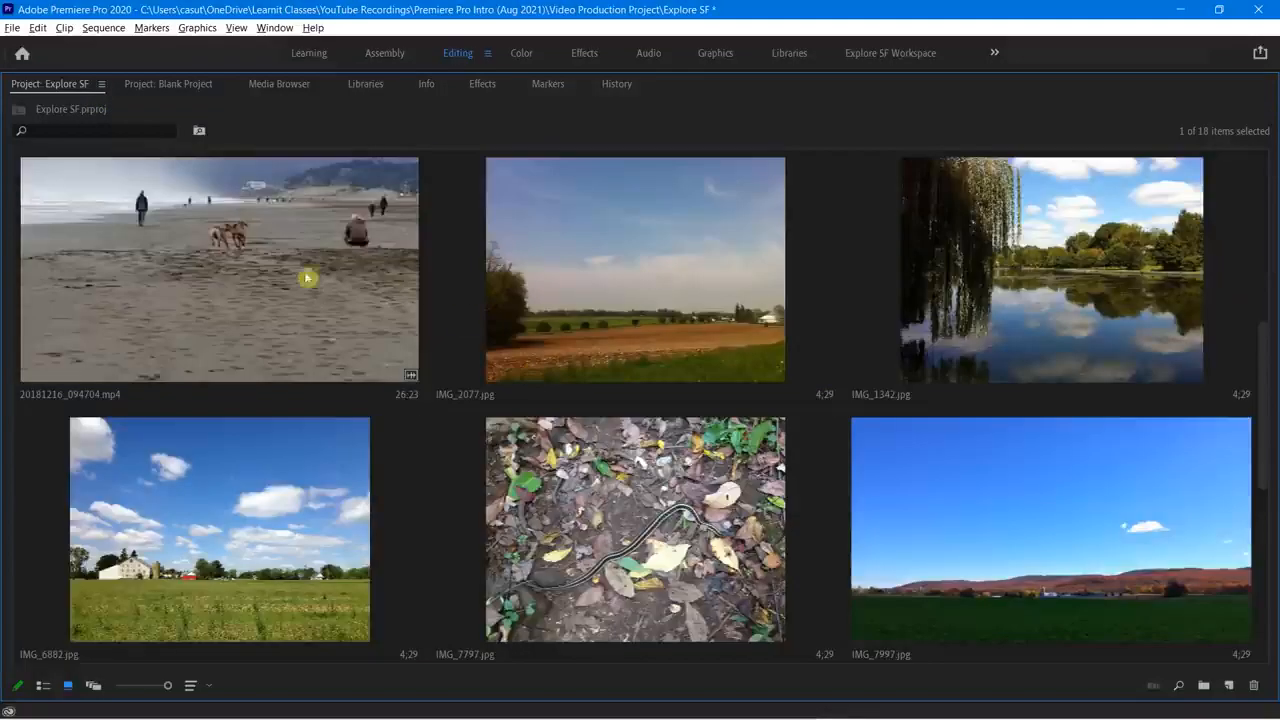
pyautogui.click(545, 267)
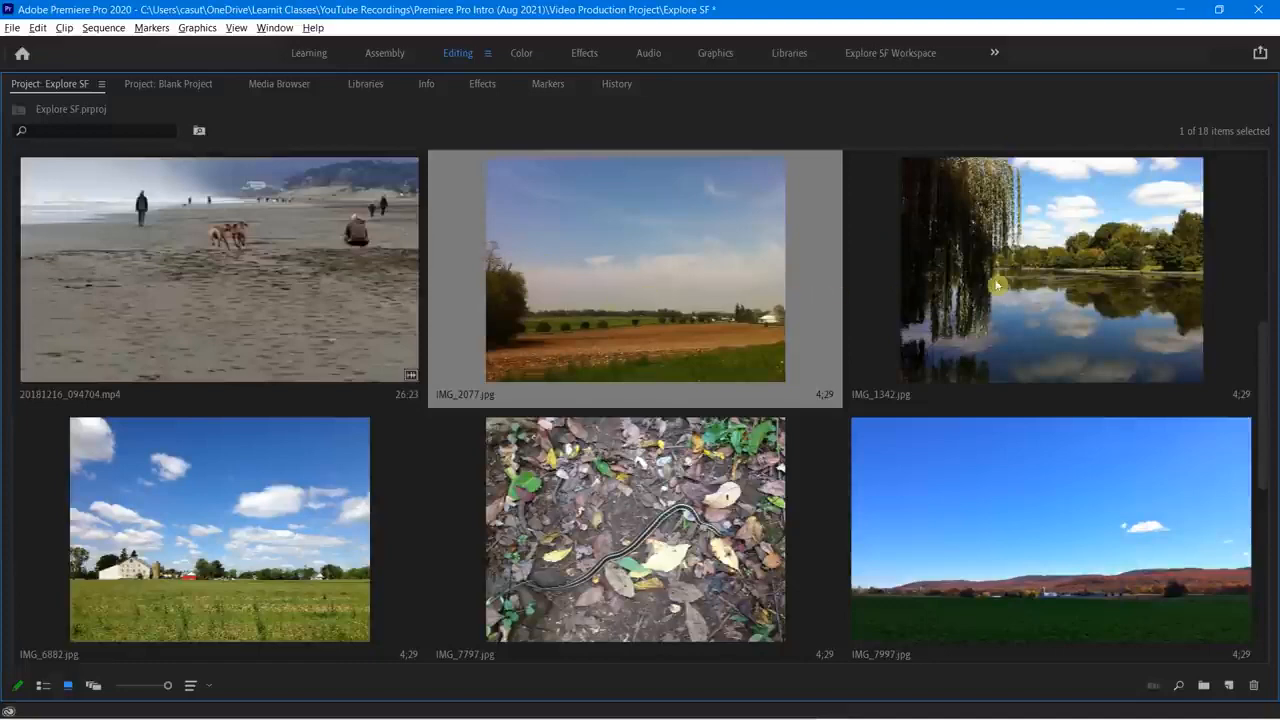
pyautogui.click(957, 277)
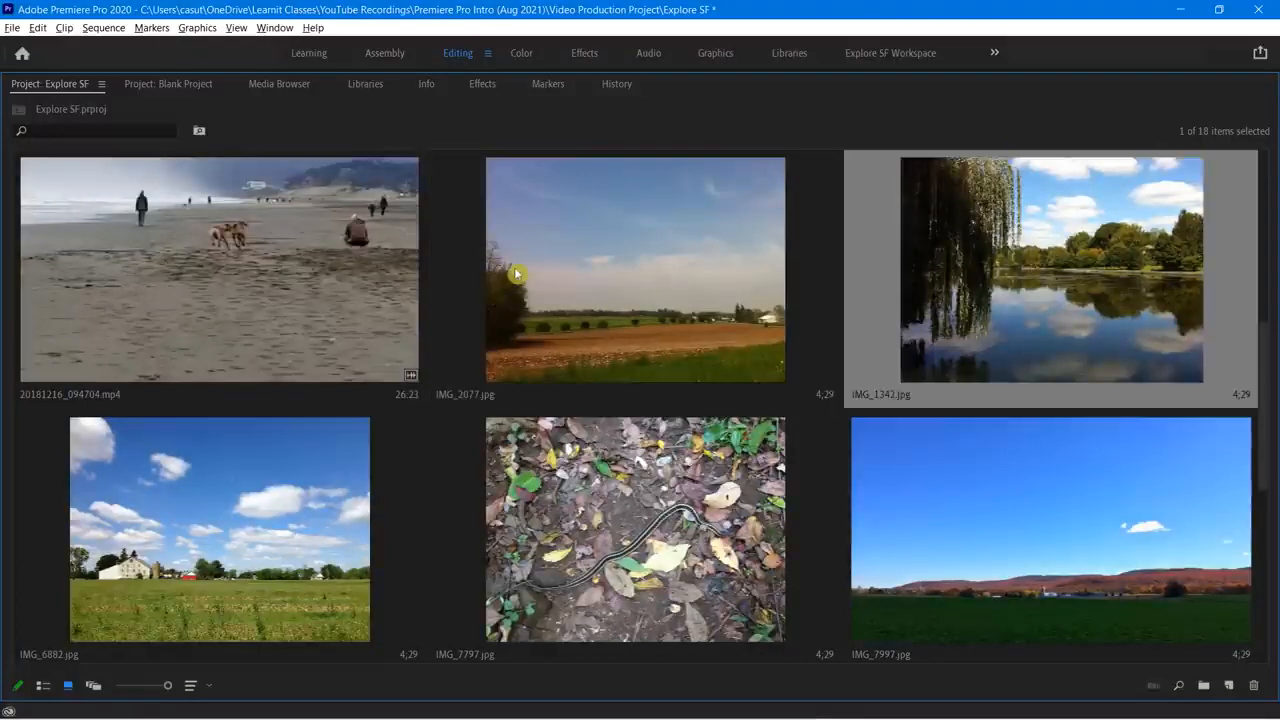
pyautogui.click(515, 275)
pyautogui.scroll(3, 424, 330)
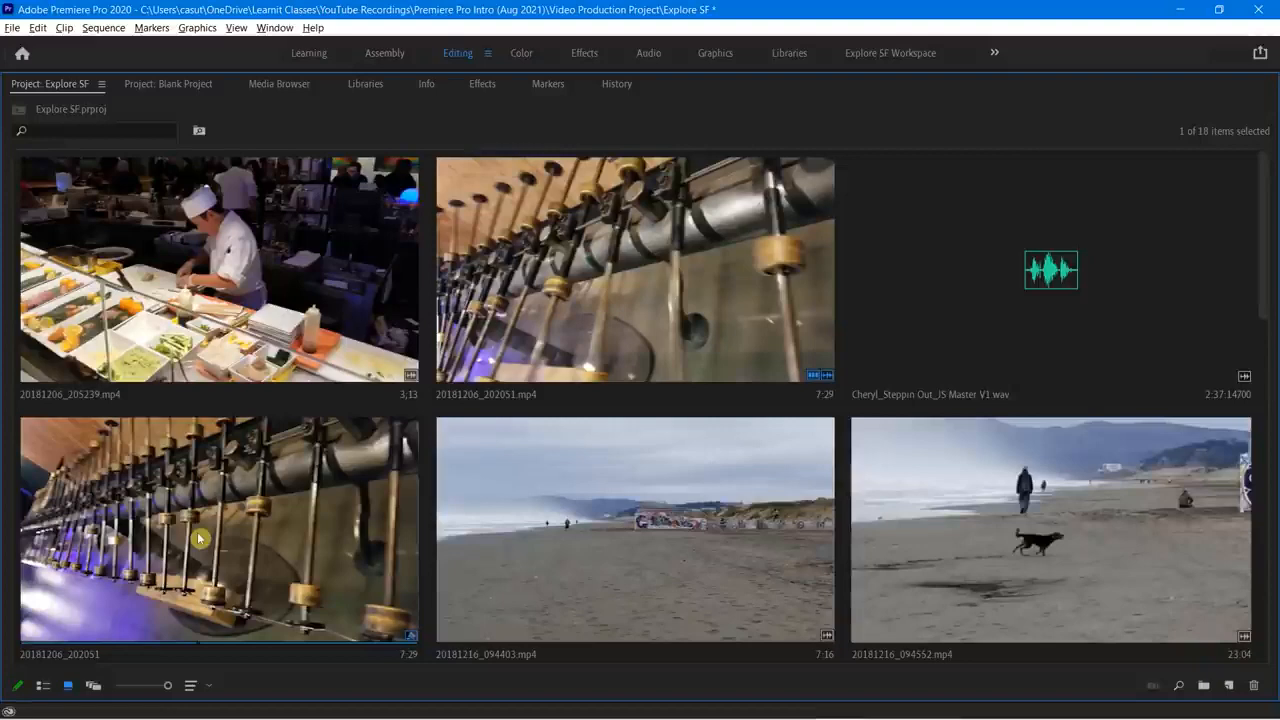
# Step: Restore the Project panel to its normal size and reduce the Icon view thumbnails to their smallest size
pyautogui.doubleClick(199, 539)
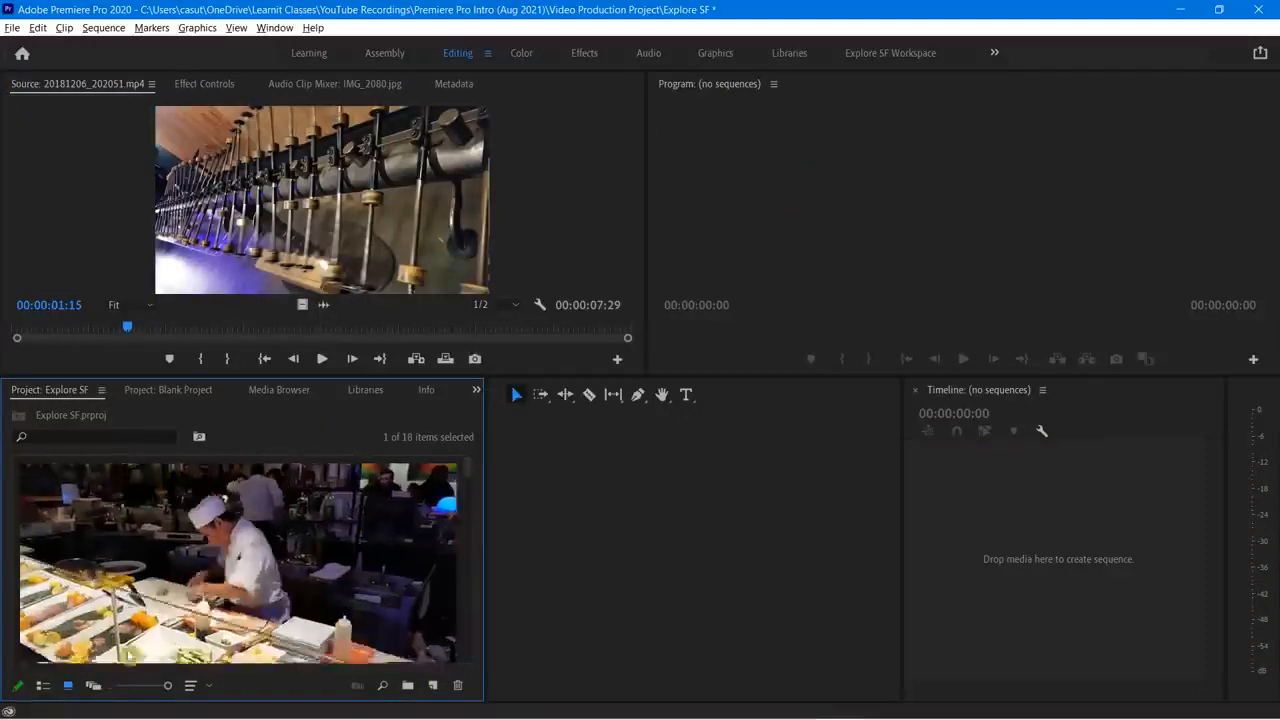
pyautogui.click(43, 685)
pyautogui.click(67, 685)
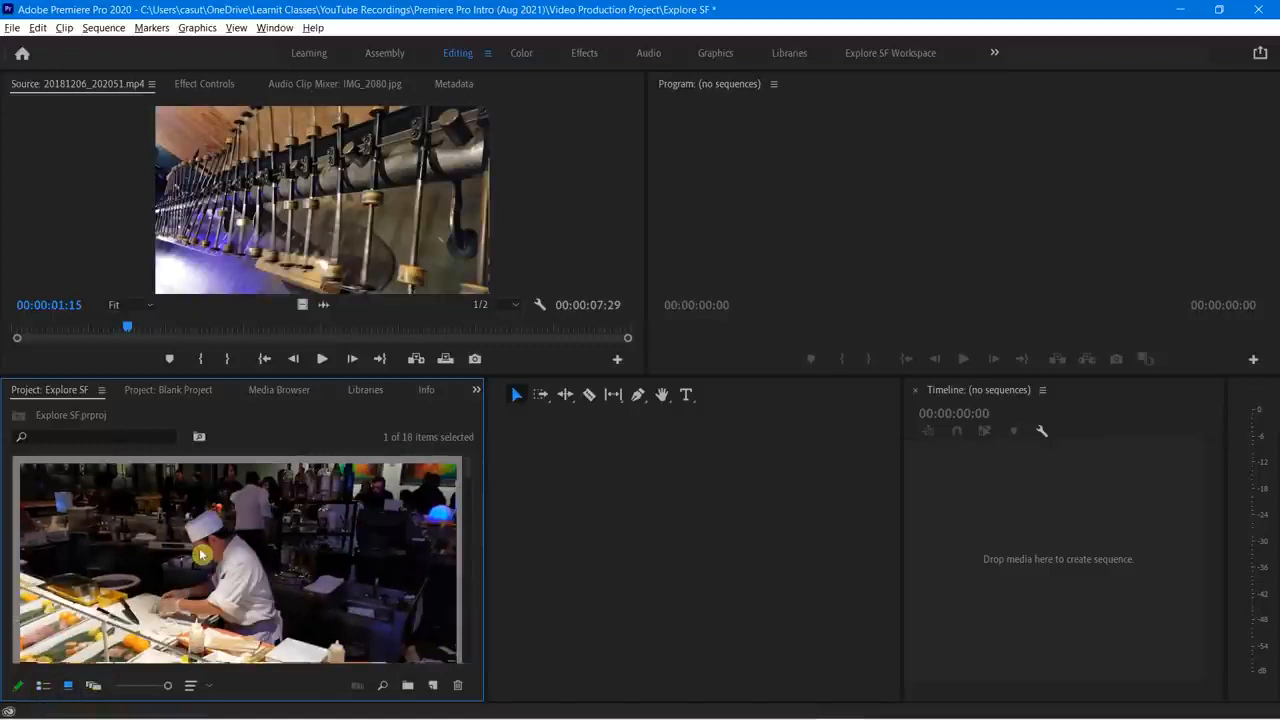
pyautogui.scroll(-5, 201, 554)
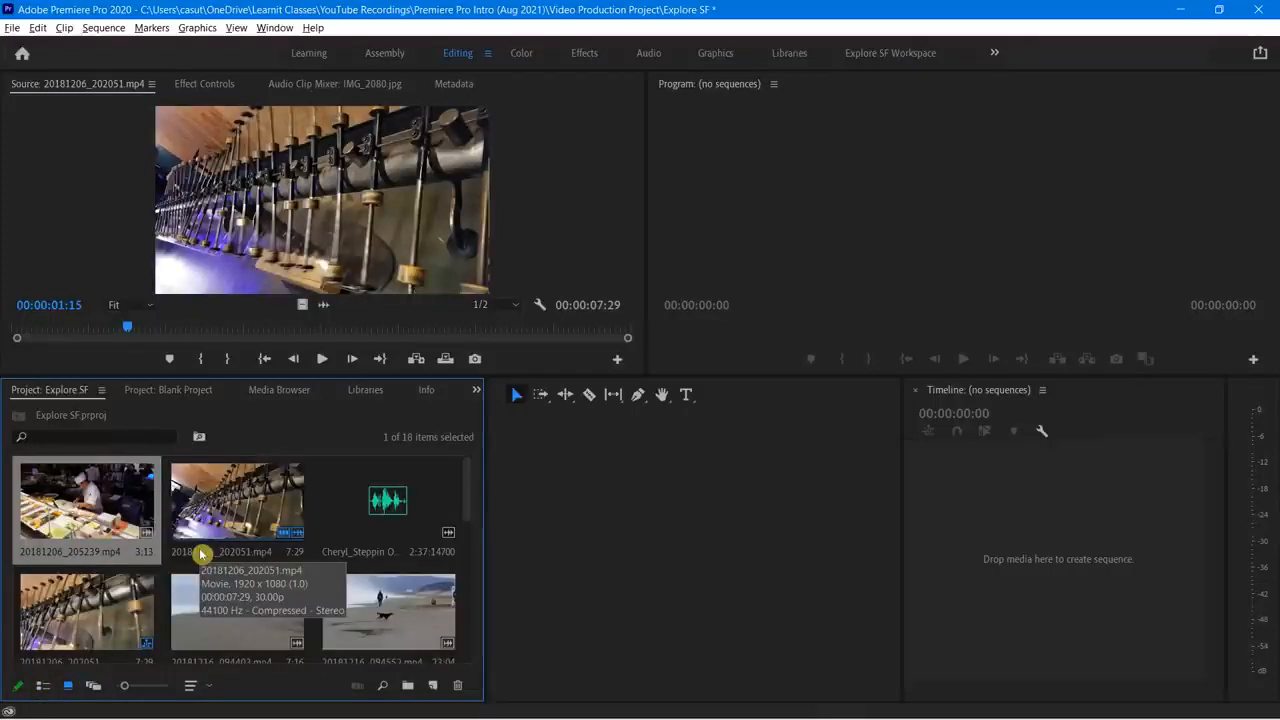
pyautogui.moveTo(126, 686)
pyautogui.mouseDown()
pyautogui.moveTo(153, 691)
pyautogui.moveTo(116, 689)
pyautogui.mouseUp()
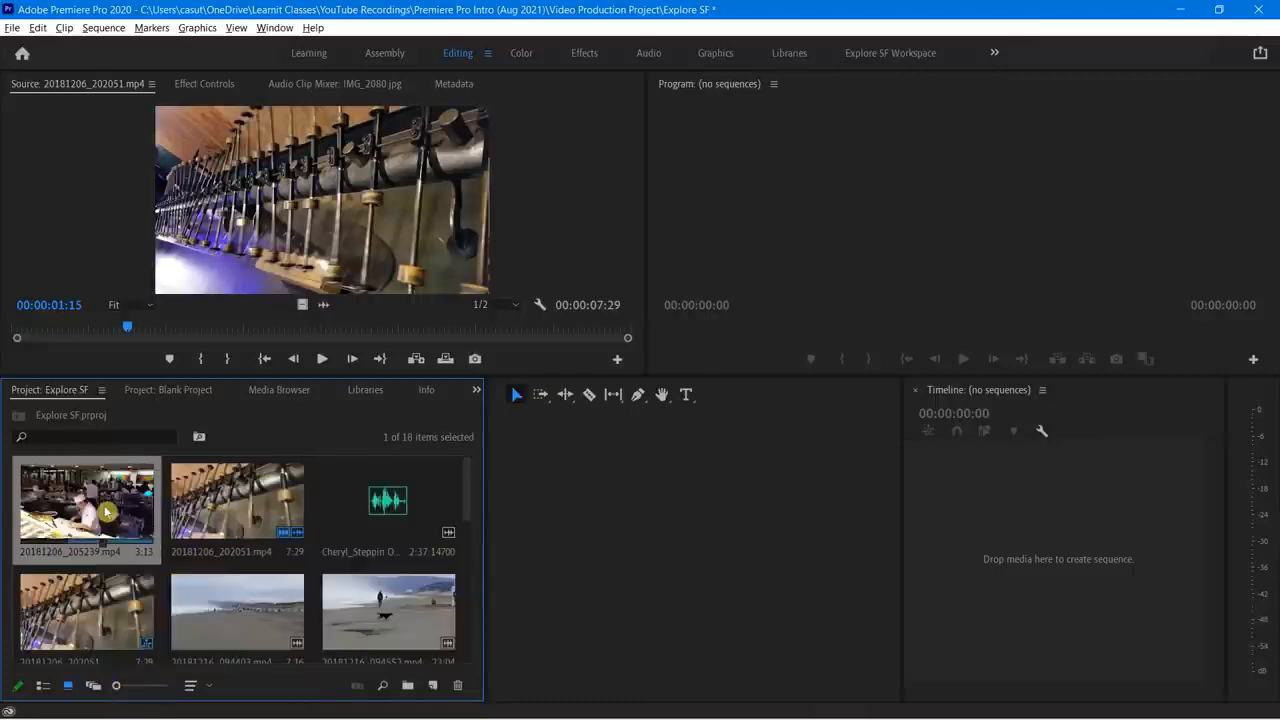
# Step: Resize the thumbnails up and down, leaving three per row, and view the Project panel's thumbnail options
pyautogui.scroll(5, 106, 512)
pyautogui.scroll(-4, 106, 512)
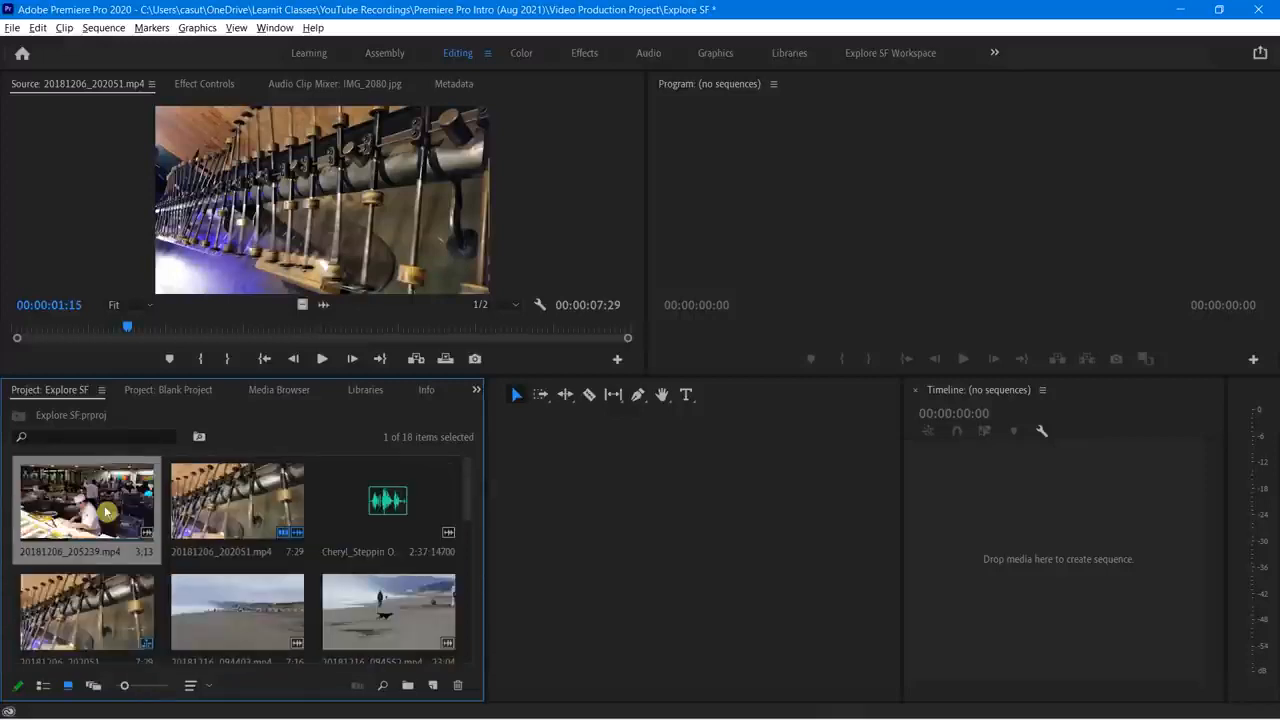
pyautogui.scroll(2, 106, 512)
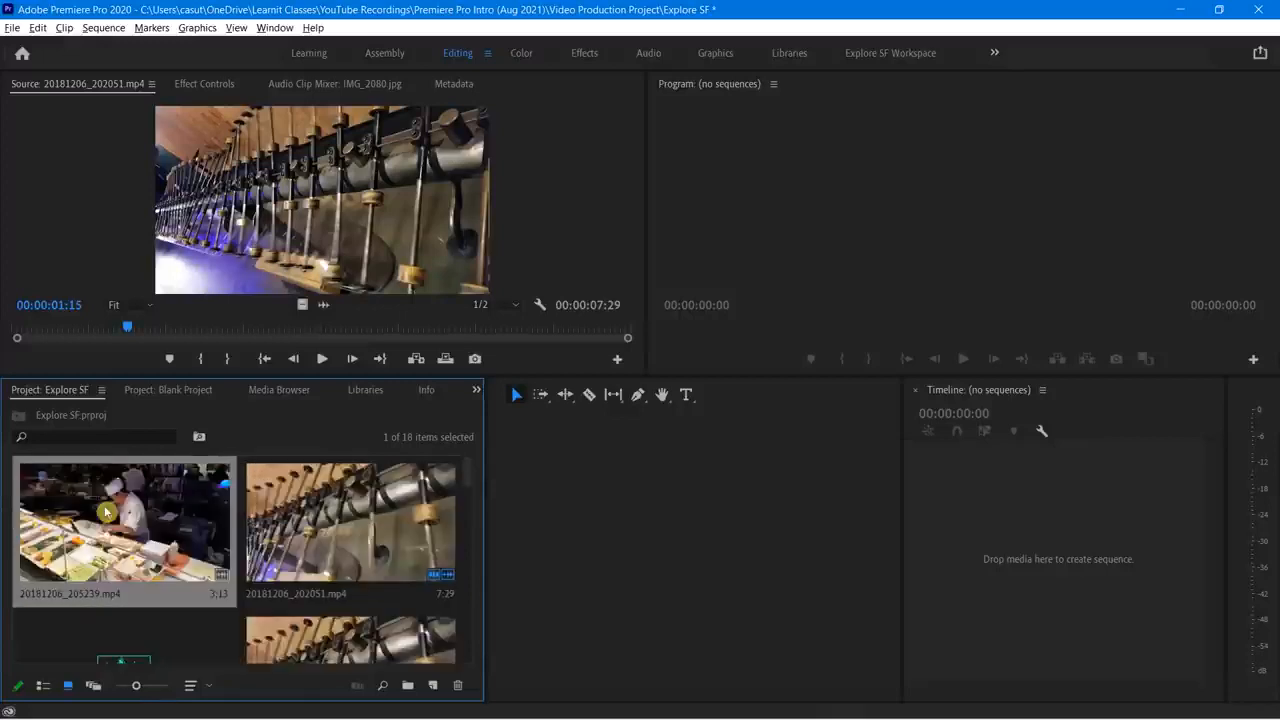
pyautogui.scroll(-2, 106, 512)
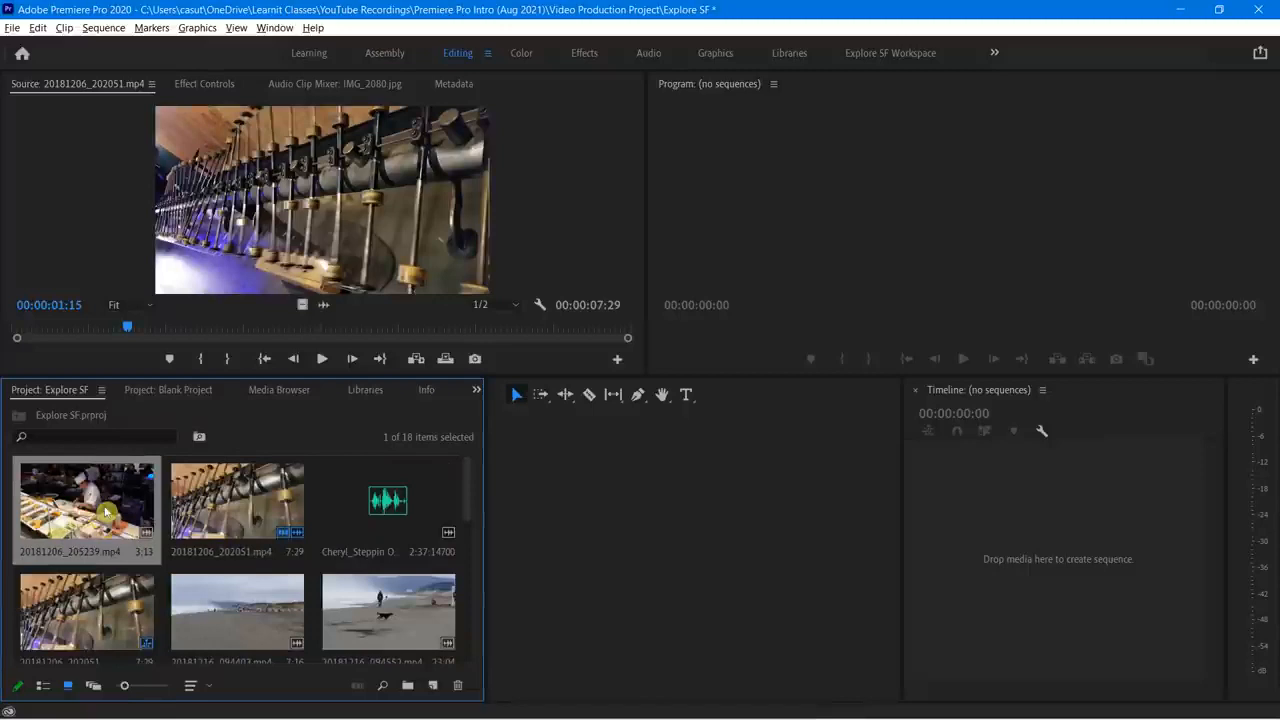
pyautogui.click(101, 392)
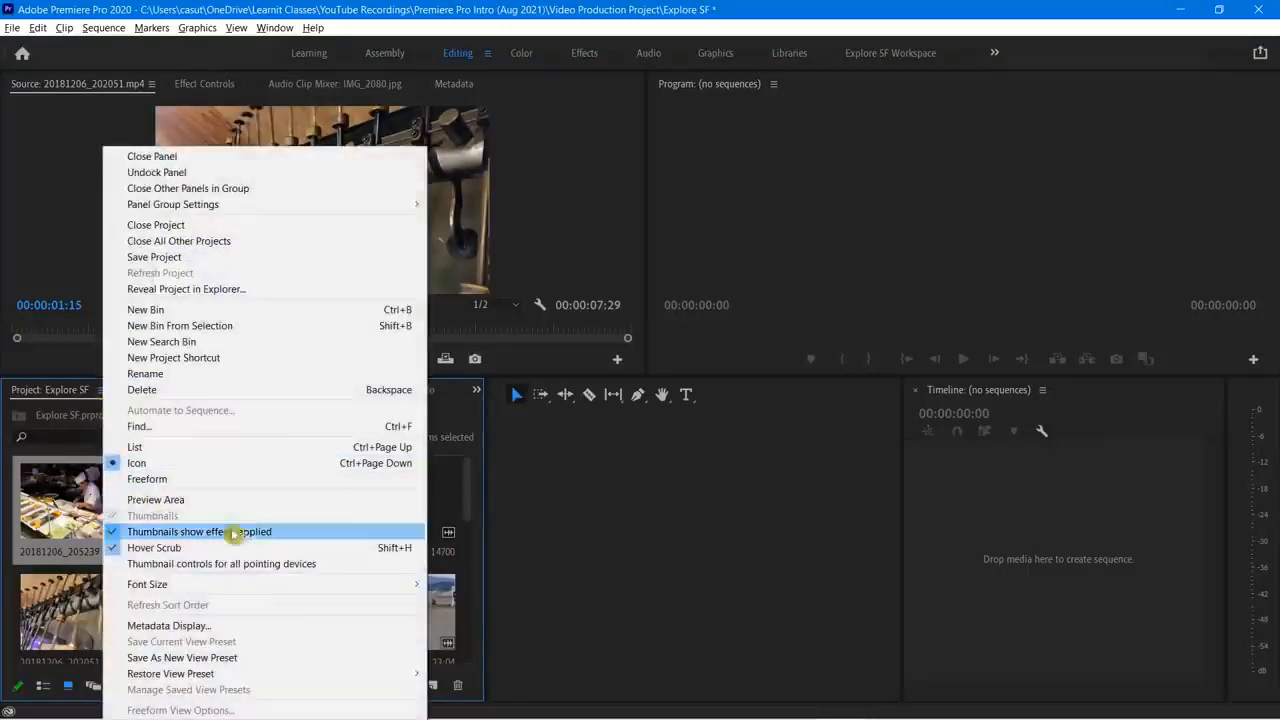
pyautogui.click(400, 499)
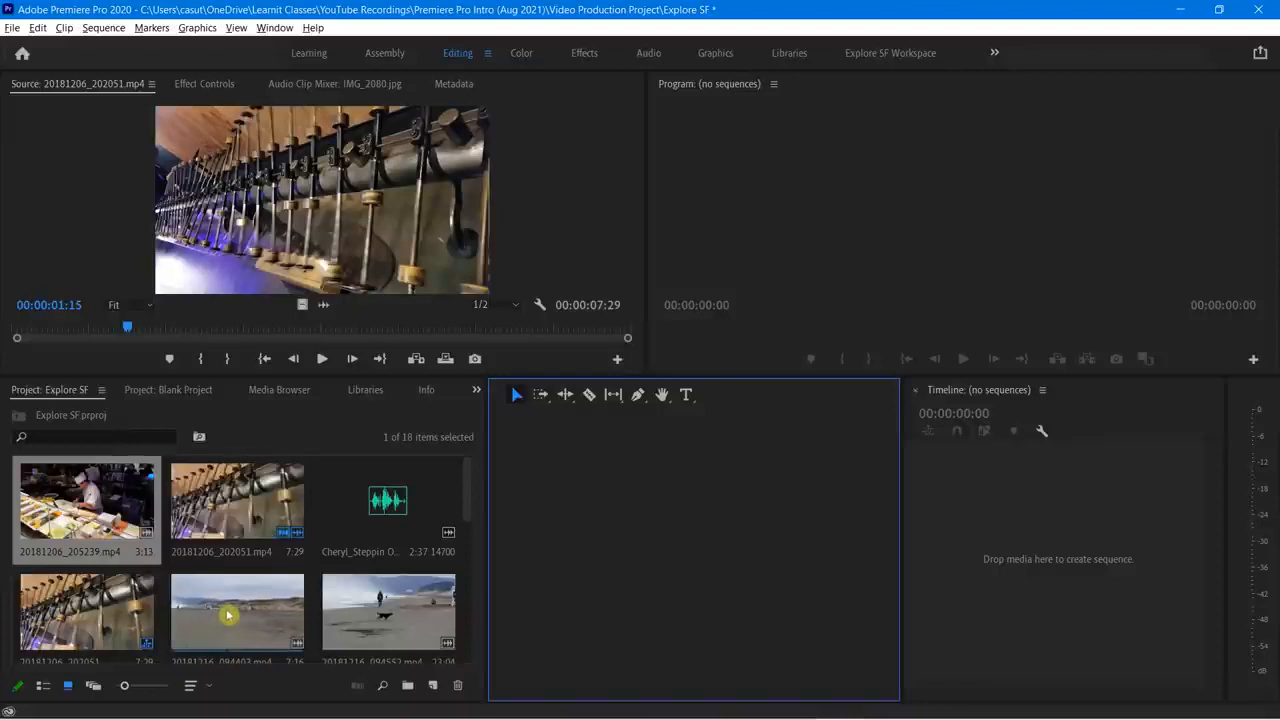
# Step: Switch the Project panel to List view and set up a Find on the Name column for the audio file's first word
pyautogui.click(43, 685)
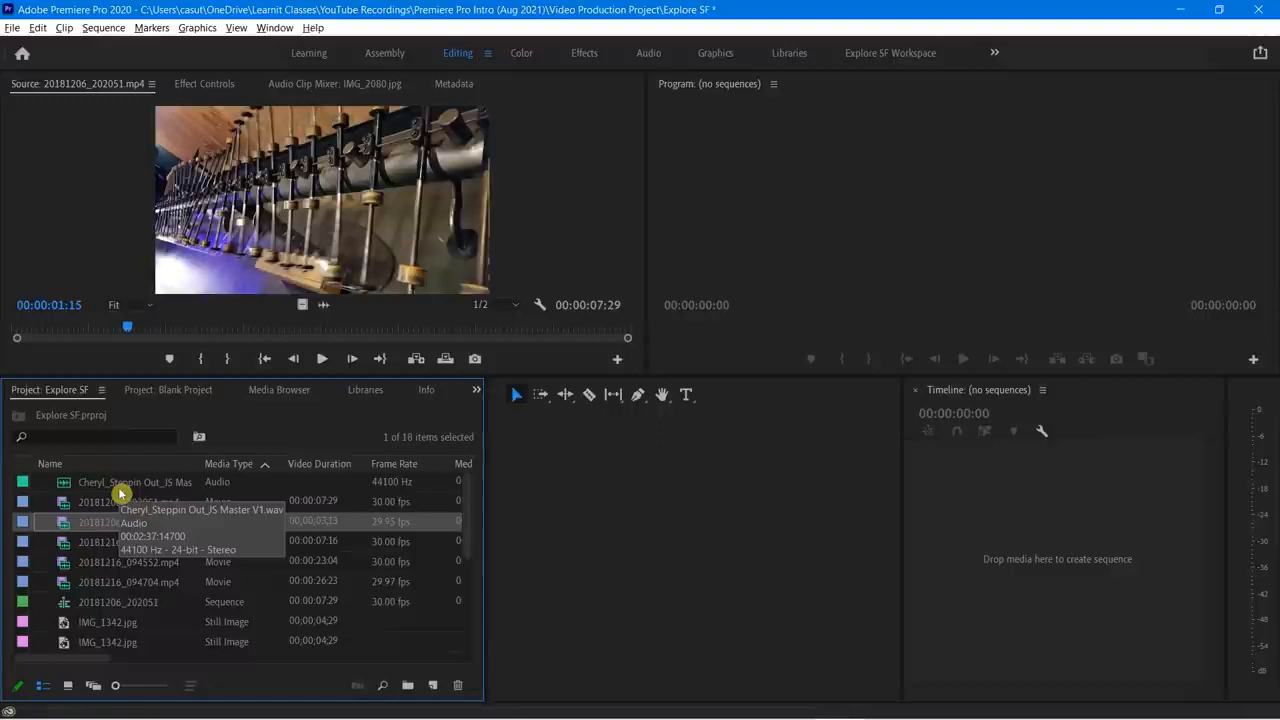
pyautogui.click(383, 688)
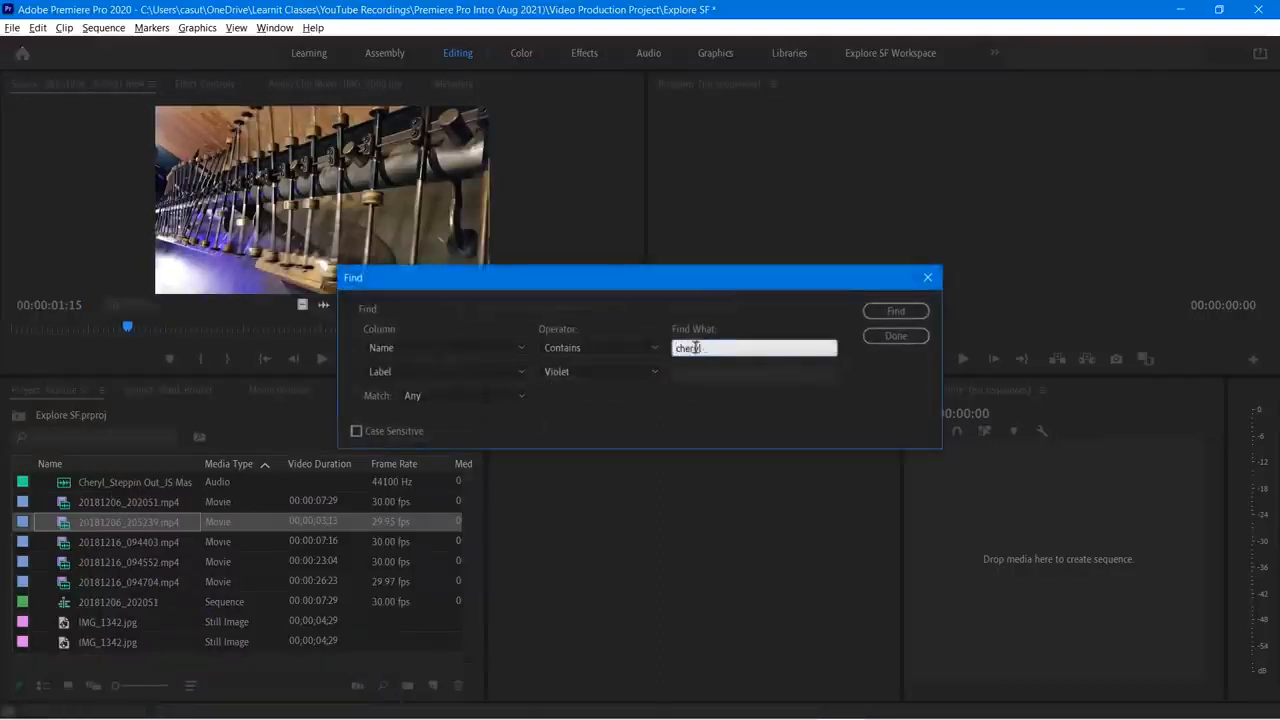
pyautogui.write('cheryle')
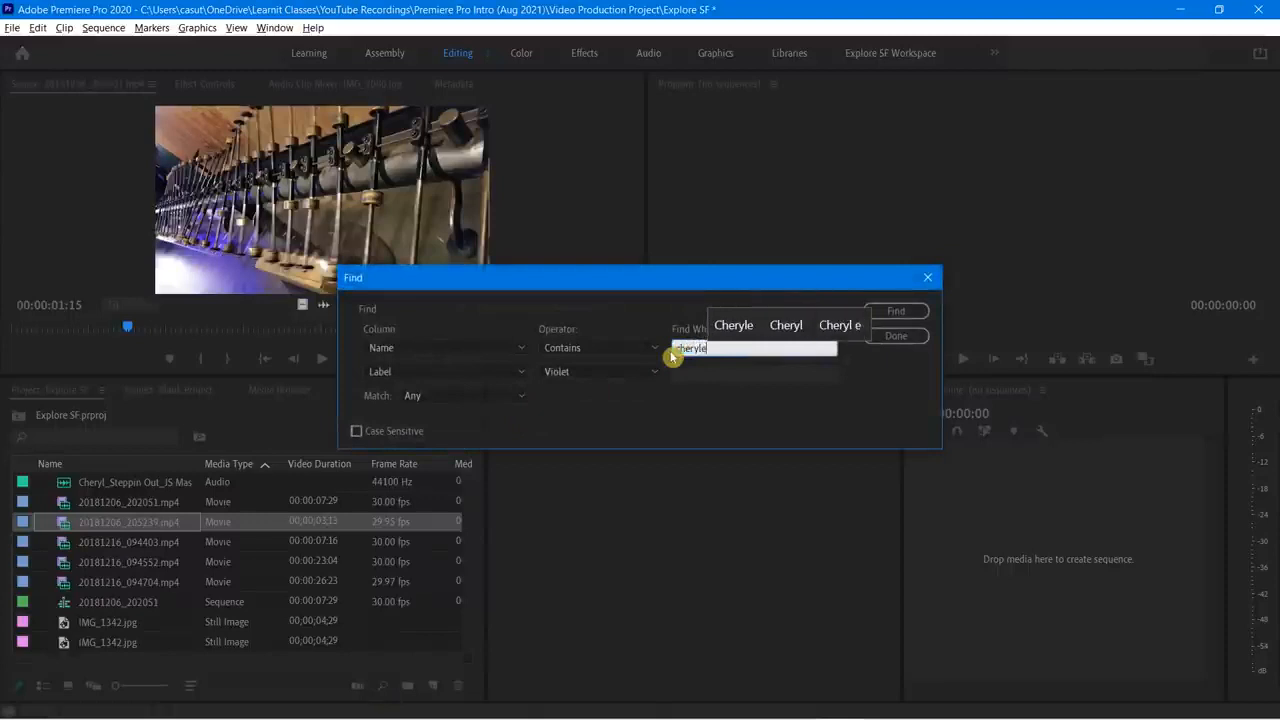
pyautogui.press('BackSpace')
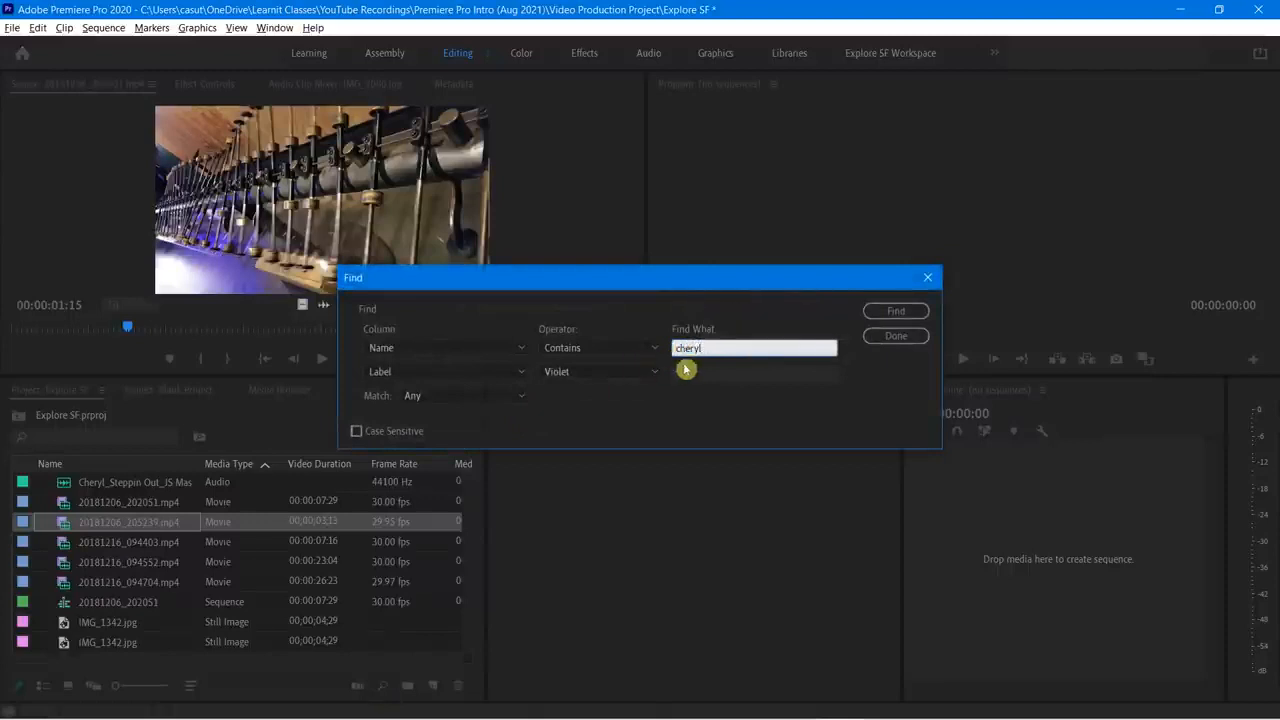
pyautogui.click(392, 348)
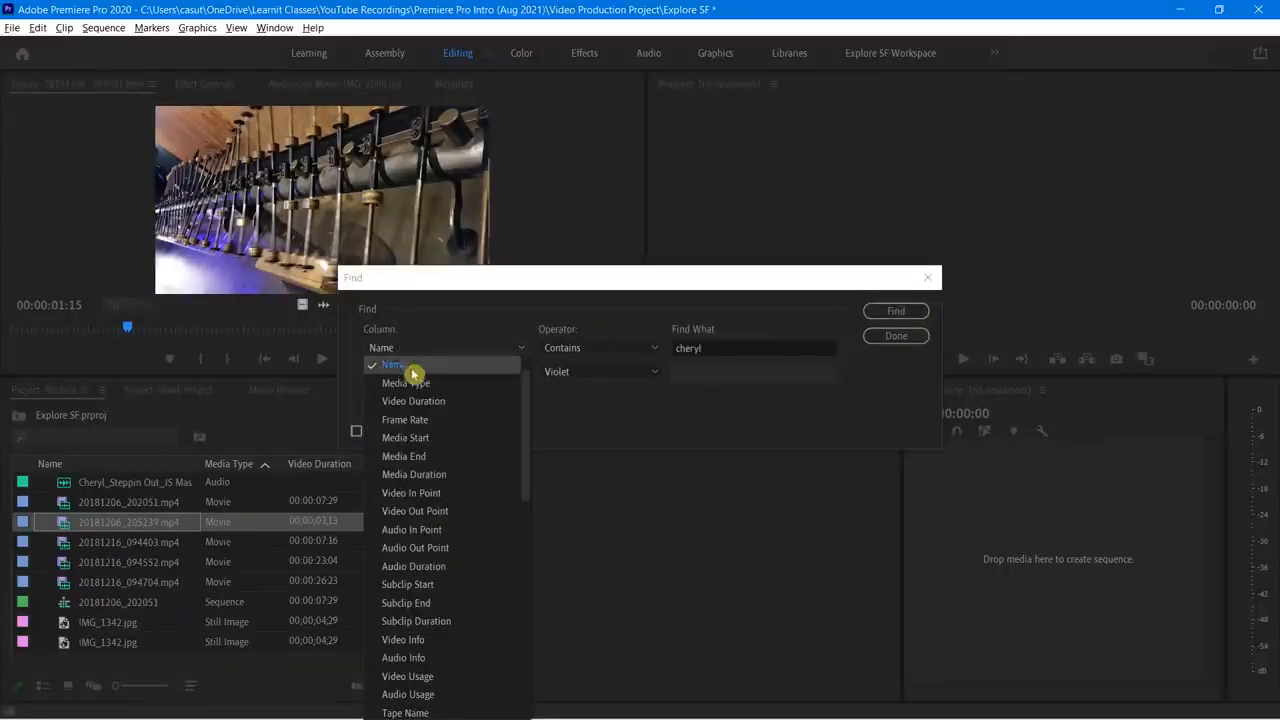
pyautogui.click(398, 366)
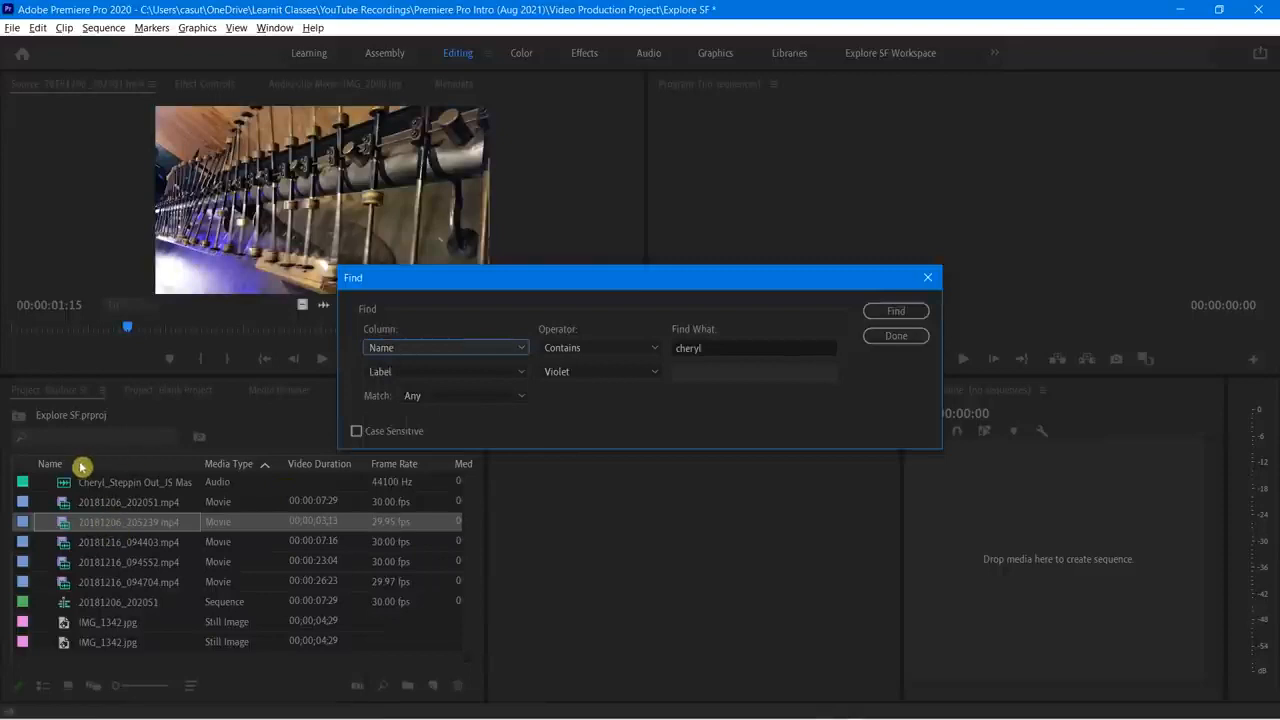
# Step: Review the Find operator and match choices, keep Contains and Any, run the search, and close the Find dialog
pyautogui.click(591, 347)
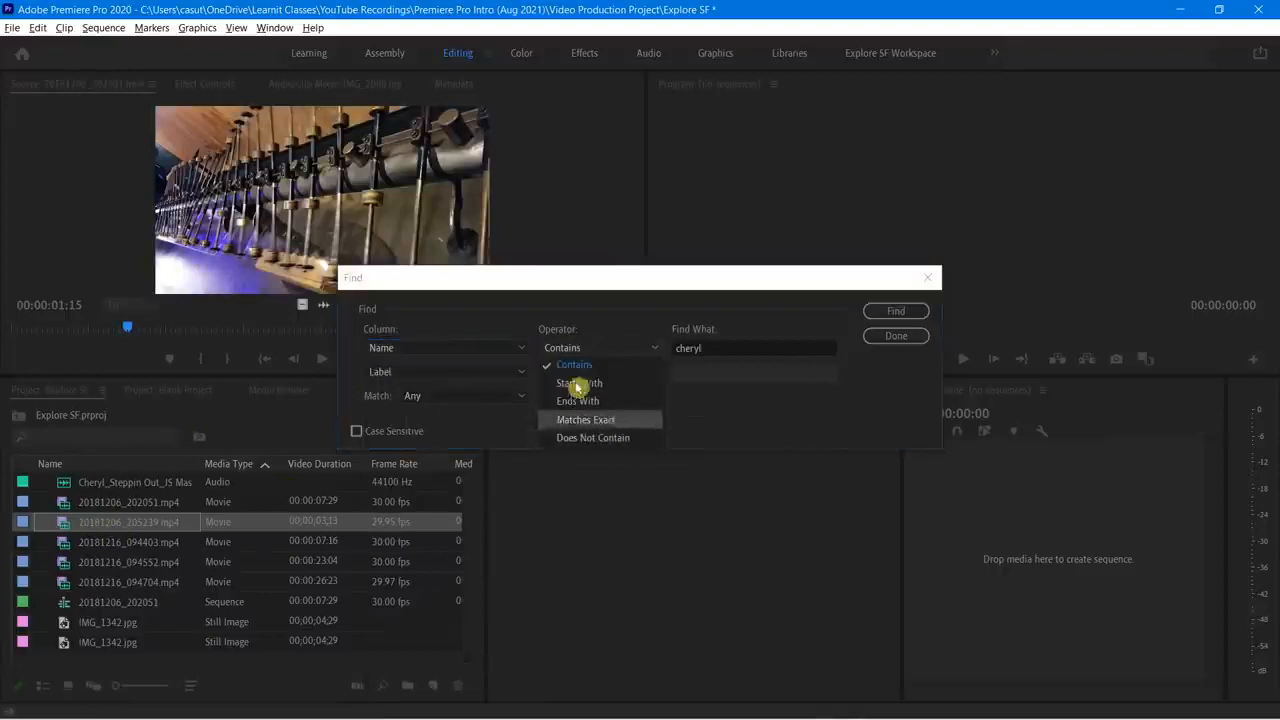
pyautogui.click(732, 378)
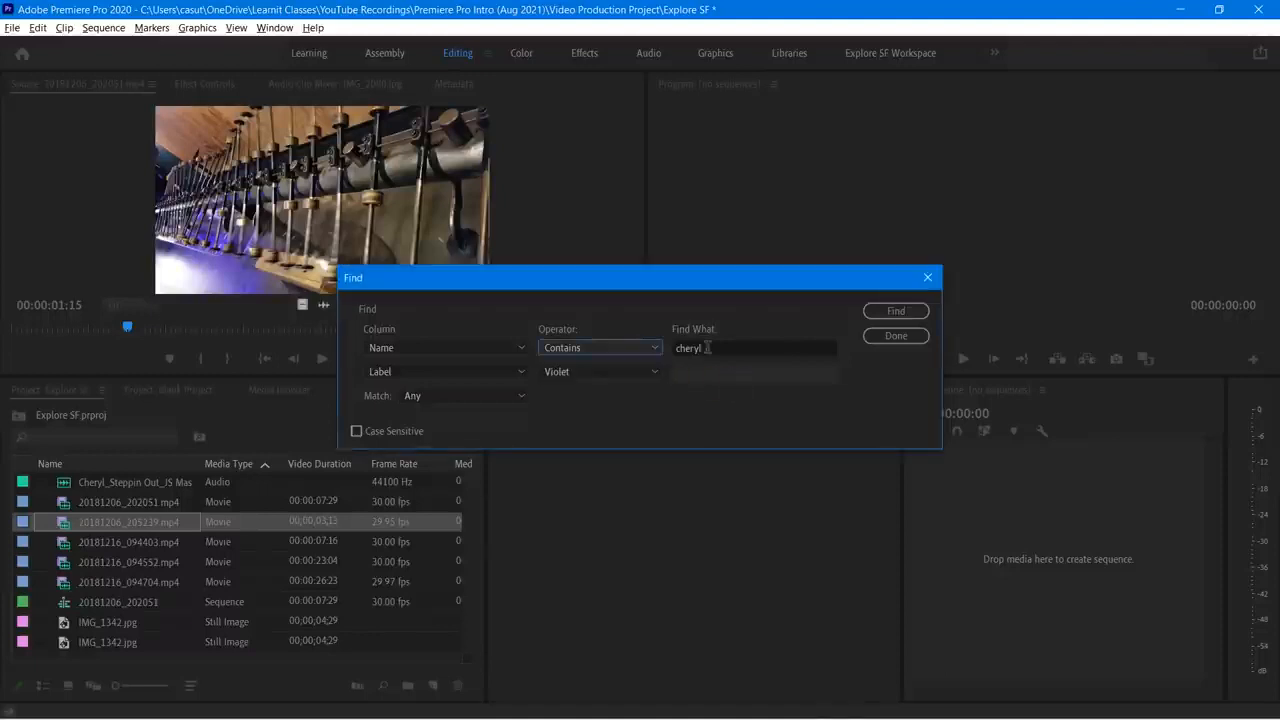
pyautogui.click(434, 397)
pyautogui.click(449, 417)
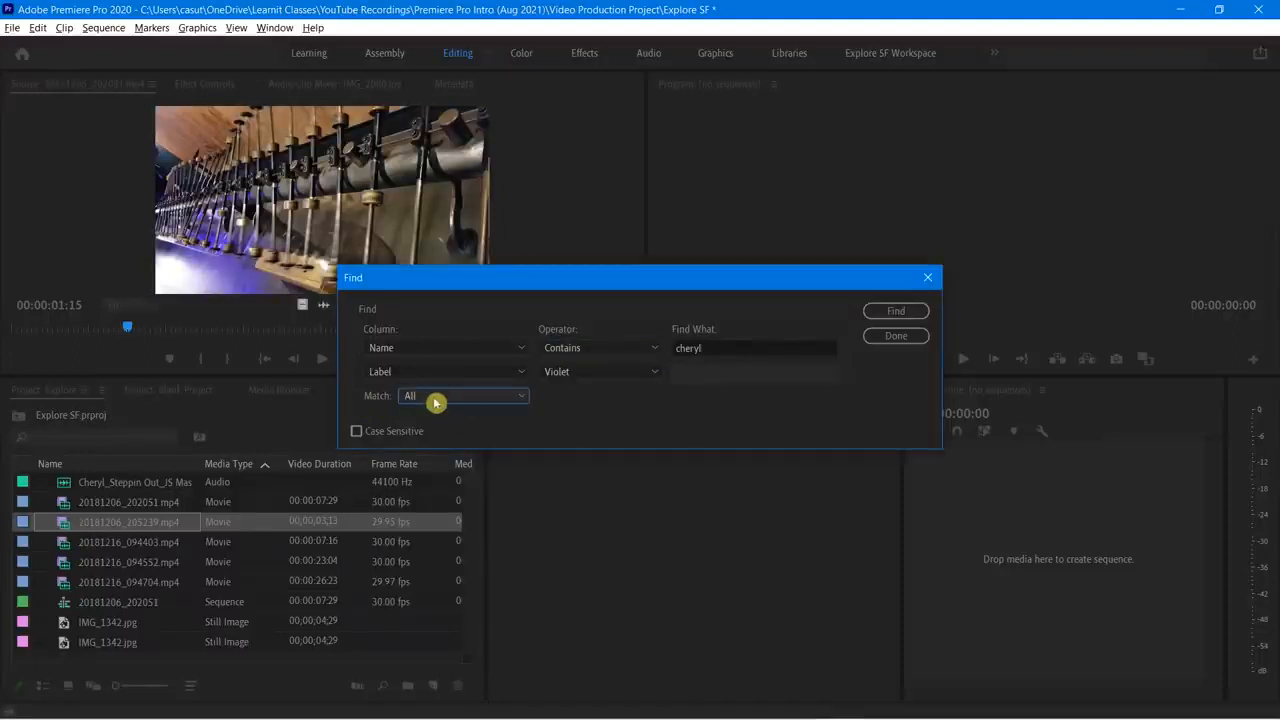
pyautogui.click(434, 398)
pyautogui.click(425, 431)
pyautogui.click(893, 311)
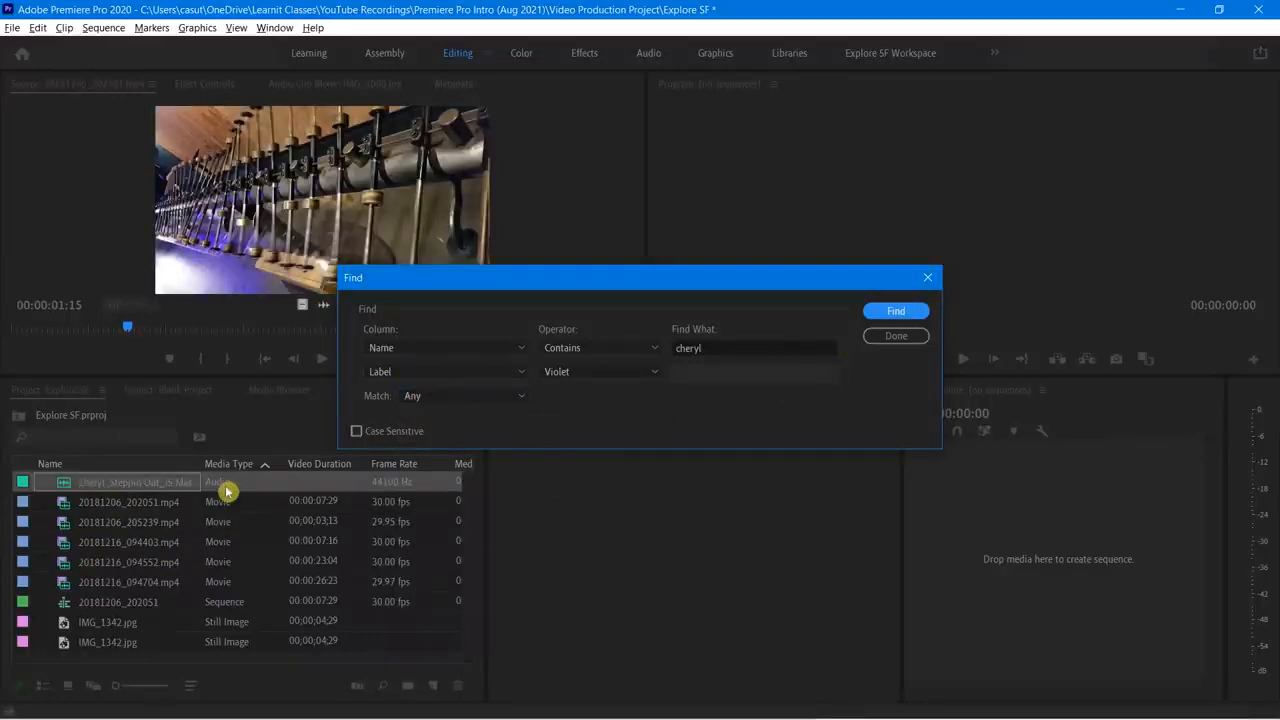
pyautogui.click(887, 336)
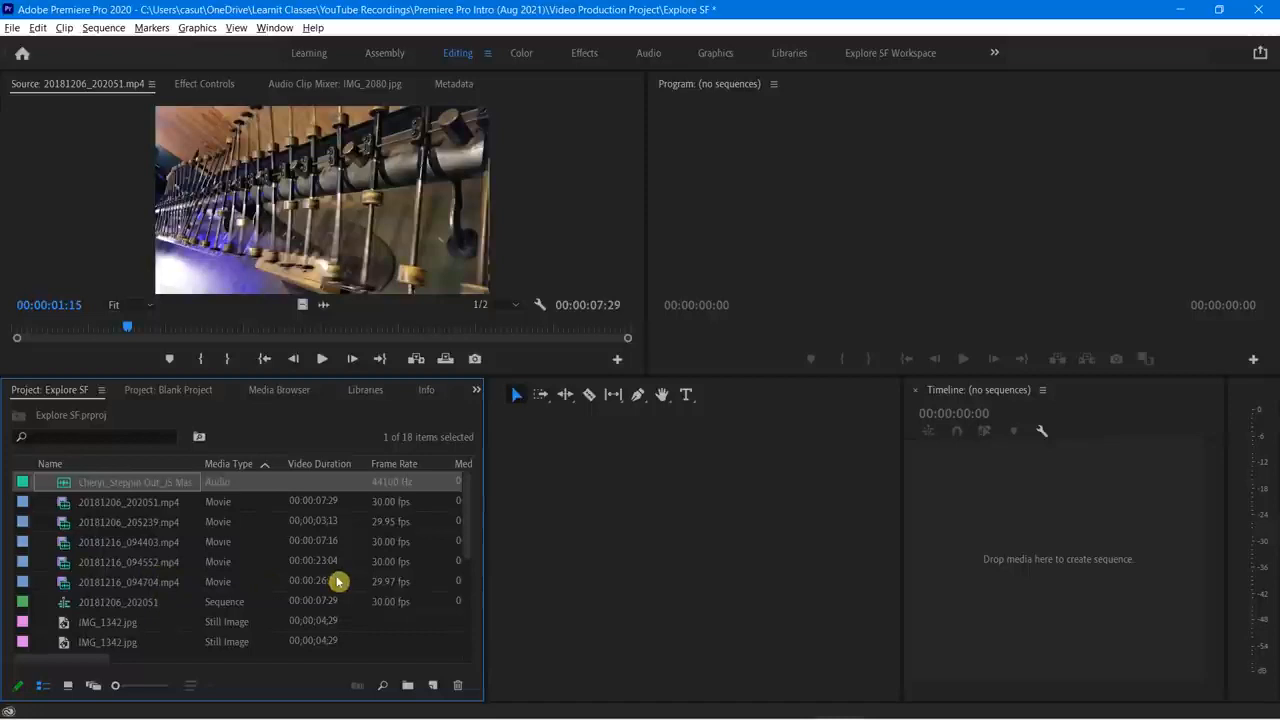
# Step: Maximize the Project panel and create a new top-level bin named Still Images
pyautogui.press('`')
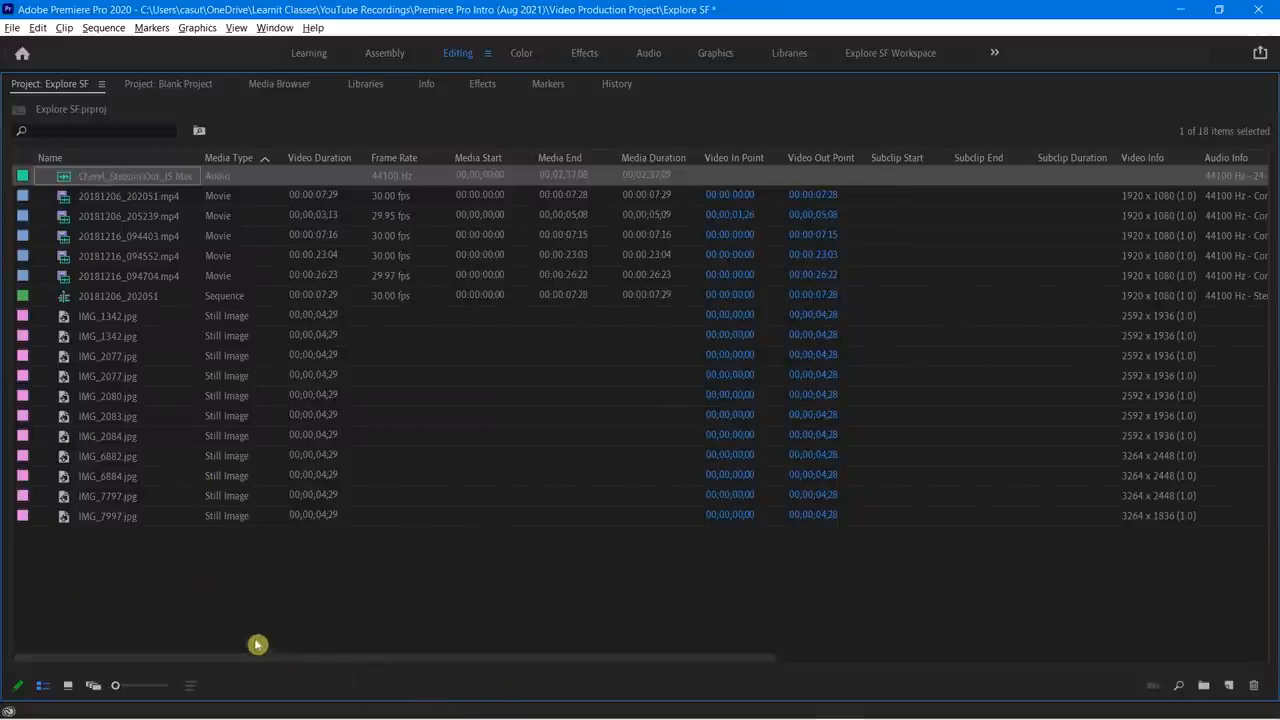
pyautogui.click(163, 608)
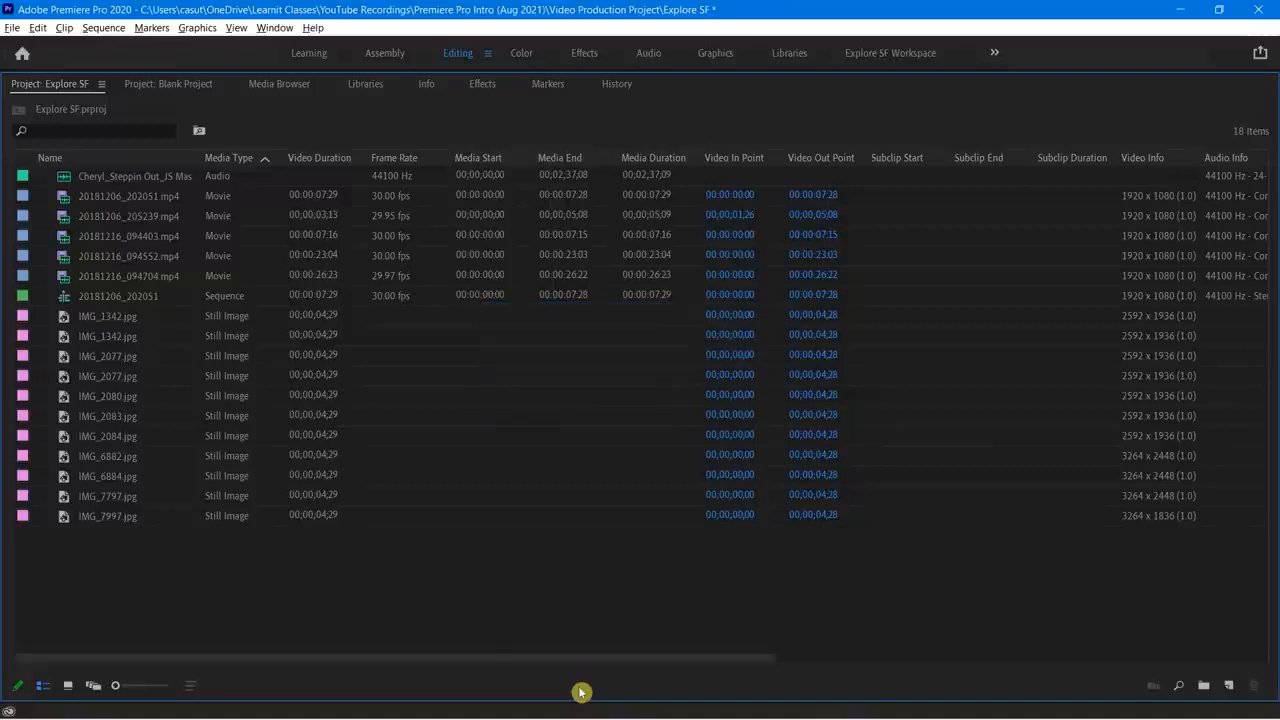
pyautogui.click(1205, 687)
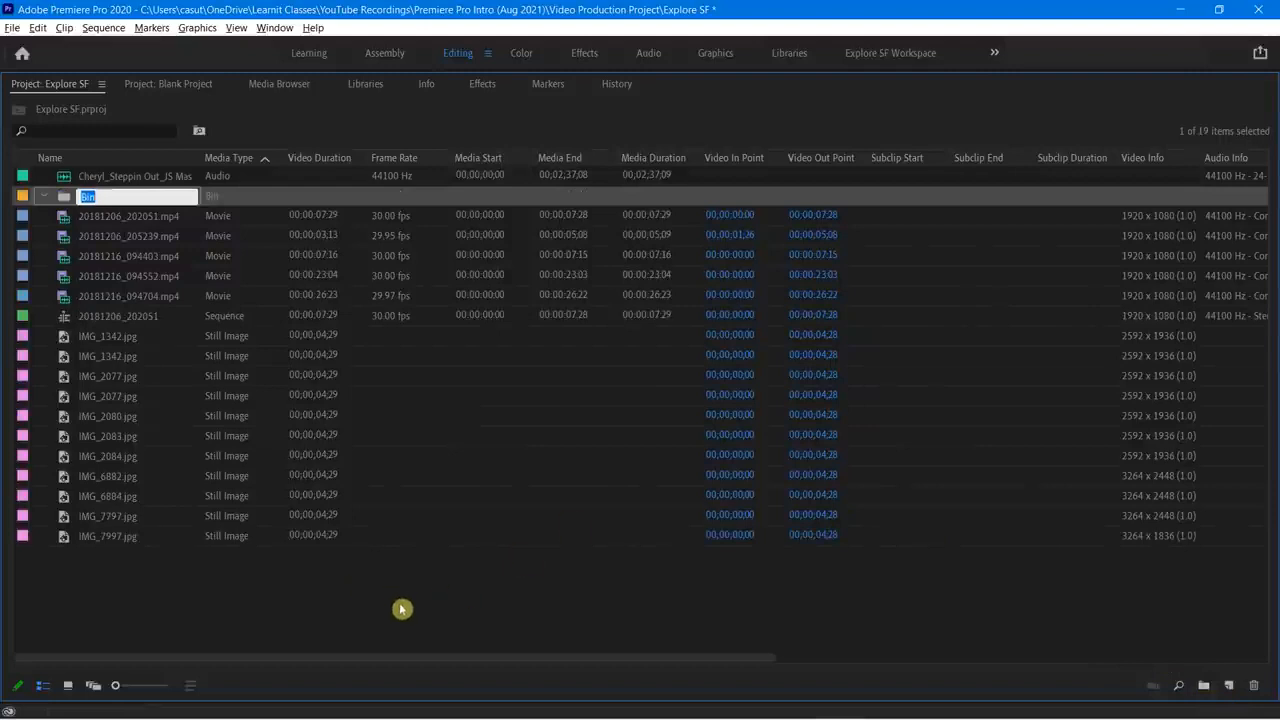
pyautogui.write('Still Images')
pyautogui.press('Return')
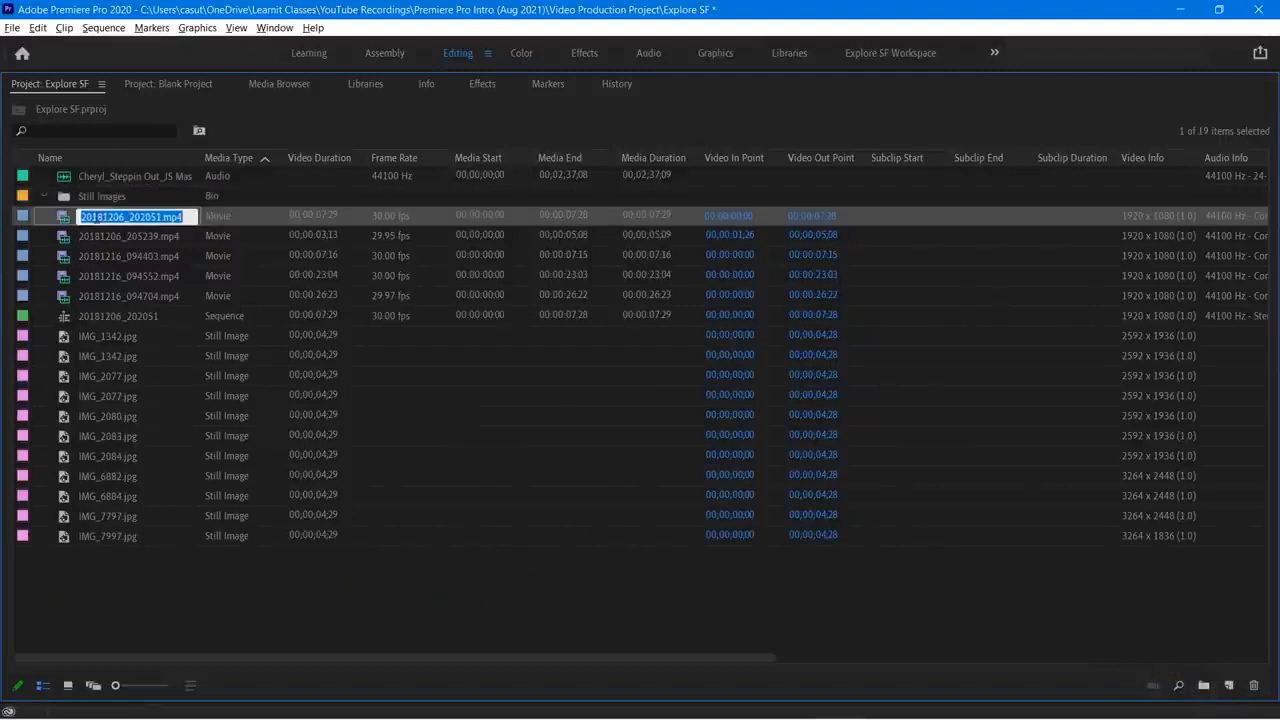
pyautogui.click(93, 198)
# Step: Move all the stills from IMG_1342.jpg through IMG_7997.jpg into the Still Images bin and collapse it
pyautogui.click(106, 340)
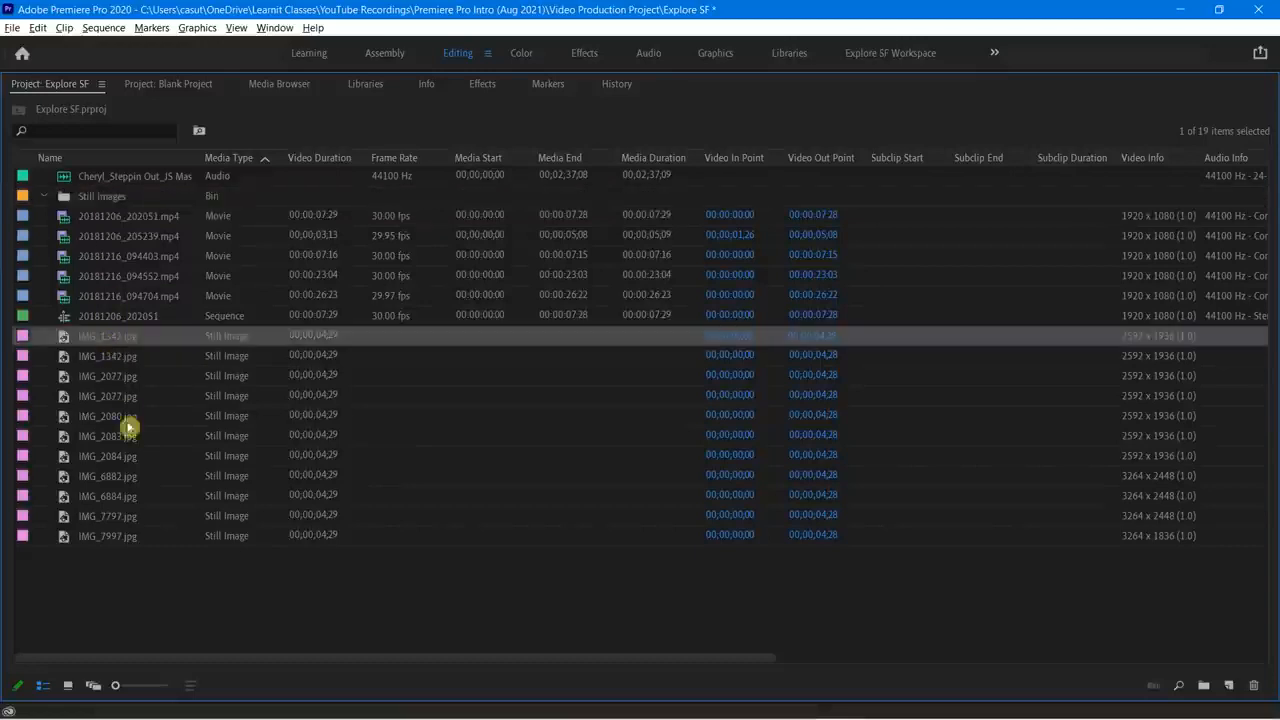
pyautogui.keyDown('shift'); pyautogui.click(127, 537); pyautogui.keyUp('shift')
pyautogui.moveTo(139, 375); pyautogui.dragTo(86, 203)
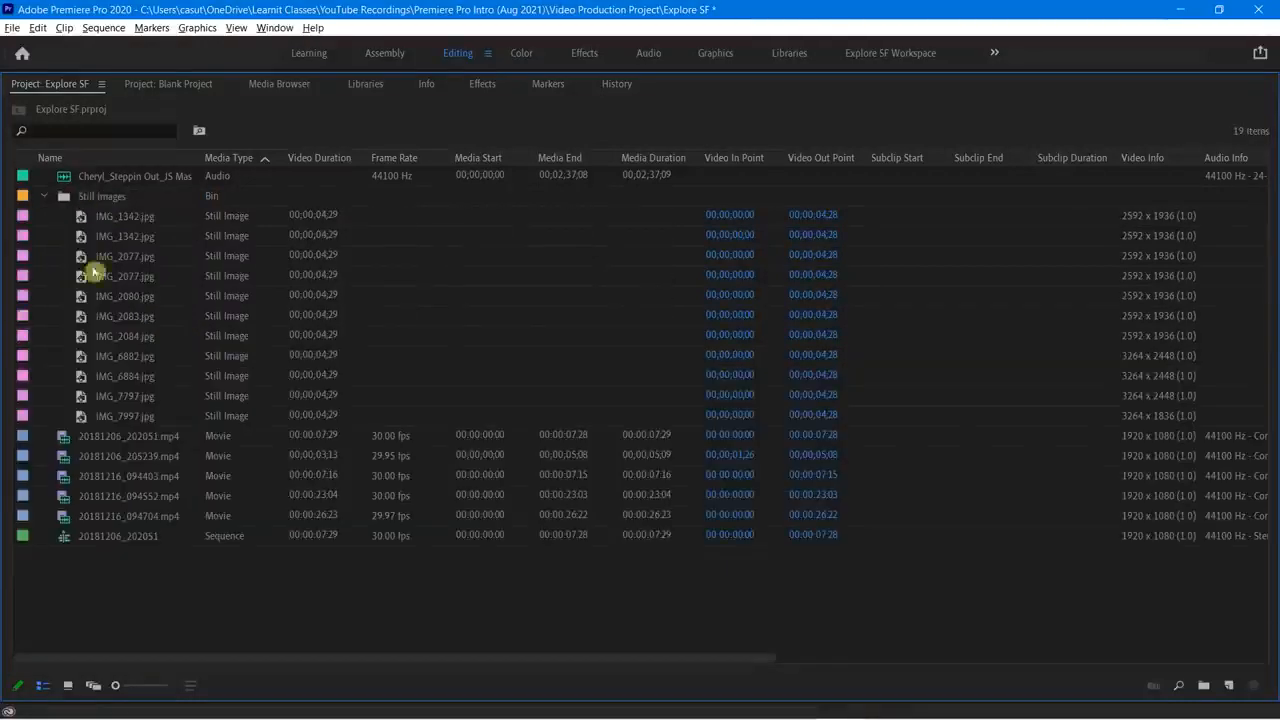
pyautogui.click(43, 196)
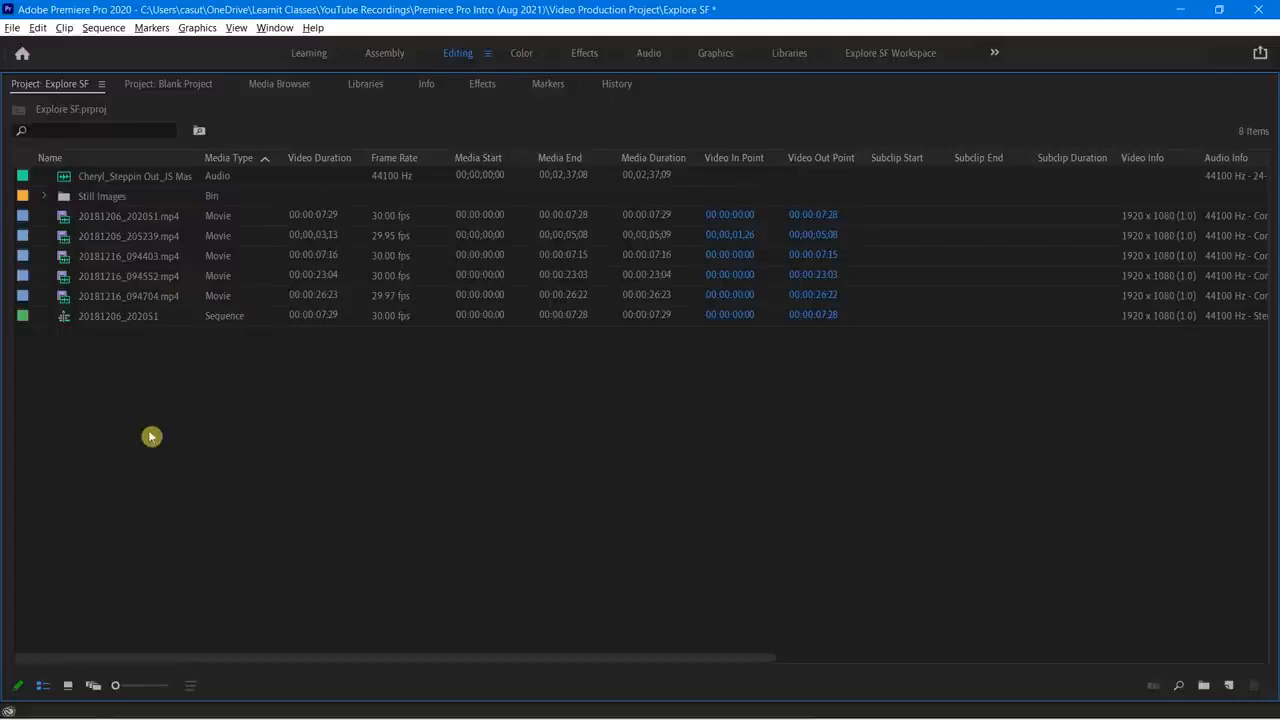
# Step: Create a bin named Movies from the five selected mp4 clips and collapse it
pyautogui.click(130, 218)
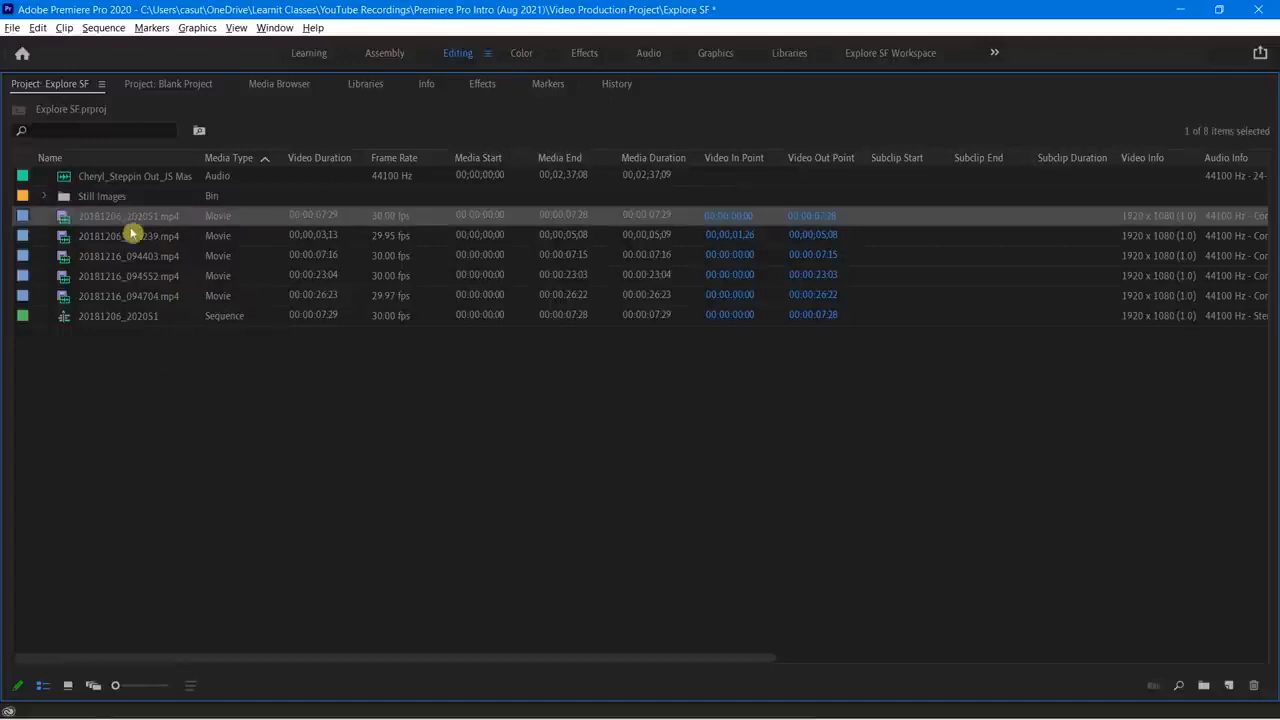
pyautogui.keyDown('shift'); pyautogui.click(125, 296); pyautogui.keyUp('shift')
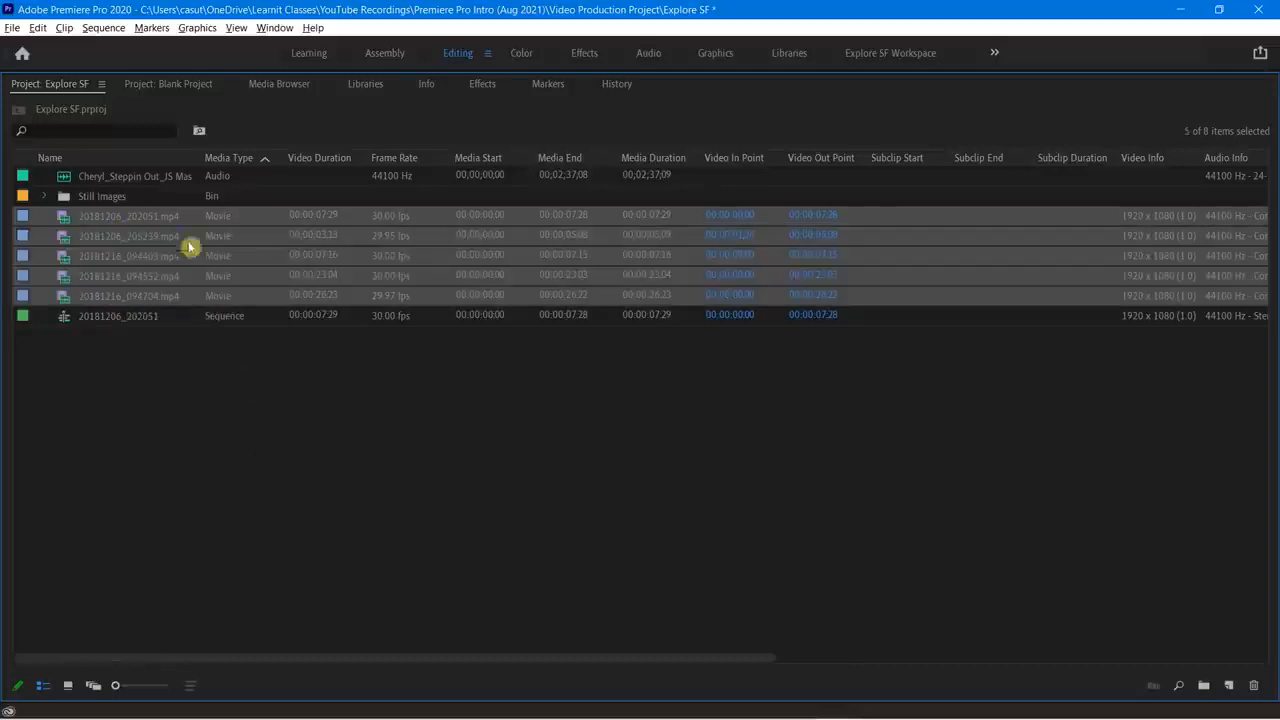
pyautogui.rightClick(103, 222)
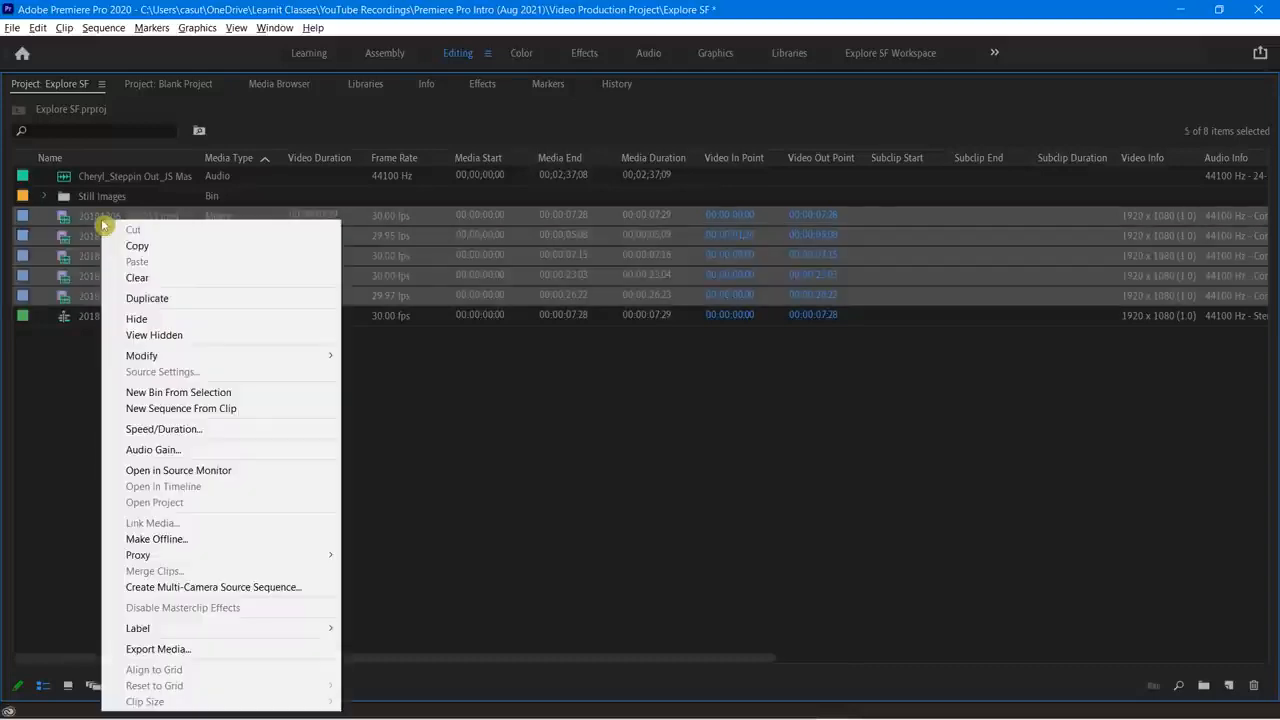
pyautogui.click(192, 397)
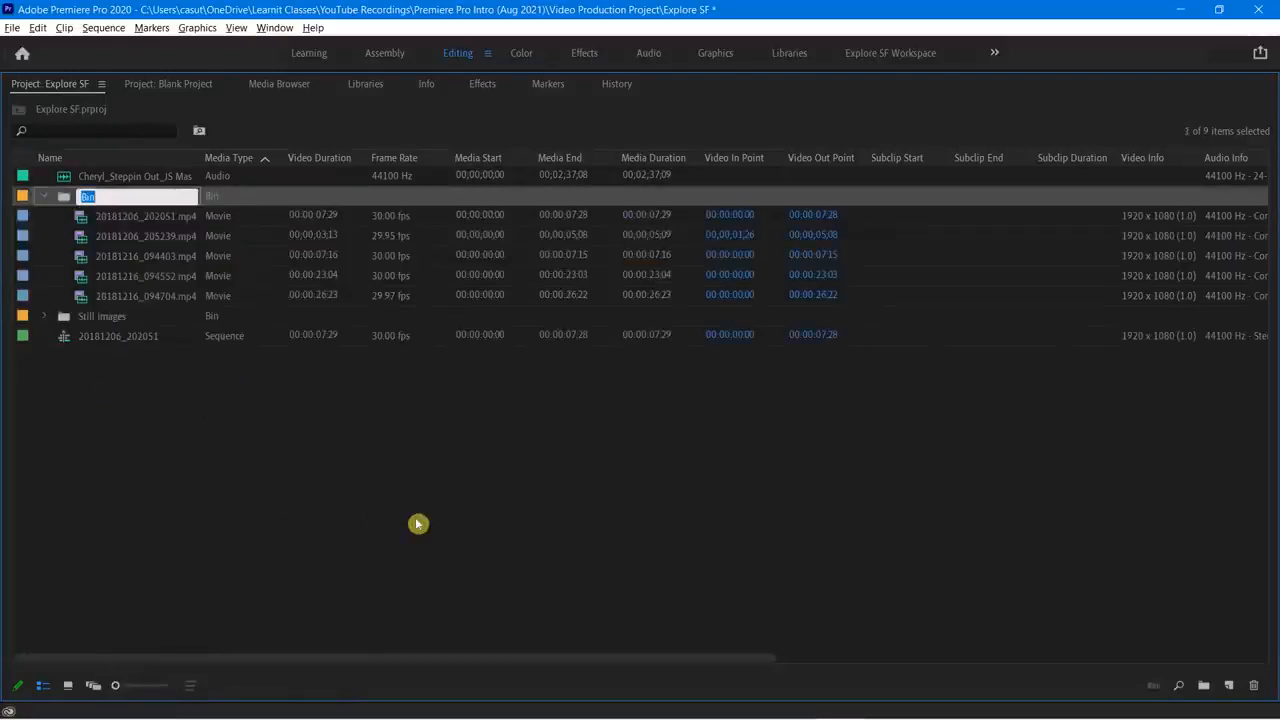
pyautogui.write('Movies')
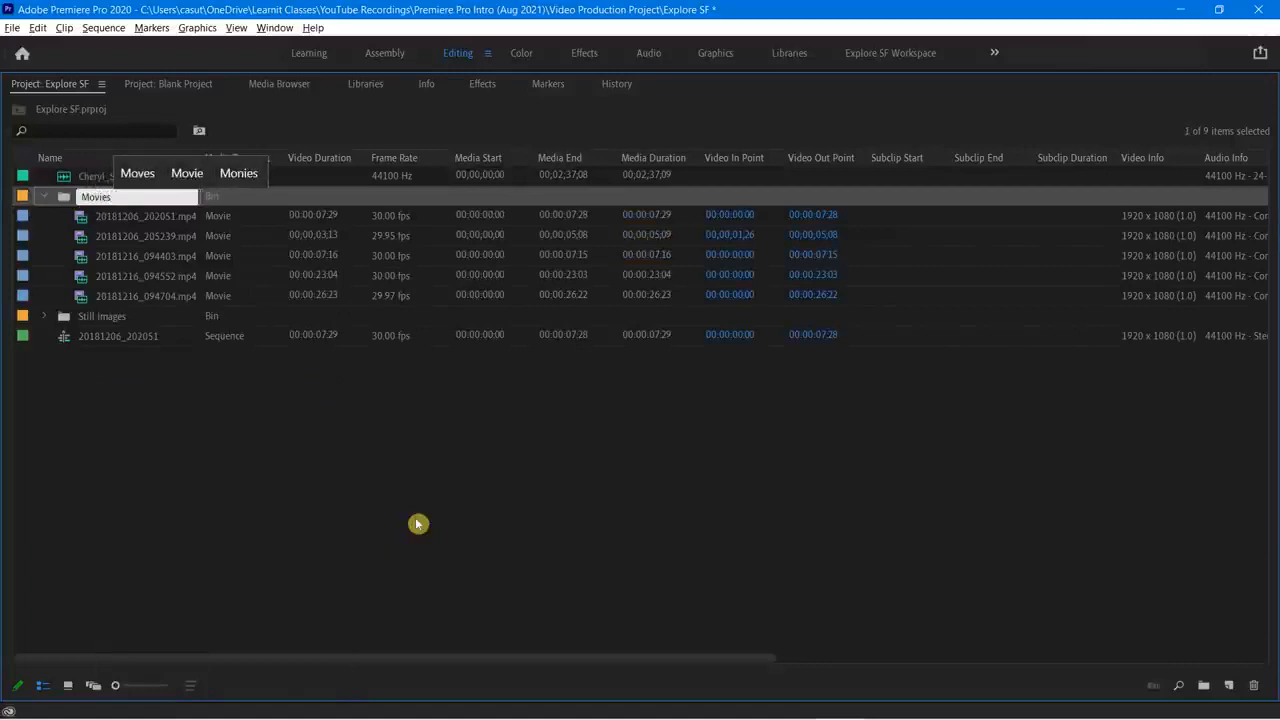
pyautogui.press('Return')
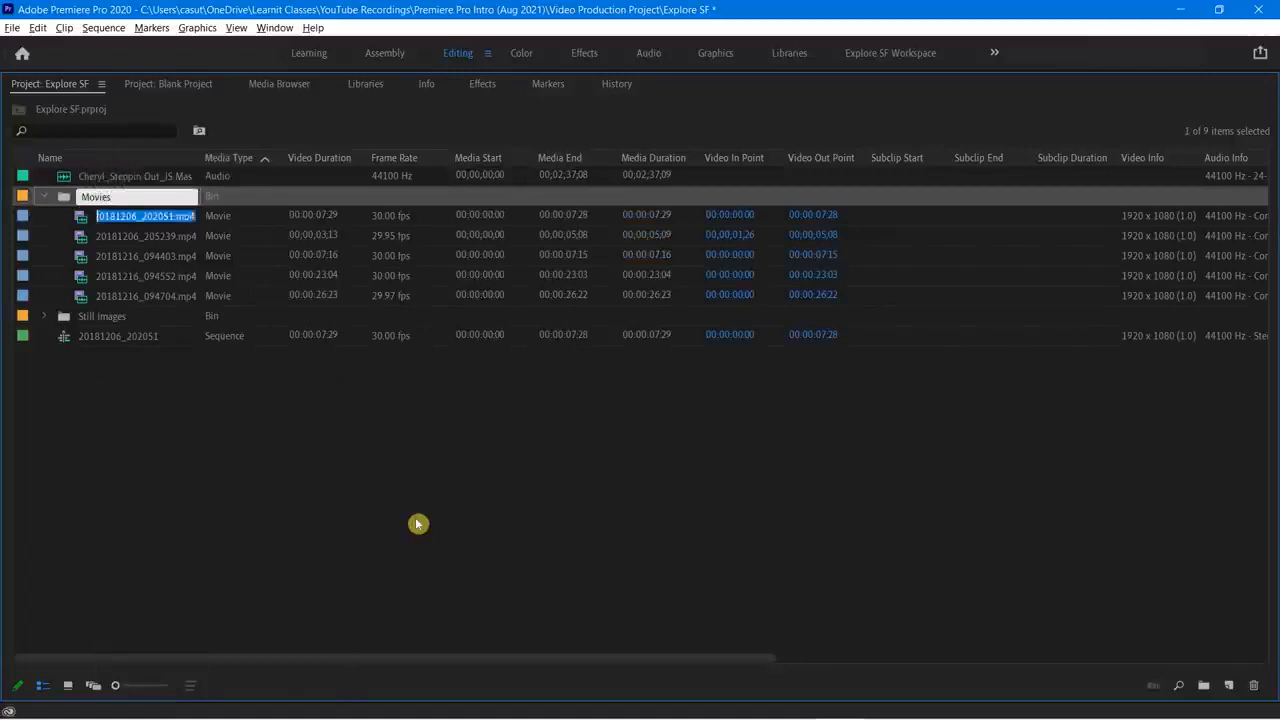
pyautogui.click(105, 545)
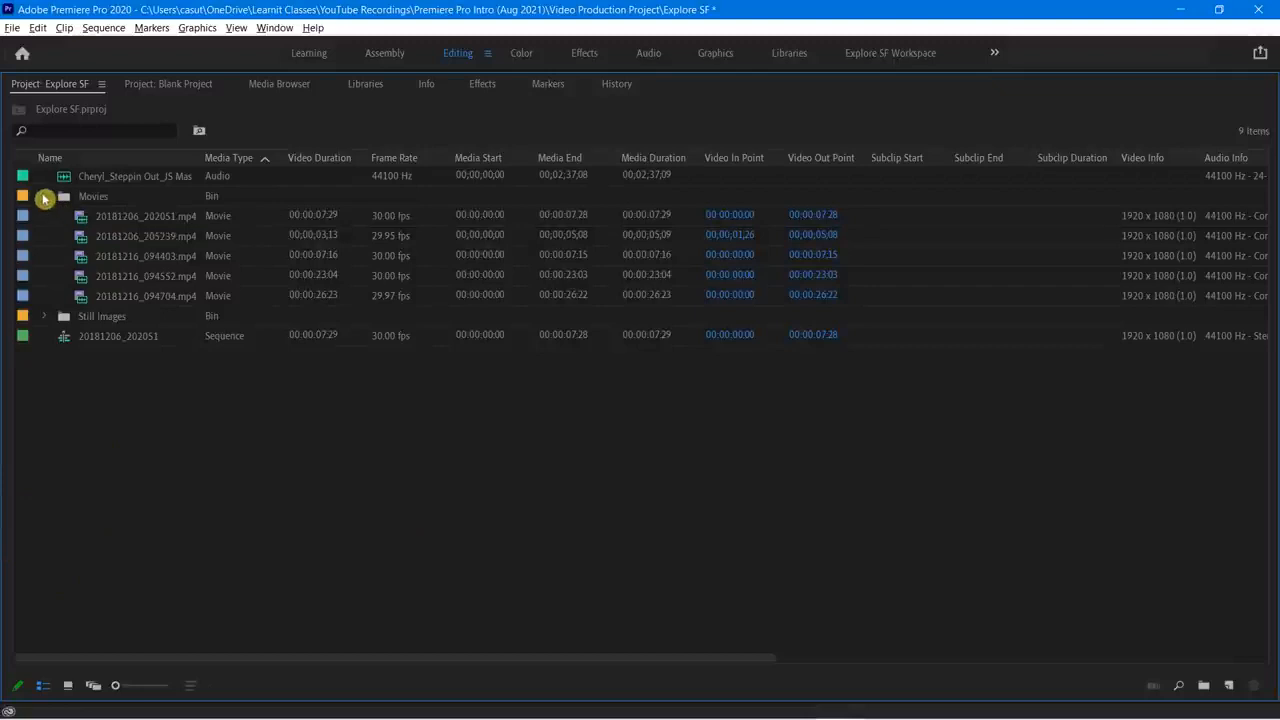
pyautogui.click(43, 196)
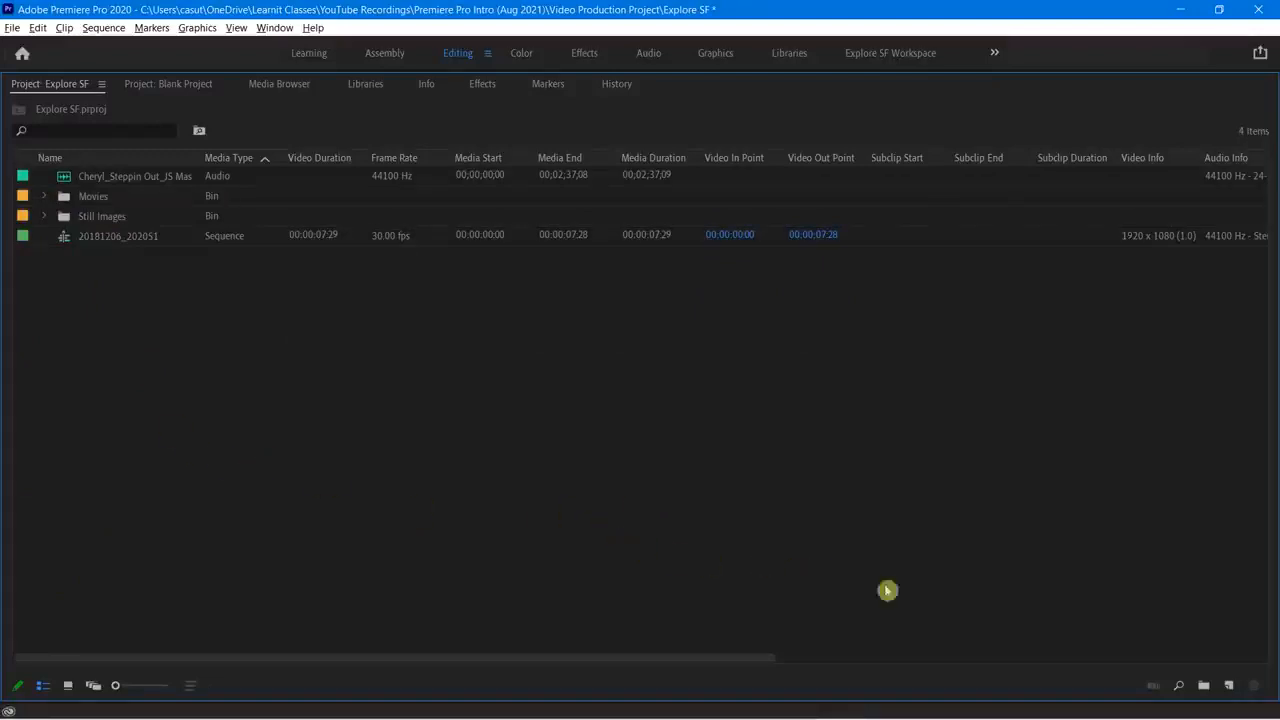
# Step: View the kinds of new items that can be created, and expand the Still Images bin
pyautogui.click(1233, 688)
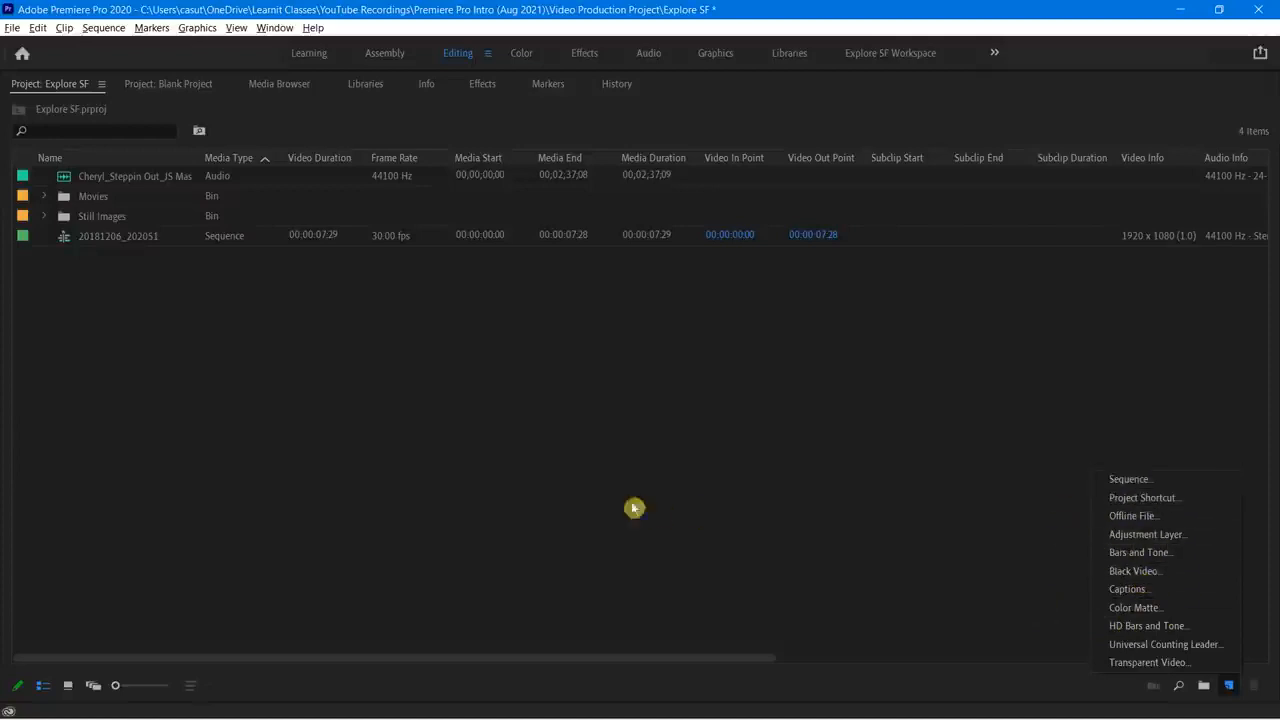
pyautogui.click(291, 464)
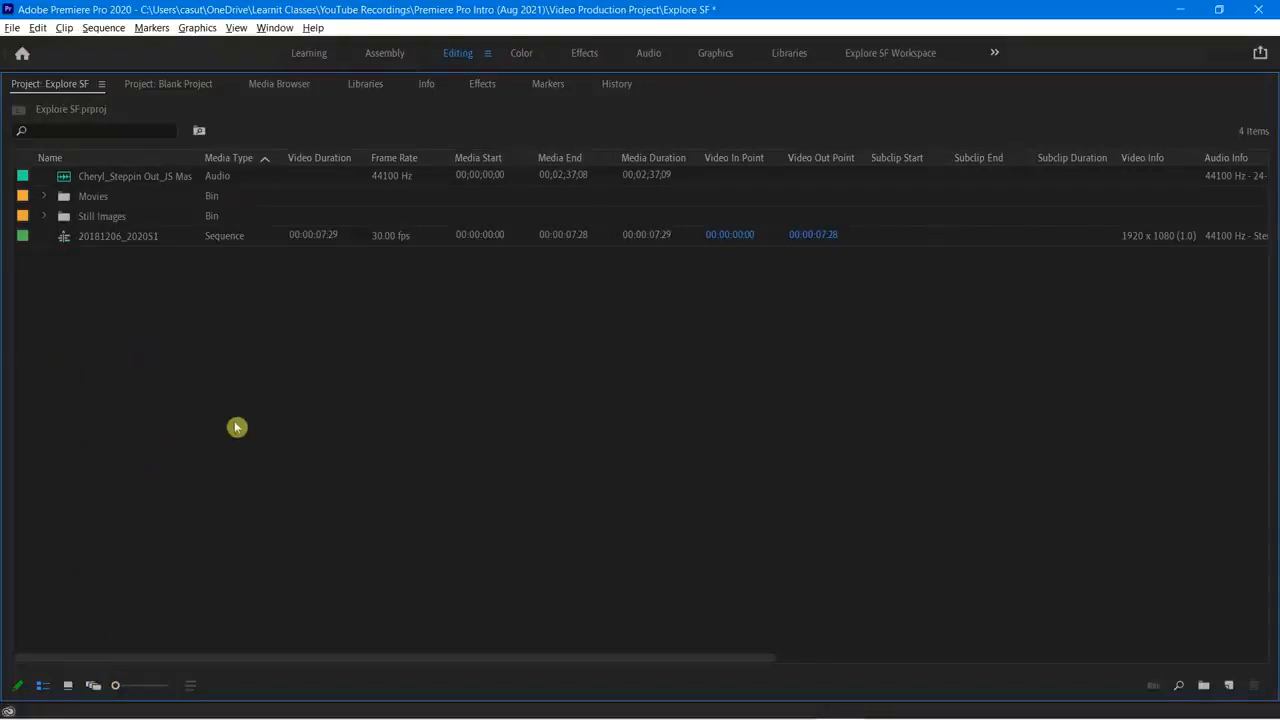
pyautogui.click(45, 217)
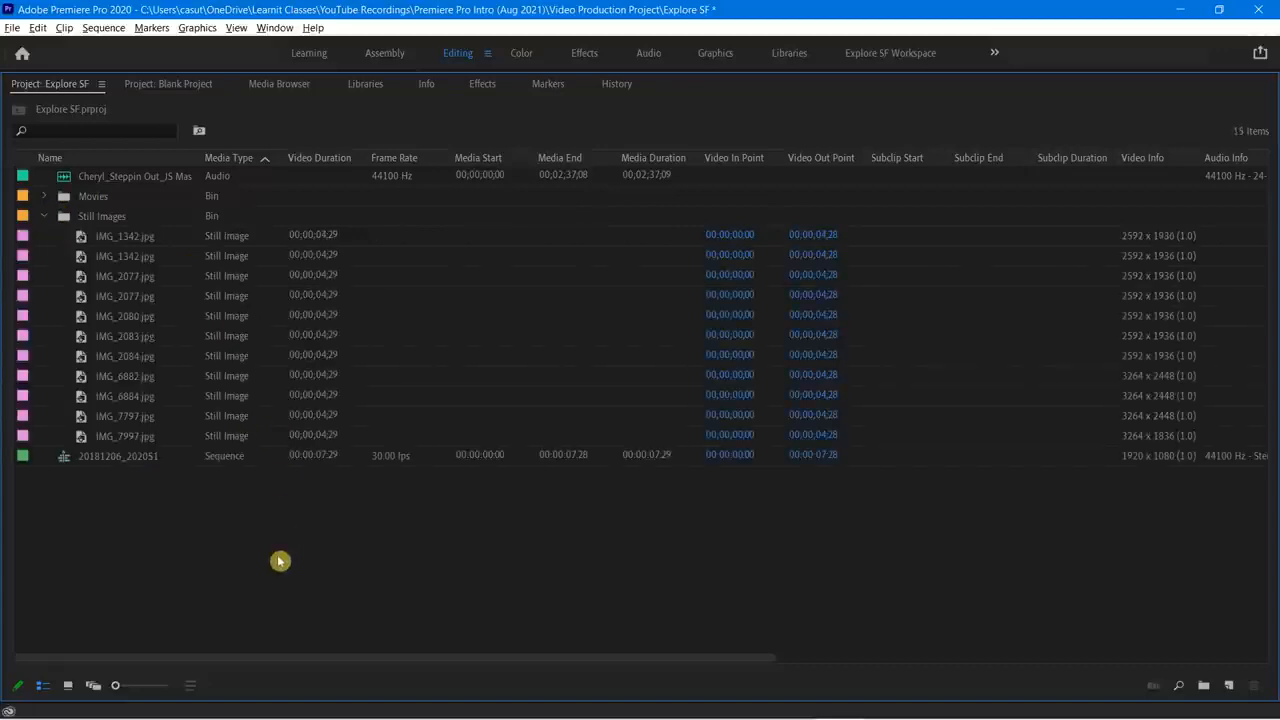
# Step: Switch the Project panel to Freeform view and open the Still Images bin in its own tab
pyautogui.click(93, 686)
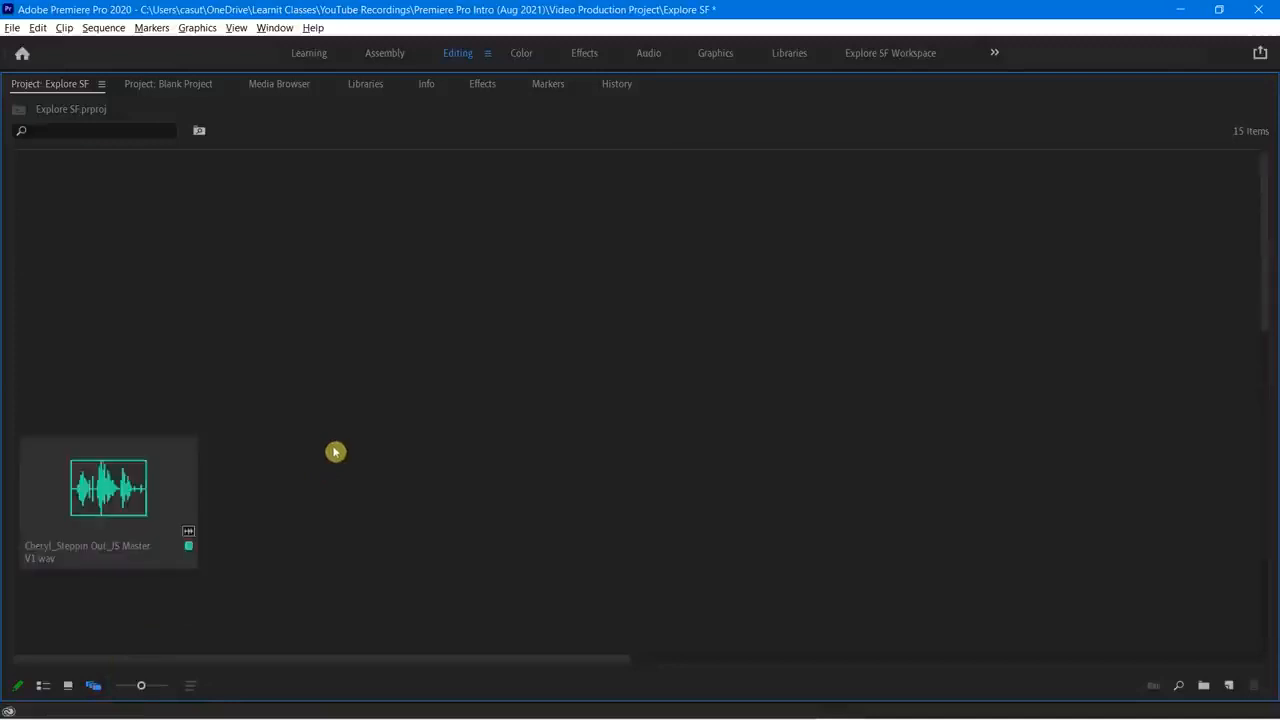
pyautogui.scroll(-5, 335, 452)
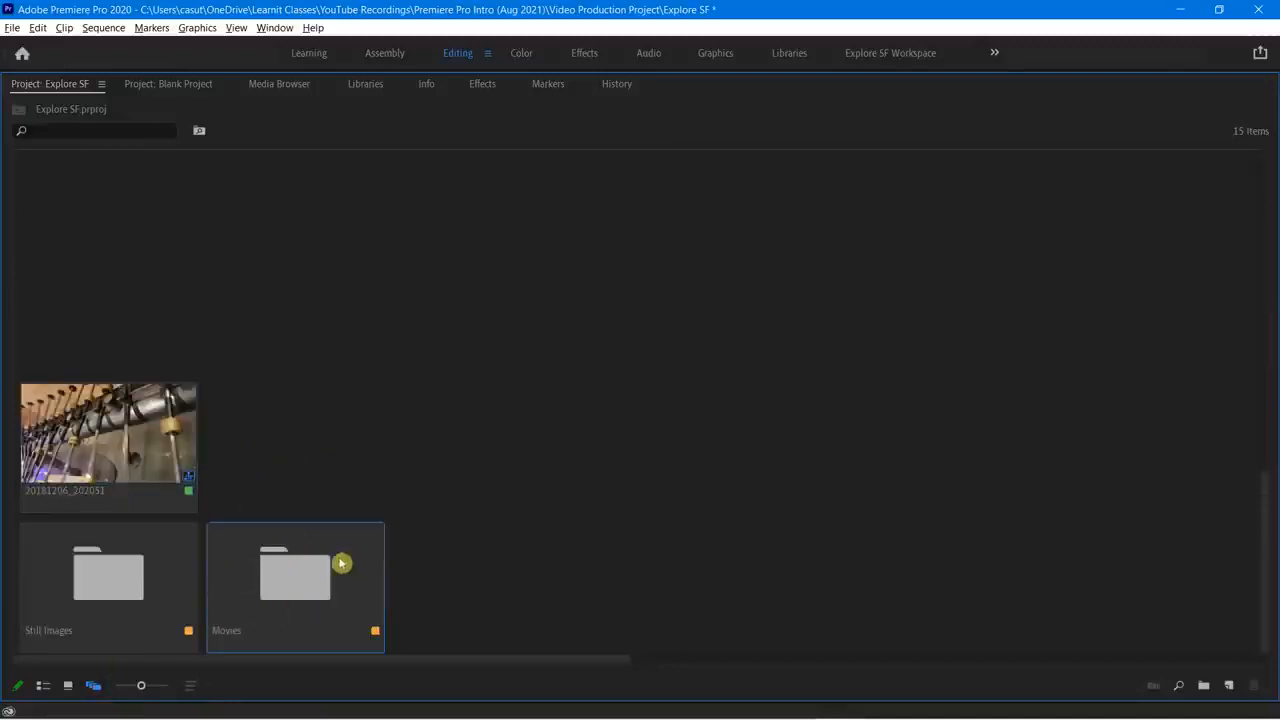
pyautogui.click(103, 590)
pyautogui.doubleClick(103, 590)
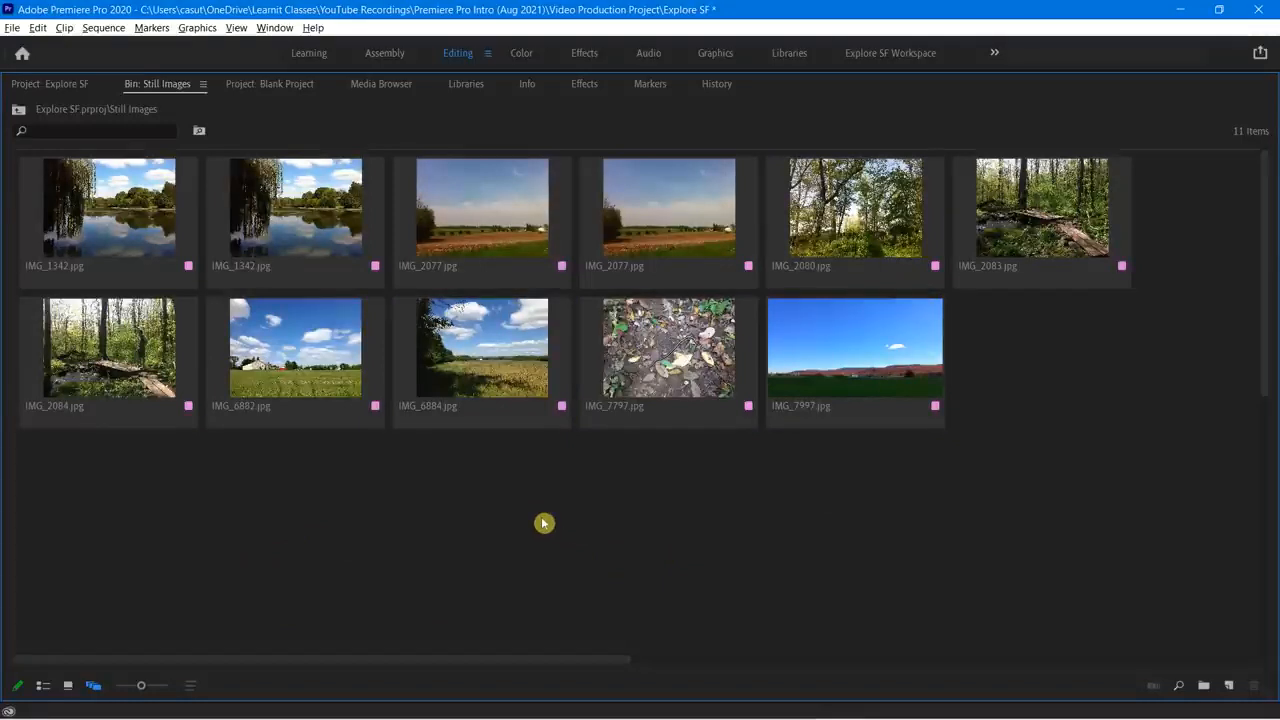
# Step: Group one IMG_1342.jpg, IMG_6882.jpg, one IMG_2077.jpg and IMG_2083.jpg in an overlapping cluster below the other stills
pyautogui.moveTo(287, 230); pyautogui.dragTo(583, 545)
pyautogui.moveTo(307, 366); pyautogui.dragTo(715, 481)
pyautogui.moveTo(500, 238); pyautogui.dragTo(509, 523)
pyautogui.moveTo(617, 511); pyautogui.dragTo(644, 598)
pyautogui.moveTo(1055, 230); pyautogui.dragTo(817, 532)
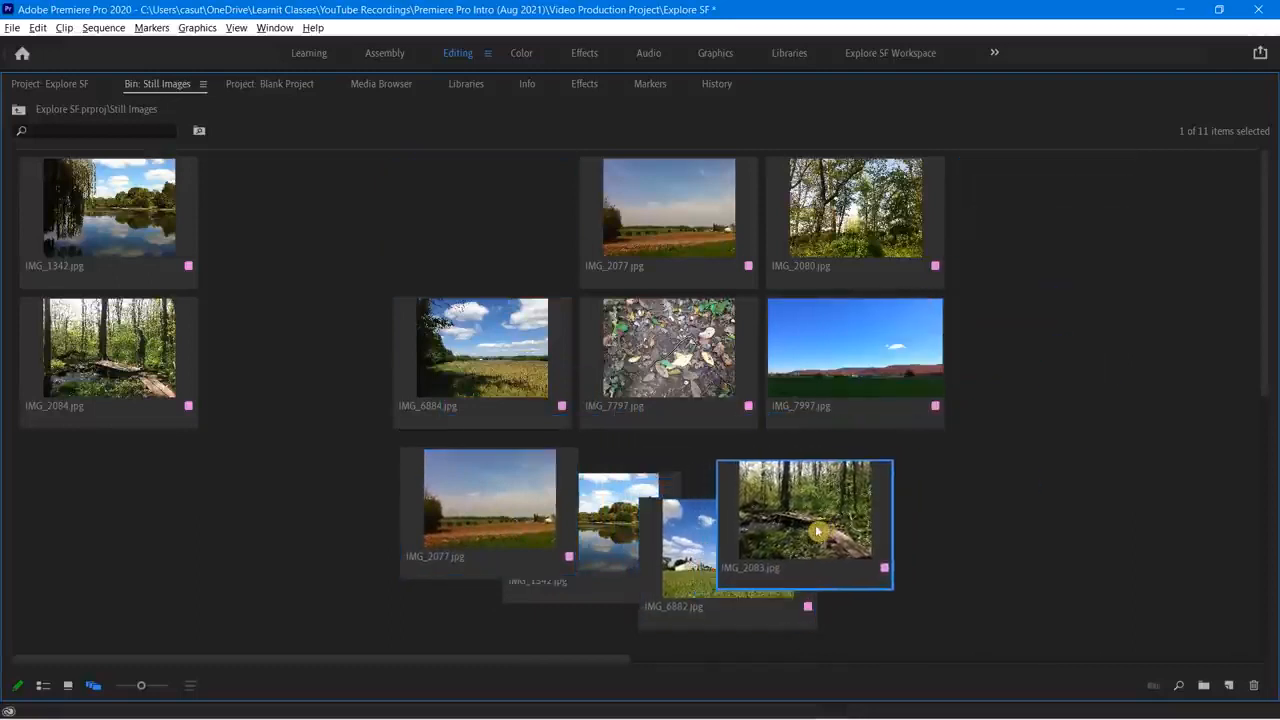
# Step: Select the four overlapping stills in the cluster and view the commands available for them
pyautogui.moveTo(1007, 573); pyautogui.dragTo(775, 573)
pyautogui.moveTo(410, 485); pyautogui.dragTo(366, 494)
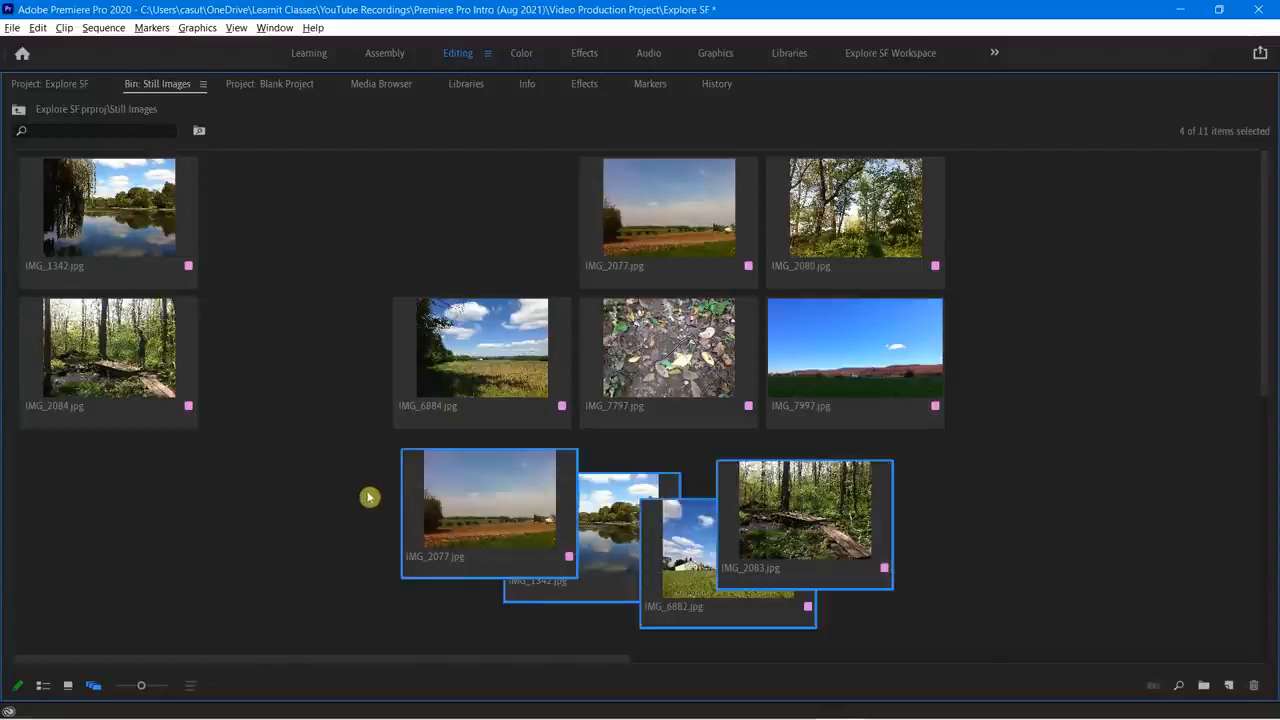
pyautogui.rightClick(464, 502)
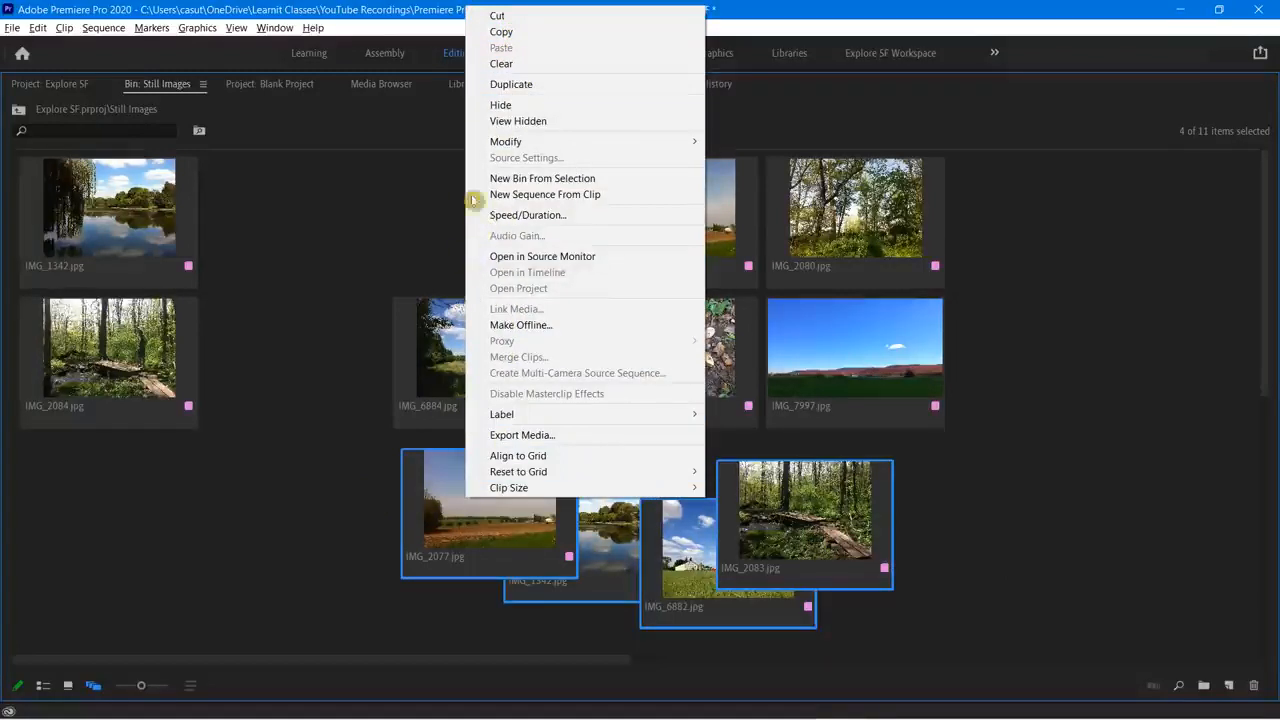
pyautogui.click(307, 488)
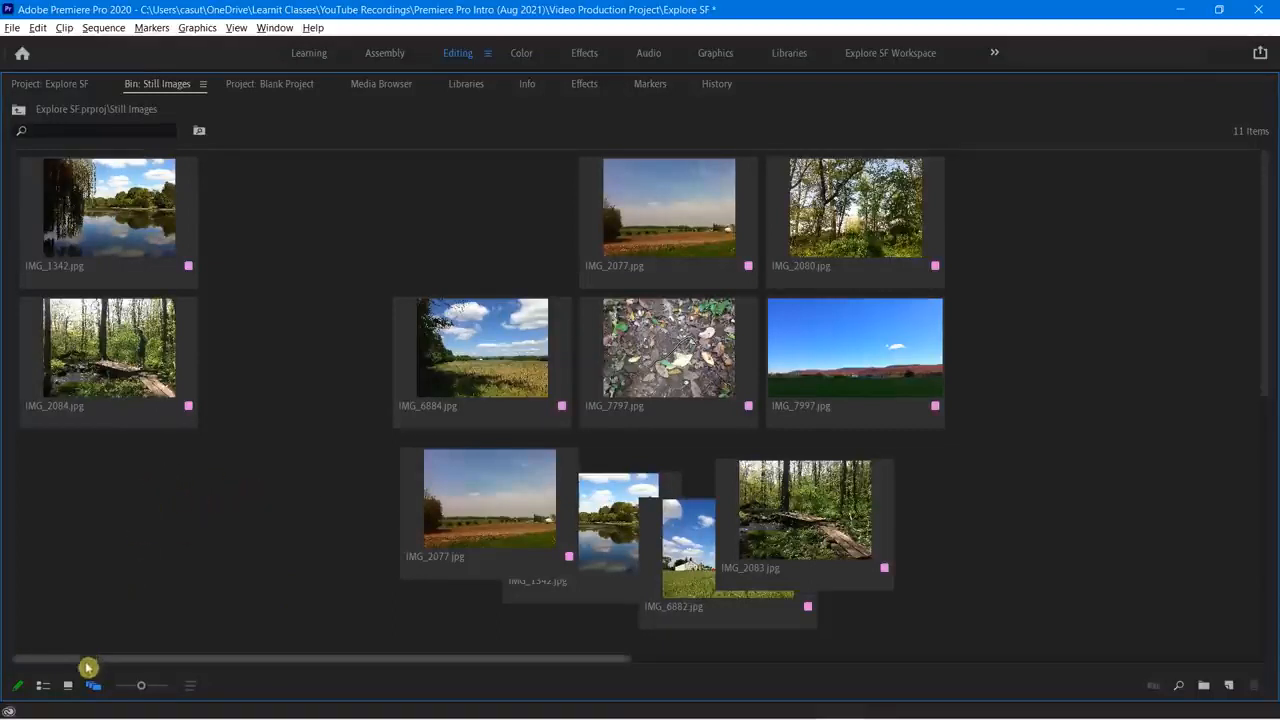
# Step: Switch both the Still Images bin and the main Explore SF project to List view, and collapse the Still Images bin
pyautogui.click(43, 686)
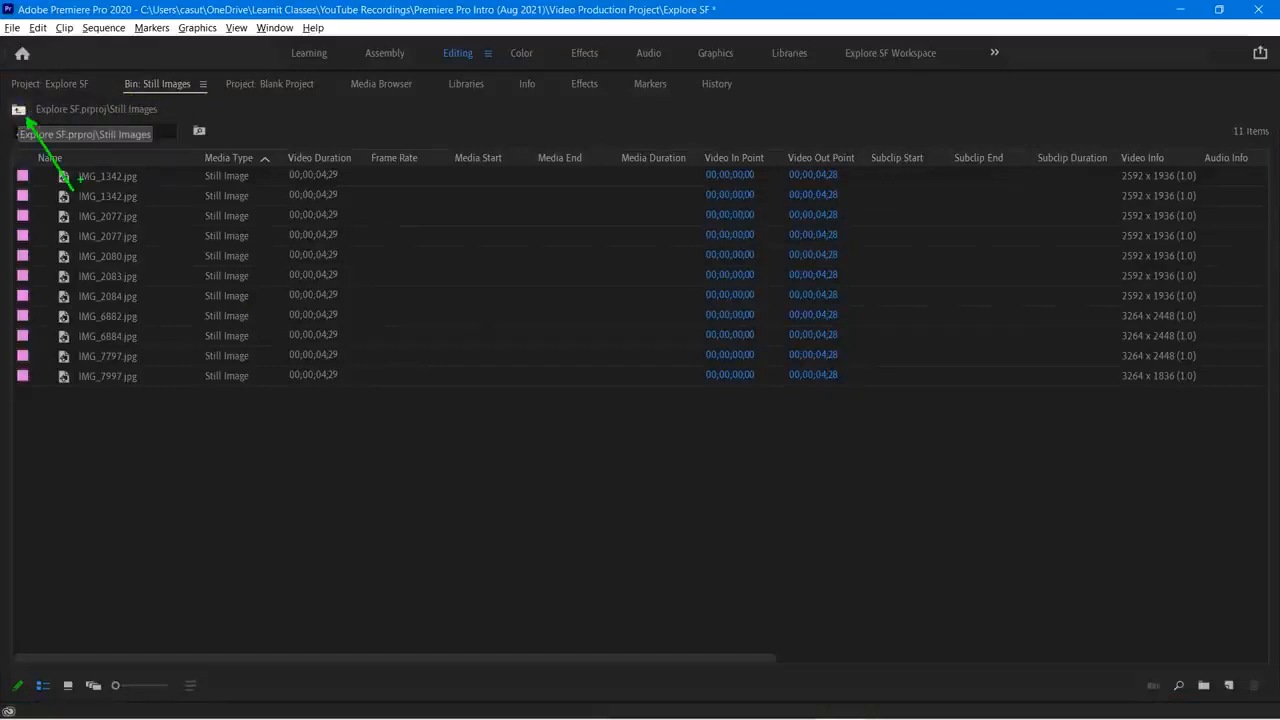
pyautogui.click(18, 109)
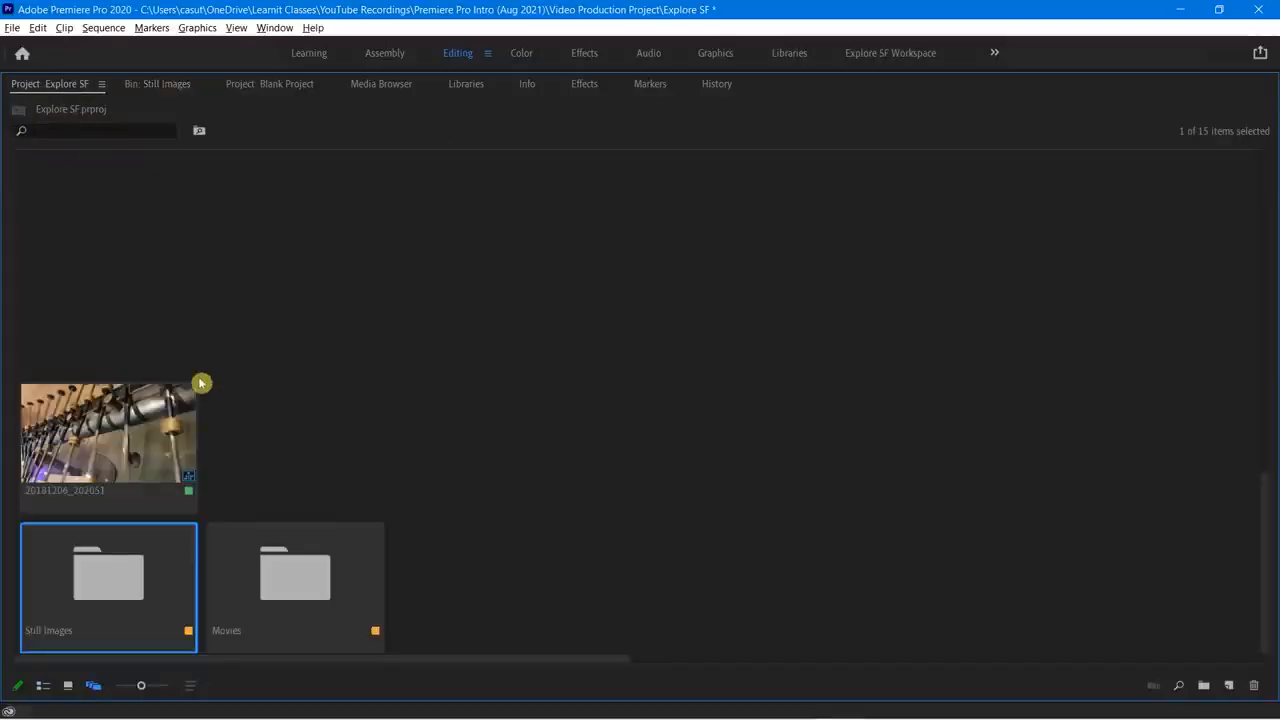
pyautogui.click(43, 685)
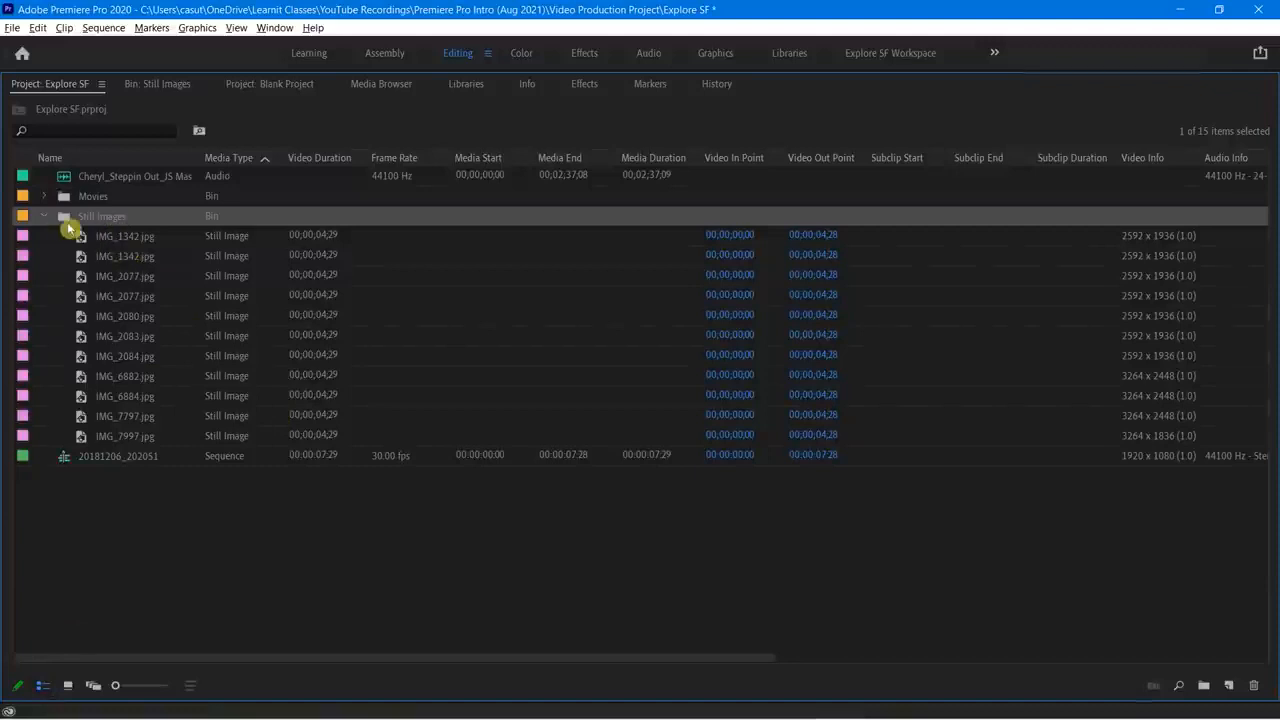
pyautogui.click(43, 216)
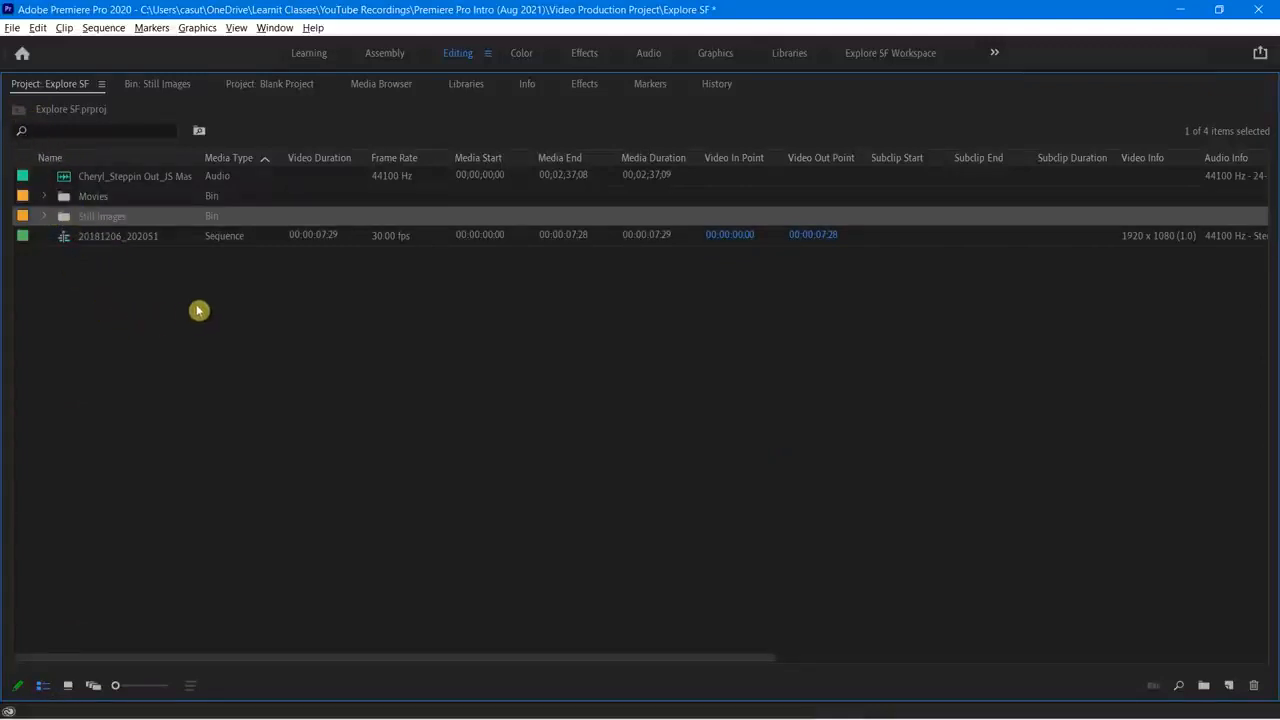
# Step: Show the Project panel's preview area and play 20181206_202051.mp4 from the Movies bin in it
pyautogui.click(43, 196)
pyautogui.click(118, 218)
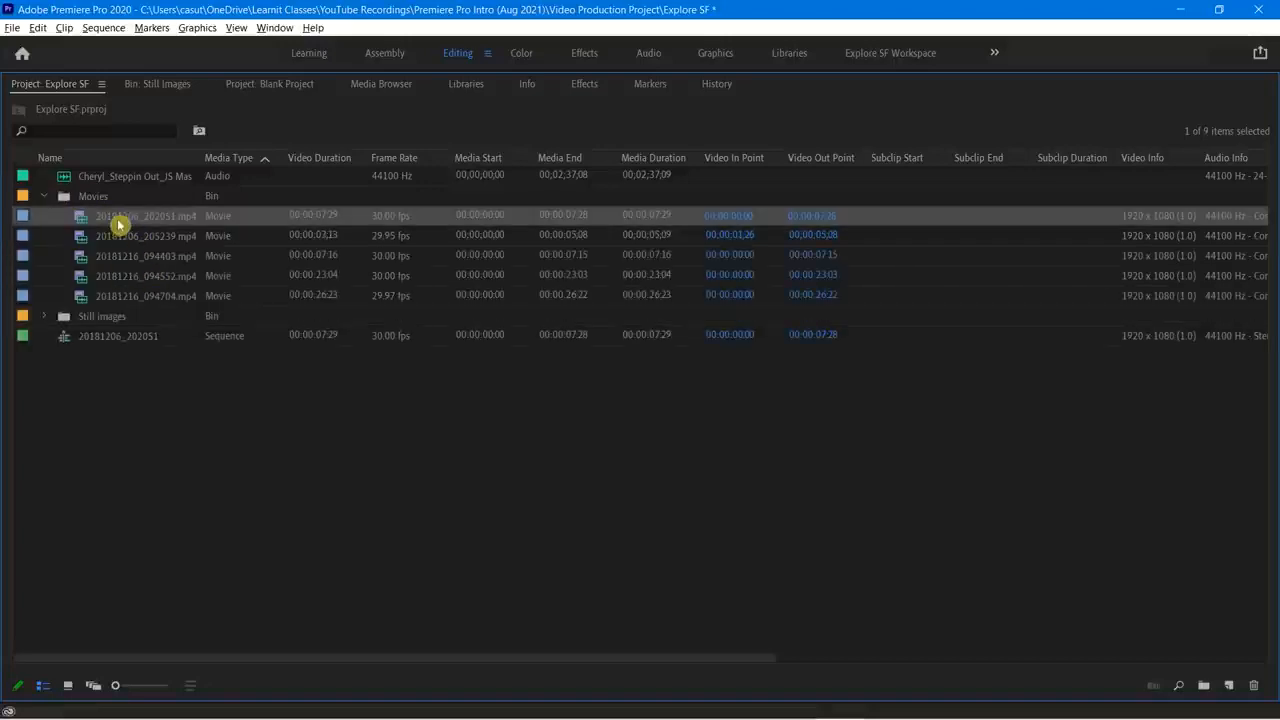
pyautogui.click(102, 85)
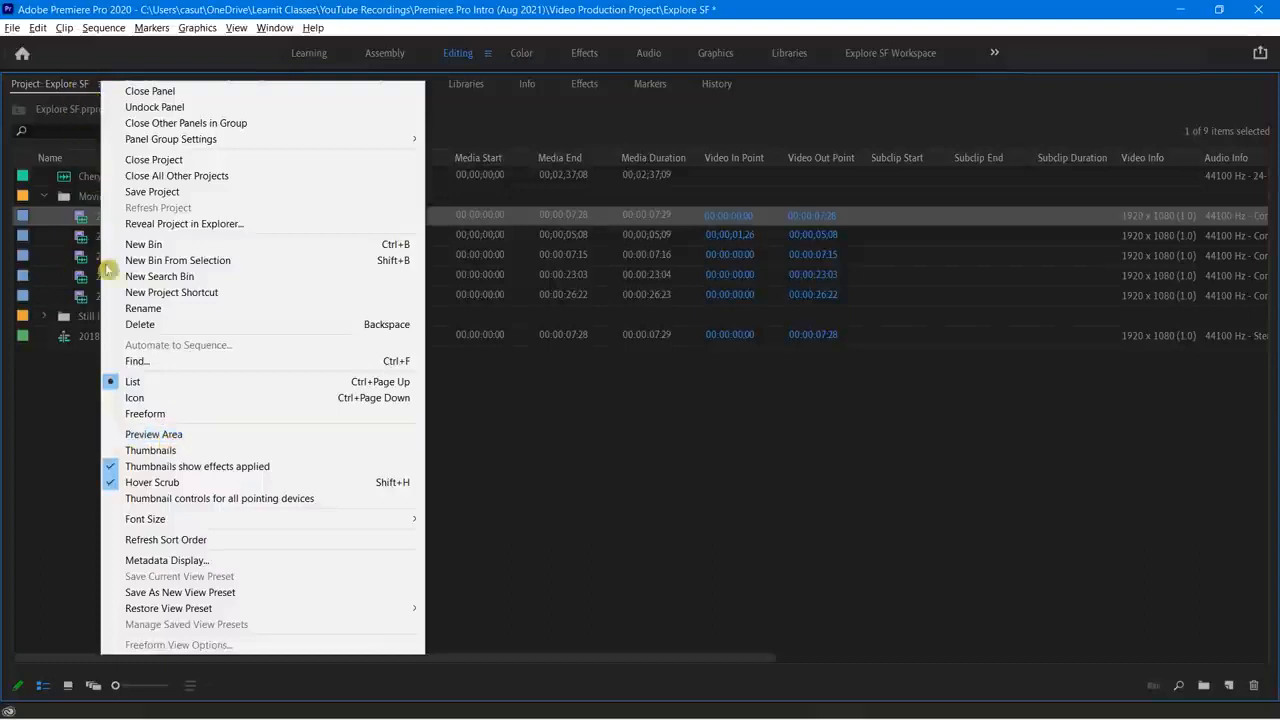
pyautogui.click(128, 434)
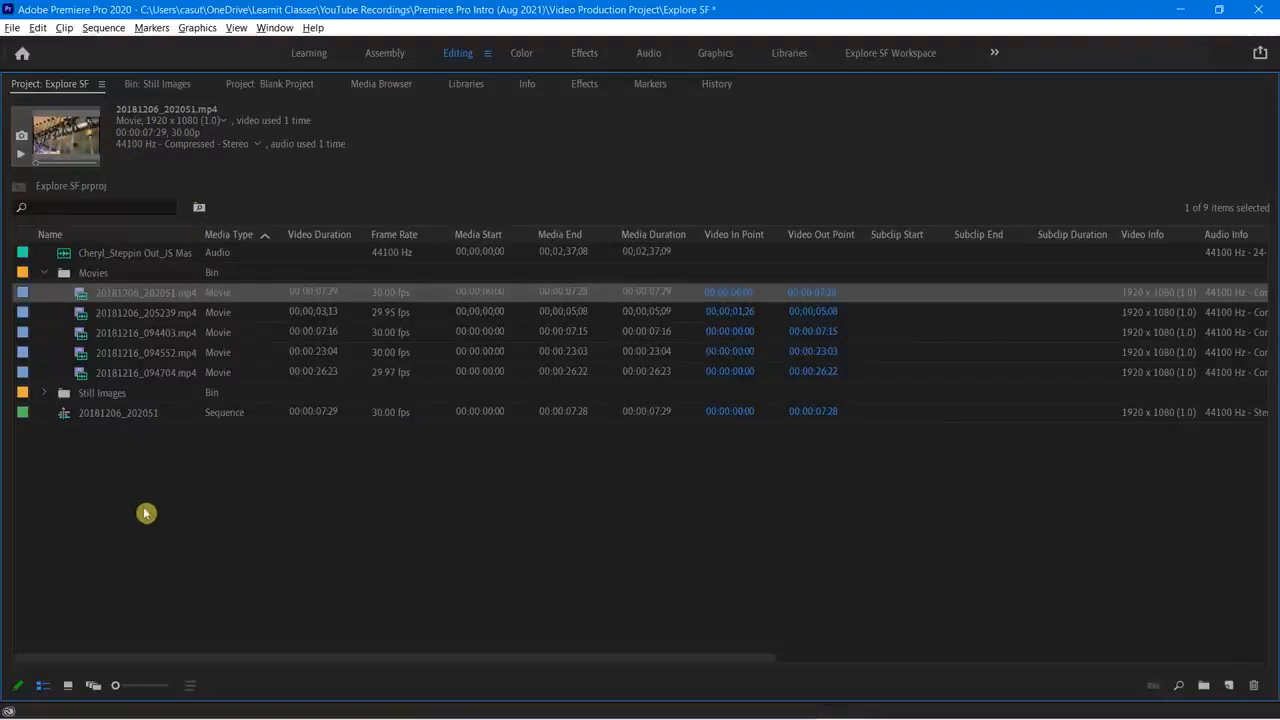
pyautogui.click(20, 158)
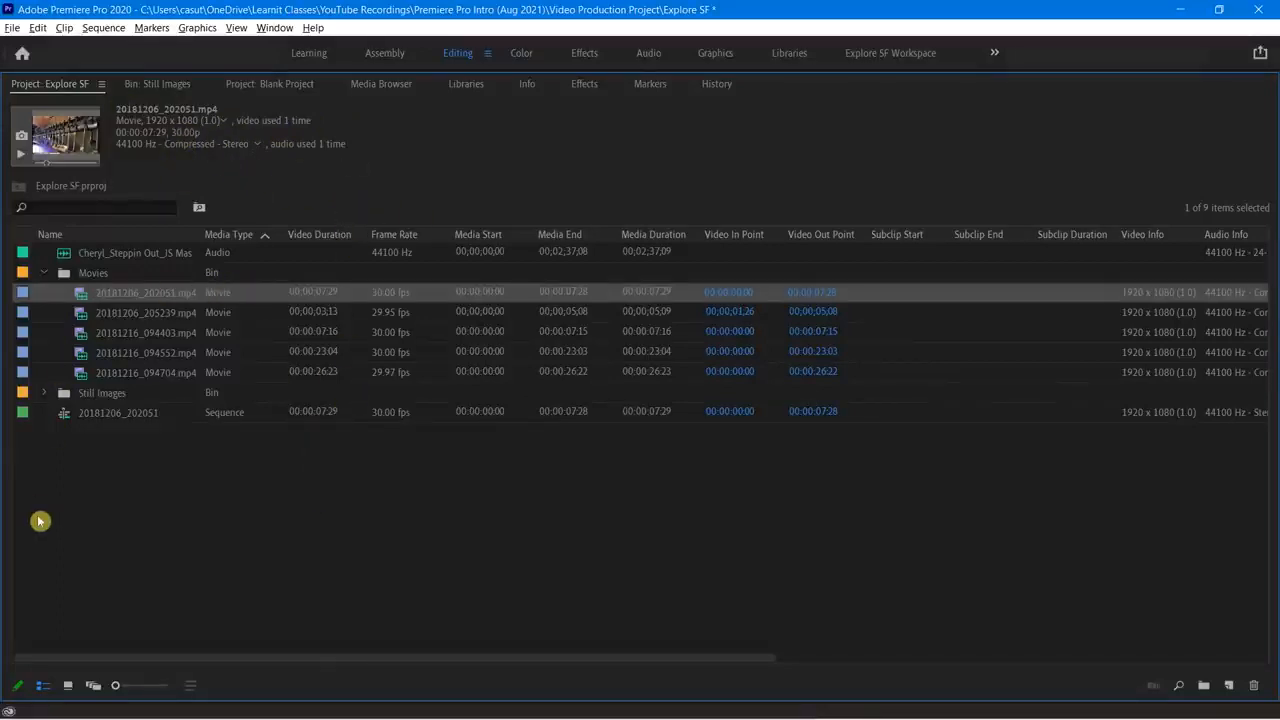
# Step: Switch the Project panel to Icon view, and show the preview area in the Still Images bin with IMG_2077.jpg selected
pyautogui.click(71, 686)
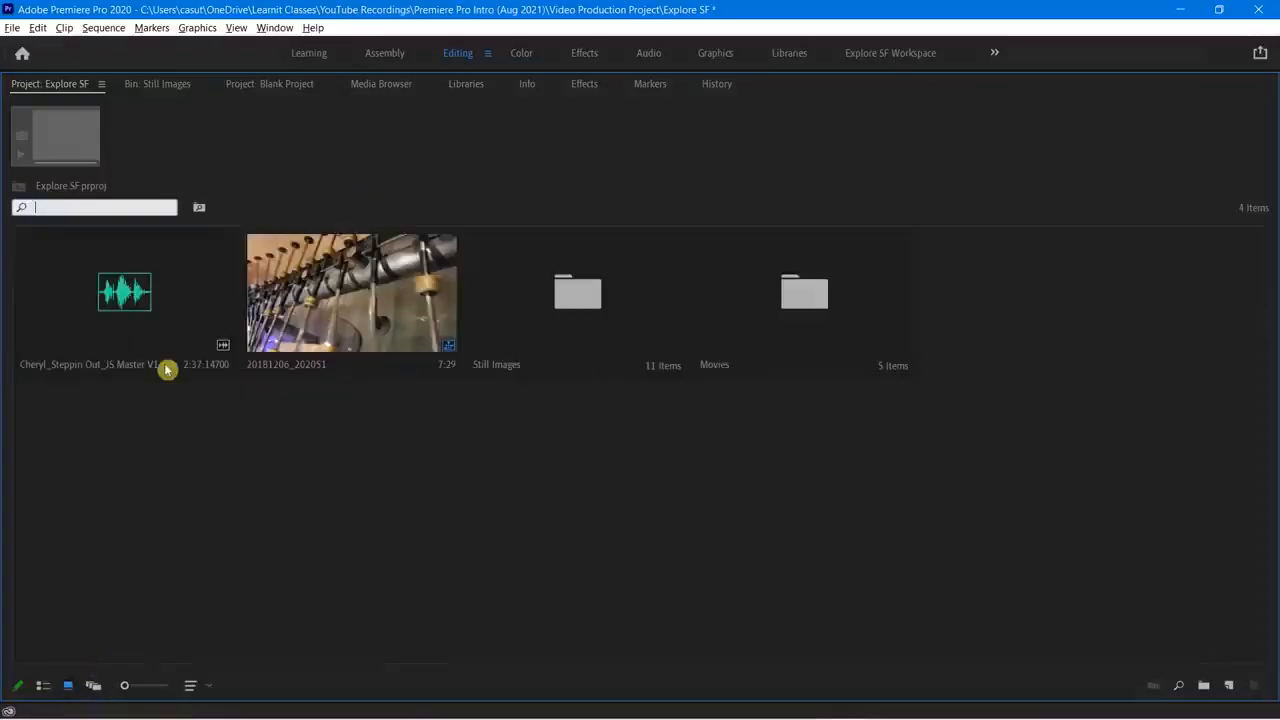
pyautogui.doubleClick(566, 317)
pyautogui.click(88, 216)
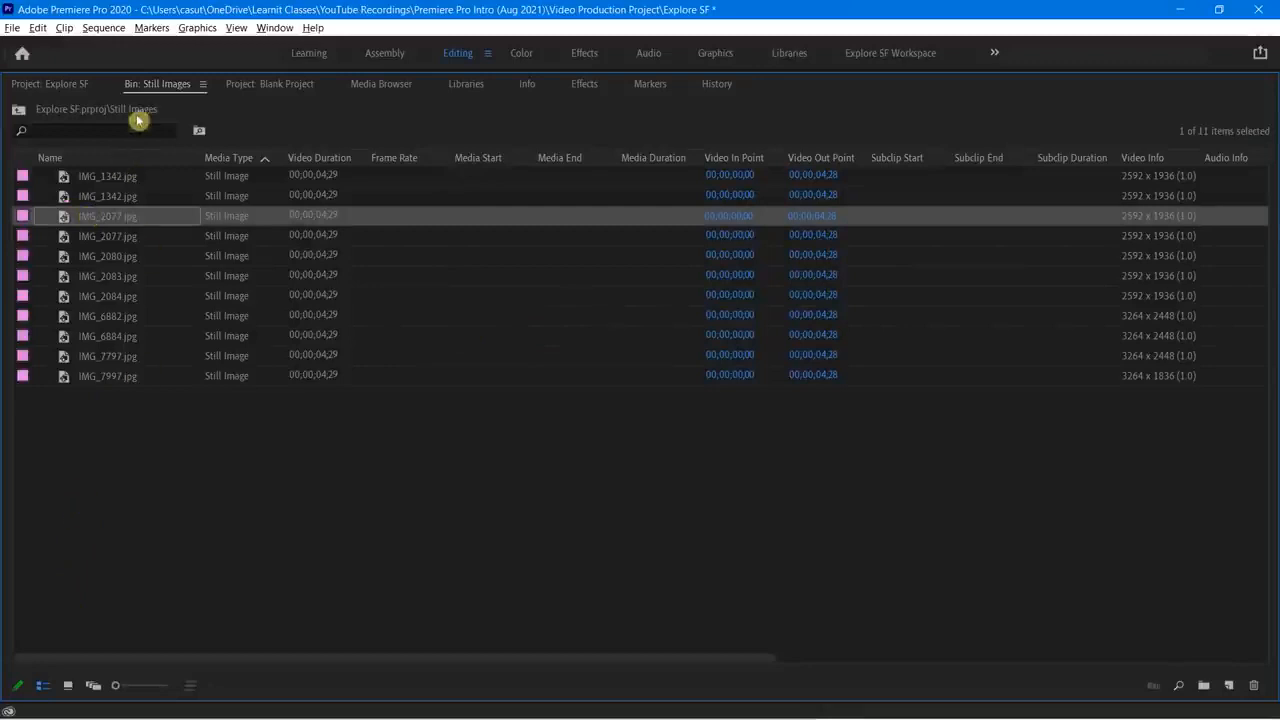
pyautogui.click(201, 85)
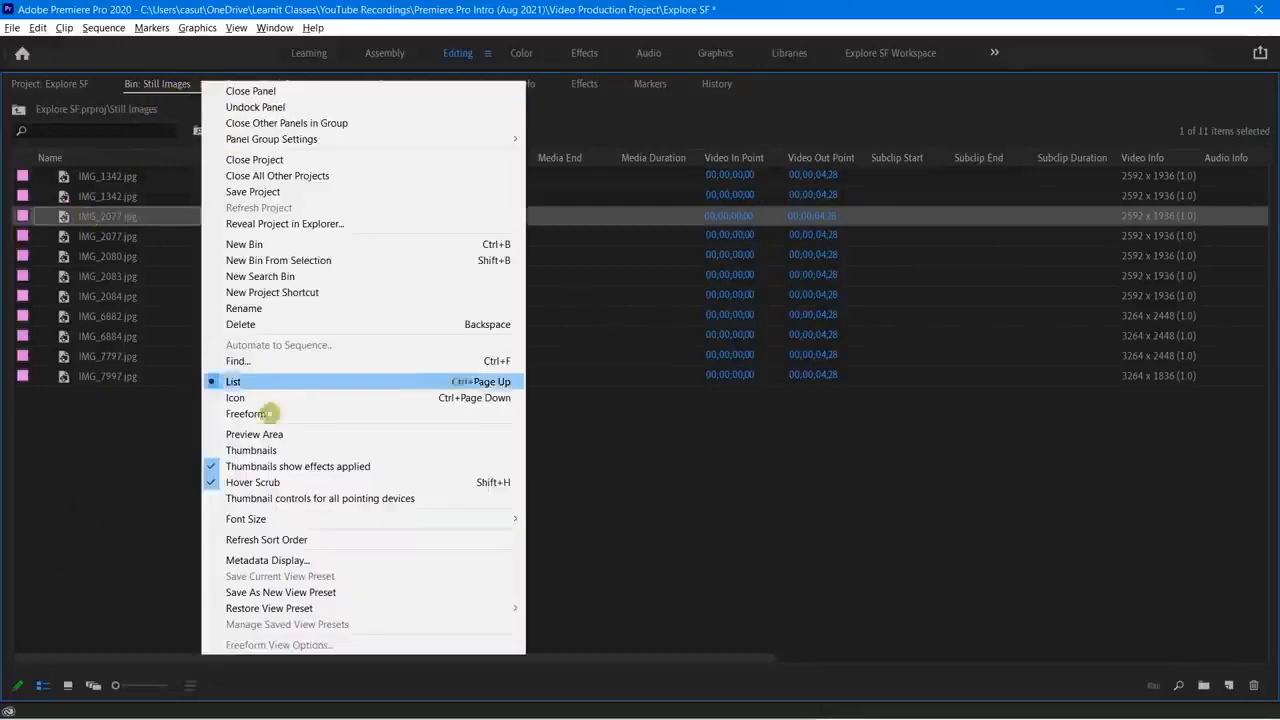
pyautogui.click(262, 434)
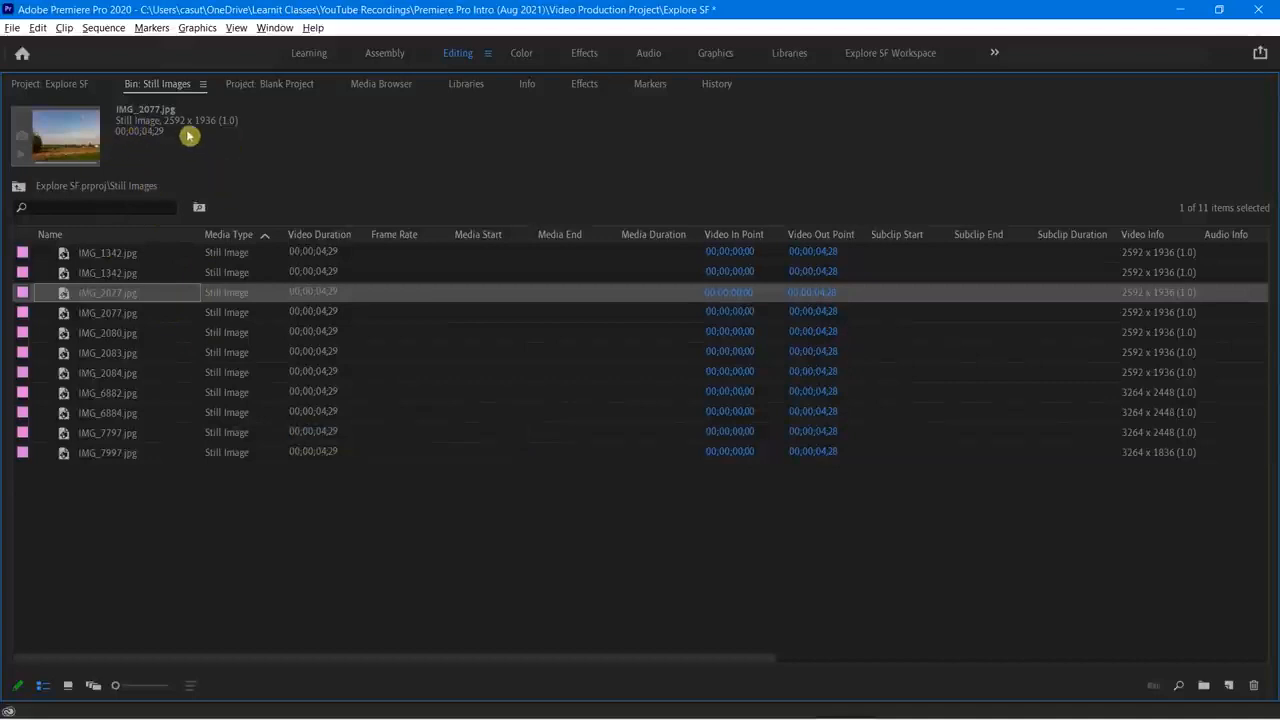
# Step: Preview several stills from the Still Images bin in its preview area, including IMG_6882.jpg, IMG_2084.jpg and IMG_2077.jpg, and dismiss the calendar notification
pyautogui.click(91, 332)
pyautogui.click(115, 393)
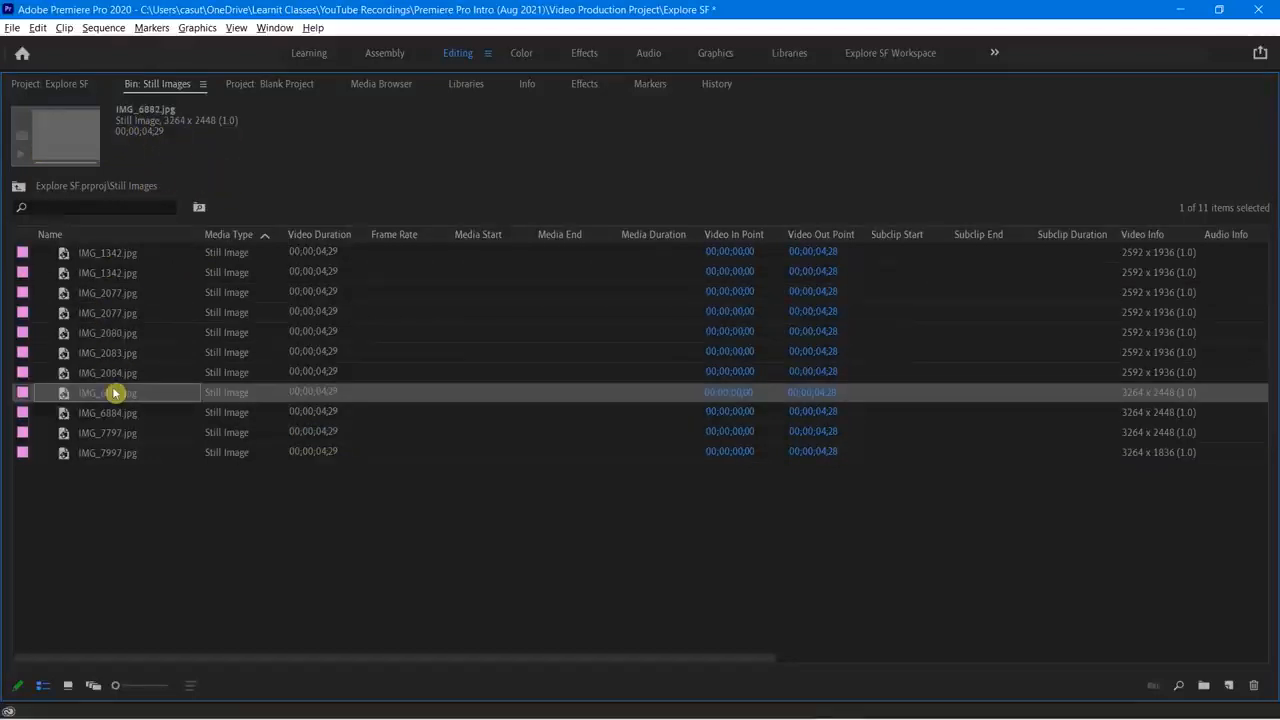
pyautogui.click(123, 432)
pyautogui.click(110, 433)
pyautogui.click(90, 392)
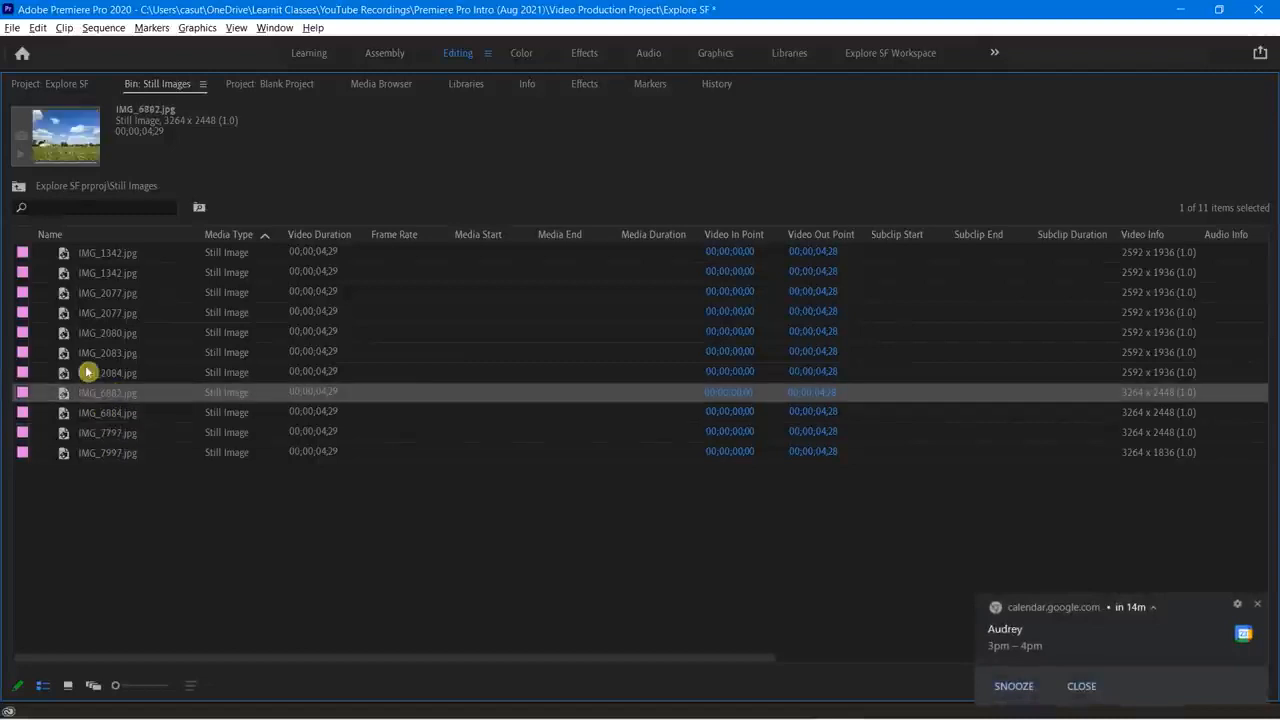
pyautogui.click(87, 372)
pyautogui.click(1082, 688)
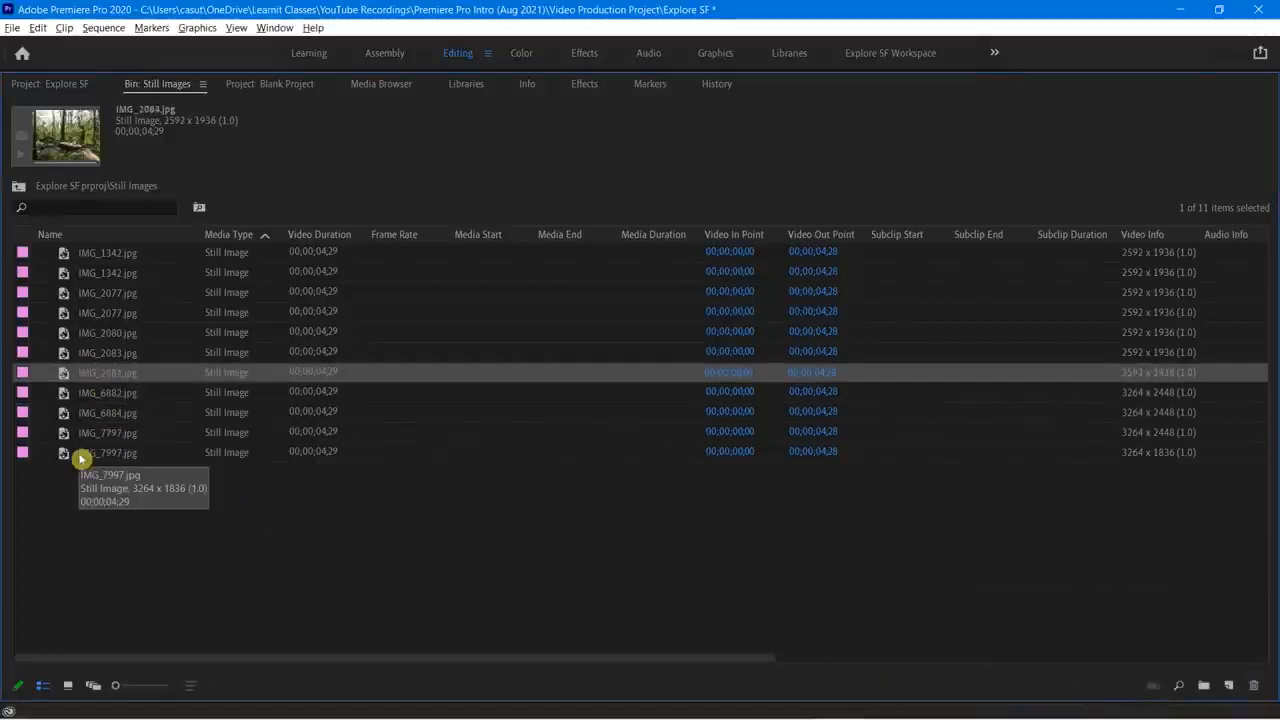
pyautogui.click(80, 311)
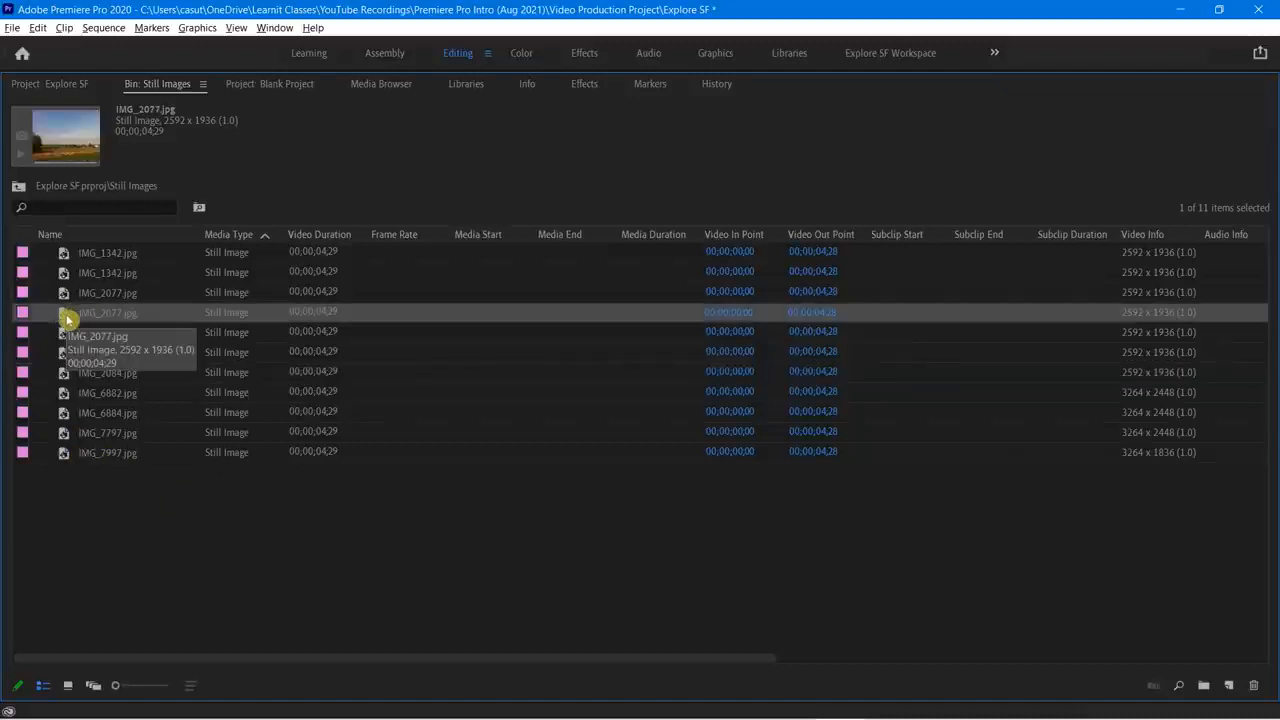
# Step: Try showing thumbnails in the Still Images list, and hide them again
pyautogui.click(202, 84)
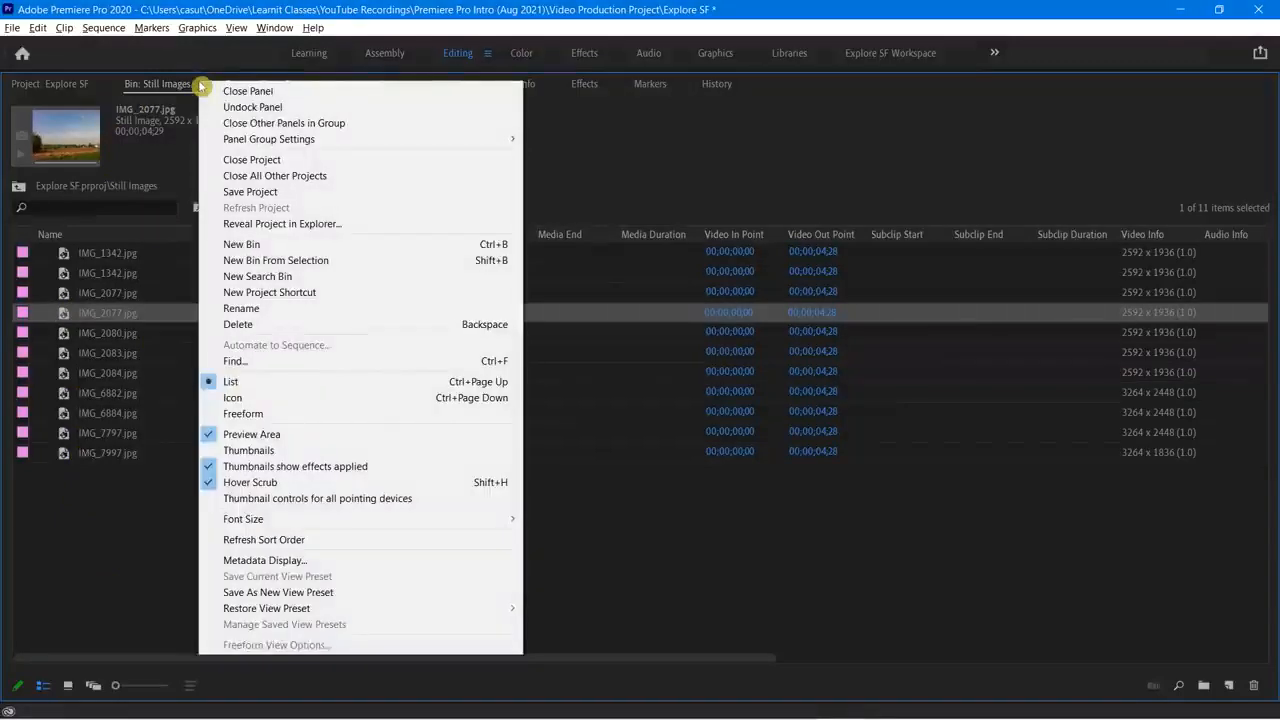
pyautogui.click(278, 451)
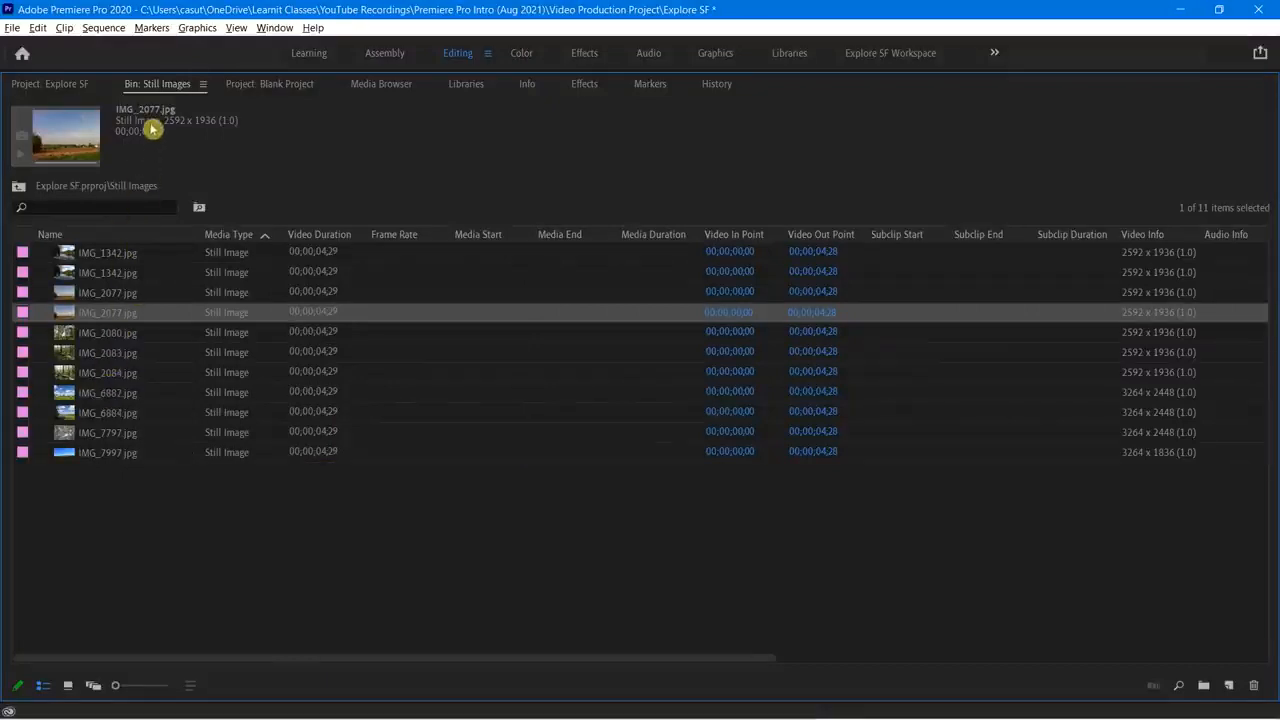
pyautogui.rightClick(184, 89)
pyautogui.click(248, 455)
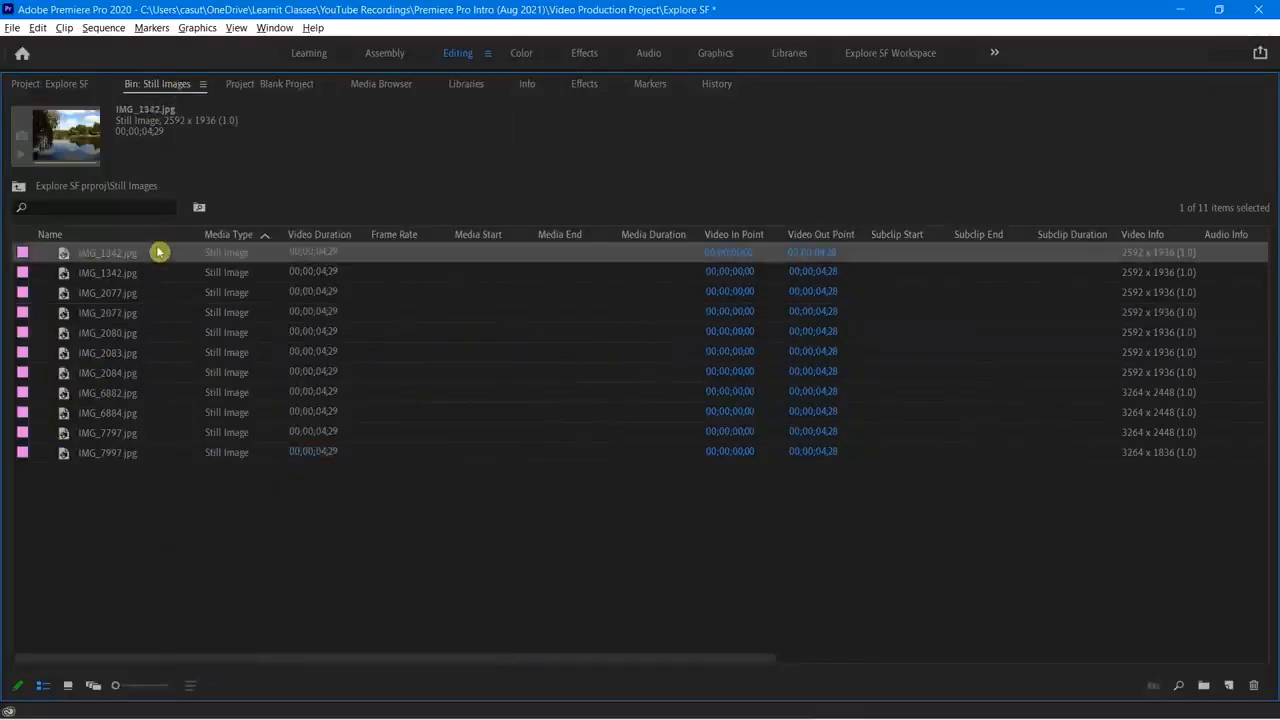
# Step: Show thumbnails in the Still Images list and enlarge them to the maximum size
pyautogui.rightClick(172, 87)
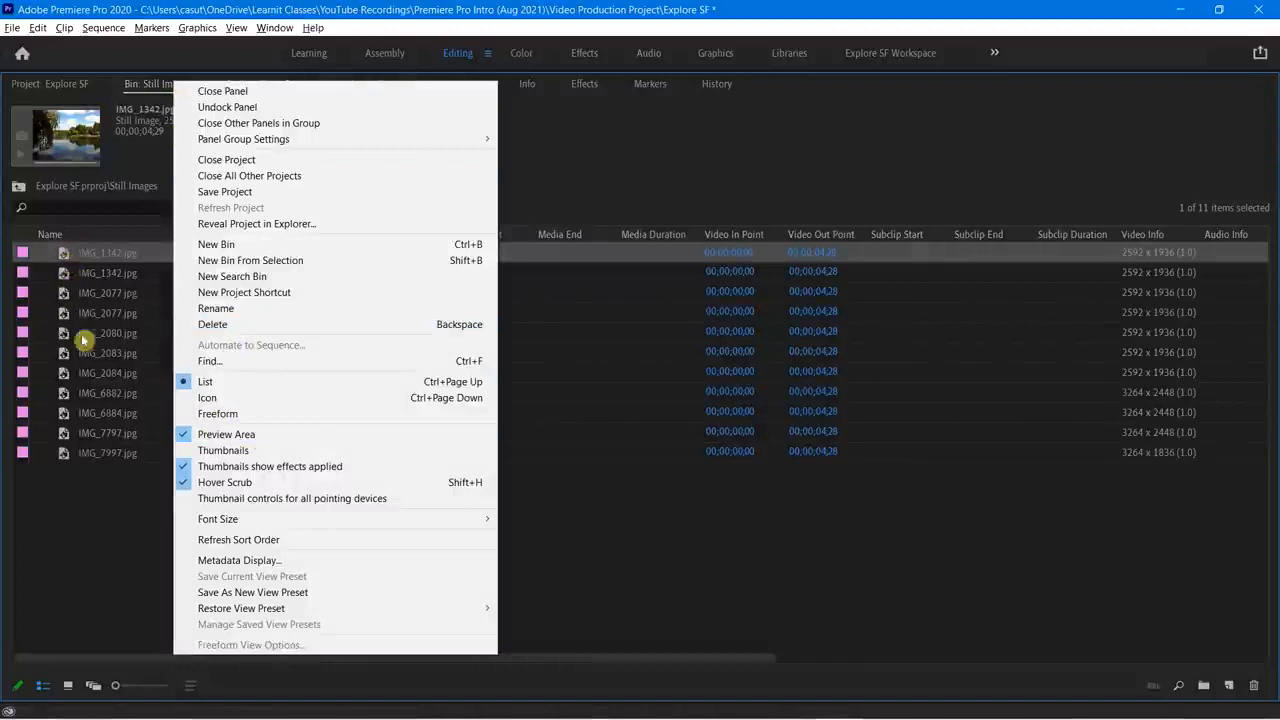
pyautogui.click(214, 452)
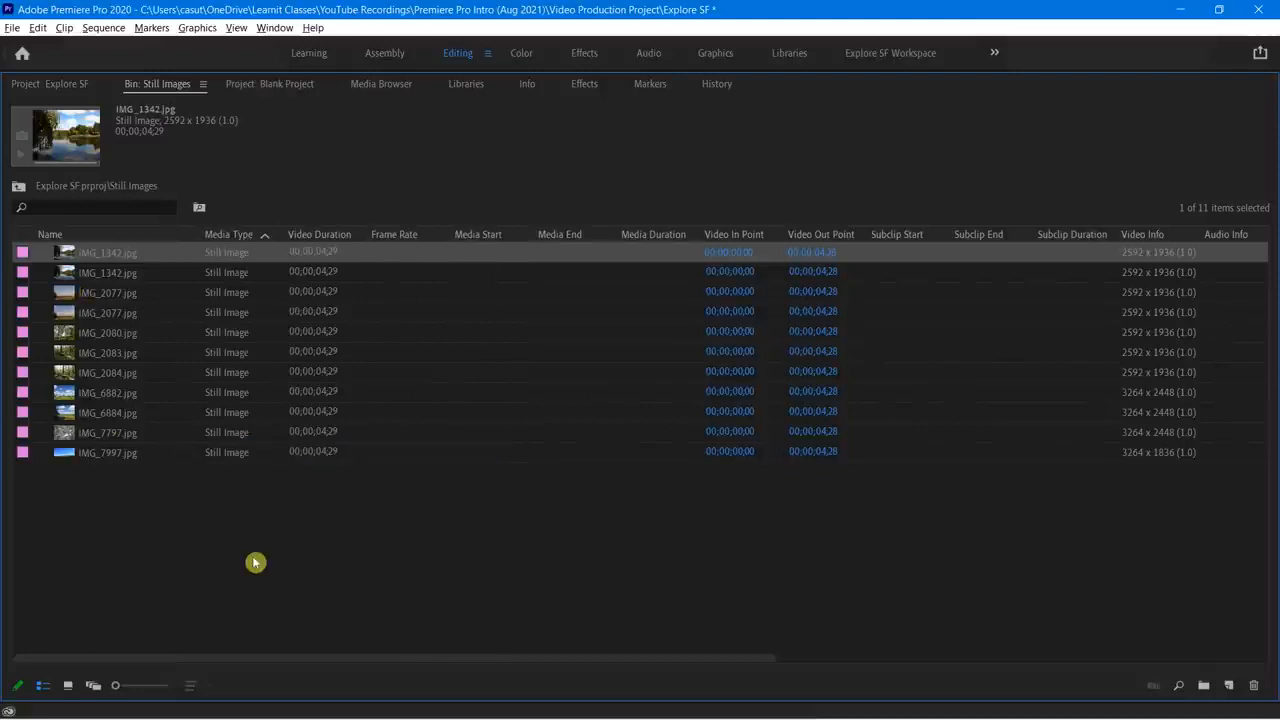
pyautogui.hotkey('shift', ']')
pyautogui.hotkey('shift', ']')
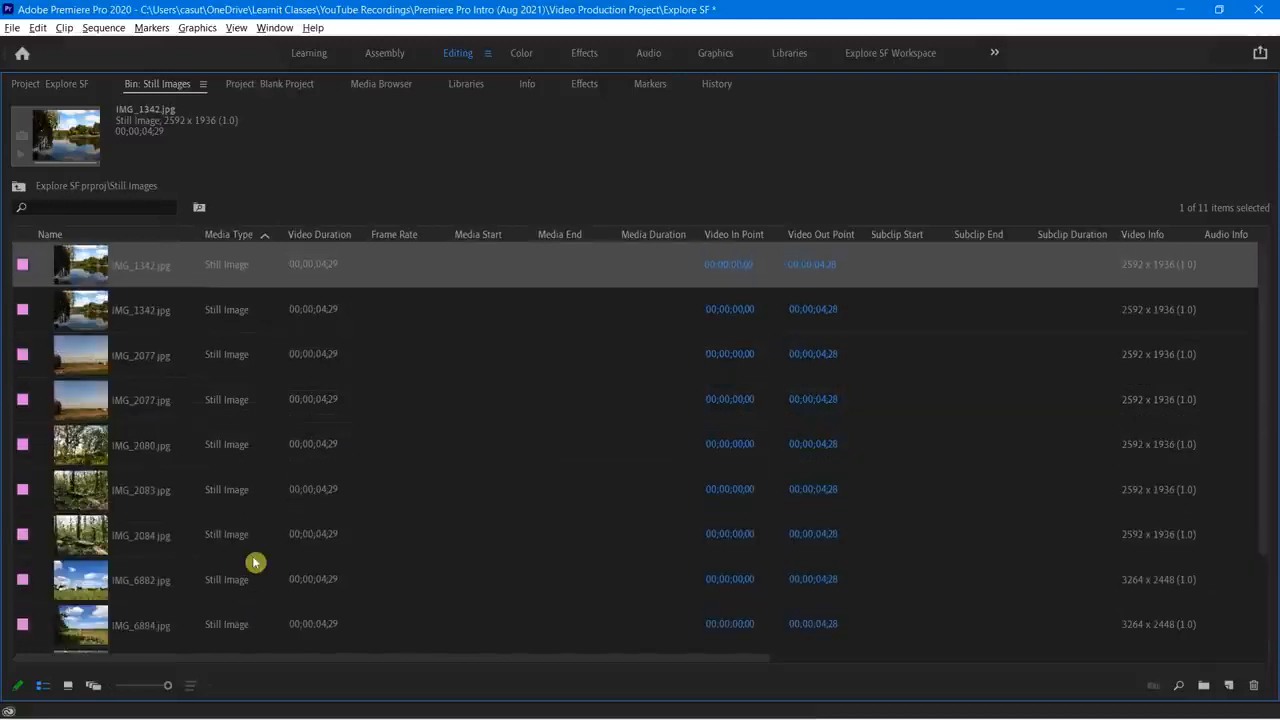
pyautogui.scroll(-1, 286, 443)
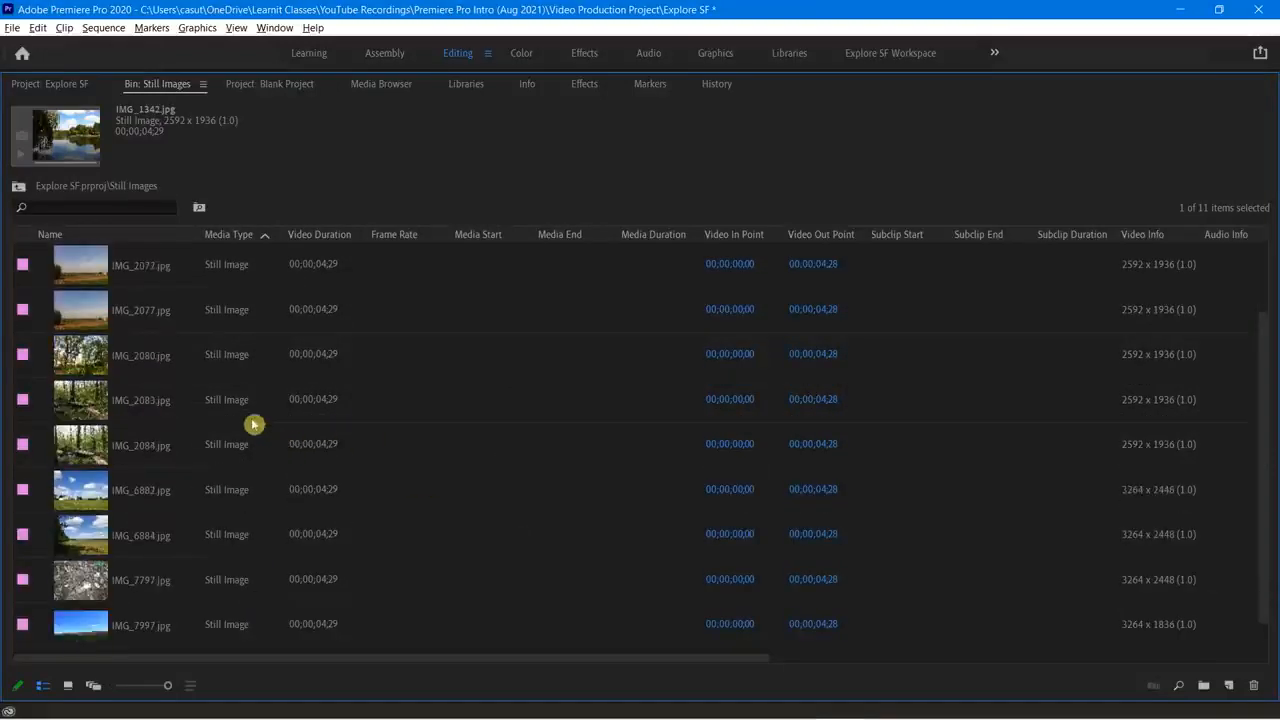
pyautogui.scroll(1, 166, 385)
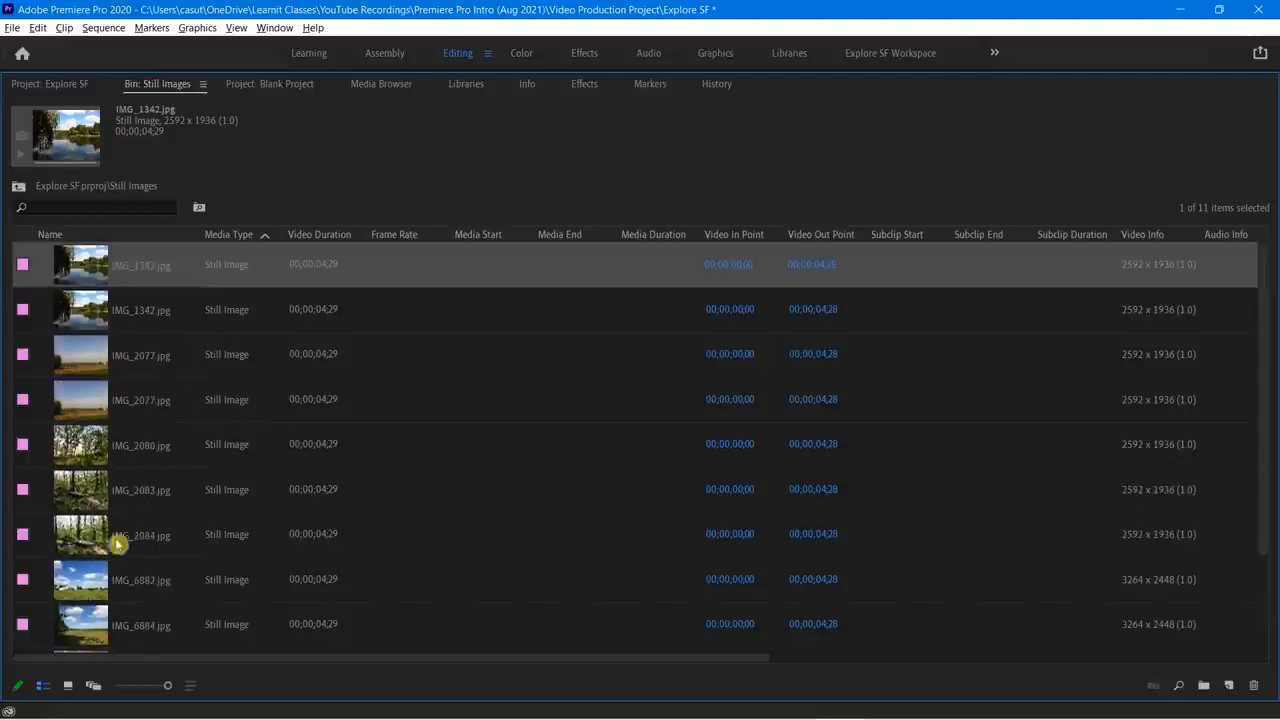
# Step: Return to the main Explore SF project, switch it to List view and expand the Still Images bin
pyautogui.click(19, 187)
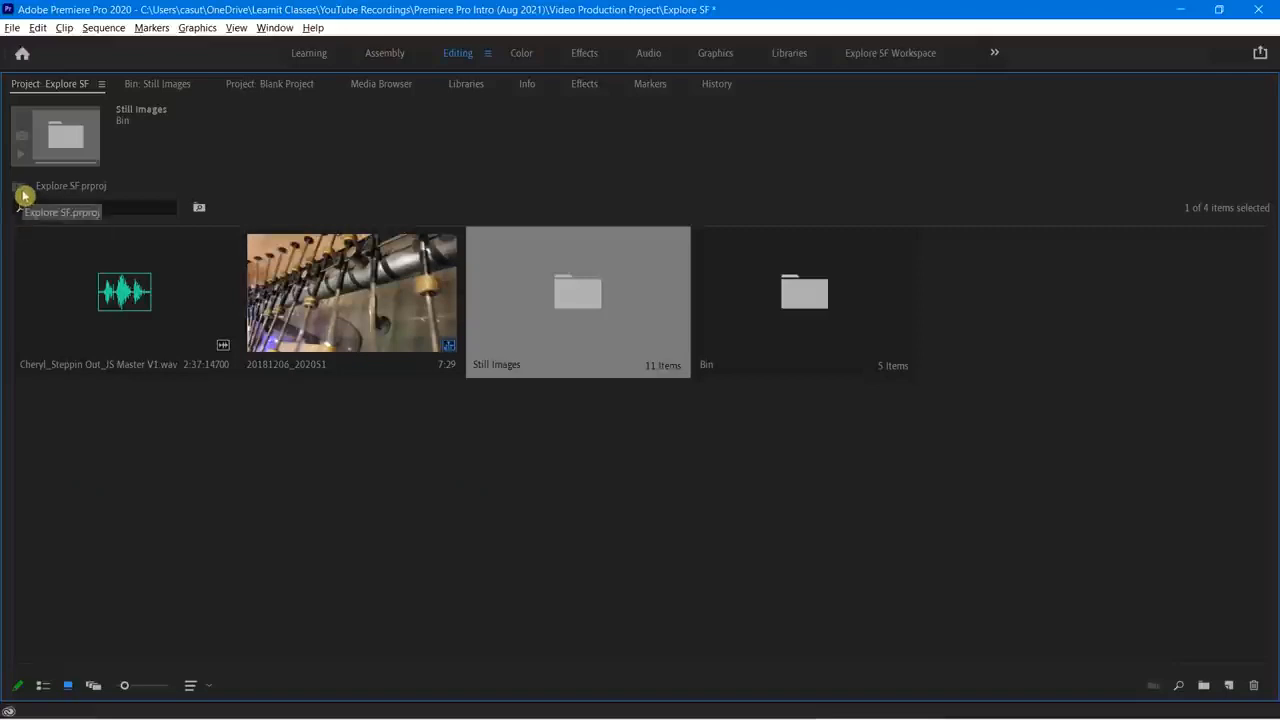
pyautogui.click(43, 685)
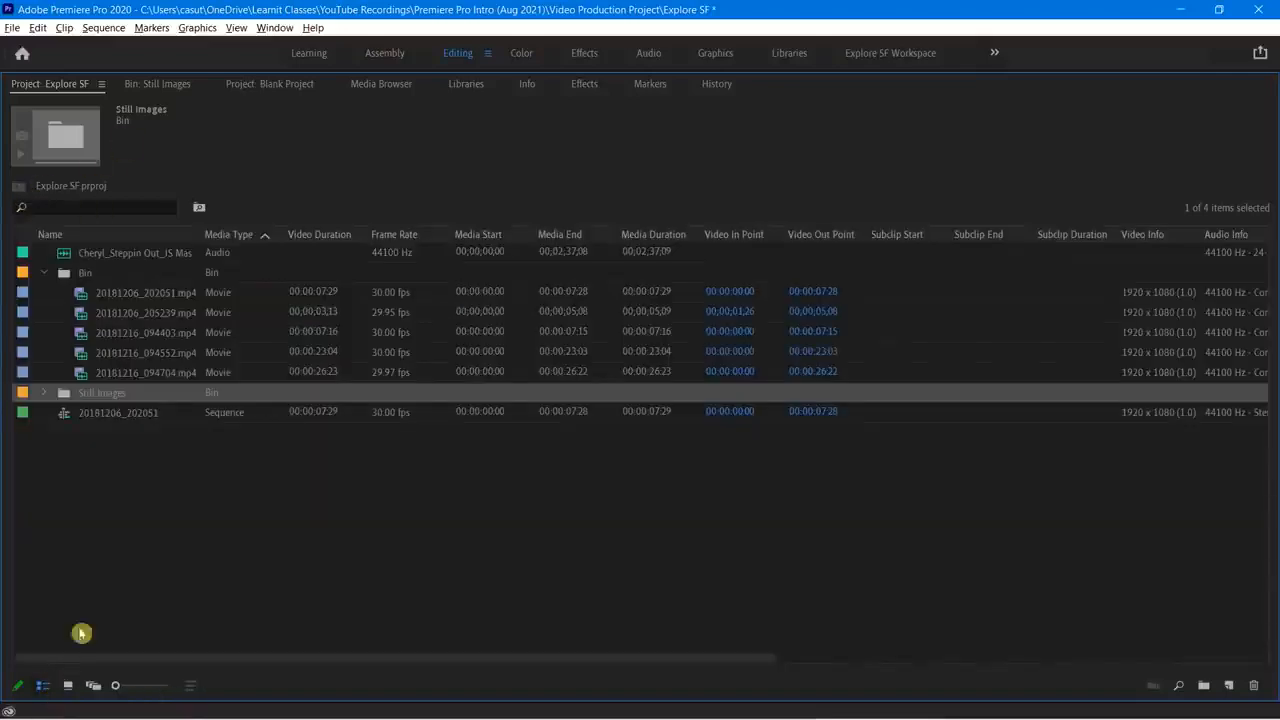
pyautogui.click(44, 393)
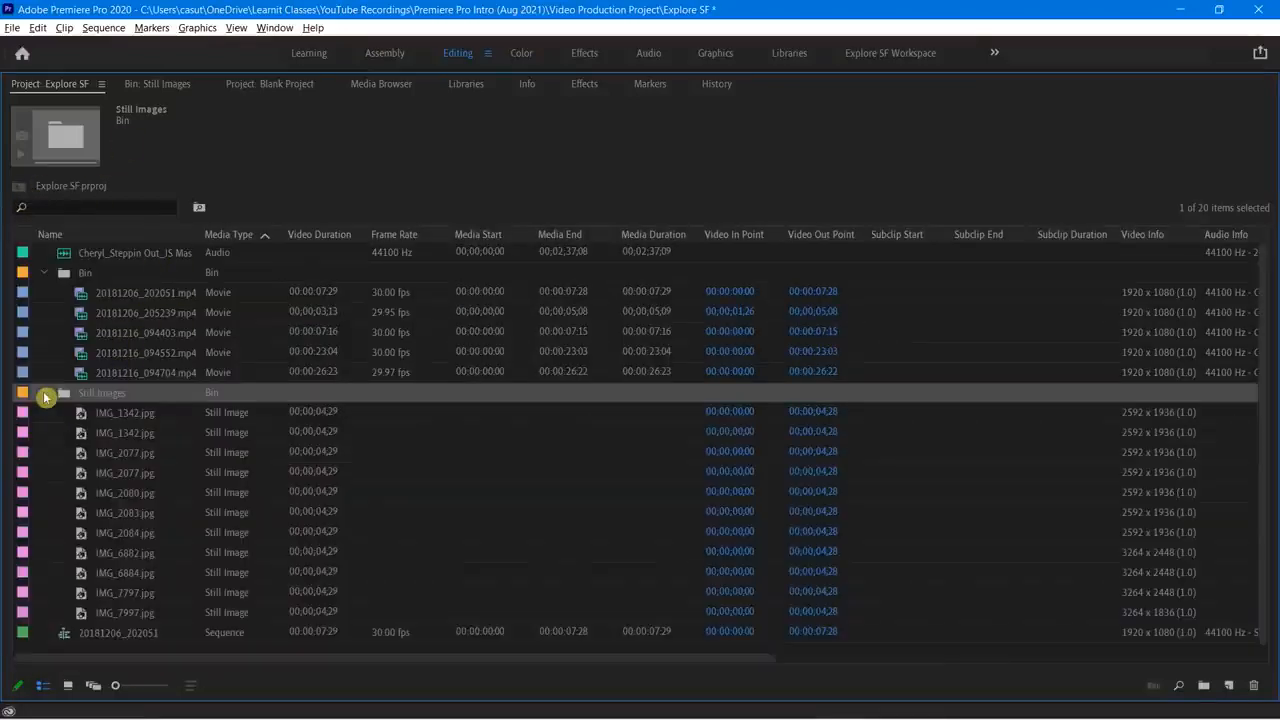
# Step: Preview IMG_1342.jpg, 20181206_202051.mp4 and the bin holding the movies, and restore the Project panel's size briefly before maximizing it again
pyautogui.click(120, 416)
pyautogui.click(108, 294)
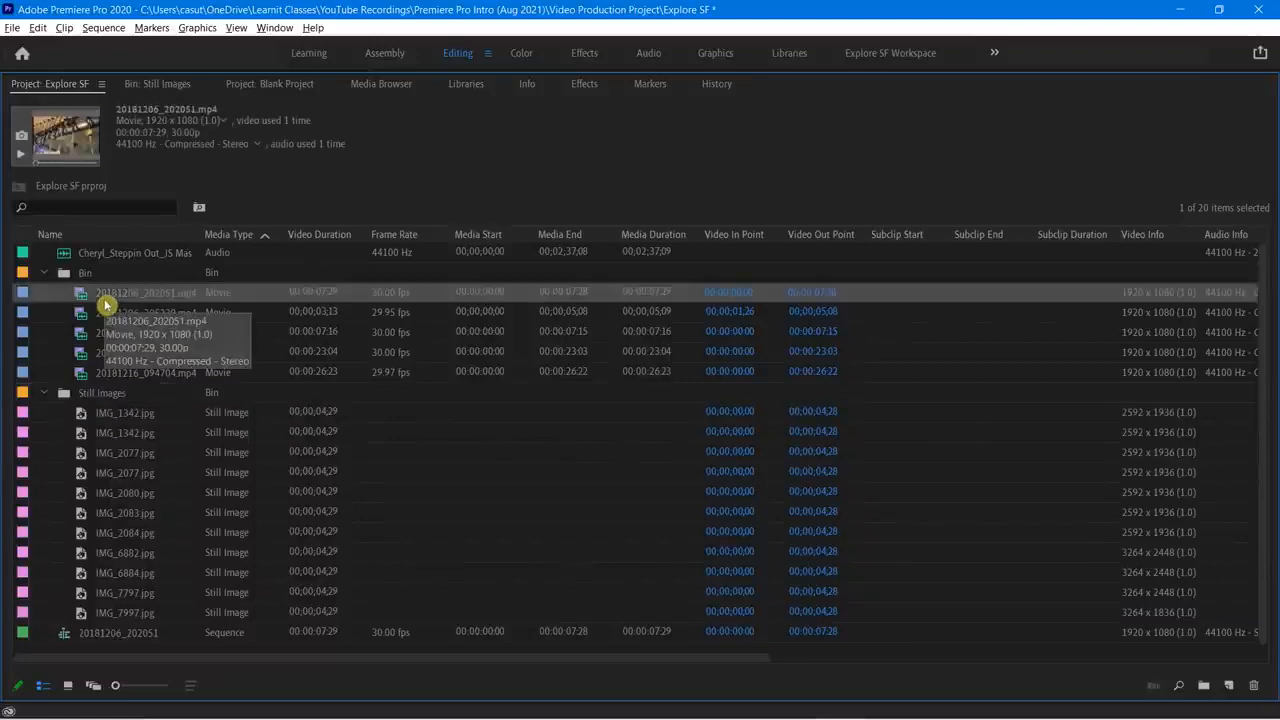
pyautogui.click(87, 274)
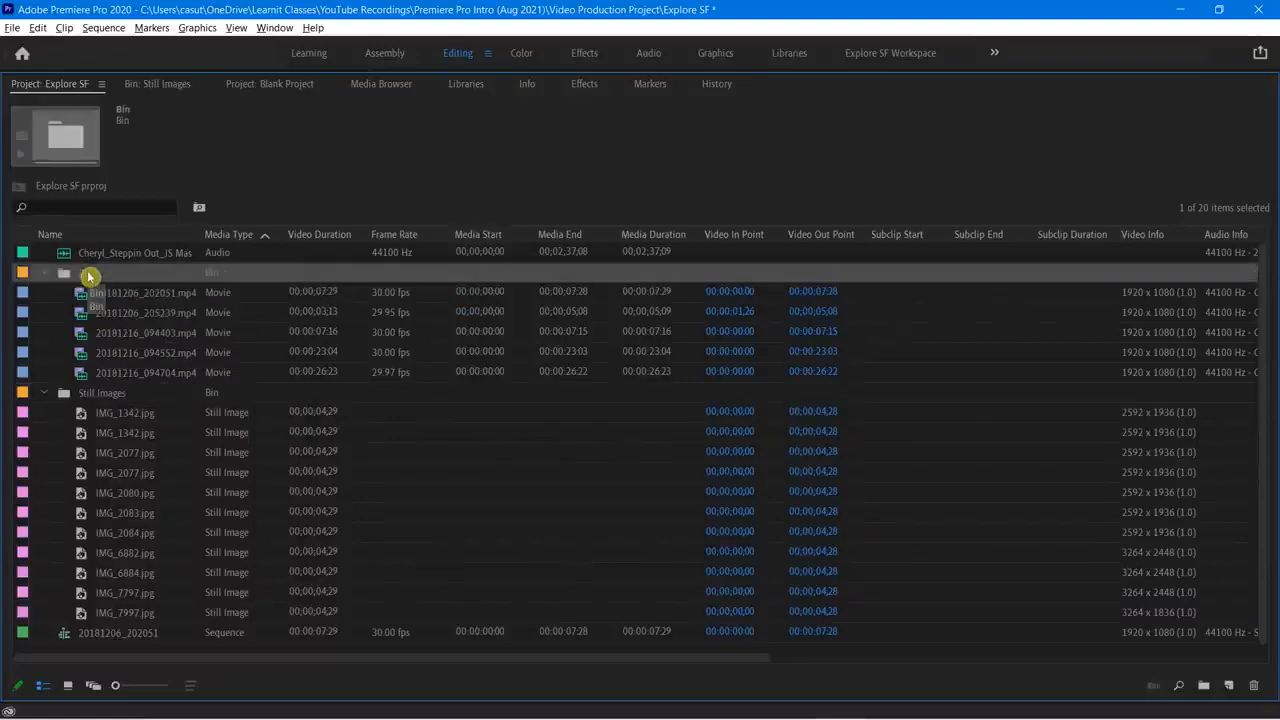
pyautogui.press('`')
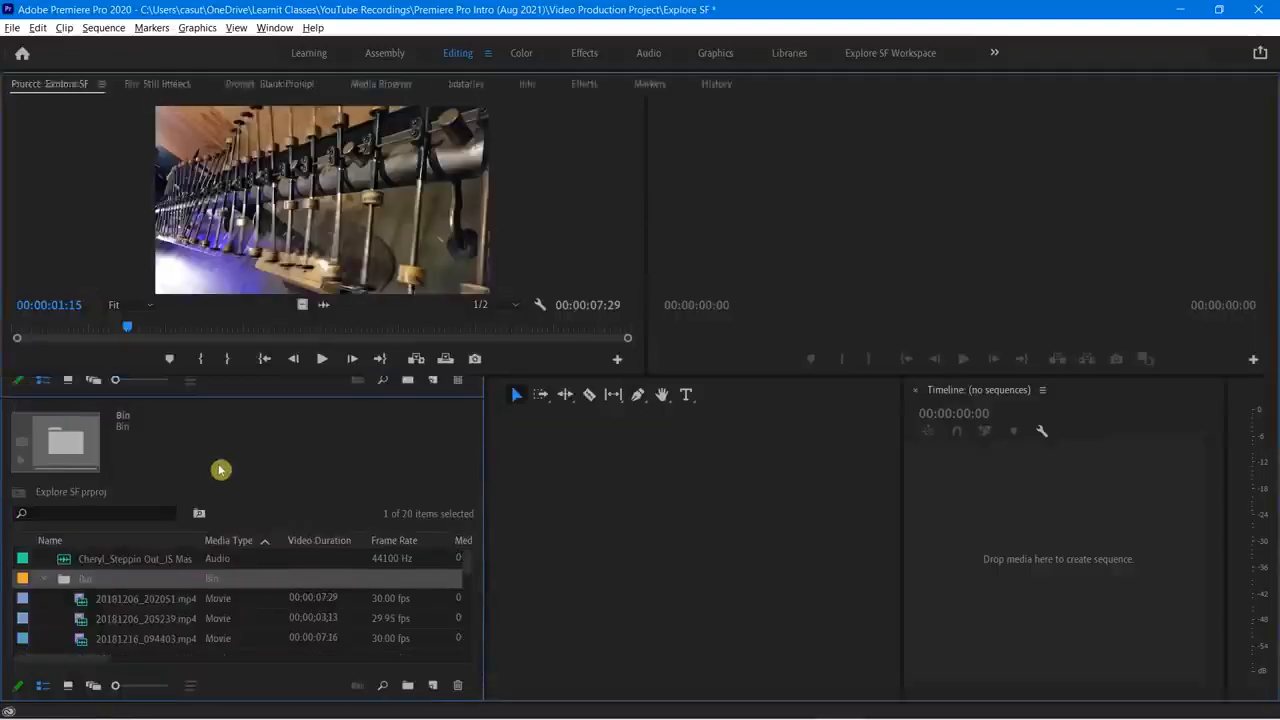
pyautogui.press('`')
# Step: Preview 20181206_202051.mp4, show thumbnails in the Explore SF project list and enlarge them to the maximum size
pyautogui.click(124, 296)
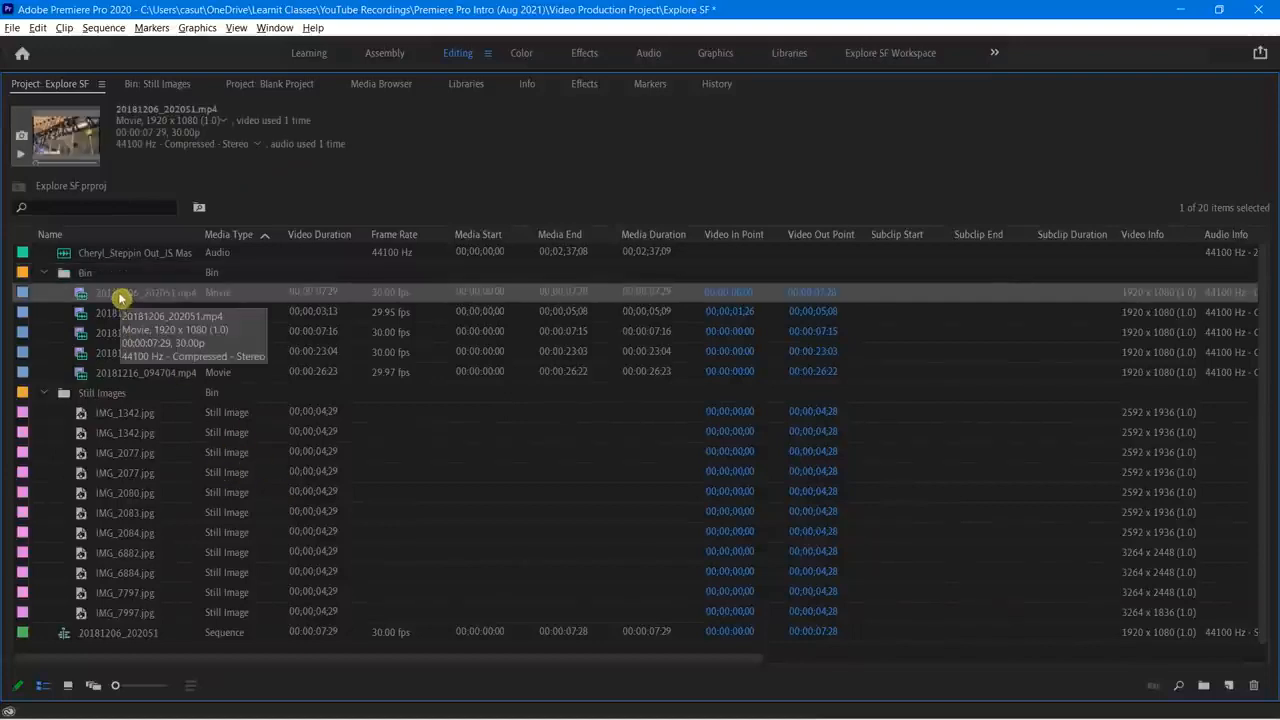
pyautogui.click(101, 85)
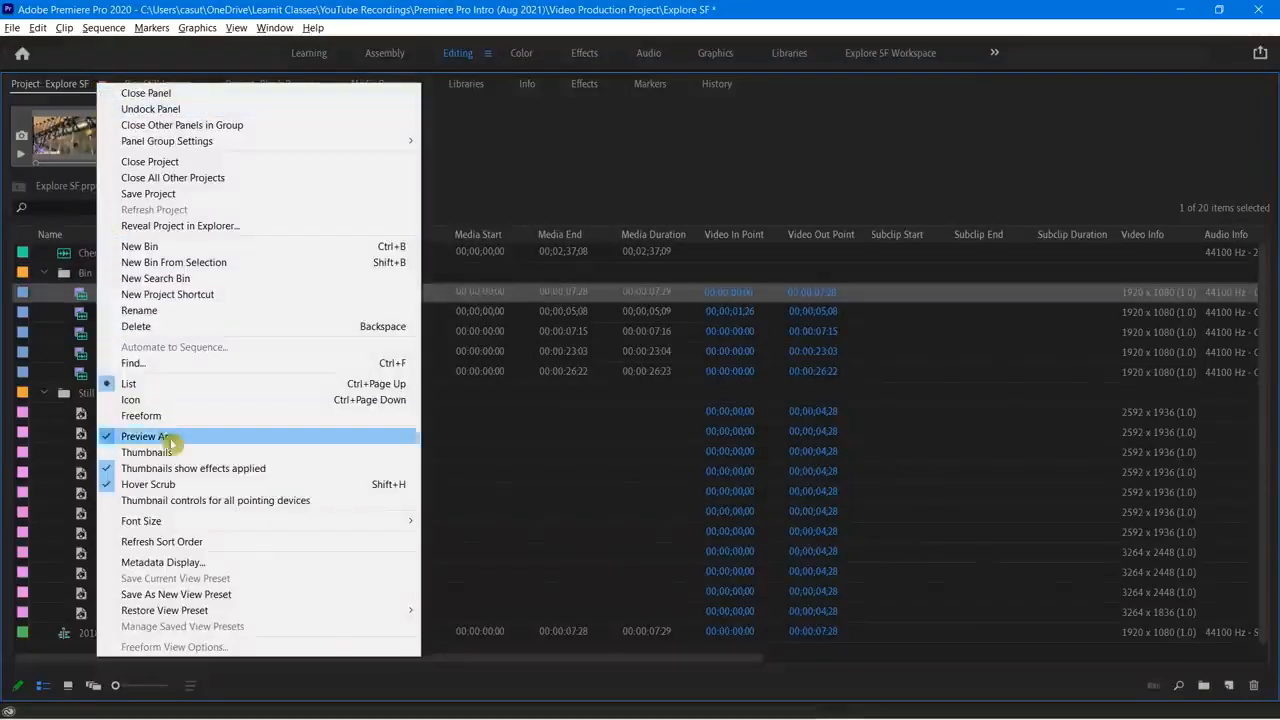
pyautogui.click(173, 452)
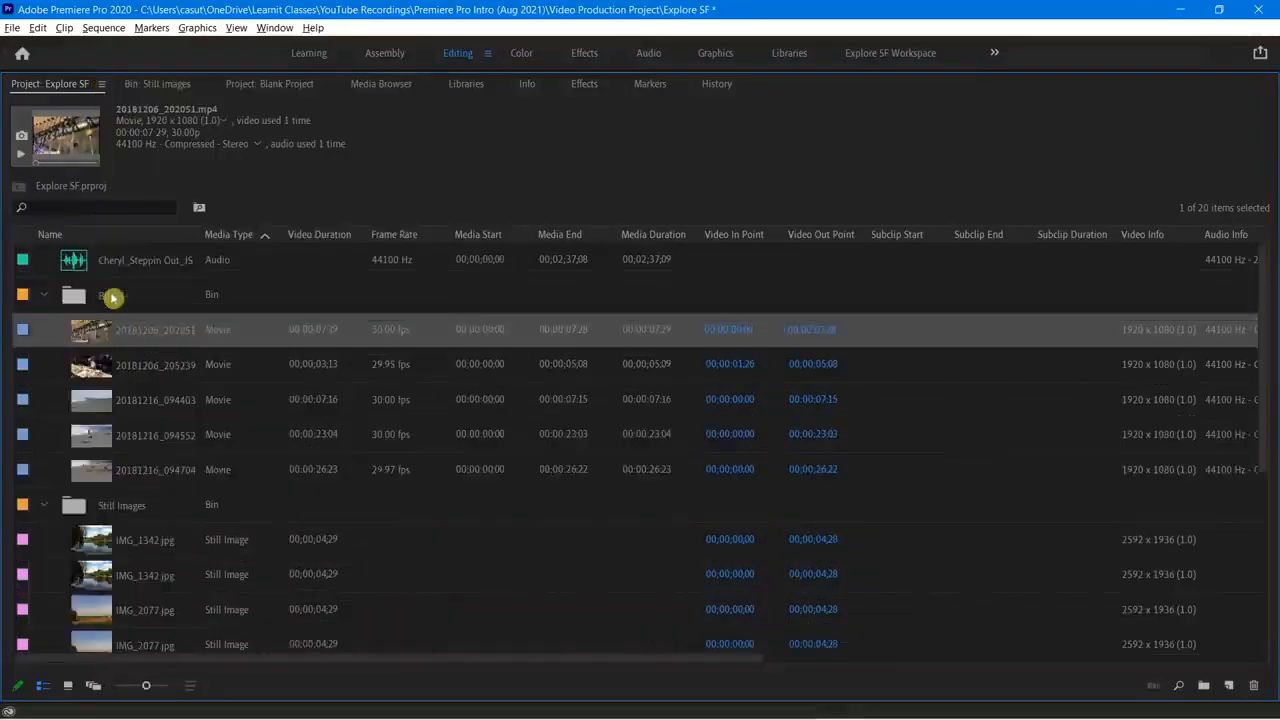
pyautogui.hotkey('shift', ']')
pyautogui.hotkey('shift', ']')
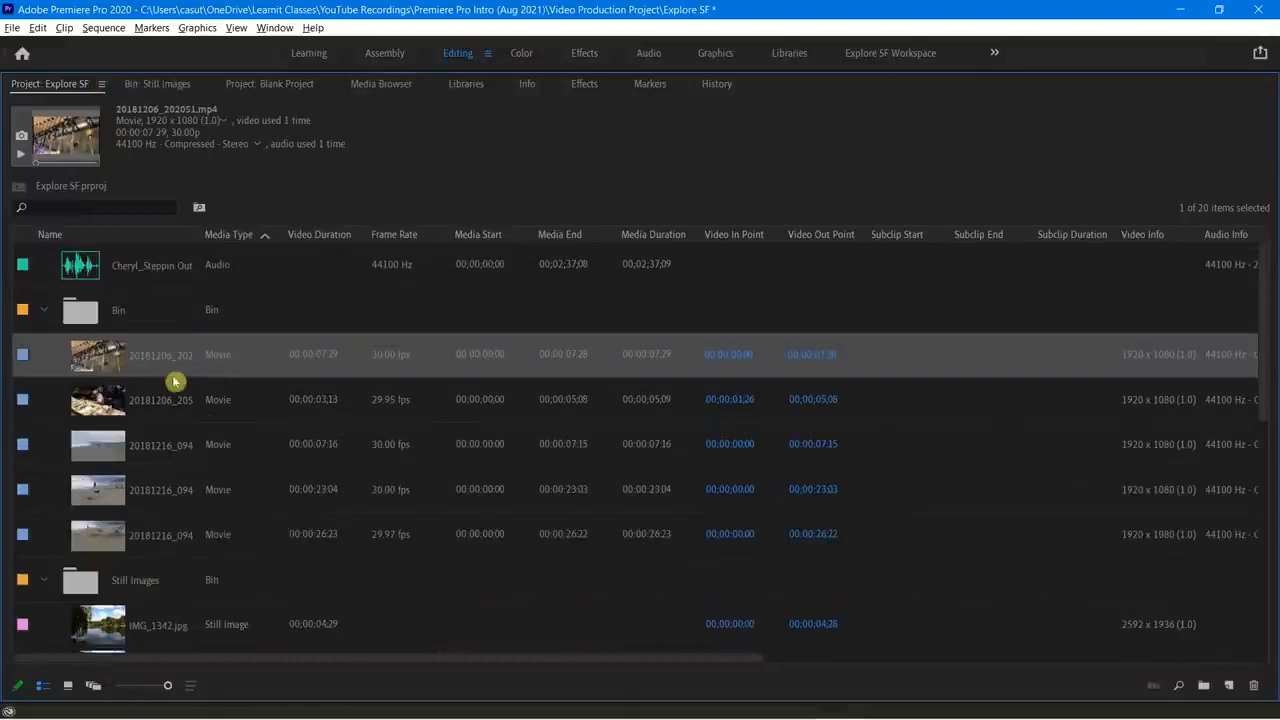
# Step: Look through the media thumbnails and collapse both the movie bin and the Still Images bin
pyautogui.scroll(-2, 108, 368)
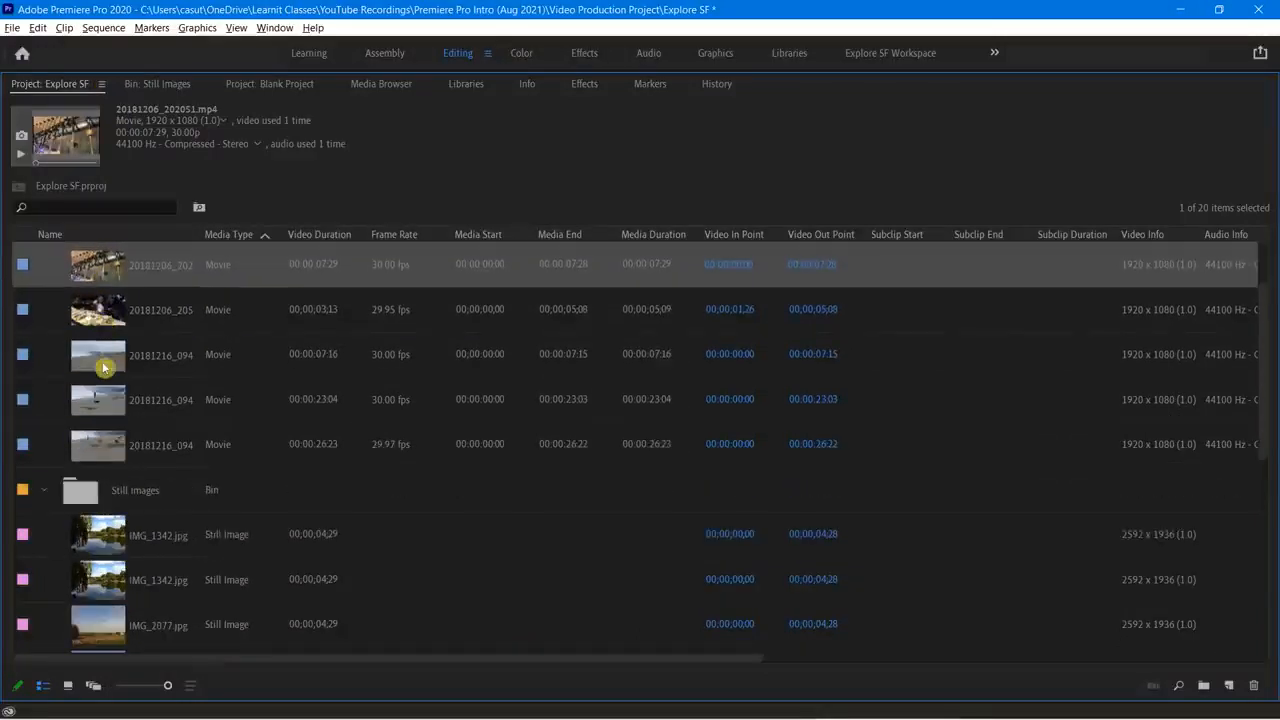
pyautogui.scroll(2, 104, 368)
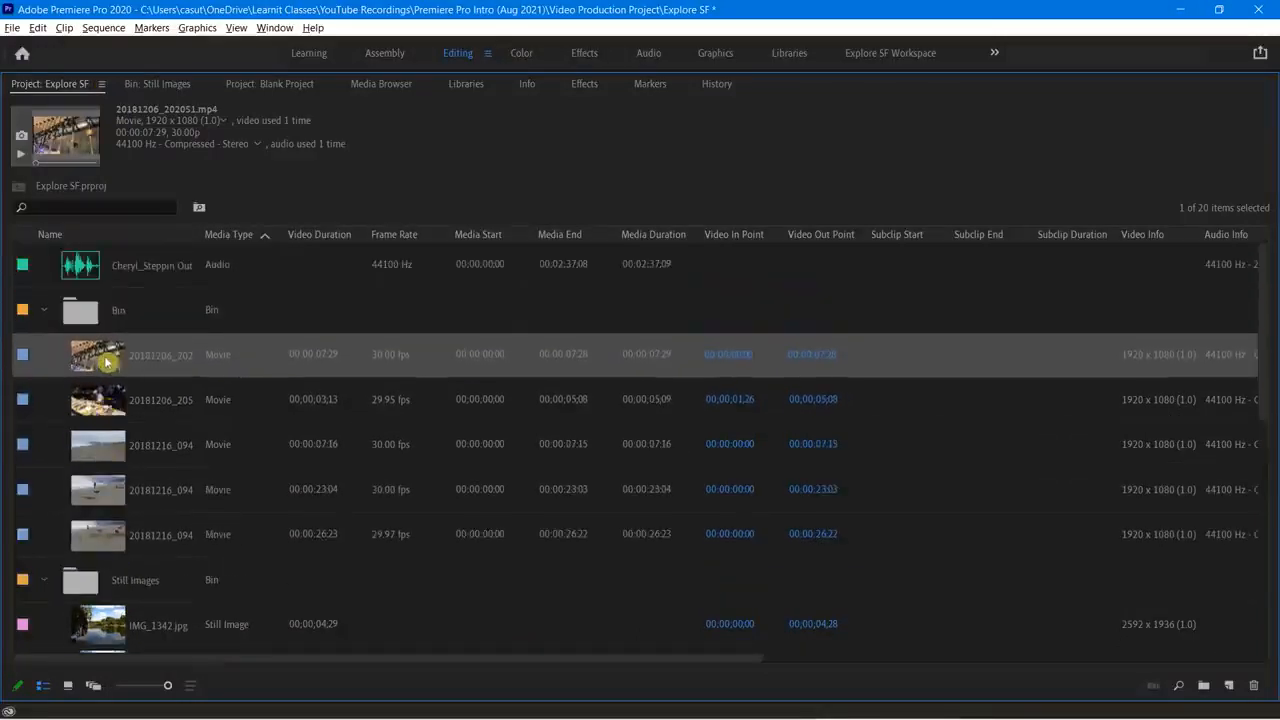
pyautogui.click(45, 312)
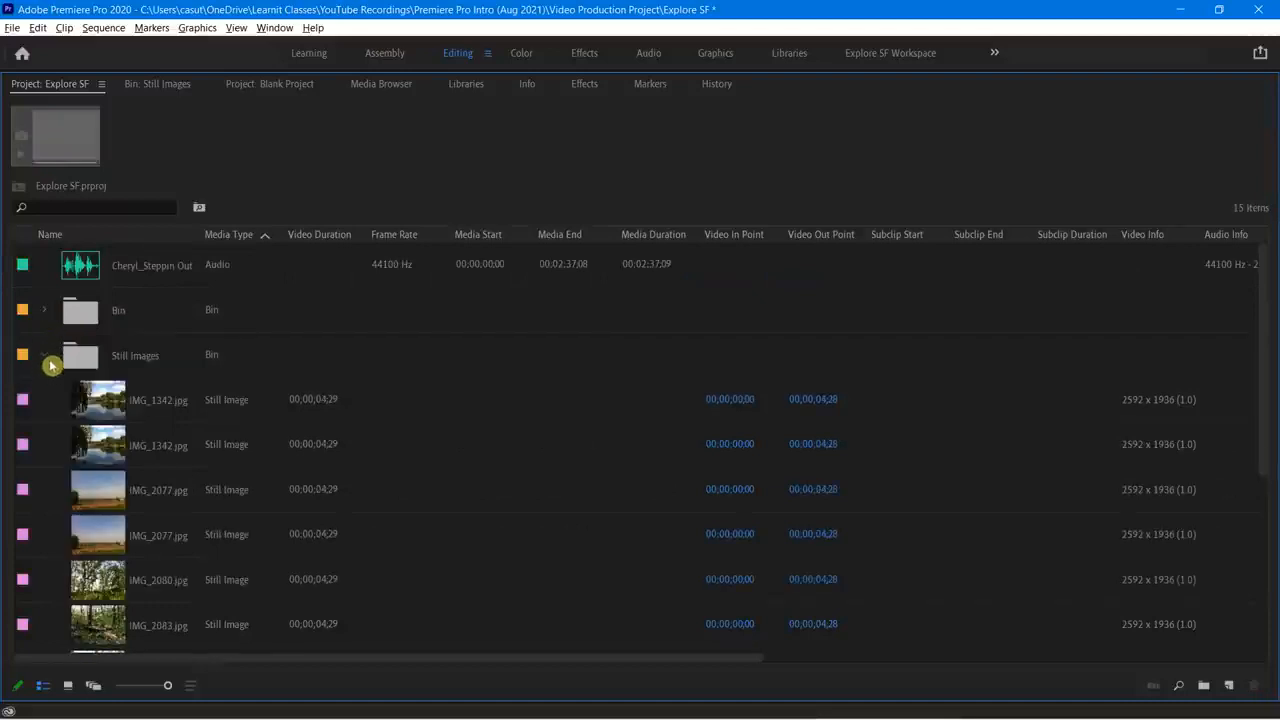
pyautogui.click(45, 357)
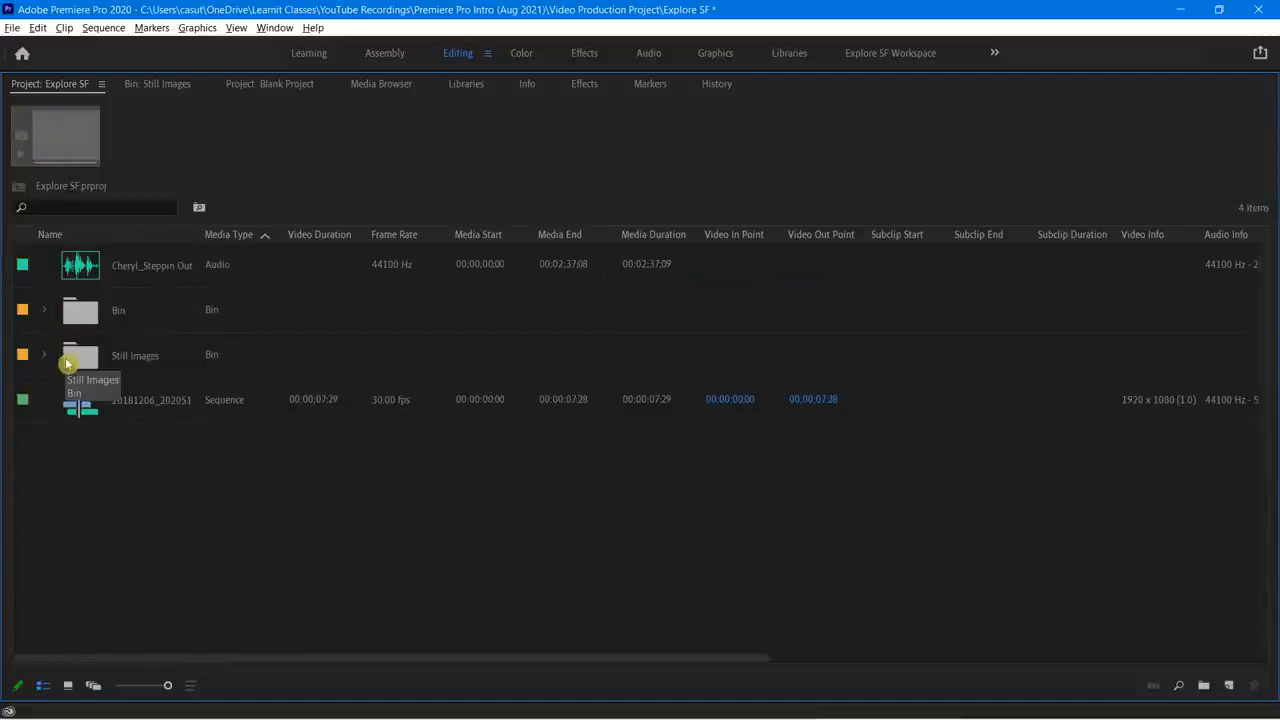
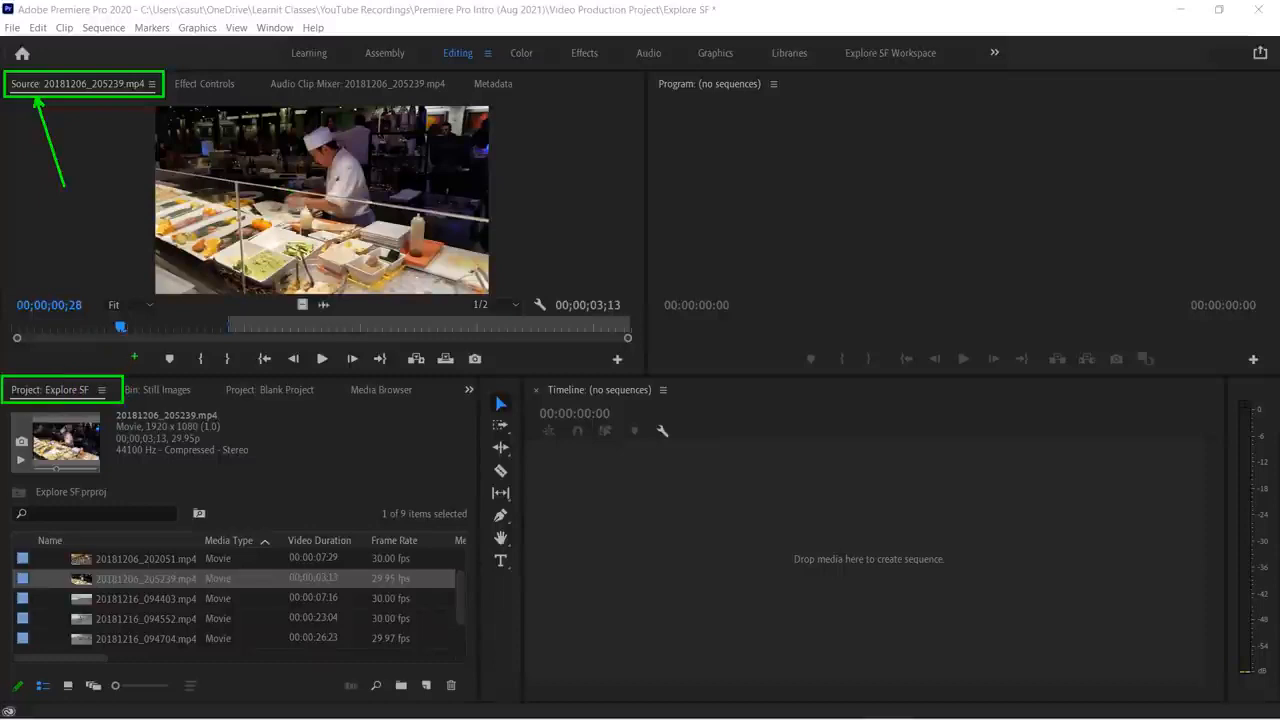
# Step: Open 20181206_202051.mp4 and the WAV music file one after the other in the Source Monitor
pyautogui.doubleClick(136, 559)
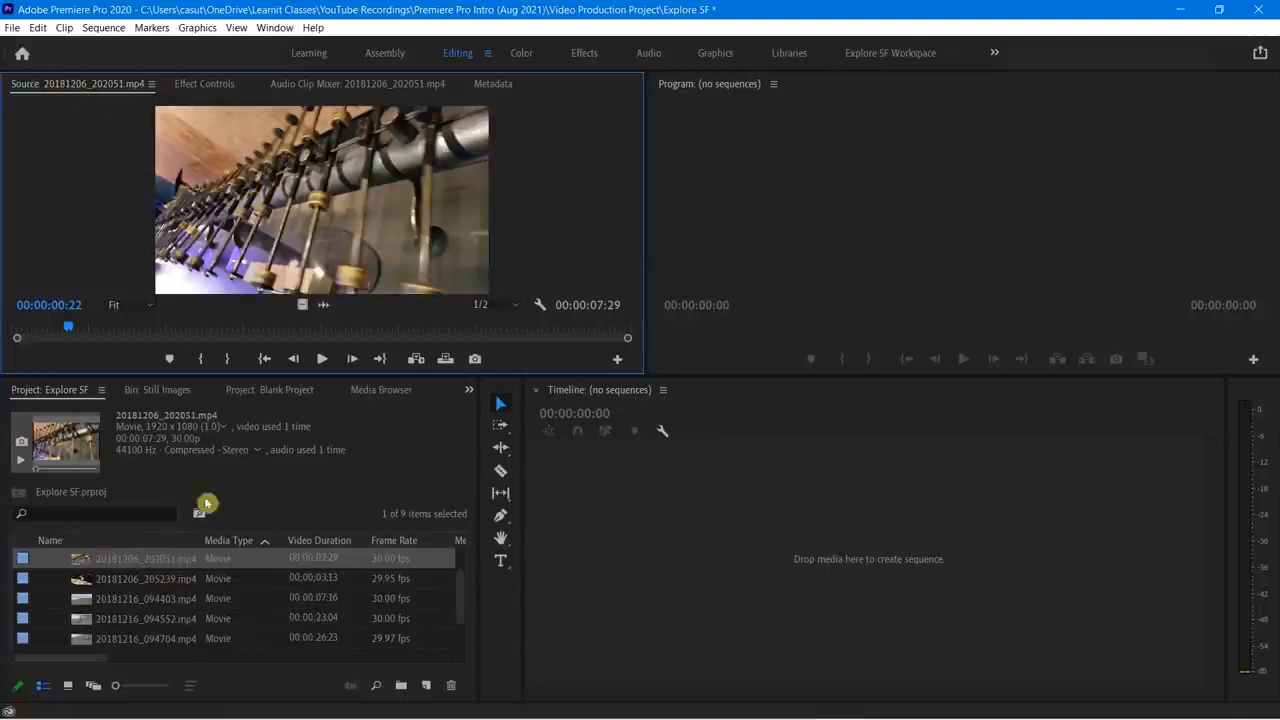
pyautogui.scroll(1, 280, 580)
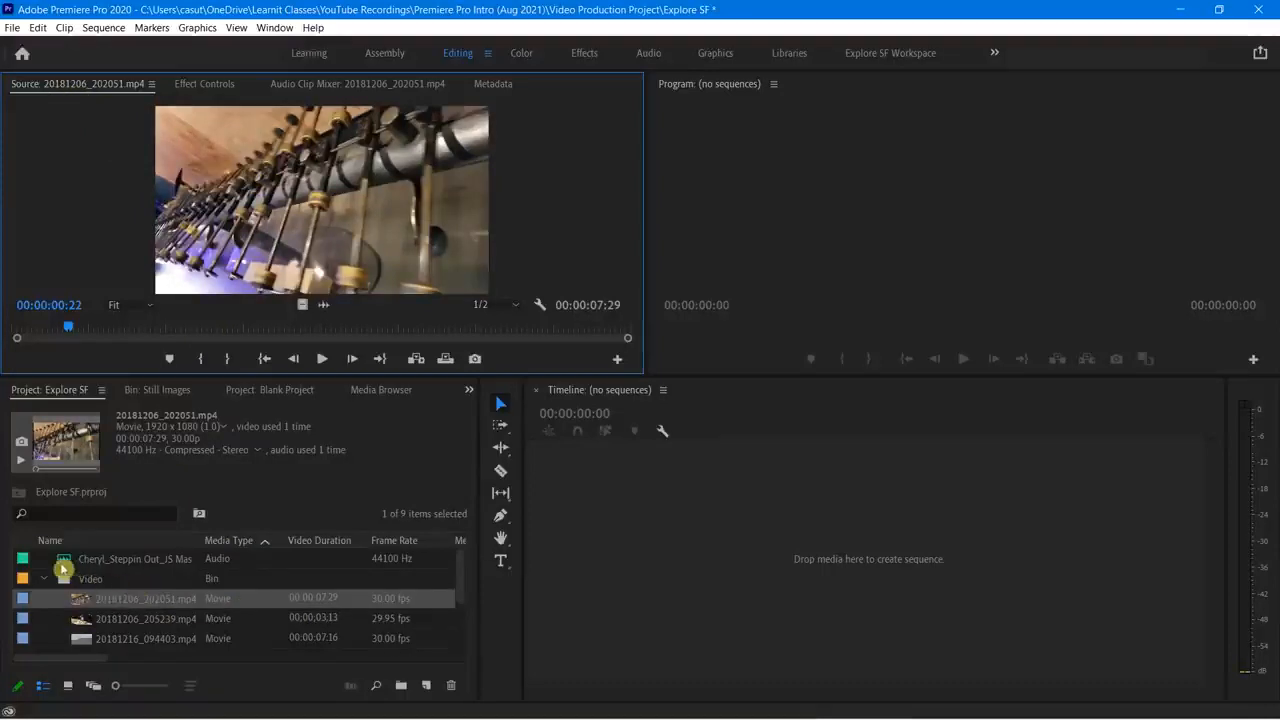
pyautogui.doubleClick(60, 562)
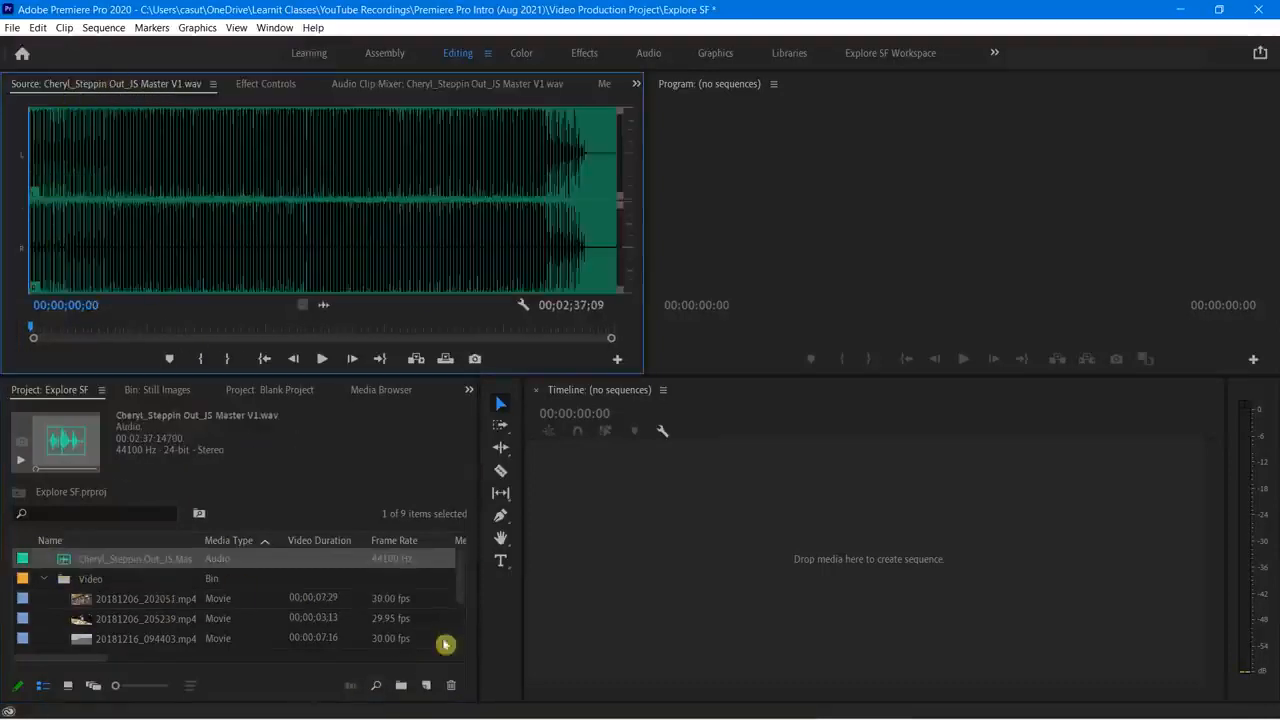
# Step: Expand the Still Images bin and open the first IMG_1342.jpg in the Source Monitor
pyautogui.moveTo(460, 568); pyautogui.dragTo(451, 629)
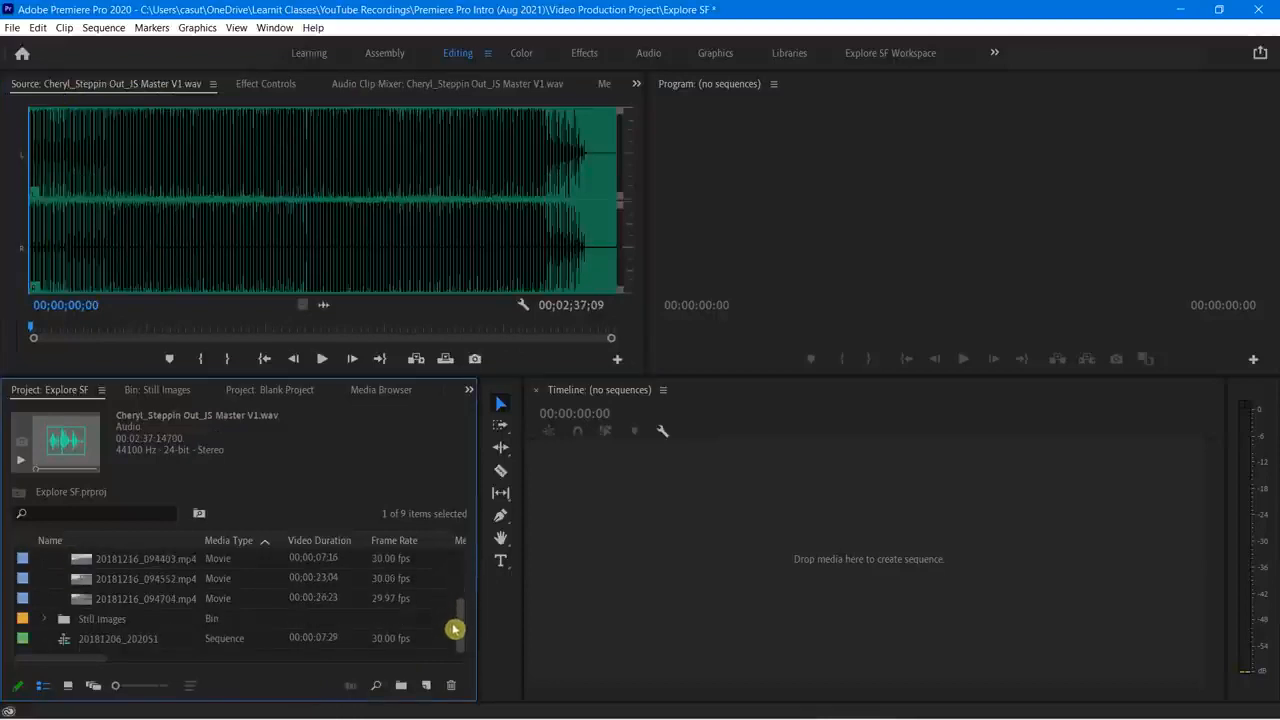
pyautogui.click(50, 619)
pyautogui.scroll(-2, 100, 630)
pyautogui.doubleClick(106, 602)
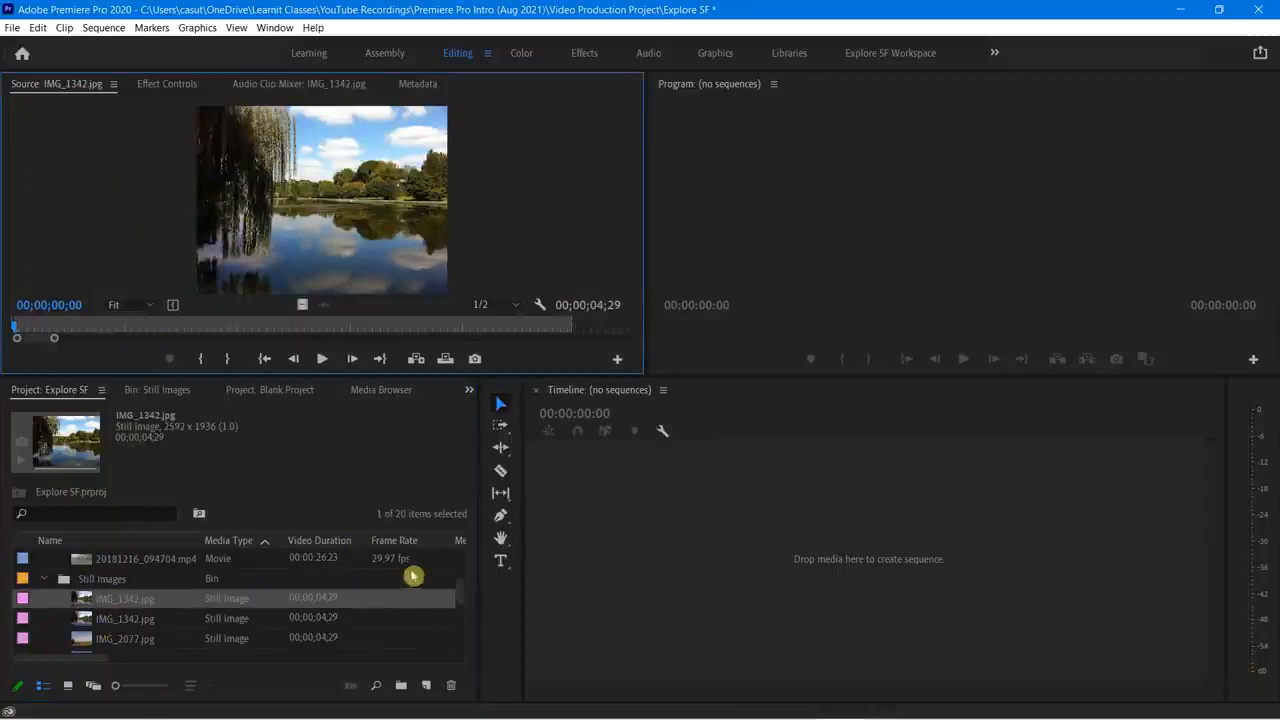
# Step: Open 20181206_205239.mp4 in the Source Monitor, move the playhead to 00;00;00;02, and play, pause and resume the clip
pyautogui.scroll(3, 349, 614)
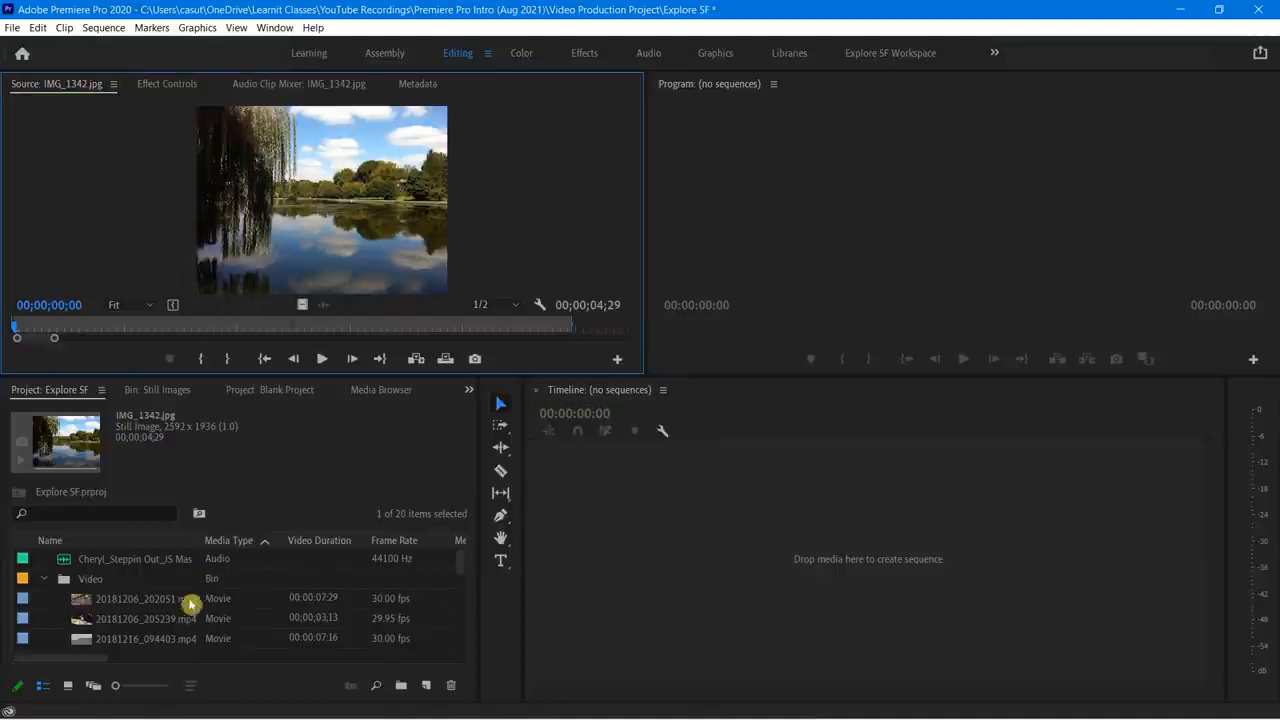
pyautogui.doubleClick(122, 616)
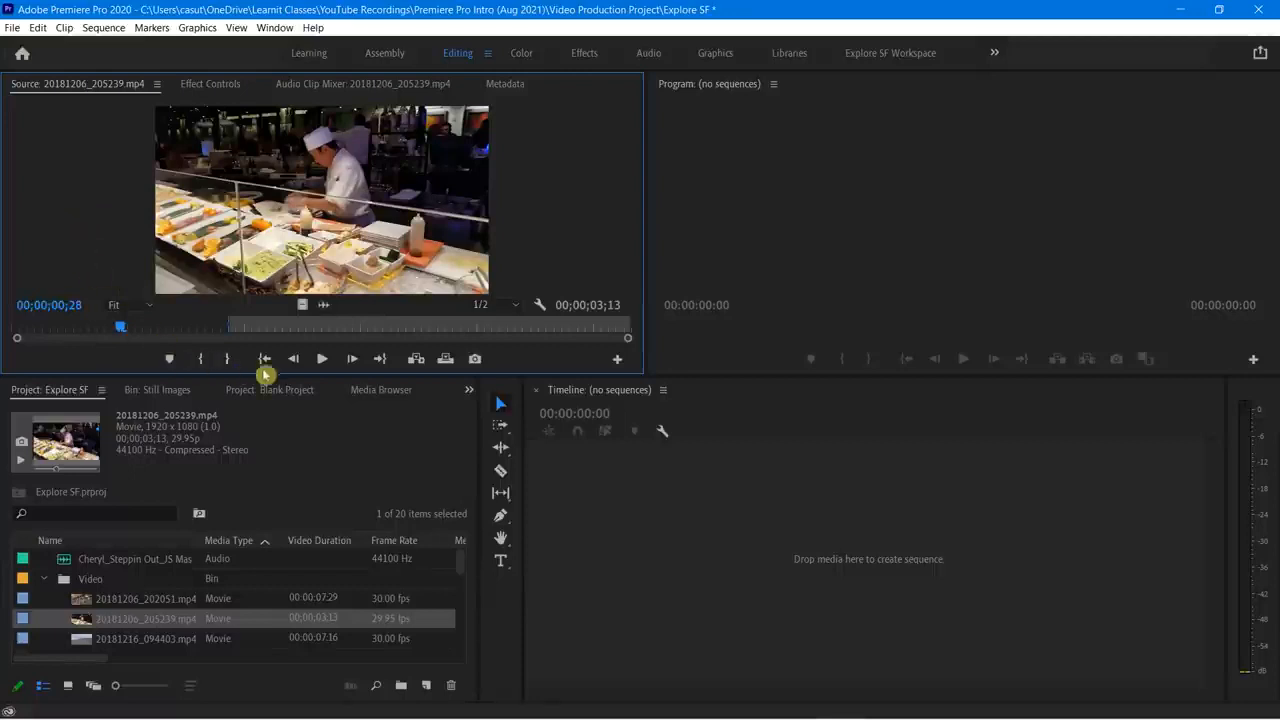
pyautogui.moveTo(68, 337); pyautogui.dragTo(18, 334)
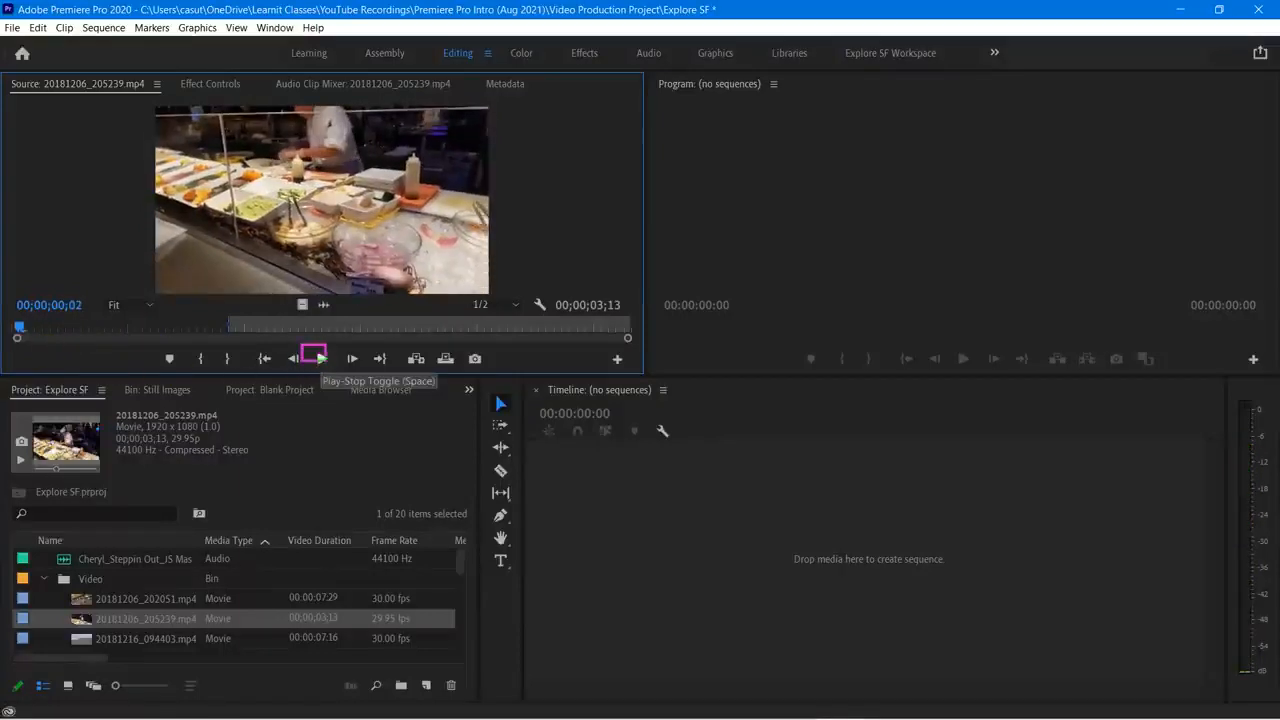
pyautogui.click(323, 360)
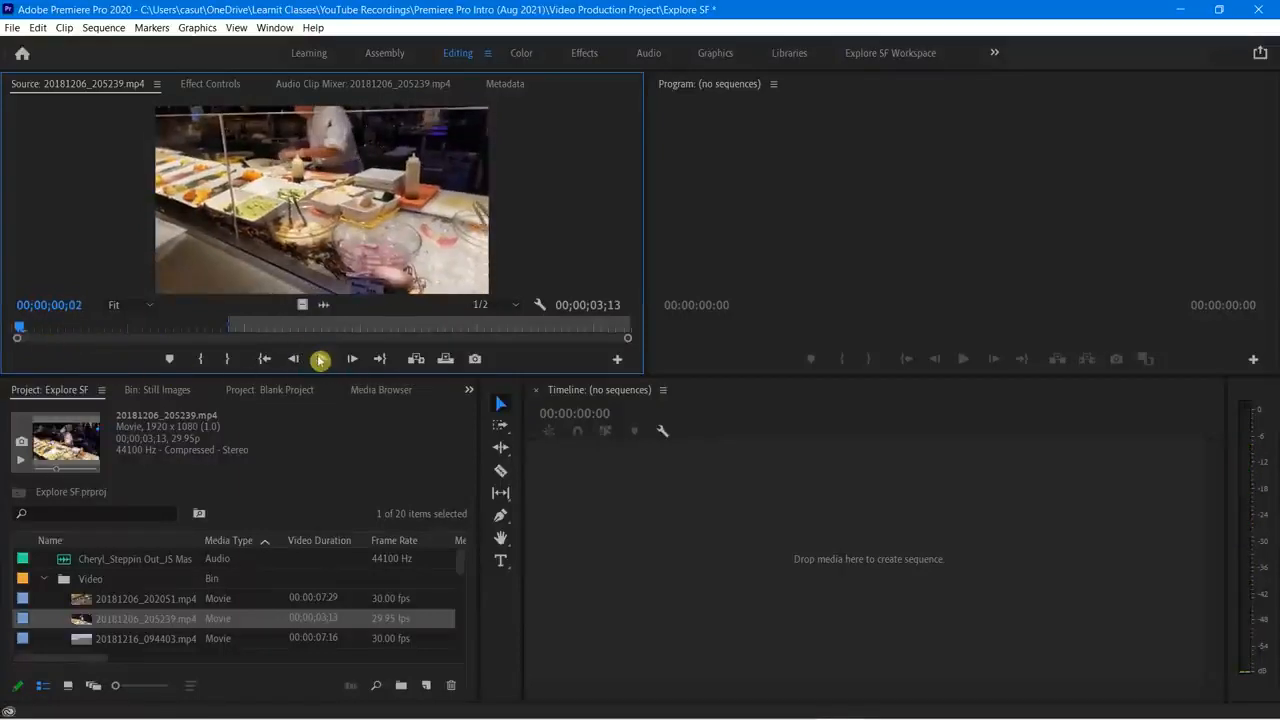
pyautogui.click(323, 362)
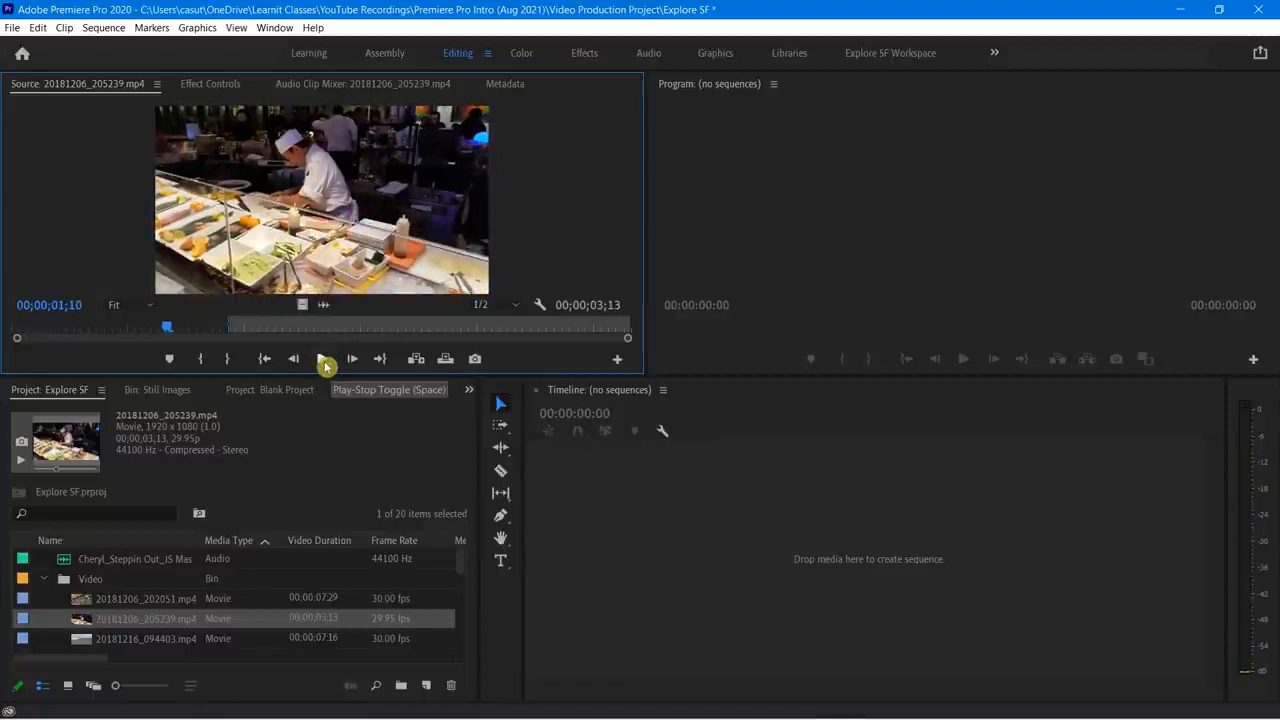
pyautogui.click(324, 362)
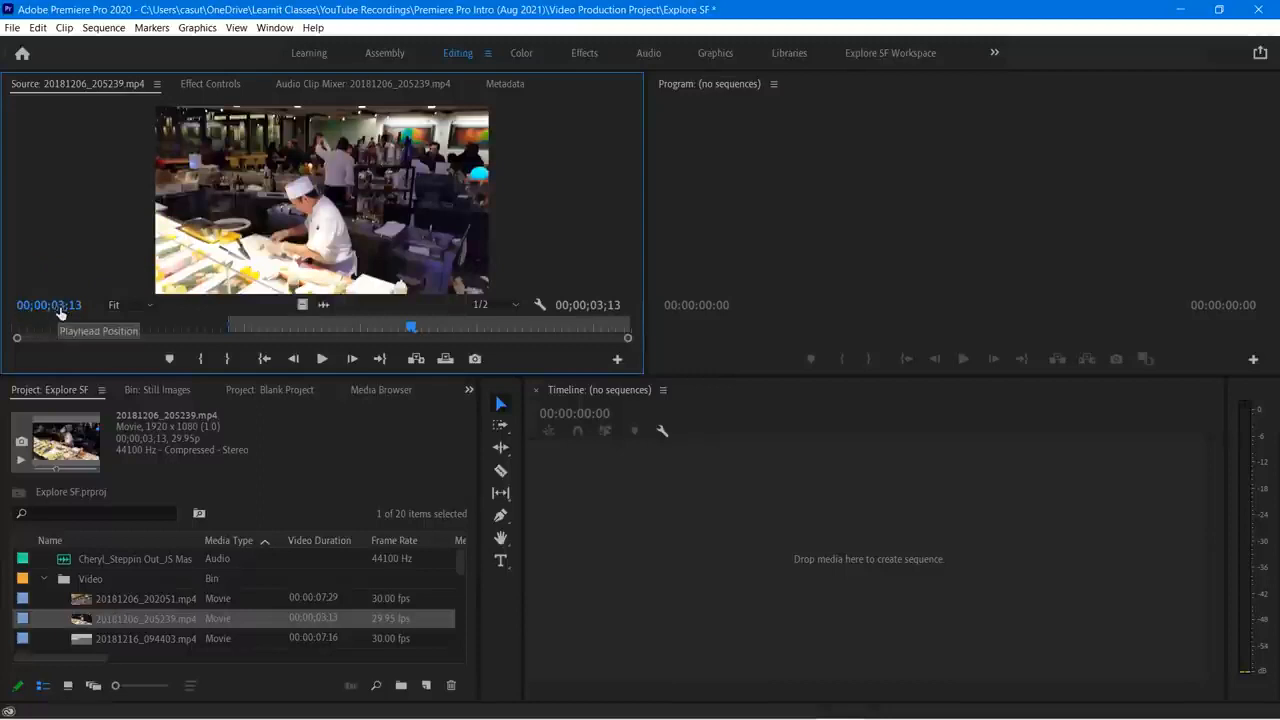
# Step: Scrub the Source Monitor's playhead timecode forward to 00;00;04;01 and edit it to 00;00;03;01
pyautogui.moveTo(59, 309)
pyautogui.mouseDown()
pyautogui.moveTo(78, 309)
pyautogui.moveTo(46, 309)
pyautogui.moveTo(70, 310)
pyautogui.mouseUp()
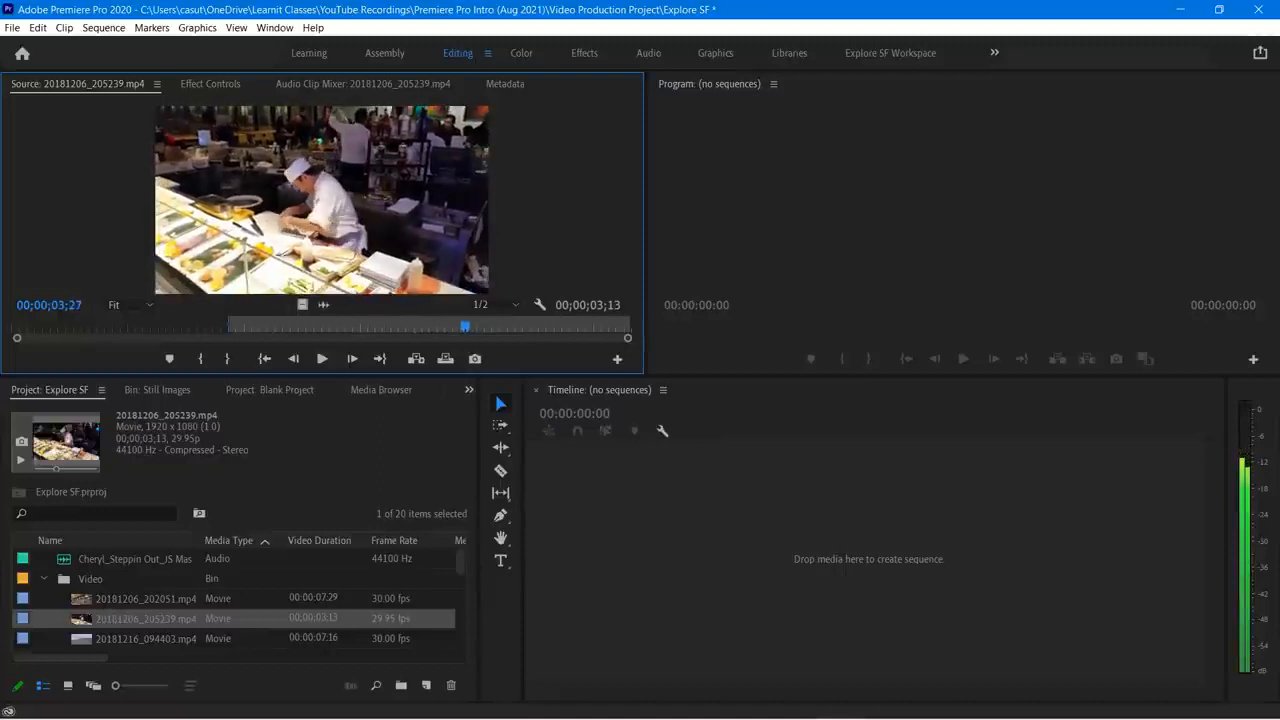
pyautogui.moveTo(70, 310); pyautogui.dragTo(73, 311)
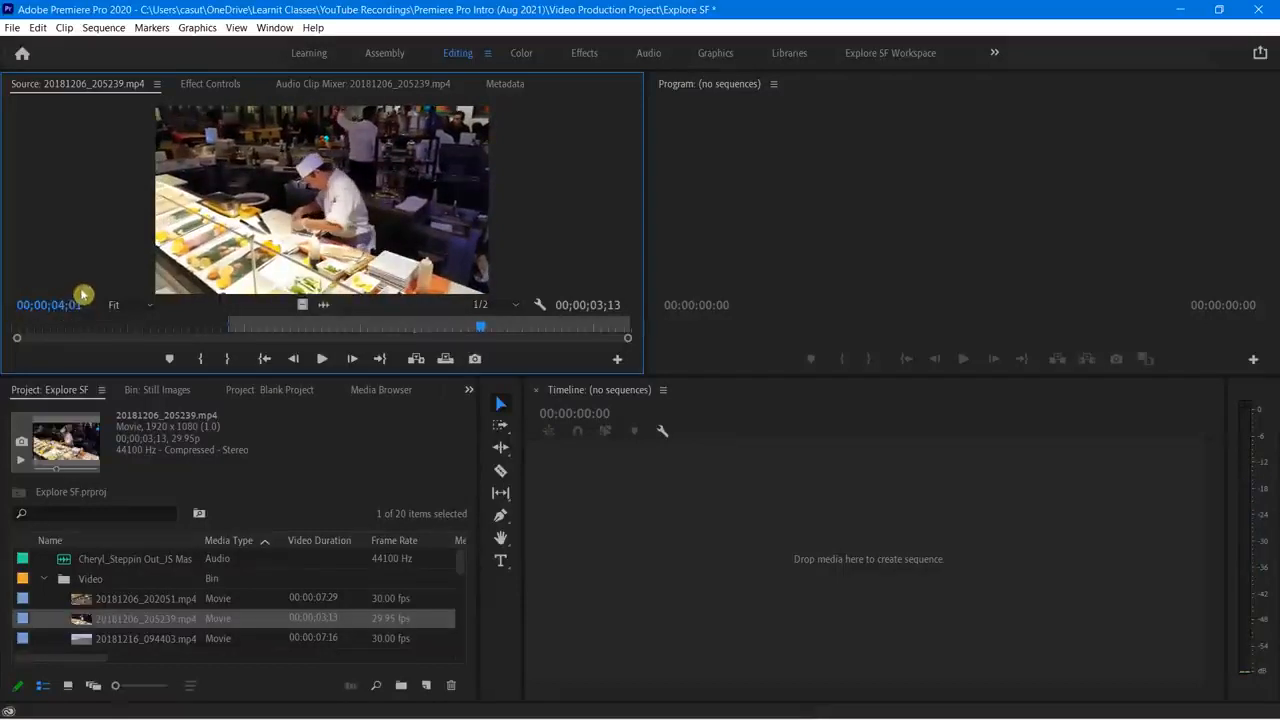
pyautogui.click(55, 310)
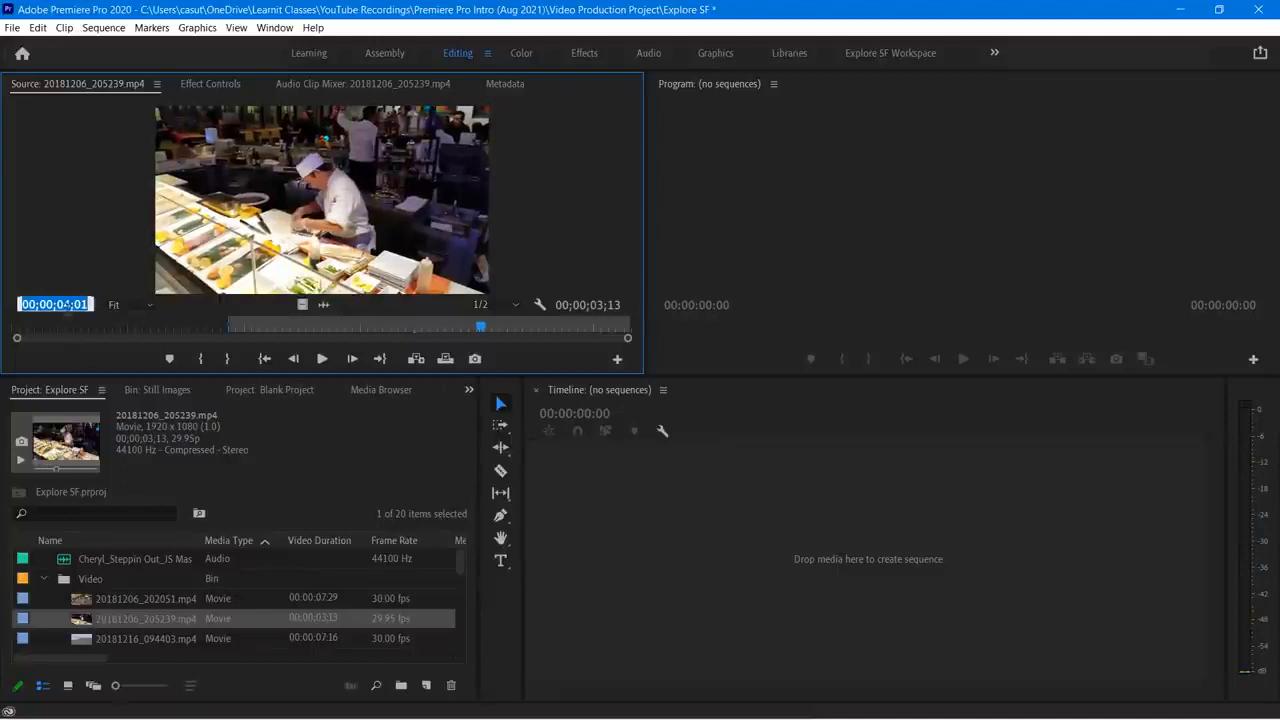
pyautogui.press('BackSpace')
pyautogui.write('3')
pyautogui.press('Return')
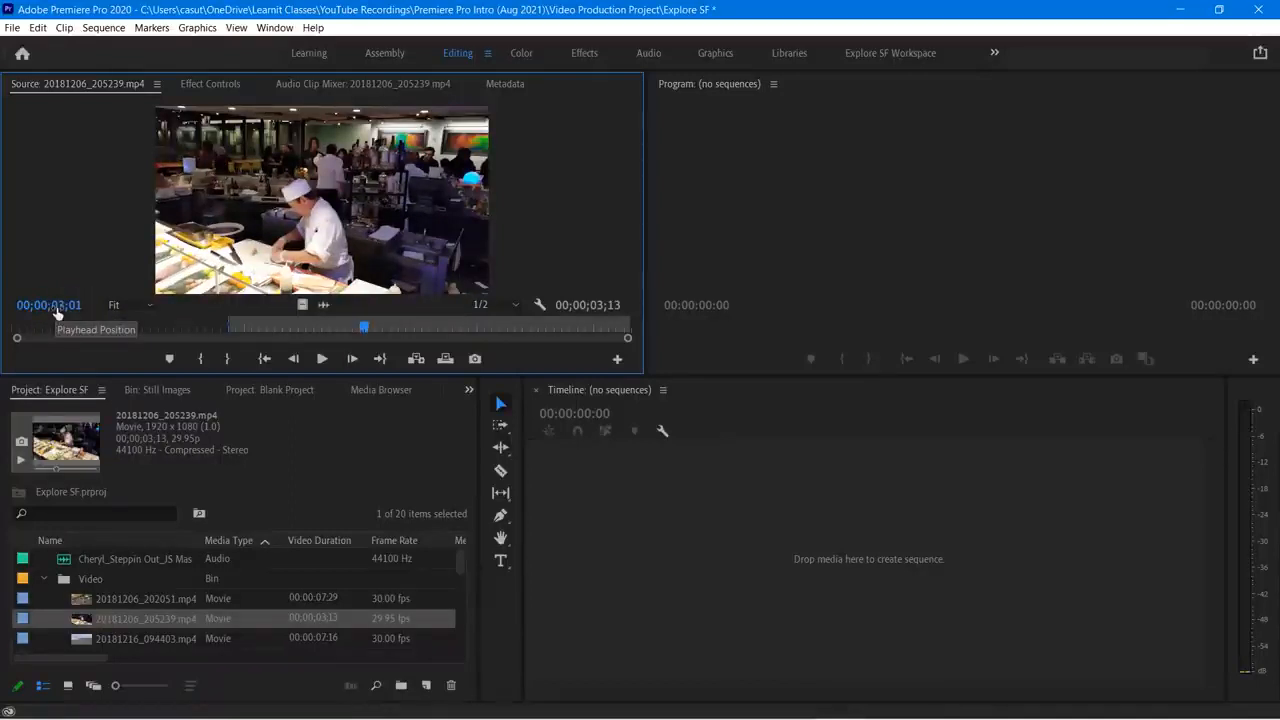
# Step: Scrub the playhead back to around one second and step it backward and forward frame by frame, stopping at 00;00;00;24
pyautogui.moveTo(364, 330); pyautogui.dragTo(129, 331)
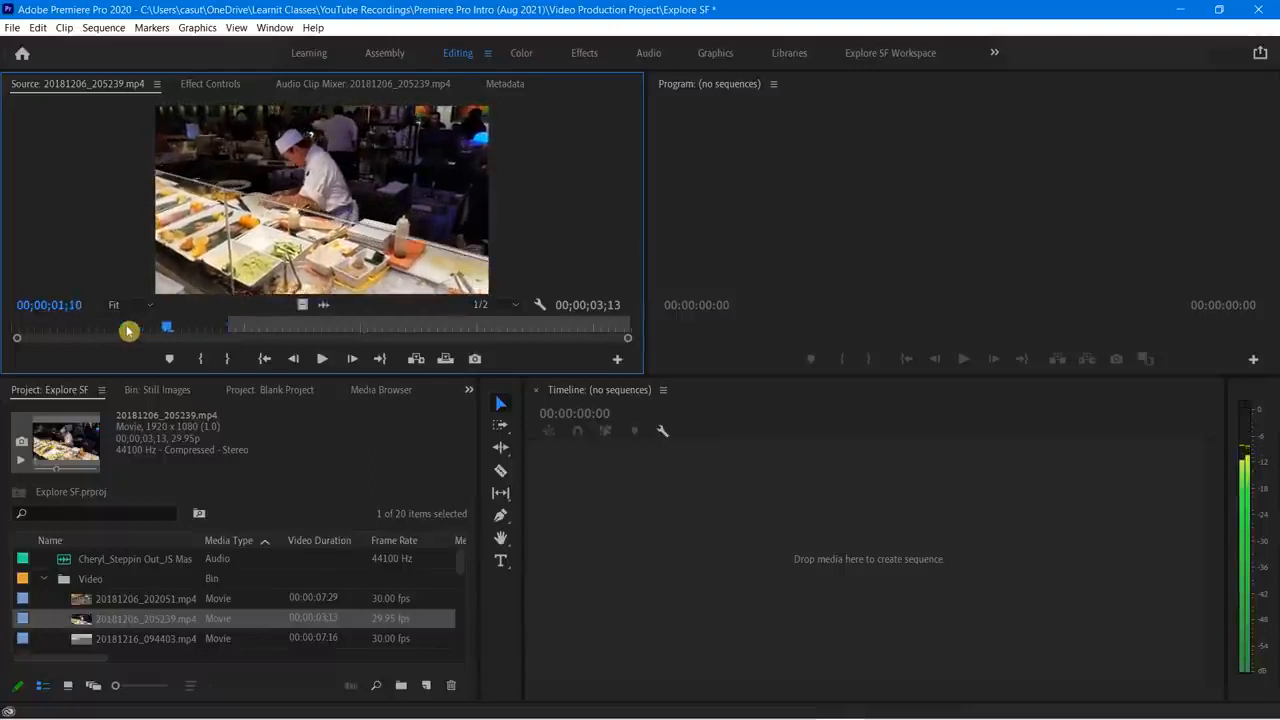
pyautogui.press('Left')
pyautogui.press('Left')
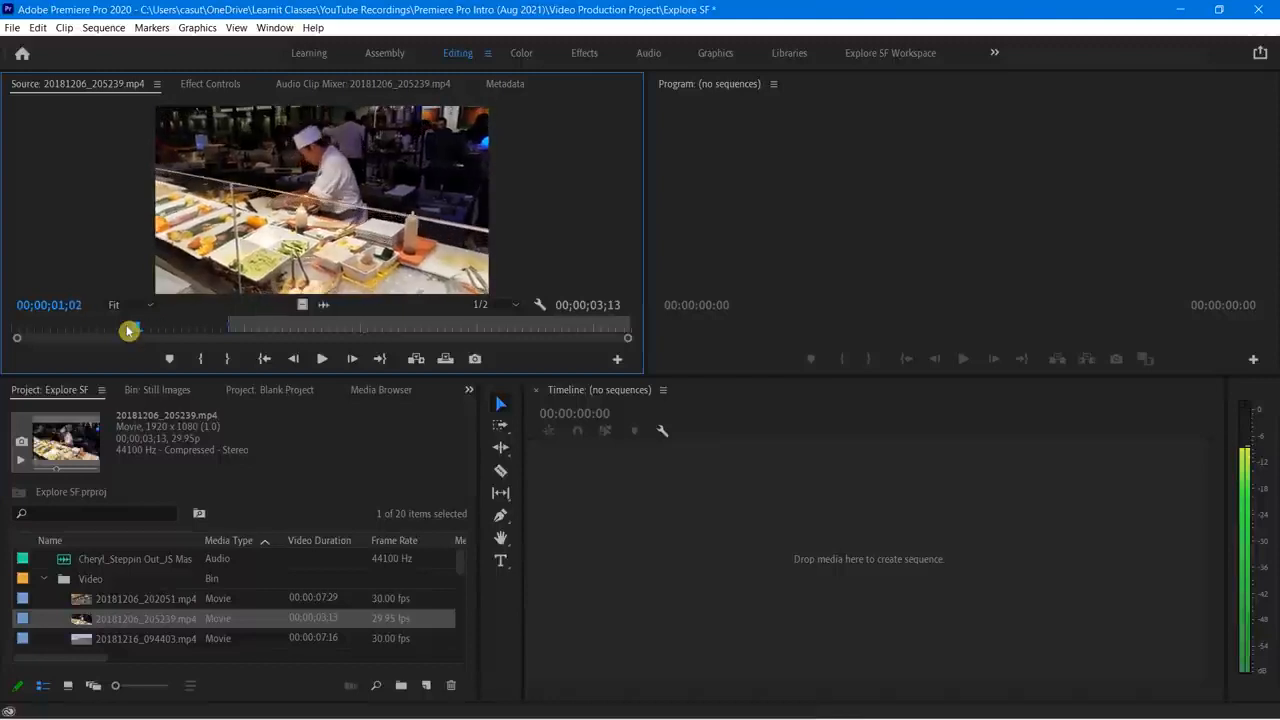
pyautogui.press('Left')
pyautogui.press('Left')
pyautogui.press('Left')
pyautogui.press('Left')
pyautogui.press('Left')
pyautogui.press('Left')
pyautogui.press('Right')
pyautogui.press('Right')
pyautogui.press('Right')
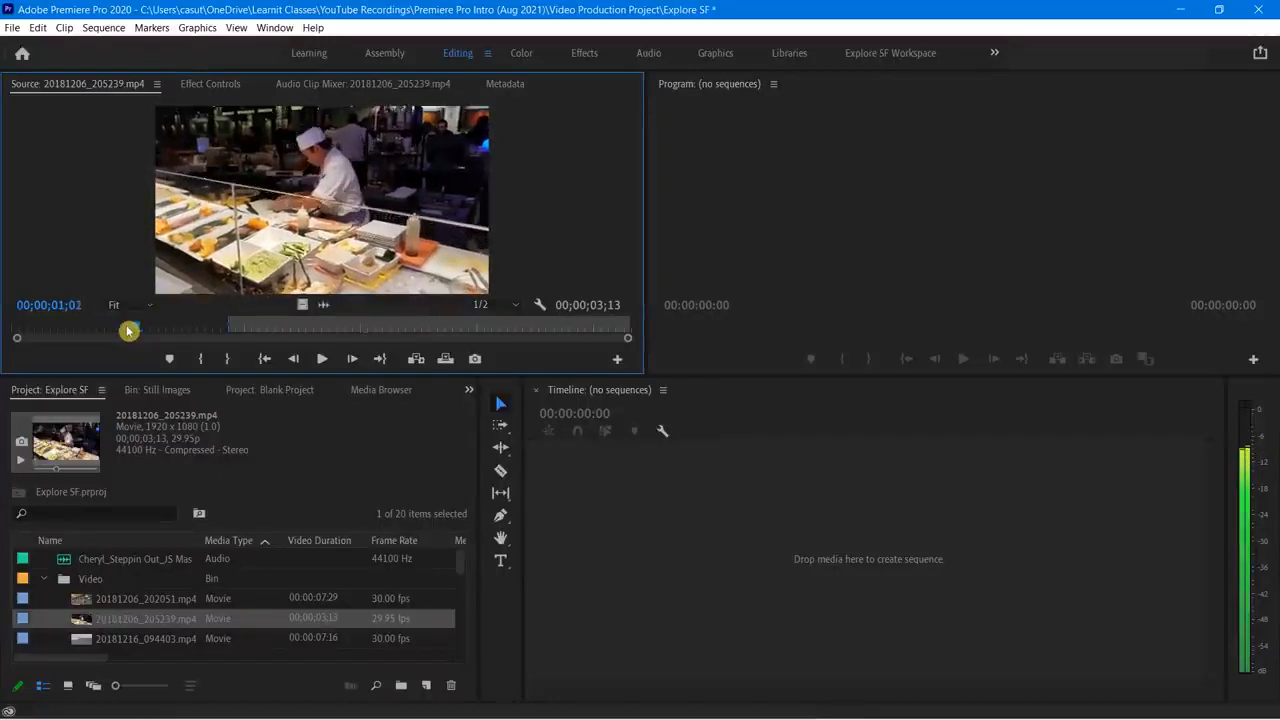
pyautogui.press('Left')
pyautogui.press('Left')
pyautogui.press('Left')
pyautogui.press('Left')
pyautogui.press('Left')
pyautogui.press('Left')
pyautogui.press('Left')
pyautogui.press('Left')
pyautogui.press('Left')
pyautogui.press('Left')
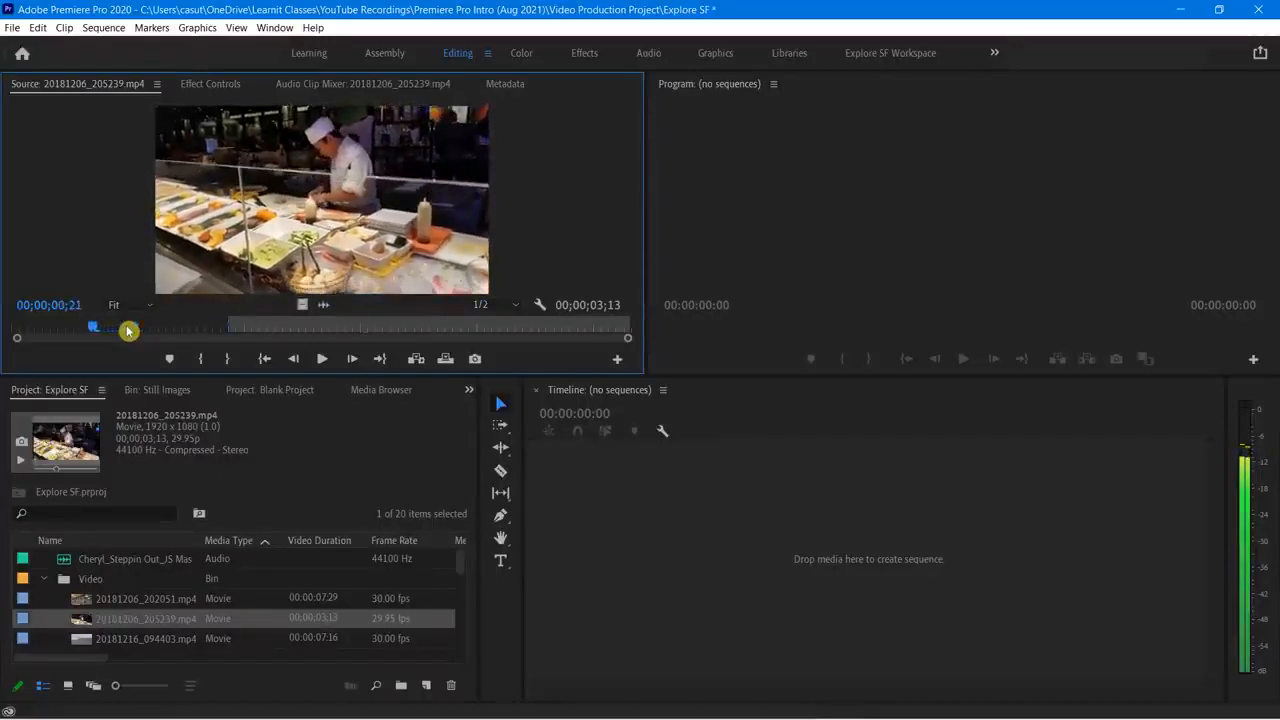
pyautogui.press('Left')
pyautogui.press('Left')
pyautogui.press('Left')
pyautogui.press('Left')
pyautogui.press('Left')
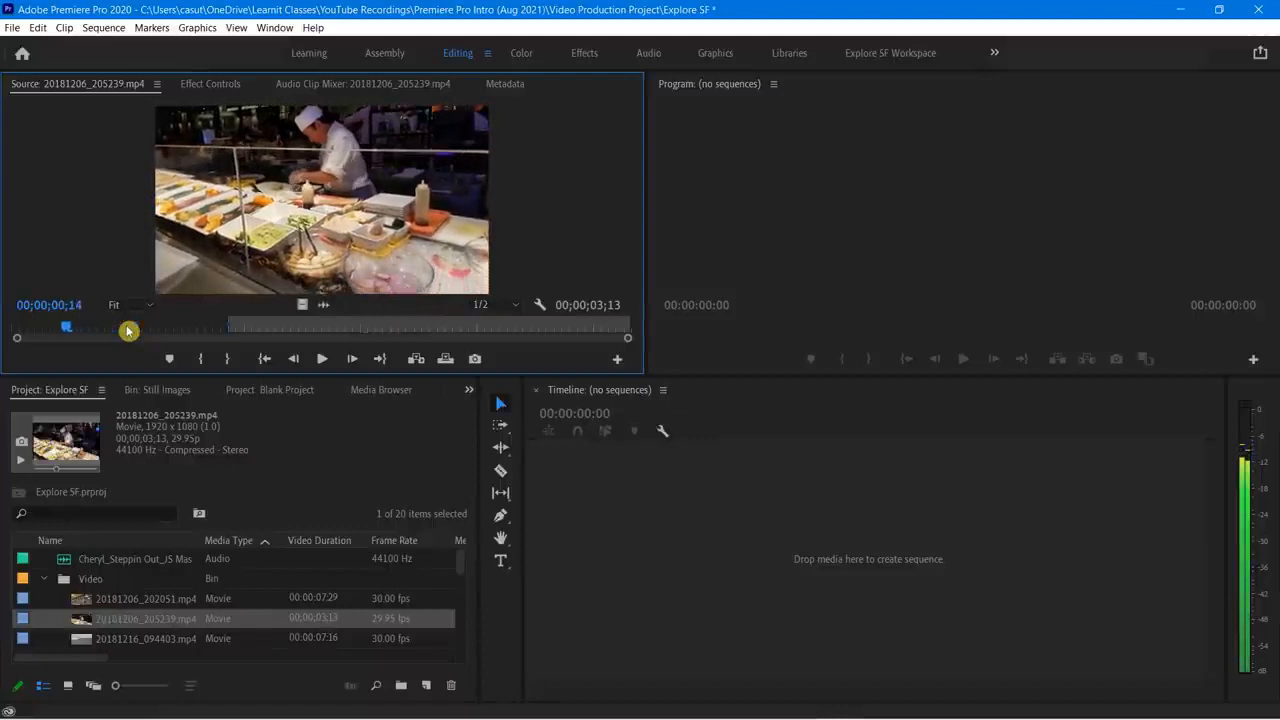
pyautogui.press('Left')
pyautogui.press('Left')
pyautogui.press('Right')
pyautogui.press('Right')
pyautogui.press('Right')
pyautogui.press('Right')
pyautogui.press('Right')
pyautogui.press('Right')
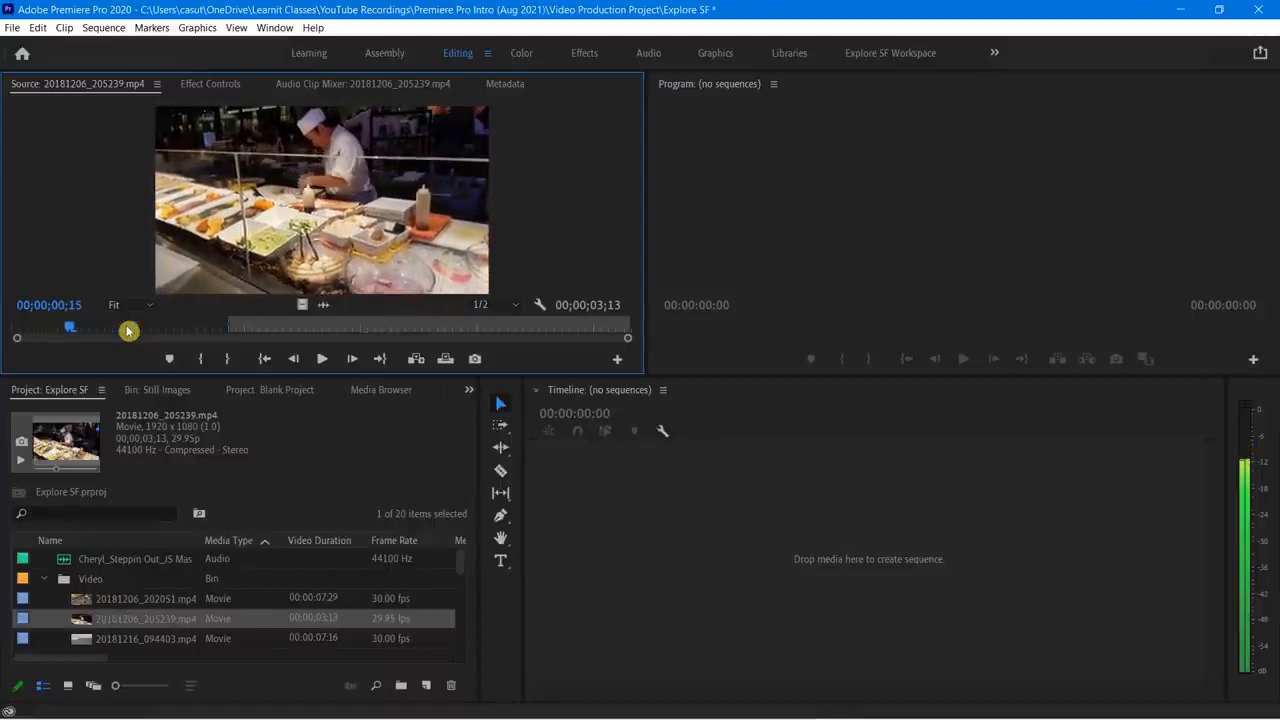
pyautogui.press('Right')
pyautogui.press('Right')
pyautogui.press('Right')
pyautogui.press('Right')
pyautogui.press('Right')
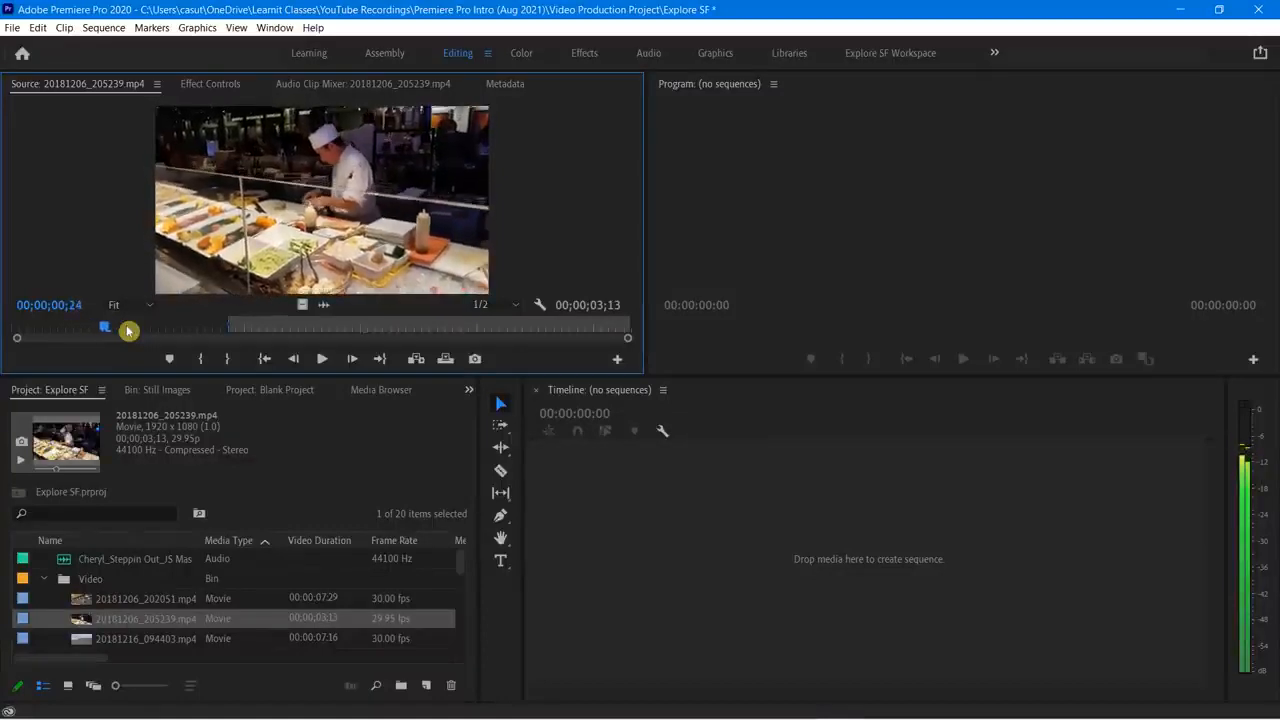
# Step: Jump the playhead to the clip's start and back and forth between the start and the In point, ending at 00;00;01;26
pyautogui.press('Home')
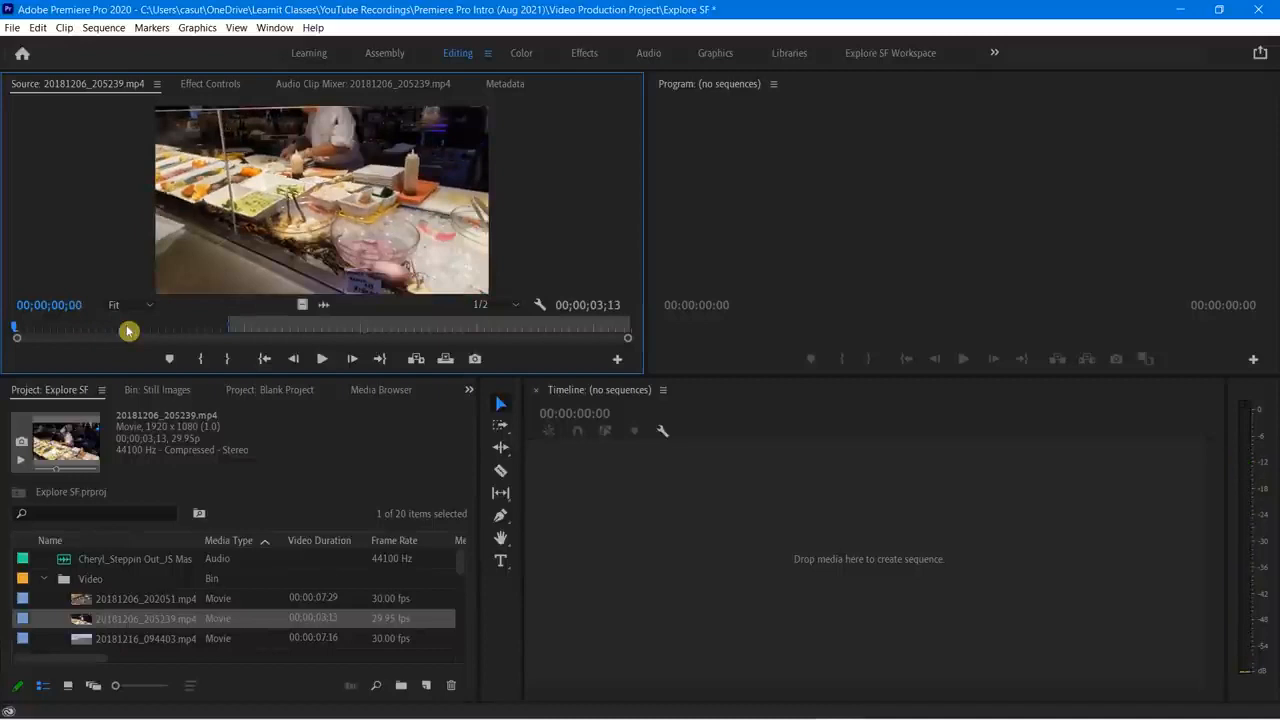
pyautogui.press('Down')
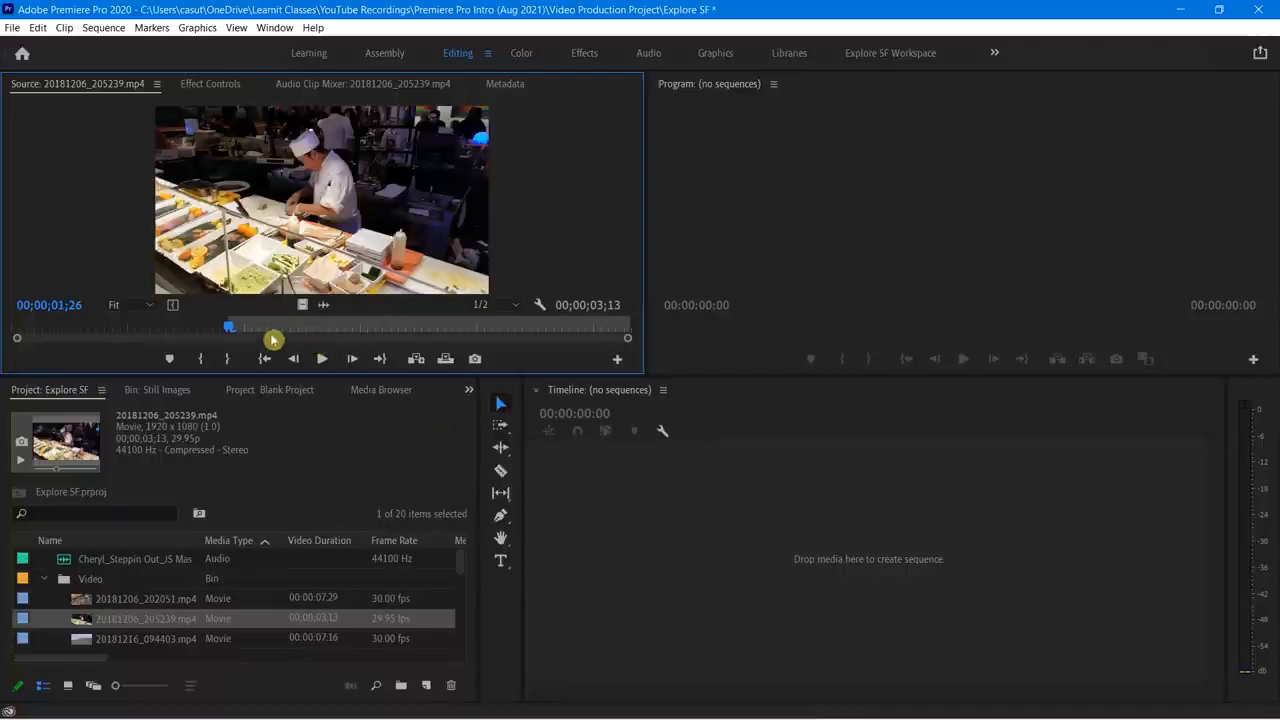
pyautogui.press('Down')
pyautogui.press('Up')
pyautogui.press('Up')
pyautogui.press('Down')
pyautogui.press('Down')
pyautogui.press('Up')
pyautogui.press('Up')
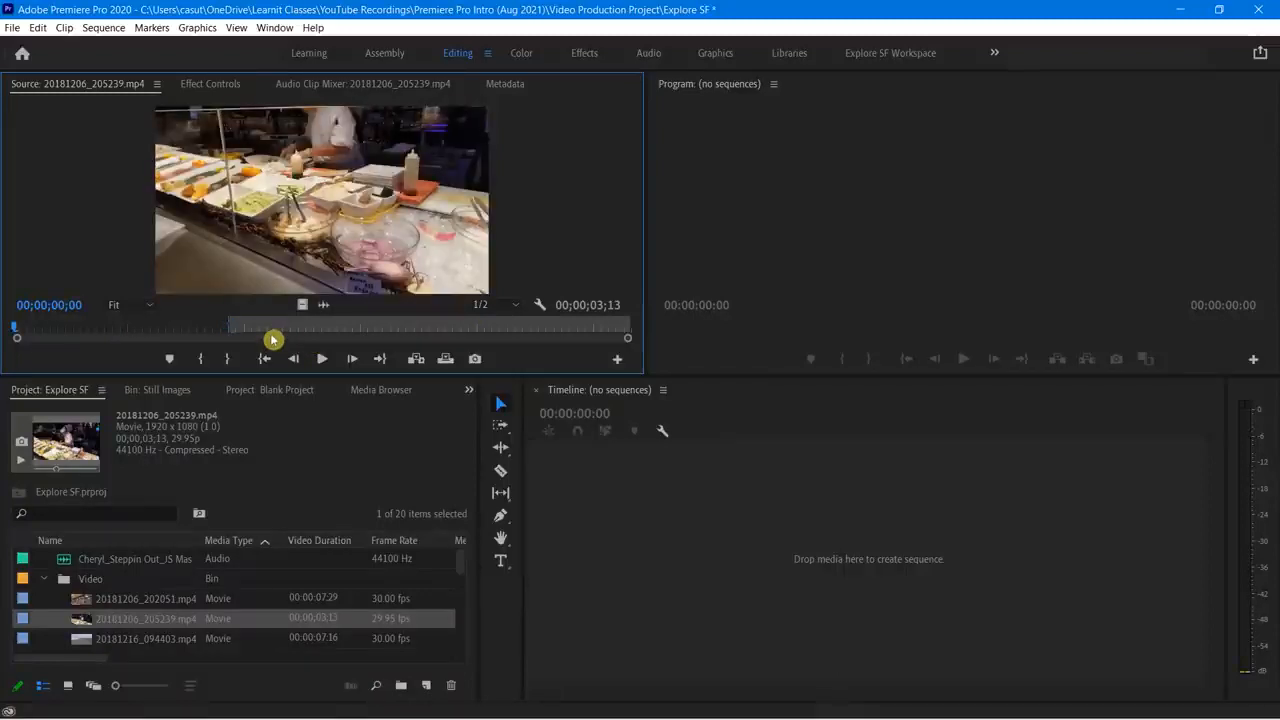
pyautogui.press('Down')
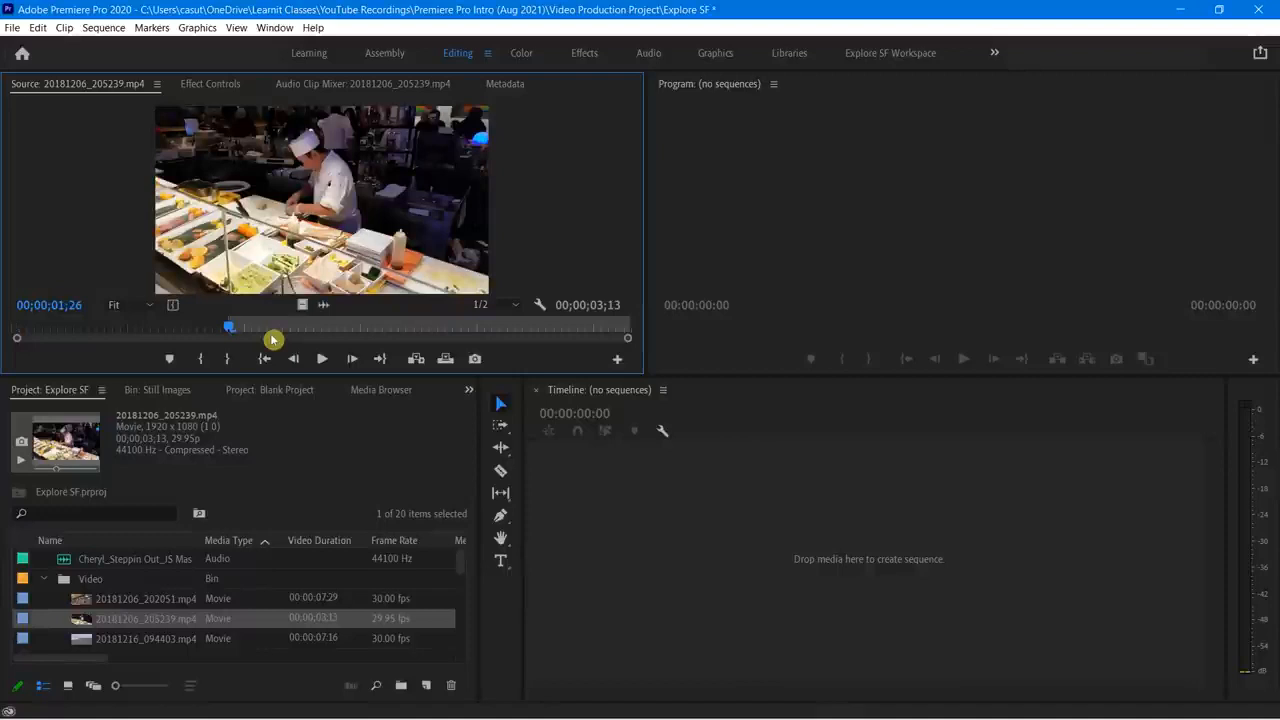
# Step: Jump the Source Monitor's playhead to the clip's end and clear the clip's In point
pyautogui.press('Down')
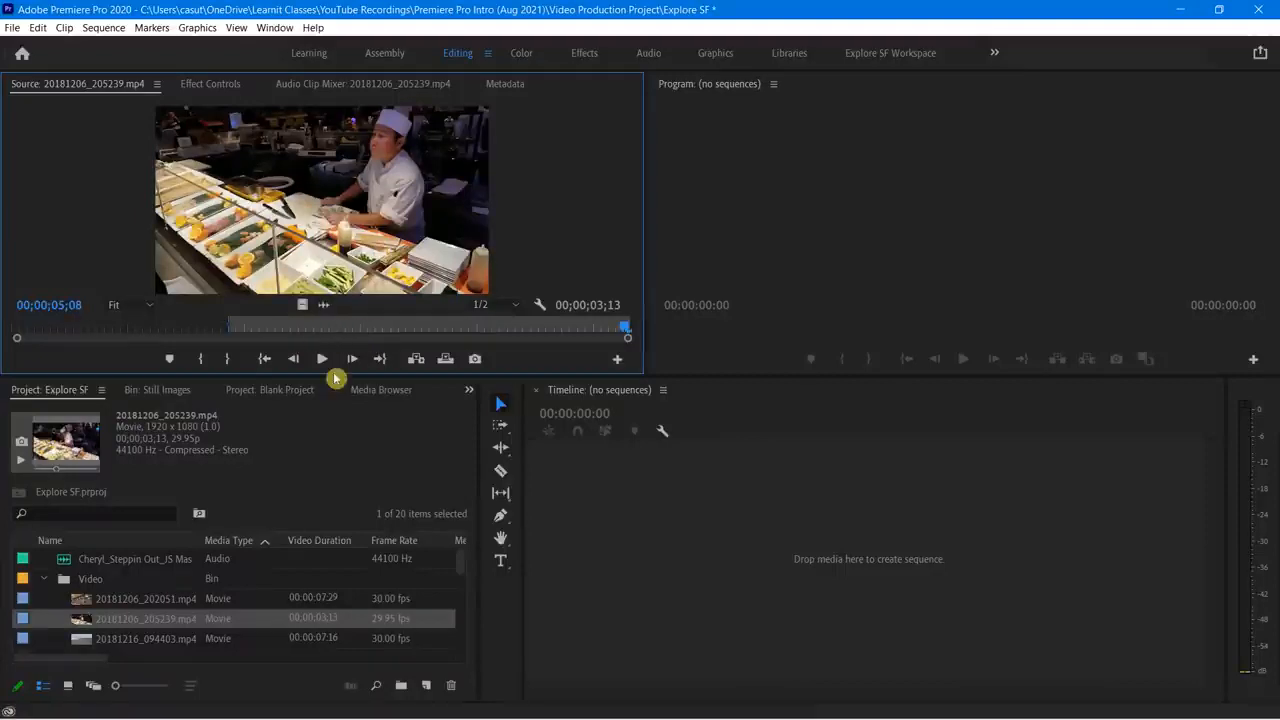
pyautogui.rightClick(268, 328)
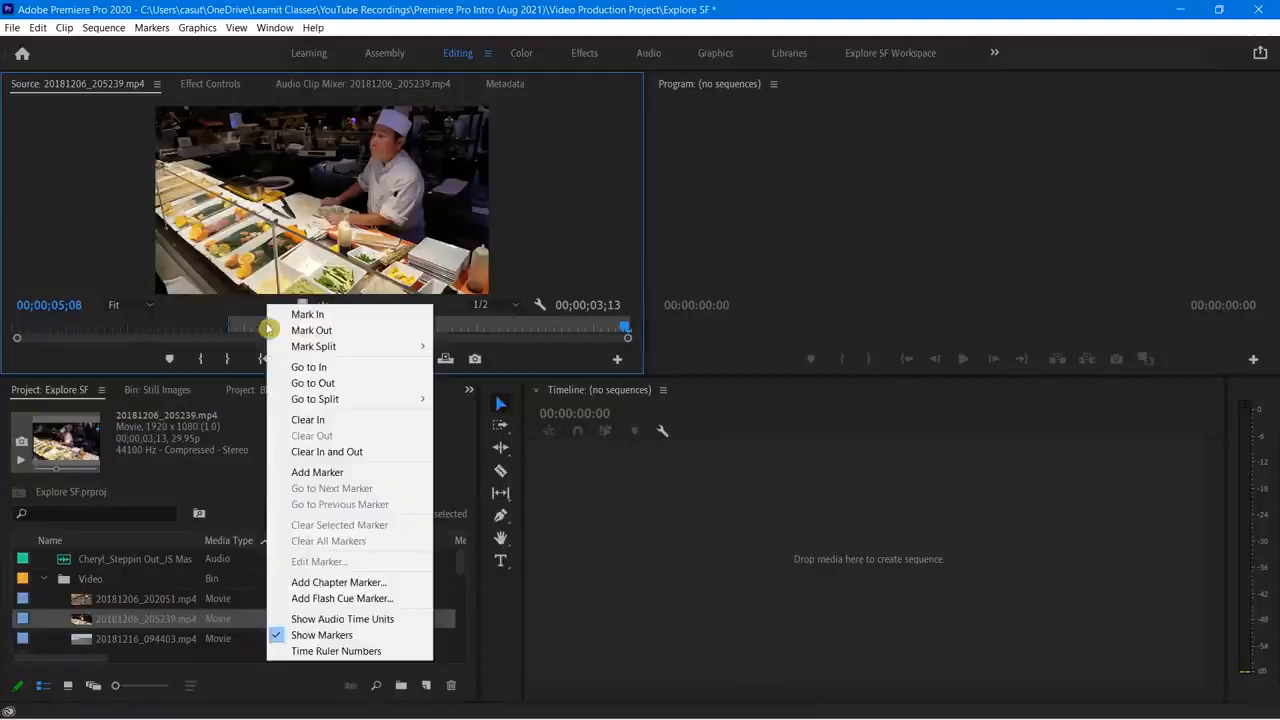
pyautogui.click(323, 420)
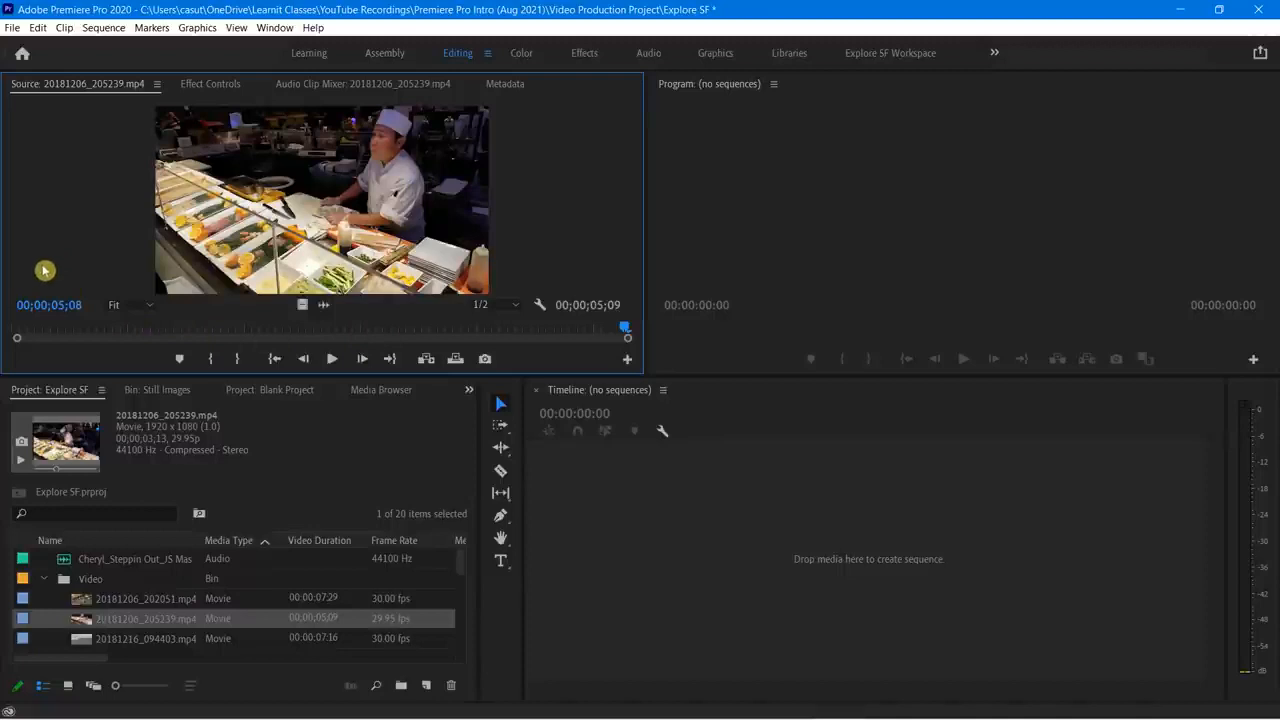
# Step: Start and stop playback of the clip, and jump the playhead to the clip's end and back to its start
pyautogui.press('space')
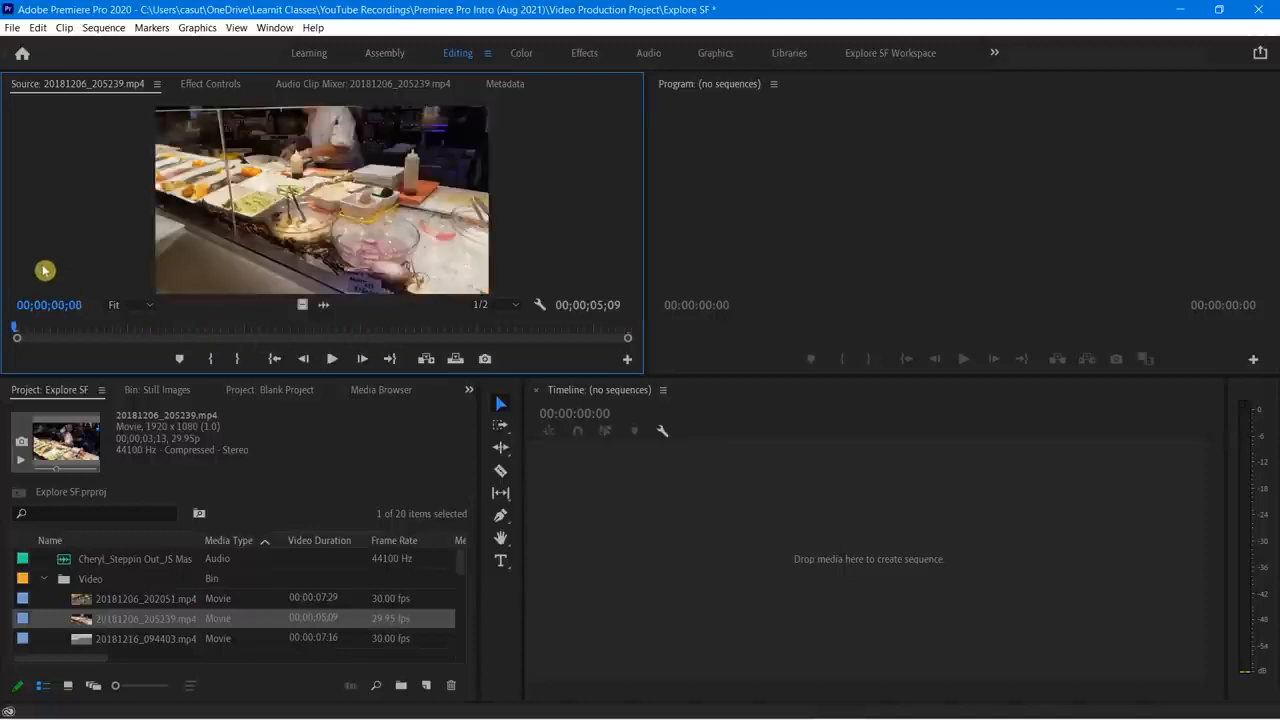
pyautogui.press('space')
pyautogui.press('End')
pyautogui.press('Home')
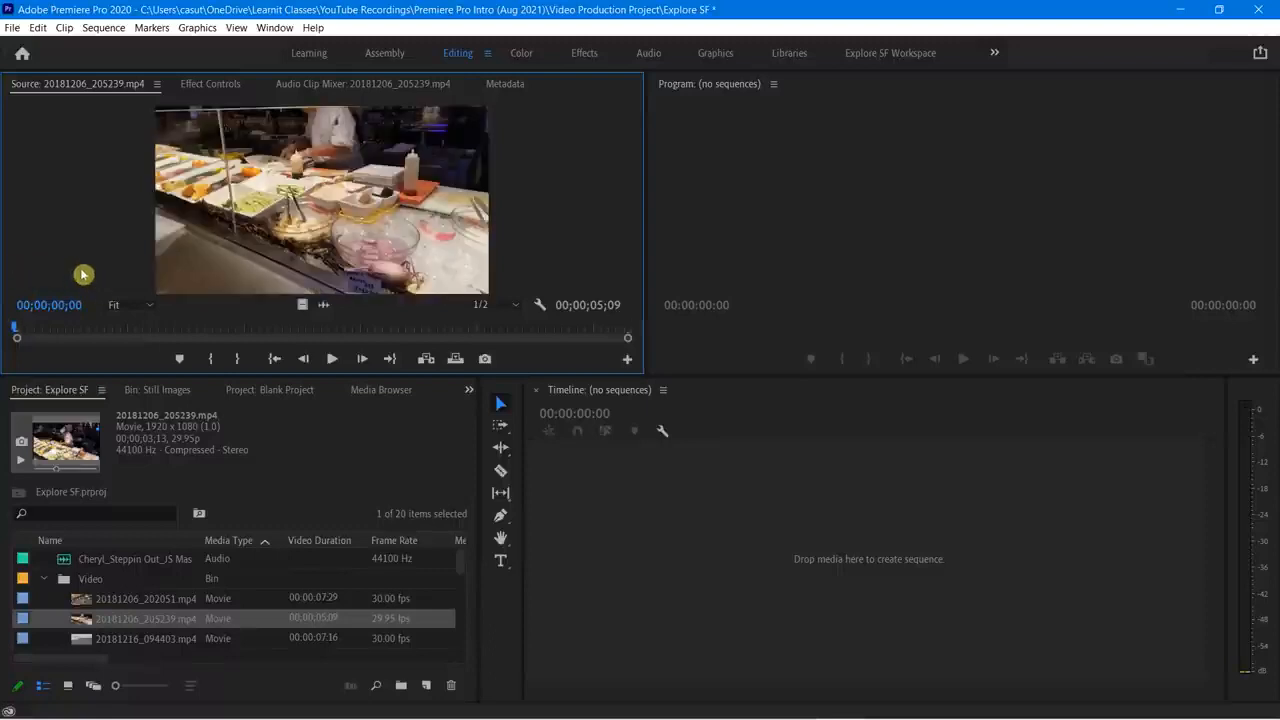
# Step: Try the Source Monitor's zoom level at 100% and change it to 25%
pyautogui.click(148, 312)
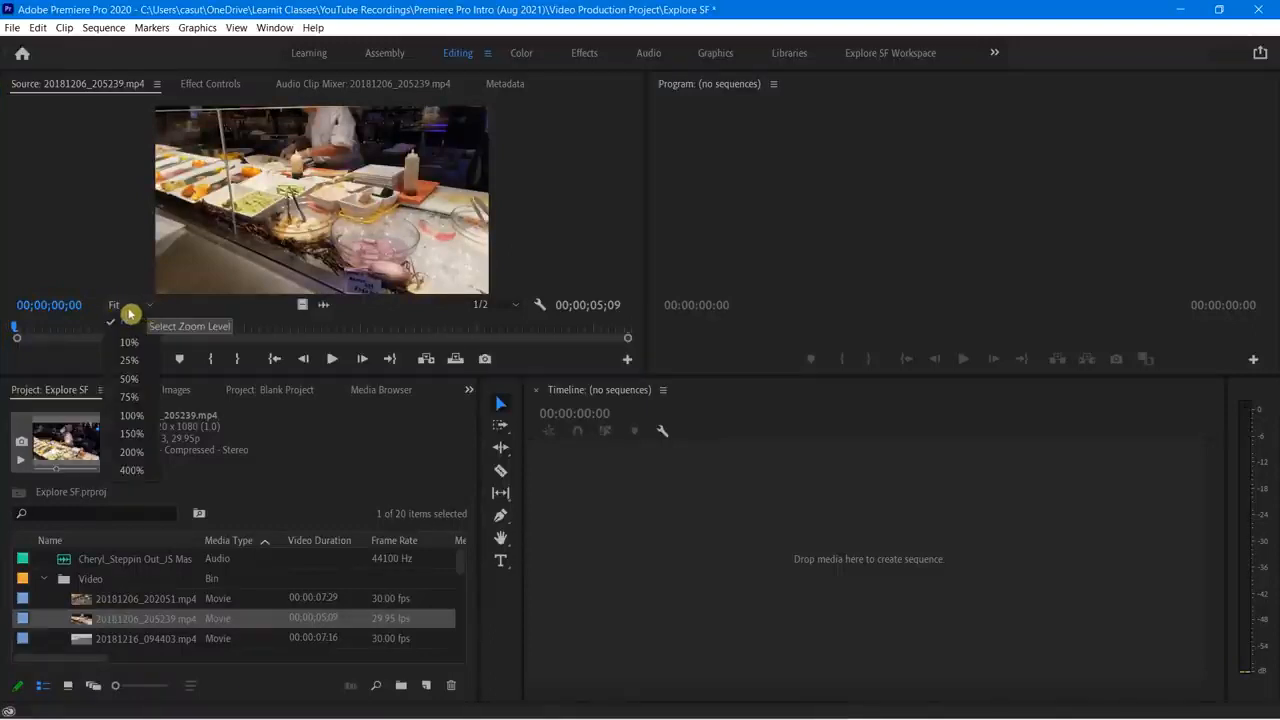
pyautogui.click(138, 414)
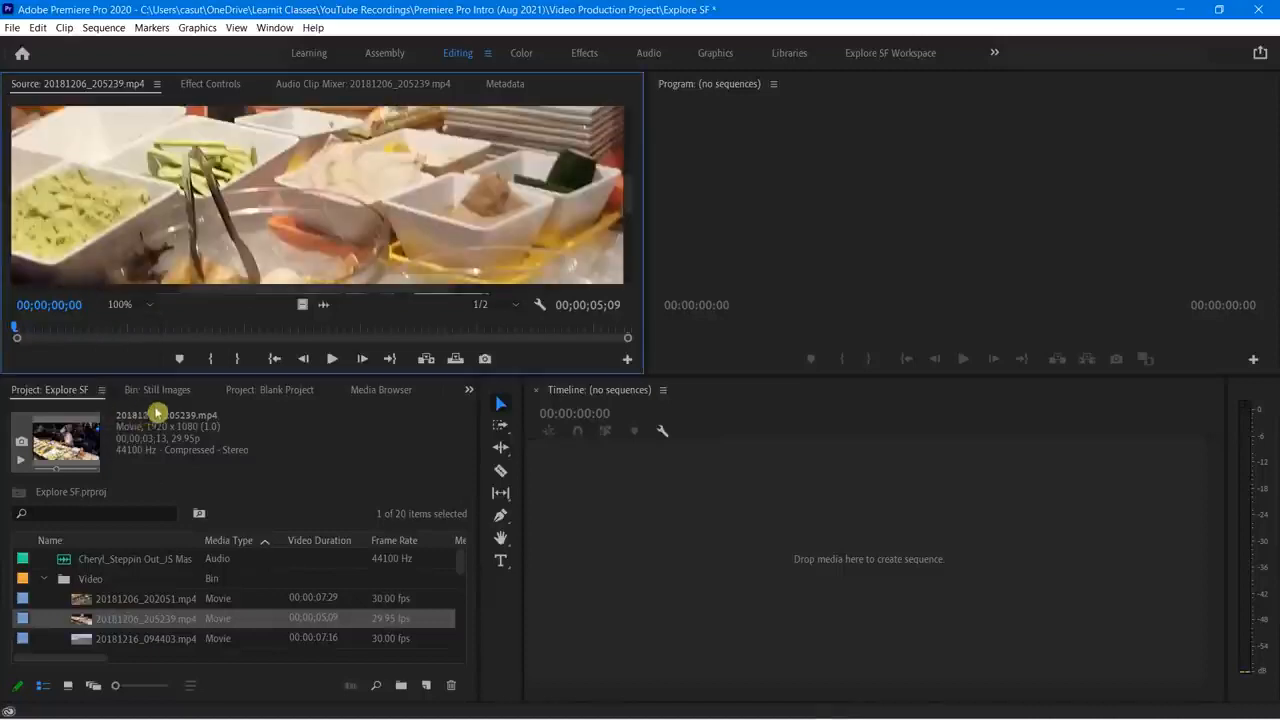
pyautogui.click(146, 308)
pyautogui.click(131, 361)
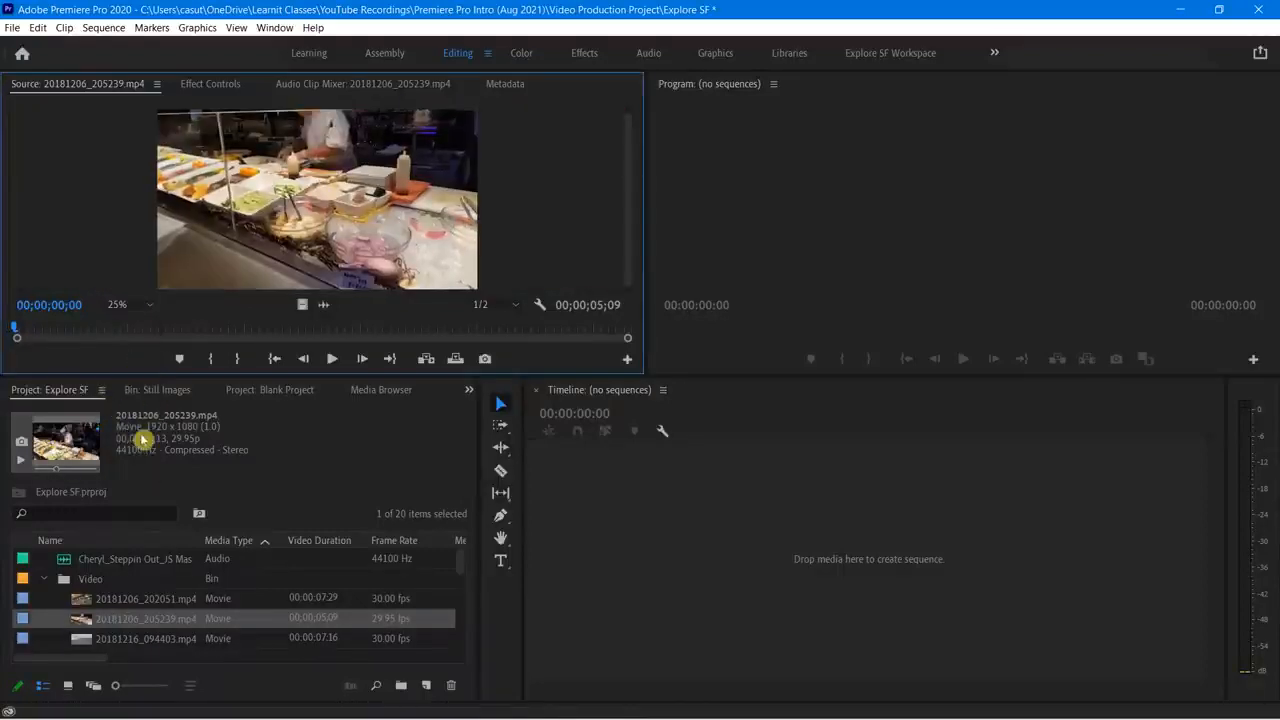
# Step: Set the Source Monitor zoom level to Fit and enlarge the upper monitor area so the clip preview fills more space
pyautogui.click(147, 306)
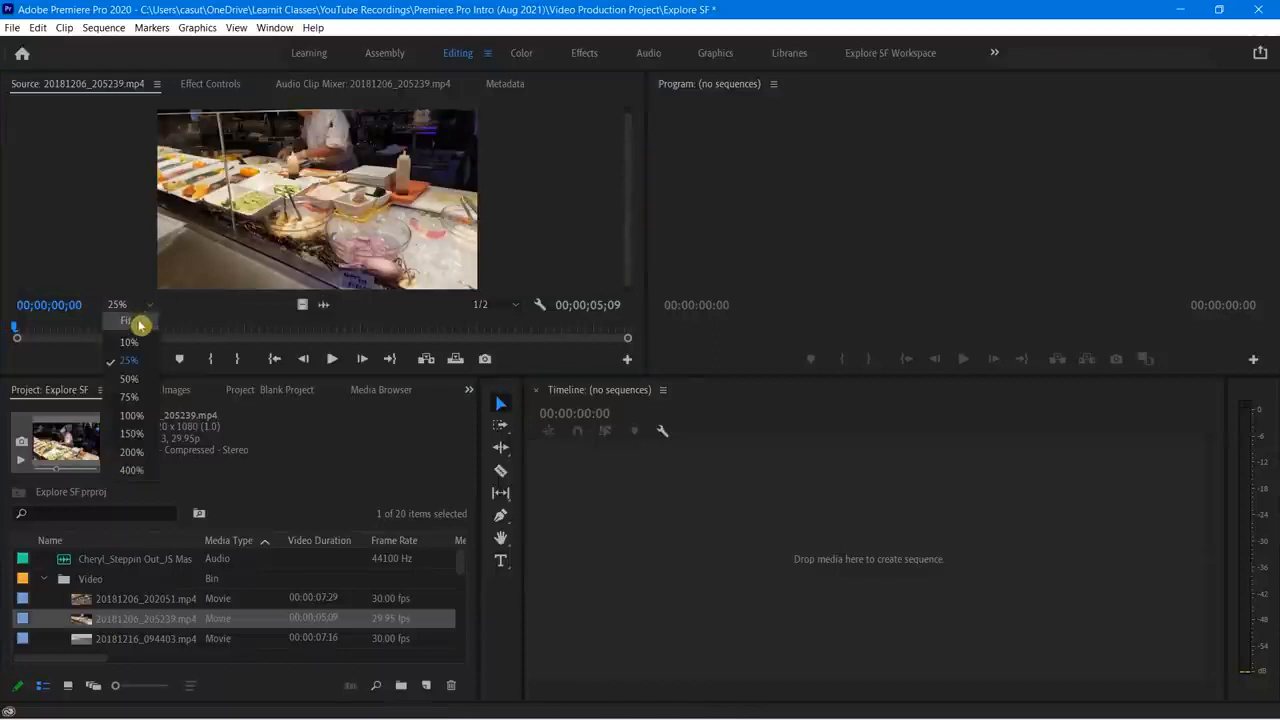
pyautogui.click(137, 327)
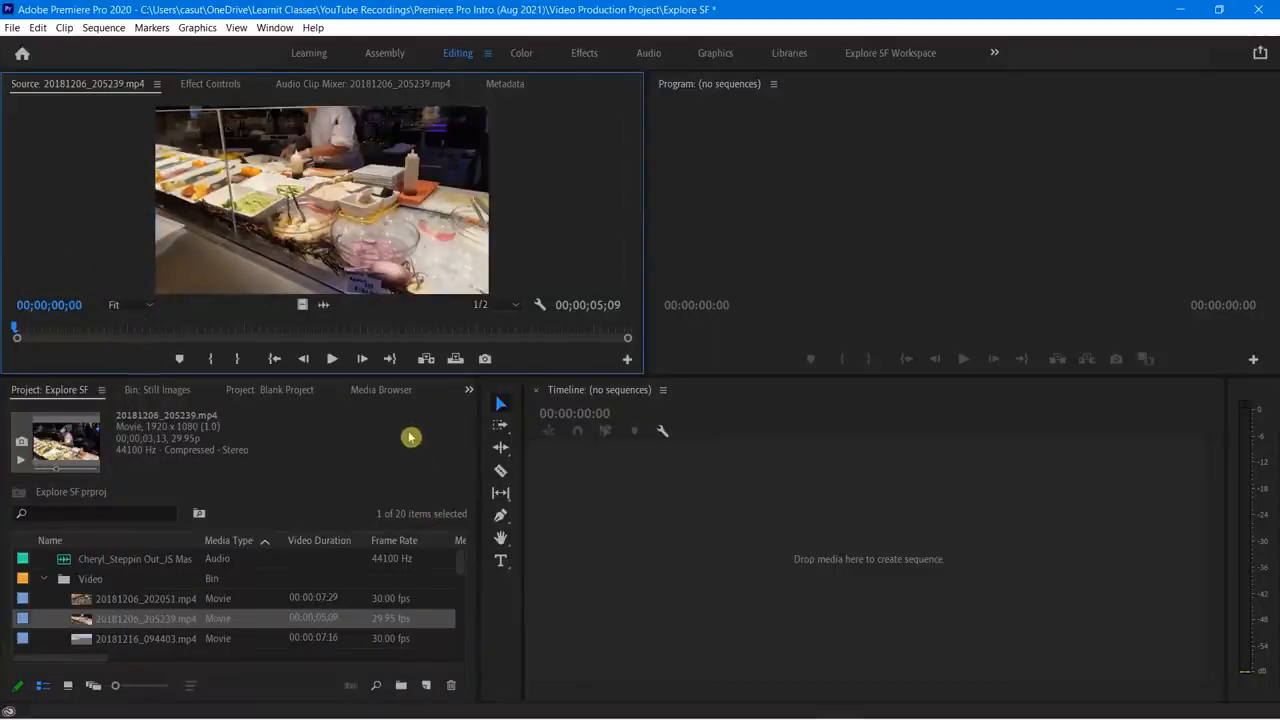
pyautogui.moveTo(338, 375); pyautogui.dragTo(343, 477)
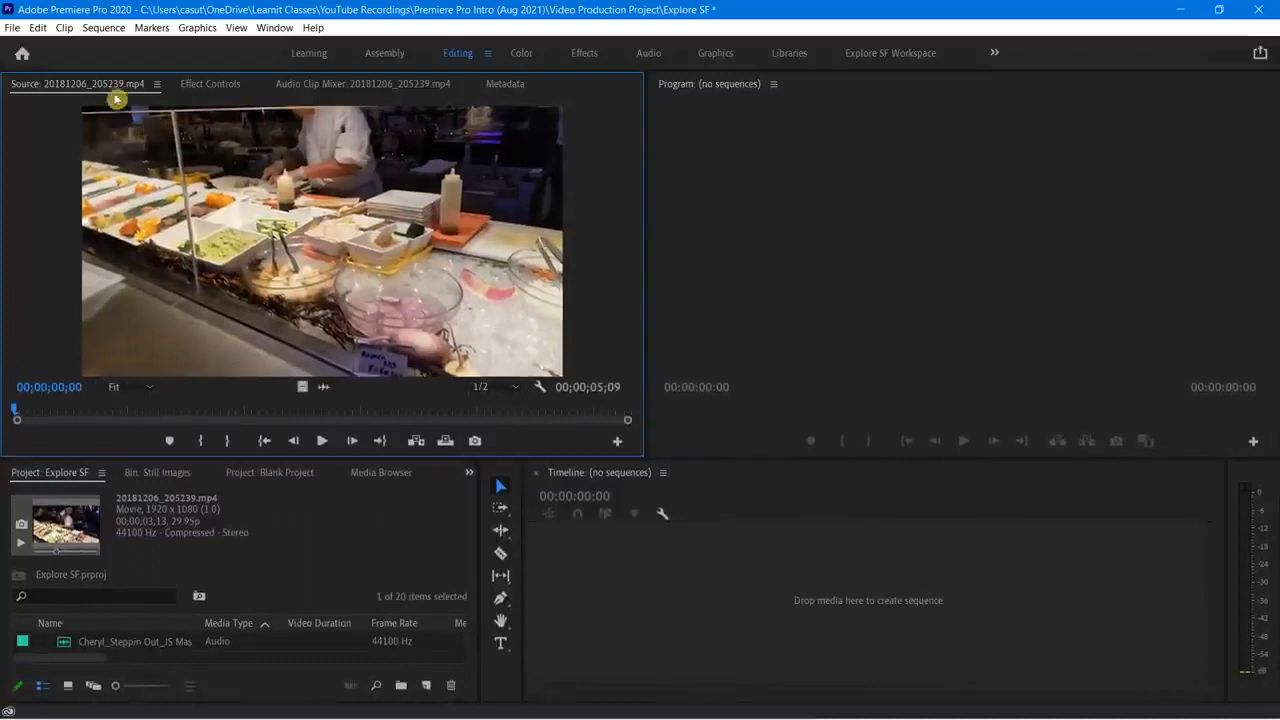
# Step: Undock the Source Monitor into a floating panel and return it to its docked place
pyautogui.click(158, 85)
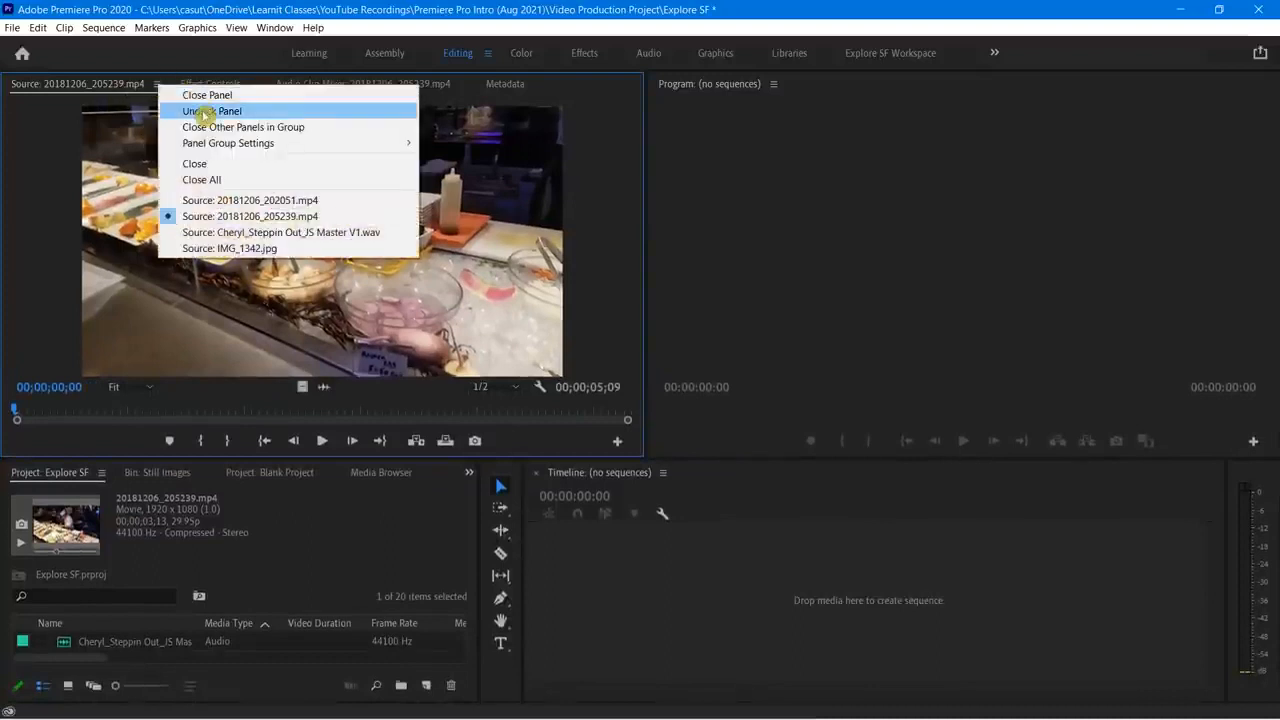
pyautogui.click(204, 111)
pyautogui.moveTo(280, 72); pyautogui.dragTo(183, 114)
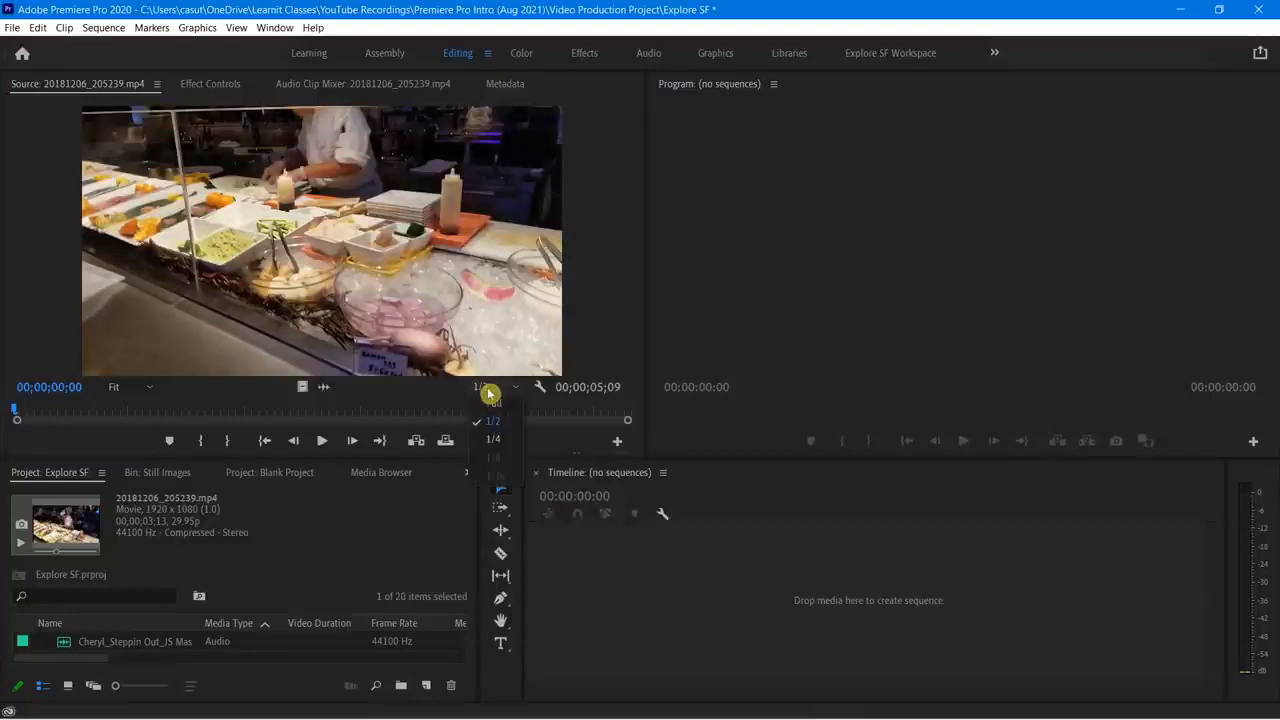
# Step: Review the Source Monitor's playback resolution and display settings, switching the view to Audio Waveform and back to Composite Video
pyautogui.click(500, 390)
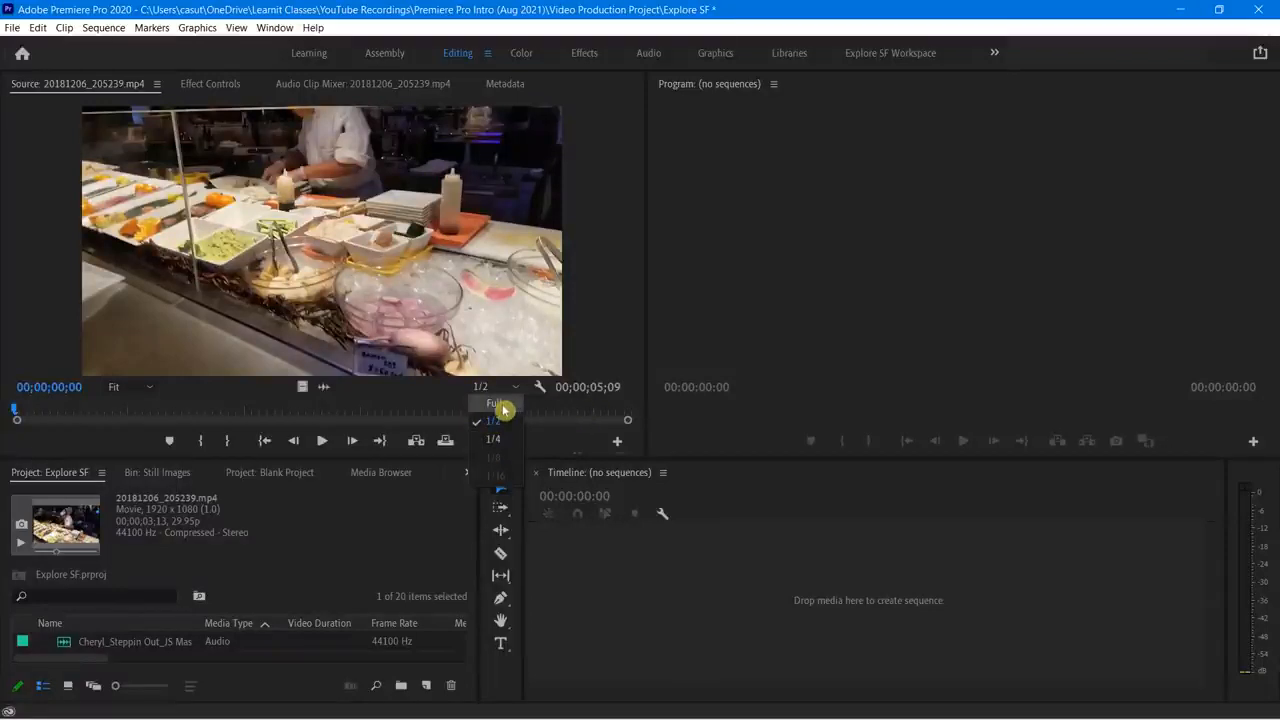
pyautogui.click(412, 397)
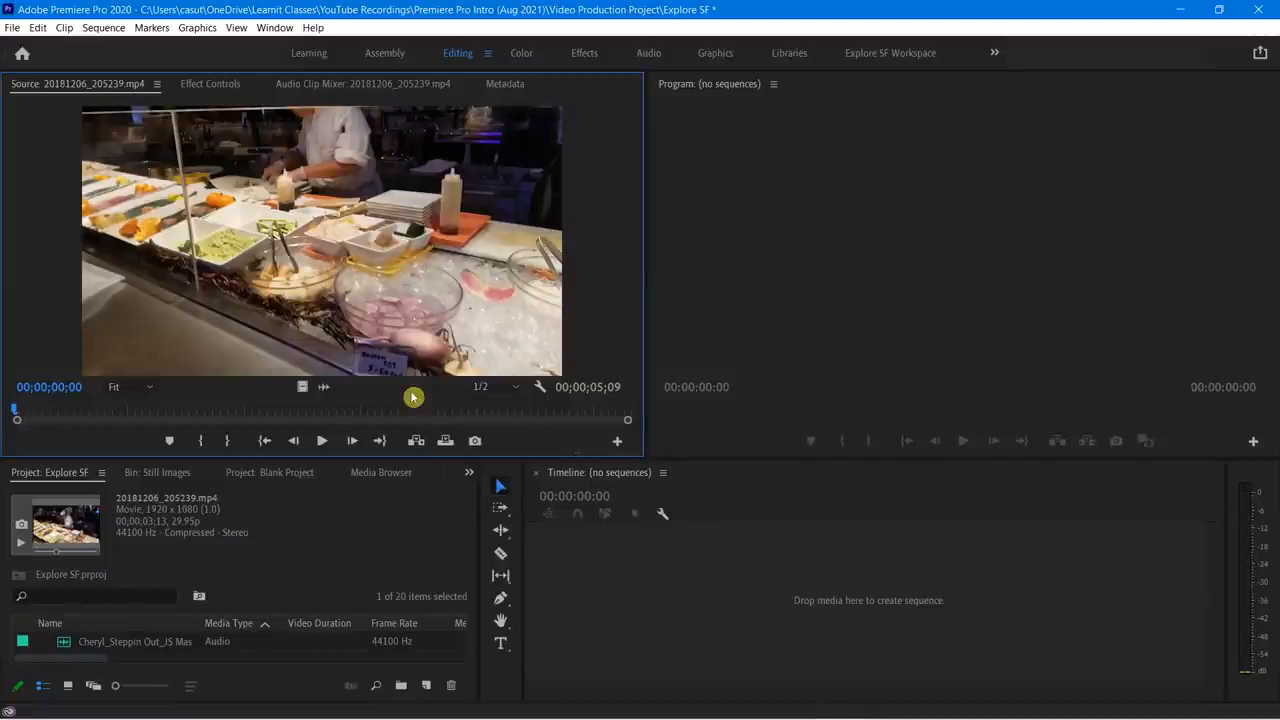
pyautogui.click(540, 388)
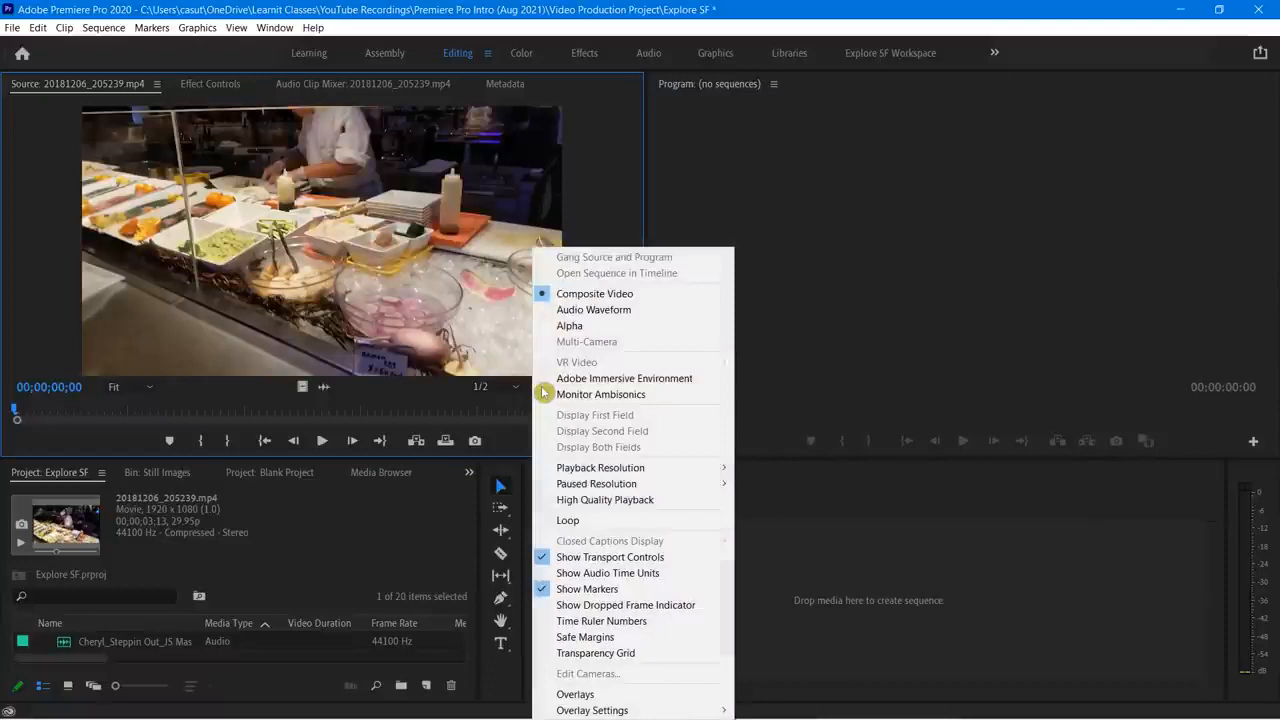
pyautogui.click(580, 312)
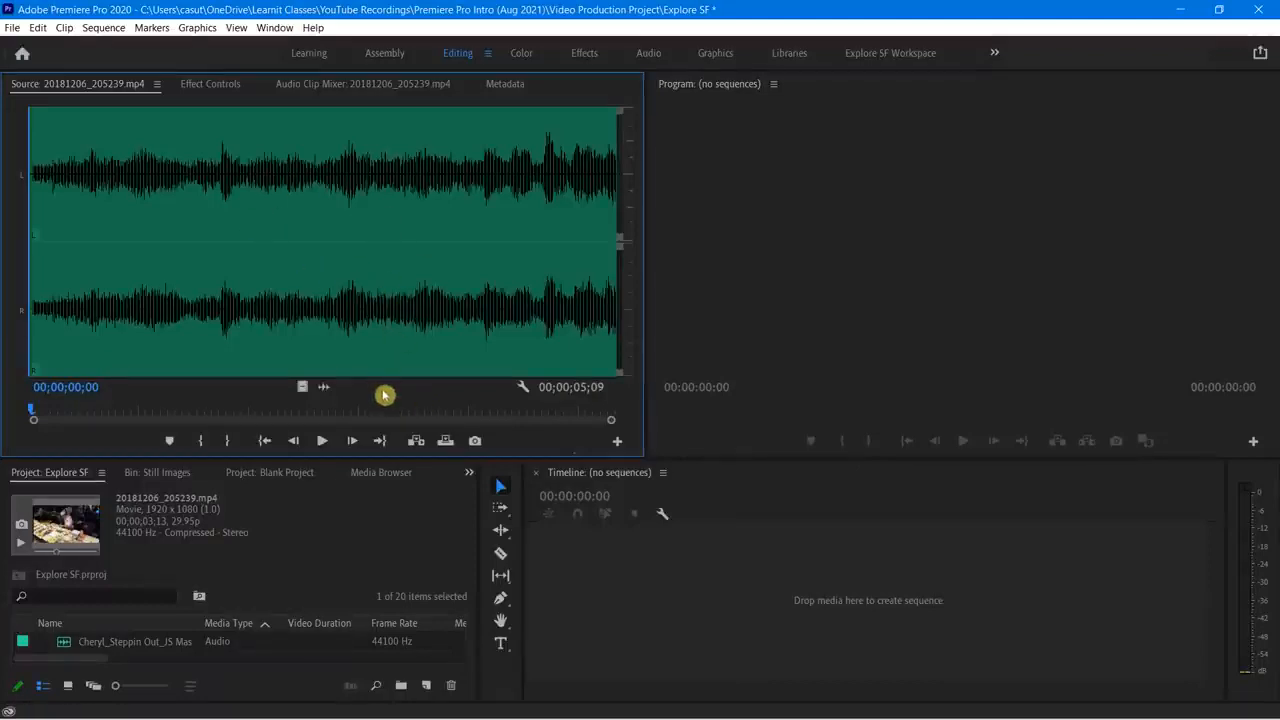
pyautogui.click(521, 387)
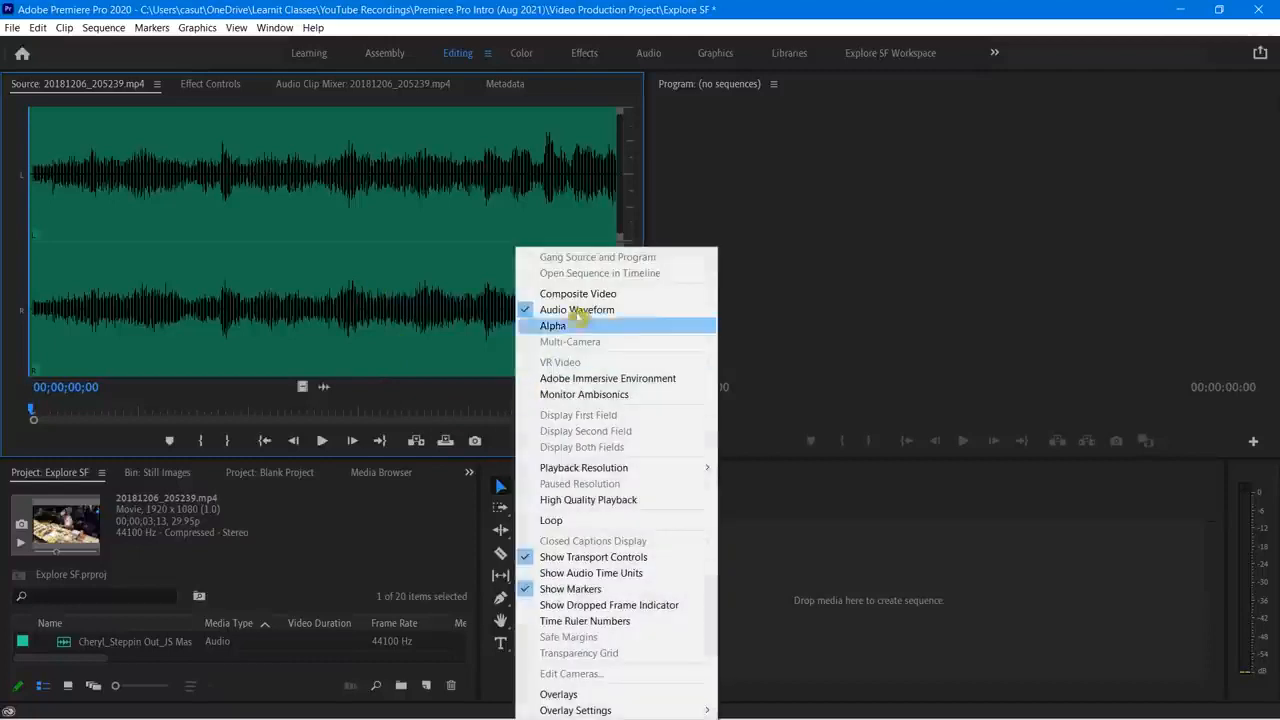
pyautogui.click(580, 294)
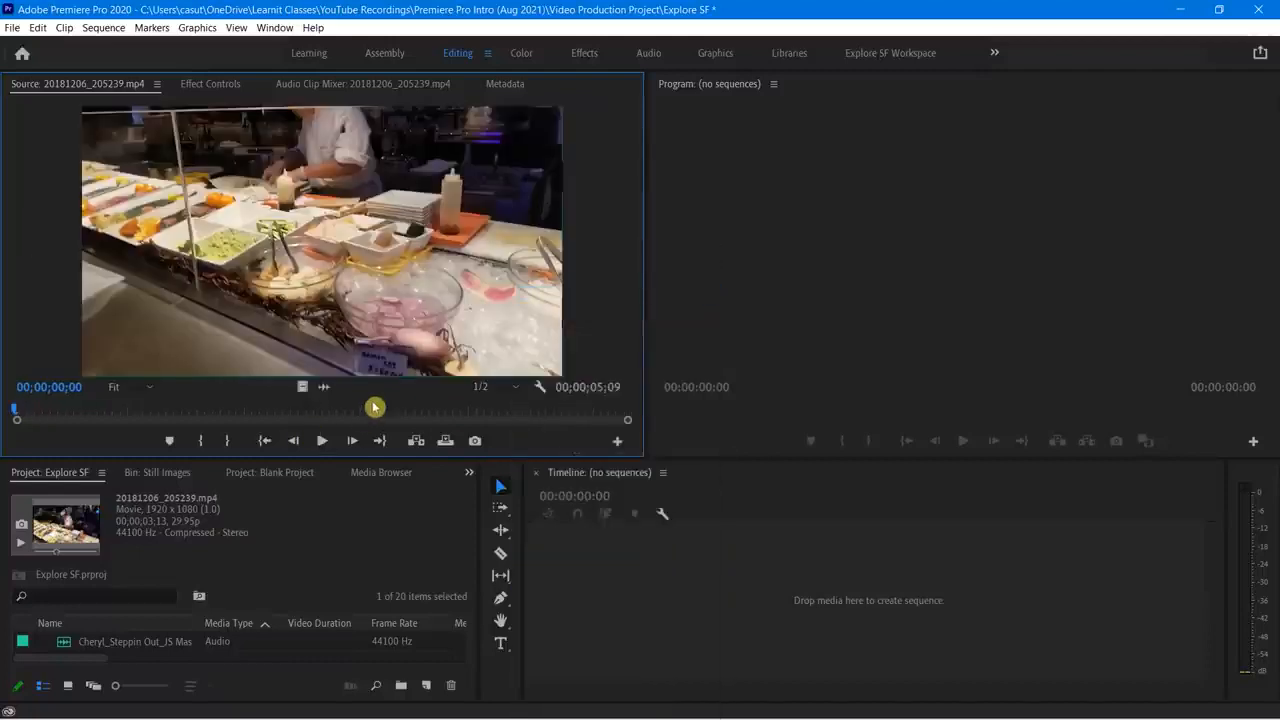
pyautogui.click(541, 390)
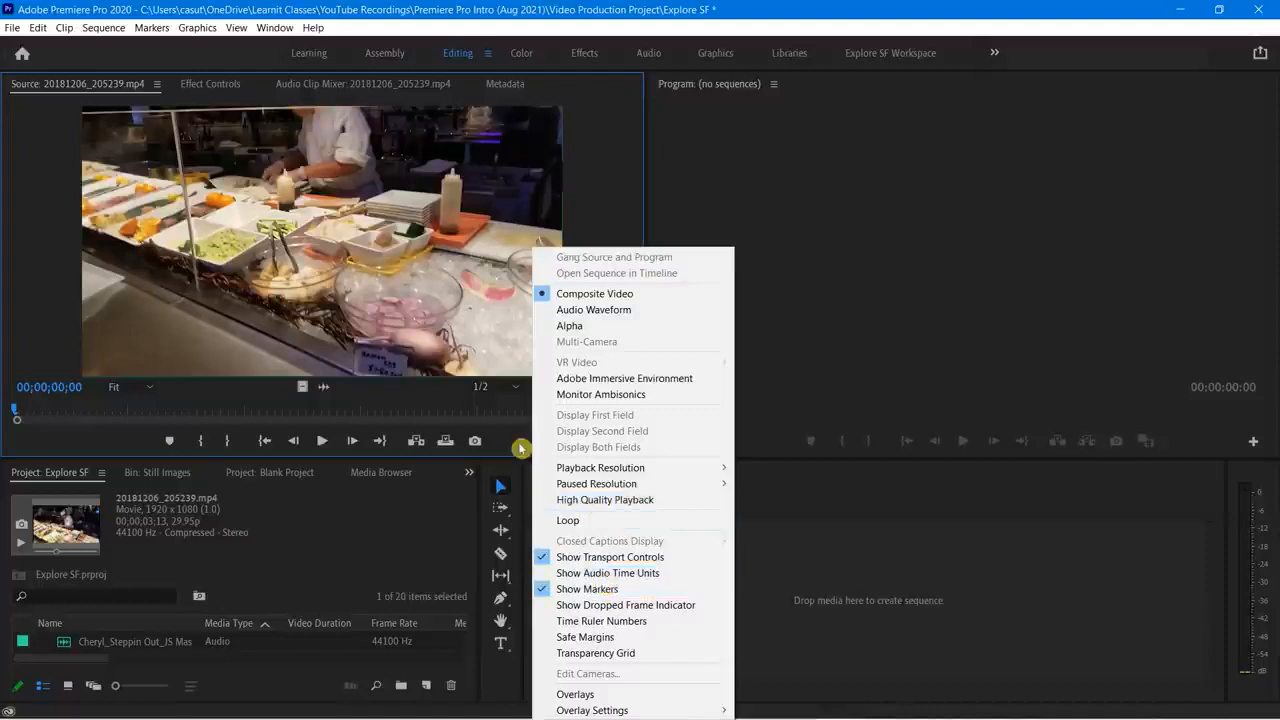
pyautogui.click(429, 394)
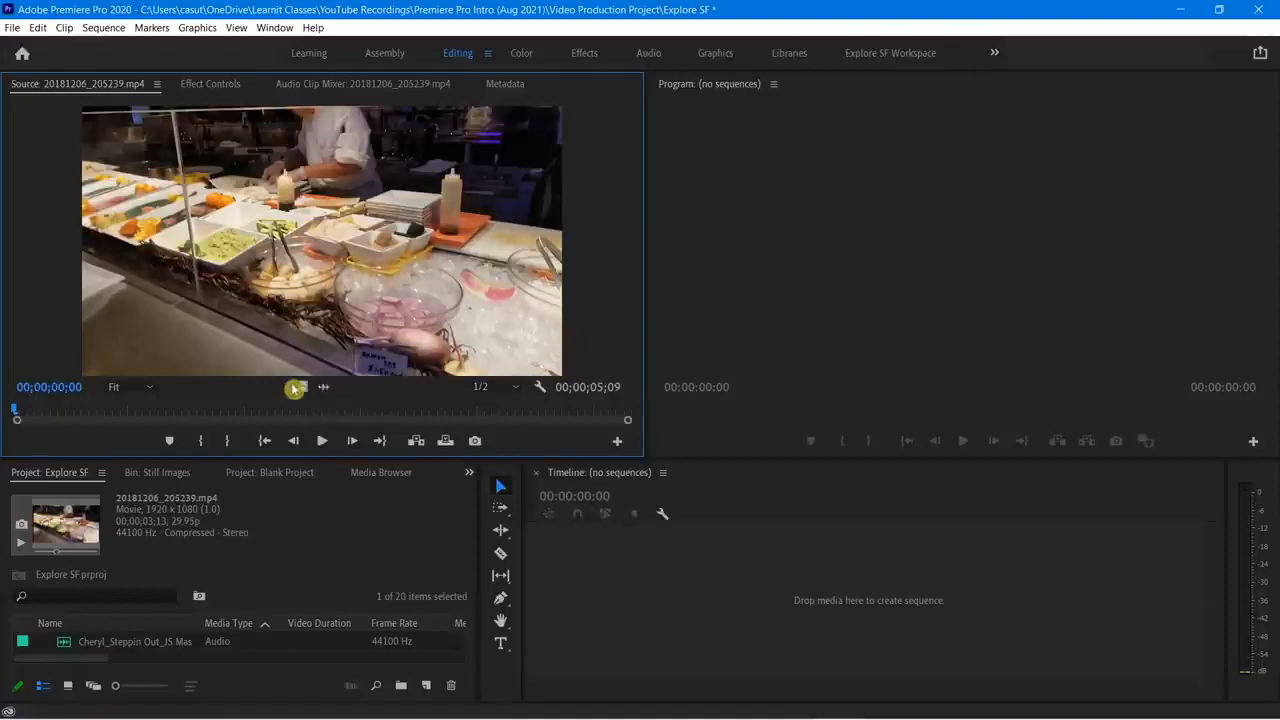
# Step: Create a sequence from only the video of 20181206_205239.mp4 and delete the placed clip from track V1
pyautogui.moveTo(301, 386); pyautogui.dragTo(705, 596)
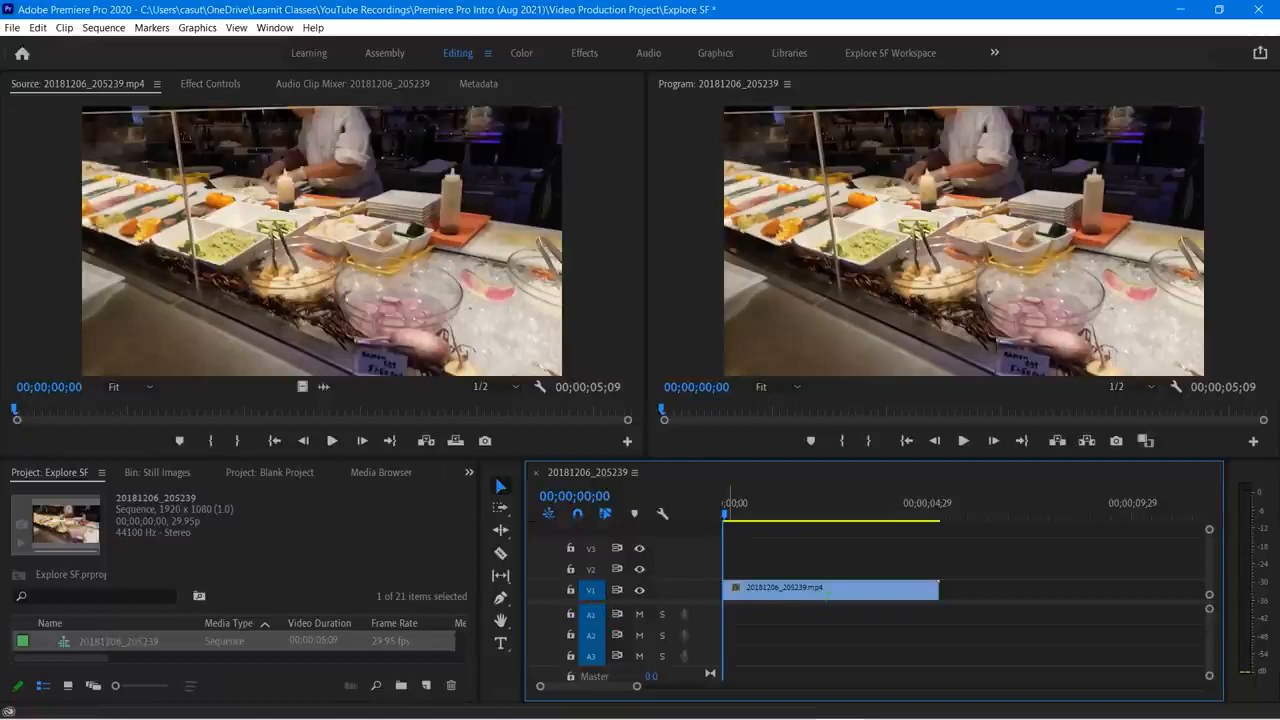
pyautogui.click(830, 590)
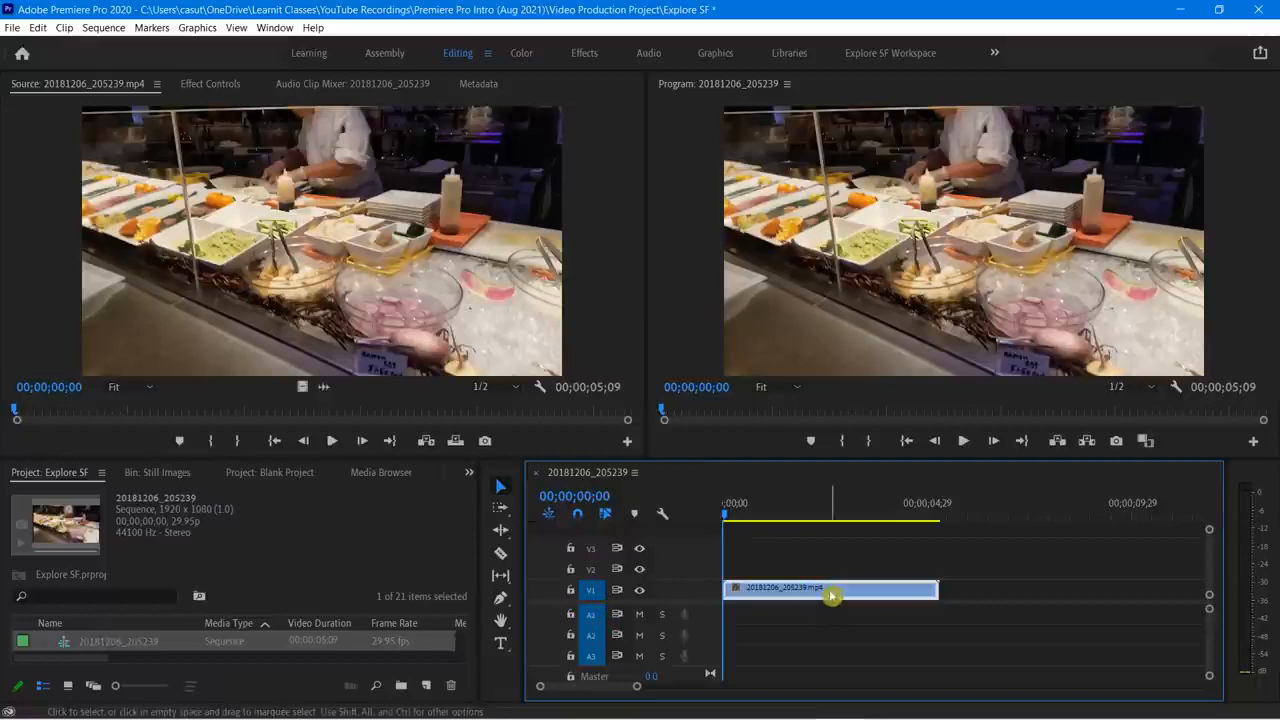
pyautogui.press('Delete')
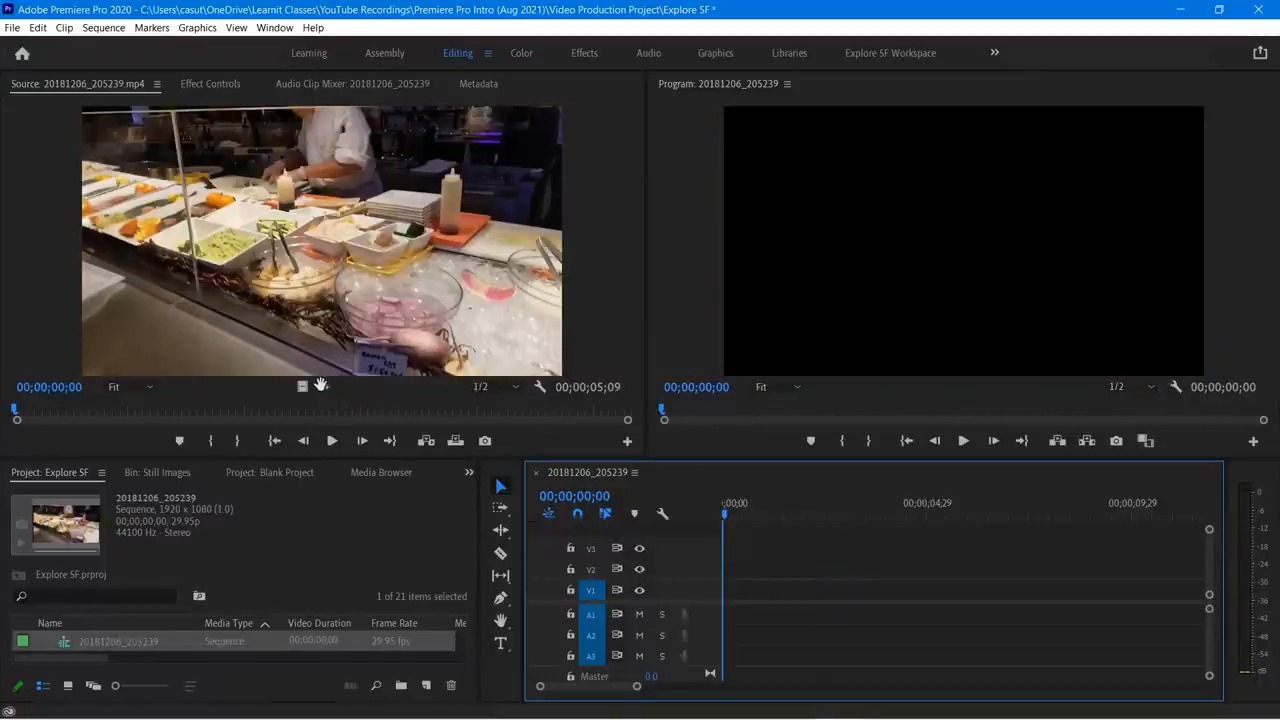
# Step: Place only the audio of 20181206_205239.mp4 on track A1 and delete it from the timeline
pyautogui.moveTo(322, 388); pyautogui.dragTo(734, 630)
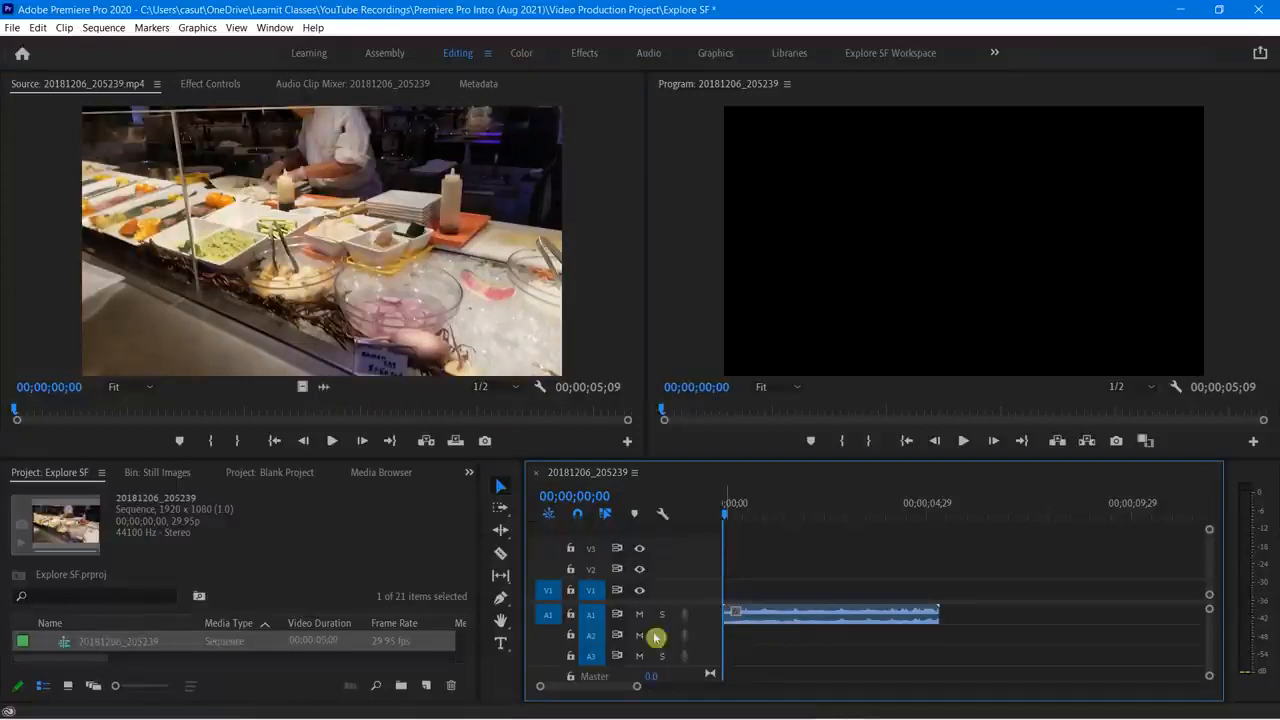
pyautogui.click(813, 622)
pyautogui.press('Delete')
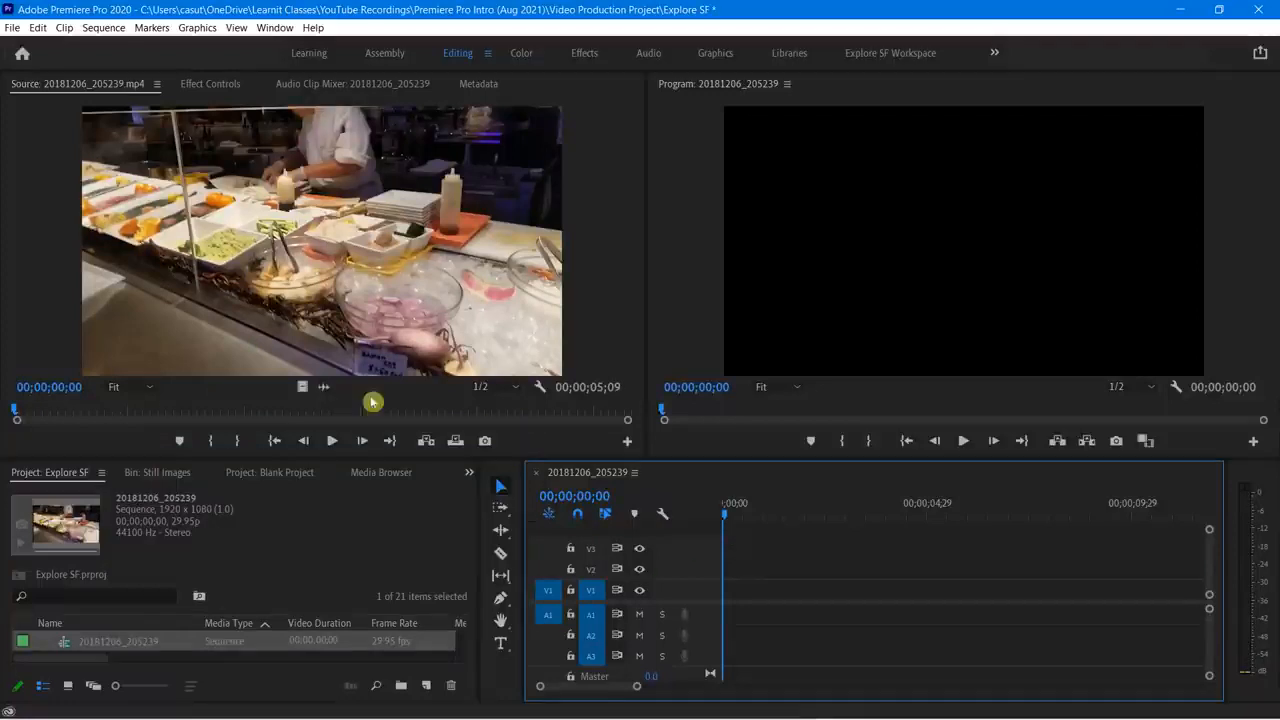
# Step: Add markers to the source clip at 00;00;01;13, 00;00;02;15 and 00;00;03;22
pyautogui.click(150, 445)
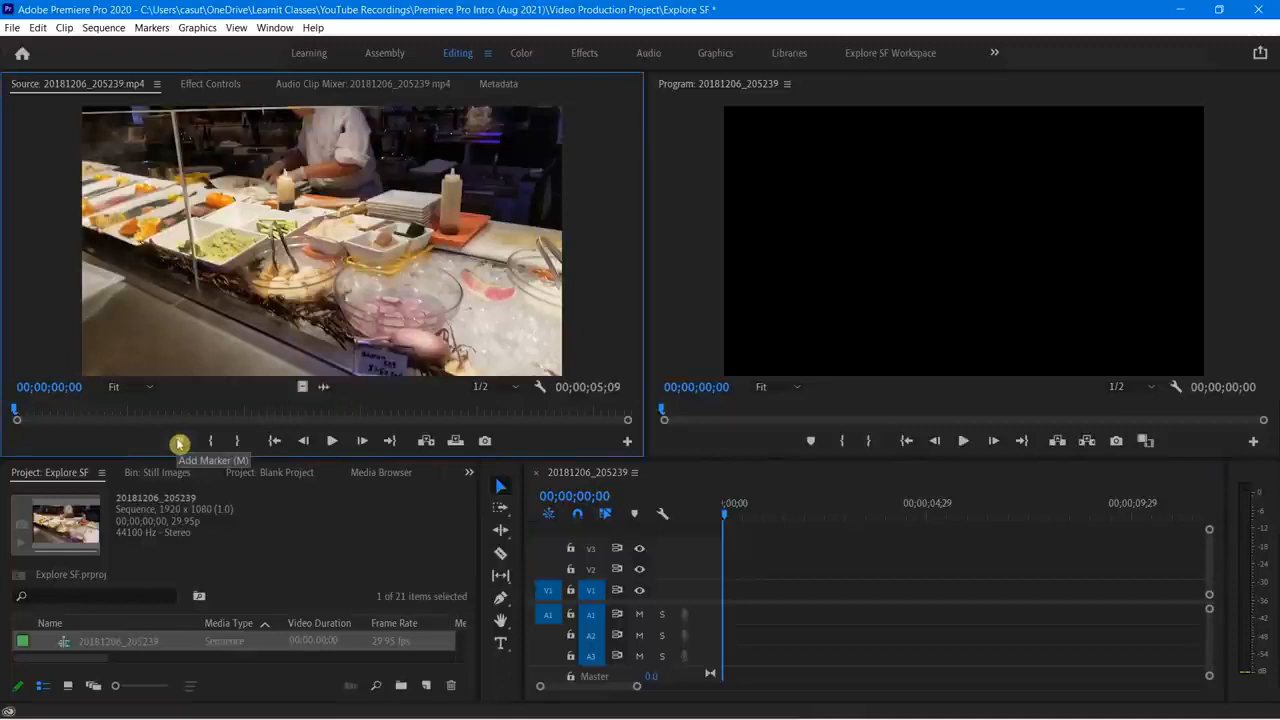
pyautogui.moveTo(189, 418)
pyautogui.mouseDown()
pyautogui.moveTo(200, 416)
pyautogui.moveTo(184, 416)
pyautogui.mouseUp()
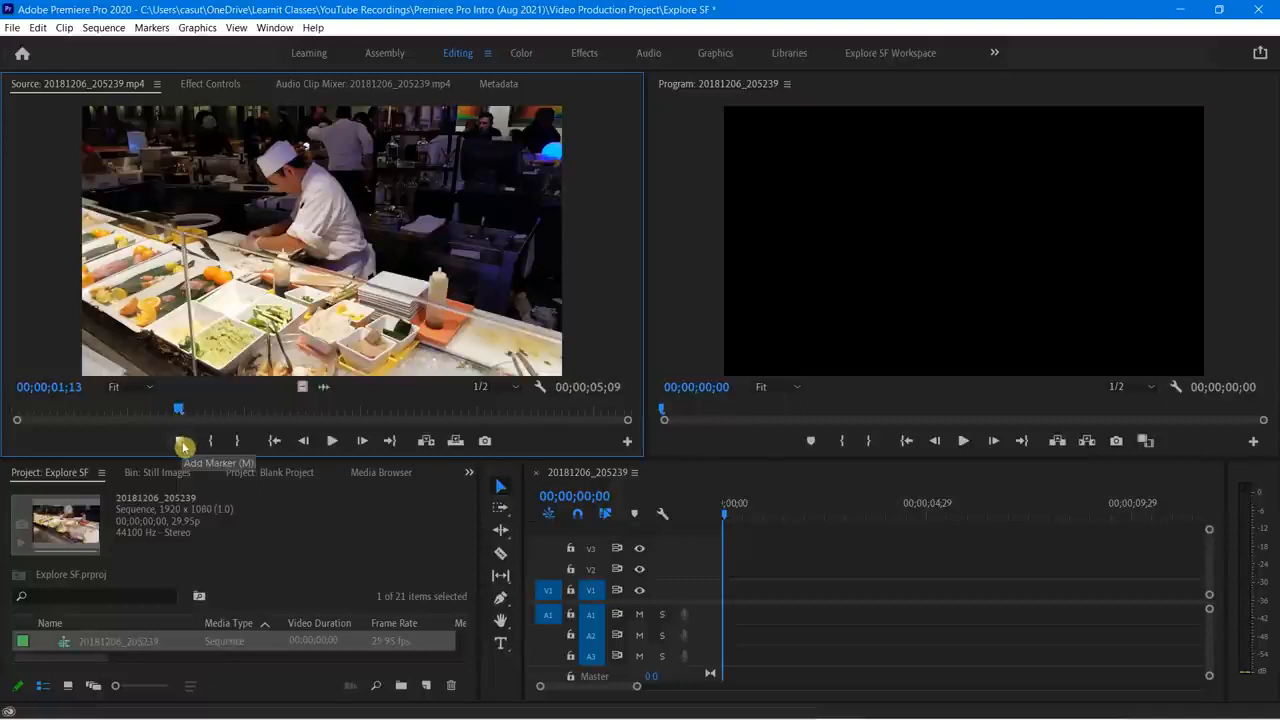
pyautogui.click(183, 444)
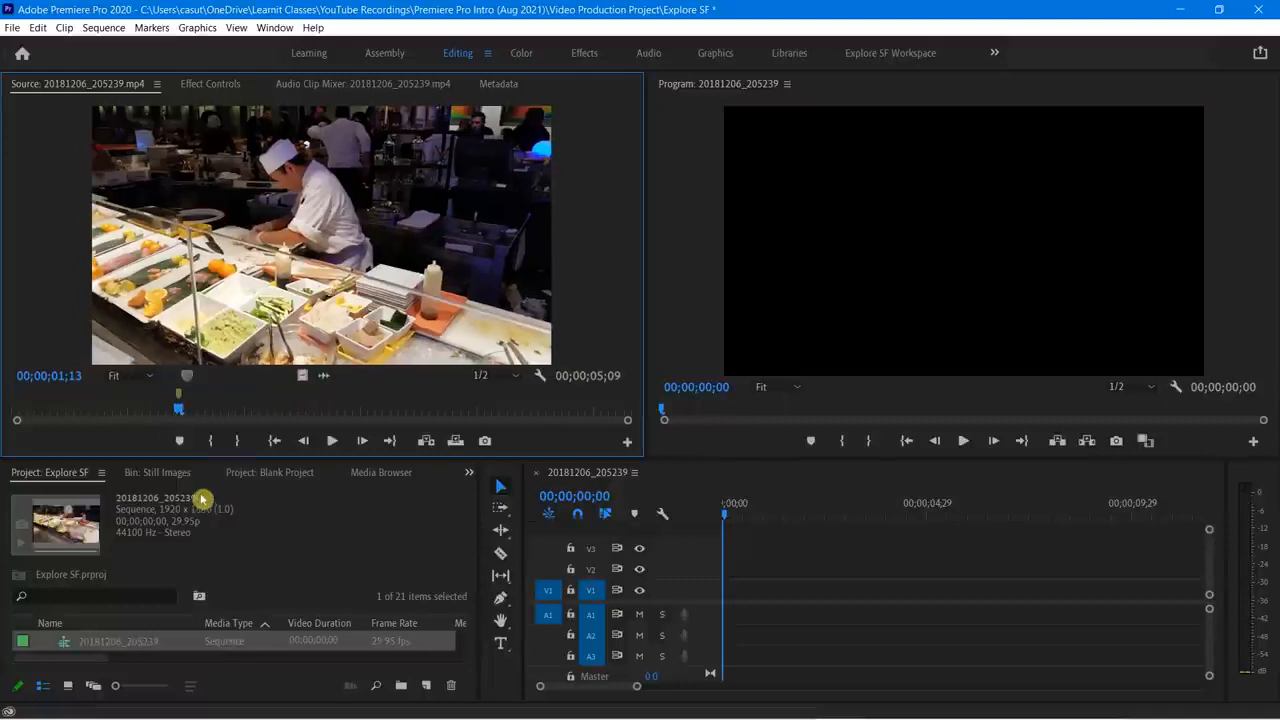
pyautogui.moveTo(178, 412); pyautogui.dragTo(304, 422)
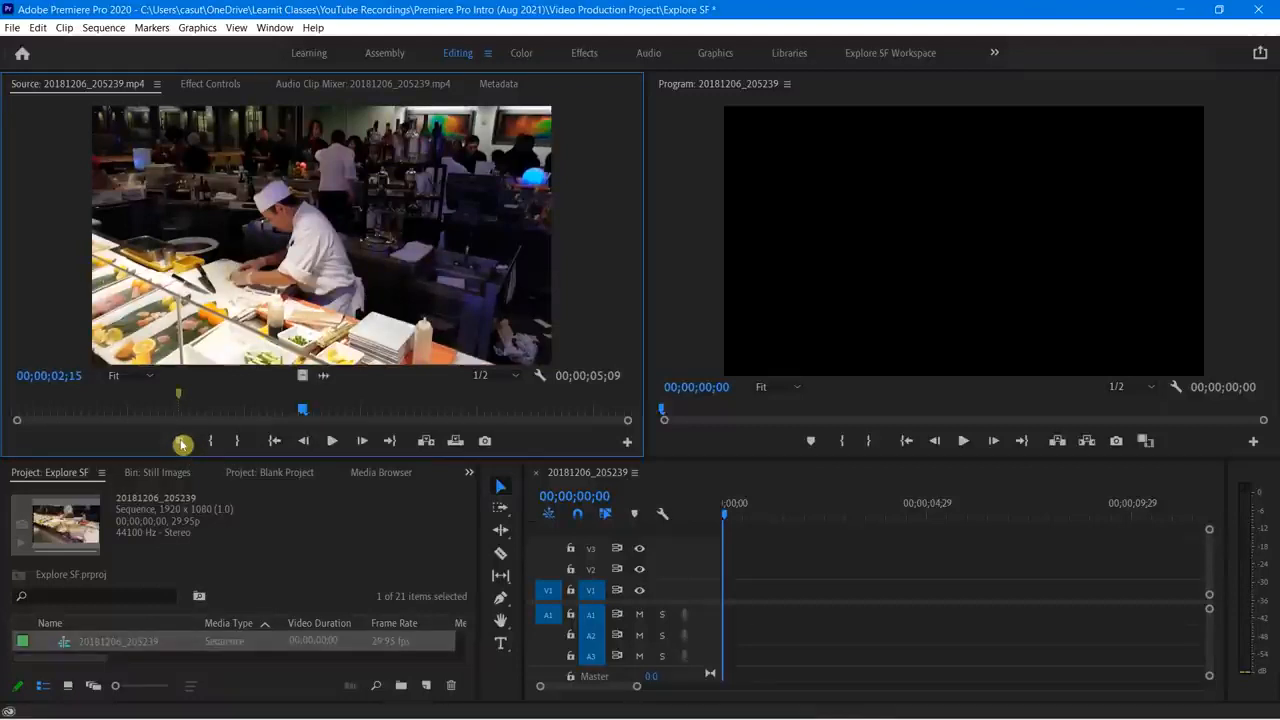
pyautogui.press('m')
pyautogui.click(446, 411)
pyautogui.press('m')
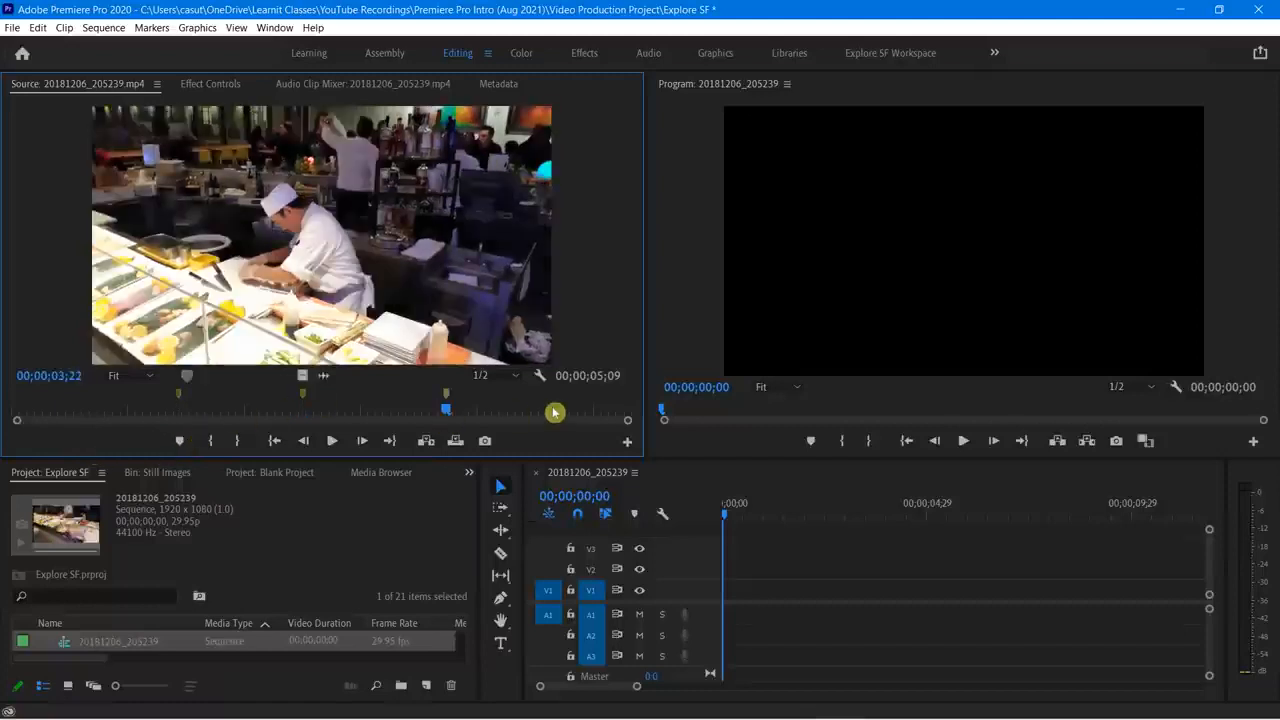
# Step: Clear all markers from the source clip
pyautogui.rightClick(447, 397)
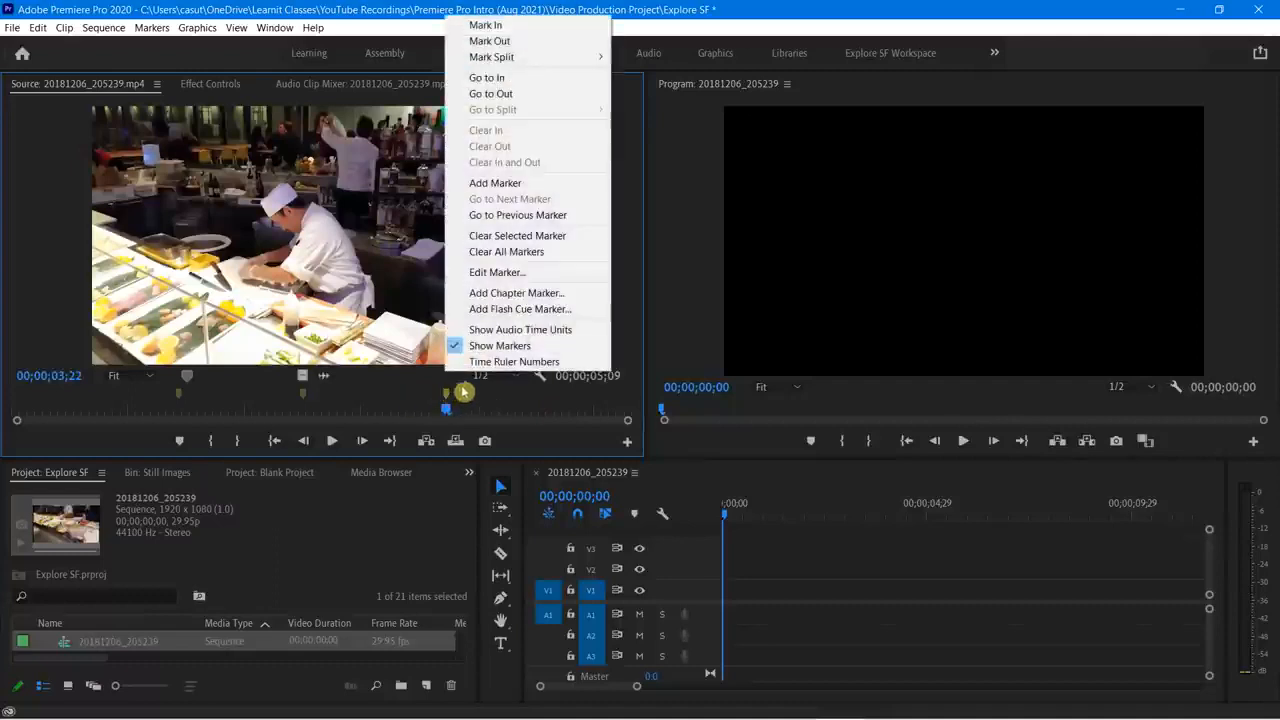
pyautogui.click(484, 252)
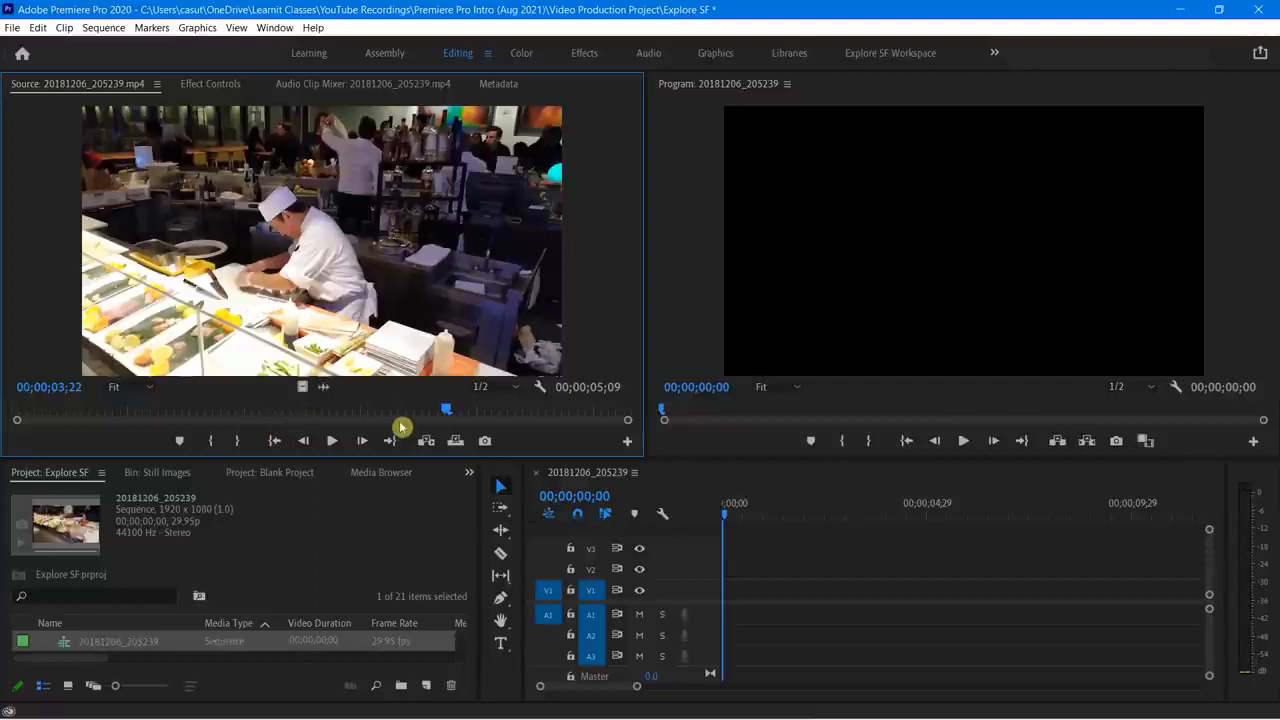
# Step: Preview the start of the source clip and mark an In point at 00;00;01;20
pyautogui.click(91, 417)
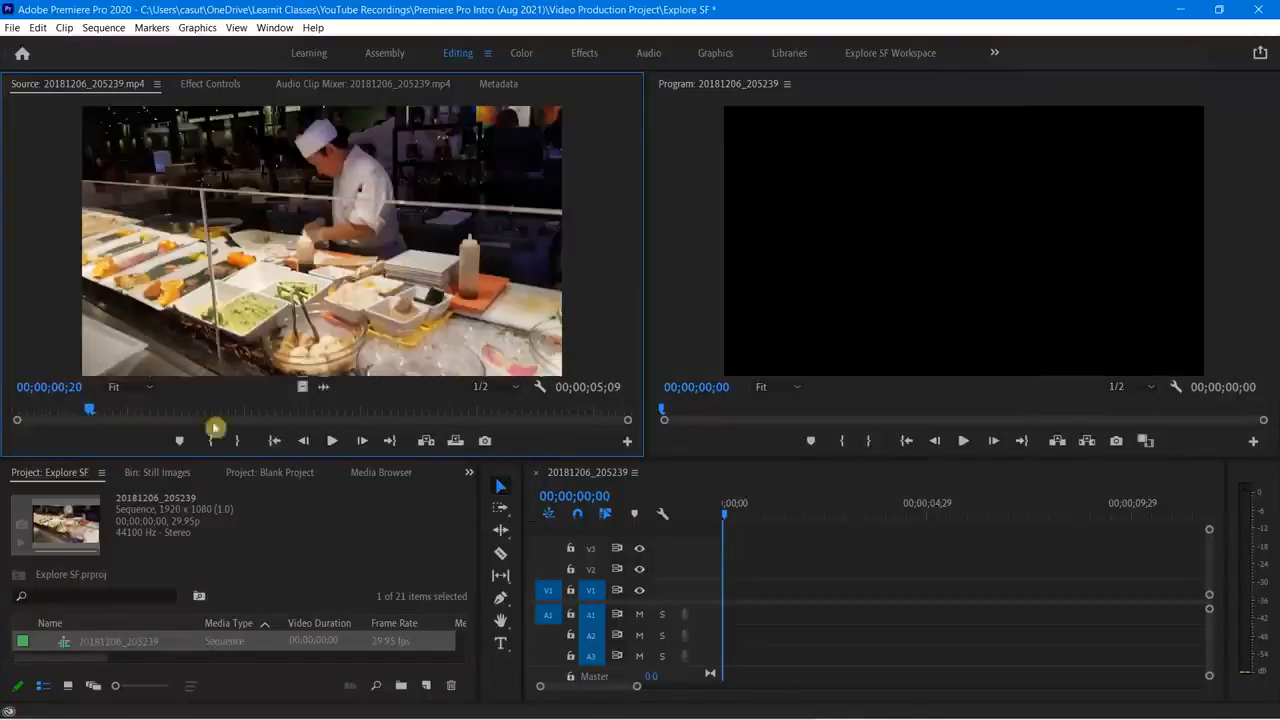
pyautogui.moveTo(91, 417); pyautogui.dragTo(38, 418)
pyautogui.press('space')
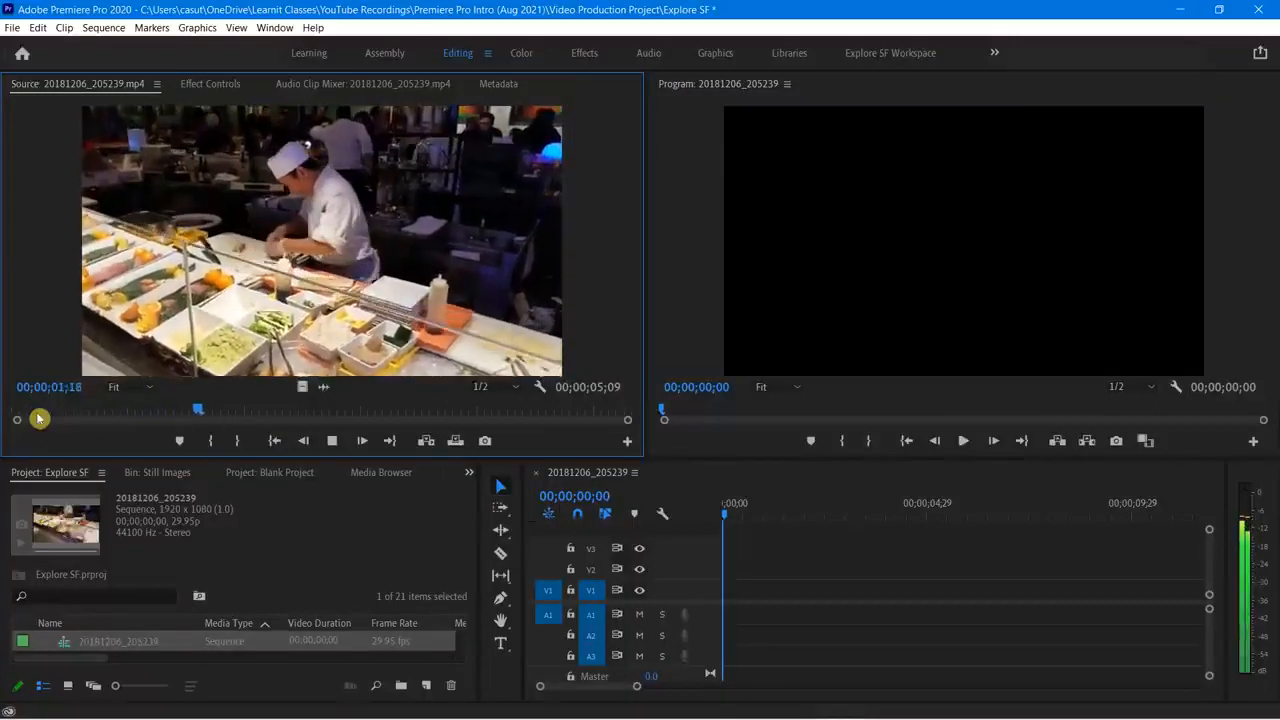
pyautogui.press('space')
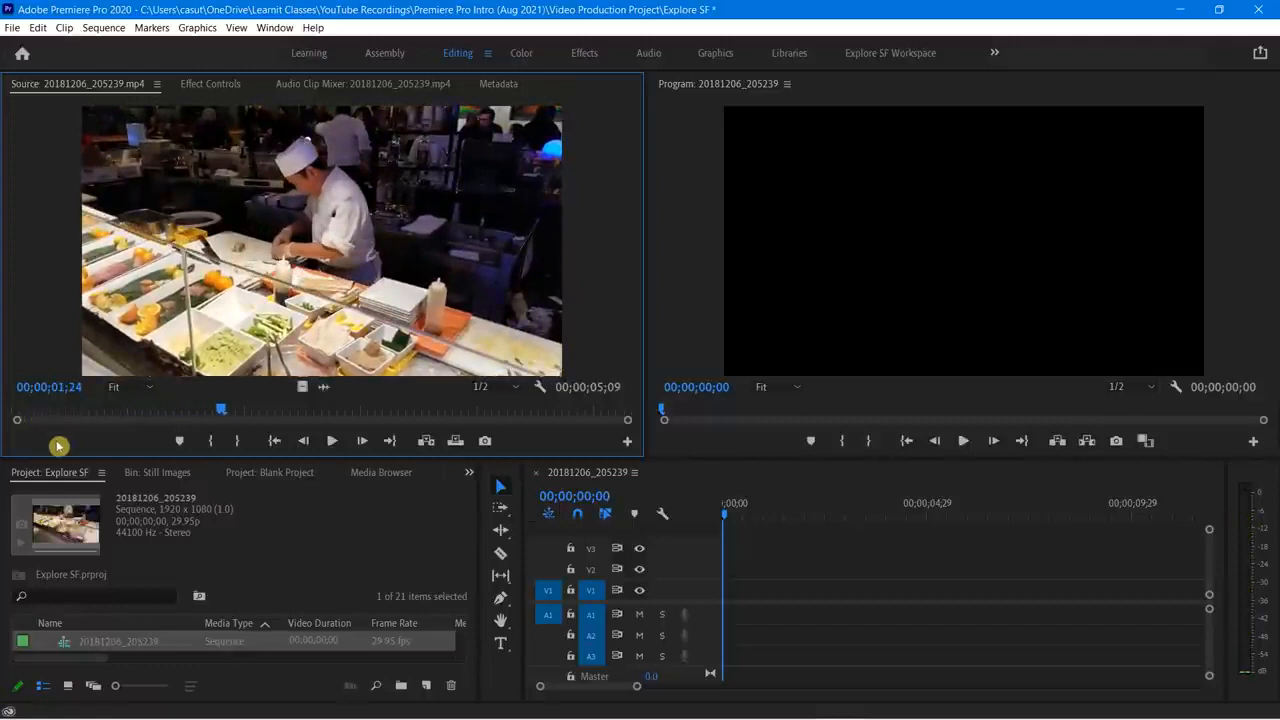
pyautogui.moveTo(222, 414); pyautogui.dragTo(205, 414)
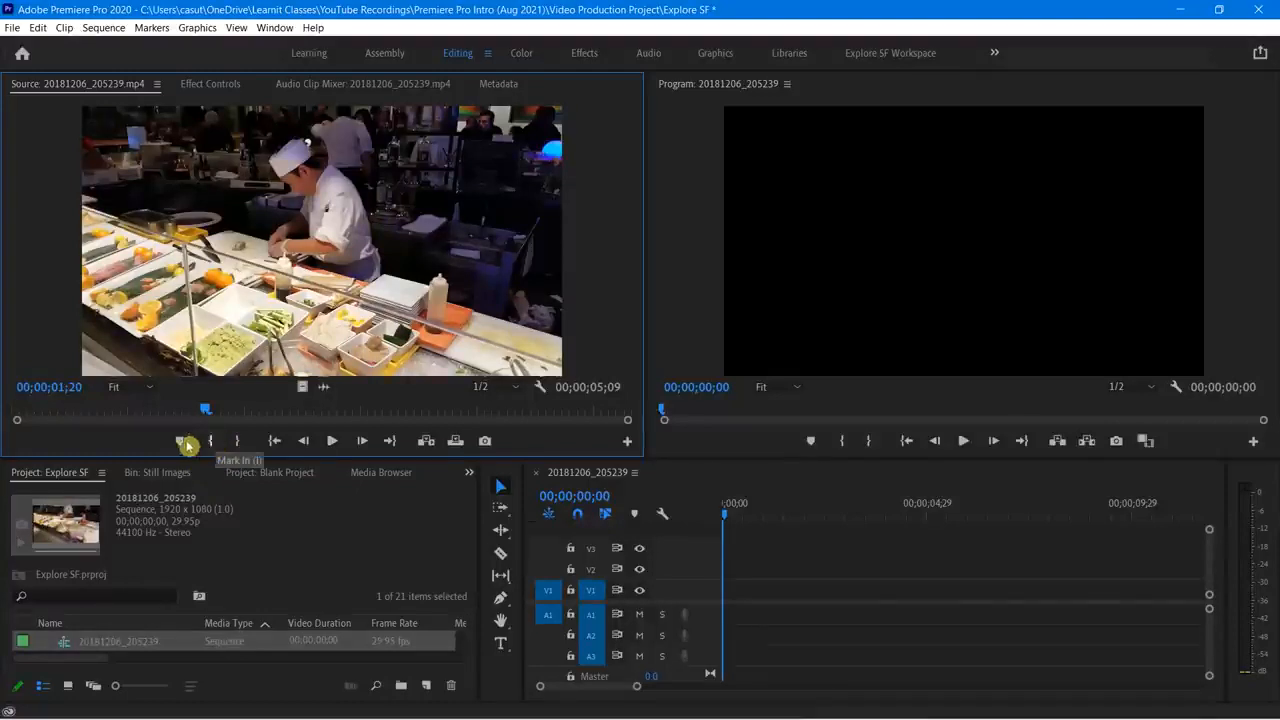
pyautogui.press('i')
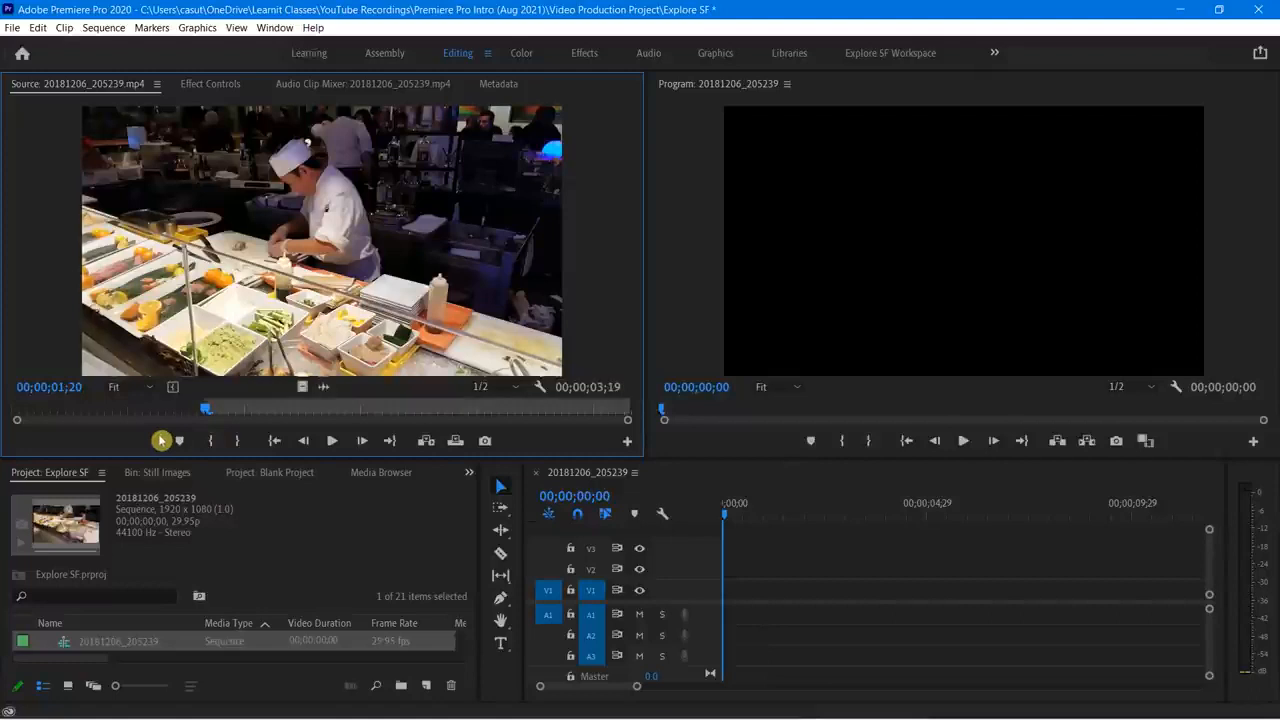
# Step: Mark an Out point at 00;00;03;20 in the source clip and place the marked section at the start of tracks V1 and A1
pyautogui.press('space')
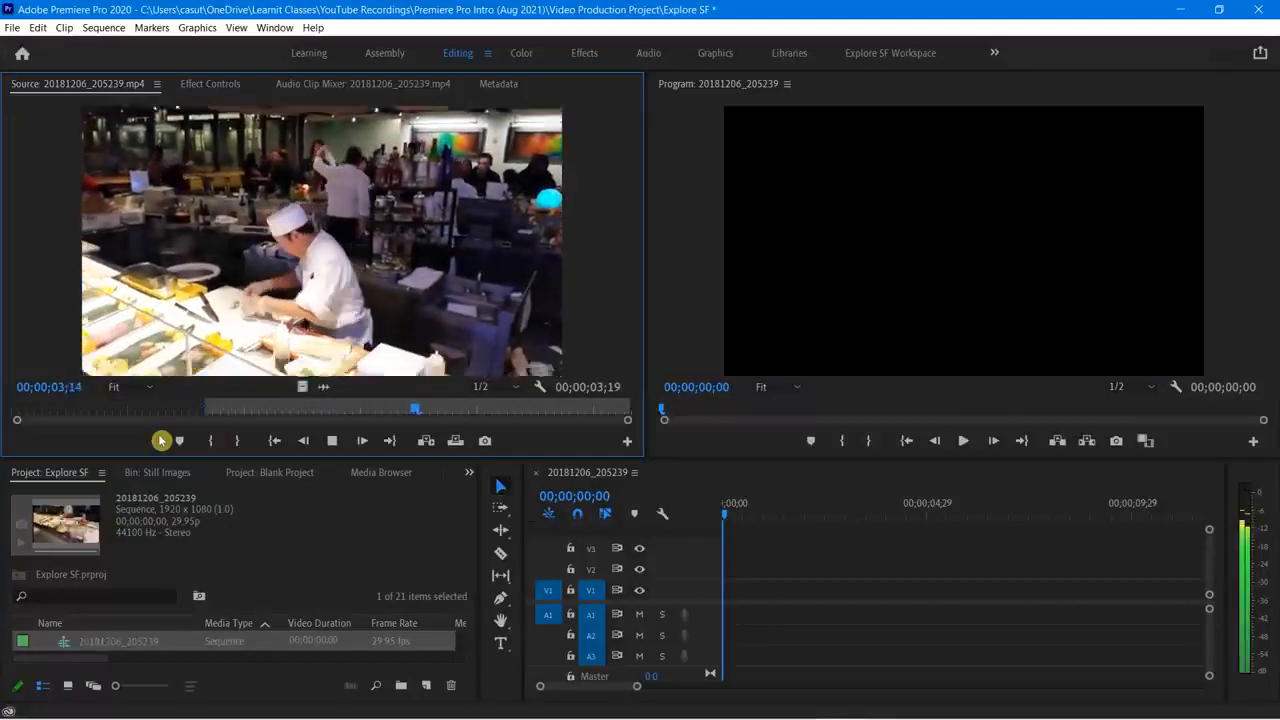
pyautogui.press('Left')
pyautogui.press('Left')
pyautogui.press('Left')
pyautogui.press('Left')
pyautogui.press('Left')
pyautogui.press('Left')
pyautogui.press('Left')
pyautogui.press('Left')
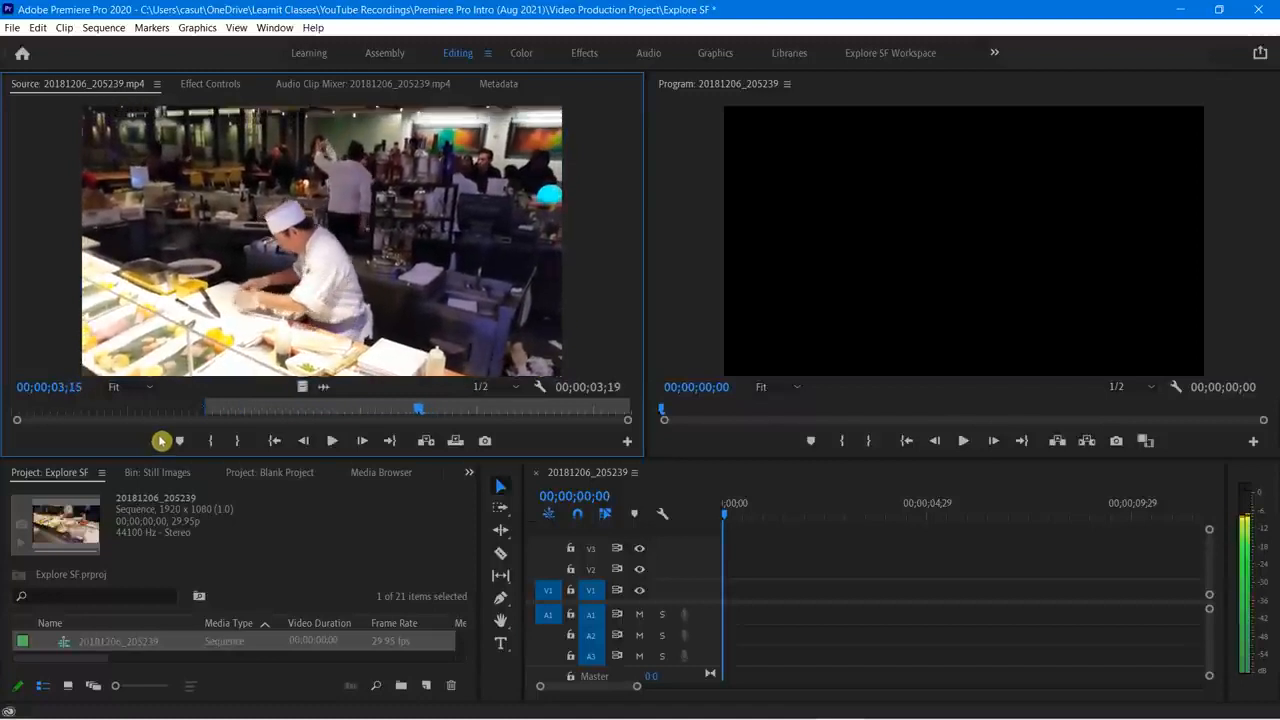
pyautogui.press('Right')
pyautogui.press('Right')
pyautogui.press('Right')
pyautogui.press('Right')
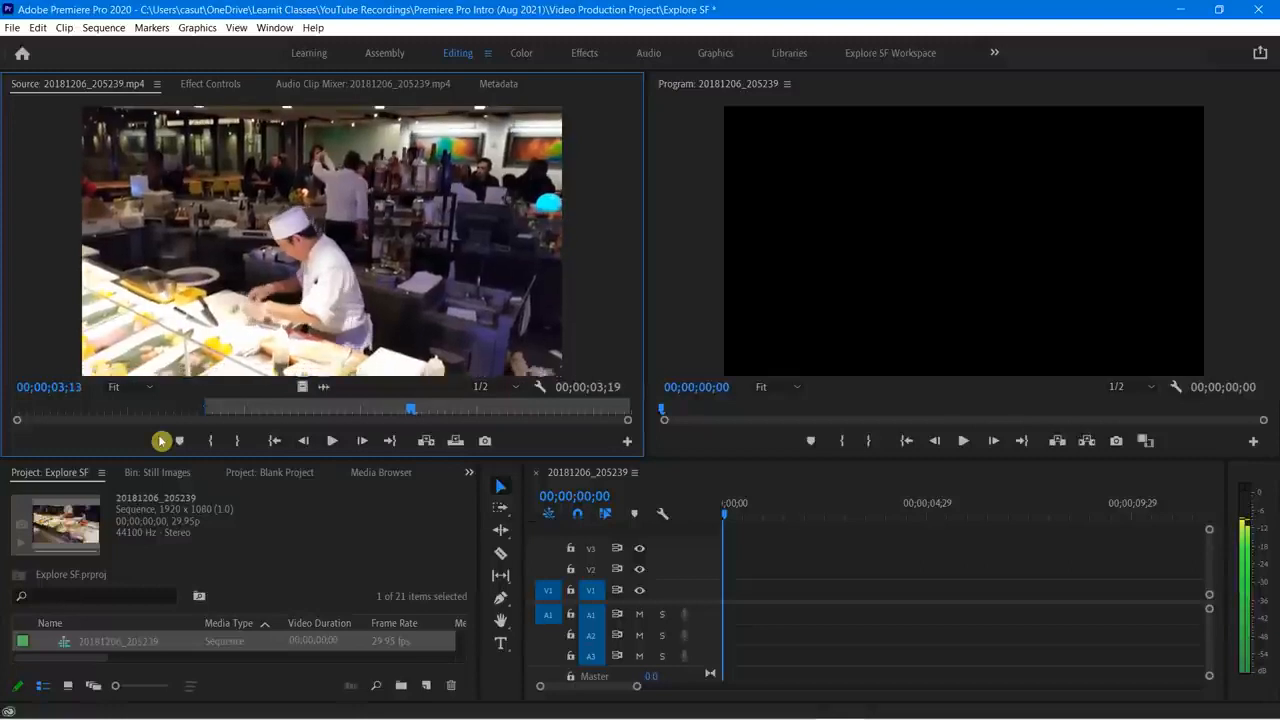
pyautogui.press('Right')
pyautogui.press('Right')
pyautogui.press('Right')
pyautogui.press('Right')
pyautogui.press('Right')
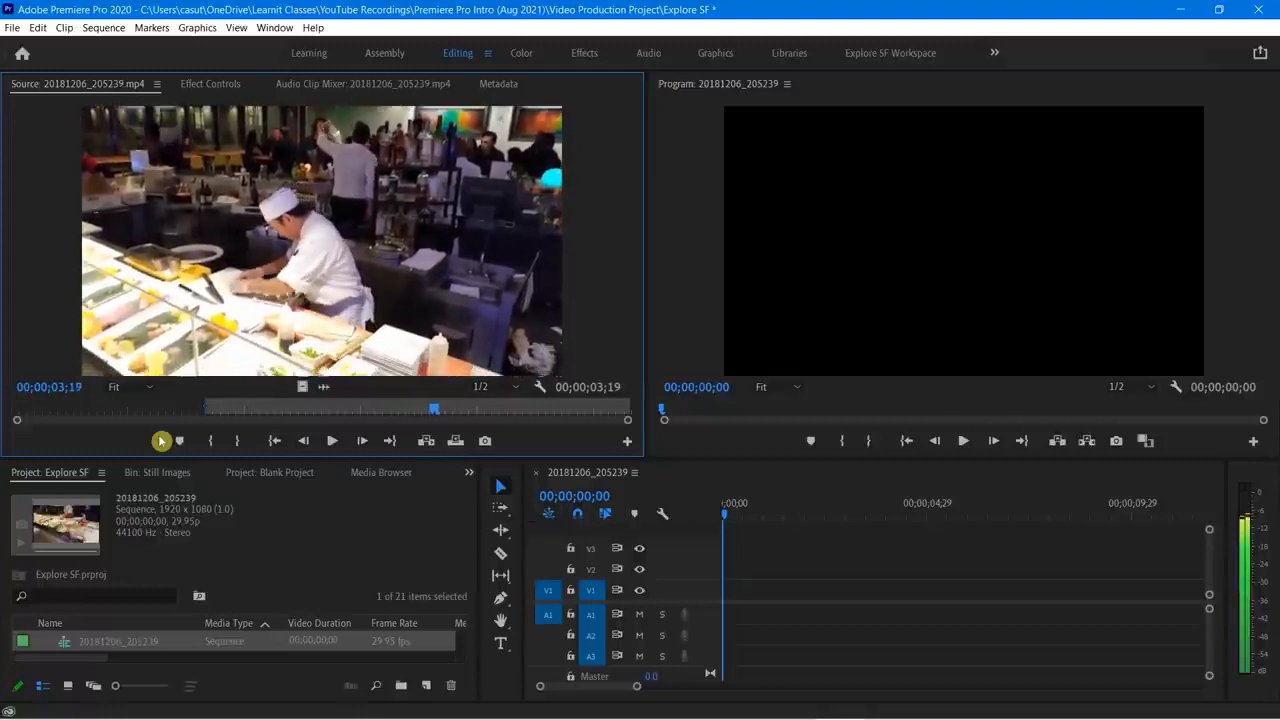
pyautogui.press('Left')
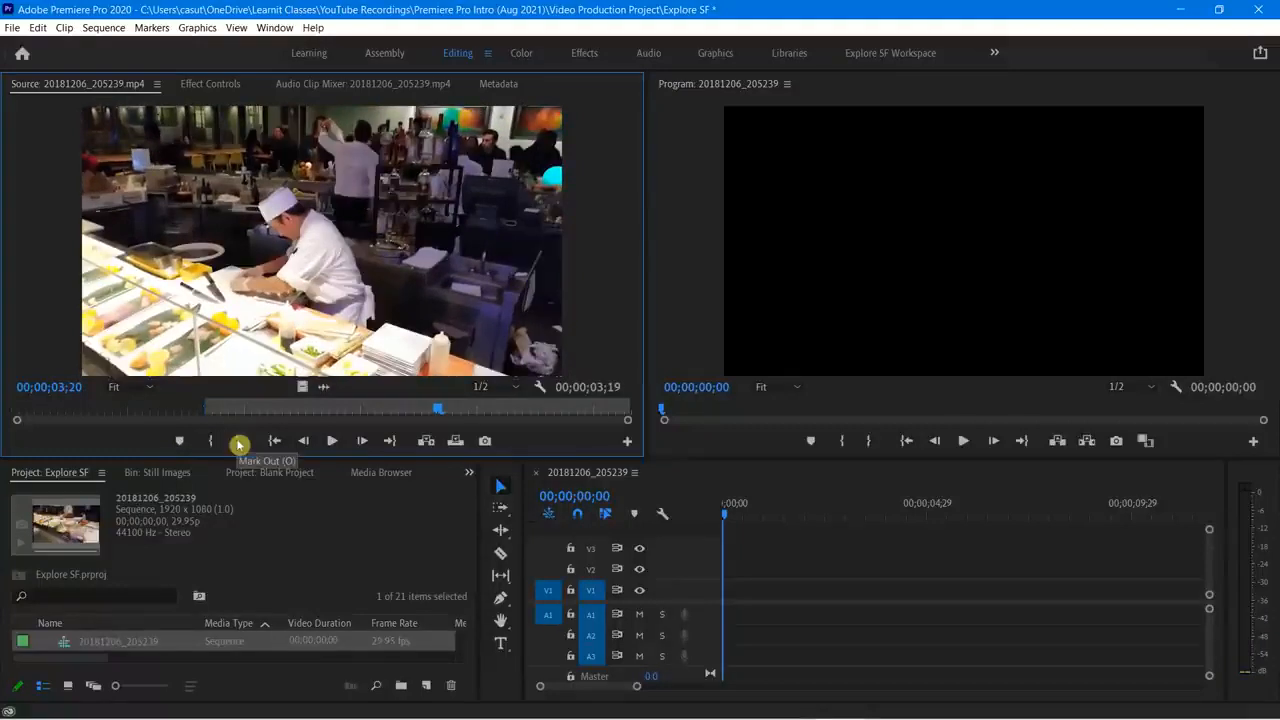
pyautogui.press('o')
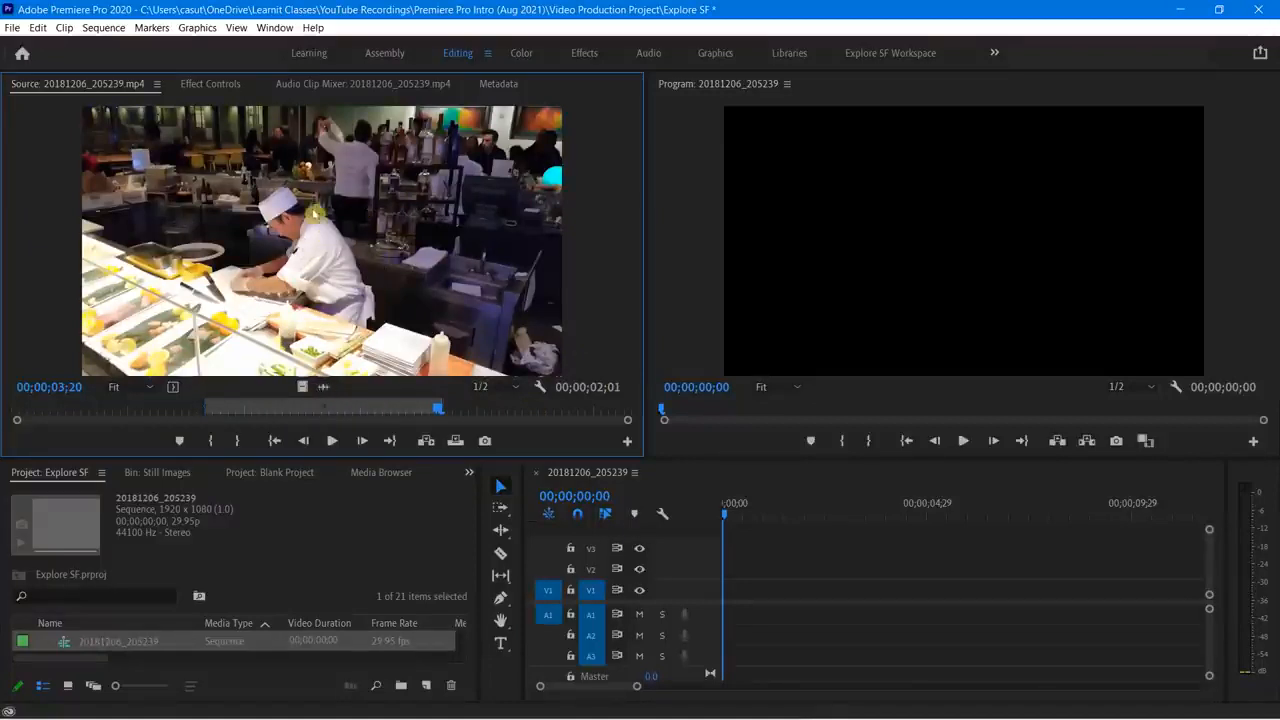
pyautogui.moveTo(307, 247); pyautogui.dragTo(732, 602)
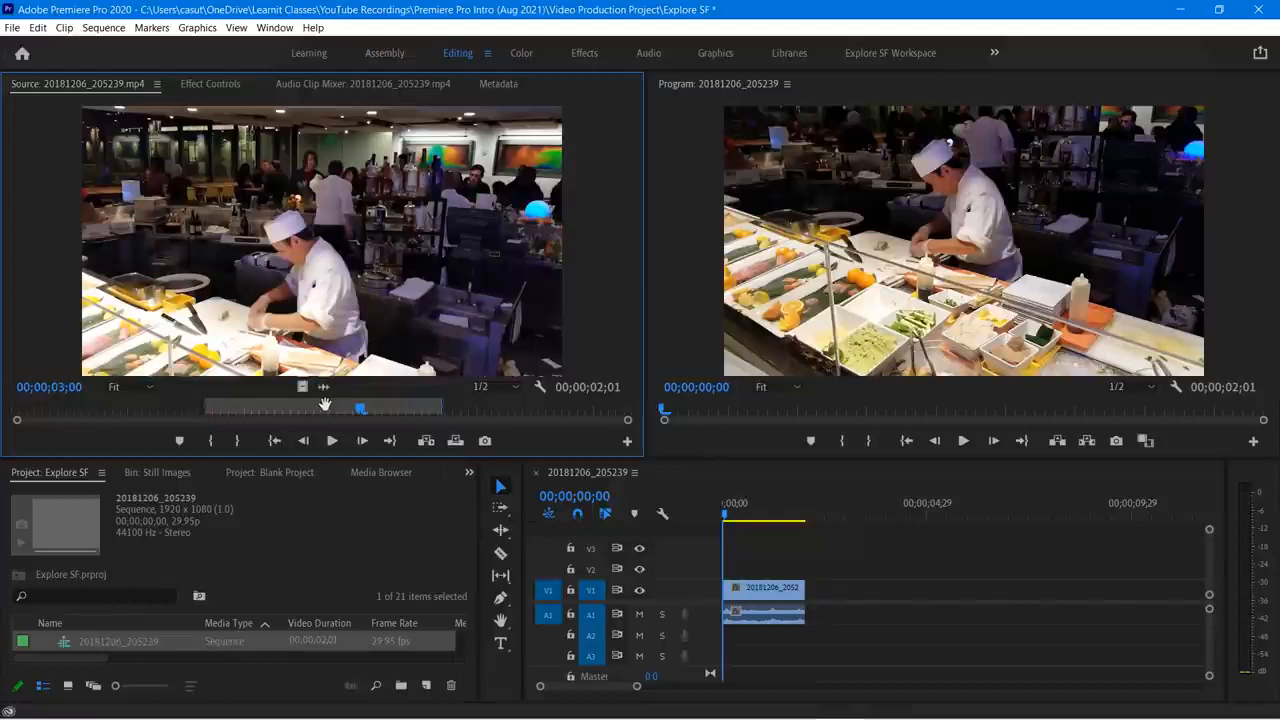
# Step: Slide the In/Out range to an earlier part of the source clip and extend it to a duration of 00;00;03;22
pyautogui.moveTo(324, 403); pyautogui.dragTo(309, 407)
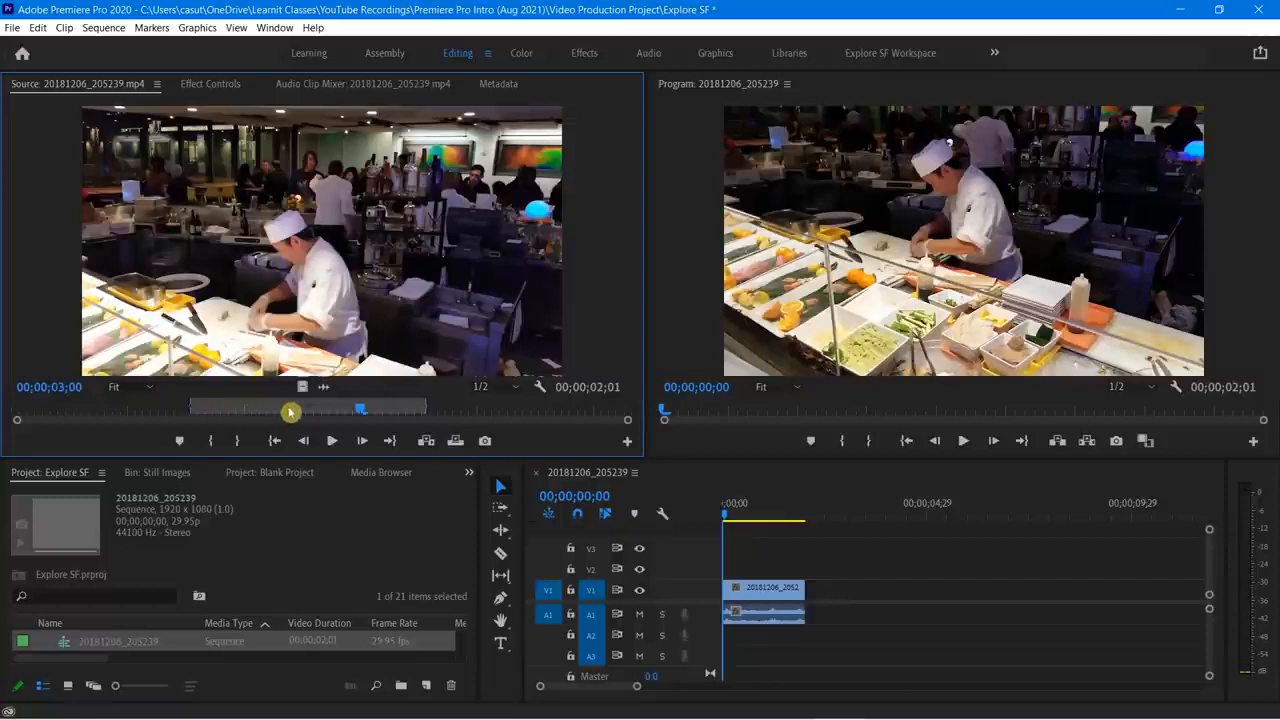
pyautogui.moveTo(303, 410); pyautogui.dragTo(141, 418)
pyautogui.moveTo(107, 414); pyautogui.dragTo(92, 420)
pyautogui.moveTo(431, 408); pyautogui.dragTo(528, 410)
# Step: Delete the clip from the timeline and insert the marked section of 20181206_205239.mp4 at the start of the sequence
pyautogui.moveTo(808, 641); pyautogui.dragTo(751, 543)
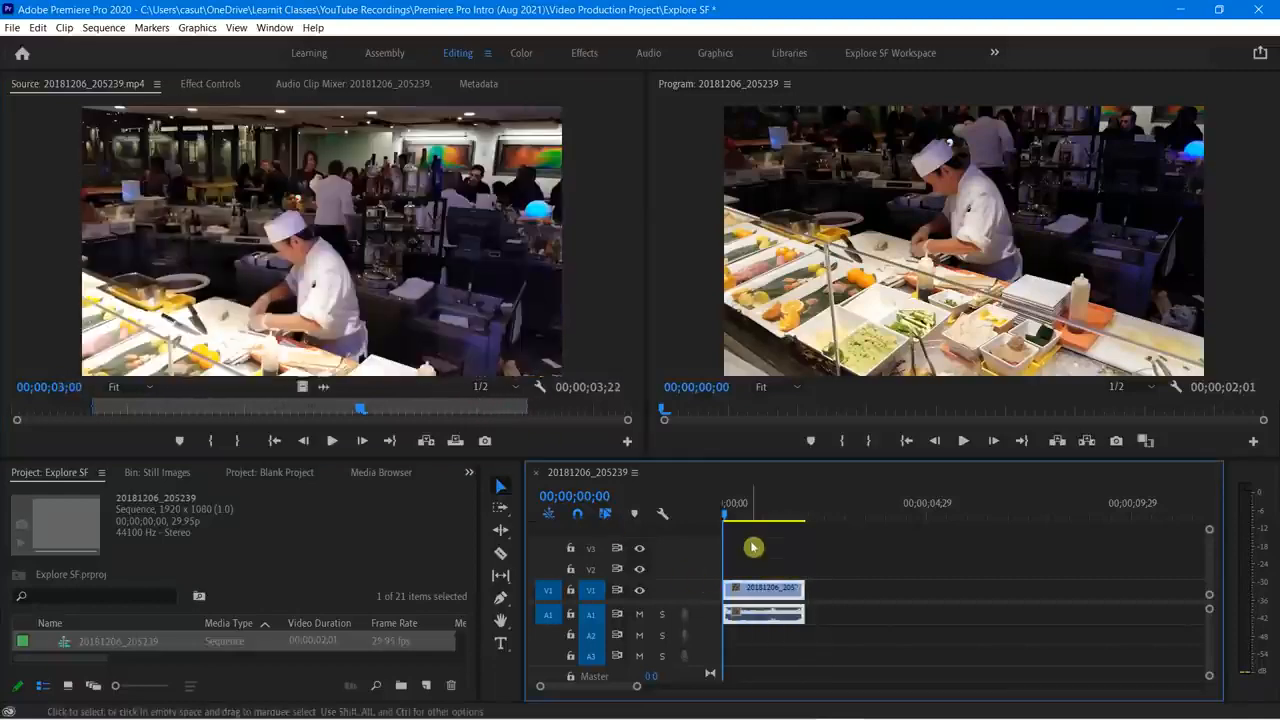
pyautogui.press('Delete')
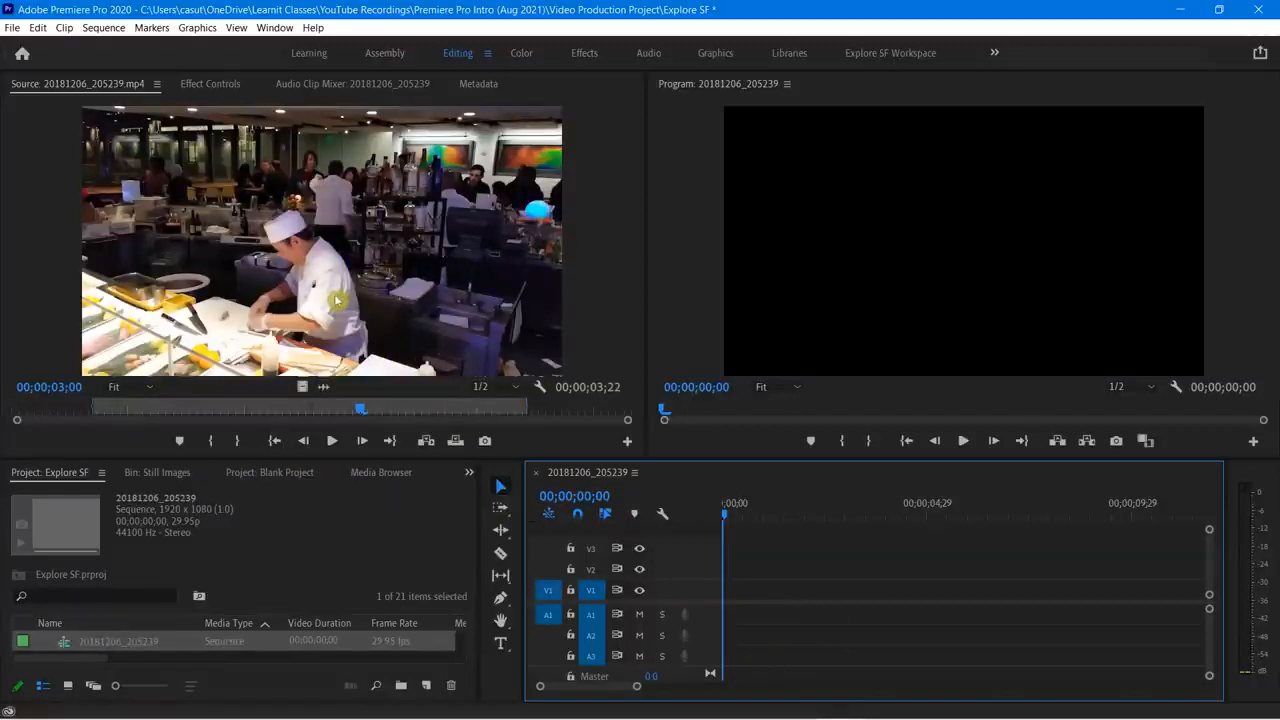
pyautogui.click(426, 443)
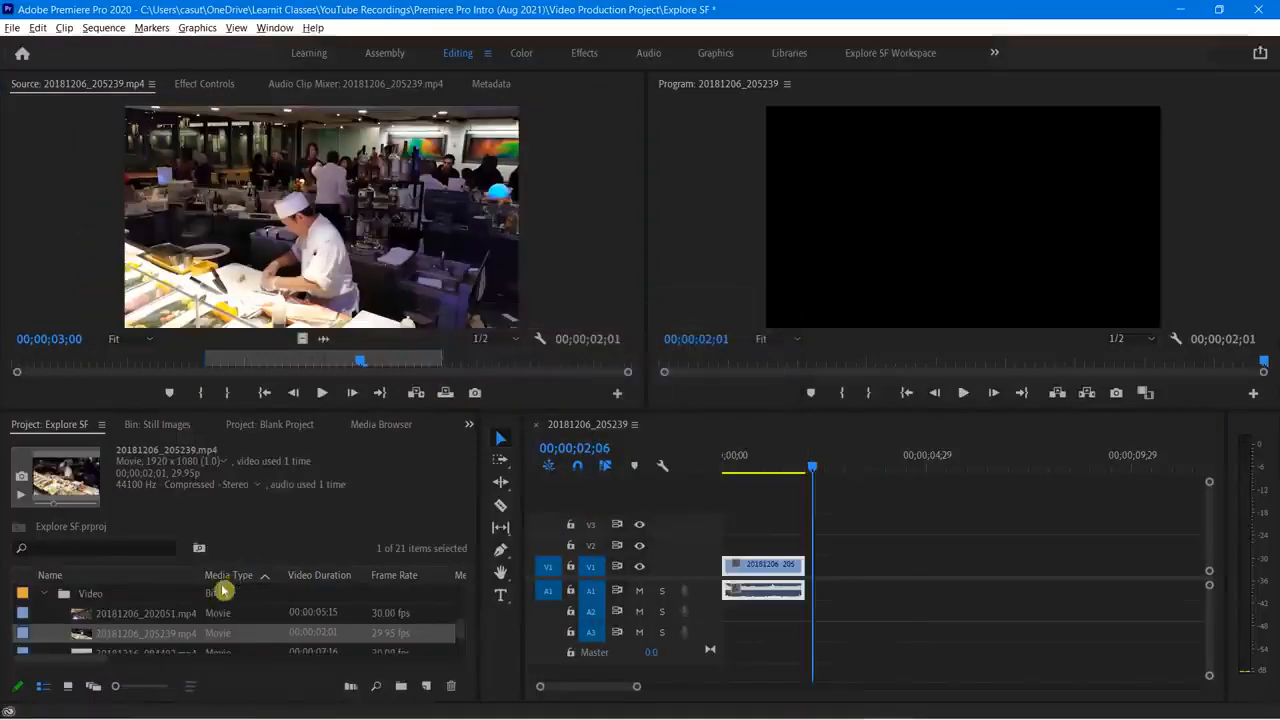
# Step: Open 20181206_202051.mp4 in the Source Monitor and clear its In point
pyautogui.doubleClick(125, 620)
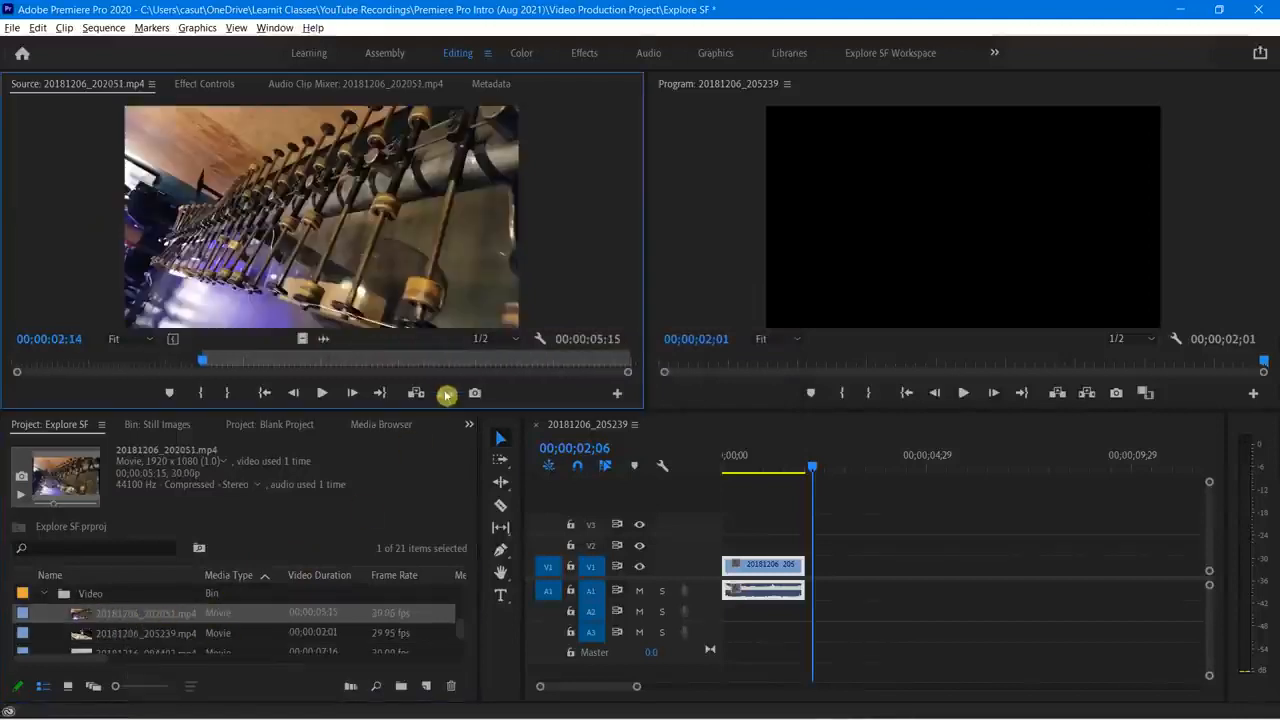
pyautogui.rightClick(271, 360)
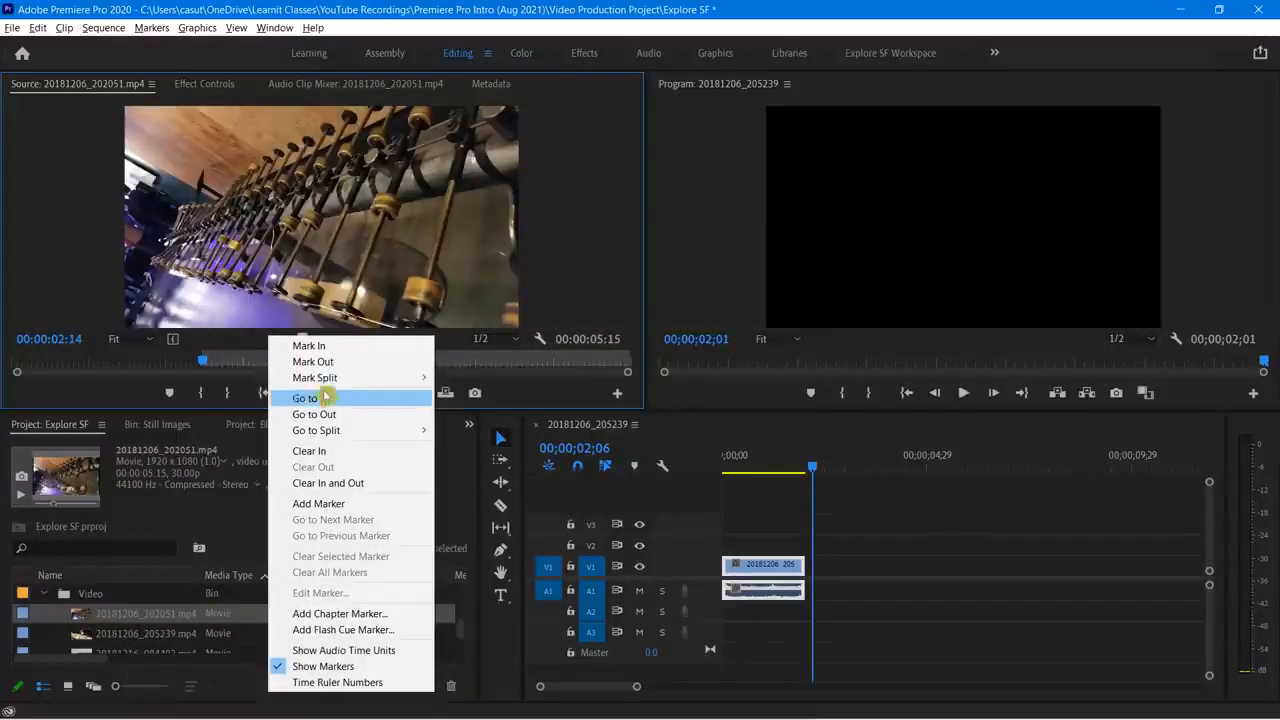
pyautogui.click(337, 457)
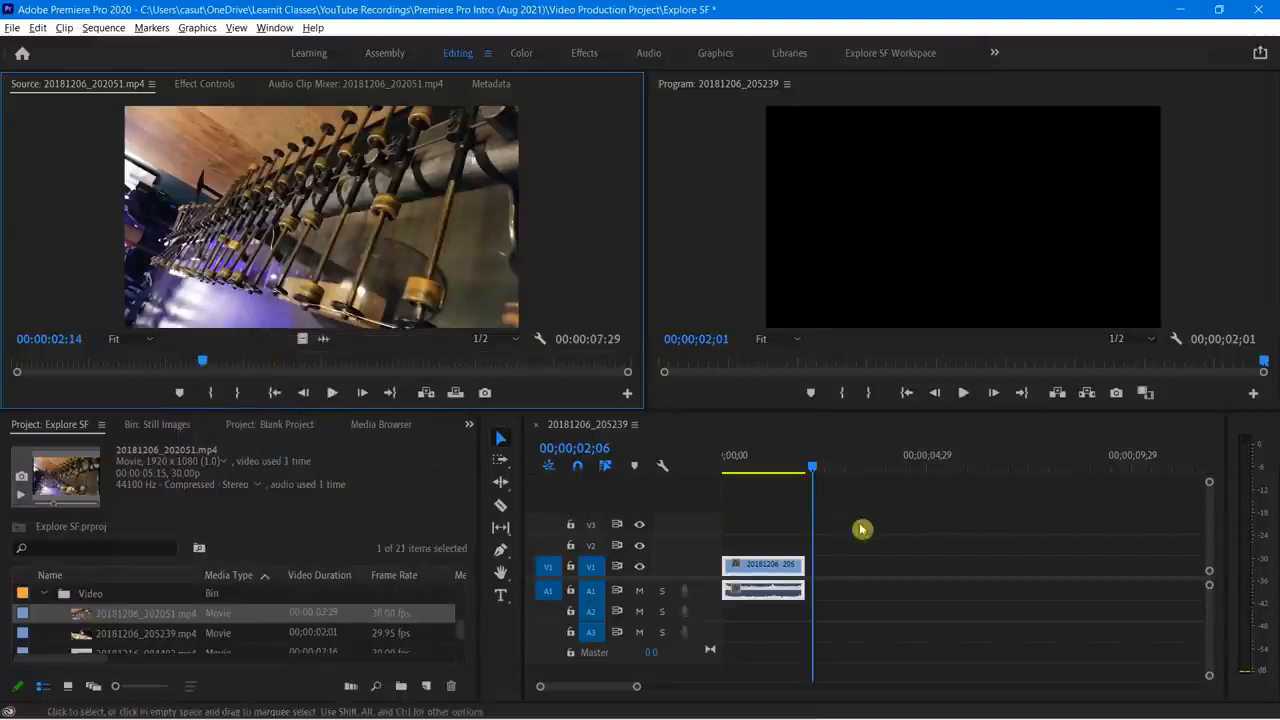
# Step: Mark an In point at 00:00:00:23 and an Out point at 00:00:02:29 in 20181206_202051.mp4
pyautogui.moveTo(203, 366); pyautogui.dragTo(71, 365)
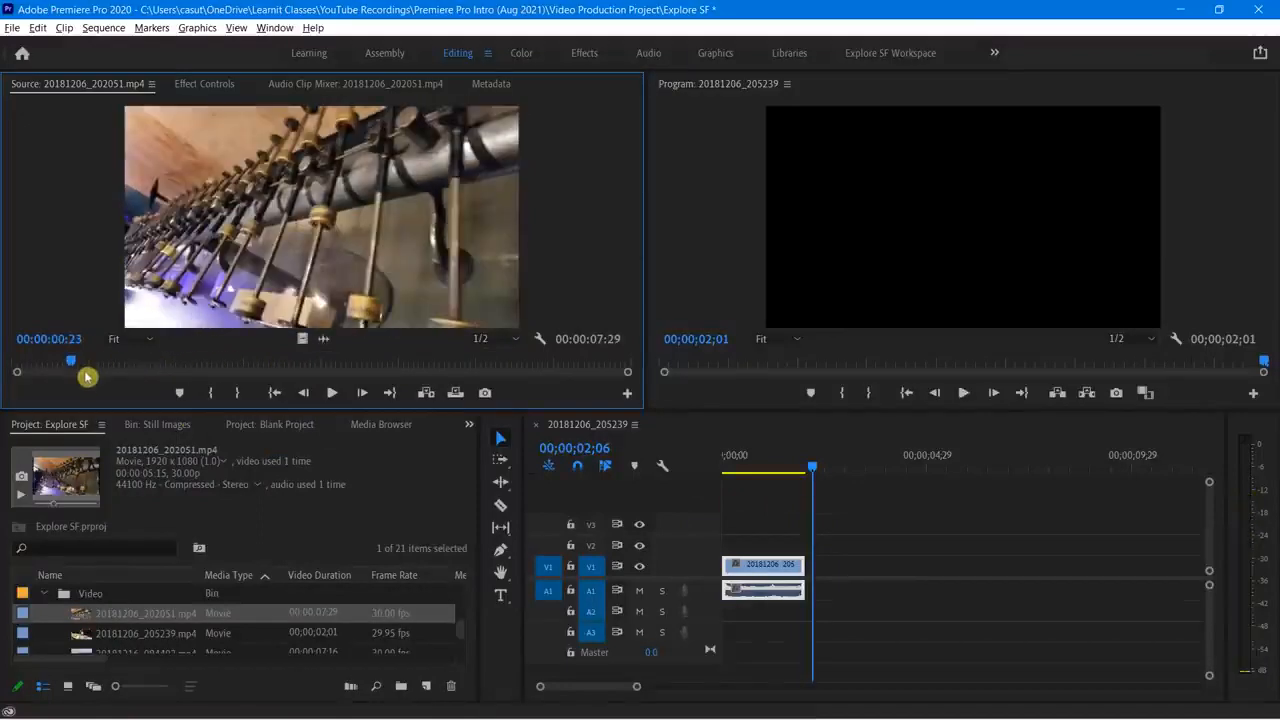
pyautogui.press('i')
pyautogui.click(212, 365)
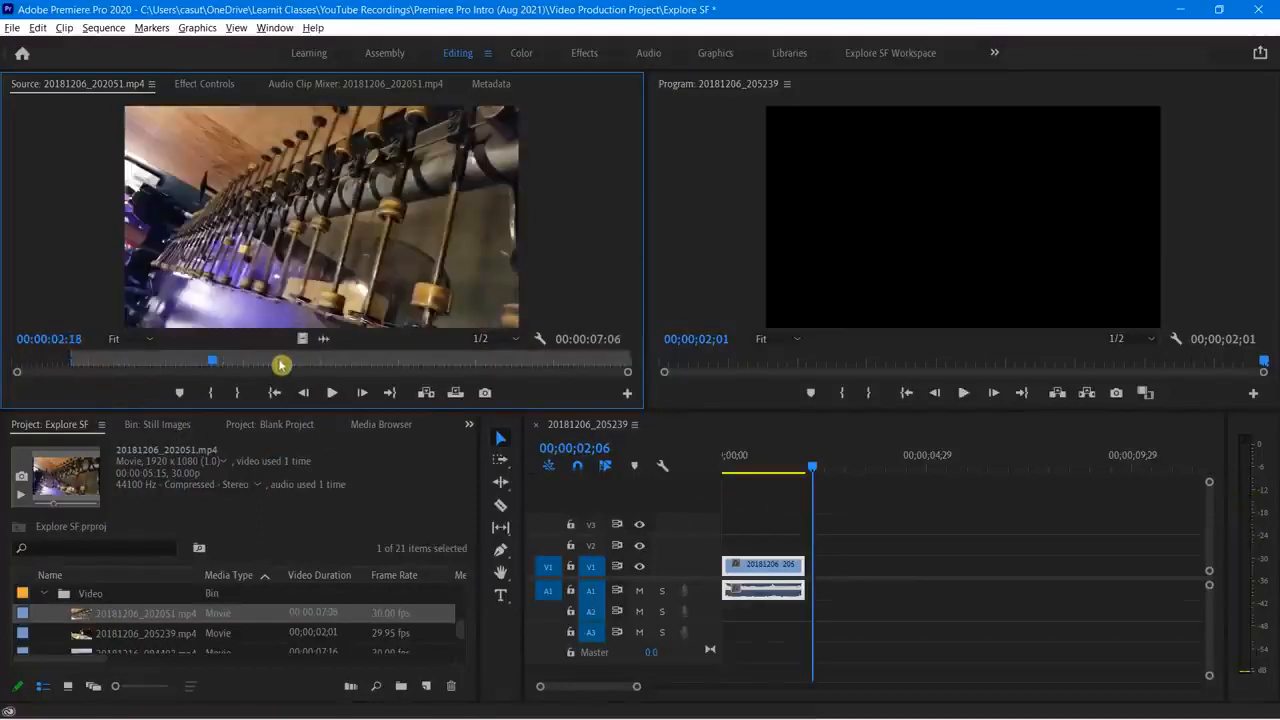
pyautogui.click(238, 370)
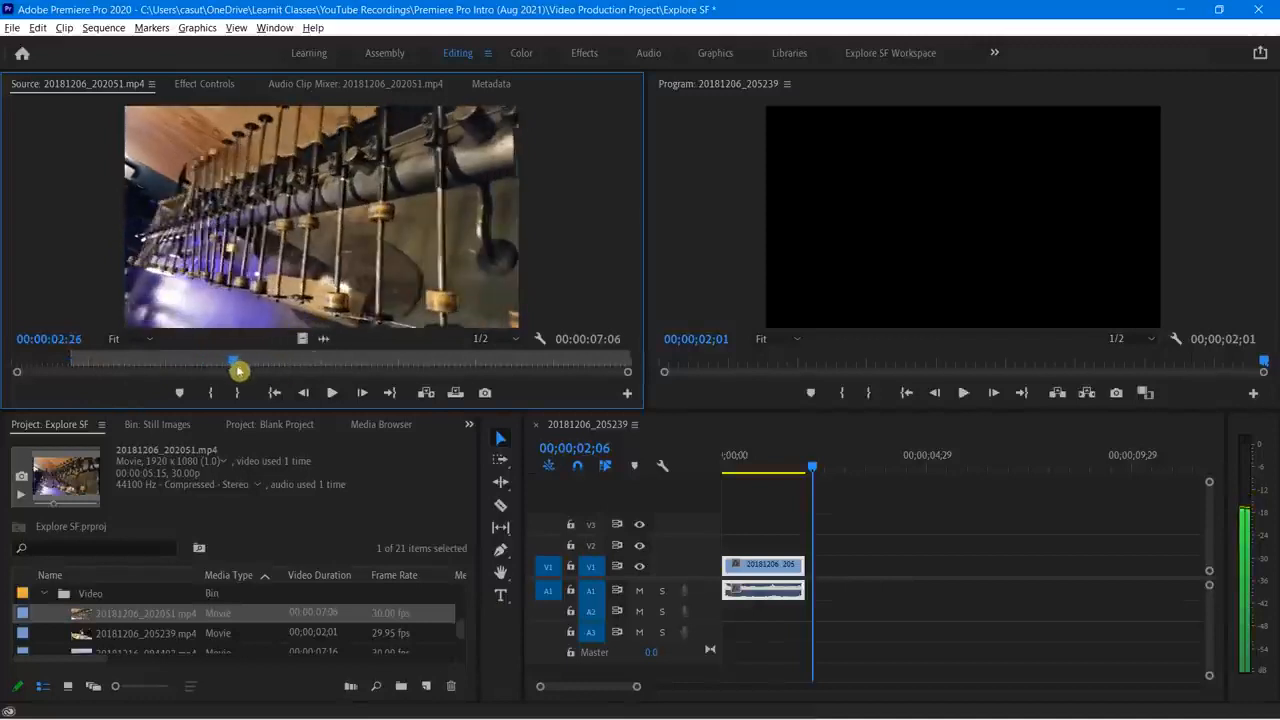
pyautogui.press('o')
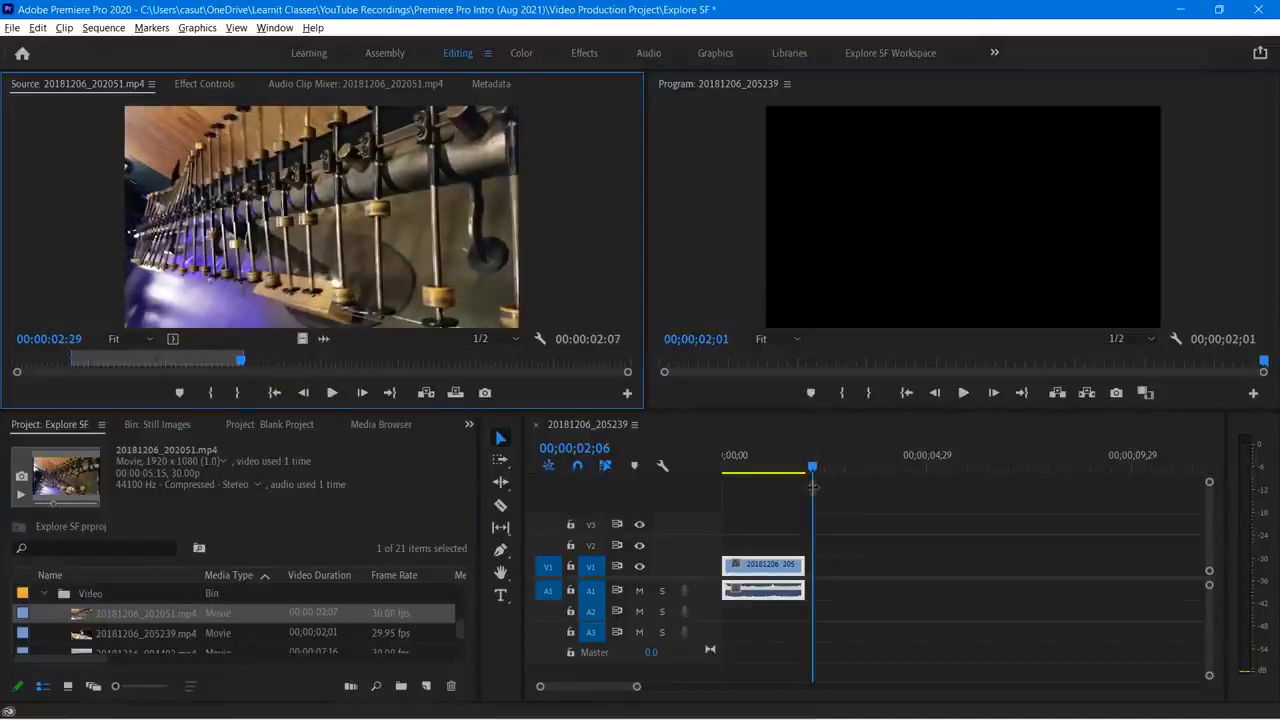
# Step: Try inserting the marked section at 00;00;02;06 and directly after the first clip at 00;00;02;01, undoing each insert
pyautogui.click(427, 396)
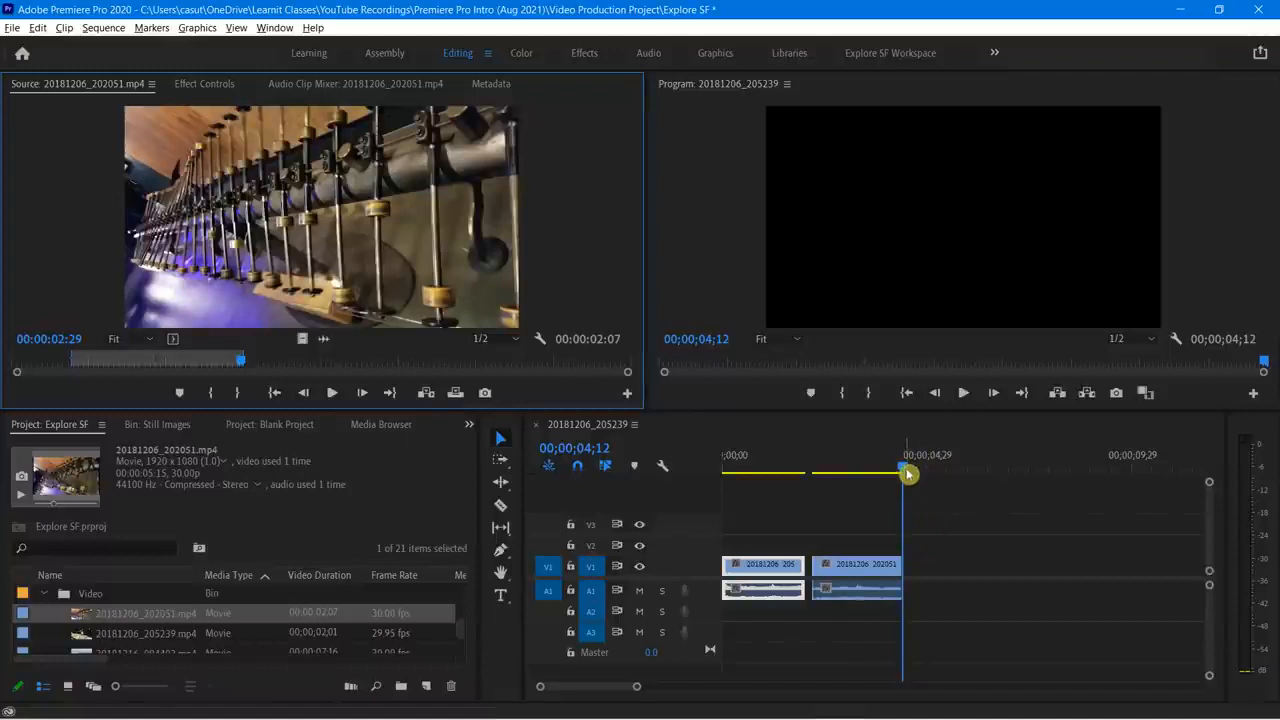
pyautogui.hotkey('ctrl', 'z')
pyautogui.moveTo(818, 477)
pyautogui.mouseDown()
pyautogui.moveTo(800, 477)
pyautogui.moveTo(837, 489)
pyautogui.moveTo(810, 497)
pyautogui.mouseUp()
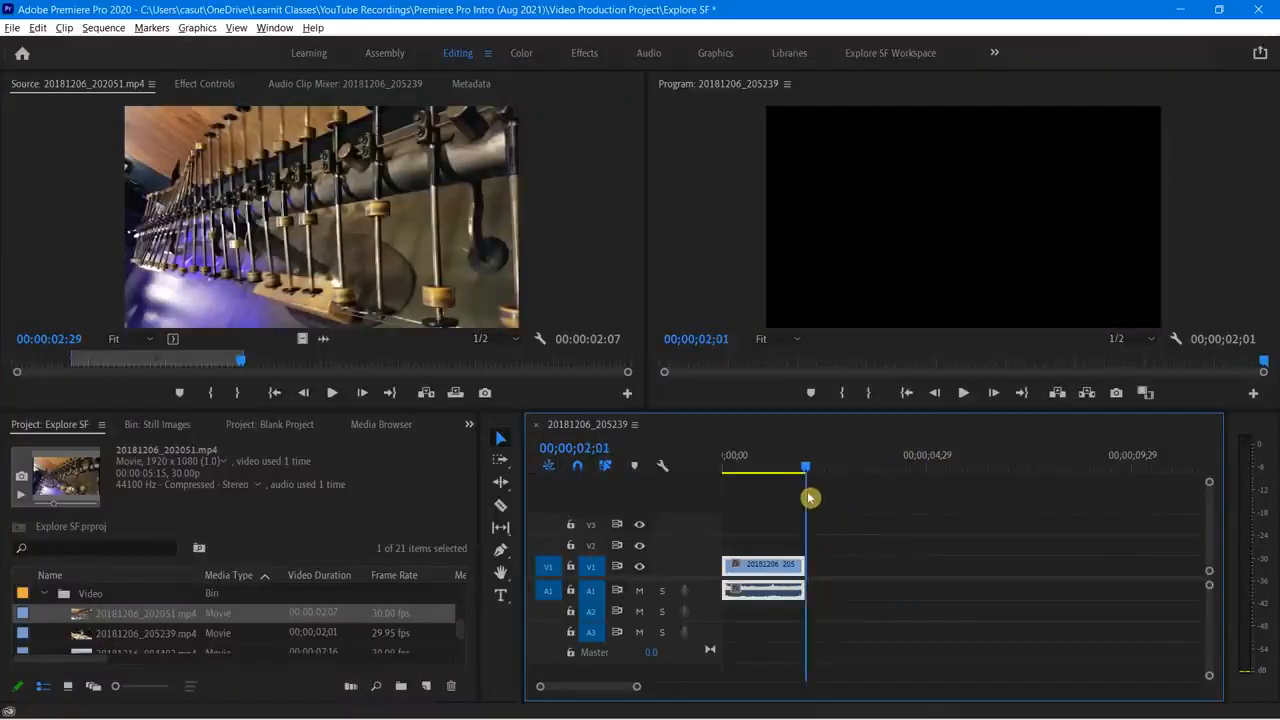
pyautogui.click(426, 393)
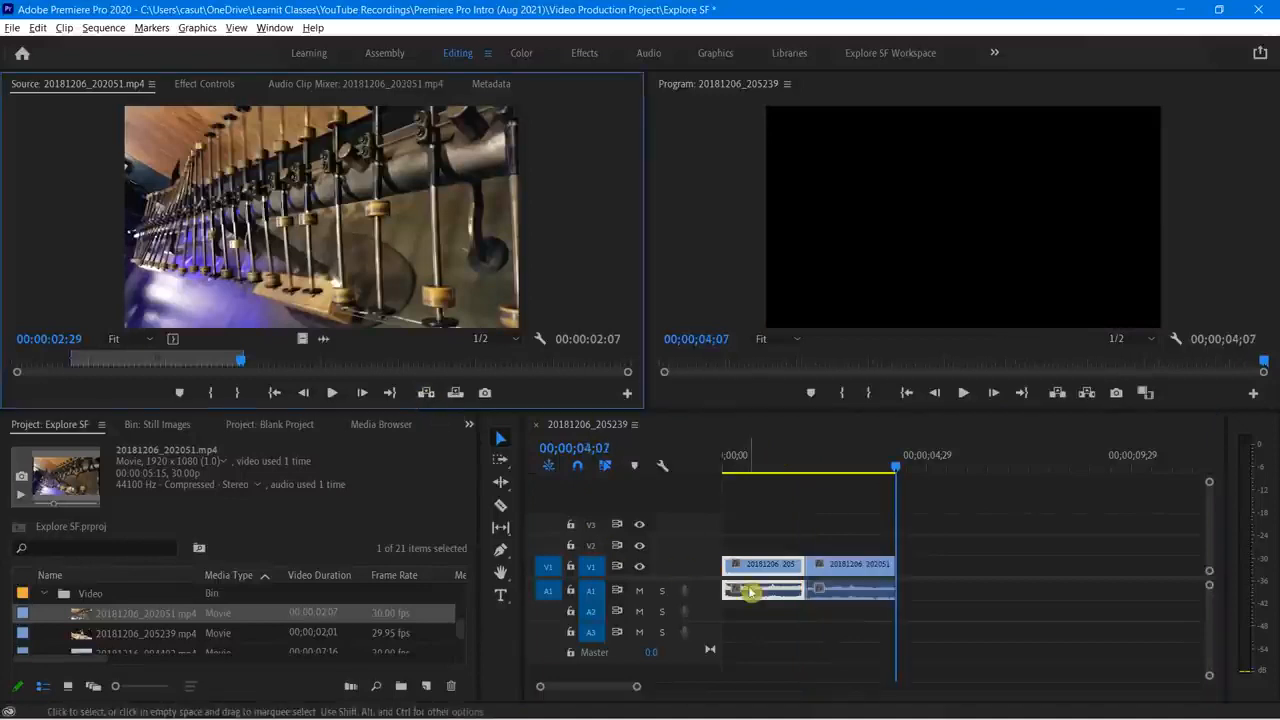
pyautogui.hotkey('ctrl', 'z')
# Step: Insert the marked section at 00;00;00;00 ahead of the existing timeline clip, and undo the insert
pyautogui.click(803, 470)
pyautogui.moveTo(803, 470); pyautogui.dragTo(716, 484)
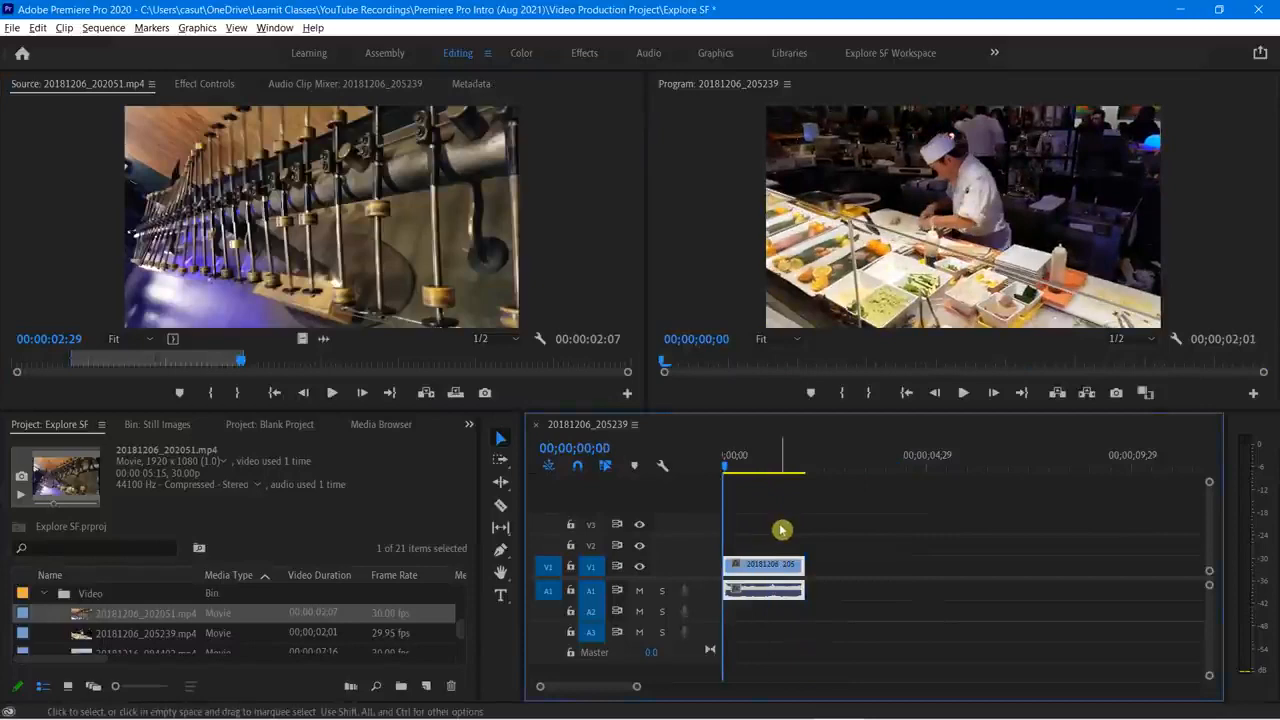
pyautogui.click(426, 393)
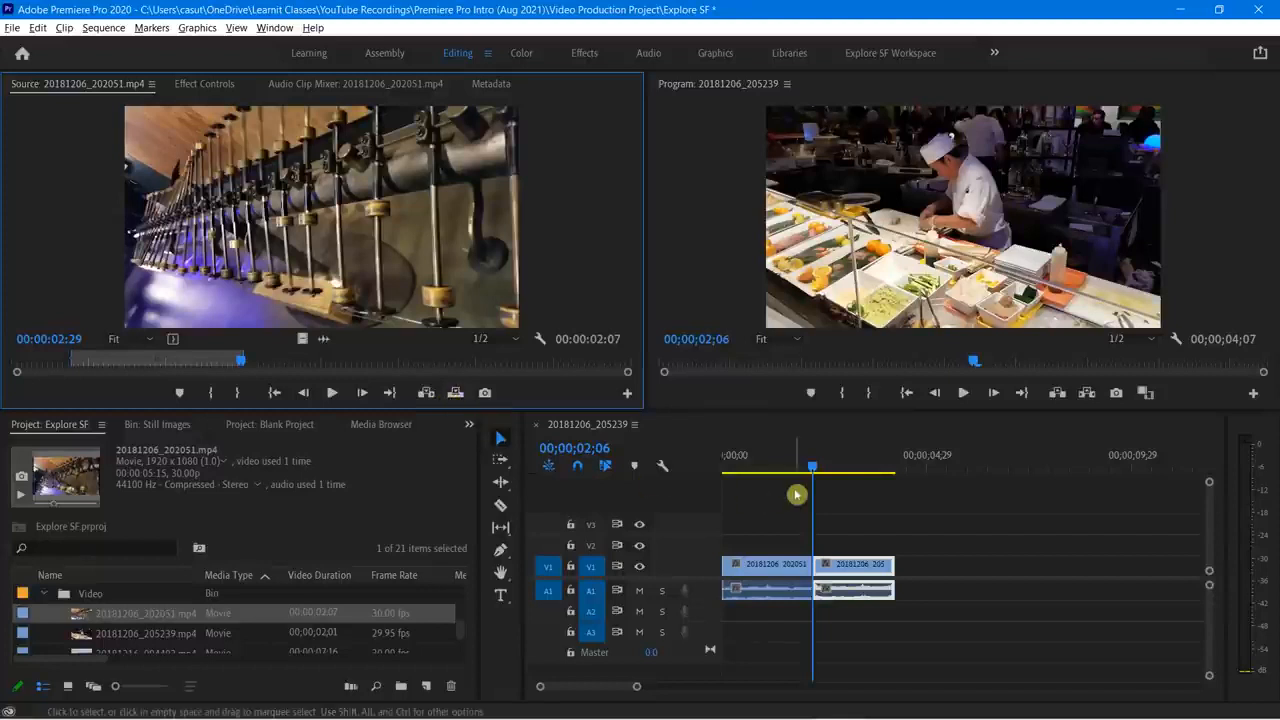
pyautogui.hotkey('ctrl', 'z')
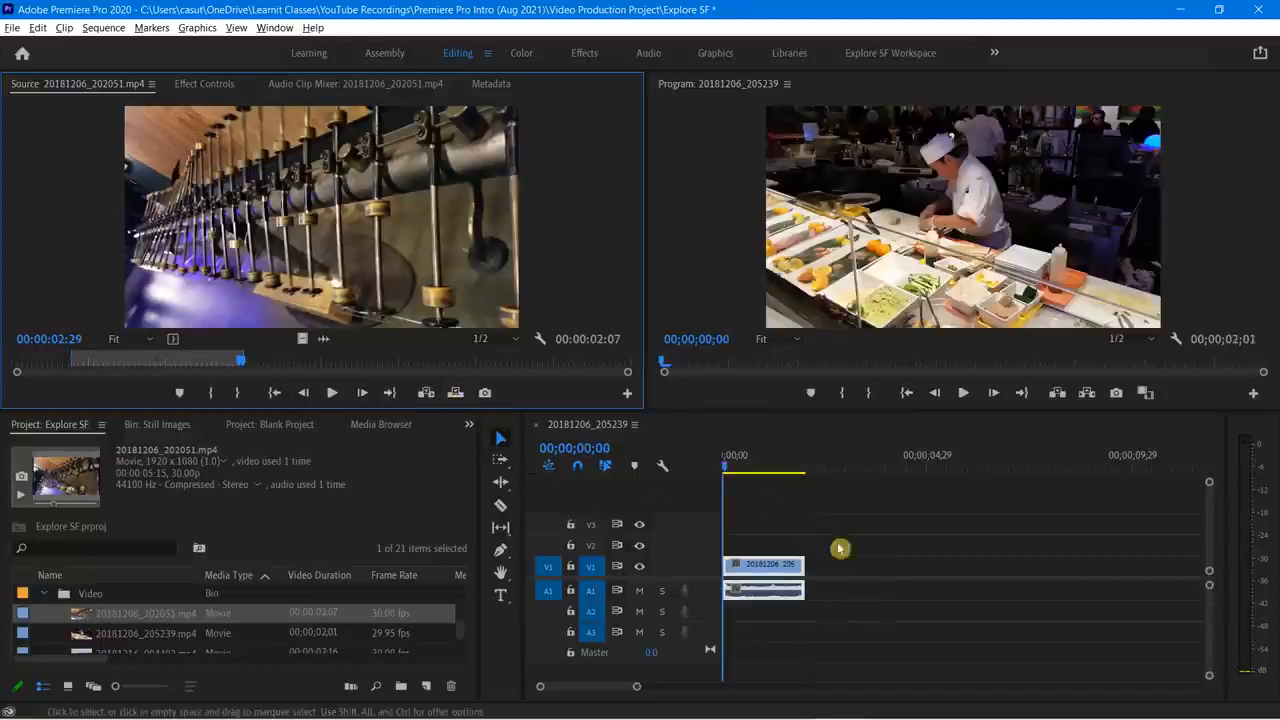
# Step: Overwrite the timeline clip from 00;00;00;00 with the marked section, check the result, and undo the overwrite
pyautogui.click(455, 394)
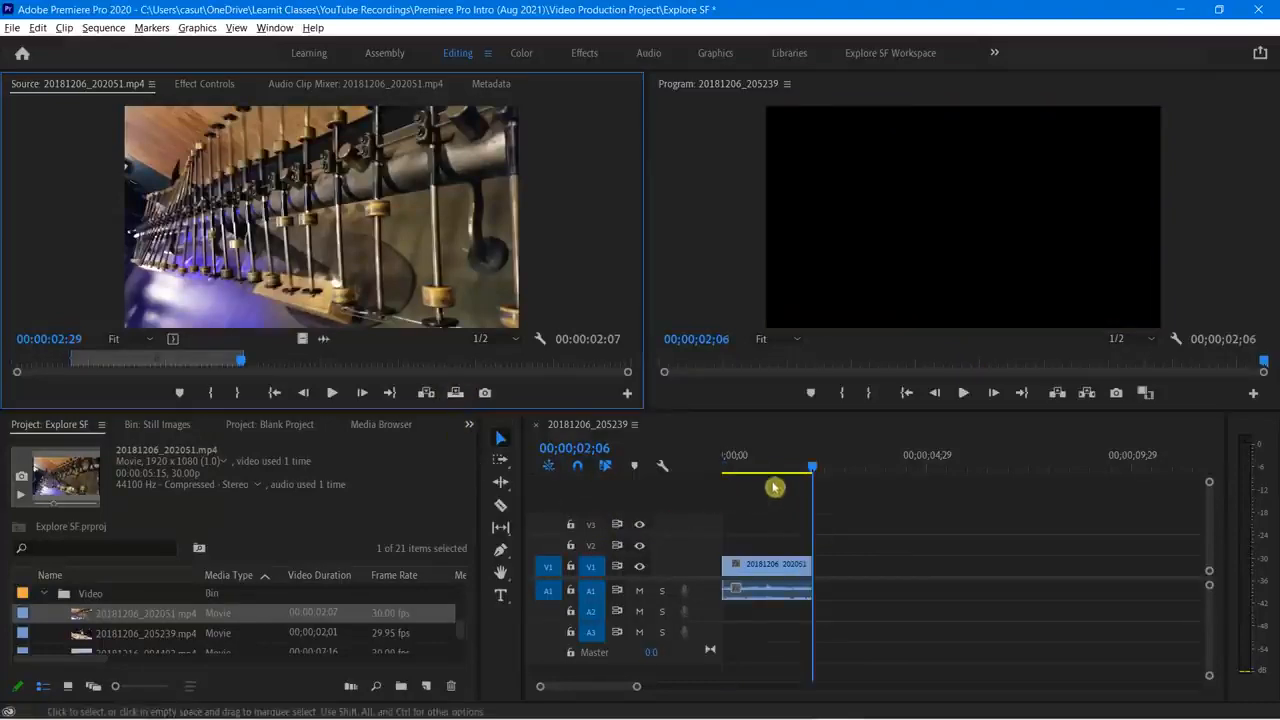
pyautogui.moveTo(811, 469); pyautogui.dragTo(735, 481)
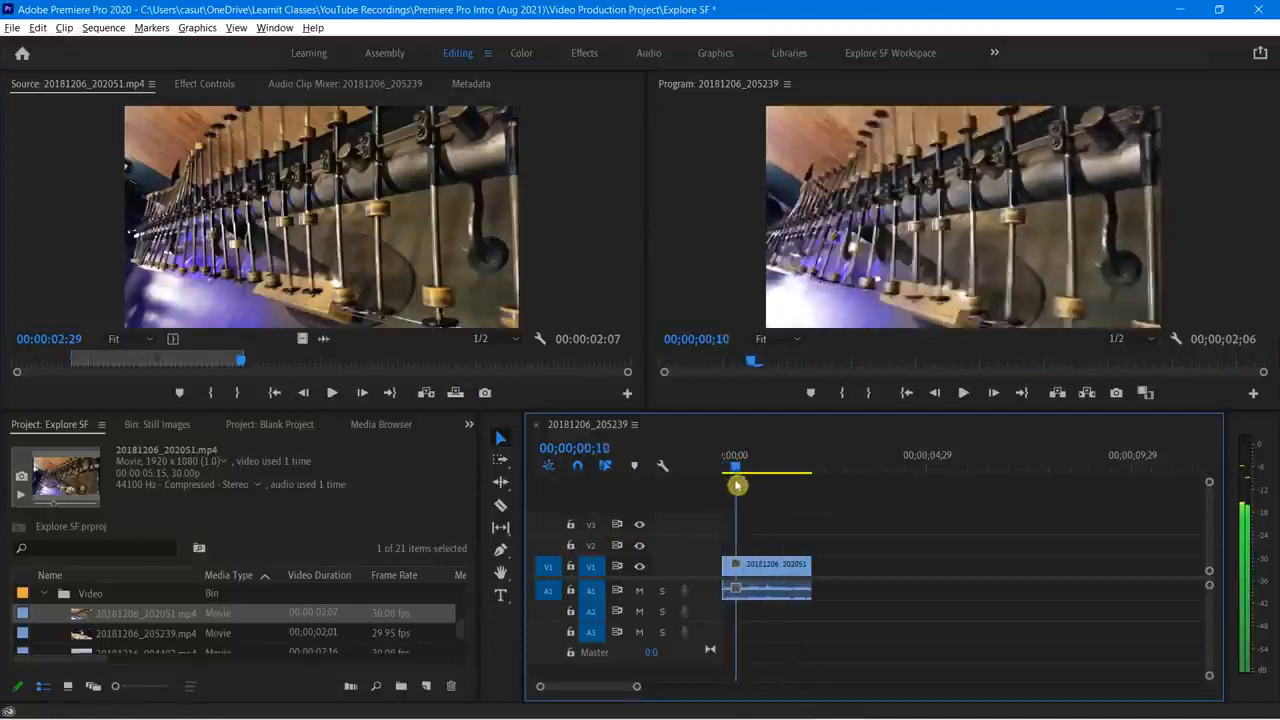
pyautogui.hotkey('ctrl', 'z')
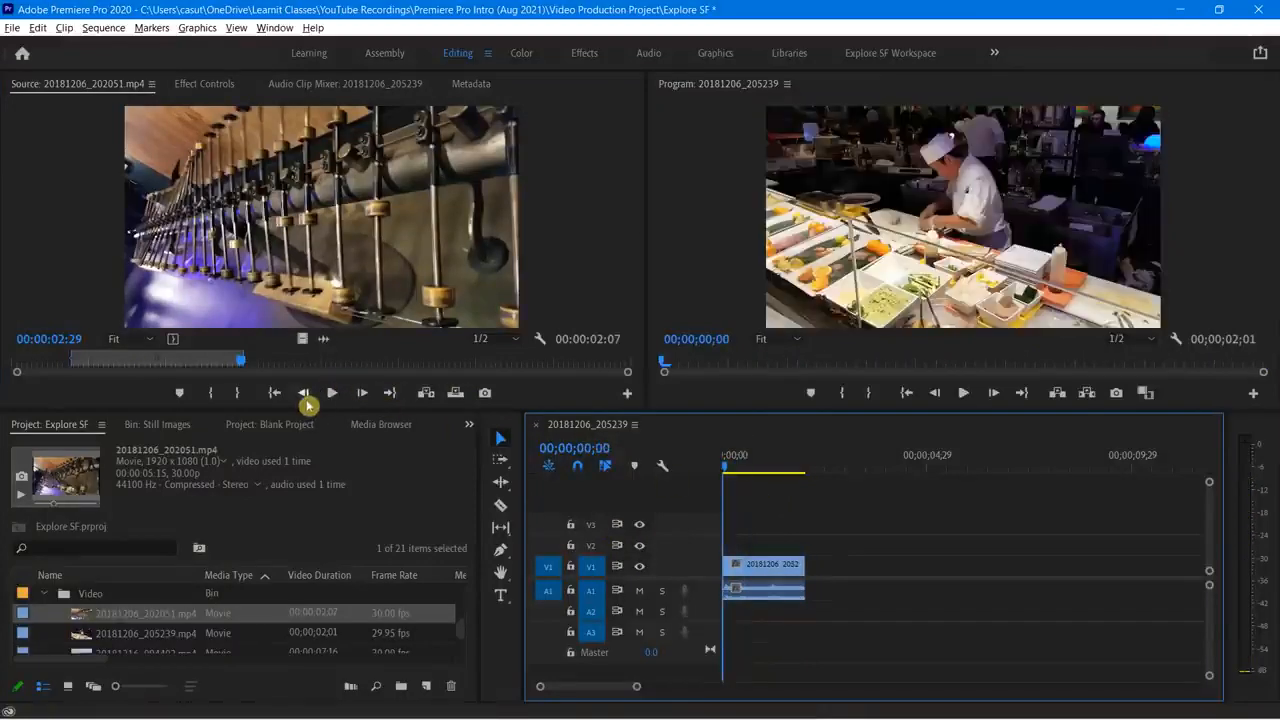
# Step: Shorten the source In/Out range to 00:00:00:12, overwrite the start of the timeline clip with it and preview the edit
pyautogui.moveTo(243, 354); pyautogui.dragTo(102, 364)
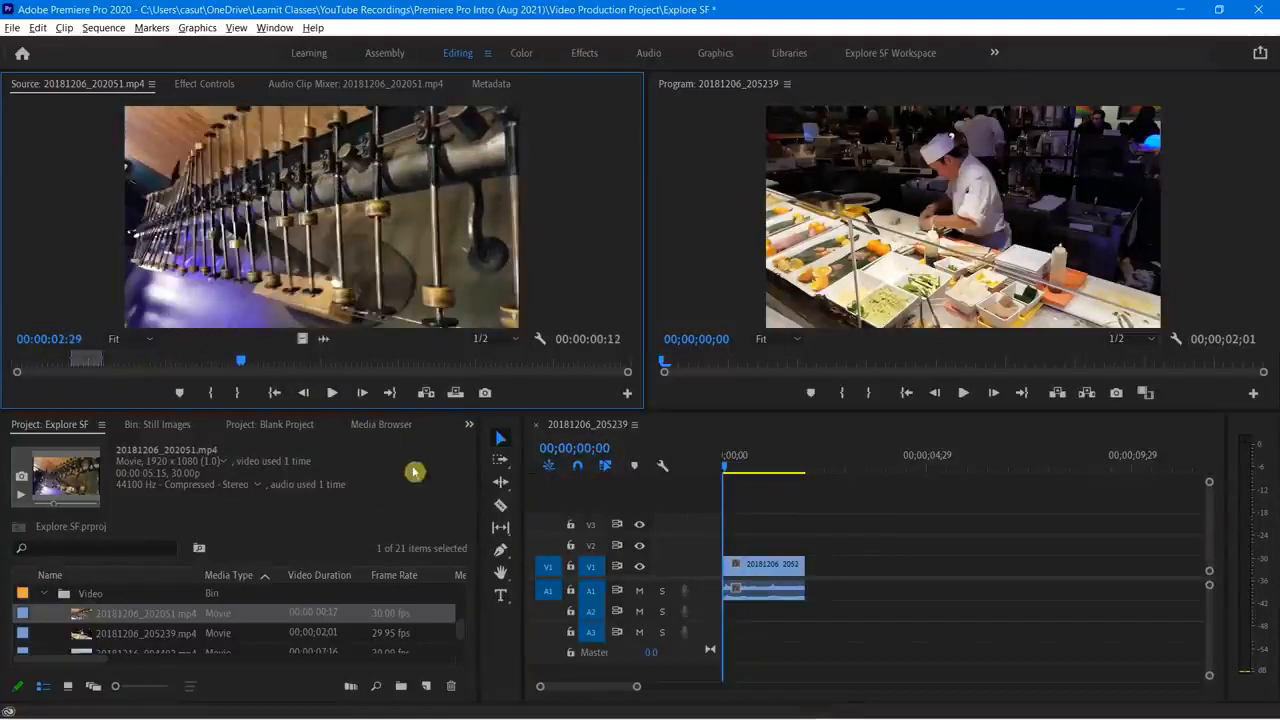
pyautogui.click(456, 394)
pyautogui.moveTo(737, 469)
pyautogui.mouseDown()
pyautogui.moveTo(752, 472)
pyautogui.moveTo(726, 466)
pyautogui.moveTo(745, 474)
pyautogui.moveTo(718, 481)
pyautogui.mouseUp()
pyautogui.press('space')
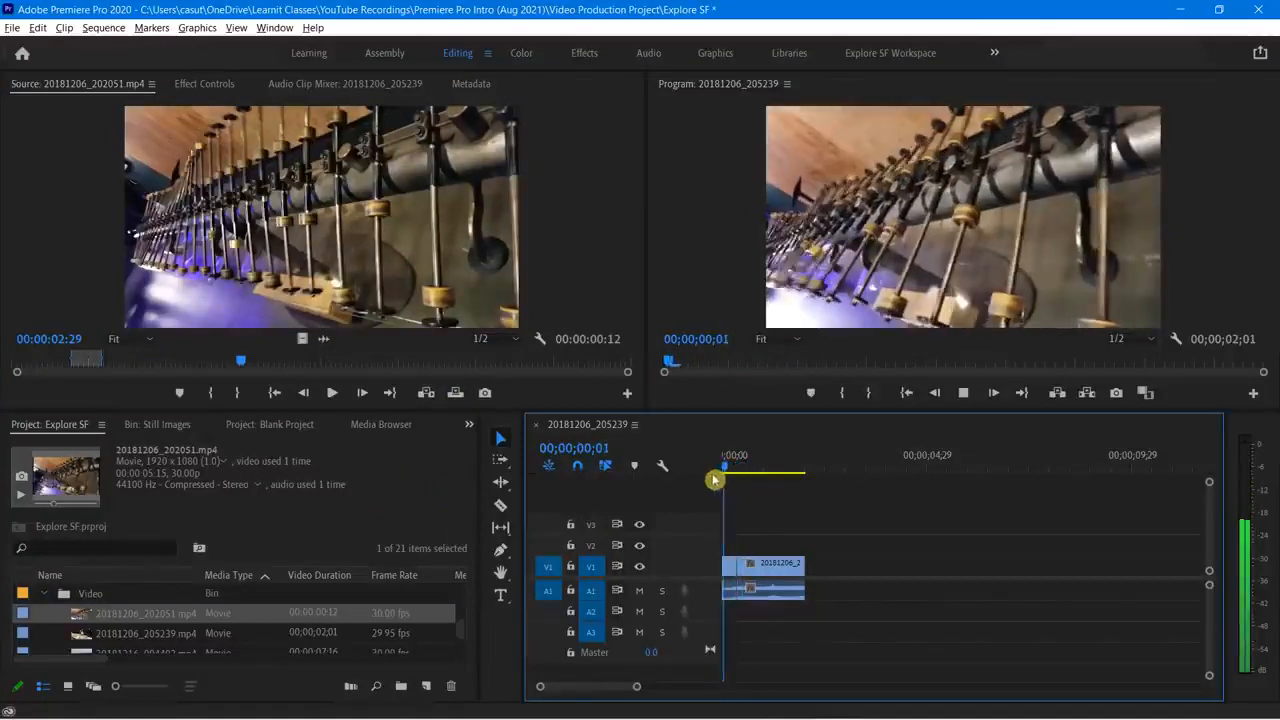
pyautogui.press('space')
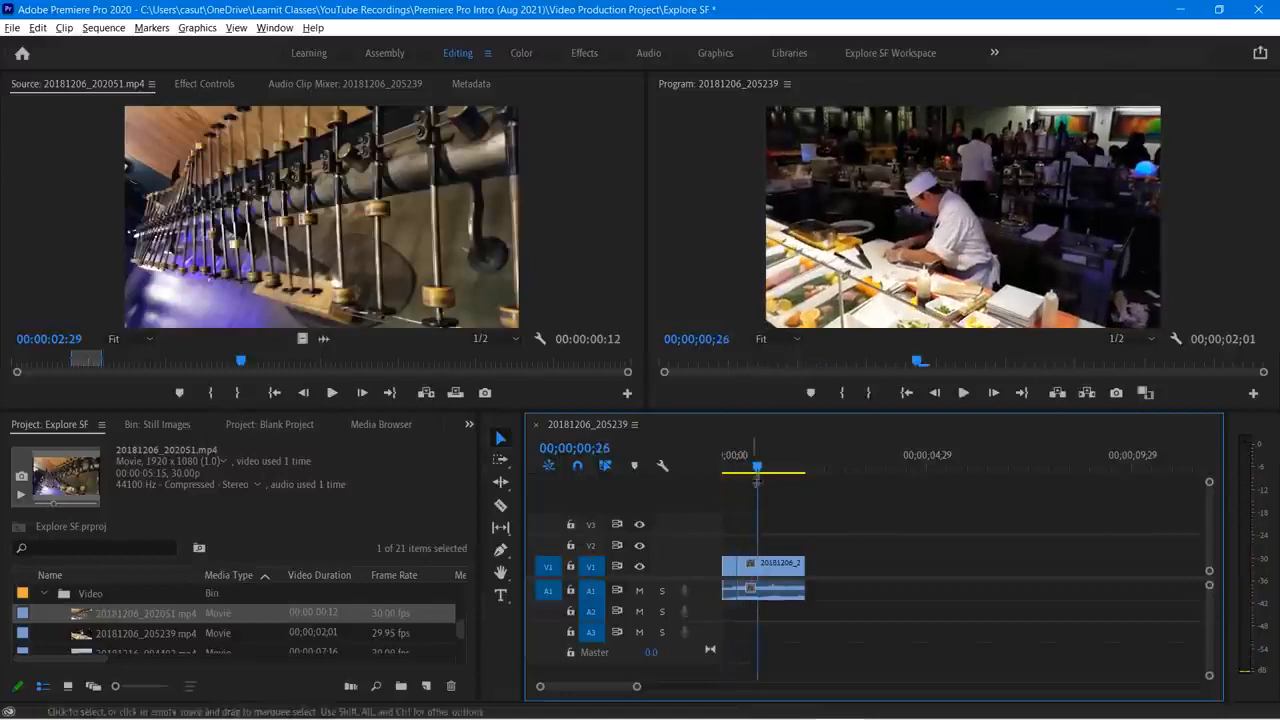
# Step: Overwrite the timeline at 00;00;01;16 with a later 12-frame section of 20181206_202051.mp4 and play back the sequence
pyautogui.moveTo(760, 474); pyautogui.dragTo(785, 472)
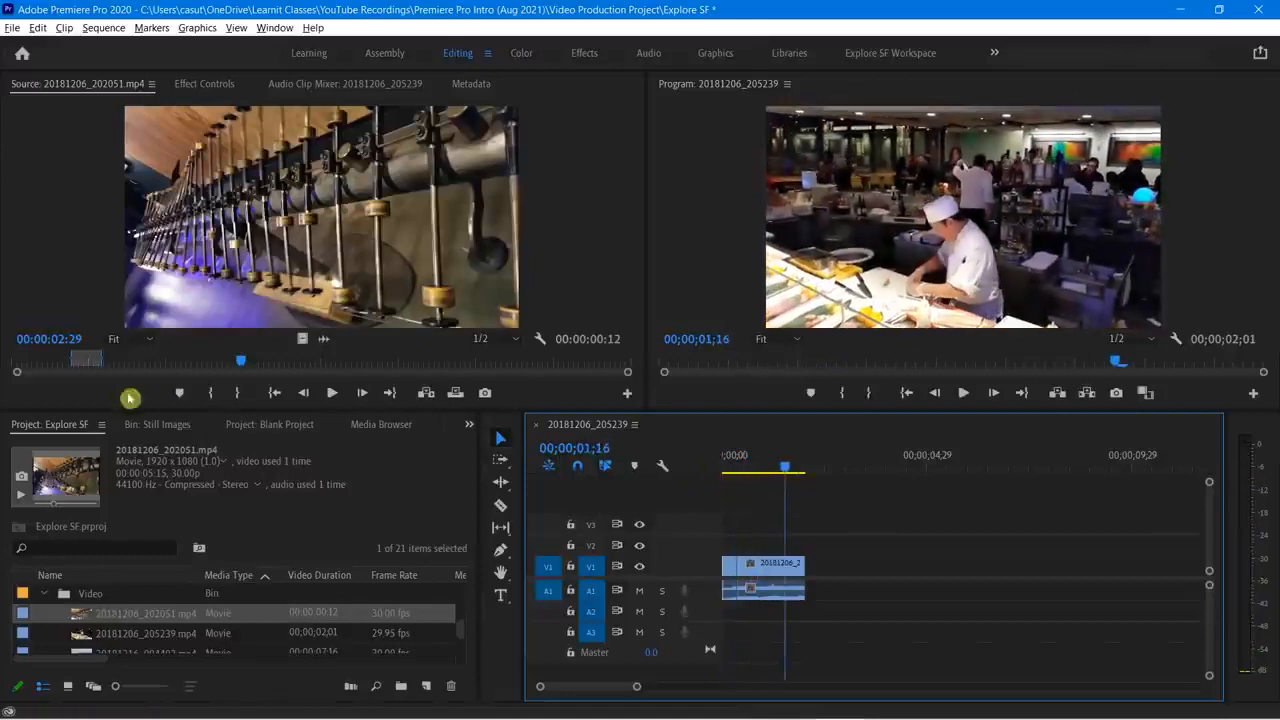
pyautogui.click(85, 358)
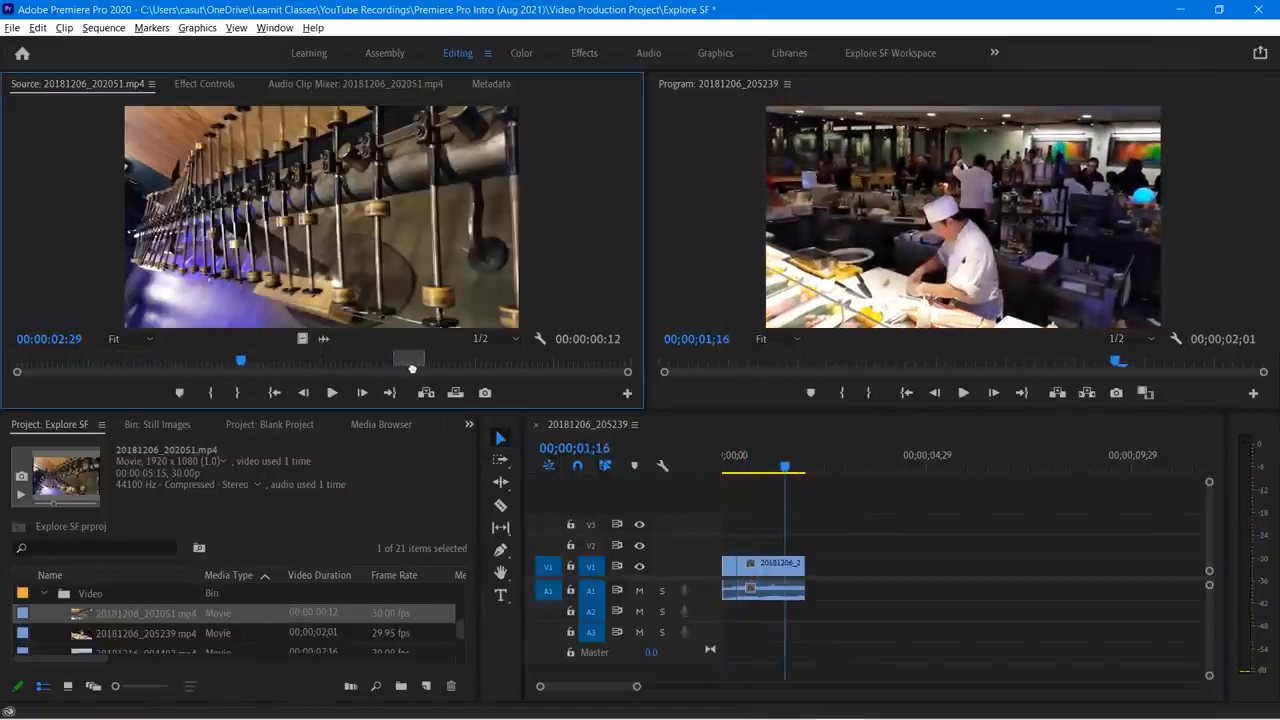
pyautogui.moveTo(427, 358); pyautogui.dragTo(477, 371)
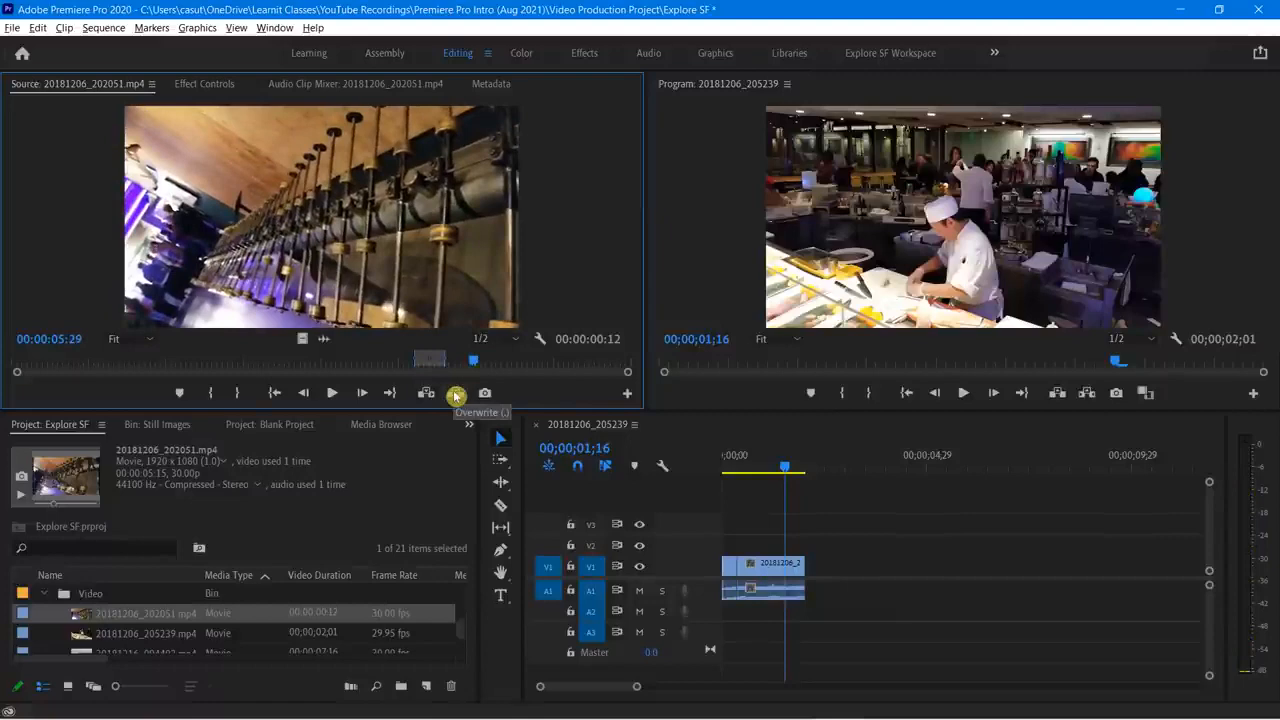
pyautogui.click(455, 396)
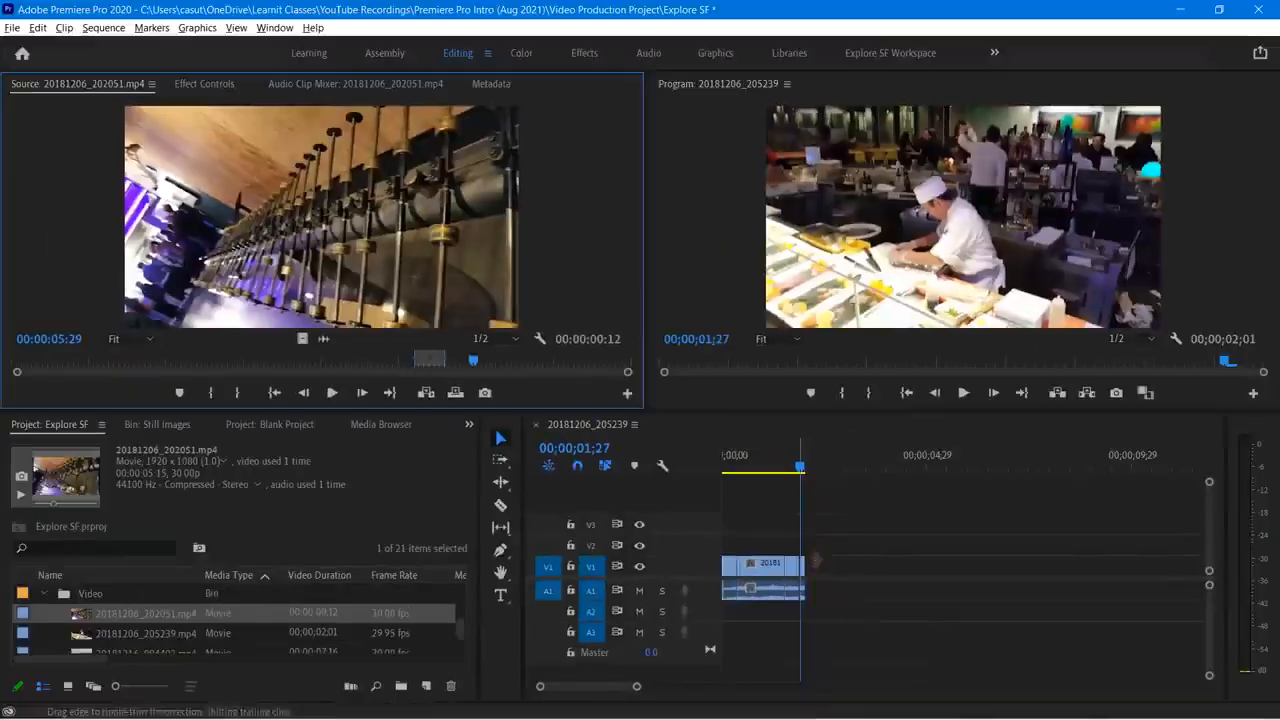
pyautogui.moveTo(856, 400); pyautogui.dragTo(720, 404)
pyautogui.press('space')
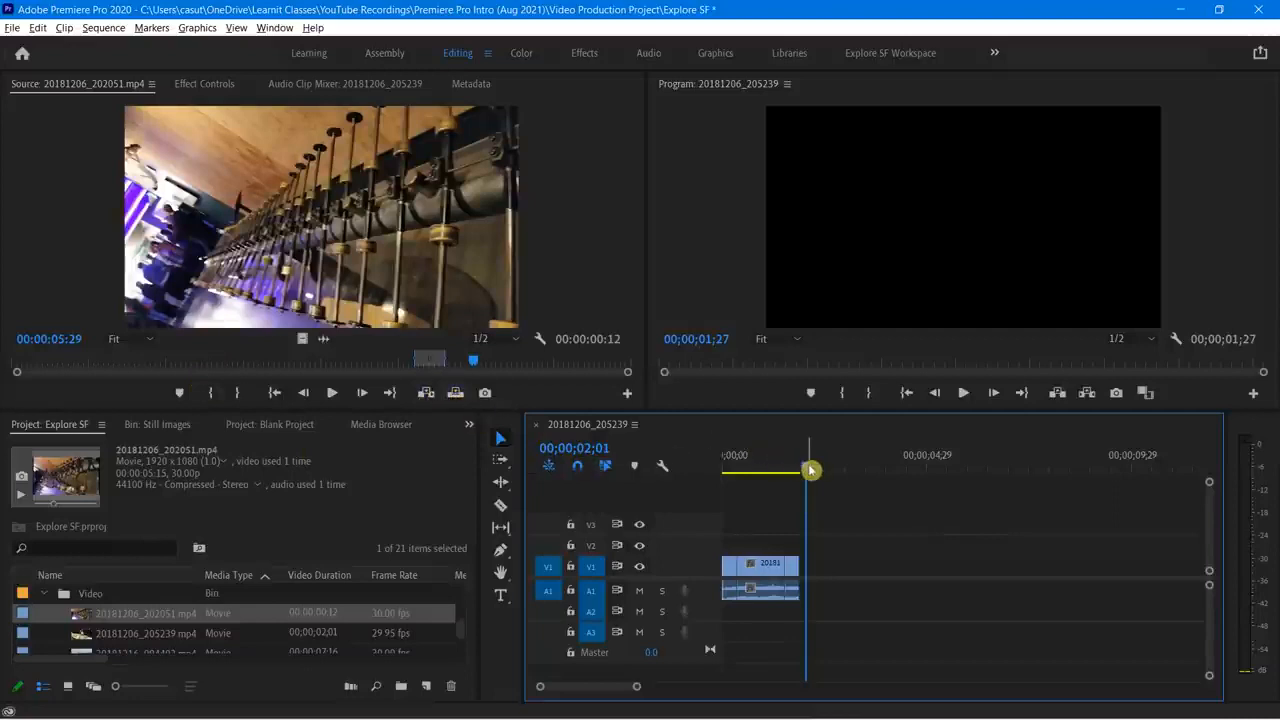
# Step: Load 20181206_205239.mp4 into the Source Monitor and park its playhead at 00;00;04;17
pyautogui.moveTo(808, 470); pyautogui.dragTo(775, 482)
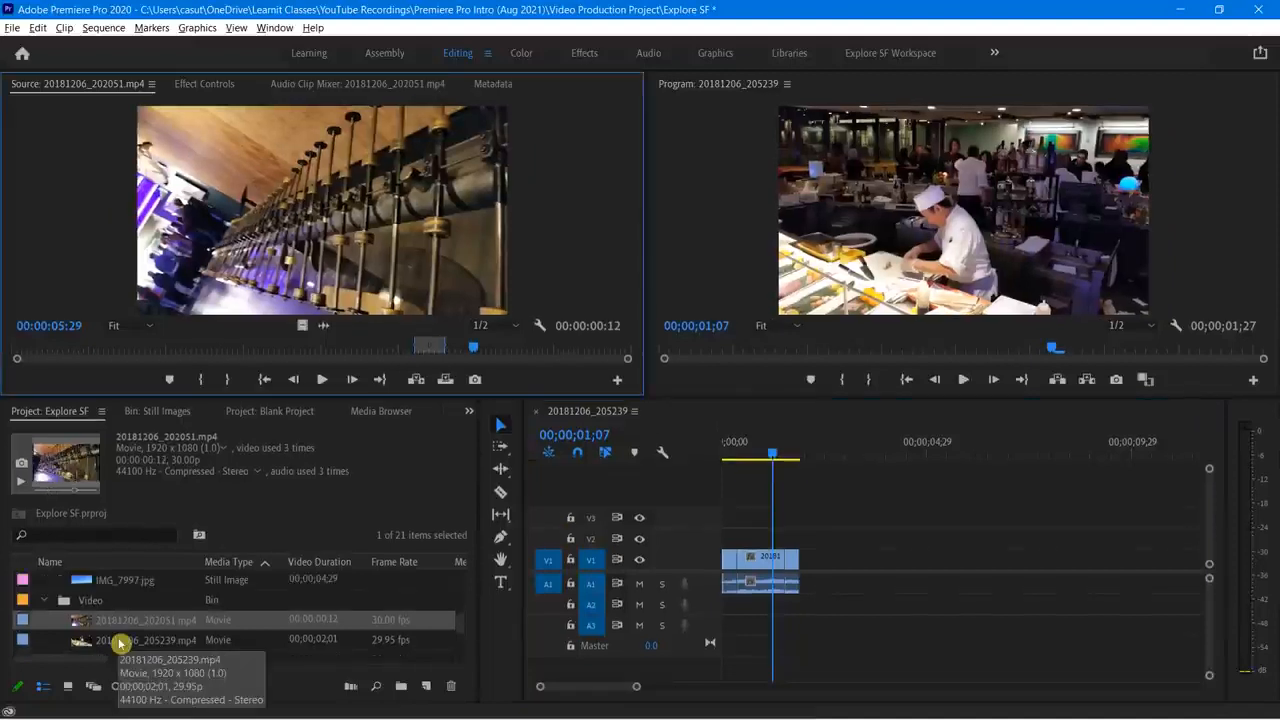
pyautogui.doubleClick(118, 641)
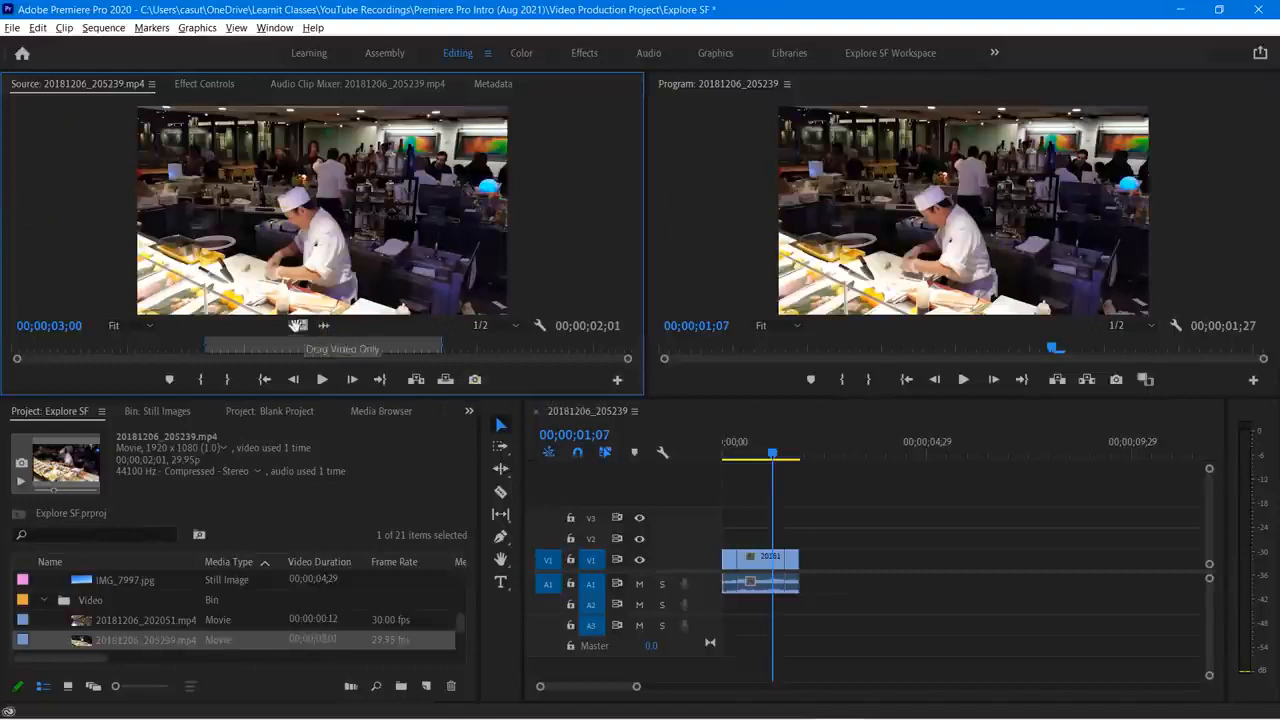
pyautogui.moveTo(364, 350); pyautogui.dragTo(548, 352)
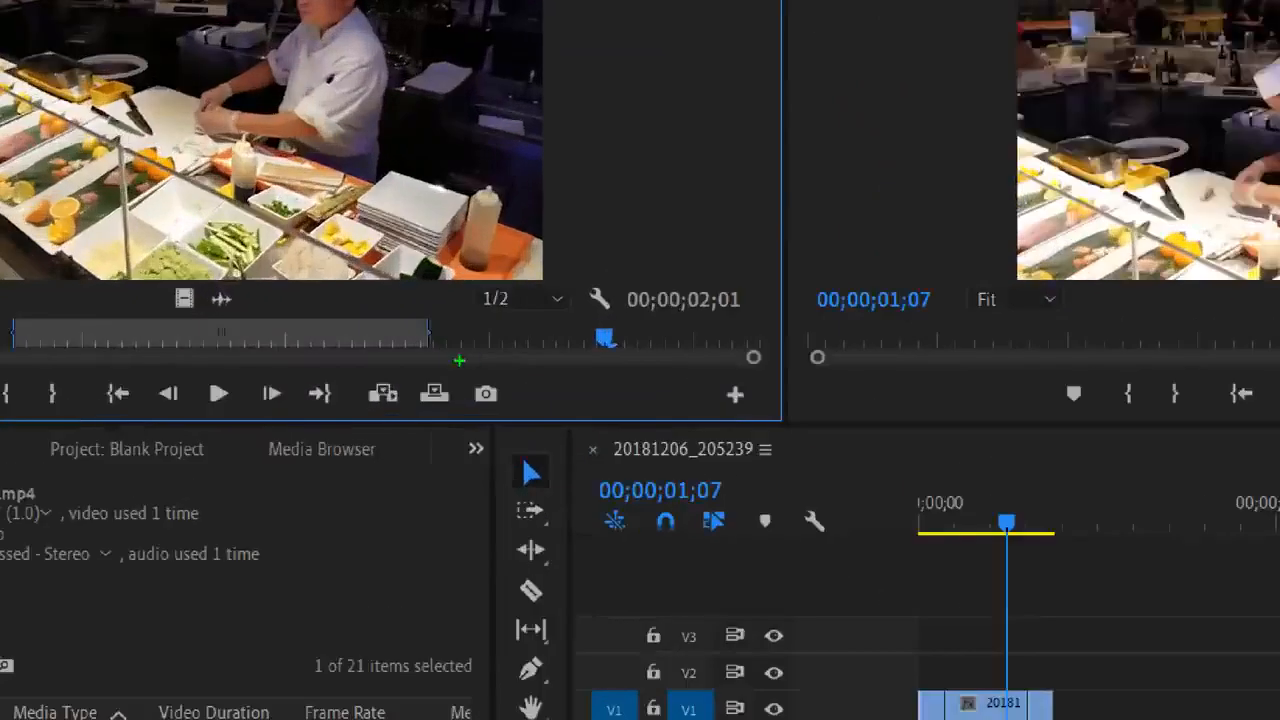
pyautogui.moveTo(463, 371); pyautogui.dragTo(519, 412)
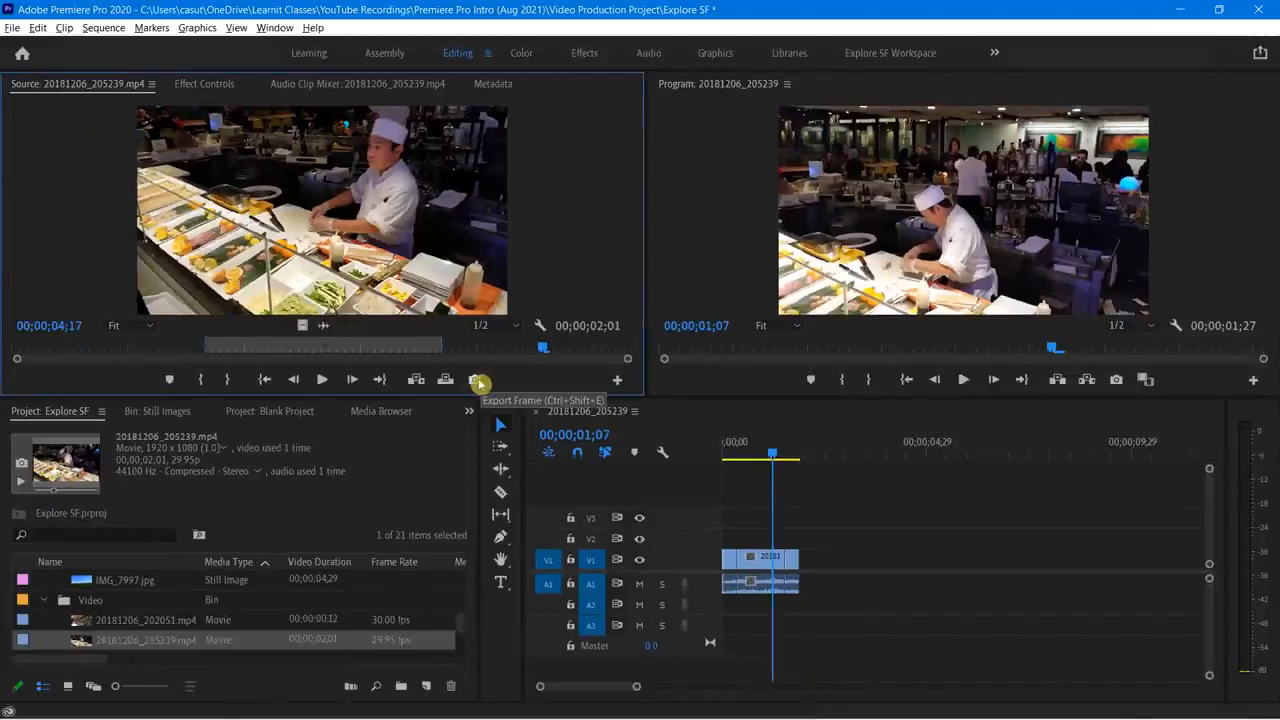
# Step: Export the current source frame as a JPEG named "Sushi Chef" into the Stills folder, without importing it into the project
pyautogui.click(477, 381)
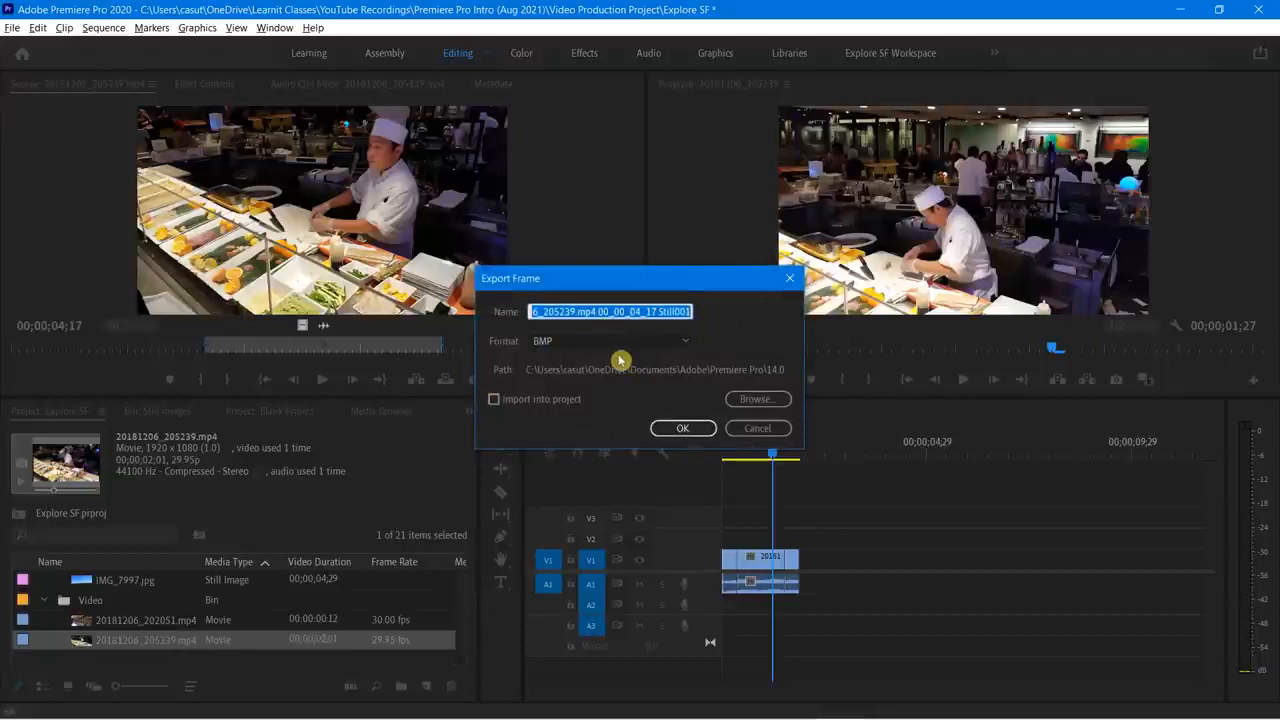
pyautogui.write('Sushi Chef')
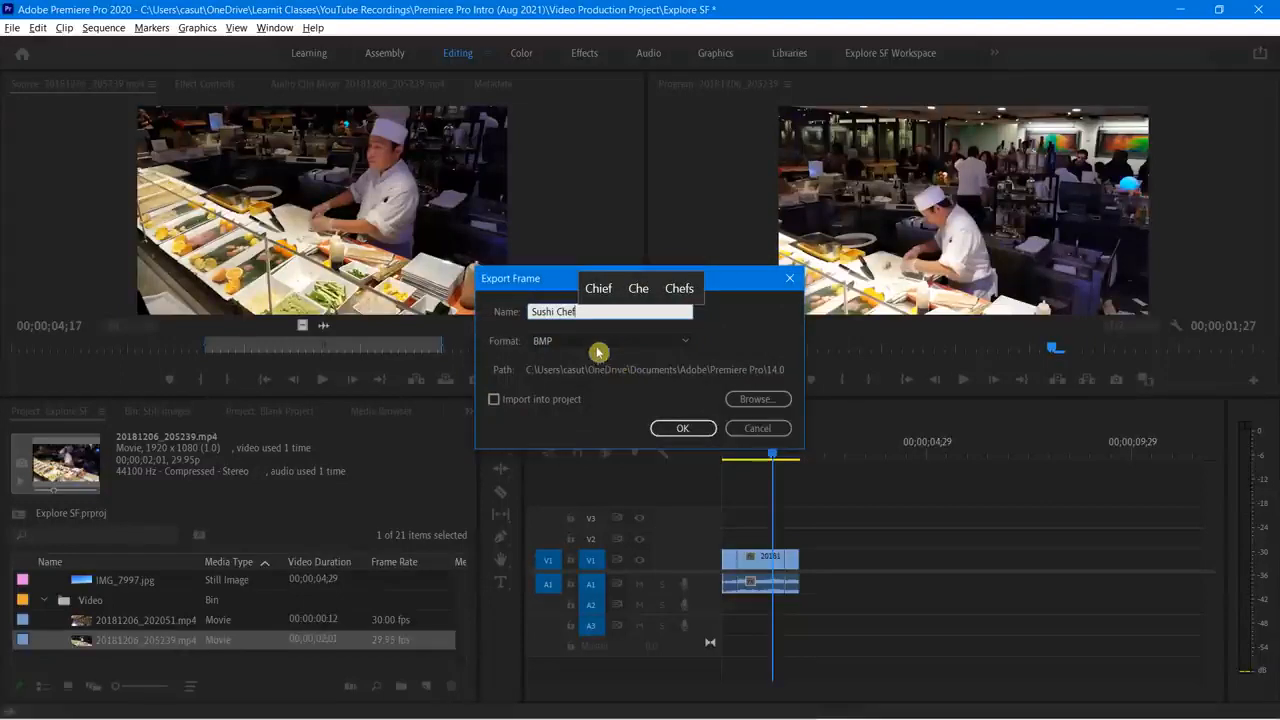
pyautogui.click(687, 345)
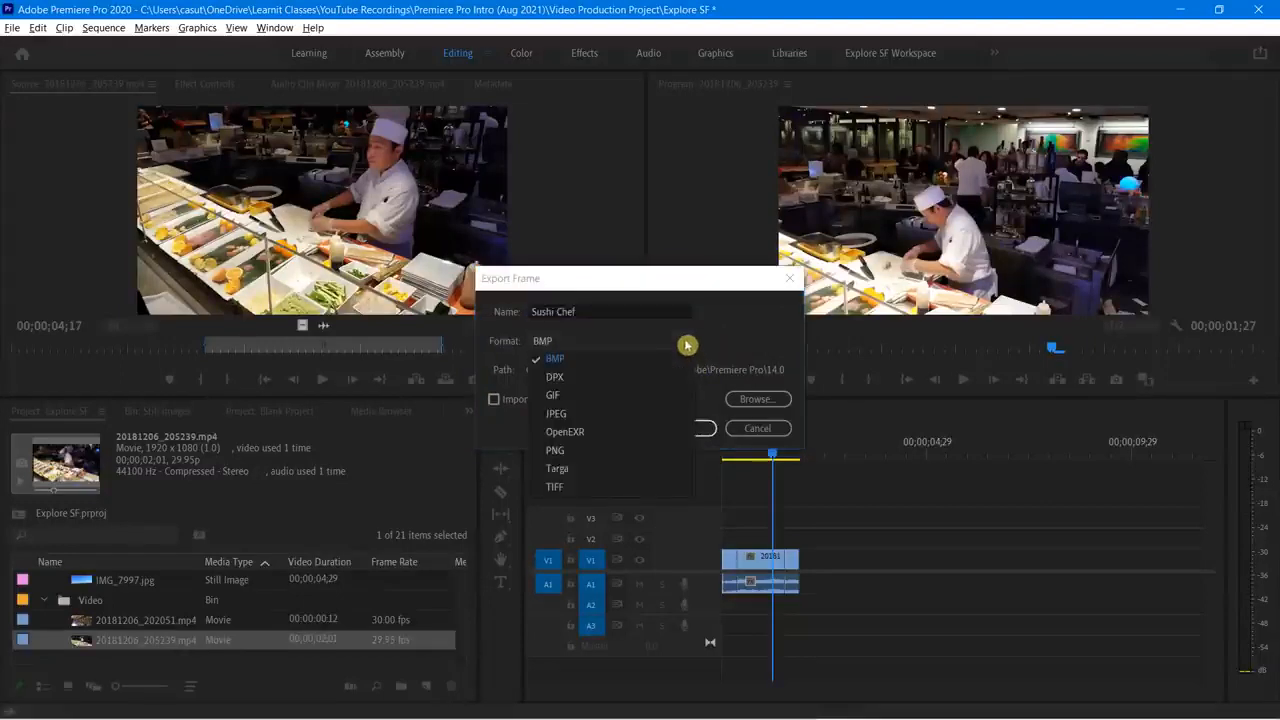
pyautogui.click(558, 414)
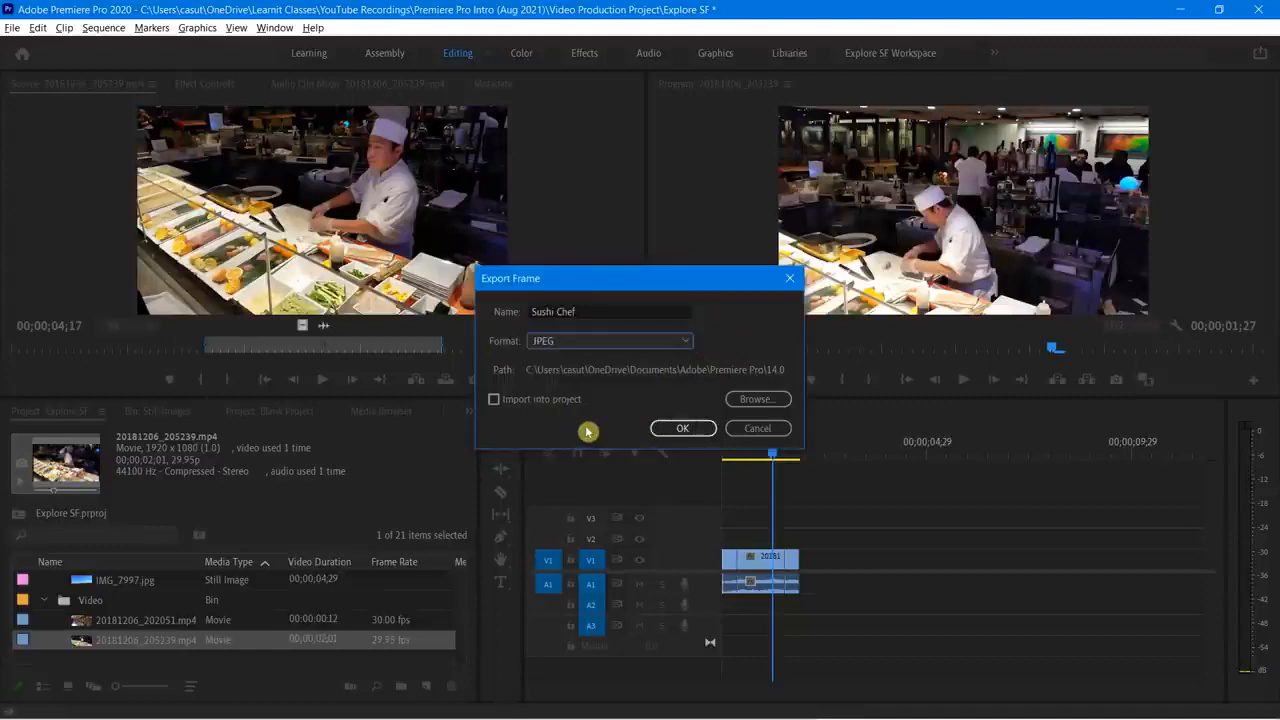
pyautogui.click(752, 399)
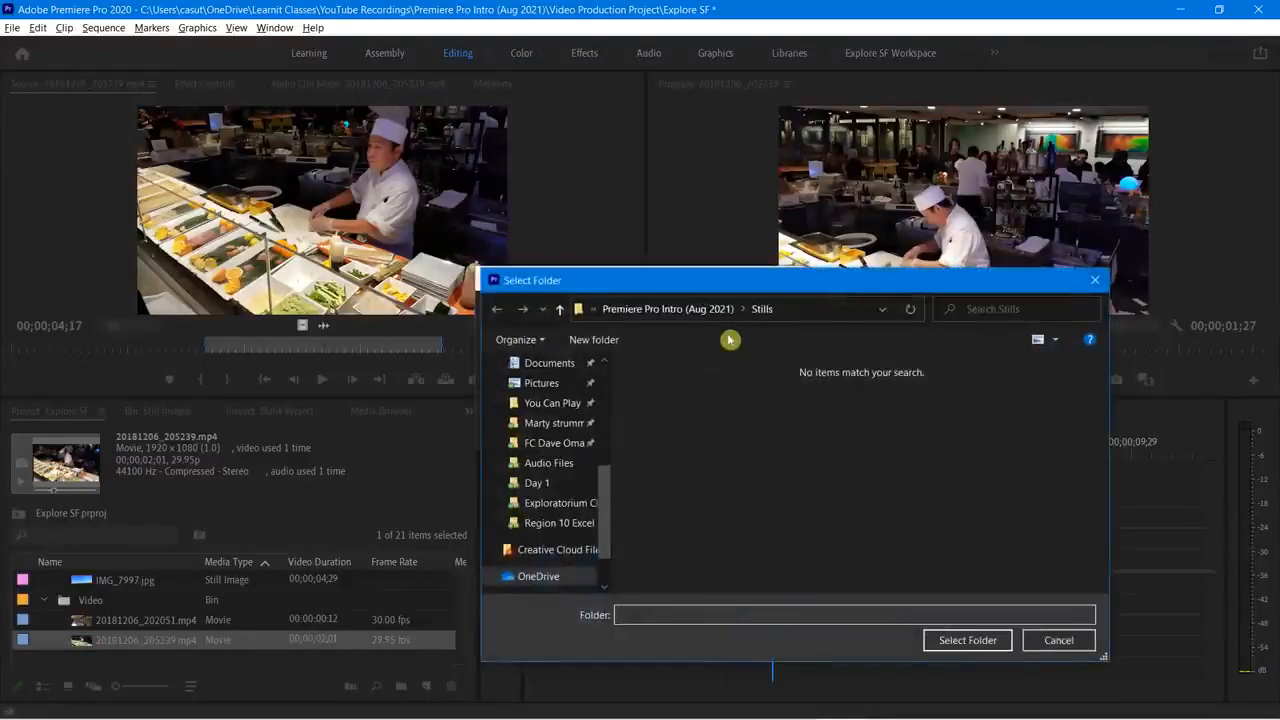
pyautogui.click(968, 642)
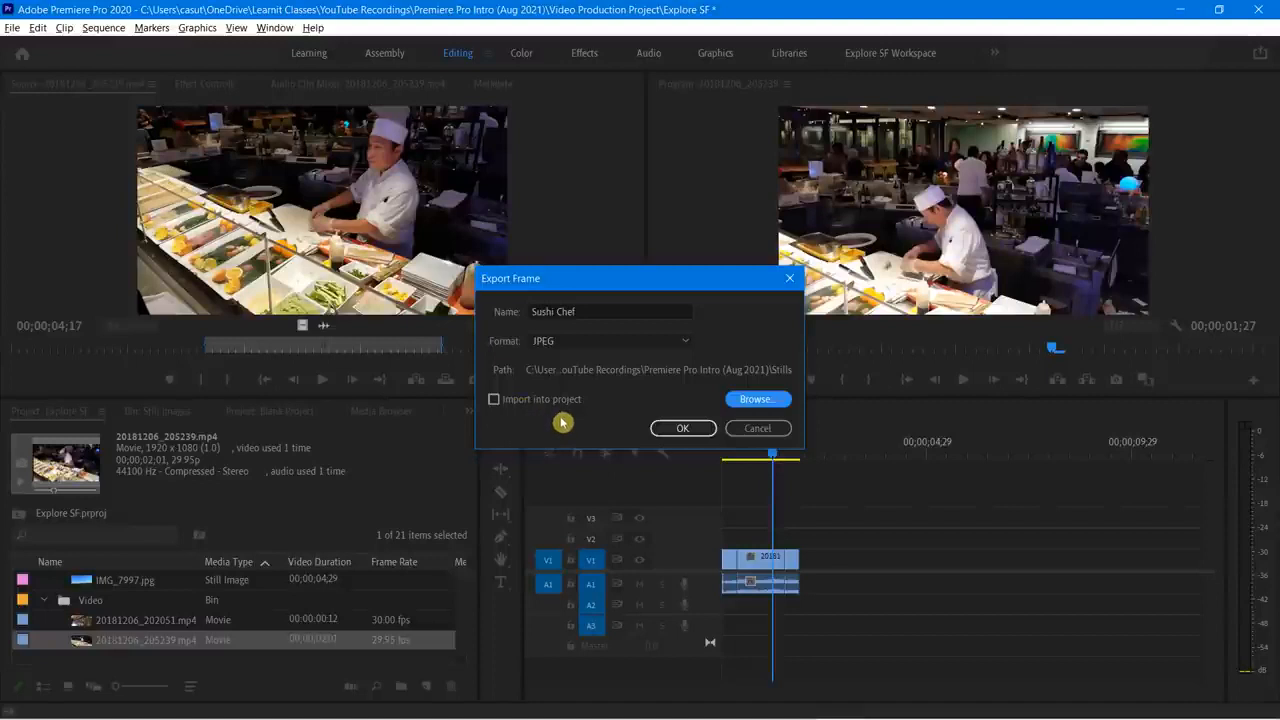
pyautogui.click(676, 429)
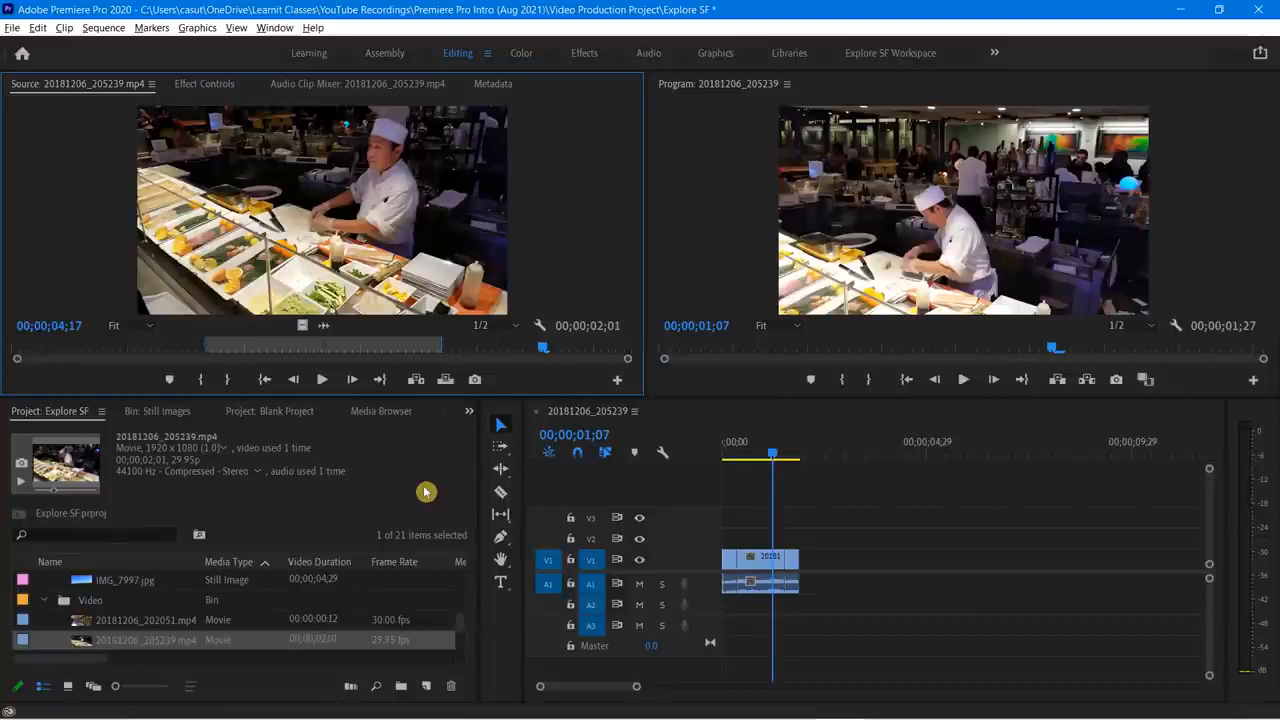
# Step: Switch to File Explorer, view the Sushi Chef image from the Stills folder, and return to Premiere Pro
pyautogui.hotkey('alt', 'Tab')
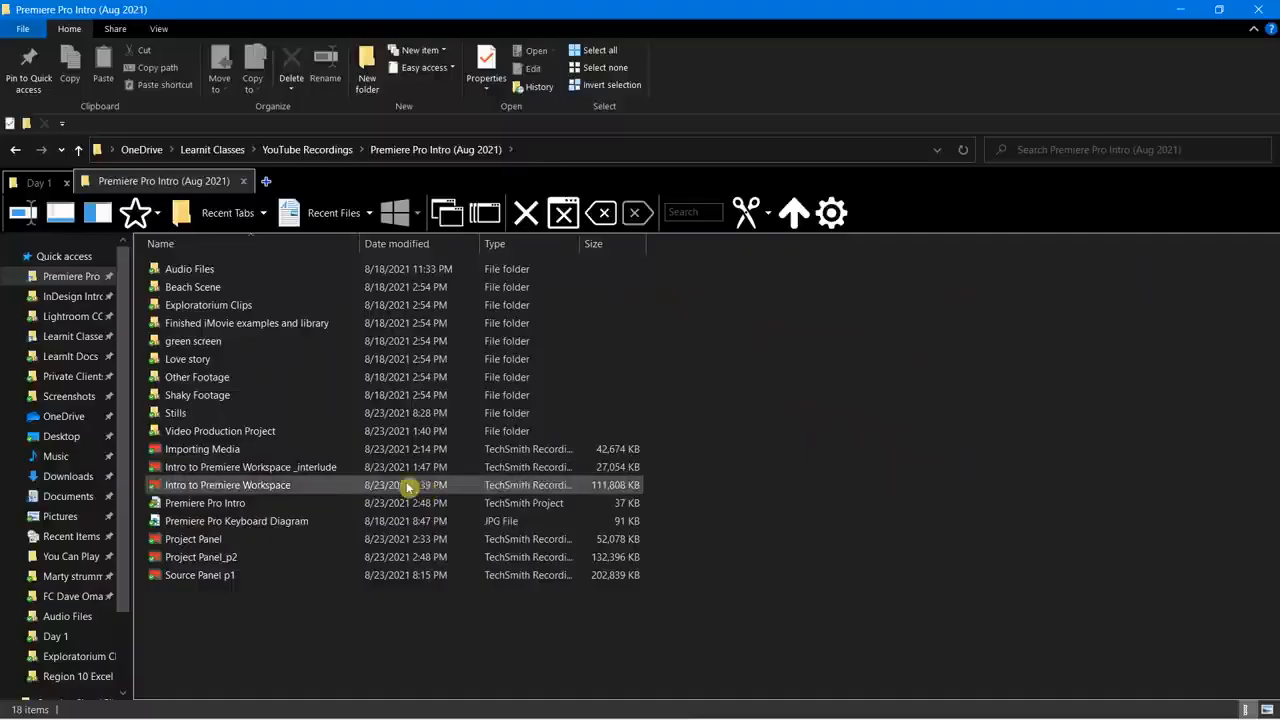
pyautogui.doubleClick(190, 418)
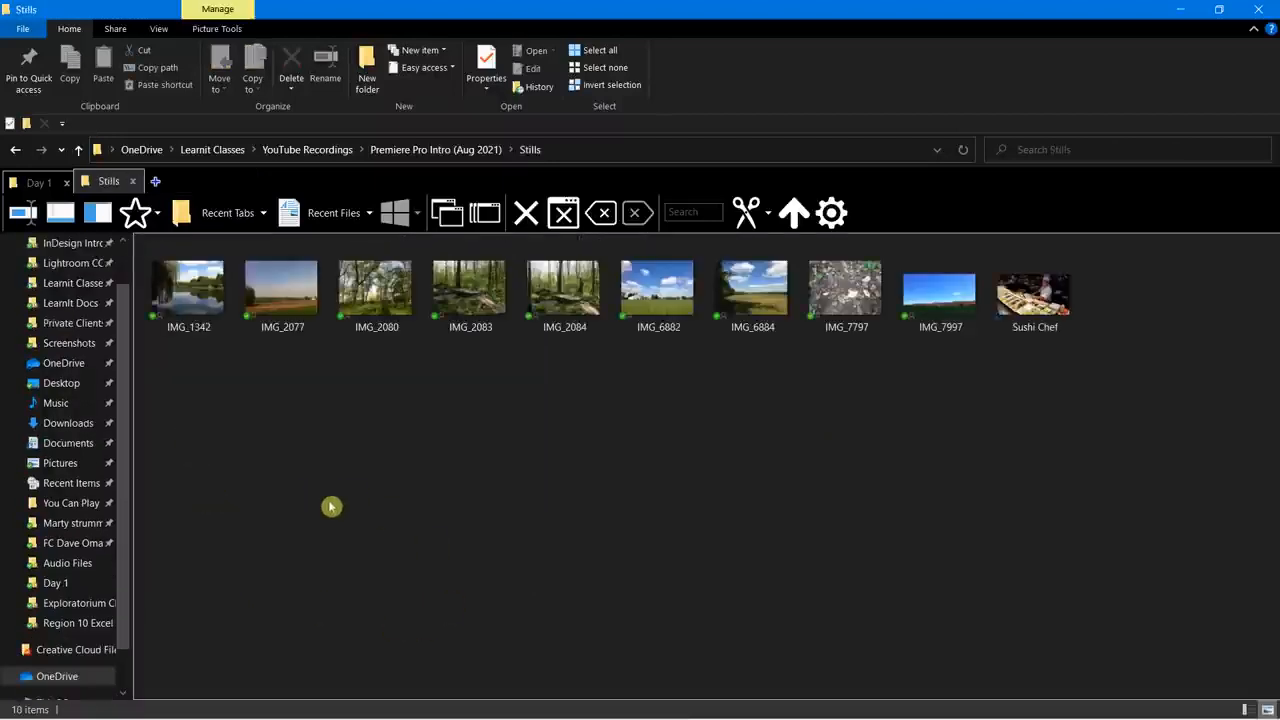
pyautogui.doubleClick(1033, 294)
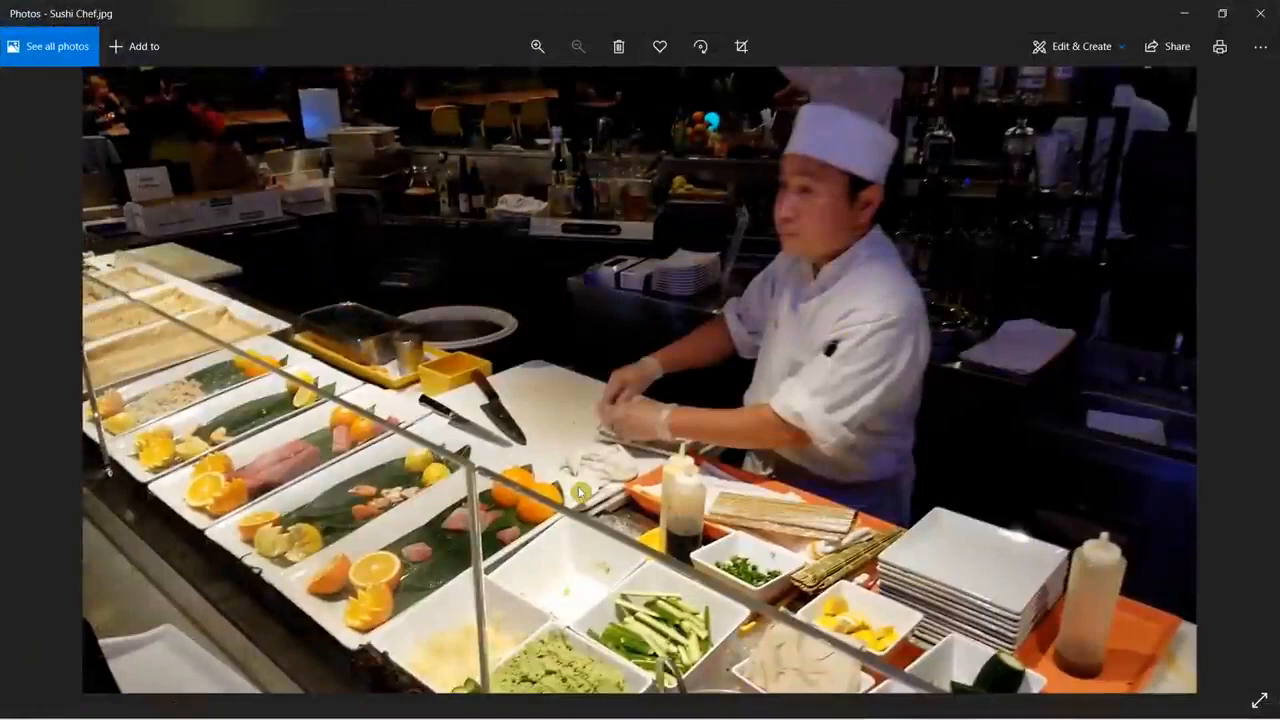
pyautogui.click(1266, 18)
pyautogui.hotkey('alt', 'Tab')
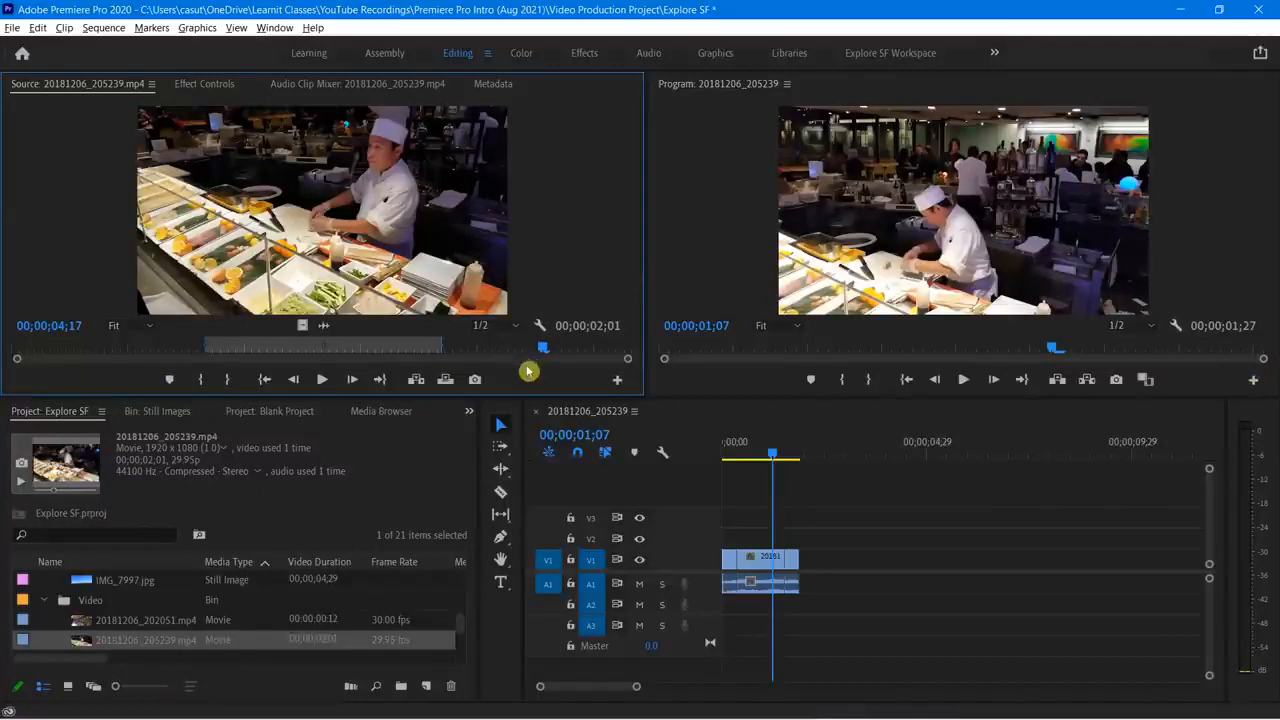
# Step: Customize the Source Monitor's button bar: remove Step Back 1 Frame and place spacers after Add Marker and before Go to Out
pyautogui.click(616, 381)
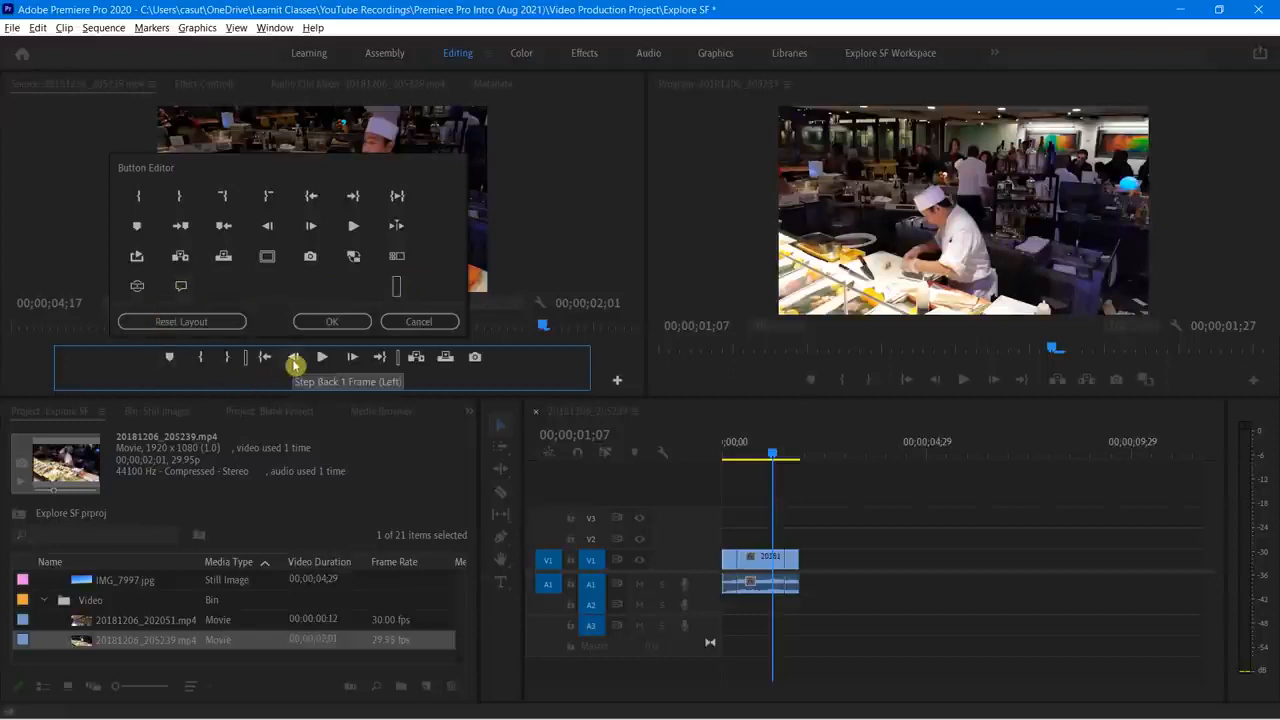
pyautogui.moveTo(295, 365); pyautogui.dragTo(259, 282)
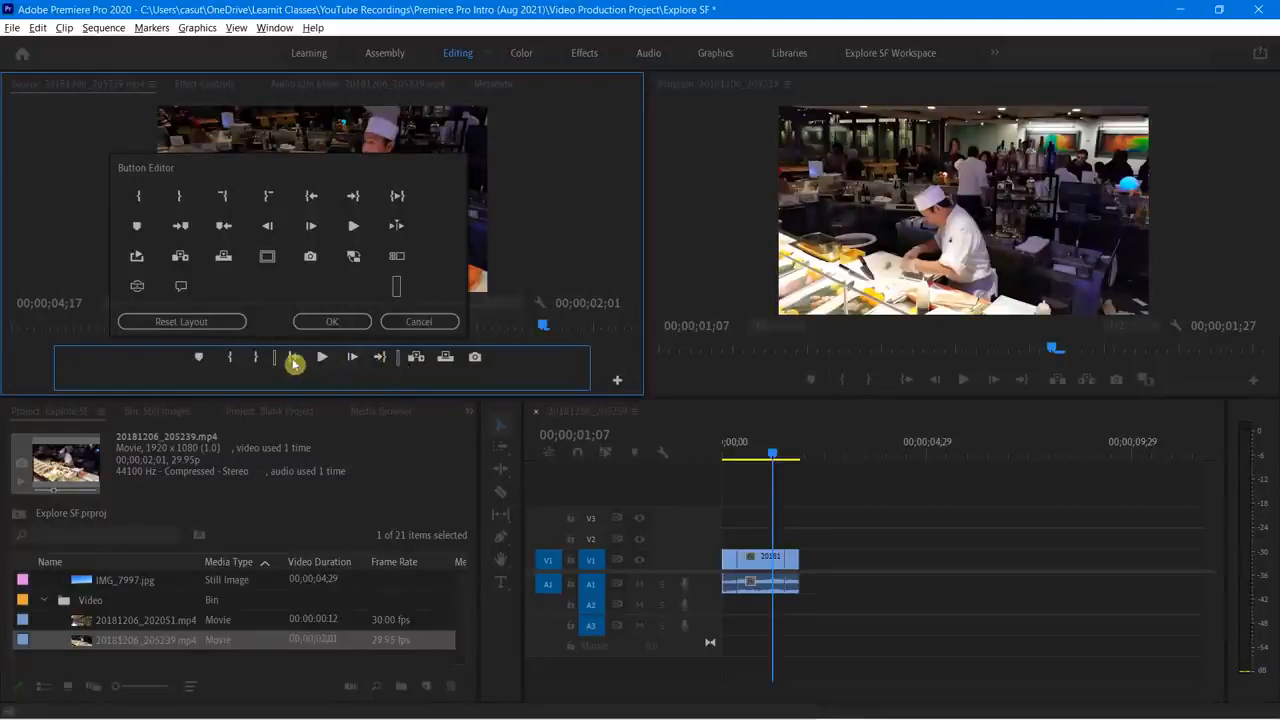
pyautogui.moveTo(277, 365)
pyautogui.mouseDown()
pyautogui.moveTo(208, 362)
pyautogui.moveTo(218, 368)
pyautogui.mouseUp()
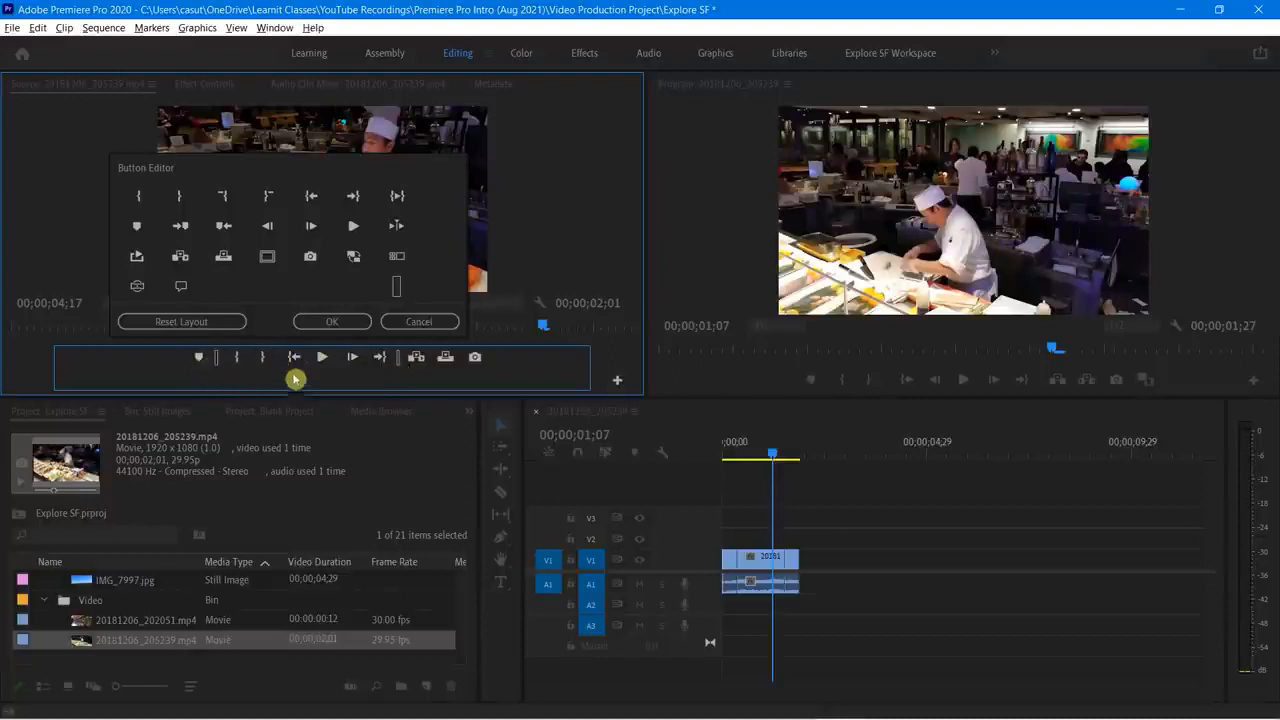
pyautogui.moveTo(398, 287); pyautogui.dragTo(369, 366)
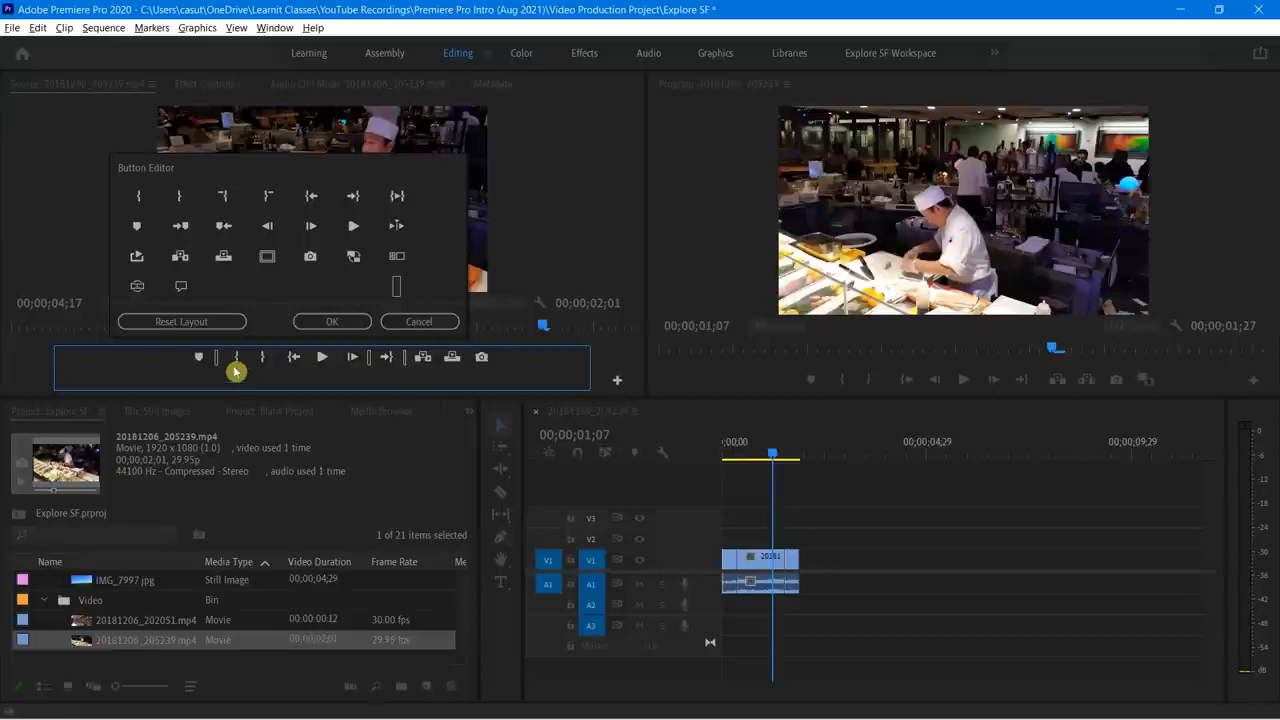
pyautogui.click(335, 323)
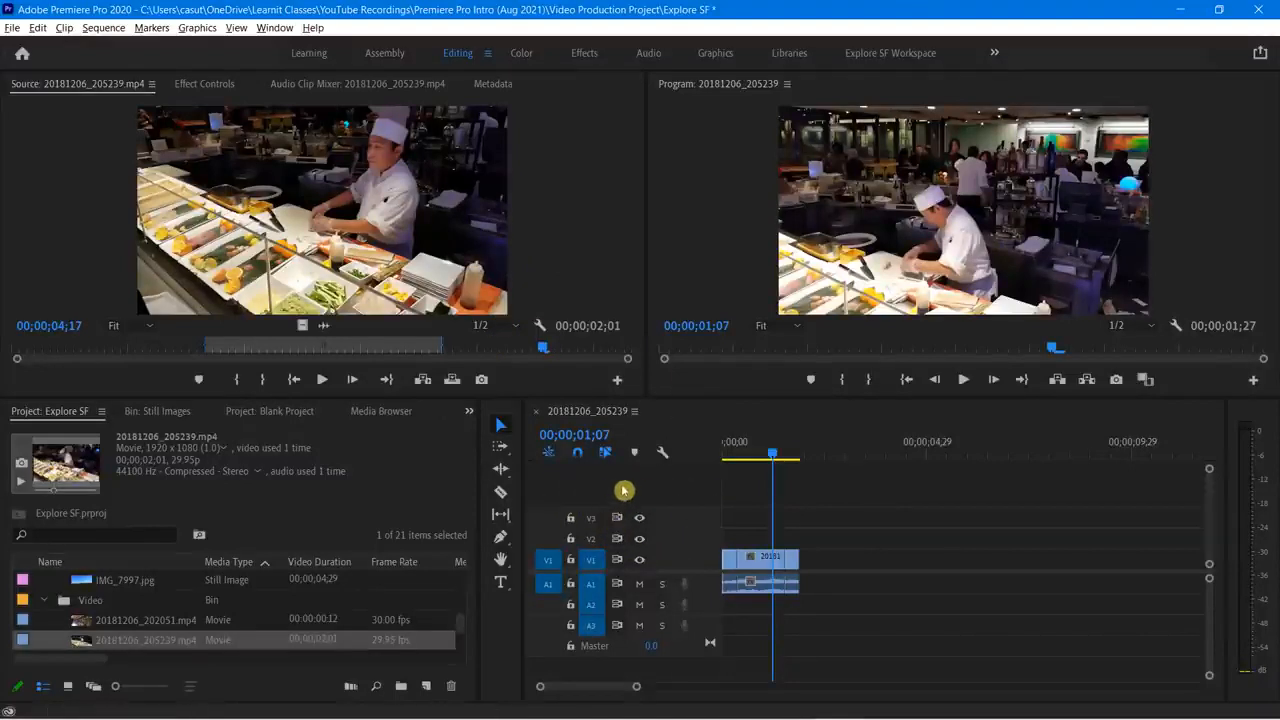
pyautogui.click(727, 206)
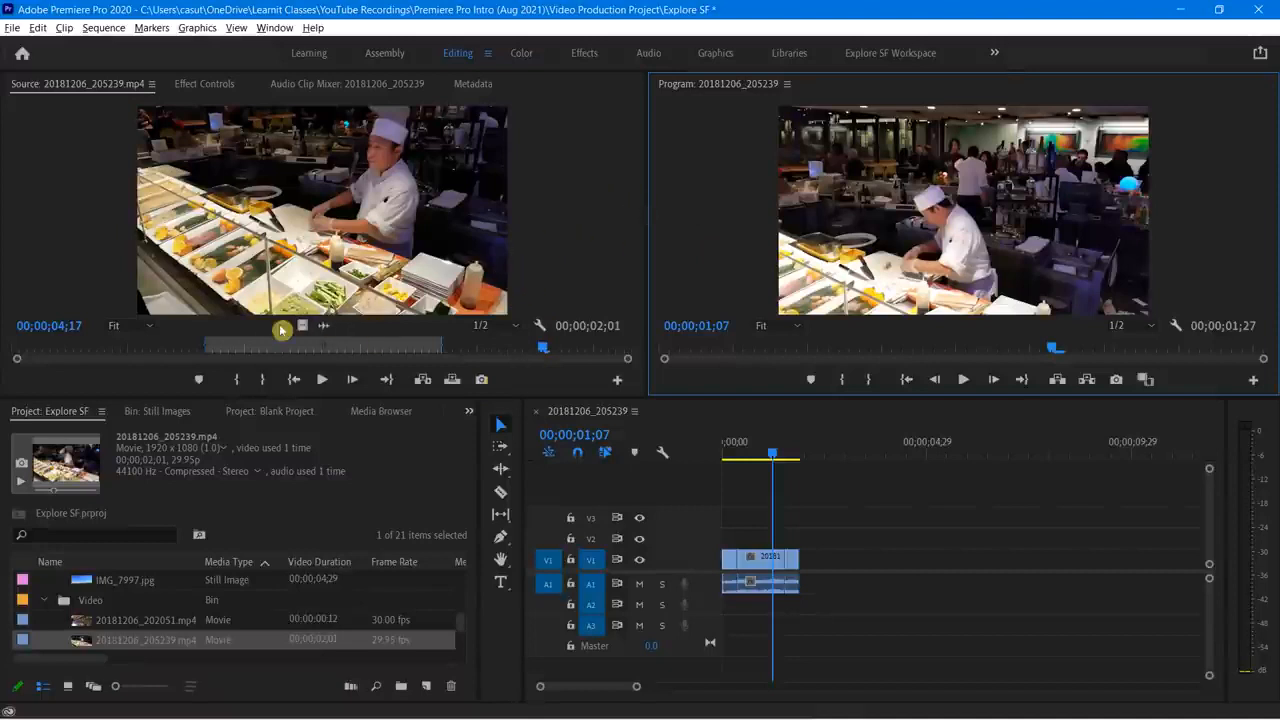
pyautogui.click(565, 224)
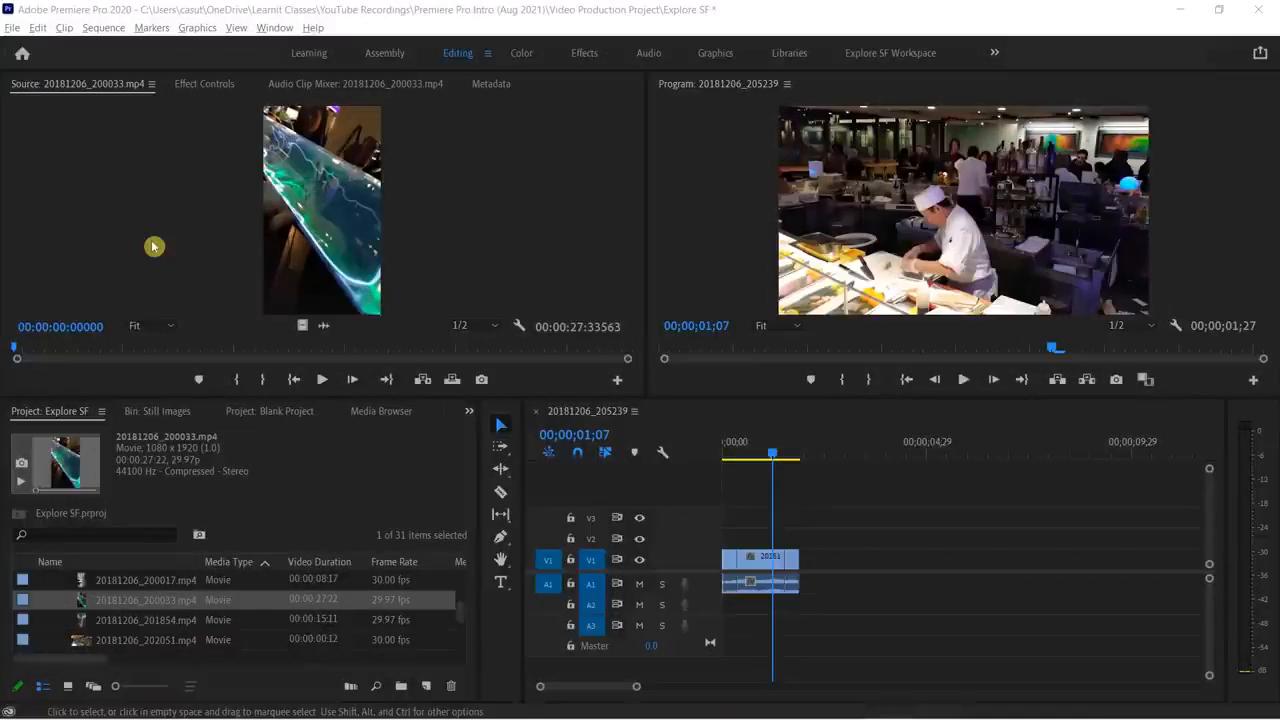
pyautogui.rightClick(292, 182)
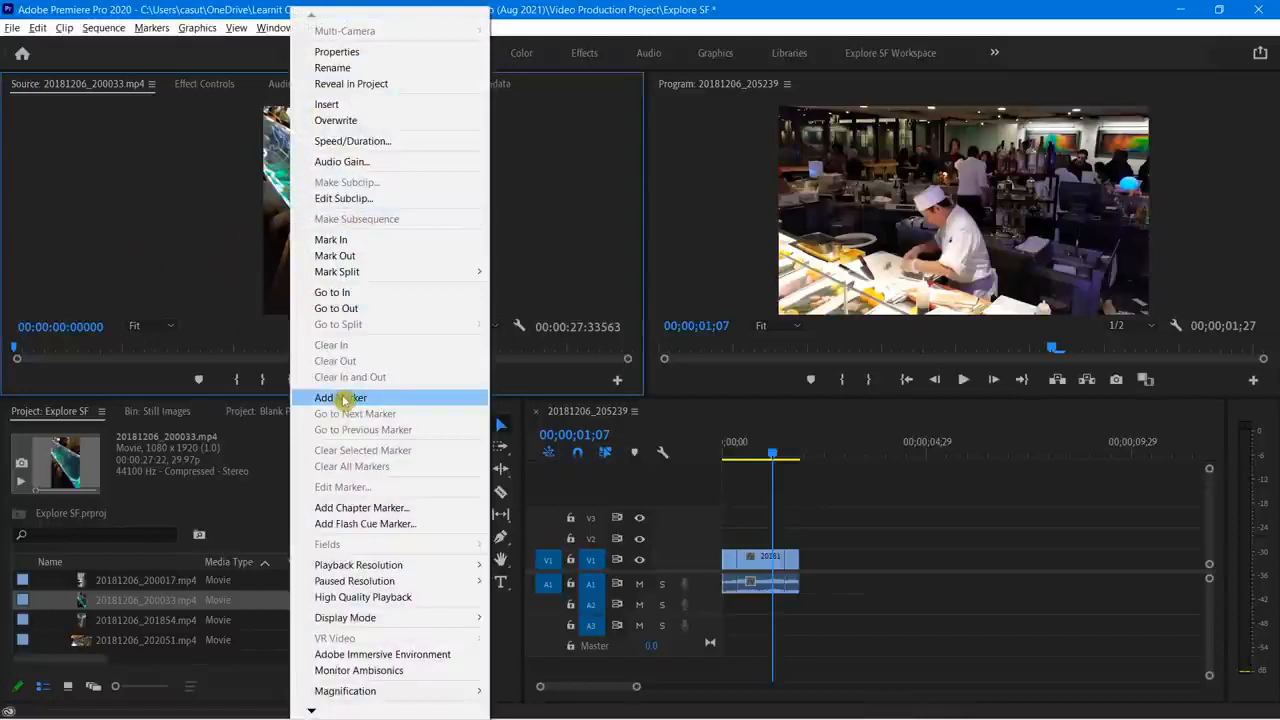
pyautogui.click(144, 224)
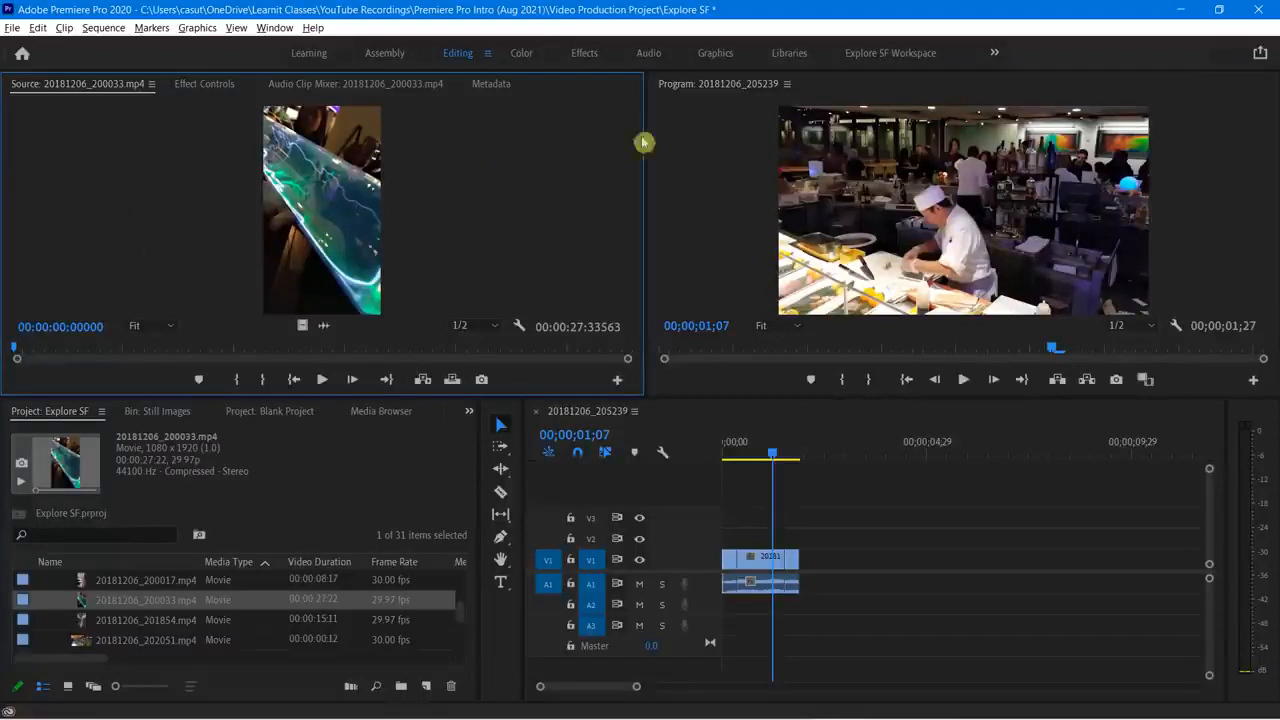
# Step: Play 20181206_200033.mp4 in the Source Monitor and add eight markers during playback, stopping near the clip's end
pyautogui.click(720, 136)
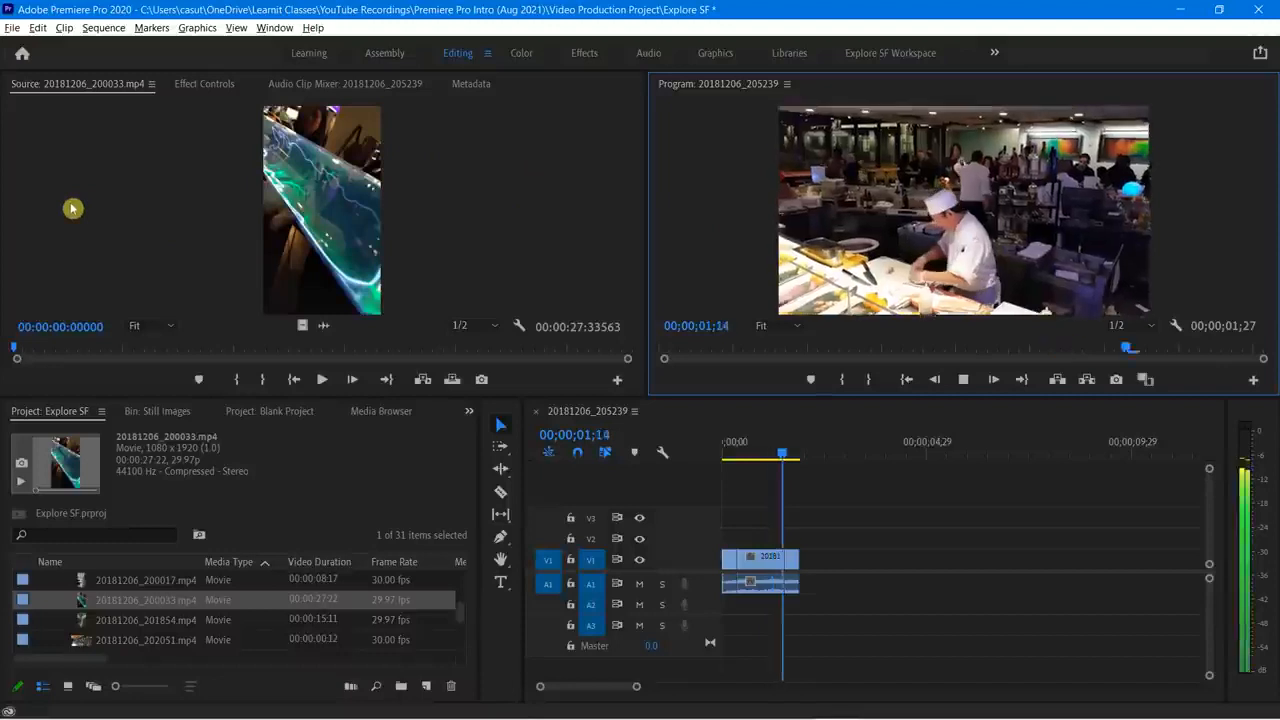
pyautogui.click(165, 220)
pyautogui.press('space')
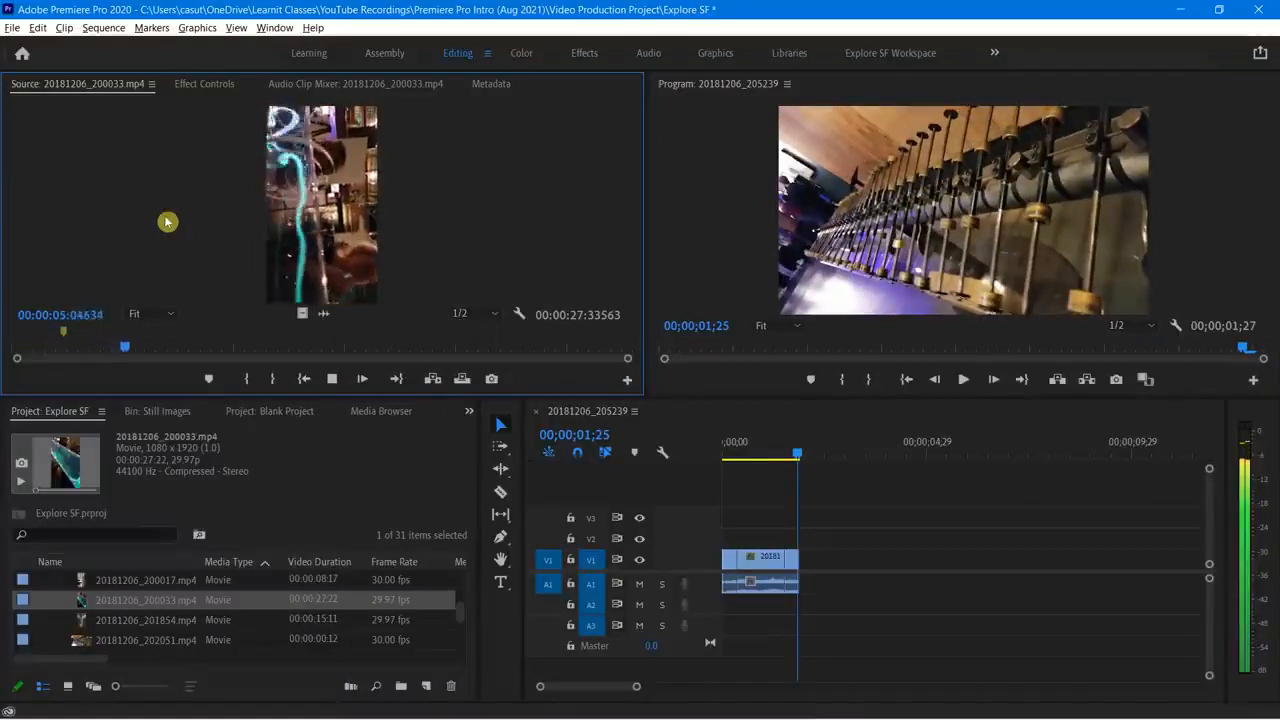
pyautogui.press('m')
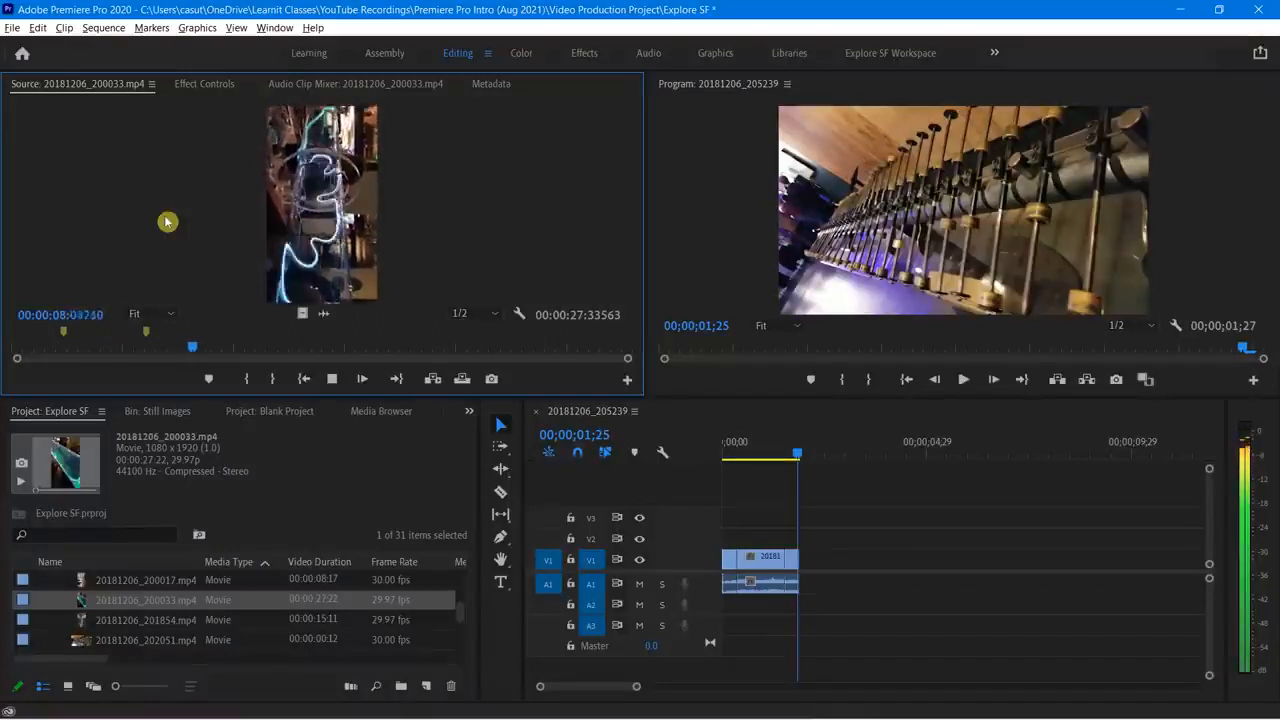
pyautogui.press('m')
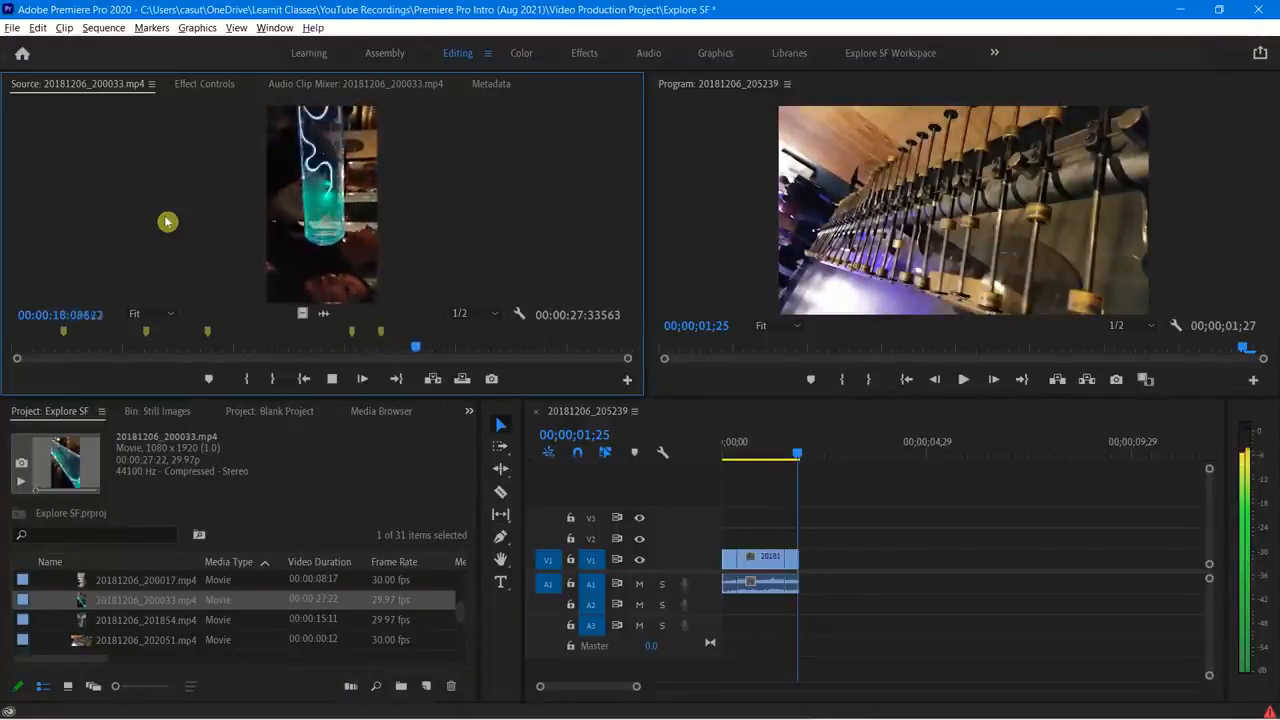
pyautogui.press('m')
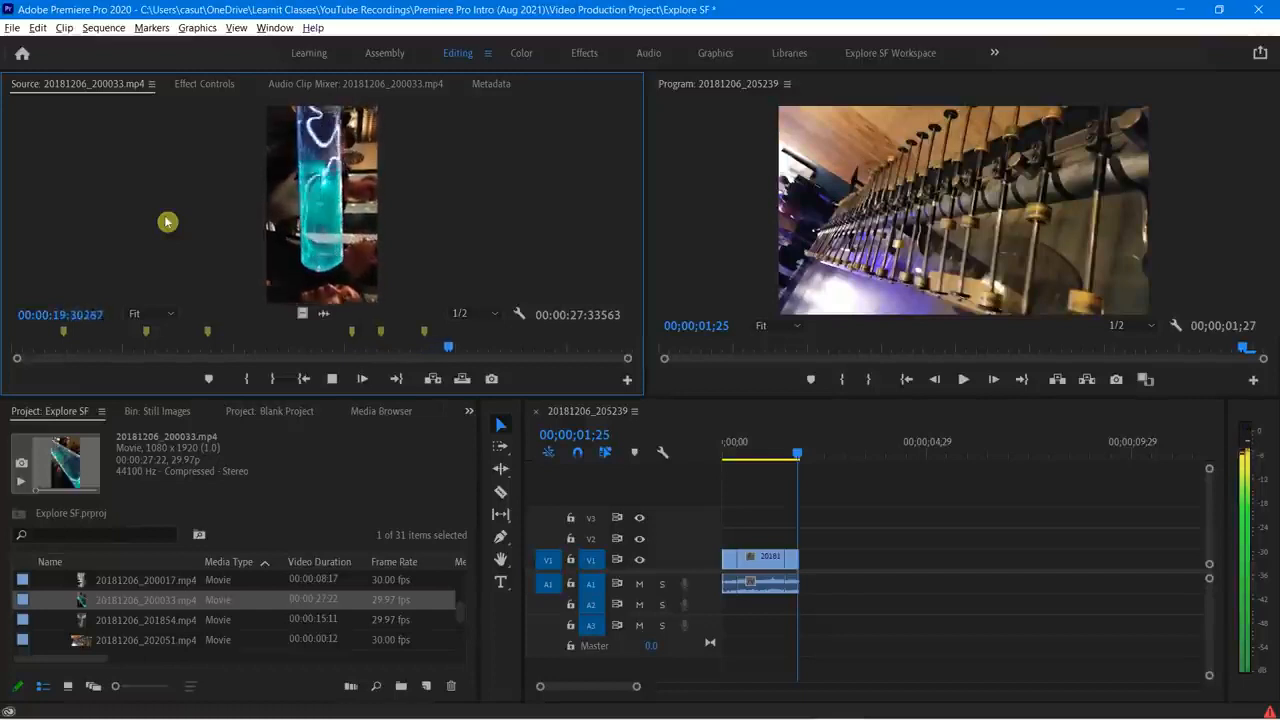
pyautogui.press('m')
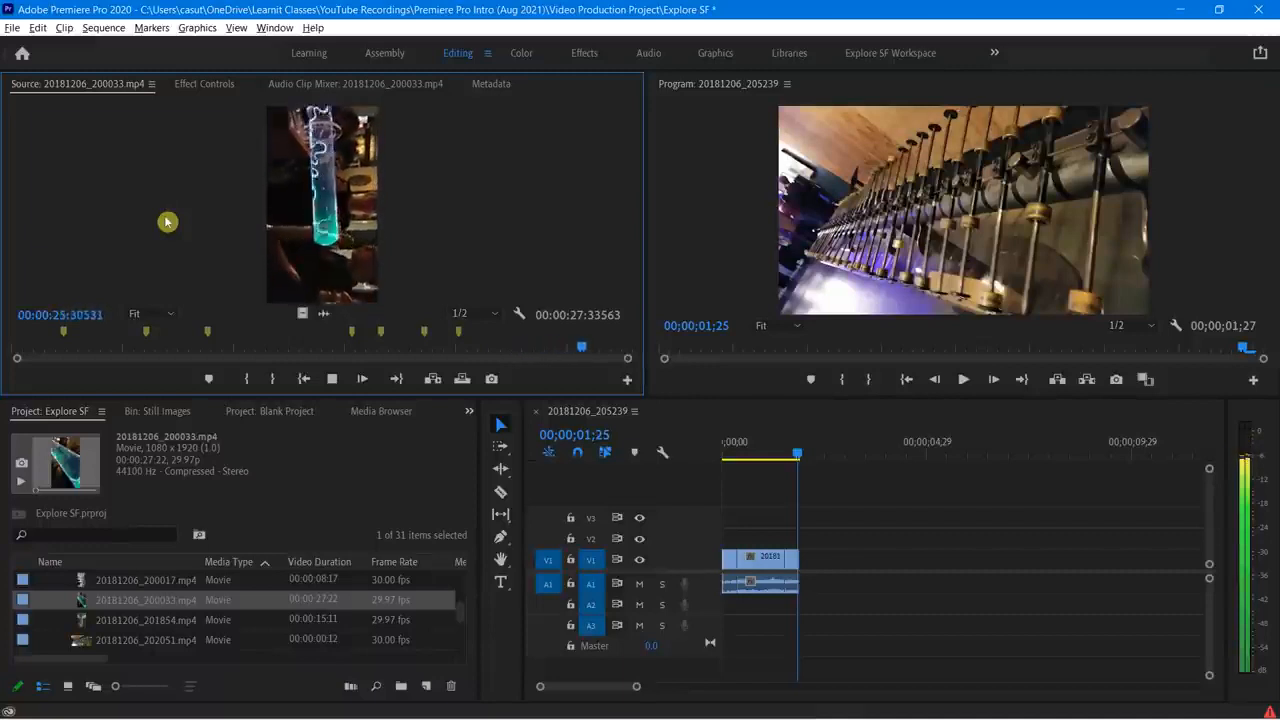
pyautogui.press('m')
pyautogui.press('space')
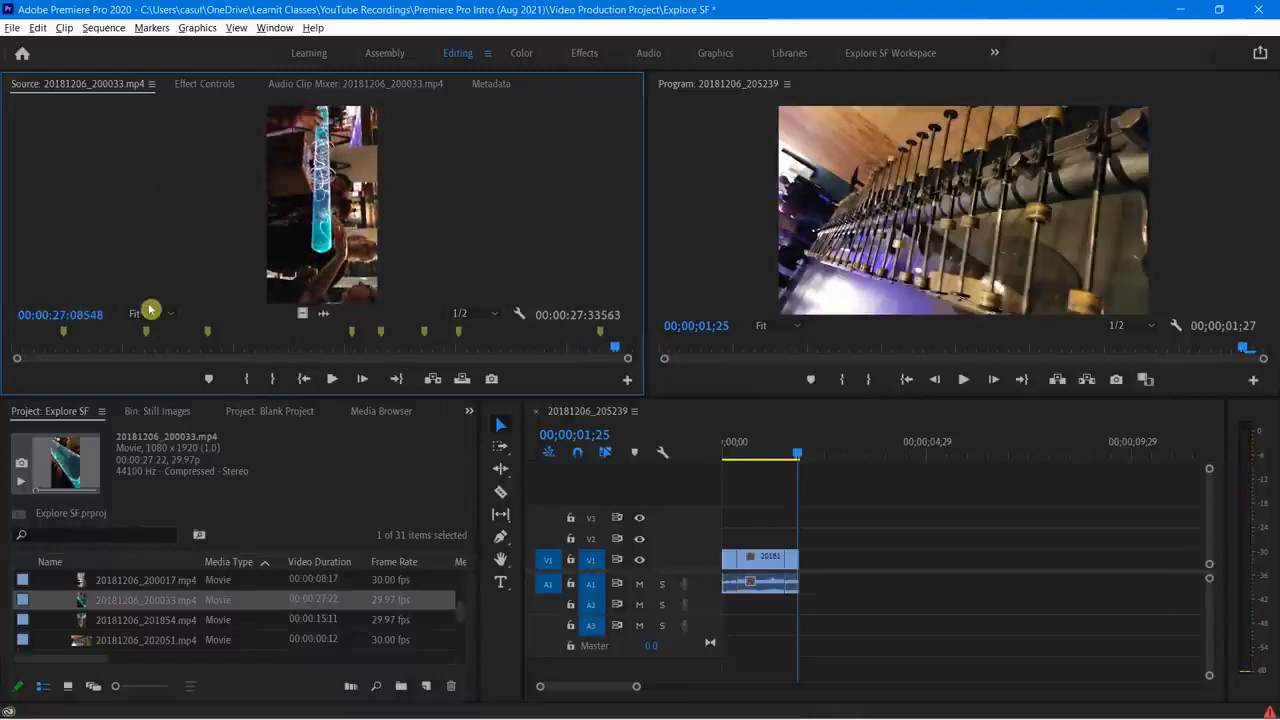
# Step: Move the source playhead to the first, second and third markers in turn to view their frames
pyautogui.click(66, 337)
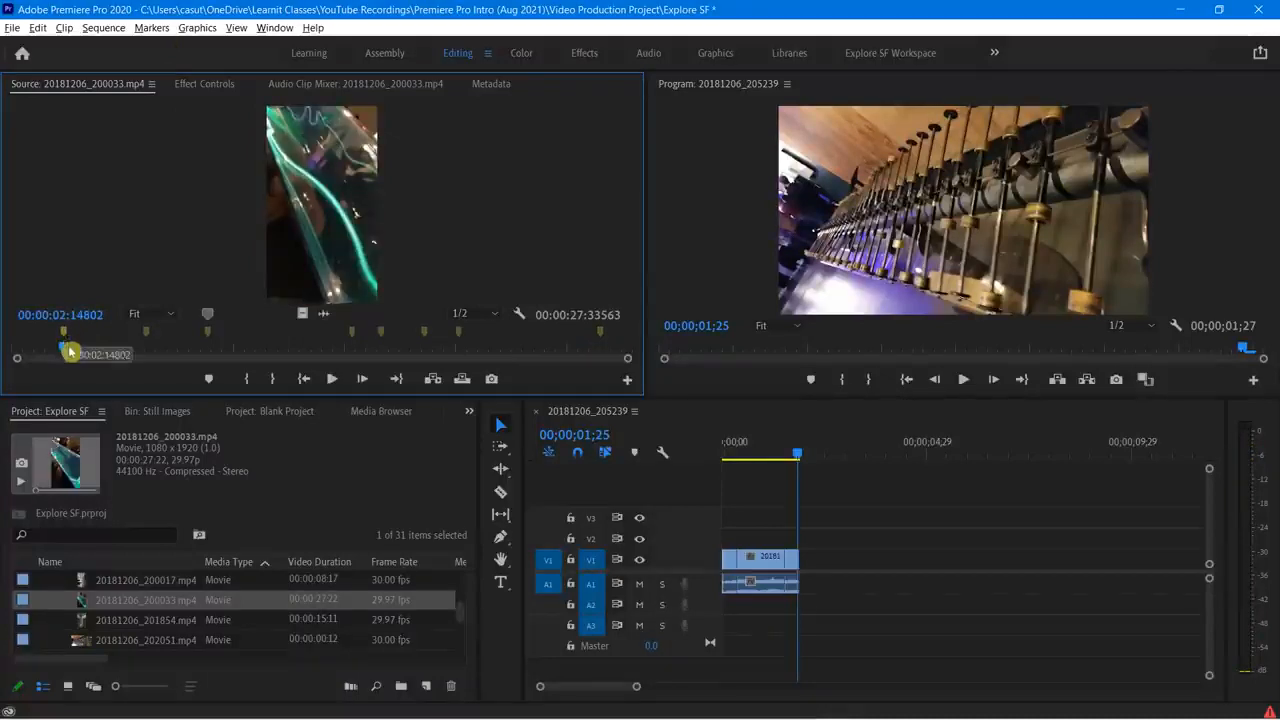
pyautogui.click(150, 352)
pyautogui.click(208, 352)
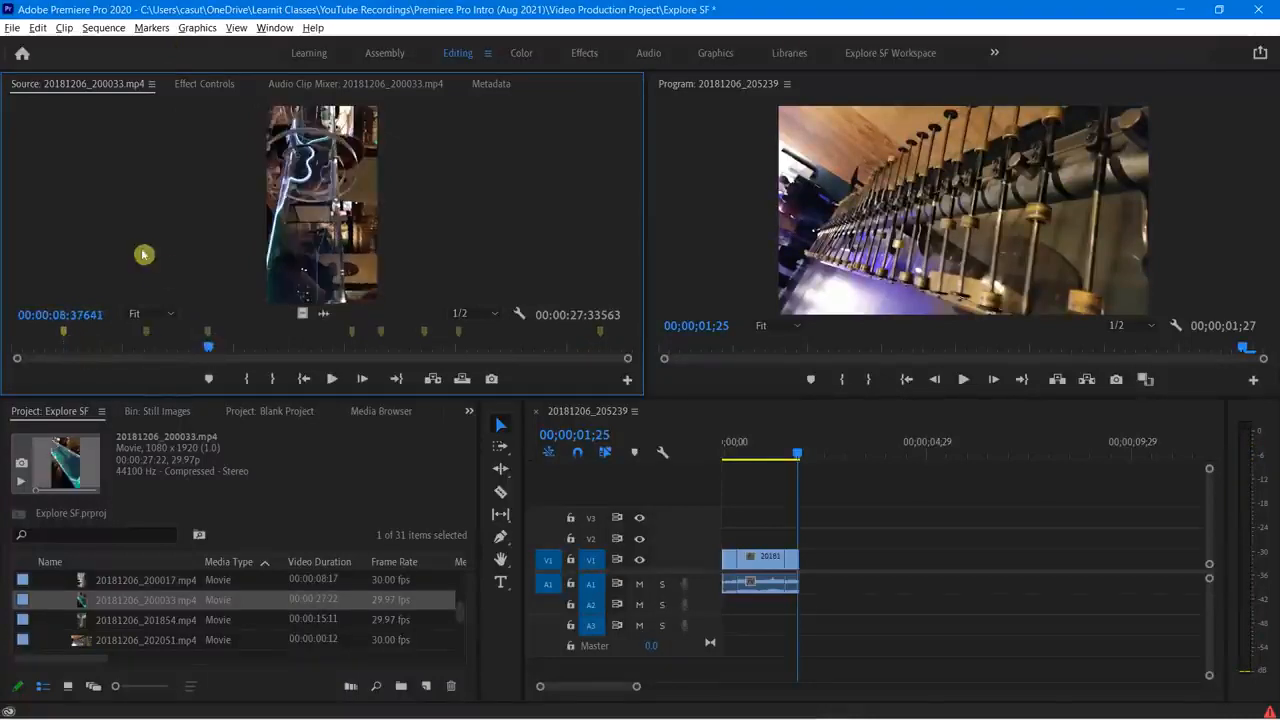
# Step: Open the first clip marker at 00:00:02 for editing and name it "Opening long shot"
pyautogui.click(68, 353)
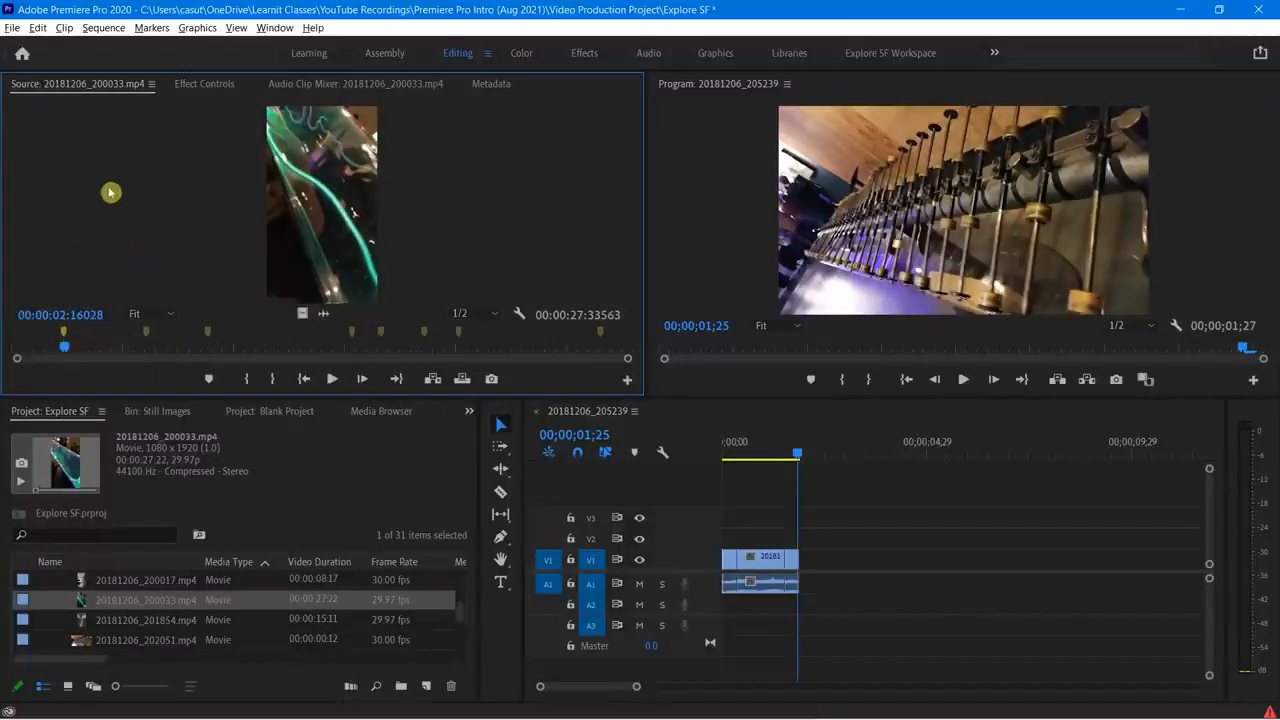
pyautogui.doubleClick(62, 338)
pyautogui.moveTo(571, 60)
pyautogui.mouseDown()
pyautogui.moveTo(503, 57)
pyautogui.moveTo(694, 91)
pyautogui.mouseUp()
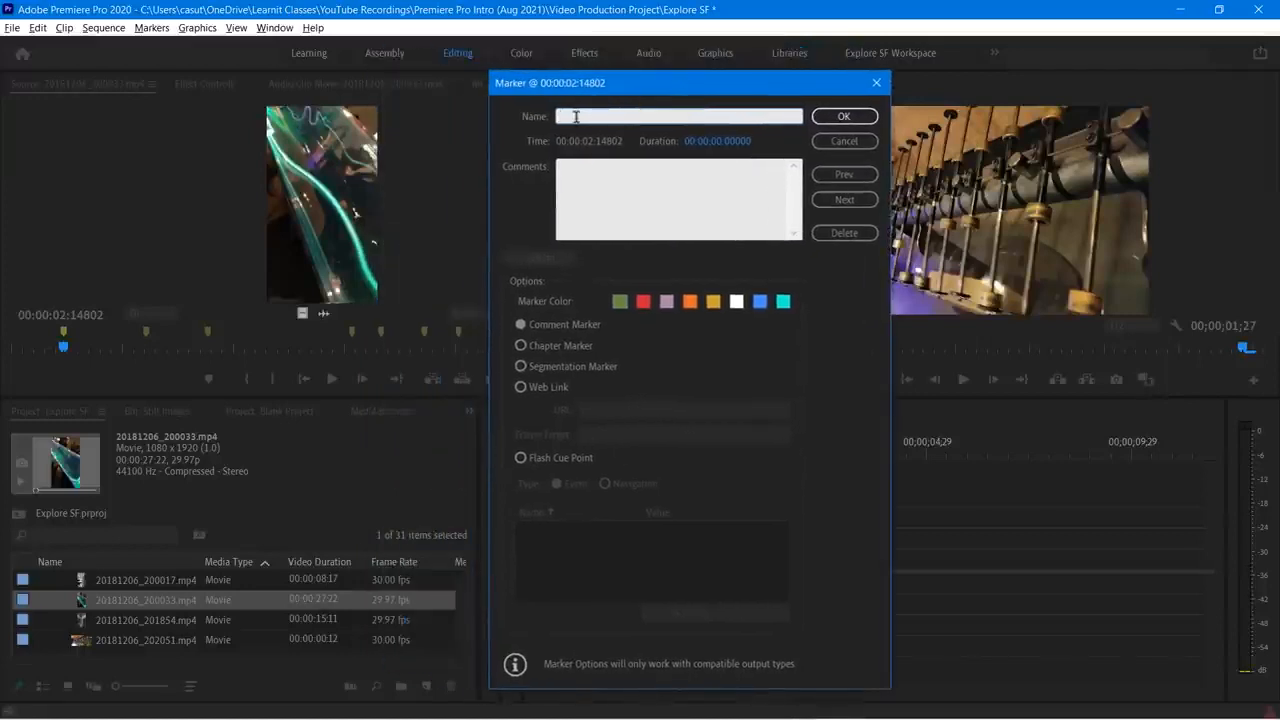
pyautogui.write('Opening ')
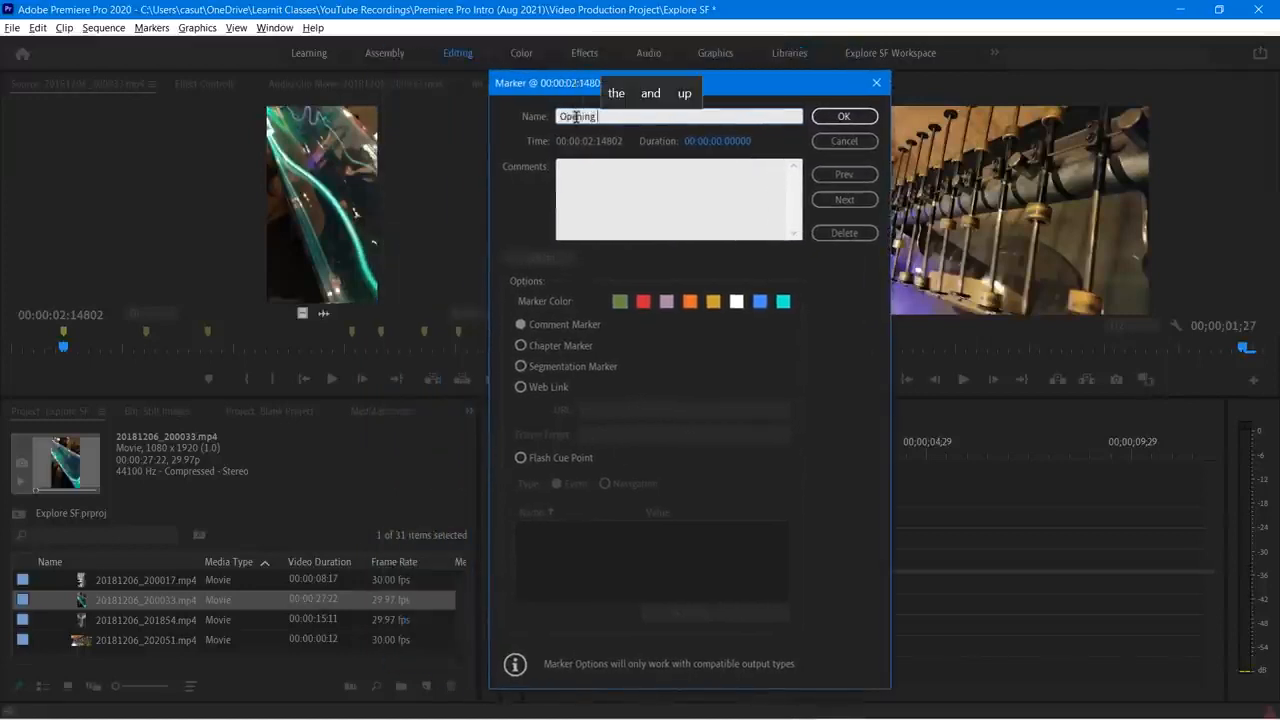
pyautogui.write('long sho')
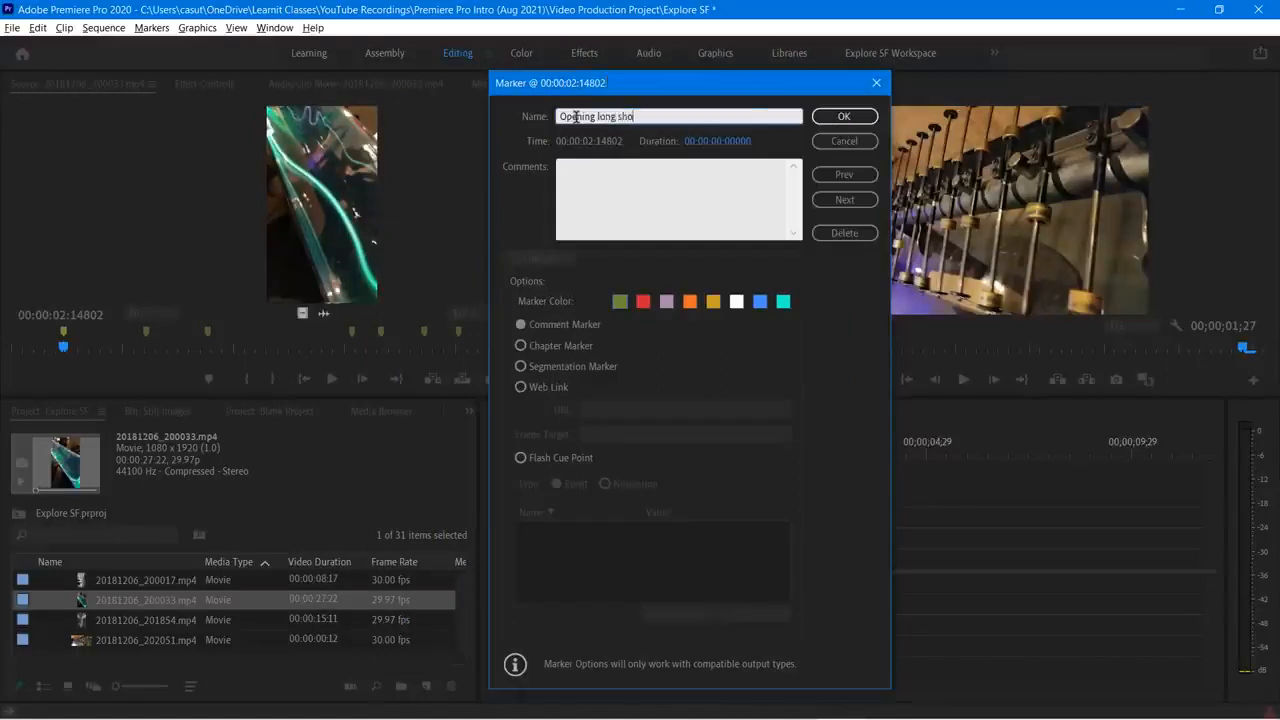
pyautogui.write('t')
# Step: Give the Opening long shot marker the comment "This will be intro to the science component" and colour it red
pyautogui.click(580, 176)
pyautogui.write('This is good')
pyautogui.press('BackSpace')
pyautogui.press('BackSpace')
pyautogui.press('BackSpace')
pyautogui.press('BackSpace')
pyautogui.press('BackSpace')
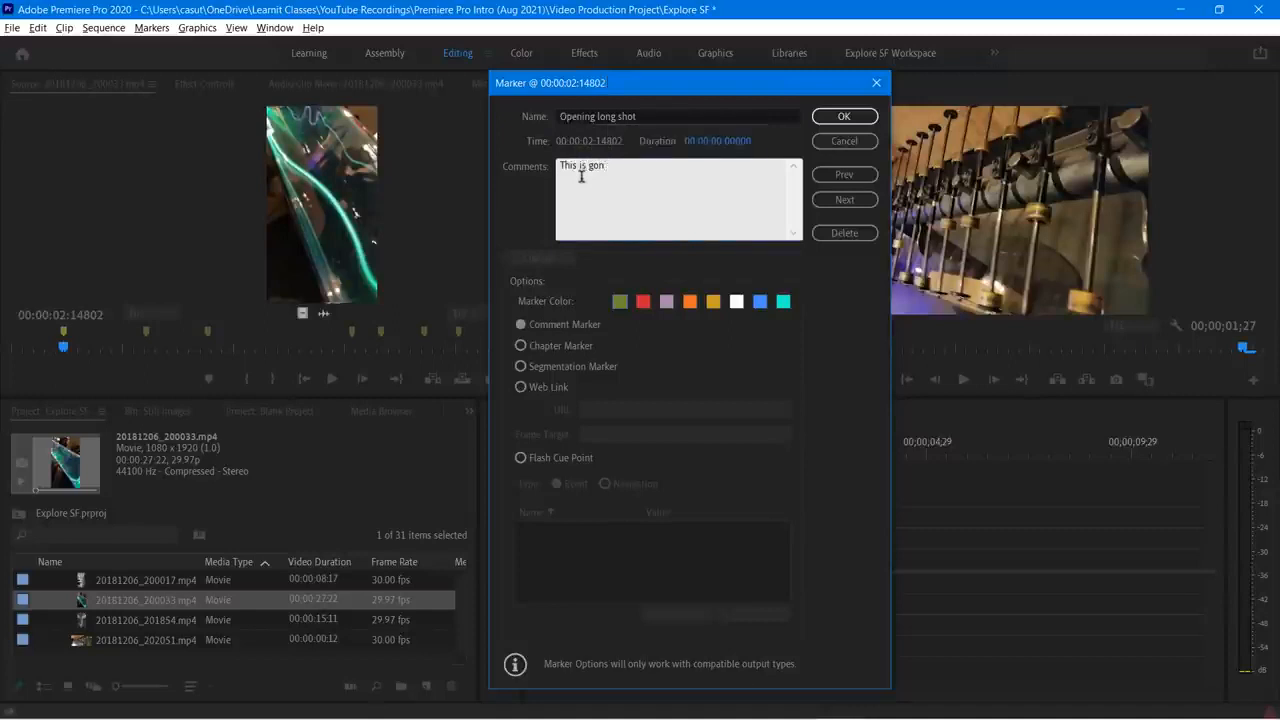
pyautogui.write('will be intro to ')
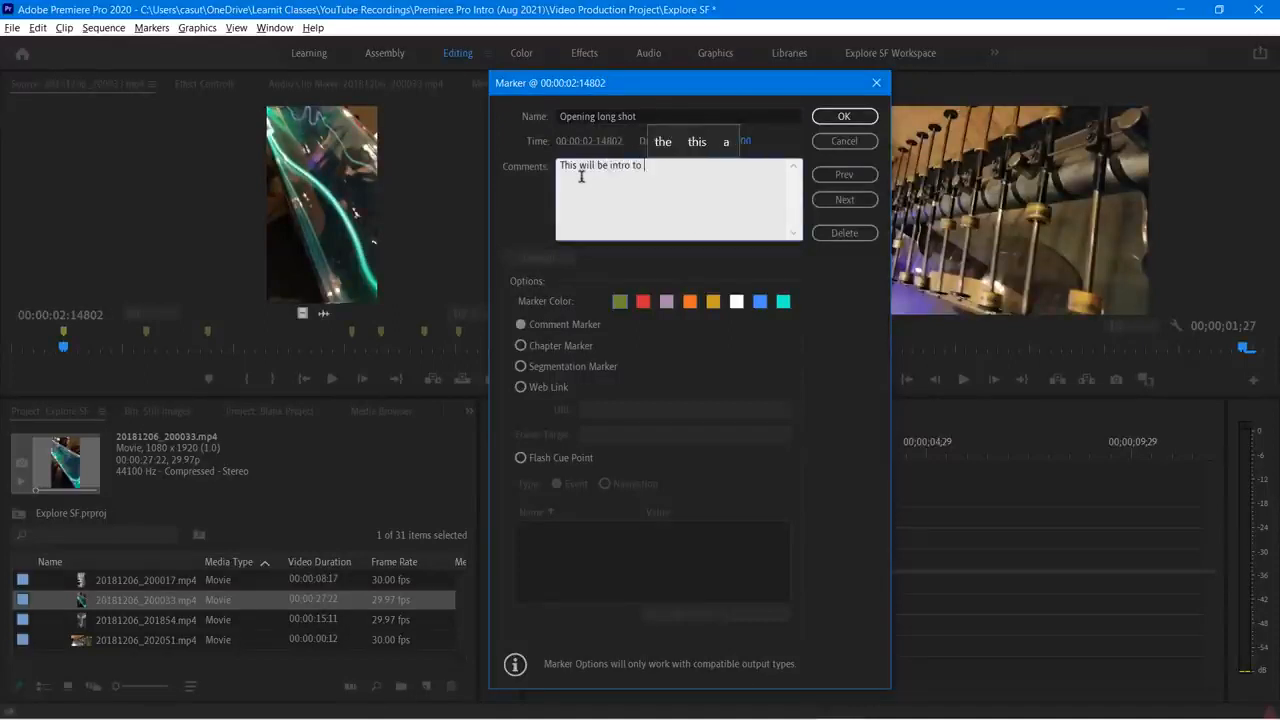
pyautogui.write('the science component')
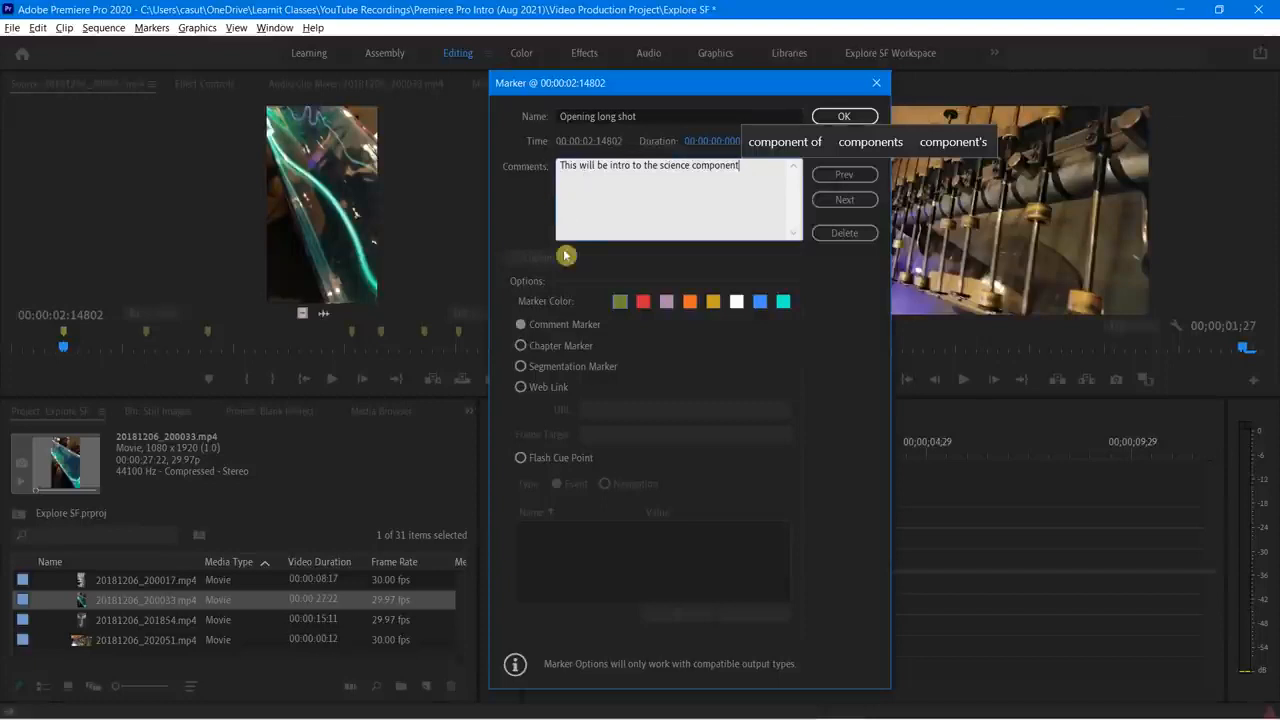
pyautogui.click(642, 302)
pyautogui.click(832, 117)
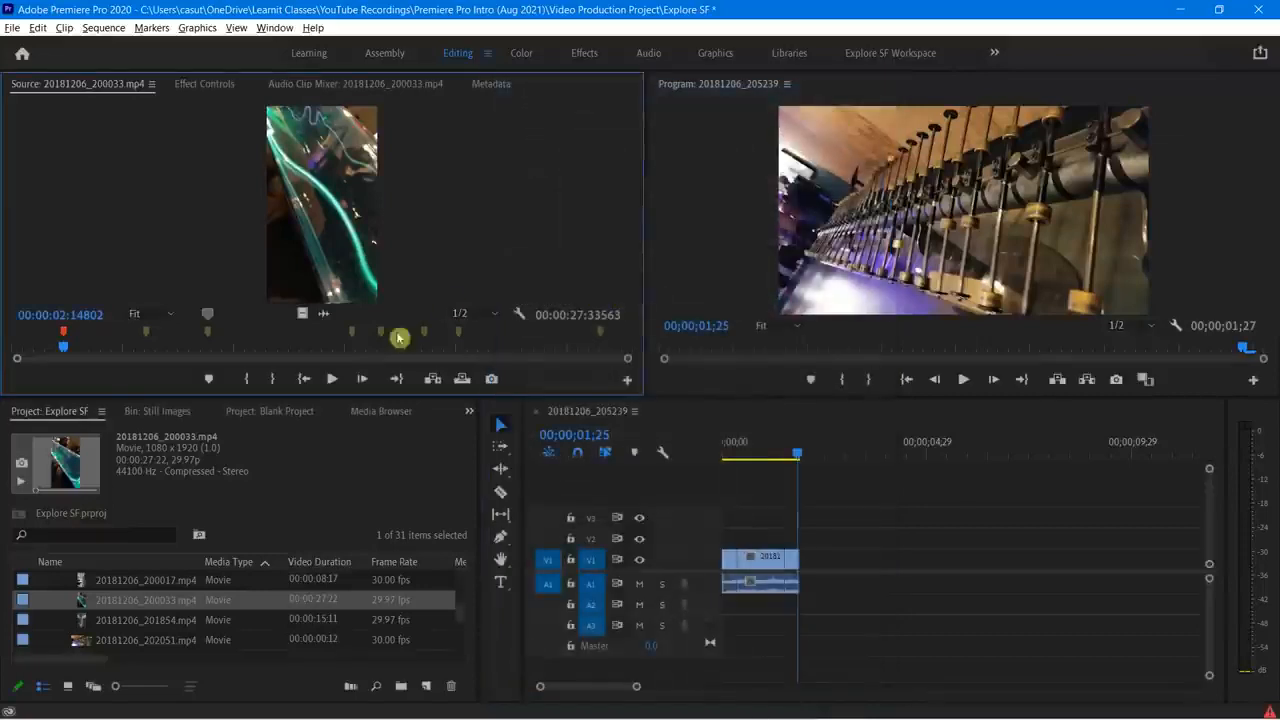
# Step: Clear the second marker, at about 00:00:06, from the source clip
pyautogui.moveTo(46, 345)
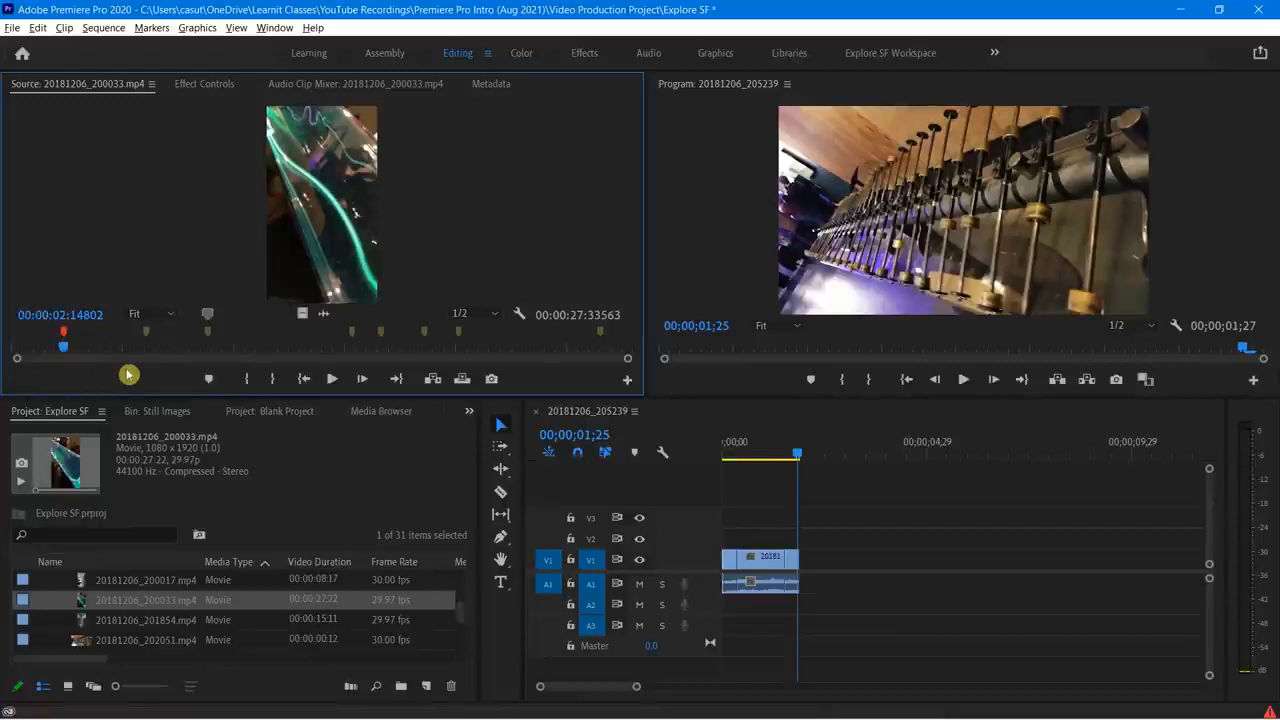
pyautogui.click(147, 338)
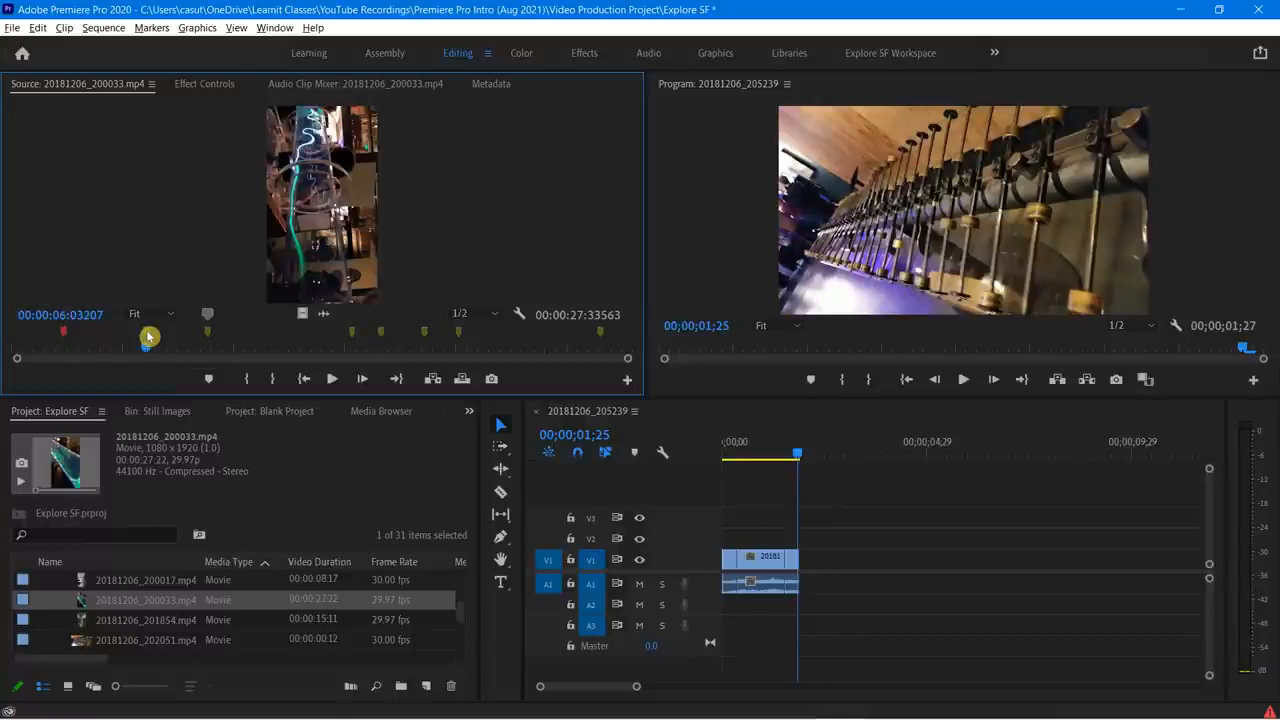
pyautogui.rightClick(148, 337)
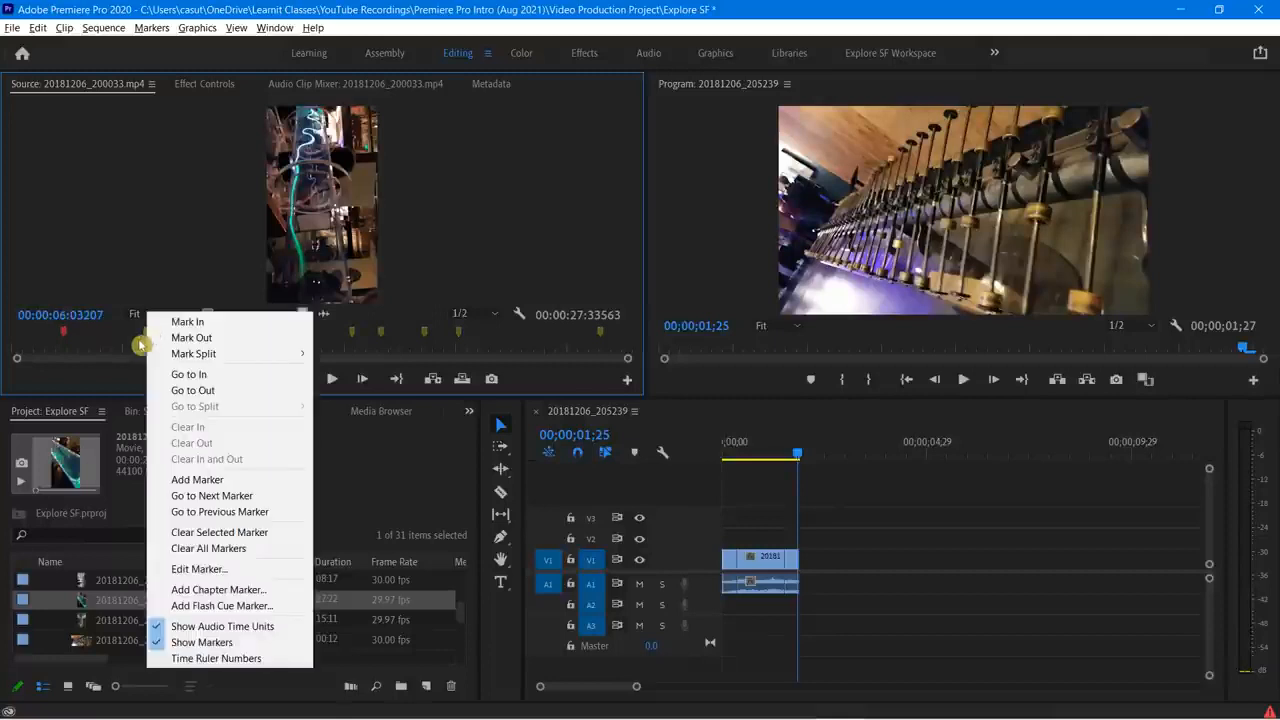
pyautogui.click(204, 532)
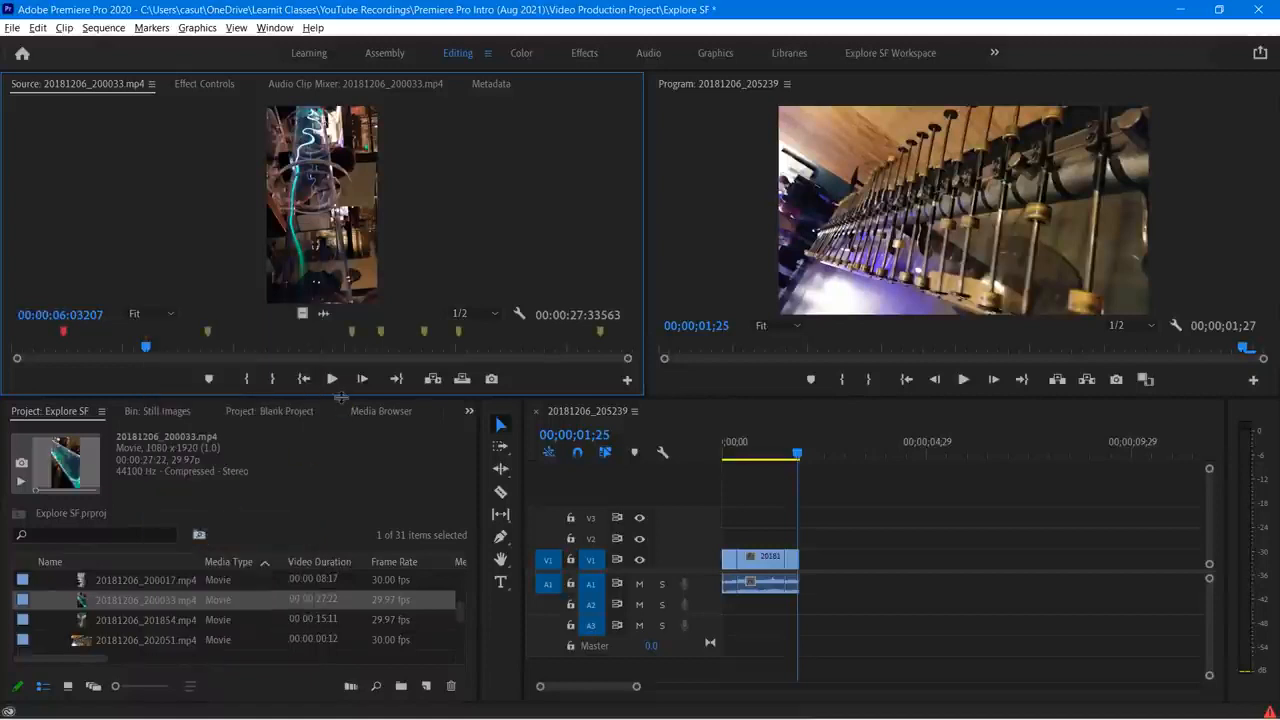
# Step: Move the source playhead to the marker at about 00:00:08 and clear that marker
pyautogui.moveTo(149, 347); pyautogui.dragTo(209, 364)
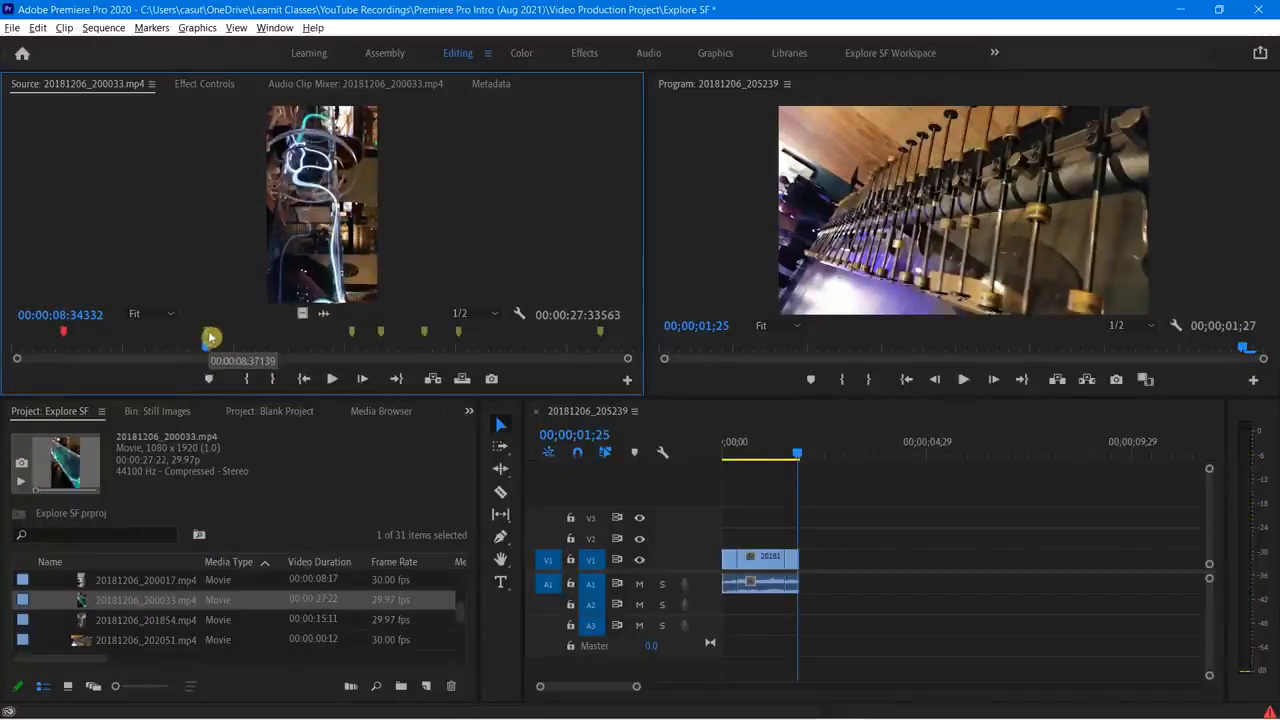
pyautogui.click(180, 346)
pyautogui.click(207, 340)
pyautogui.rightClick(210, 340)
pyautogui.click(256, 535)
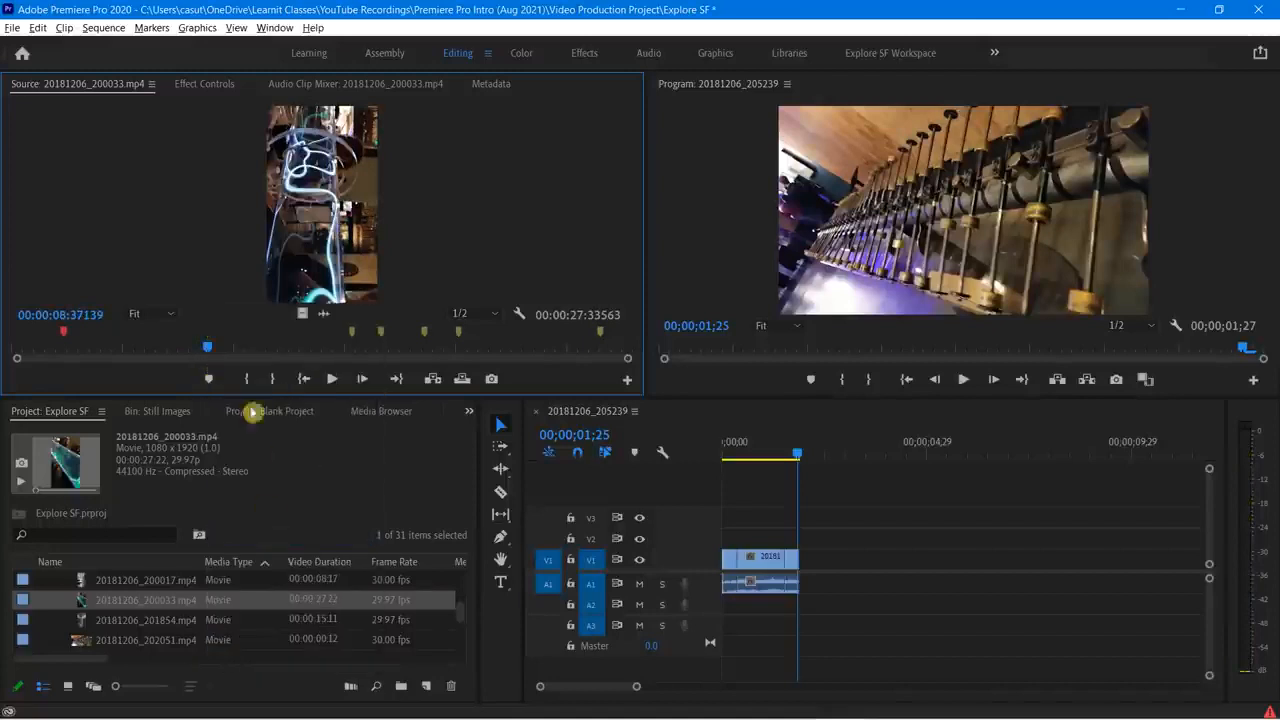
# Step: Edit the marker at about 00:00:15, naming it "Touch the tube segment" and colouring it light purple
pyautogui.moveTo(208, 351); pyautogui.dragTo(357, 371)
pyautogui.rightClick(353, 336)
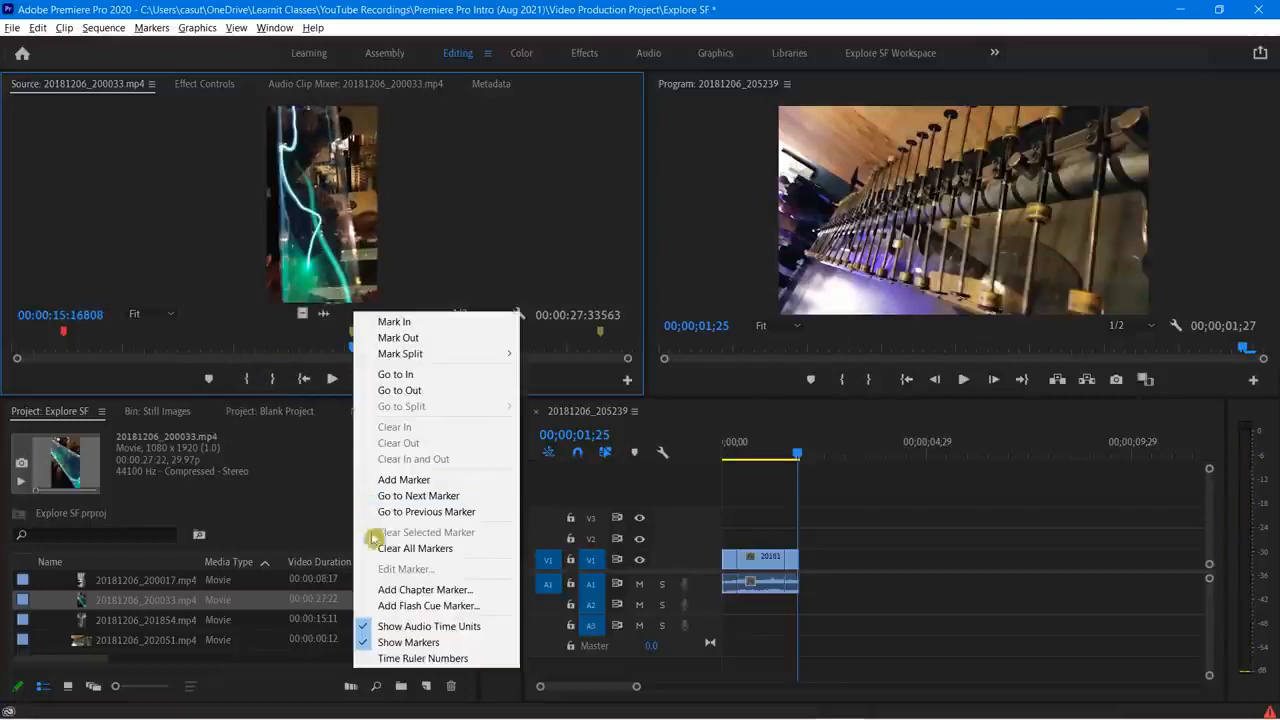
pyautogui.click(323, 355)
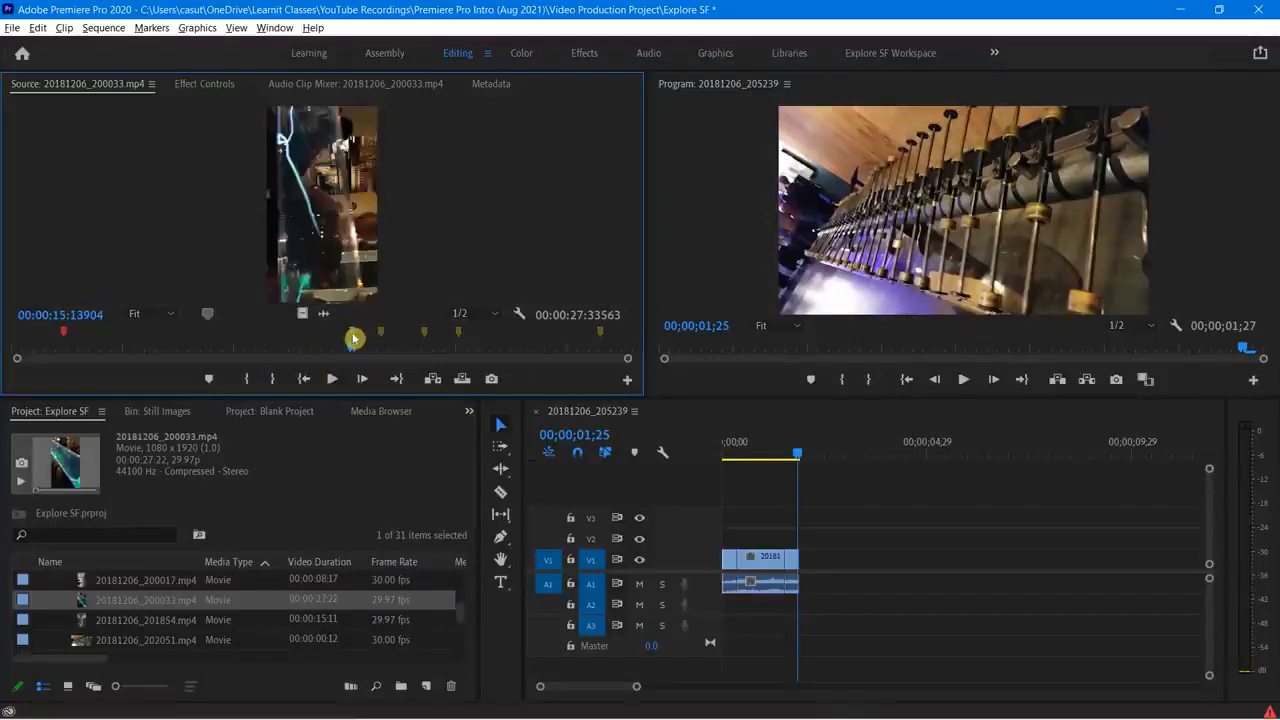
pyautogui.rightClick(353, 339)
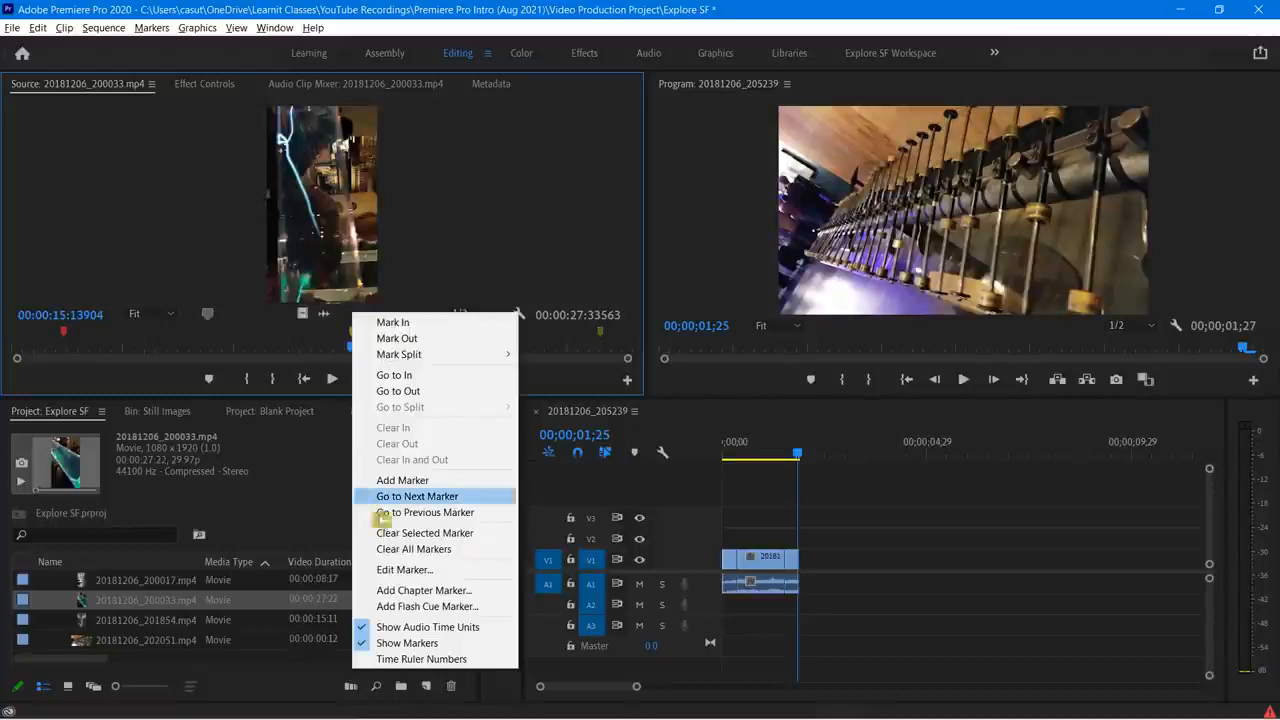
pyautogui.click(402, 570)
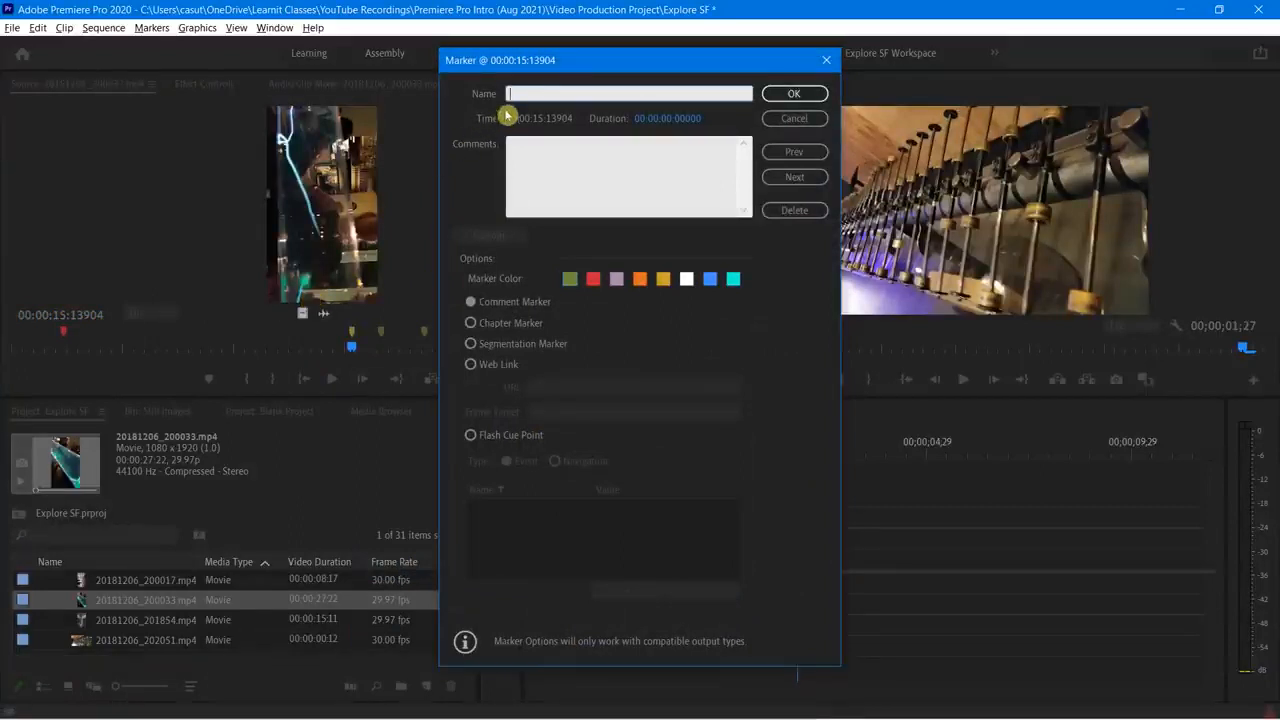
pyautogui.write('To')
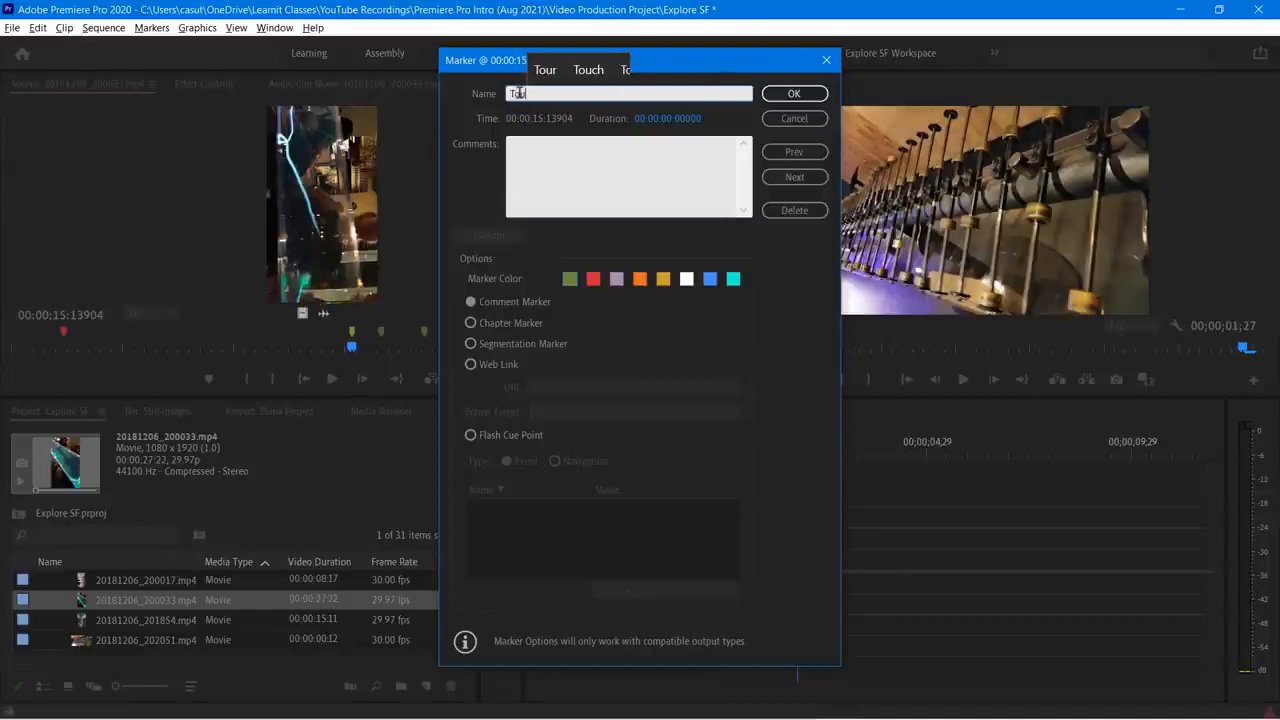
pyautogui.write('uch the t')
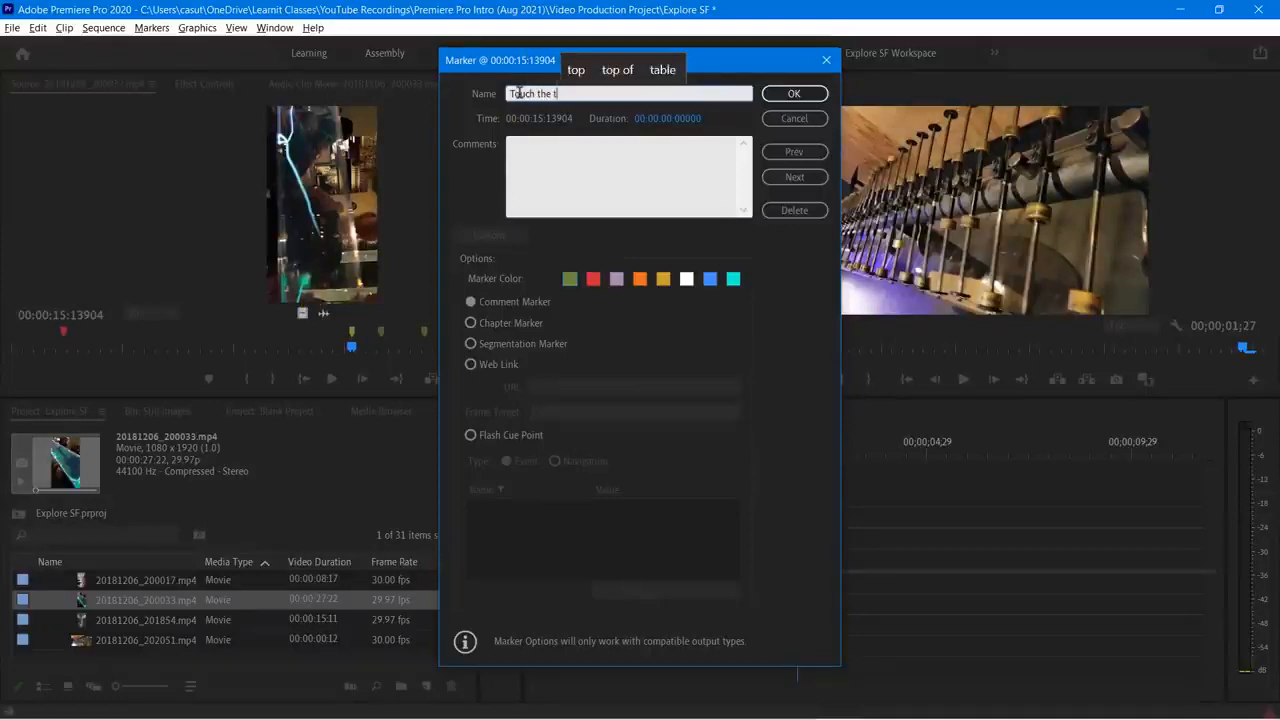
pyautogui.write('ube segem')
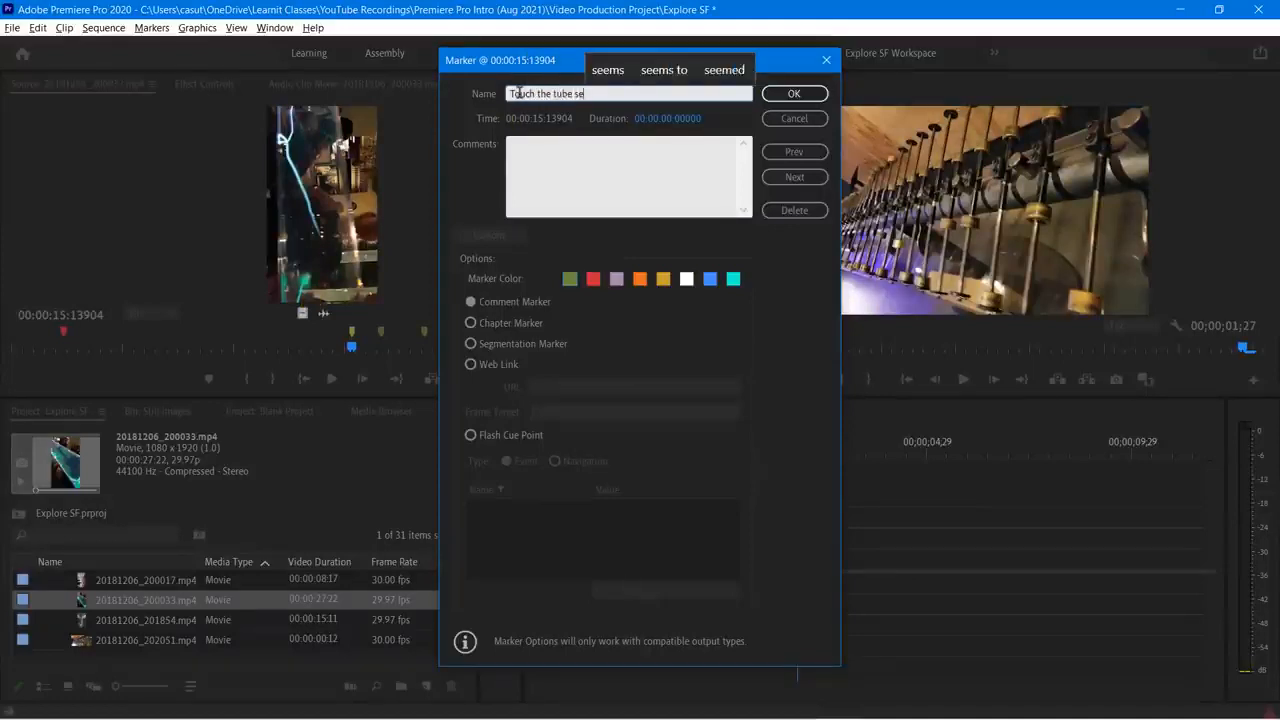
pyautogui.press('BackSpace')
pyautogui.press('BackSpace')
pyautogui.write('ment')
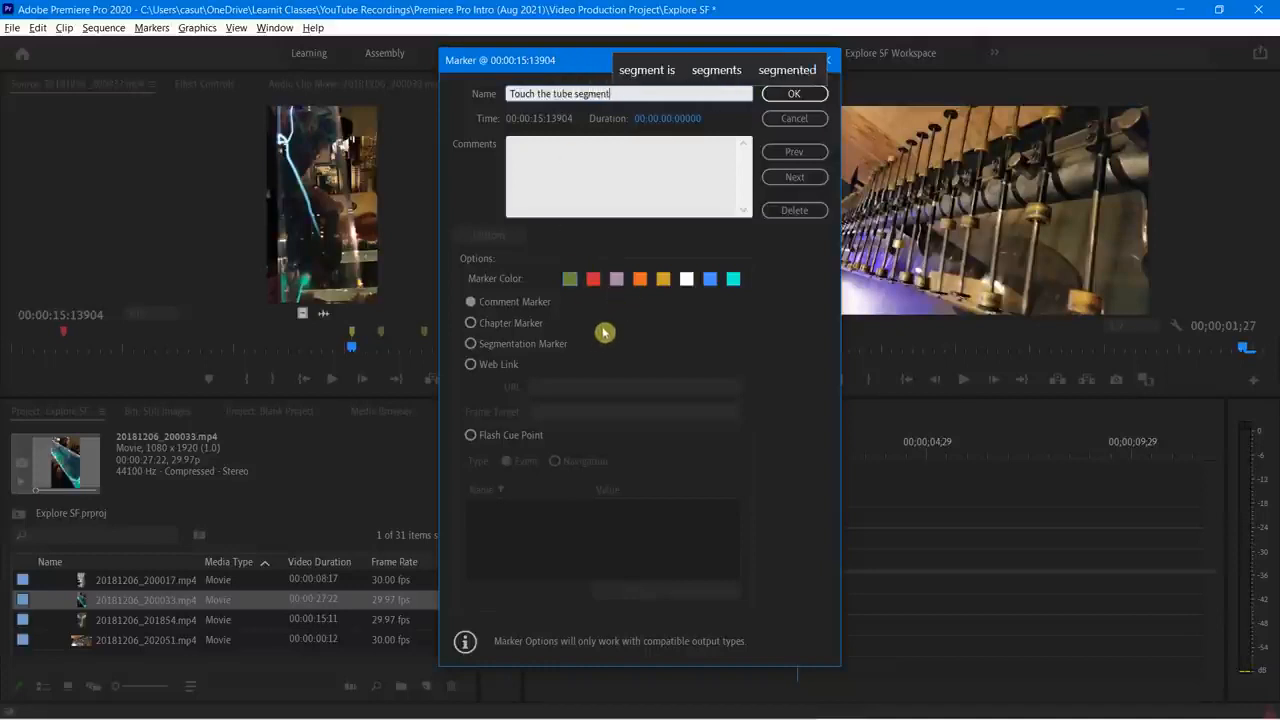
pyautogui.click(619, 279)
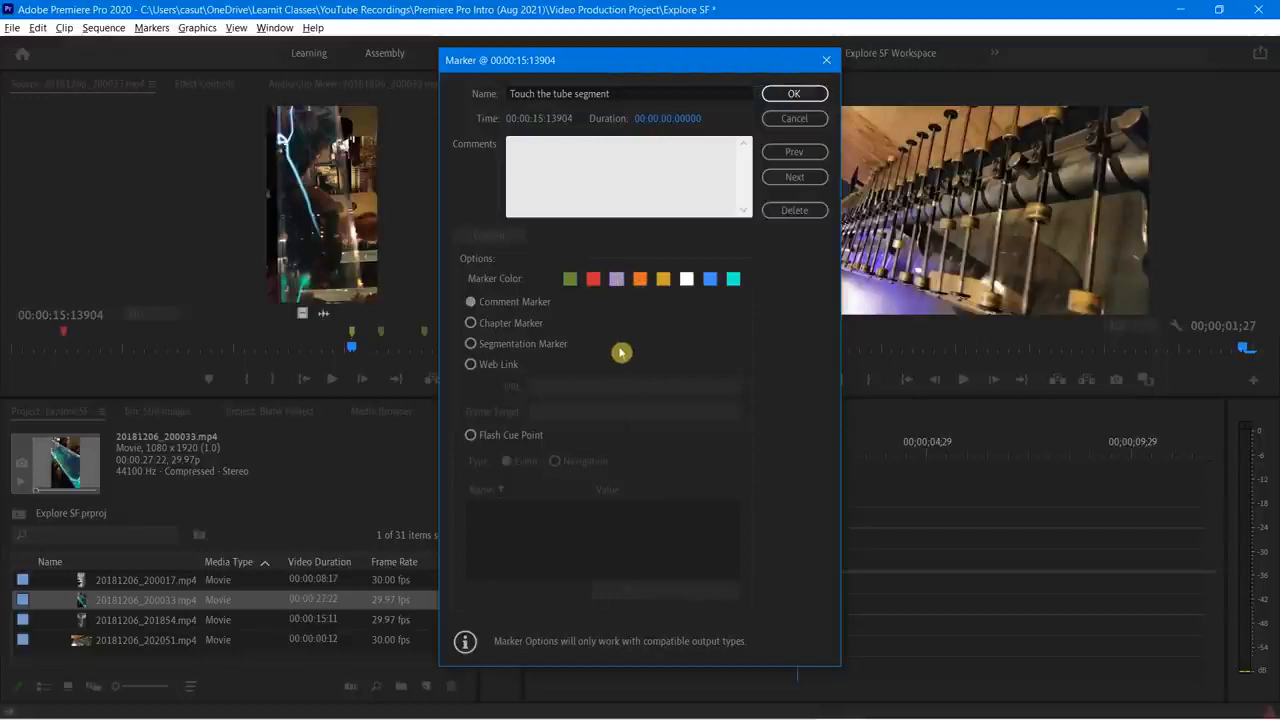
pyautogui.click(800, 93)
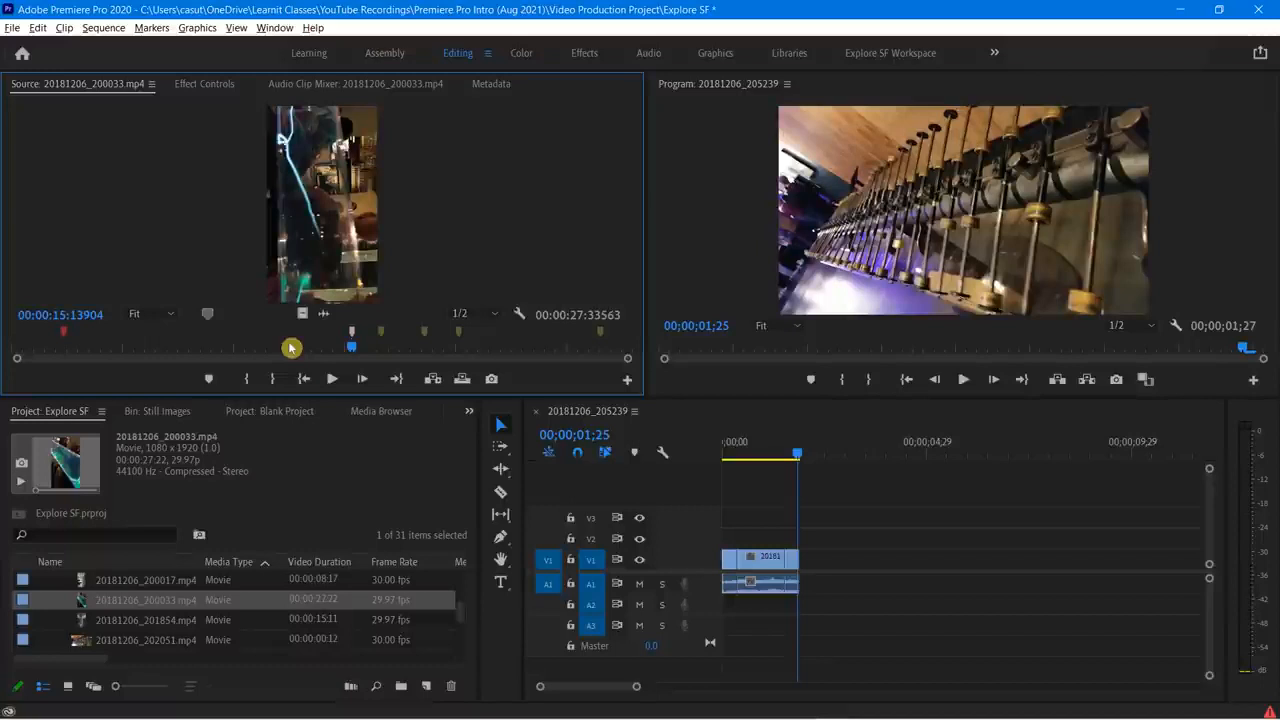
# Step: Advance the source playhead through the next three markers with Go to Next Marker, ending at about 00:00:20
pyautogui.rightClick(353, 336)
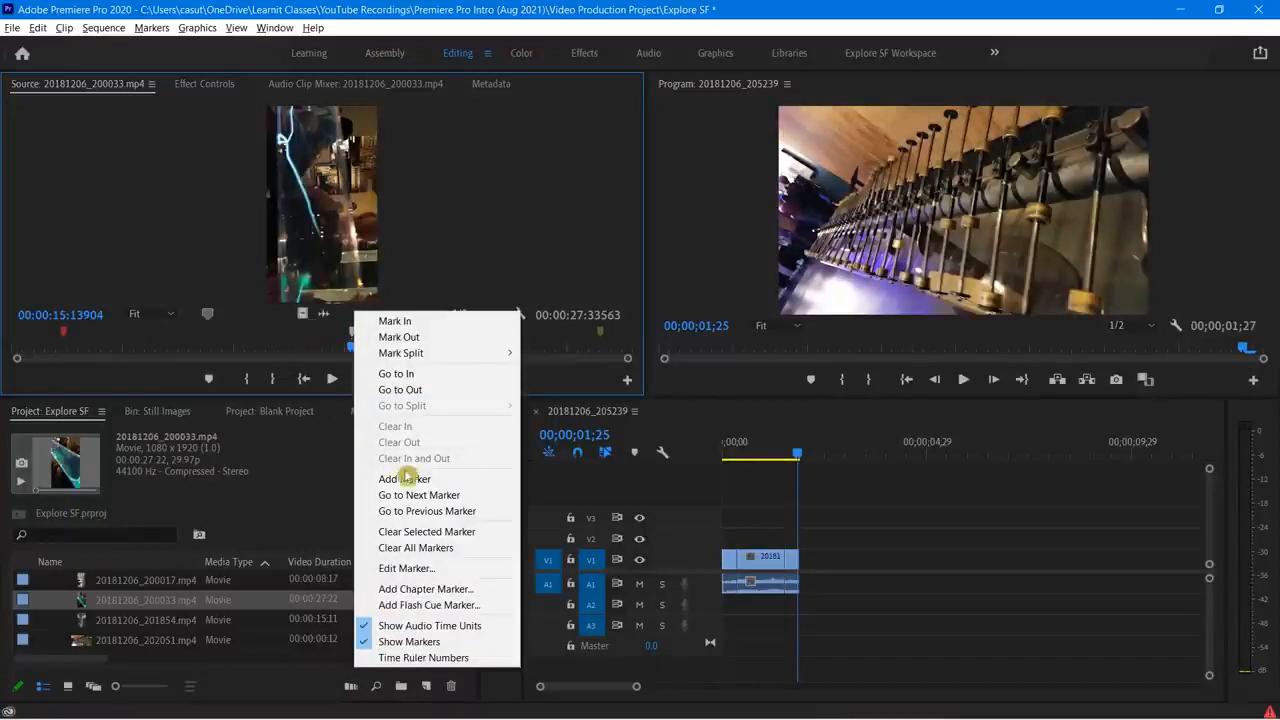
pyautogui.click(418, 495)
pyautogui.rightClick(381, 336)
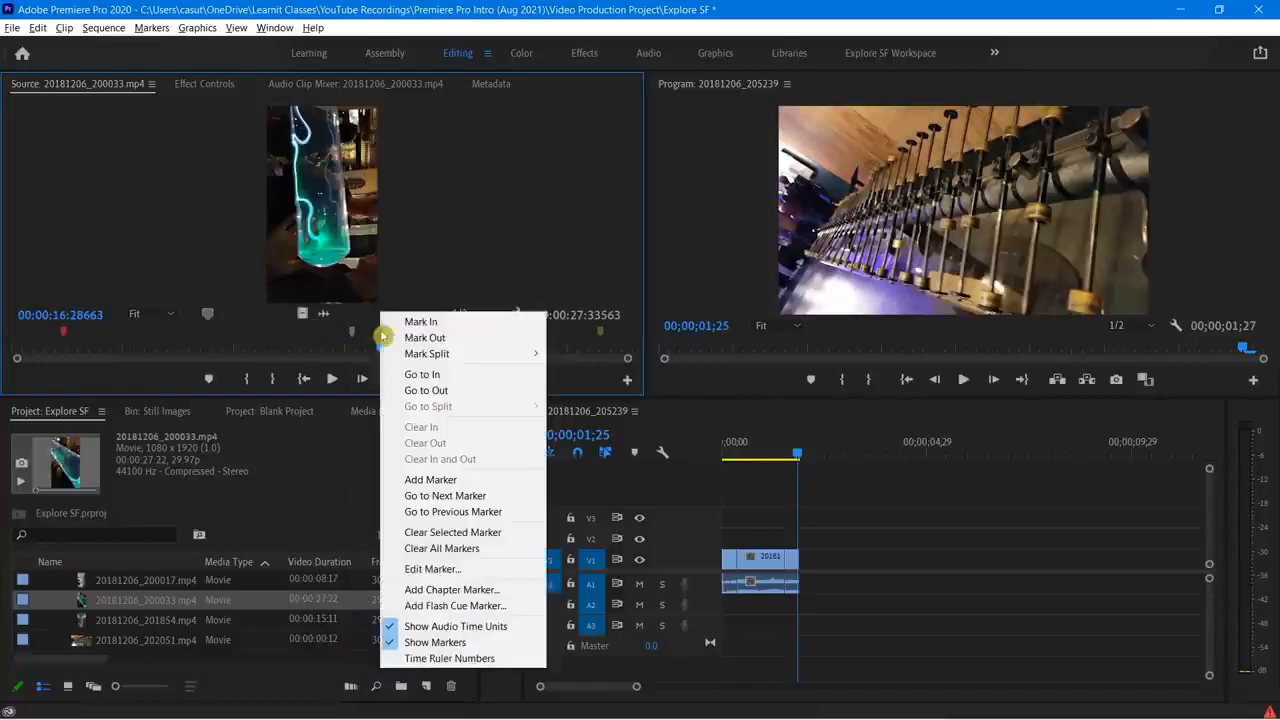
pyautogui.click(440, 495)
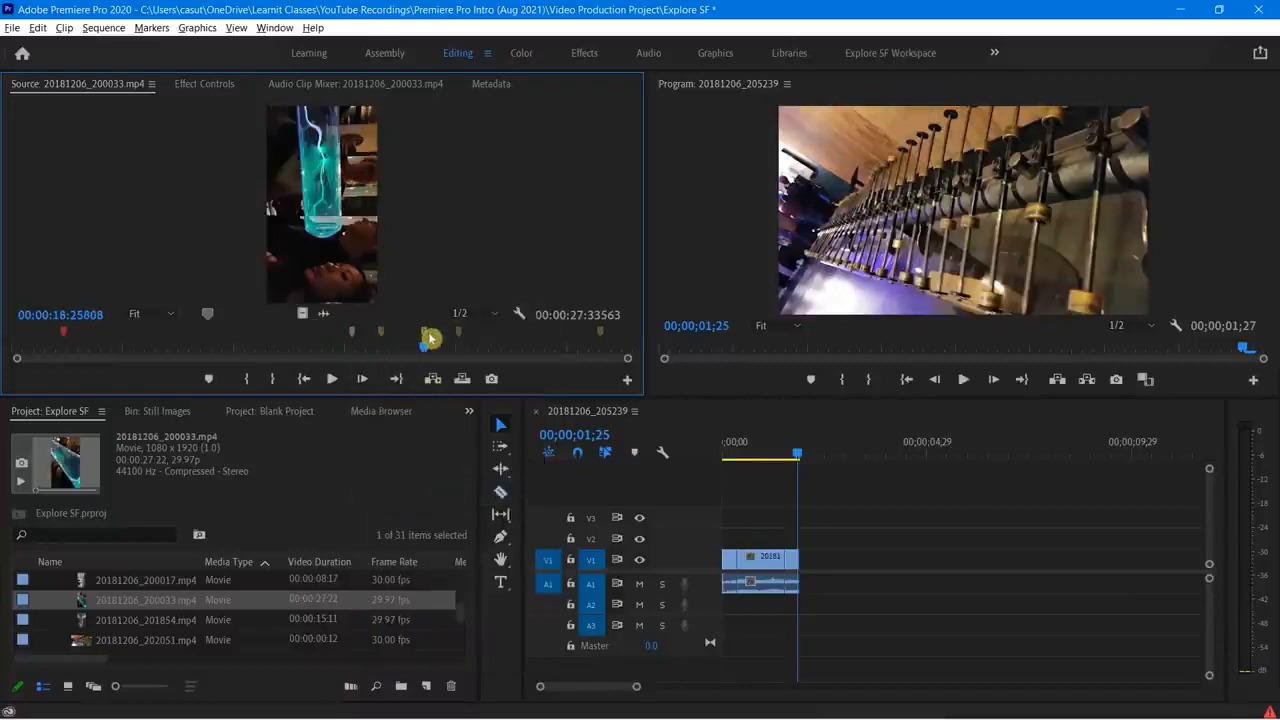
pyautogui.rightClick(428, 338)
pyautogui.click(500, 495)
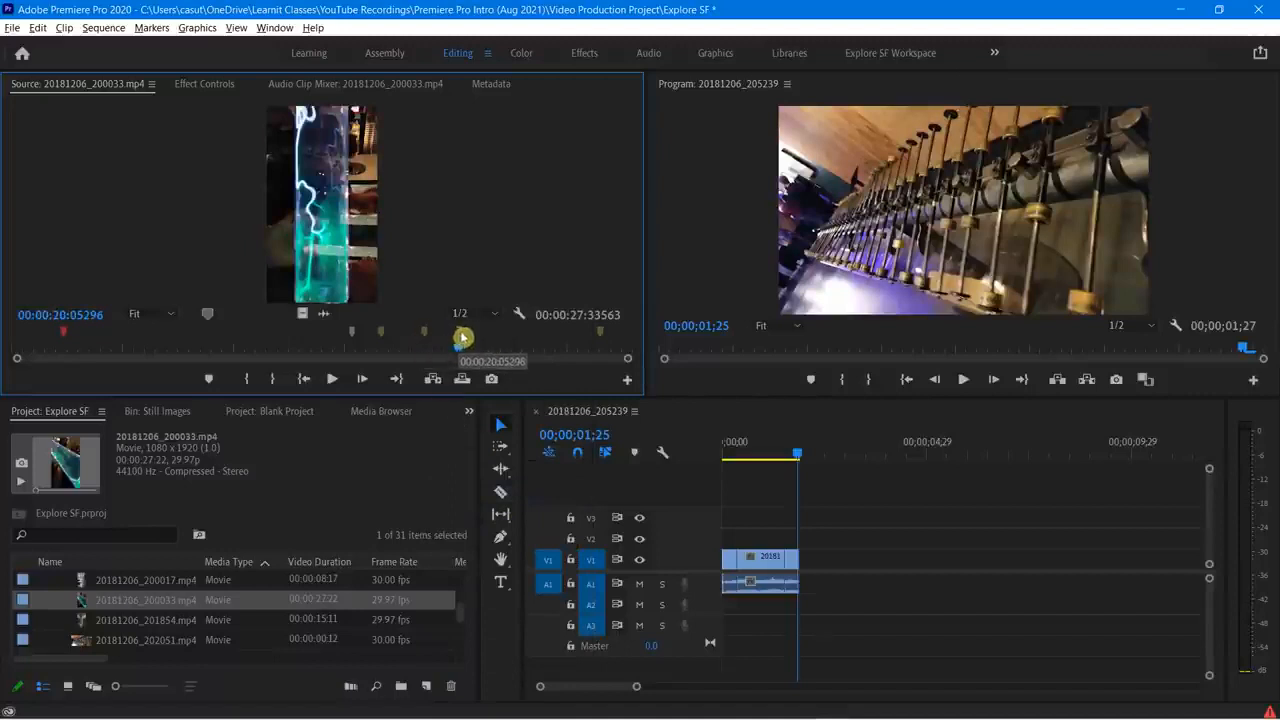
# Step: Clear the selected marker at the playhead, at about 00:00:20, from the source clip
pyautogui.rightClick(383, 338)
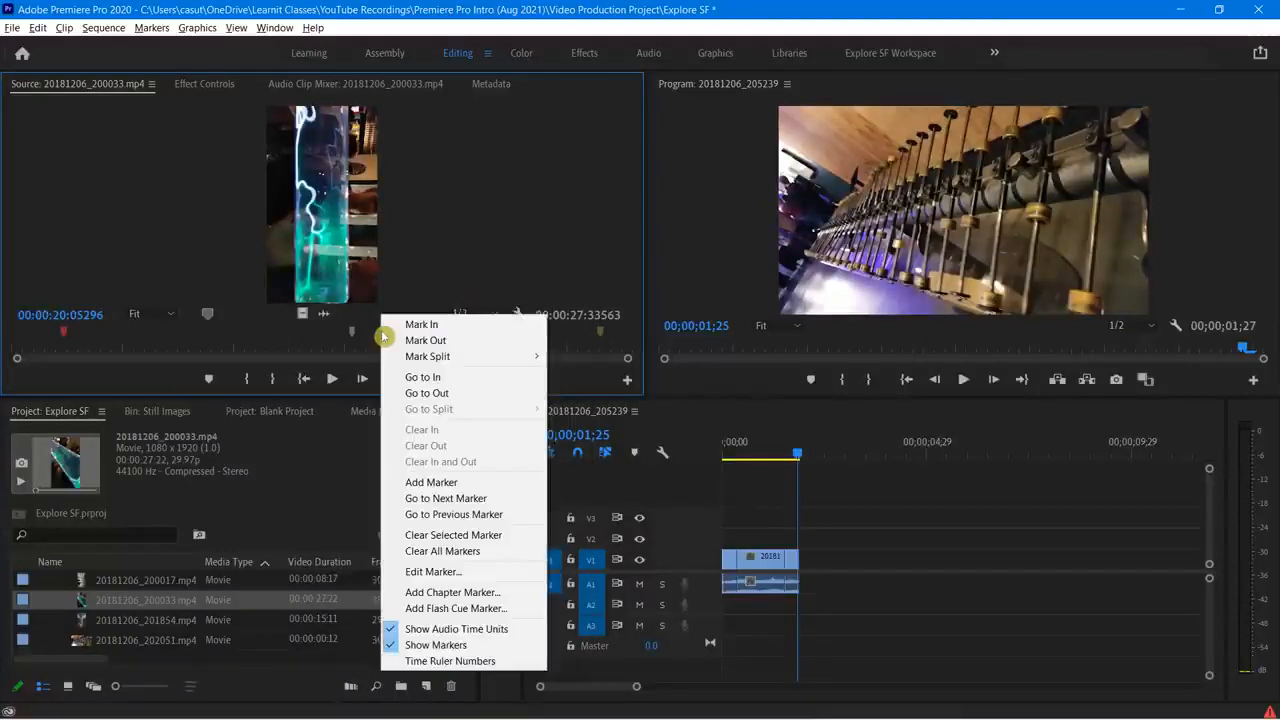
pyautogui.click(453, 535)
pyautogui.rightClick(428, 338)
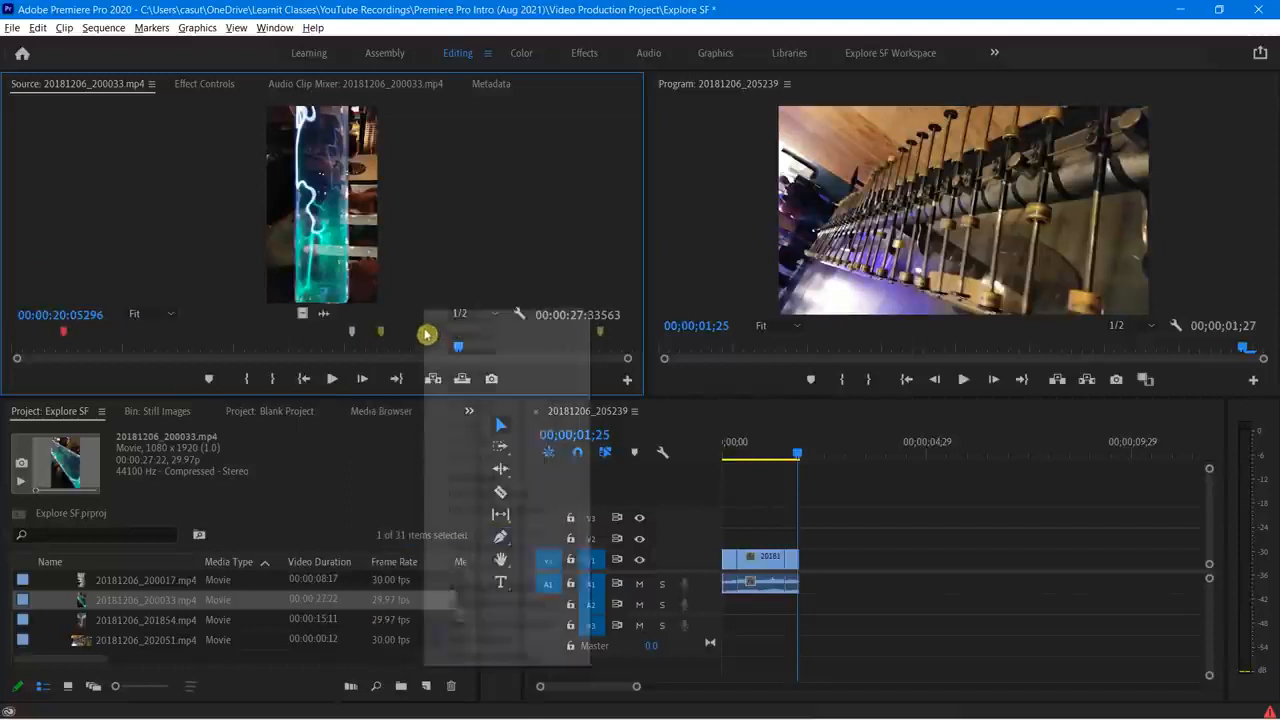
pyautogui.click(407, 305)
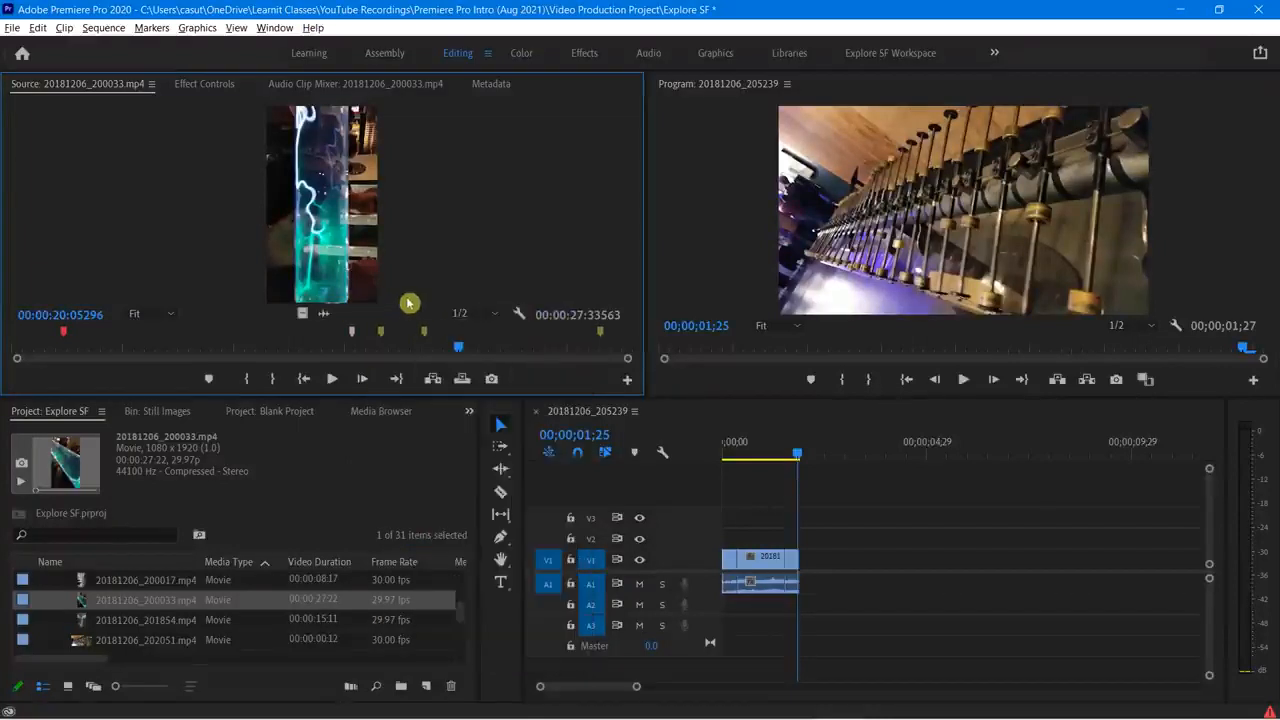
# Step: Maximize the Source Monitor and move the playhead from the marker at about 00:00:18 to the one at about 00:00:16
pyautogui.click(427, 336)
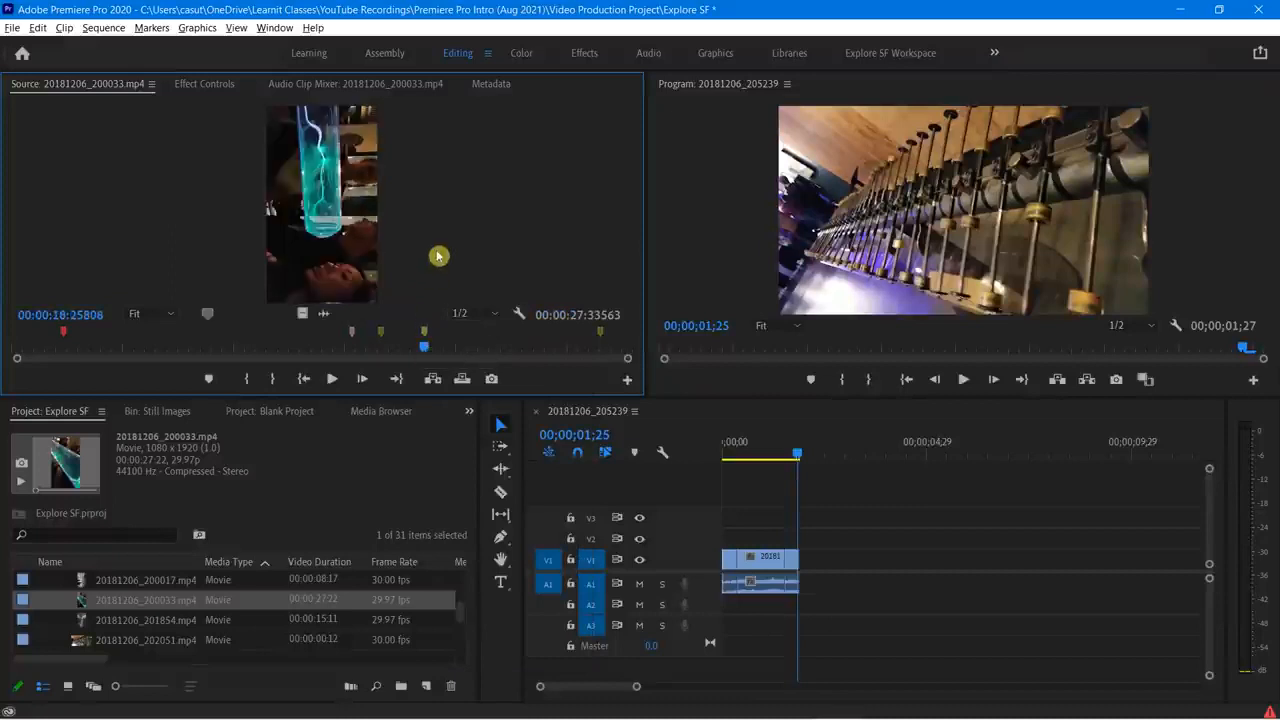
pyautogui.press('`')
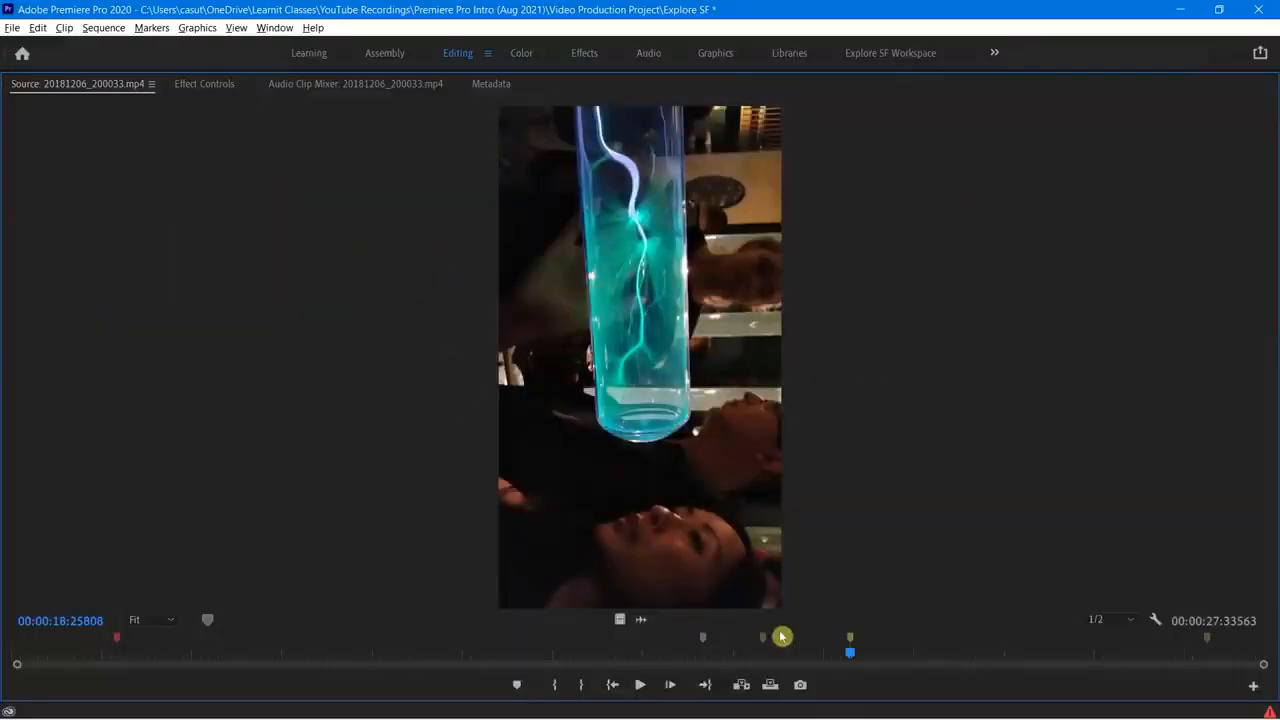
pyautogui.rightClick(849, 642)
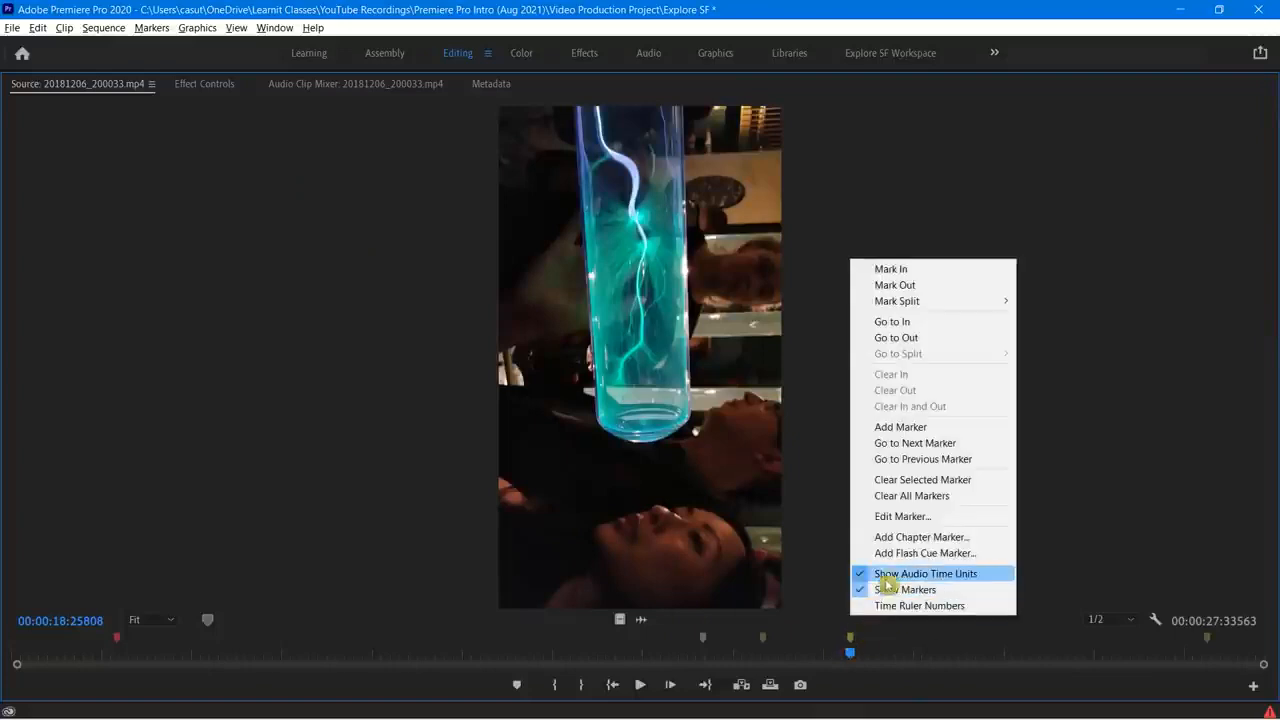
pyautogui.click(762, 640)
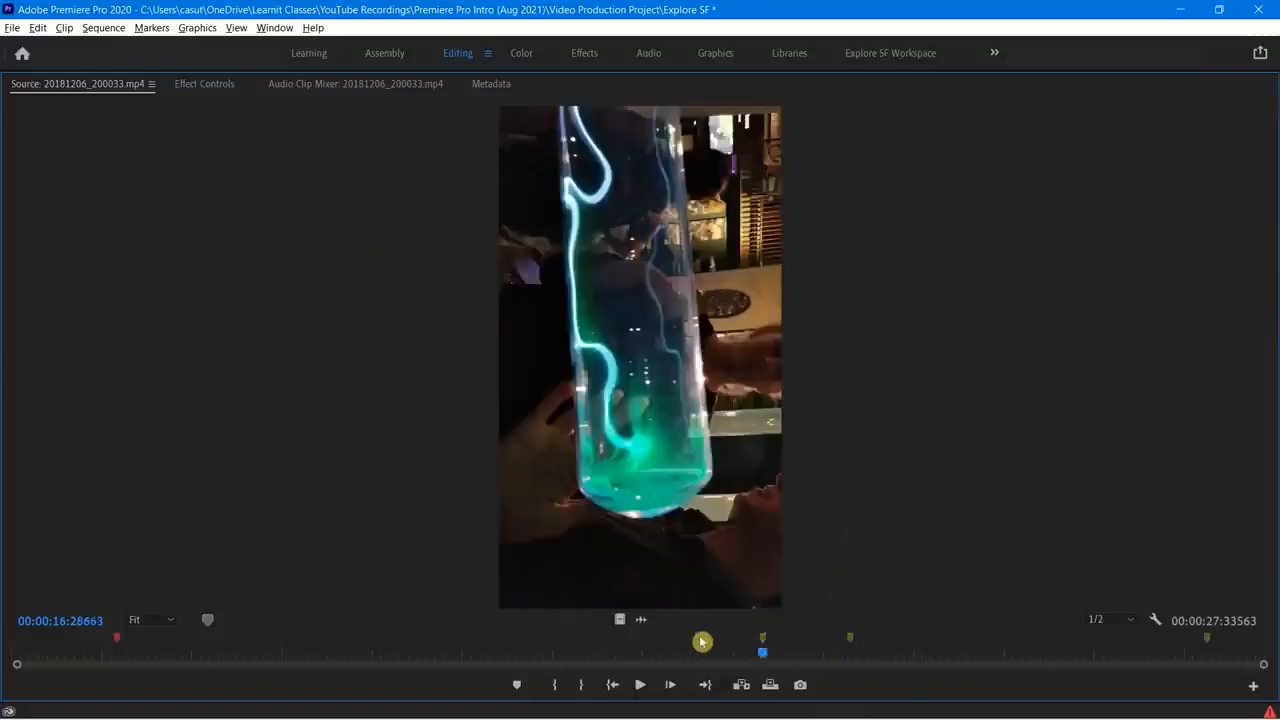
# Step: Move the source playhead to the marker at about 00:00:15, look over the marker commands, and restore the Source Monitor's normal size
pyautogui.click(704, 640)
pyautogui.rightClick(117, 638)
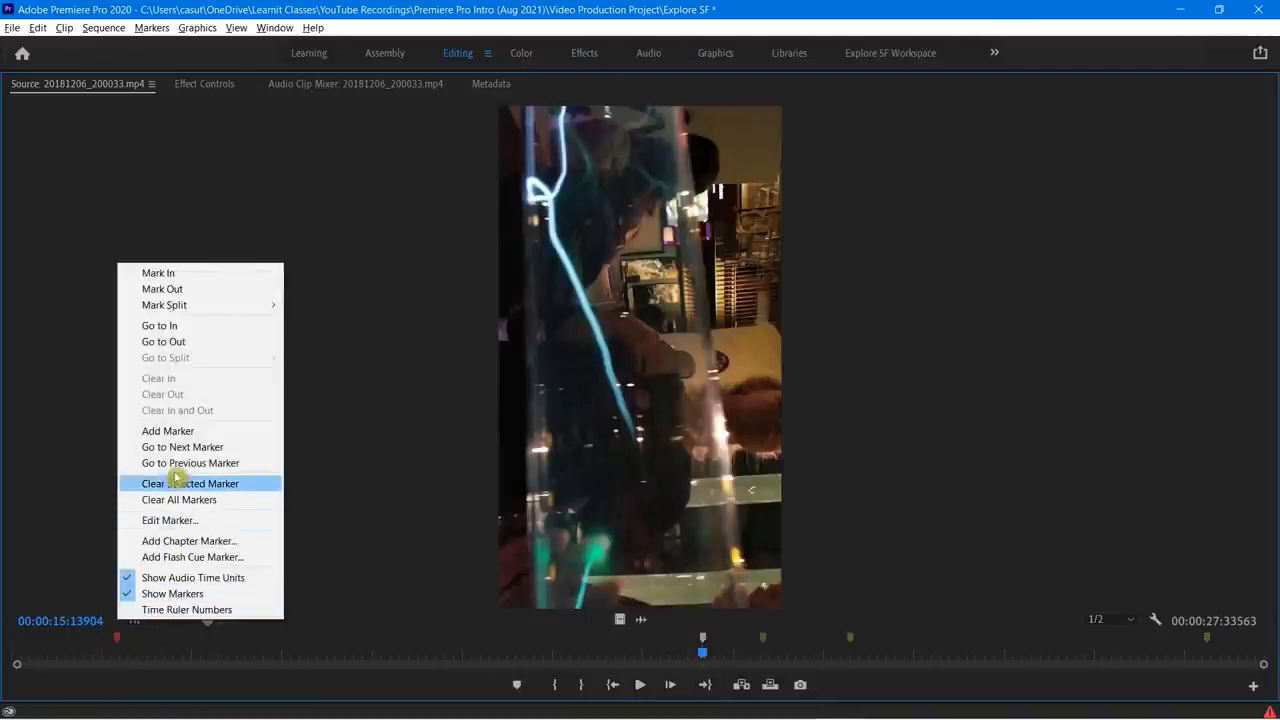
pyautogui.click(79, 247)
pyautogui.press('`')
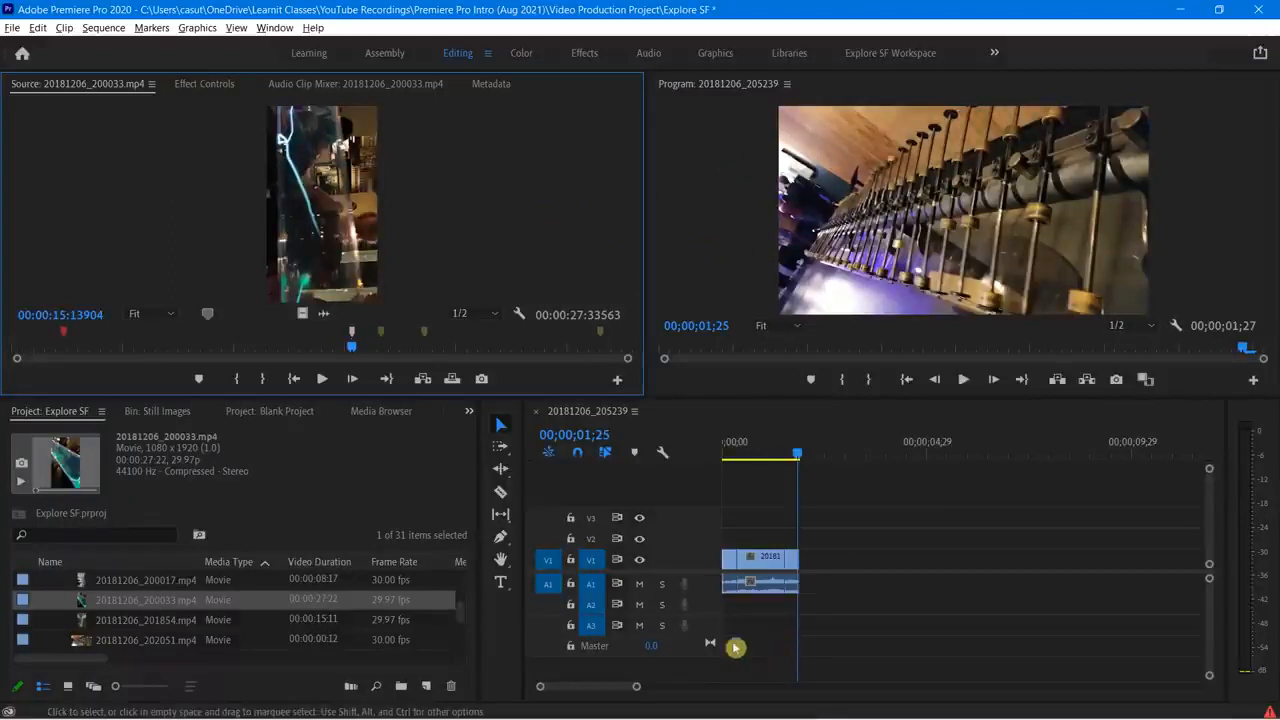
pyautogui.click(705, 420)
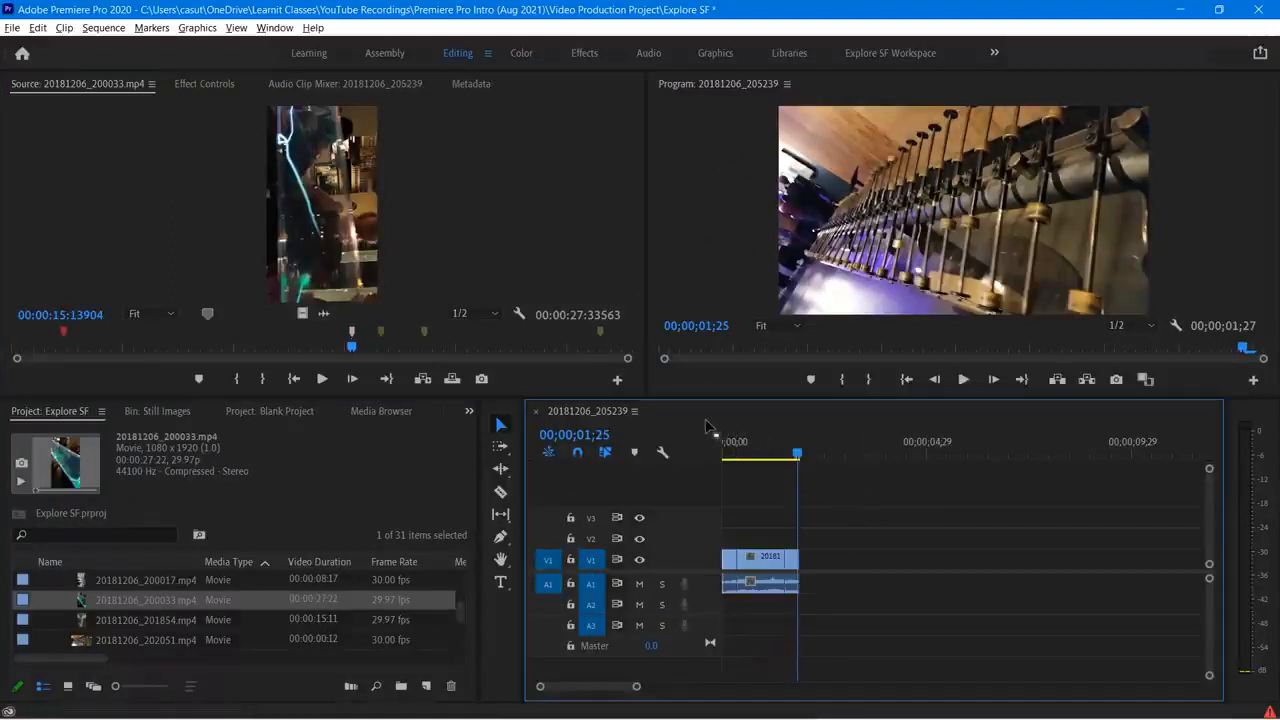
pyautogui.click(489, 210)
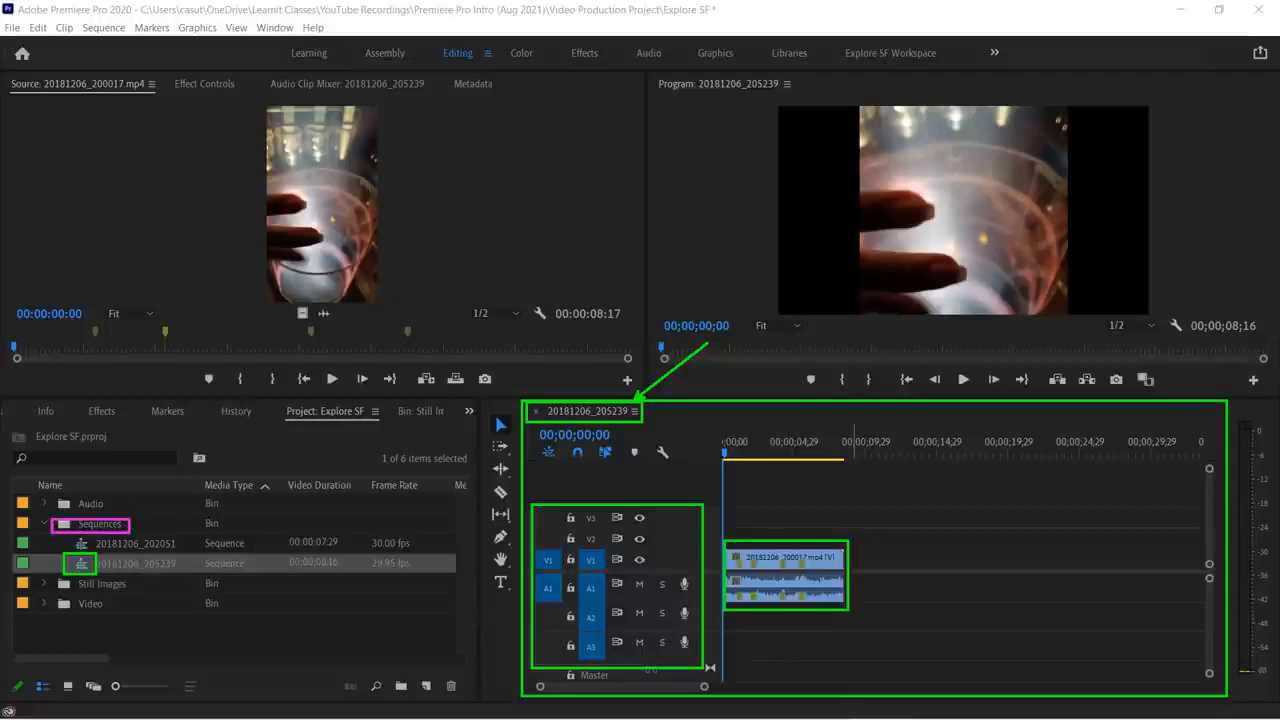
# Step: Expand the Video bin in the project and close the 20181206_205239 sequence in the timeline
pyautogui.press('Escape')
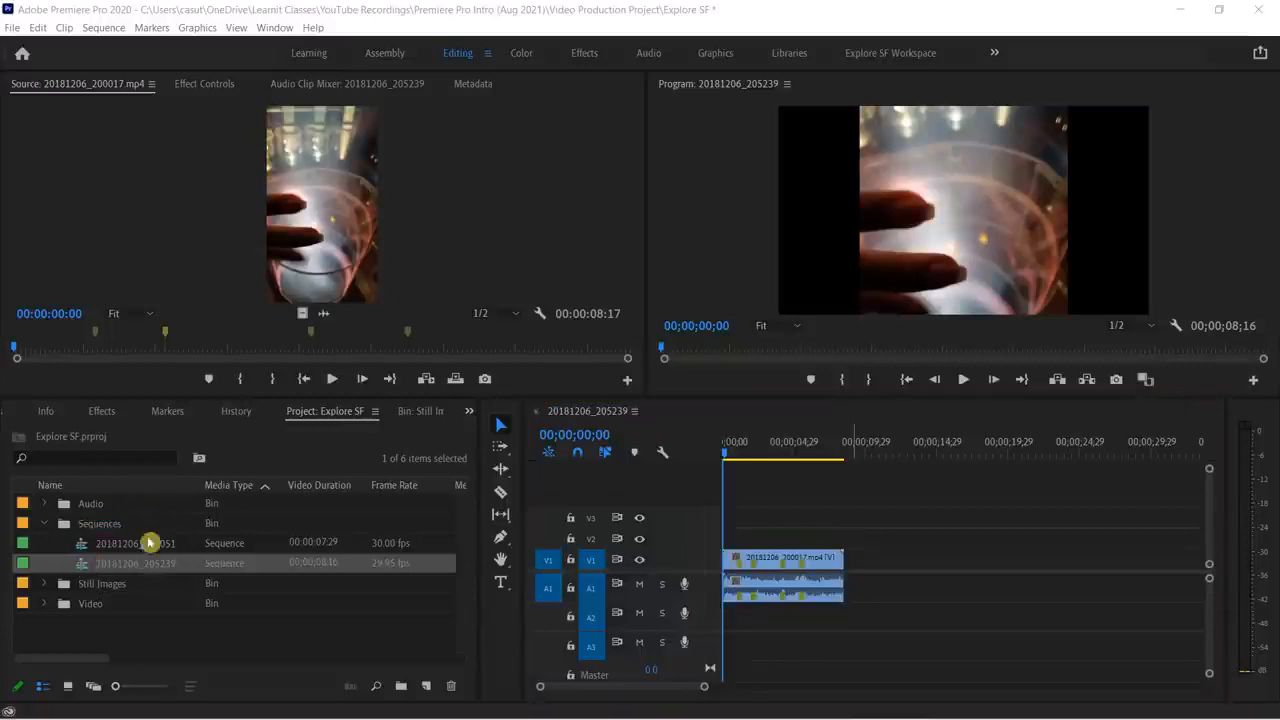
pyautogui.click(44, 605)
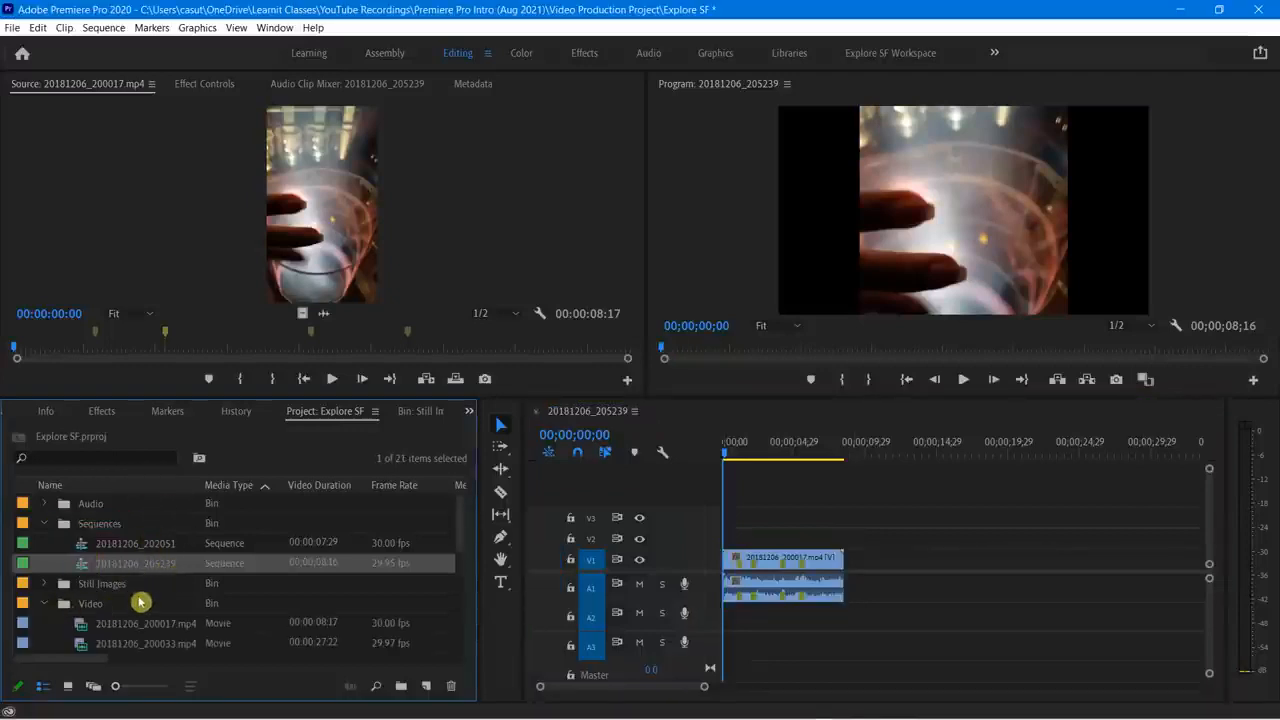
pyautogui.scroll(-1, 140, 603)
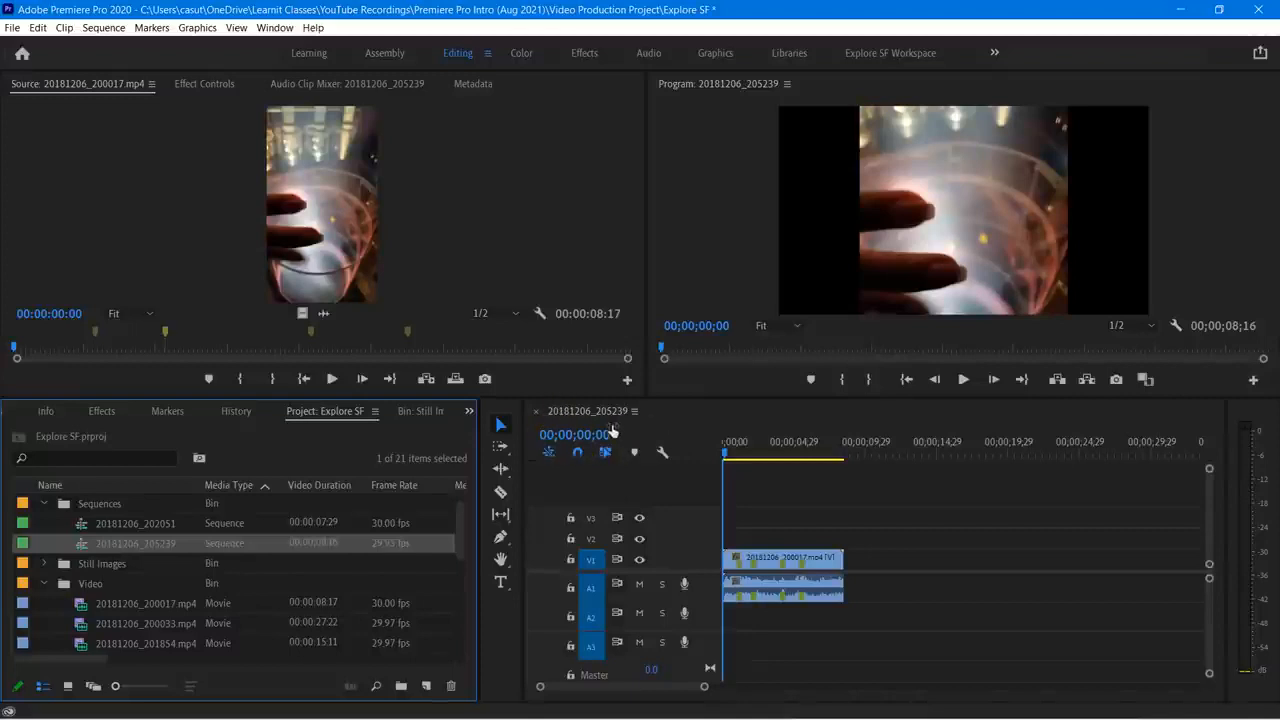
pyautogui.click(536, 411)
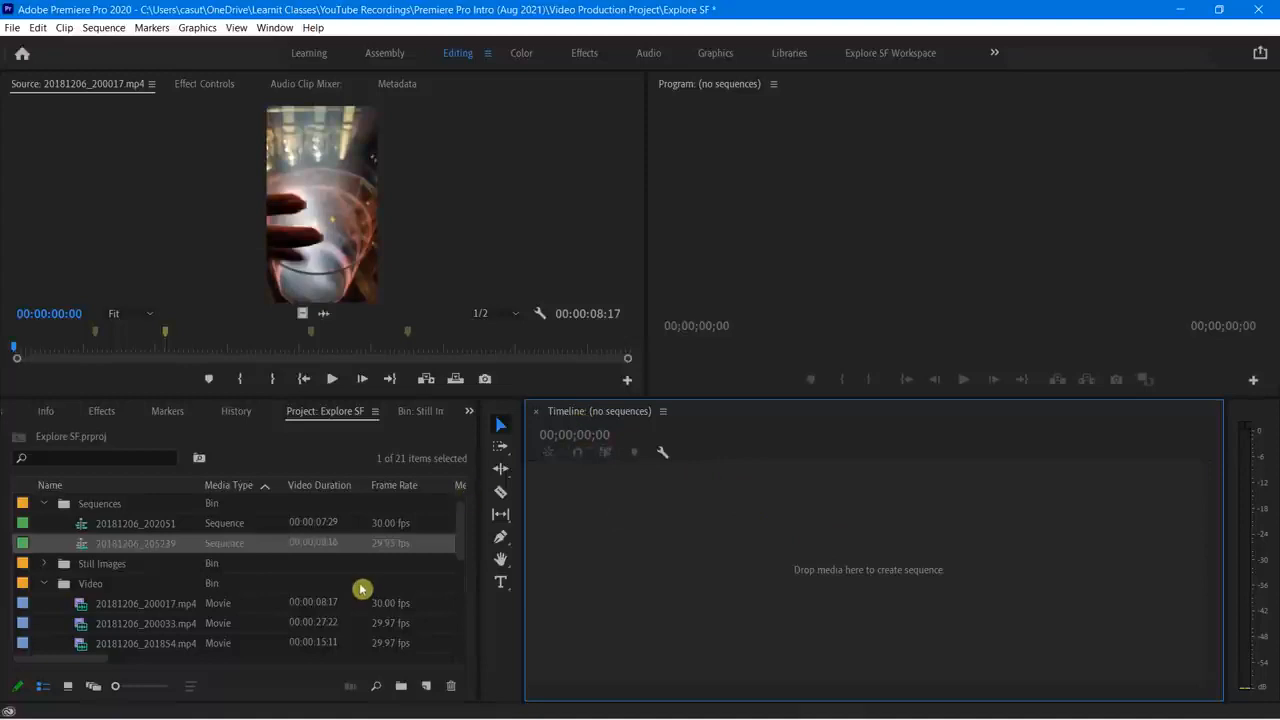
# Step: Mark an In point at 00:00:02:26 on the source clip 20181206_200017.mp4 and create a new sequence from it in the empty timeline
pyautogui.click(219, 346)
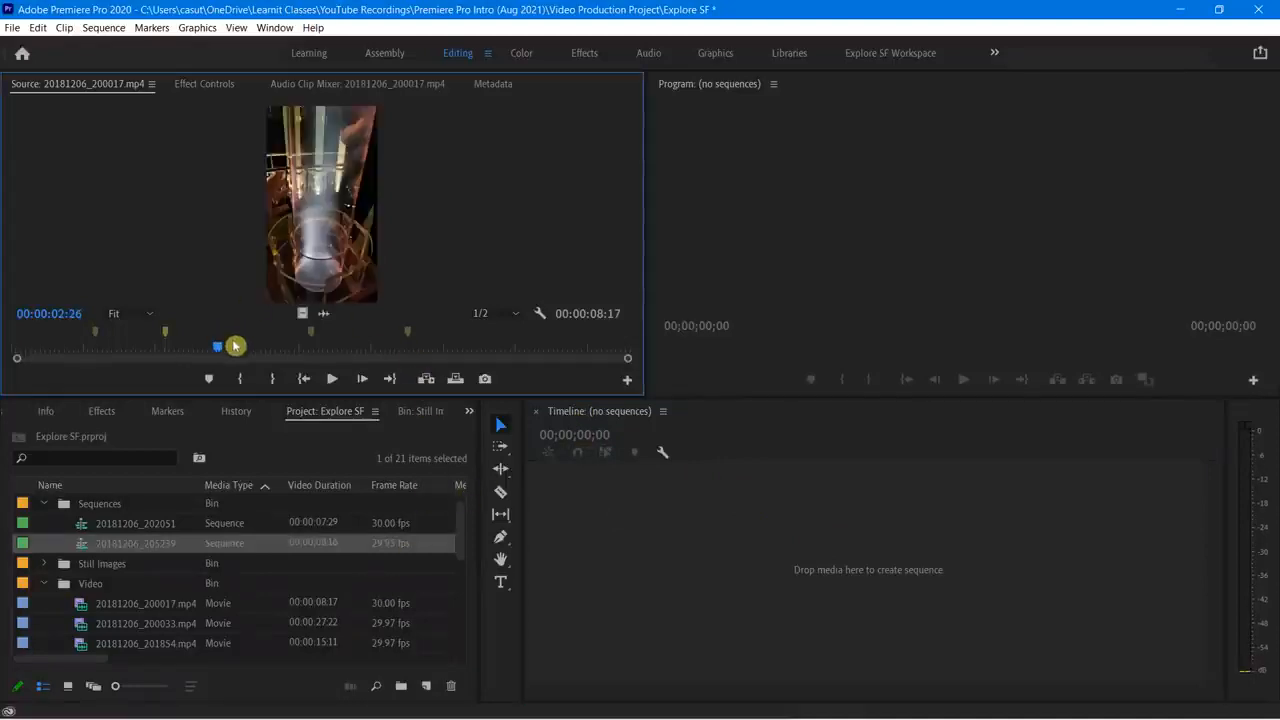
pyautogui.press('i')
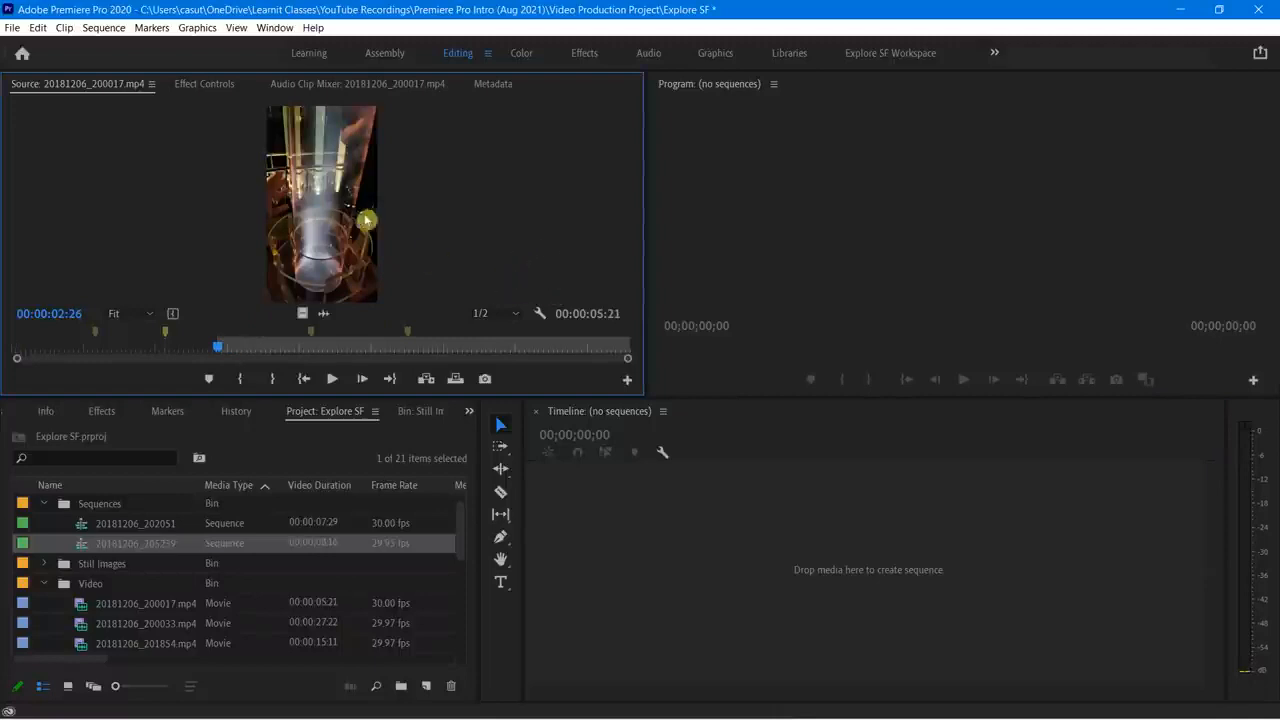
pyautogui.moveTo(335, 207); pyautogui.dragTo(654, 530)
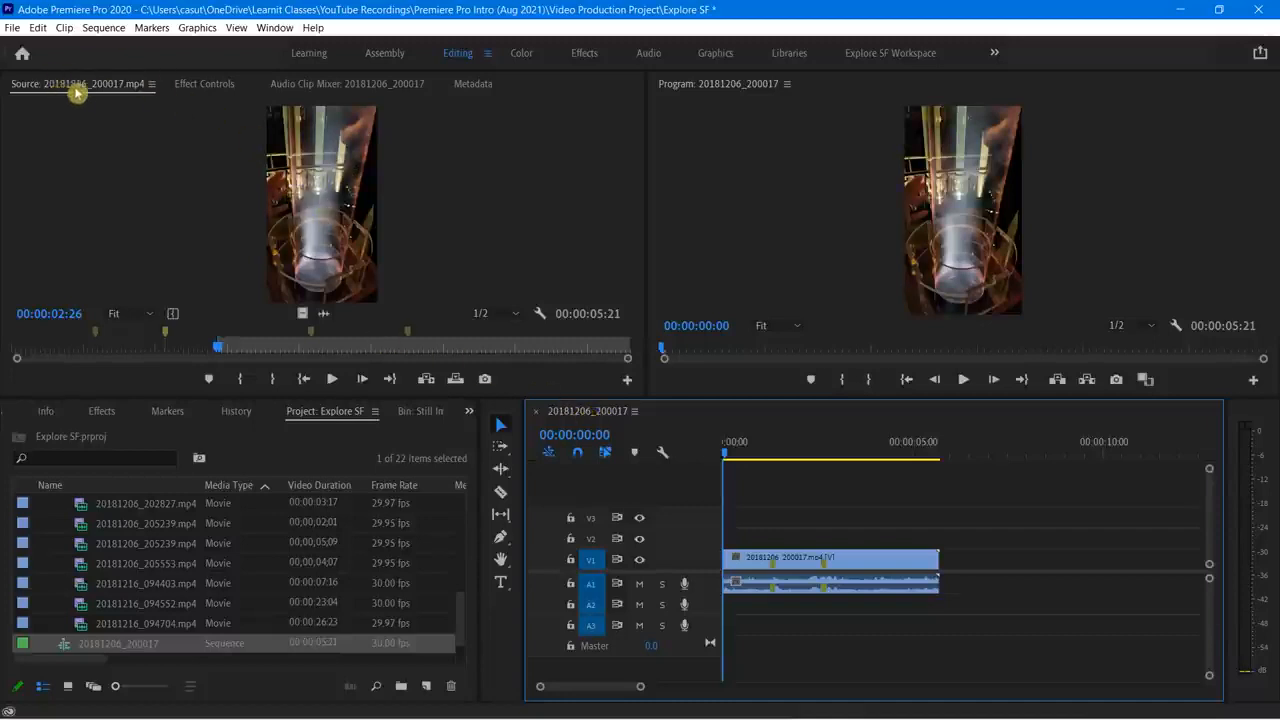
# Step: Close the 20181206_200017 sequence and create a new sequence from the Video bin's clip 20181206_200033.mp4 in the empty timeline
pyautogui.click(536, 414)
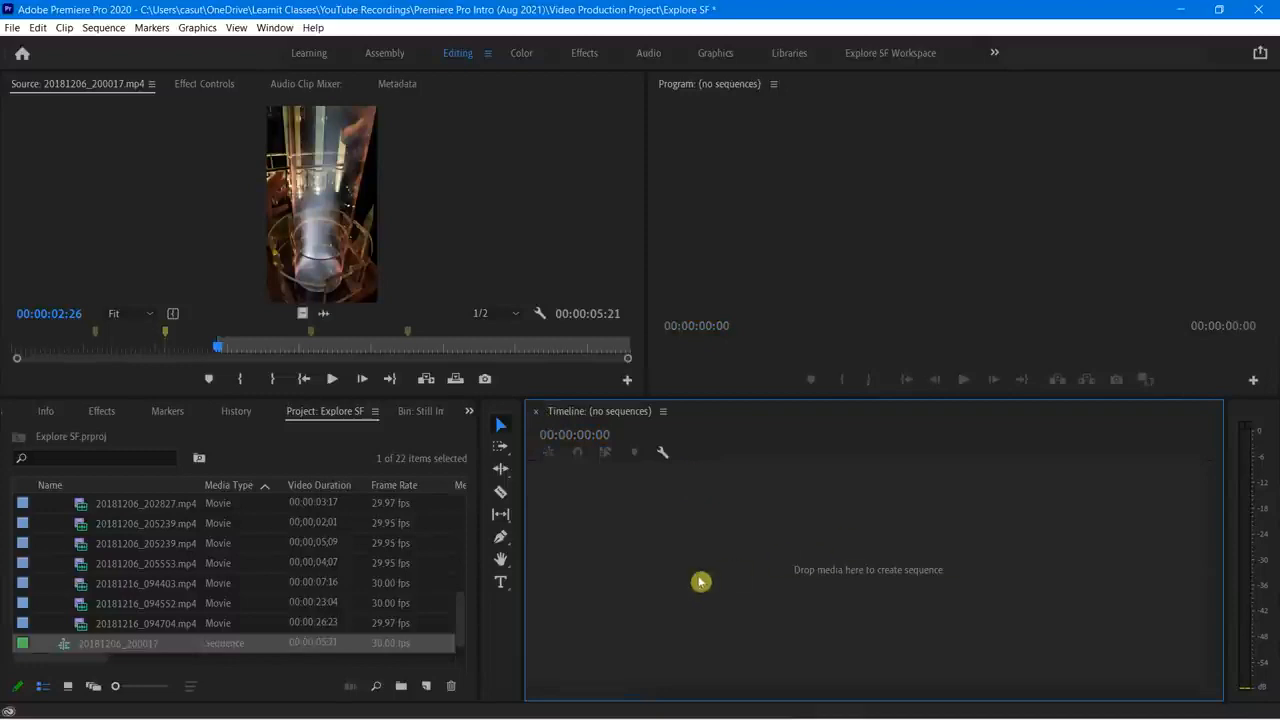
pyautogui.scroll(10, 194, 534)
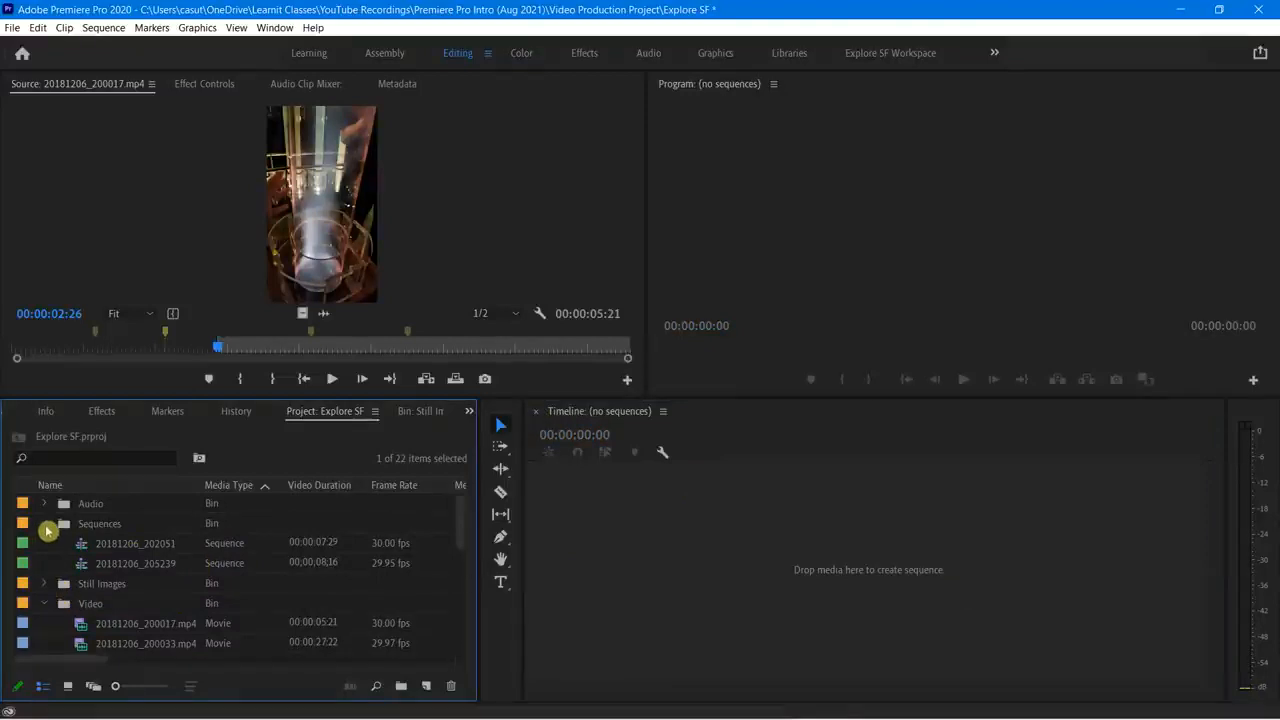
pyautogui.click(46, 528)
pyautogui.click(100, 590)
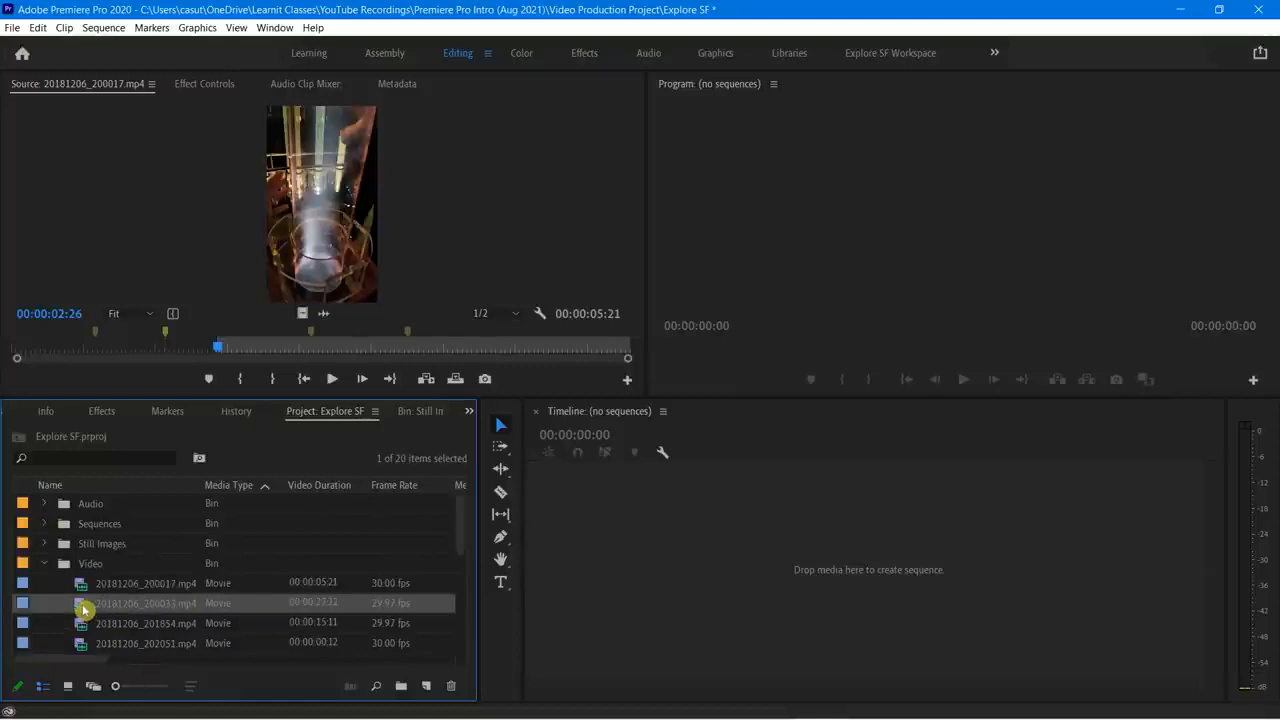
pyautogui.moveTo(86, 608); pyautogui.dragTo(697, 582)
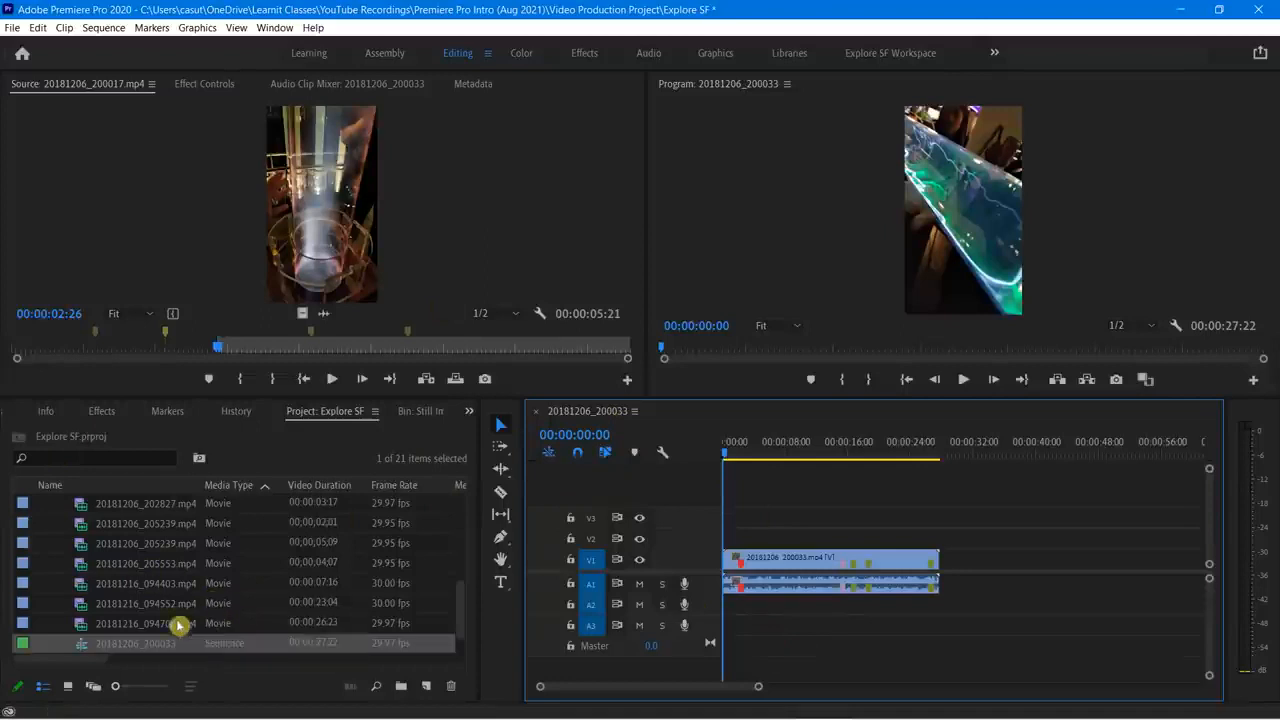
# Step: Play the 20181206_200033 sequence from its start and stop playback at about 00:00:04
pyautogui.scroll(-1, 160, 622)
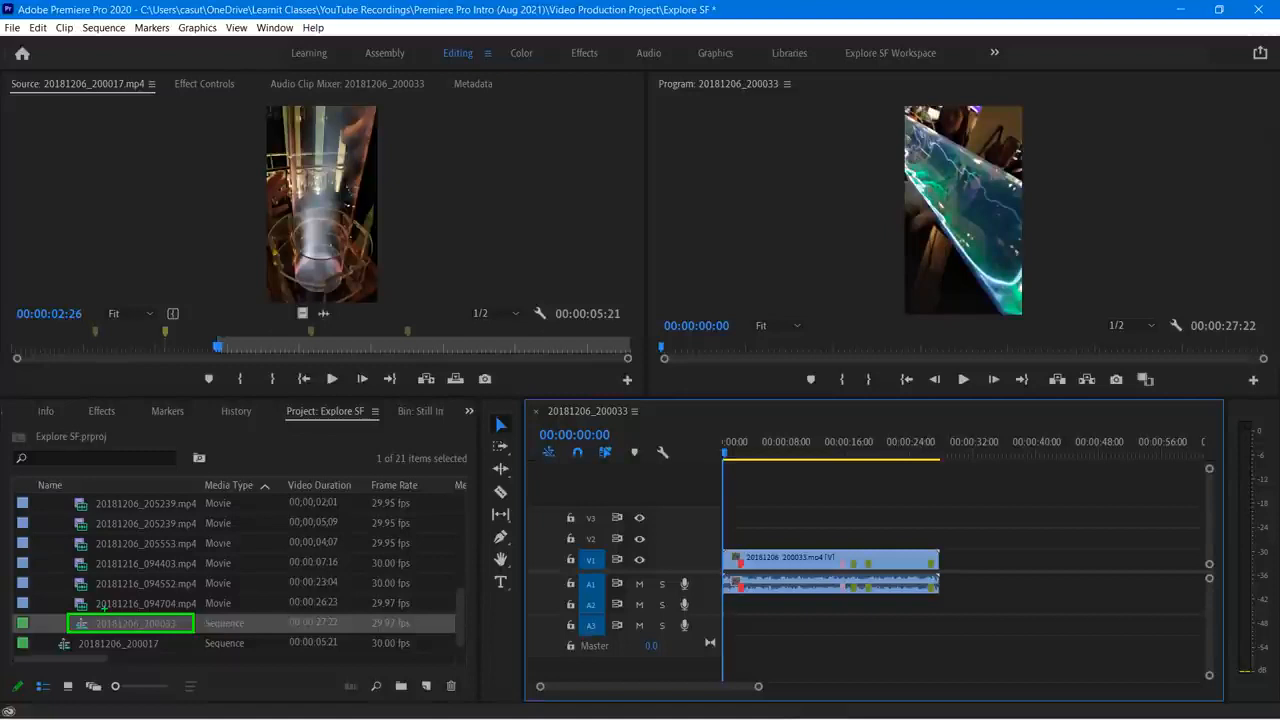
pyautogui.press('space')
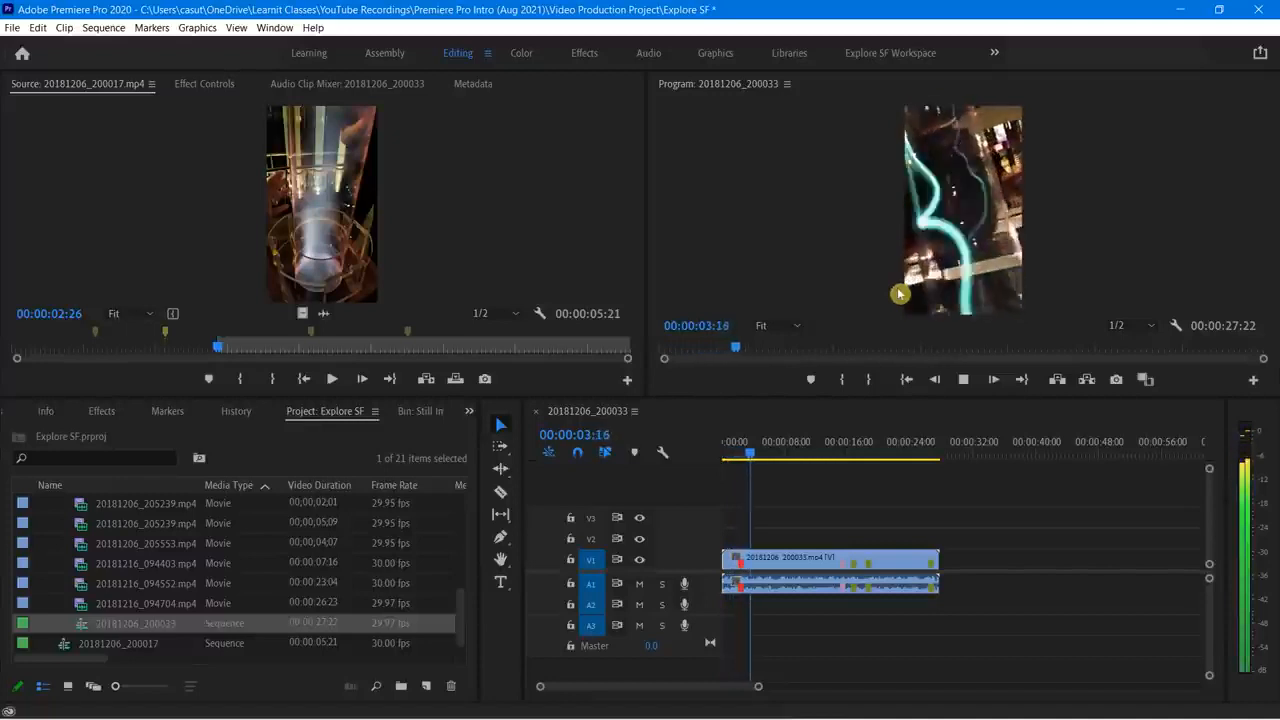
pyautogui.press('space')
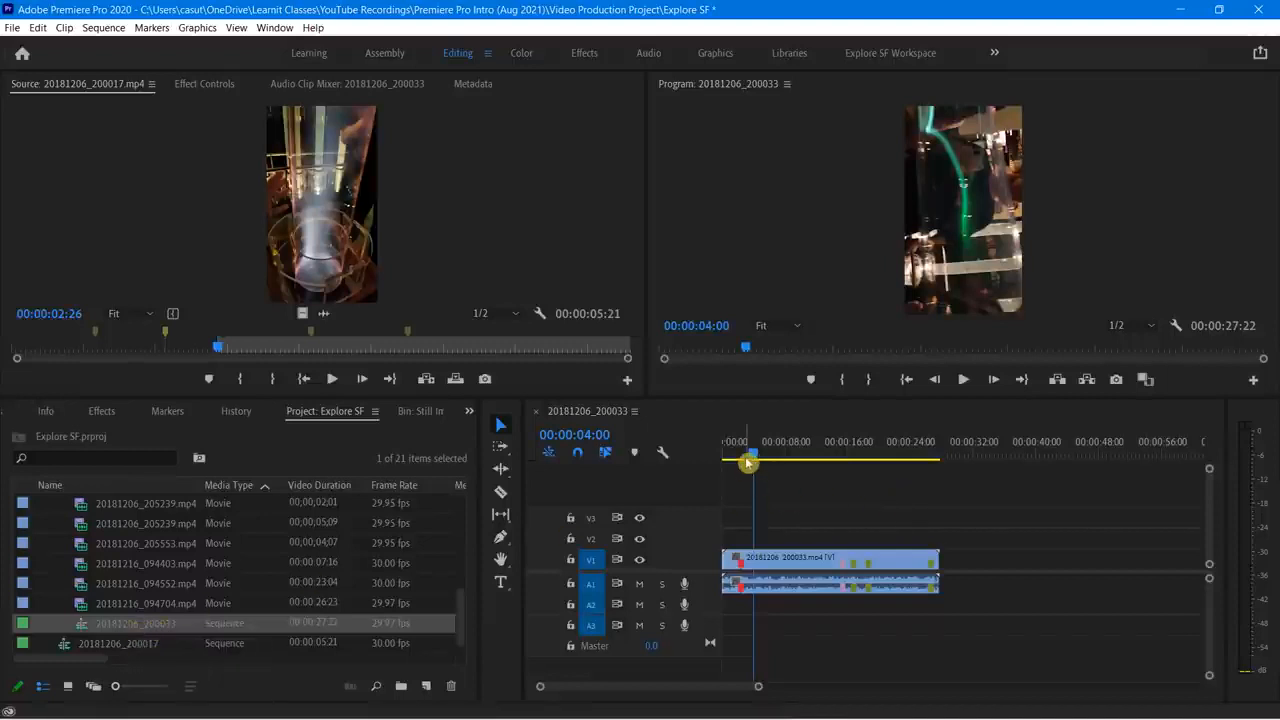
# Step: Rename the 20181206_200033 sequence in the project as "Tesla Coil"
pyautogui.click(112, 624)
pyautogui.write('Tes')
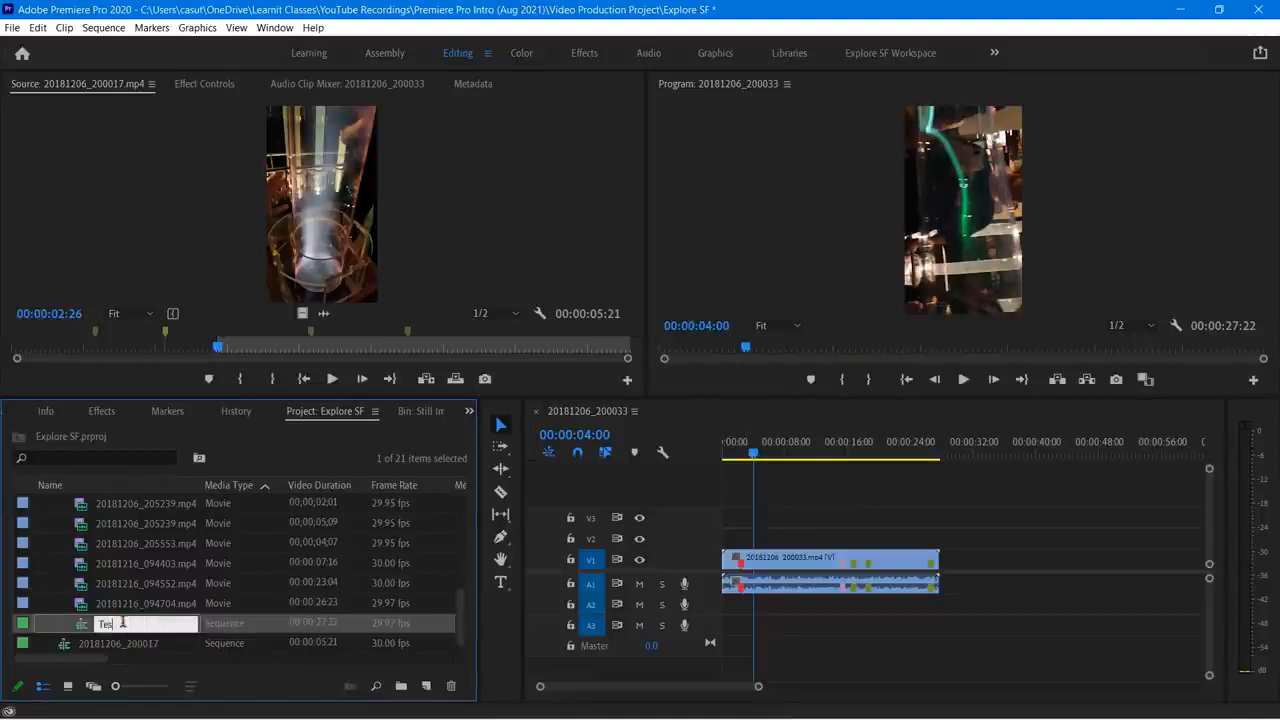
pyautogui.write('la Coil')
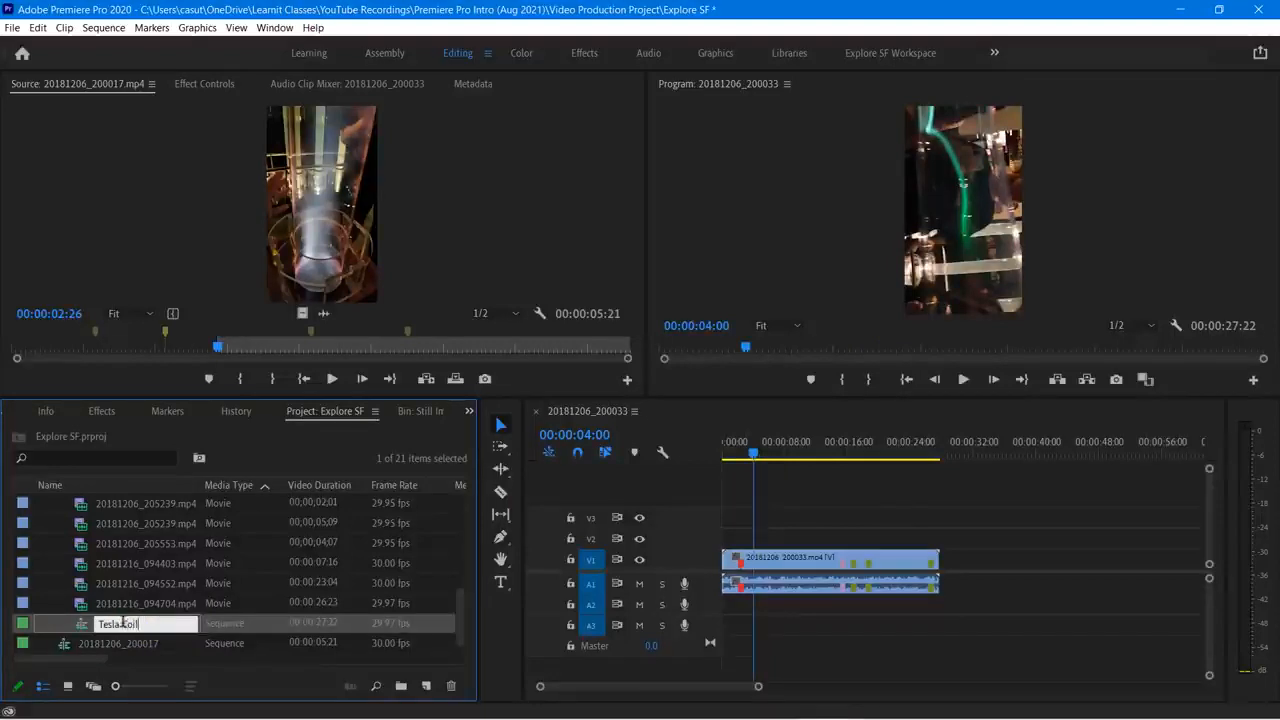
pyautogui.press('Tab')
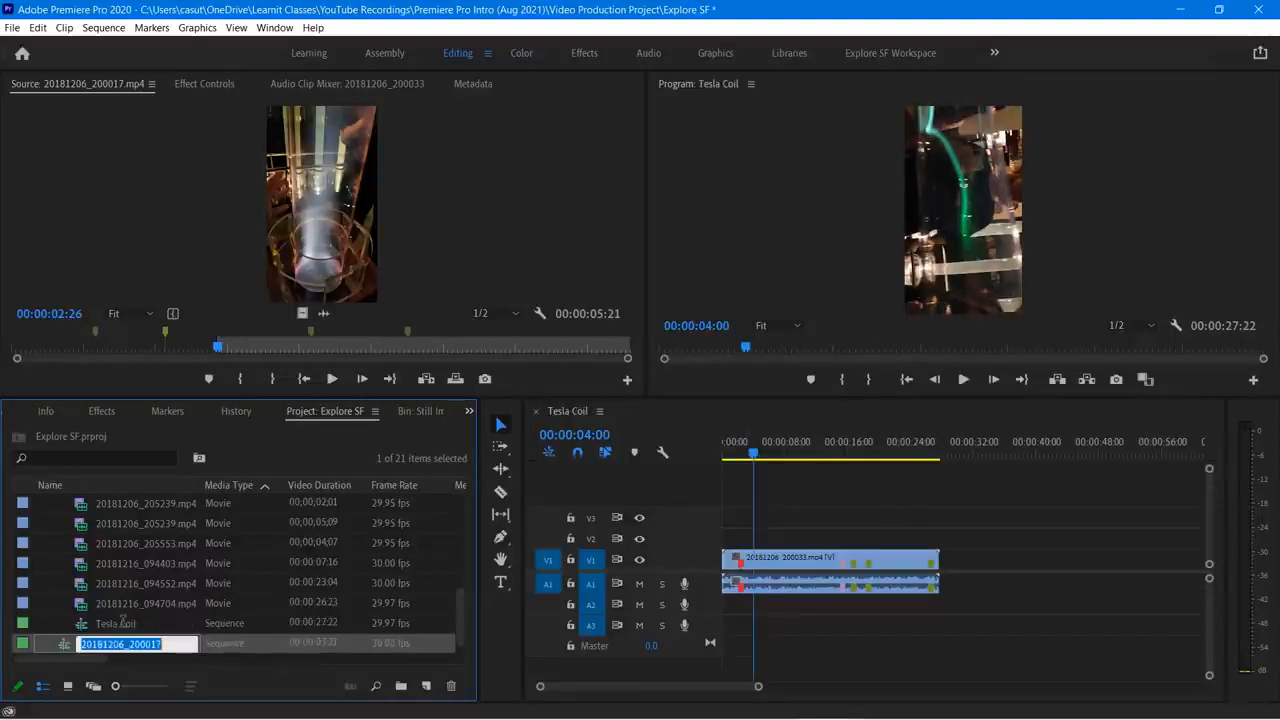
# Step: Move the Tesla Coil sequence into the Sequences bin and expand that bin
pyautogui.click(155, 626)
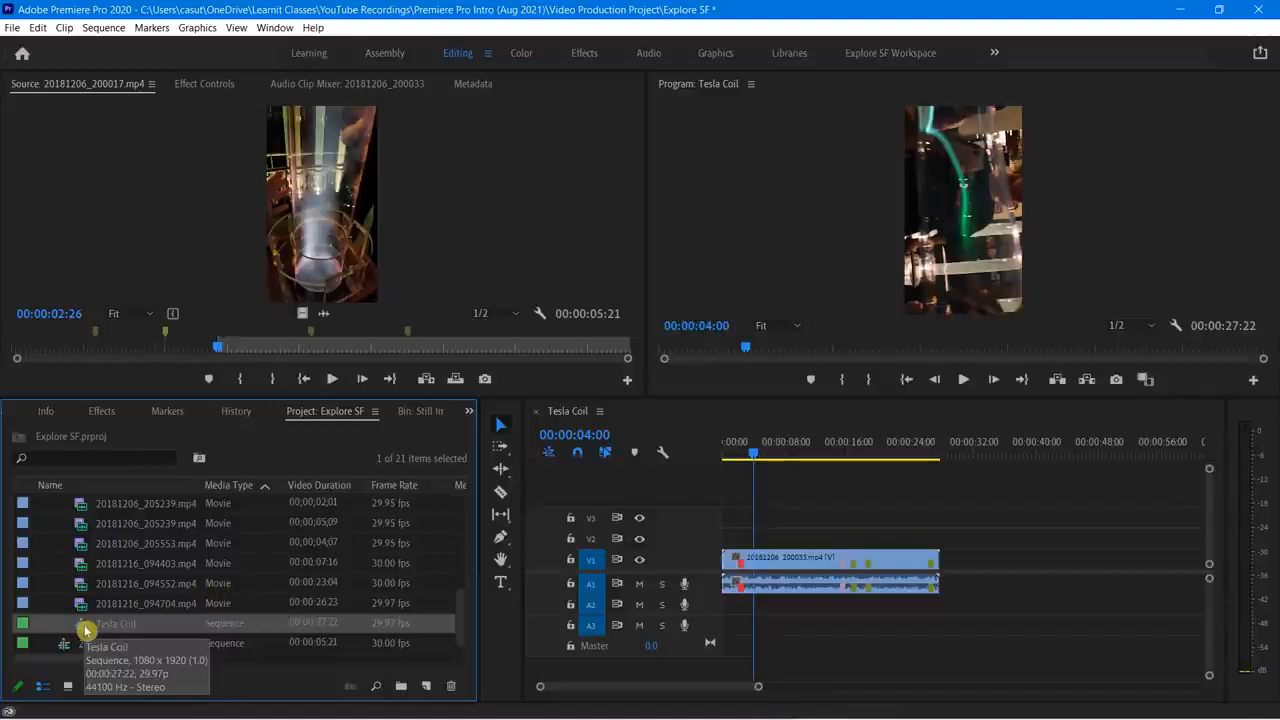
pyautogui.scroll(5, 90, 508)
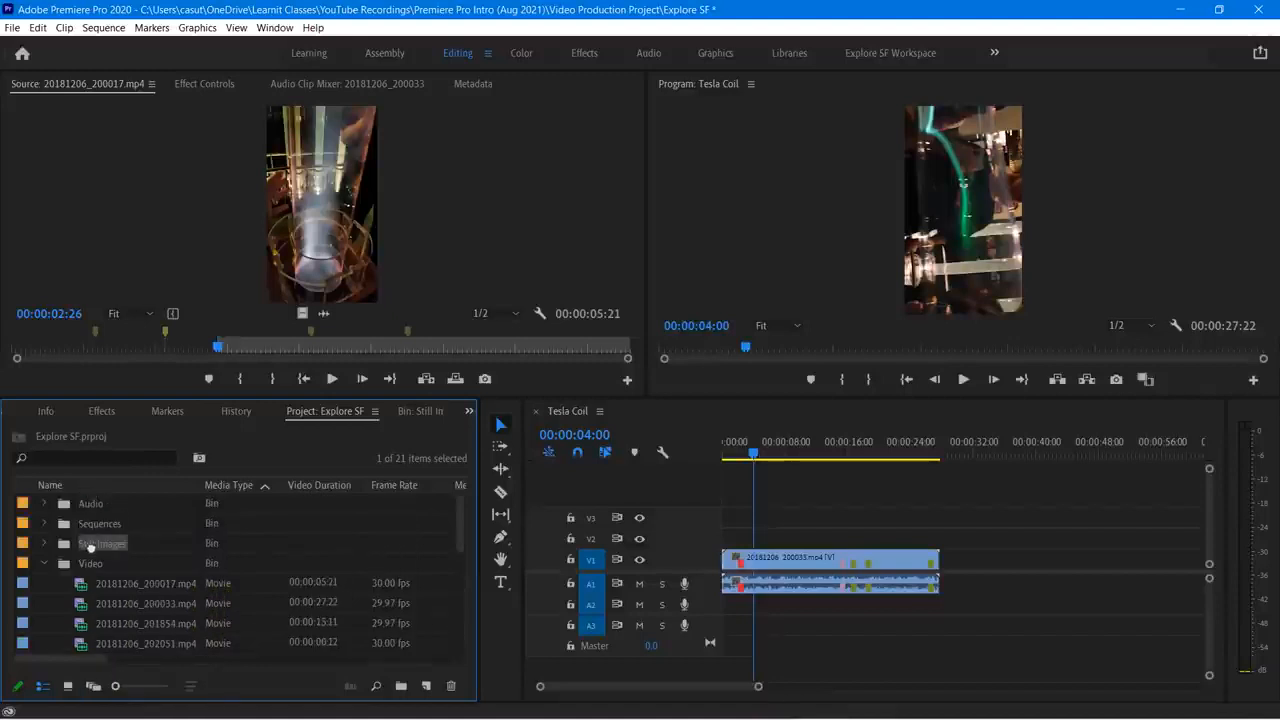
pyautogui.click(44, 524)
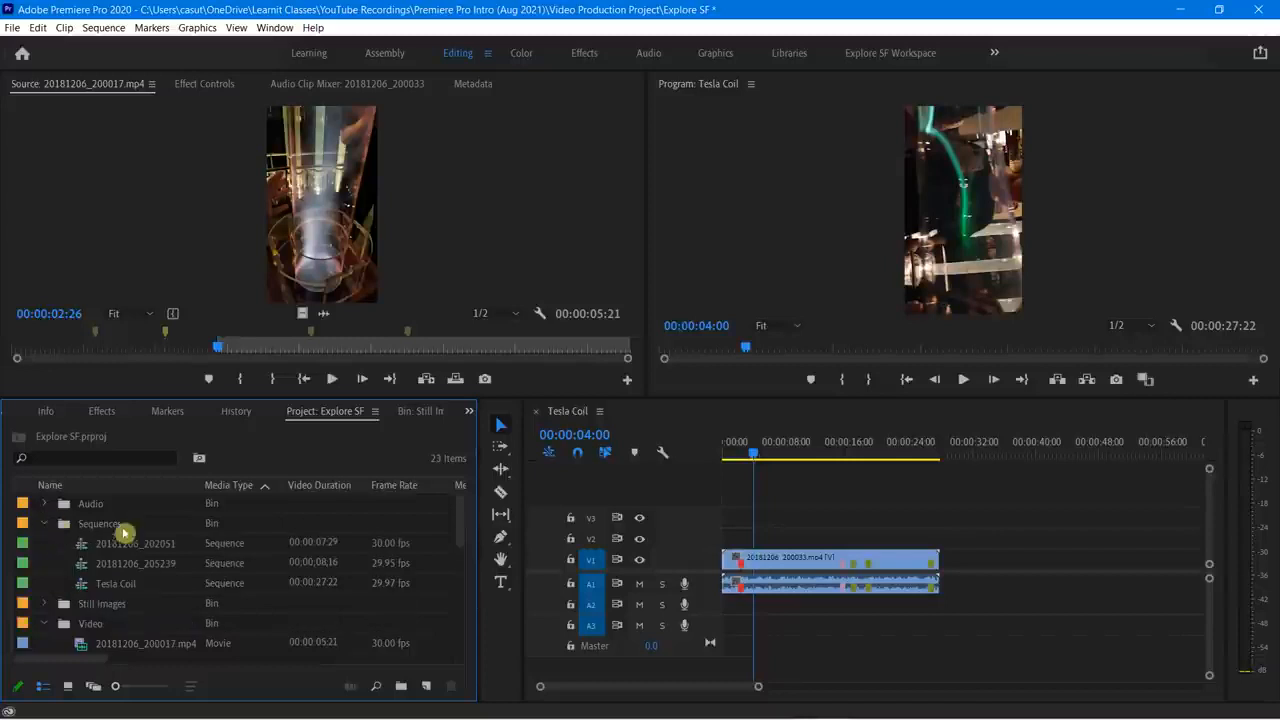
# Step: Review the Tesla Coil sequence's settings, including frame size, timebase and audio, and accept them without changes
pyautogui.click(106, 584)
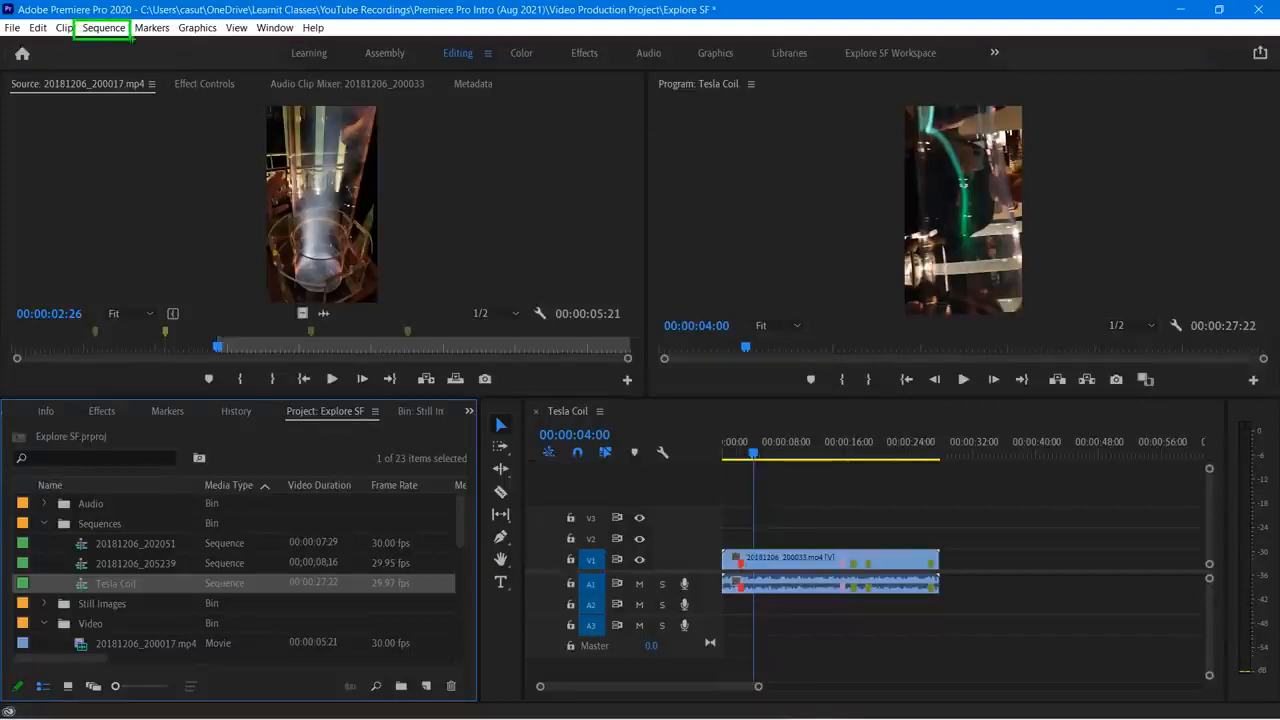
pyautogui.click(117, 31)
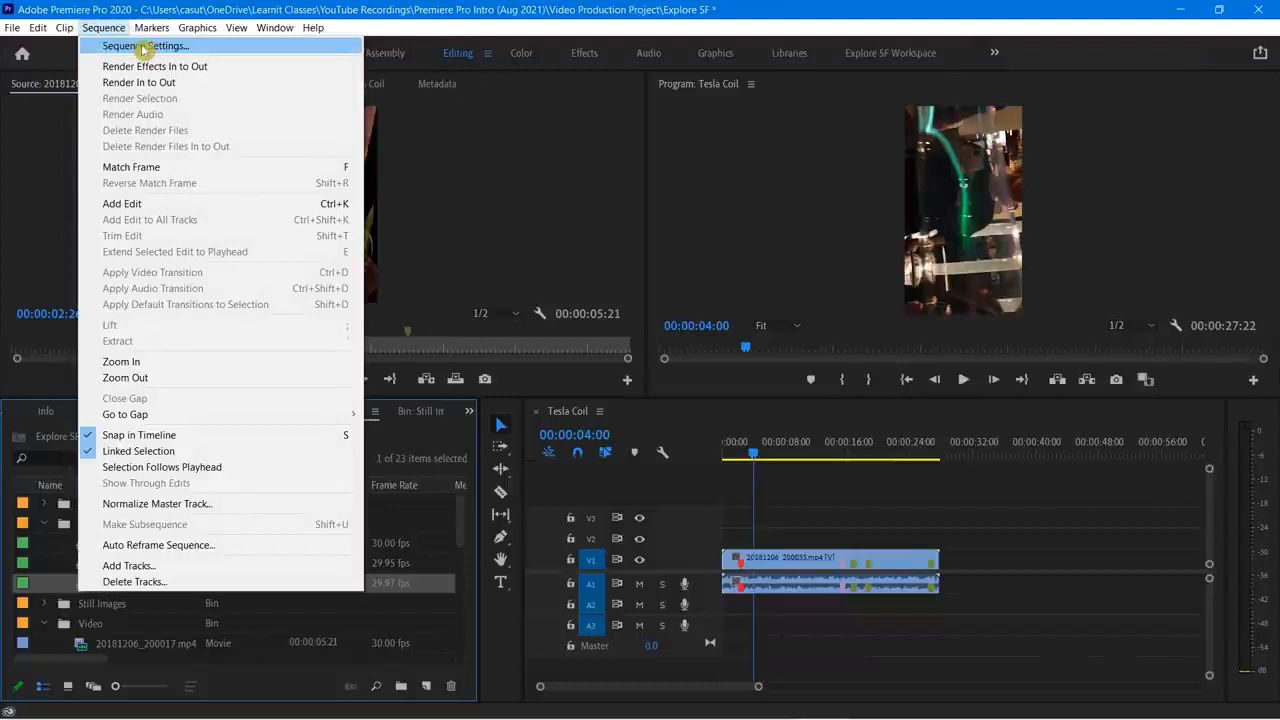
pyautogui.click(141, 46)
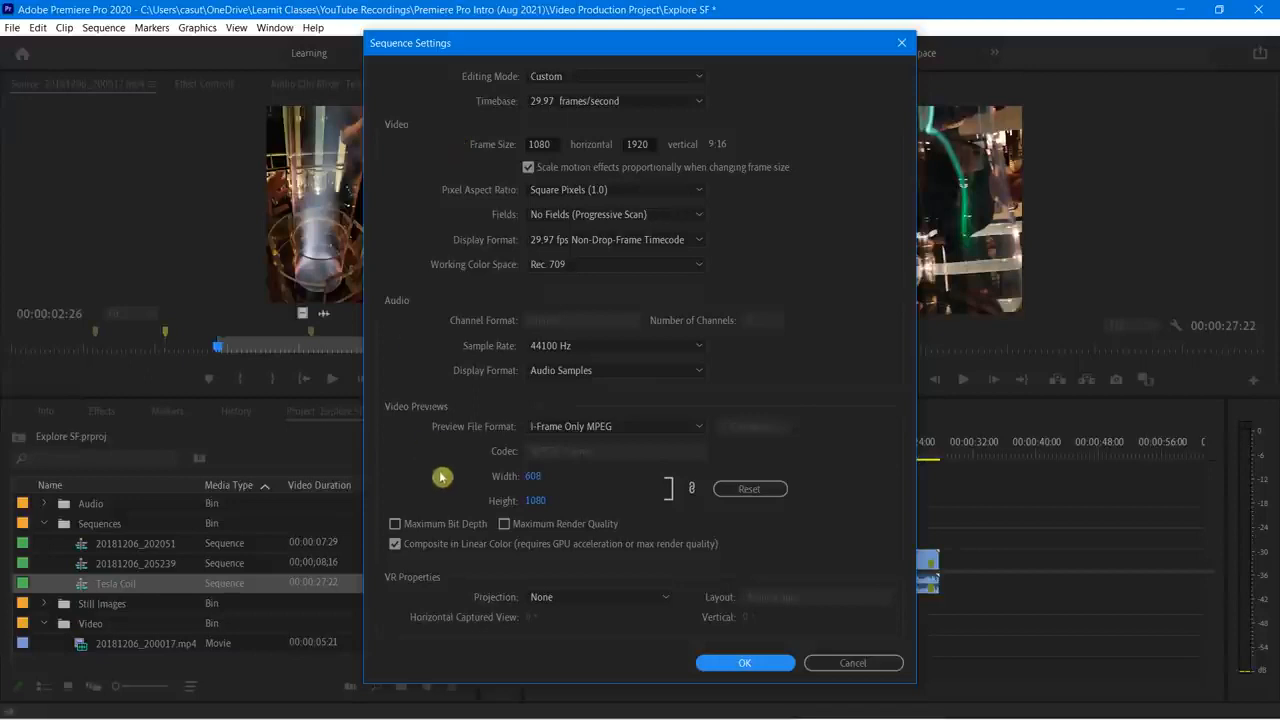
pyautogui.click(740, 664)
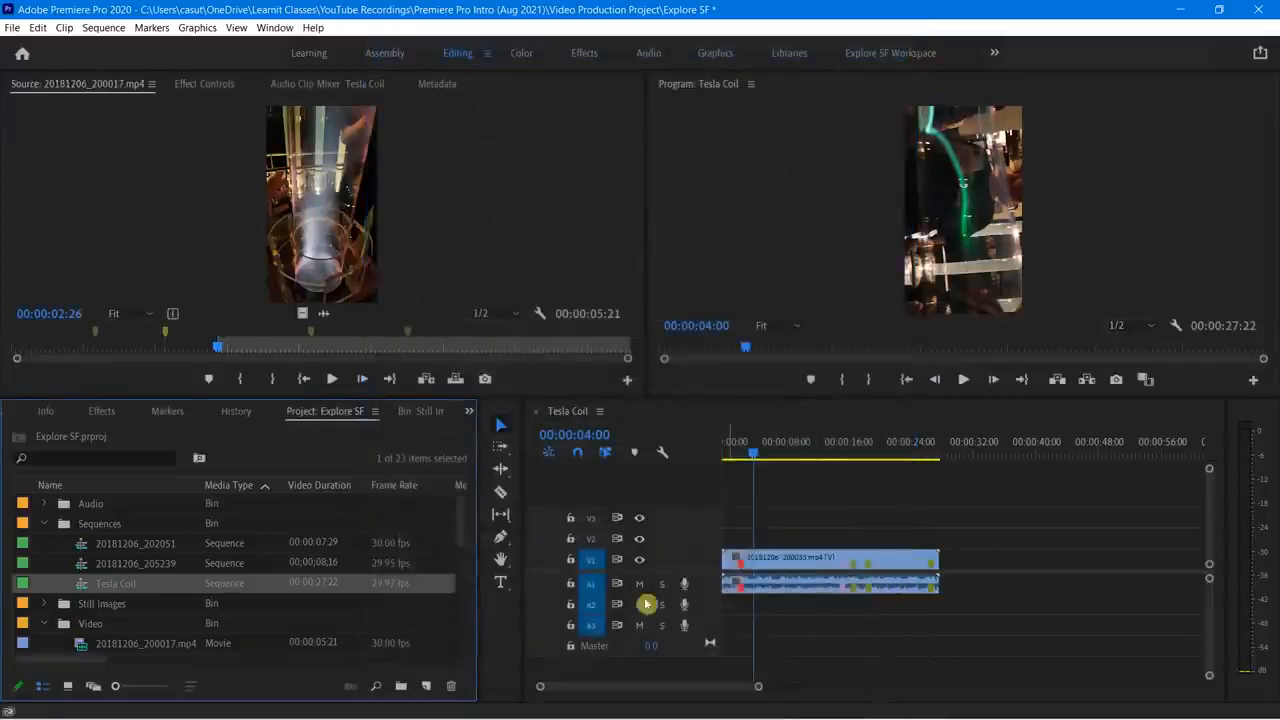
# Step: Append the Video bin clip listed just above 20181206_202803.mp4 after the existing clip in the Tesla Coil sequence
pyautogui.scroll(-1, 178, 562)
pyautogui.scroll(-5, 178, 562)
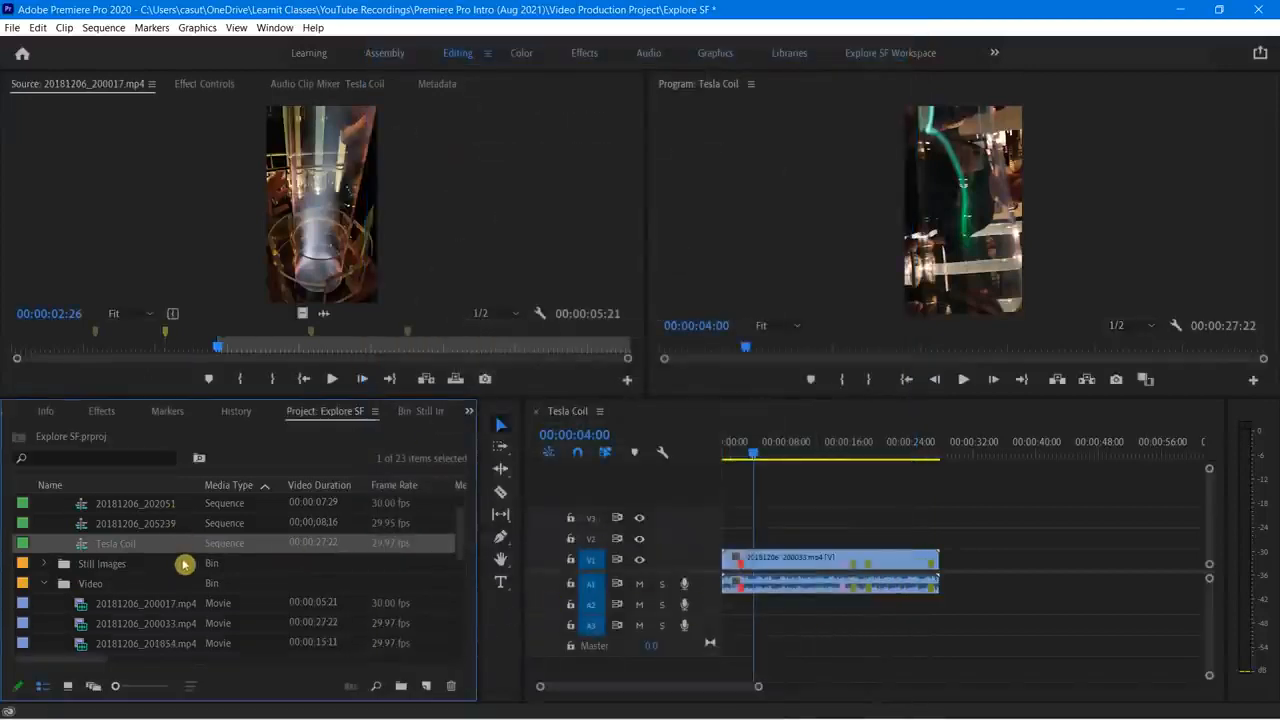
pyautogui.moveTo(128, 628); pyautogui.dragTo(969, 597)
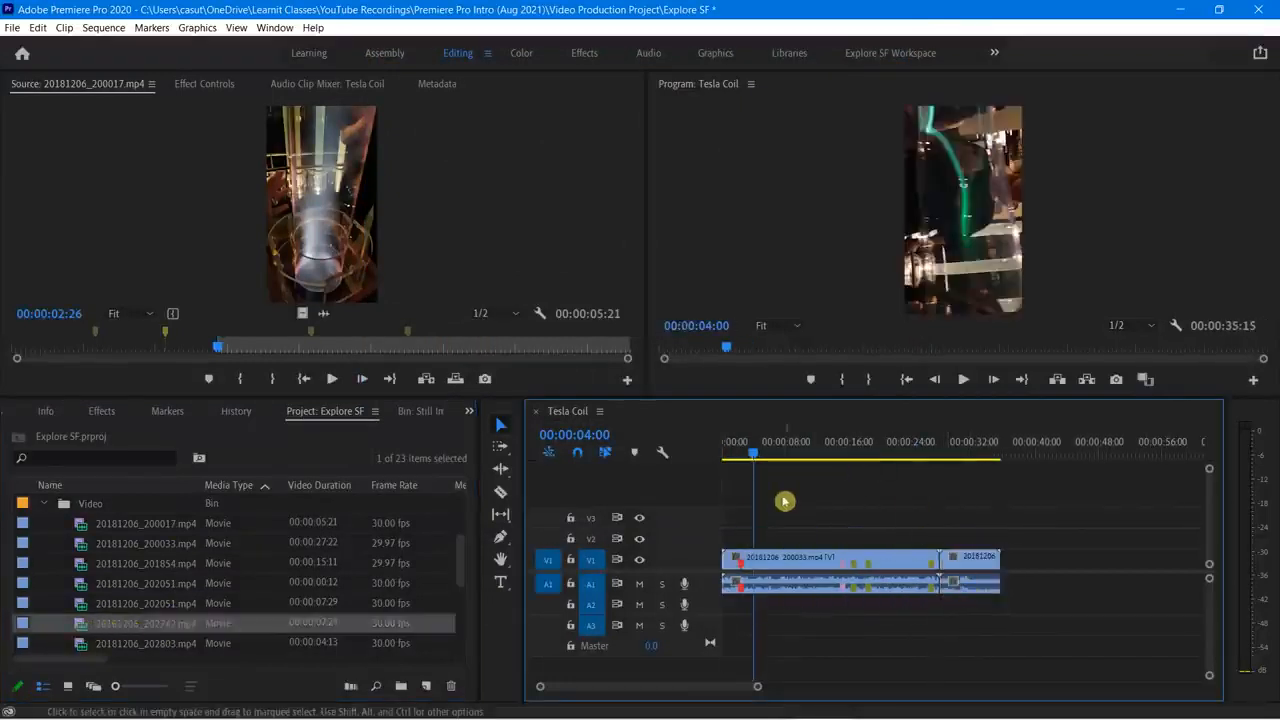
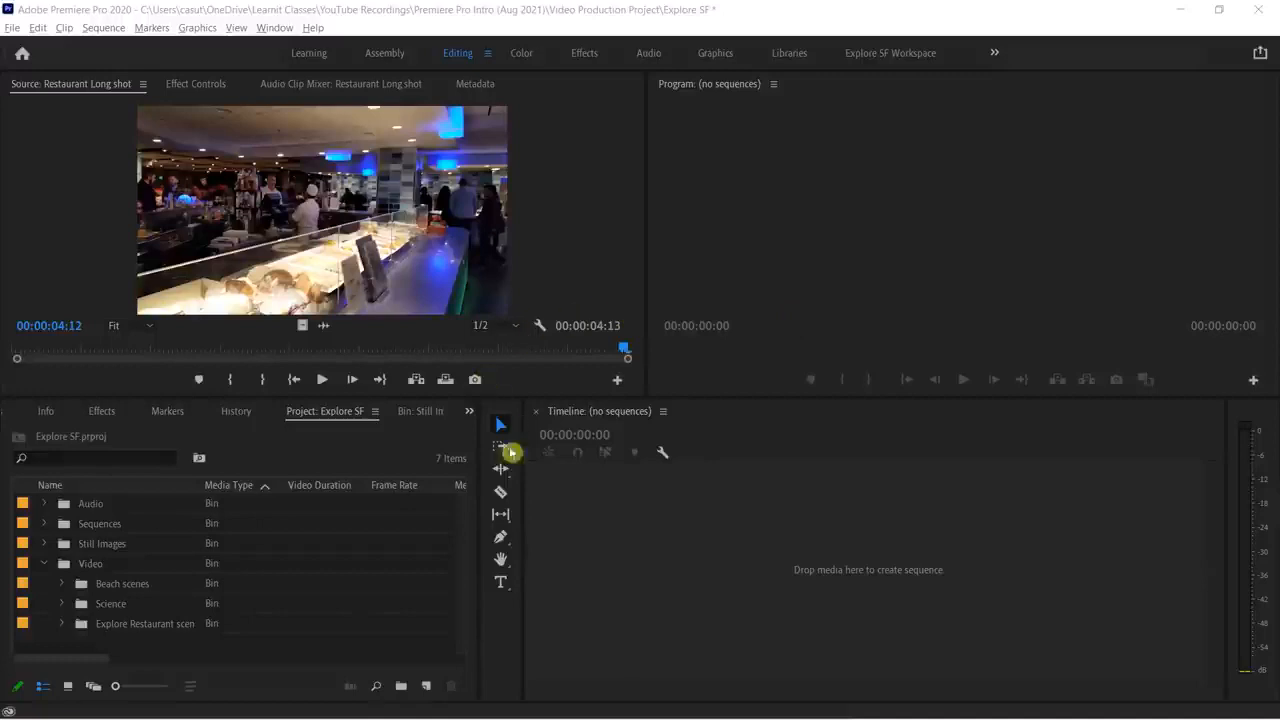
# Step: Expand the Explore Restaurant scenes bin in the Video bin and examine the full names of its first restaurant clips
pyautogui.moveTo(315, 416)
pyautogui.mouseDown()
pyautogui.moveTo(29, 414)
pyautogui.moveTo(10, 430)
pyautogui.moveTo(265, 485)
pyautogui.moveTo(325, 414)
pyautogui.mouseUp()
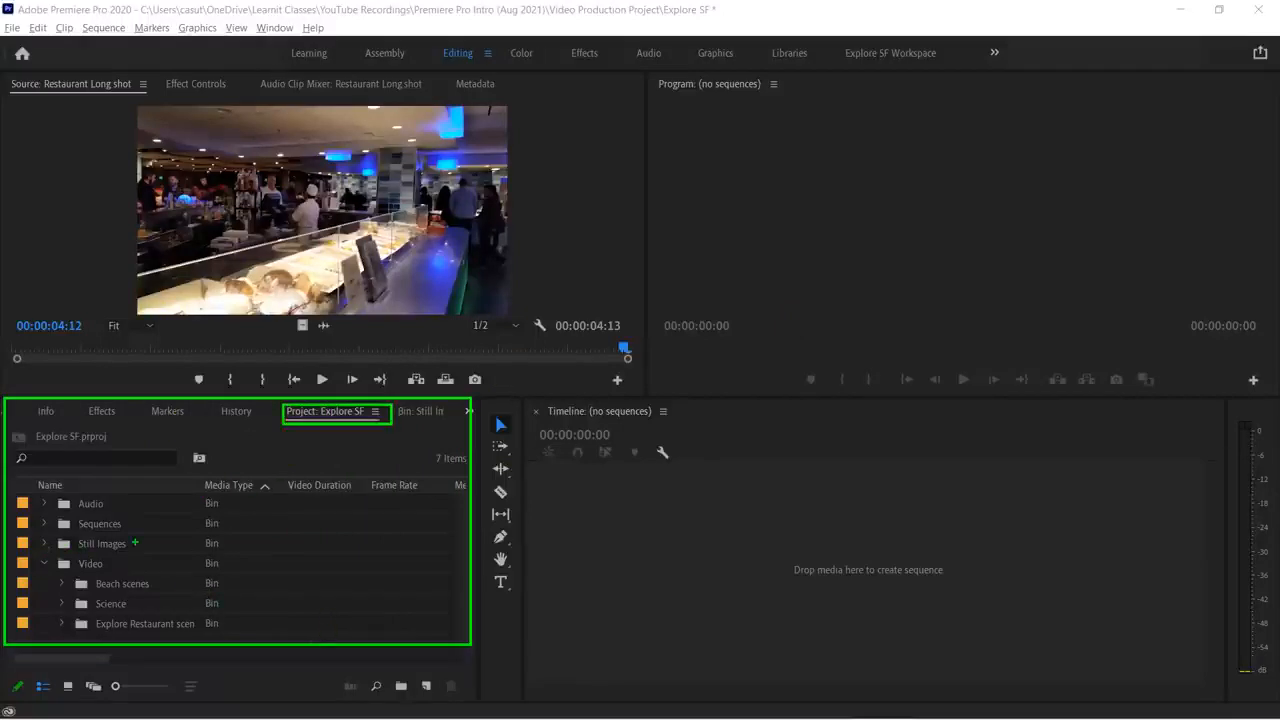
pyautogui.moveTo(325, 414); pyautogui.dragTo(325, 414)
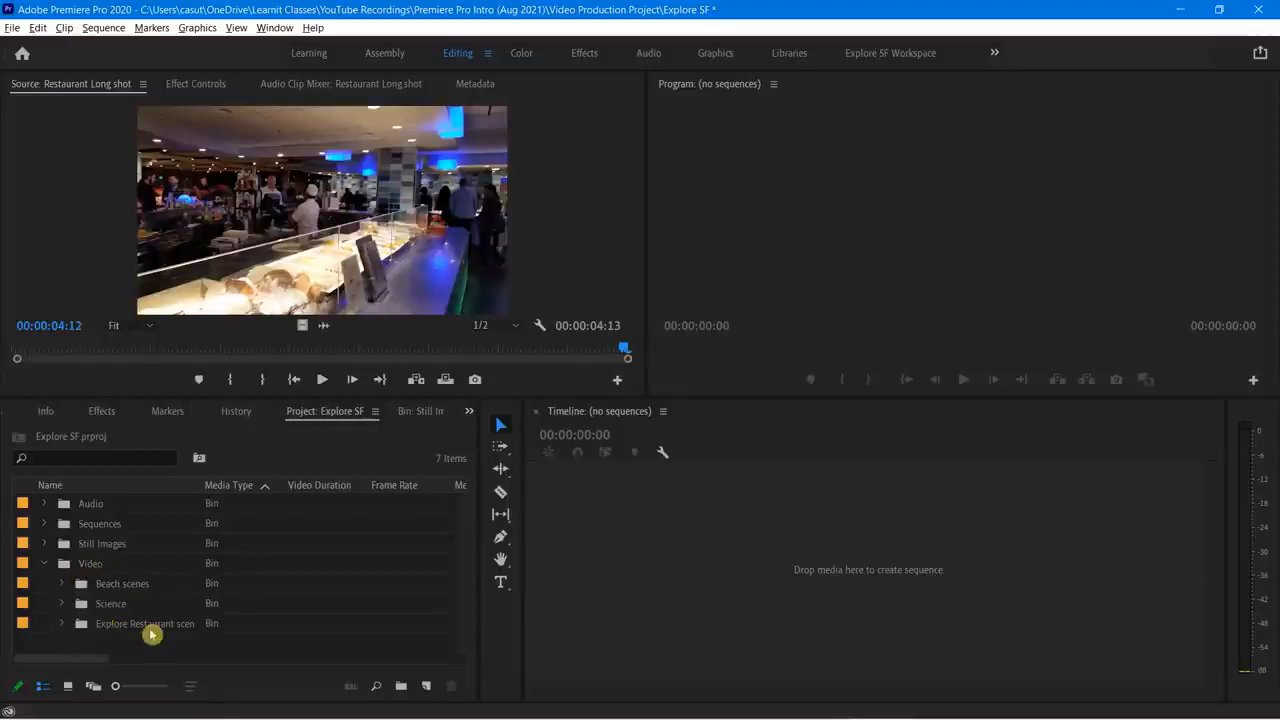
pyautogui.click(69, 627)
pyautogui.scroll(-2, 223, 571)
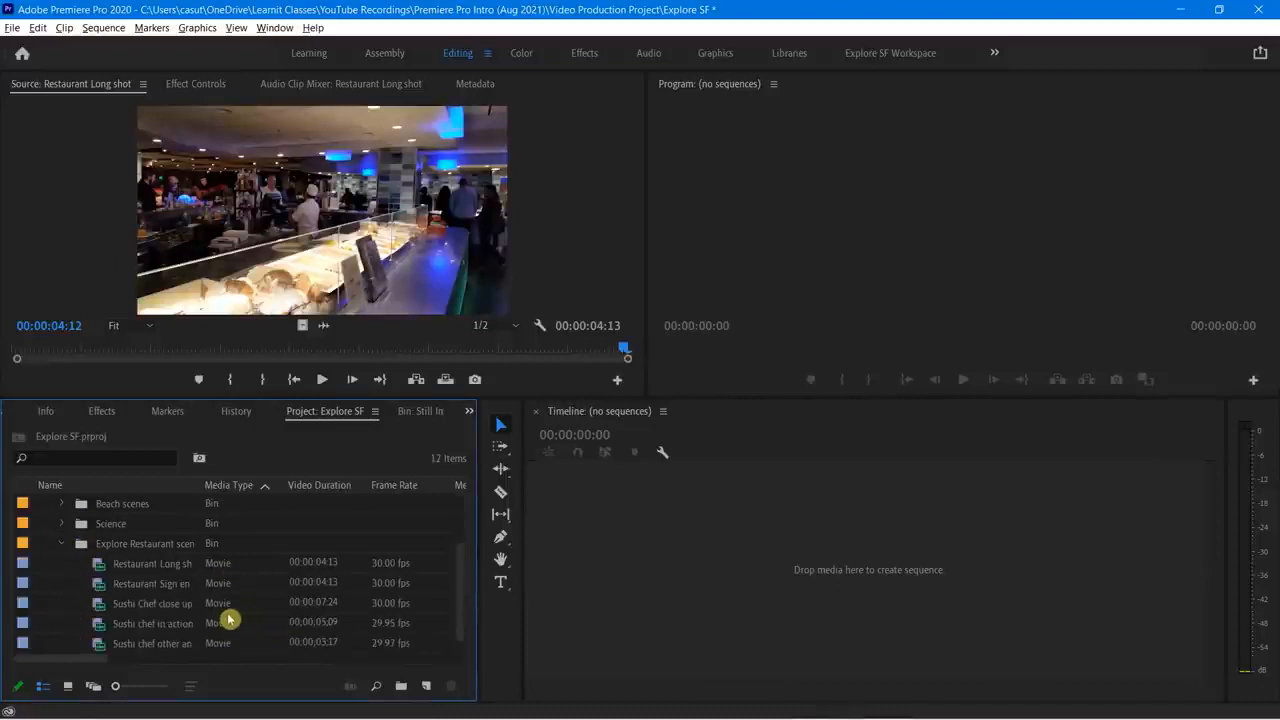
pyautogui.click(136, 572)
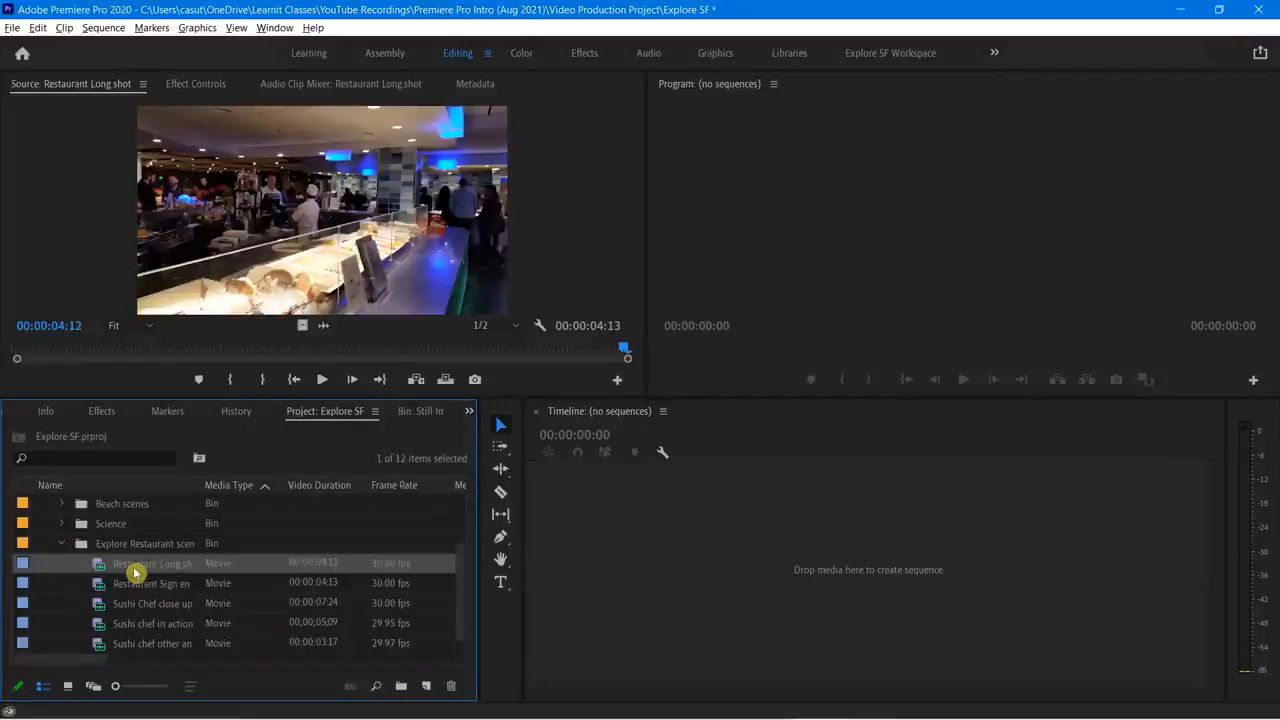
pyautogui.click(140, 572)
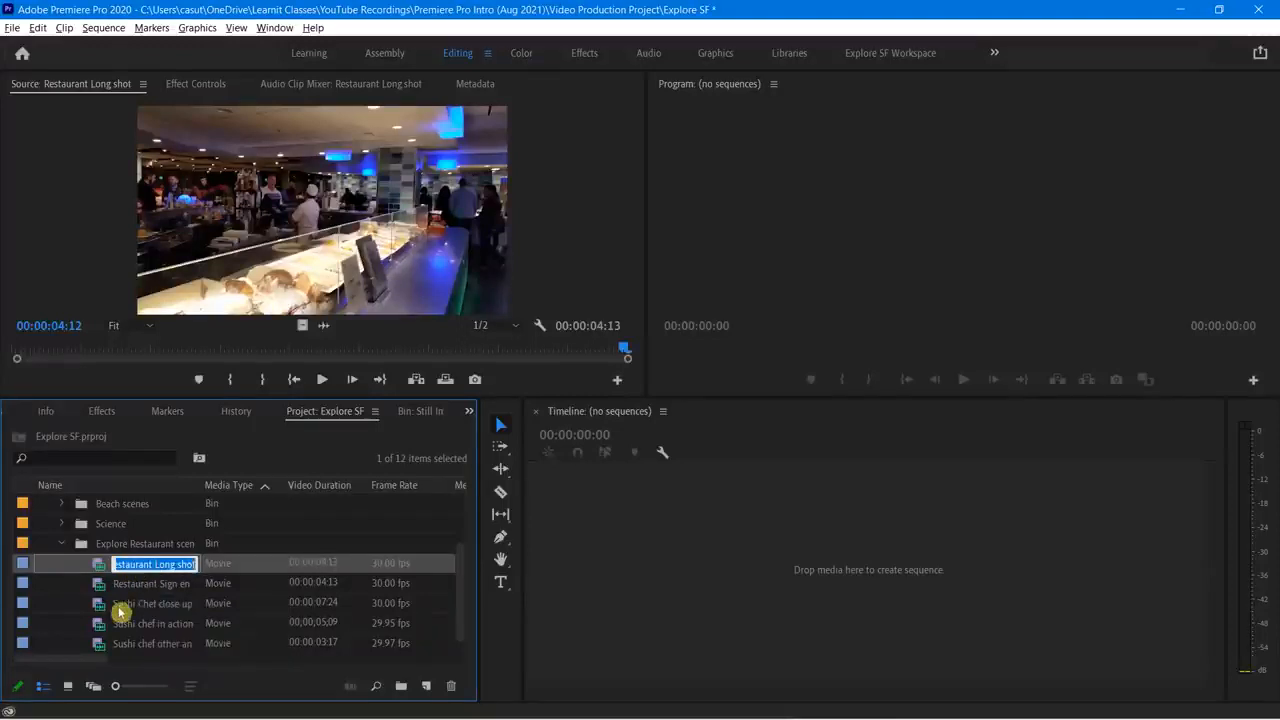
pyautogui.click(150, 588)
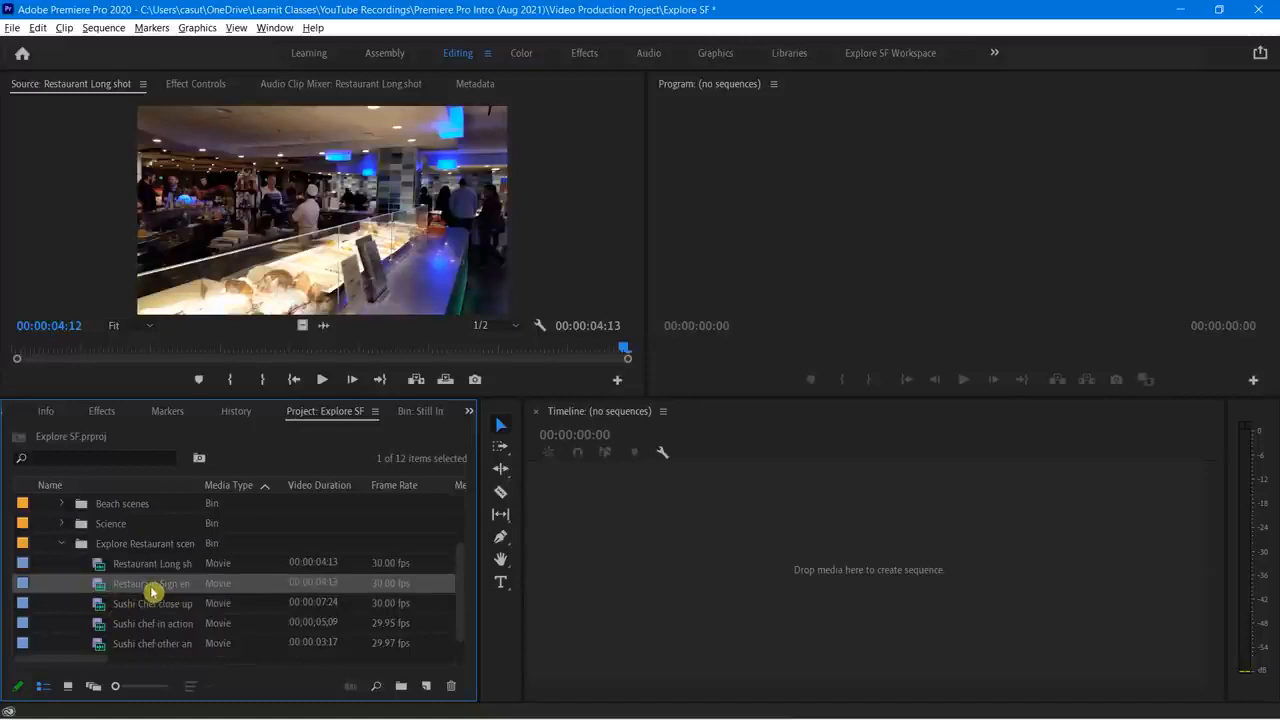
pyautogui.click(152, 588)
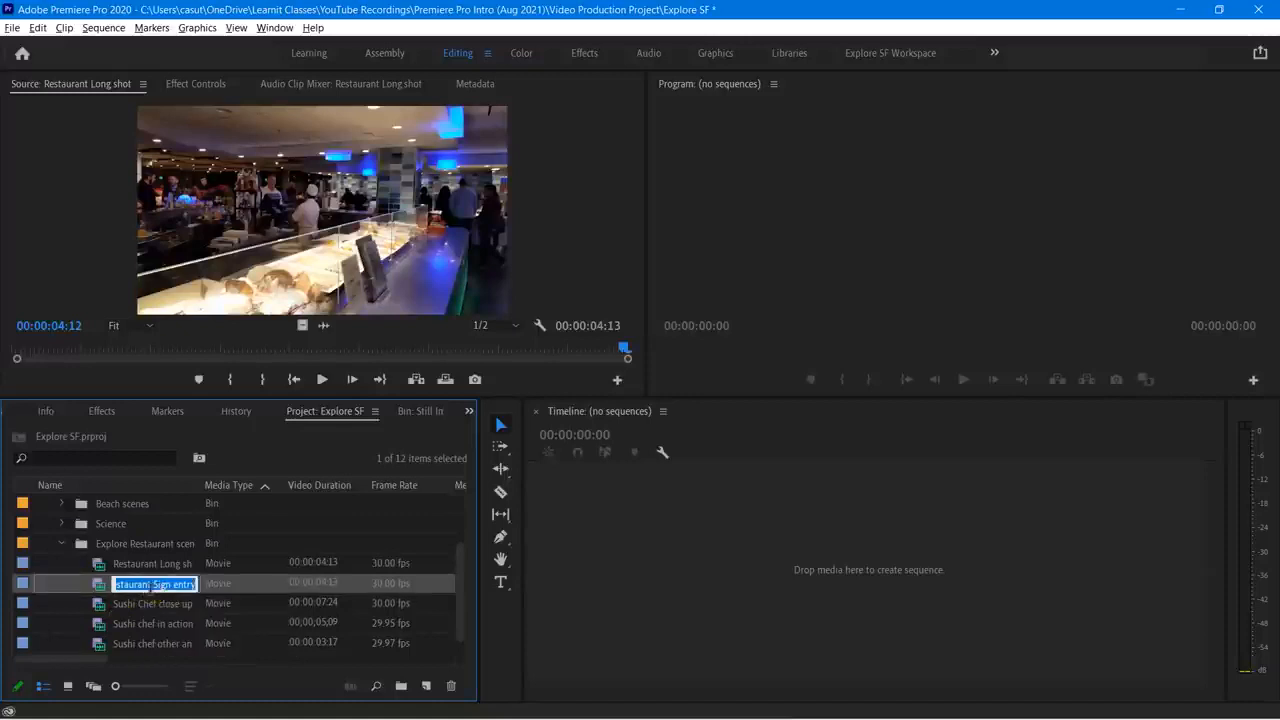
pyautogui.click(156, 603)
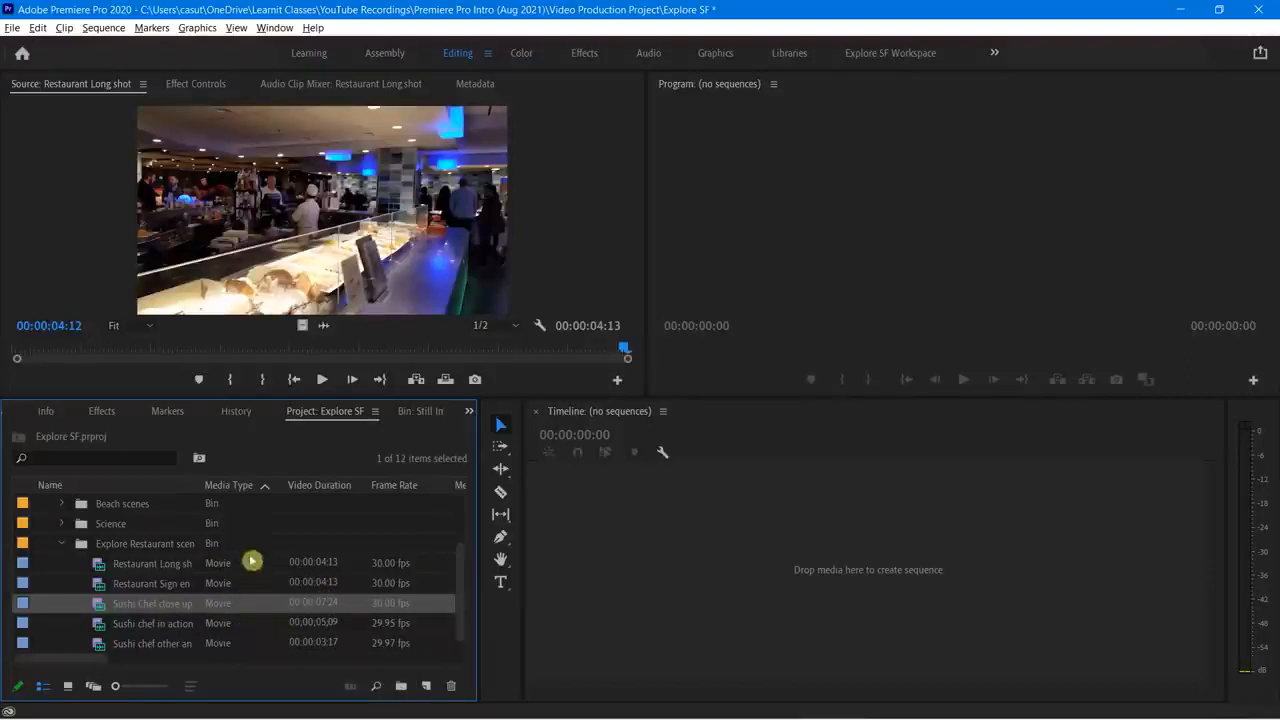
# Step: Review the Premiere Pro Project Metadata properties available as project columns and accept them without changes
pyautogui.rightClick(232, 487)
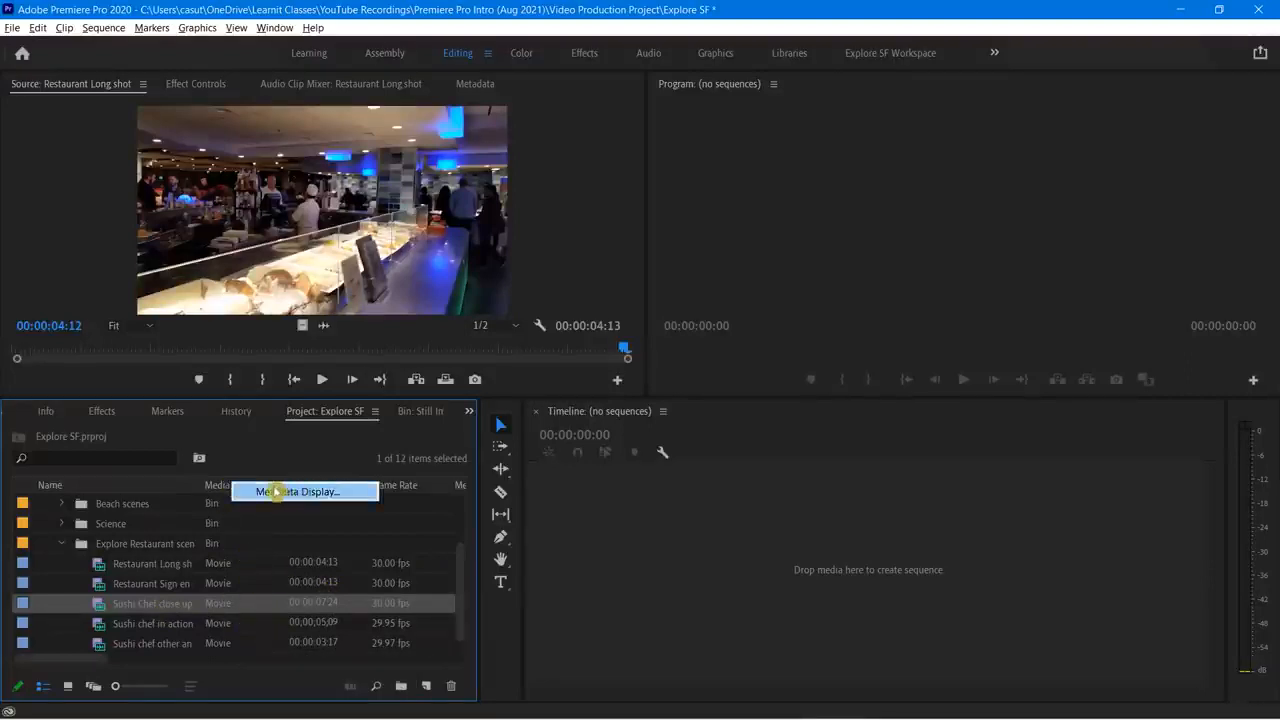
pyautogui.click(280, 492)
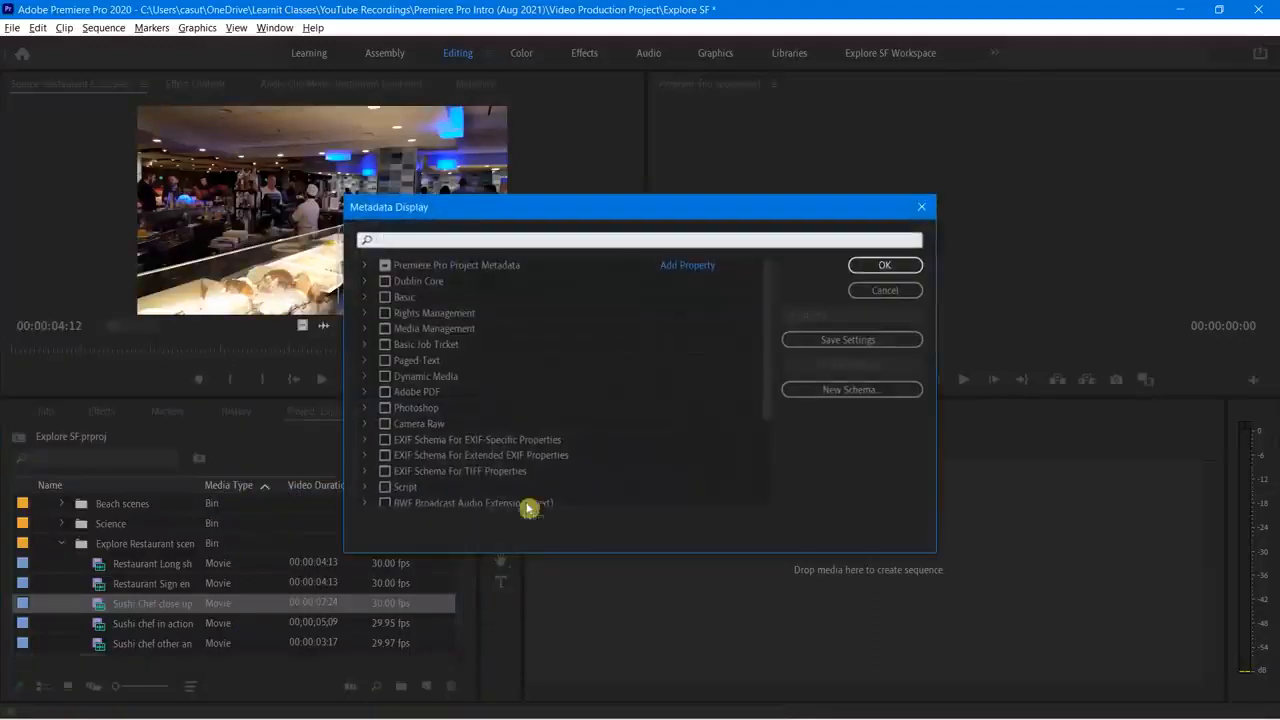
pyautogui.click(370, 267)
pyautogui.click(370, 267)
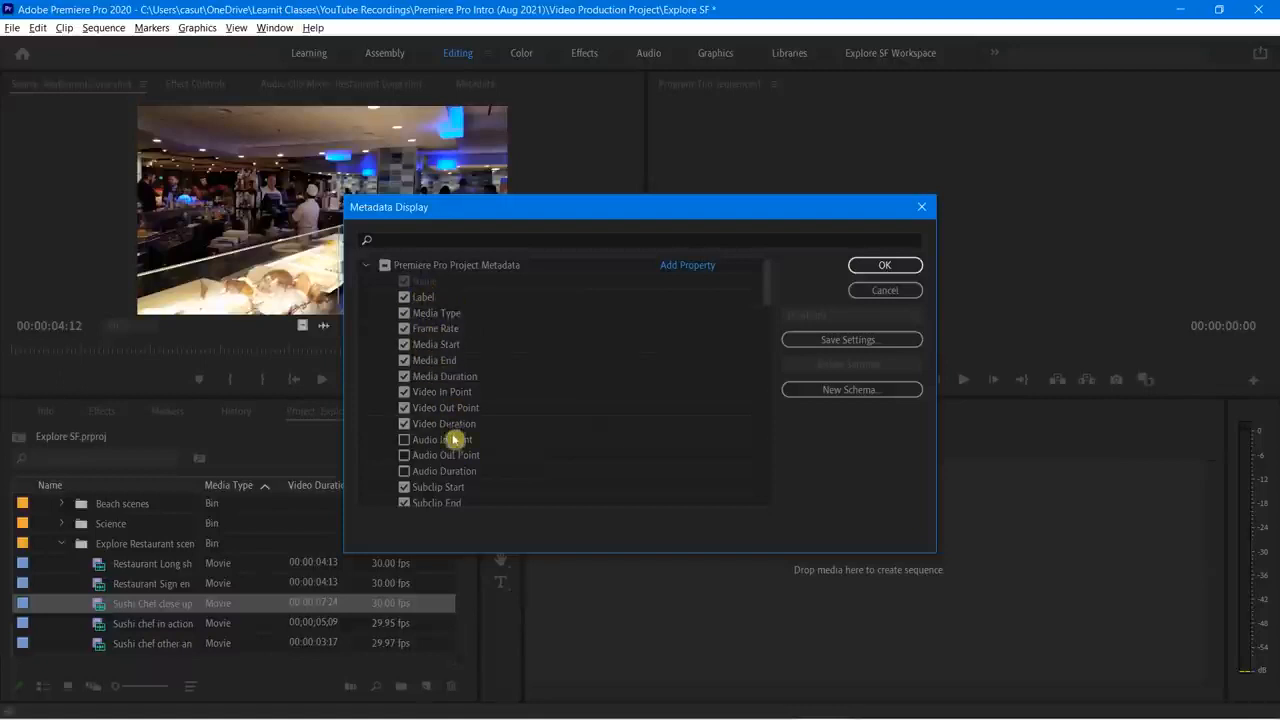
pyautogui.scroll(-10, 468, 455)
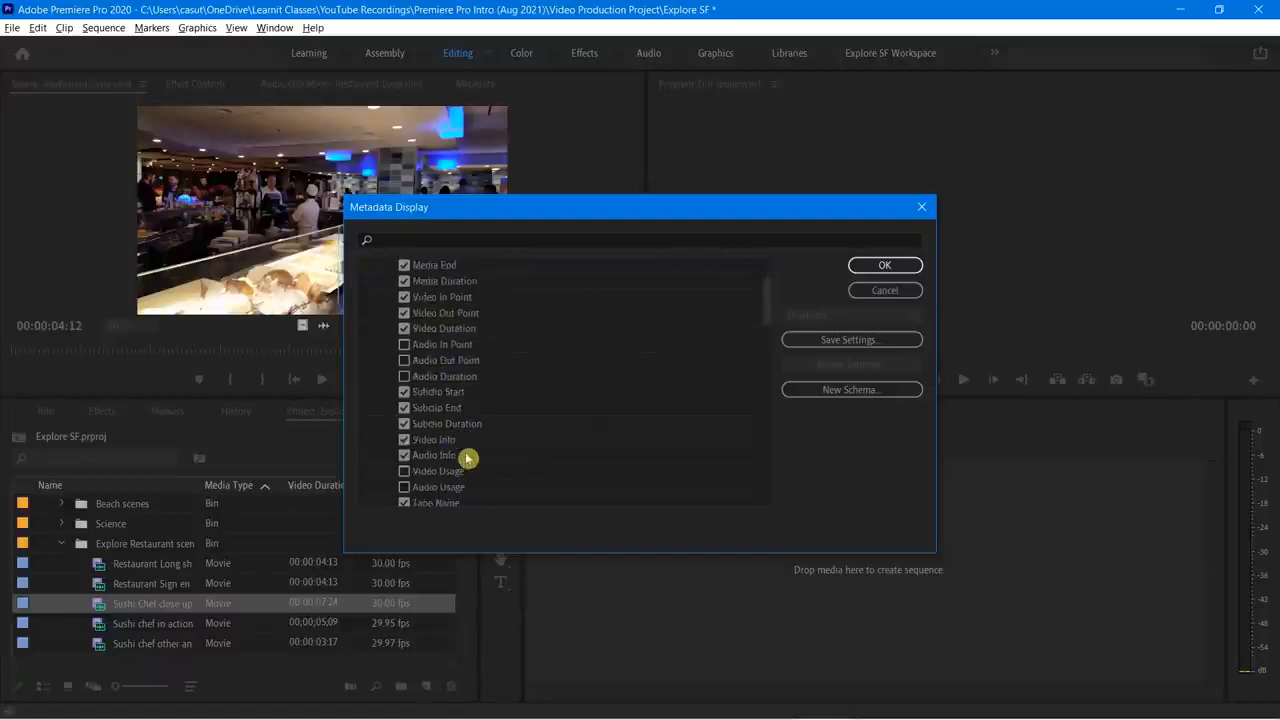
pyautogui.scroll(10, 466, 428)
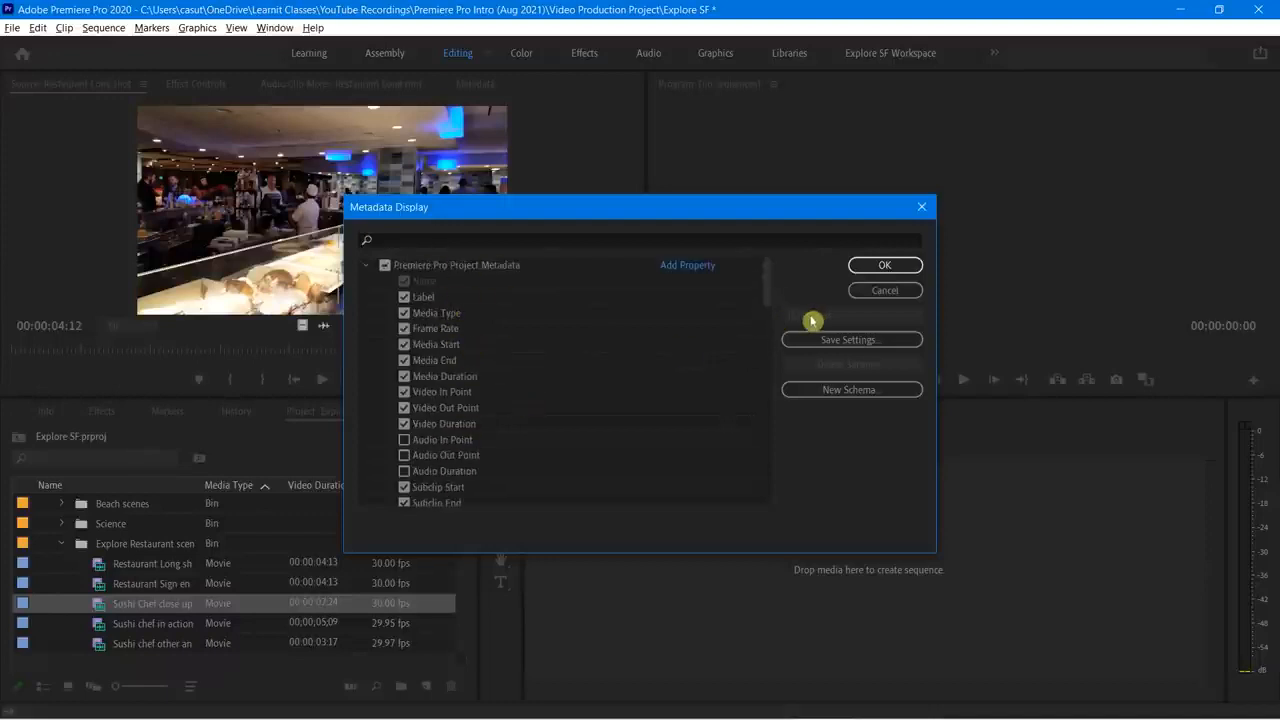
pyautogui.click(871, 270)
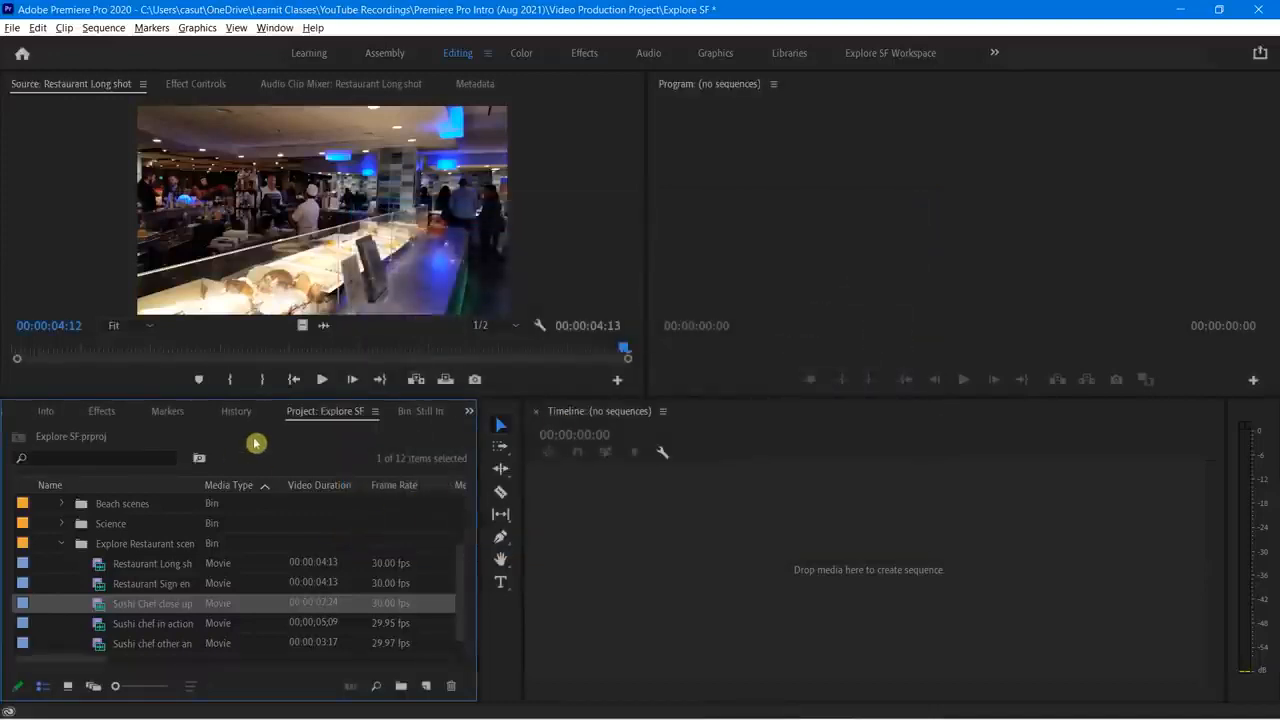
# Step: Move the project's Video Info column between Video Duration and Frame Rate, and widen the Name column to fit the full clip names
pyautogui.scroll(2, 253, 490)
pyautogui.press('`')
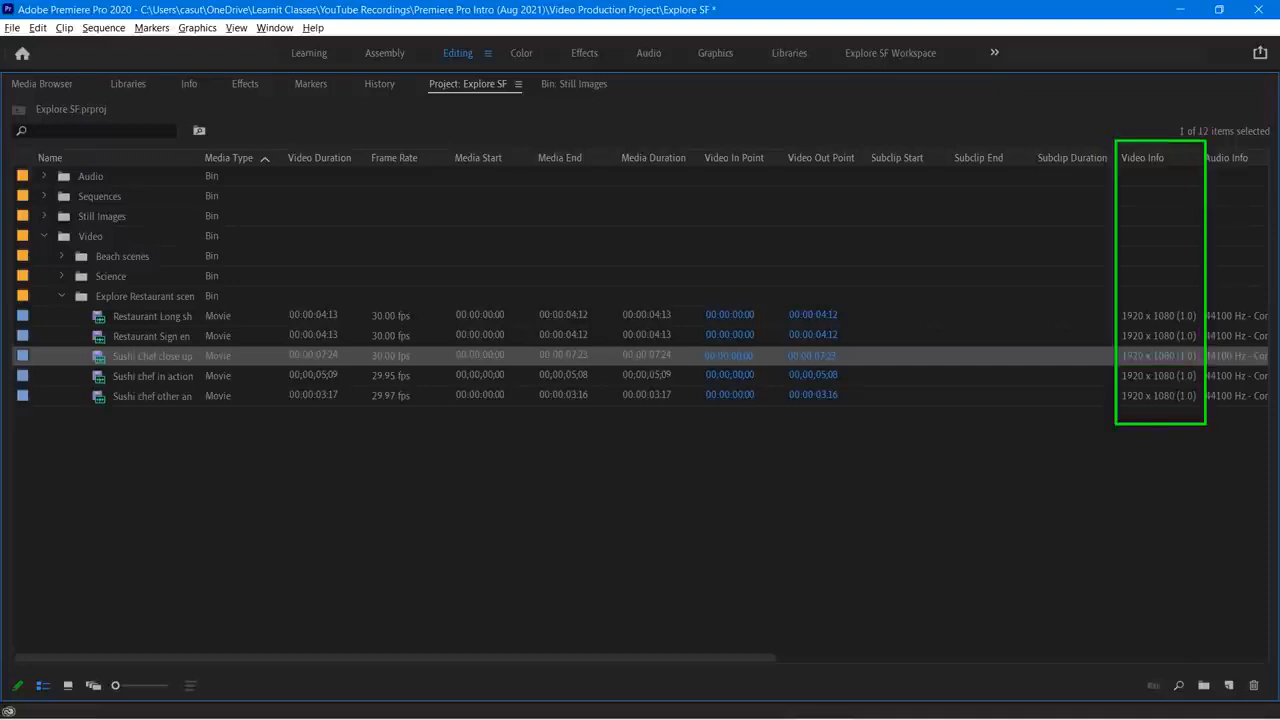
pyautogui.moveTo(1155, 160)
pyautogui.mouseDown()
pyautogui.moveTo(1029, 178)
pyautogui.moveTo(709, 174)
pyautogui.moveTo(569, 260)
pyautogui.moveTo(451, 163)
pyautogui.moveTo(366, 177)
pyautogui.mouseUp()
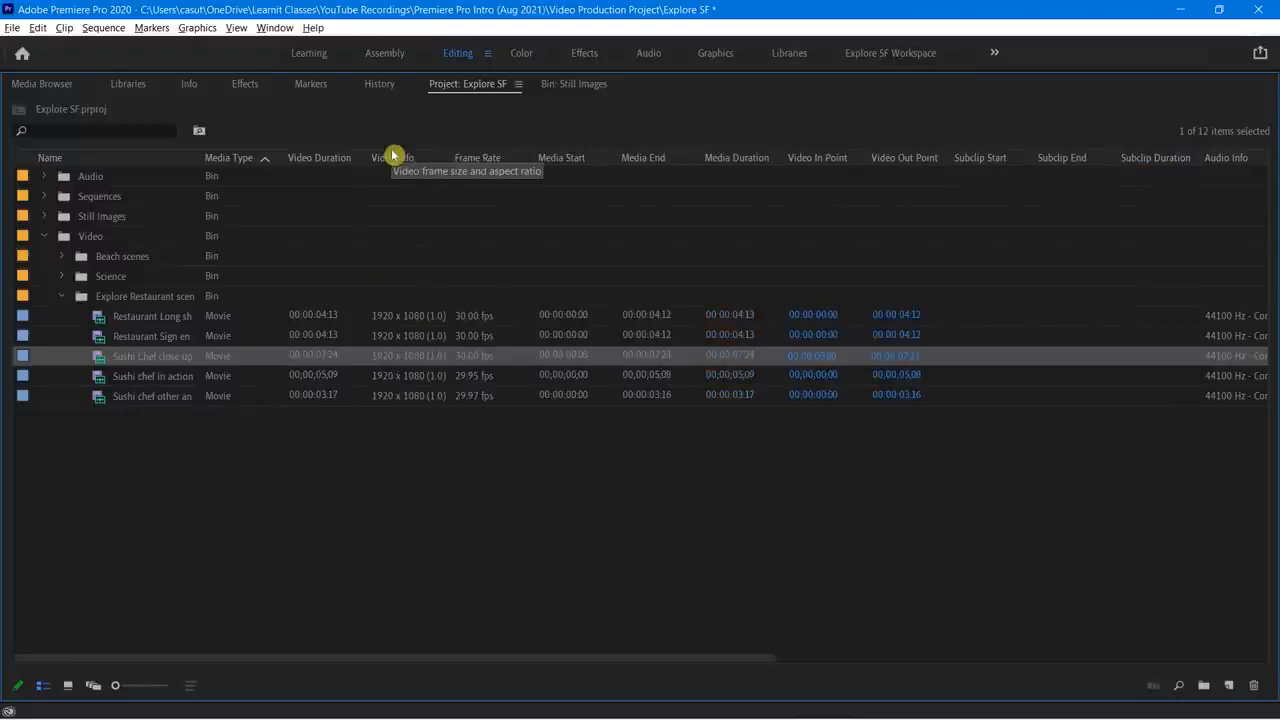
pyautogui.press('`')
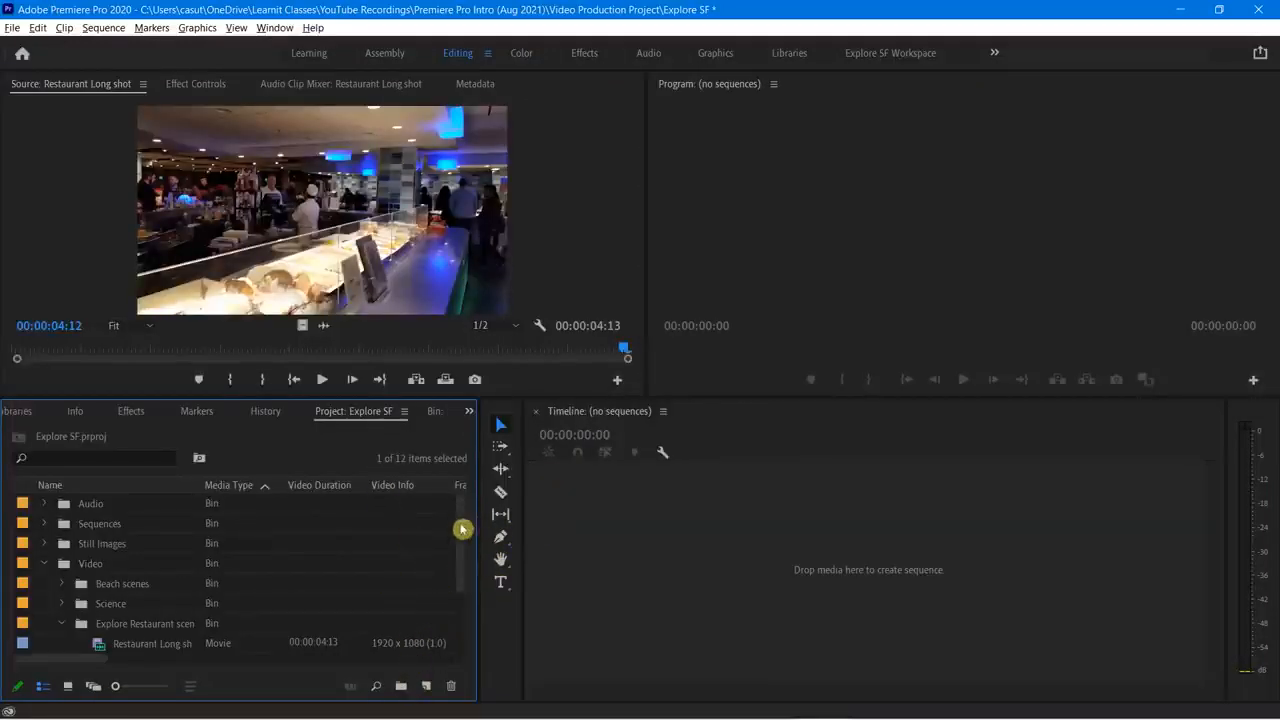
pyautogui.moveTo(463, 551); pyautogui.dragTo(464, 627)
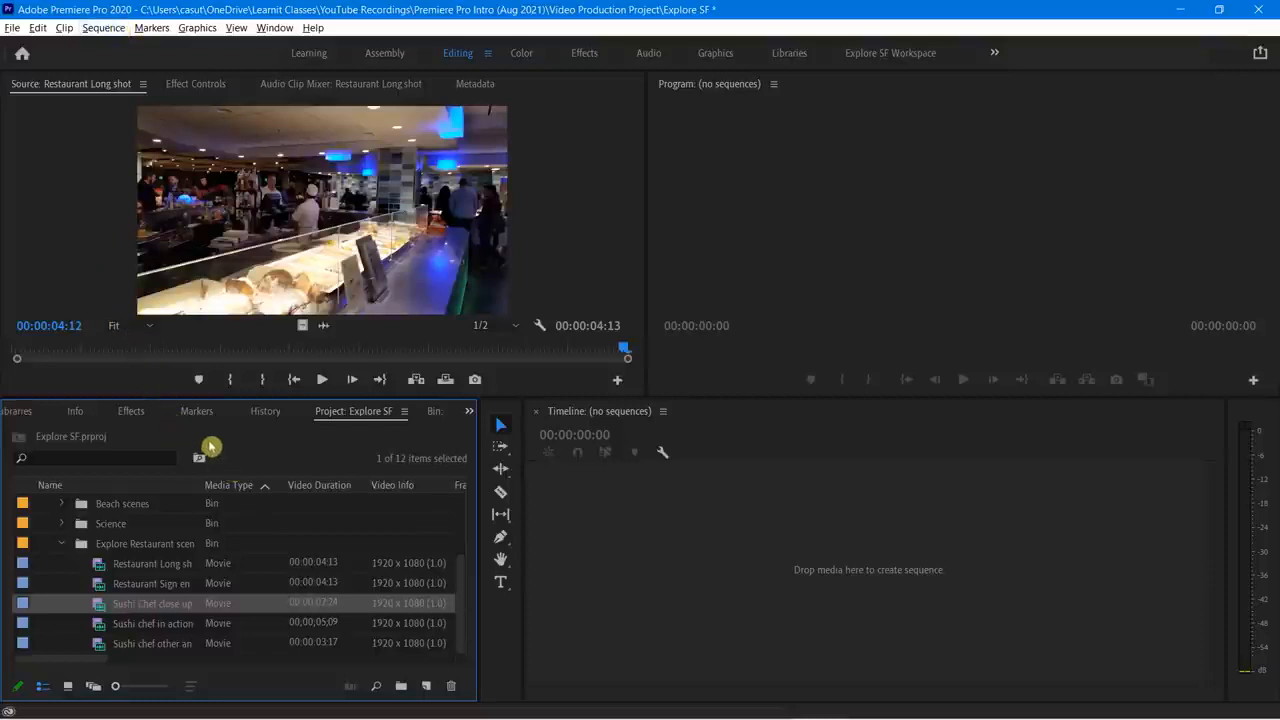
pyautogui.moveTo(241, 481); pyautogui.dragTo(239, 480)
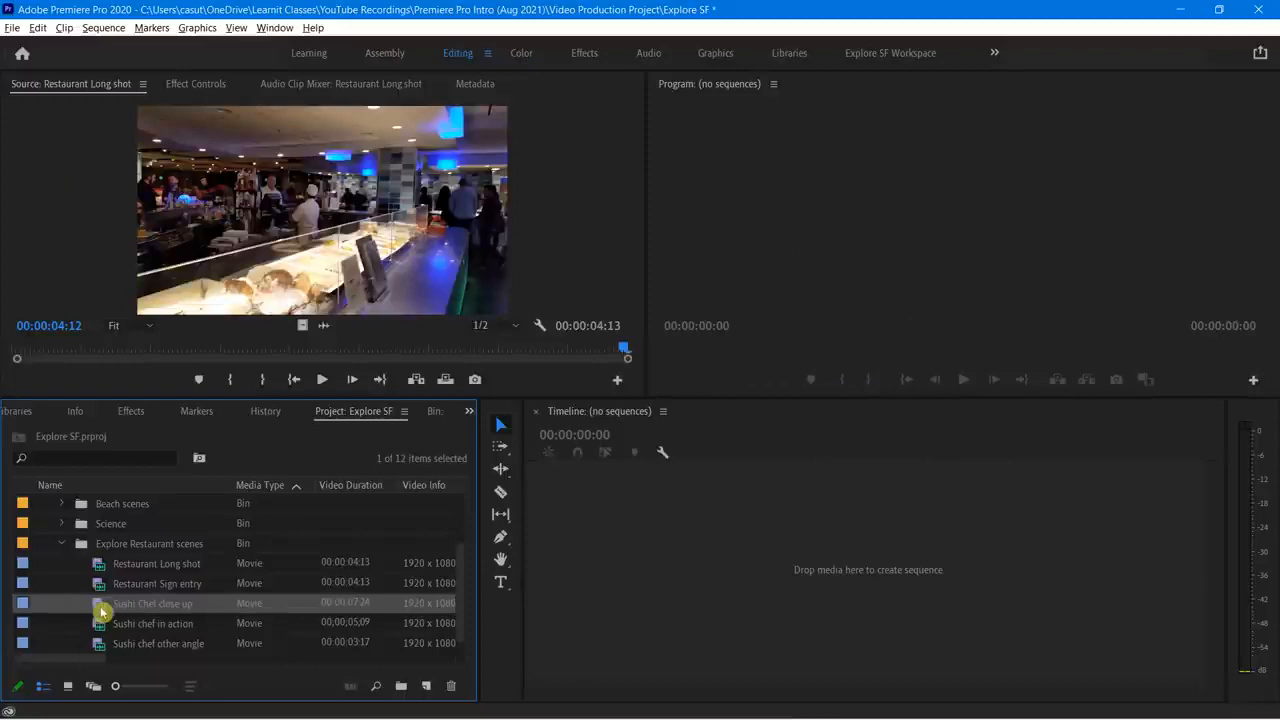
# Step: Create a sequence from the Sushi Chef close up clip and rename that sequence as "Exploratorium Doc"
pyautogui.moveTo(102, 612); pyautogui.dragTo(617, 545)
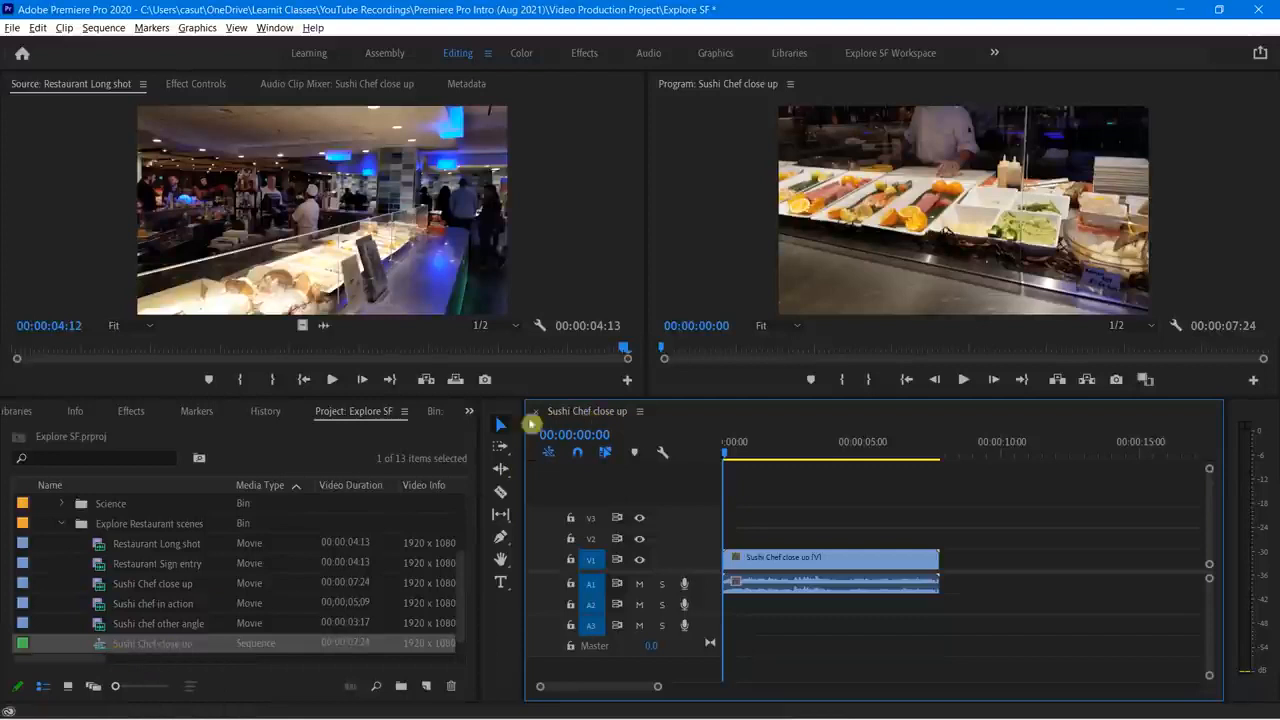
pyautogui.click(160, 645)
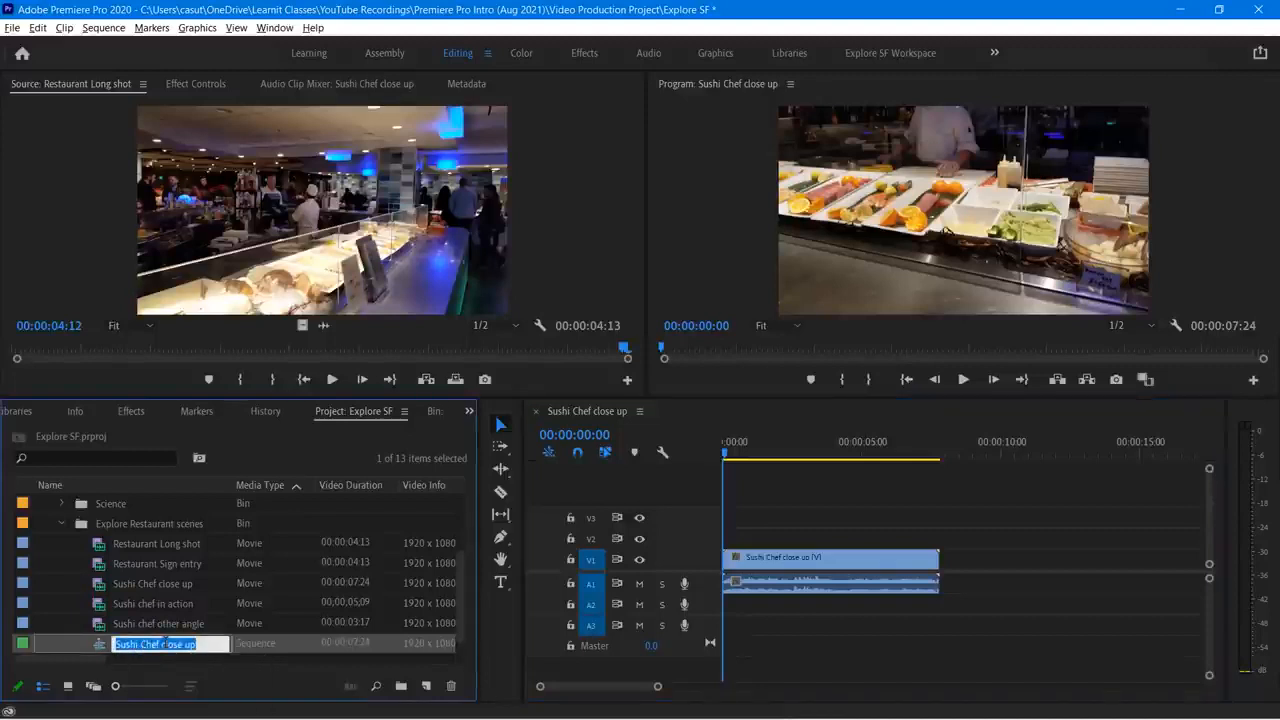
pyautogui.write('Explore')
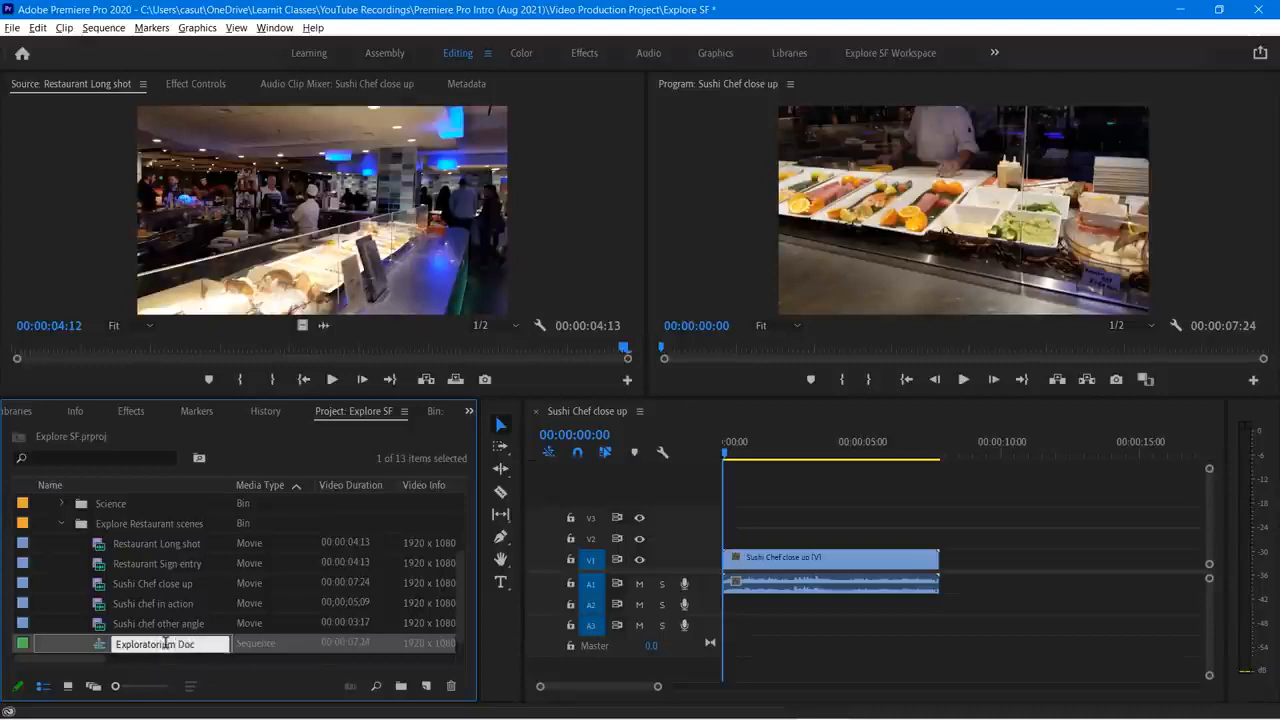
pyautogui.press('Return')
pyautogui.scroll(-3, 160, 615)
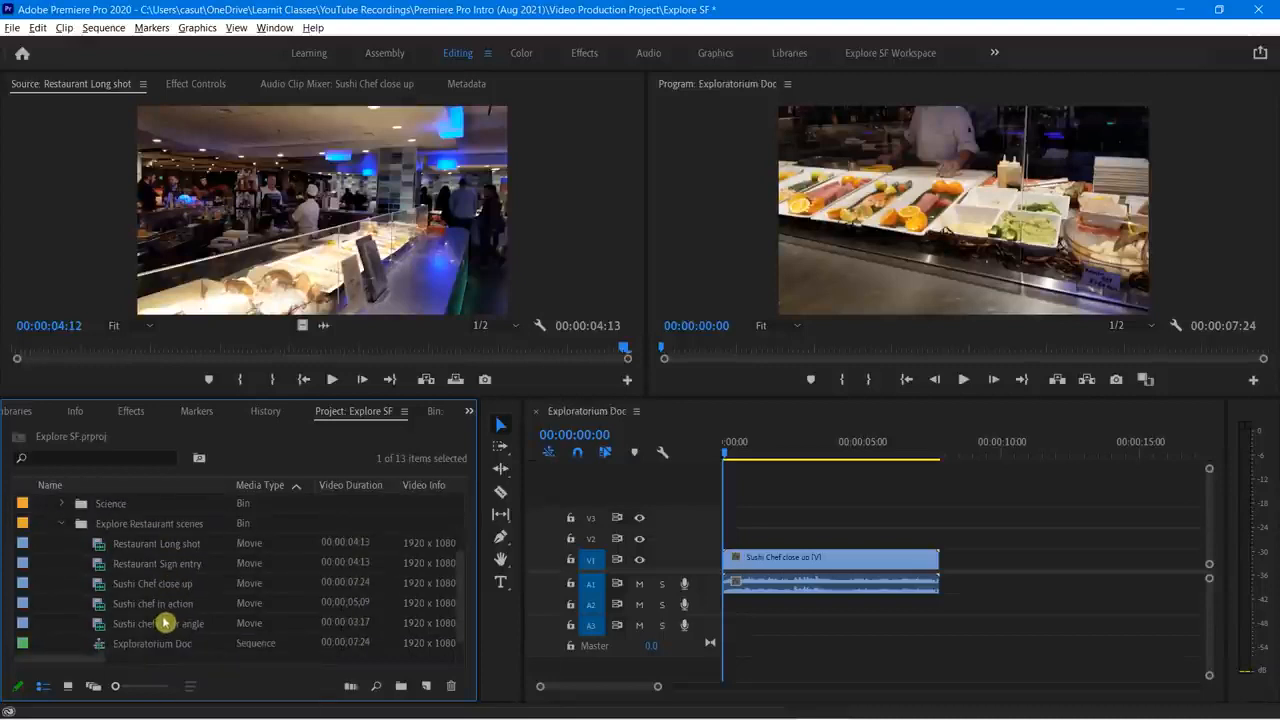
# Step: Move the Exploratorium Doc sequence out of the Explore Restaurant scenes bin into the Sequences bin
pyautogui.click(118, 645)
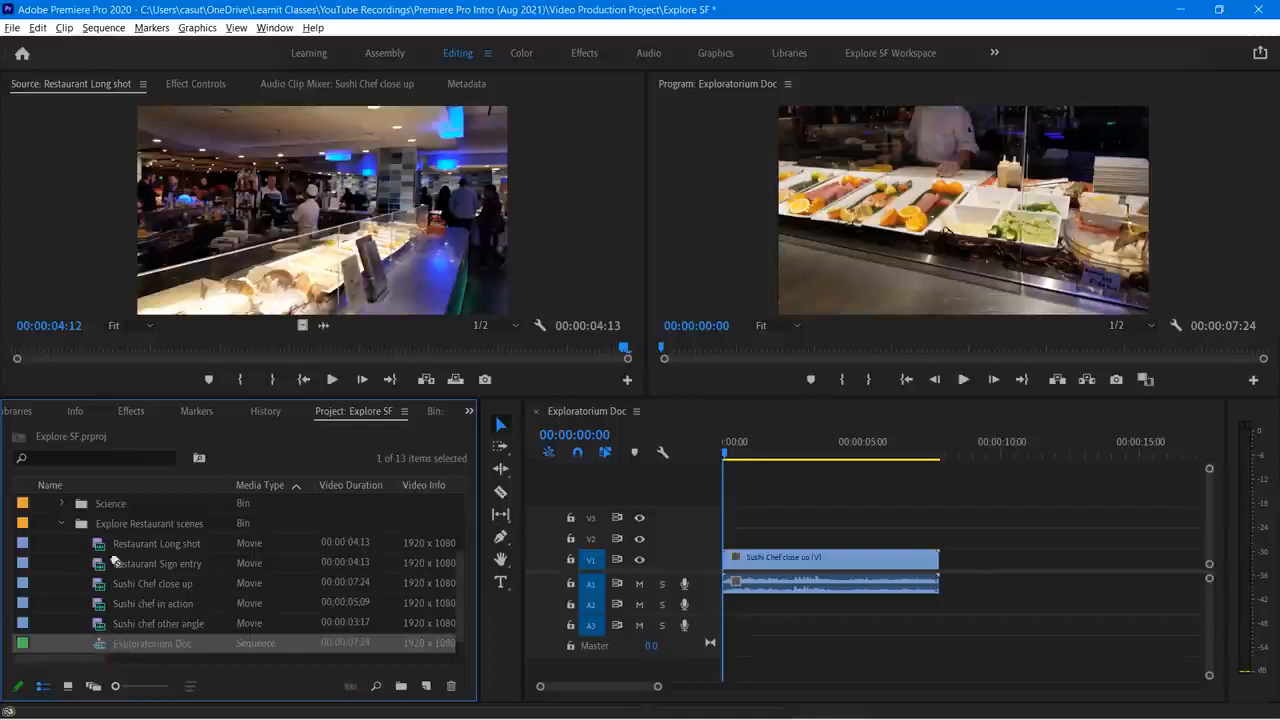
pyautogui.scroll(3, 115, 572)
pyautogui.moveTo(97, 527); pyautogui.dragTo(100, 530)
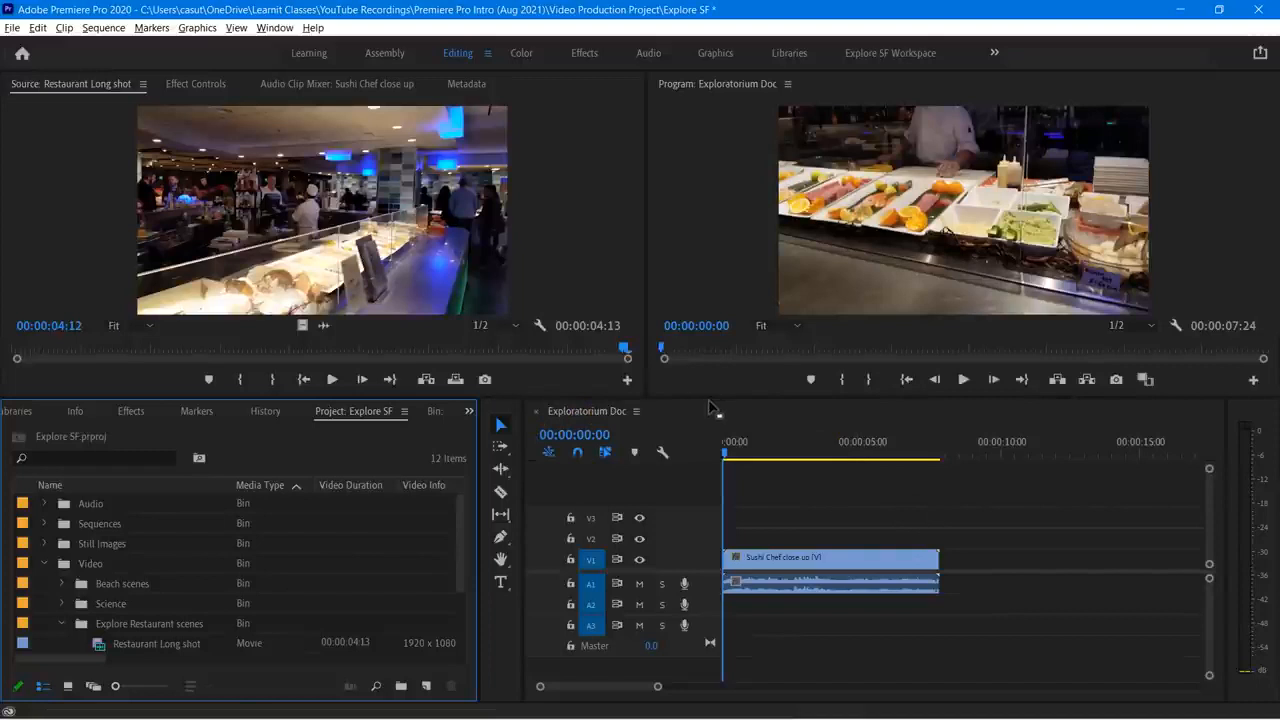
# Step: Play through the Exploratorium Doc sequence and delete its Sushi Chef close up clip
pyautogui.press('space')
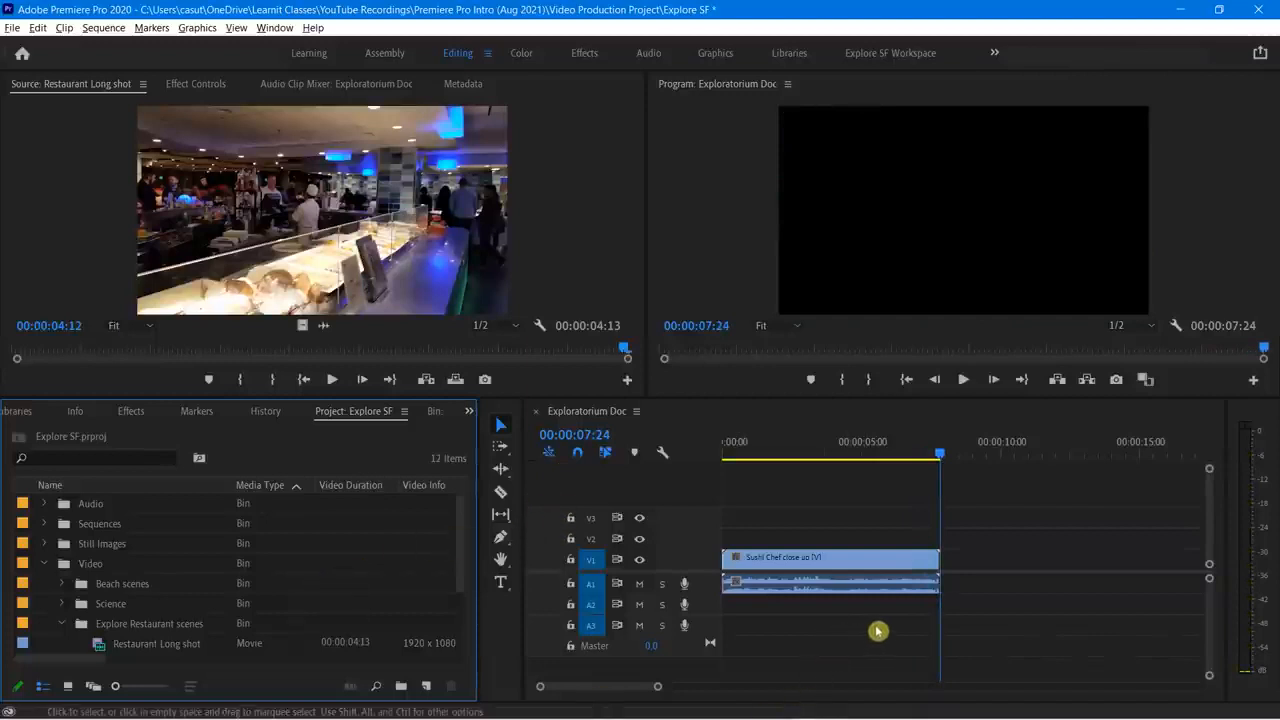
pyautogui.click(860, 572)
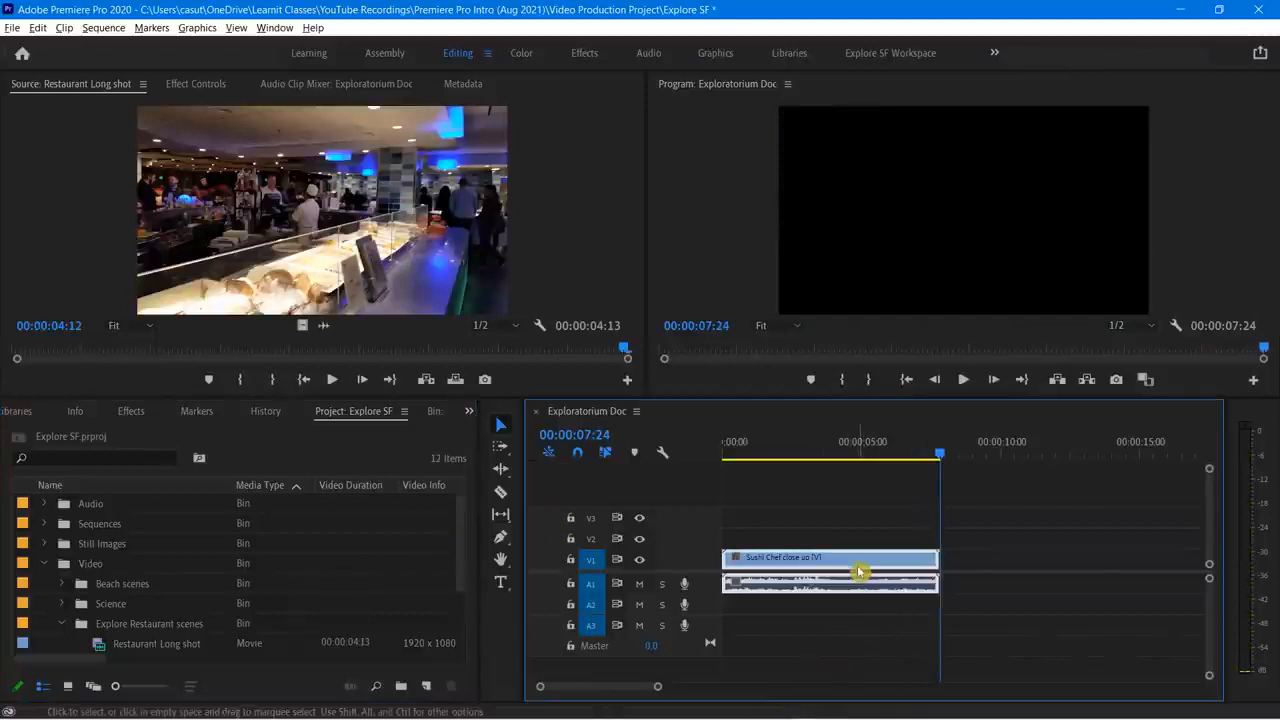
pyautogui.press('Delete')
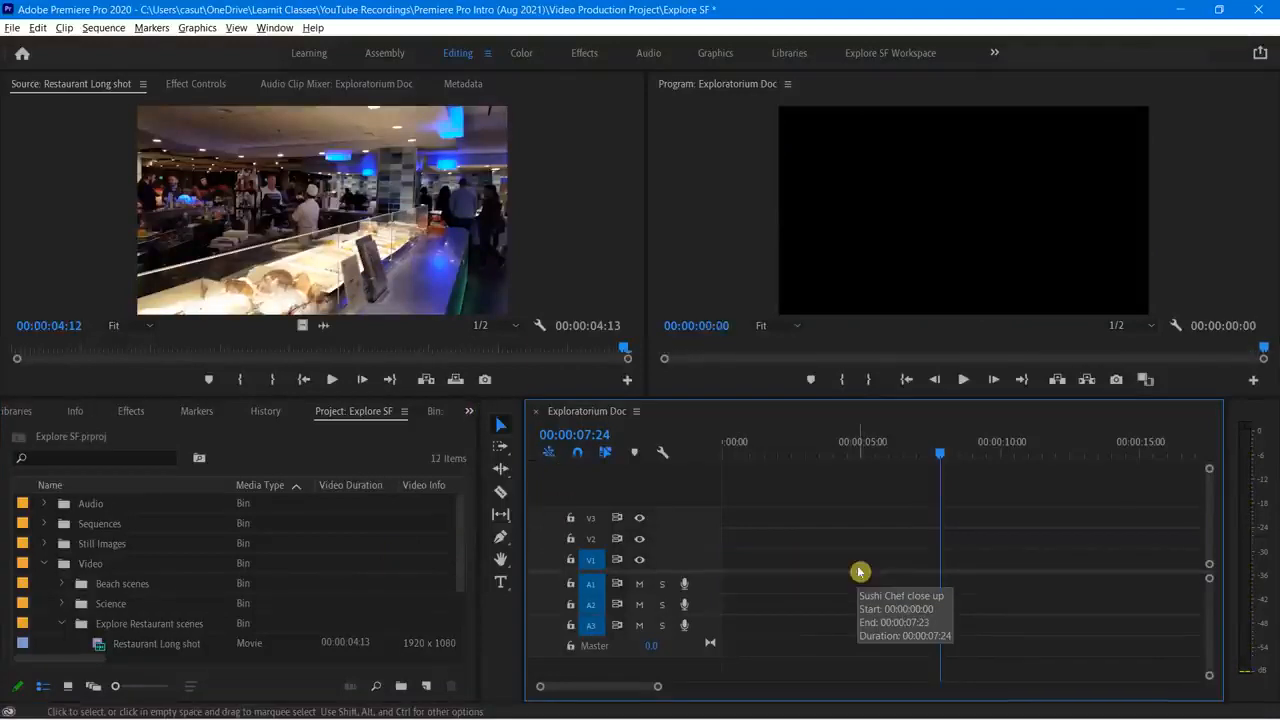
# Step: Place the Restaurant Sign entry clip at the start of the empty Exploratorium Doc sequence and play it from the beginning
pyautogui.scroll(-2, 314, 564)
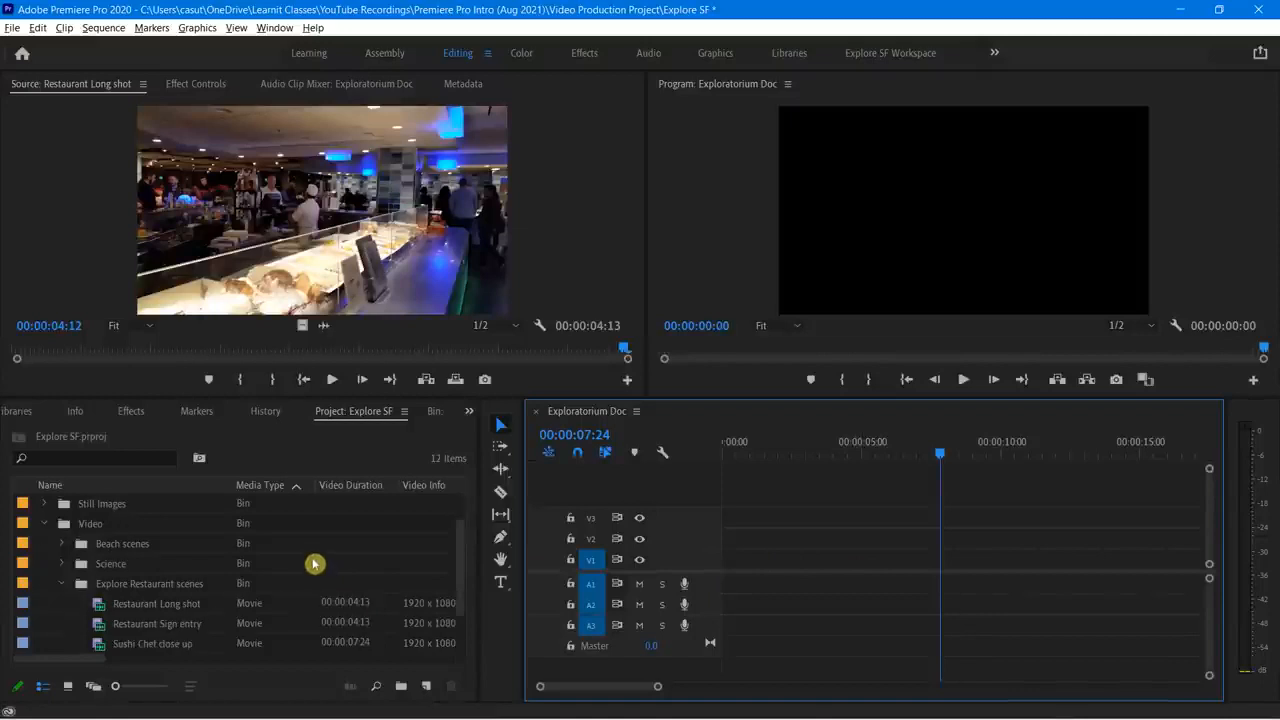
pyautogui.scroll(-2, 314, 564)
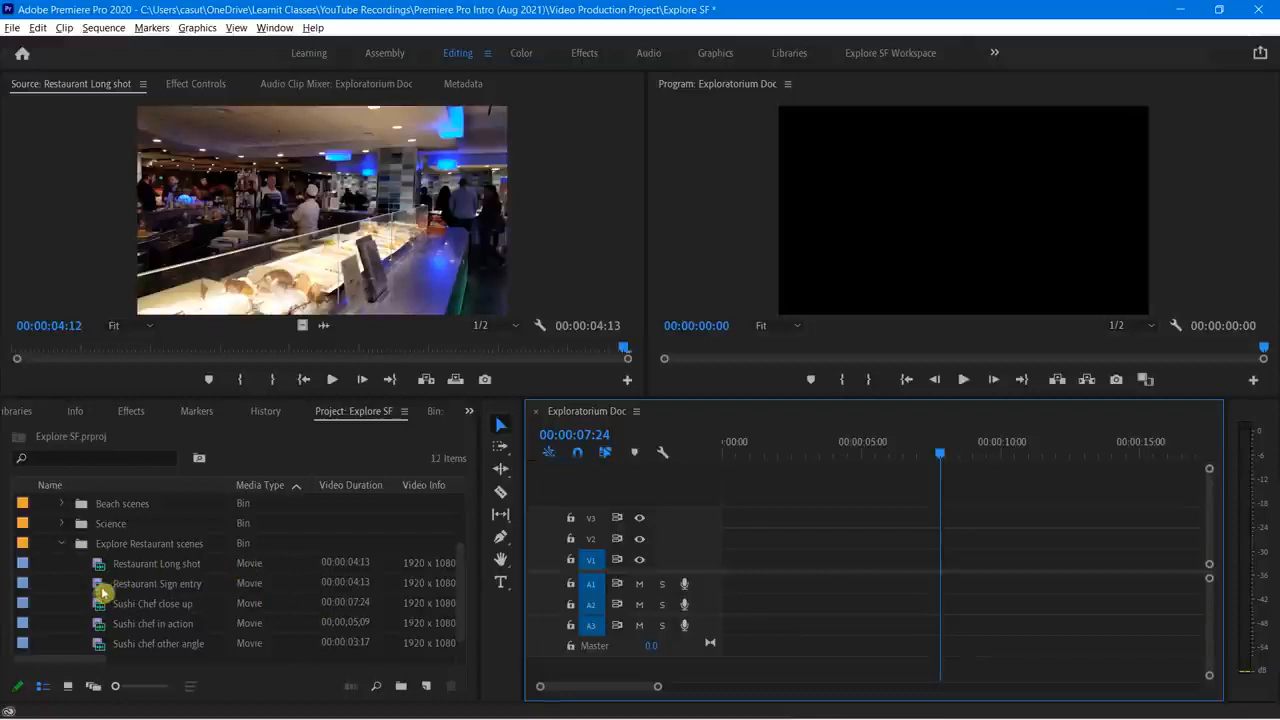
pyautogui.moveTo(100, 593); pyautogui.dragTo(722, 586)
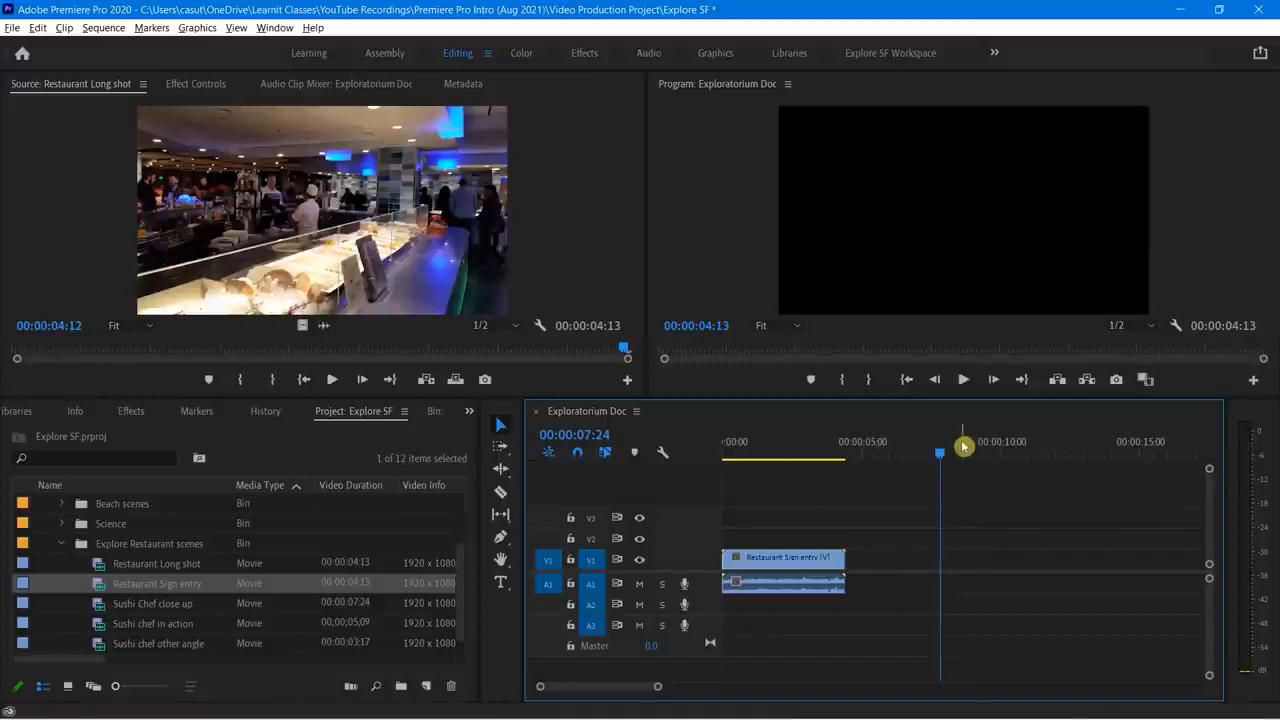
pyautogui.press('Up')
pyautogui.press('Up')
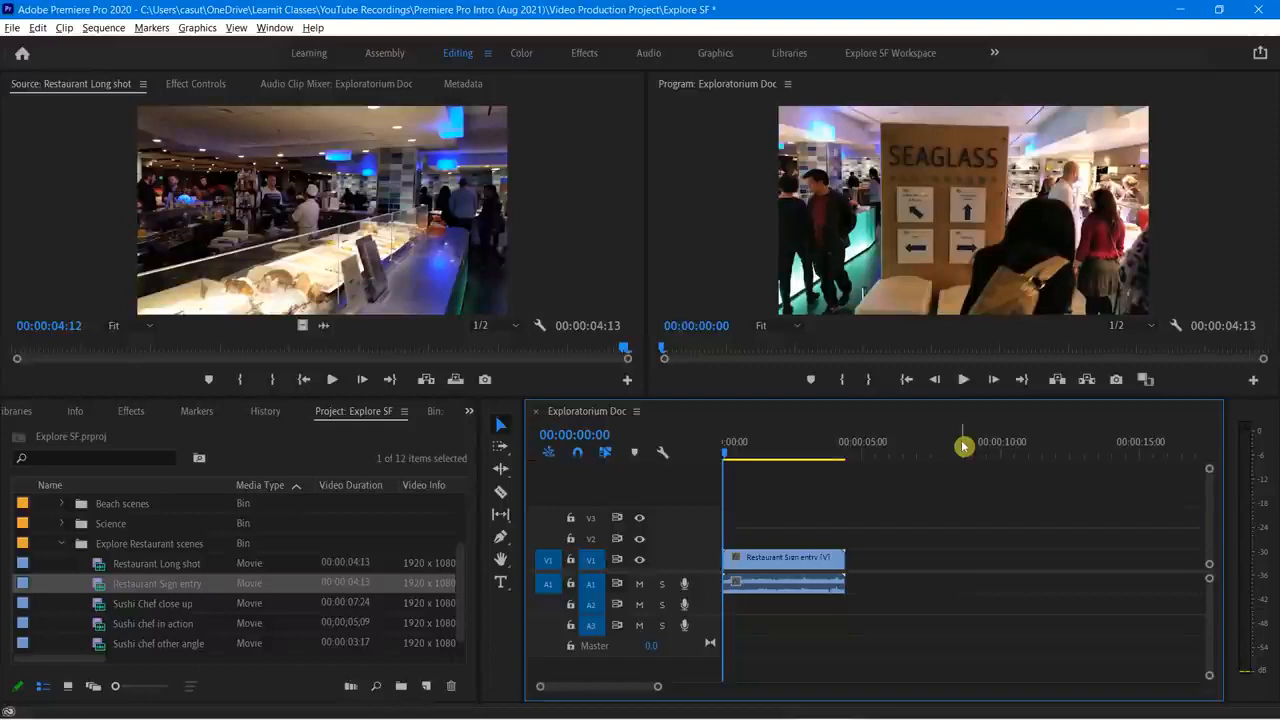
pyautogui.press('space')
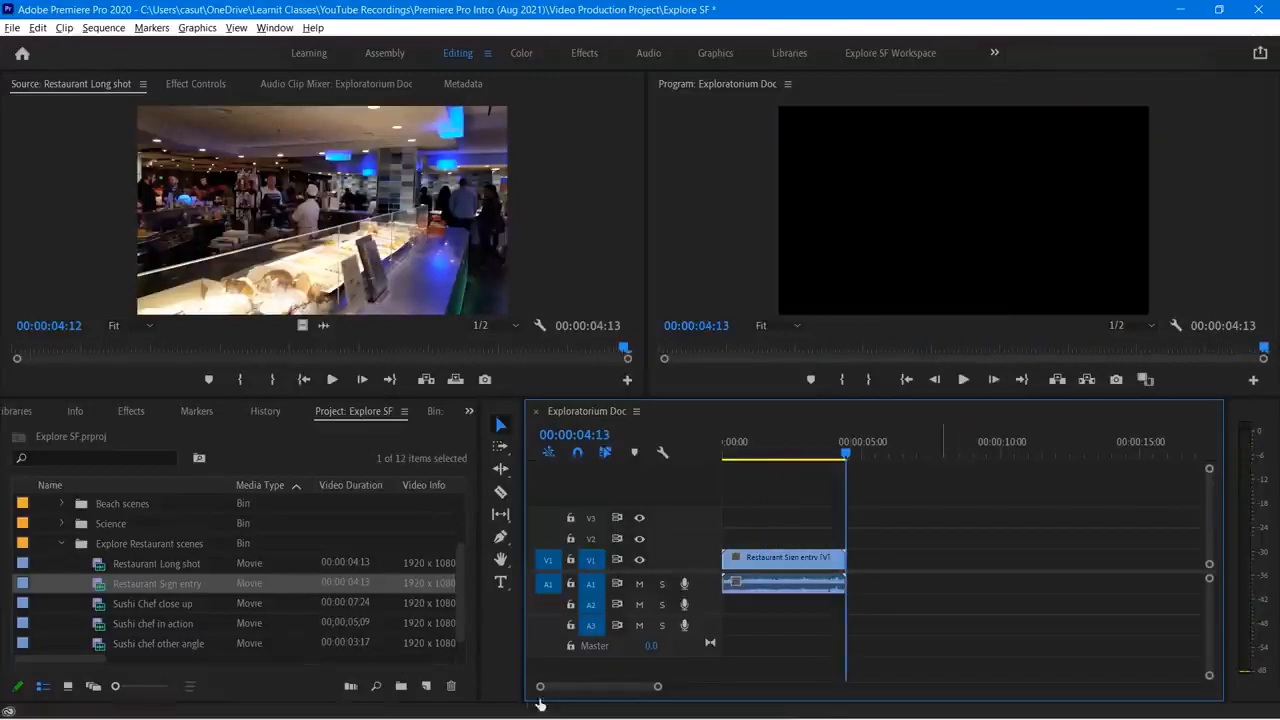
# Step: Append the Restaurant Long shot clip directly after Restaurant Sign entry on V1 and A1, and move the playhead back to 00:00:02:28
pyautogui.moveTo(122, 566); pyautogui.dragTo(858, 580)
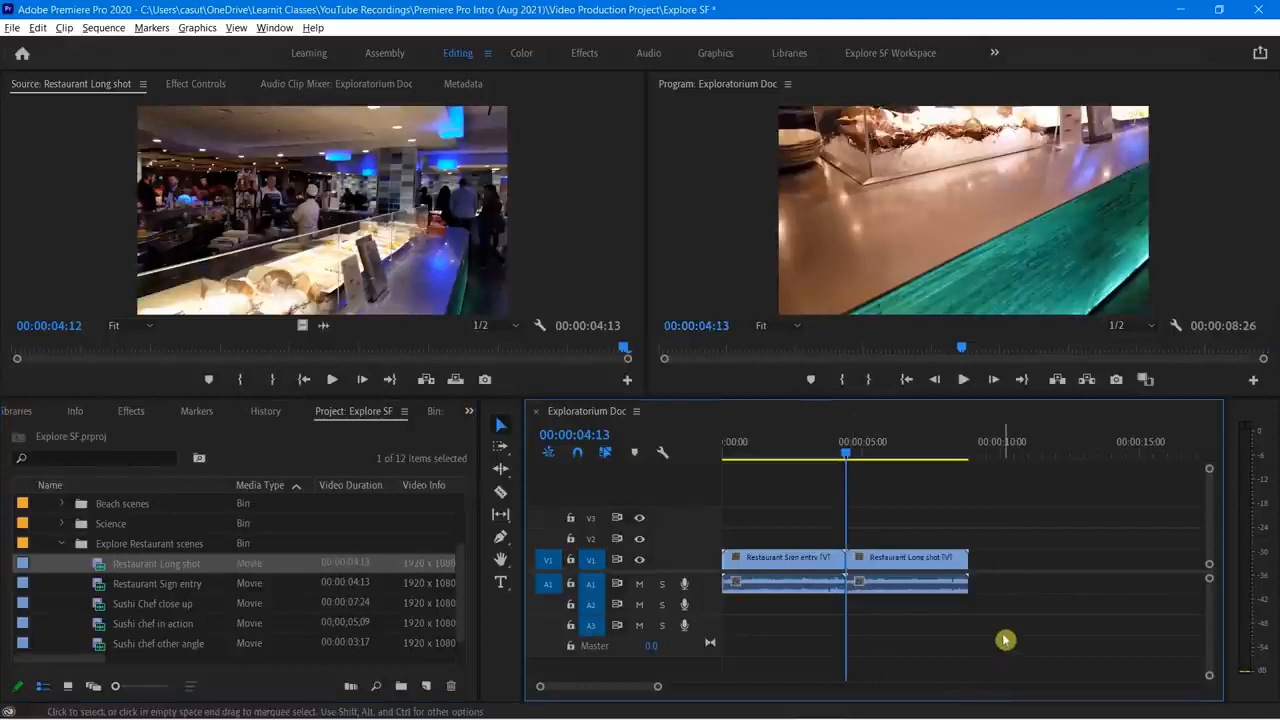
pyautogui.moveTo(848, 459); pyautogui.dragTo(805, 463)
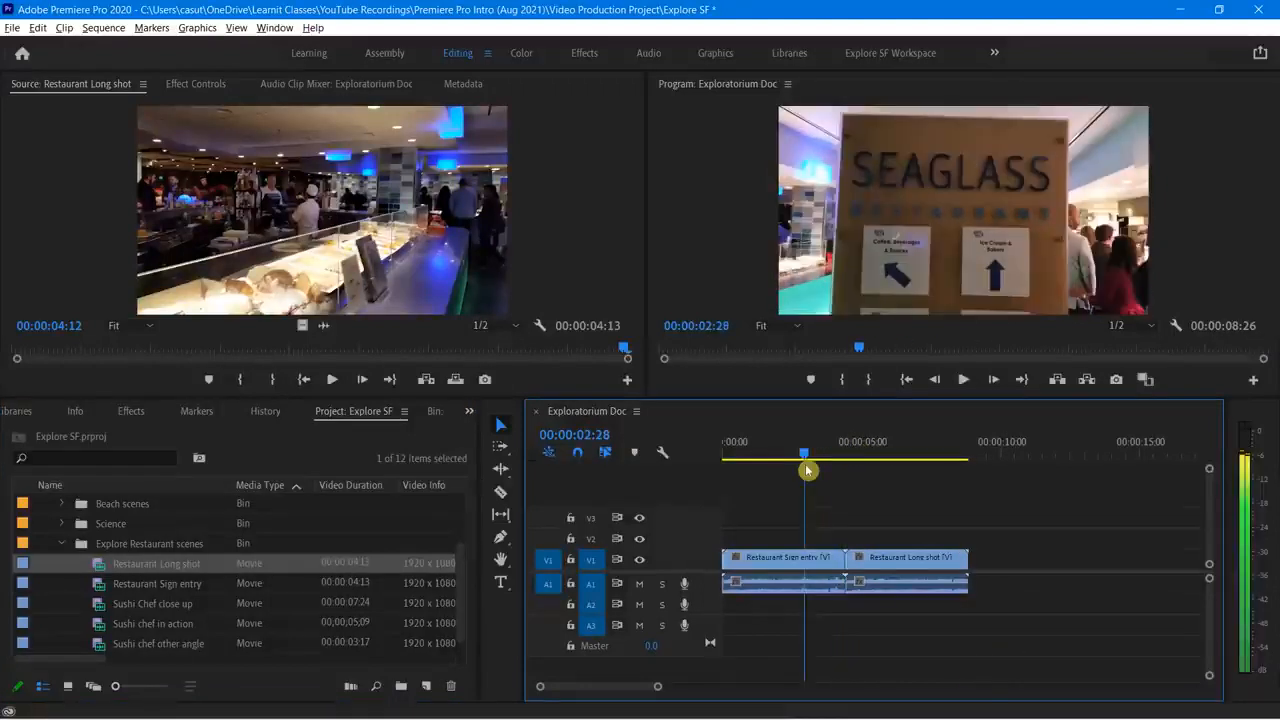
# Step: Play the sequence on into Restaurant Long shot and append the Sushi chef other angle clip directly after it on V1 and A1
pyautogui.press('space')
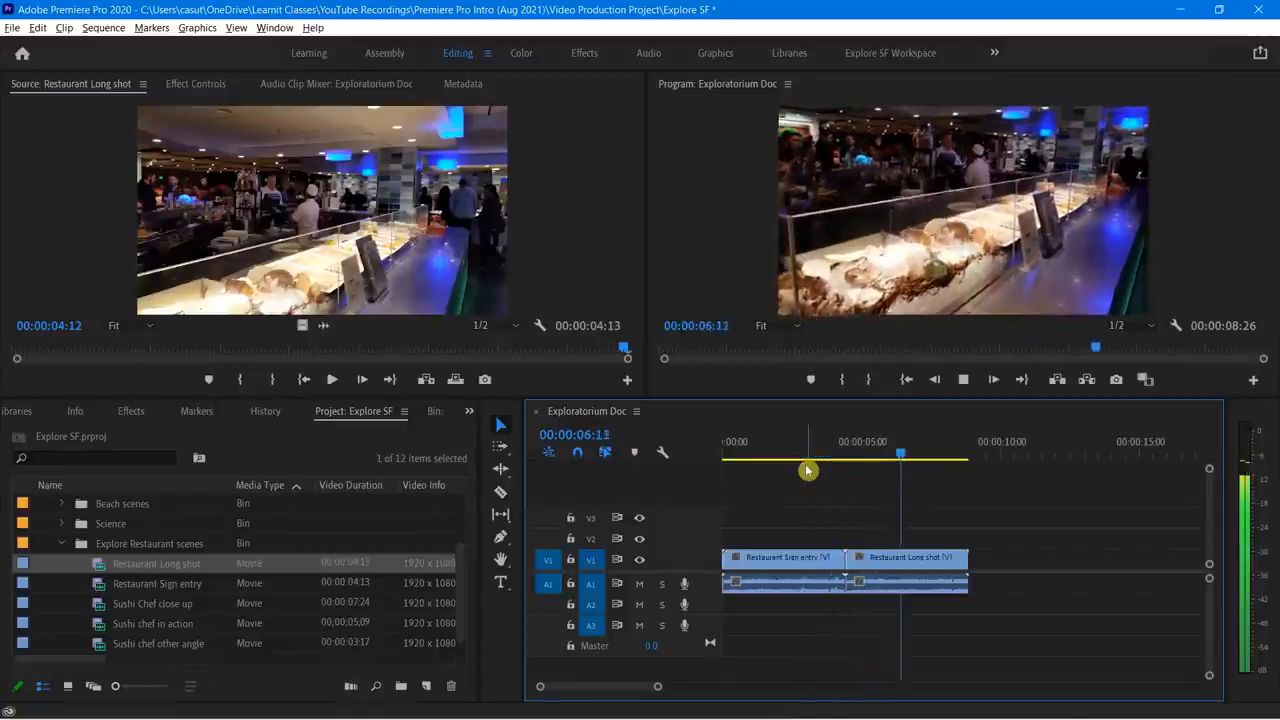
pyautogui.press('space')
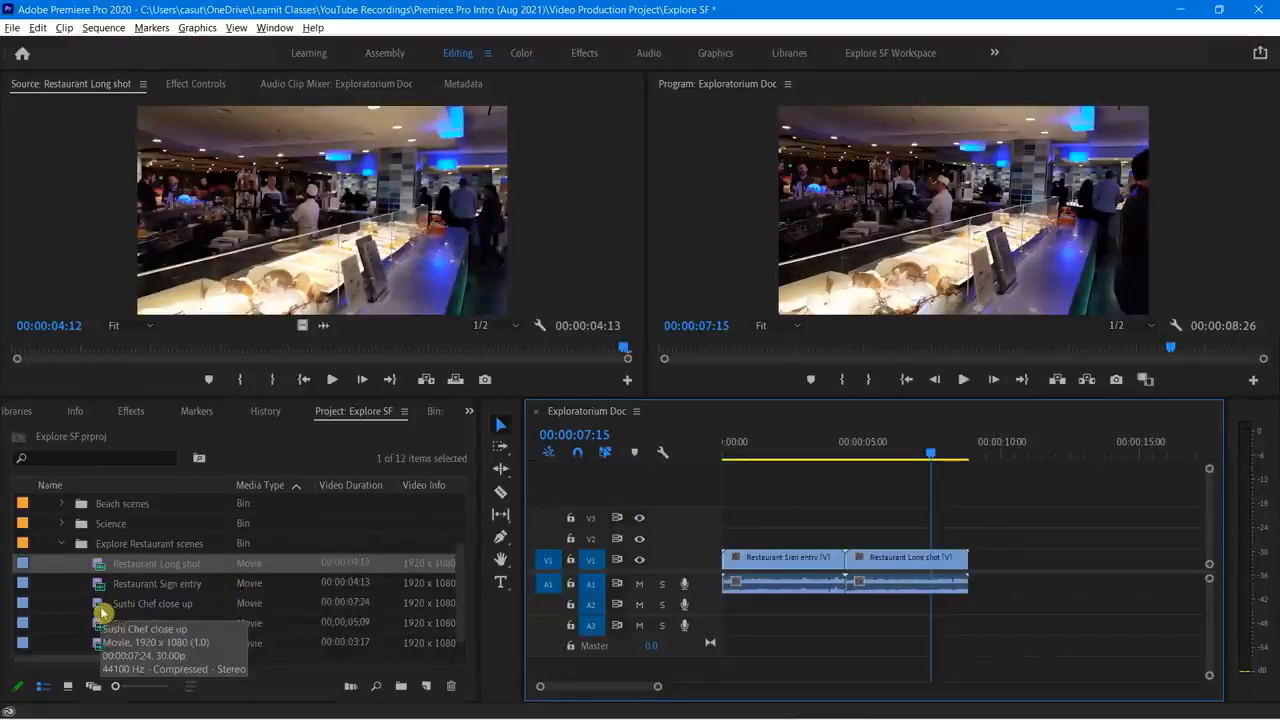
pyautogui.moveTo(104, 644); pyautogui.dragTo(975, 583)
# Step: Play from 00:00:07:15 across the cut into Sushi chef other angle and append the Sushi Chef close up clip after it
pyautogui.click(932, 463)
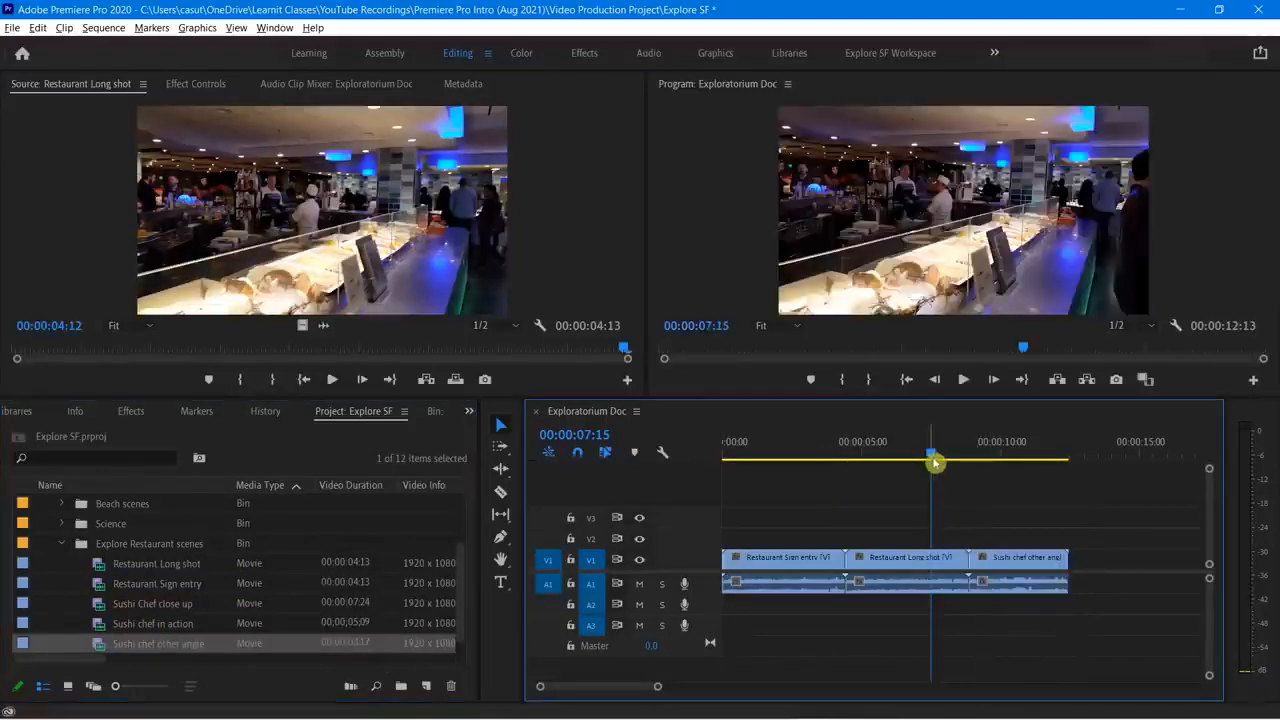
pyautogui.press('space')
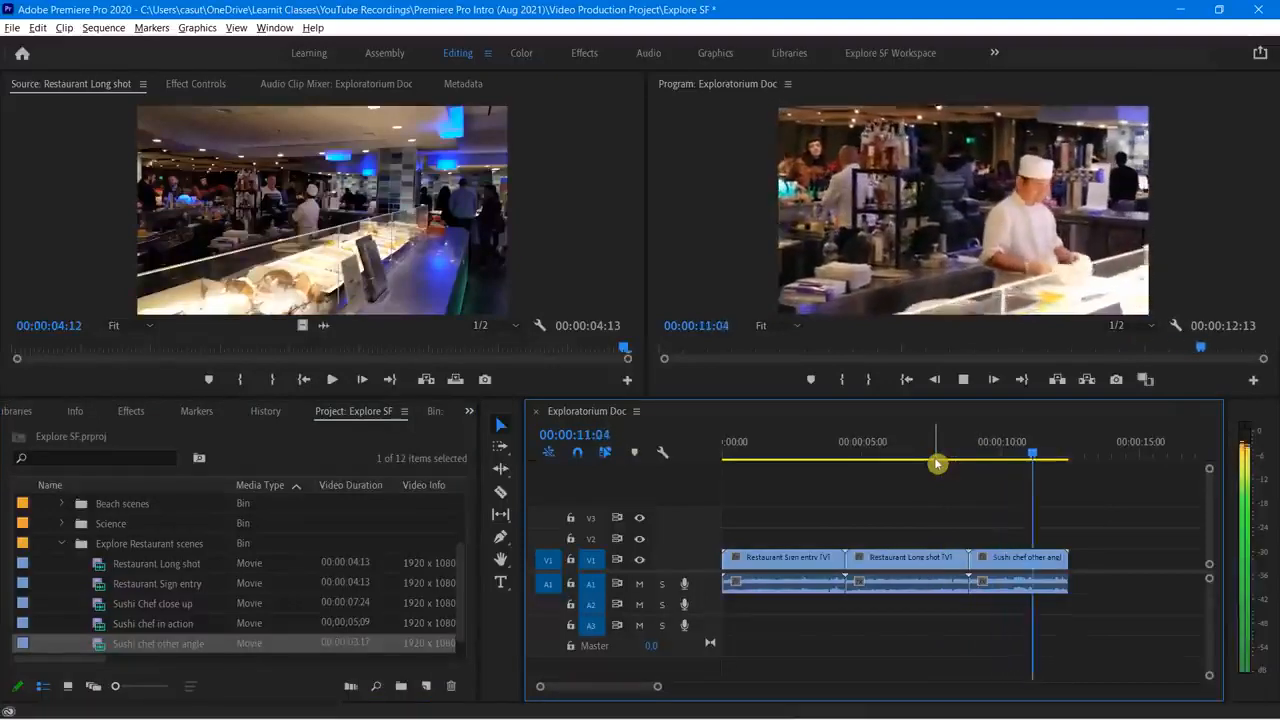
pyautogui.press('space')
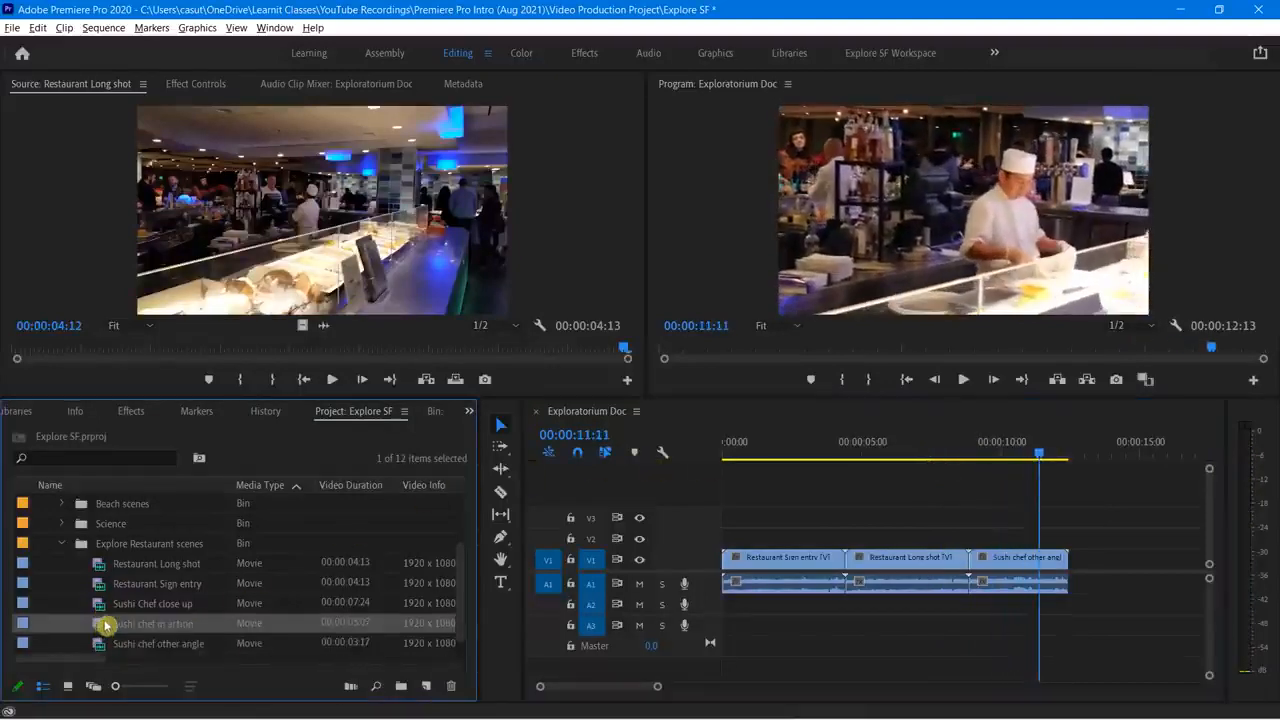
pyautogui.moveTo(103, 604); pyautogui.dragTo(1082, 576)
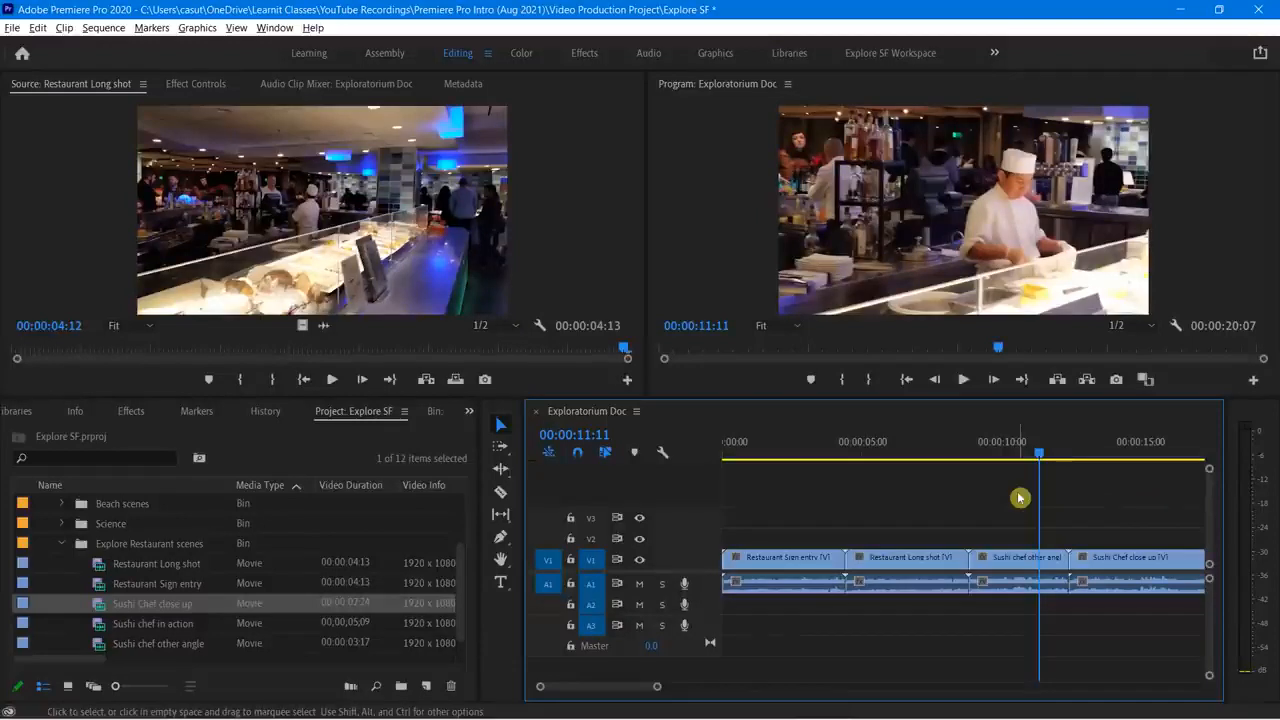
# Step: Zoom the timeline out and in to examine the four-clip assembly as a whole
pyautogui.press('-')
pyautogui.press('-')
pyautogui.press('-')
pyautogui.press('-')
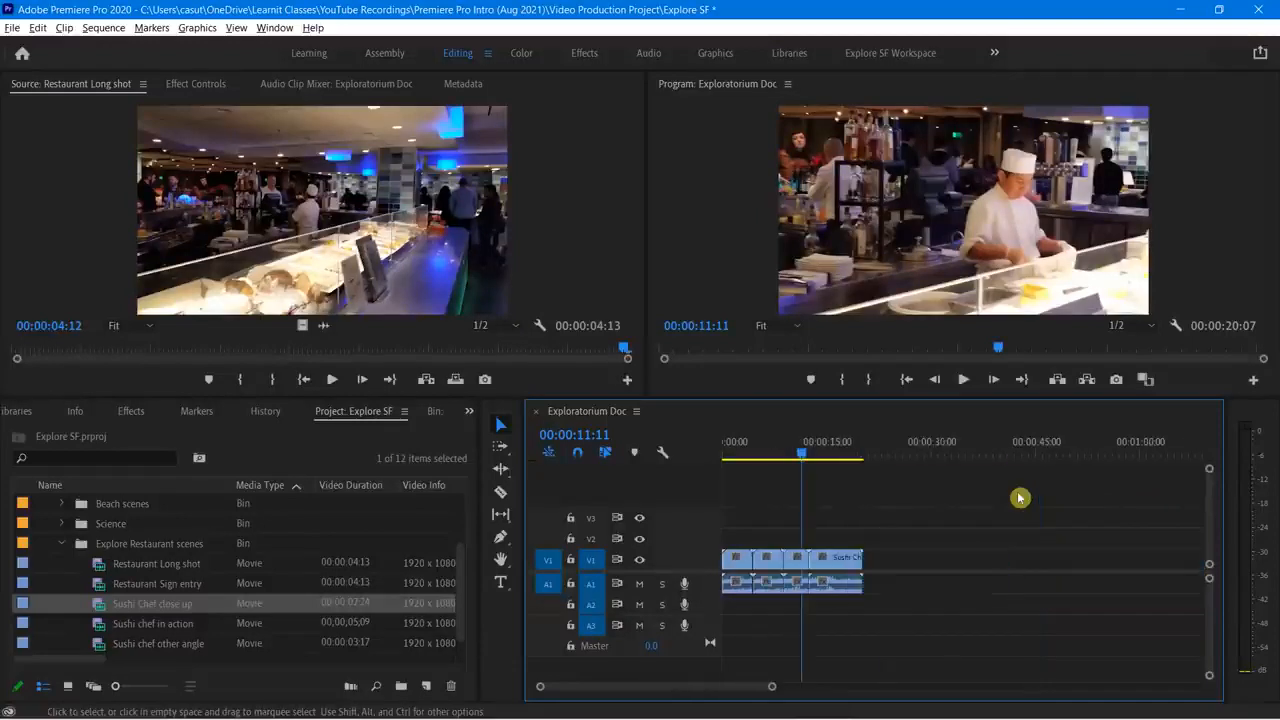
pyautogui.press('-')
pyautogui.press('=')
pyautogui.press('=')
pyautogui.press('=')
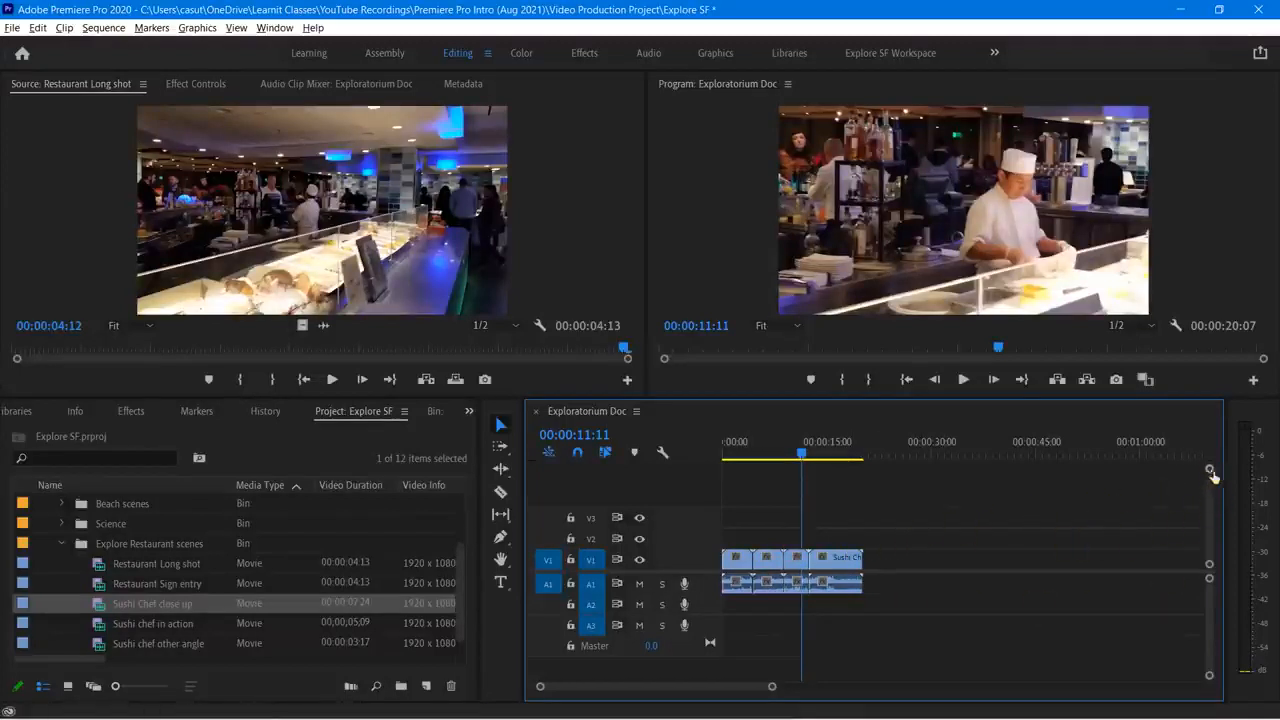
# Step: Enlarge the video tracks so the V1 clips show thumbnails, and check them at closer and wider timeline scales
pyautogui.moveTo(1209, 468); pyautogui.dragTo(1209, 478)
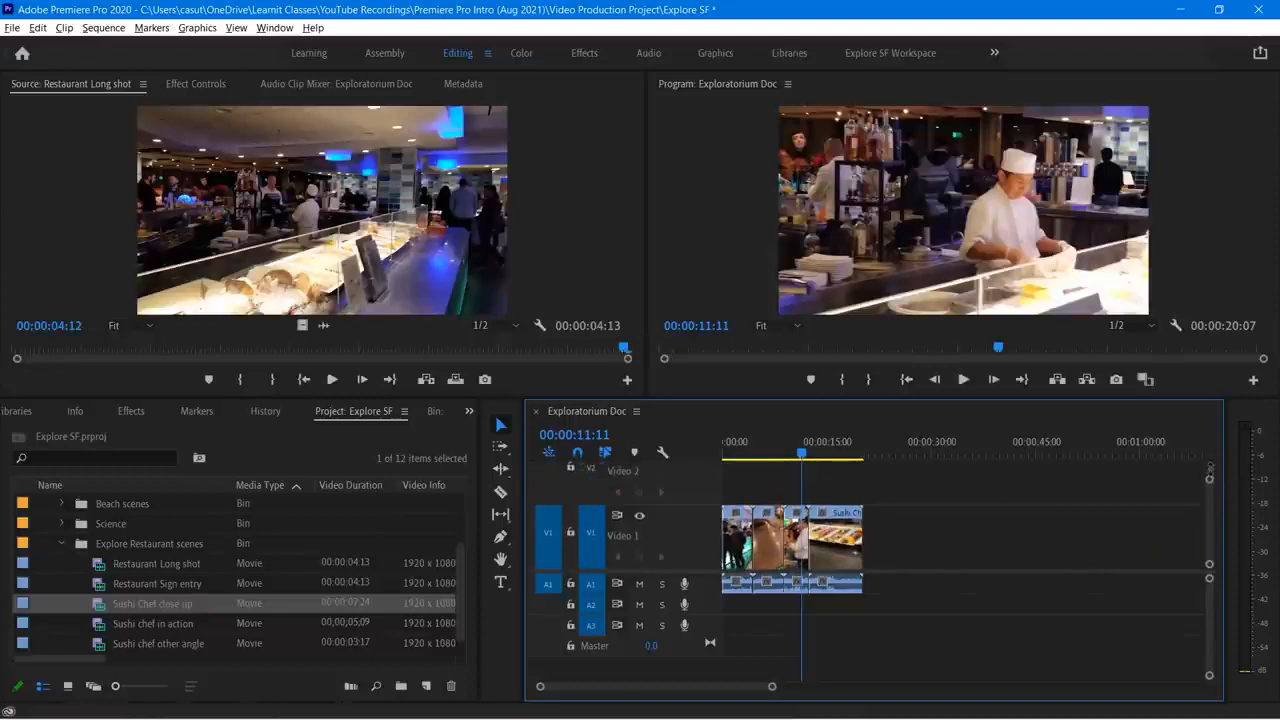
pyautogui.press('=')
pyautogui.press('=')
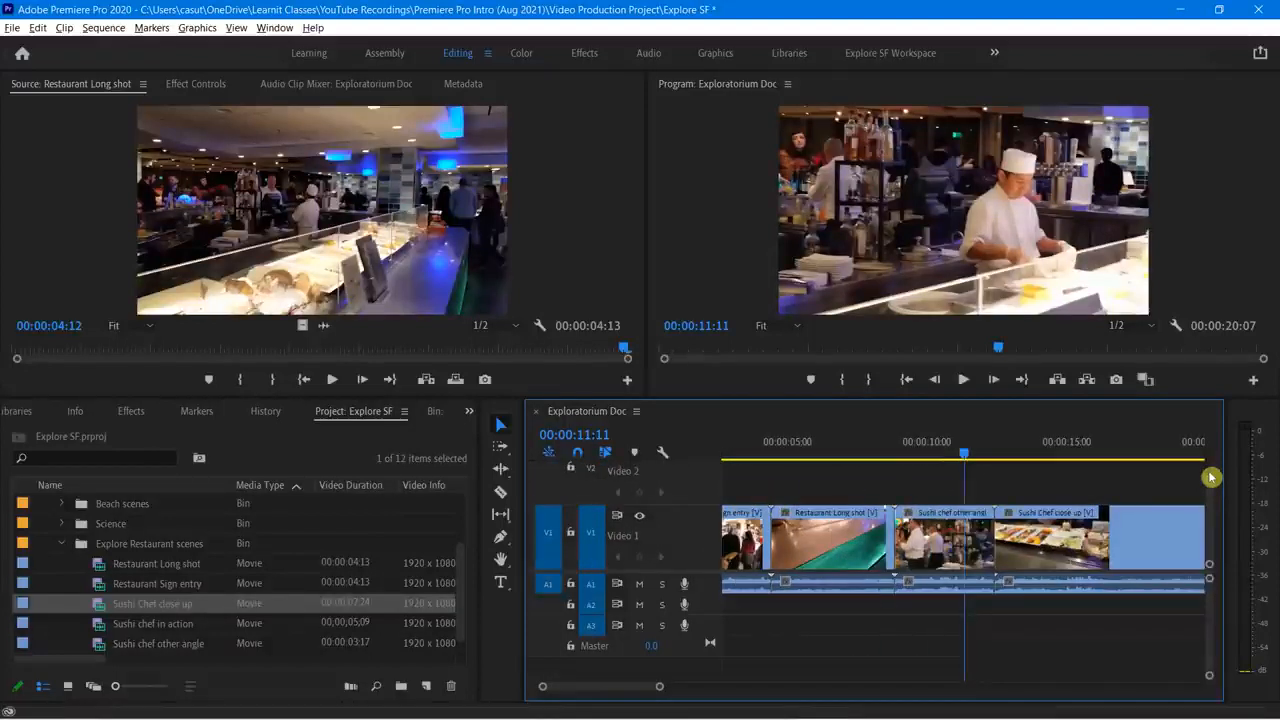
pyautogui.press('-')
pyautogui.press('-')
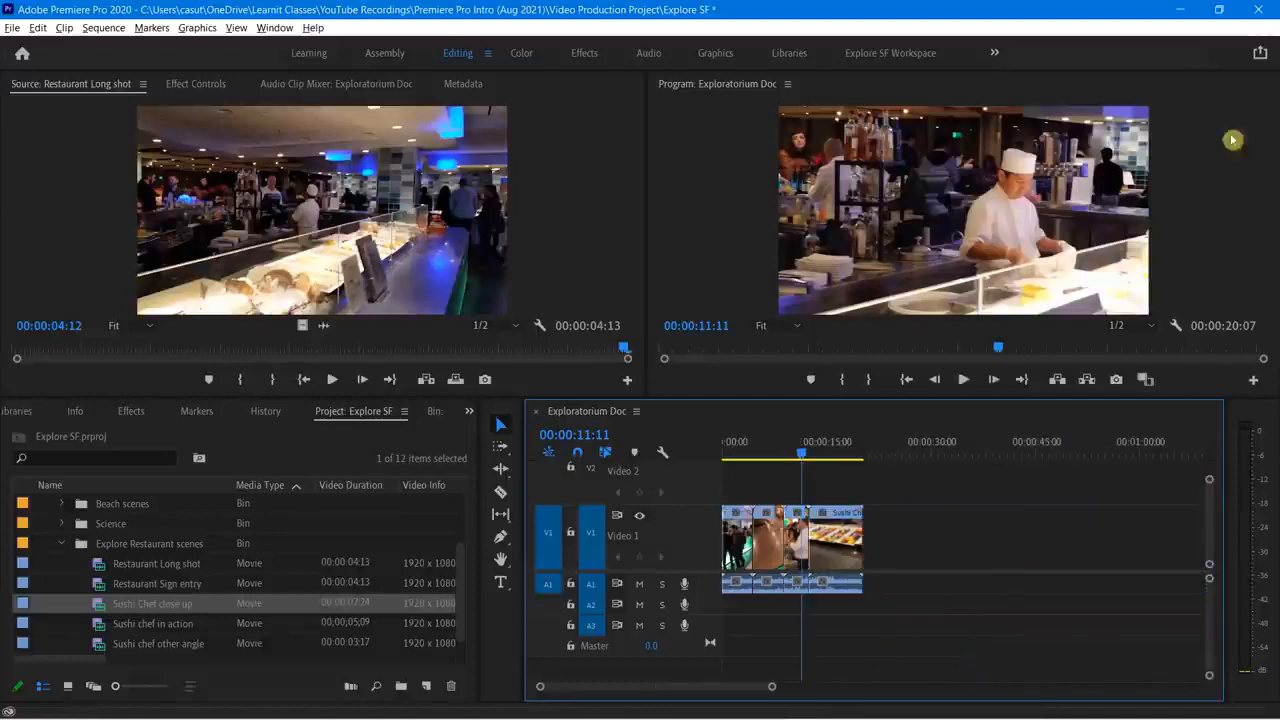
pyautogui.moveTo(1209, 479); pyautogui.dragTo(1209, 475)
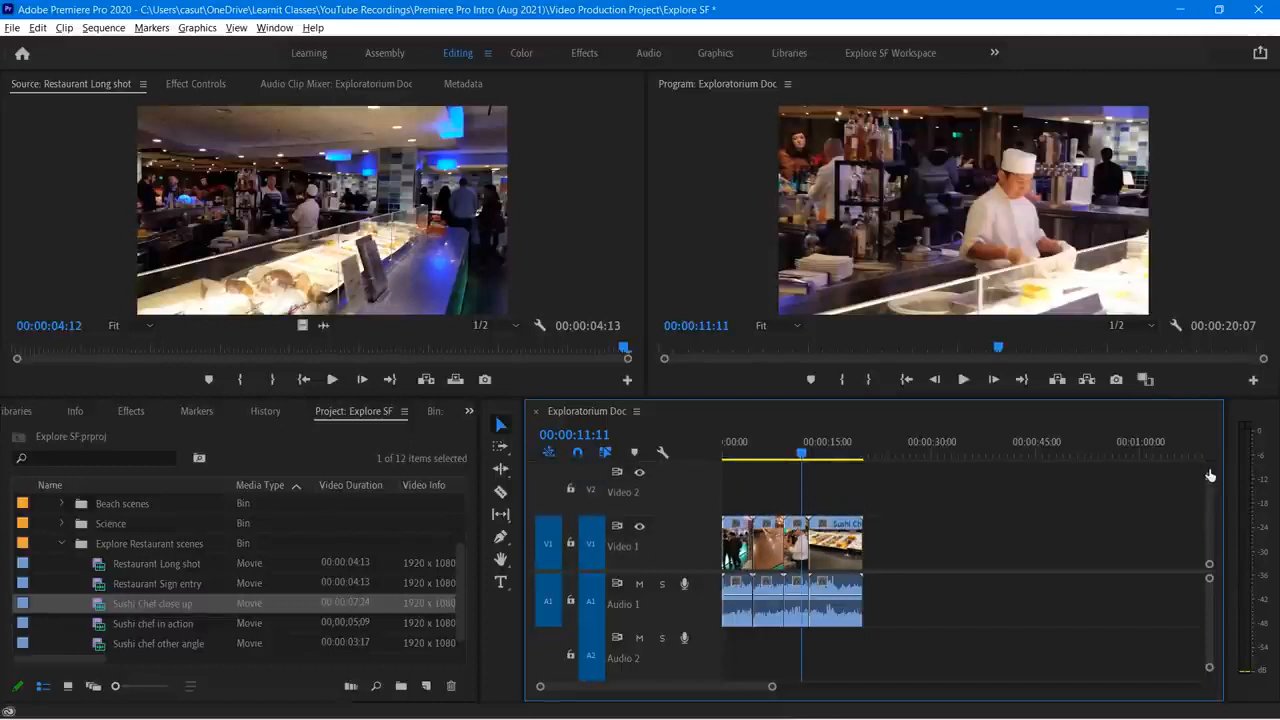
# Step: Increase the audio tracks' height until both channels' waveforms show on A1, and view the clips at a closer timeline scale
pyautogui.hotkey('alt', '=')
pyautogui.hotkey('alt', '=')
pyautogui.hotkey('alt', '=')
pyautogui.hotkey('alt', '=')
pyautogui.hotkey('alt', '=')
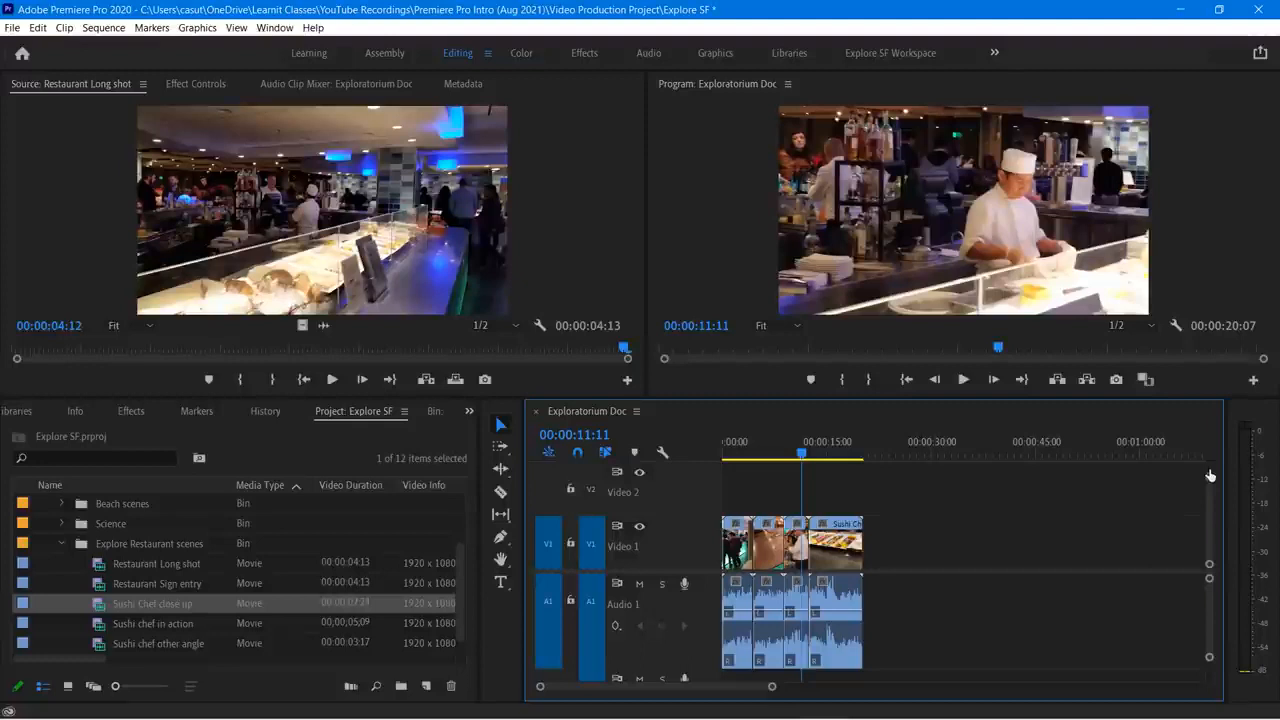
pyautogui.press('=')
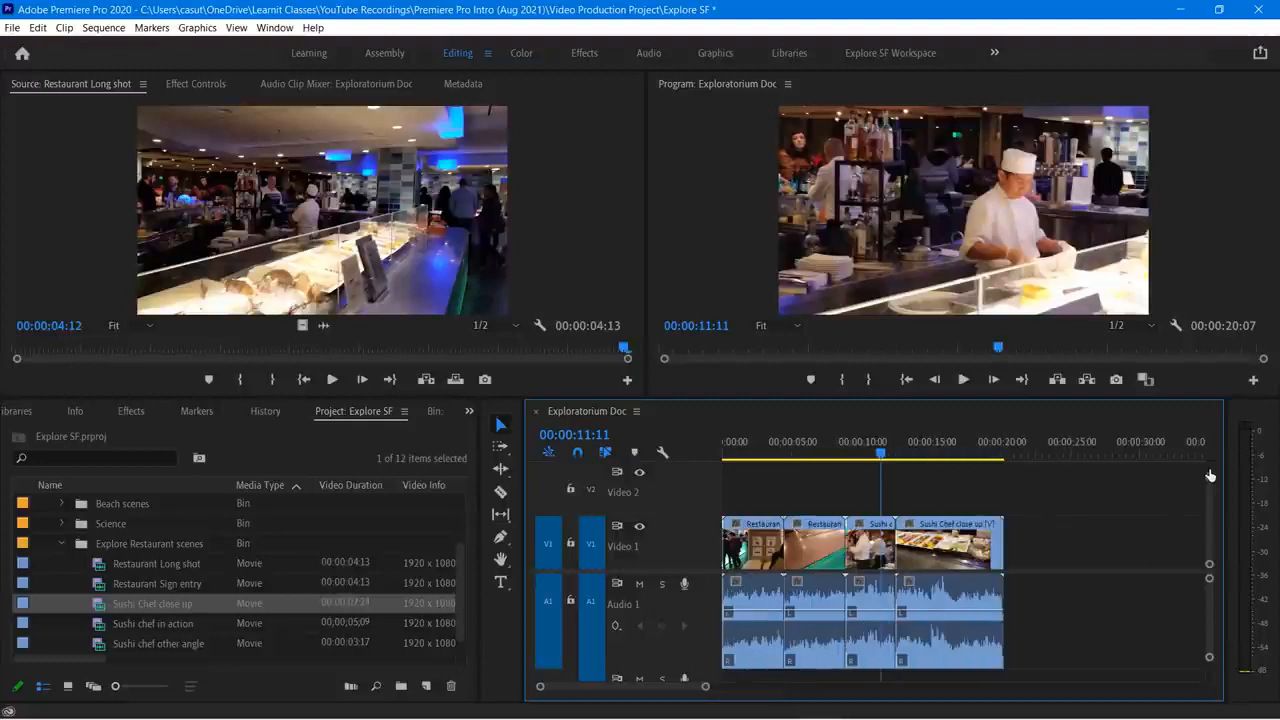
pyautogui.press('=')
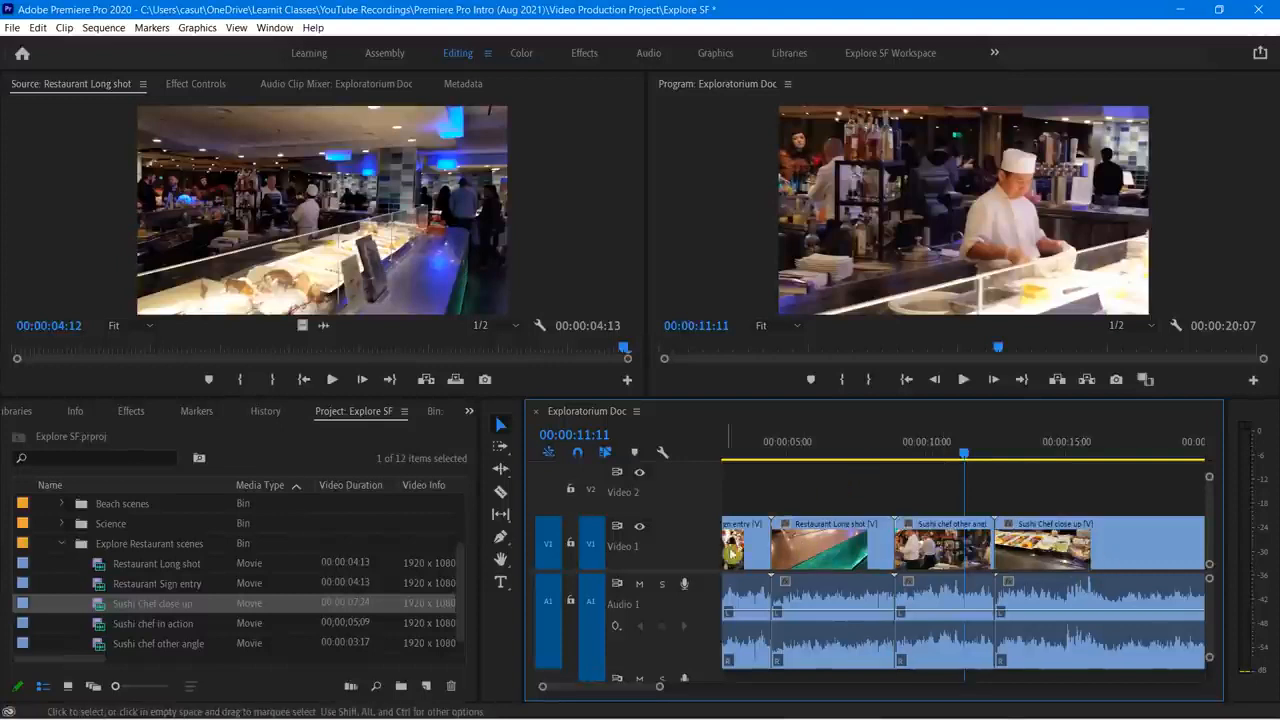
# Step: Select the clips on V1 one after another, ending with the Restaurant Sign entry clip
pyautogui.click(759, 557)
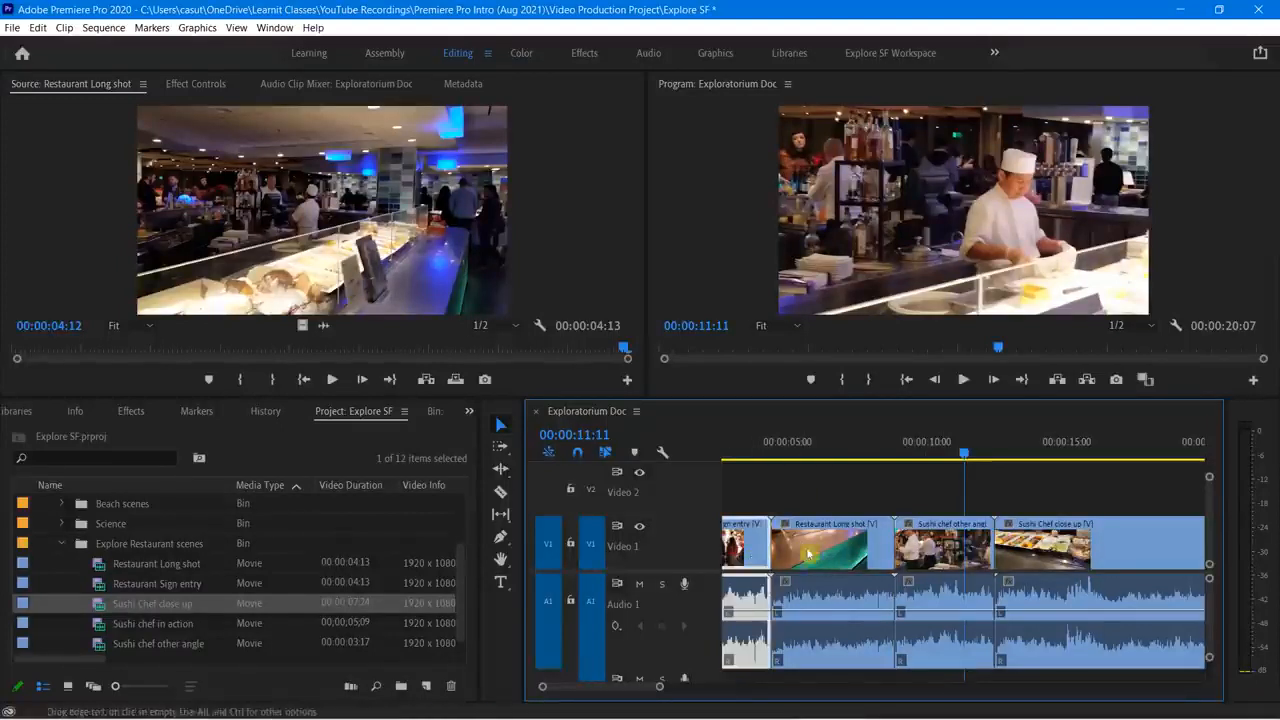
pyautogui.click(847, 552)
pyautogui.click(937, 551)
pyautogui.click(1038, 545)
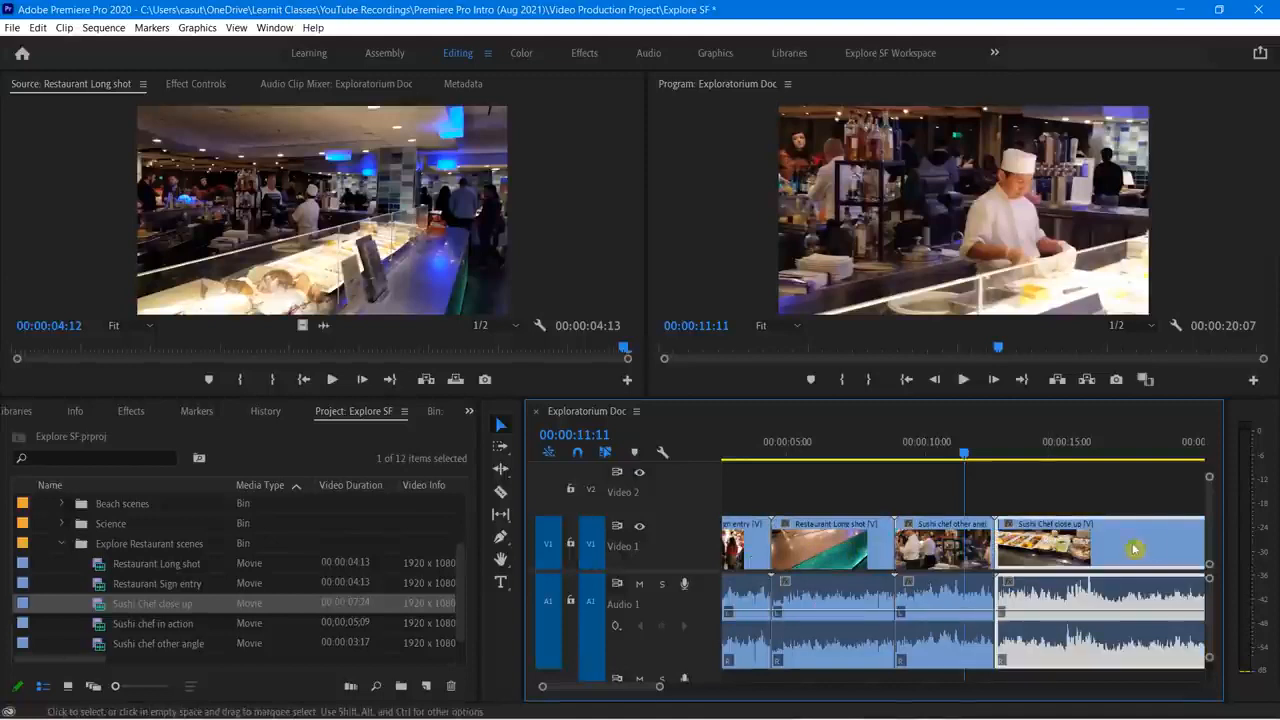
pyautogui.click(962, 556)
pyautogui.click(801, 548)
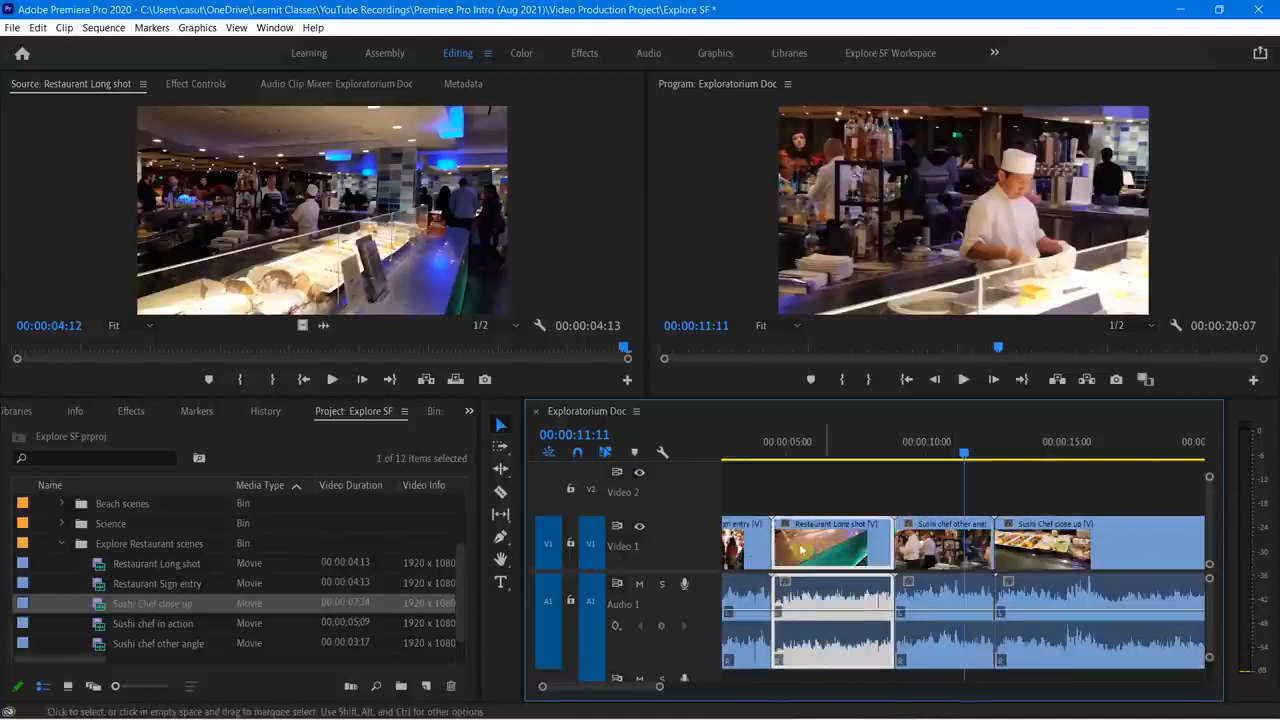
pyautogui.click(731, 548)
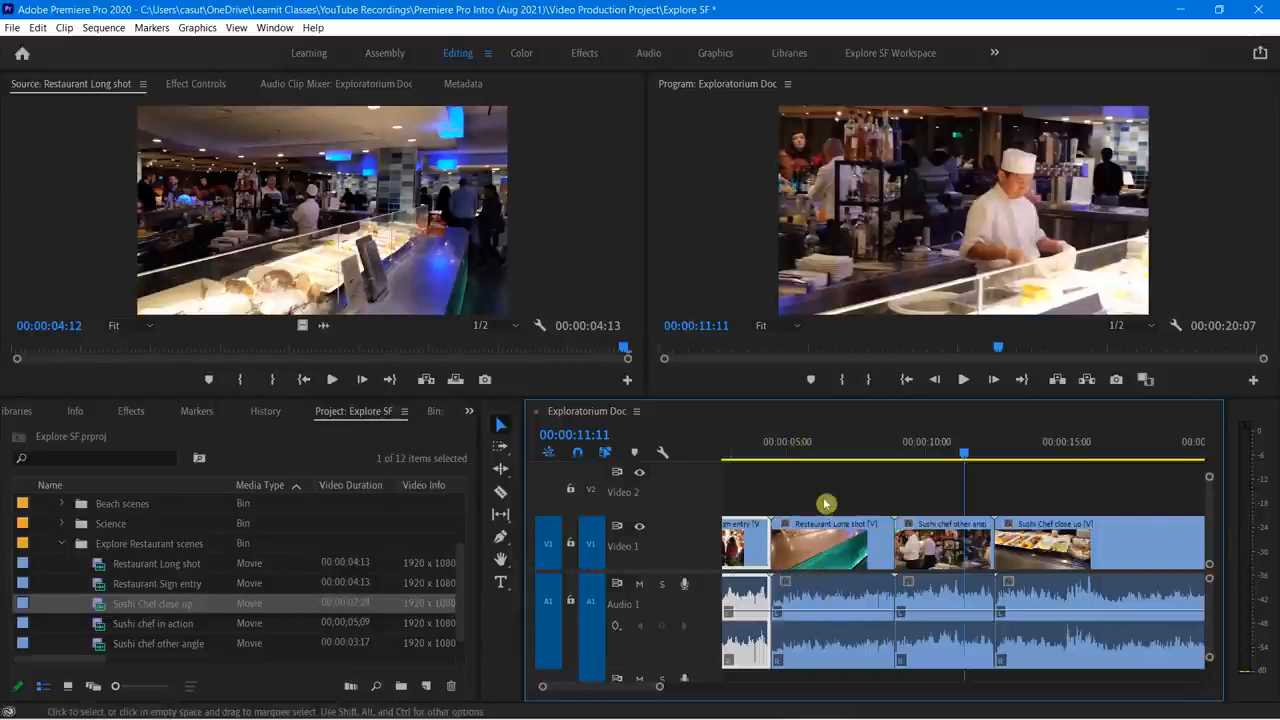
# Step: Jump the playhead back and forth between the edit points of the four clips, ending at 00:00:00:00
pyautogui.press('Up')
pyautogui.press('Up')
pyautogui.press('Up')
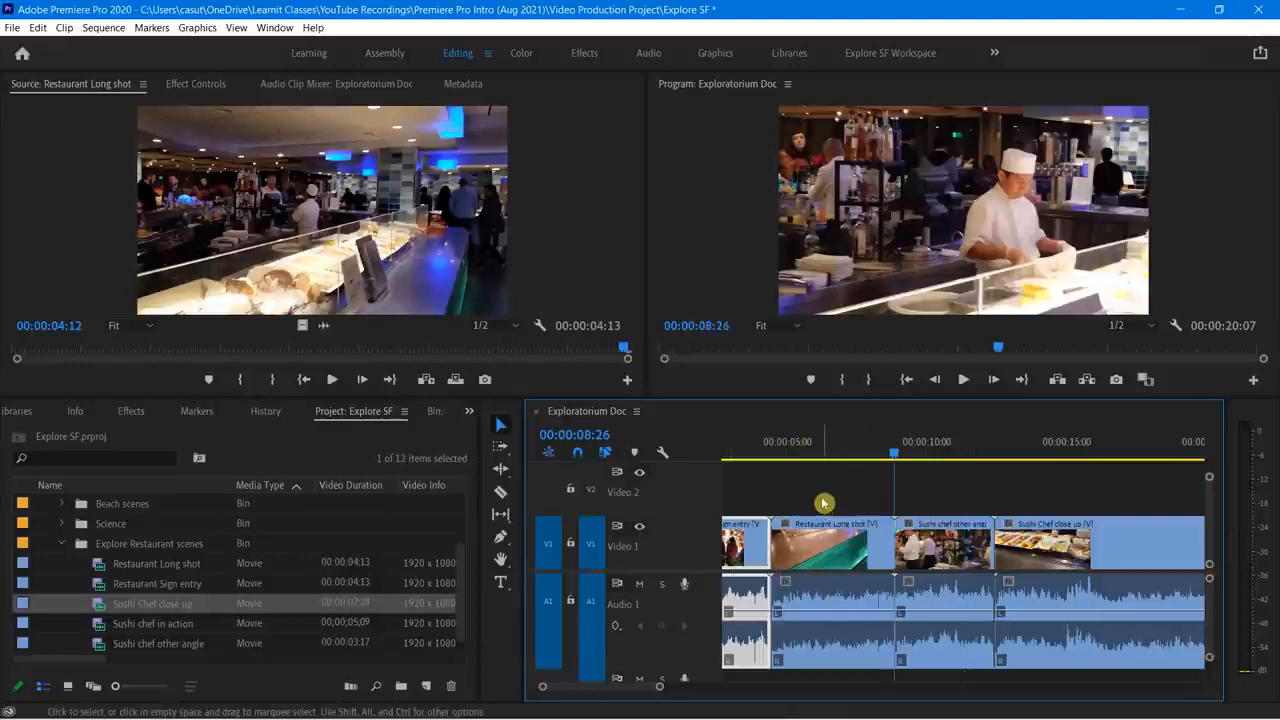
pyautogui.press('Down')
pyautogui.press('Down')
pyautogui.press('Down')
pyautogui.press('Down')
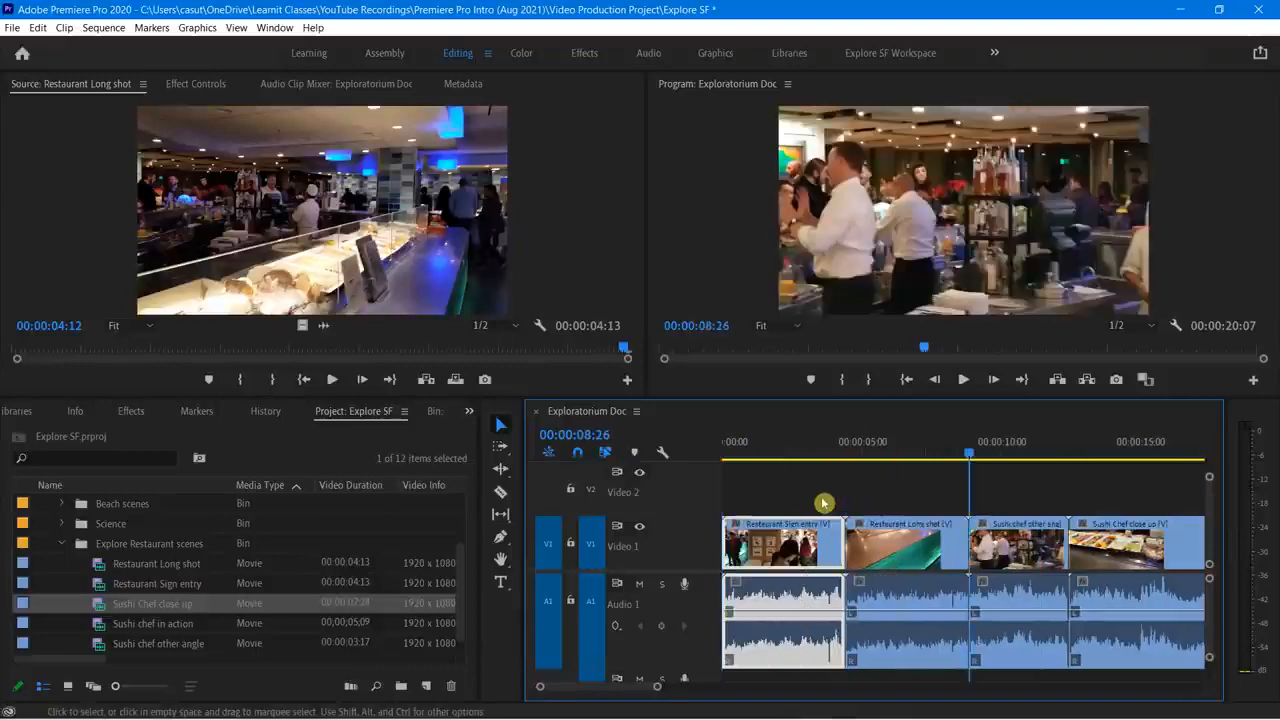
pyautogui.press('Up')
pyautogui.press('Up')
pyautogui.press('Up')
pyautogui.press('Up')
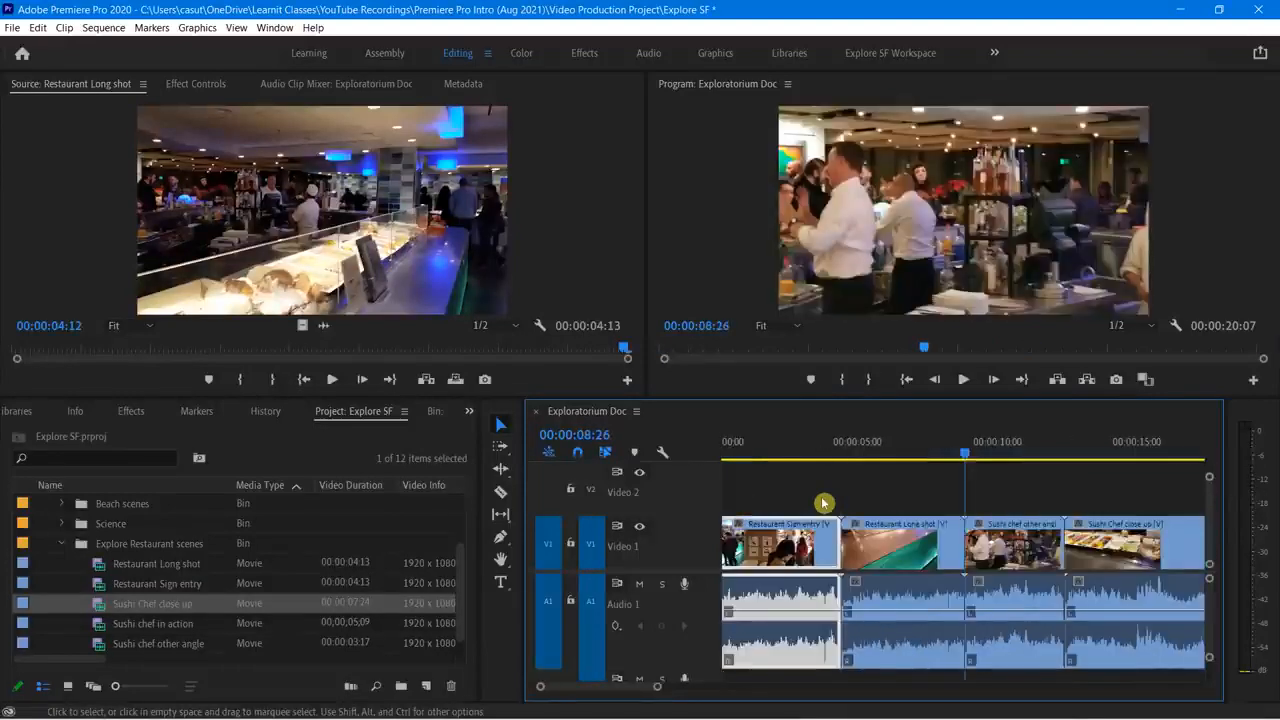
pyautogui.press('Down')
pyautogui.press('Down')
pyautogui.press('Down')
pyautogui.press('Down')
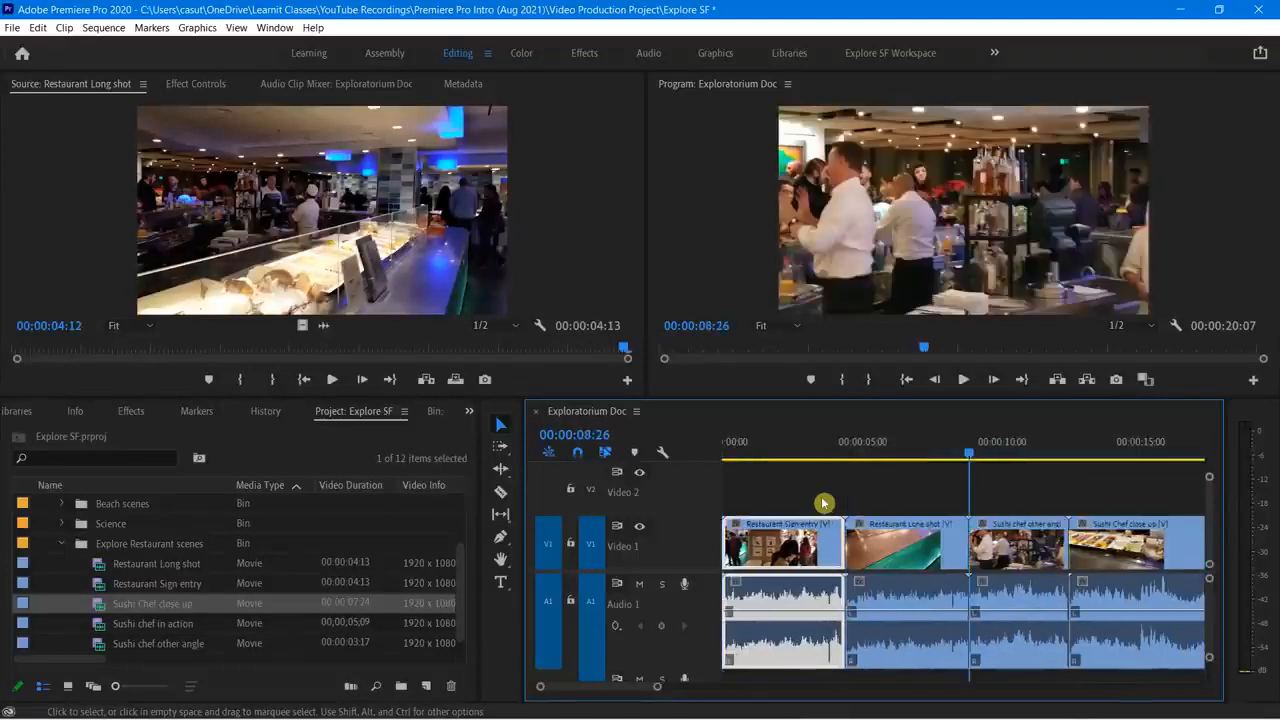
pyautogui.press('Up')
pyautogui.press('Up')
pyautogui.press('Up')
pyautogui.press('Up')
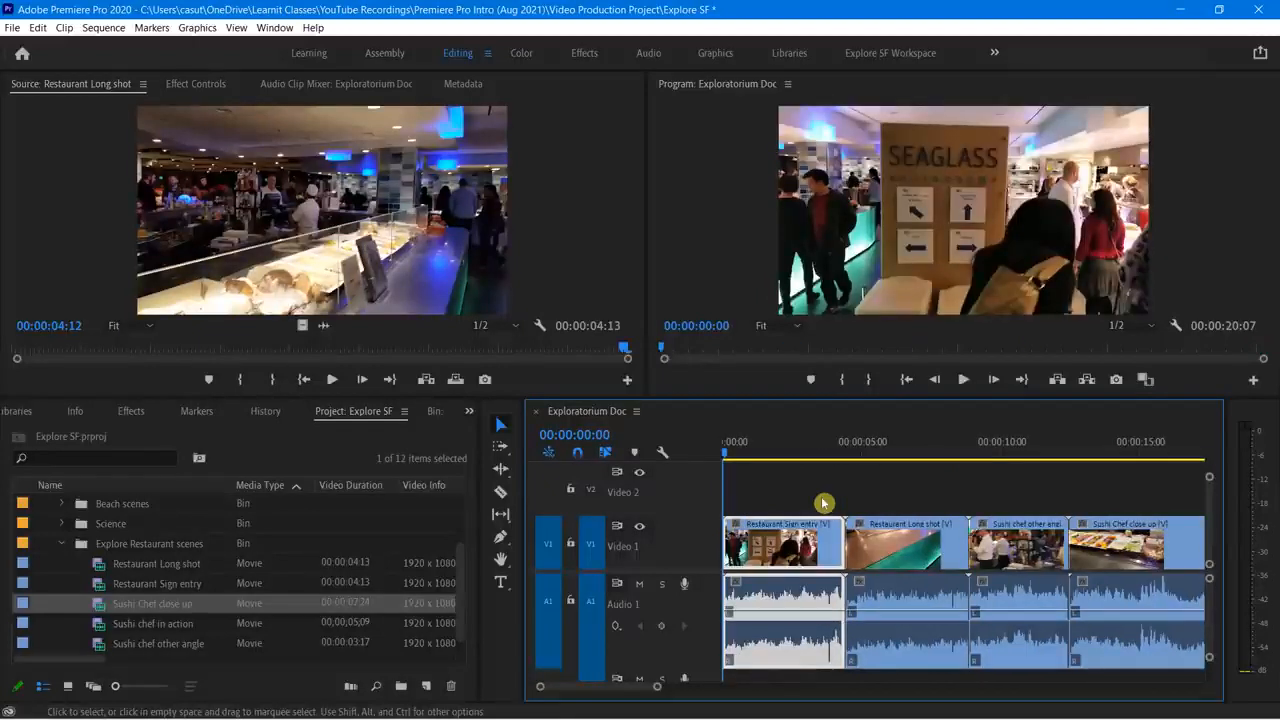
# Step: View the sequence from its start at wider and closer timeline scales, ending with all four clips in view
pyautogui.press('-')
pyautogui.press('-')
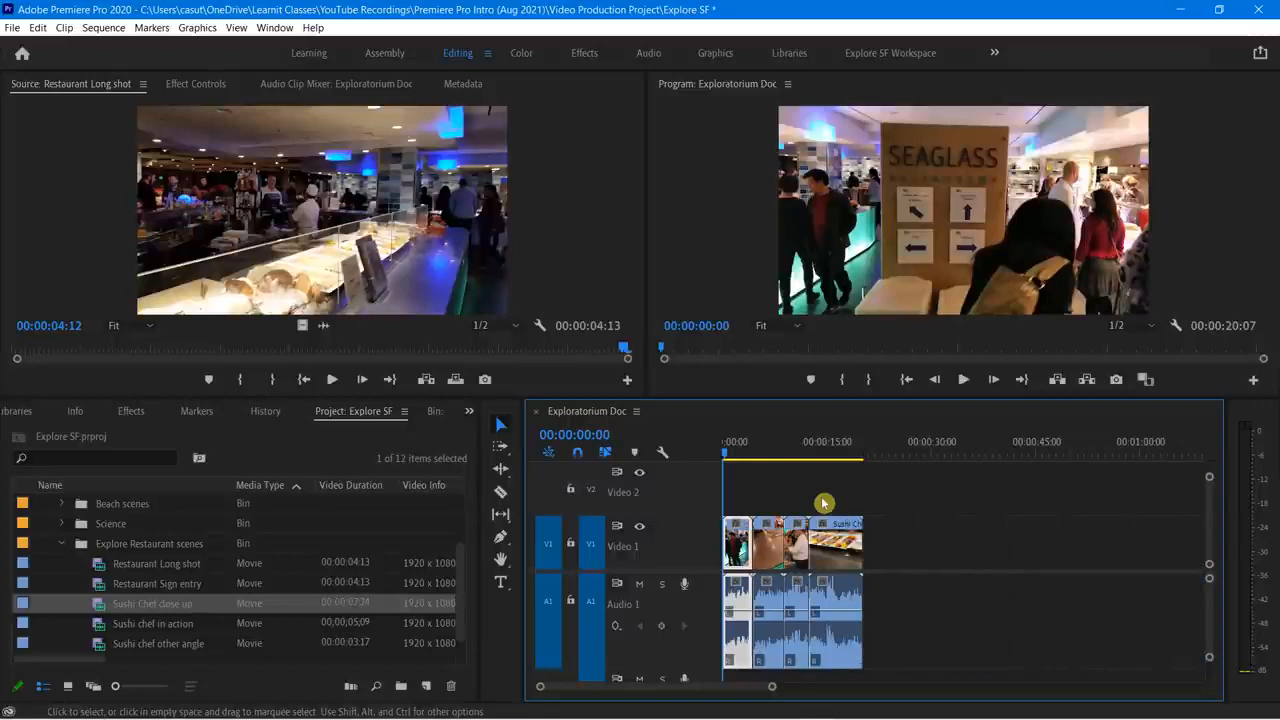
pyautogui.press('=')
pyautogui.press('=')
pyautogui.press('=')
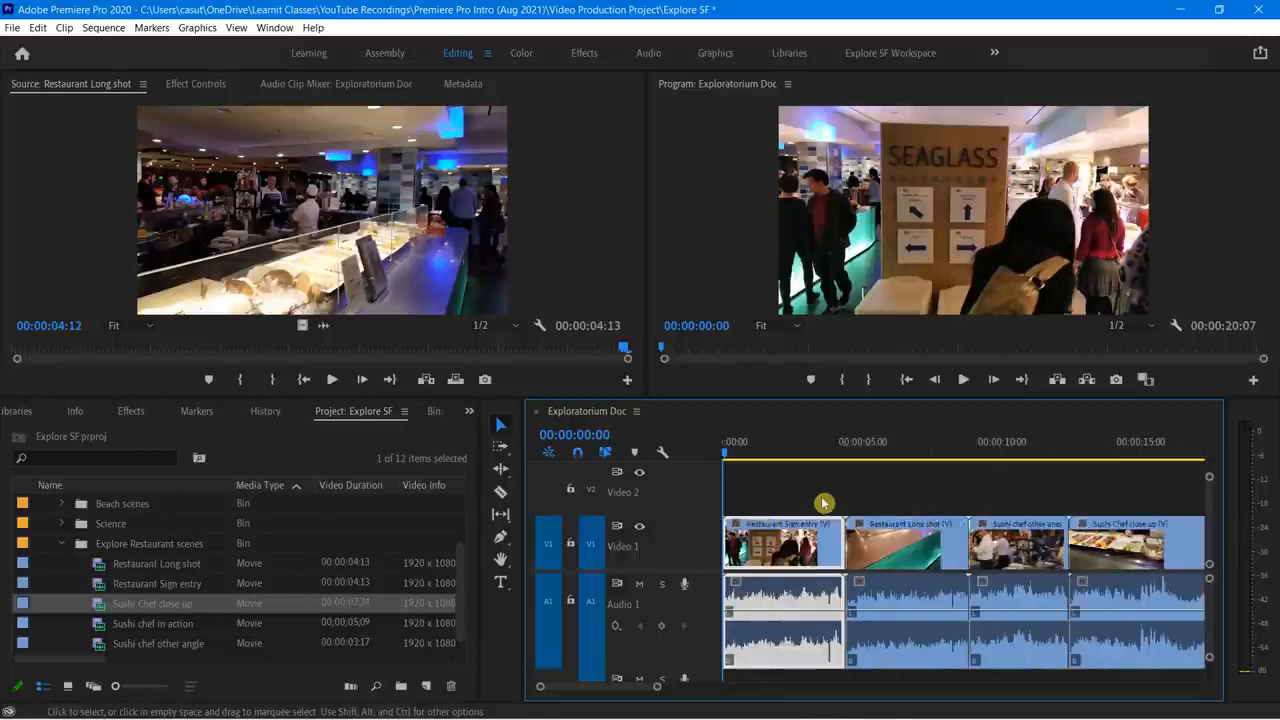
pyautogui.press('-')
pyautogui.press('-')
pyautogui.press('-')
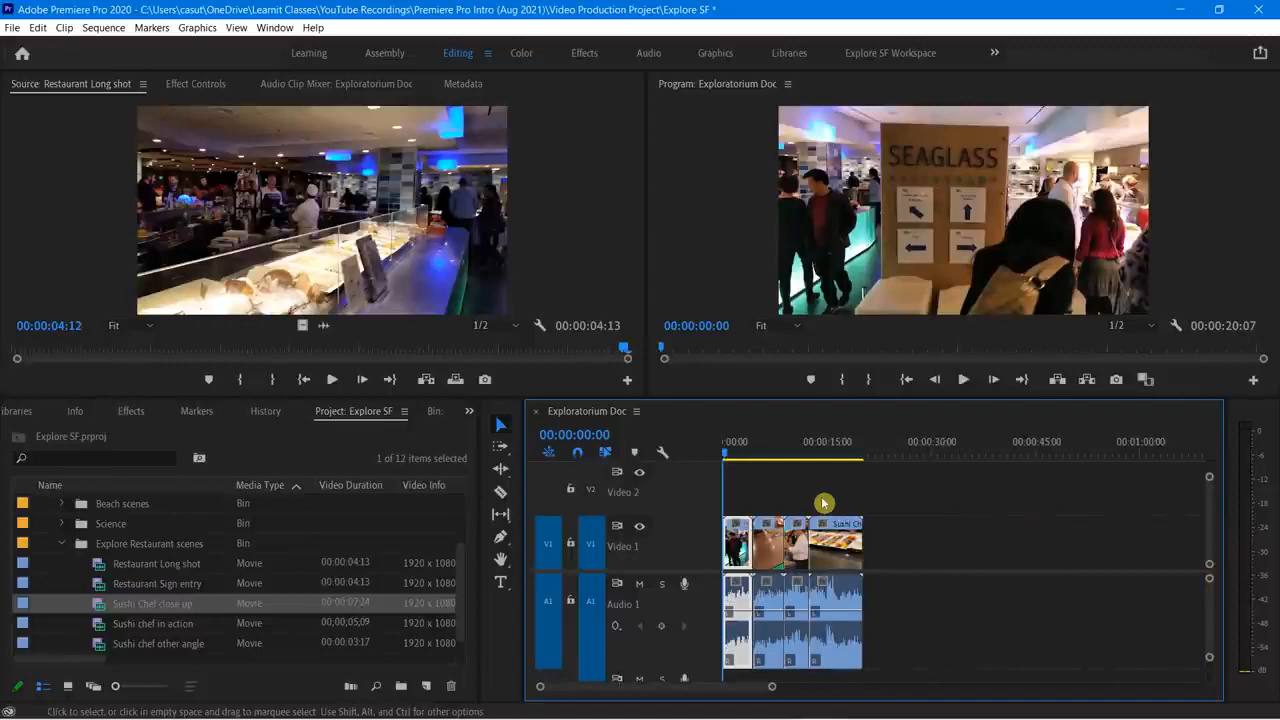
# Step: Expand the video tracks' height and then reduce it so V1 keeps only small clip thumbnails
pyautogui.hotkey('ctrl', '-')
pyautogui.hotkey('ctrl', '=')
pyautogui.hotkey('ctrl', '=')
pyautogui.hotkey('ctrl', '=')
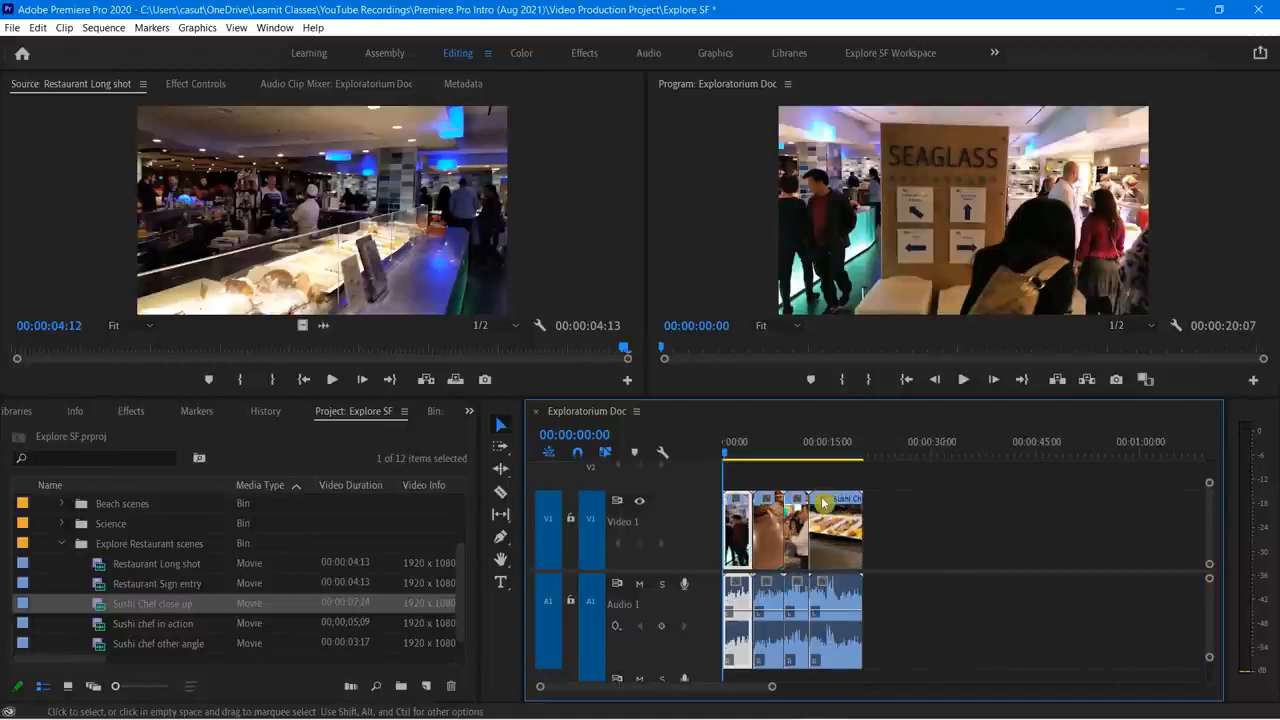
pyautogui.hotkey('ctrl', '-')
pyautogui.hotkey('ctrl', '-')
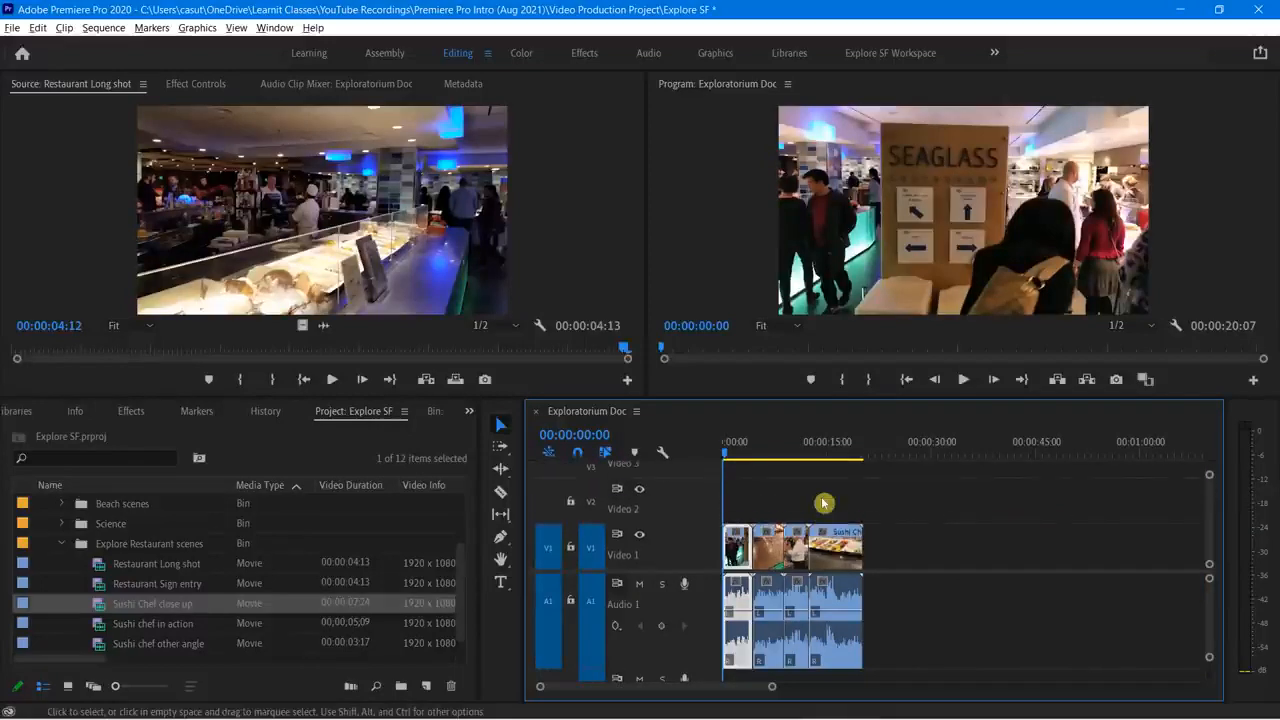
# Step: Reduce the audio tracks' height, then enlarge it slightly so Audio 1 shows both waveform channels in a compact size
pyautogui.hotkey('alt', '=')
pyautogui.hotkey('alt', '=')
pyautogui.hotkey('alt', '-')
pyautogui.hotkey('alt', '-')
pyautogui.hotkey('alt', '-')
pyautogui.hotkey('alt', '-')
pyautogui.hotkey('alt', '-')
pyautogui.hotkey('alt', '-')
pyautogui.hotkey('alt', '-')
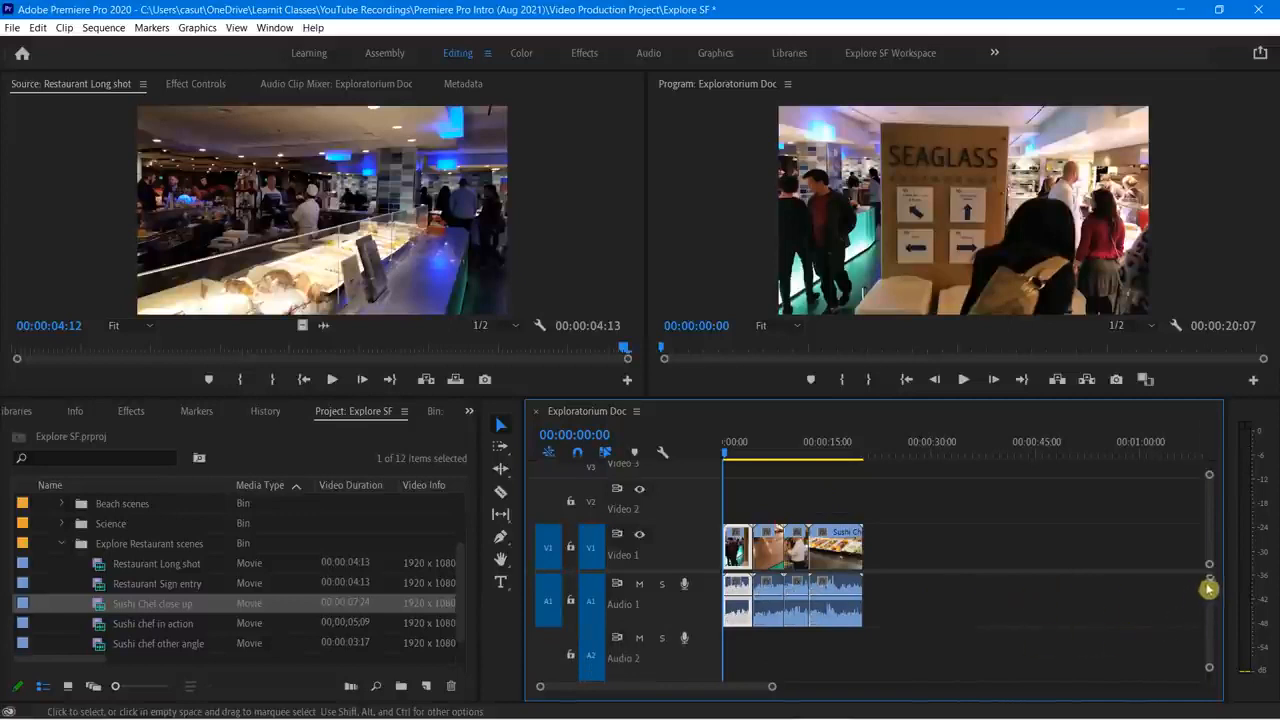
pyautogui.moveTo(1209, 581); pyautogui.dragTo(1209, 589)
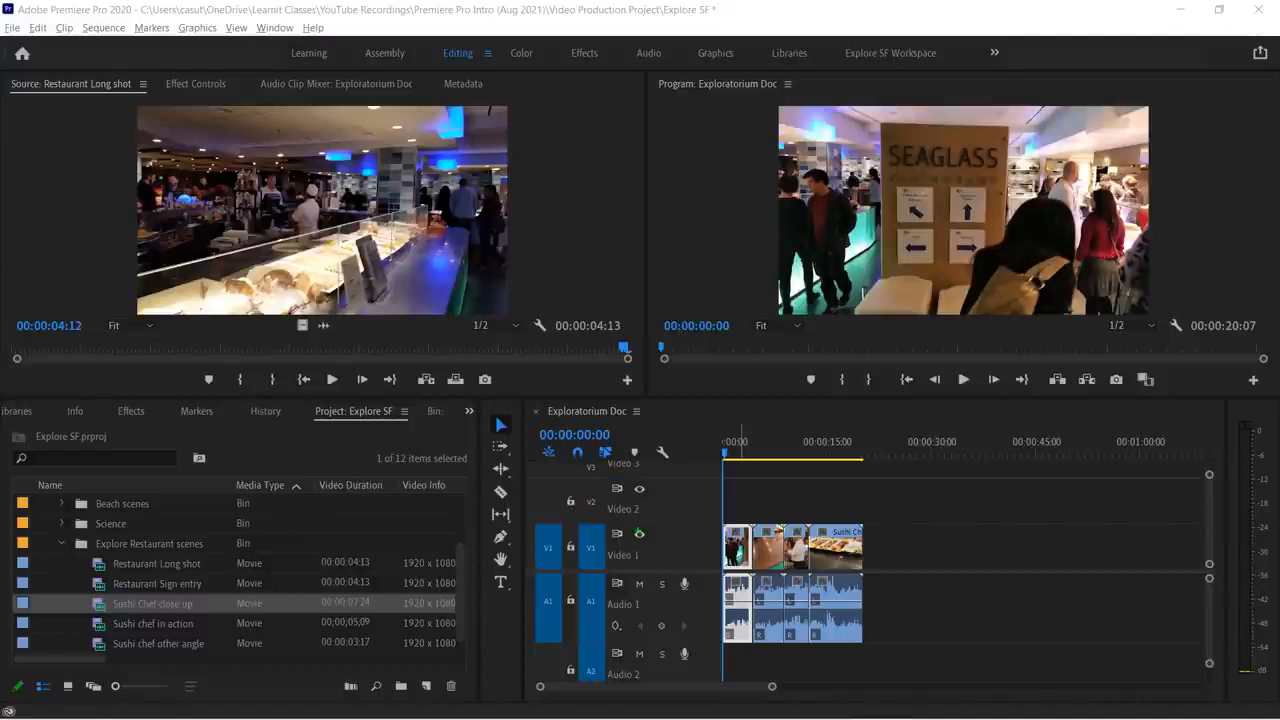
# Step: Turn the Video 1 track's output off and back on to compare the picture in the Program monitor
pyautogui.click(639, 534)
pyautogui.click(640, 535)
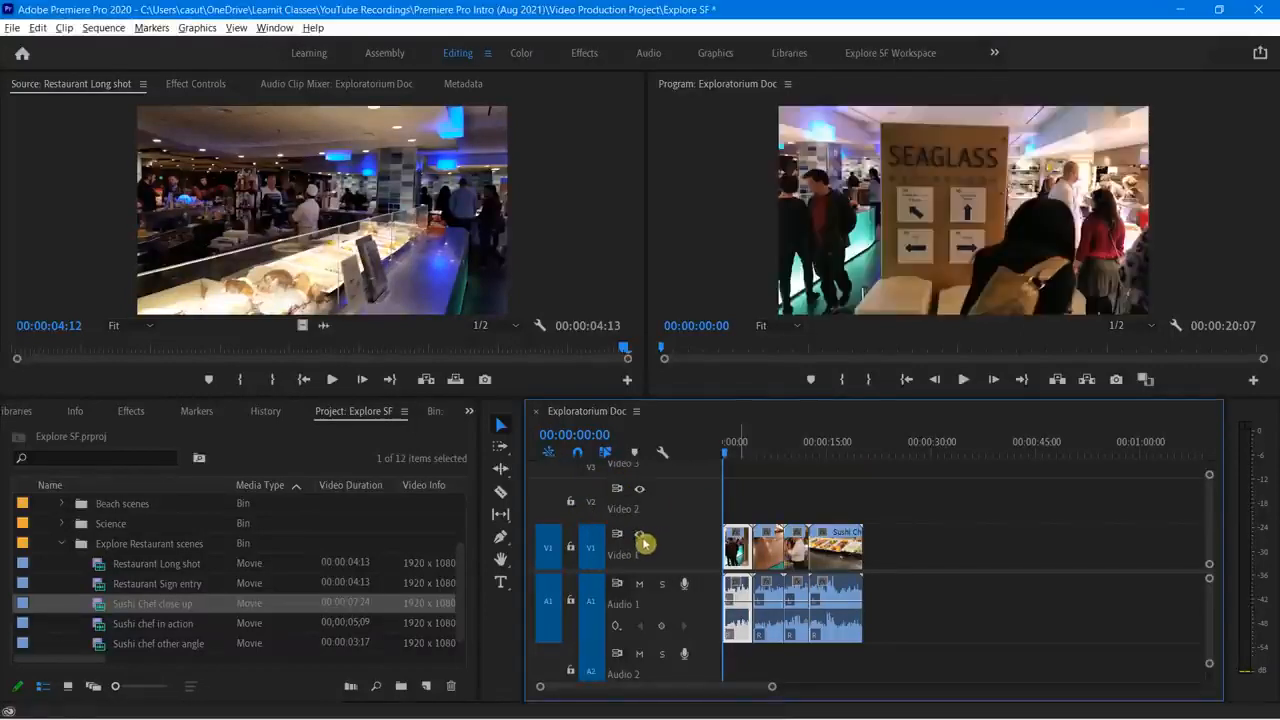
pyautogui.click(640, 535)
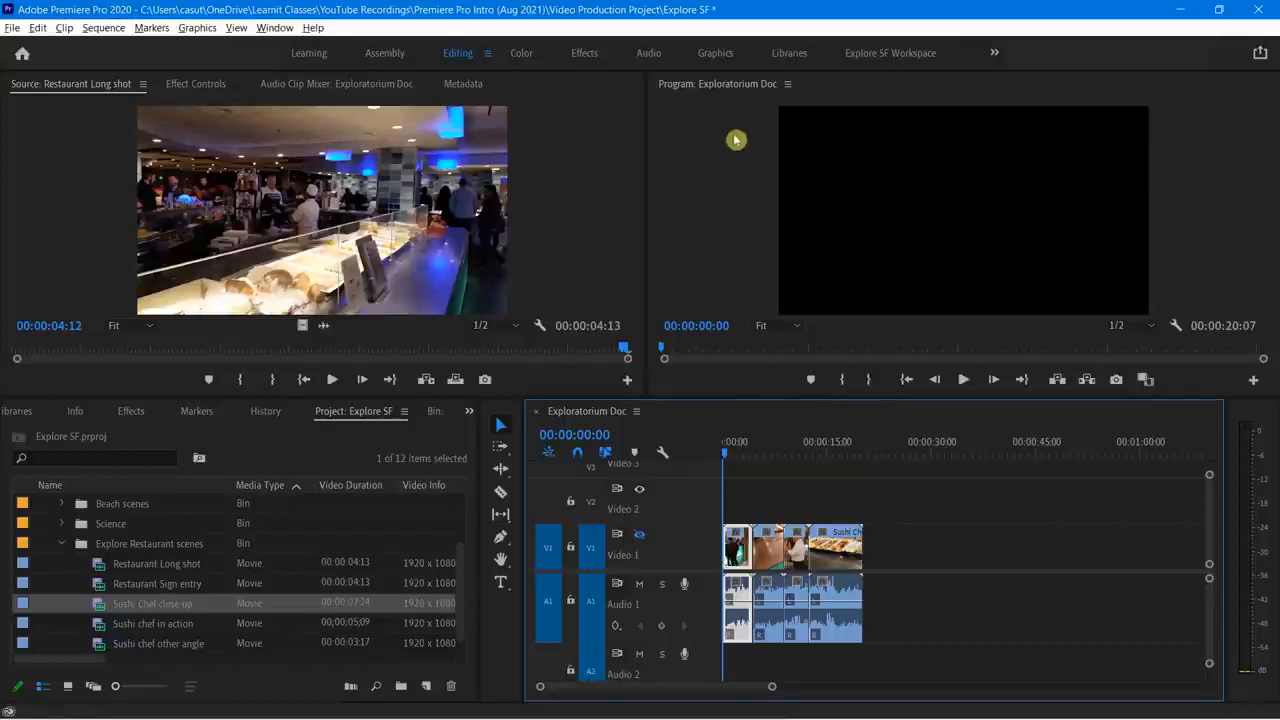
pyautogui.click(642, 538)
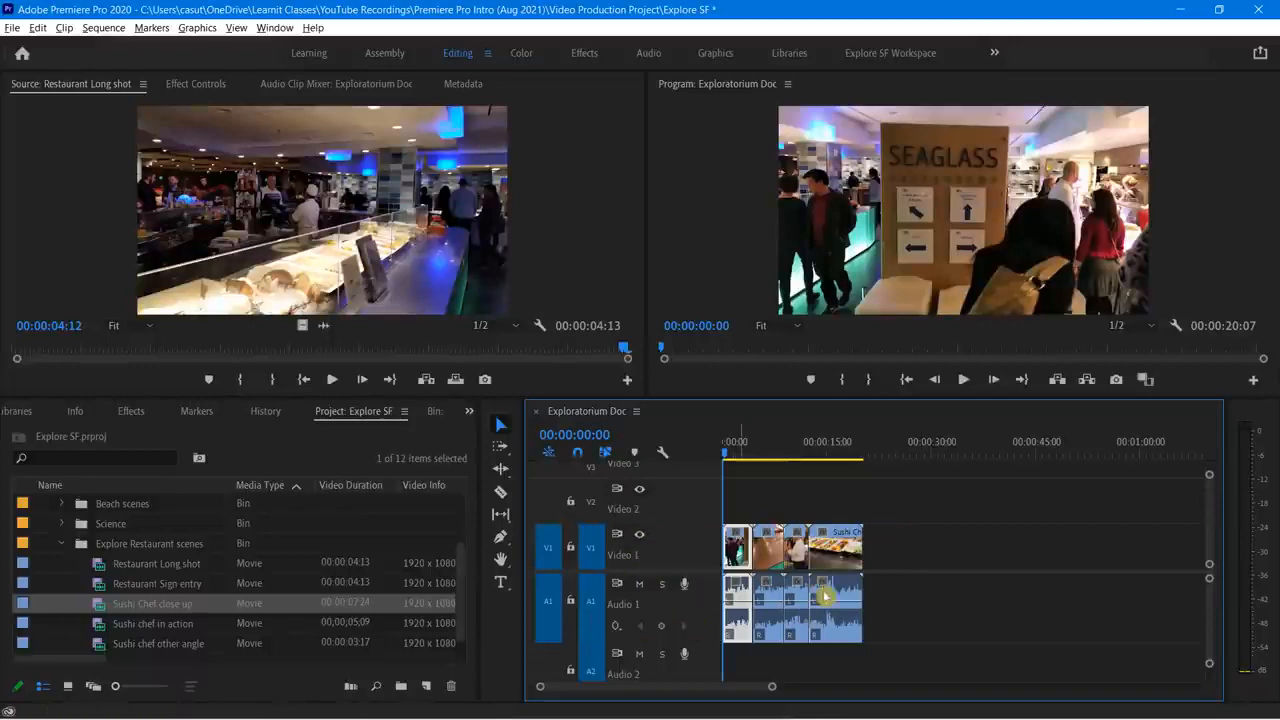
# Step: Mute the Audio 1 track
pyautogui.click(640, 585)
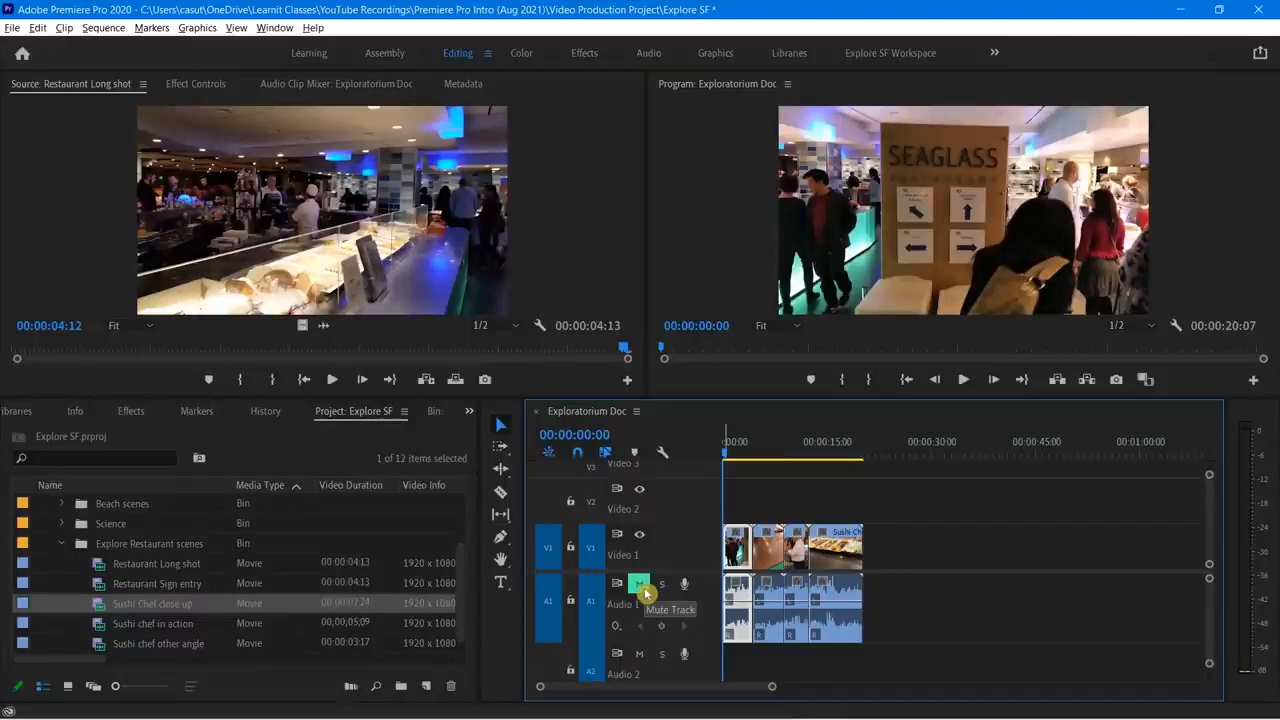
# Step: Play the start of the sequence with Audio 1 muted, and unmute the track after stopping playback
pyautogui.press('space')
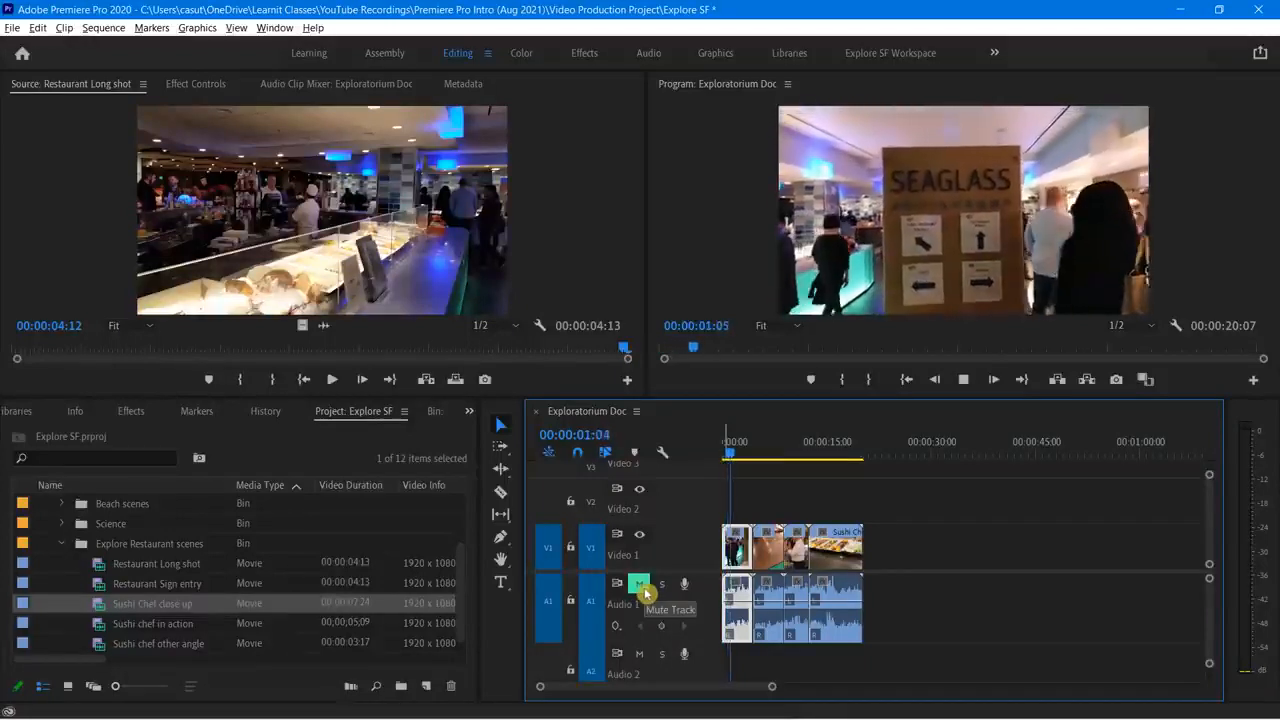
pyautogui.press('space')
pyautogui.click(642, 587)
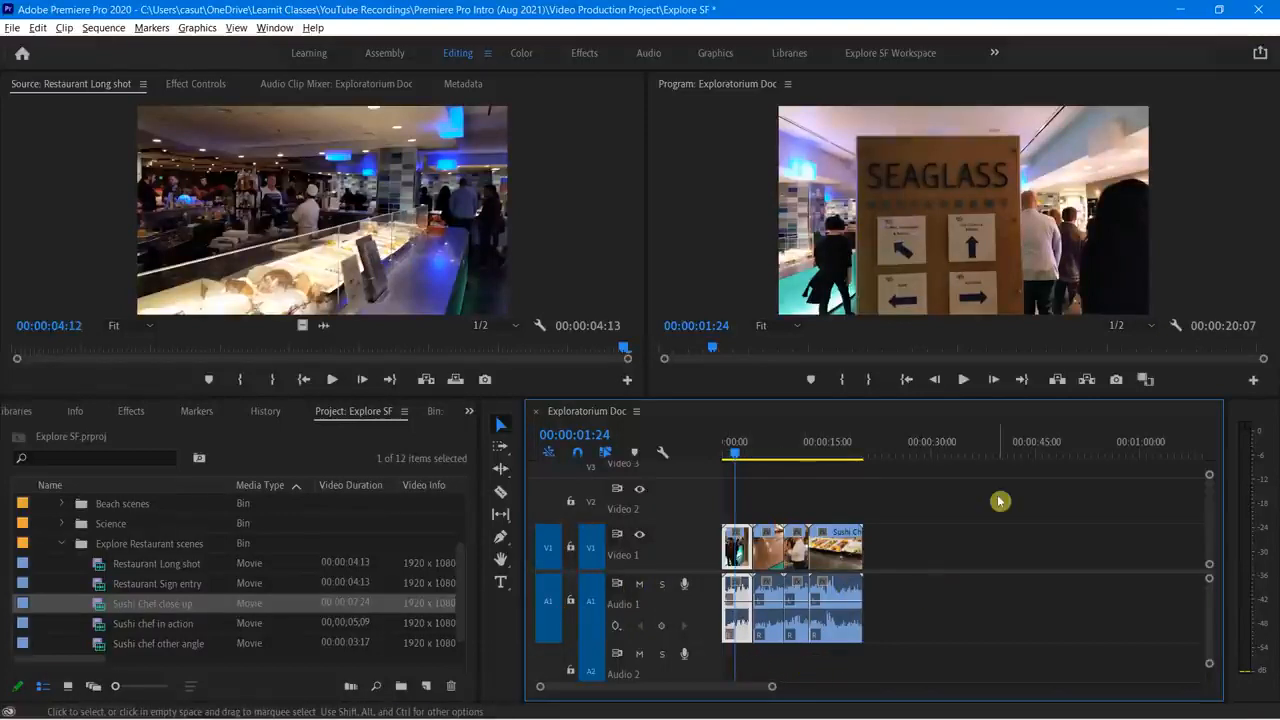
# Step: Lock the Video 1 track and unlock it again
pyautogui.click(571, 550)
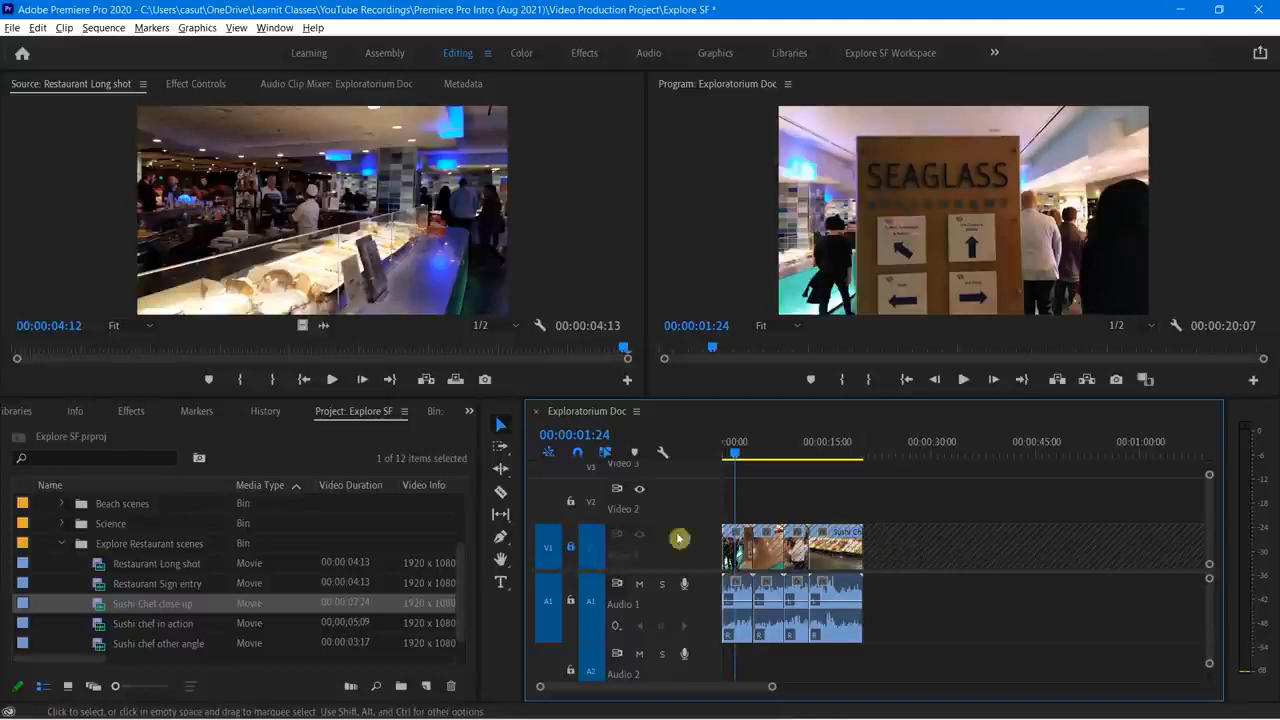
pyautogui.click(571, 549)
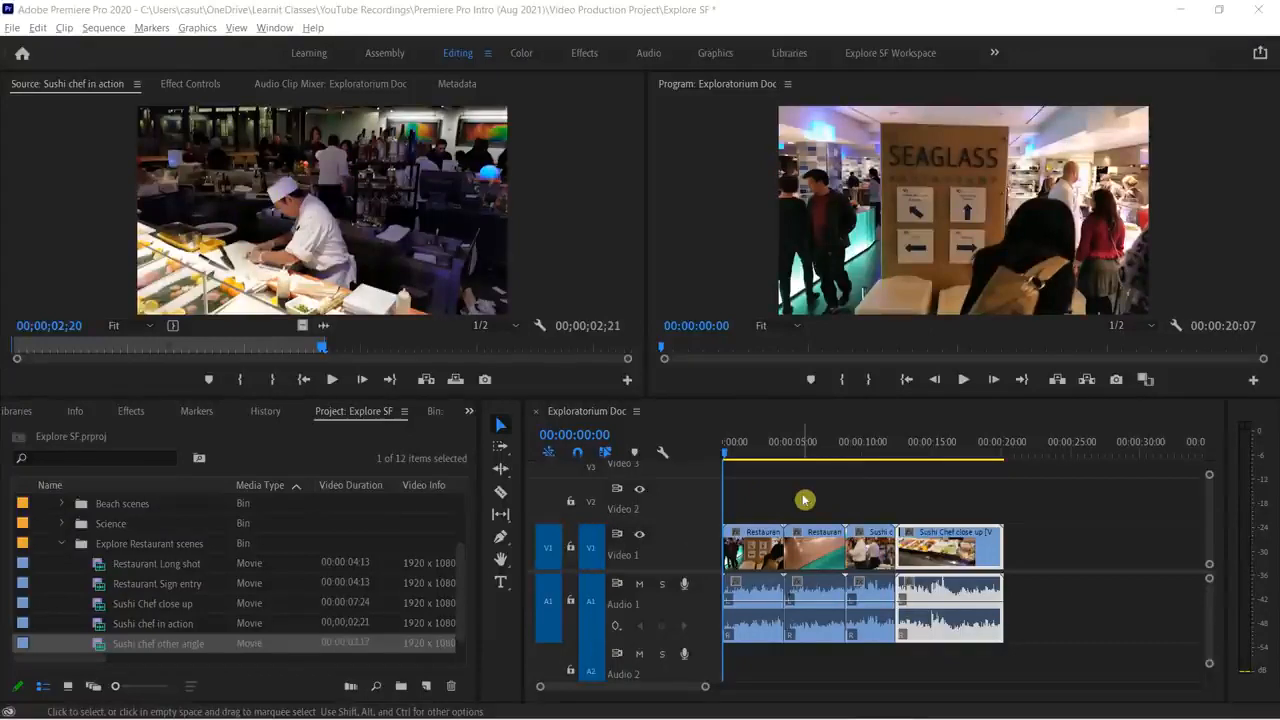
# Step: Play the first second of the Exploratorium Doc sequence from its start and stop playback
pyautogui.click(772, 427)
pyautogui.press('space')
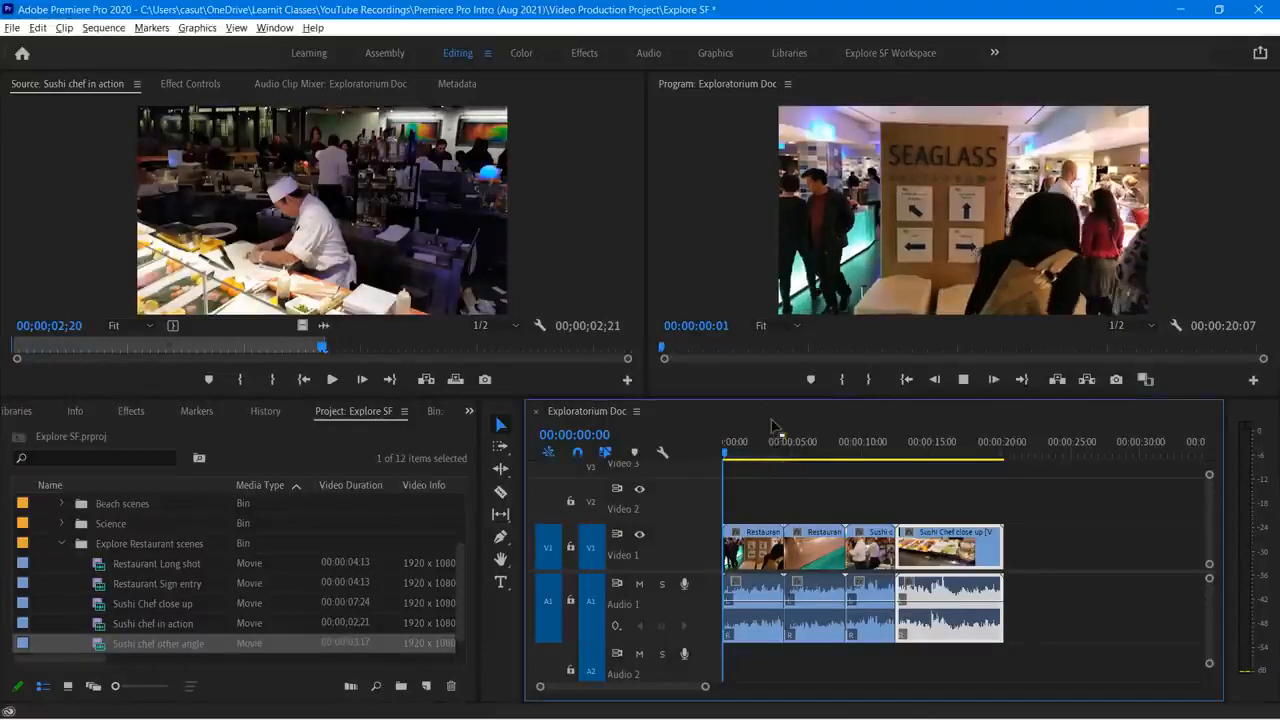
pyautogui.press('space')
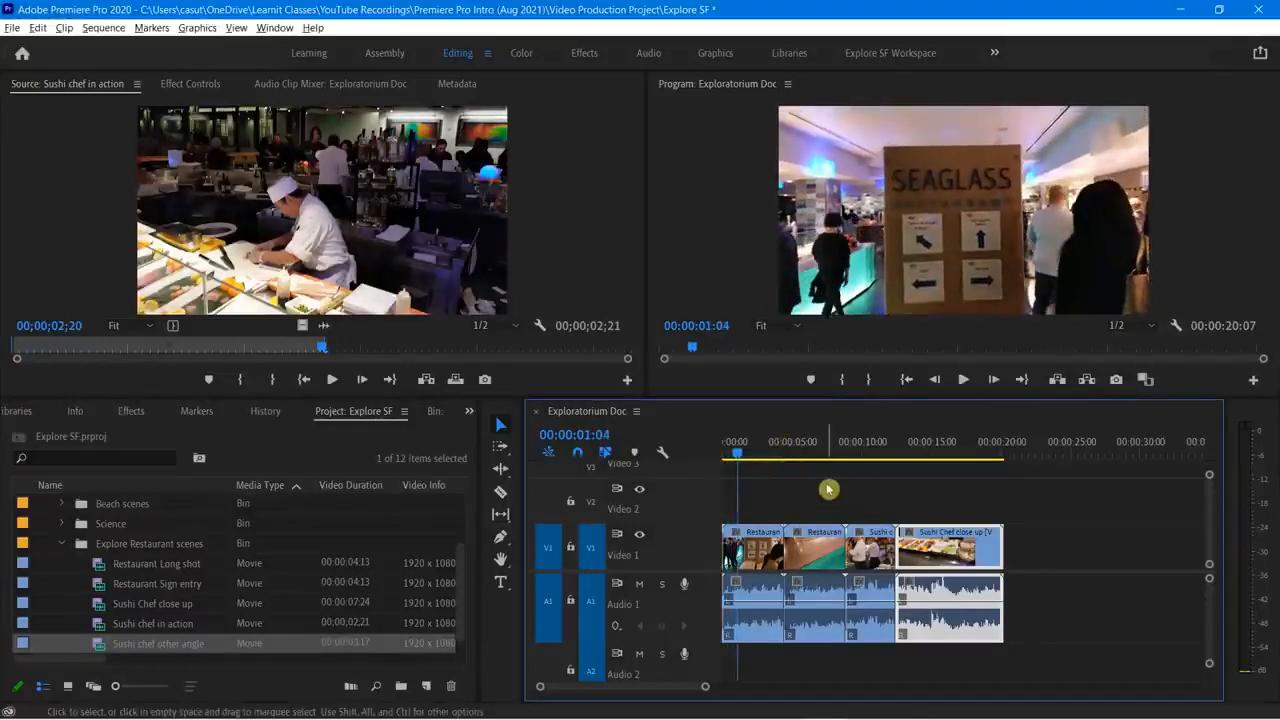
# Step: Try moving the second clip's video up to Video 2 and its audio down to Audio 2, and undo both moves
pyautogui.click(150, 628)
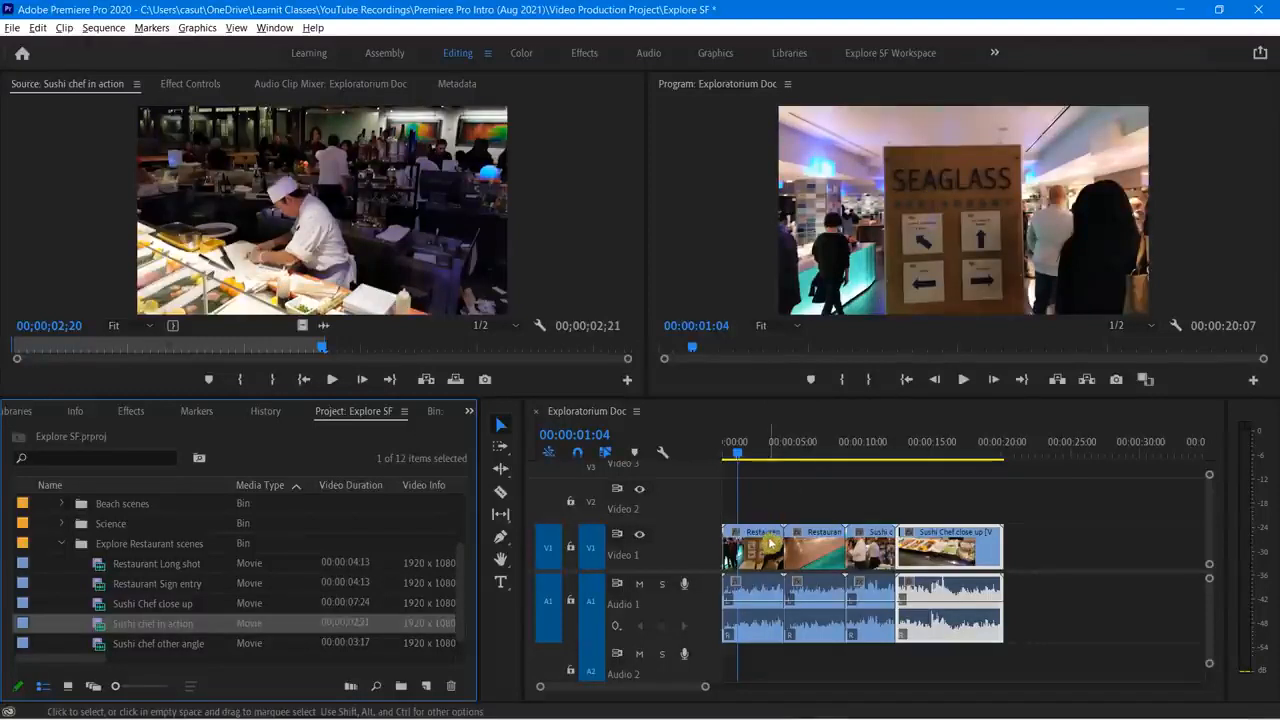
pyautogui.click(812, 556)
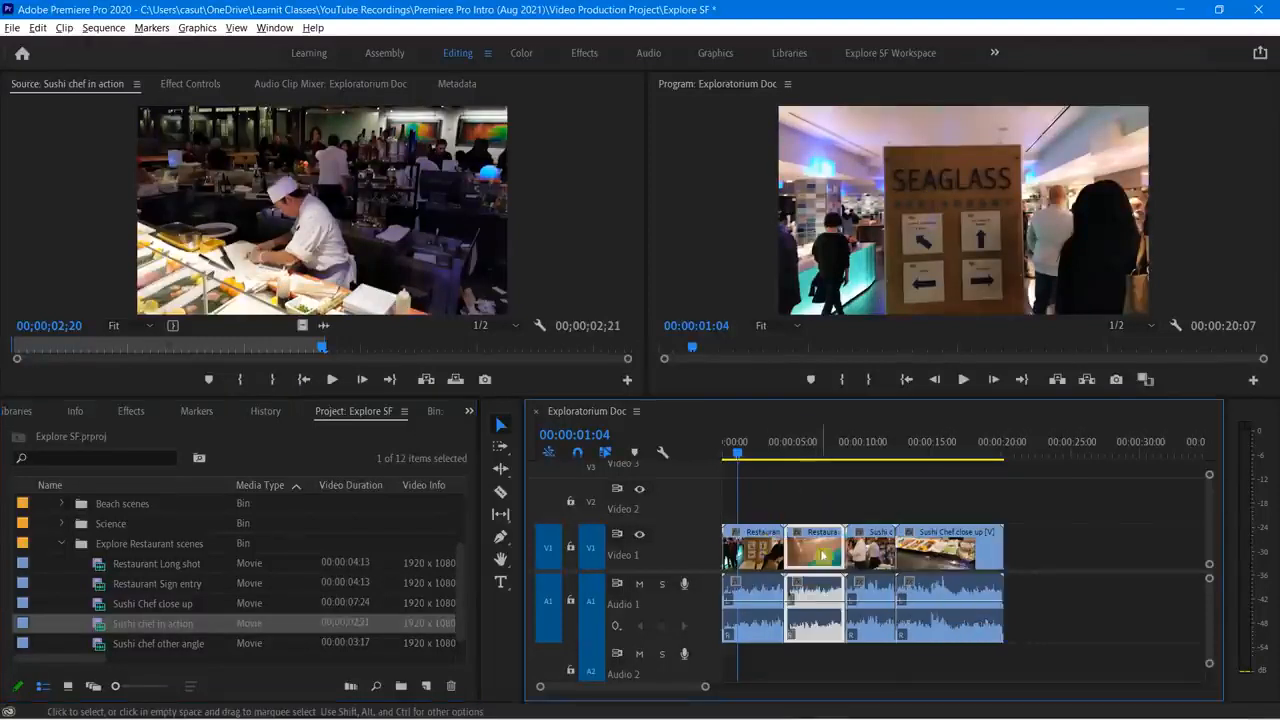
pyautogui.moveTo(816, 547); pyautogui.dragTo(813, 497)
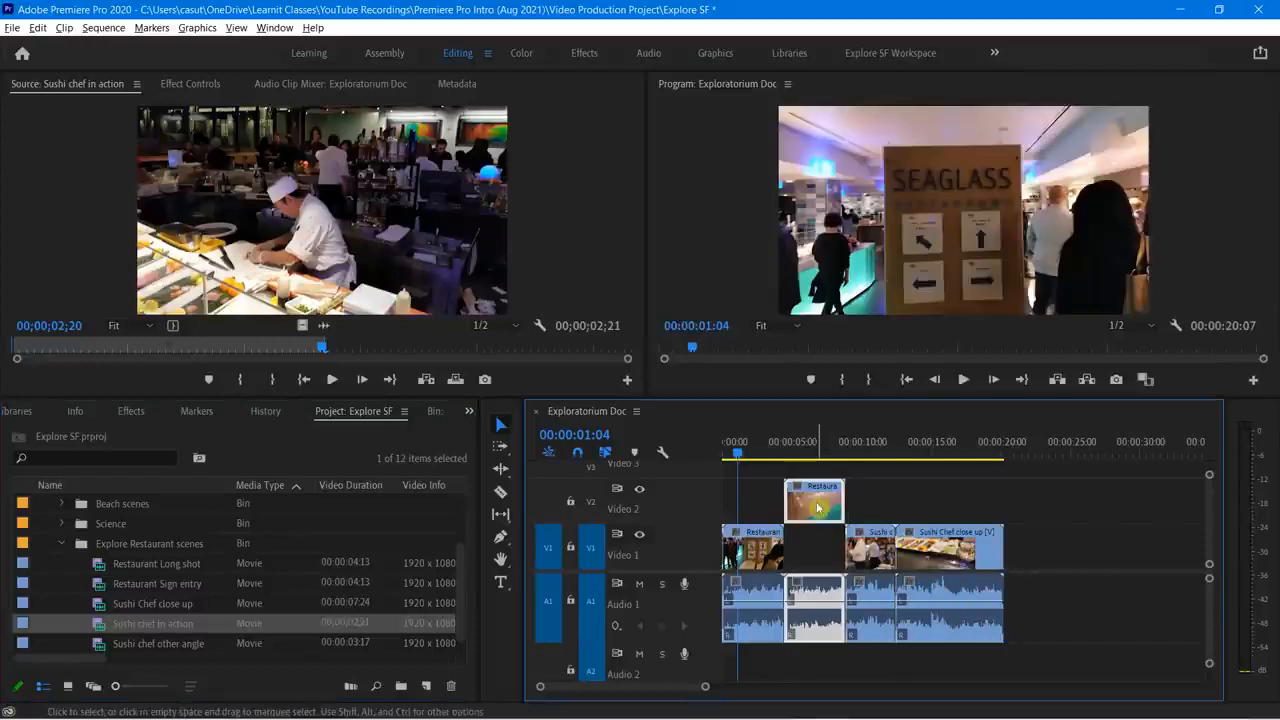
pyautogui.moveTo(822, 612); pyautogui.dragTo(820, 650)
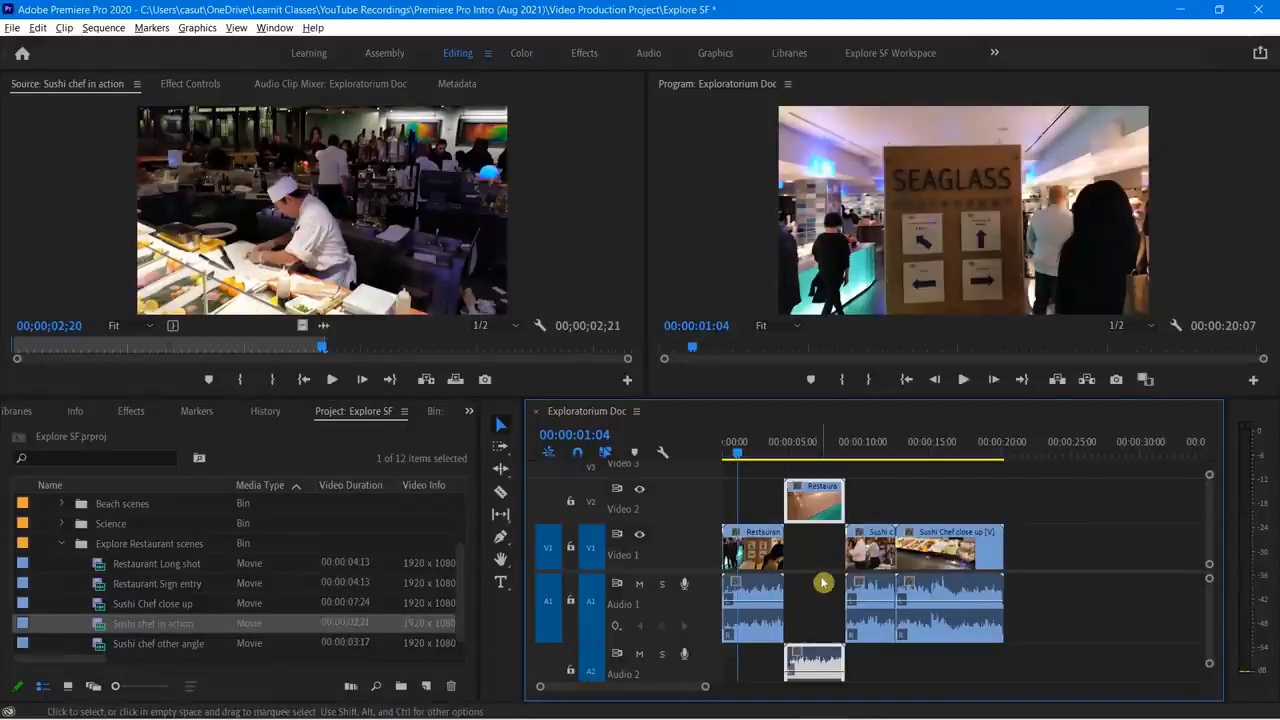
pyautogui.hotkey('ctrl', 'z')
pyautogui.hotkey('ctrl', 'z')
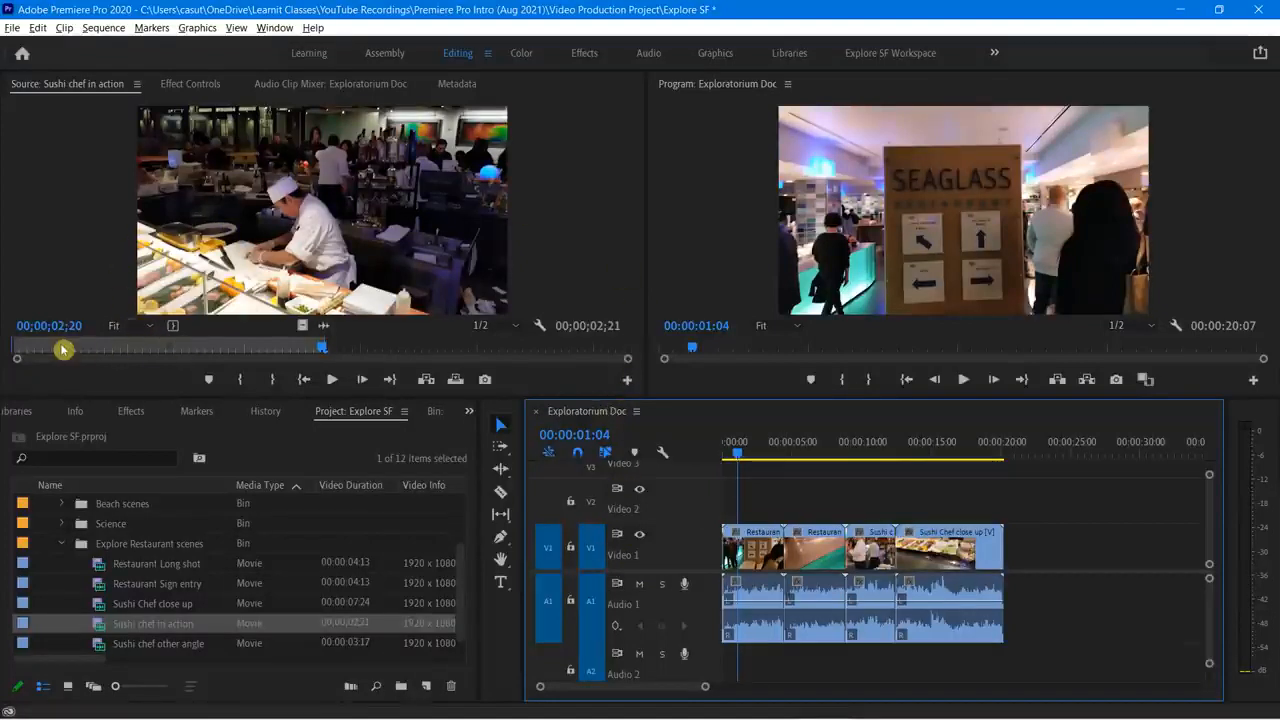
# Step: Play the Sushi chef in action clip from its beginning in the Source monitor to review the footage
pyautogui.click(91, 227)
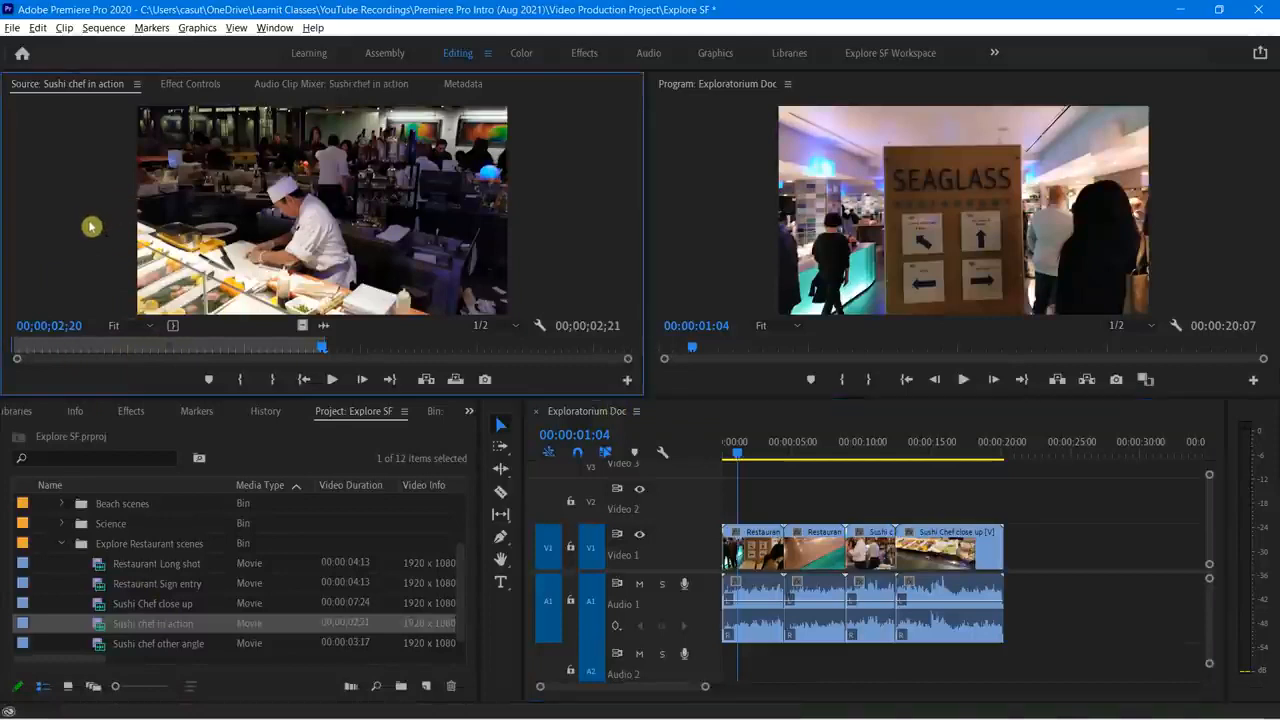
pyautogui.press('space')
pyautogui.press('space')
pyautogui.click(25, 352)
pyautogui.press('space')
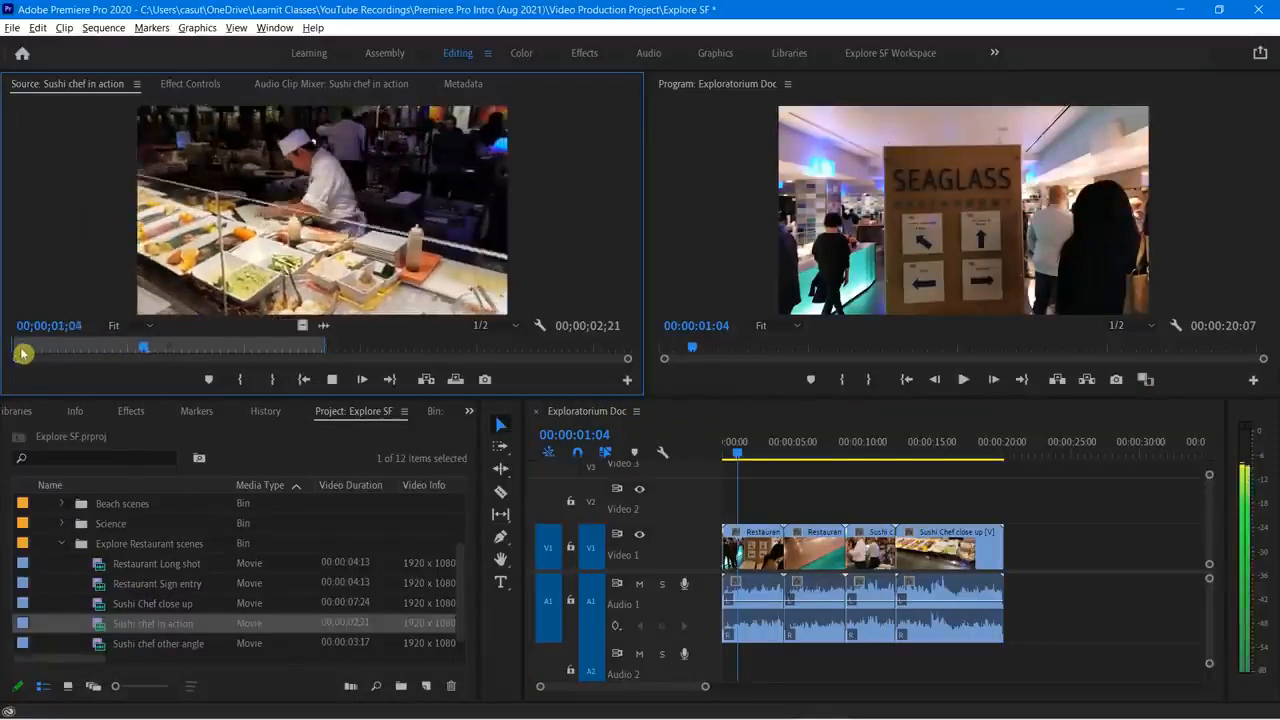
pyautogui.press('space')
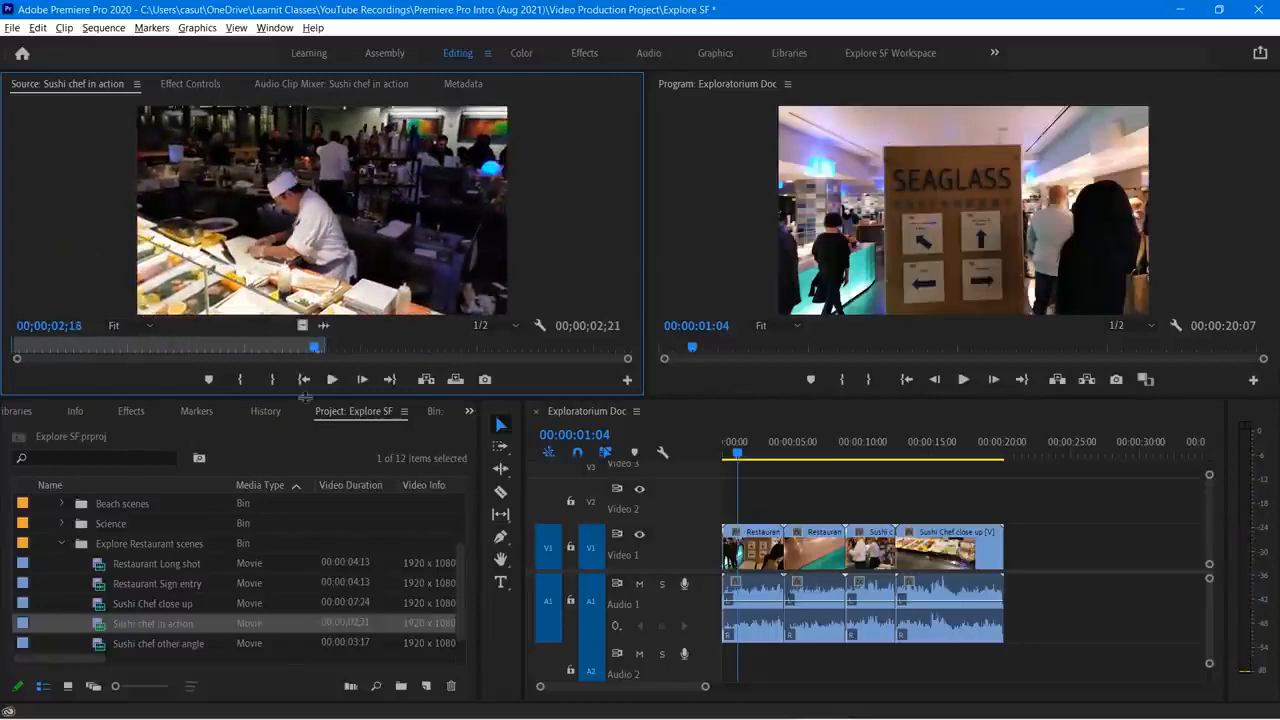
# Step: Shorten the In-to-Out range of Sushi chef in action to 00;00;01;14 and shift it slightly past the clip's start
pyautogui.moveTo(322, 345); pyautogui.dragTo(170, 348)
pyautogui.moveTo(88, 344); pyautogui.dragTo(141, 348)
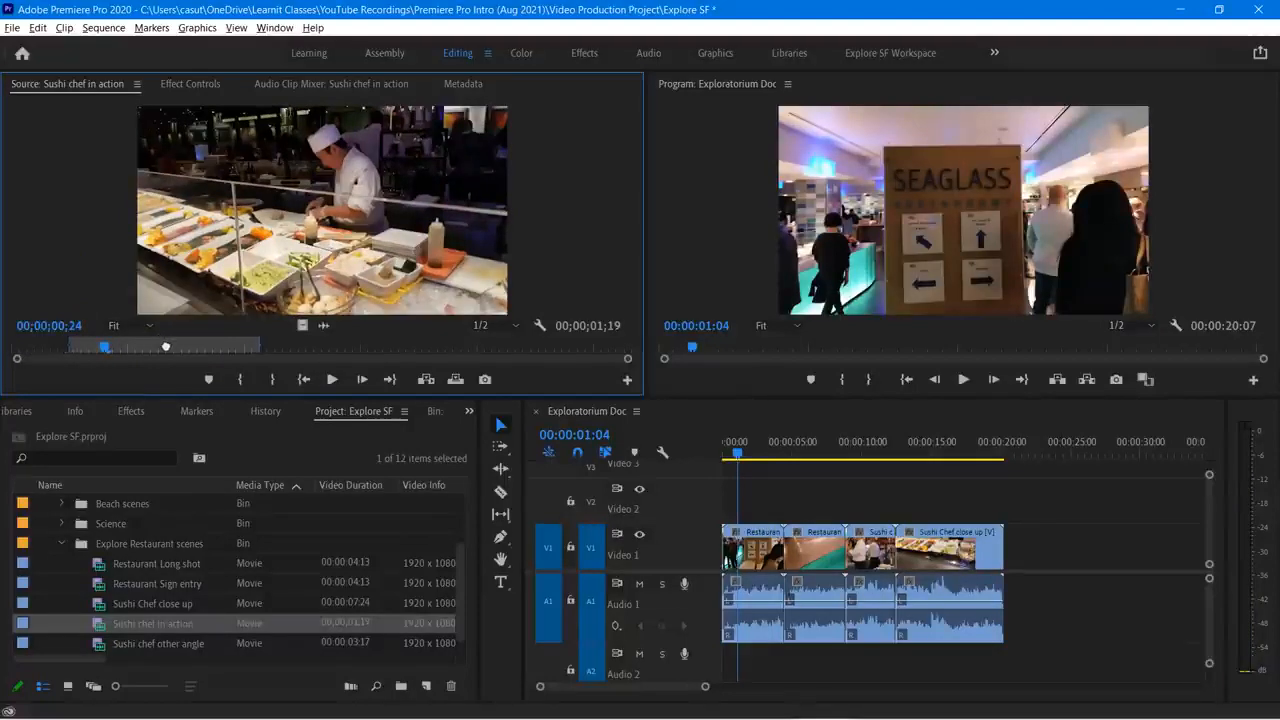
pyautogui.moveTo(257, 348)
pyautogui.mouseDown()
pyautogui.moveTo(197, 352)
pyautogui.moveTo(244, 356)
pyautogui.mouseUp()
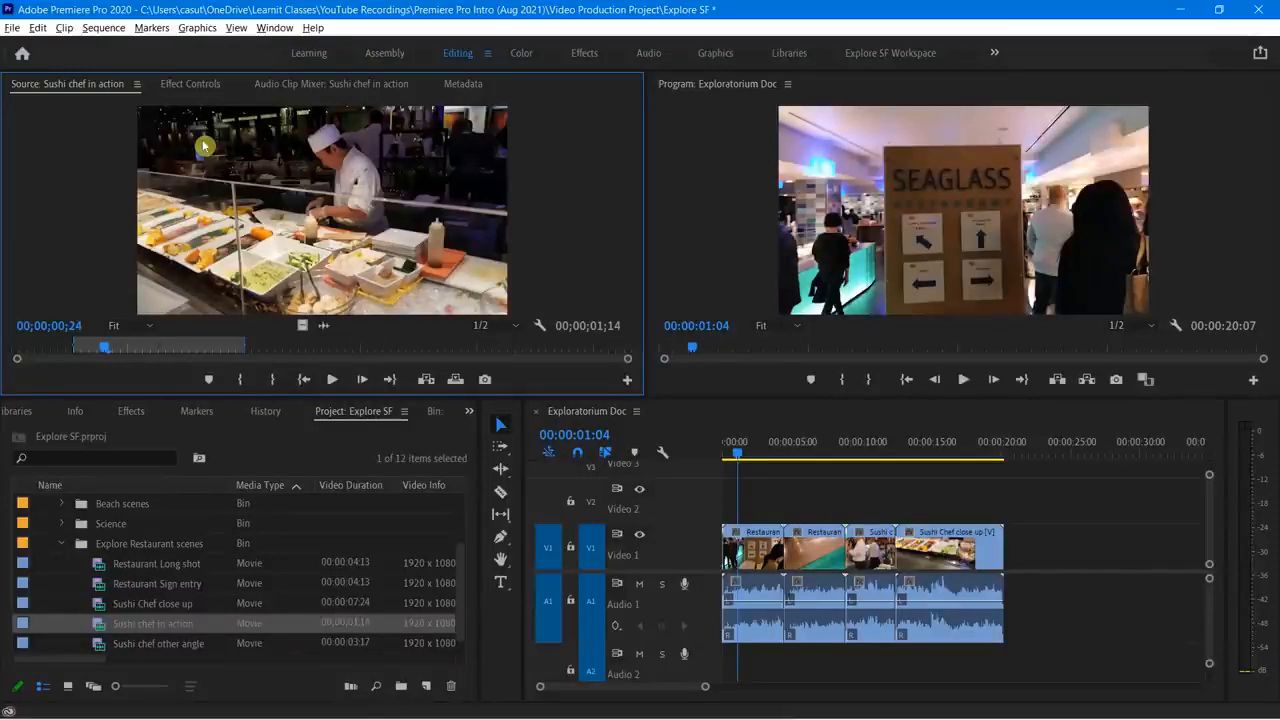
# Step: Patch the source video to the Video 2 track and the source audio to Audio 2
pyautogui.click(550, 510)
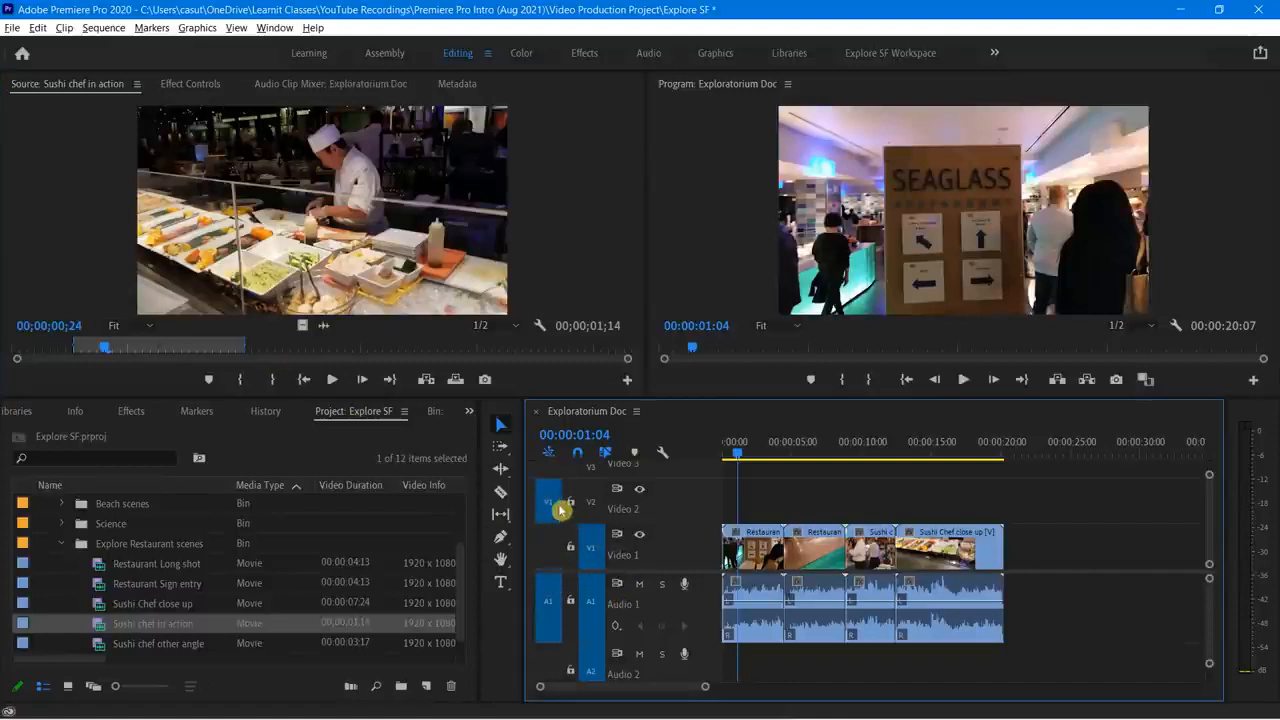
pyautogui.click(548, 664)
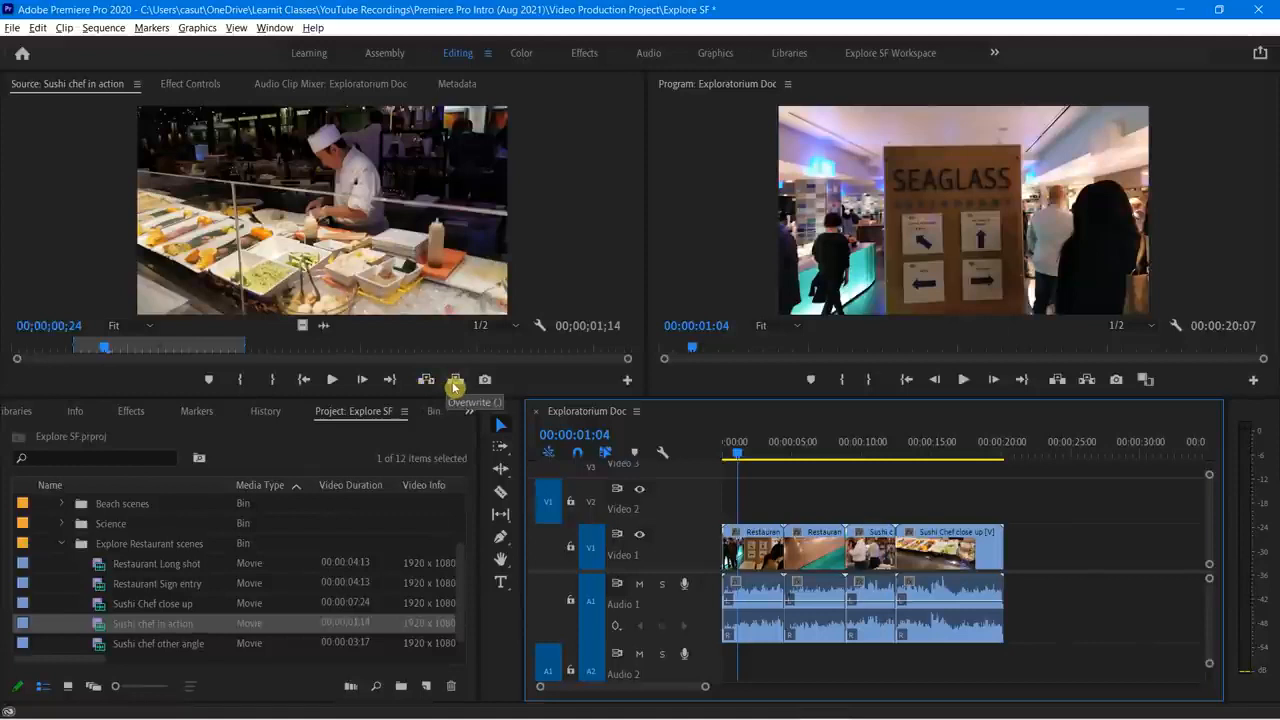
# Step: Try an Insert edit of the marked Sushi chef in action range at 00:00:01:04, play the sequence to check it, and undo the edit
pyautogui.click(426, 385)
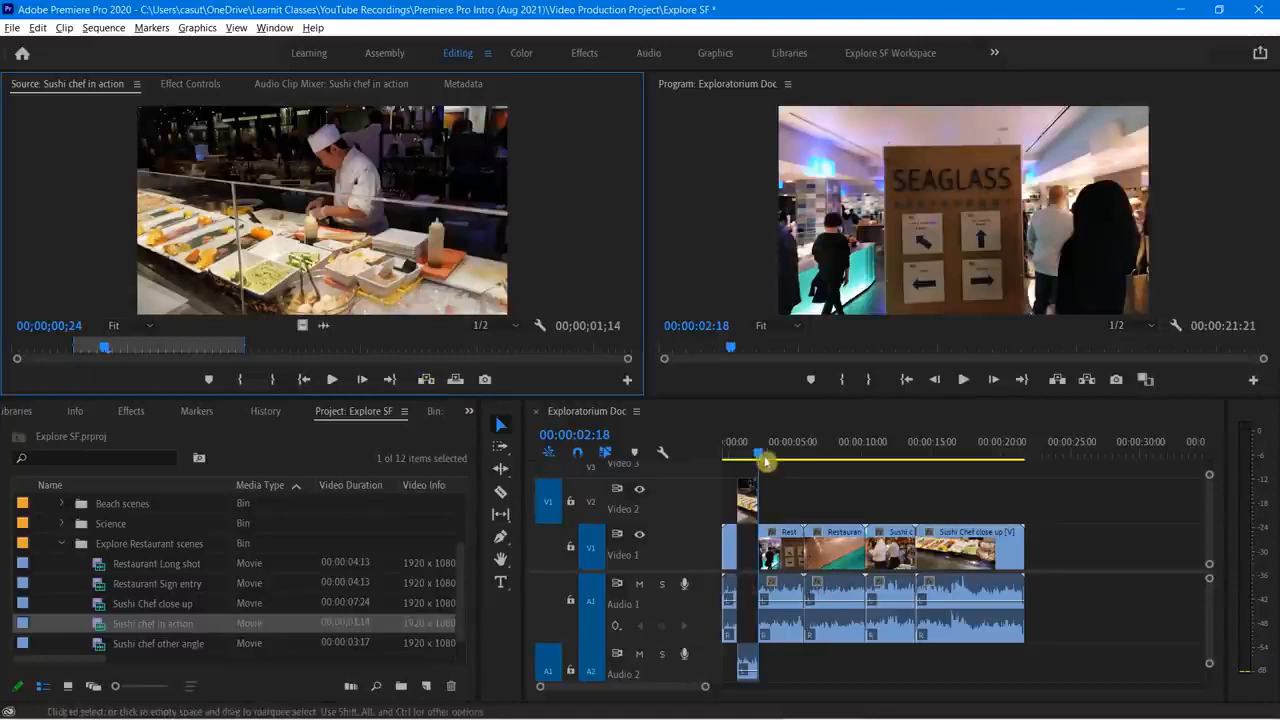
pyautogui.moveTo(757, 460); pyautogui.dragTo(722, 465)
pyautogui.press('space')
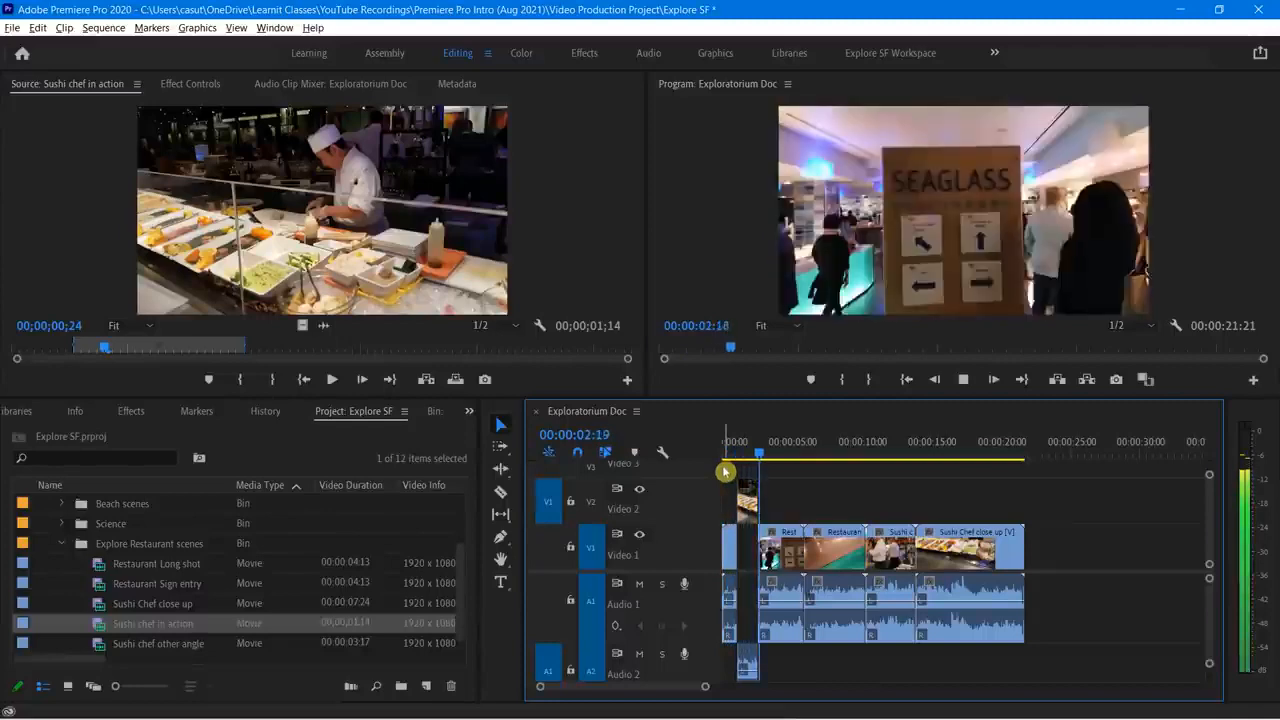
pyautogui.press('space')
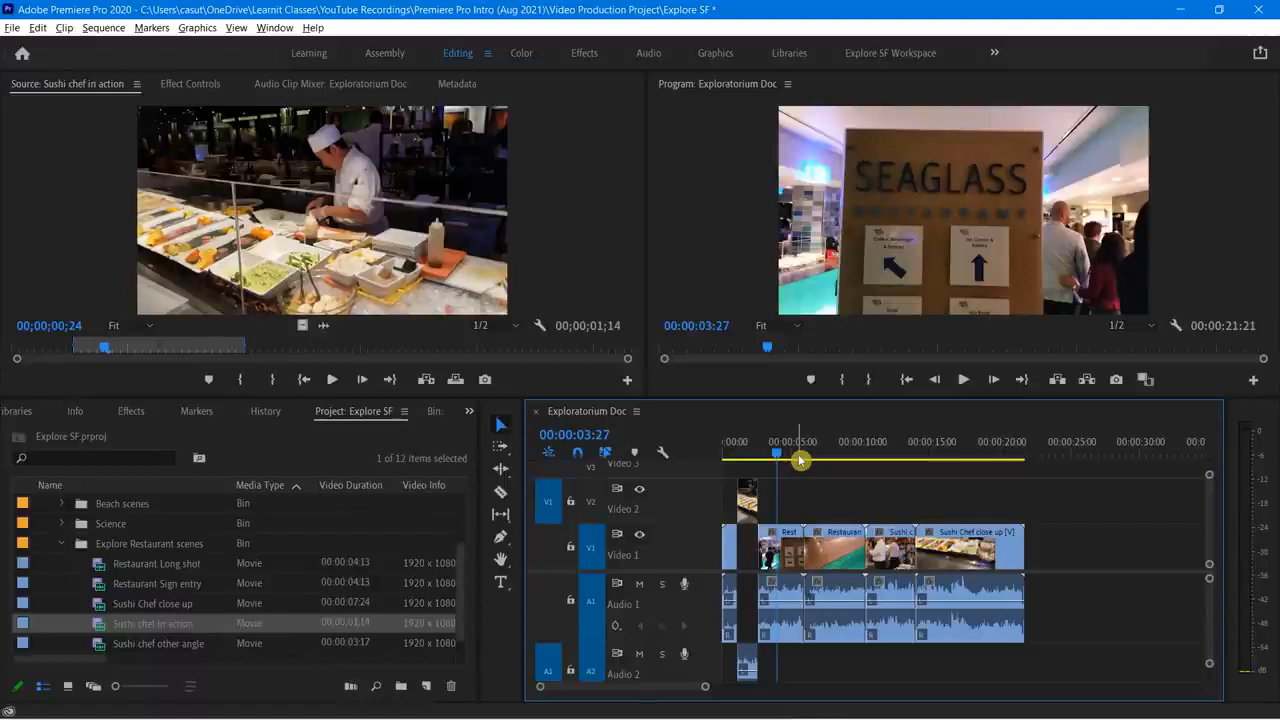
pyautogui.hotkey('ctrl', 'z')
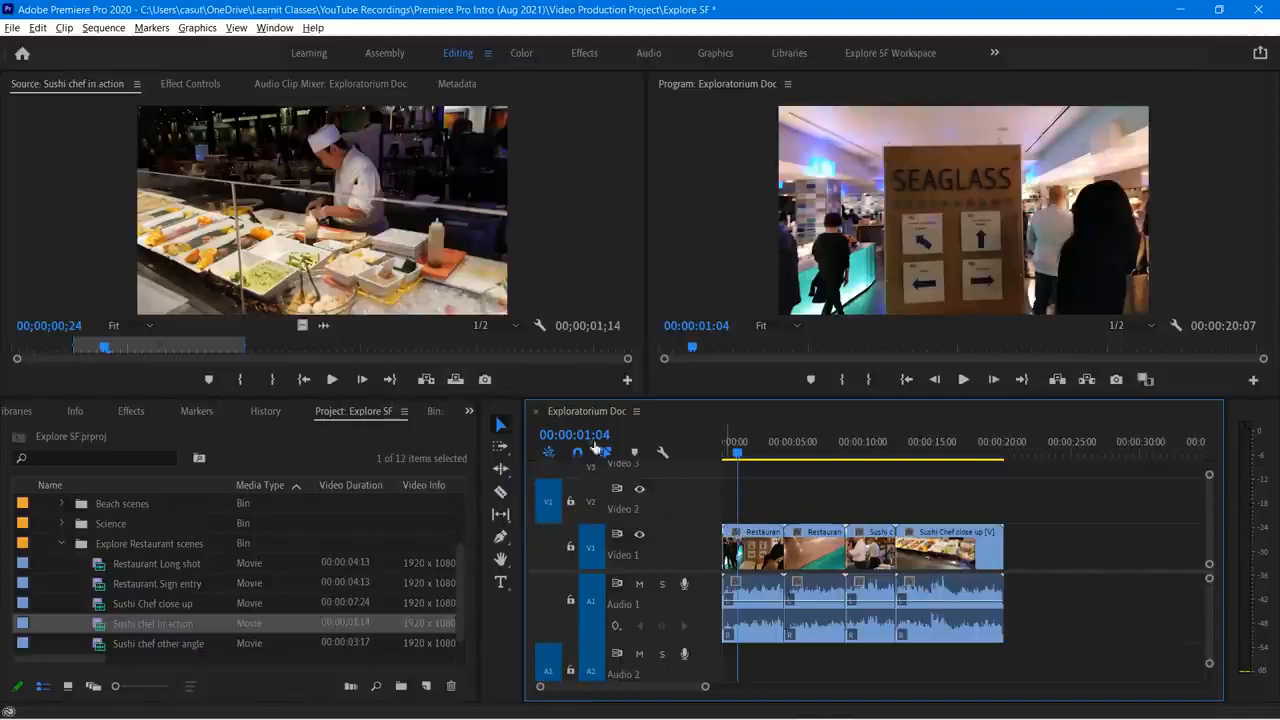
# Step: Overwrite the marked Sushi chef in action range onto Video 2 and Audio 2 at 00:00:01:04, and play the sequence from its start
pyautogui.click(455, 380)
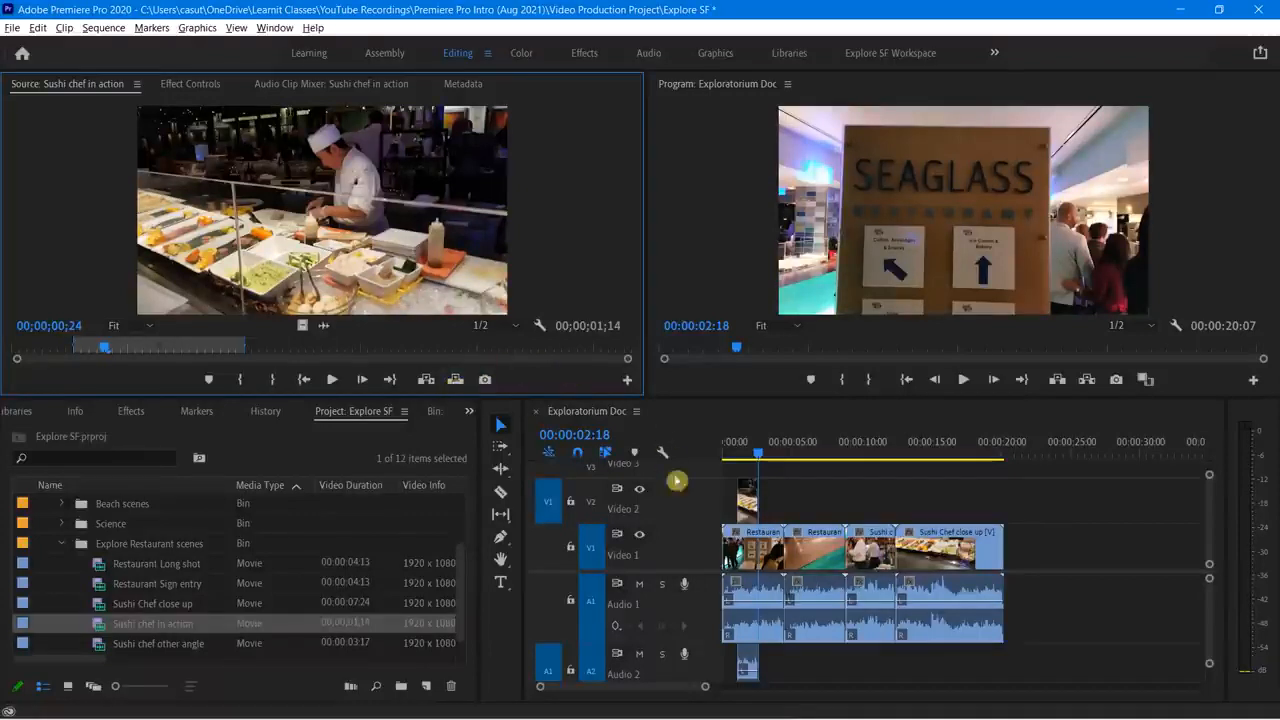
pyautogui.moveTo(763, 460); pyautogui.dragTo(723, 464)
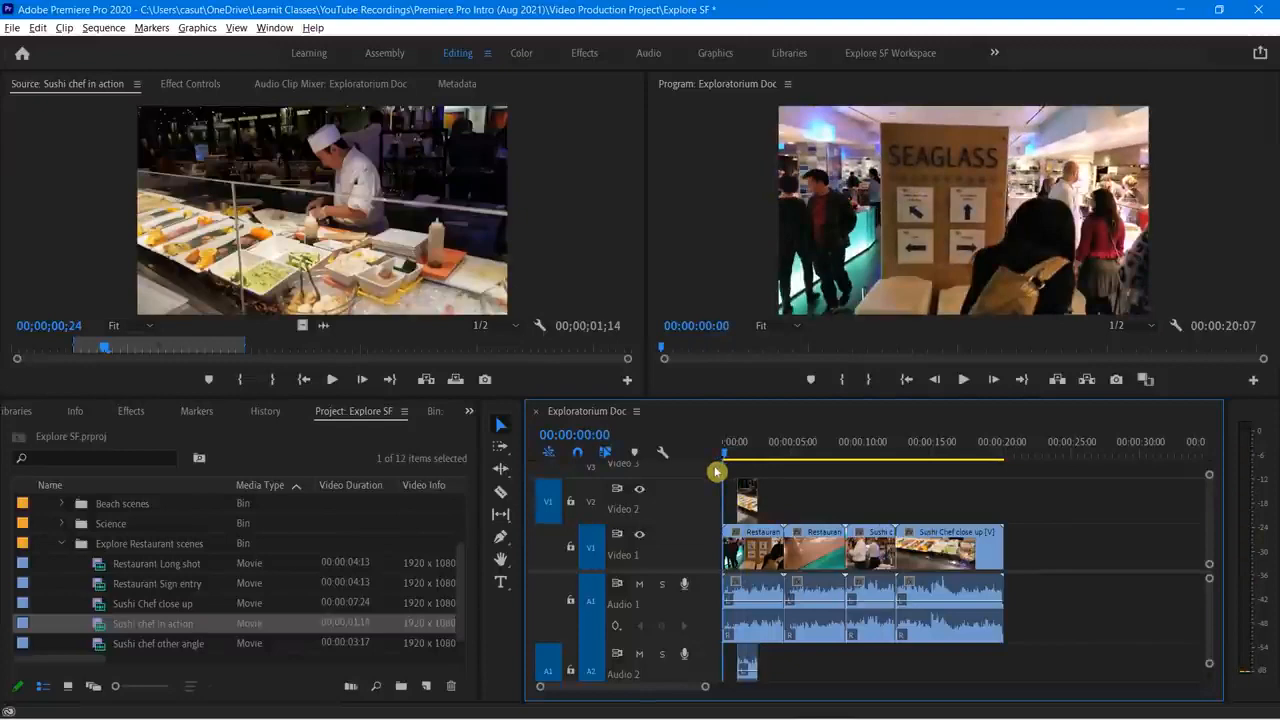
pyautogui.press('space')
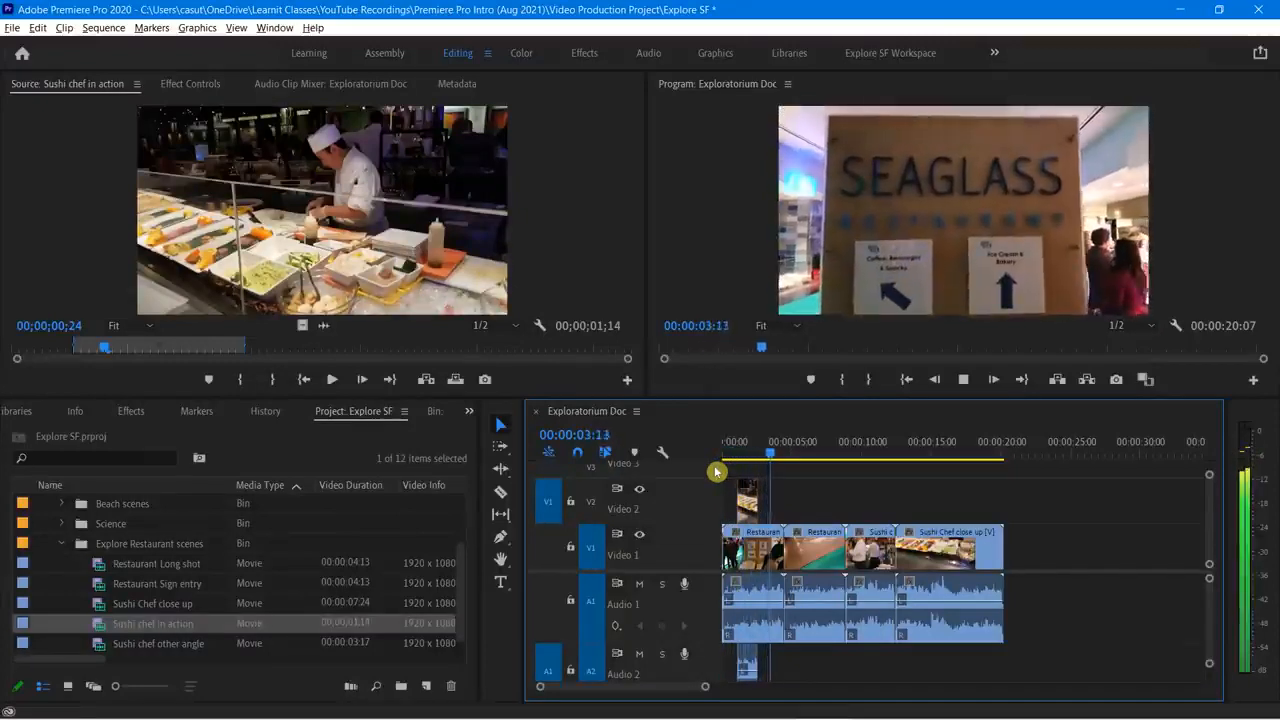
pyautogui.press('space')
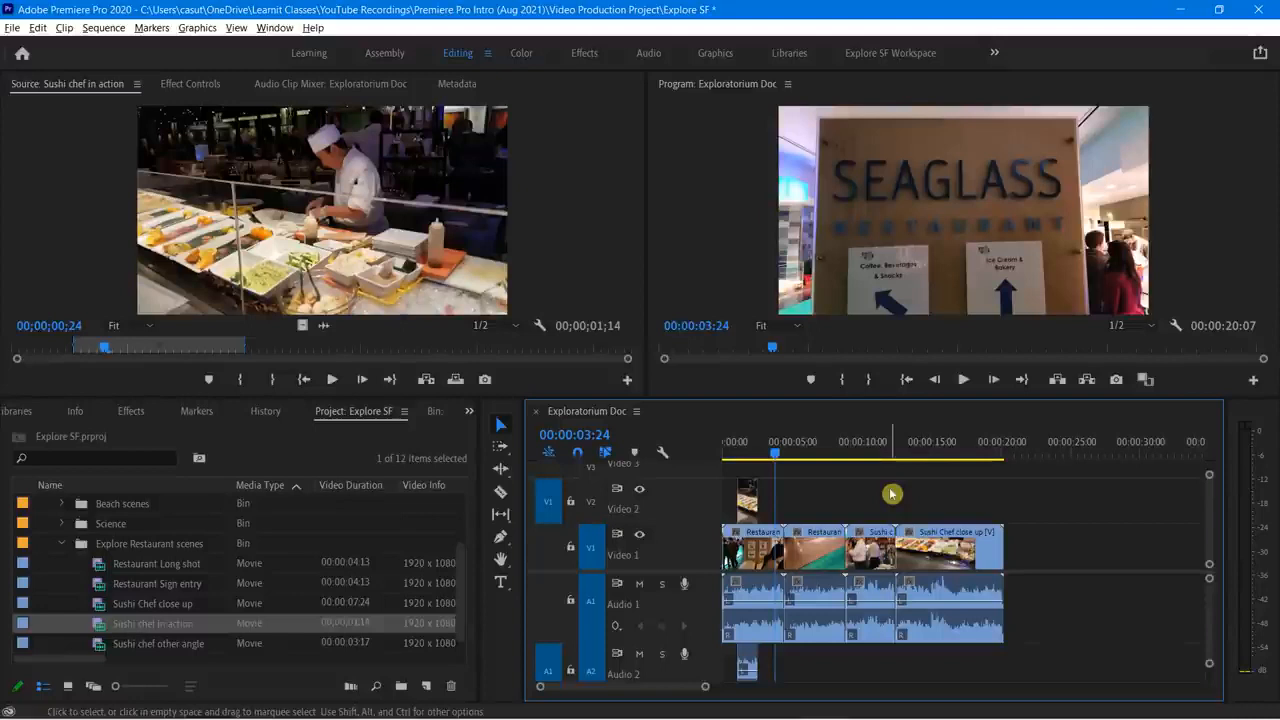
# Step: Move the In-to-Out range toward the end of Sushi chef in action, preview it, and shorten it to 00;00;00;20 by moving the In point
pyautogui.click(194, 348)
pyautogui.moveTo(215, 350); pyautogui.dragTo(303, 348)
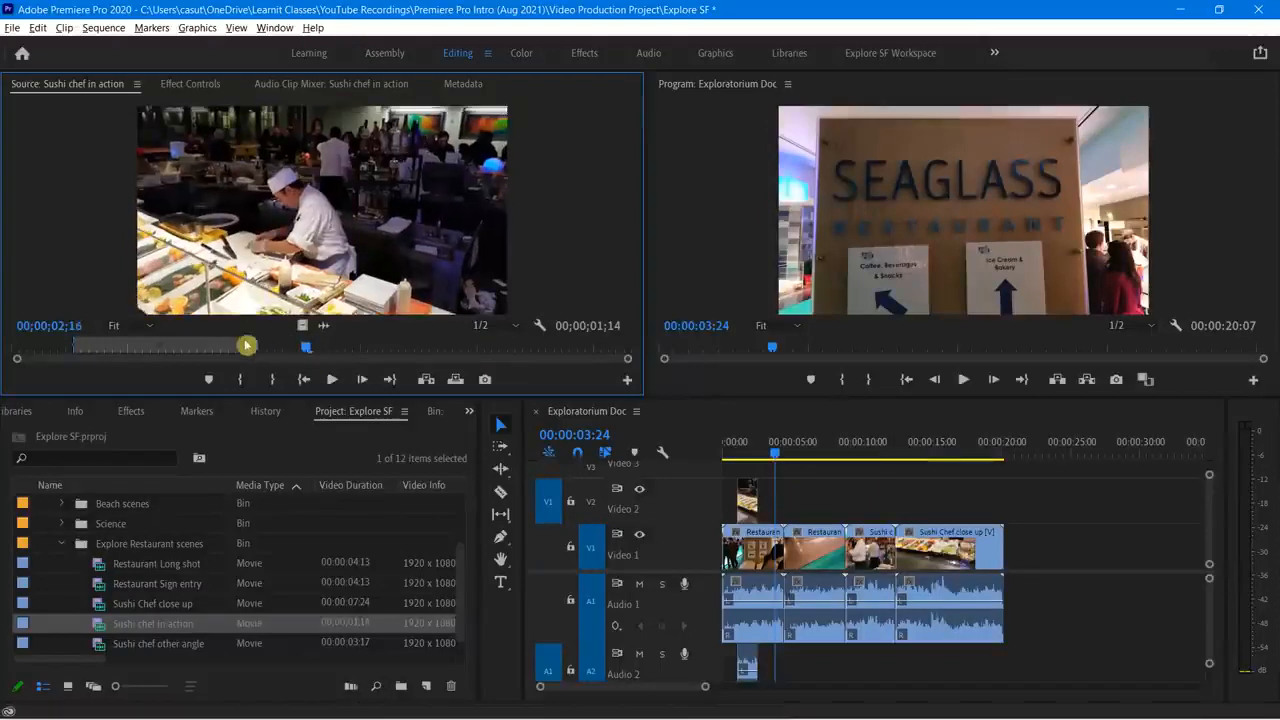
pyautogui.moveTo(160, 346); pyautogui.dragTo(477, 341)
pyautogui.press('space')
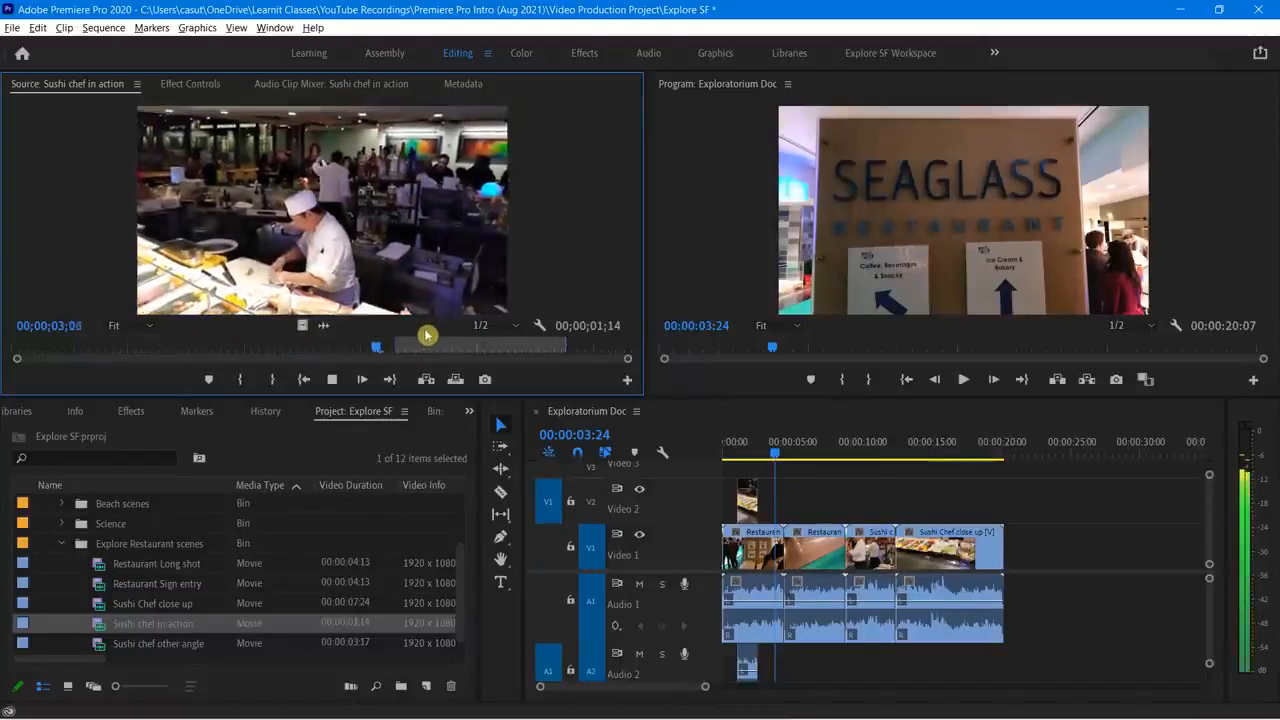
pyautogui.press('space')
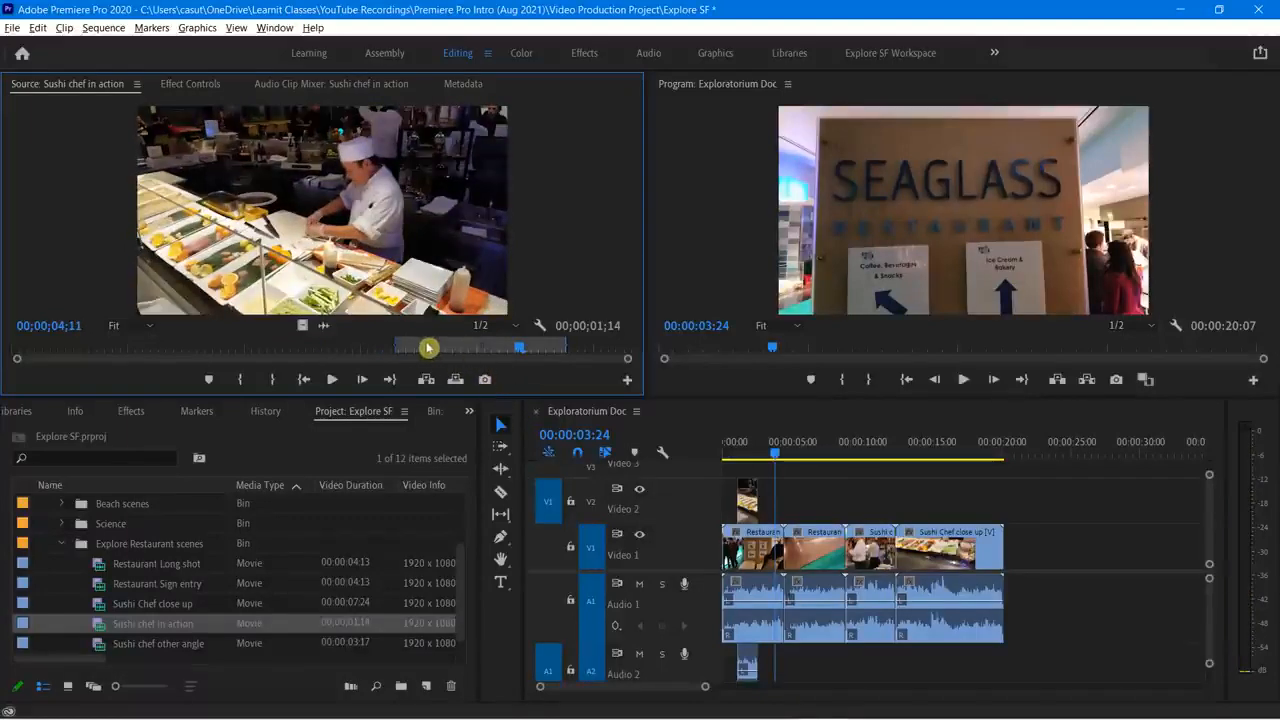
pyautogui.moveTo(397, 343); pyautogui.dragTo(489, 343)
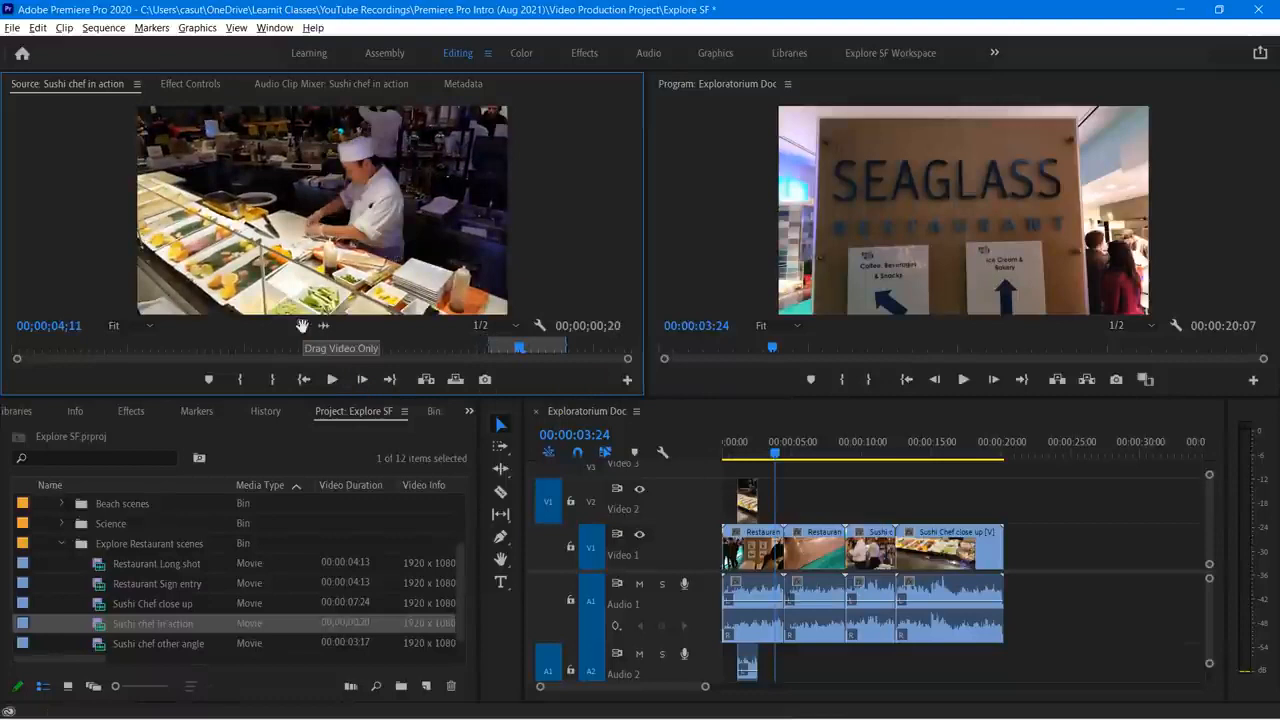
# Step: Add only the video of the marked Sushi chef in action range to Video 2 at 00:00:15:02, and play across it
pyautogui.moveTo(302, 325); pyautogui.dragTo(935, 502)
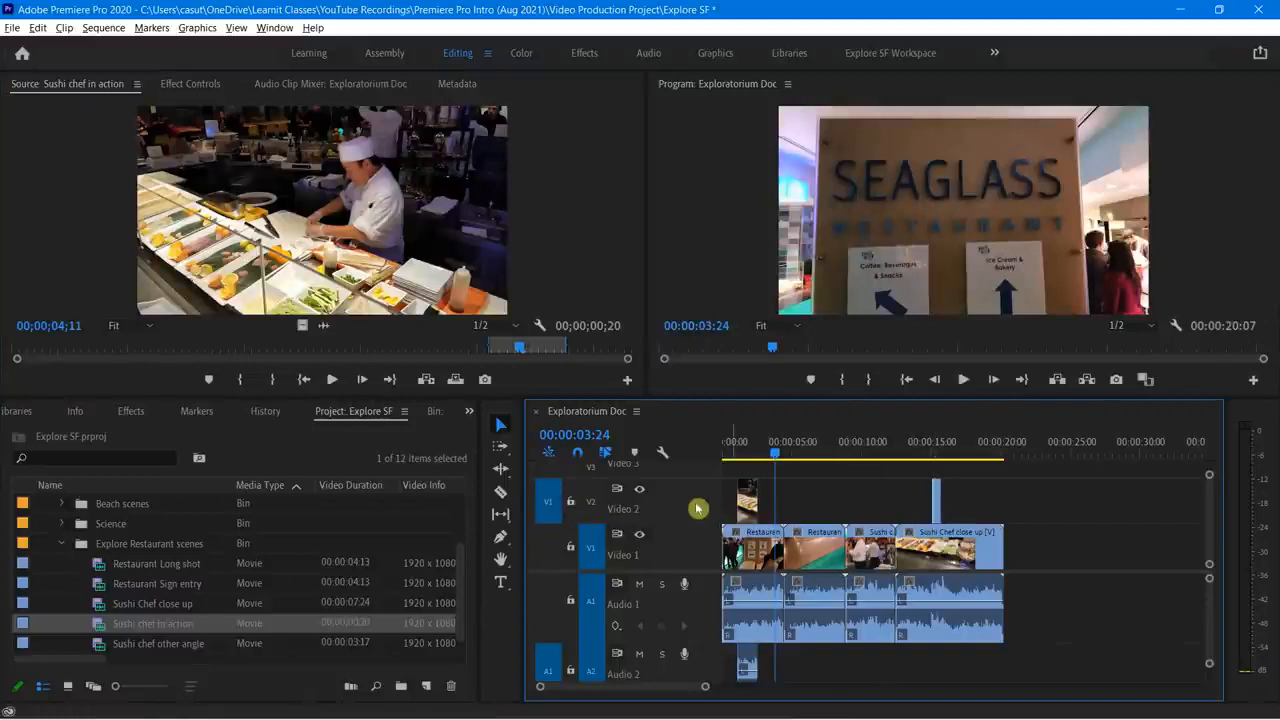
pyautogui.click(921, 457)
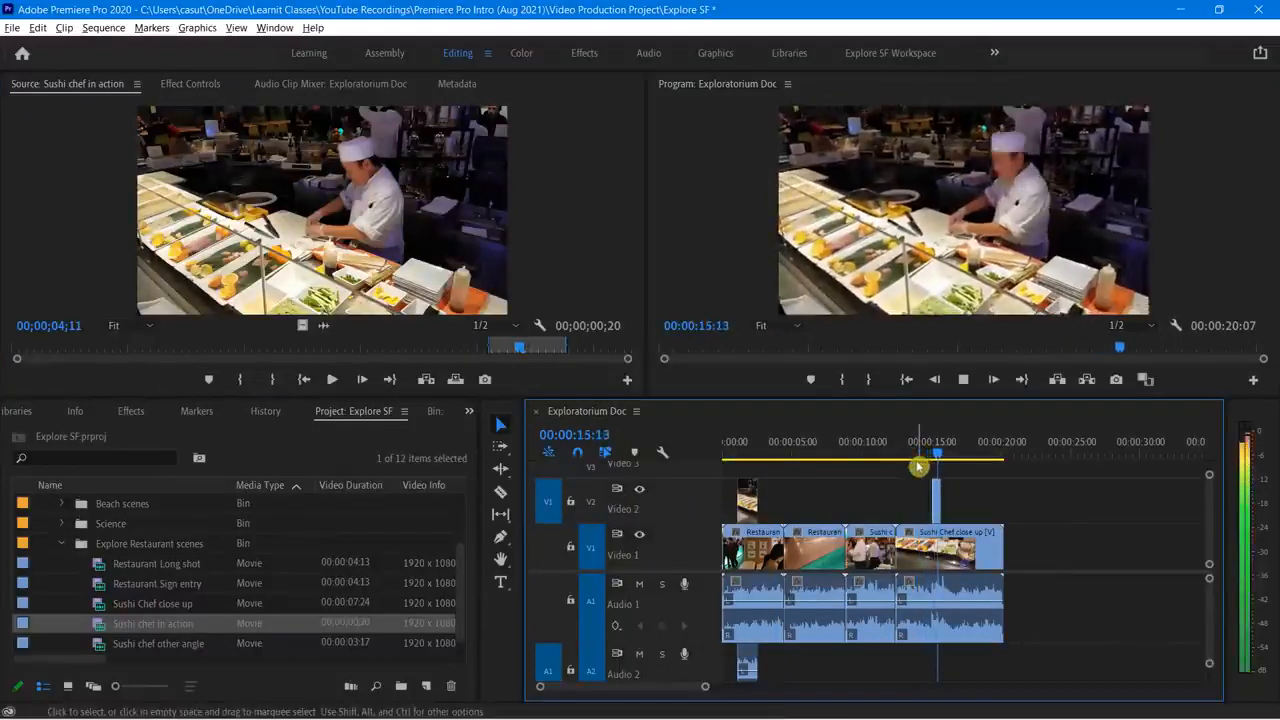
pyautogui.press('space')
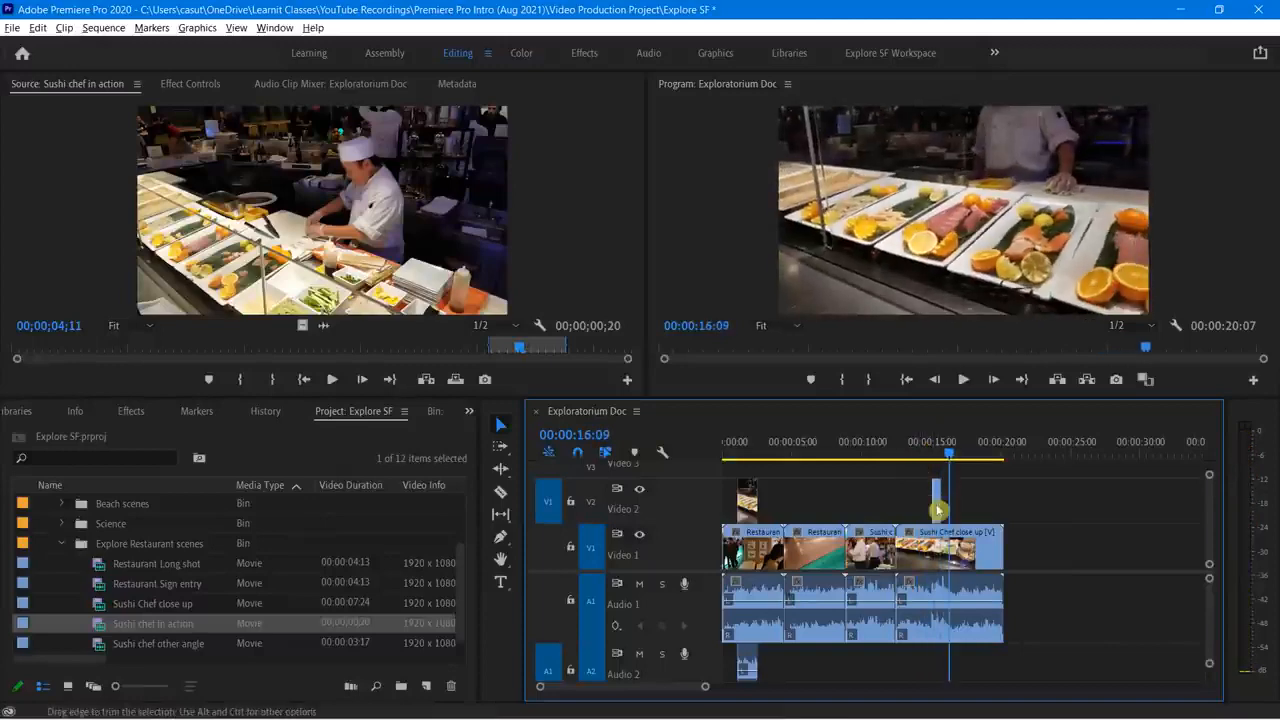
# Step: Delete the short video-only Sushi chef in action clip placed above Sushi Chef close up on Video 2
pyautogui.click(938, 505)
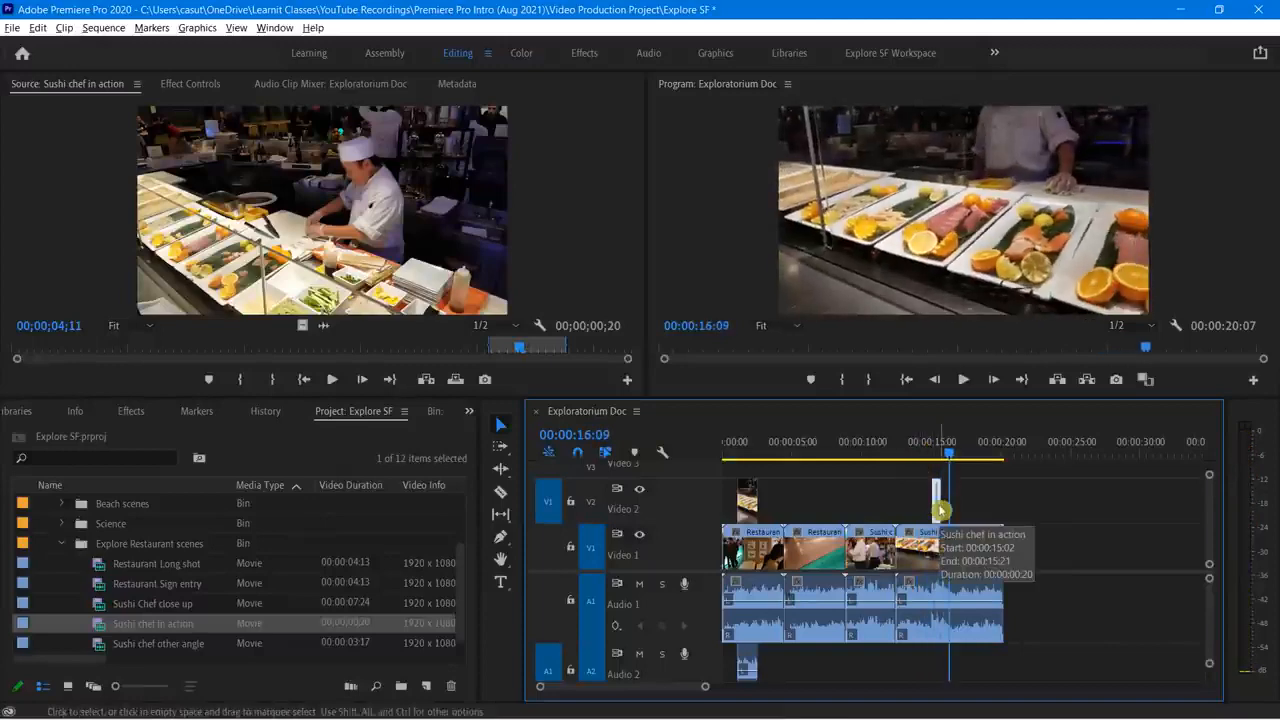
pyautogui.press('Delete')
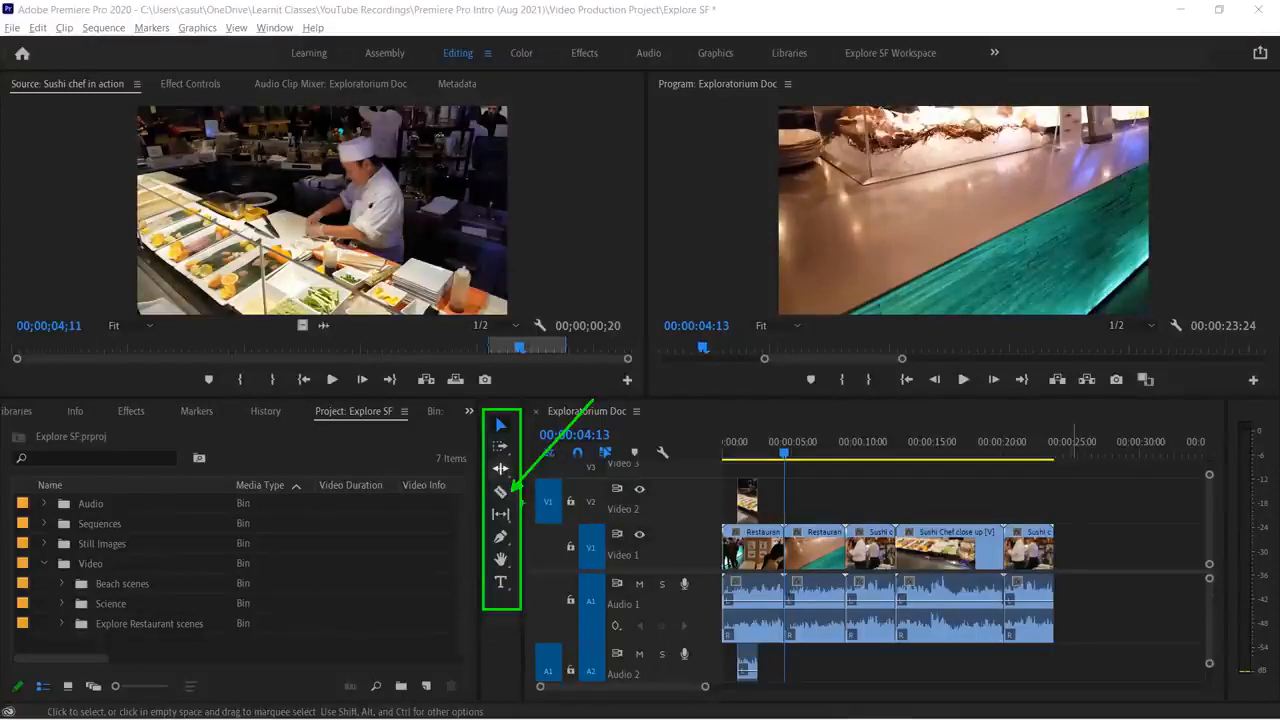
# Step: Switch to the Razor tool
pyautogui.click(502, 497)
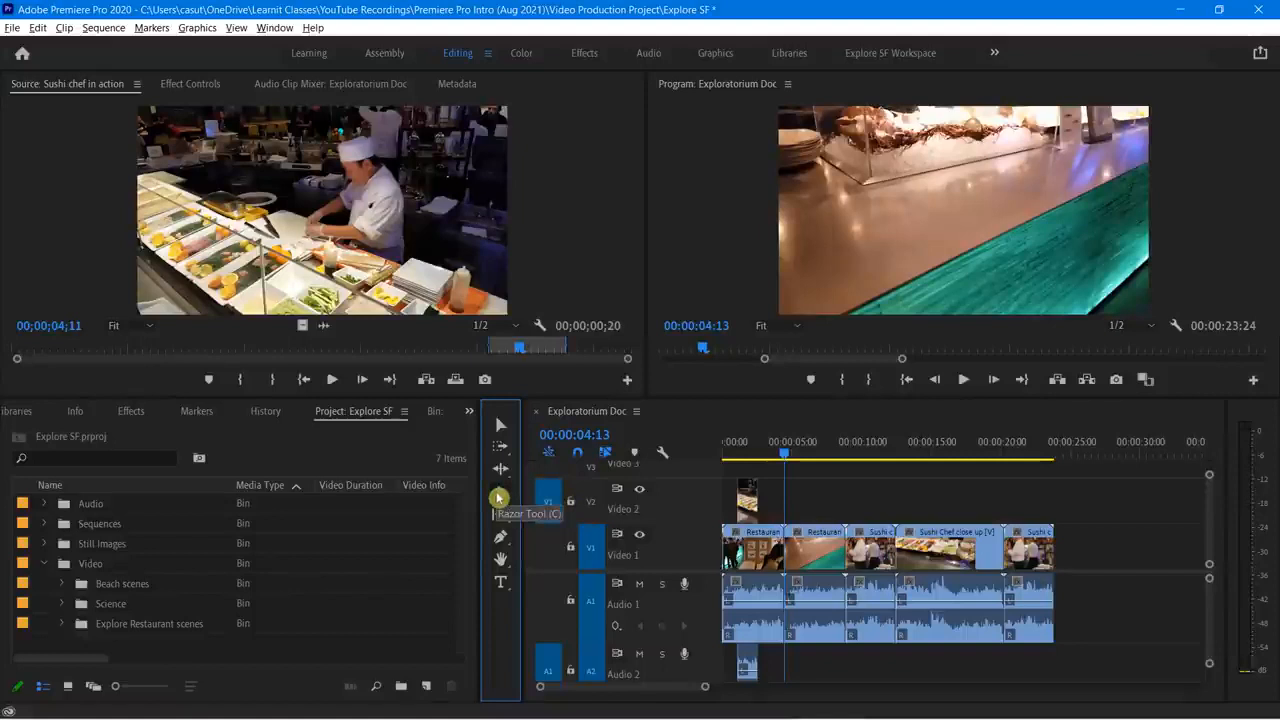
# Step: Switch back and forth between the Razor tool and the Selection tool, finishing on the Selection tool
pyautogui.click(498, 497)
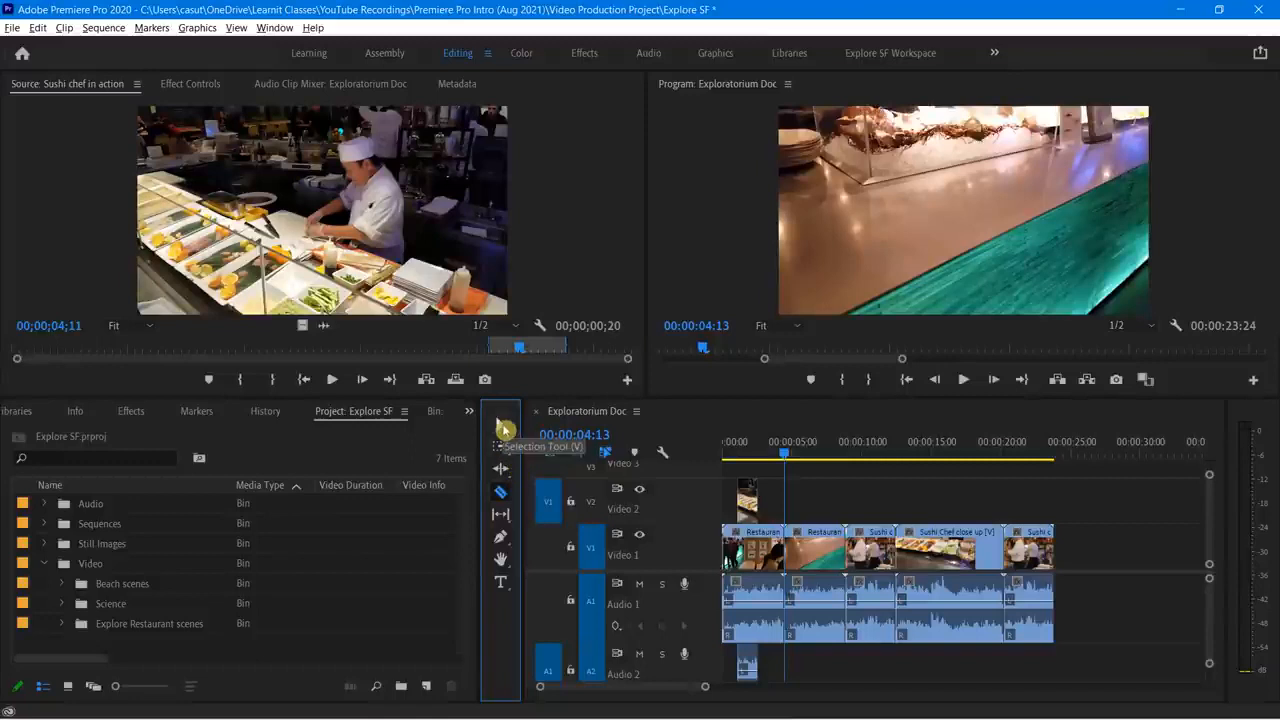
pyautogui.click(502, 427)
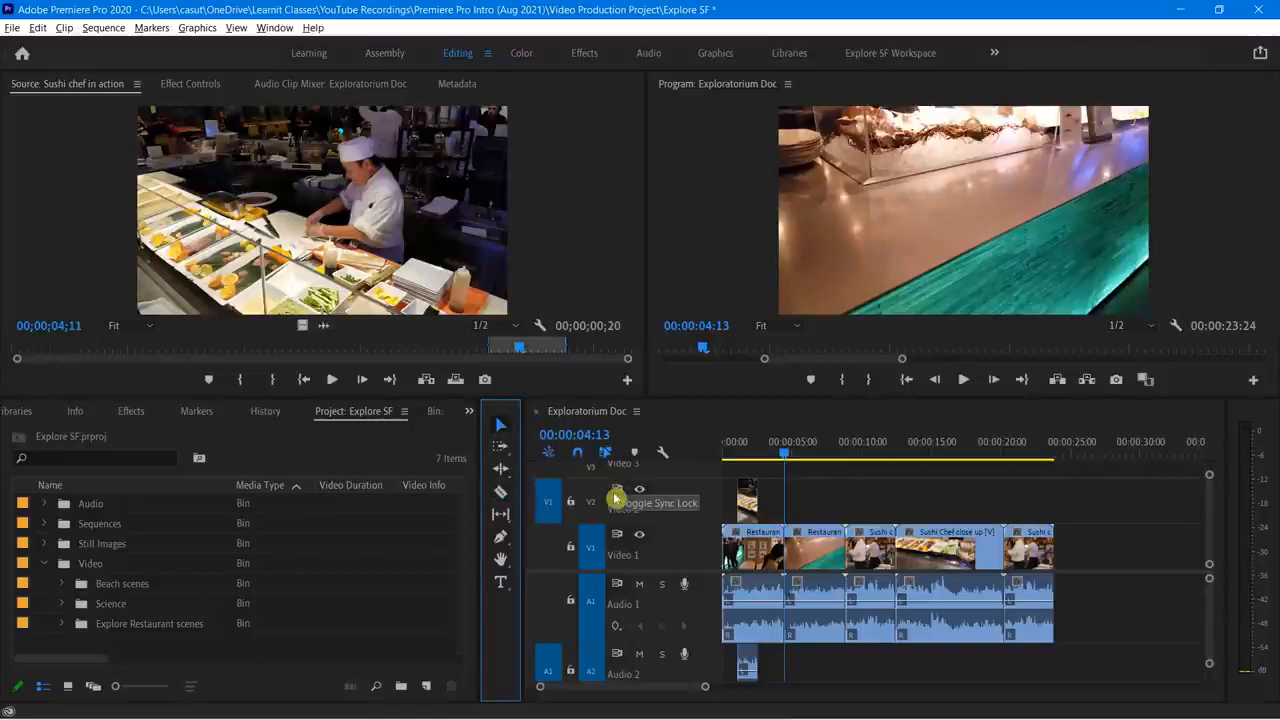
pyautogui.press('c')
pyautogui.press('v')
pyautogui.press('c')
pyautogui.press('v')
pyautogui.press('c')
pyautogui.press('v')
pyautogui.press('c')
pyautogui.press('v')
pyautogui.press('c')
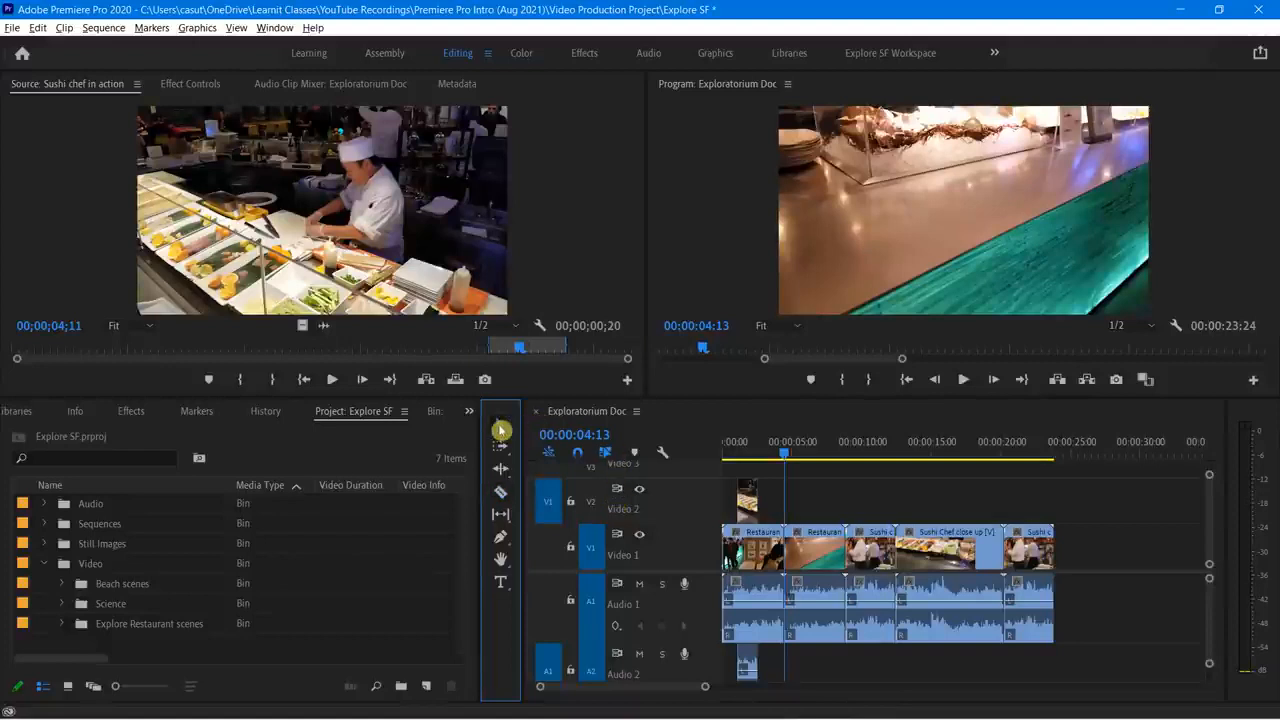
pyautogui.click(502, 428)
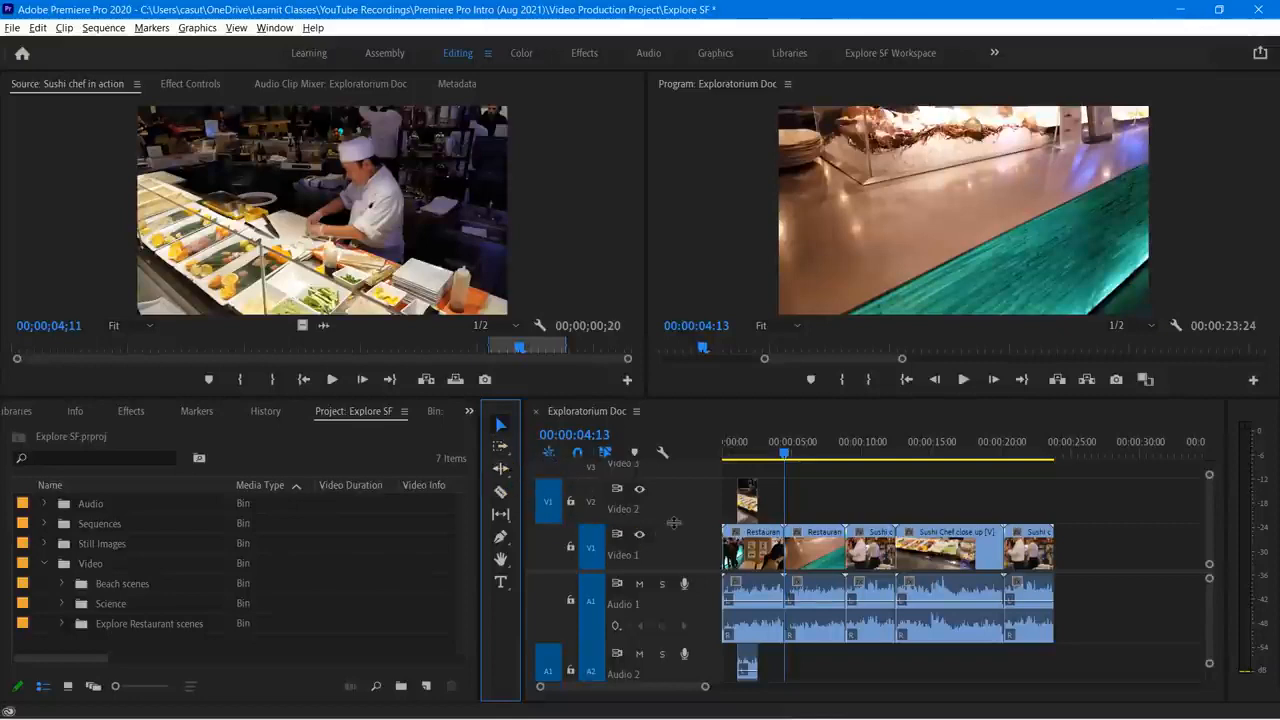
# Step: Play back the Restaurant Long shot clip on Video 1 from its start at 00:00:04:13
pyautogui.press('=')
pyautogui.press('=')
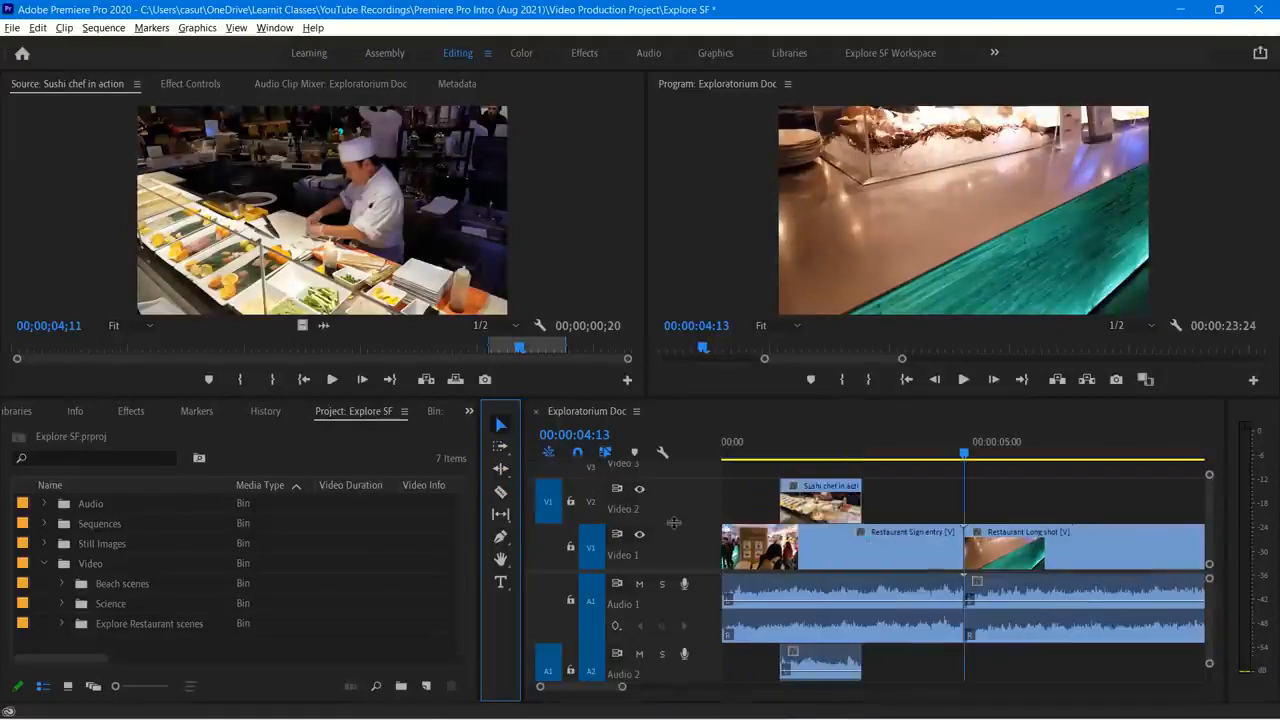
pyautogui.moveTo(609, 689); pyautogui.dragTo(614, 691)
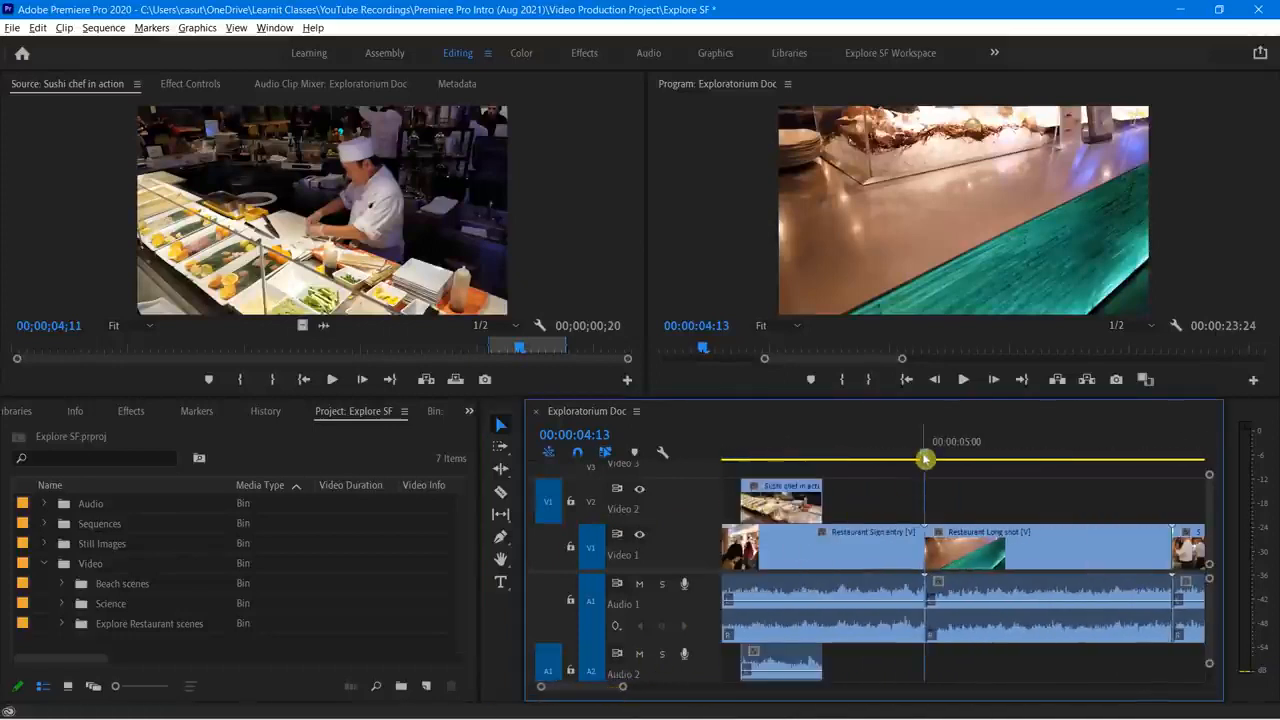
pyautogui.click(924, 456)
pyautogui.press('space')
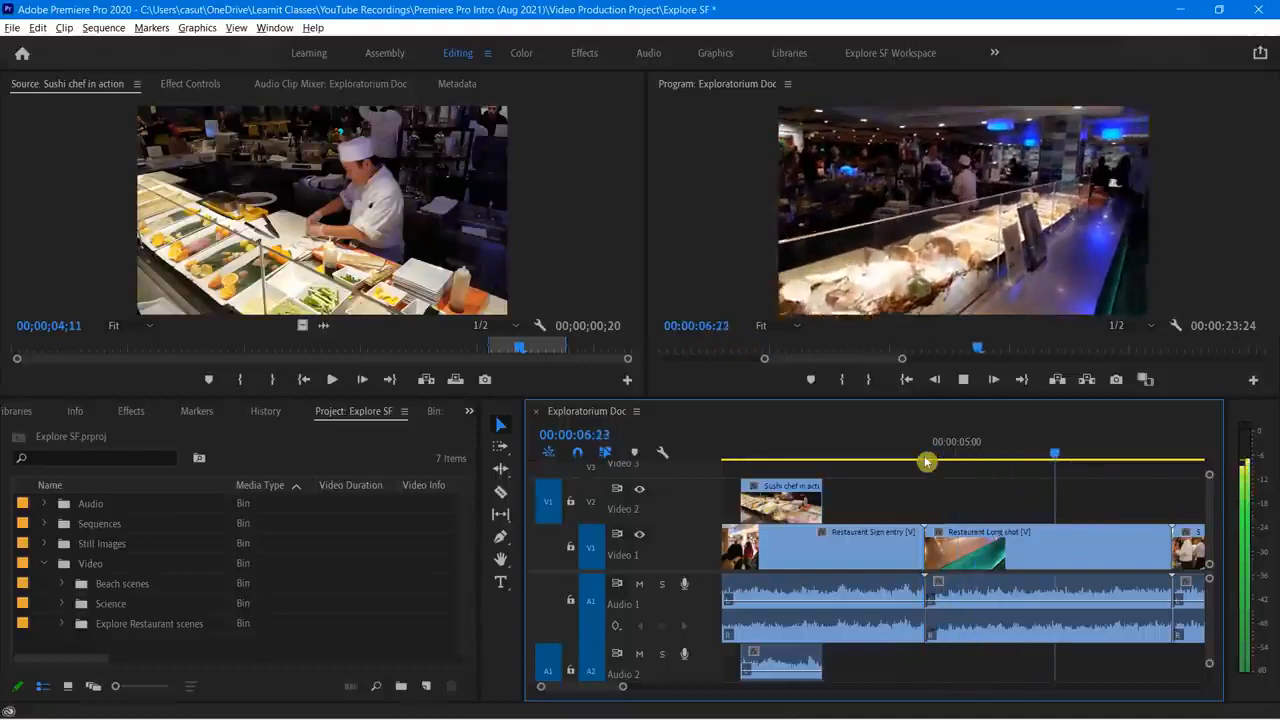
pyautogui.press('space')
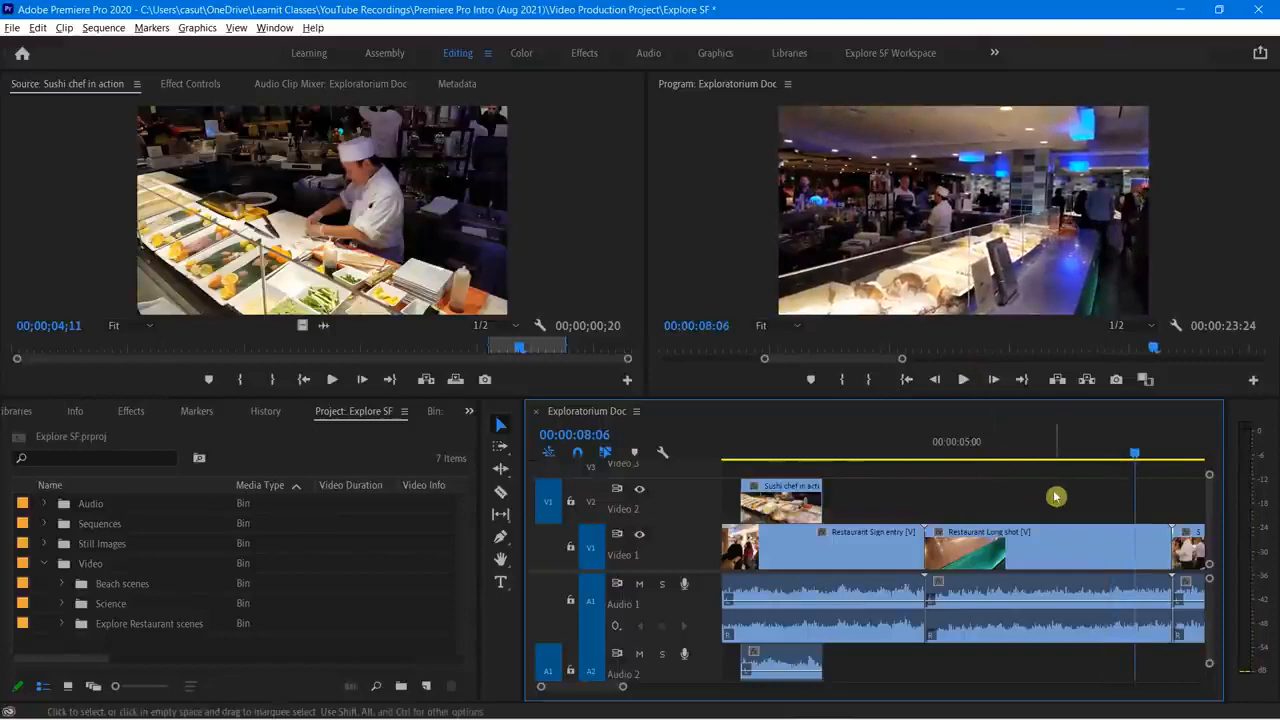
# Step: Split the Restaurant Long shot clip and its audio at 00:00:06:11 with the Razor tool, and return to the Selection tool
pyautogui.moveTo(1134, 456); pyautogui.dragTo(1037, 477)
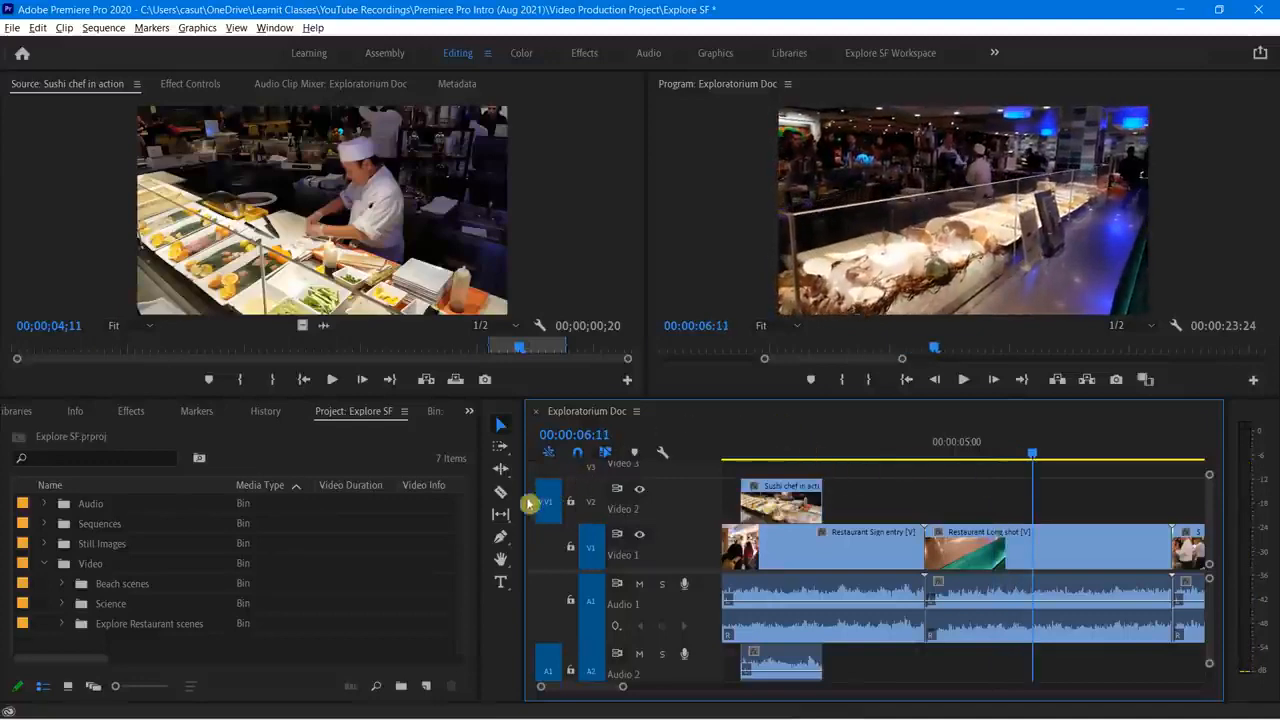
pyautogui.press('c')
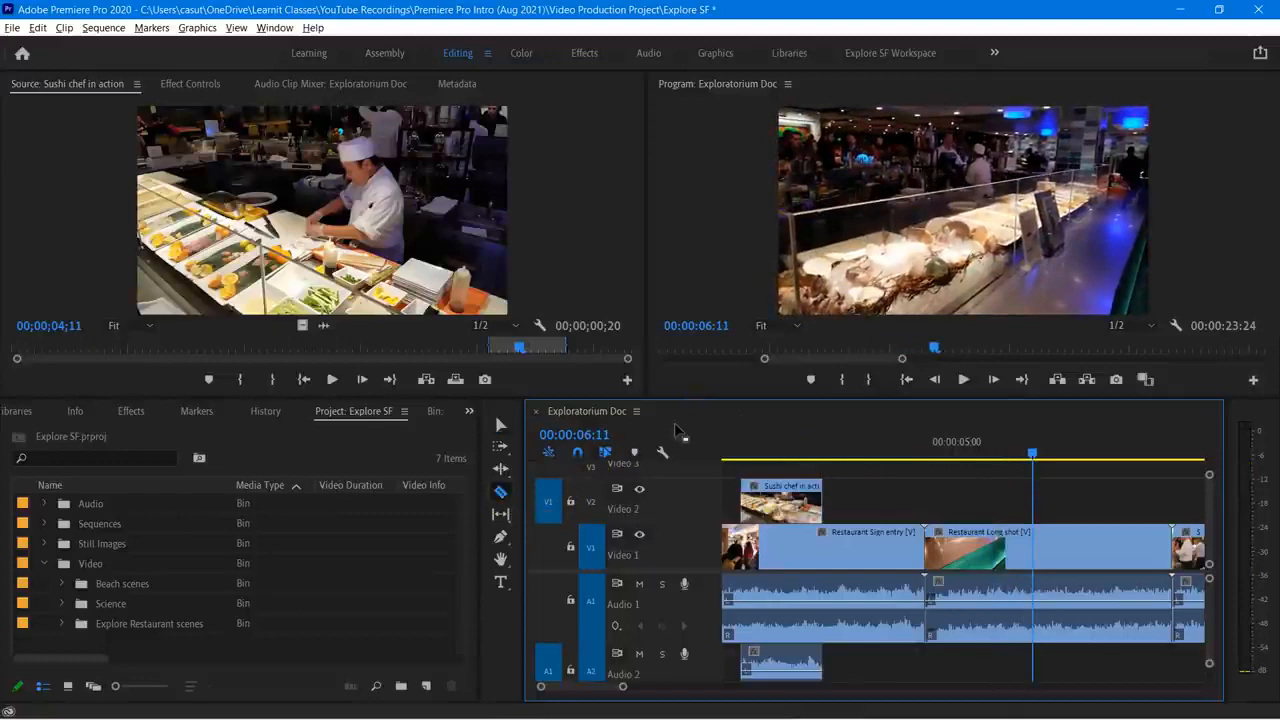
pyautogui.click(1039, 548)
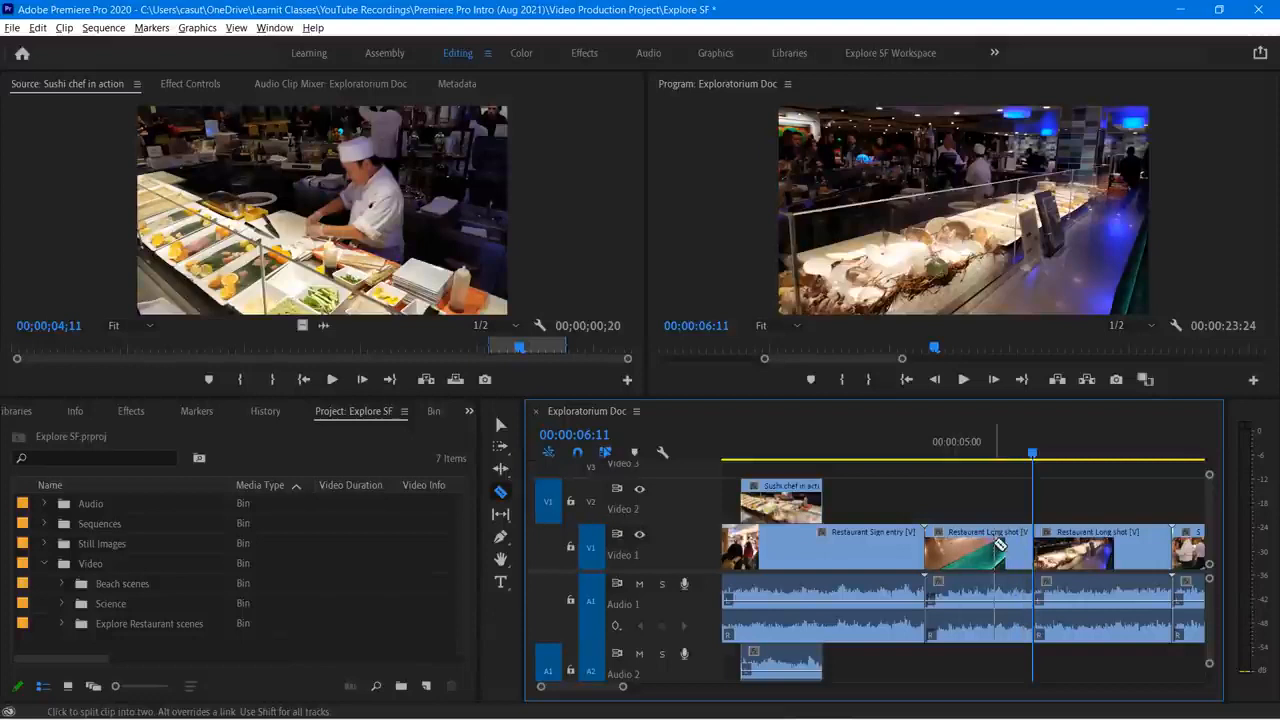
pyautogui.press('v')
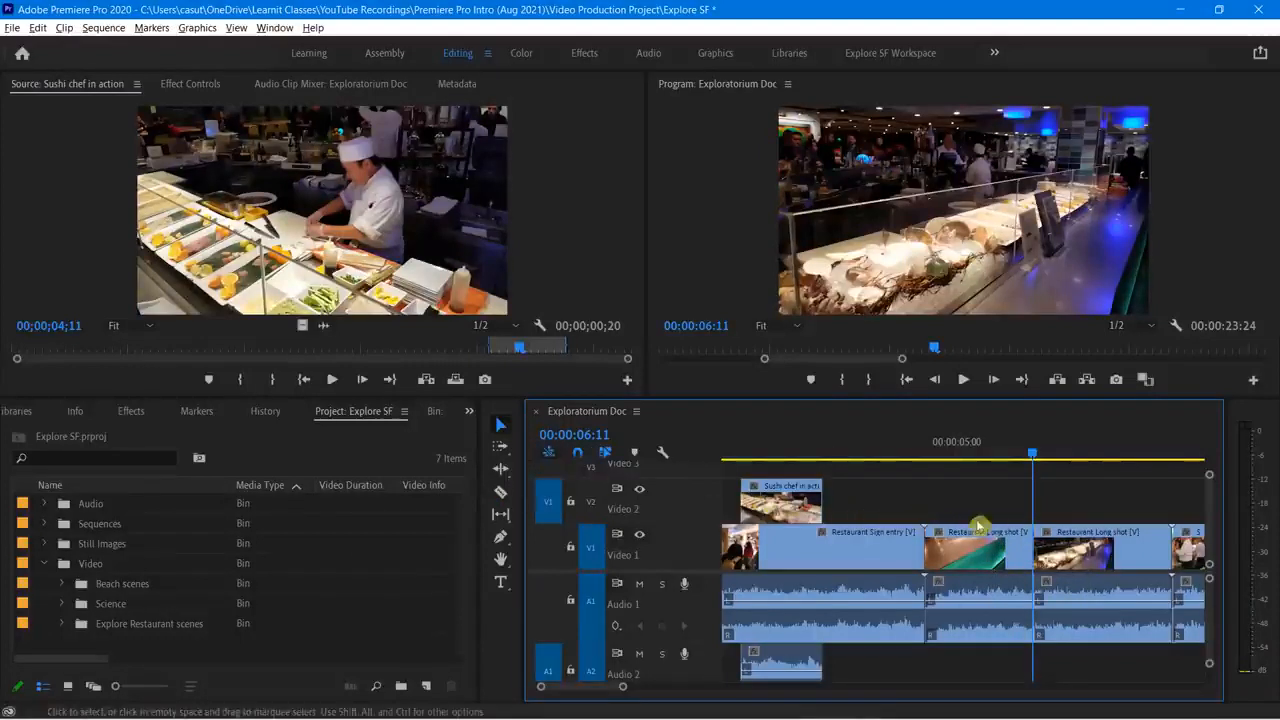
# Step: Try deleting the first part of the split Restaurant Long shot clip without closing the gap, and undo the deletion
pyautogui.click(985, 550)
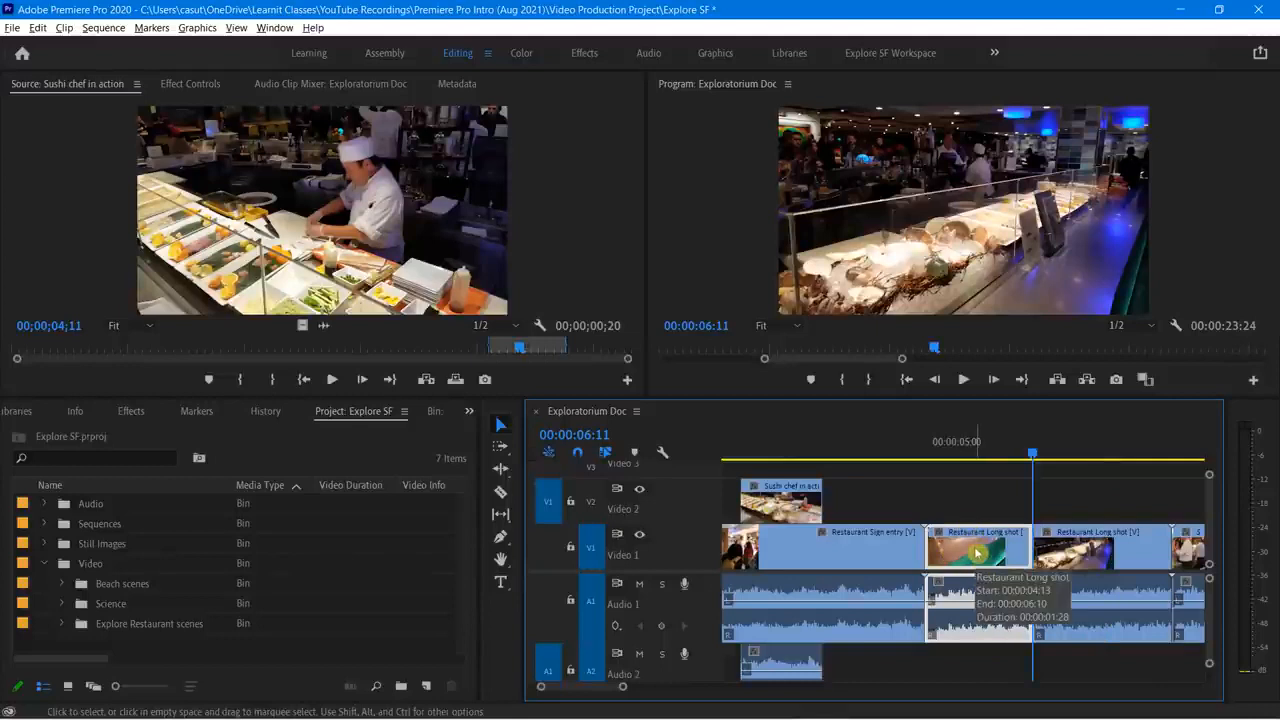
pyautogui.press('Delete')
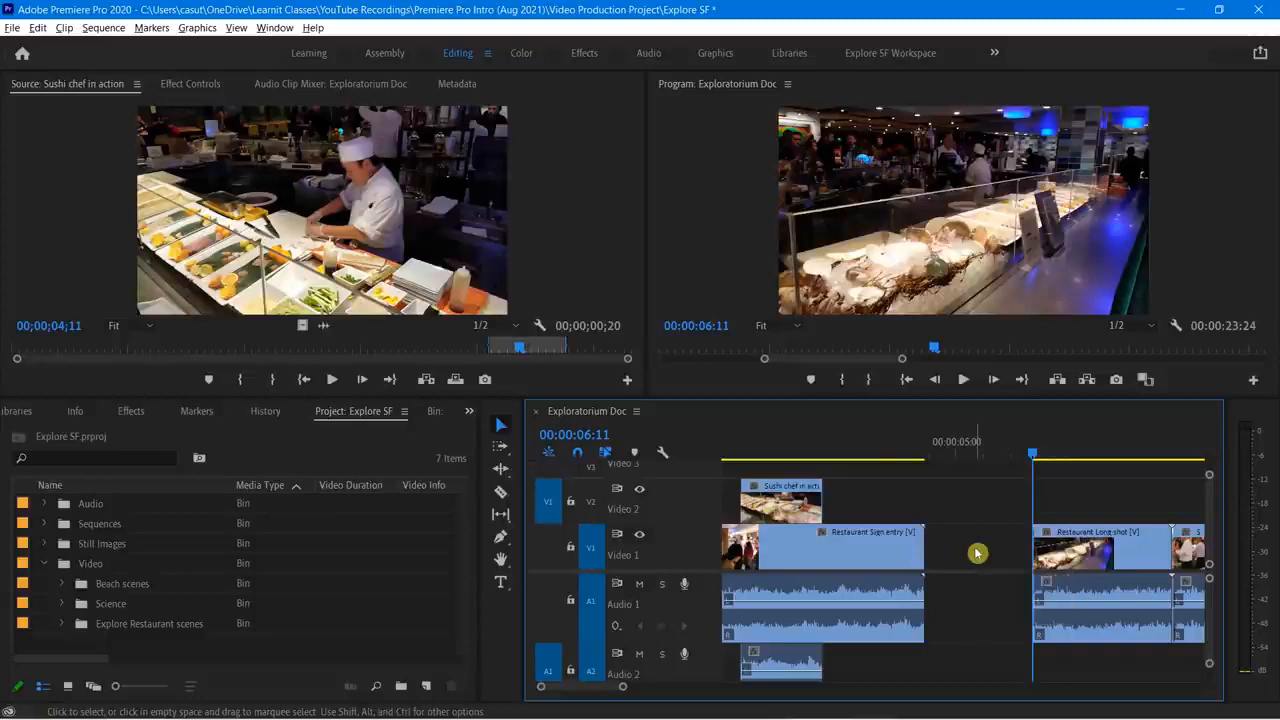
pyautogui.hotkey('ctrl', 'z')
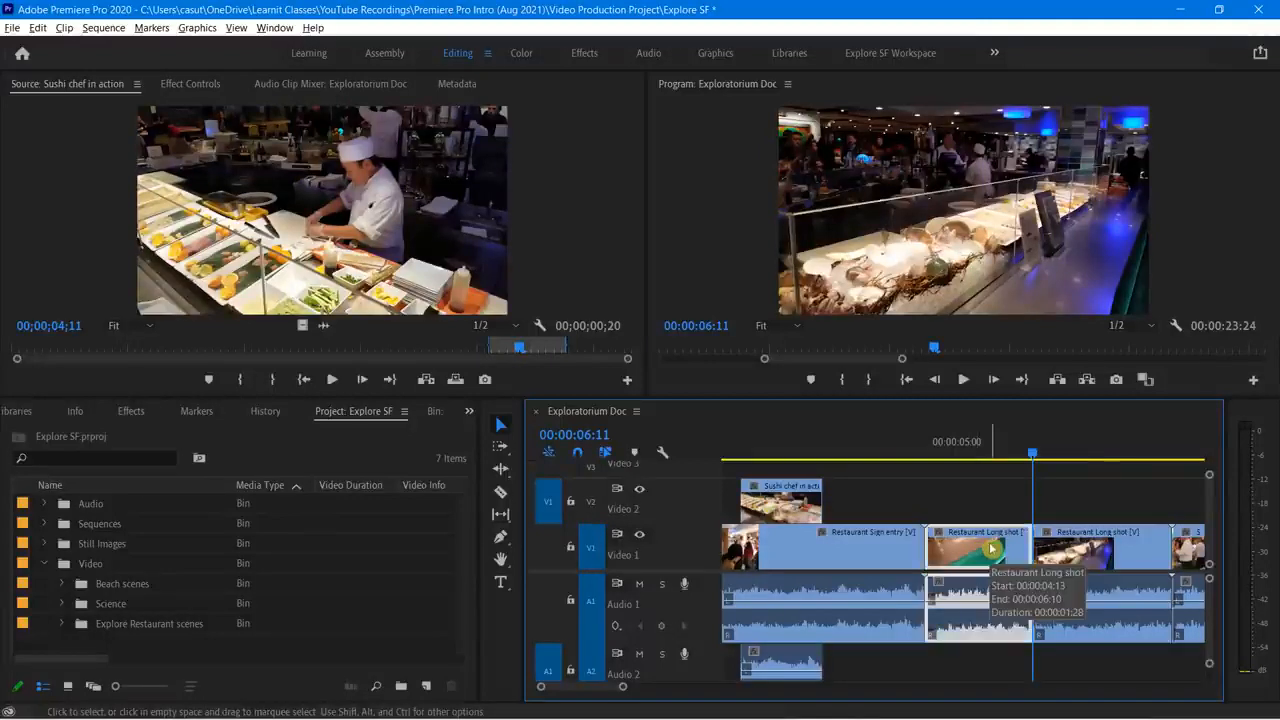
# Step: Ripple delete the selected first part of the Restaurant Long shot clip
pyautogui.press('shift')
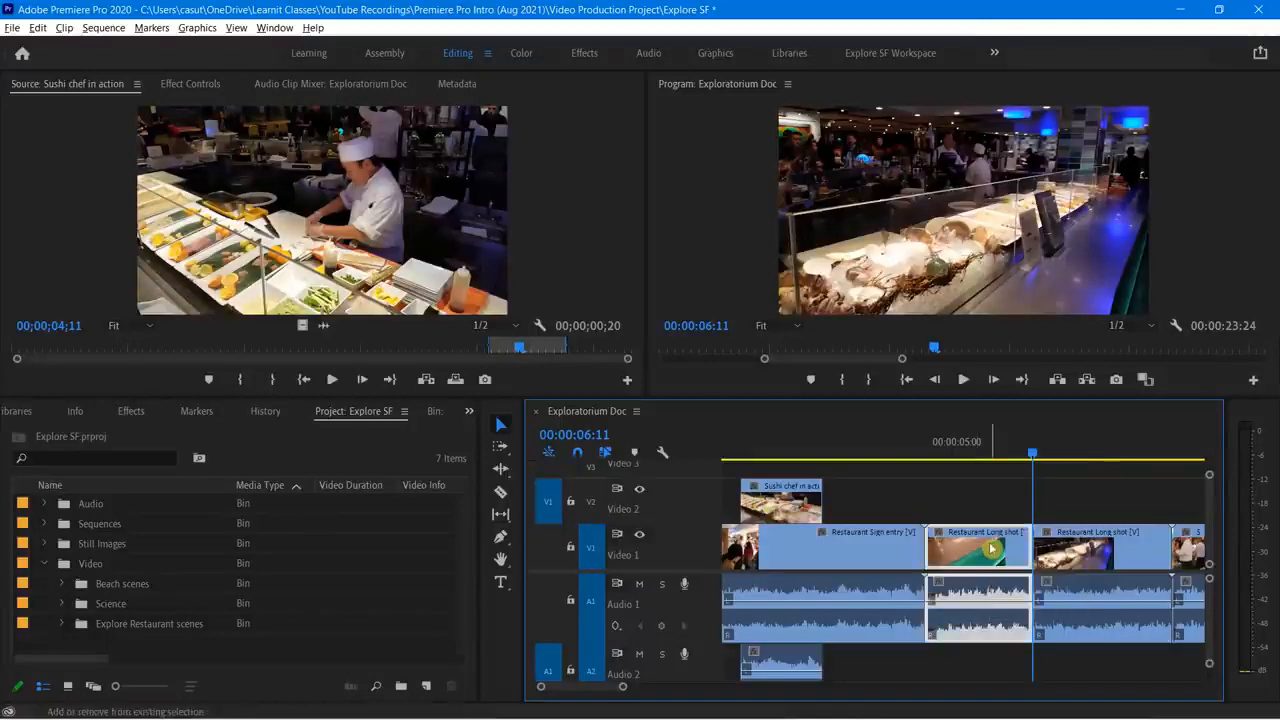
pyautogui.hotkey('shift', 'Delete')
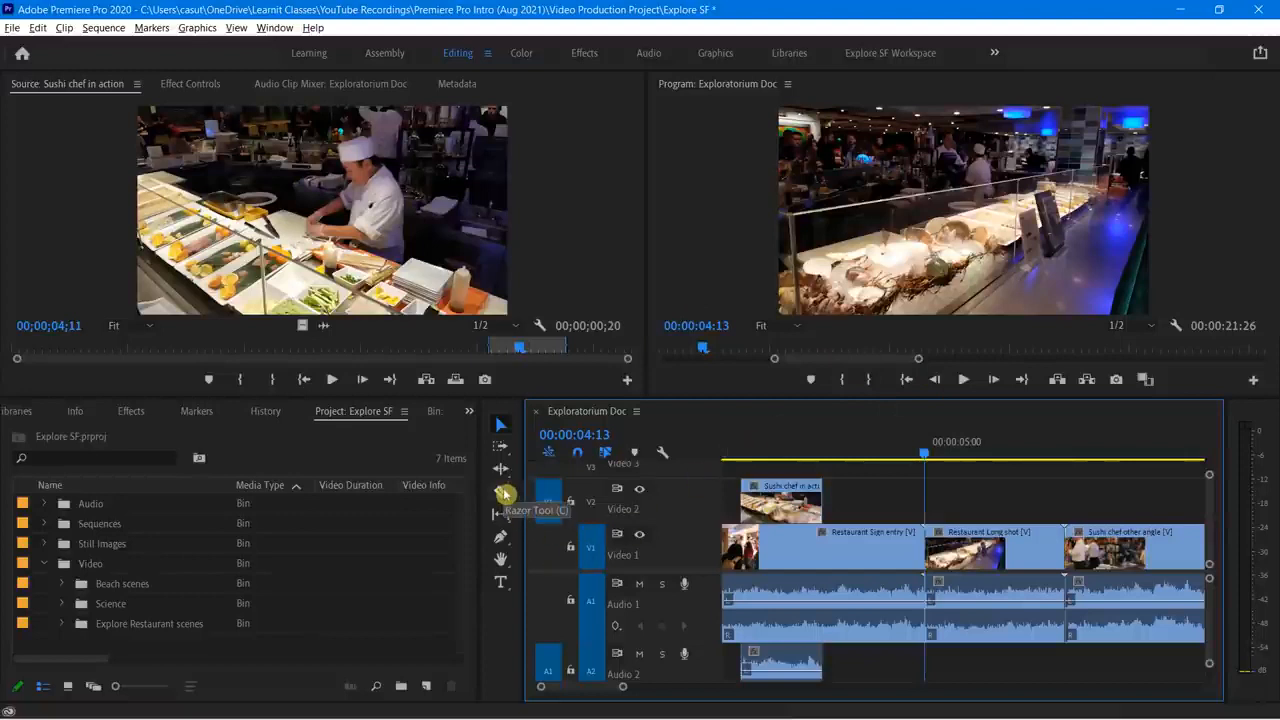
# Step: Split the Restaurant Sign entry clip at 00:00:04:01 and ripple delete the short piece after the cut
pyautogui.moveTo(927, 452); pyautogui.dragTo(905, 487)
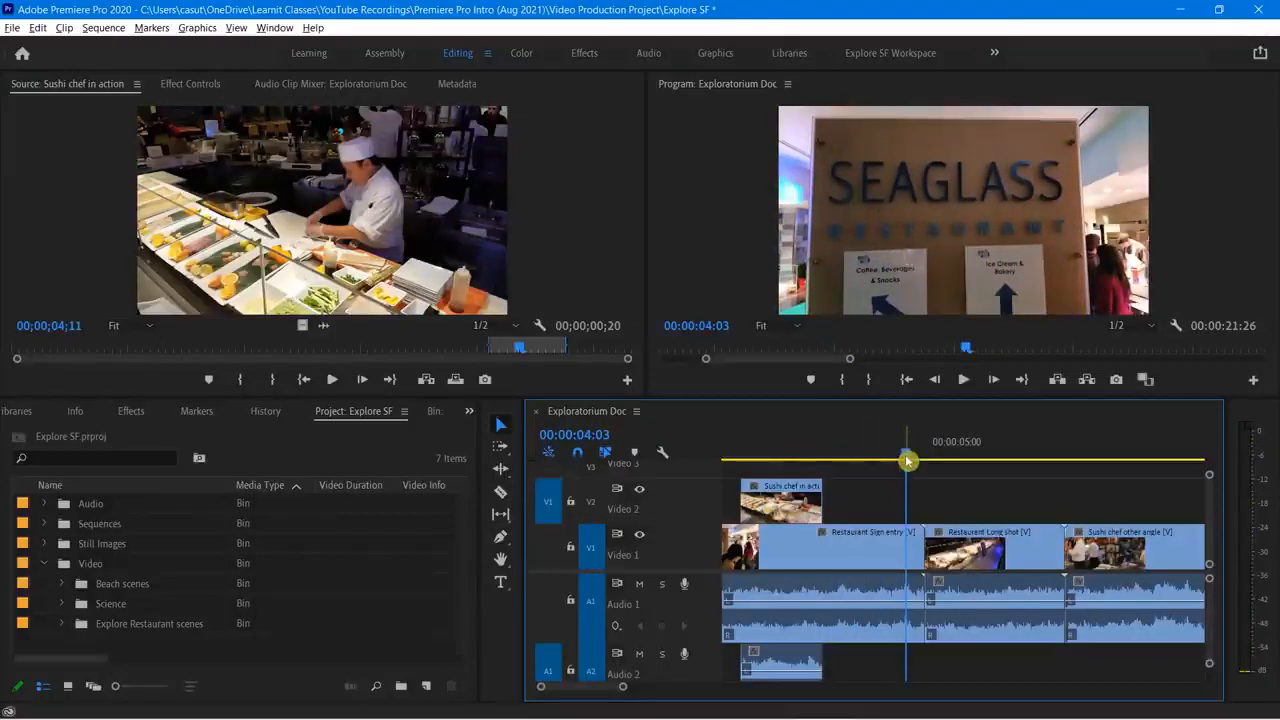
pyautogui.moveTo(907, 461); pyautogui.dragTo(904, 462)
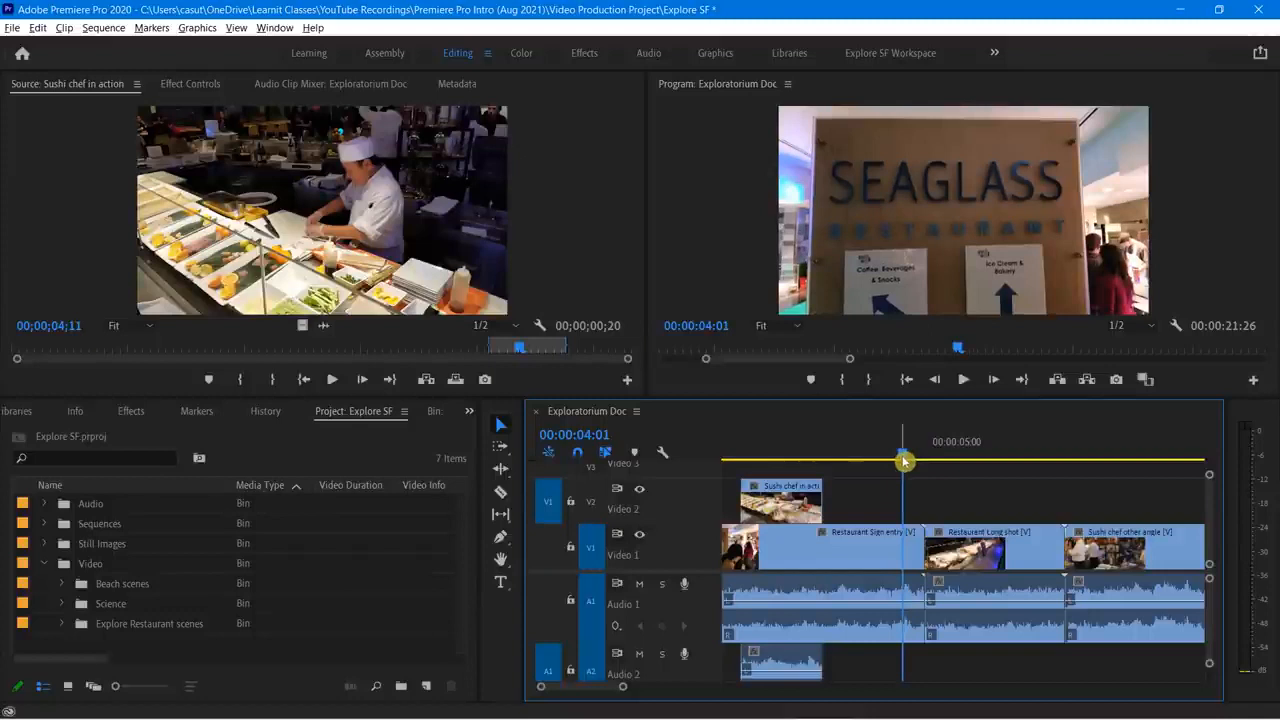
pyautogui.hotkey('ctrl', 'k')
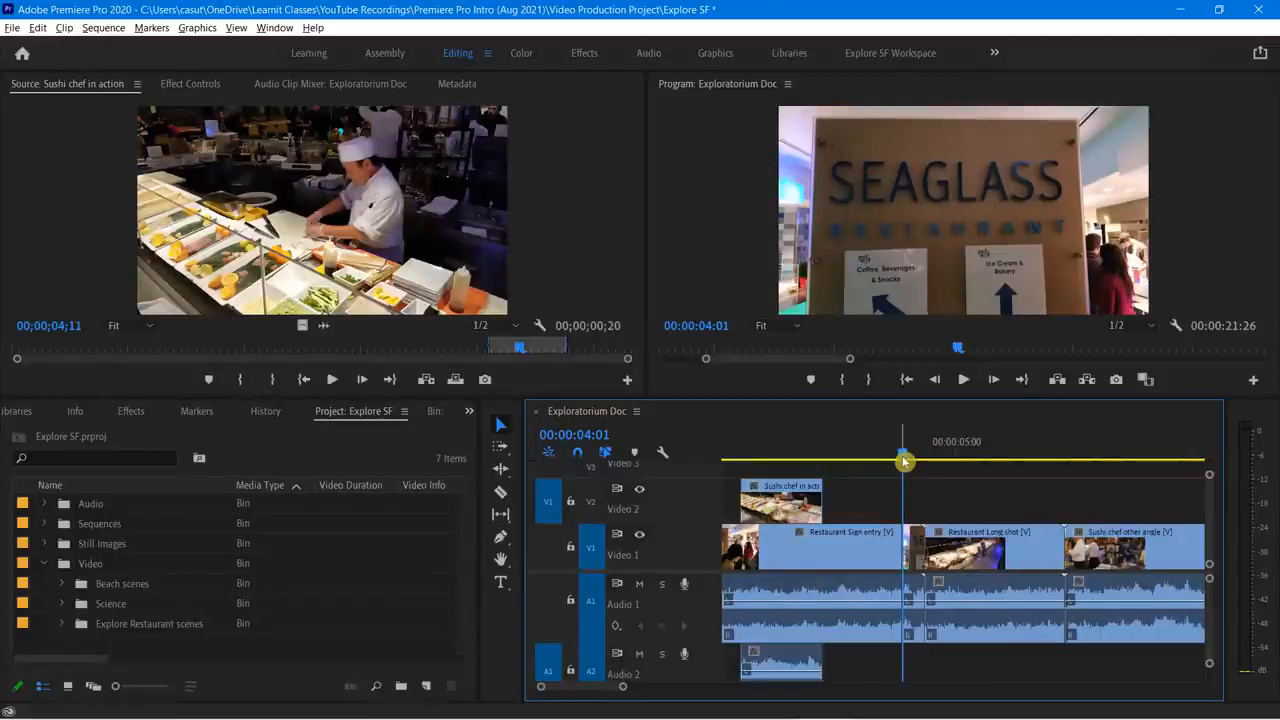
pyautogui.click(915, 559)
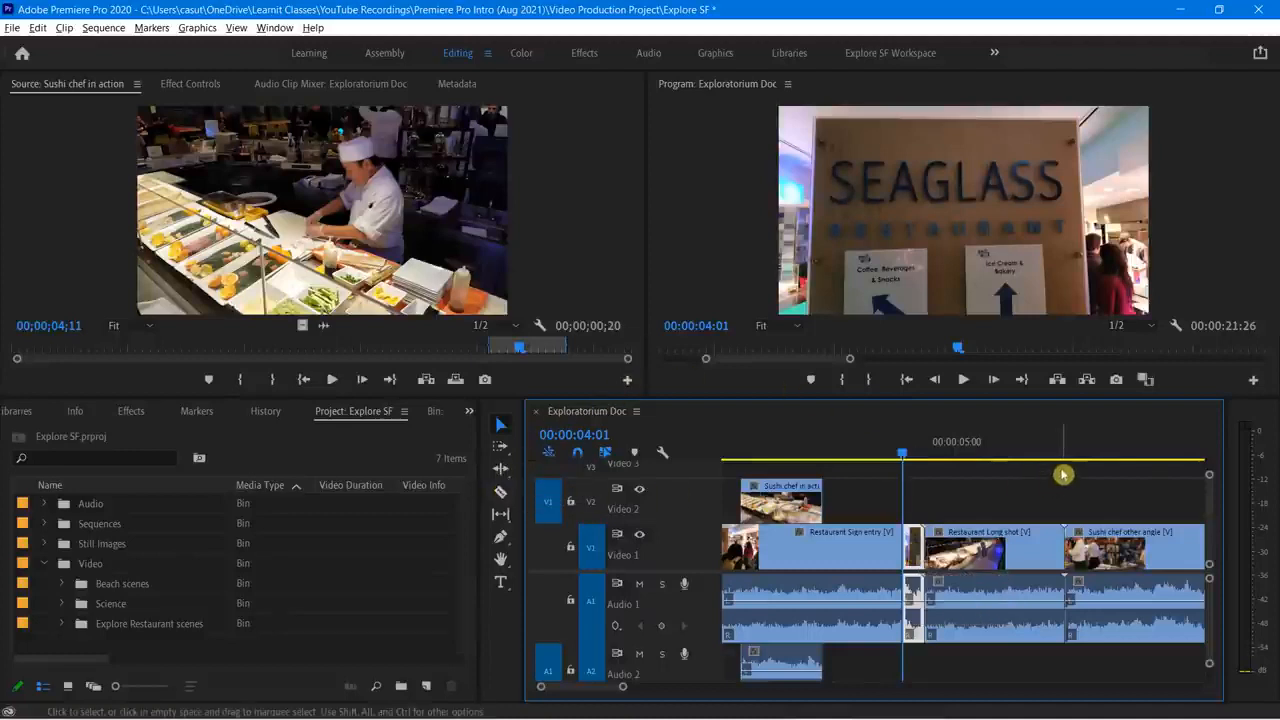
pyautogui.hotkey('shift', 'Delete')
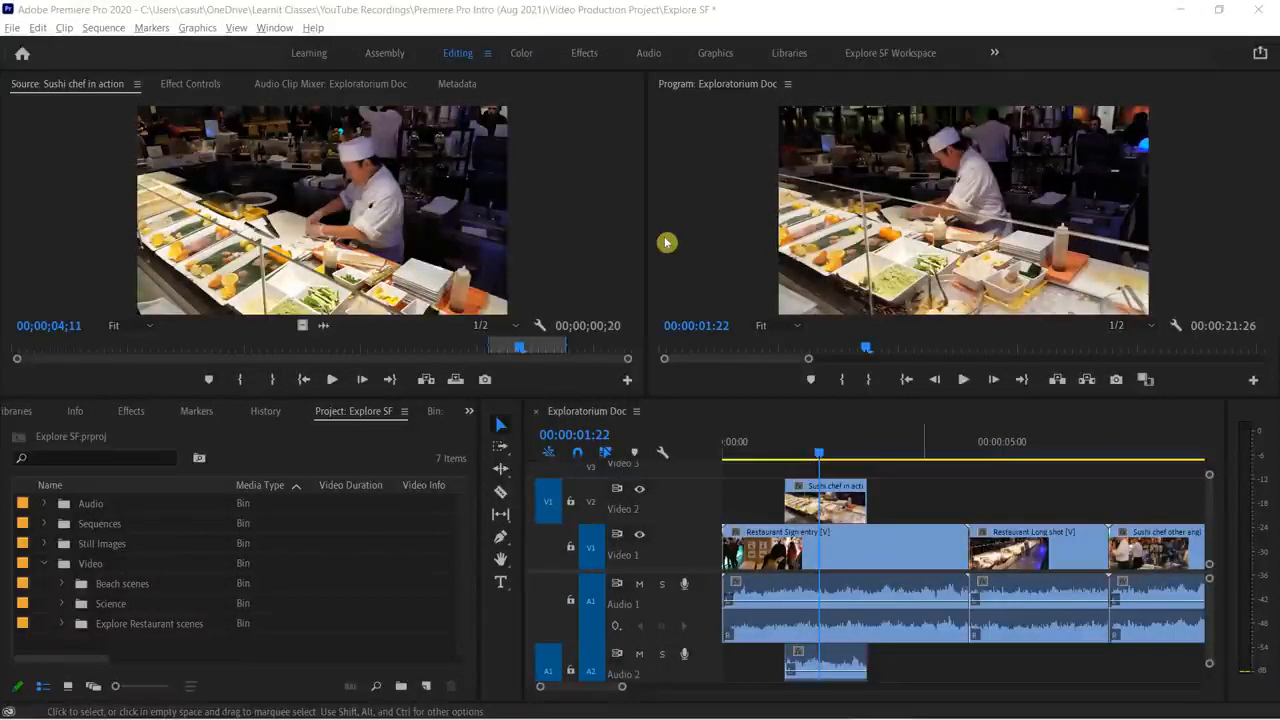
# Step: Play back the sequence across the Sushi chef in action clip on Video 2, starting from its beginning
pyautogui.click(803, 460)
pyautogui.click(781, 455)
pyautogui.press('space')
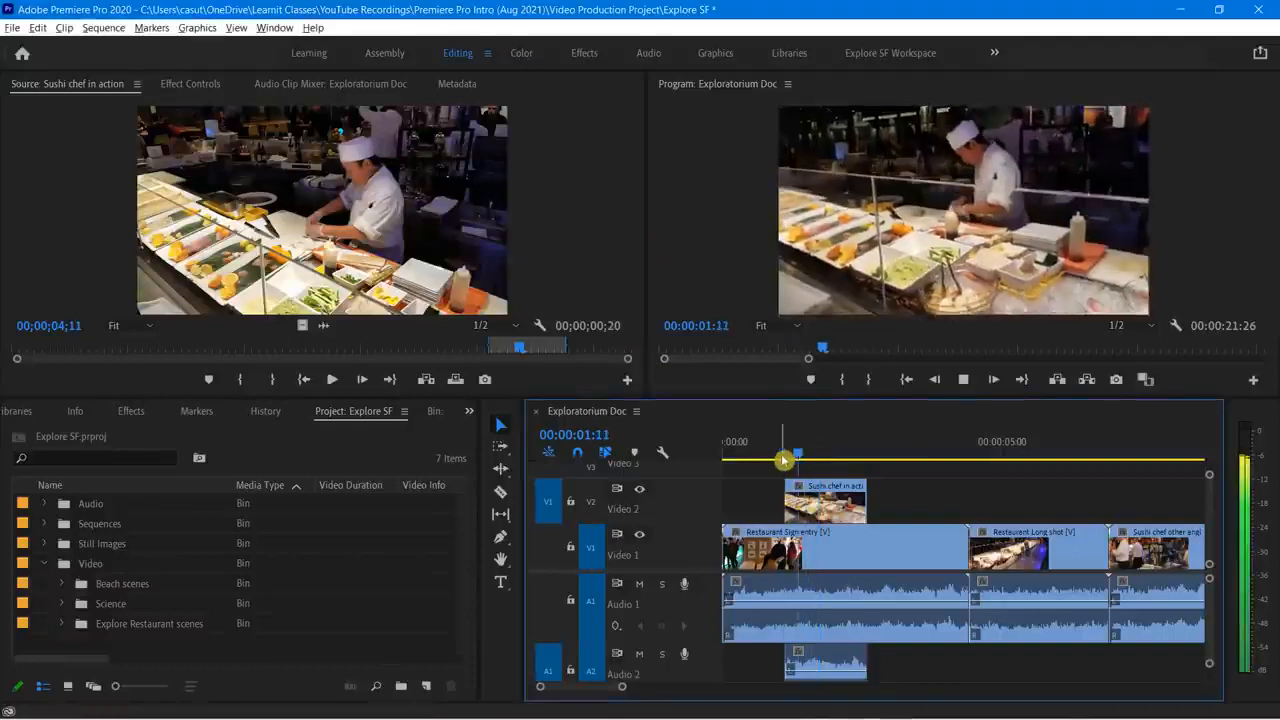
pyautogui.press('space')
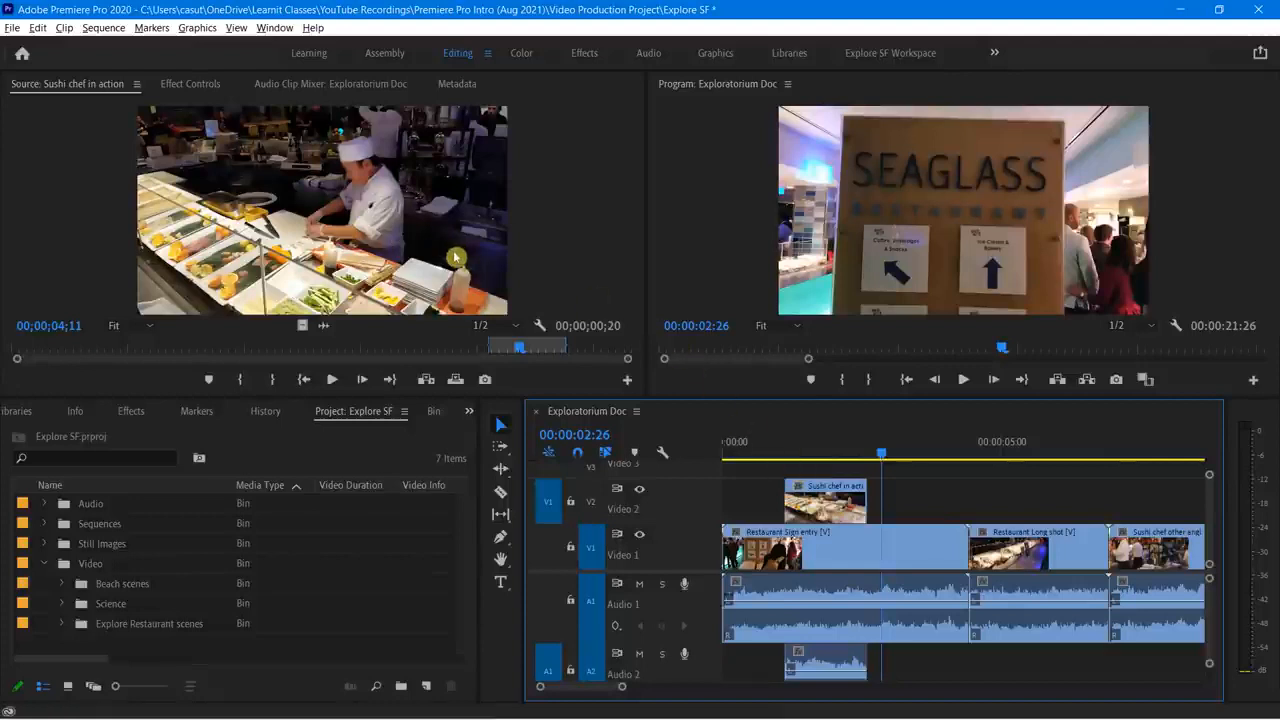
# Step: Extend the end of the Sushi chef in action clip on Video 2 past 00:00:02:26 and trim off part of its beginning
pyautogui.click(820, 505)
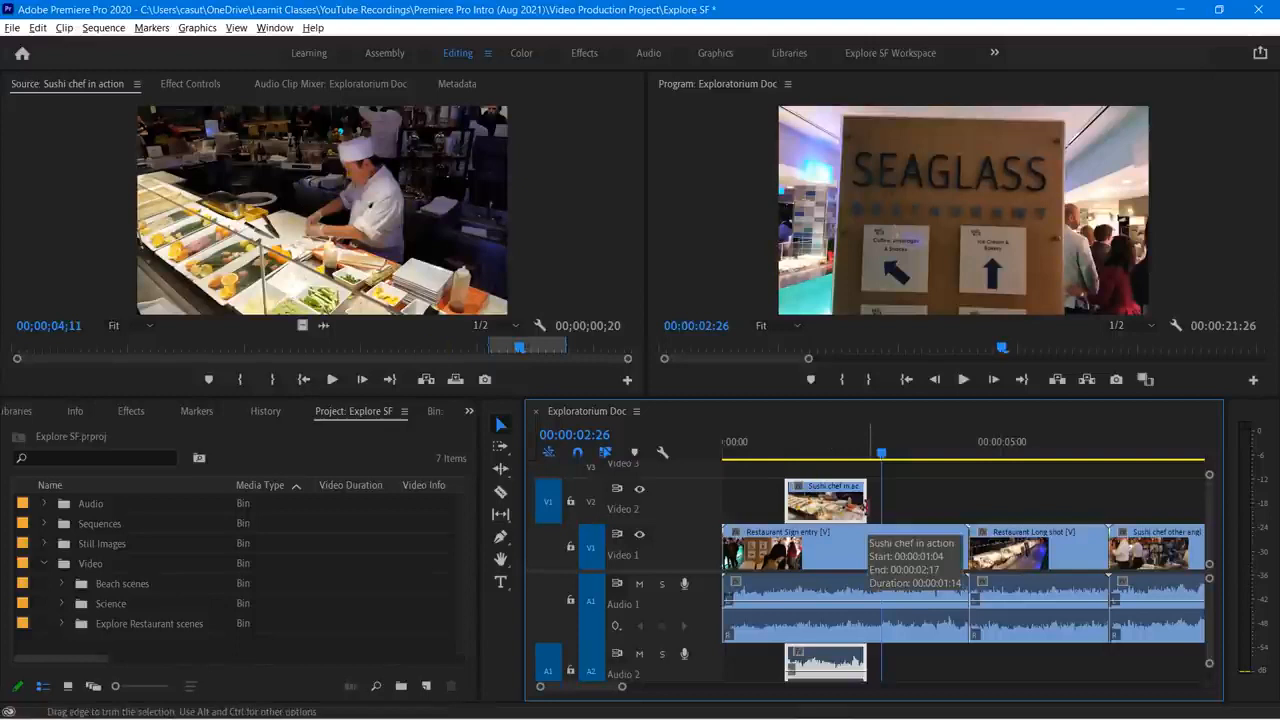
pyautogui.moveTo(866, 505); pyautogui.dragTo(916, 506)
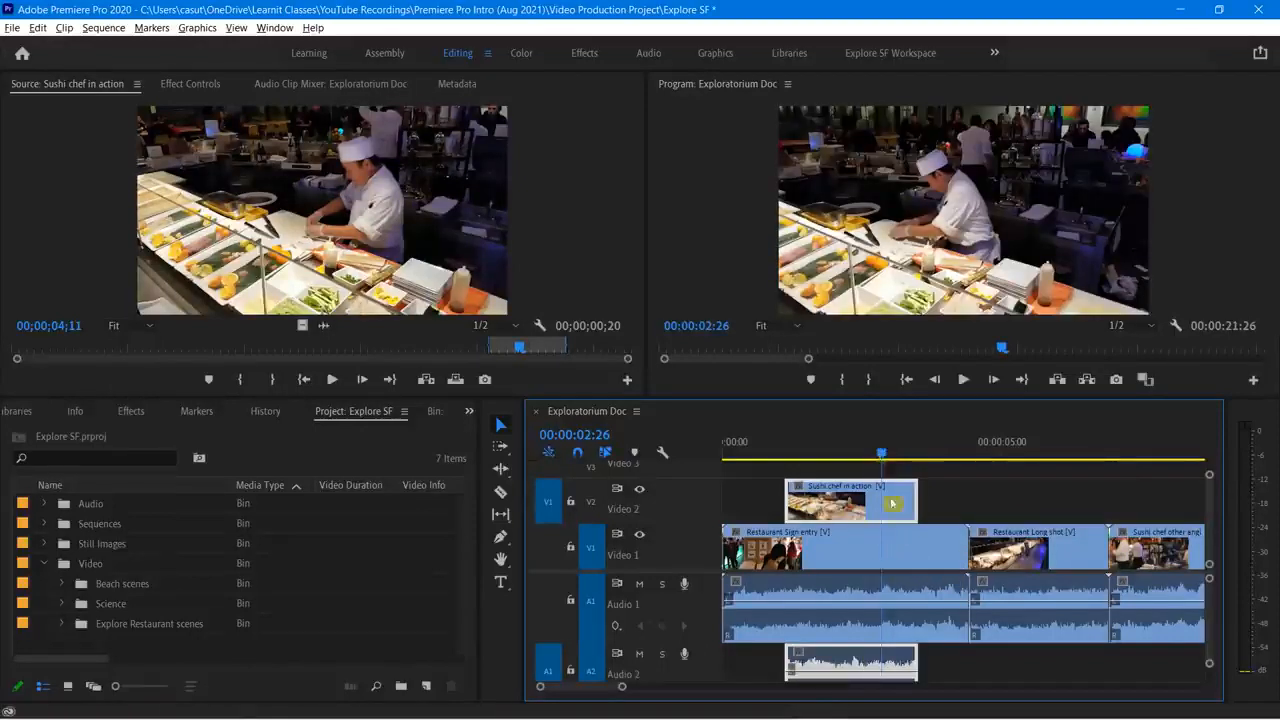
pyautogui.moveTo(787, 500); pyautogui.dragTo(829, 505)
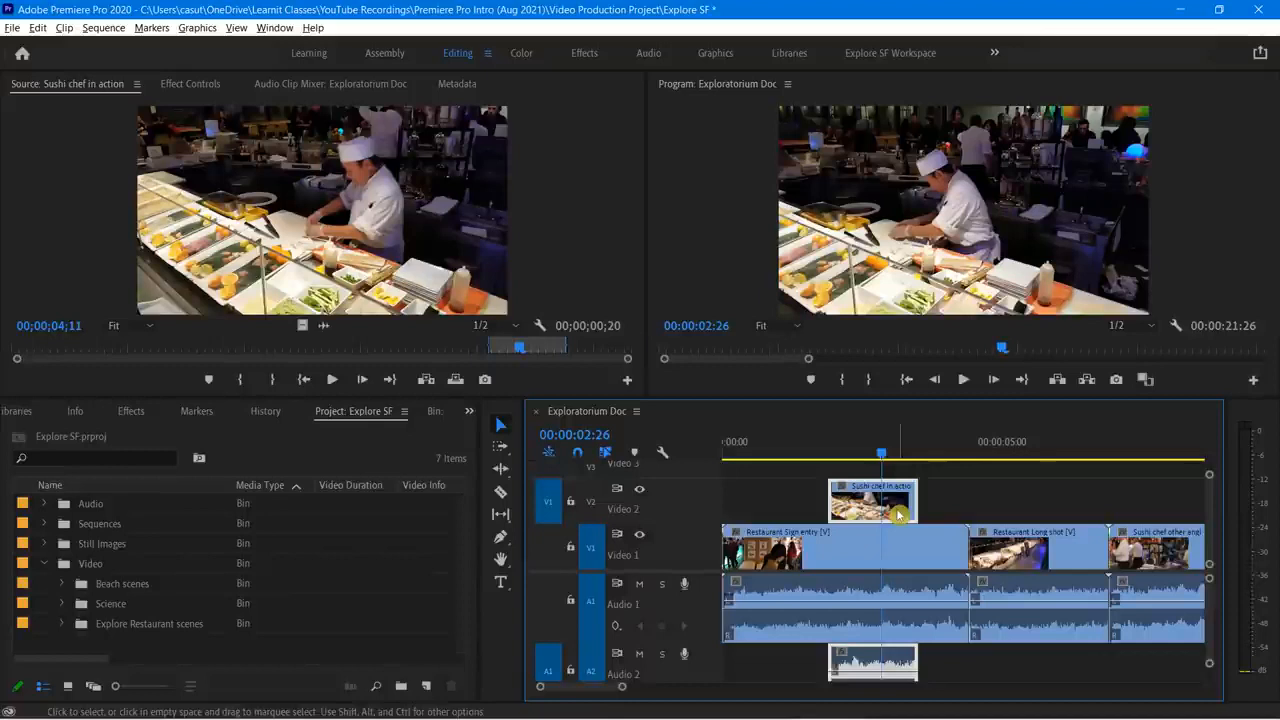
# Step: Play back the trimmed Sushi chef in action clip from just before its start
pyautogui.click(876, 462)
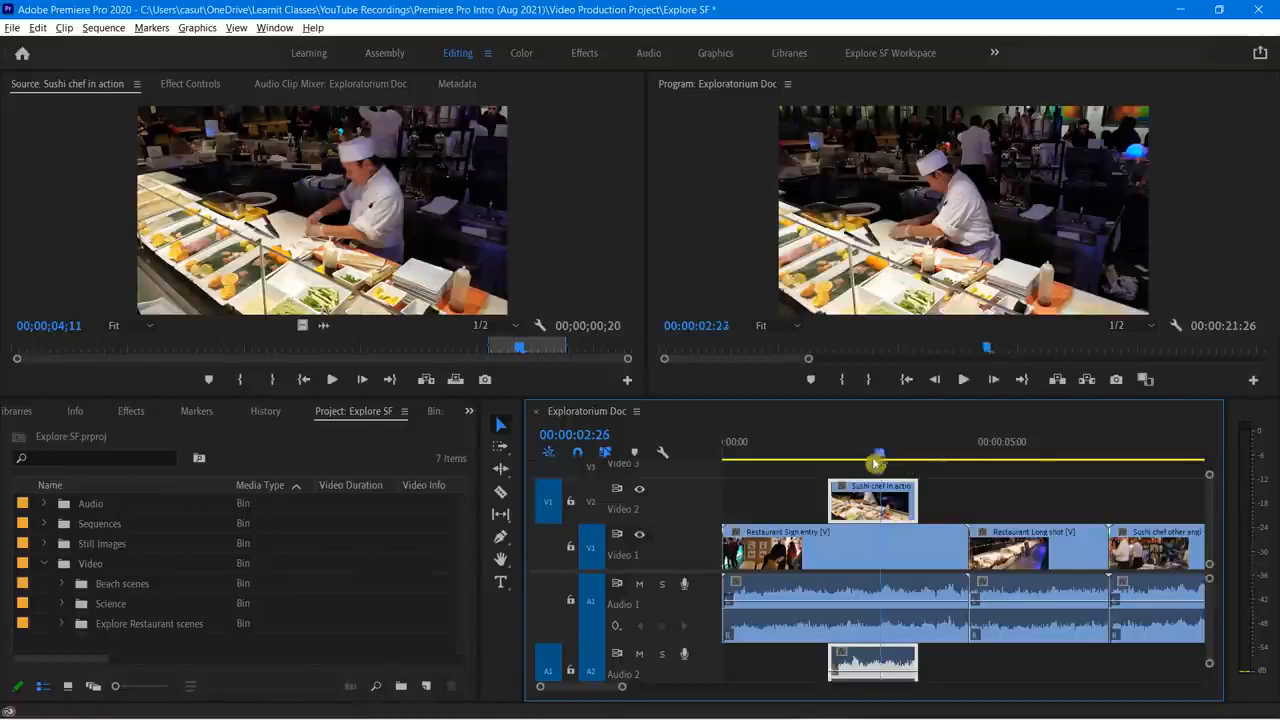
pyautogui.moveTo(876, 462); pyautogui.dragTo(809, 464)
pyautogui.press('space')
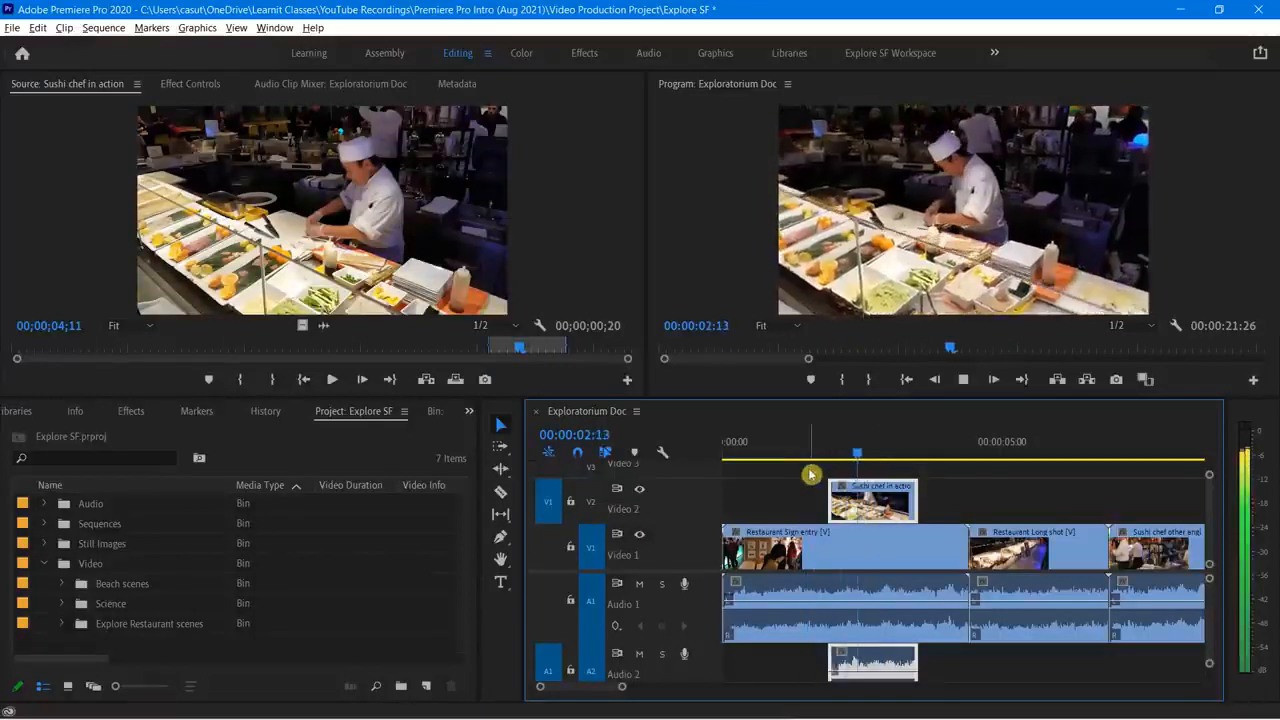
pyautogui.press('space')
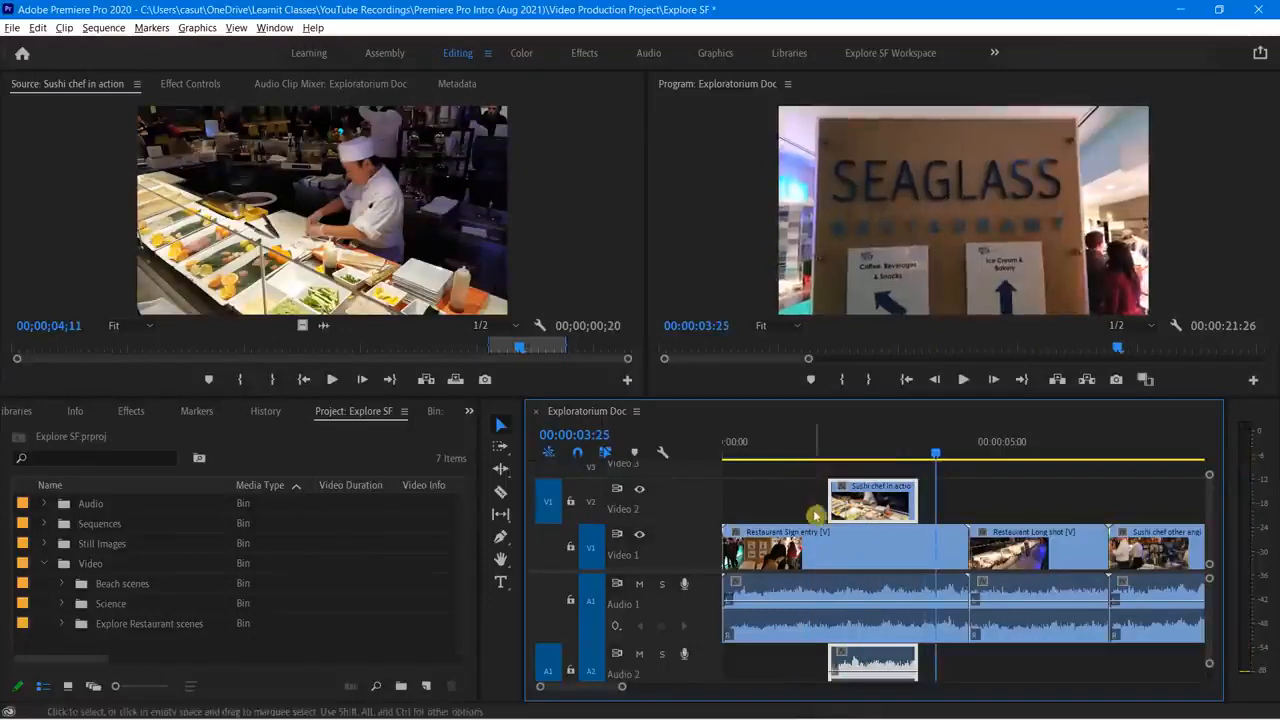
# Step: Extend the end of the Sushi chef in action clip to the end of the Restaurant Sign entry clip, and play back the edit
pyautogui.moveTo(916, 500); pyautogui.dragTo(960, 507)
pyautogui.moveTo(935, 455); pyautogui.dragTo(820, 468)
pyautogui.press('space')
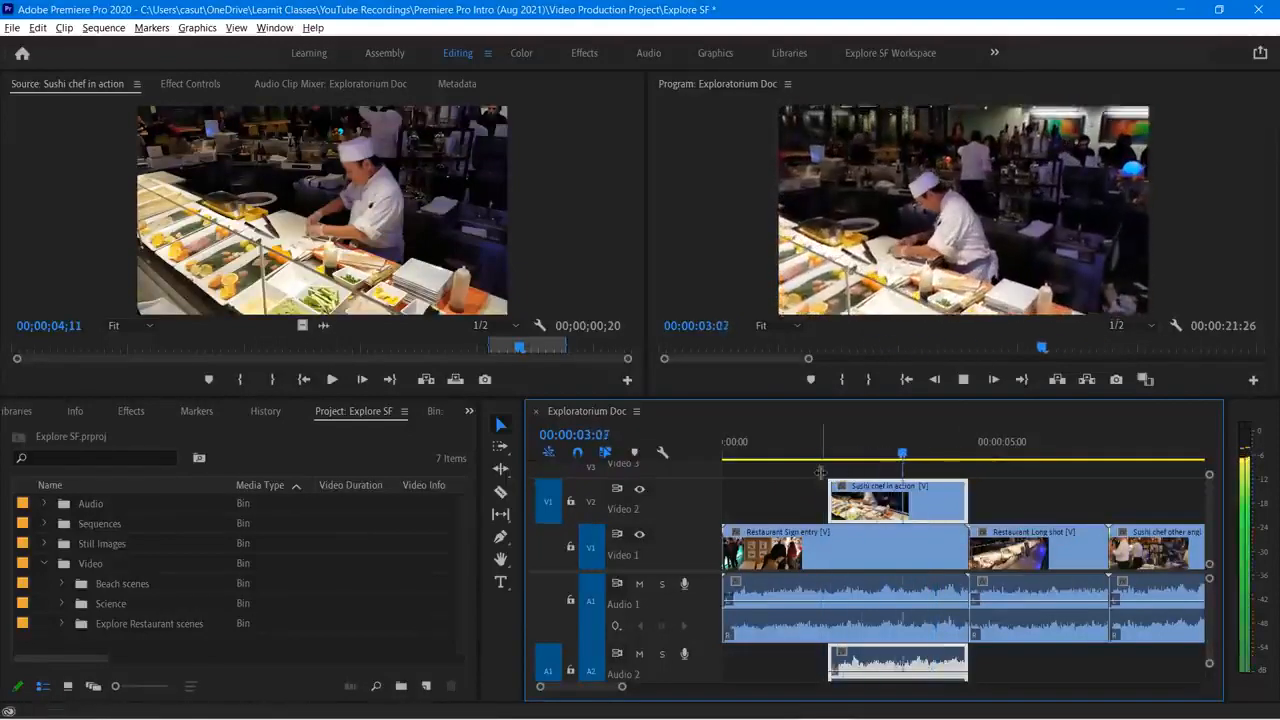
pyautogui.press('space')
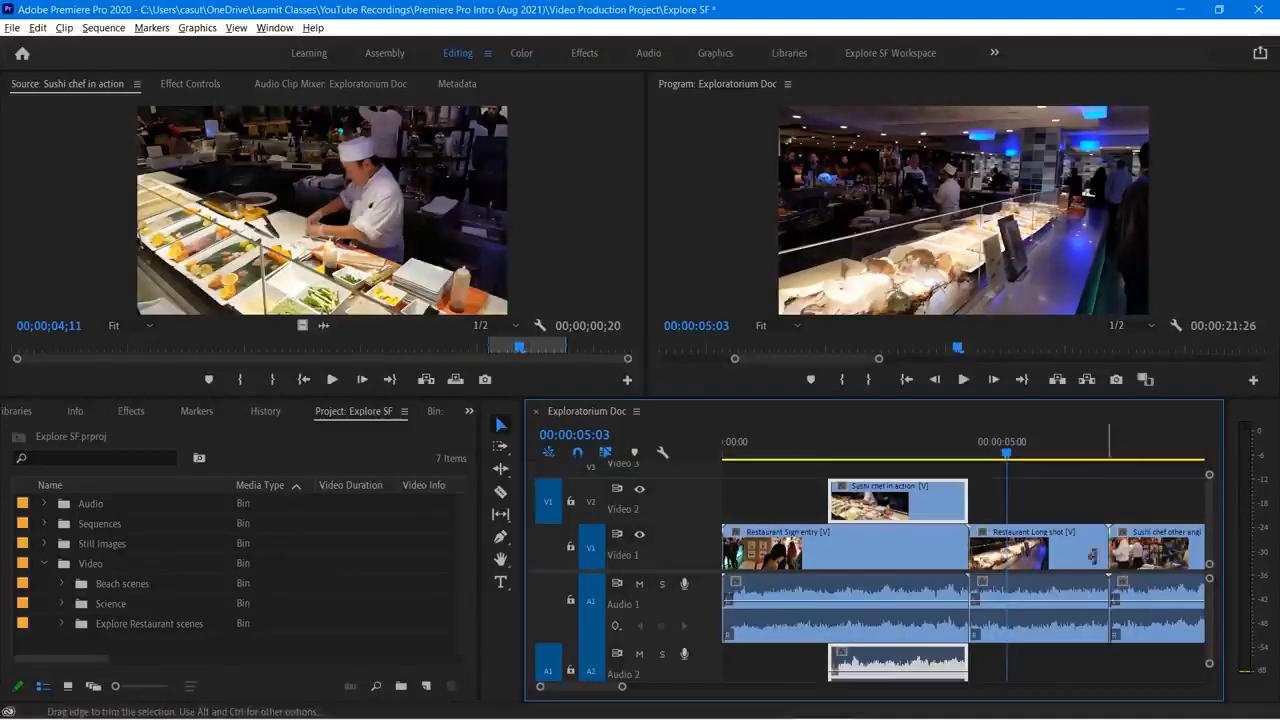
# Step: Try trimming the start of the Restaurant Long shot clip past 00:00:04:21, and undo the trim
pyautogui.moveTo(1008, 452); pyautogui.dragTo(983, 462)
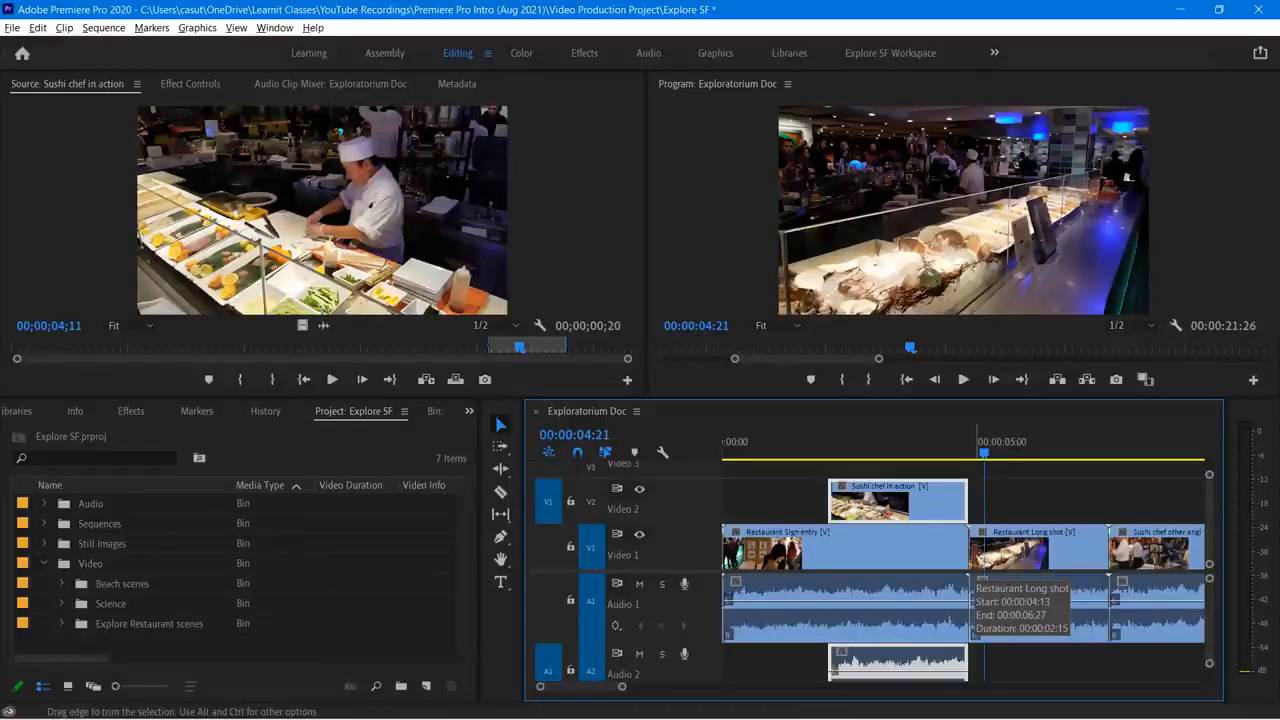
pyautogui.moveTo(970, 552); pyautogui.dragTo(994, 552)
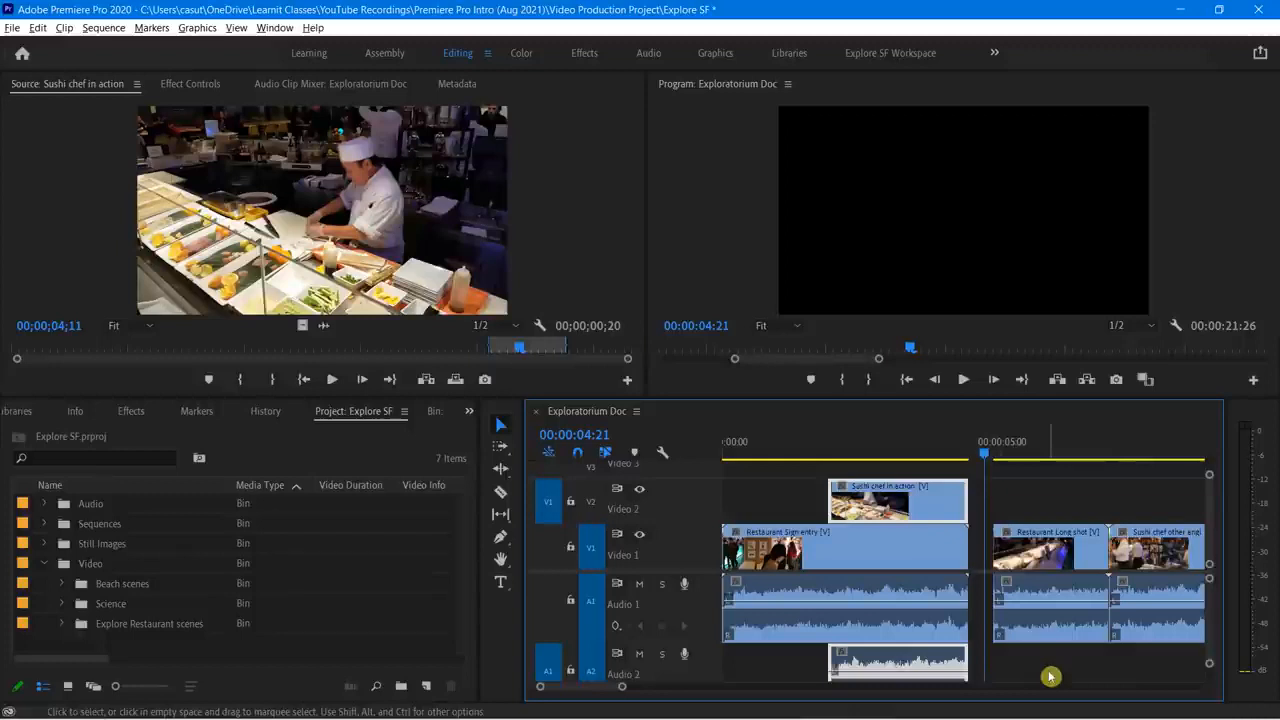
pyautogui.hotkey('ctrl', 'z')
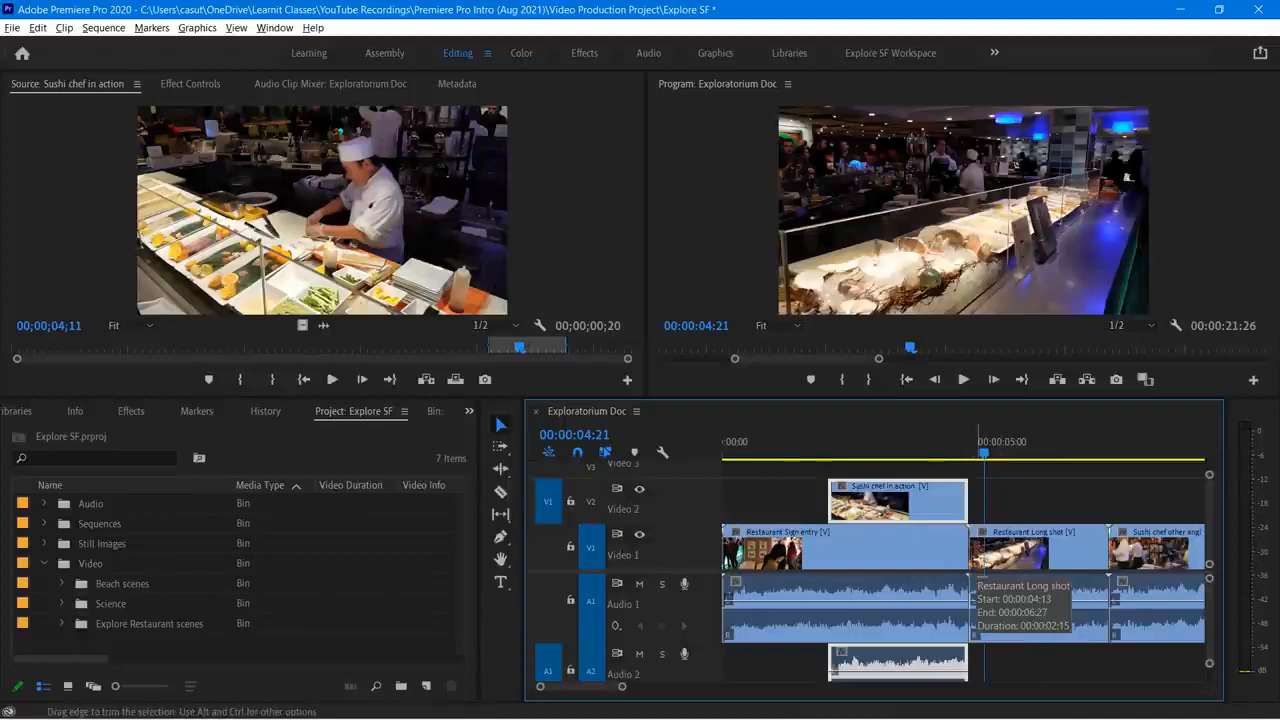
# Step: Ripple trim about 13 frames off the start of Restaurant Long shot and about 23 frames off the start of Restaurant Sign entry
pyautogui.moveTo(972, 552); pyautogui.dragTo(1000, 571)
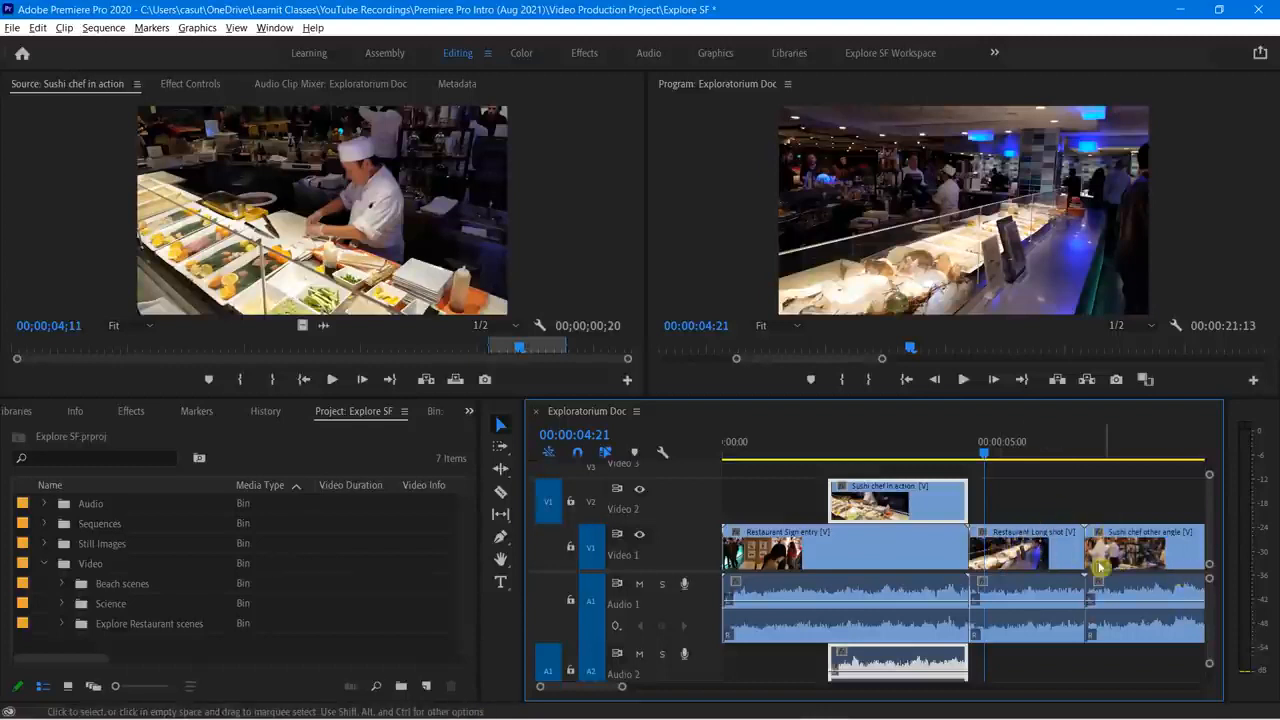
pyautogui.click(1018, 550)
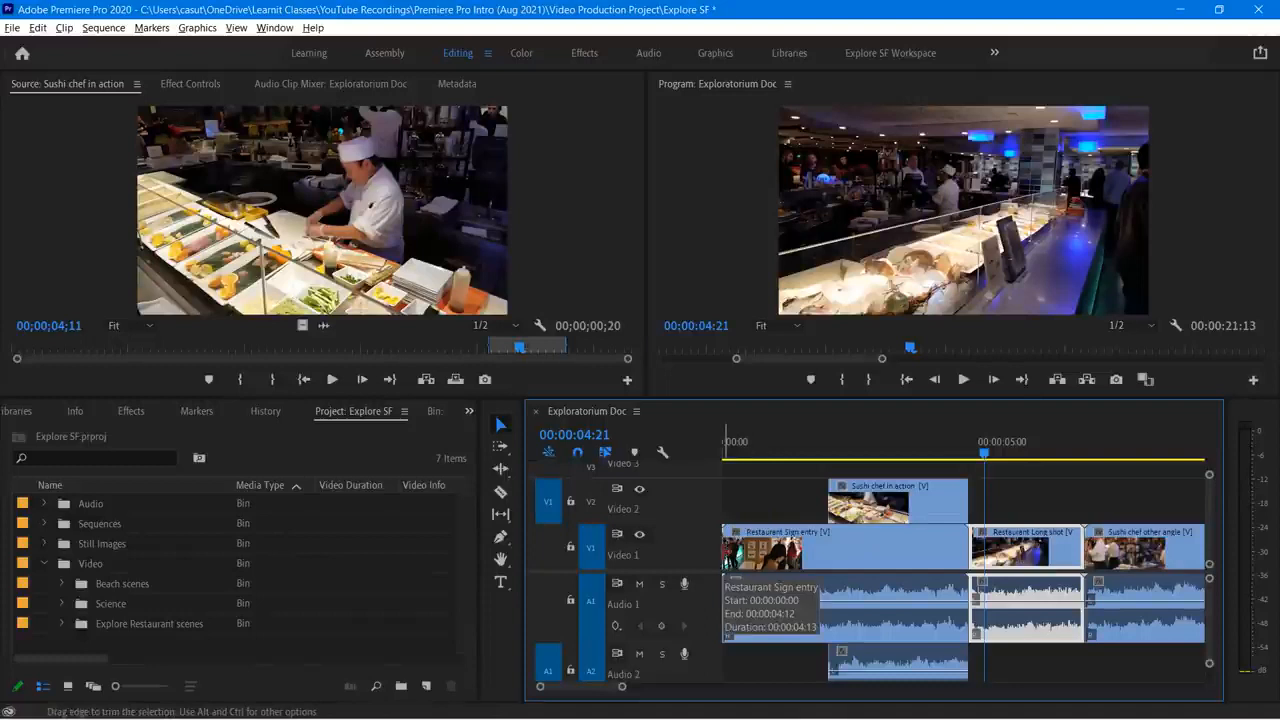
pyautogui.moveTo(726, 550); pyautogui.dragTo(750, 552)
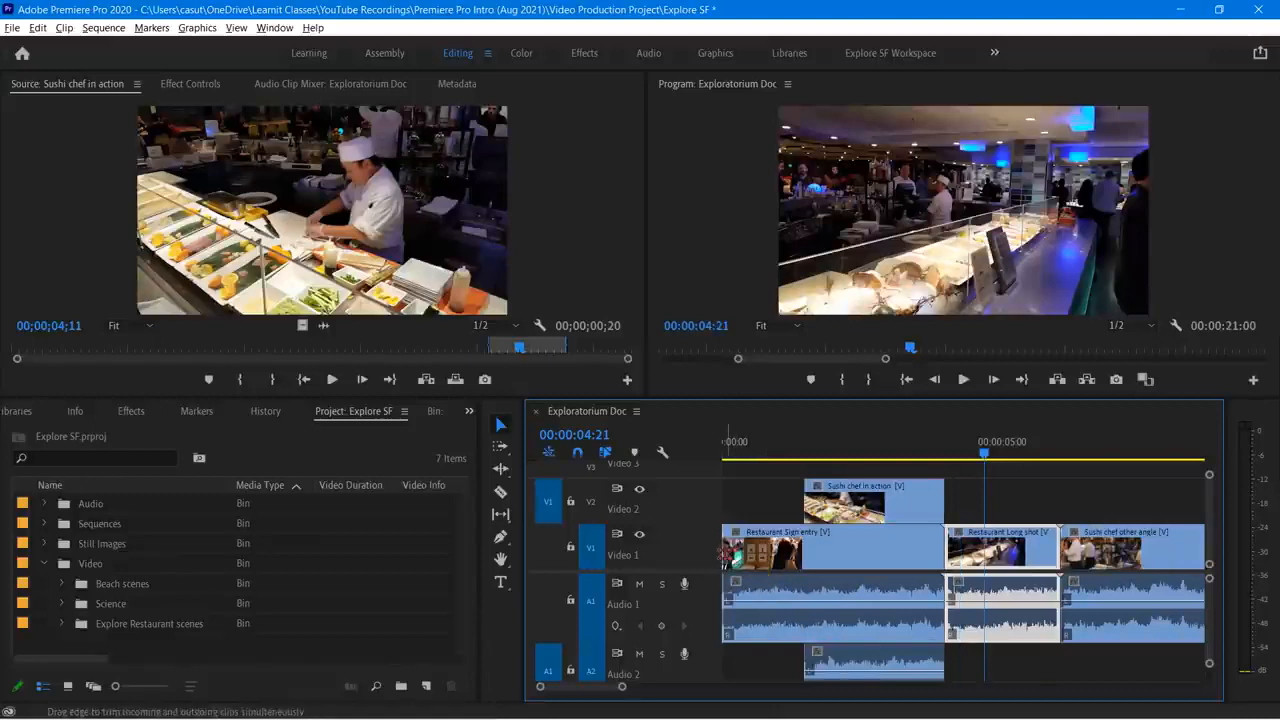
pyautogui.moveTo(726, 550); pyautogui.dragTo(745, 551)
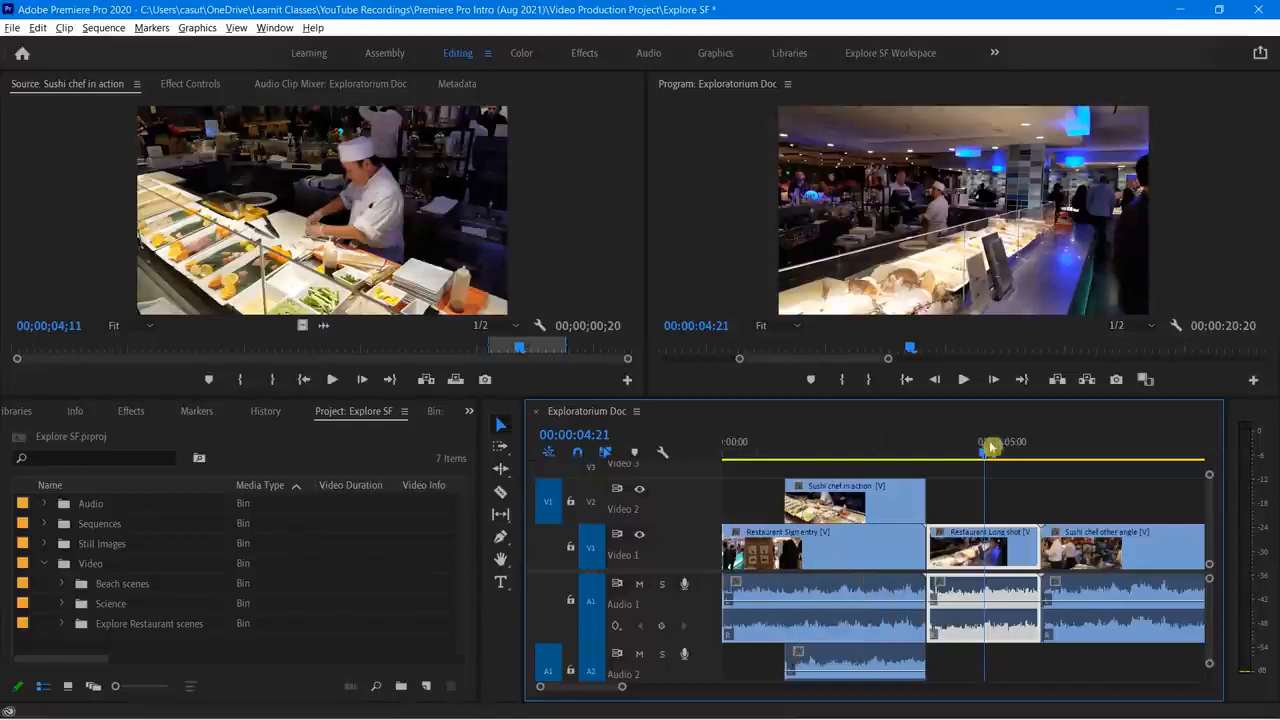
# Step: Play back the ripple-trimmed sequence from its beginning into the Sushi chef other angle clip
pyautogui.press('Home')
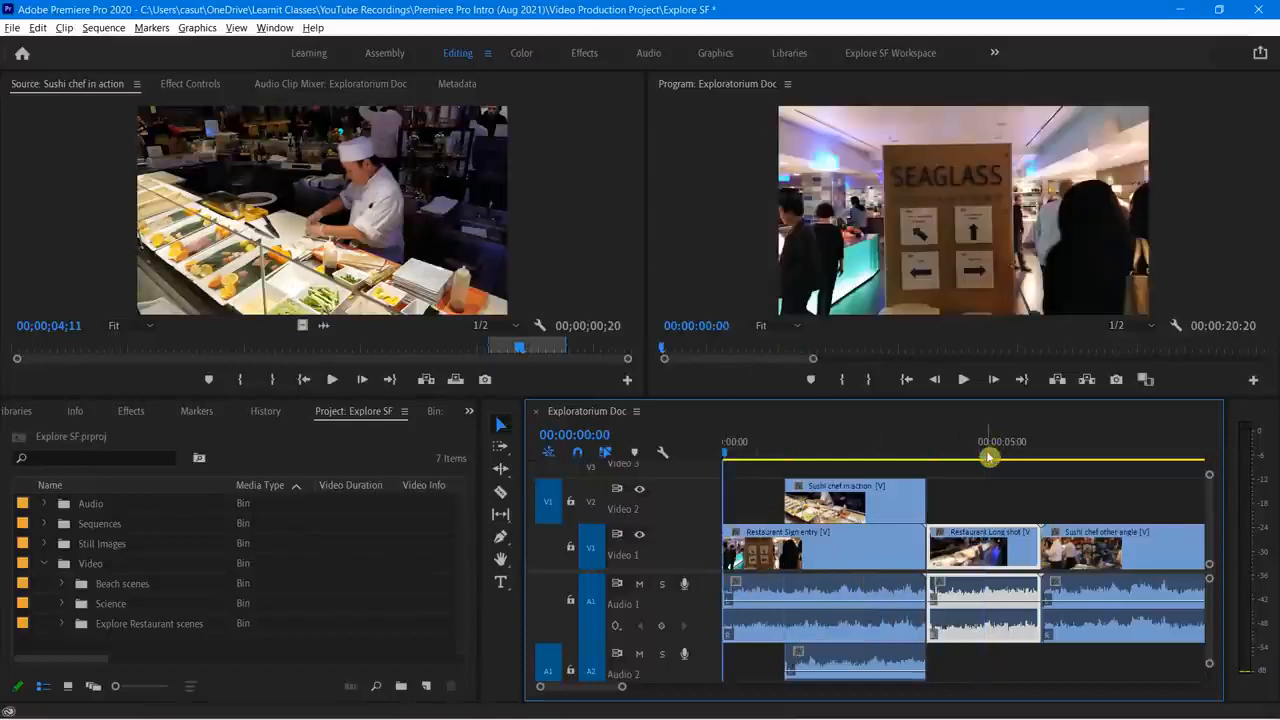
pyautogui.press('space')
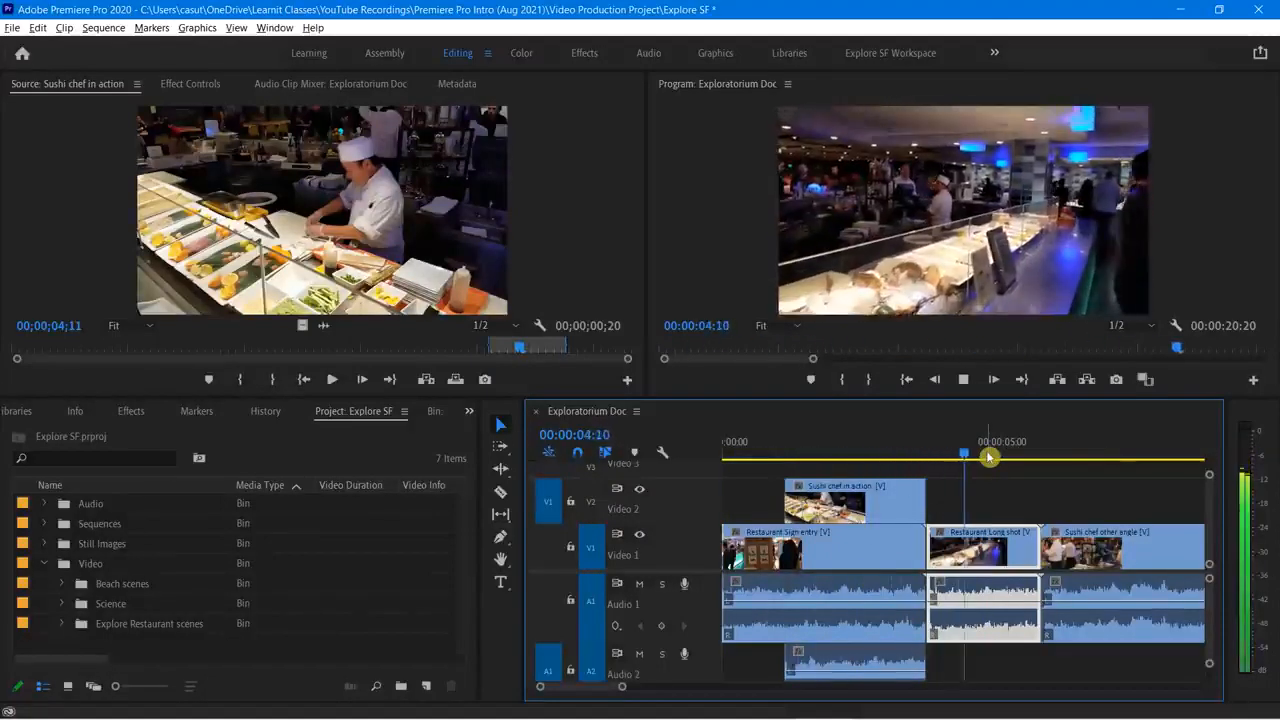
pyautogui.press('space')
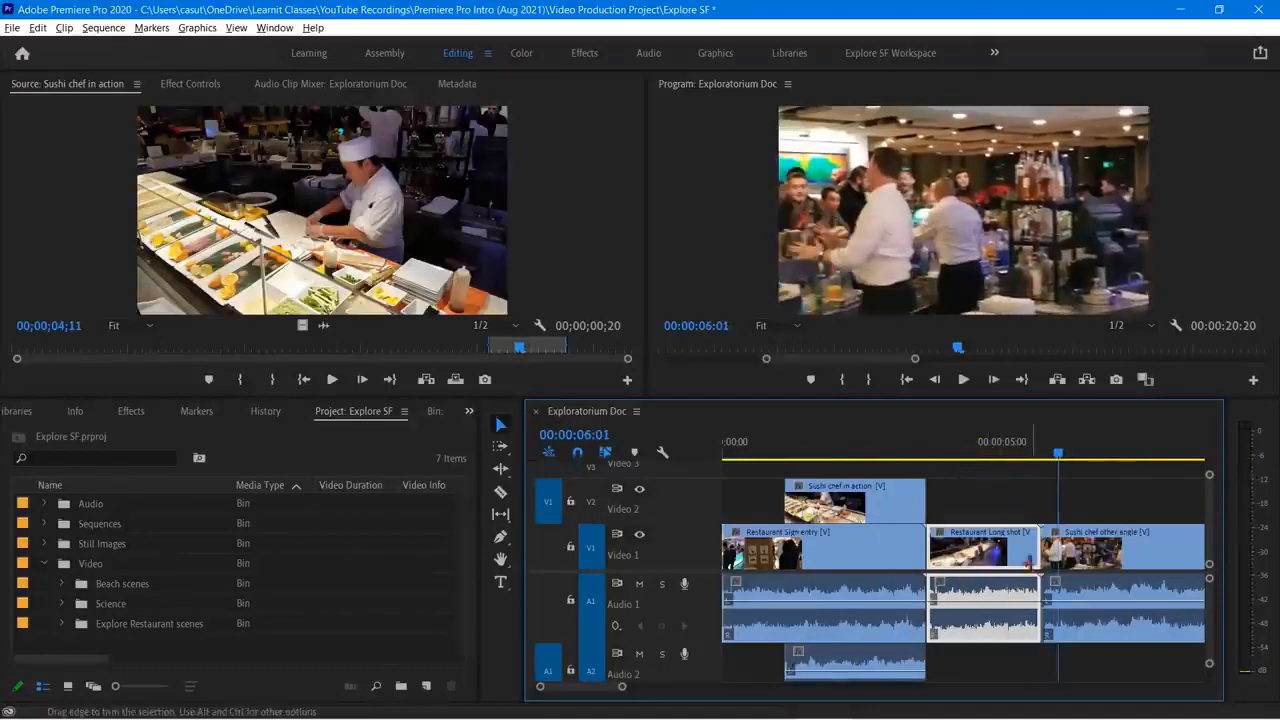
# Step: Ripple trim 00:00:01:29 off the start of the Sushi chef other angle clip that follows Restaurant Long shot
pyautogui.moveTo(1058, 459); pyautogui.dragTo(1043, 480)
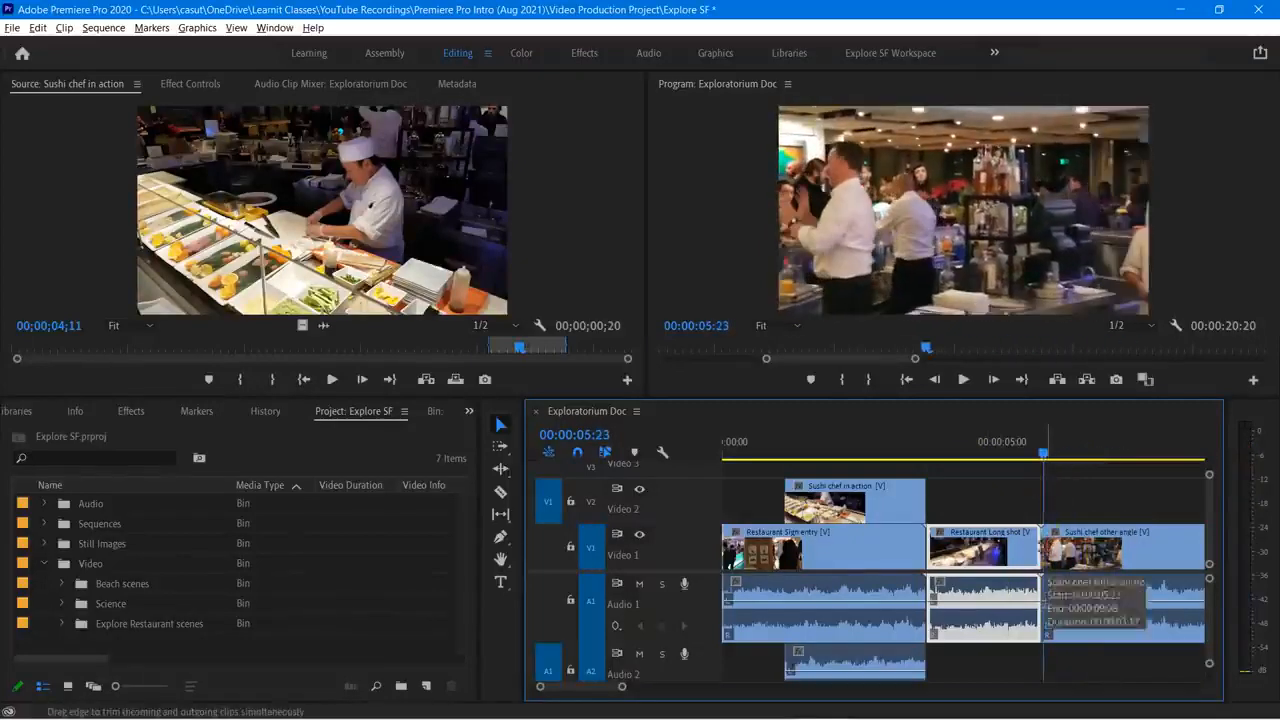
pyautogui.moveTo(1043, 548); pyautogui.dragTo(1160, 561)
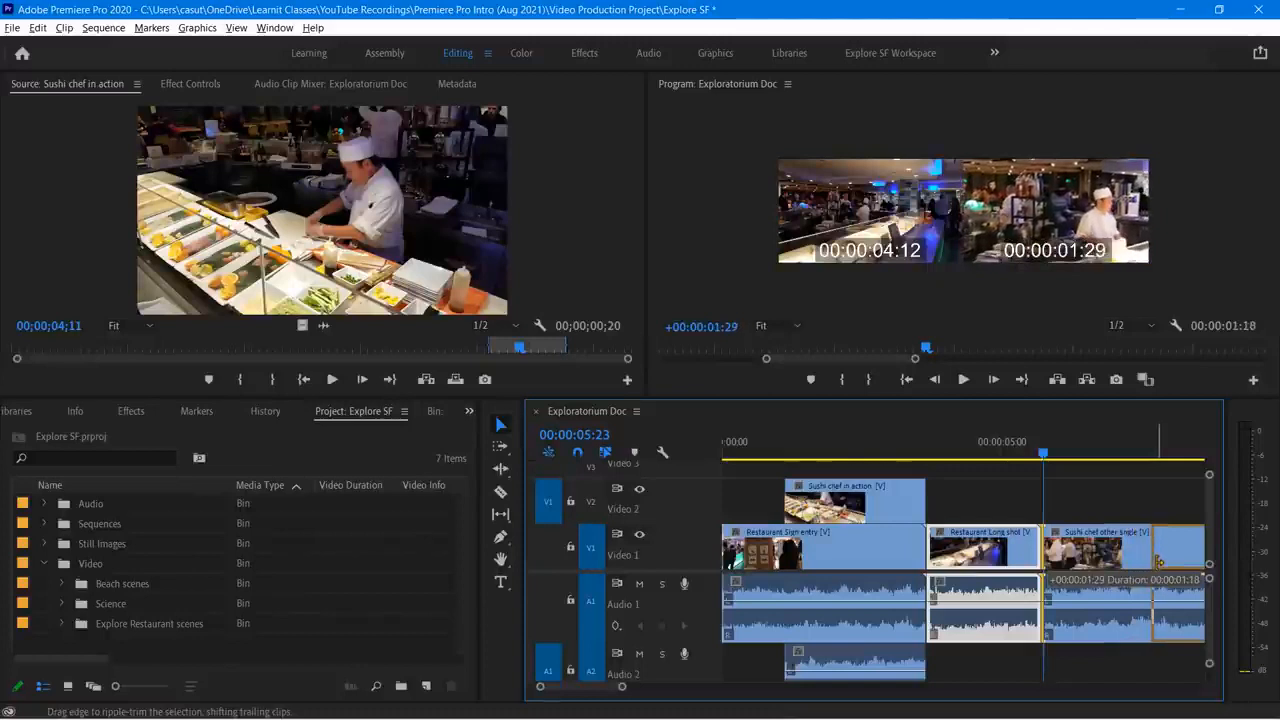
pyautogui.moveTo(1158, 561); pyautogui.dragTo(1159, 561)
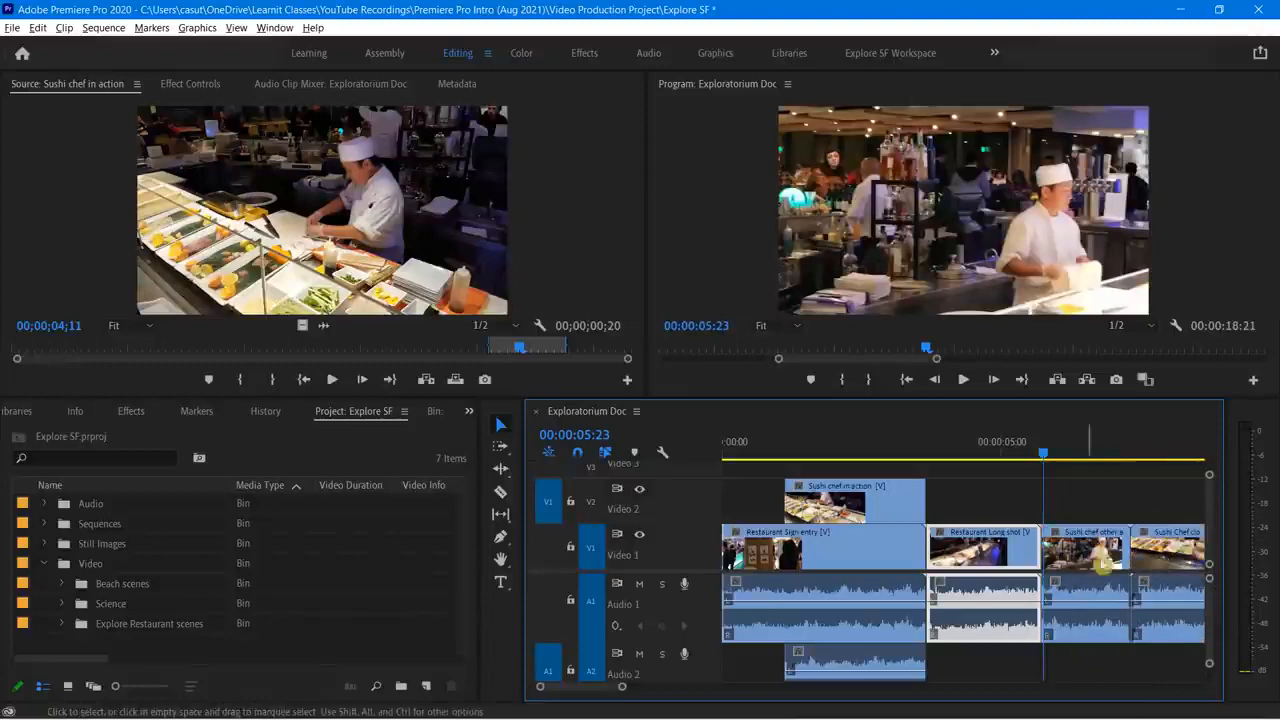
# Step: Play back the sequence from the start through the shortened Sushi chef other angle clip
pyautogui.moveTo(1044, 460); pyautogui.dragTo(686, 494)
pyautogui.press('space')
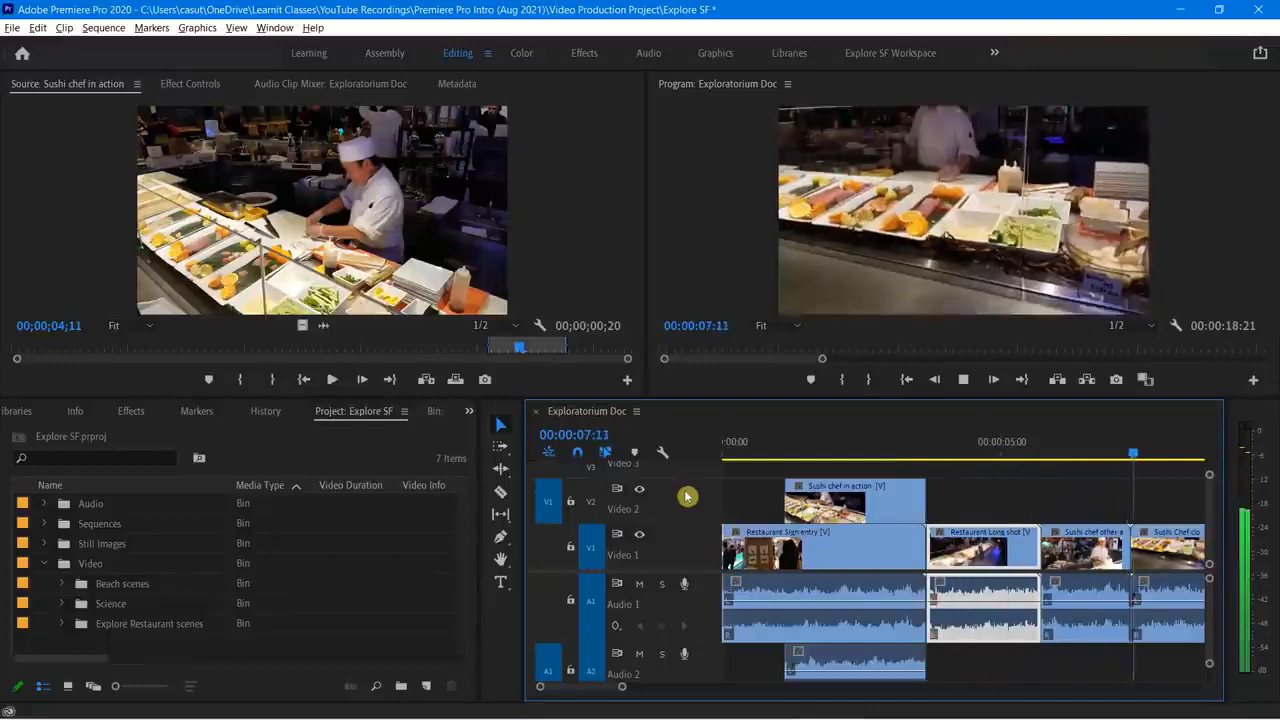
pyautogui.press('space')
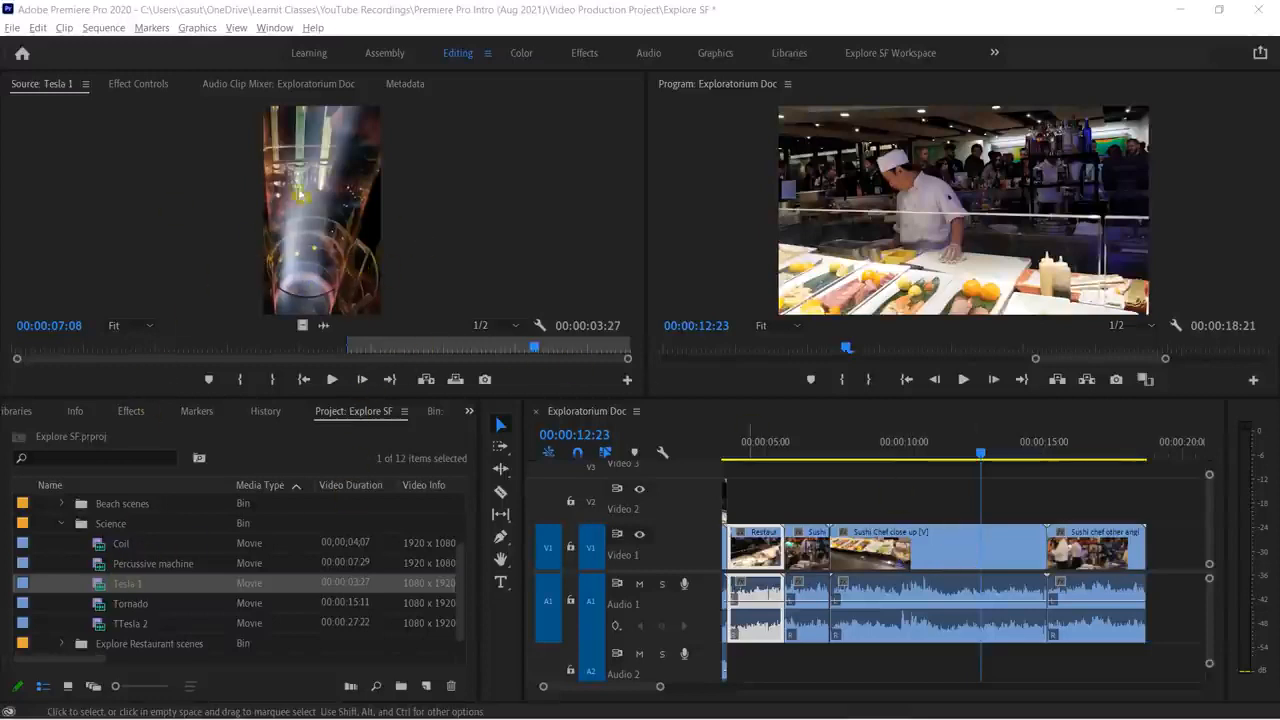
# Step: Clear the In and Out points of the Tesla 1 source clip and preview the footage
pyautogui.click(321, 348)
pyautogui.rightClick(397, 346)
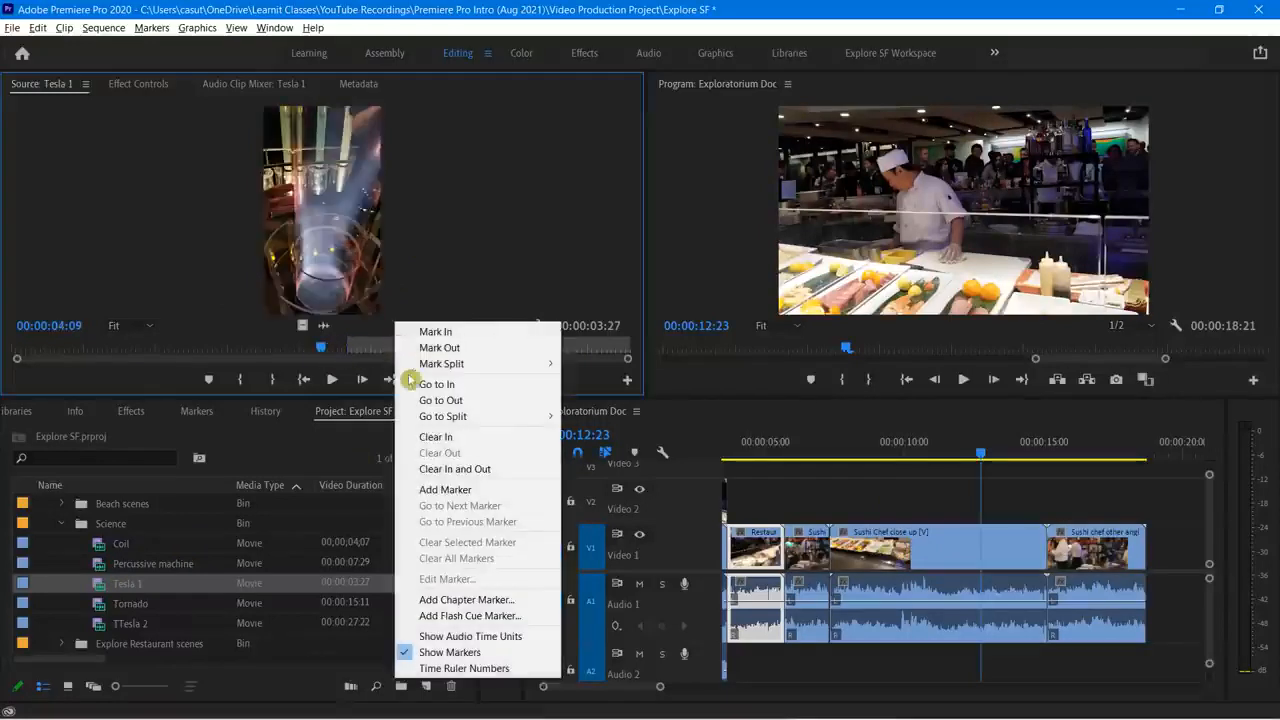
pyautogui.click(471, 469)
pyautogui.press('space')
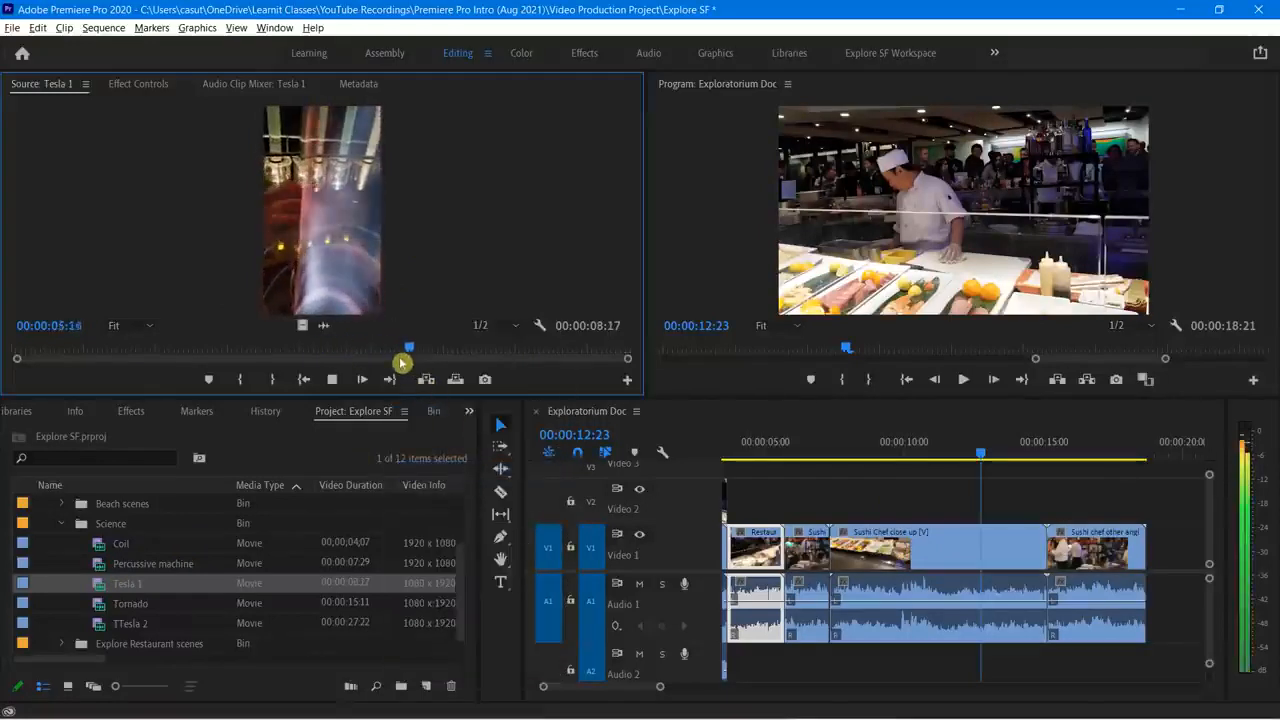
pyautogui.press('space')
# Step: Mark a source range in Tesla 1 starting at 00:00:01:24 with a duration of 00:00:02:03
pyautogui.moveTo(985, 454); pyautogui.dragTo(973, 479)
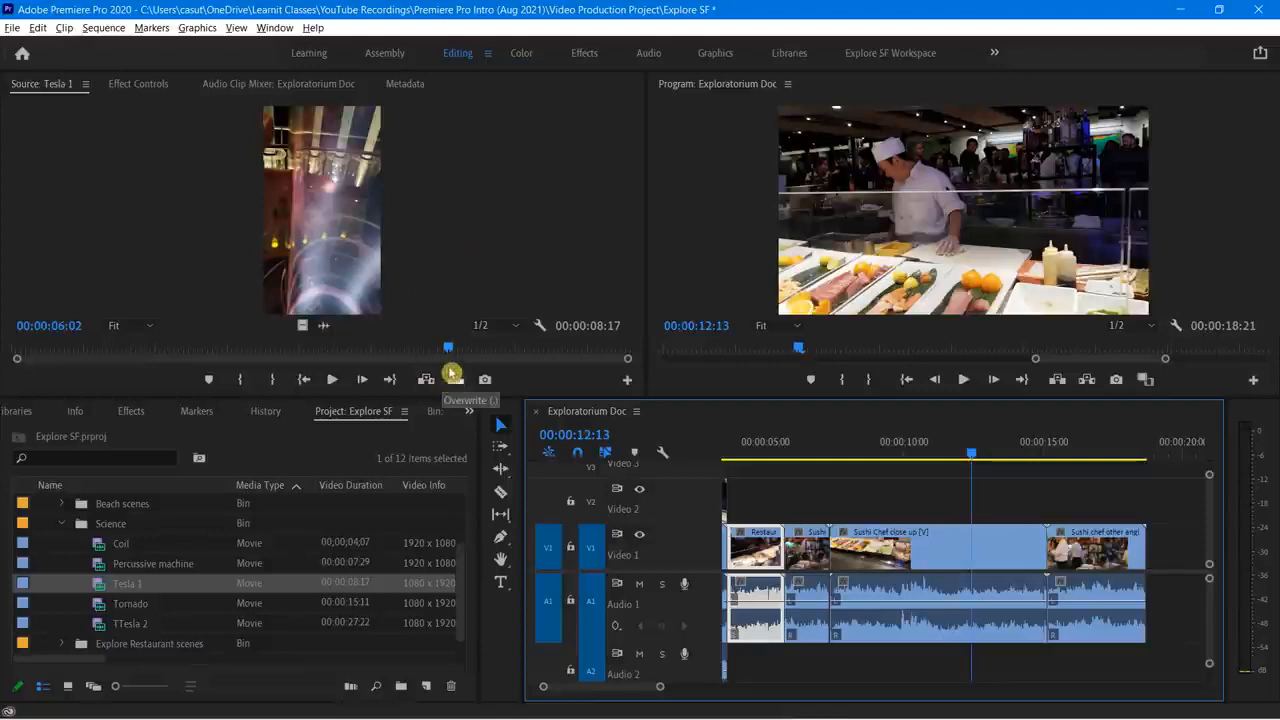
pyautogui.moveTo(452, 352); pyautogui.dragTo(141, 367)
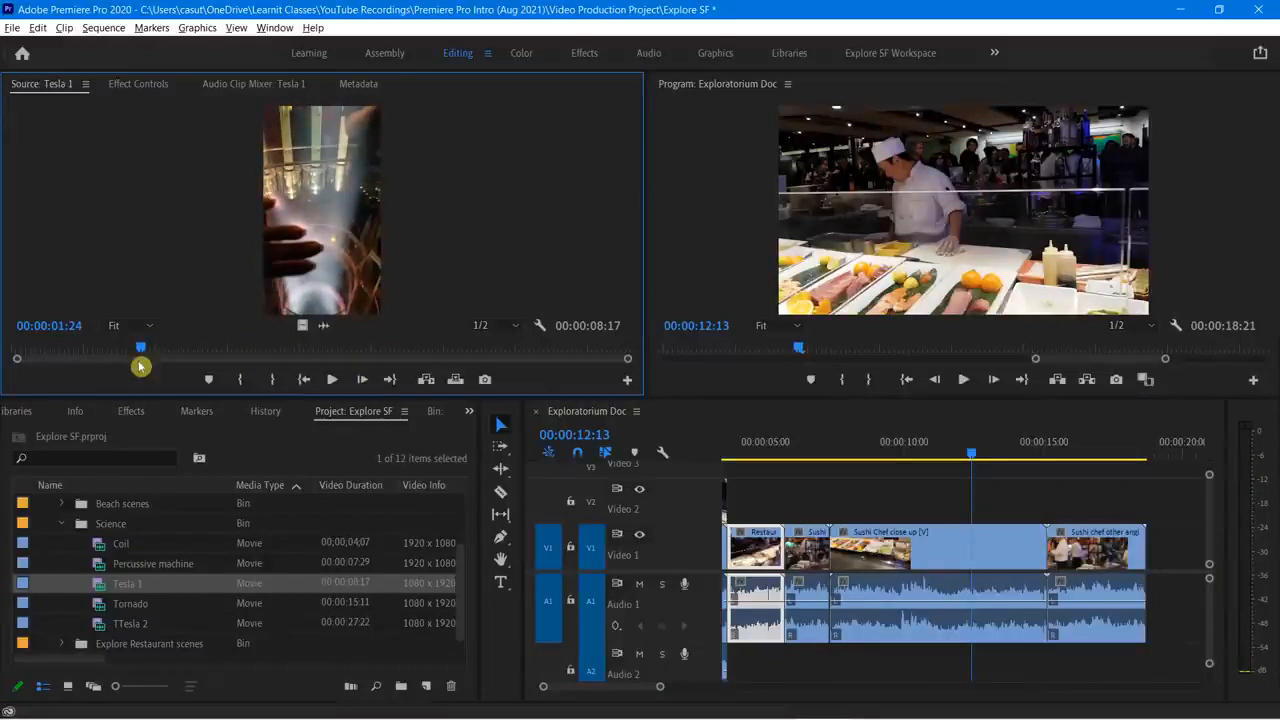
pyautogui.press('i')
pyautogui.press('space')
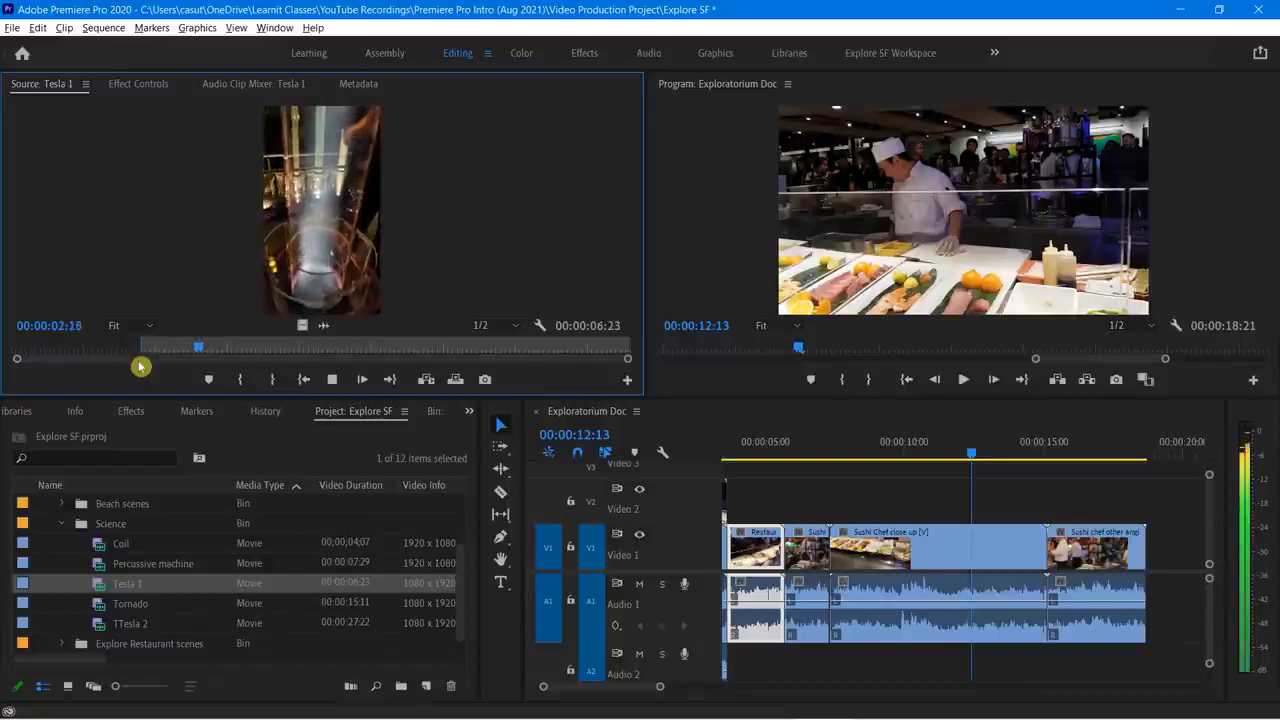
pyautogui.press('o')
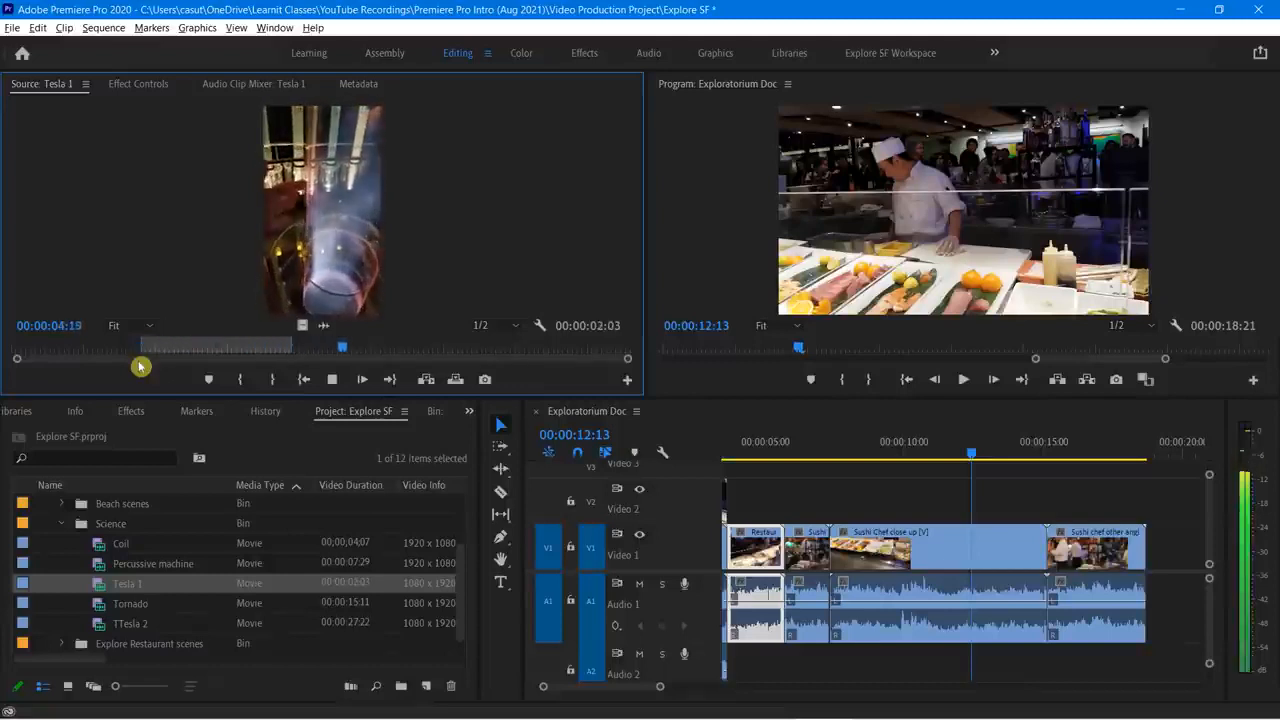
pyautogui.press('space')
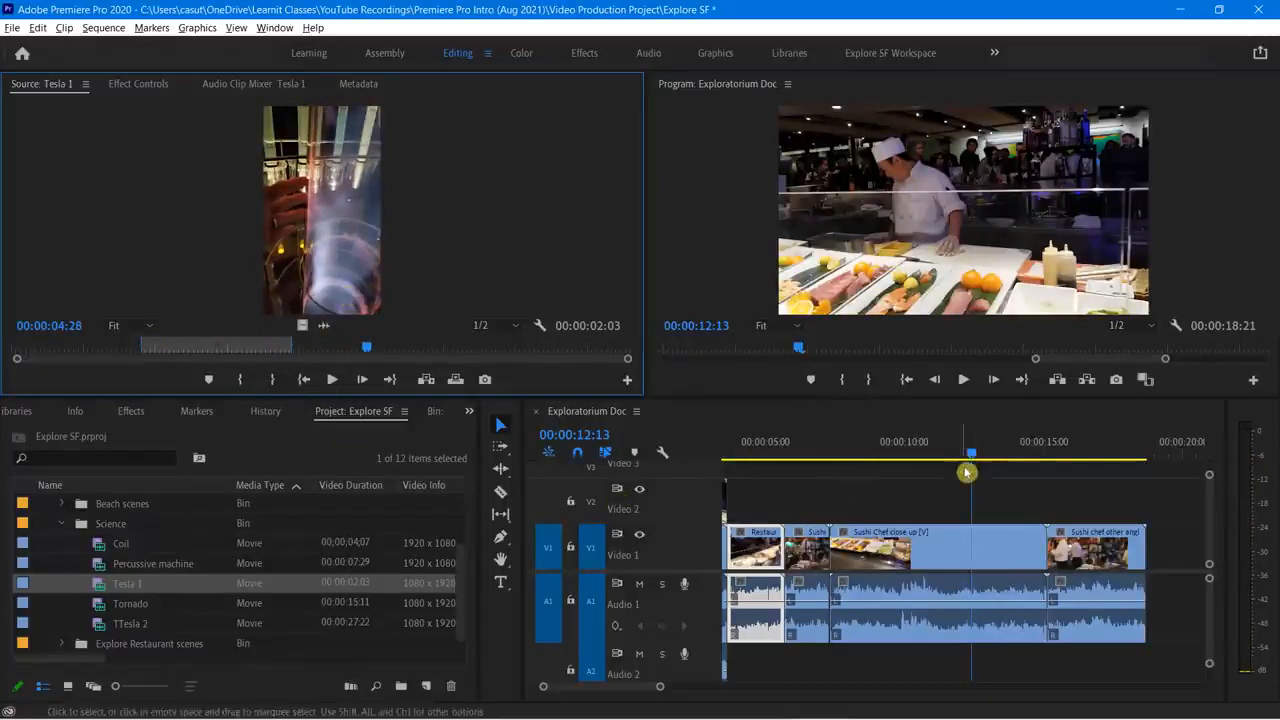
# Step: Try inserting the marked Tesla 1 range into the sequence at 00:00:11:19, undo it, and try overwriting there instead, undoing that too
pyautogui.moveTo(973, 455); pyautogui.dragTo(950, 468)
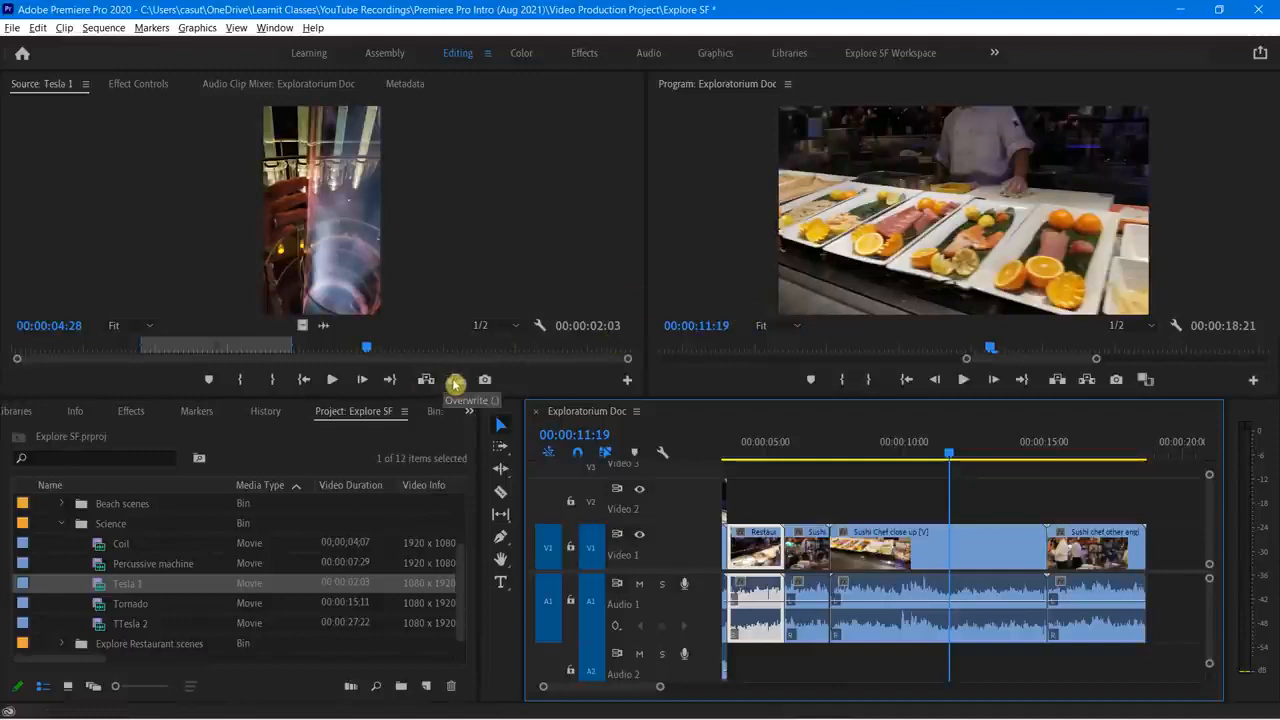
pyautogui.click(426, 384)
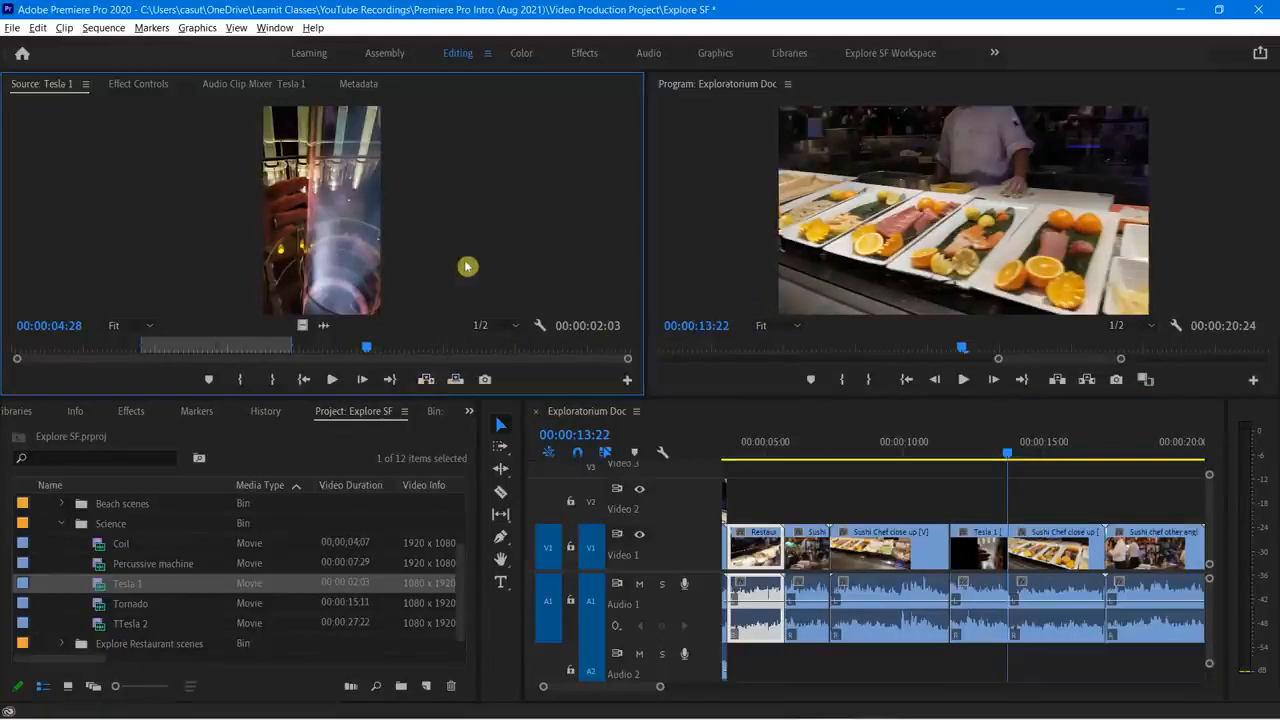
pyautogui.hotkey('ctrl', 'z')
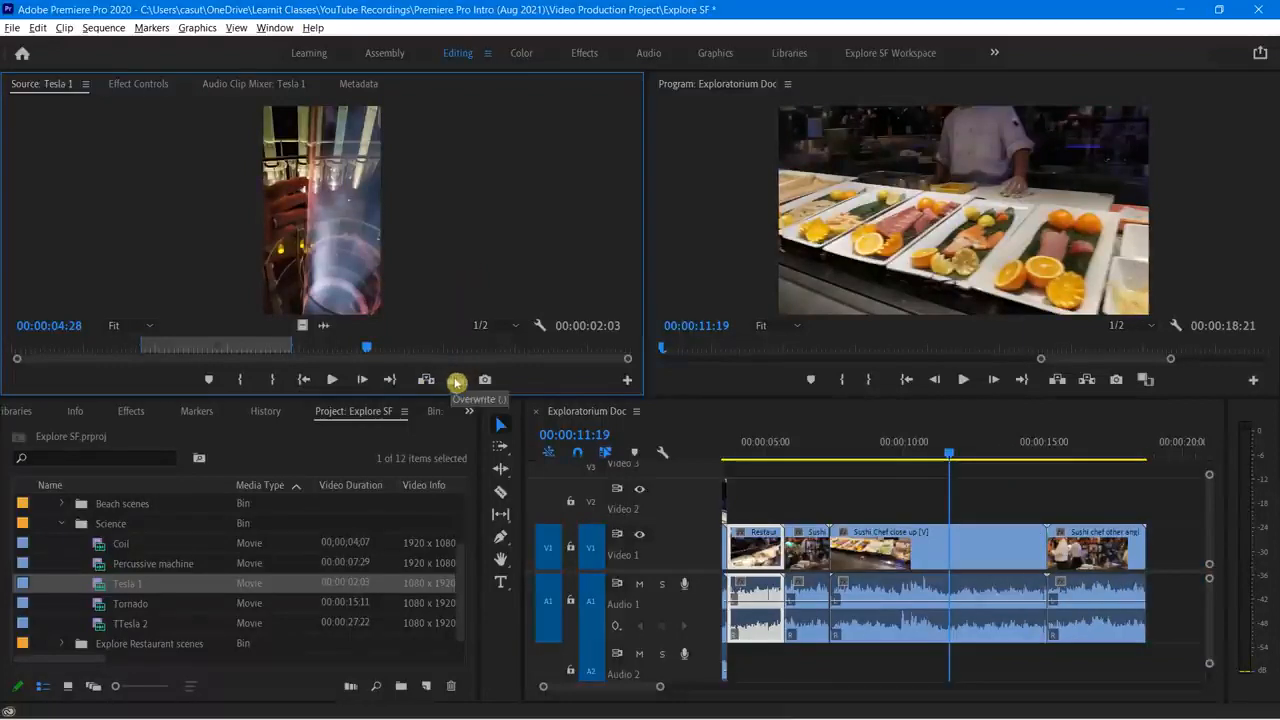
pyautogui.click(456, 381)
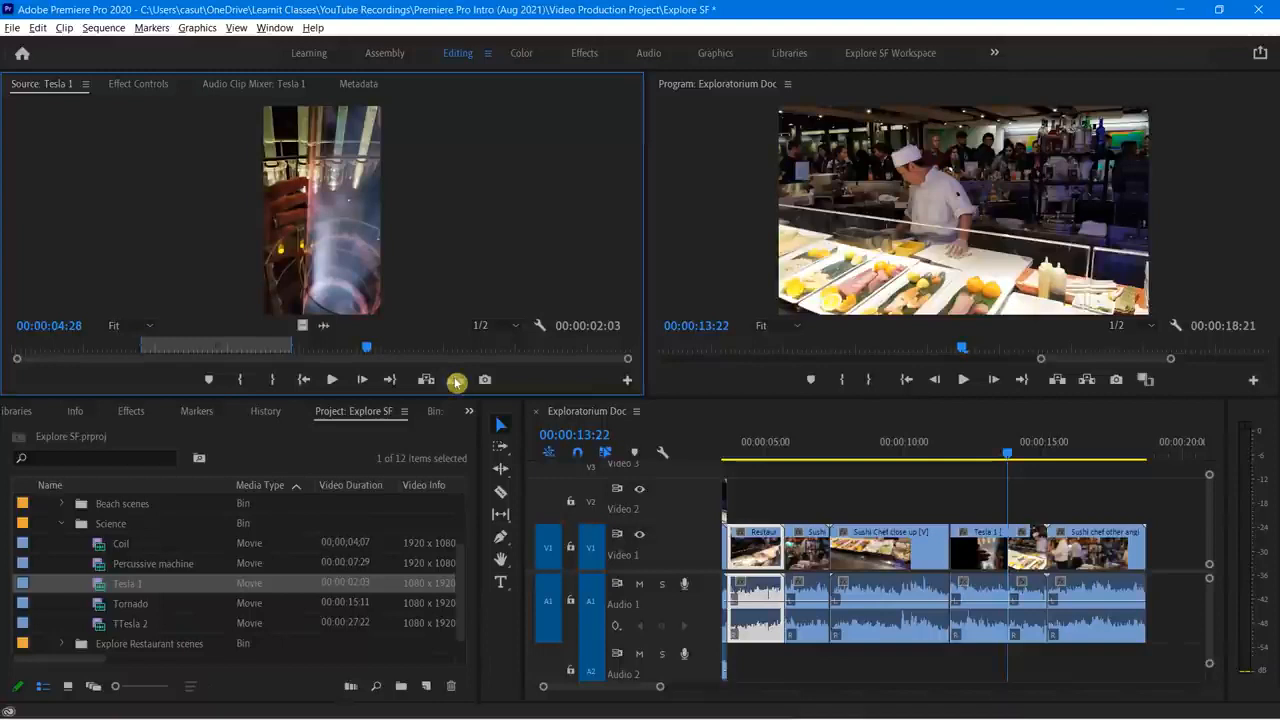
pyautogui.click(456, 381)
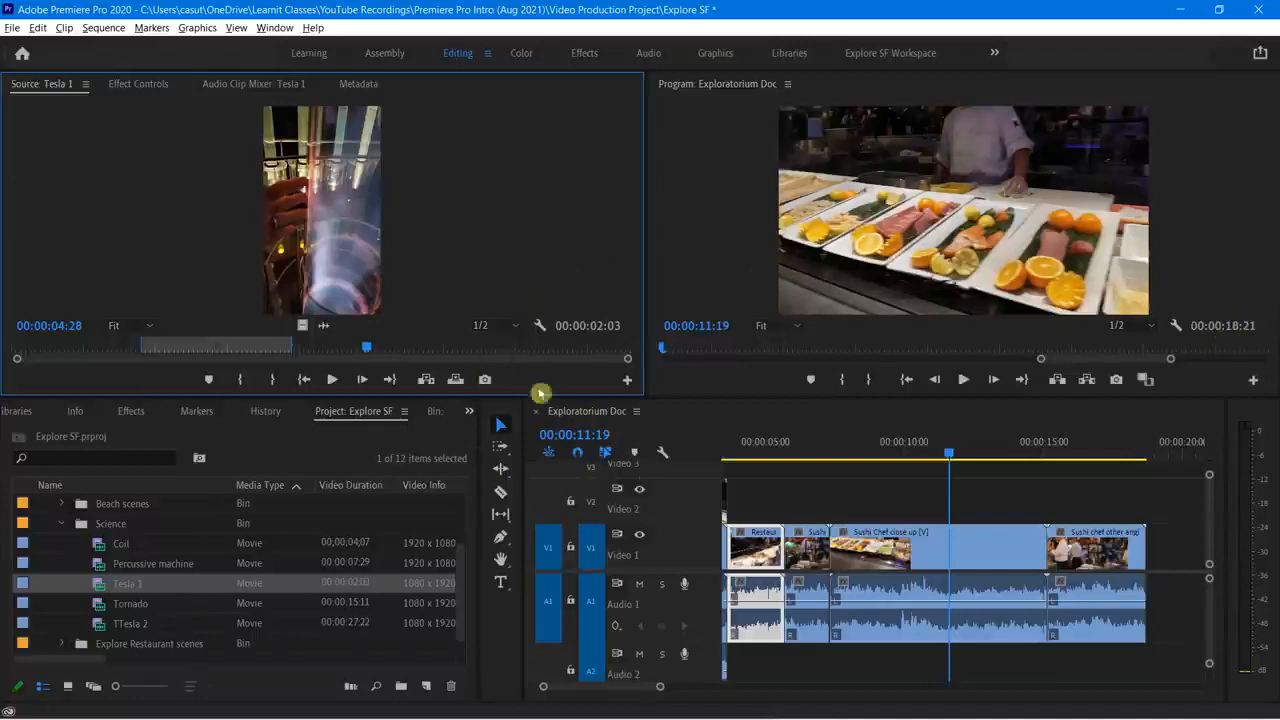
# Step: Insert the marked Tesla 1 range at 00:00:11:19 once more, and undo the insert
pyautogui.click(427, 380)
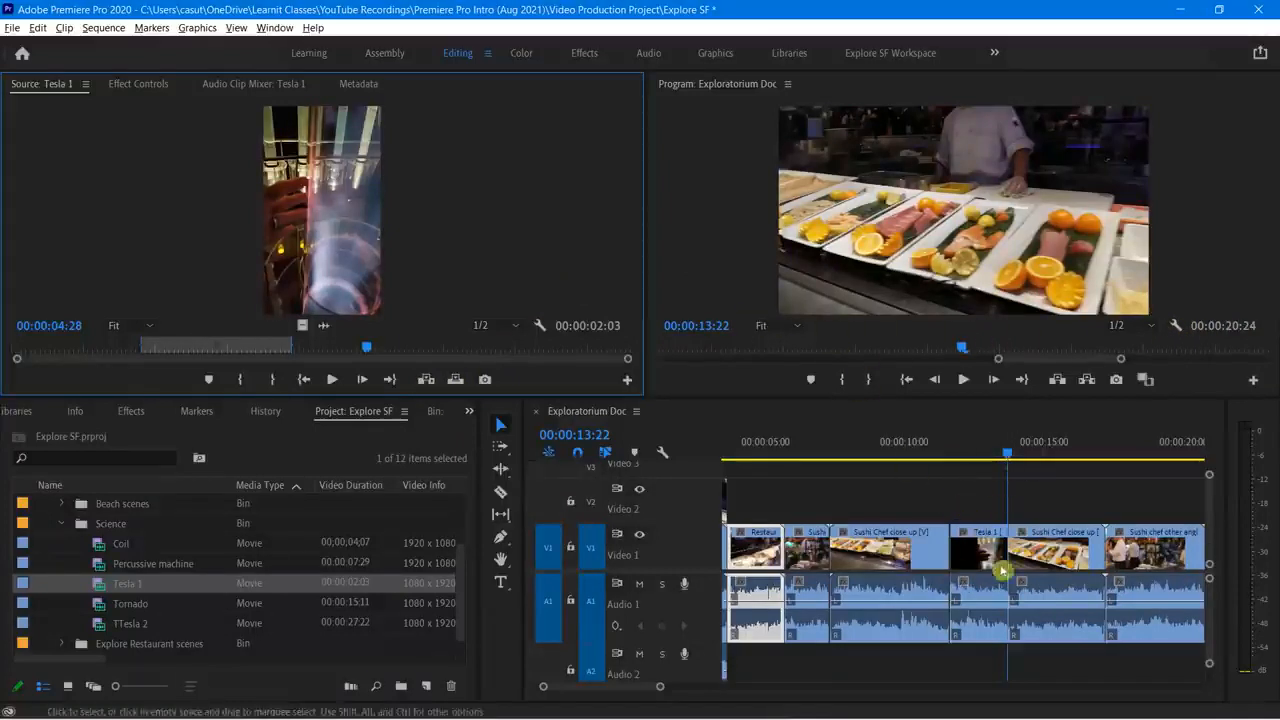
pyautogui.moveTo(1008, 455)
pyautogui.mouseDown()
pyautogui.moveTo(1043, 460)
pyautogui.moveTo(1014, 462)
pyautogui.mouseUp()
pyautogui.hotkey('ctrl', 'z')
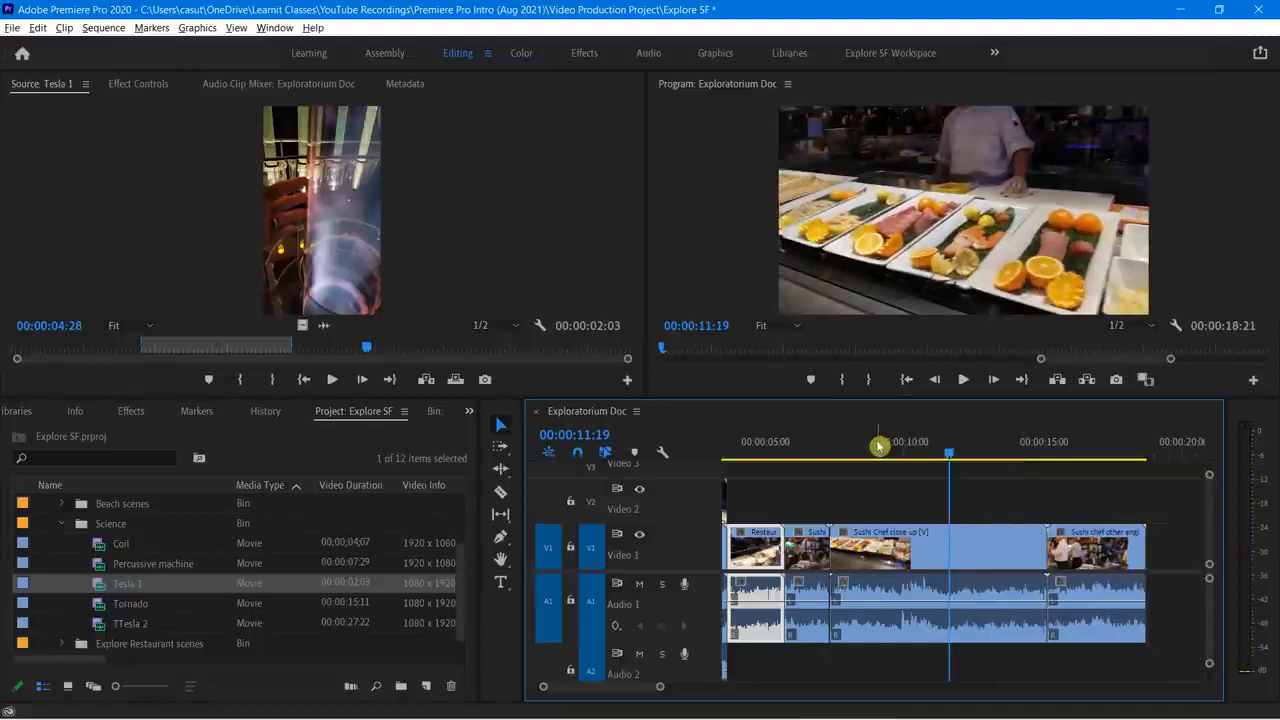
# Step: Overwrite the sequence at 00:00:11:19 with the marked Tesla 1 range, play it back, and undo the overwrite
pyautogui.click(455, 384)
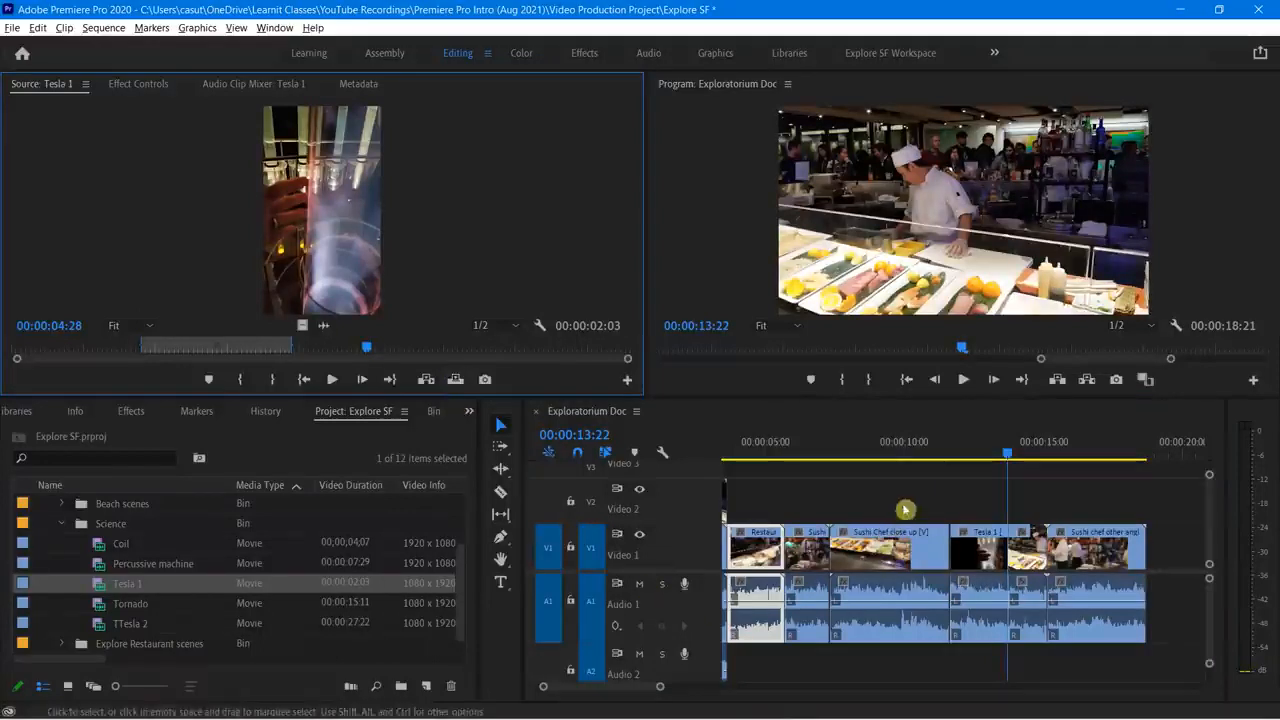
pyautogui.moveTo(1005, 454); pyautogui.dragTo(953, 462)
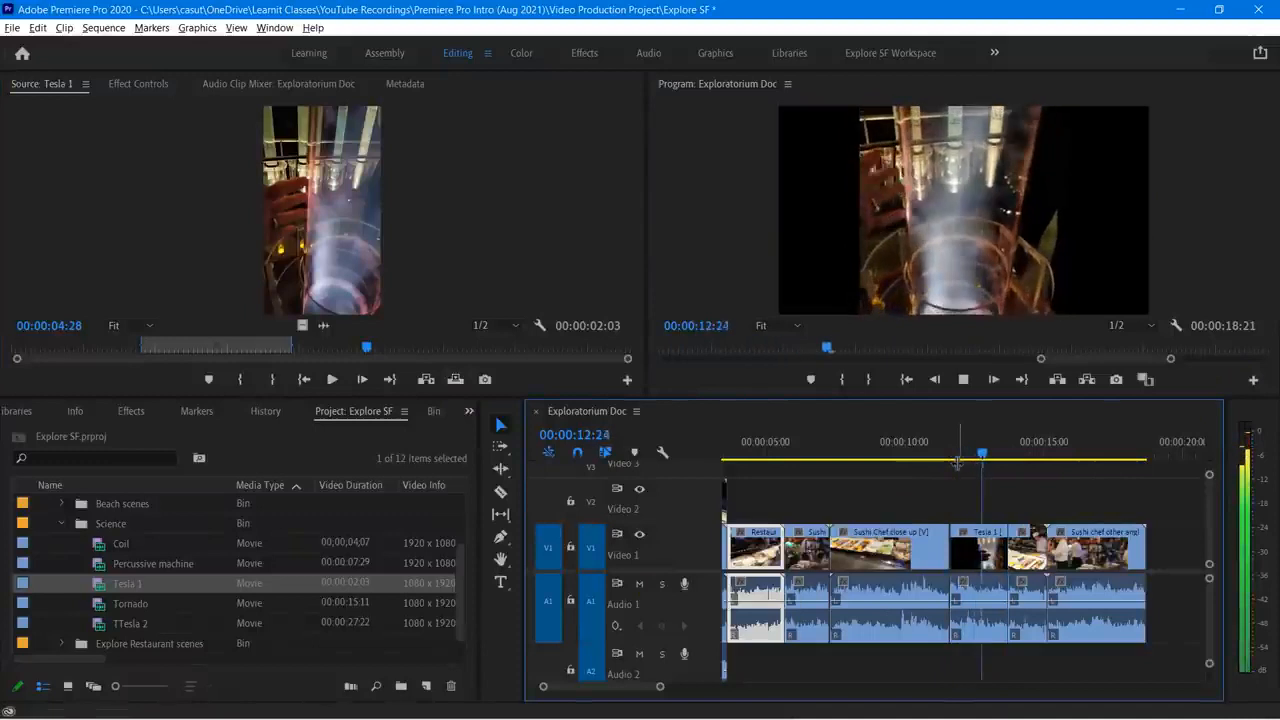
pyautogui.click(963, 477)
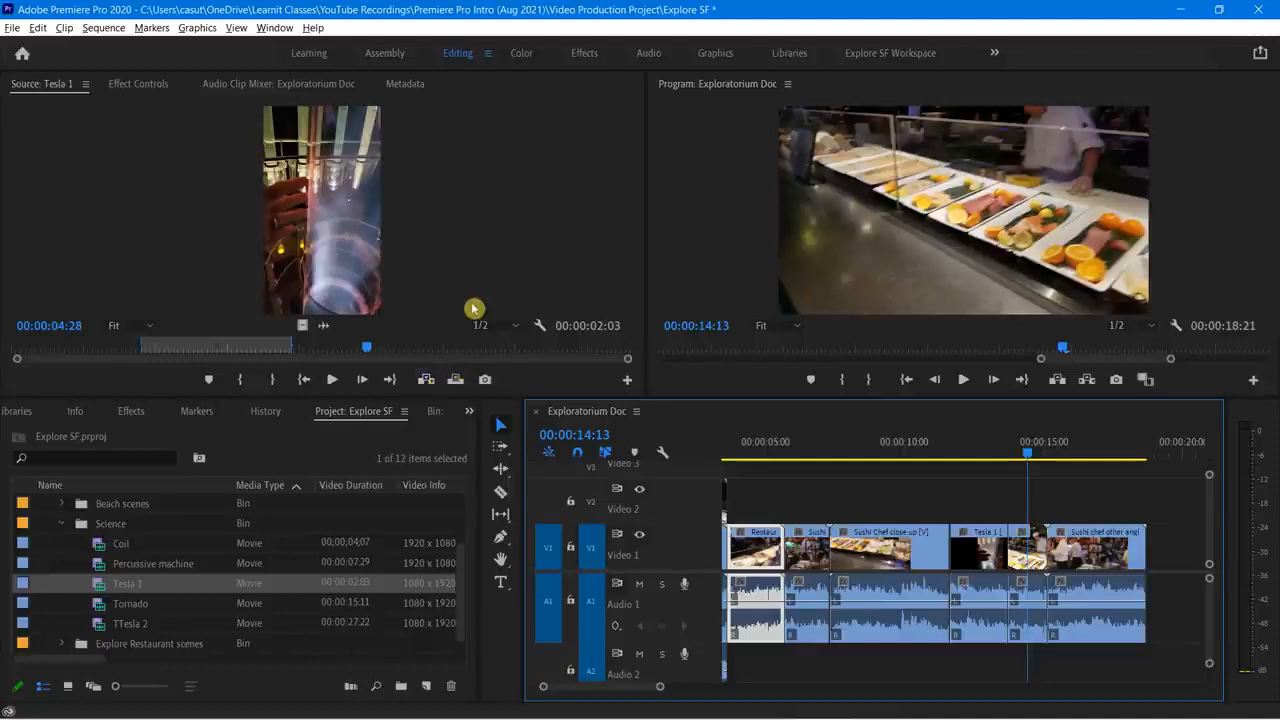
pyautogui.hotkey('ctrl', 'z')
# Step: Clear the In and Out points of the Tesla 1 source clip
pyautogui.rightClick(245, 349)
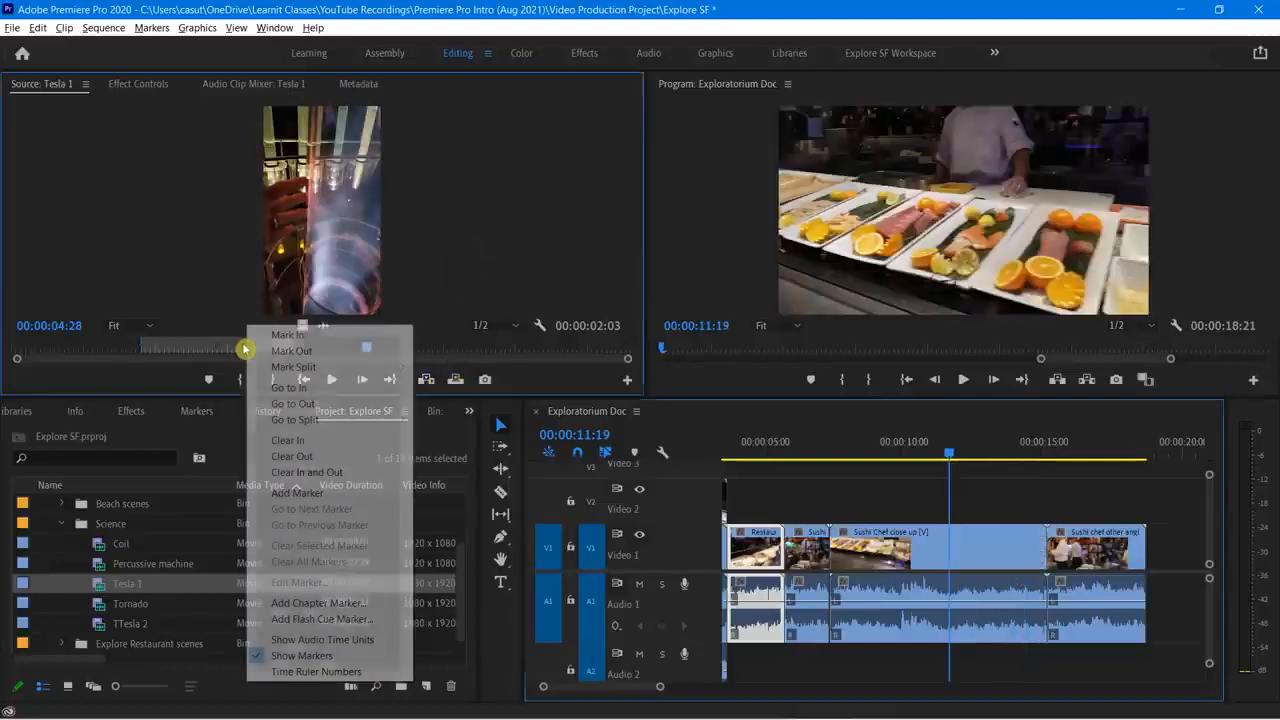
pyautogui.click(343, 473)
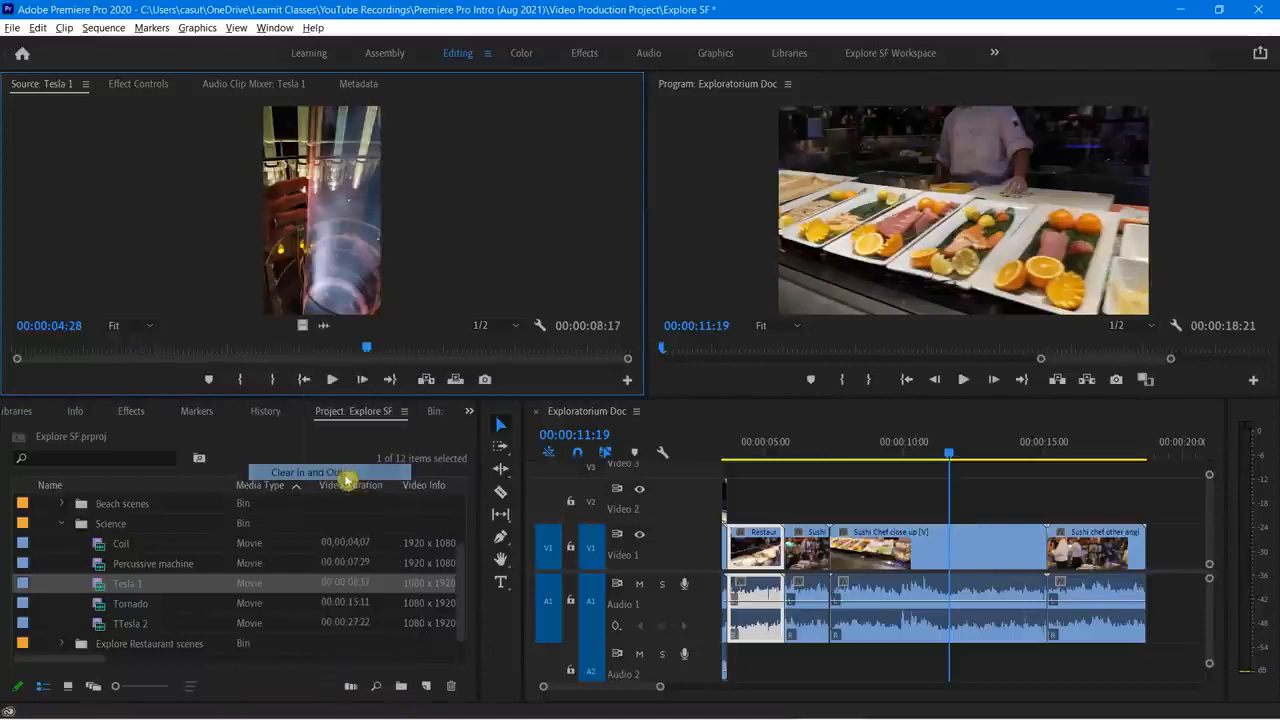
# Step: Mark a range in the Exploratorium Doc sequence with an In point at 00:00:11:20 and an Out point at 00:00:15:04
pyautogui.click(749, 251)
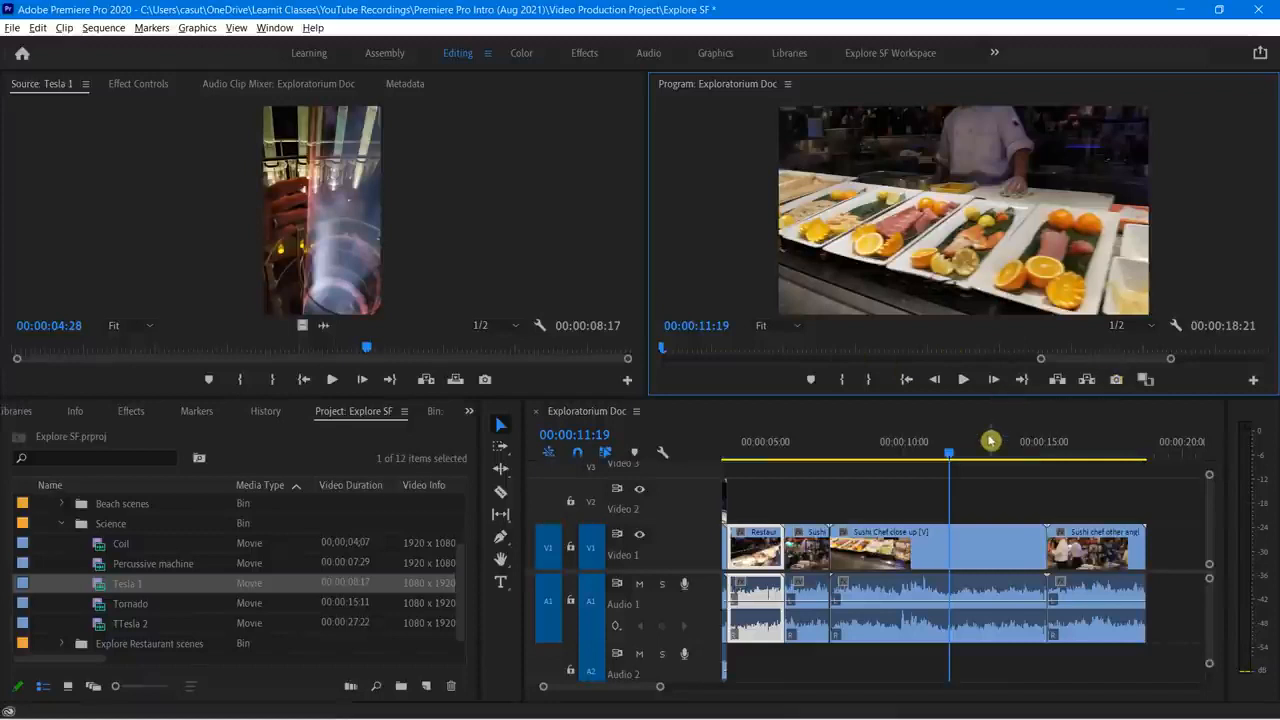
pyautogui.moveTo(950, 457)
pyautogui.mouseDown()
pyautogui.moveTo(920, 463)
pyautogui.moveTo(963, 474)
pyautogui.moveTo(952, 482)
pyautogui.mouseUp()
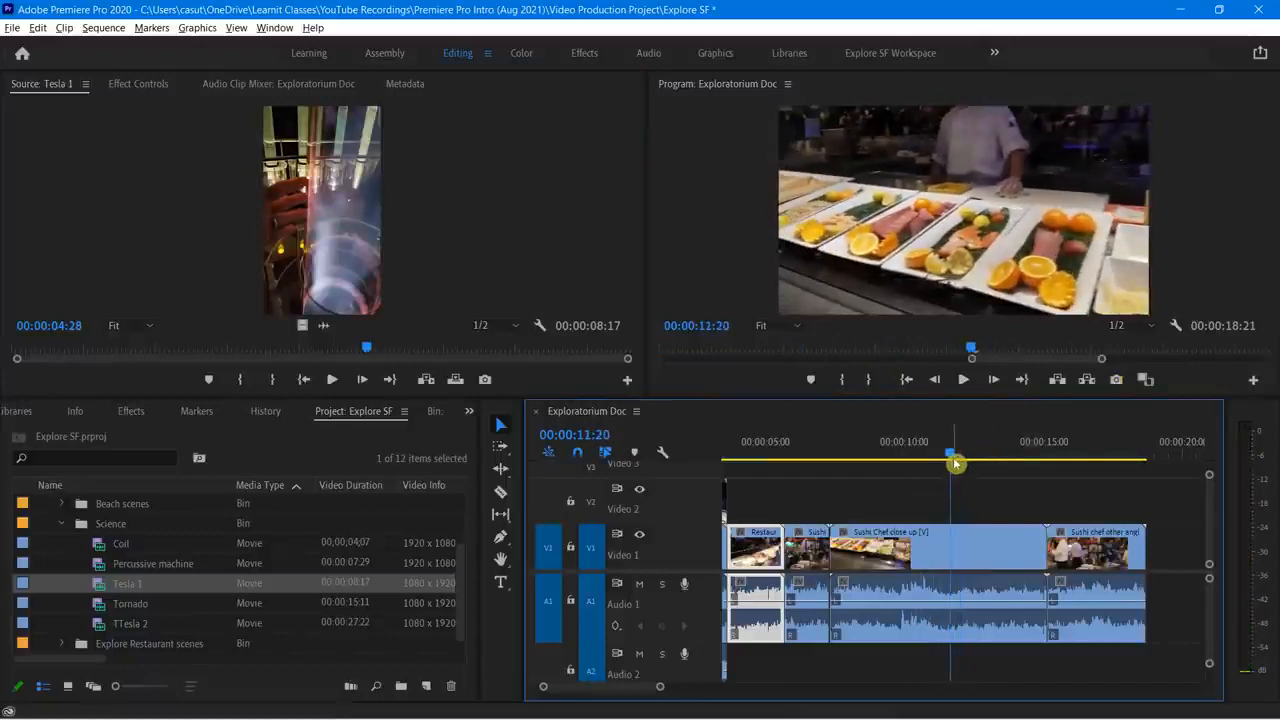
pyautogui.press('i')
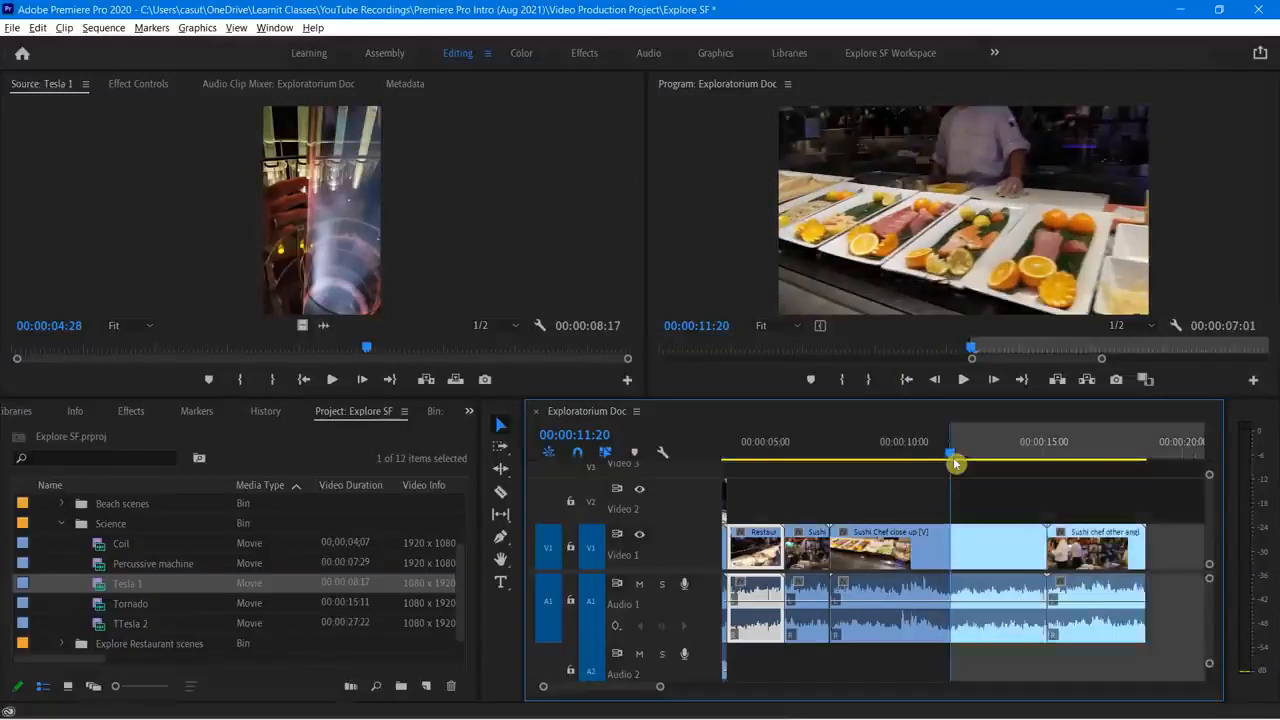
pyautogui.moveTo(953, 454); pyautogui.dragTo(1047, 460)
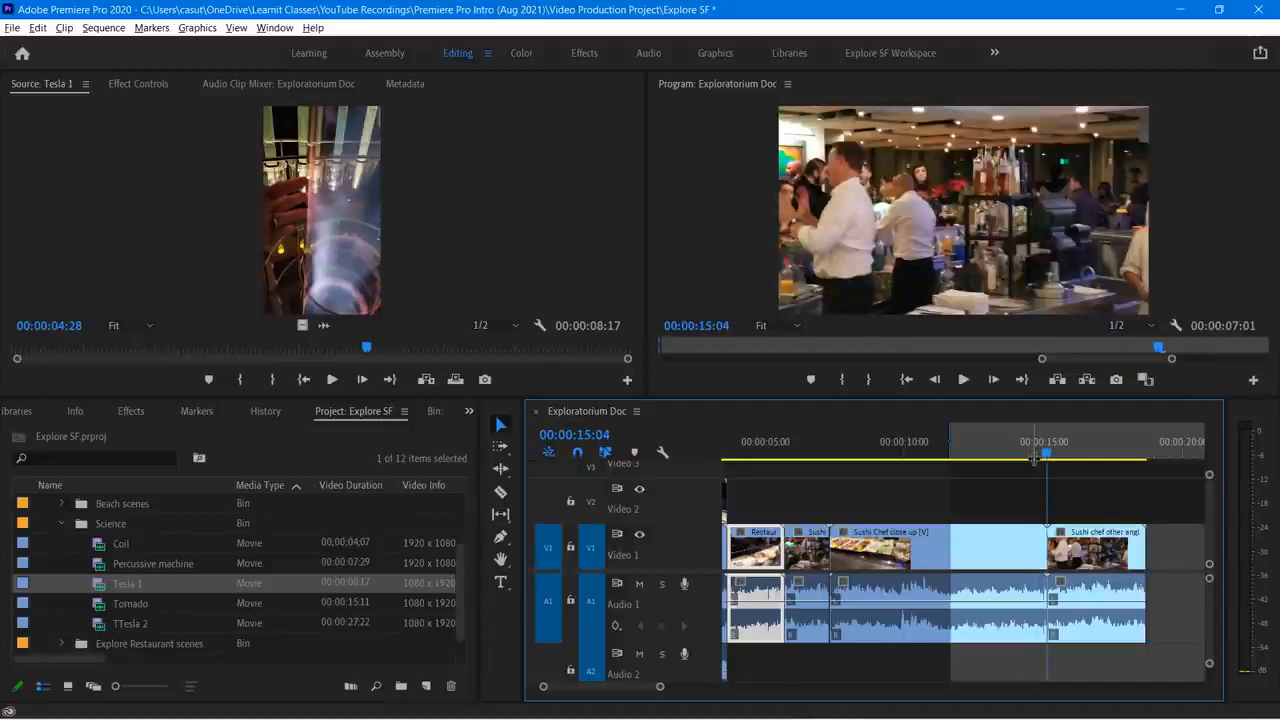
pyautogui.press('o')
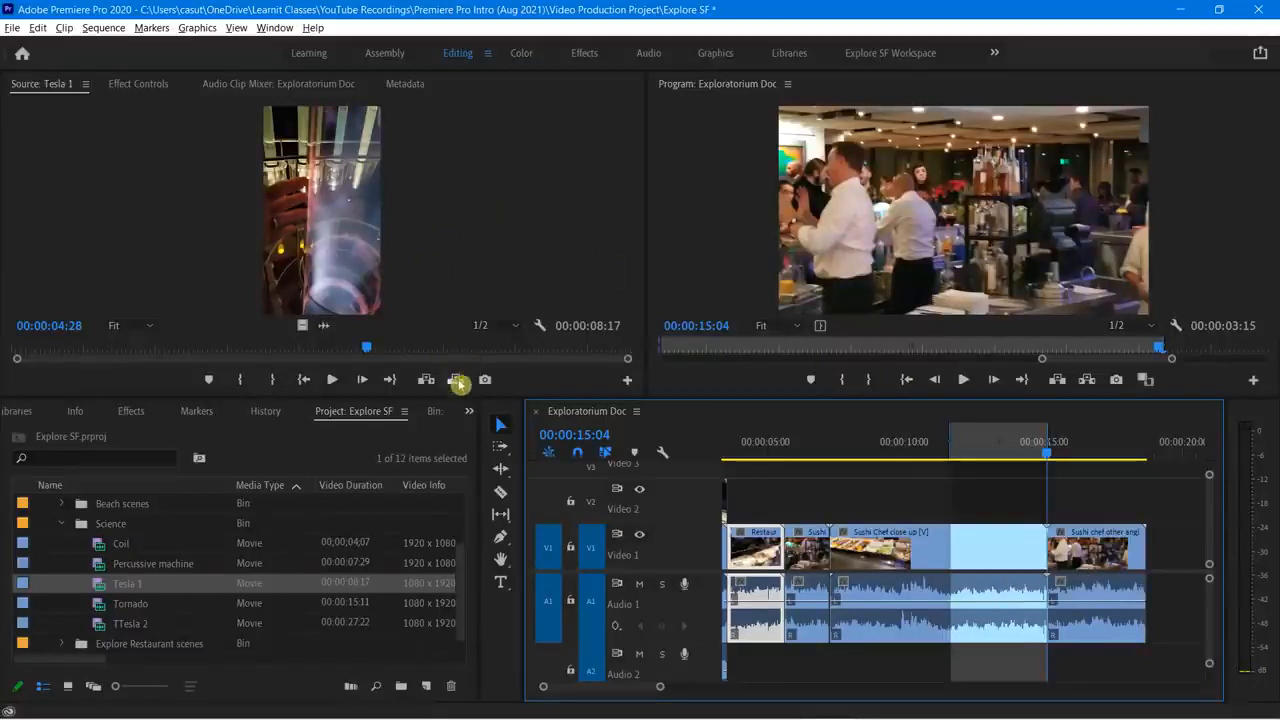
# Step: Overwrite the marked sequence range with the Tesla 1 clip and play back the edit
pyautogui.click(454, 381)
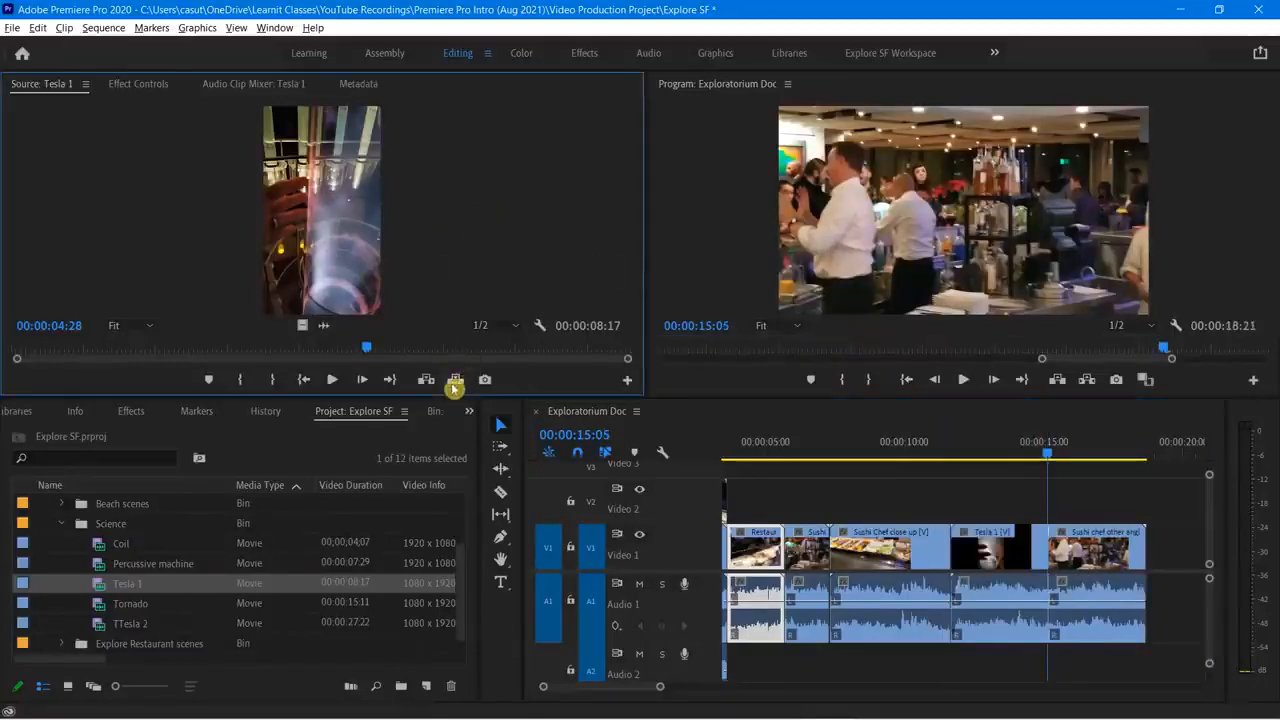
pyautogui.moveTo(1042, 465); pyautogui.dragTo(942, 475)
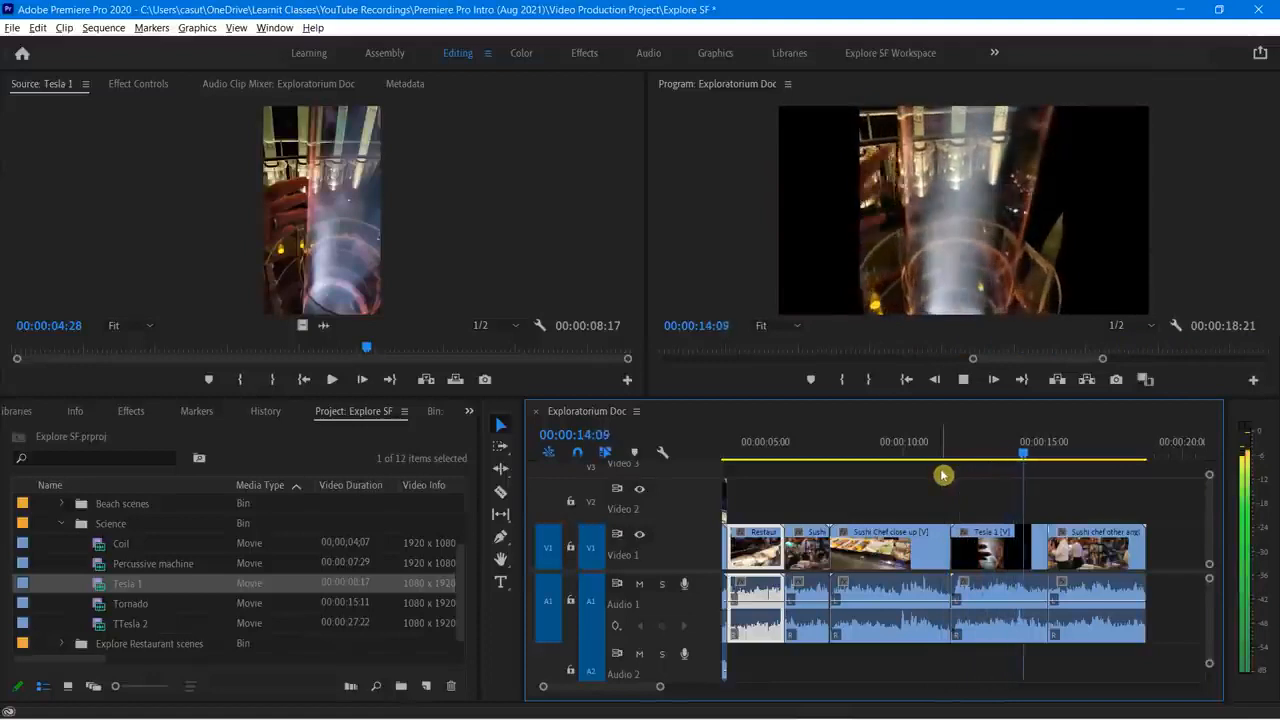
pyautogui.press('space')
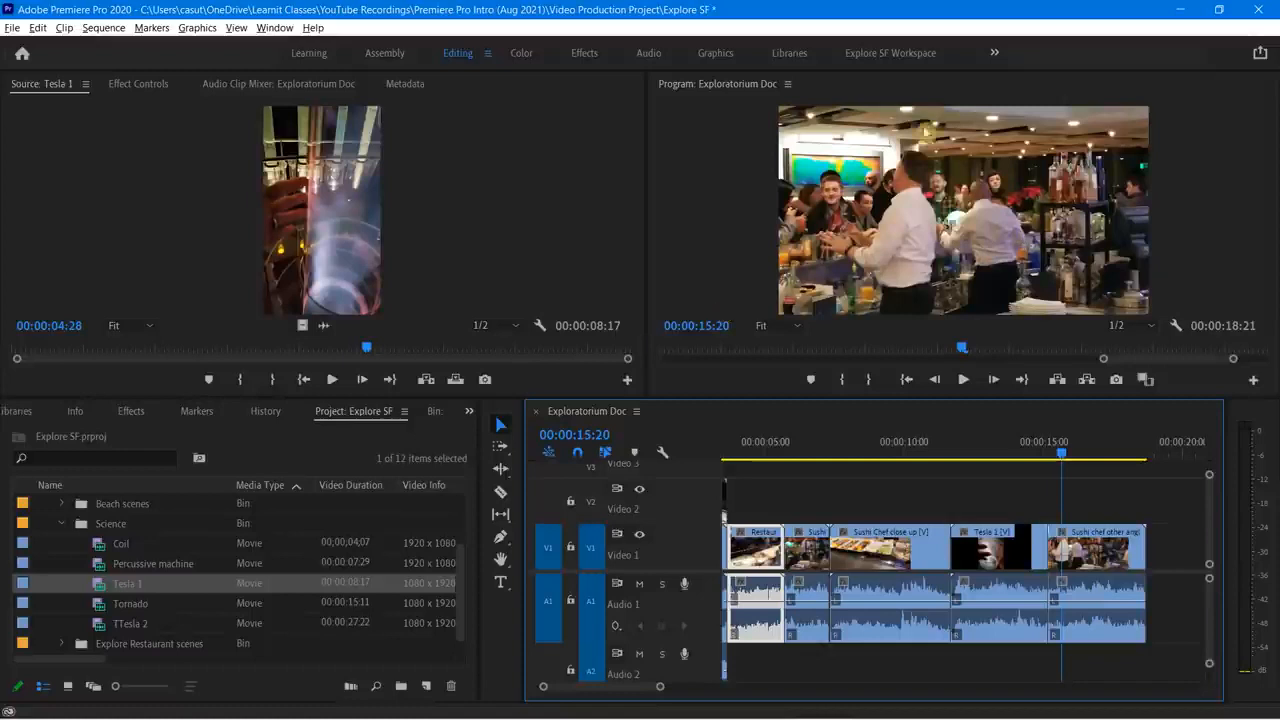
pyautogui.click(166, 155)
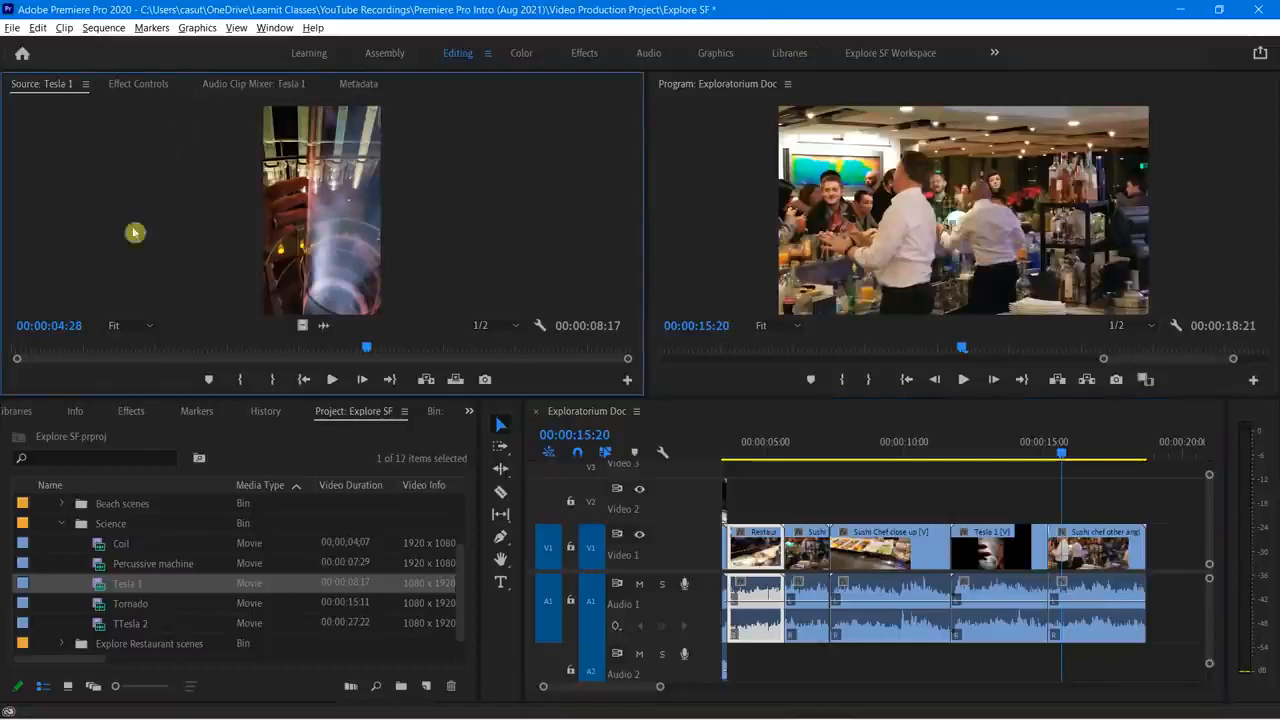
pyautogui.click(720, 176)
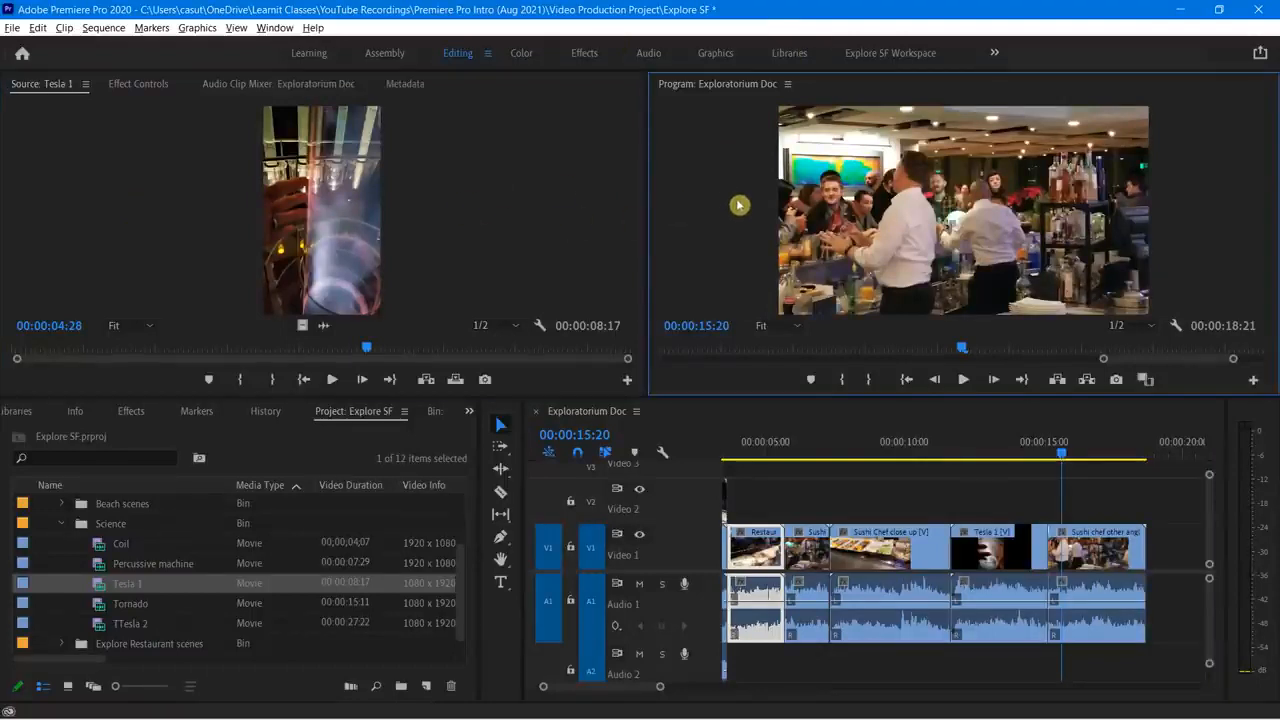
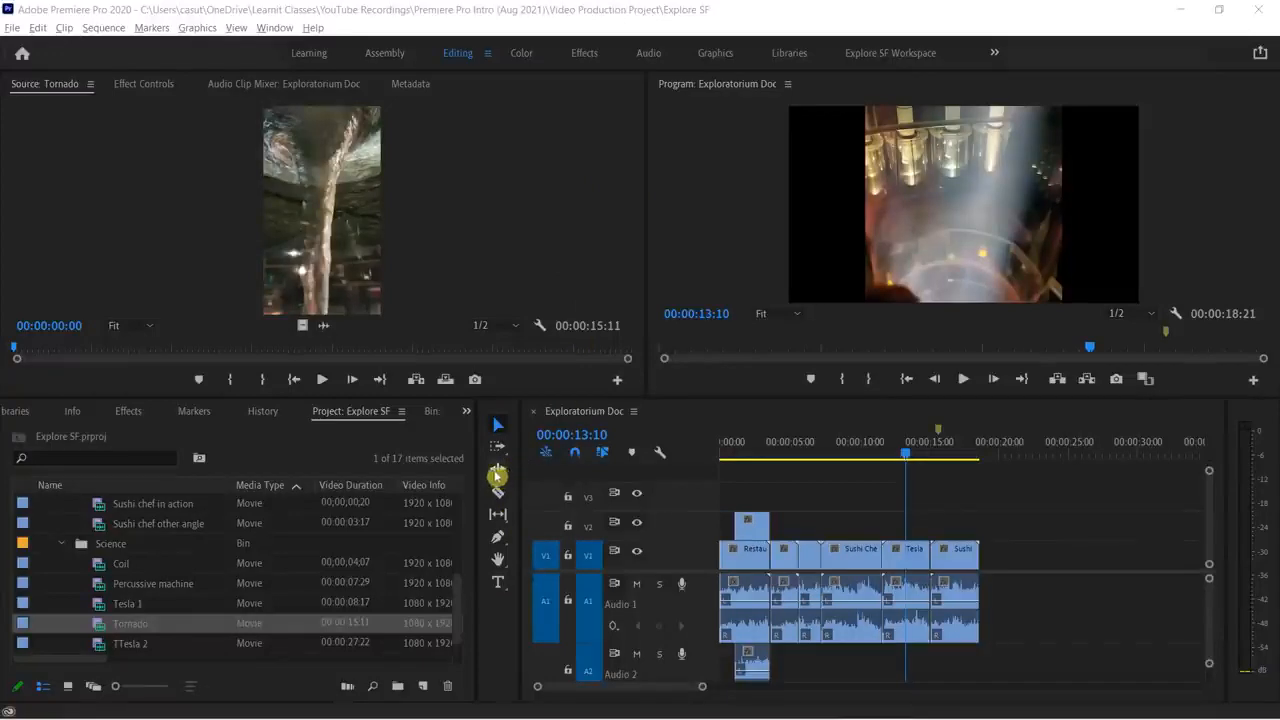
# Step: Activate the Ripple Edit tool and look over its Rolling Edit and Rate Stretch alternatives
pyautogui.click(499, 472)
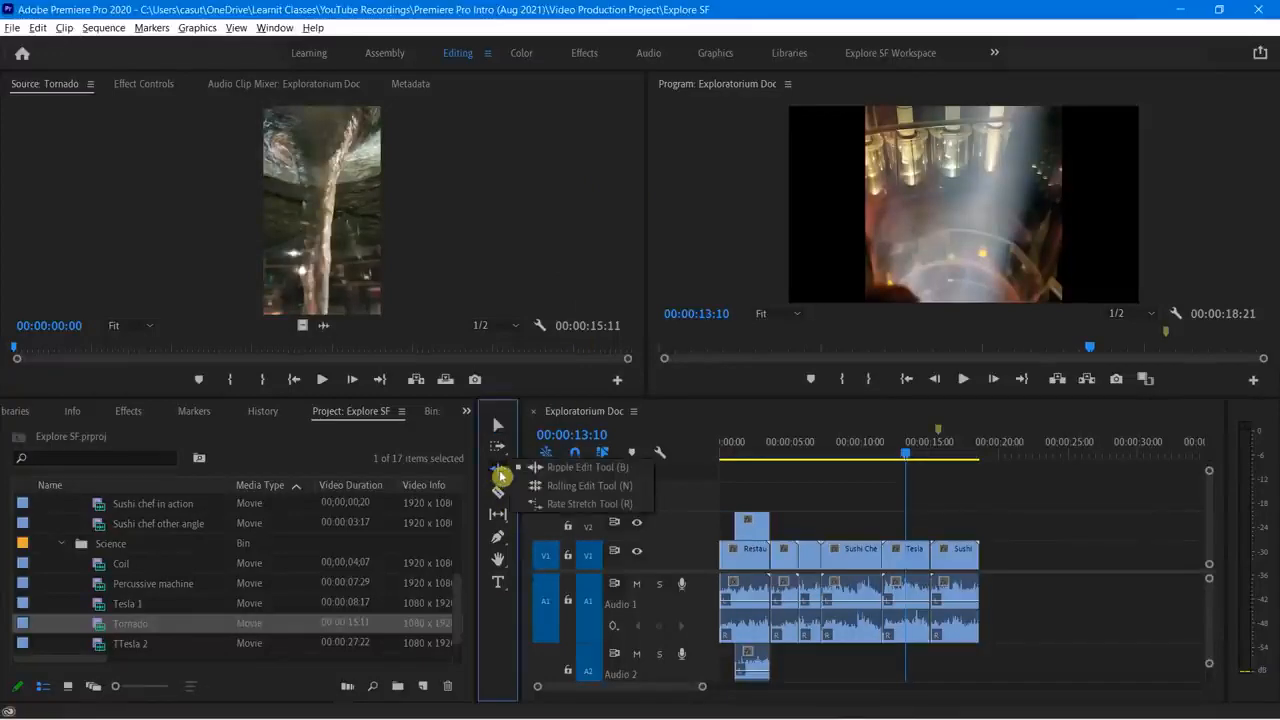
pyautogui.click(572, 474)
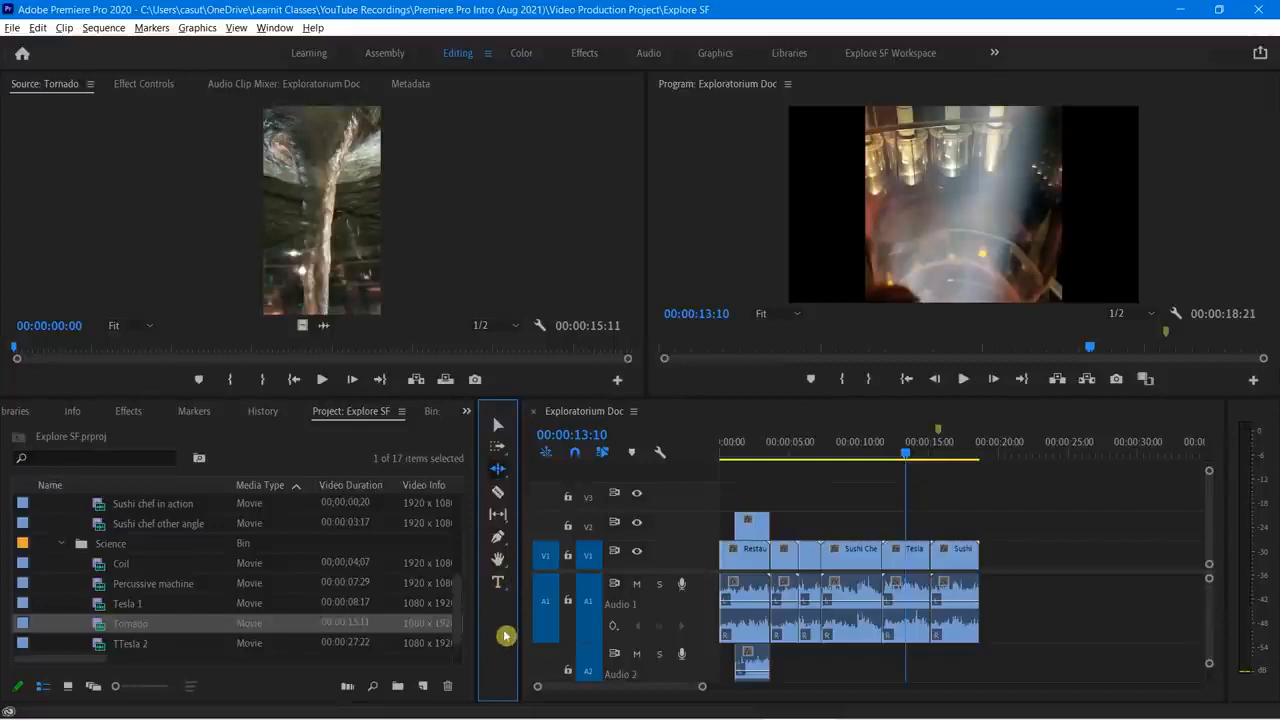
pyautogui.click(500, 471)
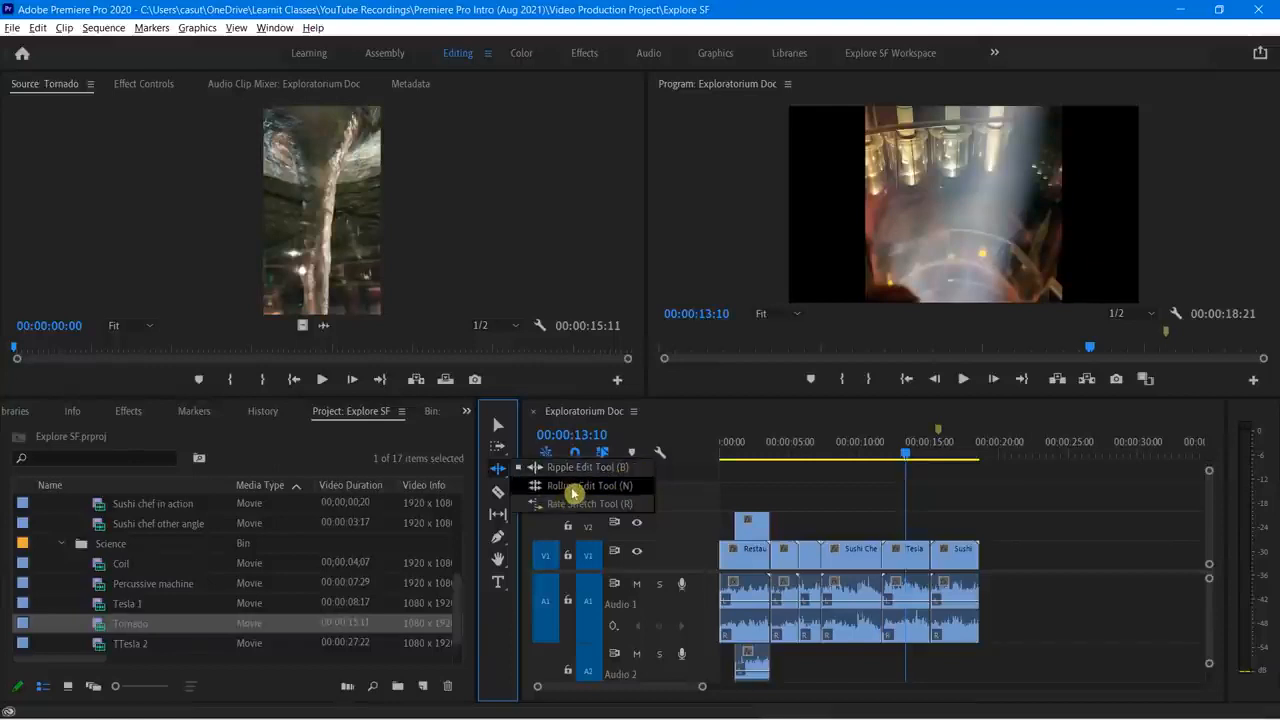
pyautogui.click(697, 425)
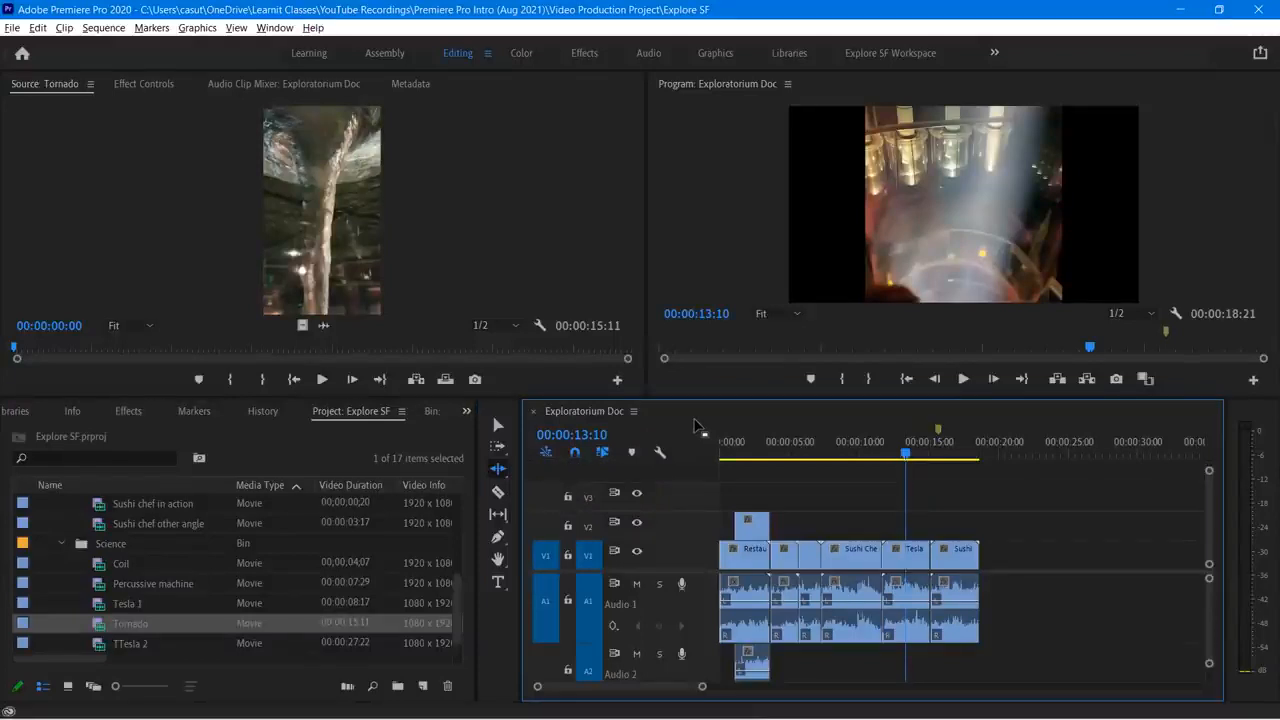
pyautogui.press('=')
pyautogui.press('=')
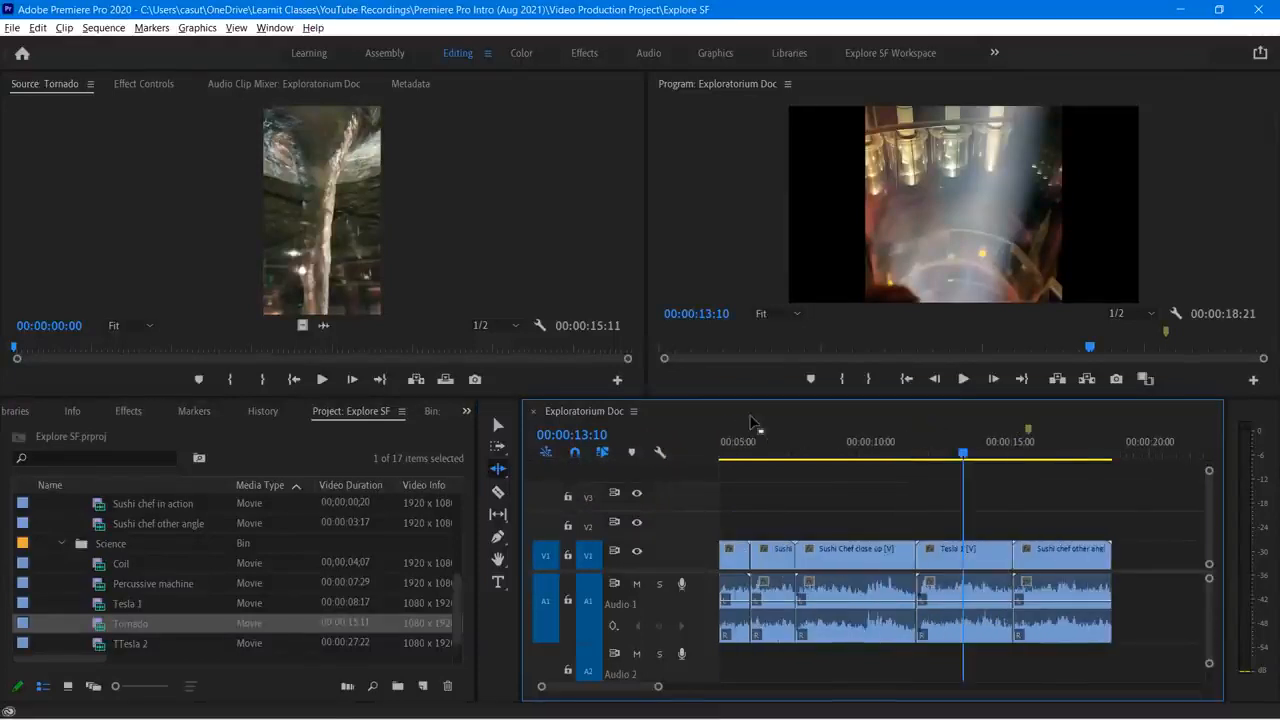
pyautogui.moveTo(683, 697); pyautogui.dragTo(597, 697)
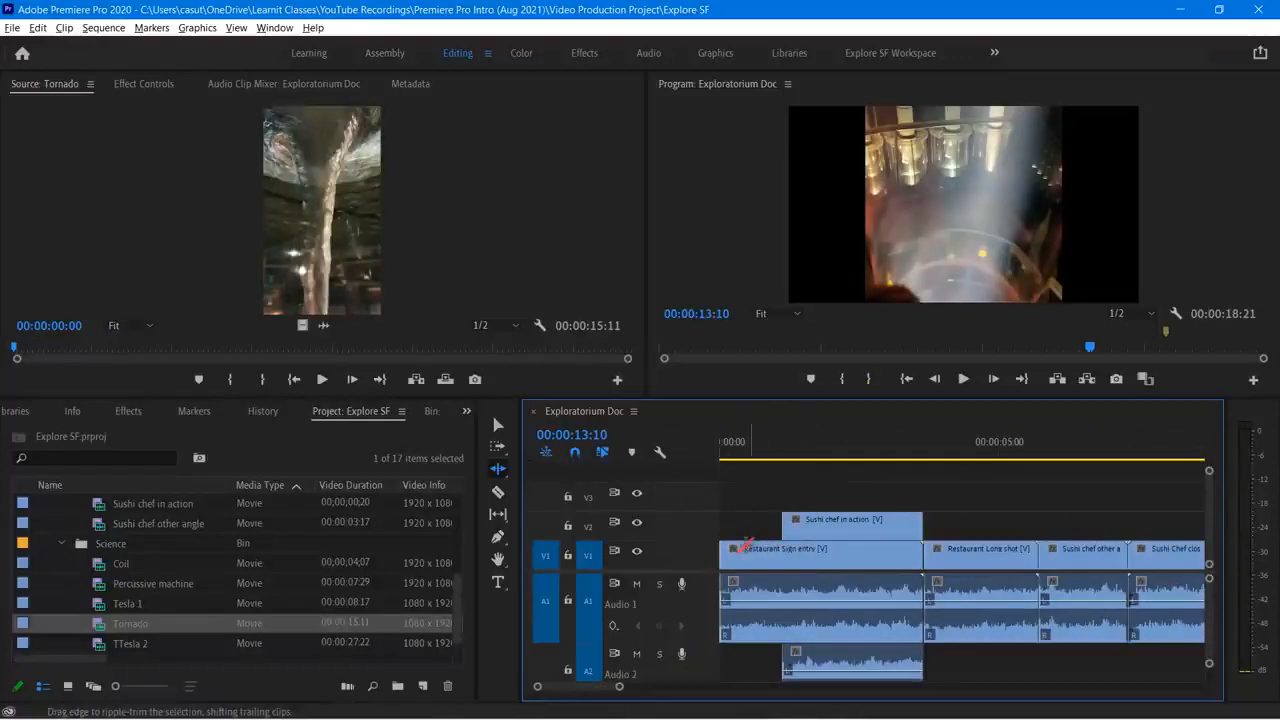
# Step: Try ripple trimming about 11 frames off the start of the Restaurant Sign entry clip with the Selection tool, and undo it
pyautogui.click(499, 428)
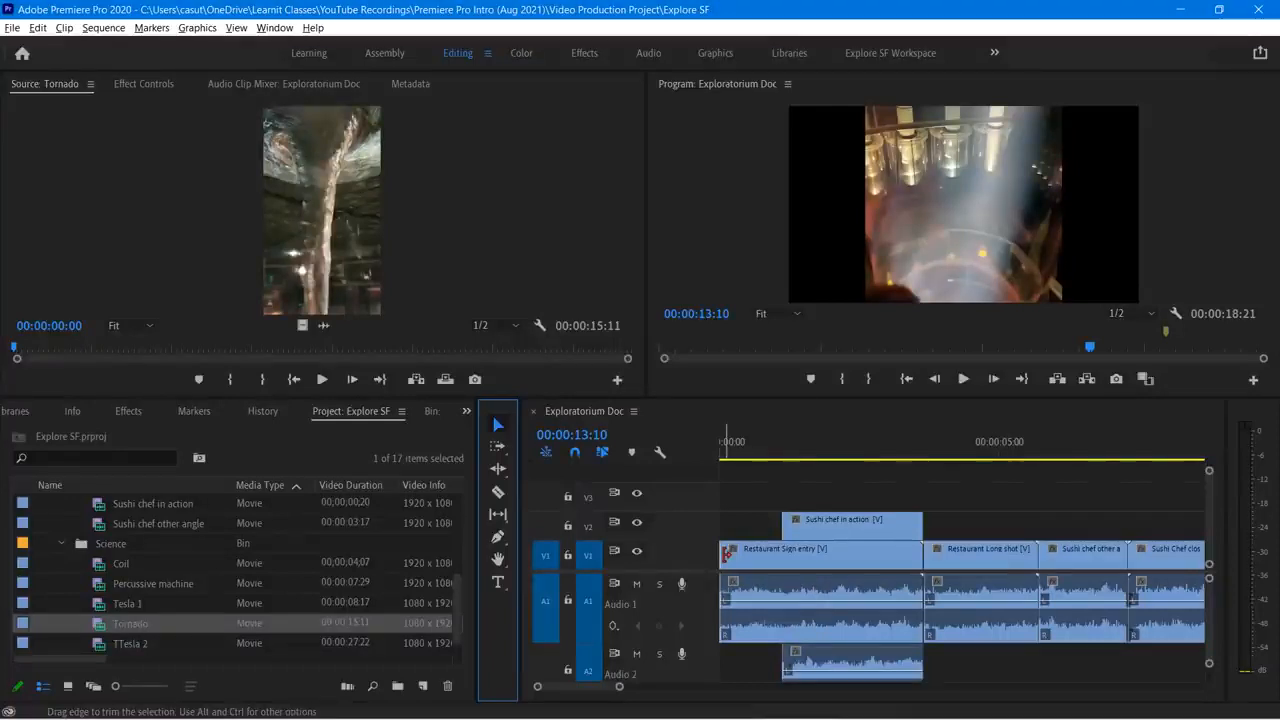
pyautogui.press('ctrl')
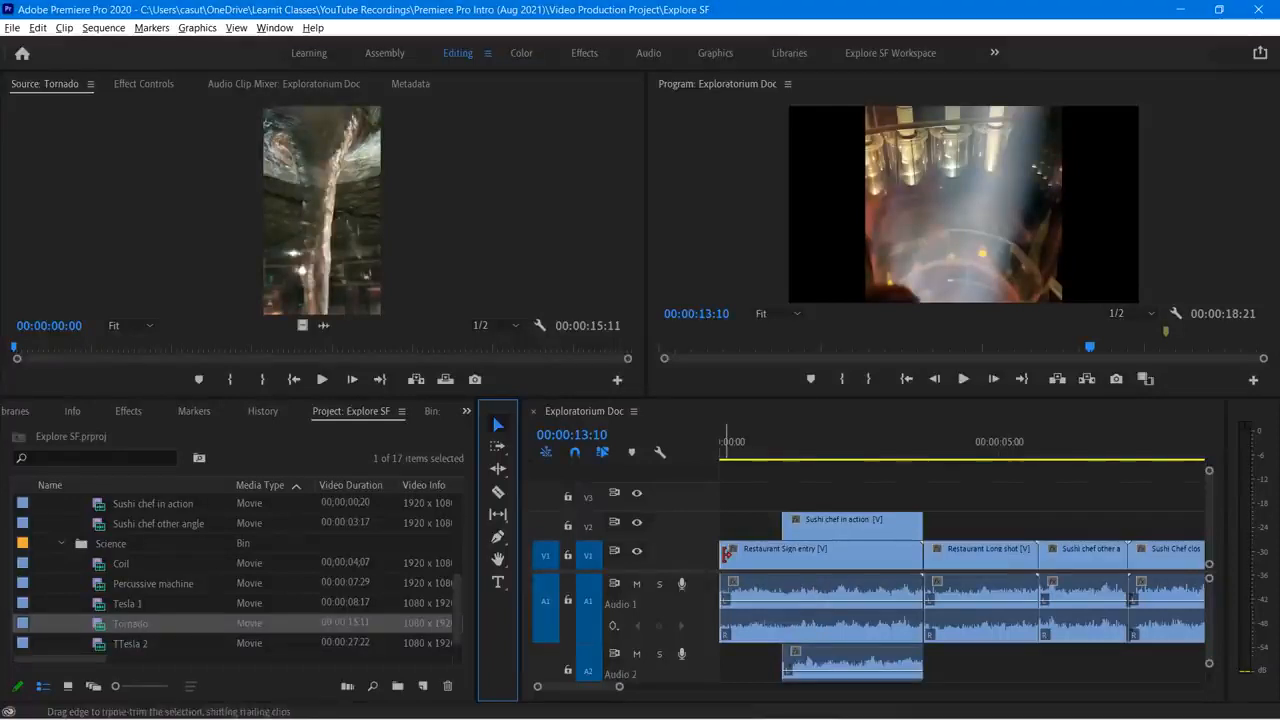
pyautogui.moveTo(726, 553); pyautogui.dragTo(747, 557)
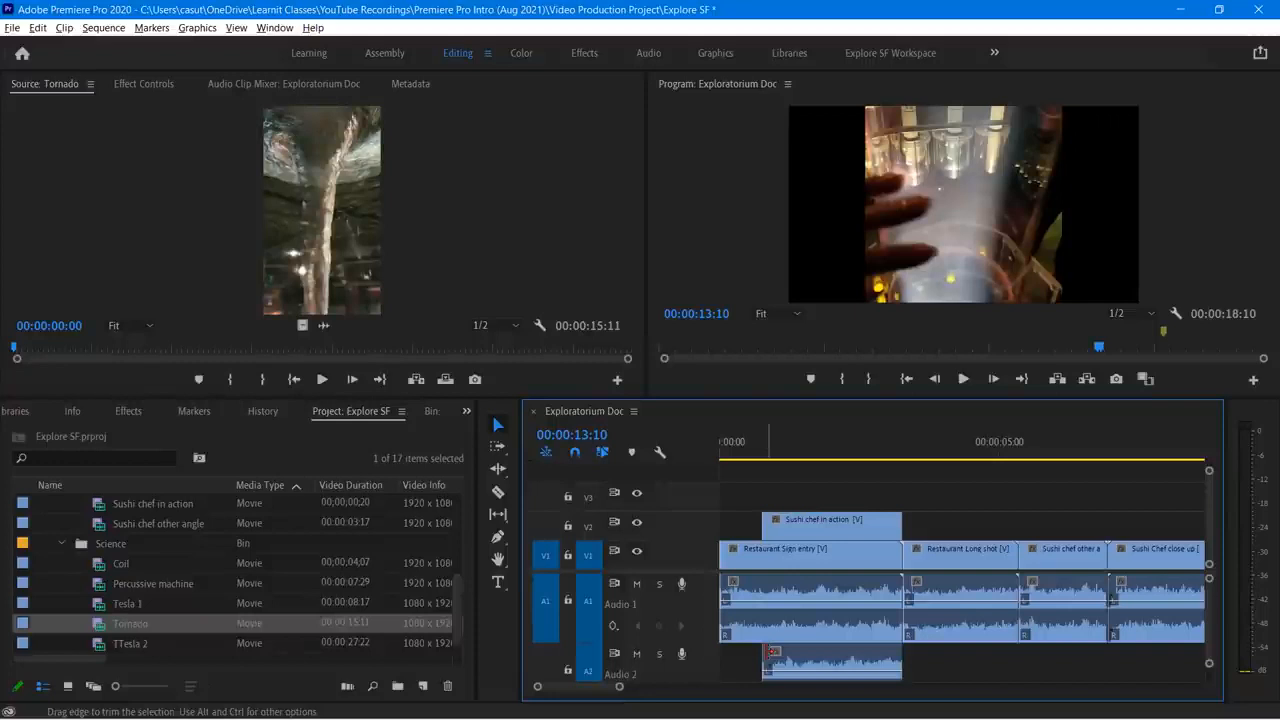
pyautogui.moveTo(772, 651); pyautogui.dragTo(769, 651)
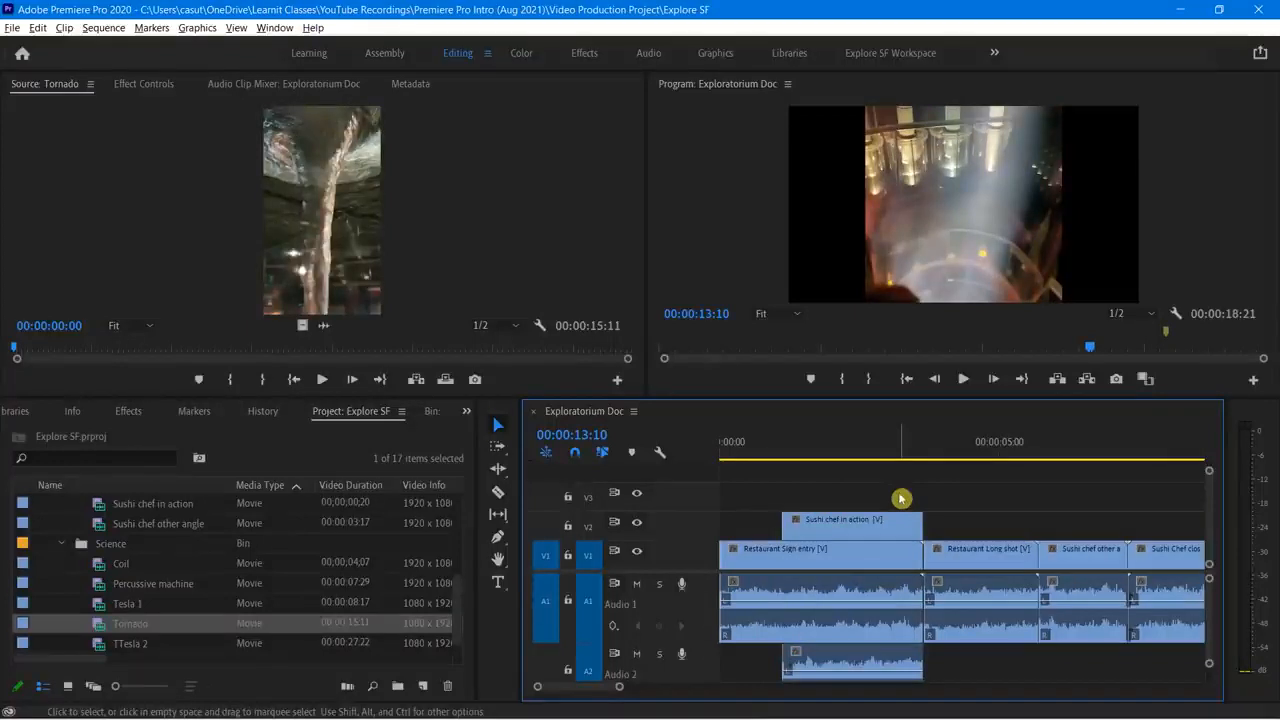
# Step: Insert the whole Tornado clip into the sequence at 00:00:13:08 and preview it at 00:00:19:24
pyautogui.press('-')
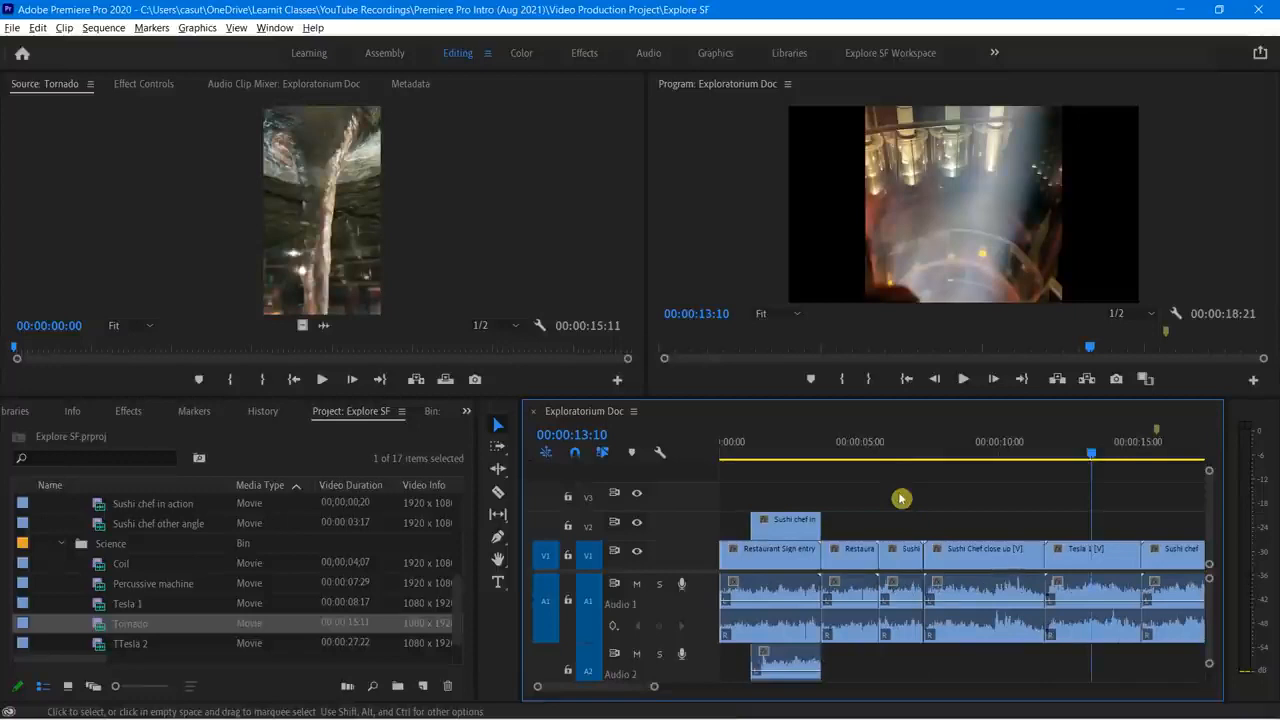
pyautogui.press('-')
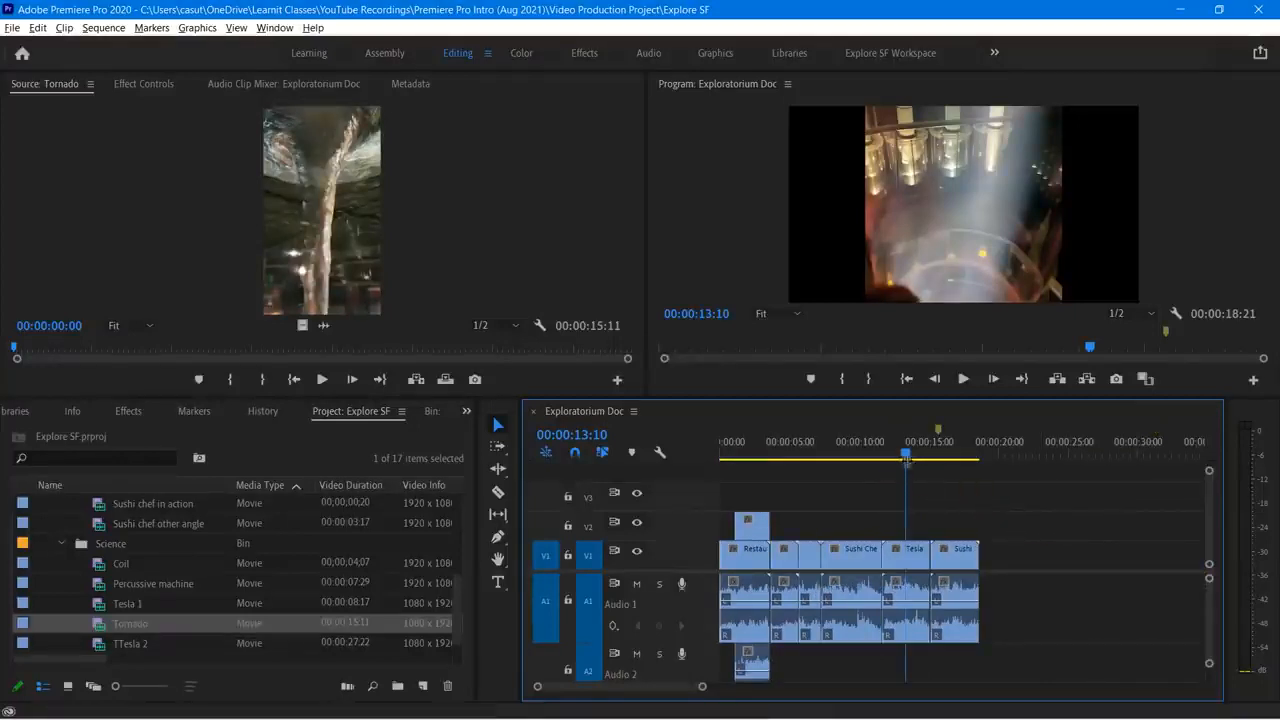
pyautogui.moveTo(905, 462); pyautogui.dragTo(907, 461)
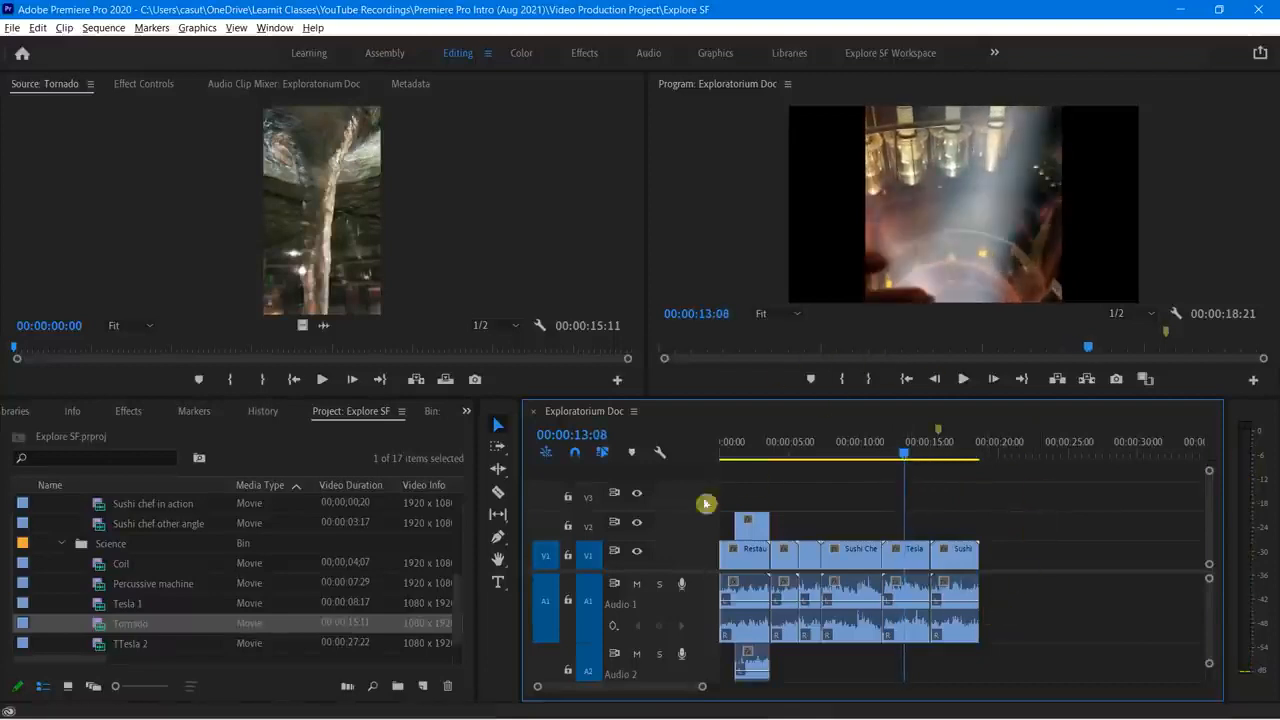
pyautogui.click(108, 630)
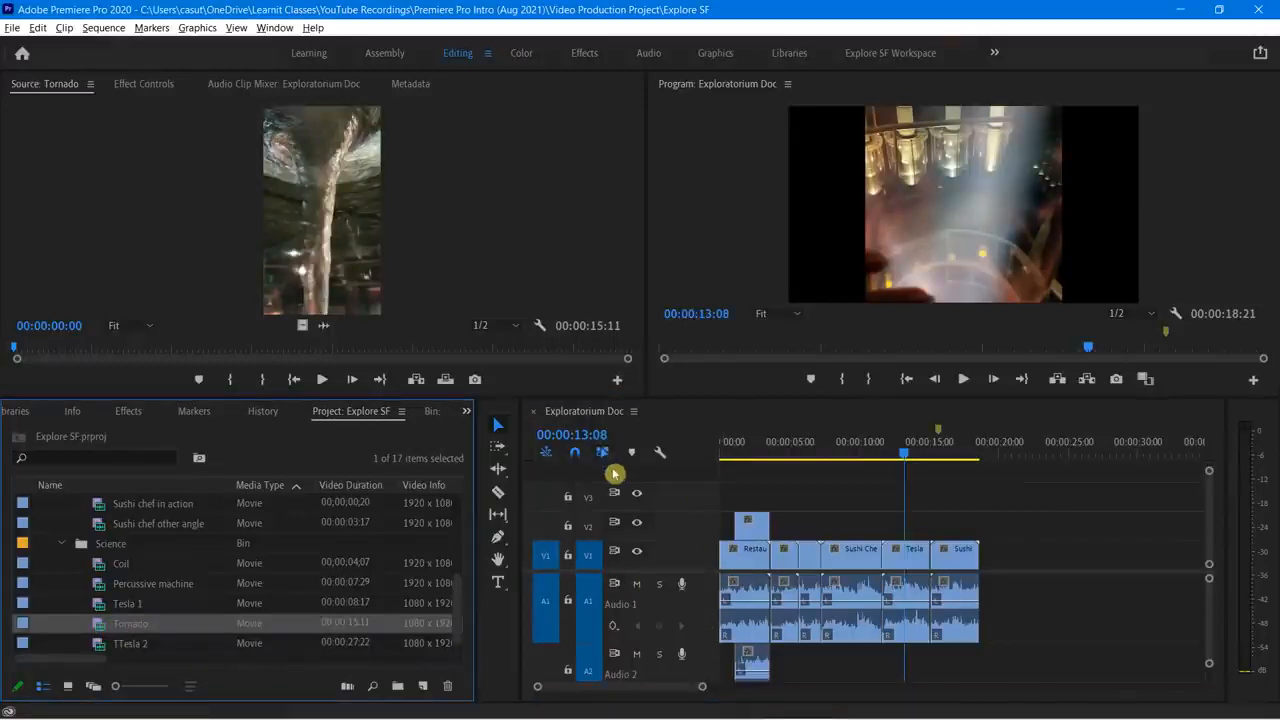
pyautogui.click(417, 382)
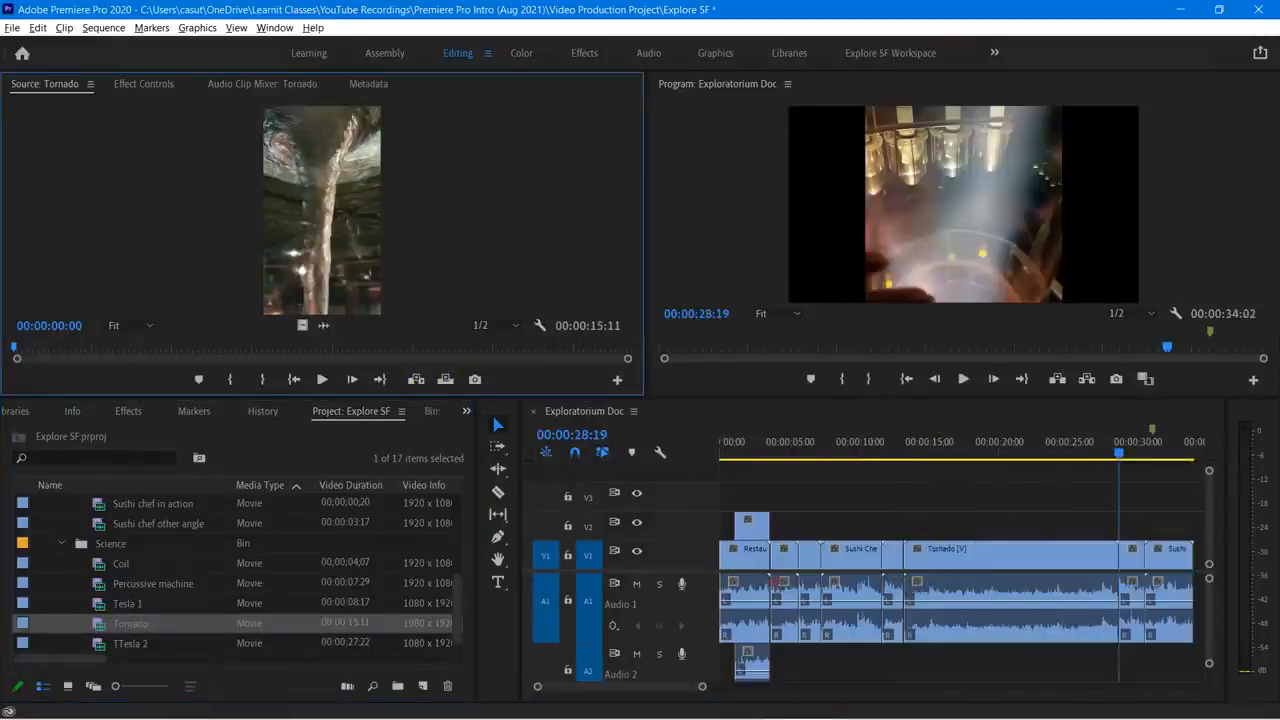
pyautogui.moveTo(1122, 452); pyautogui.dragTo(997, 509)
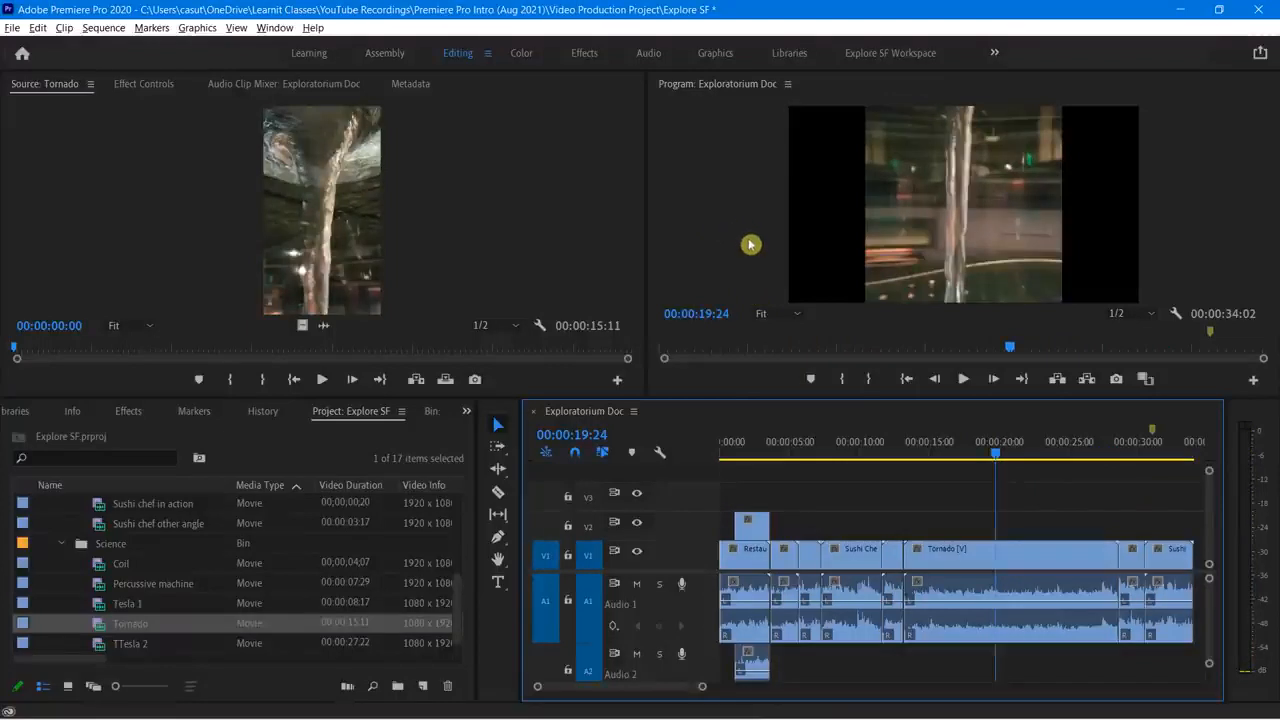
# Step: Ripple trim about 4 seconds off the end of the Tornado clip in the sequence with the Ripple Edit tool
pyautogui.click(502, 469)
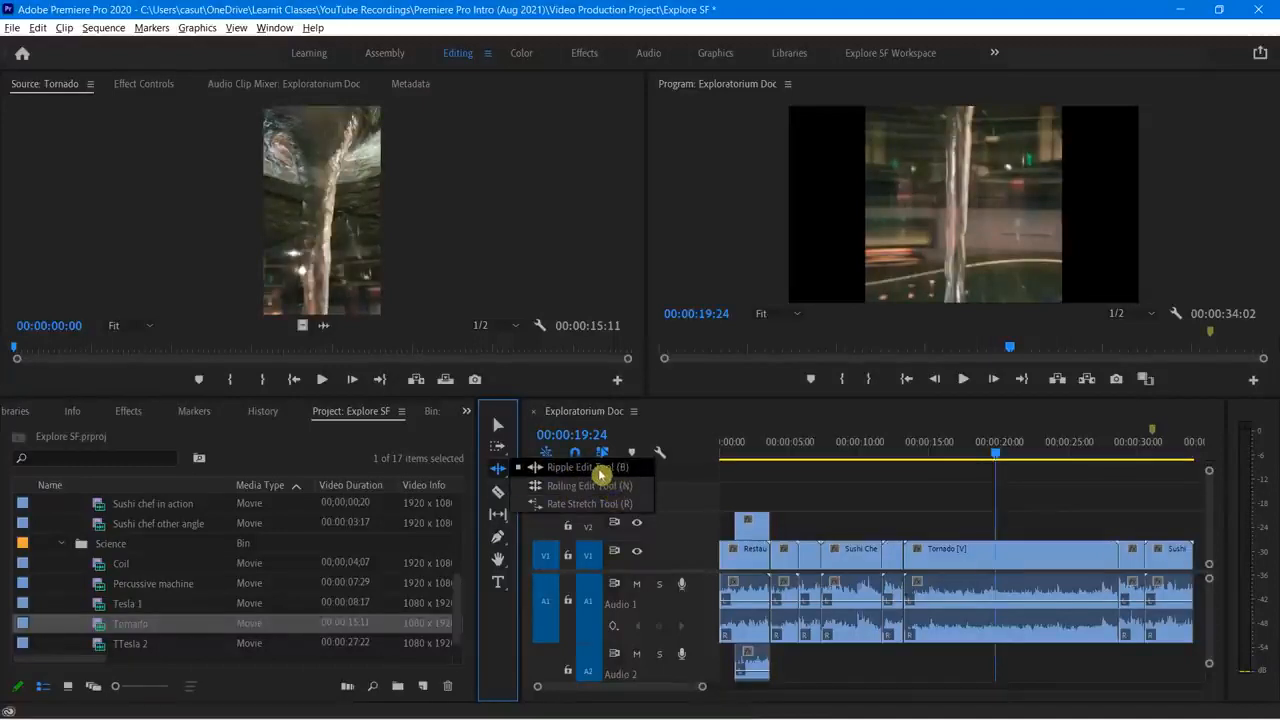
pyautogui.click(586, 477)
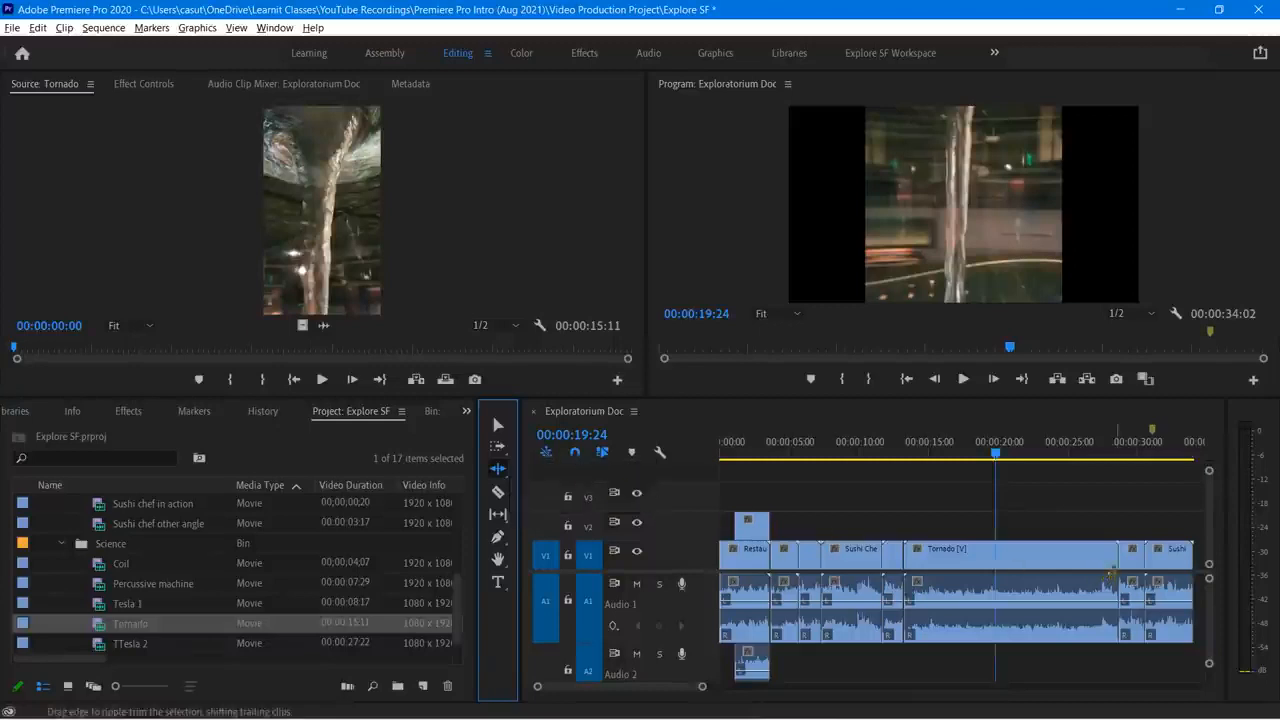
pyautogui.click(1072, 559)
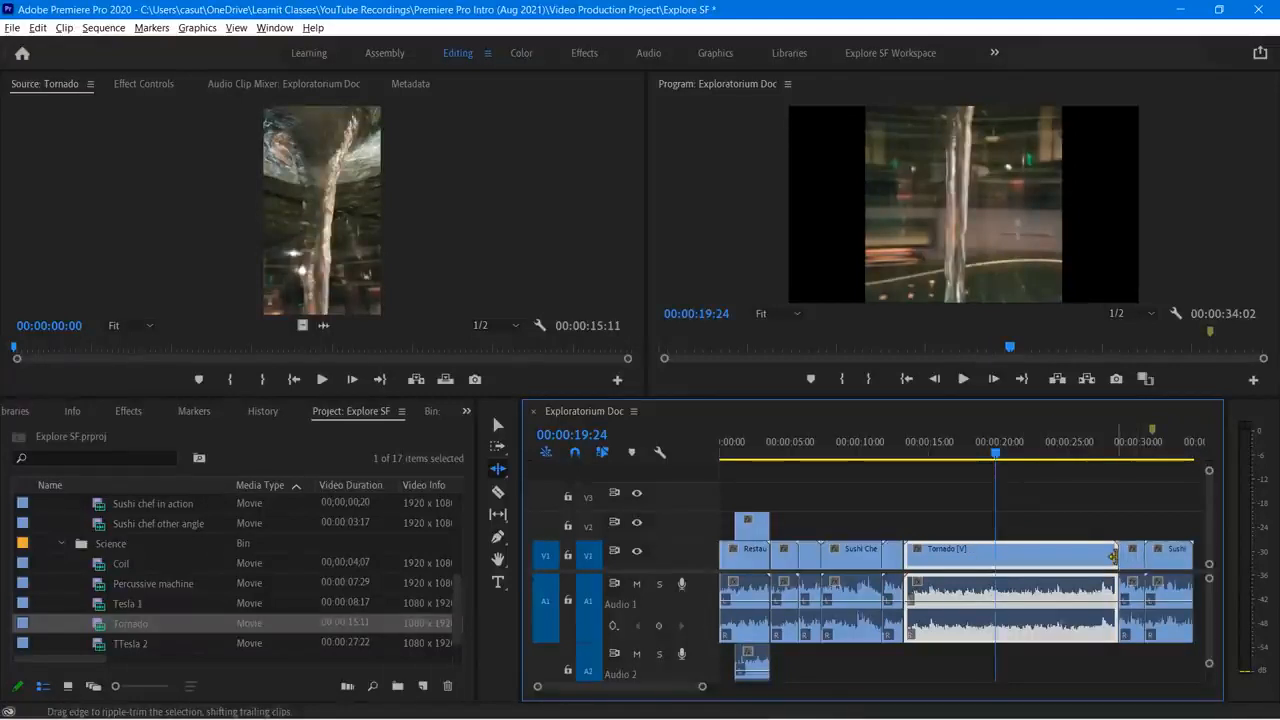
pyautogui.moveTo(1114, 556); pyautogui.dragTo(1058, 563)
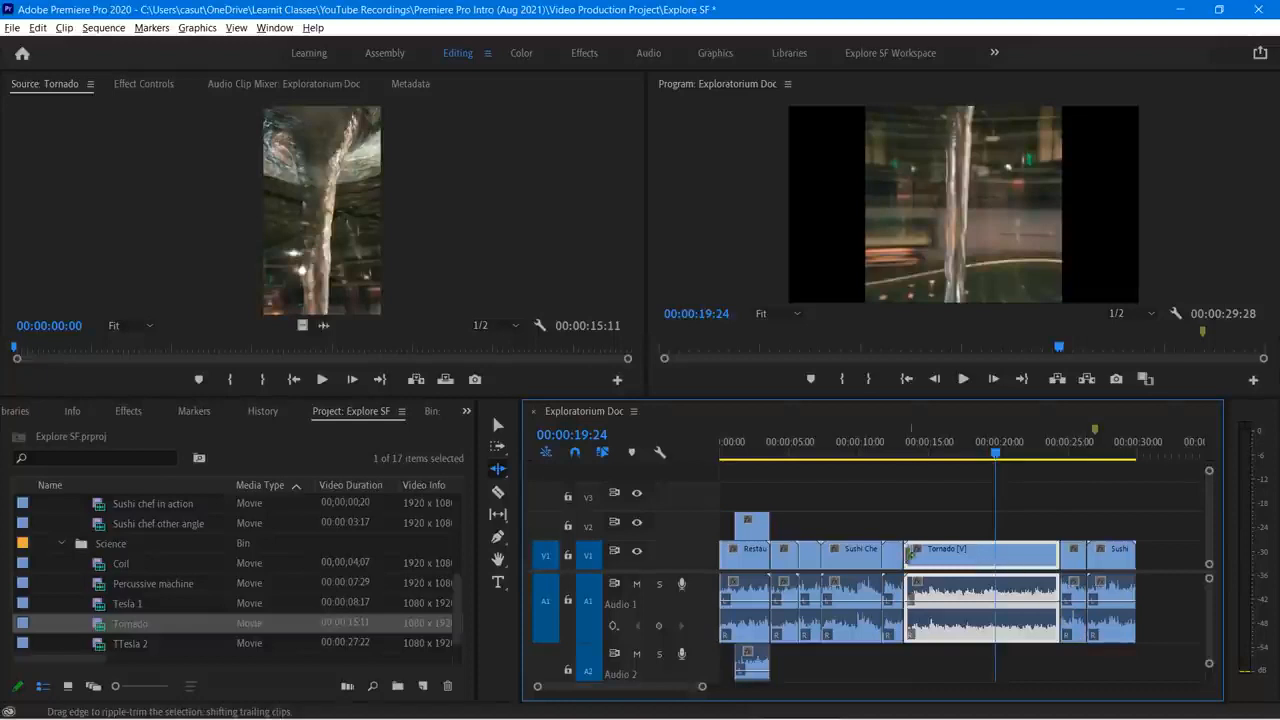
# Step: Ripple trim about 1.4 seconds off the start of the Tornado clip, and undo both Tornado trims
pyautogui.click(908, 555)
pyautogui.moveTo(908, 555); pyautogui.dragTo(926, 566)
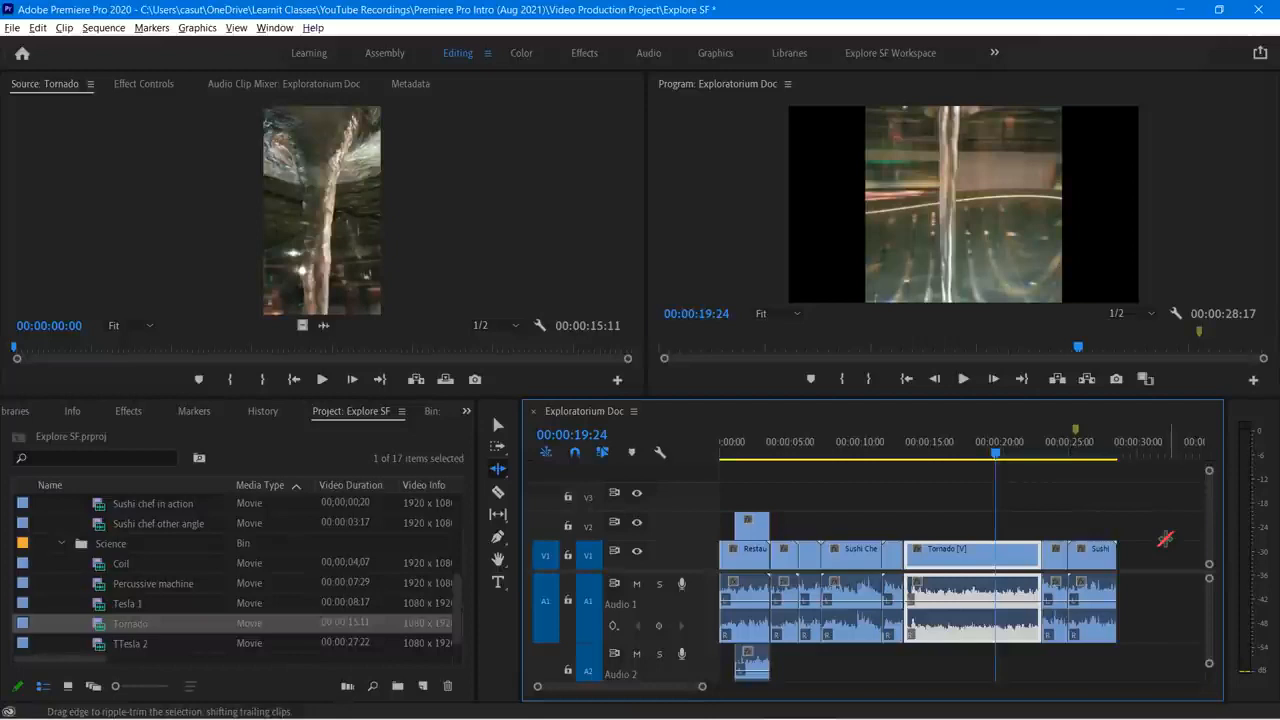
pyautogui.hotkey('ctrl', 'z')
pyautogui.hotkey('ctrl', 'z')
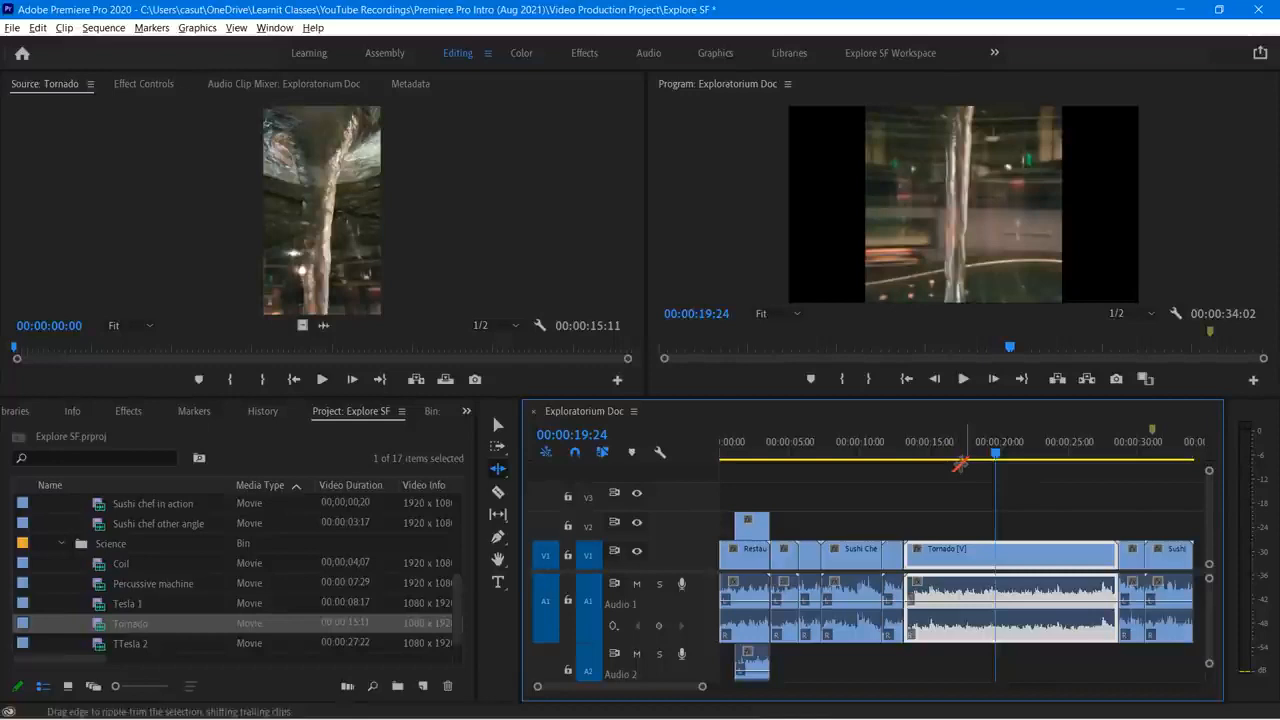
# Step: Roll the Tornado clip's end about 1.5 seconds earlier and its start about 1.6 seconds later with the Rolling Edit tool
pyautogui.press('n')
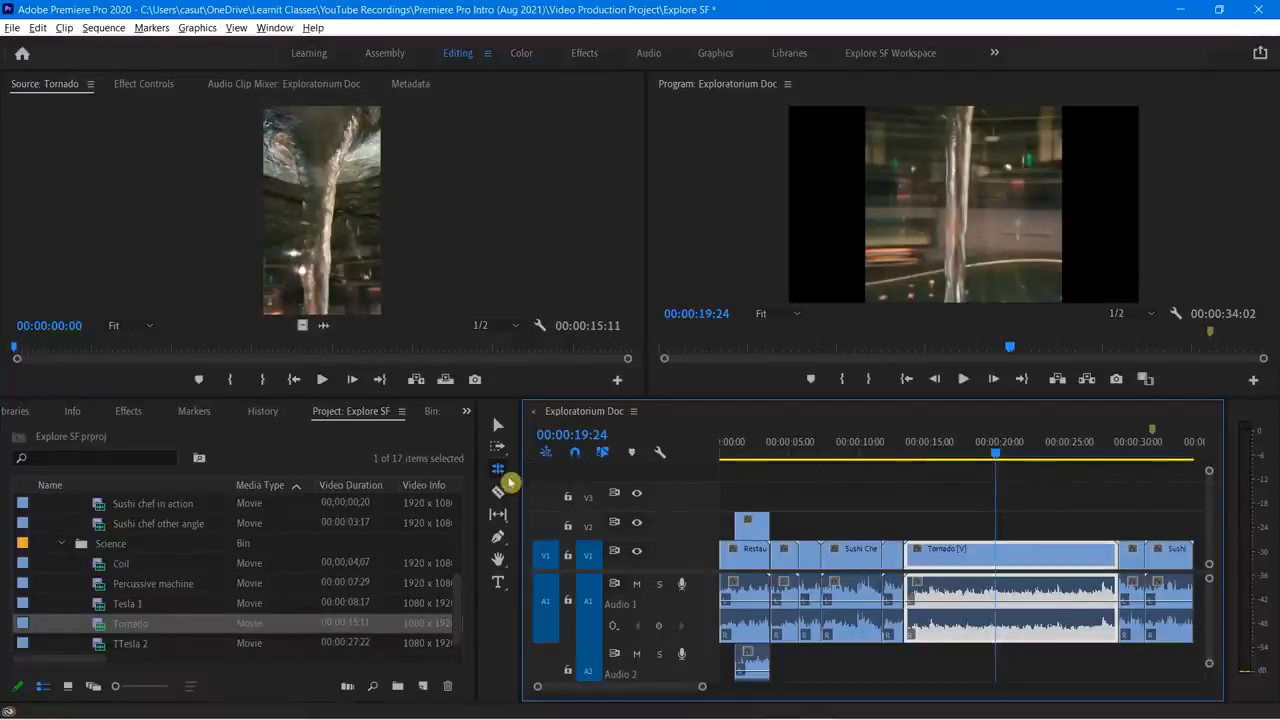
pyautogui.click(503, 475)
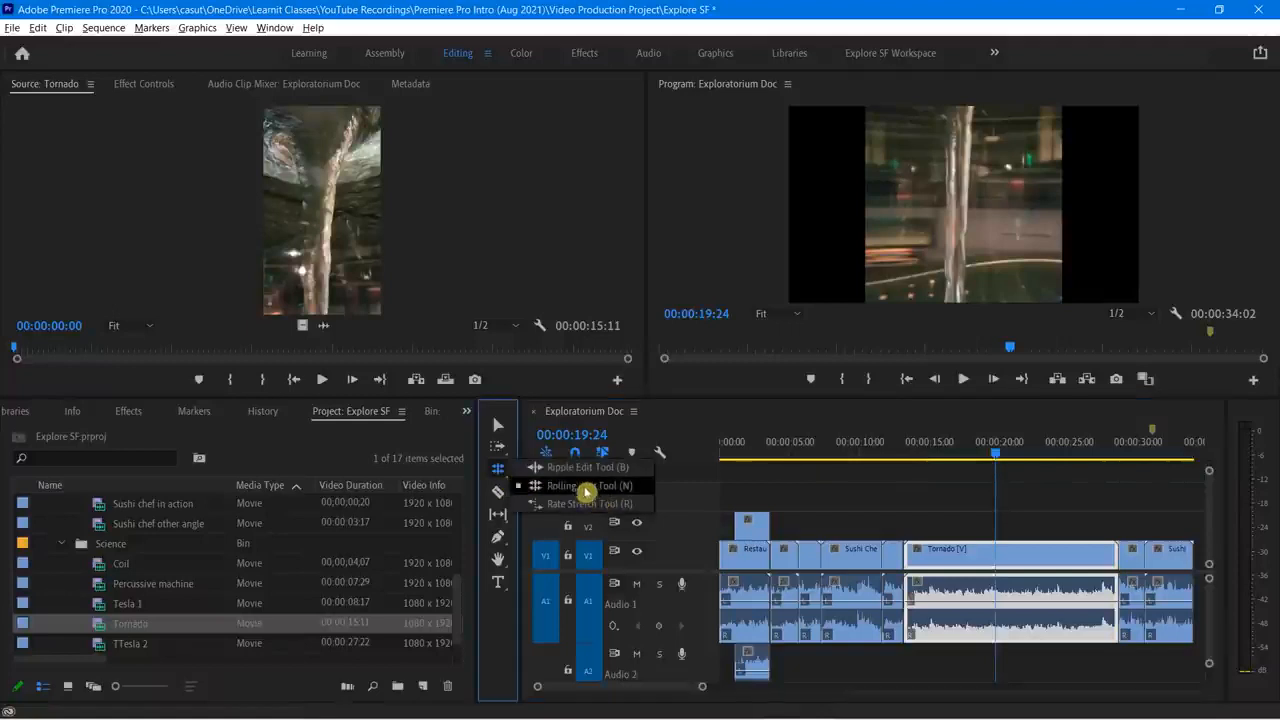
pyautogui.click(584, 488)
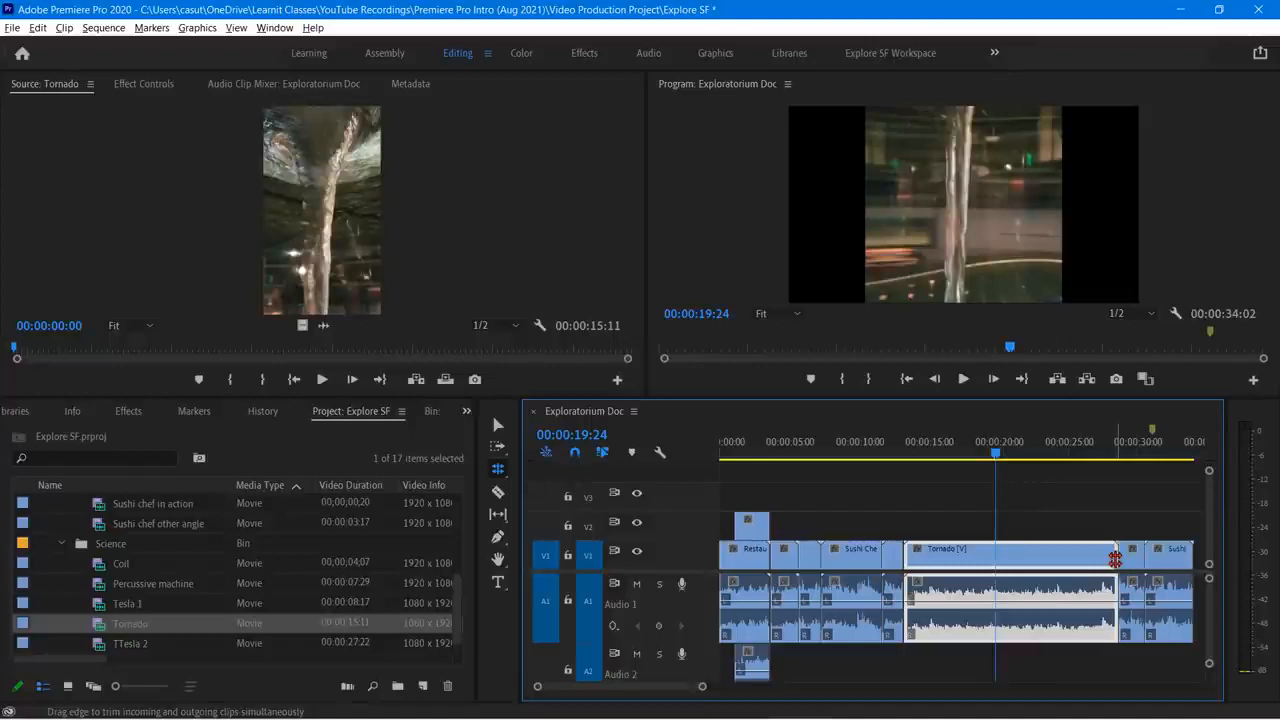
pyautogui.moveTo(1115, 558); pyautogui.dragTo(1067, 567)
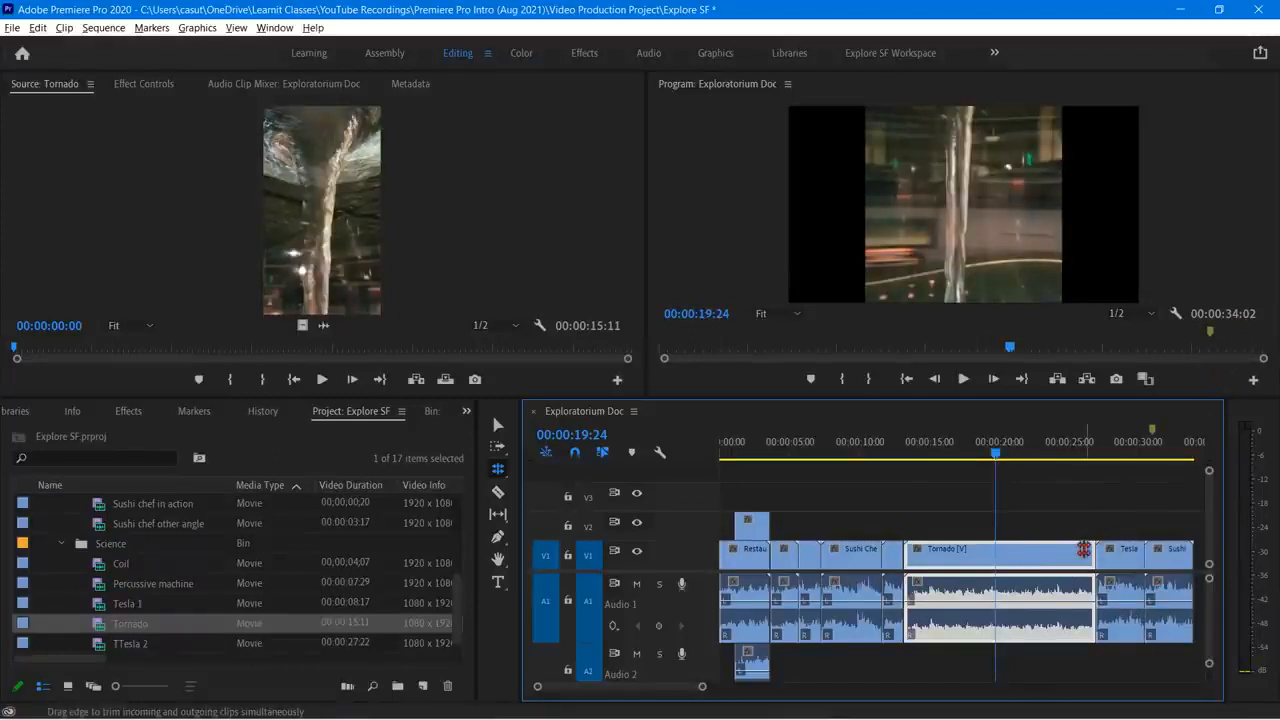
pyautogui.moveTo(1096, 550); pyautogui.dragTo(1098, 552)
pyautogui.moveTo(905, 551); pyautogui.dragTo(955, 556)
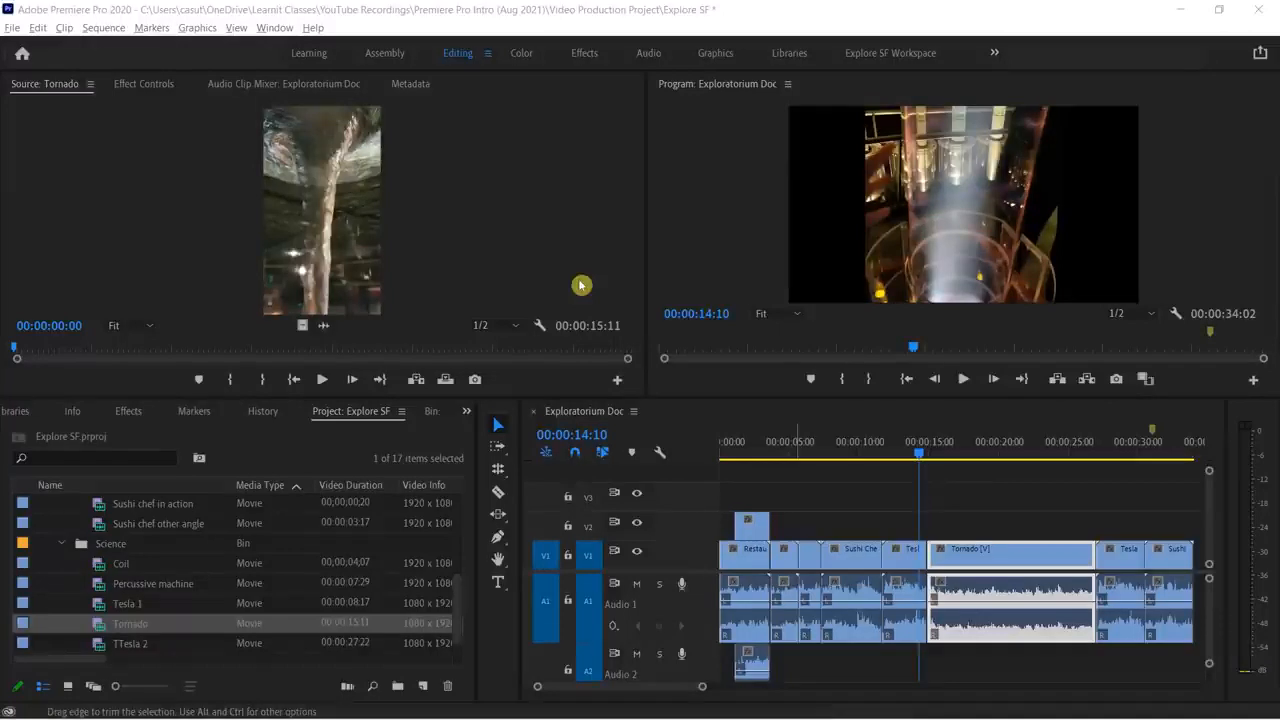
# Step: Park the playhead at 00:00:16:13 and slip the Tornado clip to an earlier part of its footage with the Slip tool
pyautogui.click(490, 414)
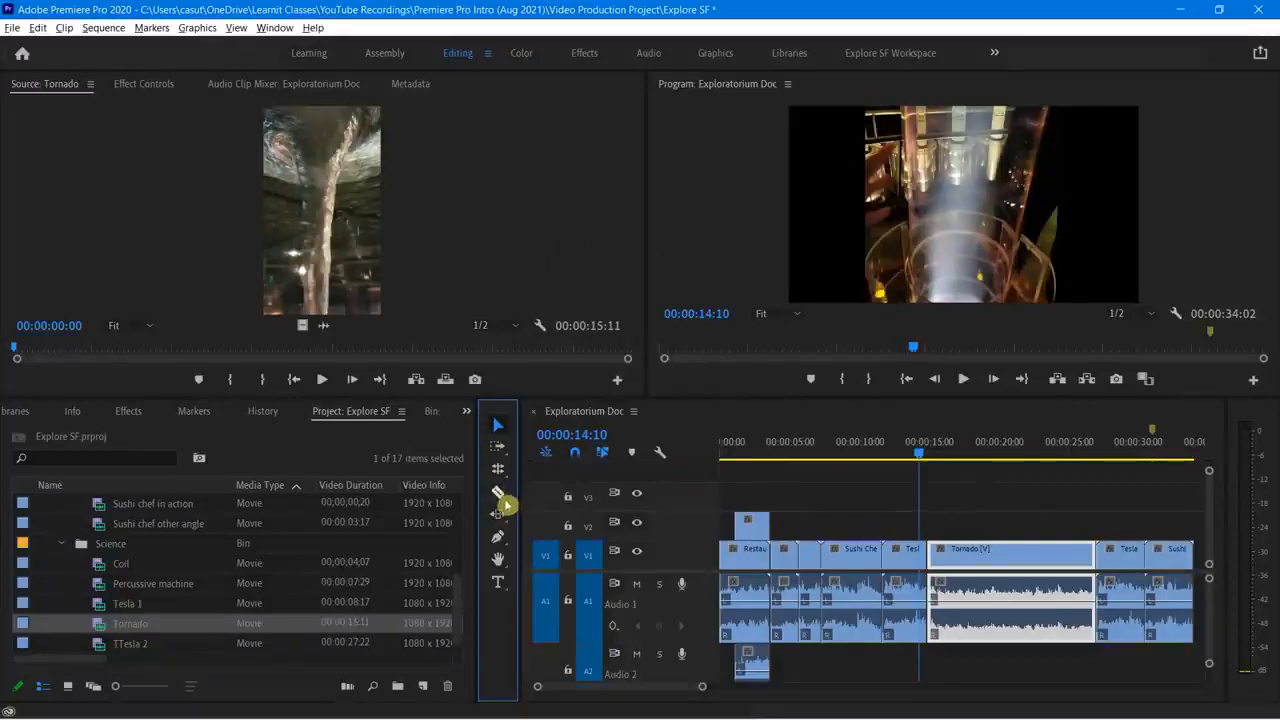
pyautogui.click(498, 512)
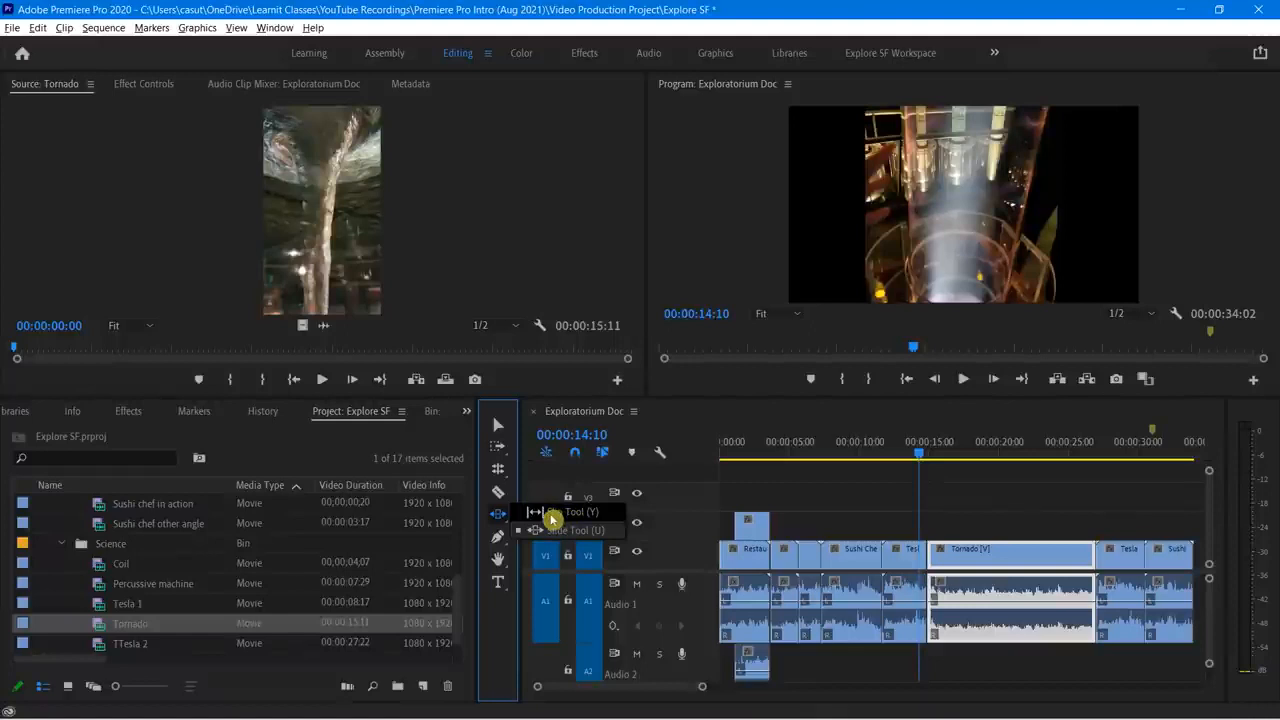
pyautogui.click(552, 515)
pyautogui.moveTo(920, 455); pyautogui.dragTo(950, 478)
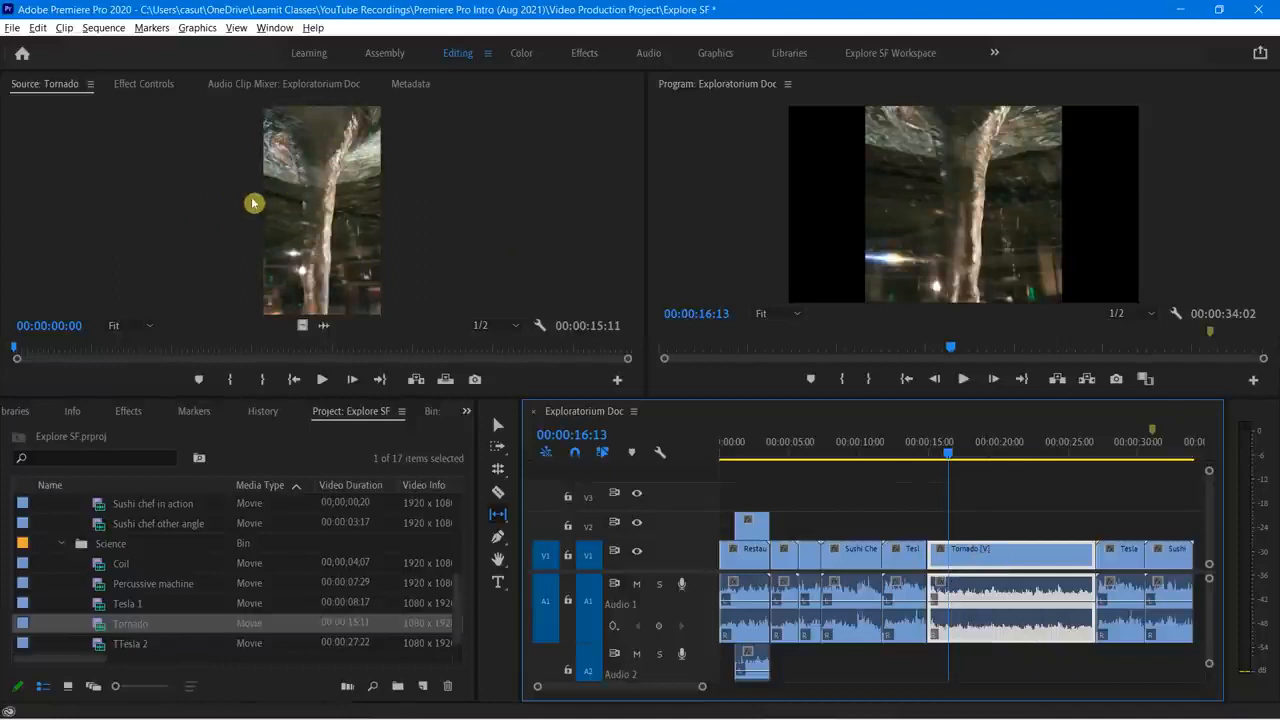
pyautogui.click(497, 513)
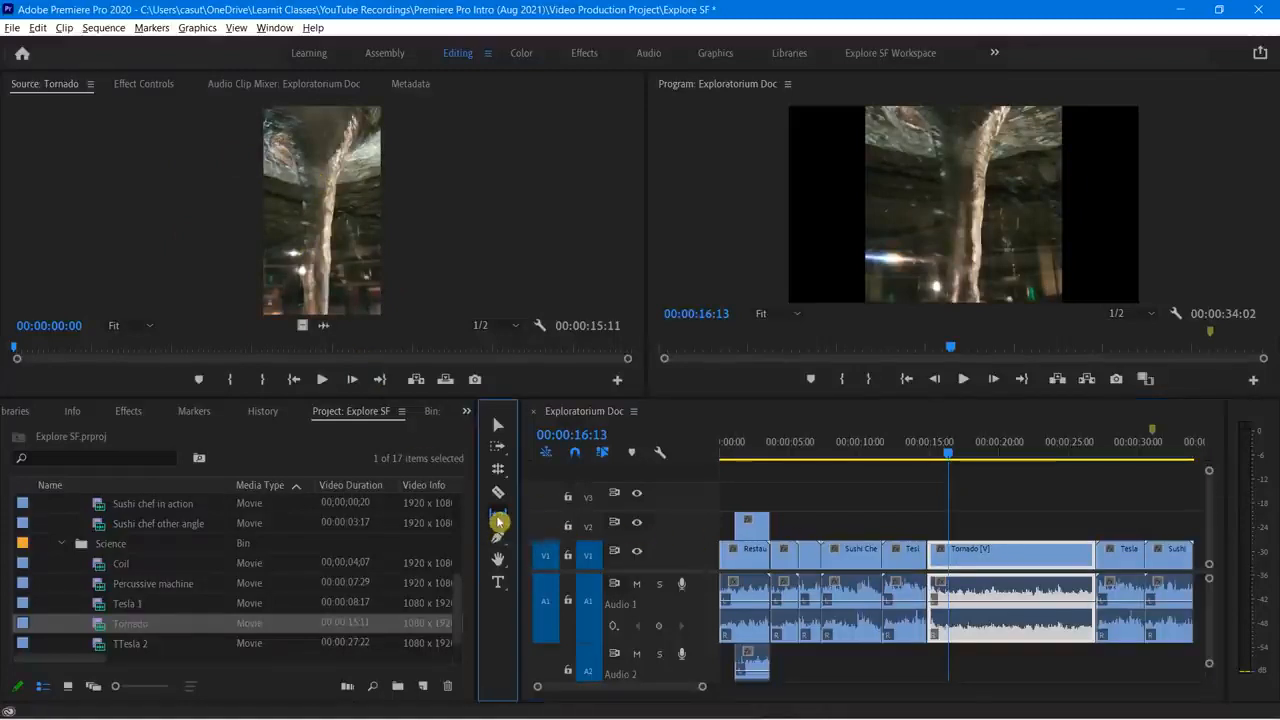
pyautogui.click(746, 225)
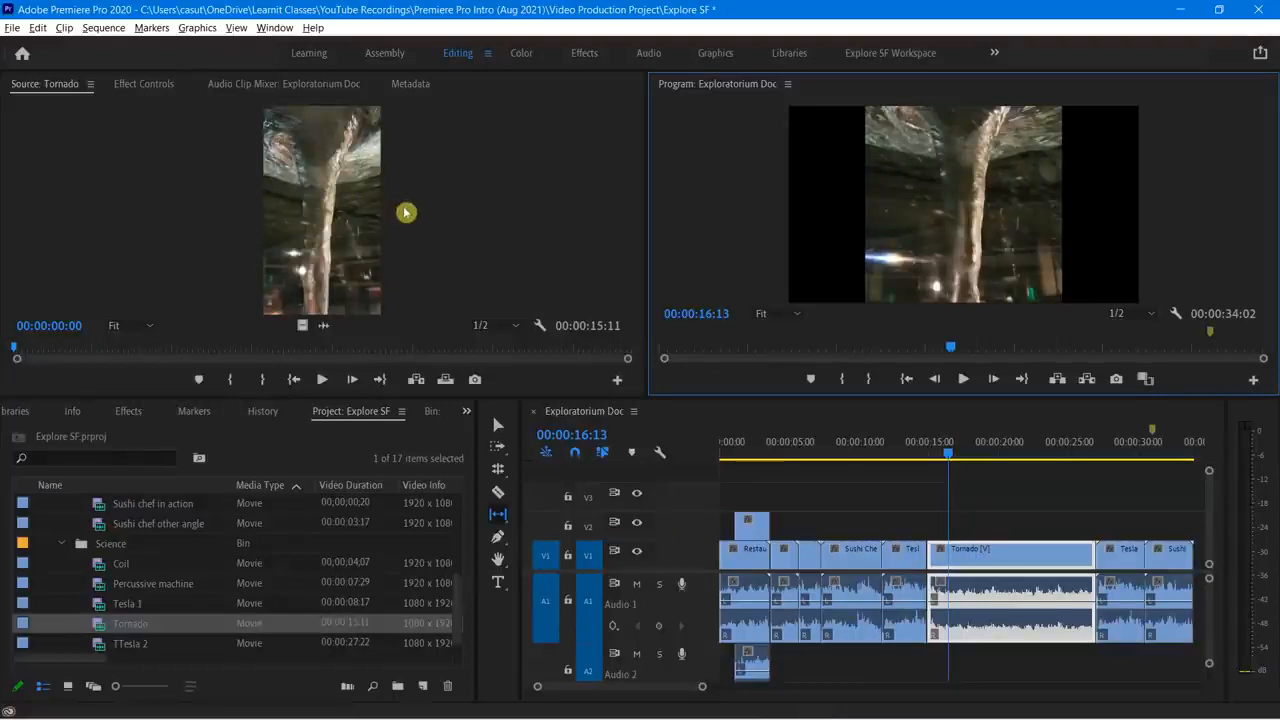
pyautogui.click(970, 551)
pyautogui.moveTo(970, 551)
pyautogui.mouseDown()
pyautogui.moveTo(1012, 558)
pyautogui.moveTo(988, 559)
pyautogui.mouseUp()
pyautogui.moveTo(991, 555); pyautogui.dragTo(1028, 553)
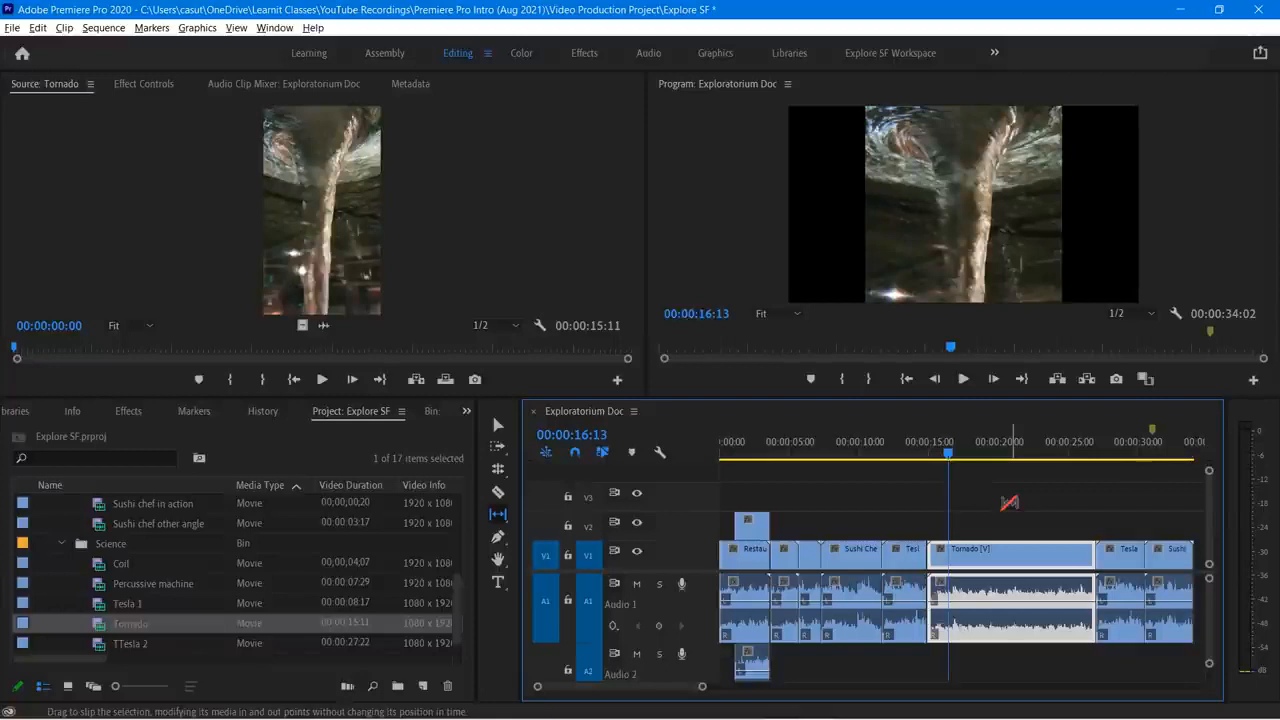
# Step: Play the slipped Tornado clip from just before its start to about 00:00:26:06
pyautogui.moveTo(949, 457); pyautogui.dragTo(914, 460)
pyautogui.press('space')
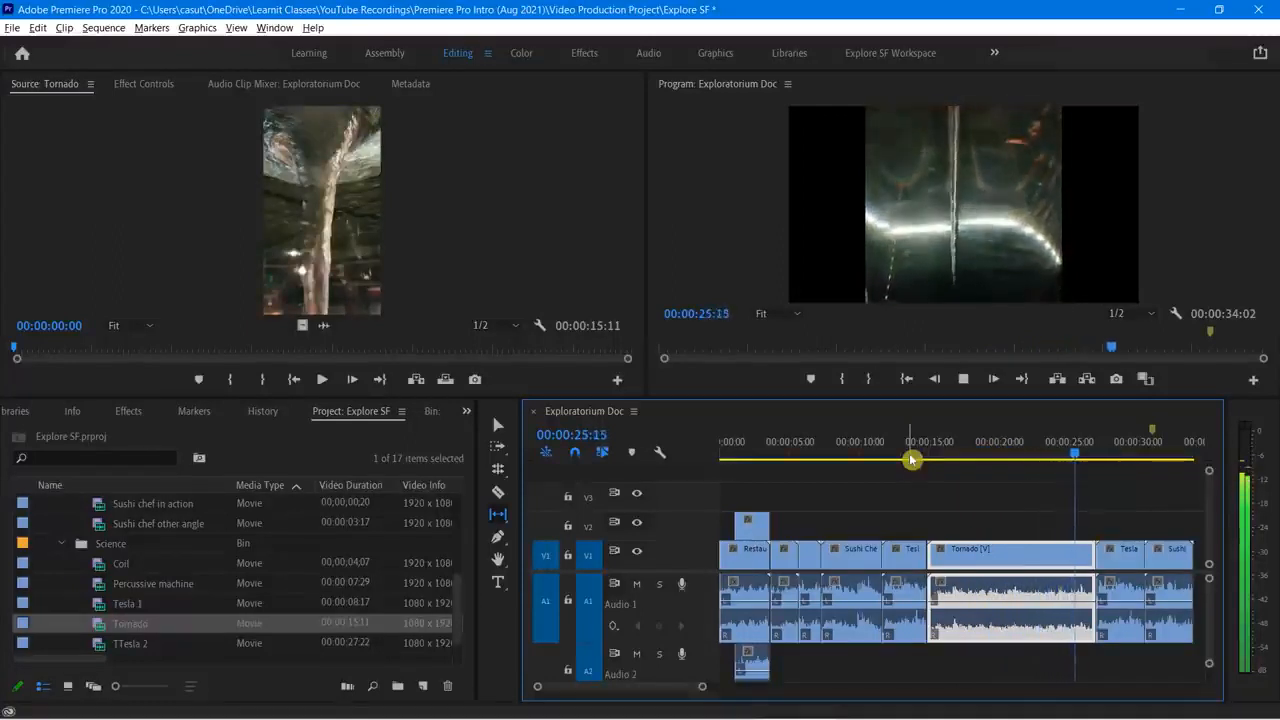
pyautogui.press('space')
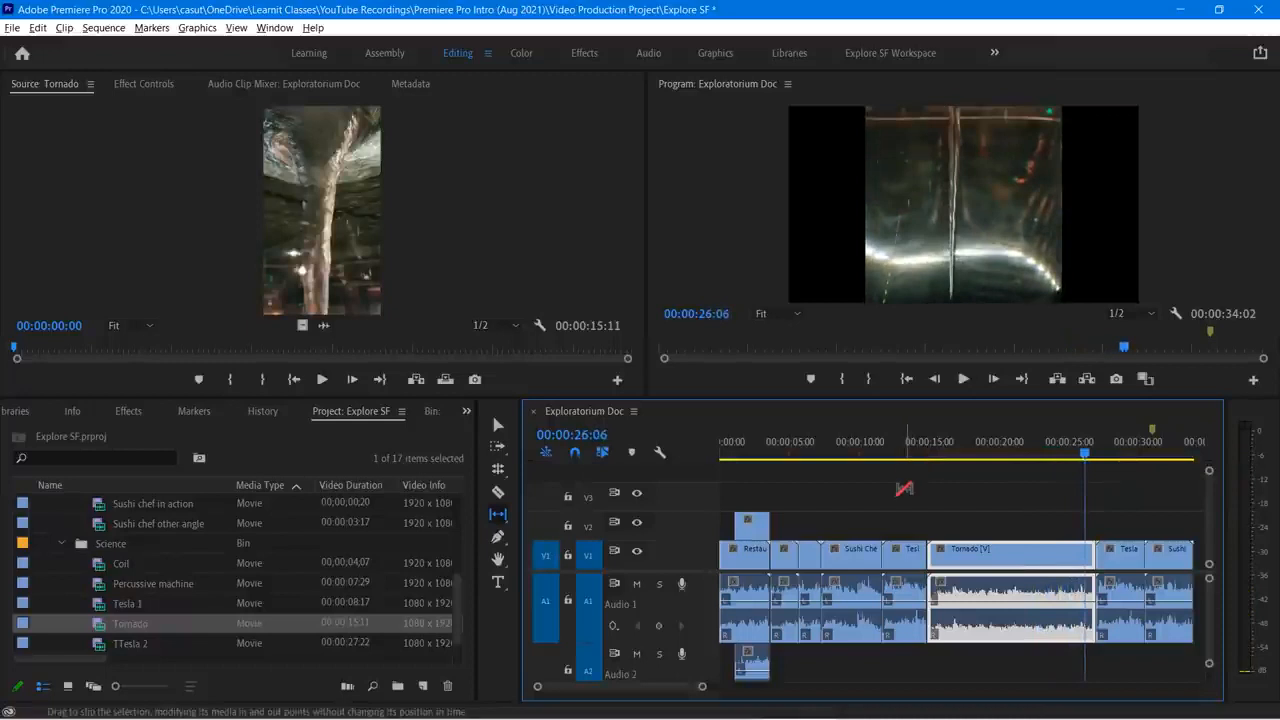
# Step: Slip the Tornado clip back toward a later part of its footage and play it through from its start
pyautogui.moveTo(1017, 557)
pyautogui.mouseDown()
pyautogui.moveTo(950, 557)
pyautogui.moveTo(993, 552)
pyautogui.mouseUp()
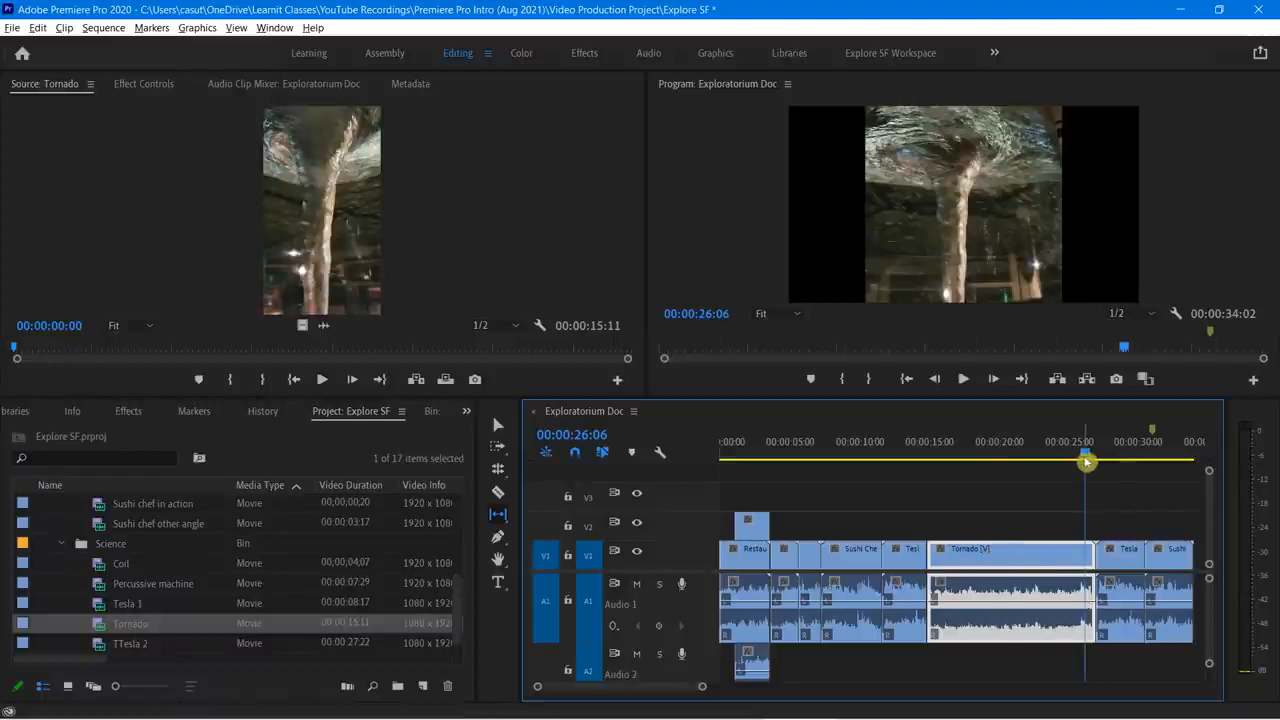
pyautogui.moveTo(1086, 459); pyautogui.dragTo(922, 461)
pyautogui.press('space')
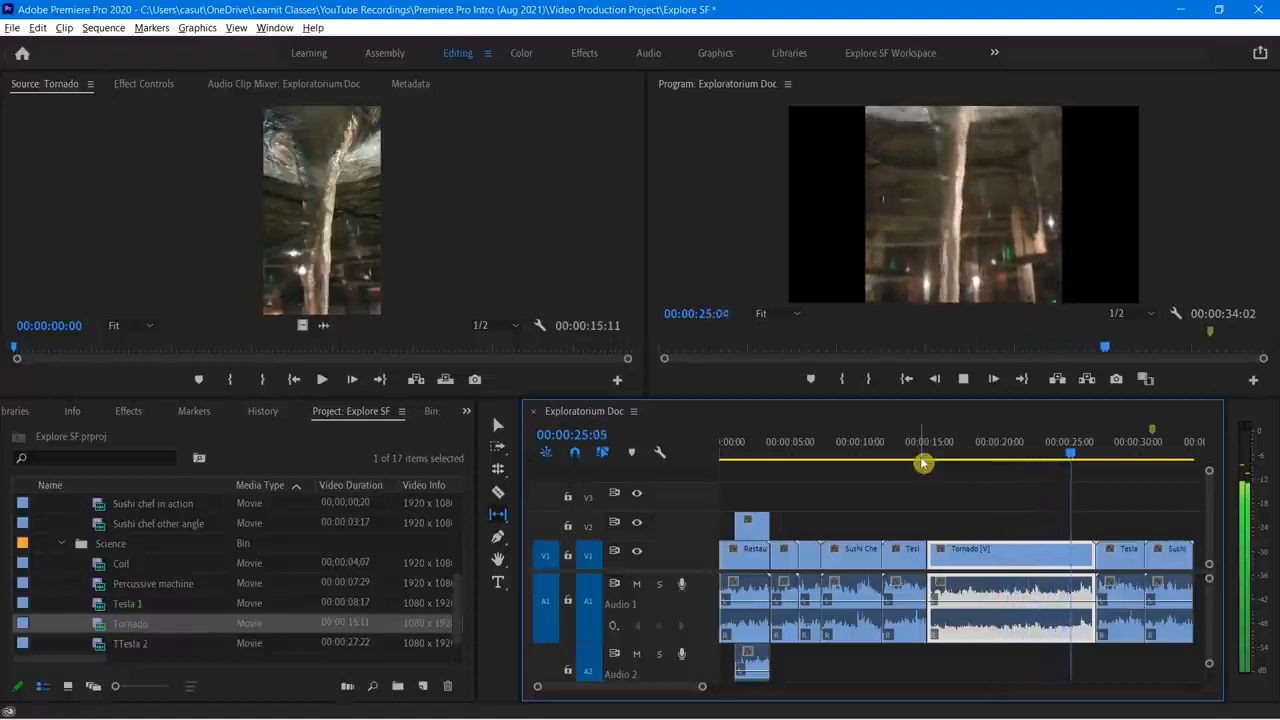
pyautogui.press('space')
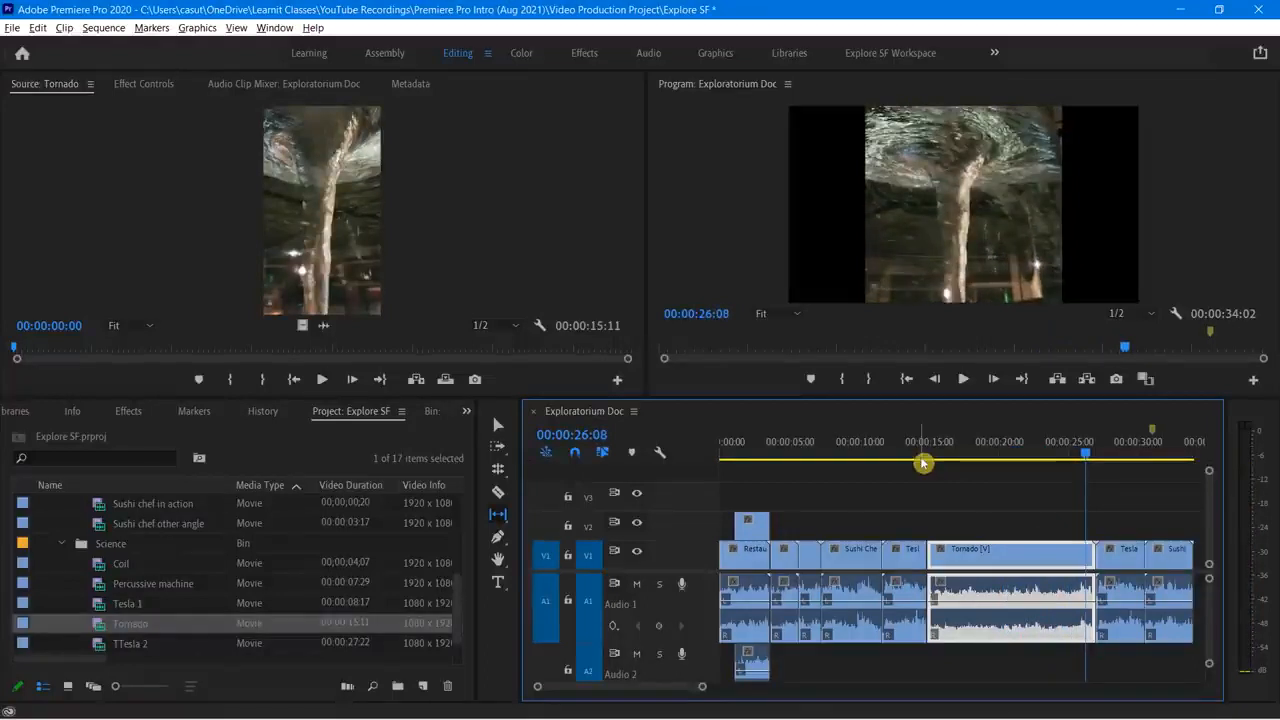
# Step: With the Slide tool, try moving Tornado about 3.3 seconds later, and slide the Tesla 1 clip before it to start at about 00:00:15:00
pyautogui.click(498, 518)
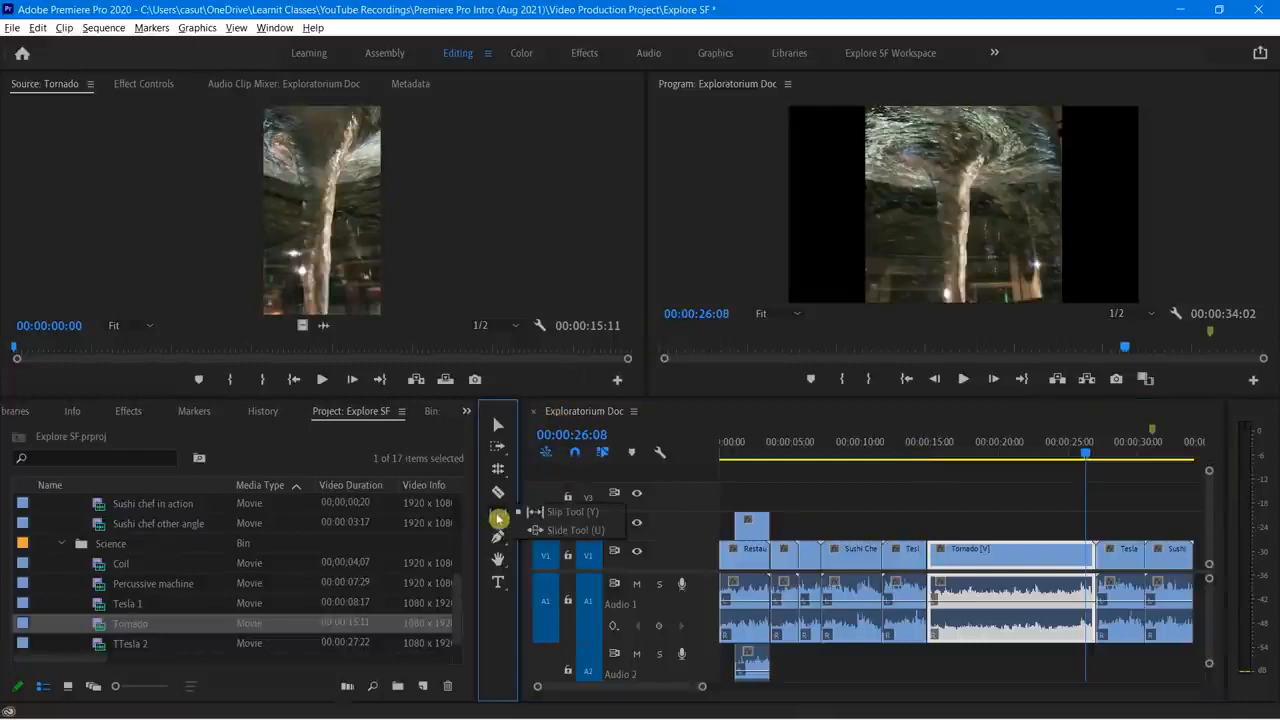
pyautogui.click(556, 531)
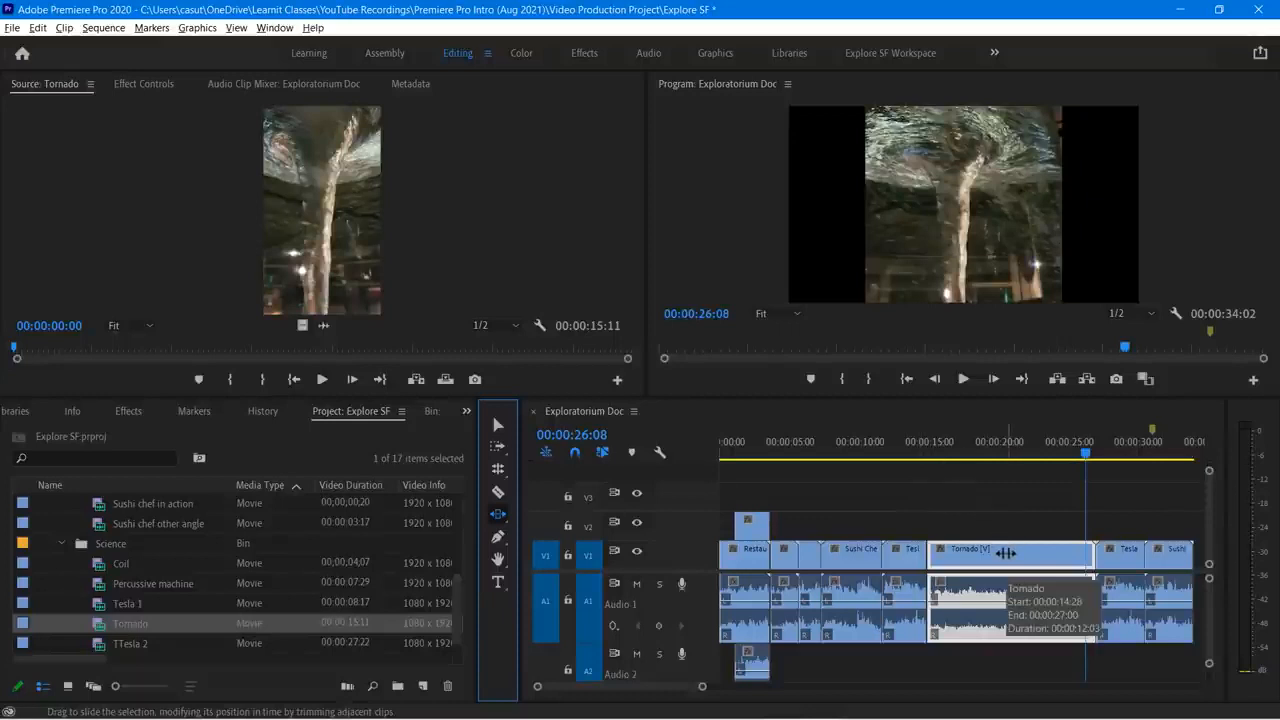
pyautogui.moveTo(1005, 553); pyautogui.dragTo(1061, 567)
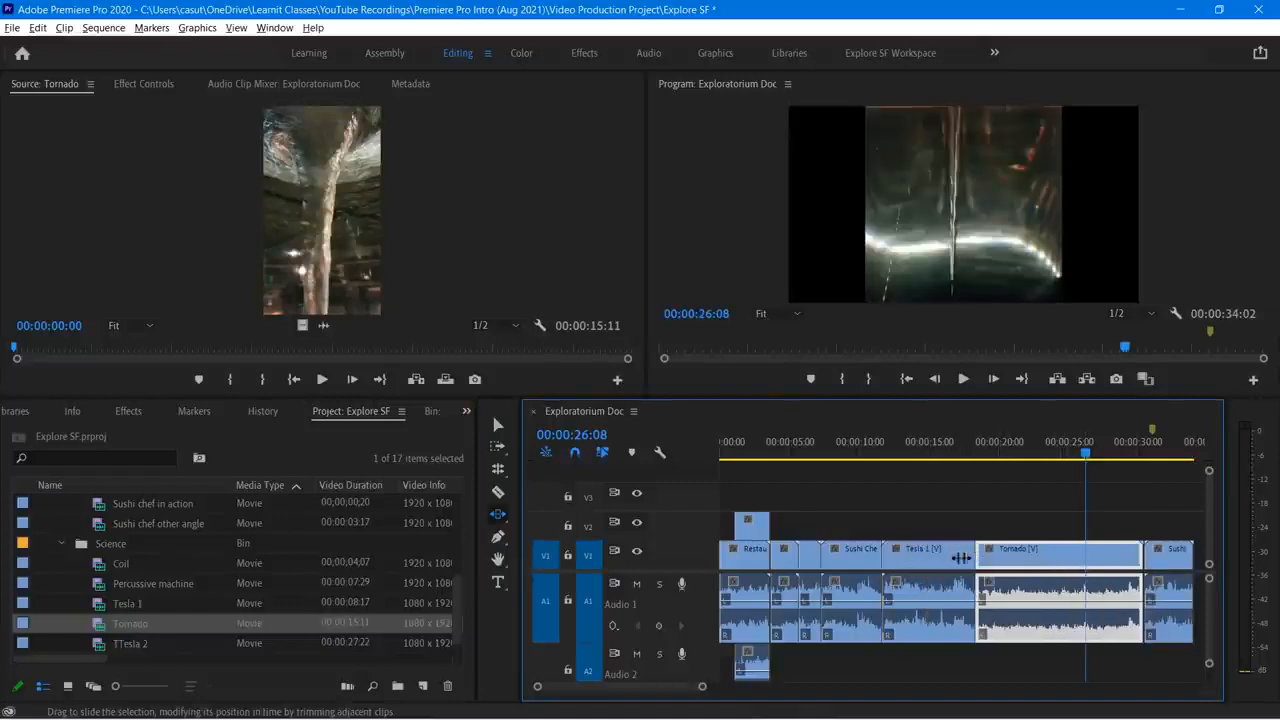
pyautogui.moveTo(1005, 560); pyautogui.dragTo(1089, 560)
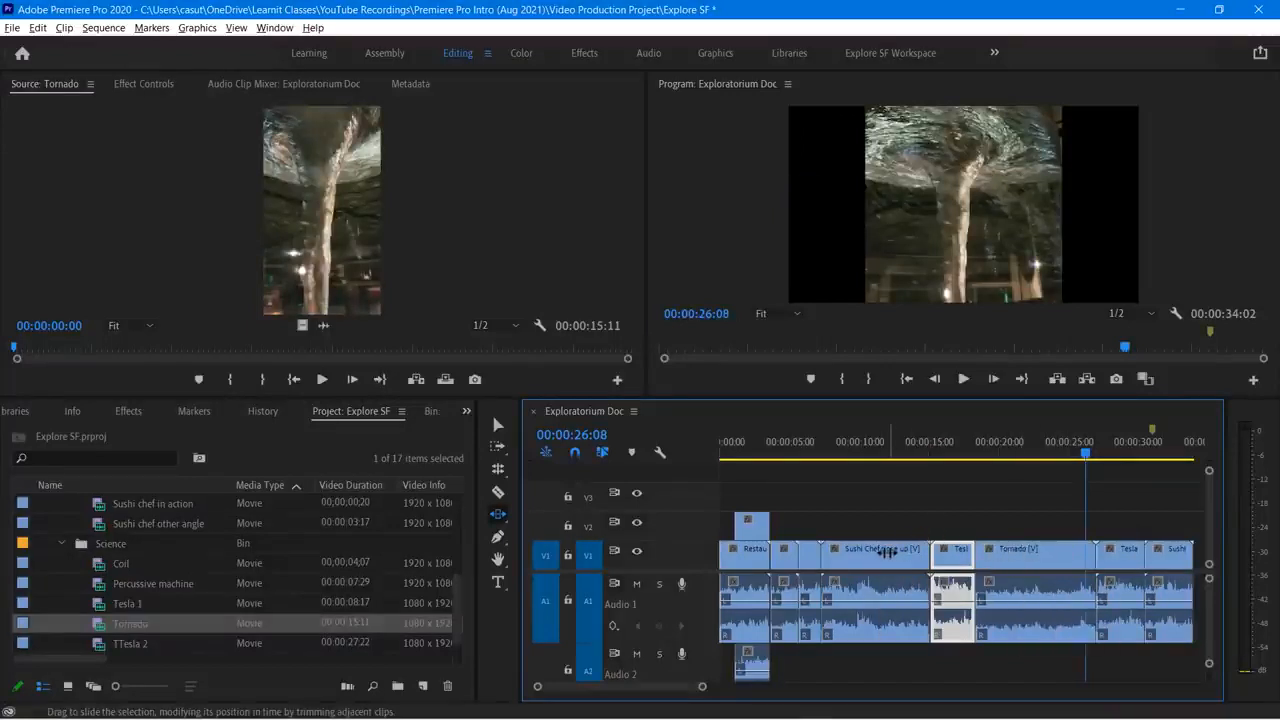
pyautogui.click(886, 552)
pyautogui.moveTo(864, 565)
pyautogui.mouseDown()
pyautogui.moveTo(833, 566)
pyautogui.moveTo(860, 566)
pyautogui.mouseUp()
pyautogui.moveTo(940, 562); pyautogui.dragTo(858, 558)
pyautogui.moveTo(758, 558)
pyautogui.mouseDown()
pyautogui.moveTo(821, 558)
pyautogui.moveTo(742, 564)
pyautogui.mouseUp()
pyautogui.moveTo(894, 563); pyautogui.dragTo(1003, 549)
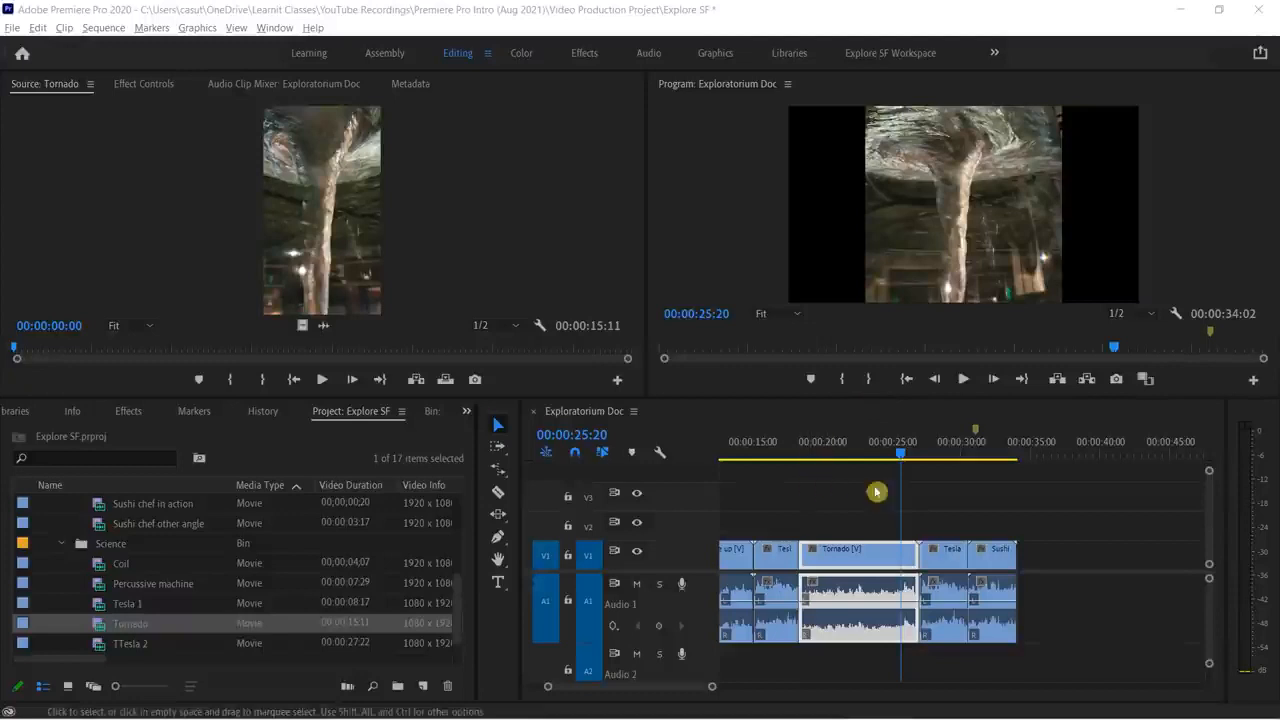
# Step: Play the last seconds of the Tornado clip across the cut into the following Tesla clip
pyautogui.moveTo(901, 455); pyautogui.dragTo(878, 460)
pyautogui.press('space')
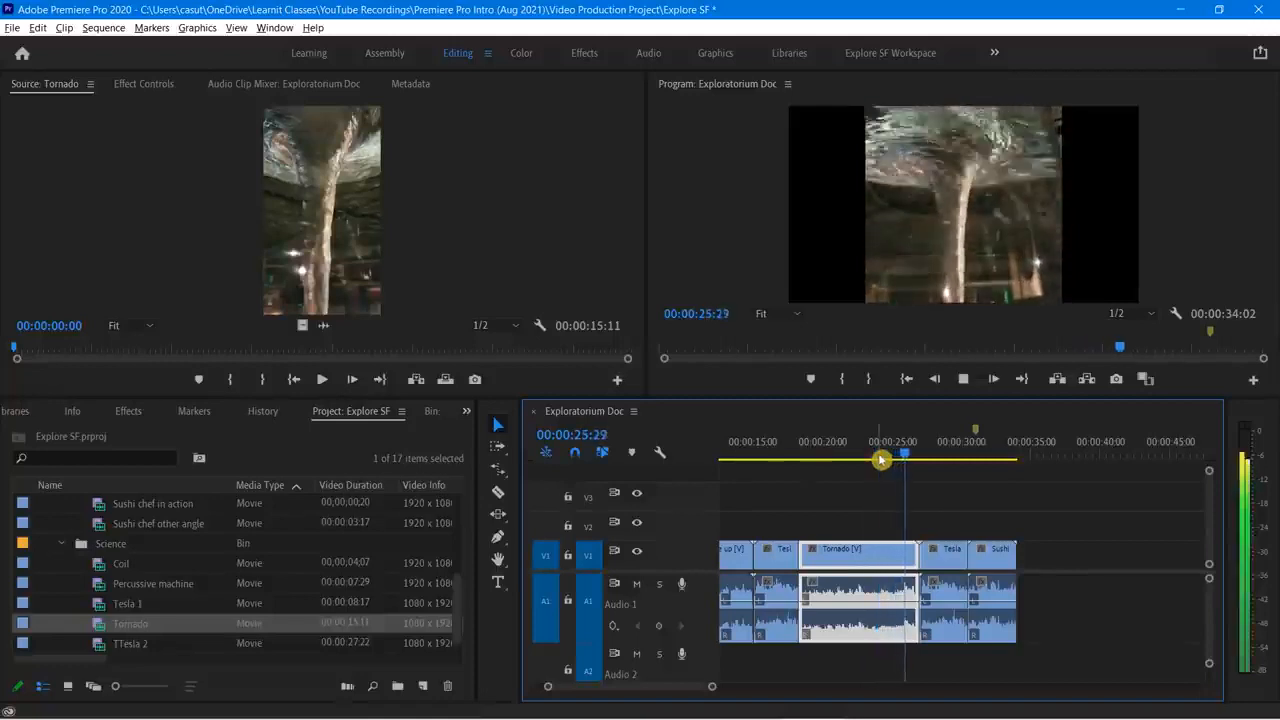
pyautogui.press('space')
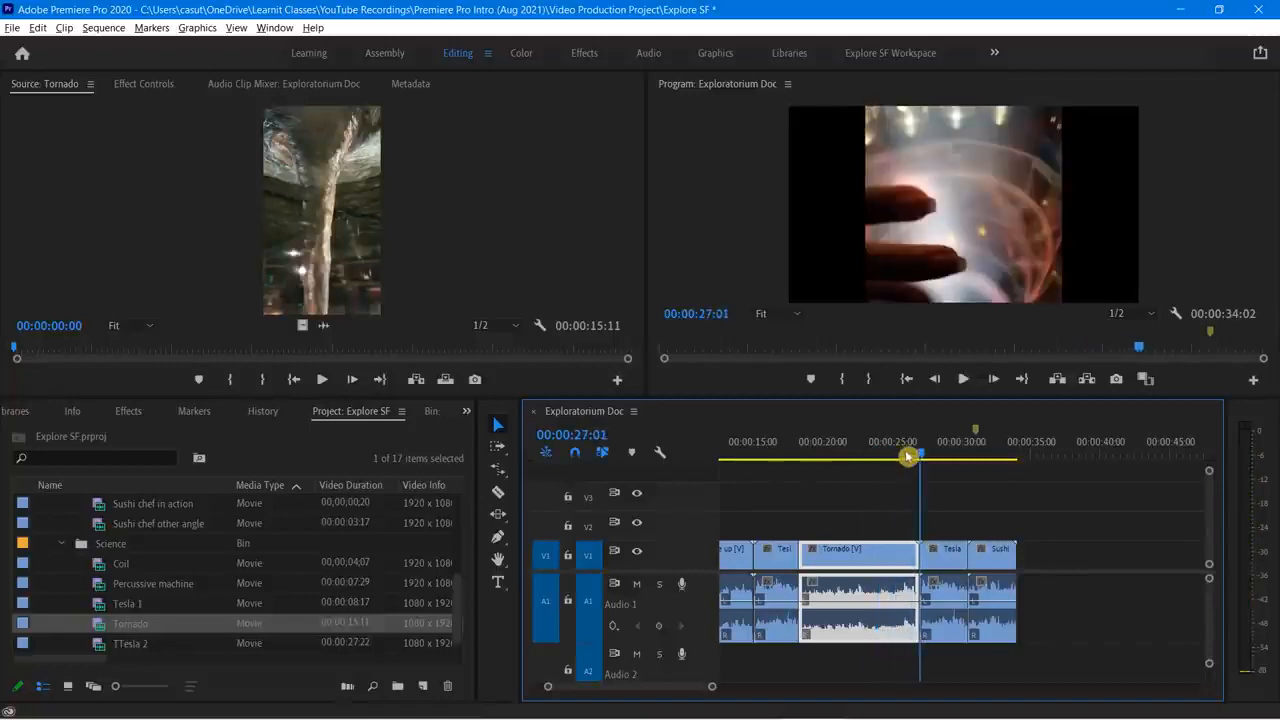
# Step: Split the Tornado clip at 00:00:25:11 and check the cut by selecting each piece in turn
pyautogui.moveTo(917, 455)
pyautogui.mouseDown()
pyautogui.moveTo(872, 464)
pyautogui.moveTo(895, 468)
pyautogui.mouseUp()
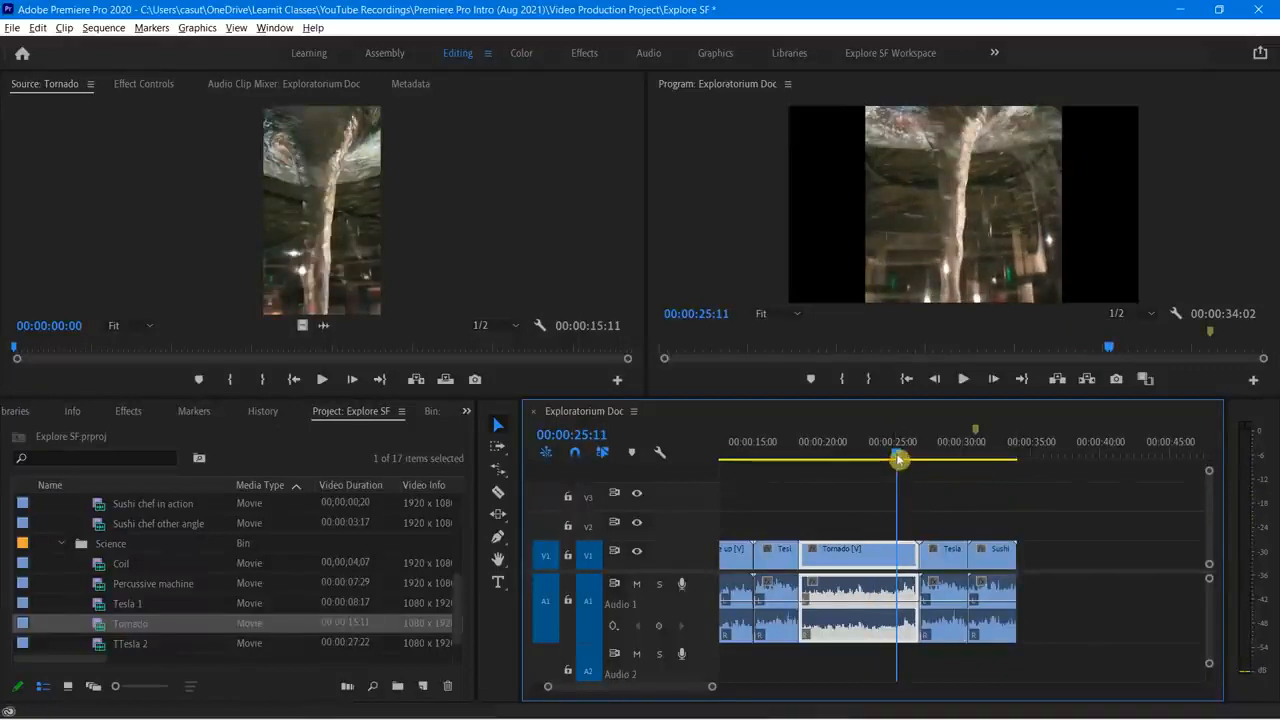
pyautogui.moveTo(907, 556); pyautogui.dragTo(899, 545)
pyautogui.moveTo(897, 453); pyautogui.dragTo(882, 455)
pyautogui.click(906, 563)
pyautogui.click(866, 563)
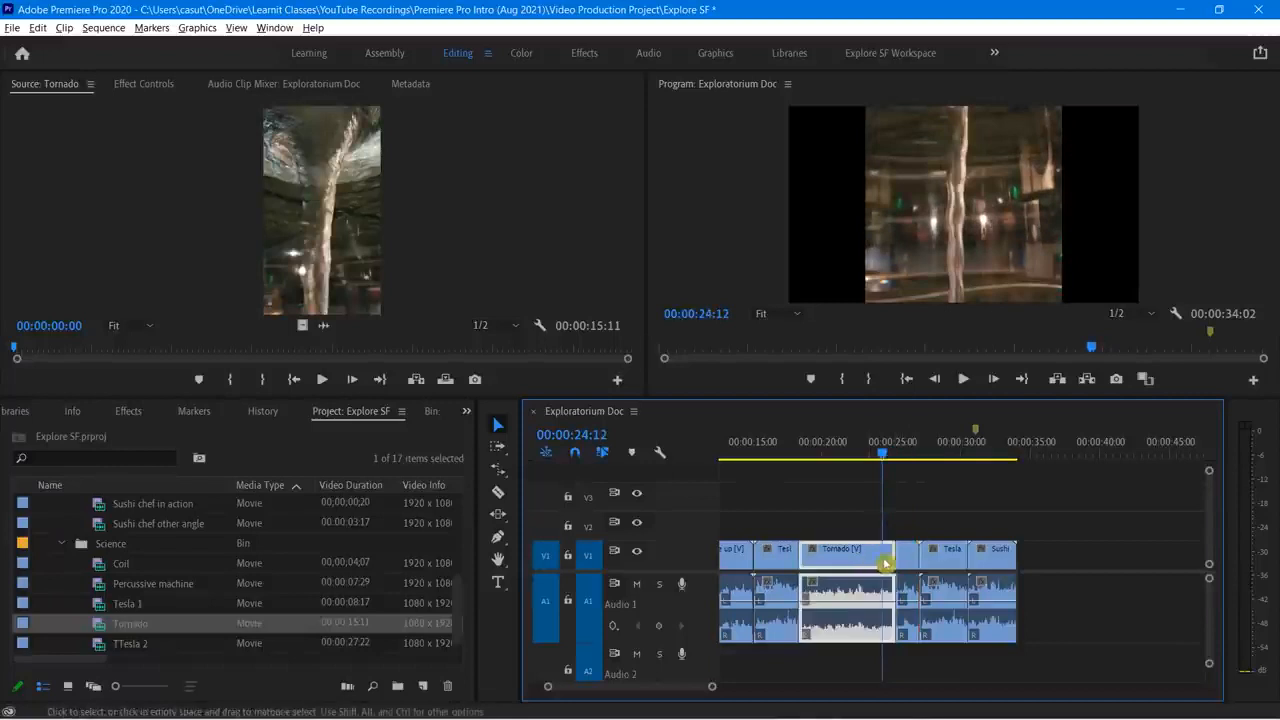
pyautogui.click(908, 563)
pyautogui.click(863, 566)
# Step: Set the speed of the short second Tornado piece to 50%, with Ripple Edit, Shifting Trailing Clips enabled
pyautogui.click(909, 562)
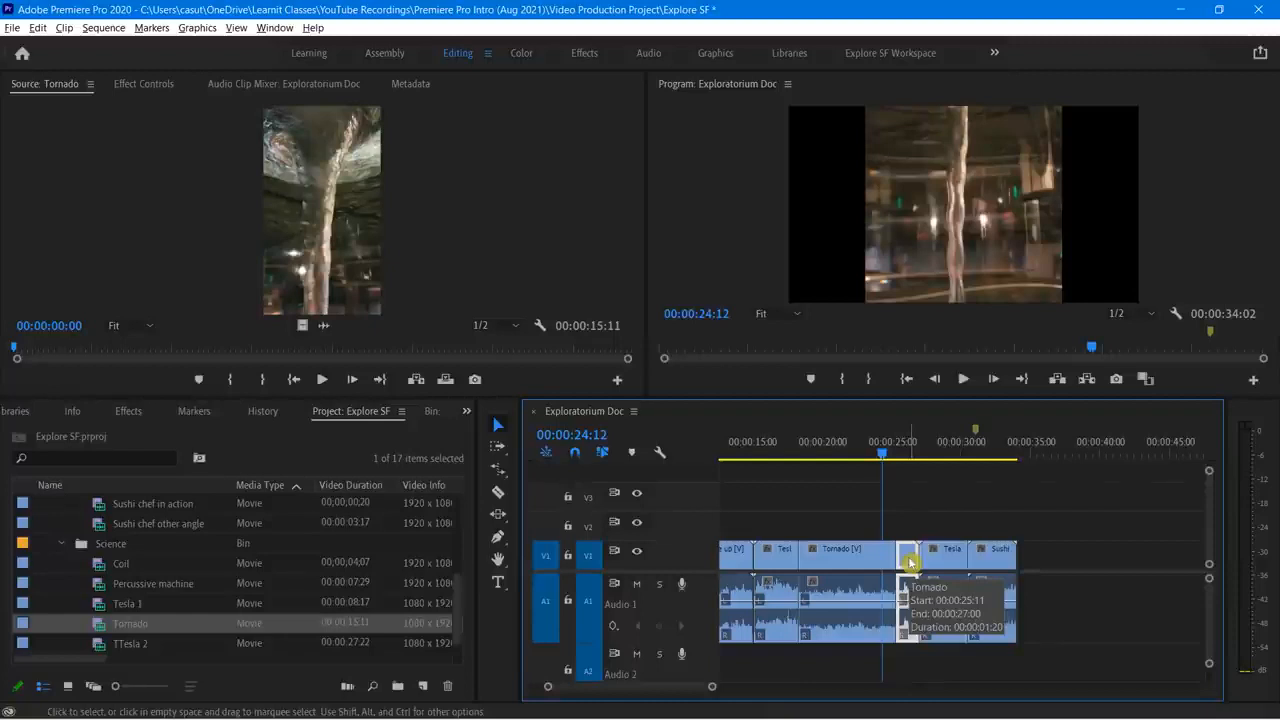
pyautogui.rightClick(910, 562)
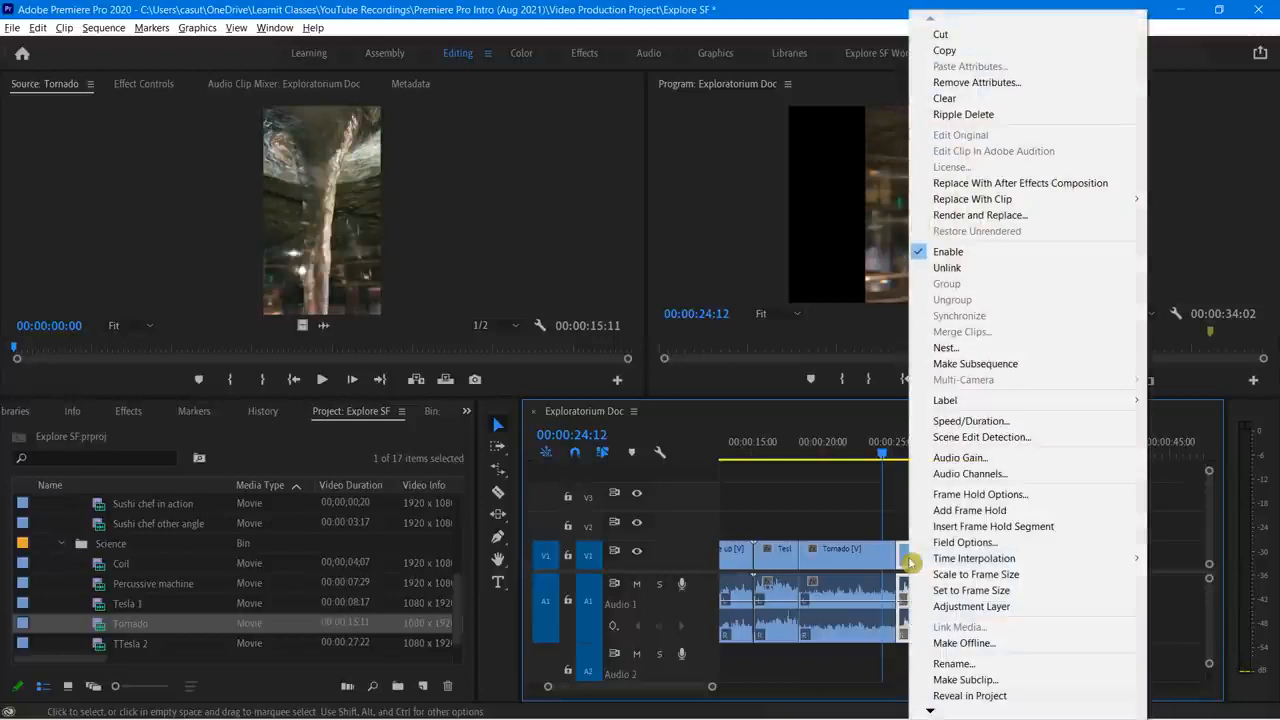
pyautogui.click(965, 422)
pyautogui.moveTo(667, 255); pyautogui.dragTo(575, 229)
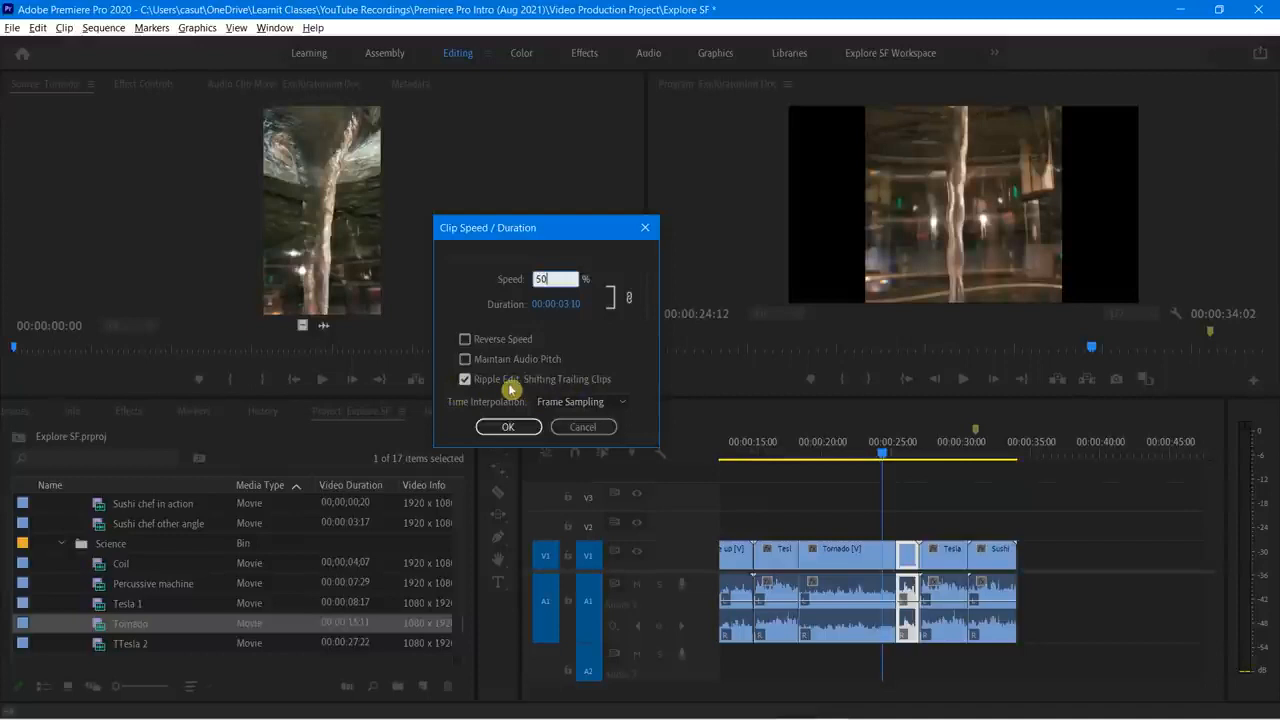
pyautogui.click(548, 280)
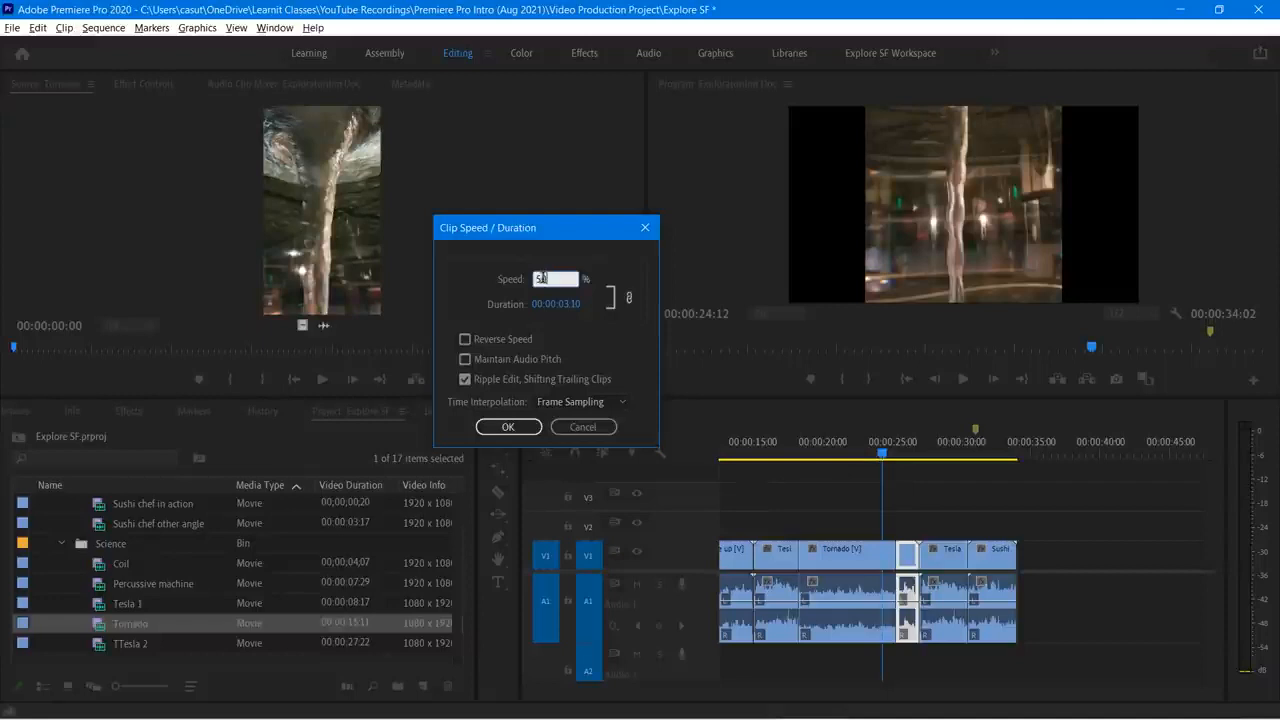
pyautogui.click(540, 279)
pyautogui.click(502, 428)
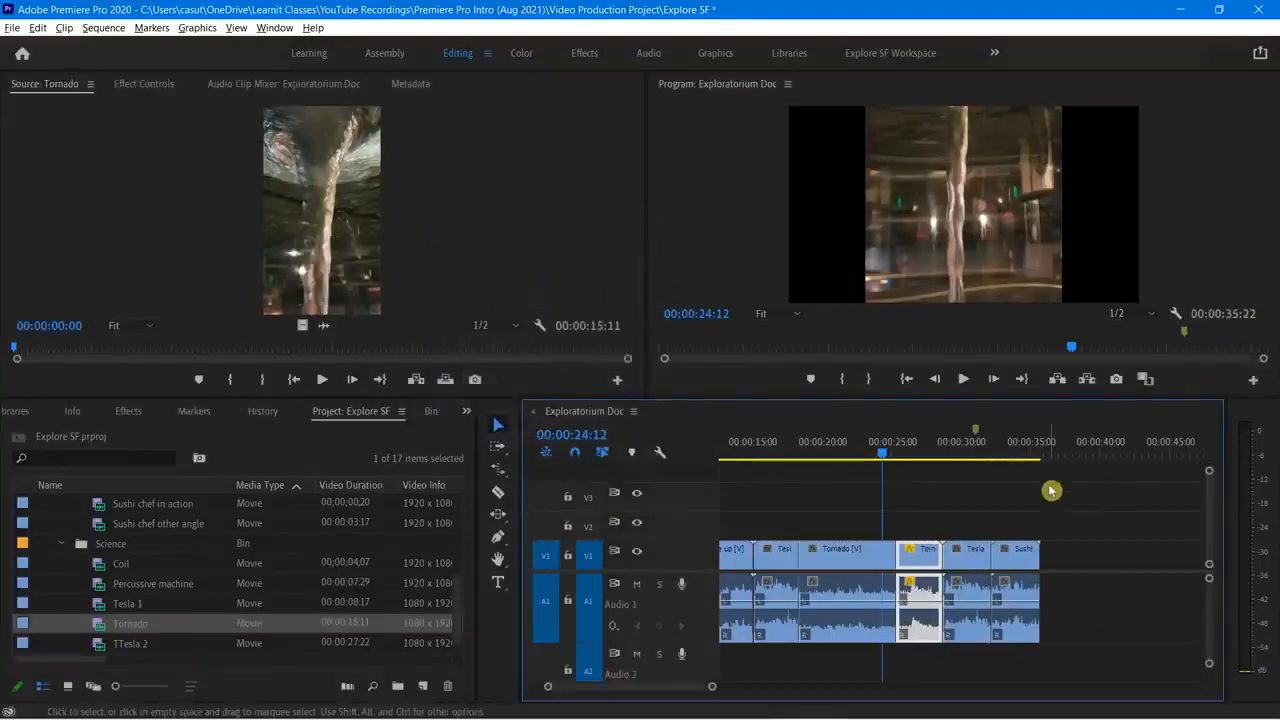
# Step: Play the slowed Tornado piece from just before its start into the following Tesla clip
pyautogui.moveTo(884, 460); pyautogui.dragTo(873, 463)
pyautogui.press('space')
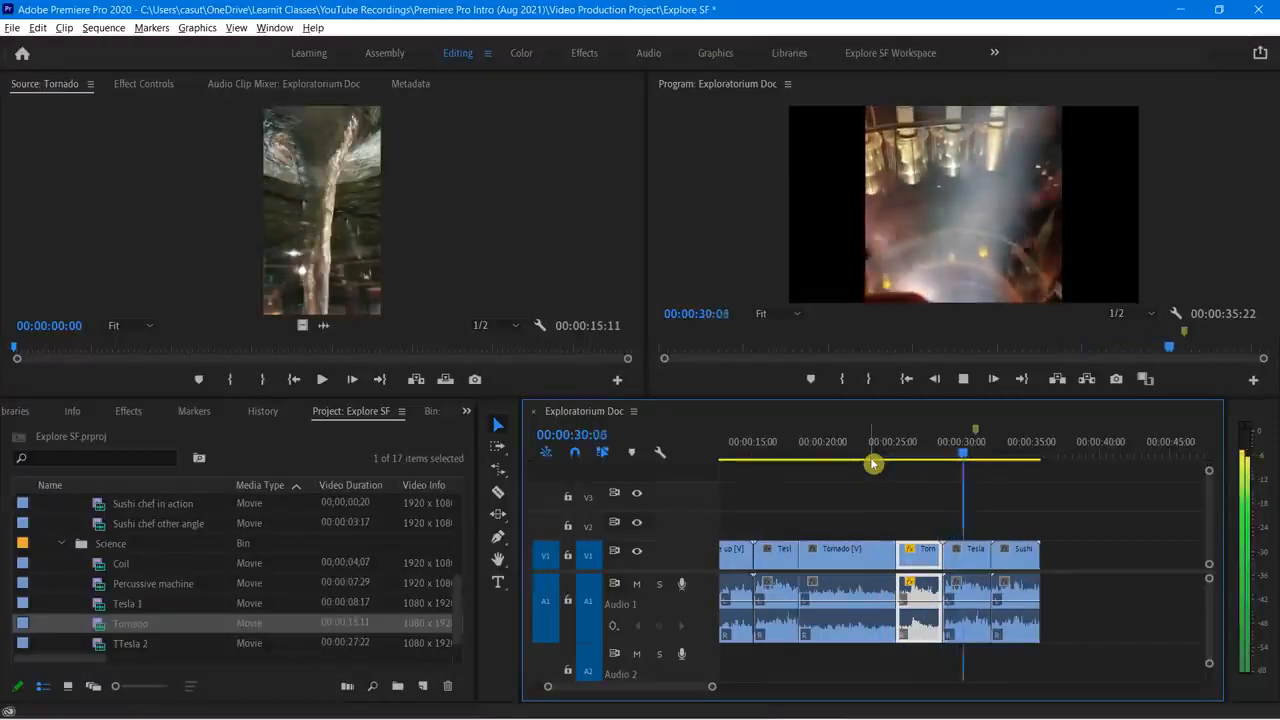
pyautogui.press('space')
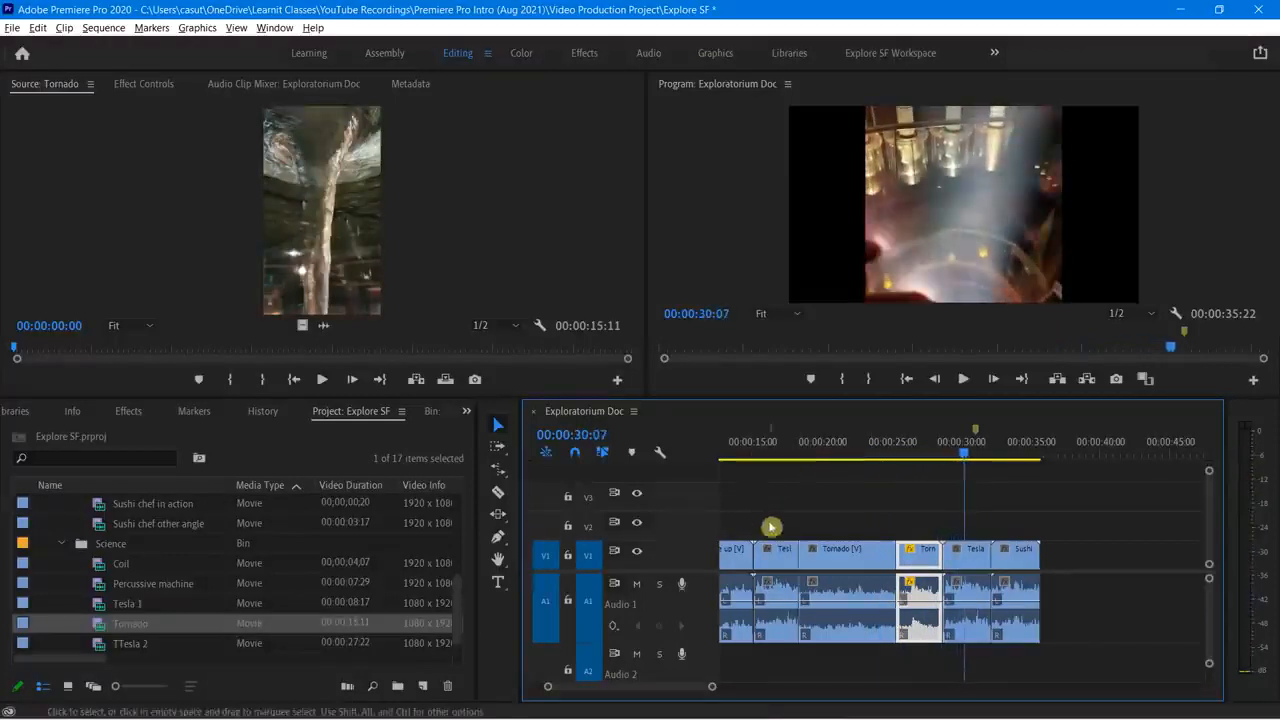
# Step: Set the speed of the Tesla clip following Tornado to 50%, with Ripple Edit, Shifting Trailing Clips enabled
pyautogui.click(965, 560)
pyautogui.rightClick(967, 560)
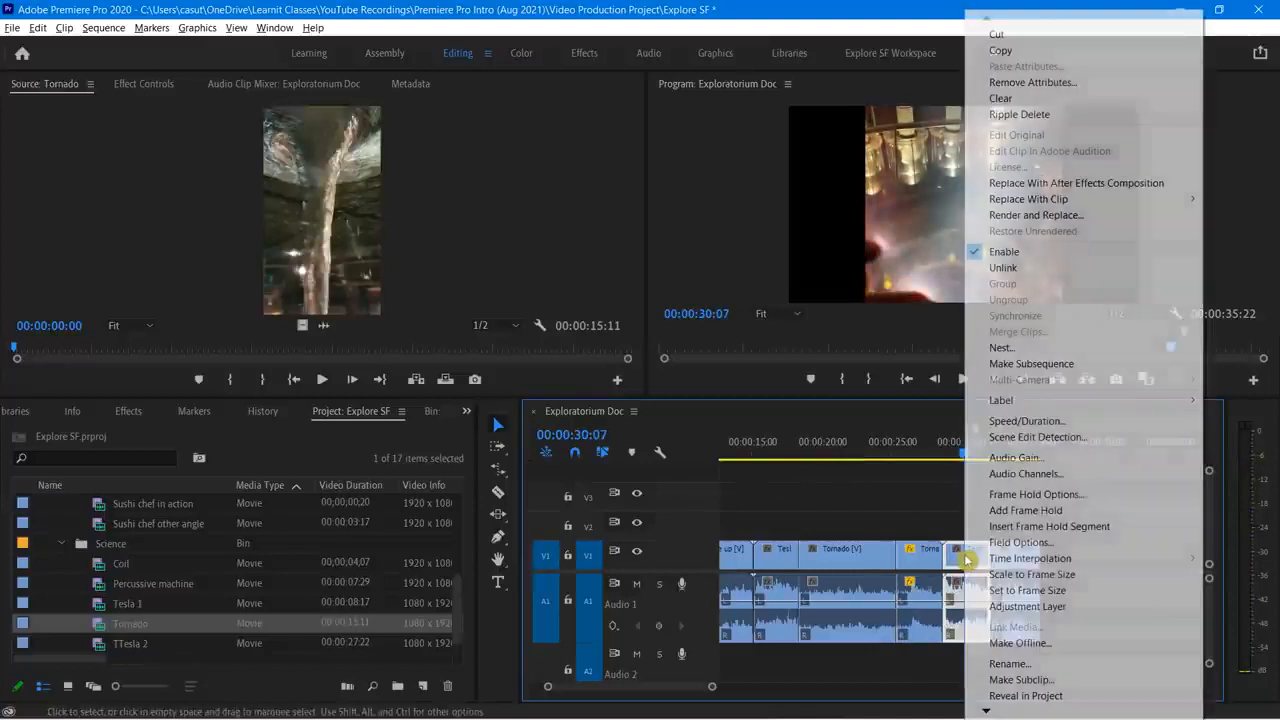
pyautogui.click(1020, 422)
pyautogui.write('50')
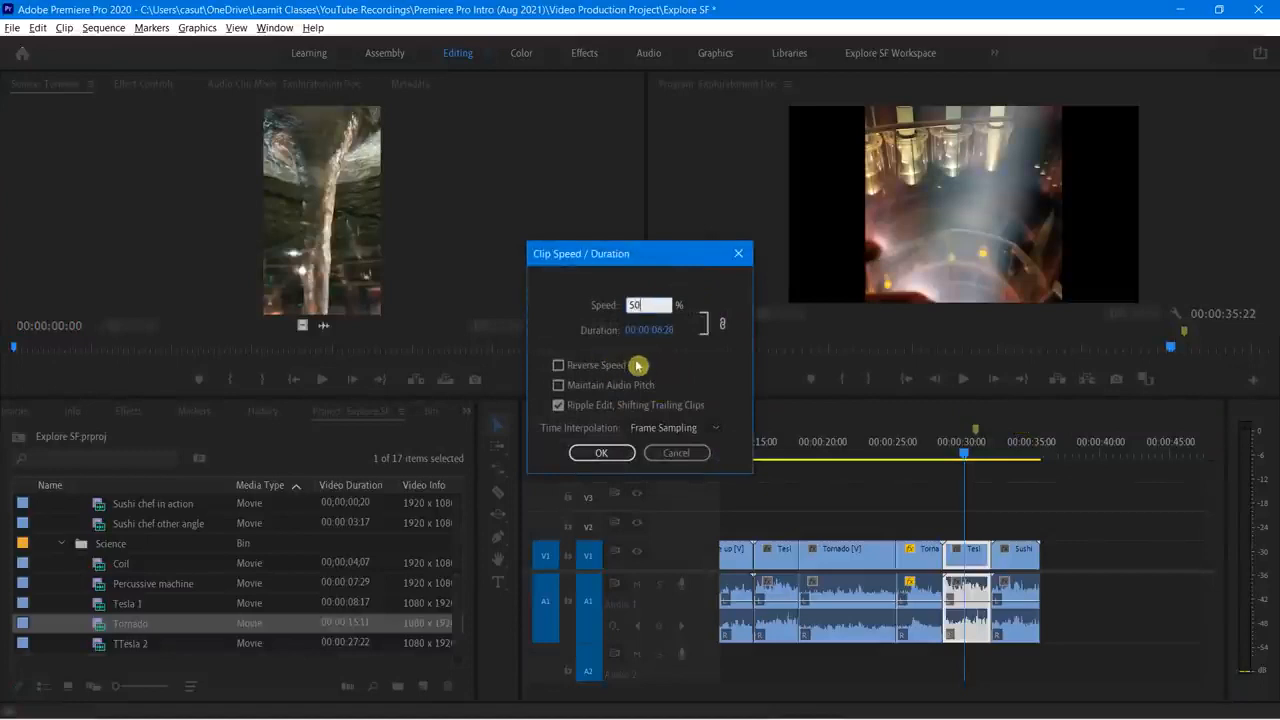
pyautogui.click(601, 452)
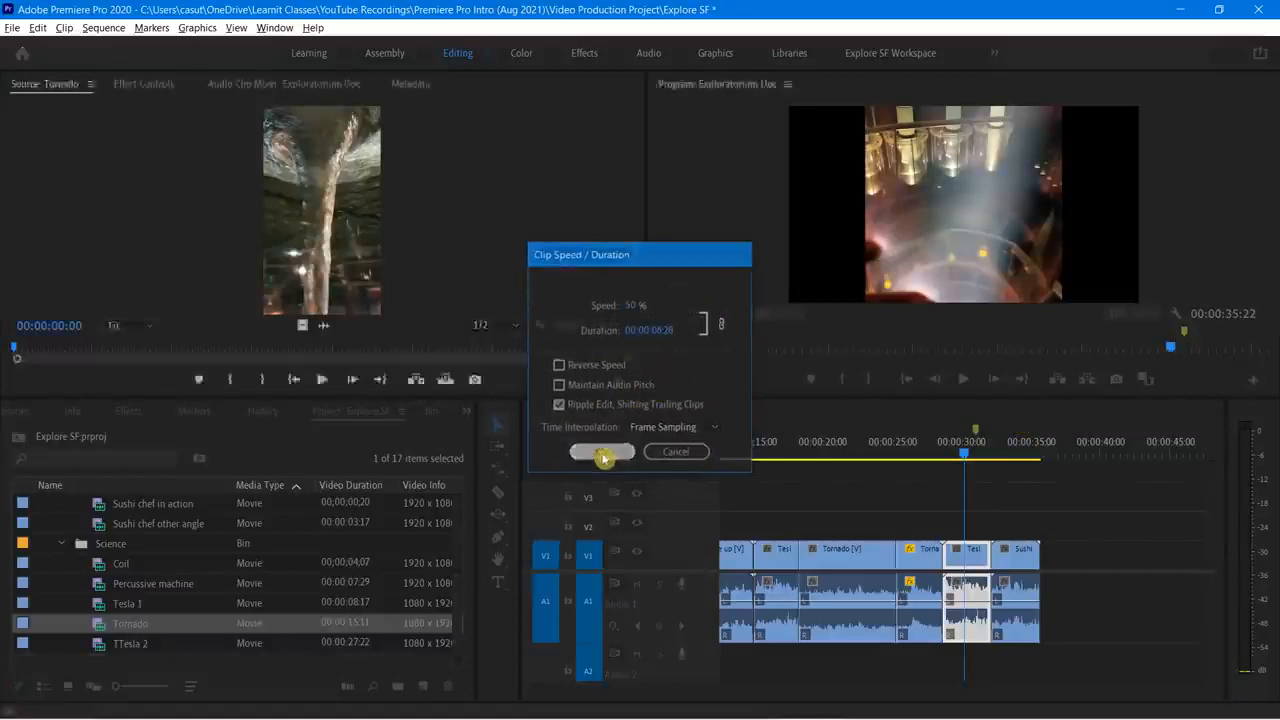
# Step: Play the slowed Tesla clip from just before its start
pyautogui.moveTo(961, 453); pyautogui.dragTo(921, 462)
pyautogui.press('space')
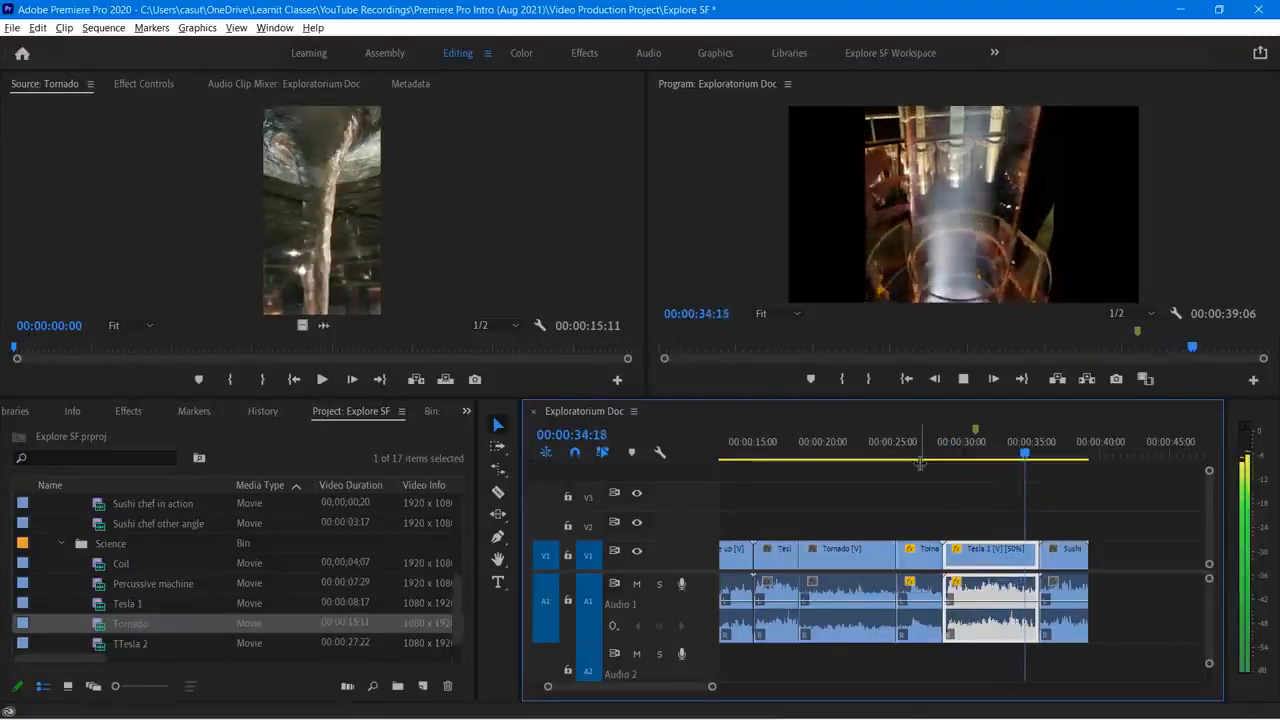
pyautogui.press('space')
# Step: Add the Sushi chef in action clip to the end of the sequence, directly after Sushi chef other angle, and start playing it
pyautogui.moveTo(1047, 457); pyautogui.dragTo(922, 487)
pyautogui.scroll(4, 170, 598)
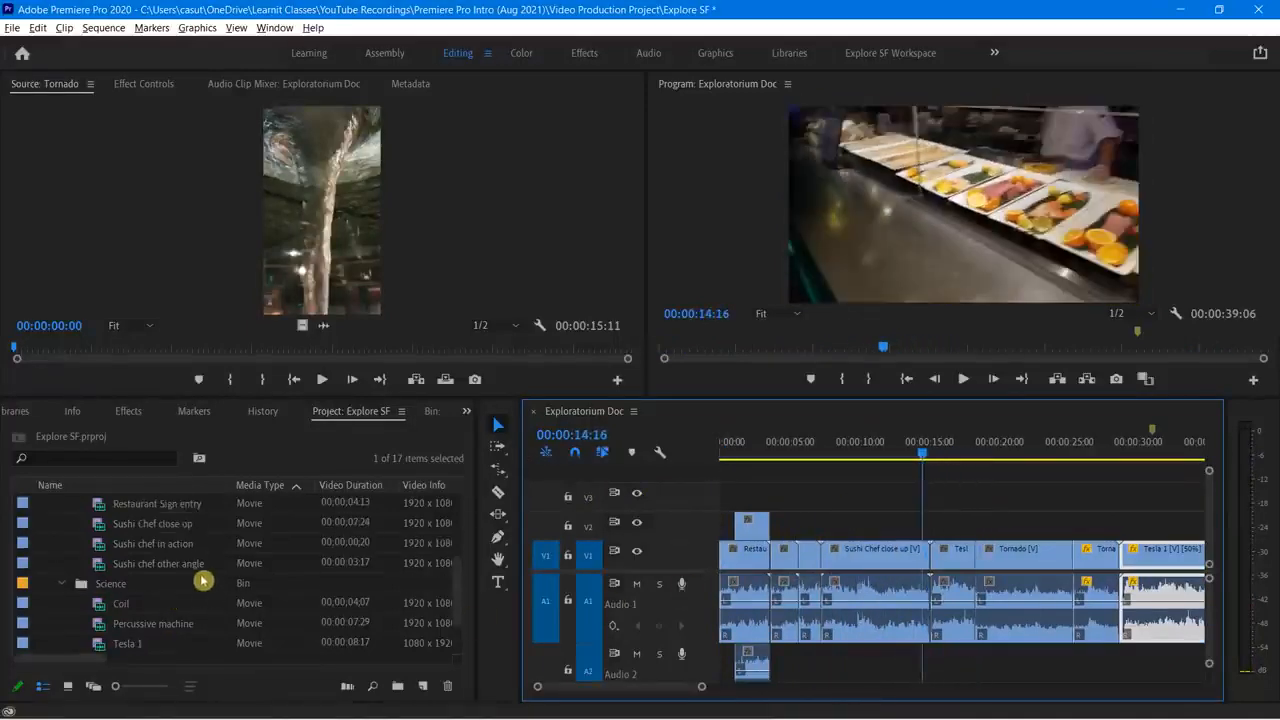
pyautogui.moveTo(104, 566); pyautogui.dragTo(608, 652)
pyautogui.moveTo(682, 689); pyautogui.dragTo(710, 689)
pyautogui.doubleClick(104, 588)
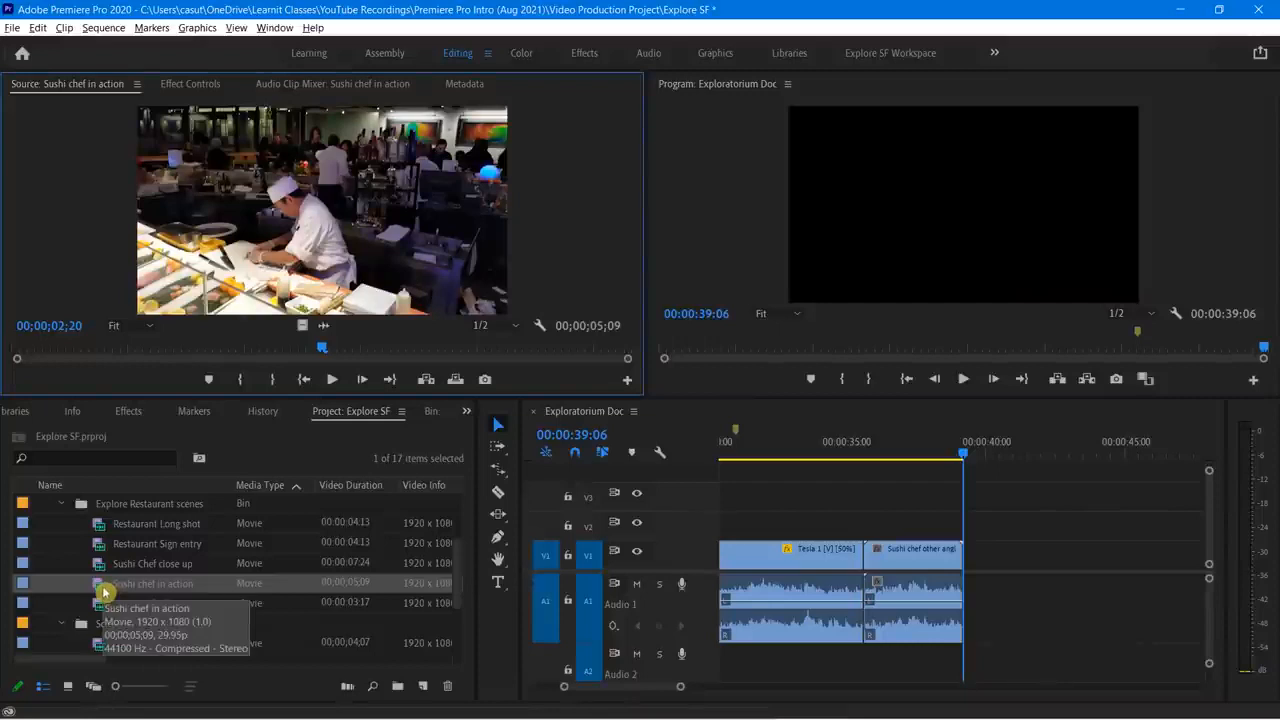
pyautogui.moveTo(103, 590); pyautogui.dragTo(975, 588)
pyautogui.press('space')
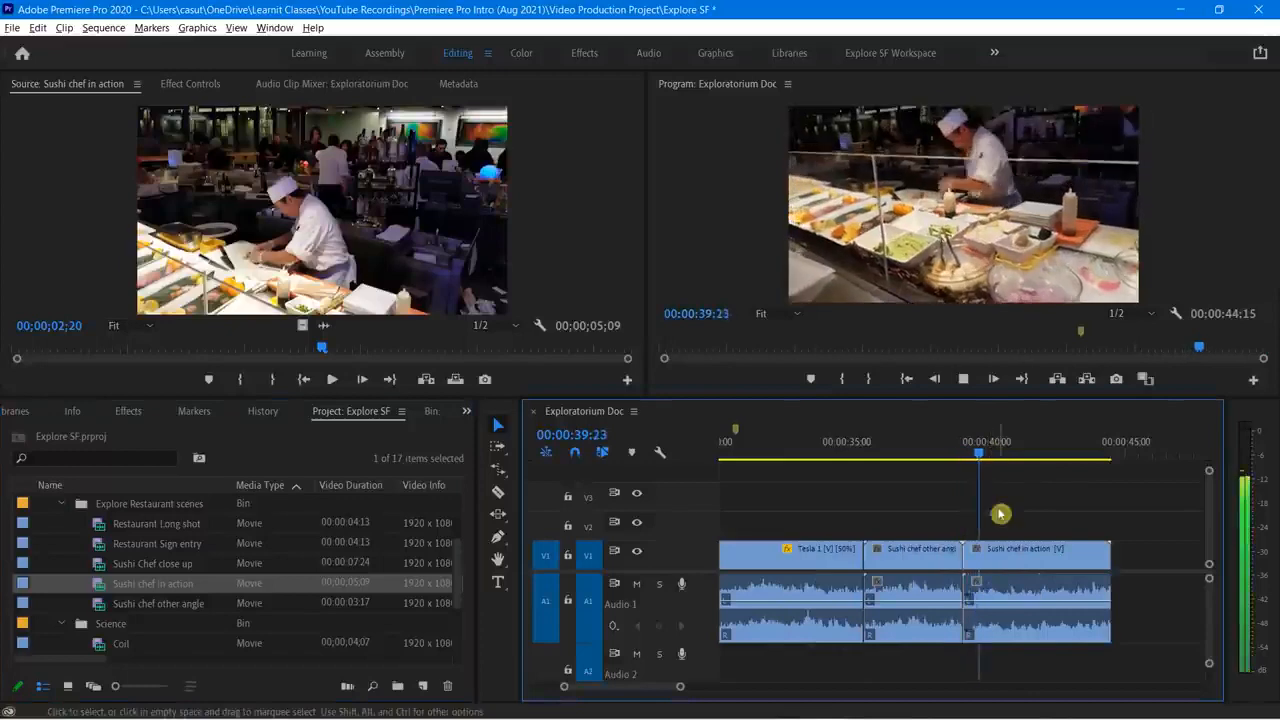
# Step: Set the speed of the Sushi chef in action clip to 200%, with Ripple Edit, Shifting Trailing Clips enabled
pyautogui.click(1014, 545)
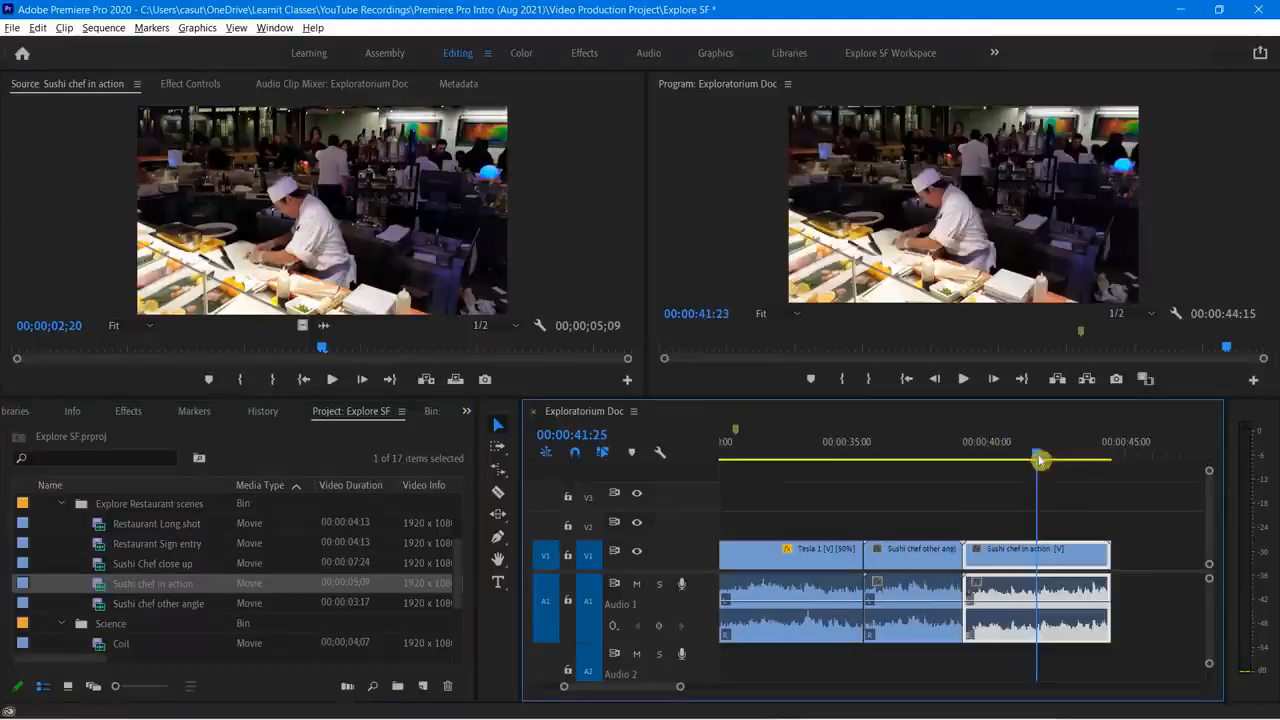
pyautogui.rightClick(1000, 560)
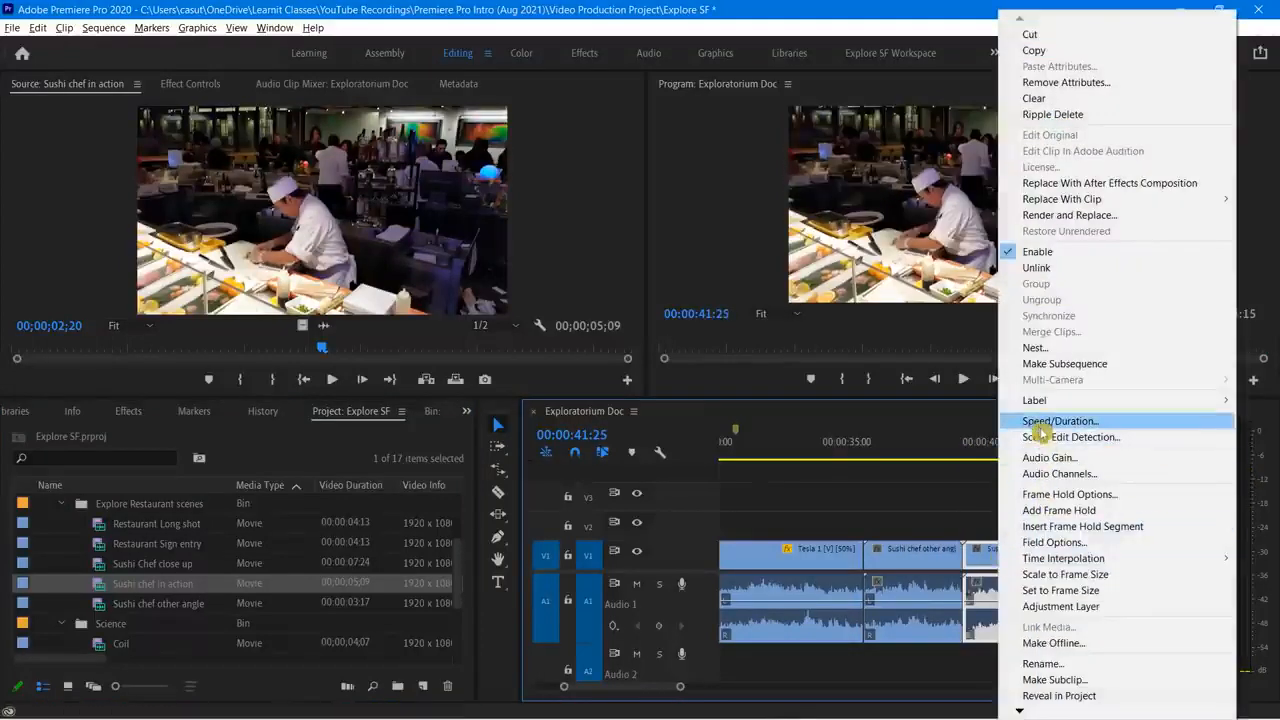
pyautogui.click(1070, 420)
pyautogui.write('200')
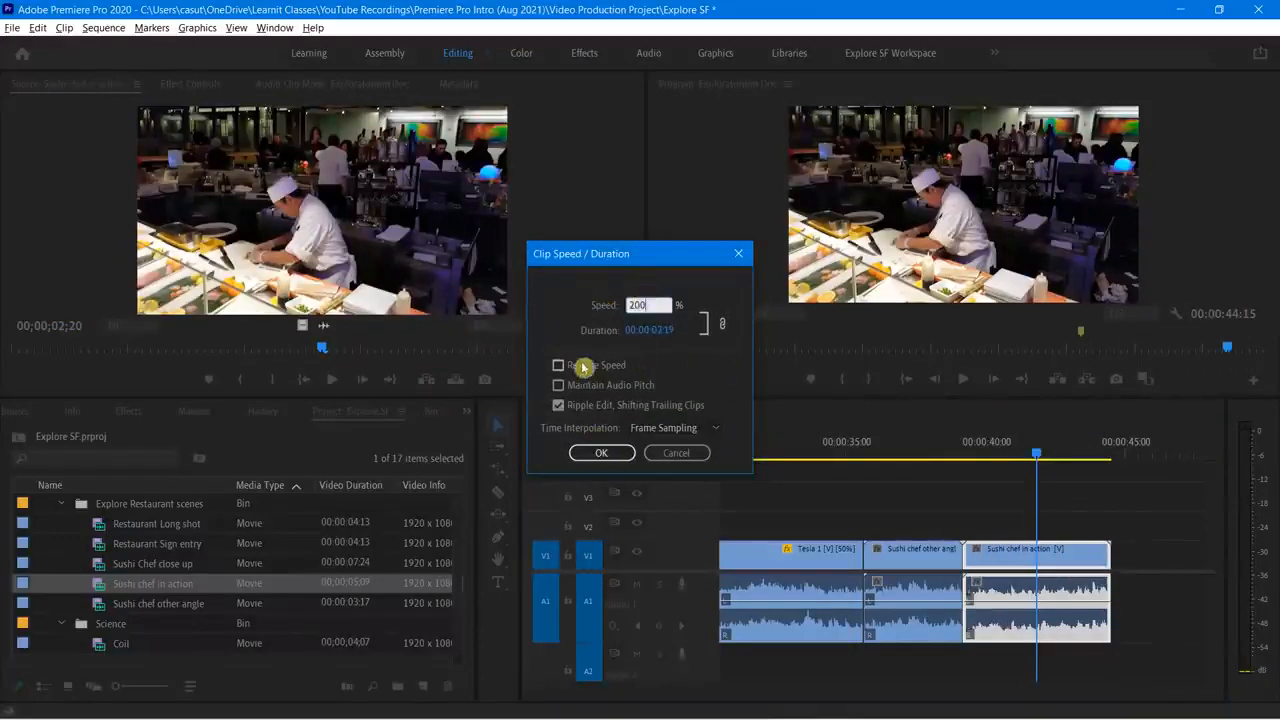
pyautogui.click(597, 452)
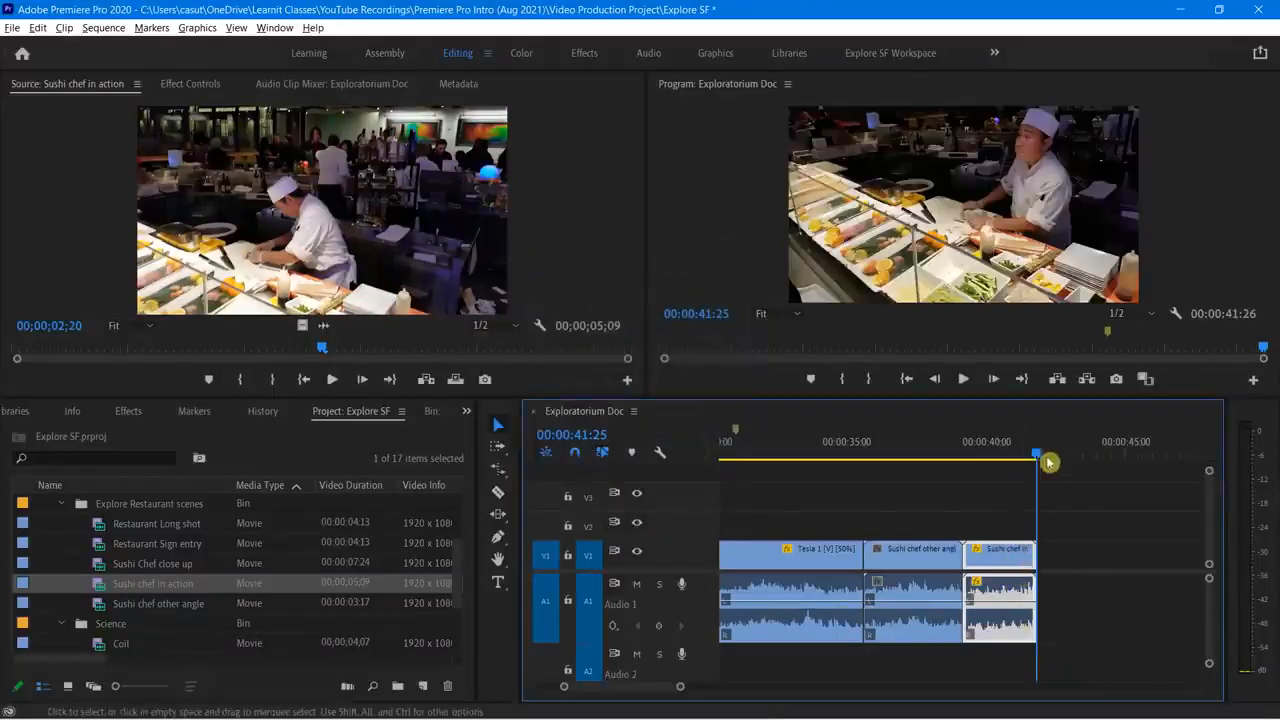
# Step: Play from within Sushi chef other angle through the sped-up Sushi chef in action clip
pyautogui.moveTo(1038, 457); pyautogui.dragTo(918, 468)
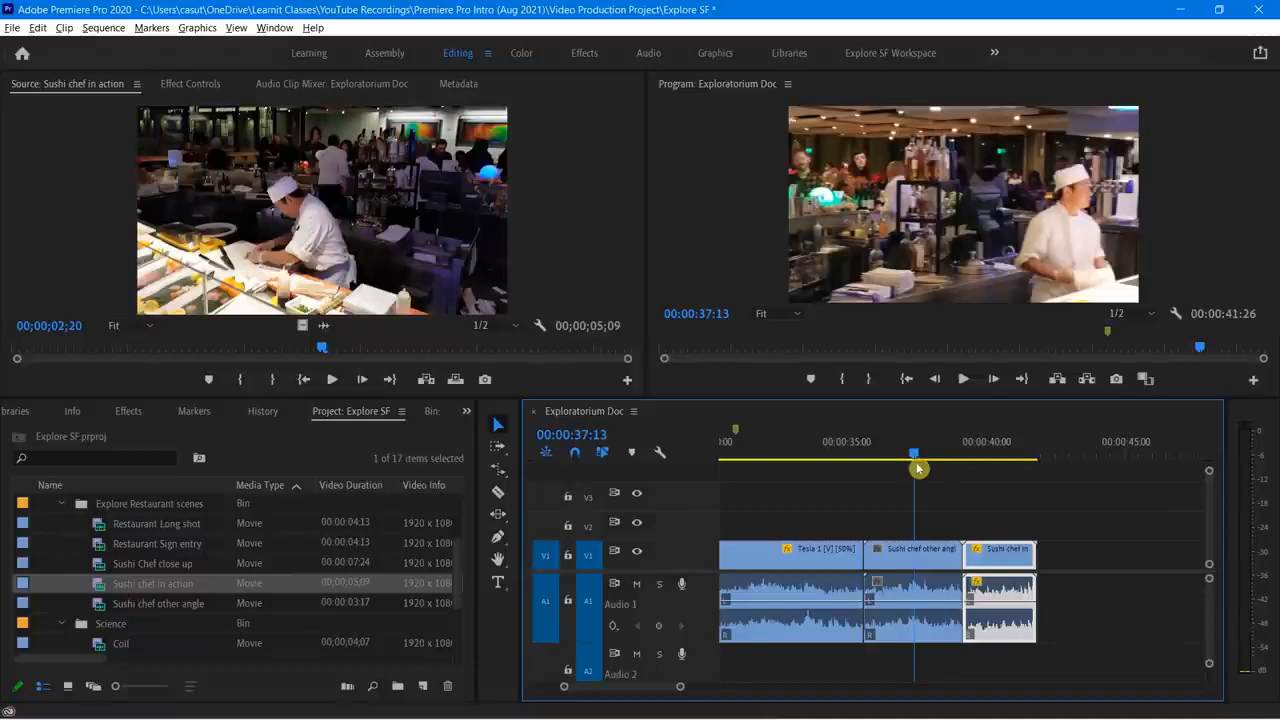
pyautogui.press('space')
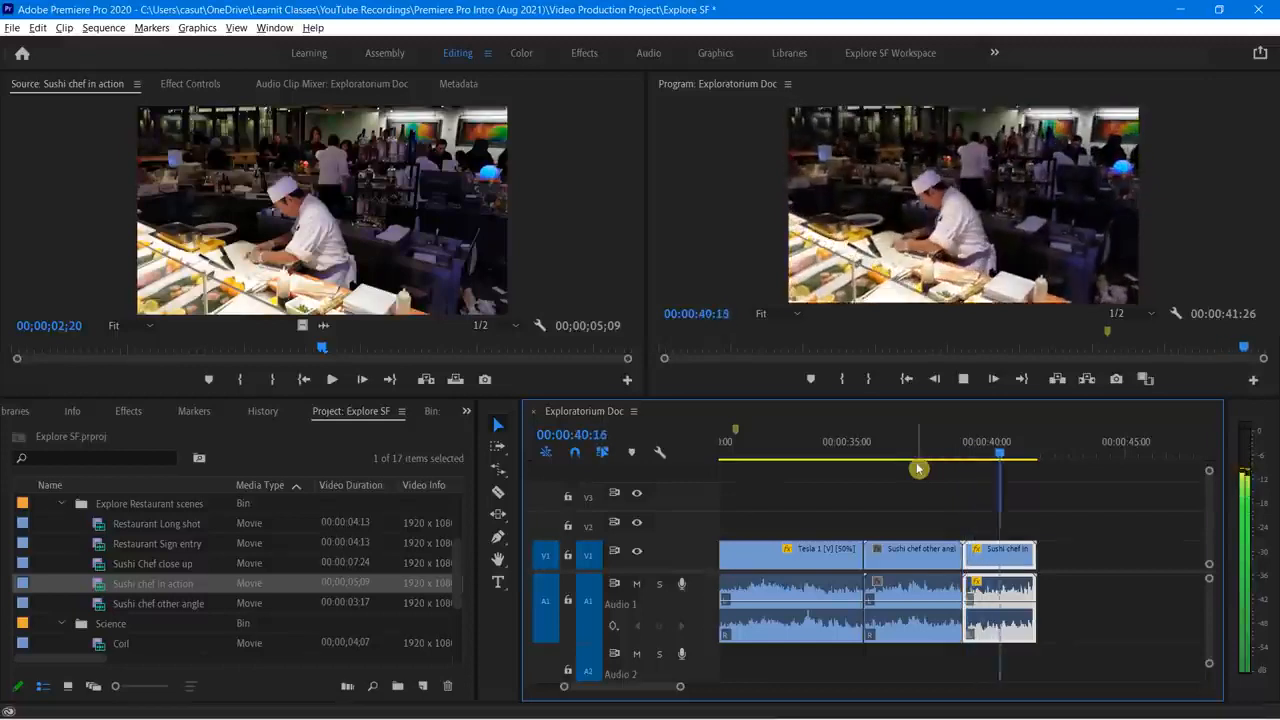
pyautogui.press('space')
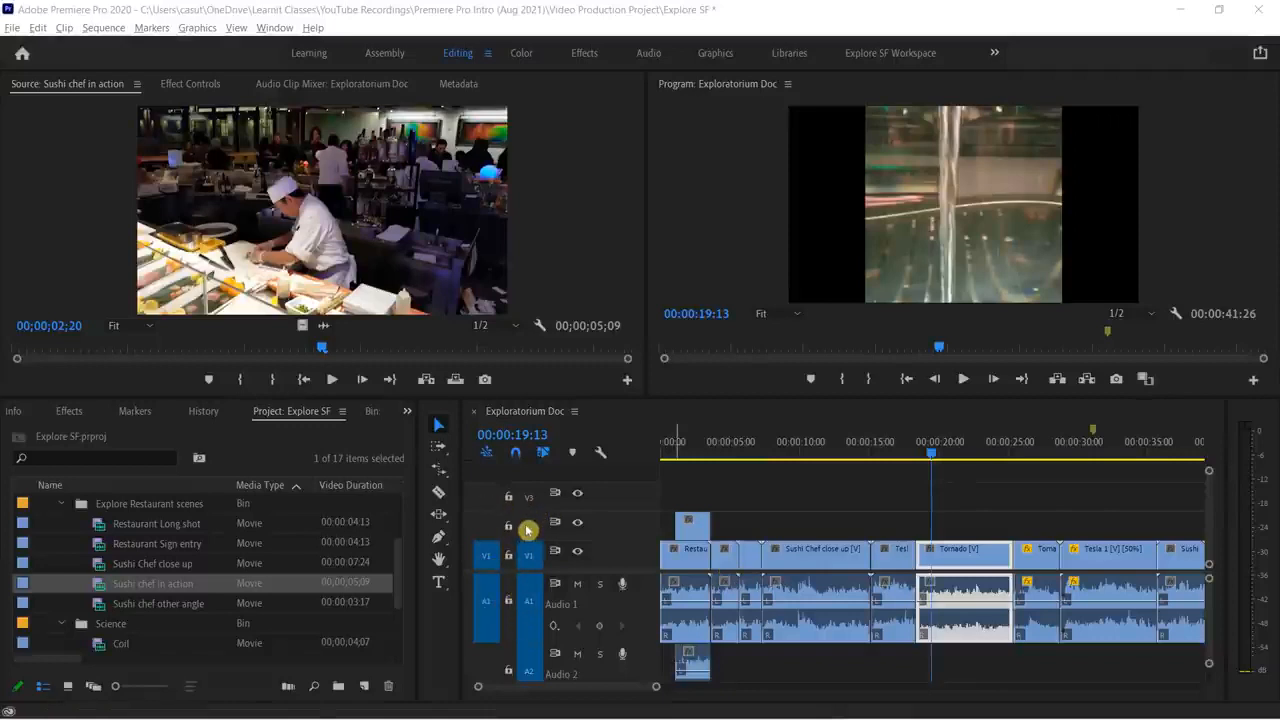
# Step: Select the Sushi Chef close up, Tesla and Tornado clips in turn to examine how video and audio are linked
pyautogui.click(797, 564)
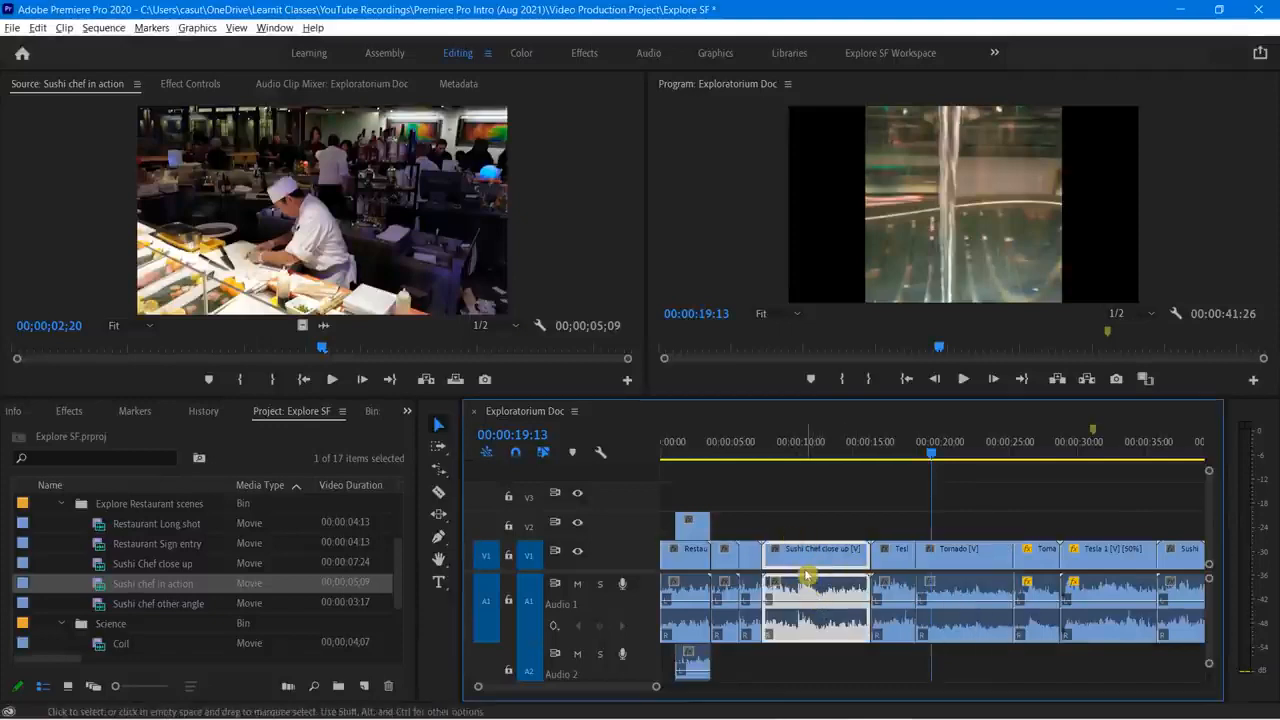
pyautogui.click(895, 562)
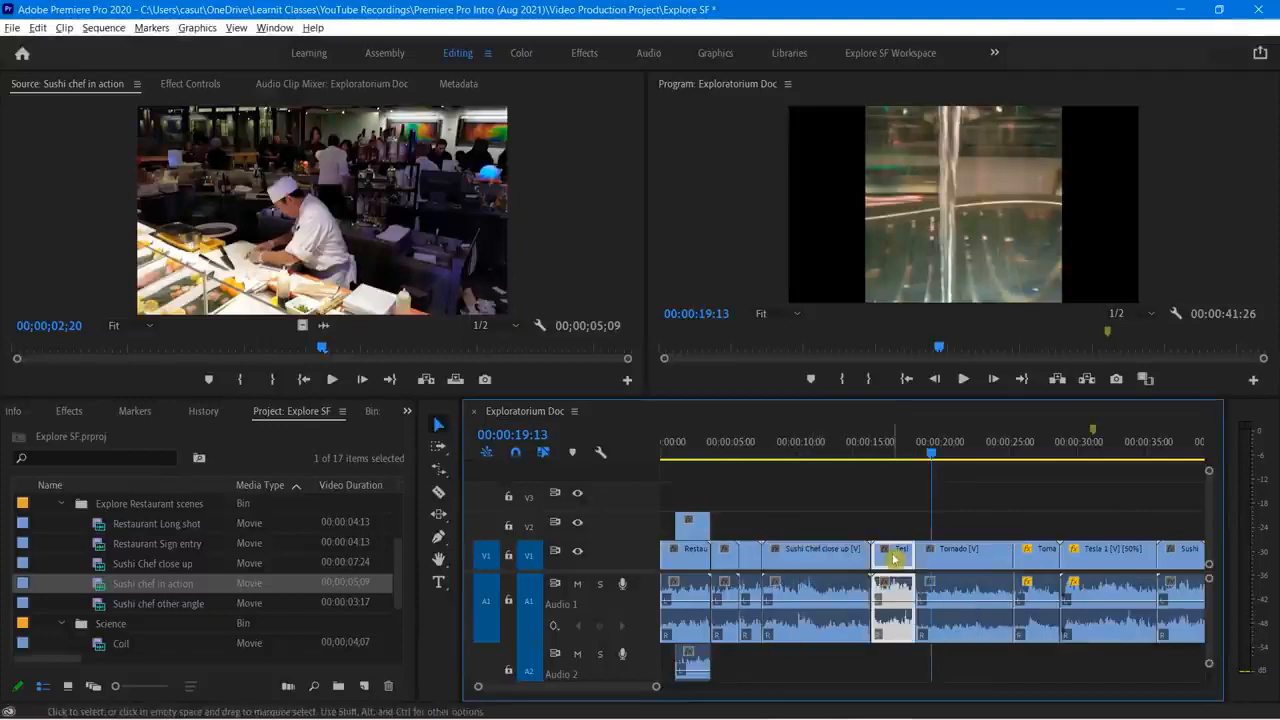
pyautogui.click(958, 561)
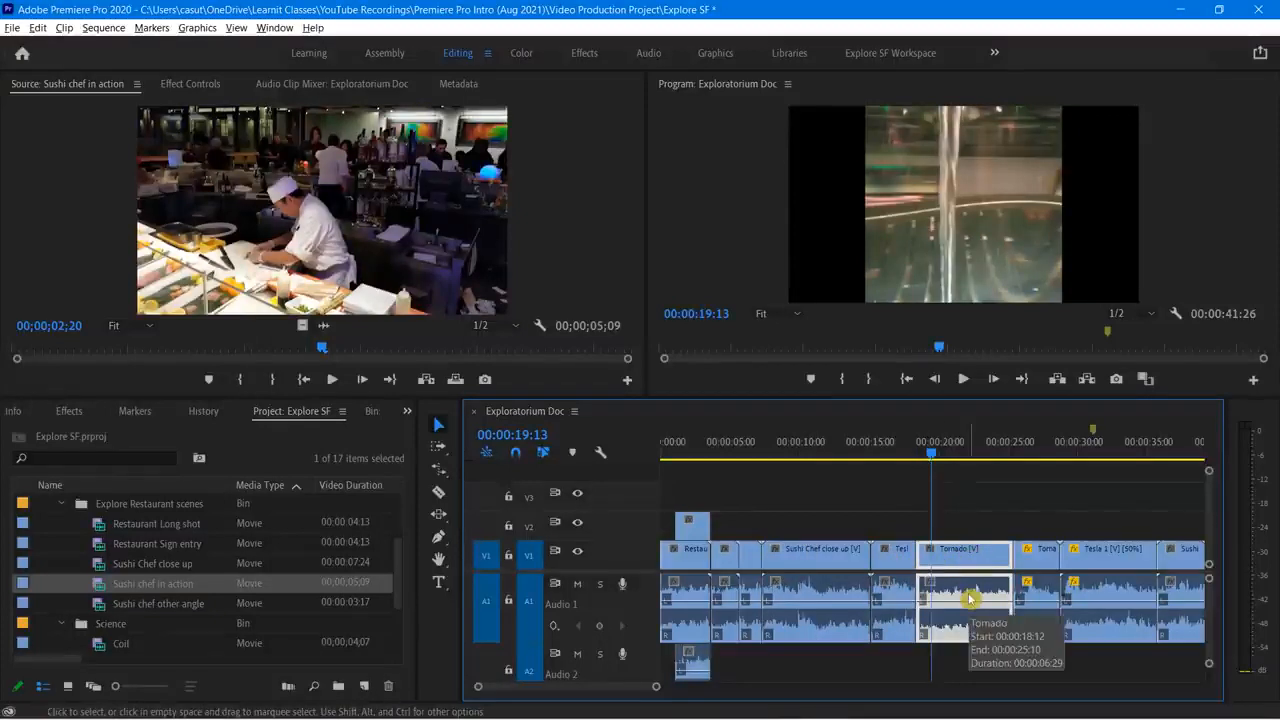
pyautogui.click(1042, 612)
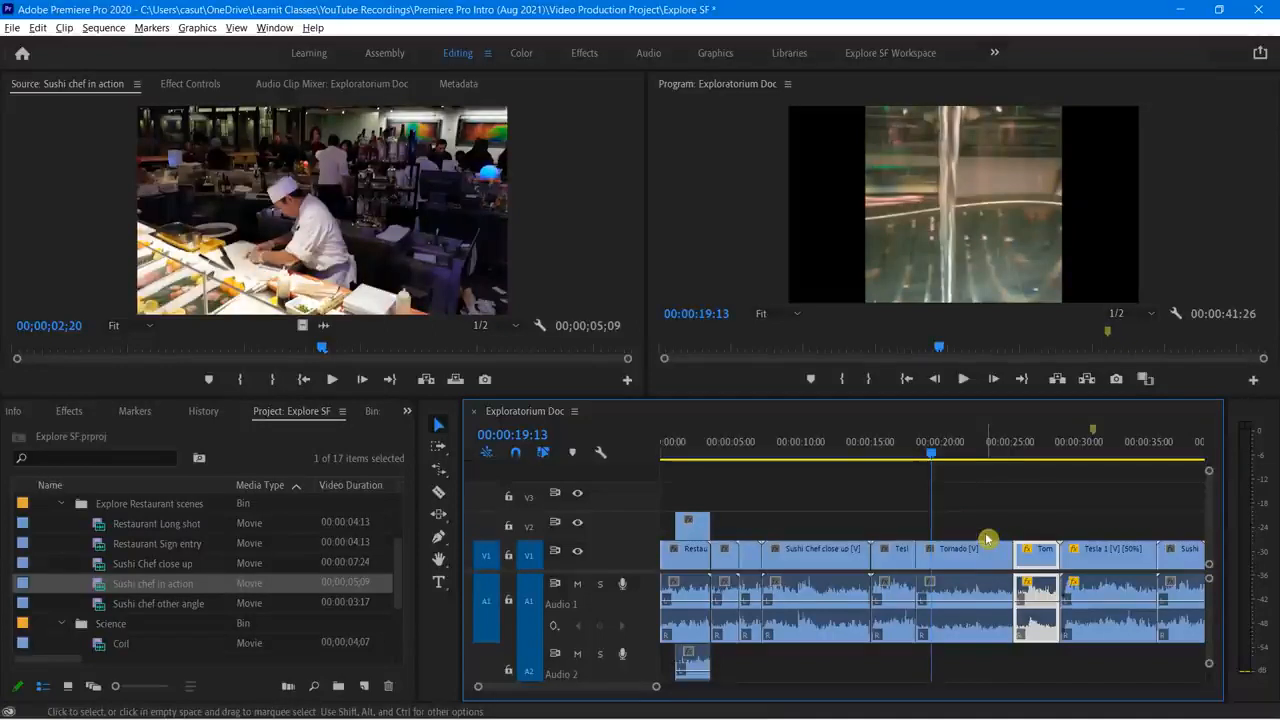
pyautogui.click(963, 564)
# Step: Select the short Tesla clip before Tornado and play it with its audio
pyautogui.click(901, 567)
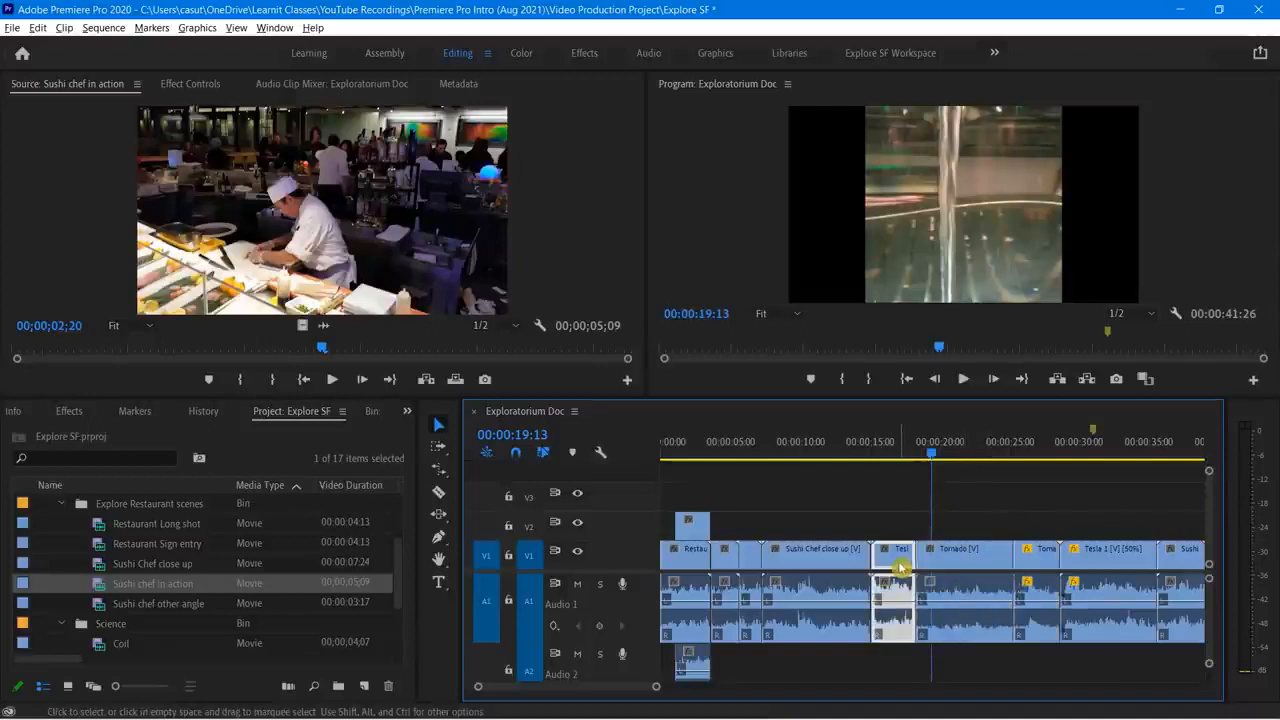
pyautogui.click(941, 457)
pyautogui.moveTo(946, 460); pyautogui.dragTo(871, 526)
pyautogui.press('space')
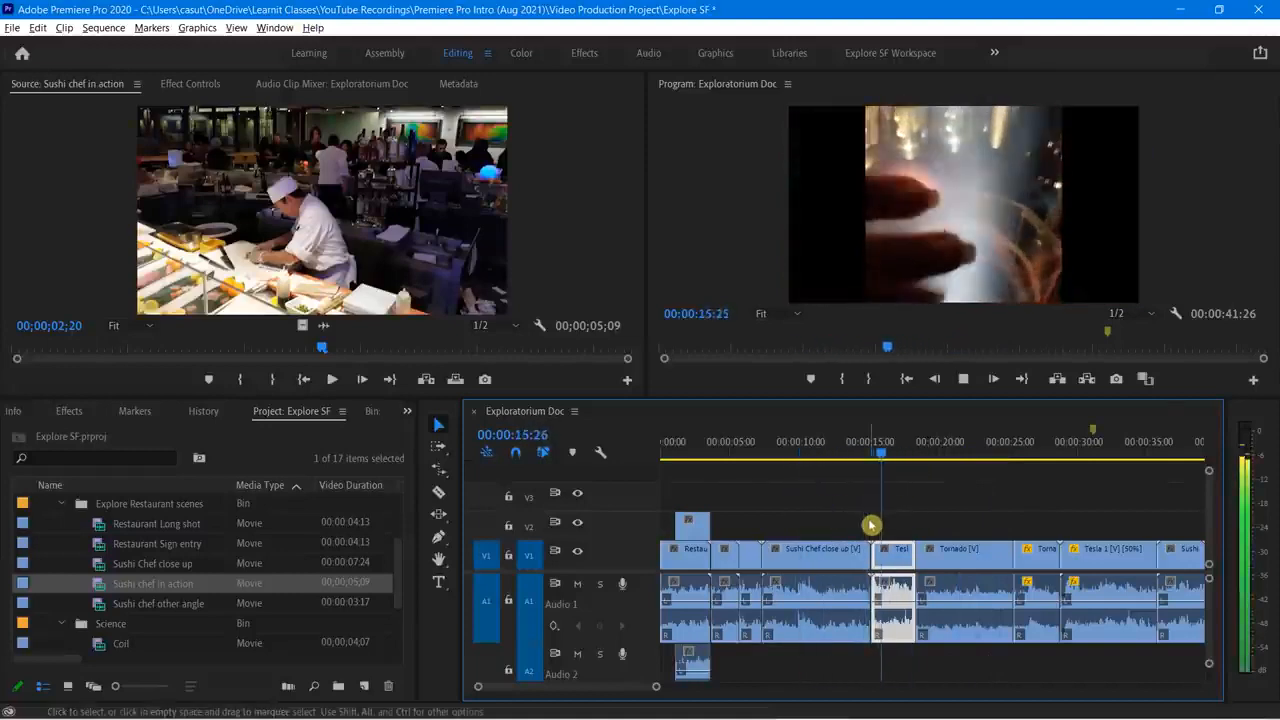
pyautogui.press('space')
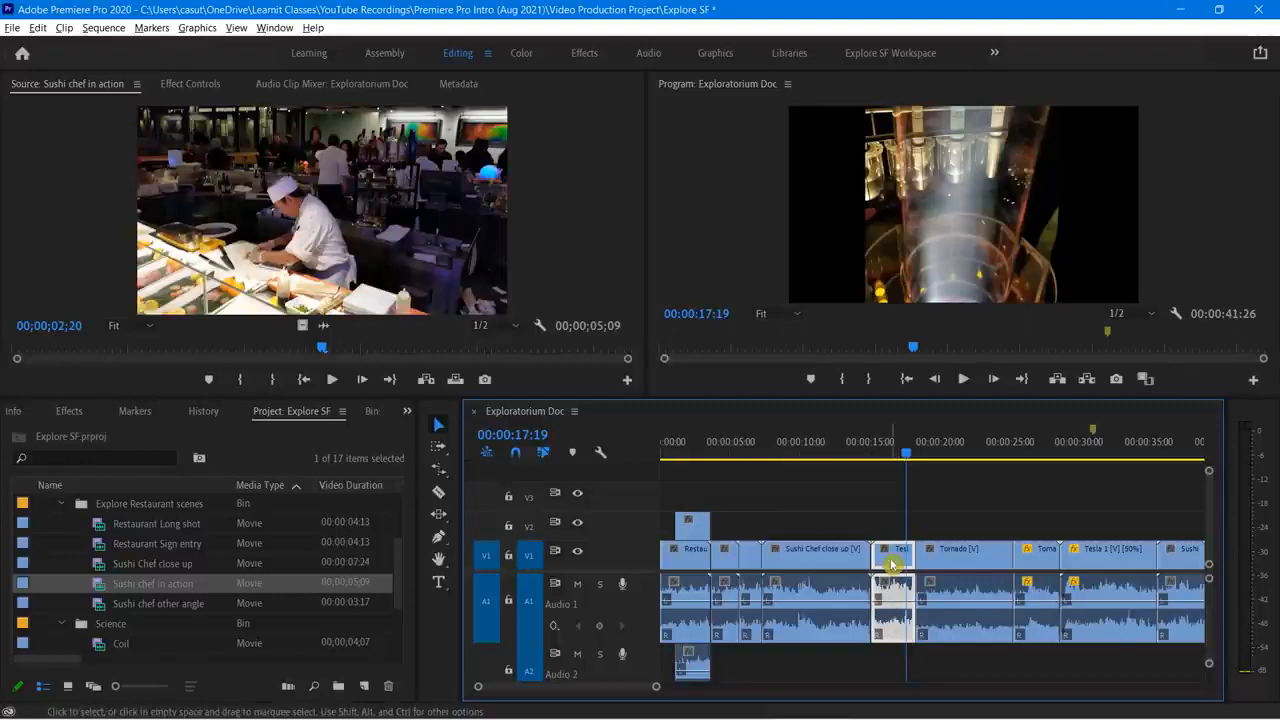
# Step: Try deleting the short Tesla clip together with its linked audio, and undo the deletion
pyautogui.press('Delete')
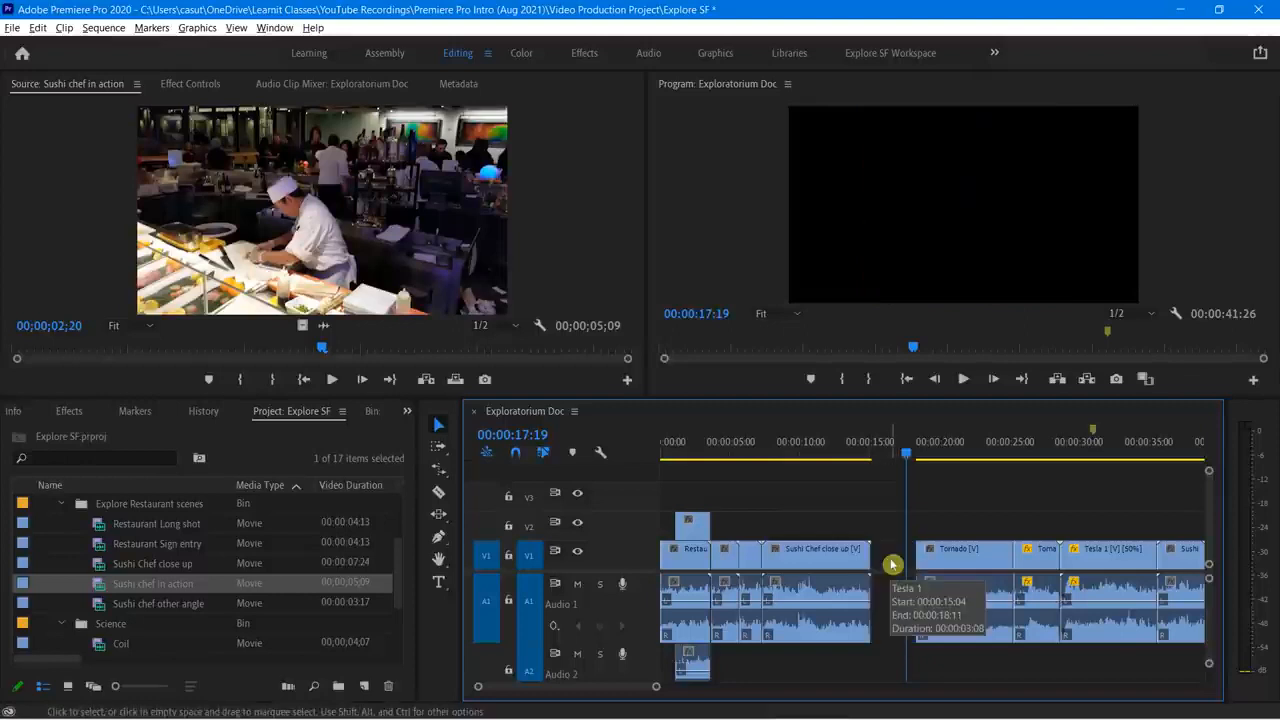
pyautogui.hotkey('ctrl', 'z')
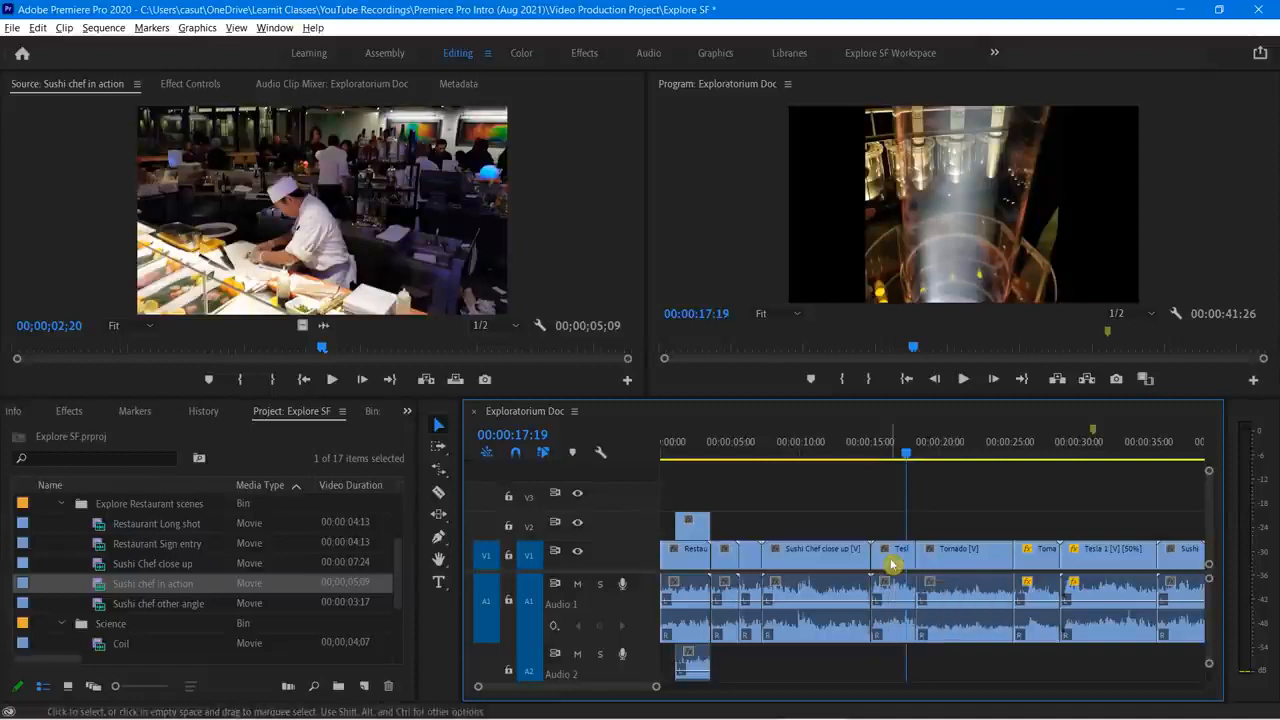
# Step: Unlink the short Tesla clip's video and audio, and delete only its audio part from Audio 1
pyautogui.rightClick(892, 565)
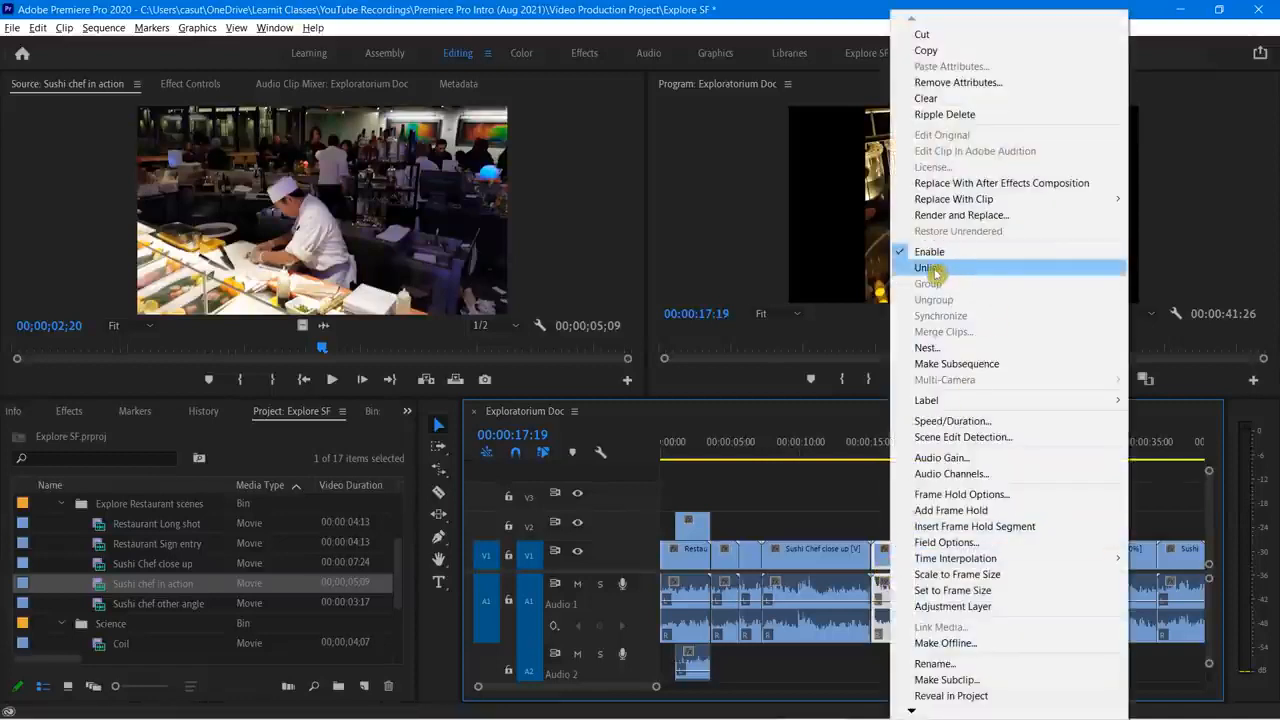
pyautogui.click(933, 268)
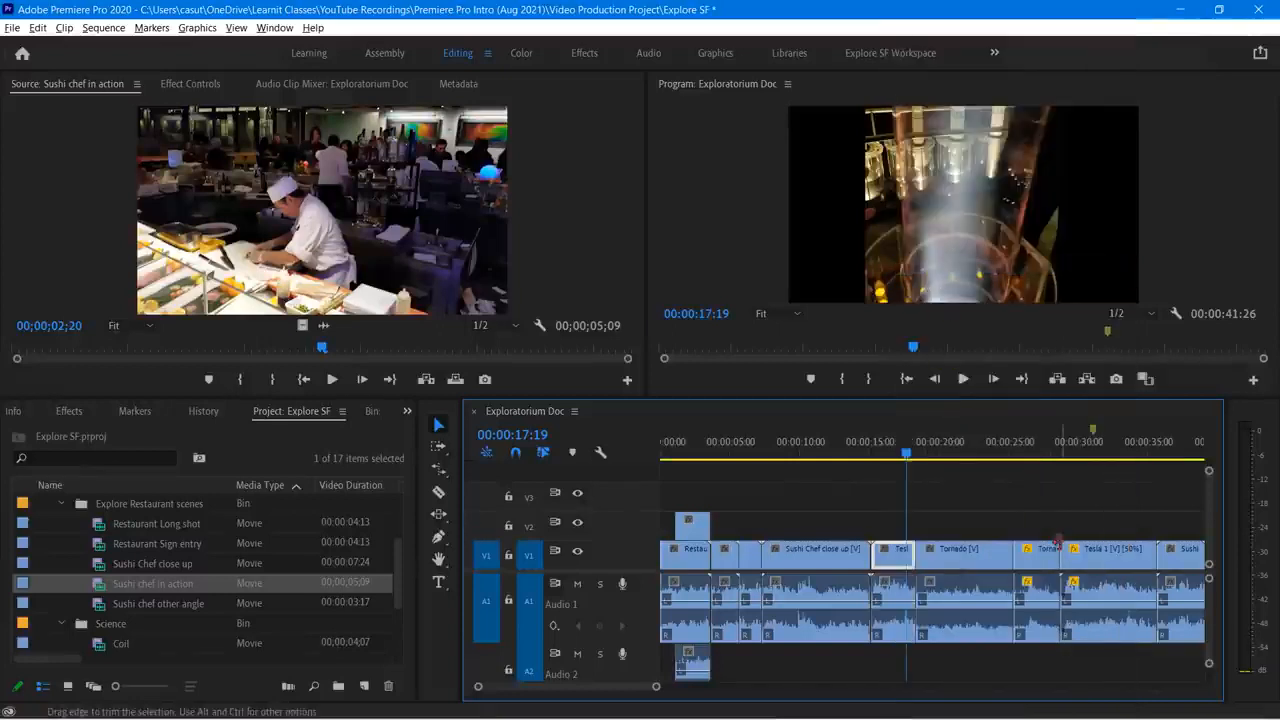
pyautogui.click(896, 602)
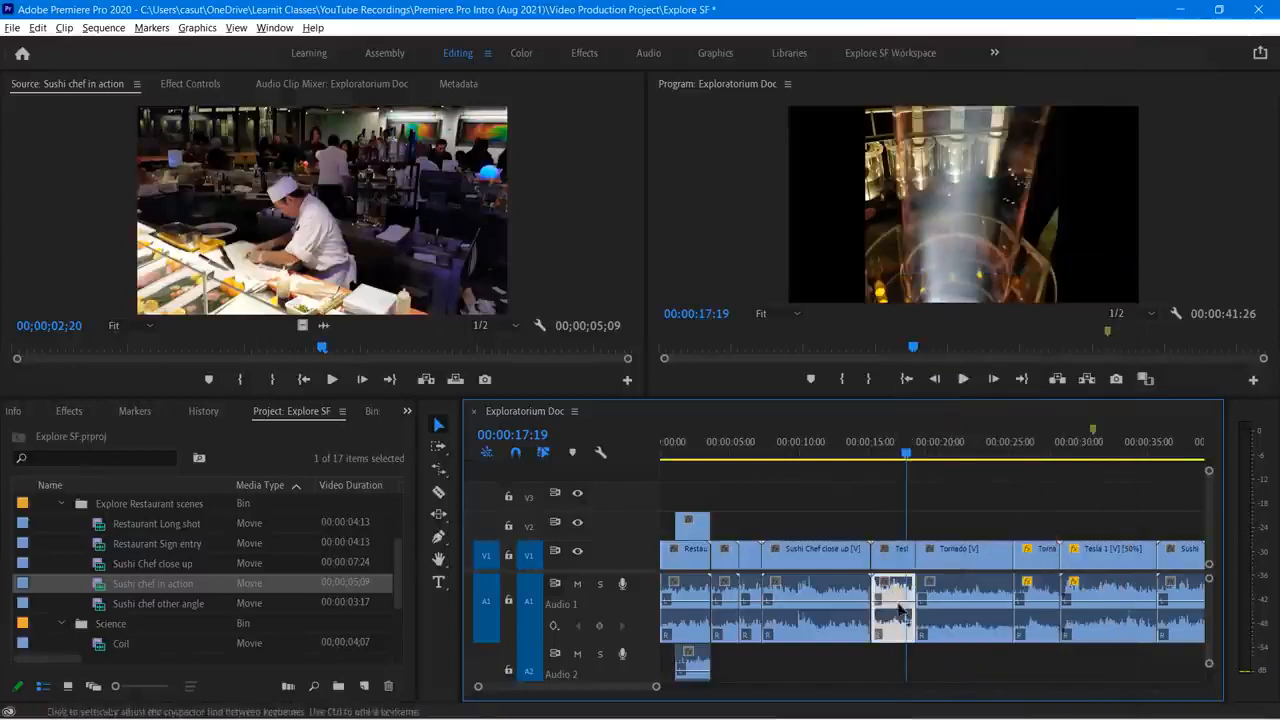
pyautogui.click(898, 568)
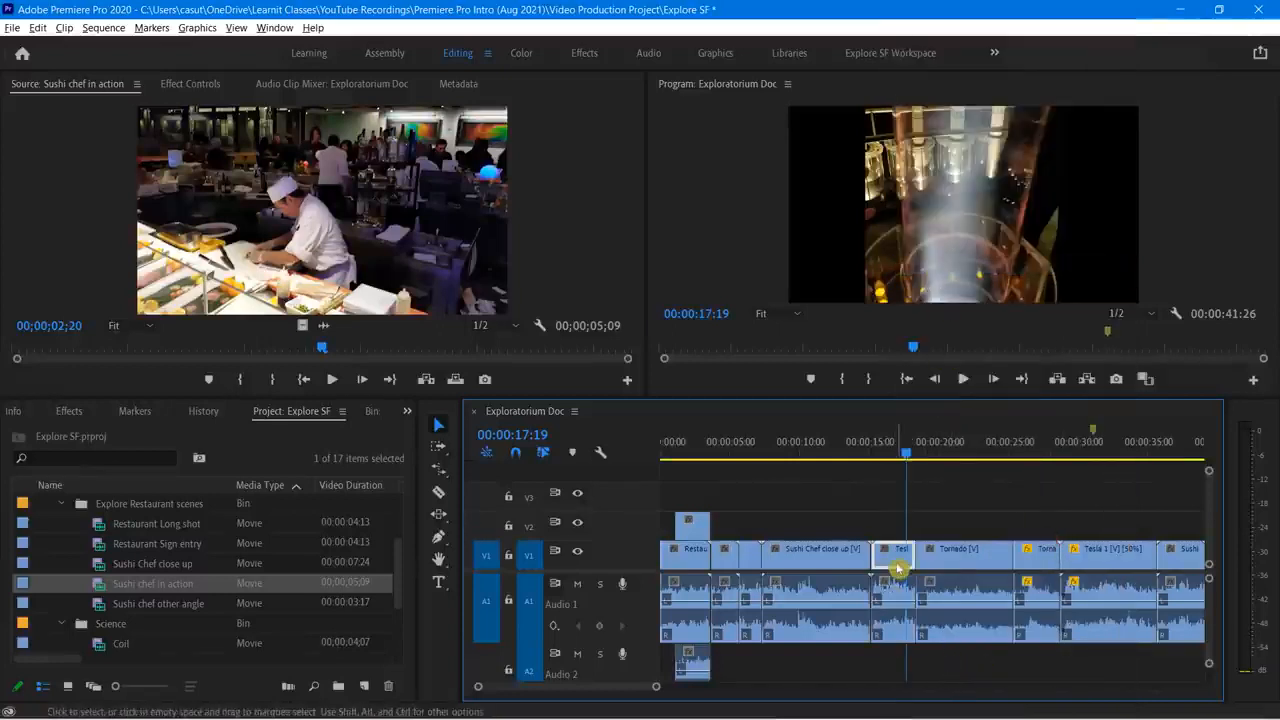
pyautogui.click(895, 638)
pyautogui.press('Delete')
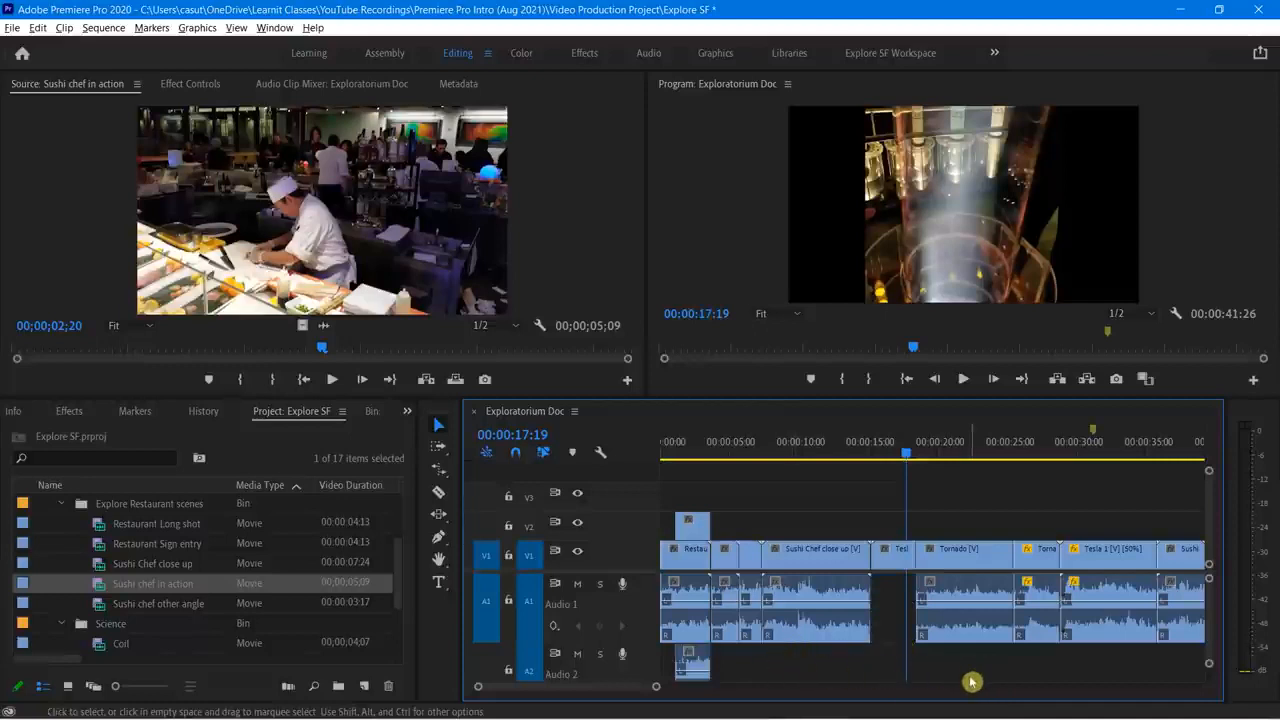
# Step: Compare the linked Sushi Chef close up clip with the unlinked Tesla video, and play the Tesla clip
pyautogui.click(811, 640)
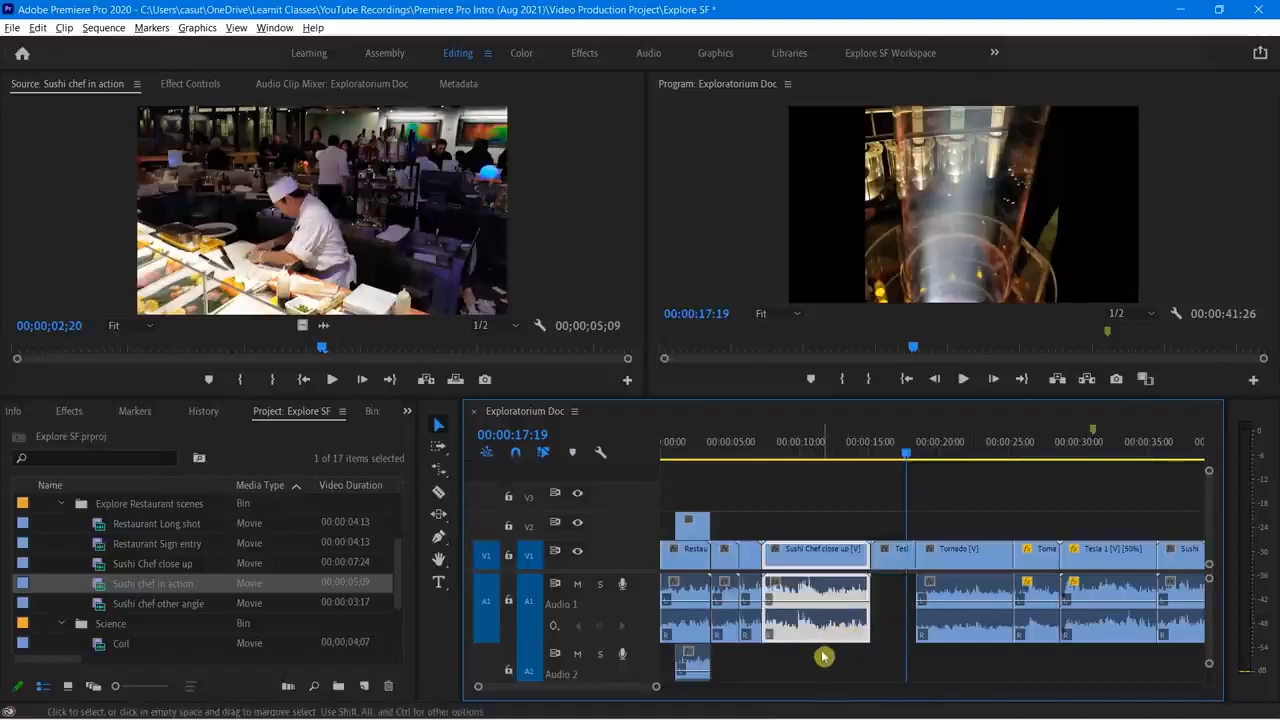
pyautogui.click(887, 564)
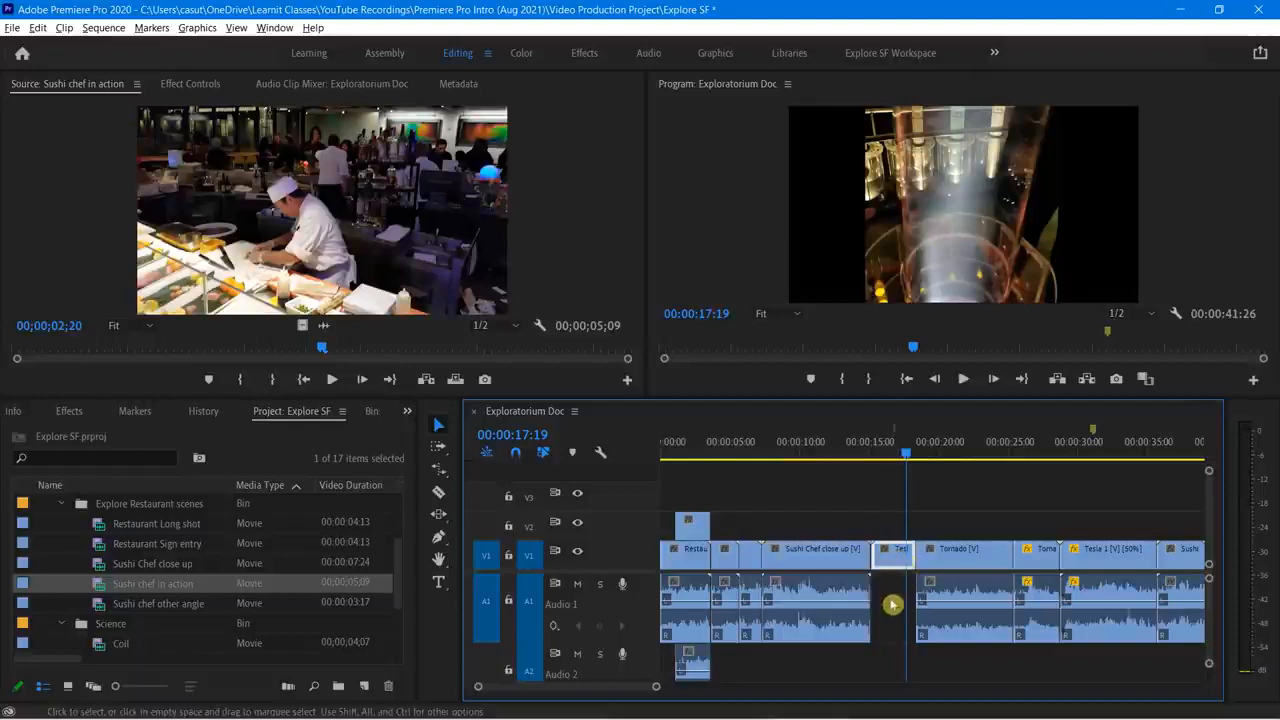
pyautogui.moveTo(908, 458); pyautogui.dragTo(866, 471)
pyautogui.press('space')
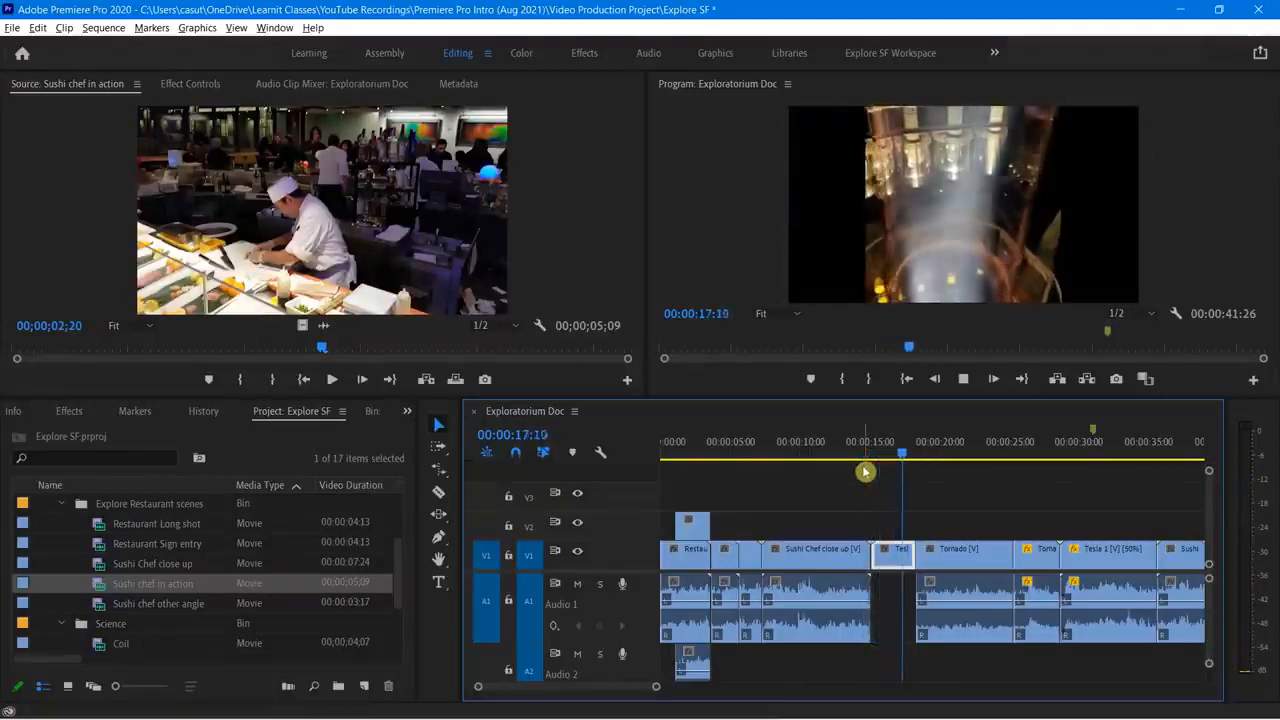
pyautogui.press('space')
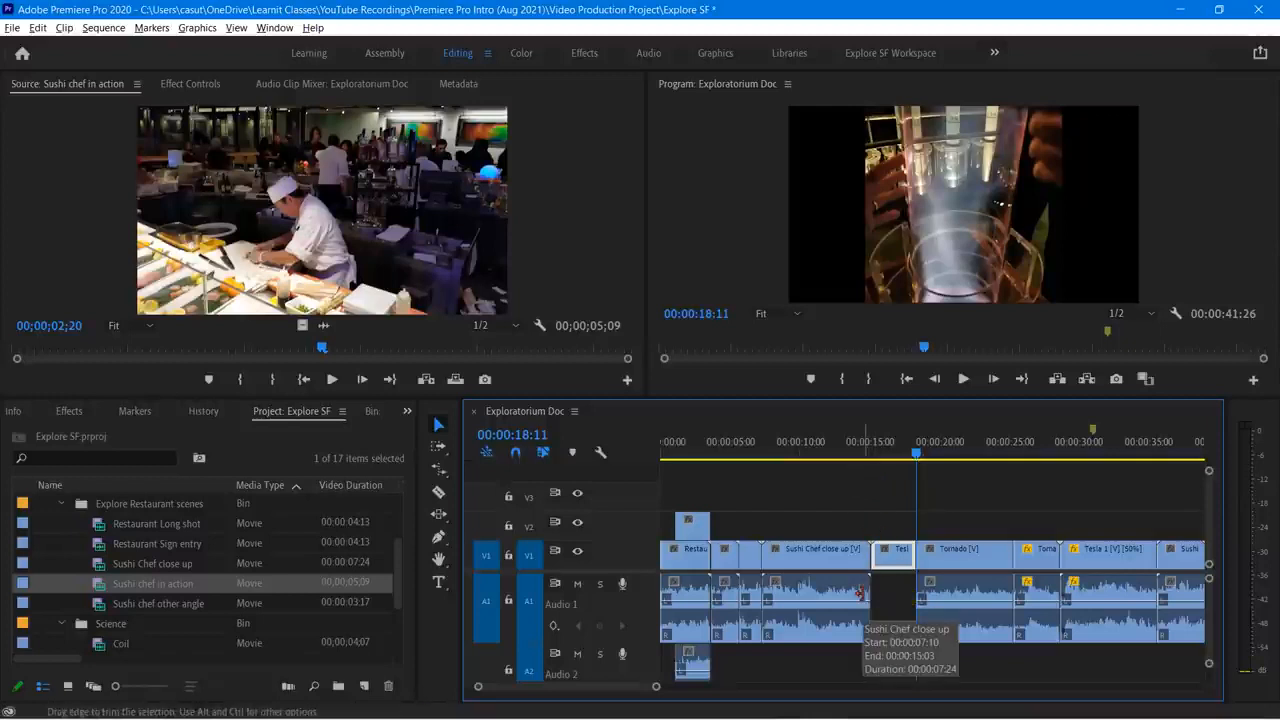
# Step: Turn off Linked Selection for the sequence and check it by selecting the video and audio parts of several clips separately
pyautogui.click(544, 456)
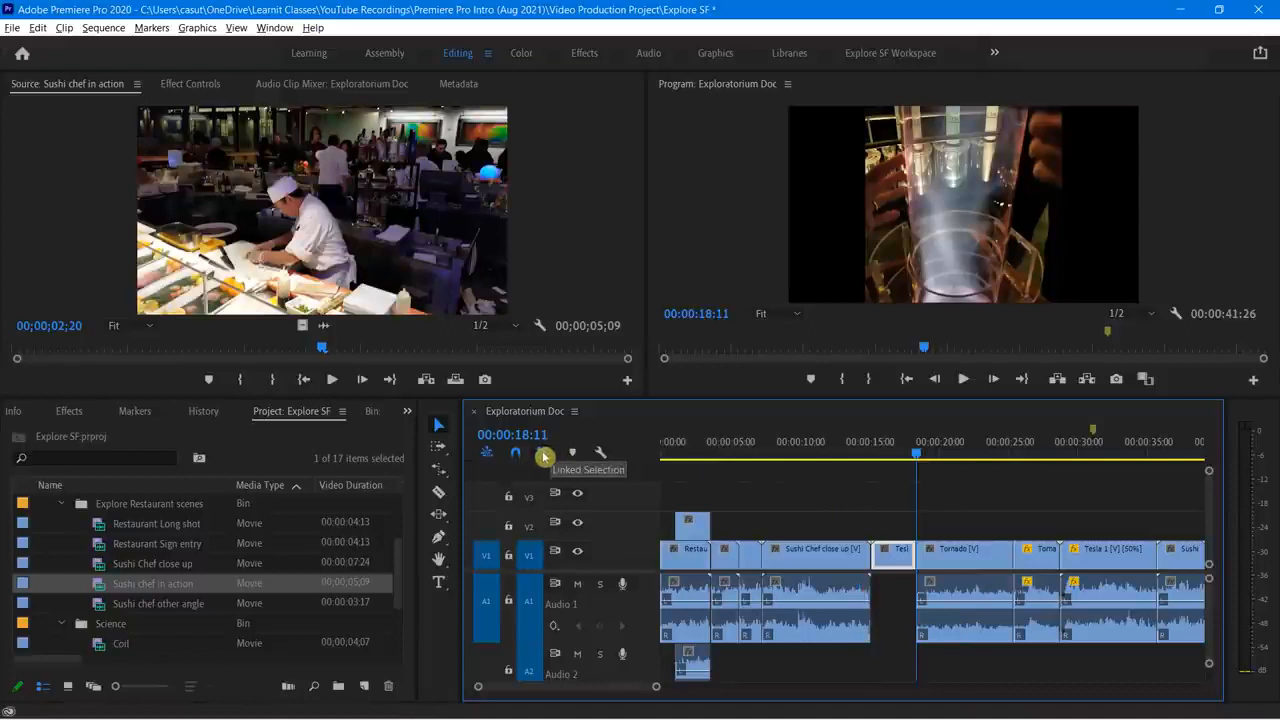
pyautogui.click(775, 492)
pyautogui.click(543, 452)
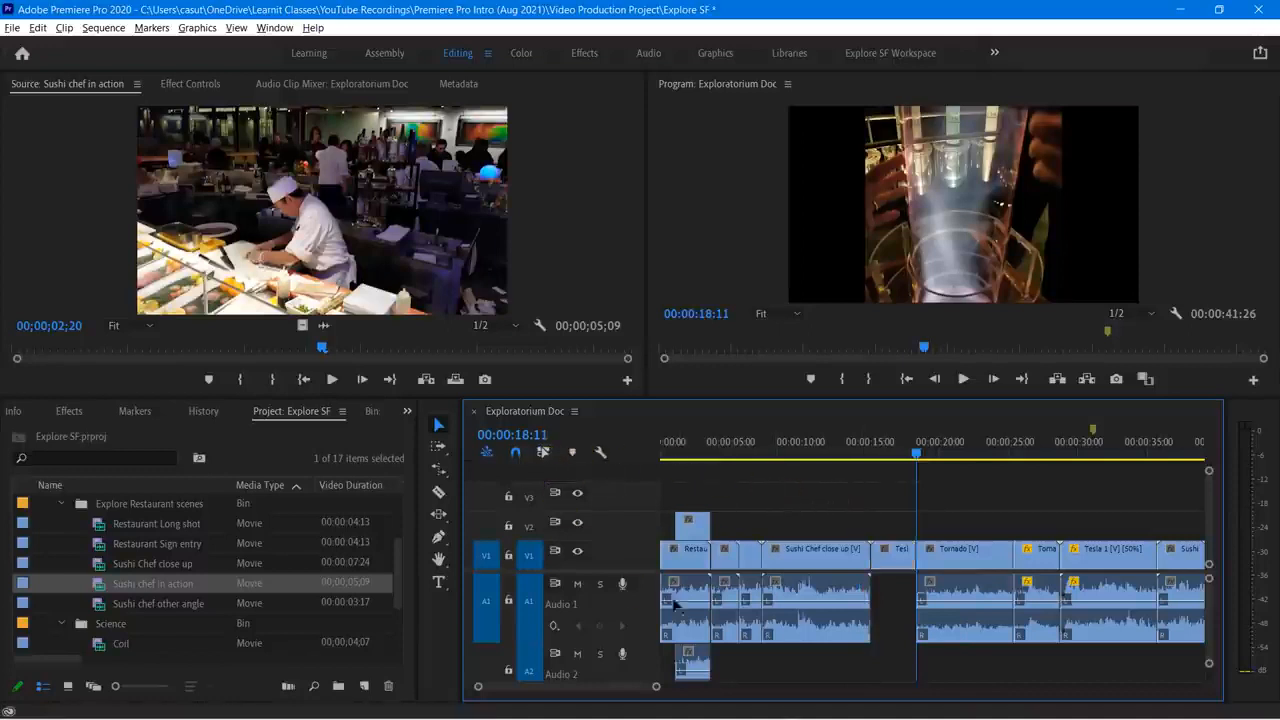
pyautogui.click(814, 553)
pyautogui.click(813, 587)
pyautogui.click(735, 557)
pyautogui.click(727, 558)
pyautogui.click(669, 556)
pyautogui.click(686, 596)
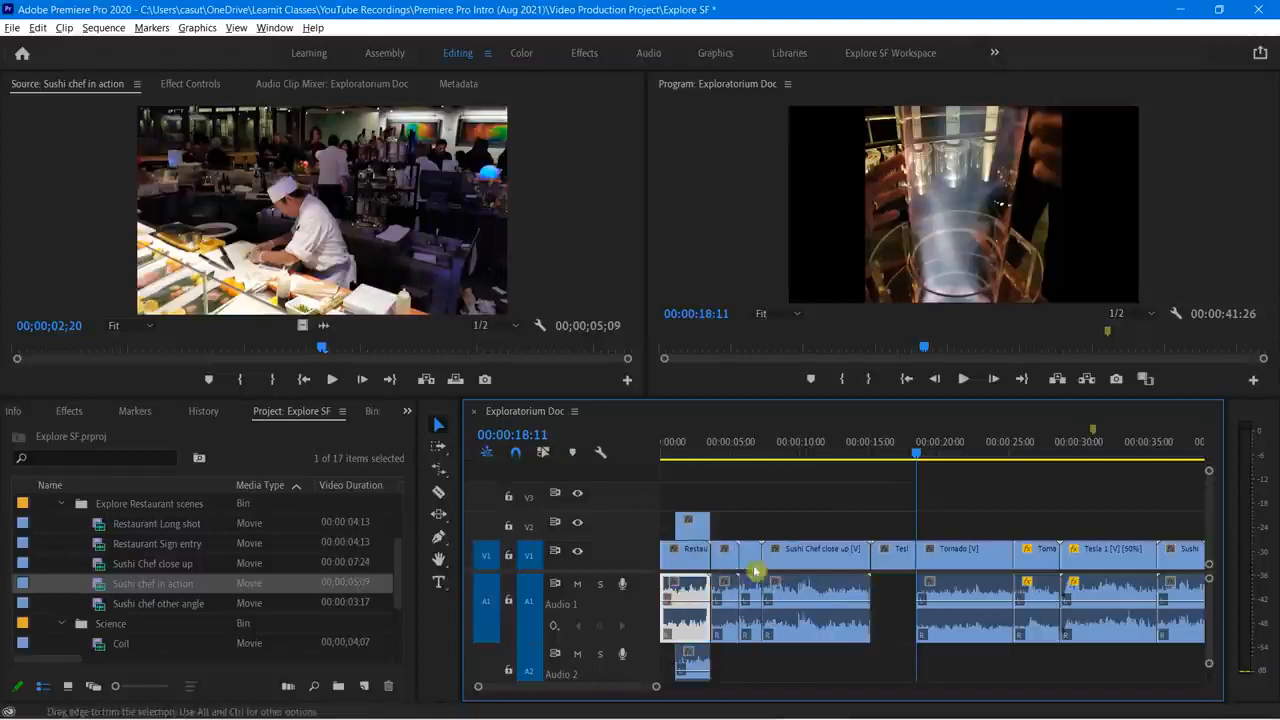
pyautogui.click(812, 565)
pyautogui.click(812, 596)
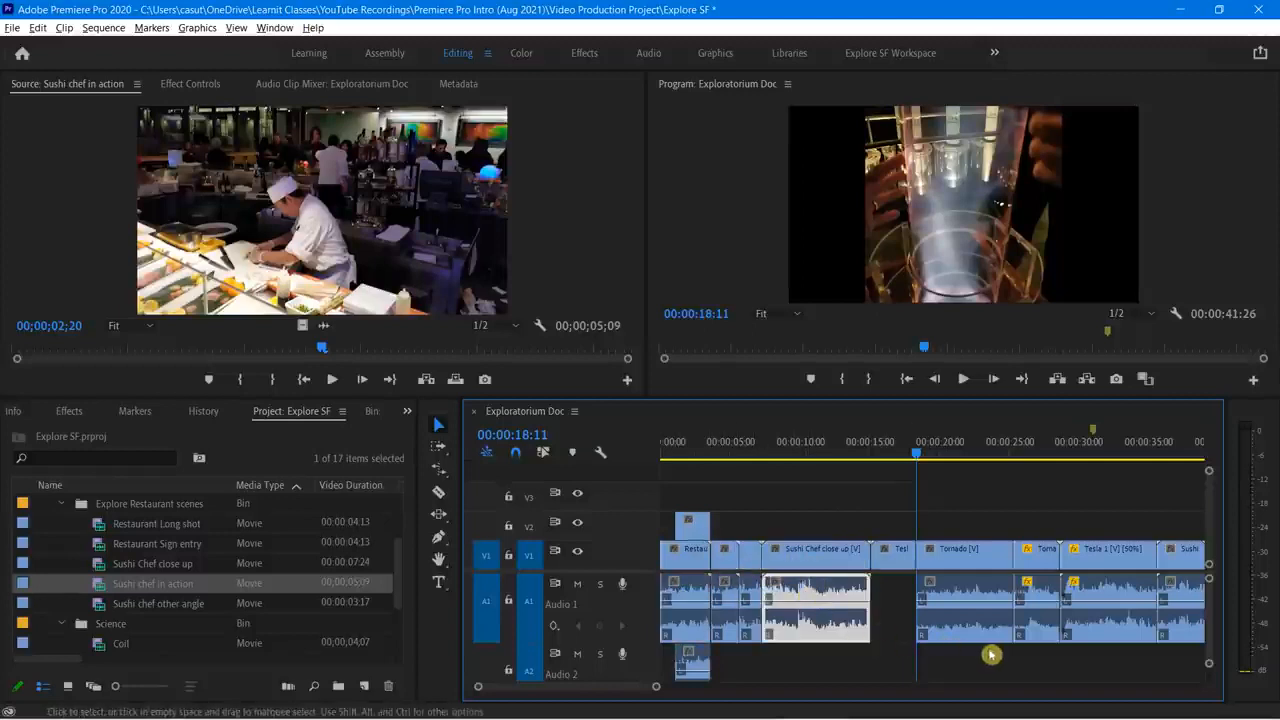
# Step: Delete all the audio clips on Audio 1 and Audio 2, keeping the video clips
pyautogui.moveTo(1188, 660); pyautogui.dragTo(672, 588)
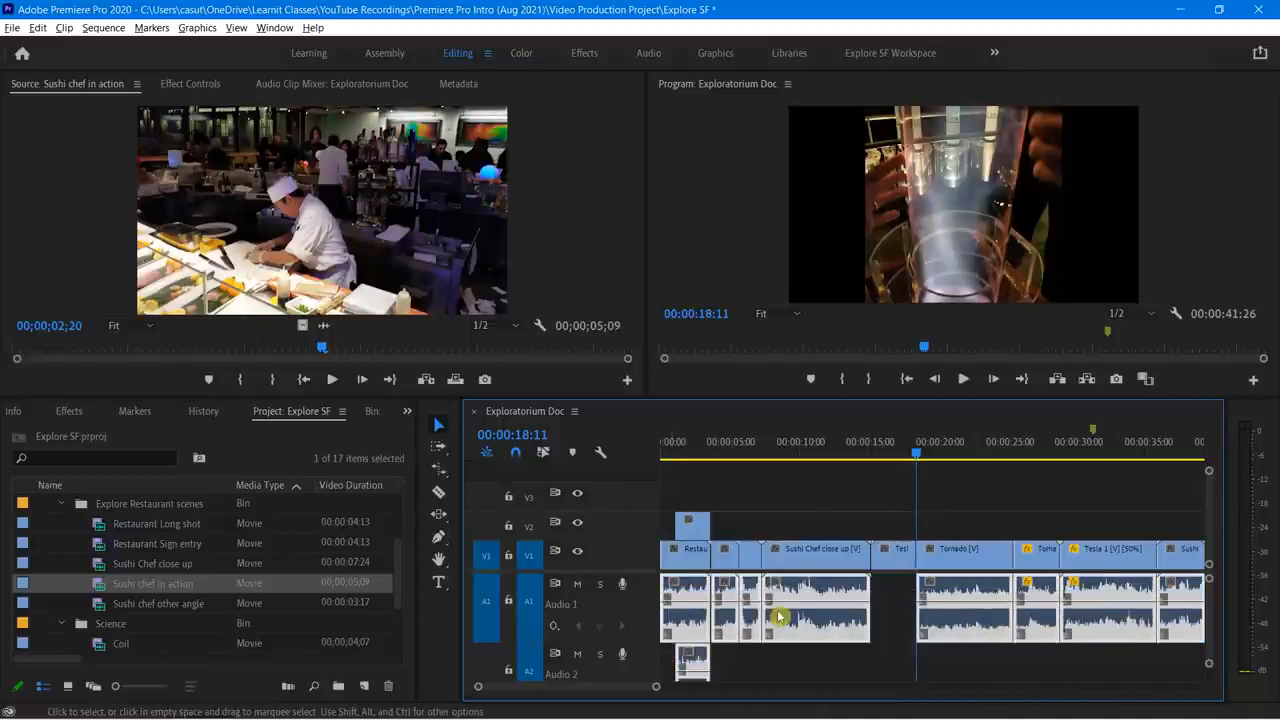
pyautogui.press('Delete')
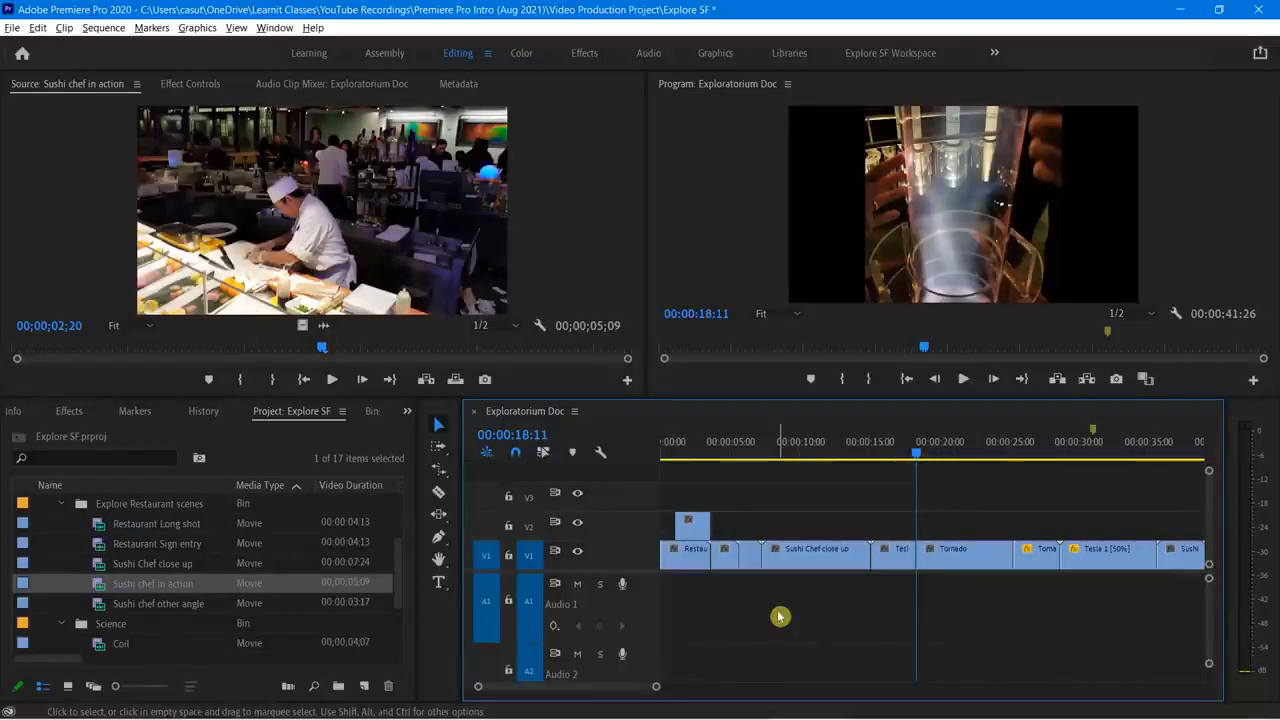
# Step: Undo the deletion of the audio clips on Audio 1 and Audio 2 and of the short Tesla clip's audio
pyautogui.hotkey('ctrl', 'z')
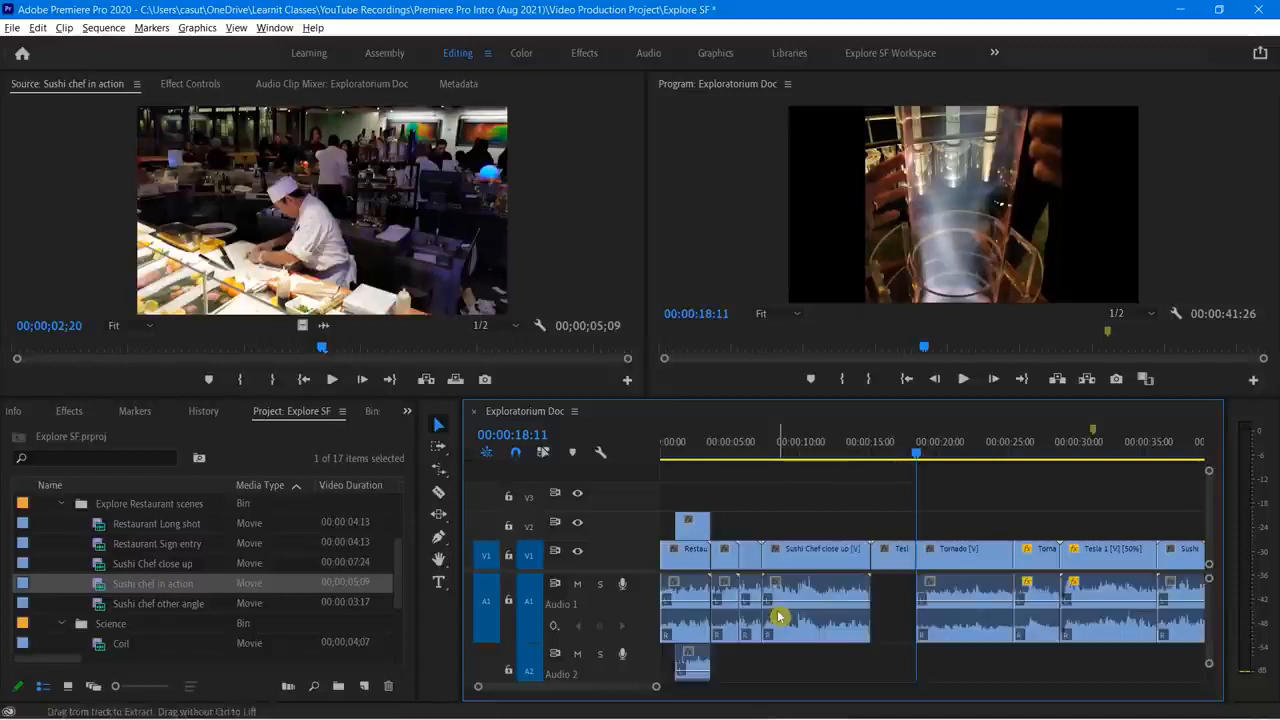
pyautogui.hotkey('ctrl', 'z')
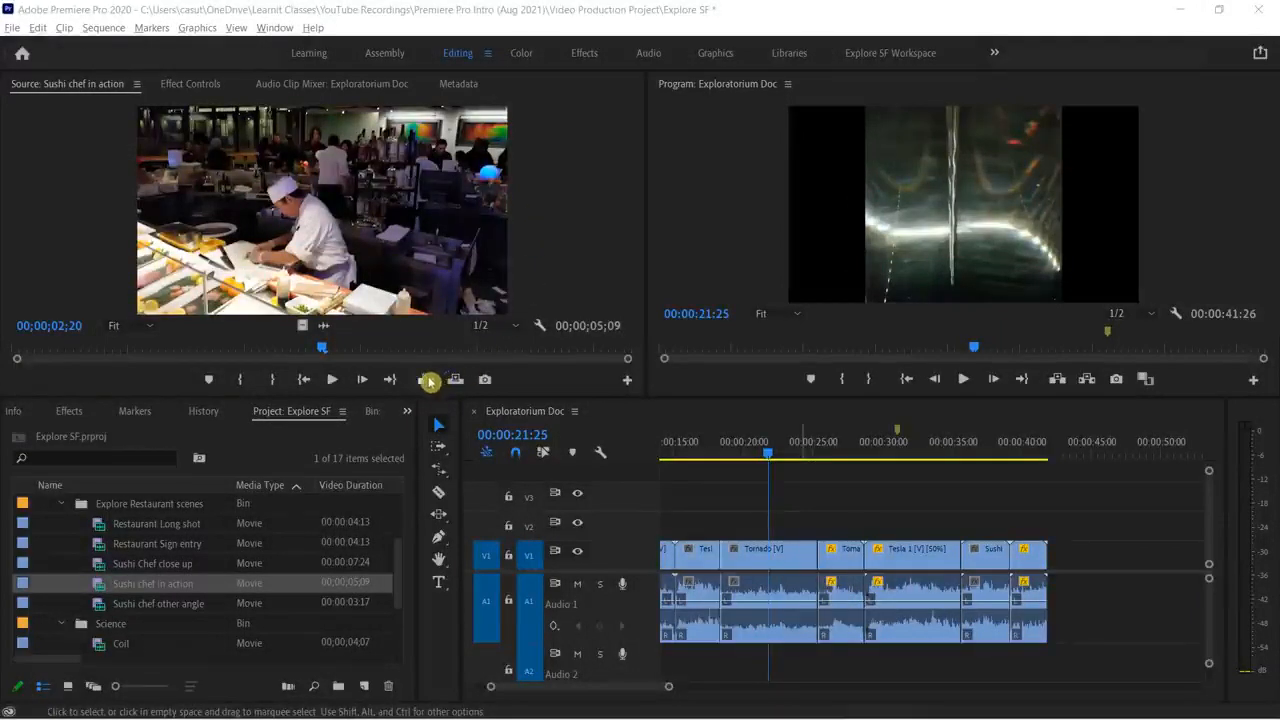
pyautogui.click(707, 190)
pyautogui.click(633, 418)
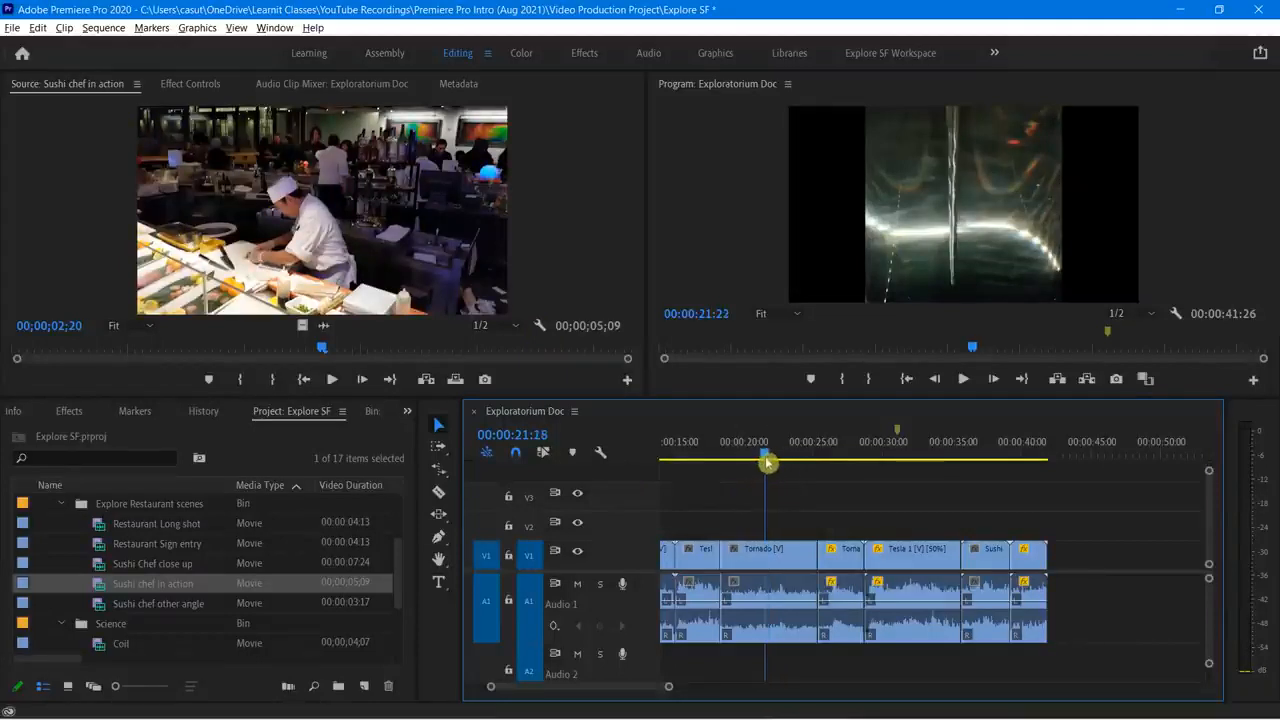
# Step: Mark a section of the Tornado clip with an In point at 00:00:20:21 and an Out point at 00:00:22:04
pyautogui.moveTo(767, 455); pyautogui.dragTo(757, 467)
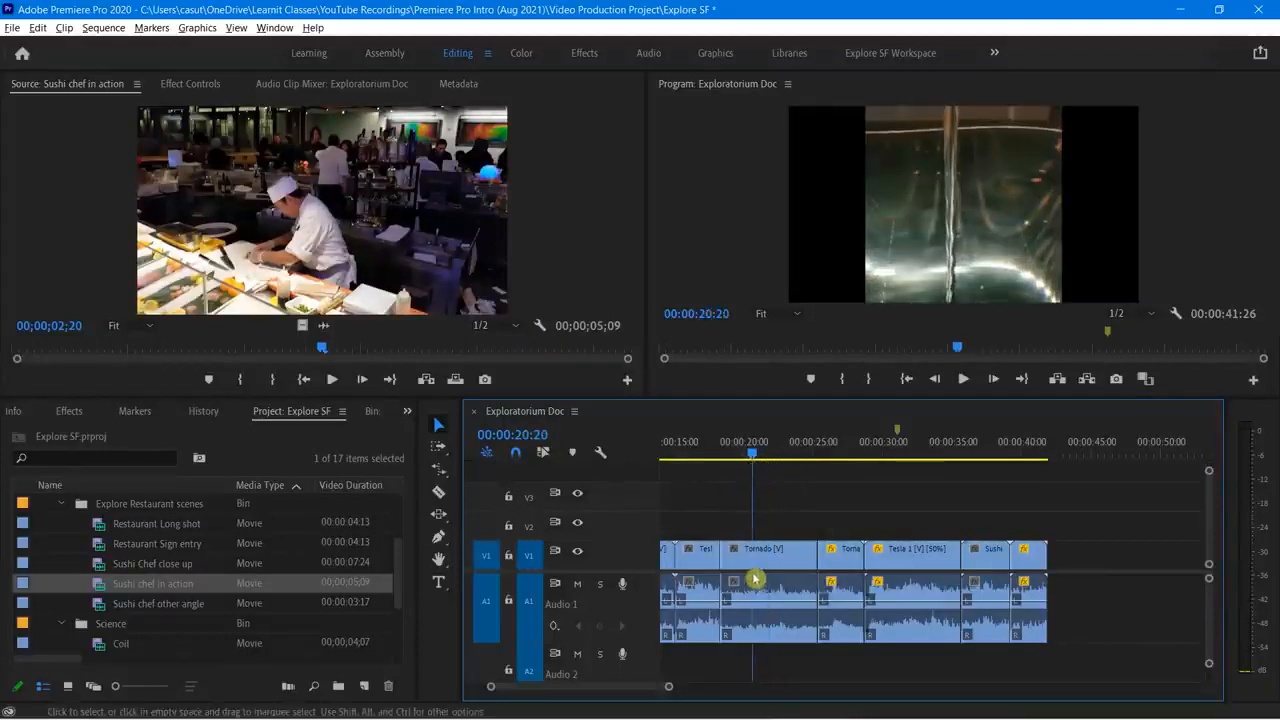
pyautogui.moveTo(758, 454)
pyautogui.mouseDown()
pyautogui.moveTo(738, 458)
pyautogui.moveTo(756, 454)
pyautogui.mouseUp()
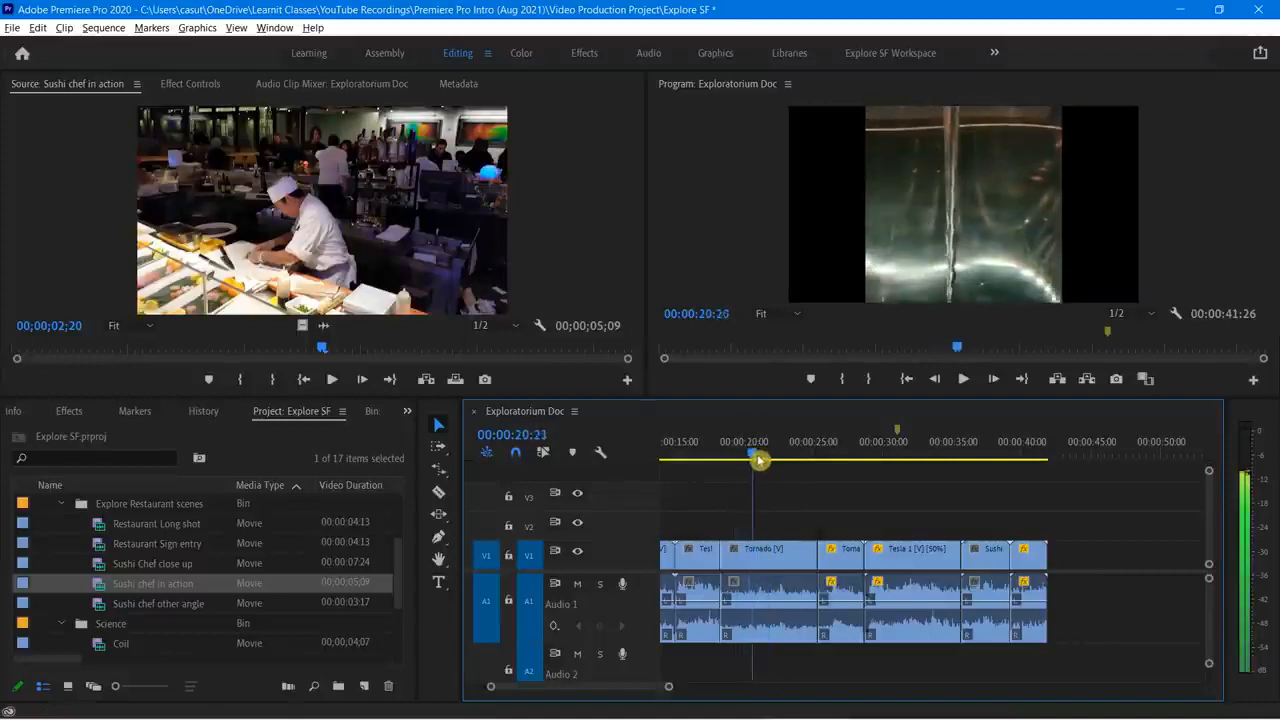
pyautogui.press('i')
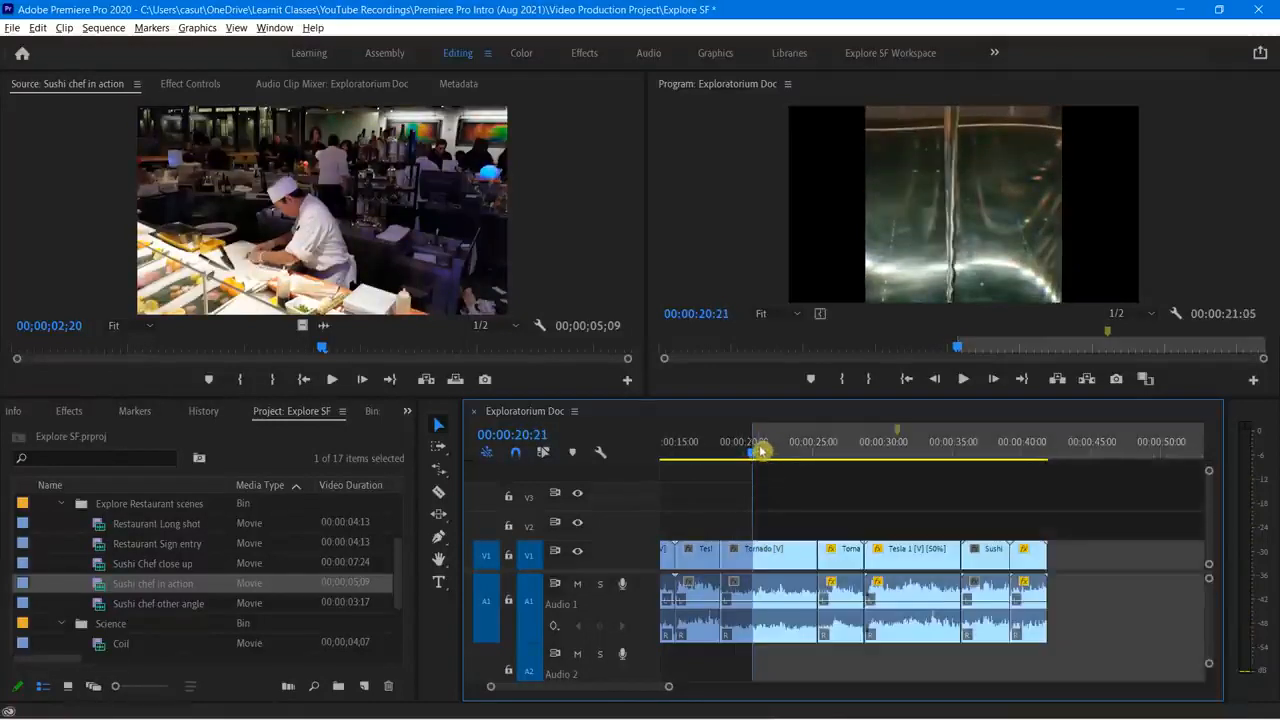
pyautogui.moveTo(756, 454)
pyautogui.mouseDown()
pyautogui.moveTo(784, 454)
pyautogui.moveTo(772, 454)
pyautogui.mouseUp()
pyautogui.press('o')
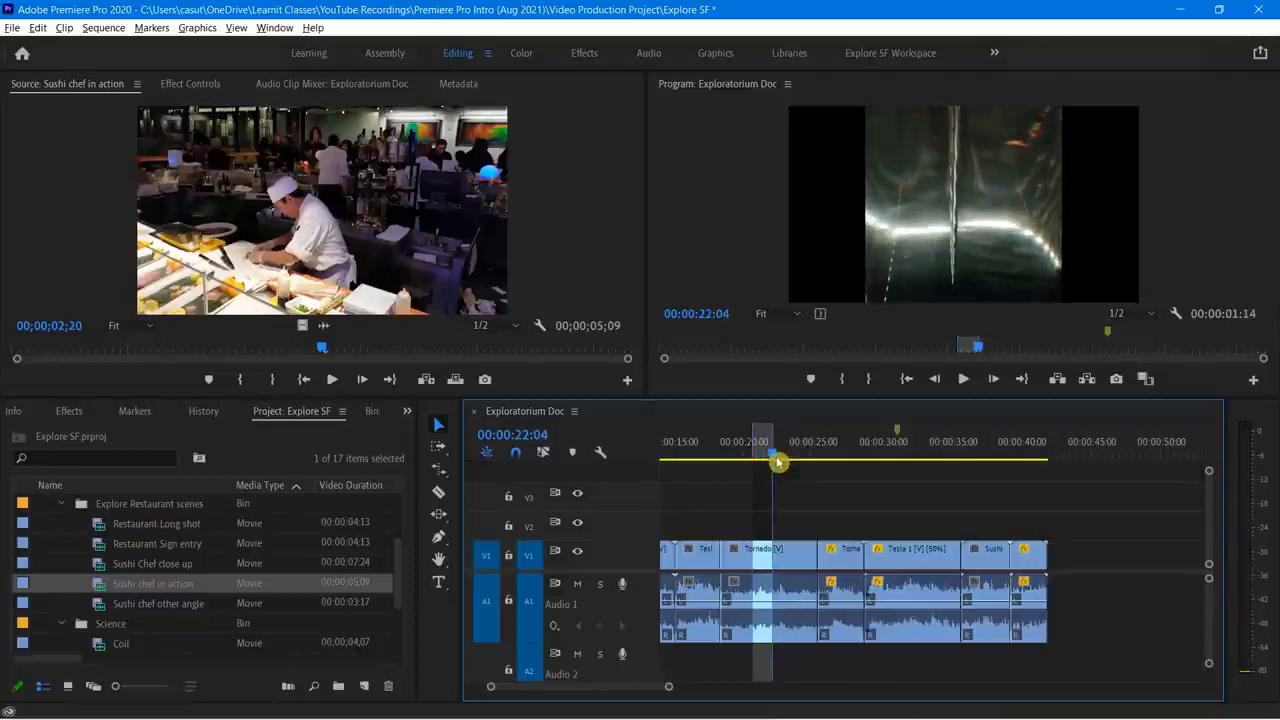
# Step: Try Lift on the marked Tornado section, undo it, and remove the section with Extract instead
pyautogui.click(1057, 384)
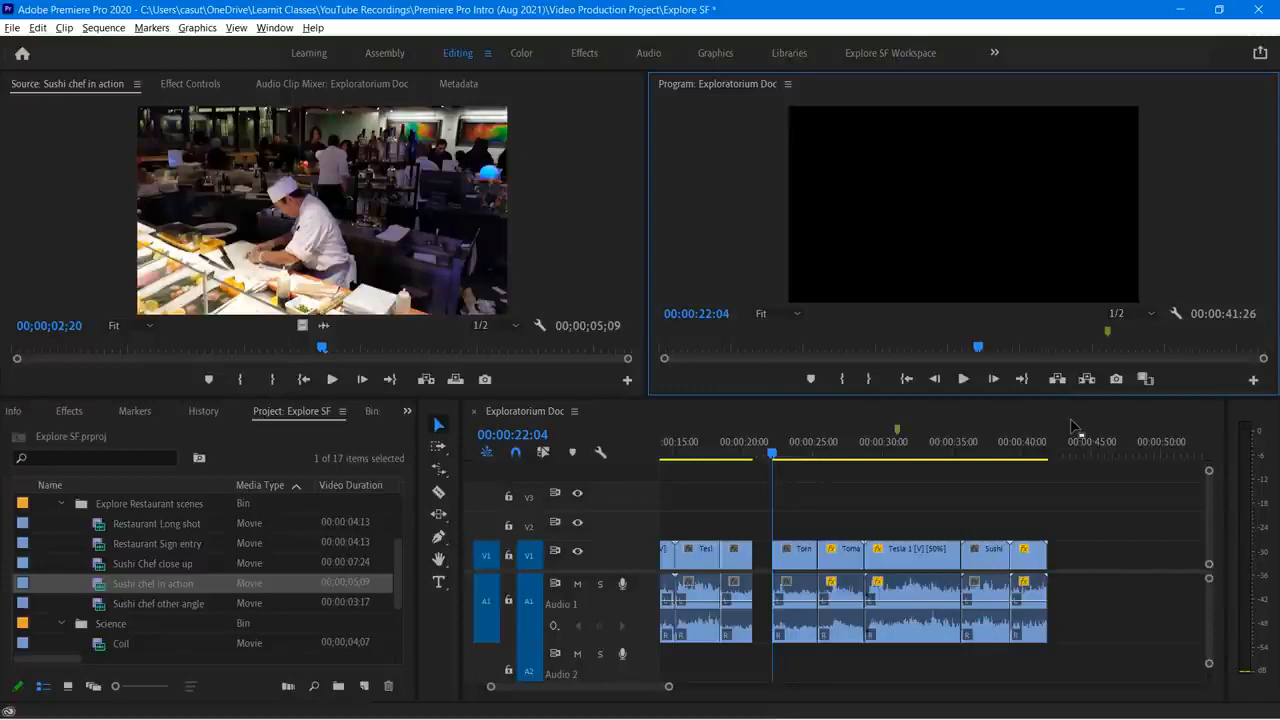
pyautogui.hotkey('ctrl', 'z')
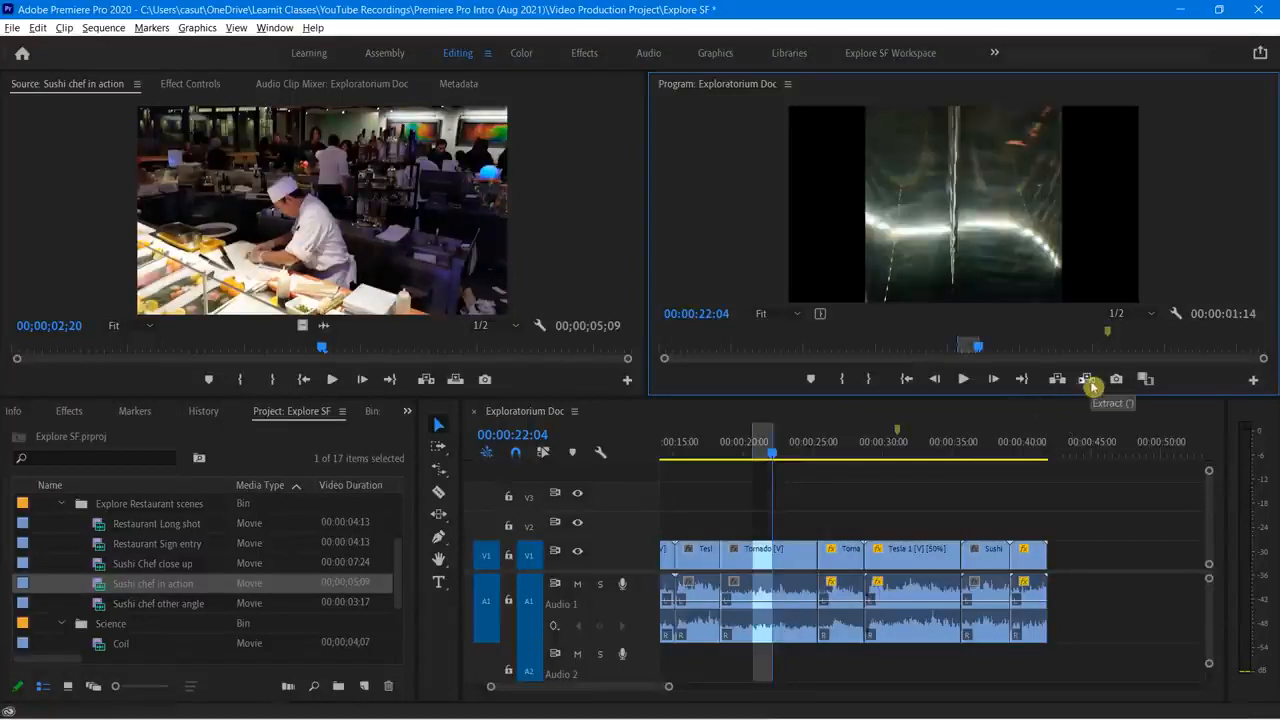
pyautogui.click(1090, 384)
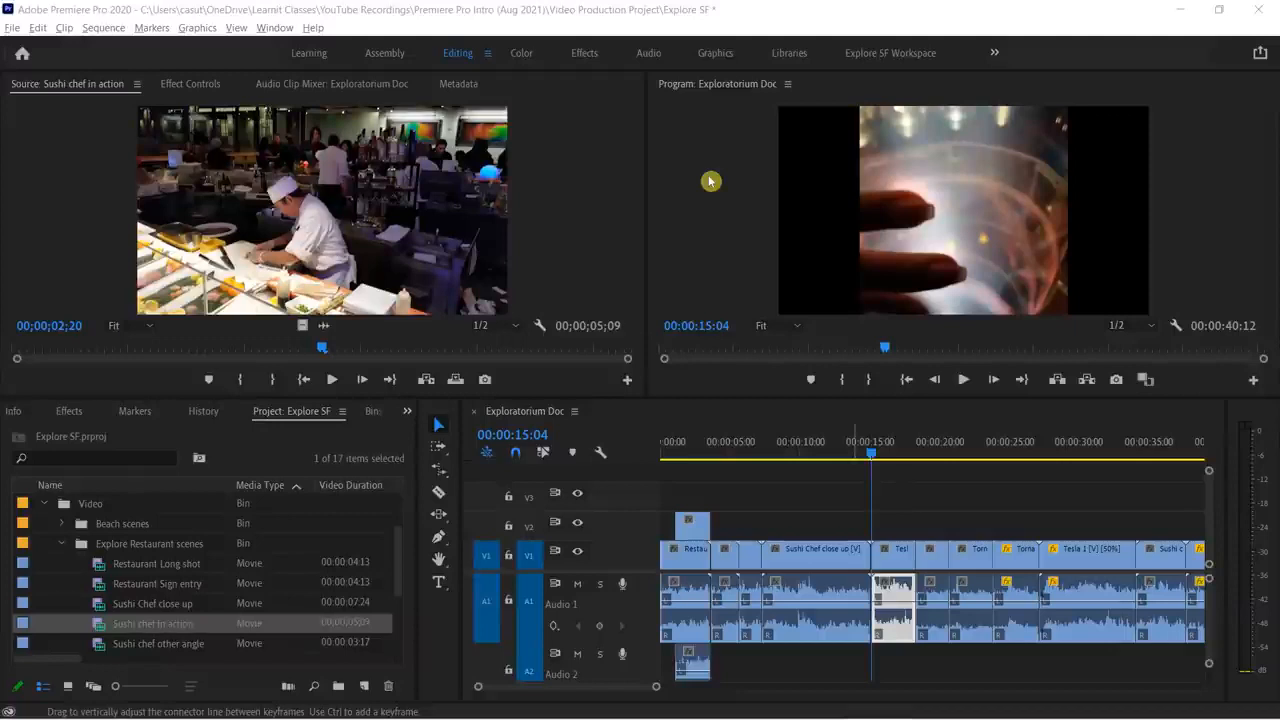
# Step: Add a sequence marker at 00:00:07:10, the start of the Sushi Chef close up clip
pyautogui.click(694, 137)
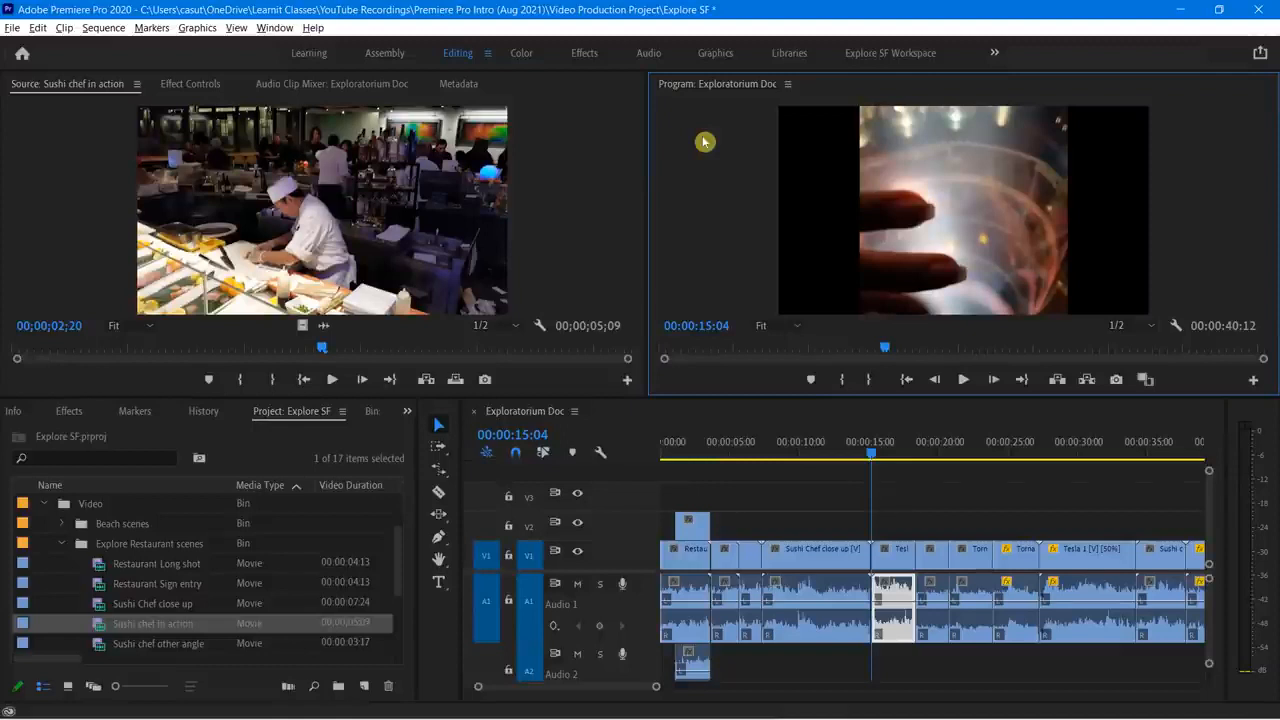
pyautogui.moveTo(885, 351); pyautogui.dragTo(756, 379)
pyautogui.press('Up')
pyautogui.press('Down')
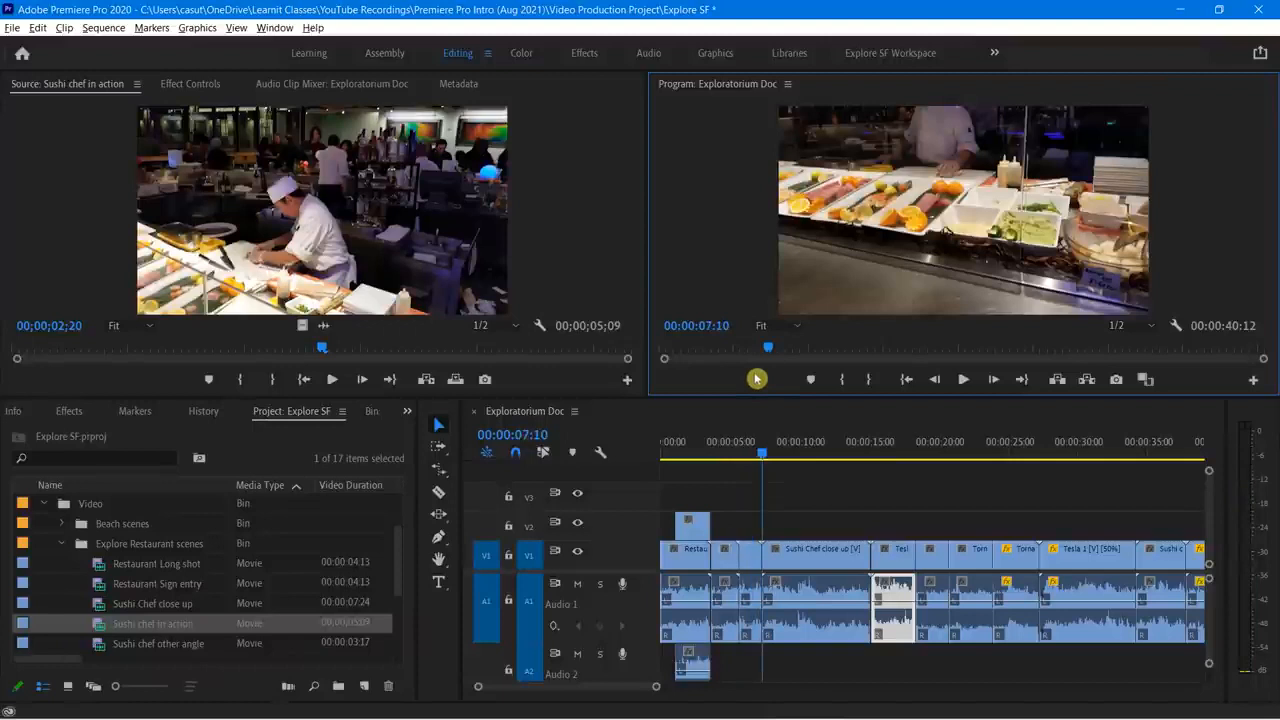
pyautogui.press('m')
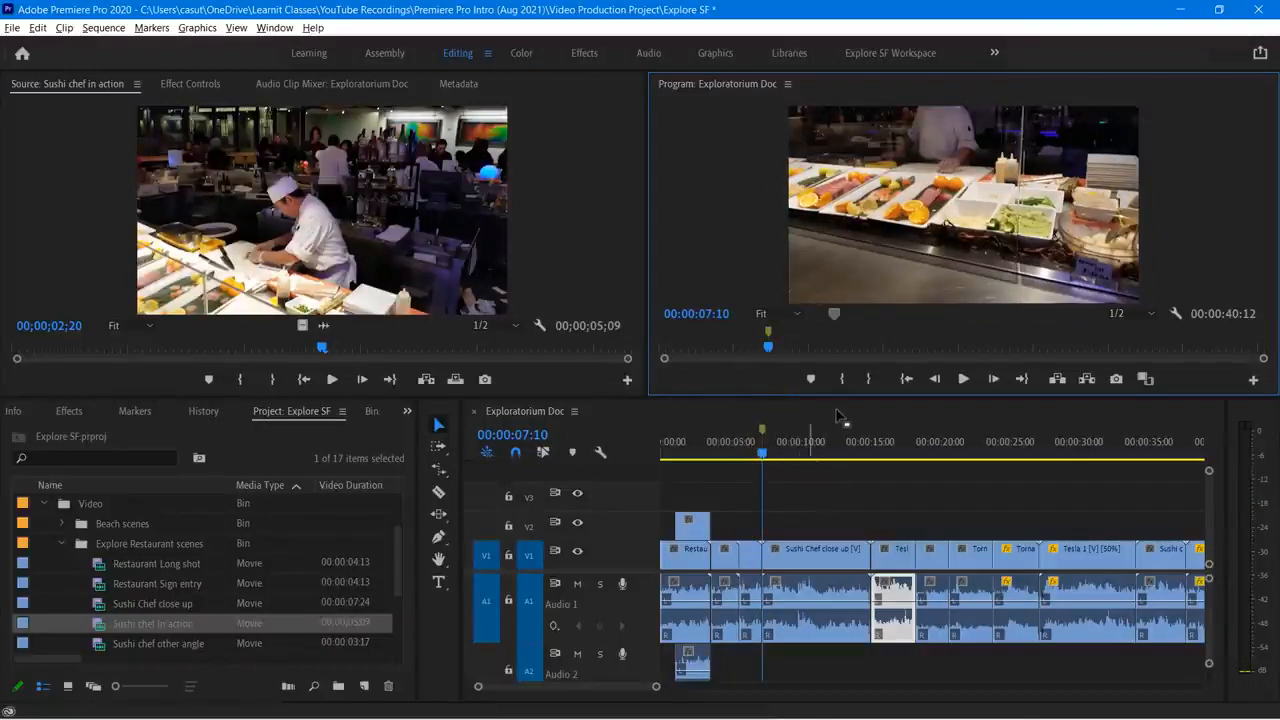
# Step: Give the new marker the comment "Should we speed him up or slow down?", moving the text out of its name
pyautogui.doubleClick(768, 338)
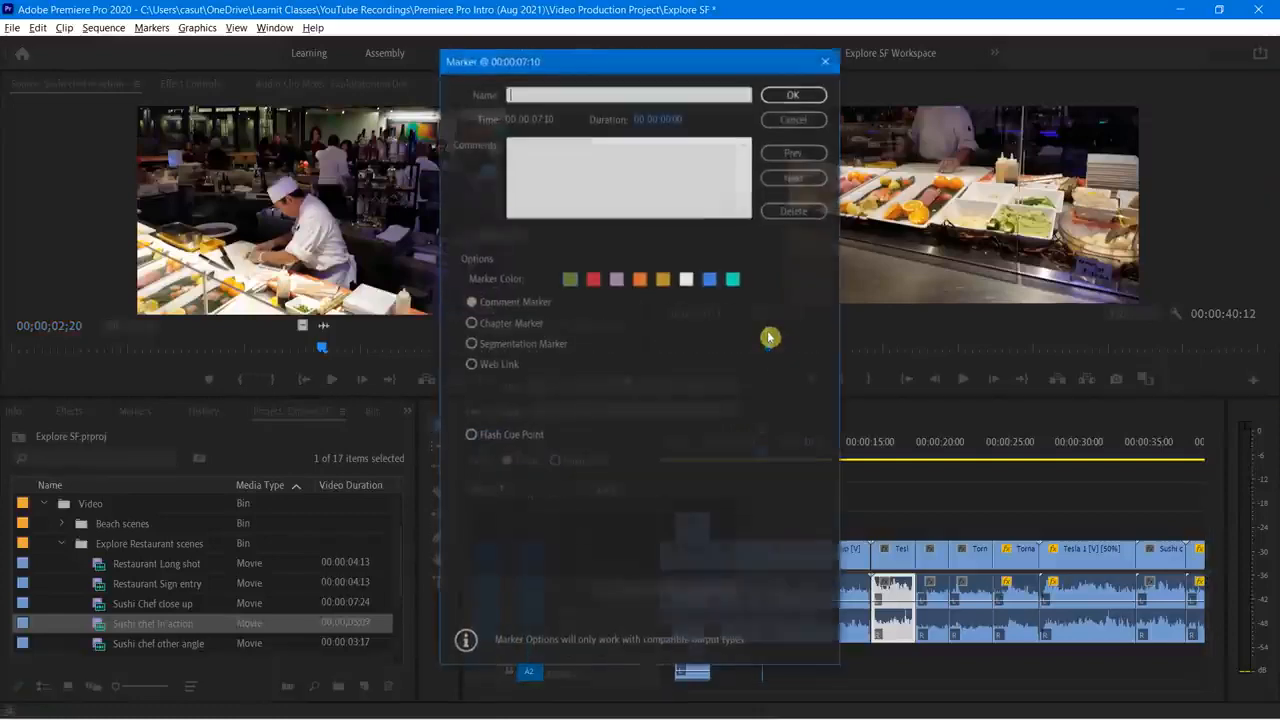
pyautogui.click(523, 93)
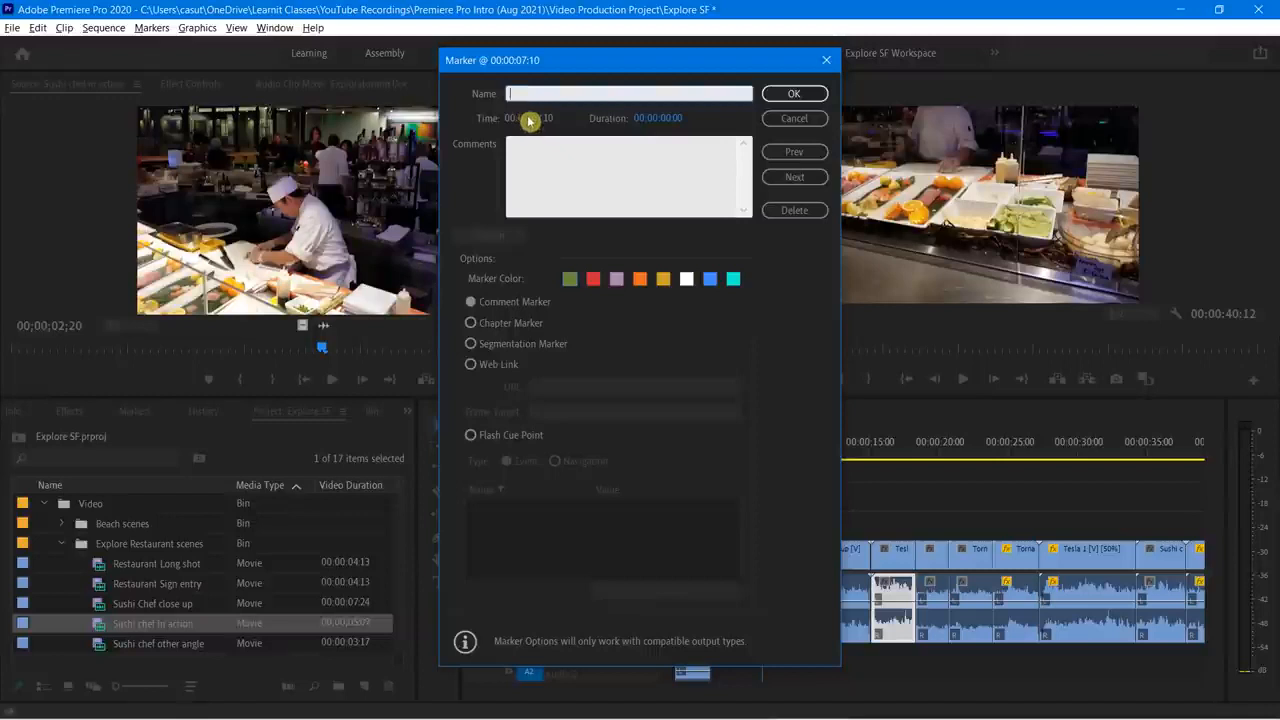
pyautogui.write('Should we speed him ')
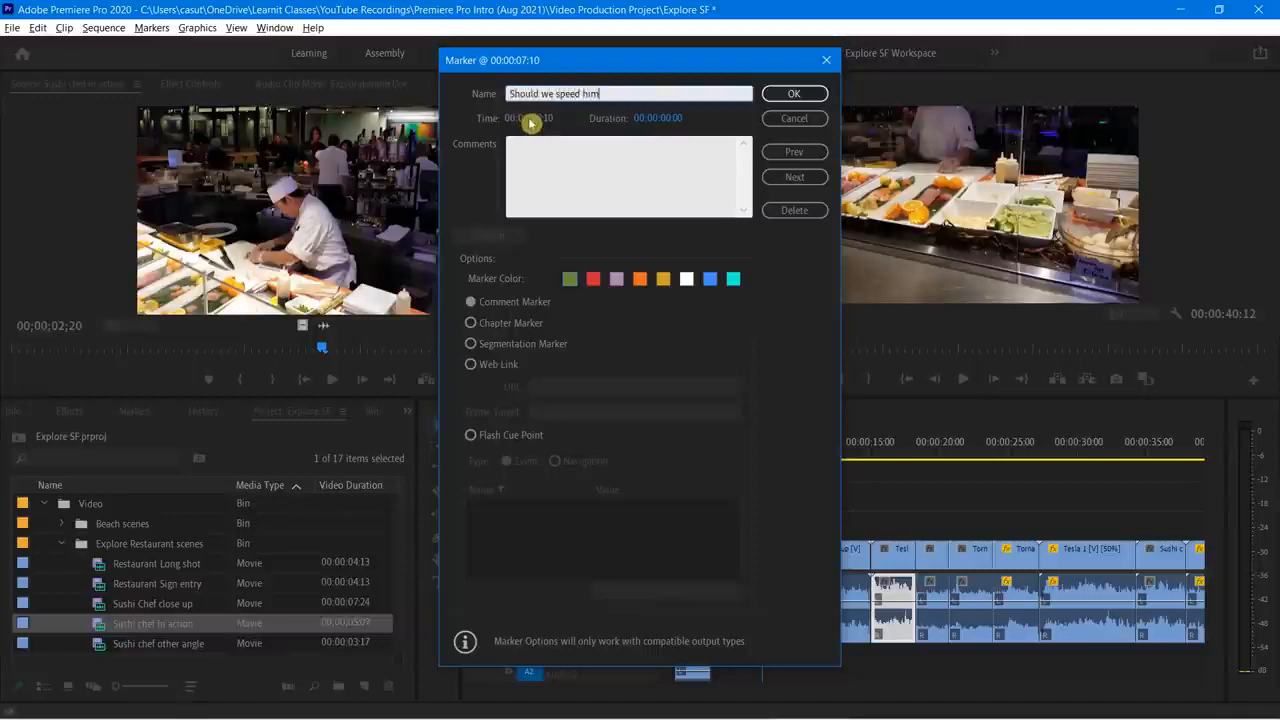
pyautogui.write('up or slow down?')
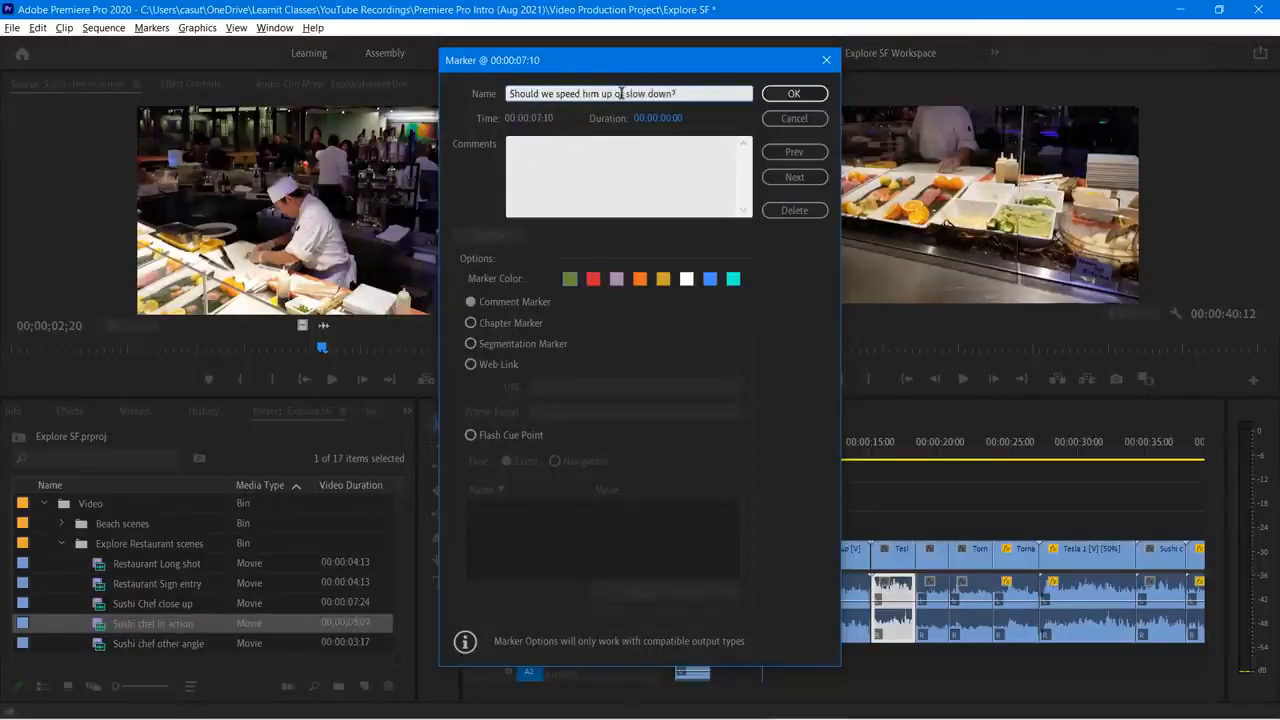
pyautogui.moveTo(683, 94); pyautogui.dragTo(494, 78)
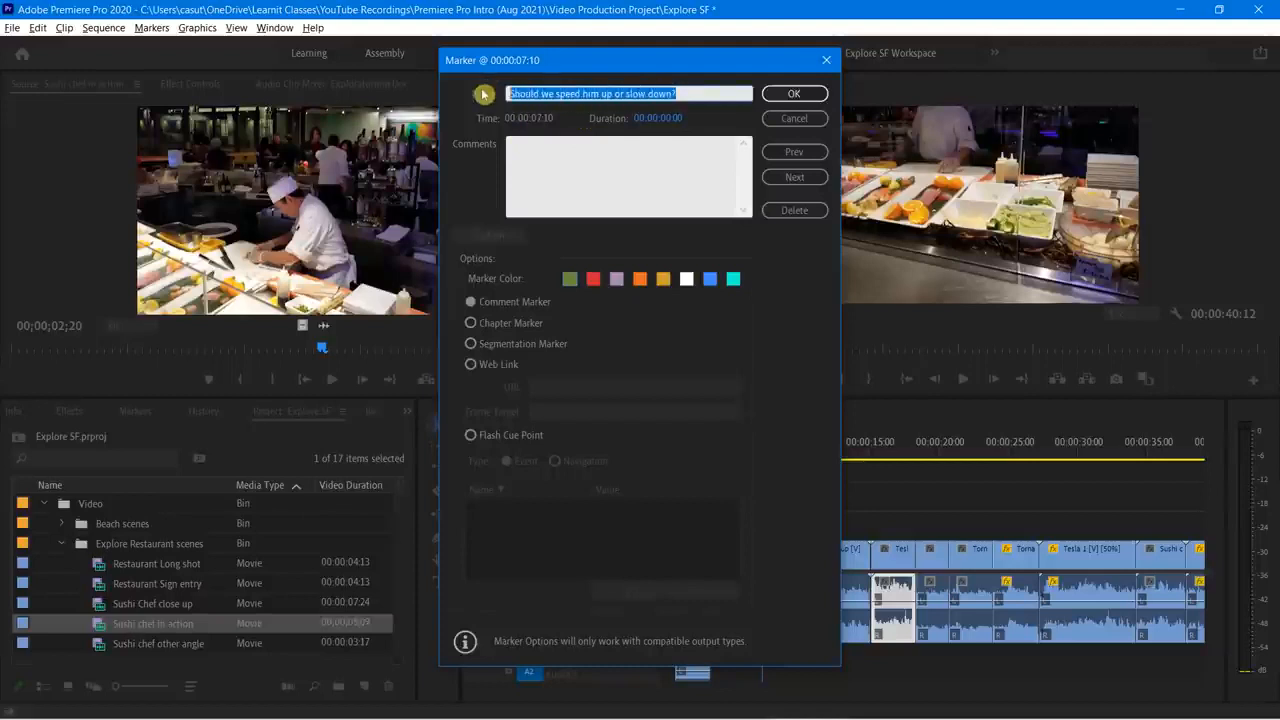
pyautogui.hotkey('ctrl', 'x')
pyautogui.click(551, 163)
pyautogui.hotkey('ctrl', 'v')
# Step: Name the marker "Speed?" and set its colour to red
pyautogui.click(516, 92)
pyautogui.write('peed?')
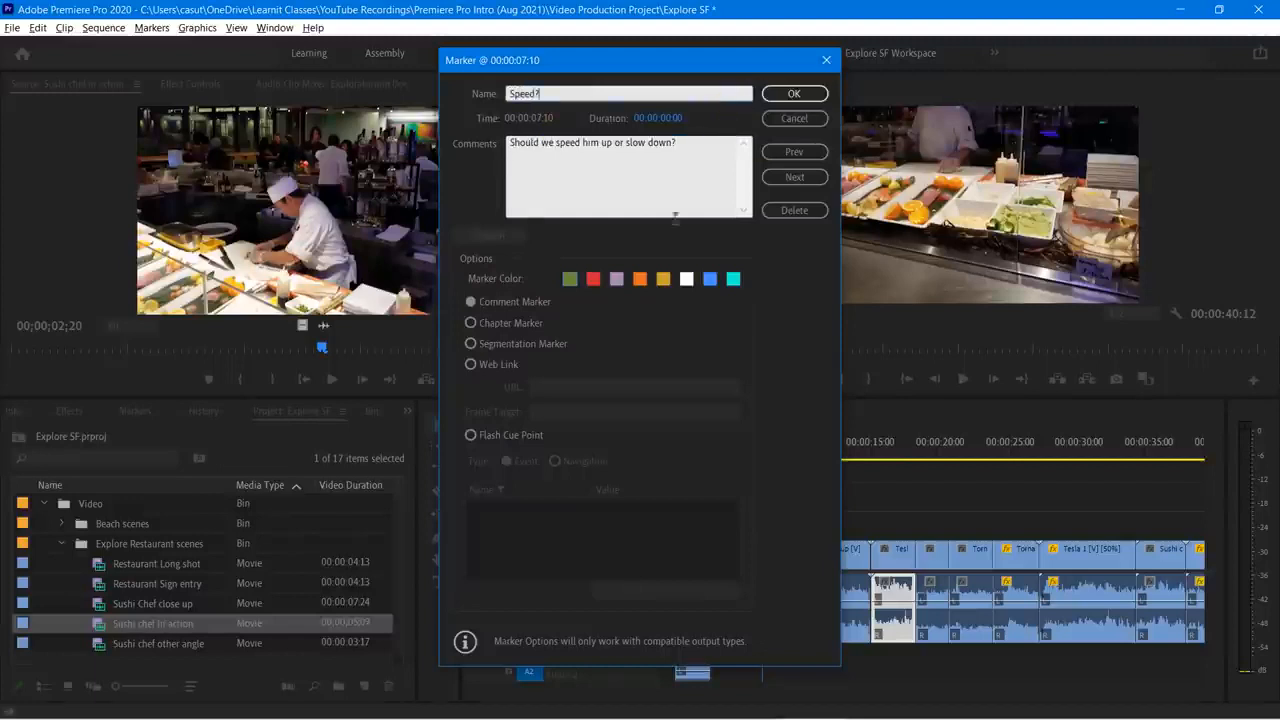
pyautogui.click(594, 282)
pyautogui.click(795, 94)
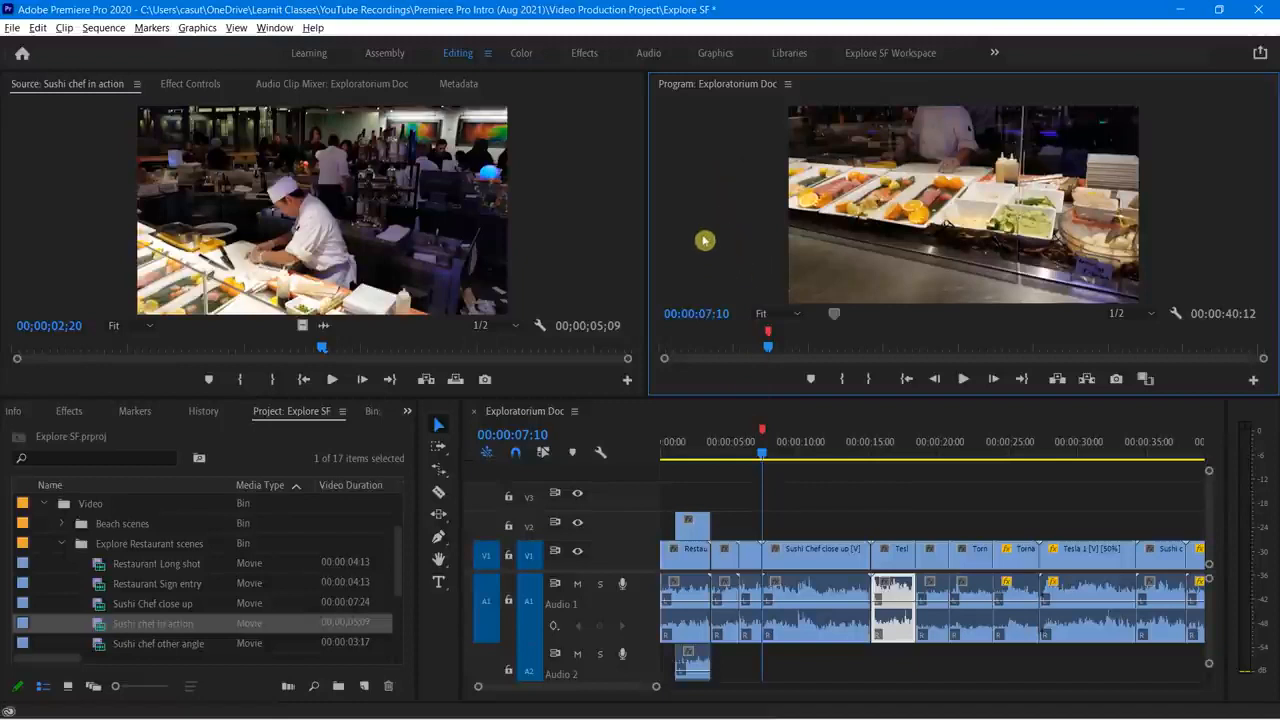
# Step: Extend the red Speed? marker into a range over the Sushi Chef close up clip, ending at about 00:00:14:12
pyautogui.press('Down')
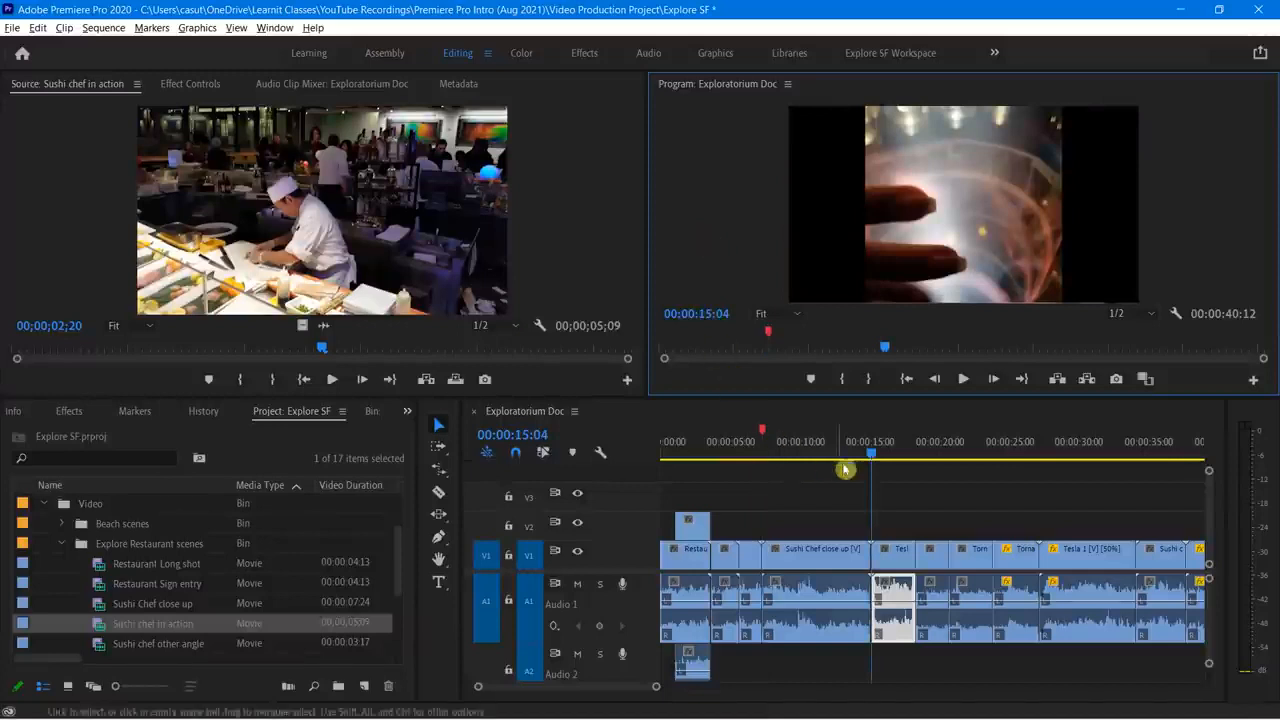
pyautogui.click(848, 424)
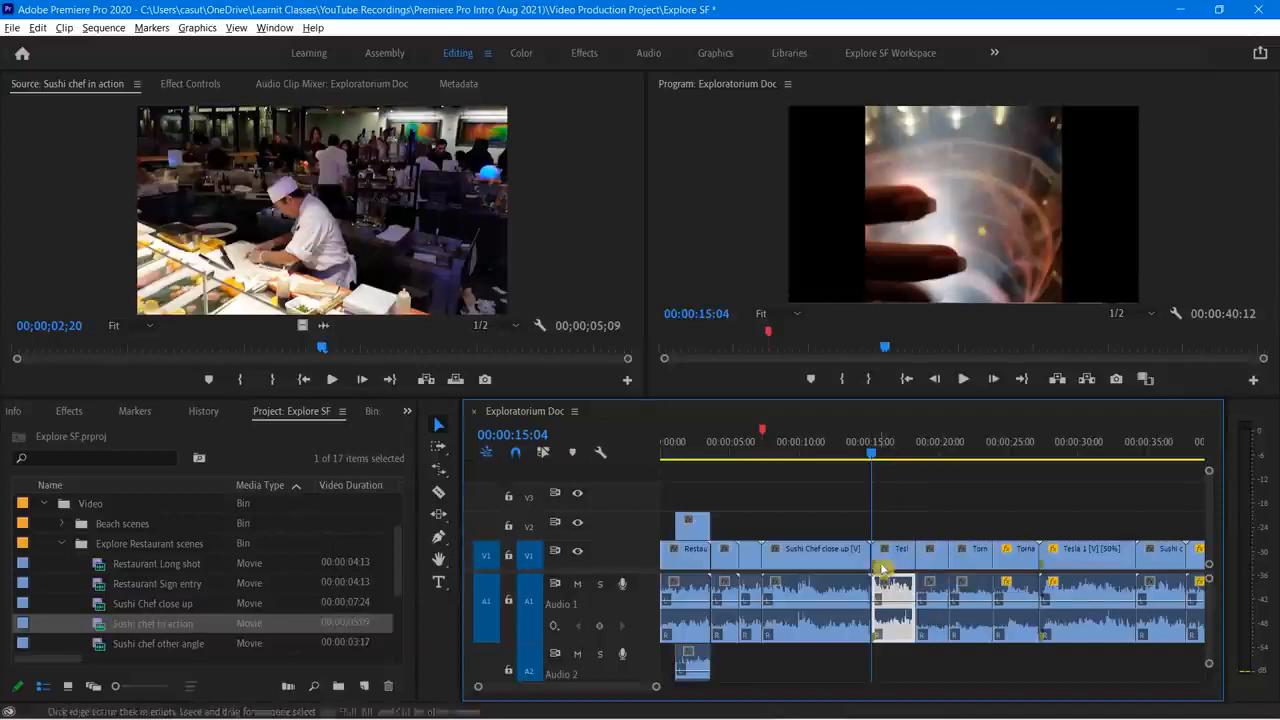
pyautogui.moveTo(877, 560); pyautogui.dragTo(878, 561)
pyautogui.click(557, 222)
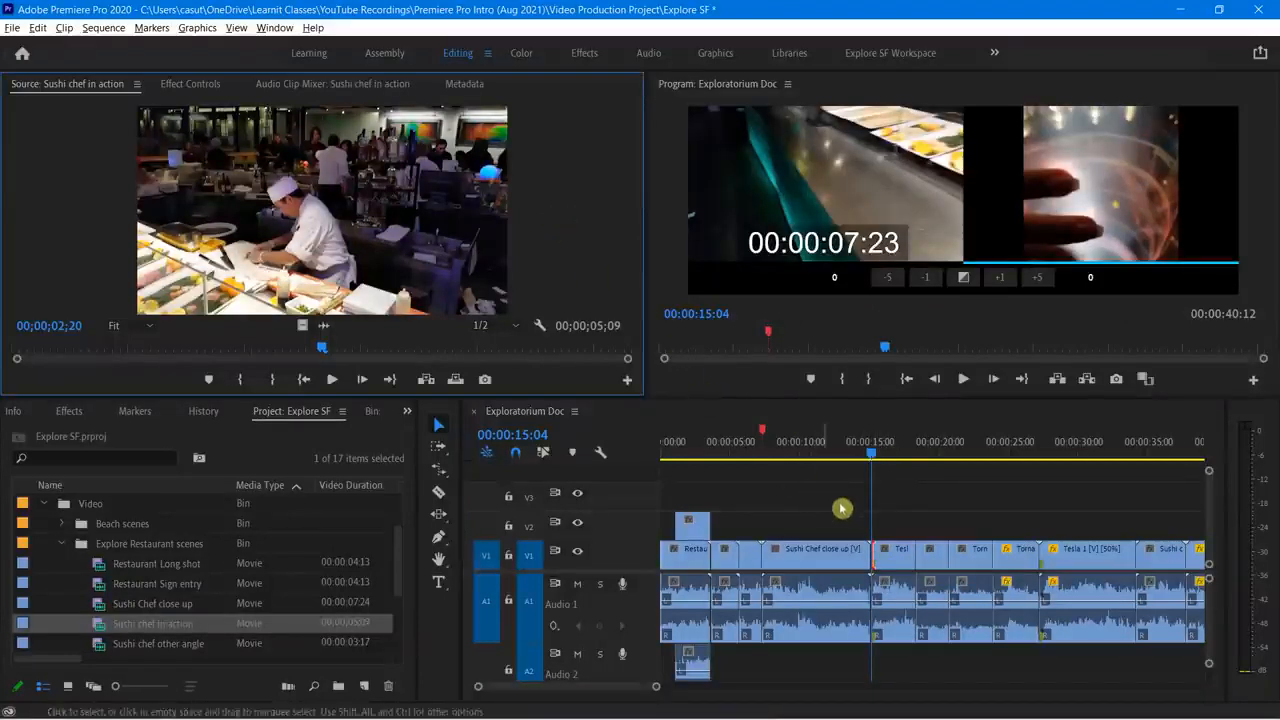
pyautogui.click(871, 451)
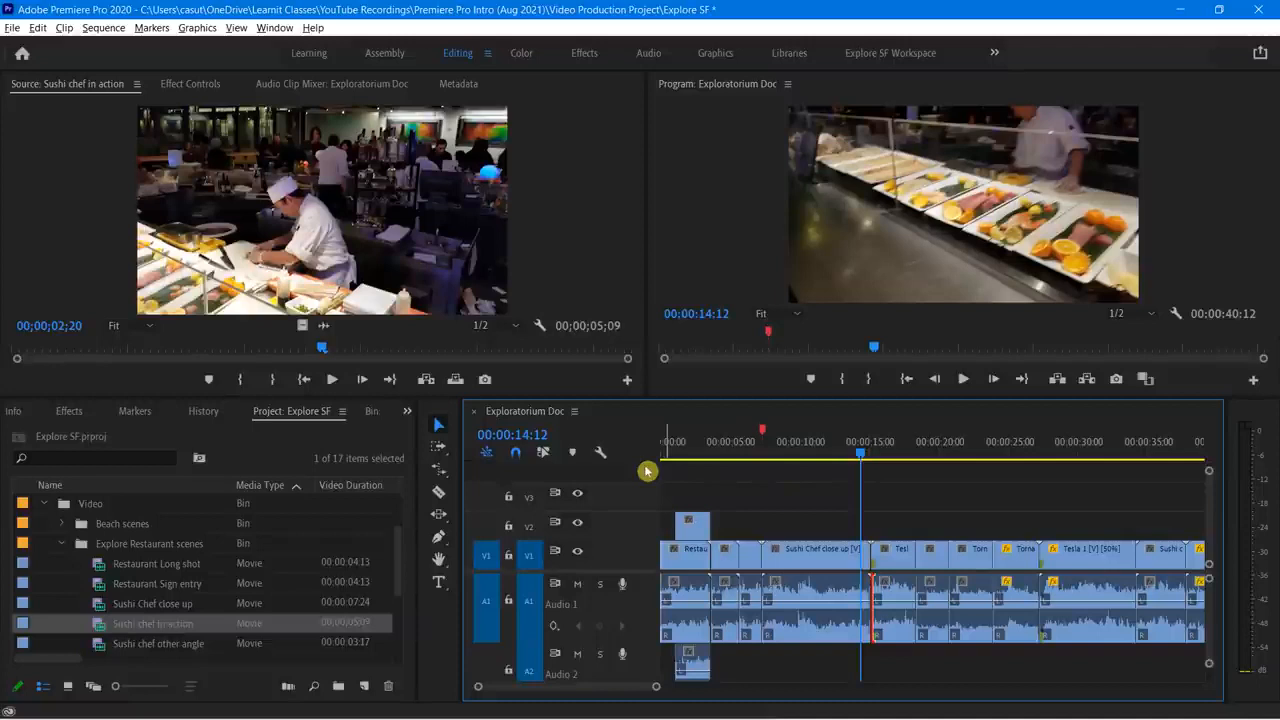
pyautogui.moveTo(771, 438)
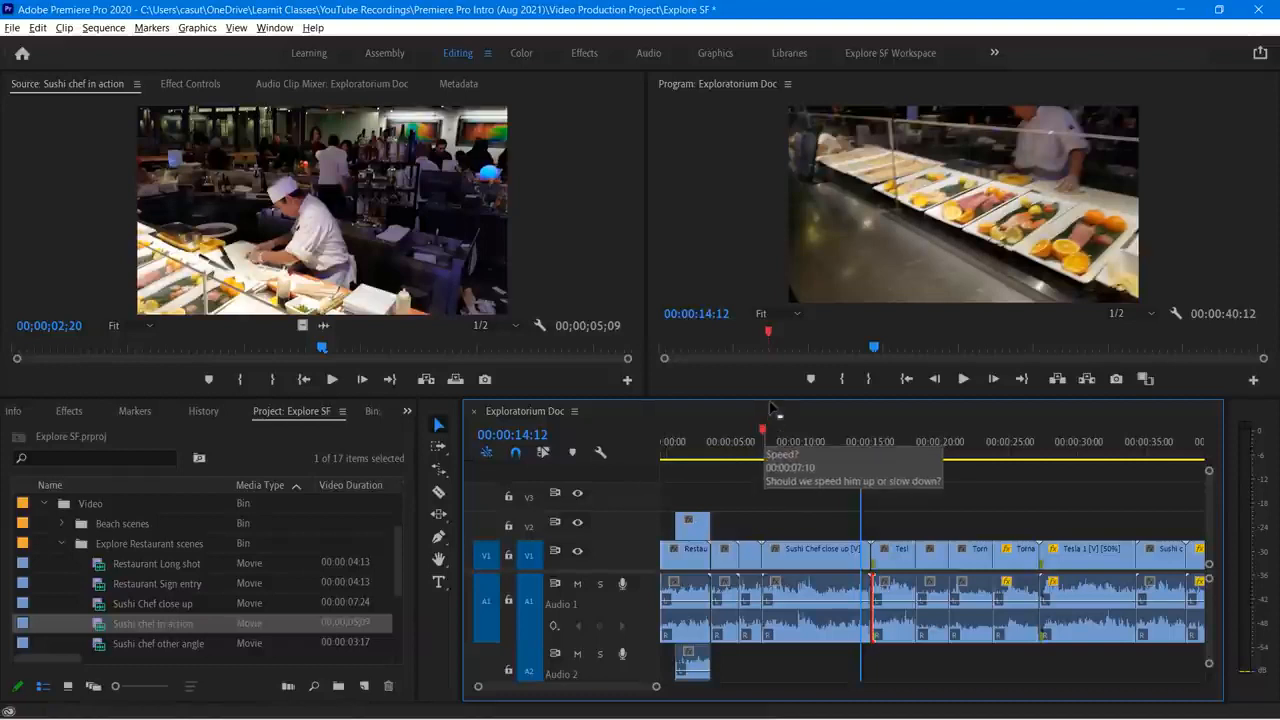
pyautogui.click(771, 336)
pyautogui.moveTo(773, 338)
pyautogui.mouseDown()
pyautogui.moveTo(894, 334)
pyautogui.moveTo(873, 343)
pyautogui.moveTo(884, 347)
pyautogui.mouseUp()
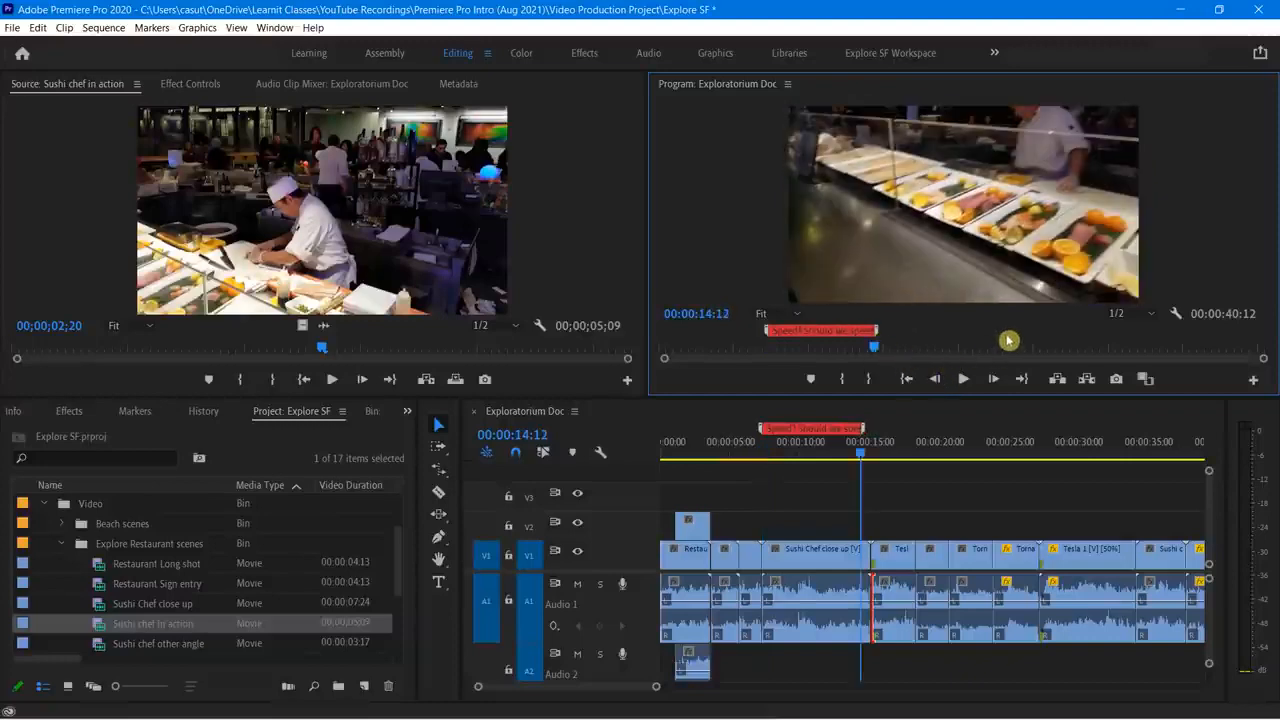
# Step: Add a second marker at 00:00:20:21, the cut between the two Tornado parts, and open its settings
pyautogui.moveTo(866, 457); pyautogui.dragTo(951, 469)
pyautogui.press('Down')
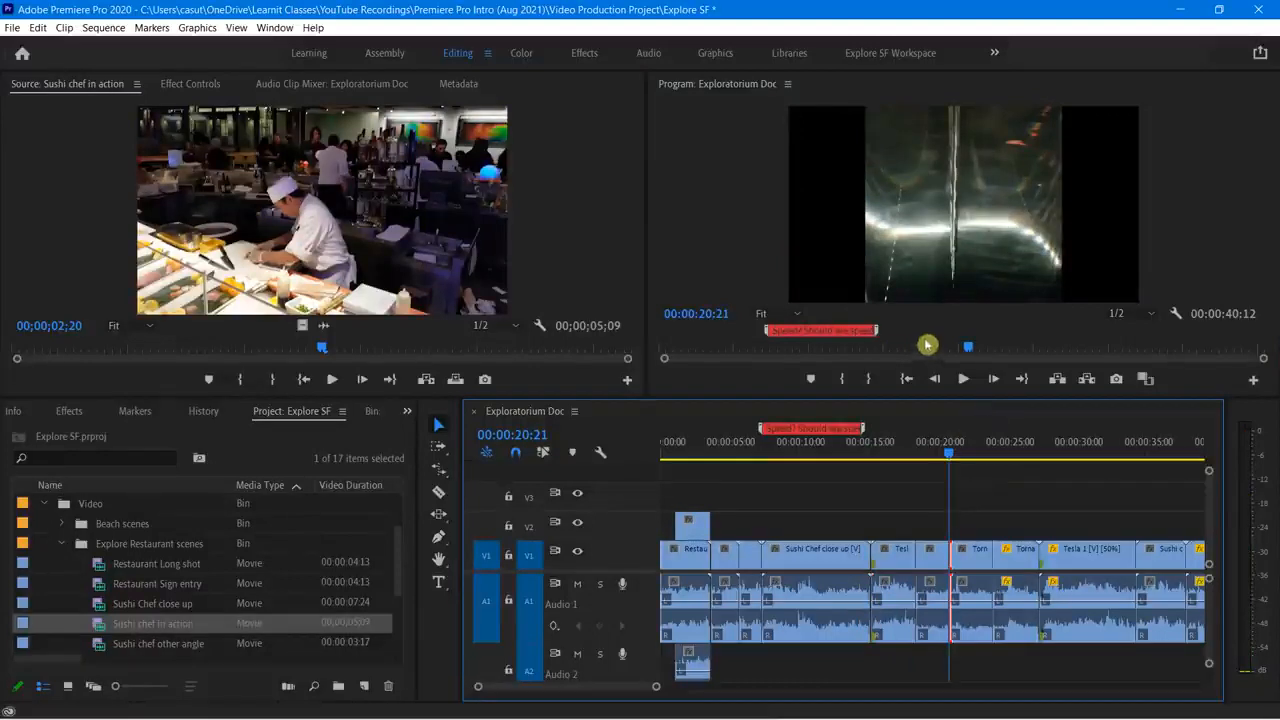
pyautogui.click(767, 206)
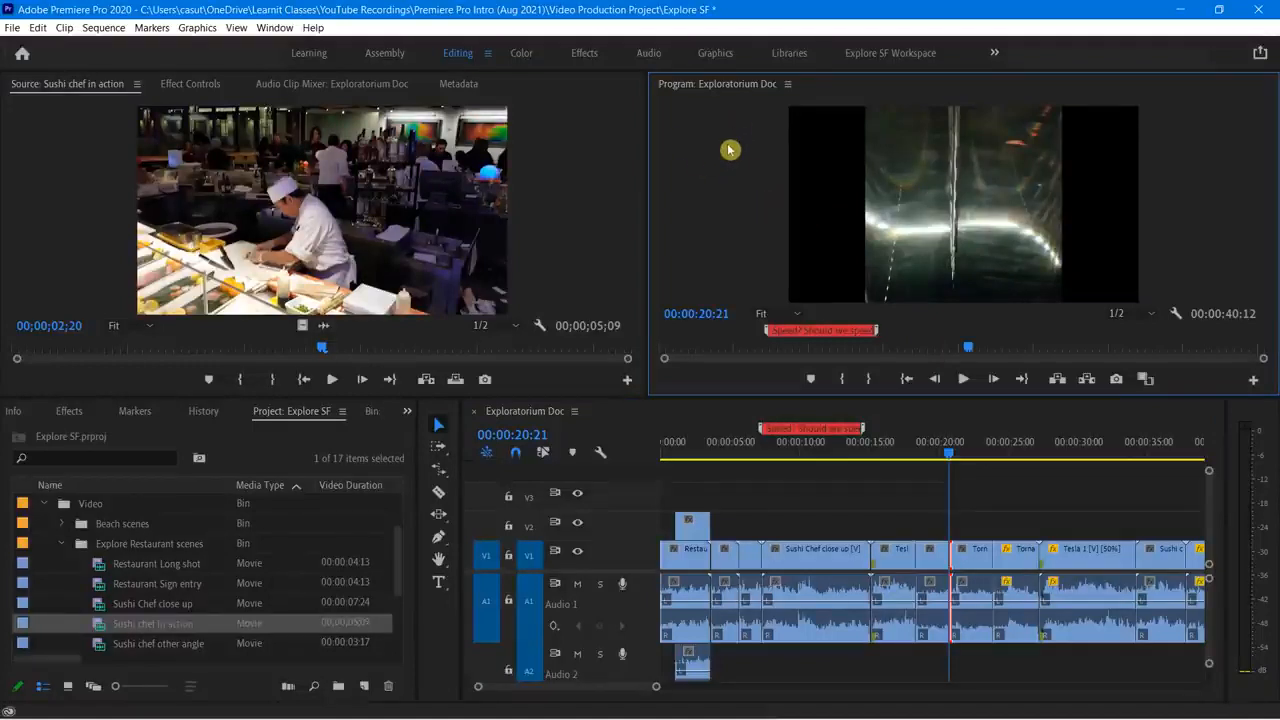
pyautogui.press('m')
pyautogui.press('m')
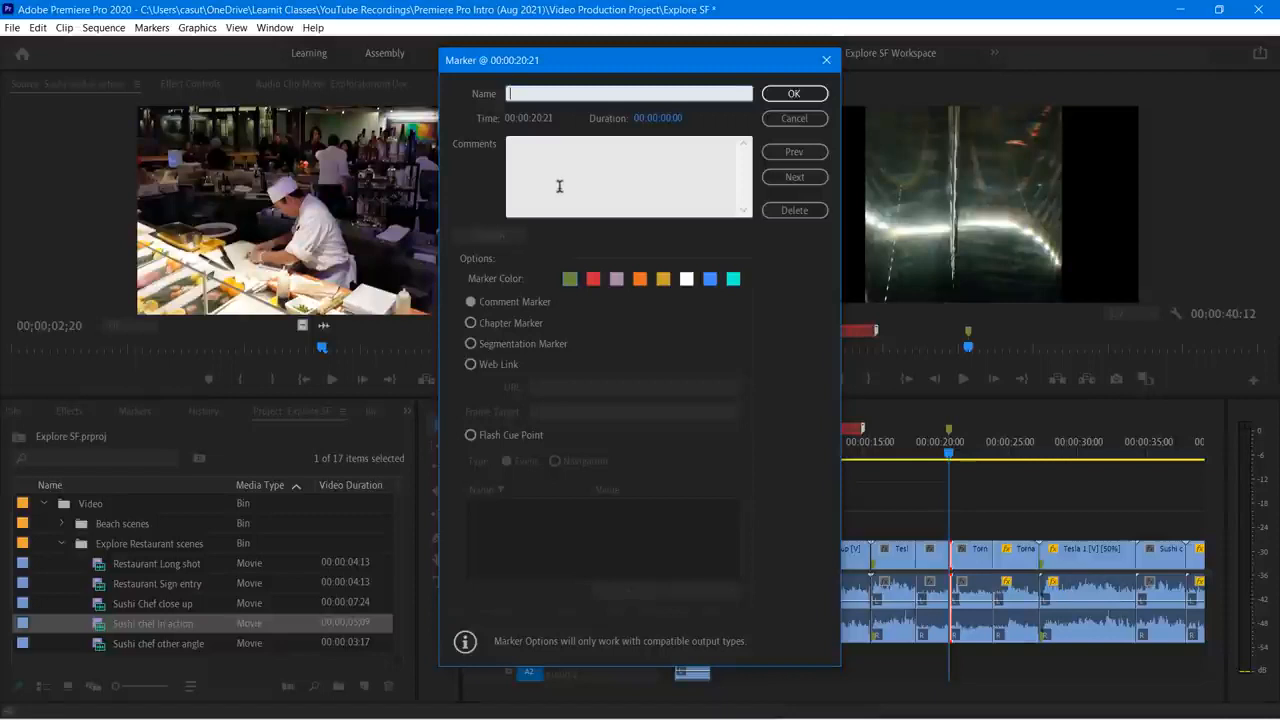
# Step: Name the marker "Remove voices?", enter the comment "Or just add some cool music?" and set its colour to orange
pyautogui.write('Remove voices?')
pyautogui.click(537, 164)
pyautogui.write('Or:just a')
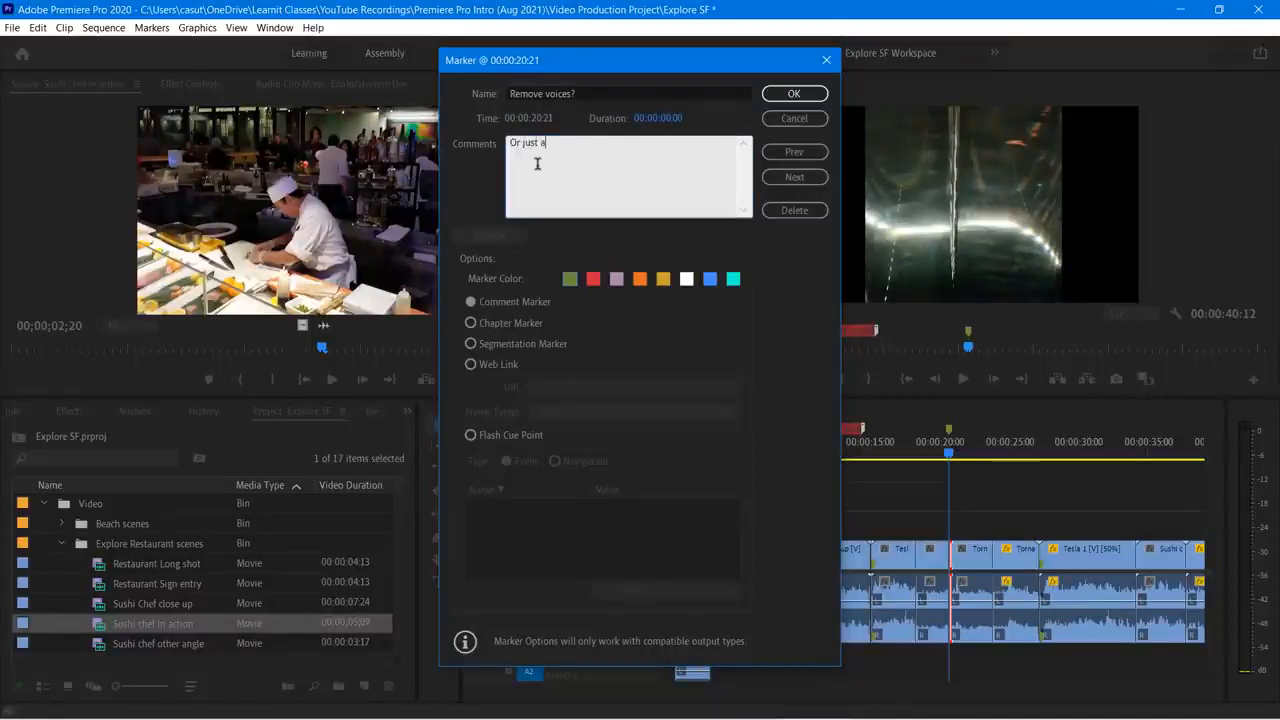
pyautogui.write('dd some cool music?')
pyautogui.click(632, 283)
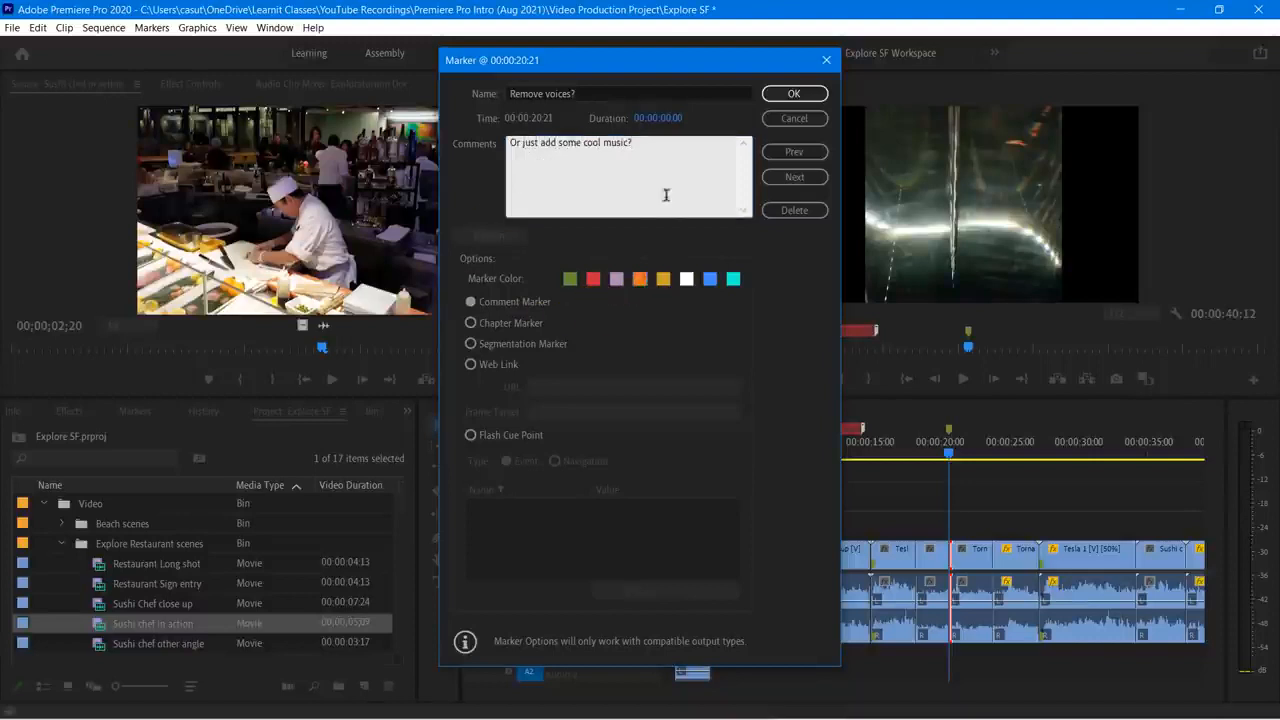
pyautogui.click(812, 93)
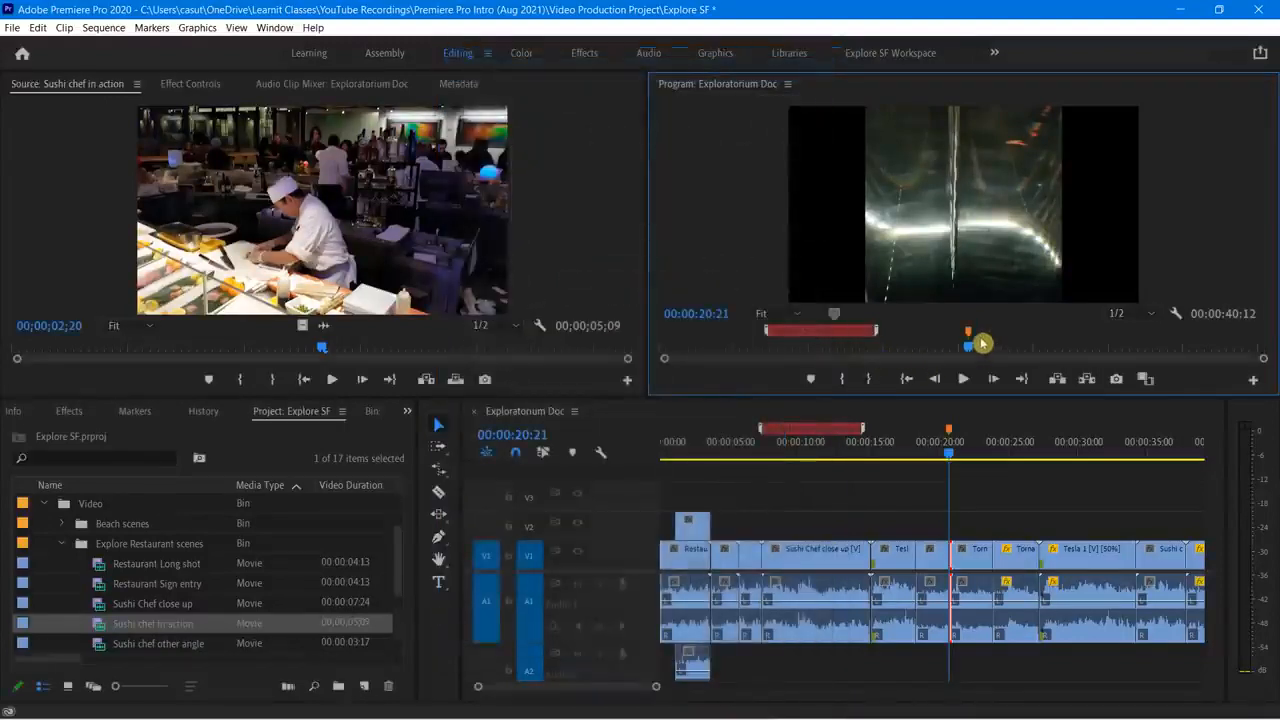
# Step: Extend the orange Remove voices? marker into a range ending at about 00:00:26:16
pyautogui.moveTo(970, 335)
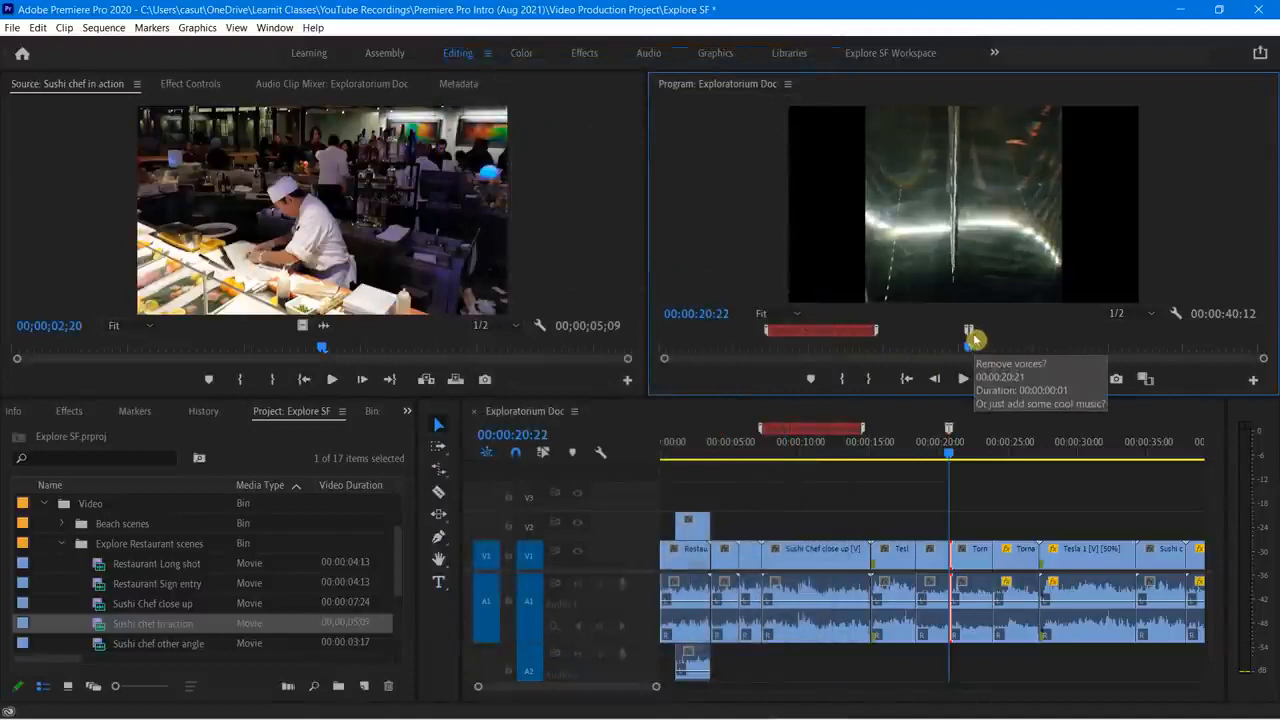
pyautogui.moveTo(970, 335)
pyautogui.mouseDown()
pyautogui.moveTo(1070, 340)
pyautogui.moveTo(1060, 345)
pyautogui.mouseUp()
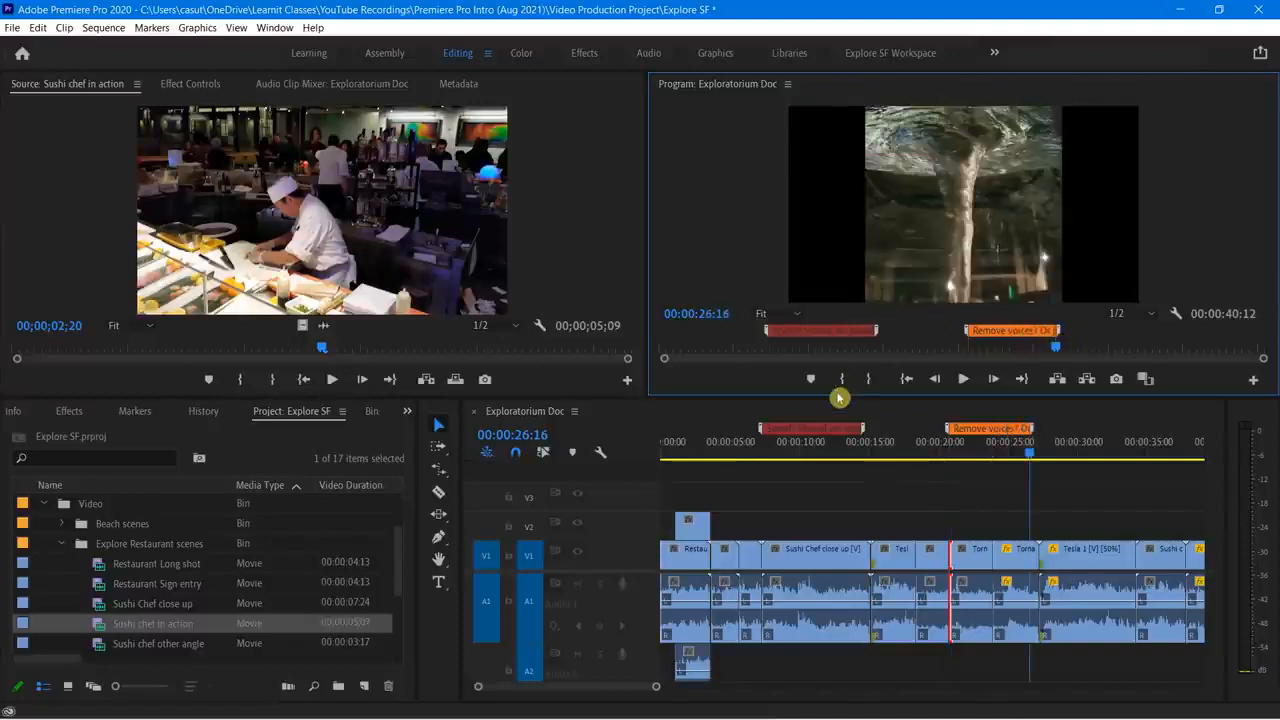
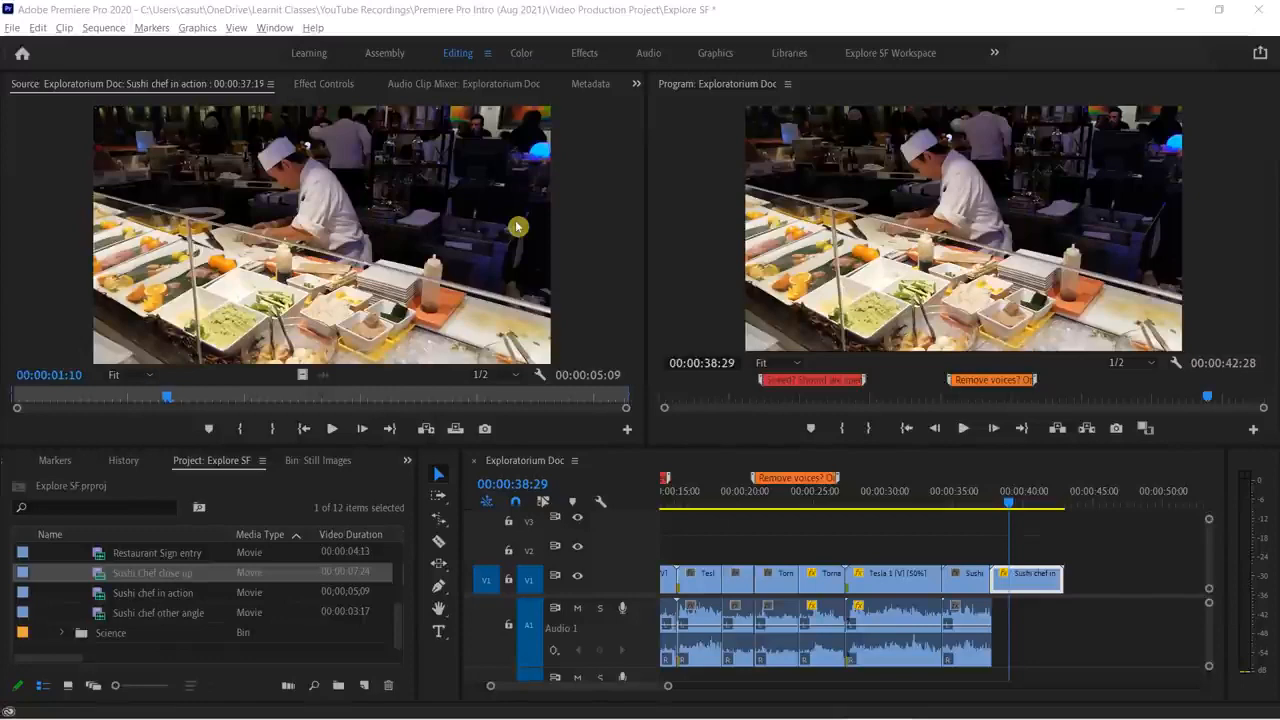
# Step: Play the final Sushi chef in action clip in the sequence from its start
pyautogui.click(1004, 506)
pyautogui.moveTo(1005, 510); pyautogui.dragTo(991, 515)
pyautogui.press('space')
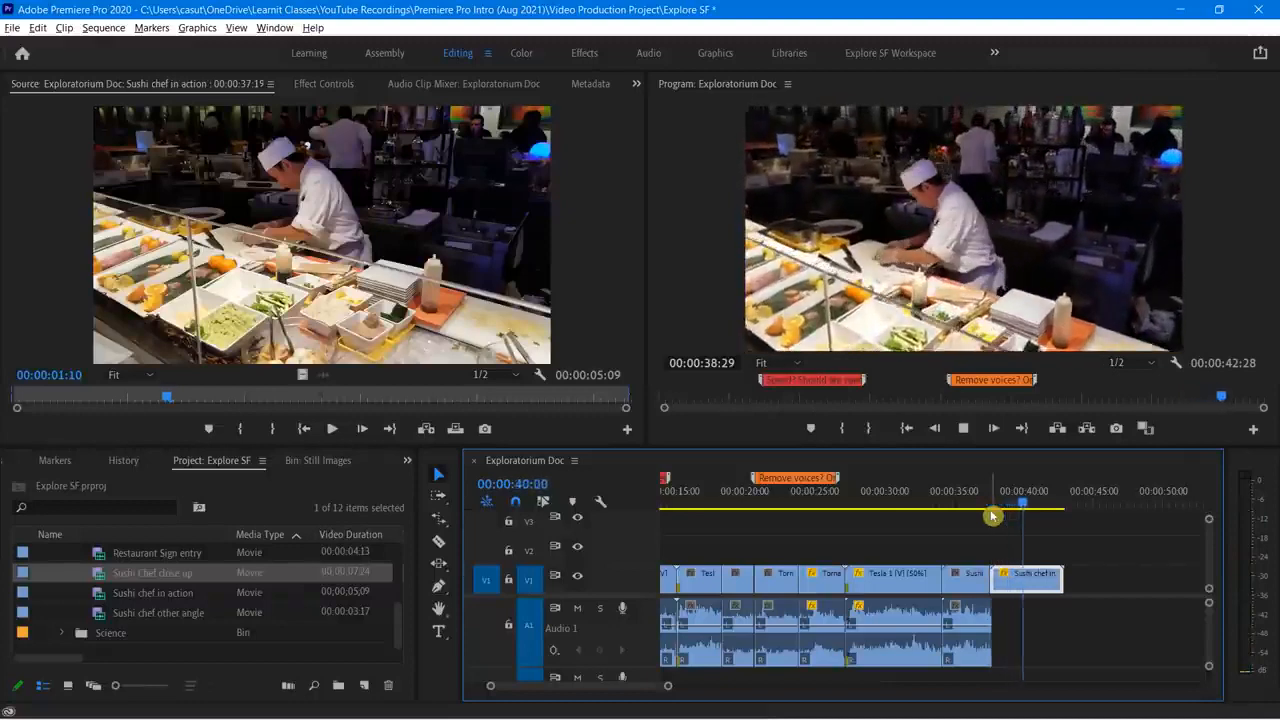
pyautogui.press('space')
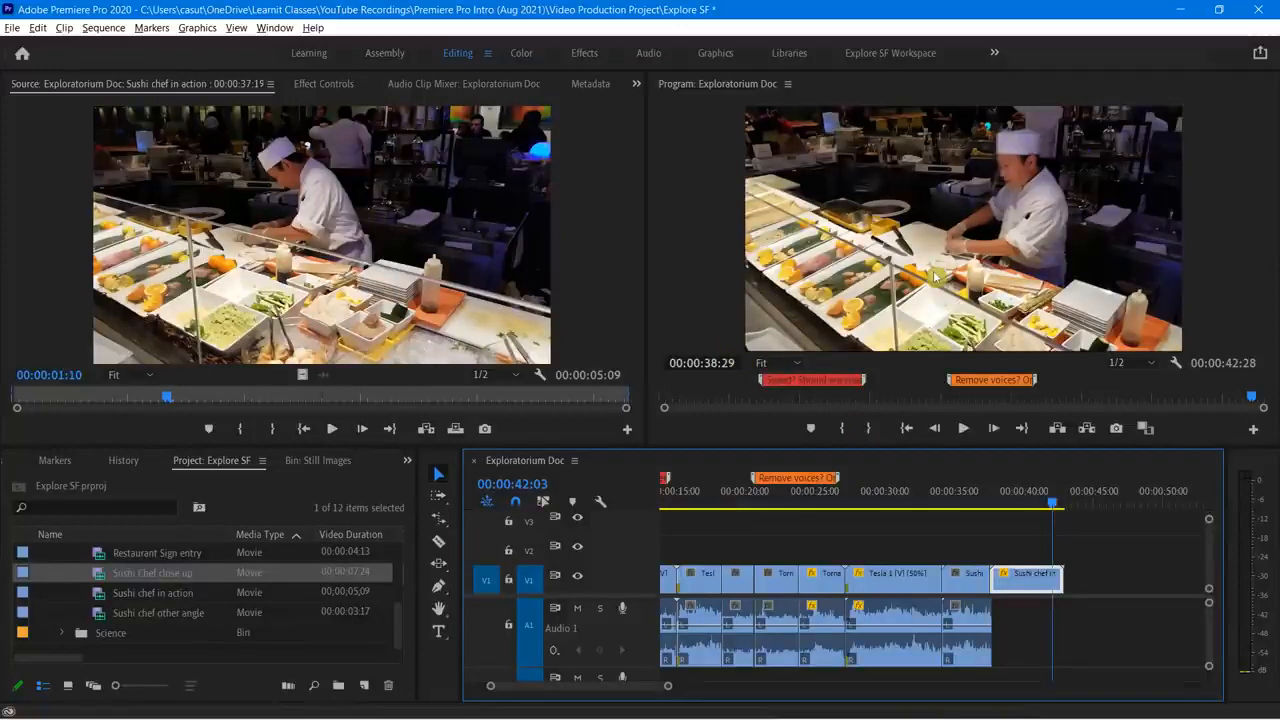
# Step: Set the Program monitor's zoom level to 10%
pyautogui.click(697, 227)
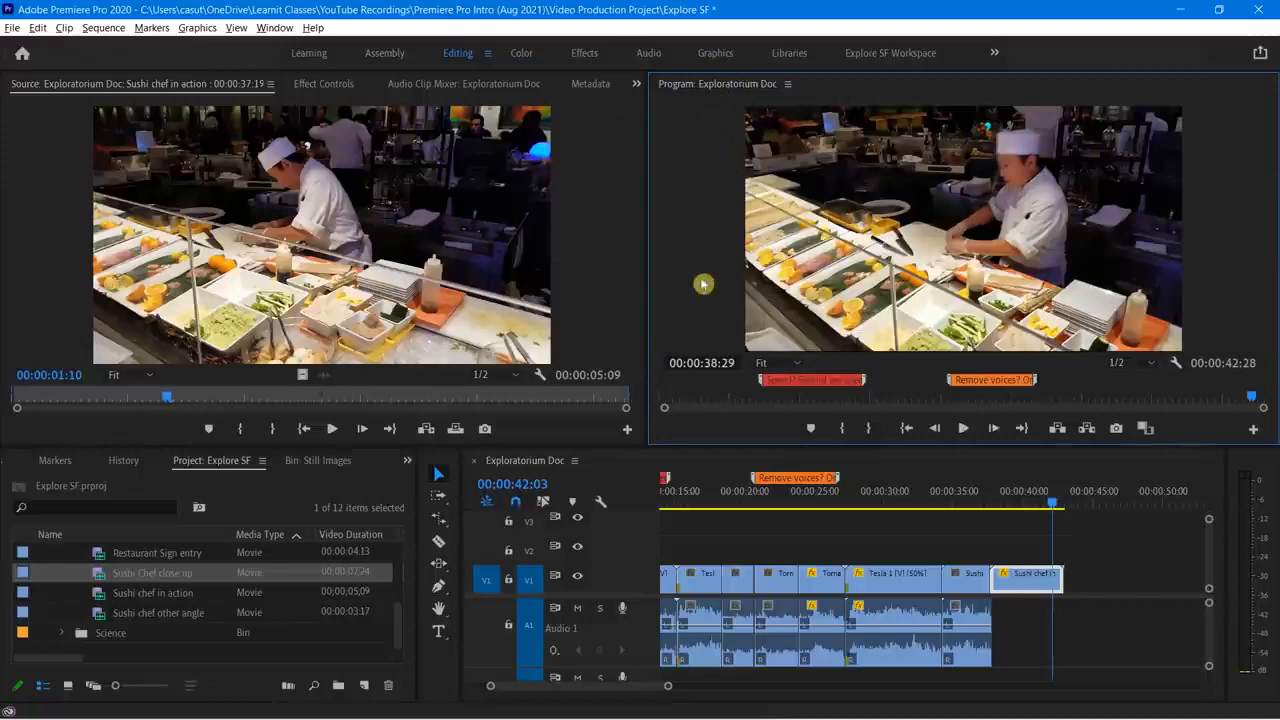
pyautogui.click(787, 365)
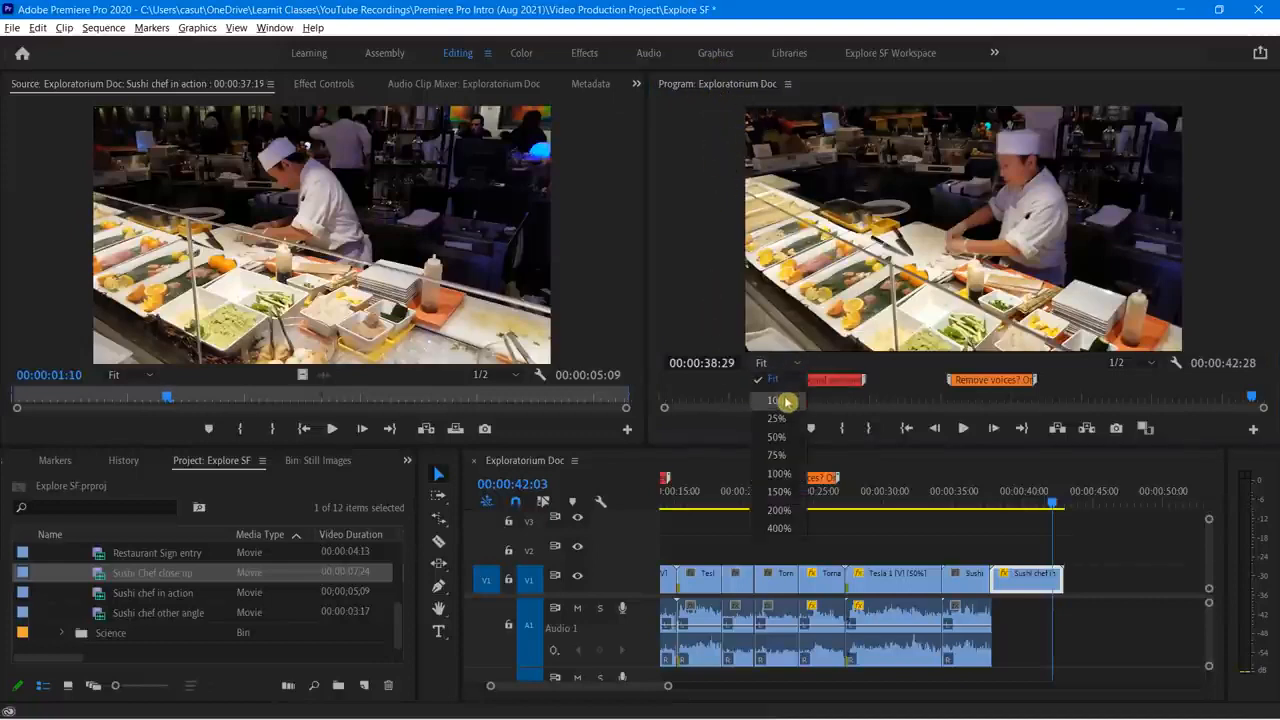
pyautogui.click(778, 401)
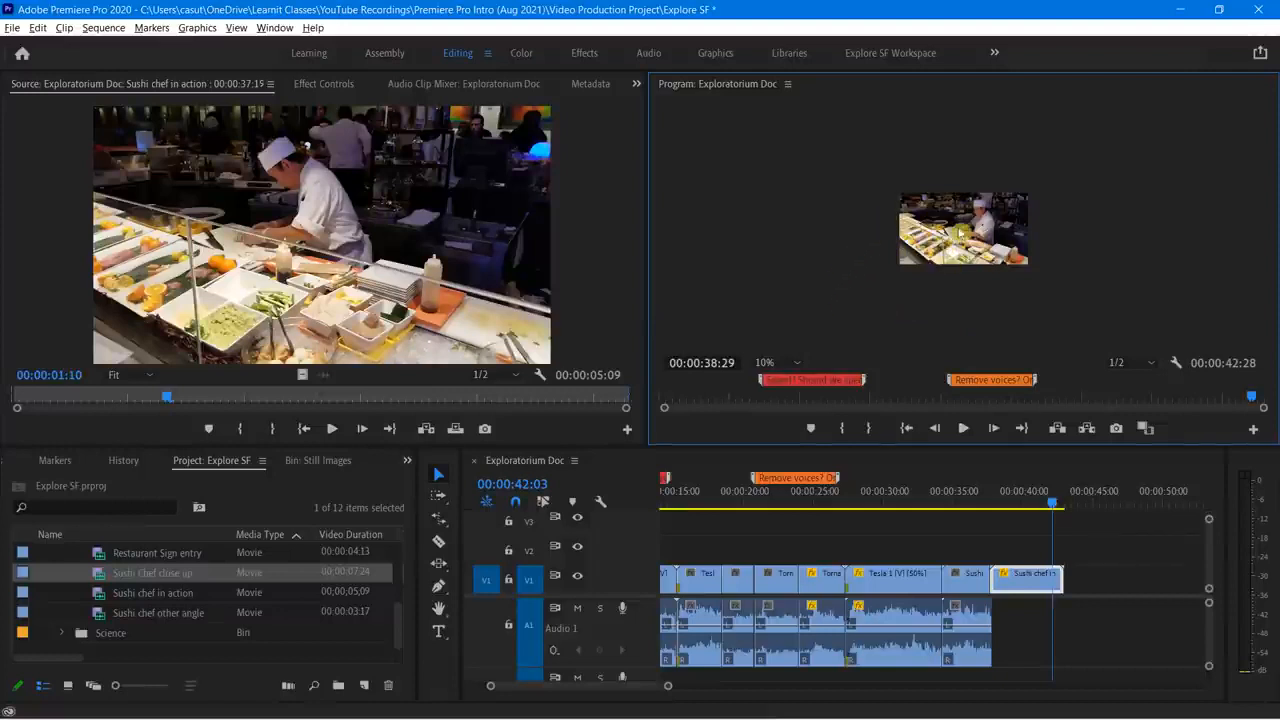
# Step: Try enlarging and repositioning the whole Sushi chef in action clip around the chef's hands, and play it back
pyautogui.click(941, 241)
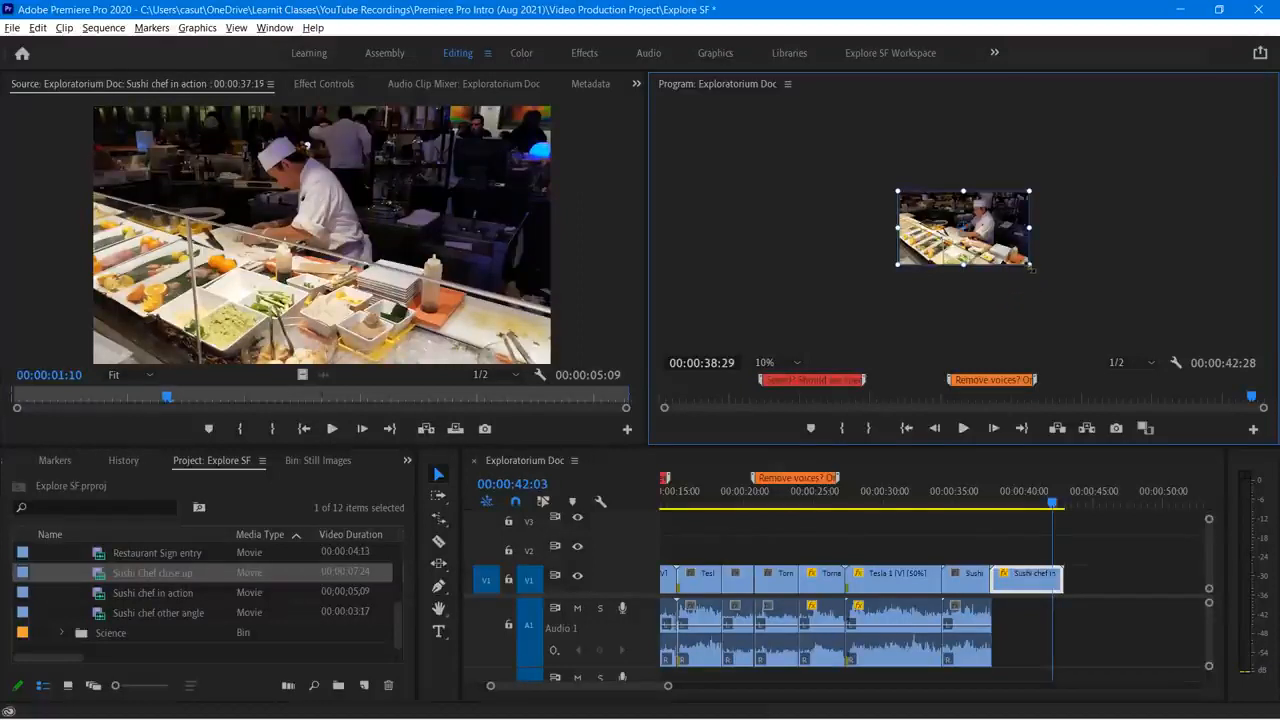
pyautogui.moveTo(1033, 271); pyautogui.dragTo(1114, 346)
pyautogui.moveTo(989, 255); pyautogui.dragTo(965, 243)
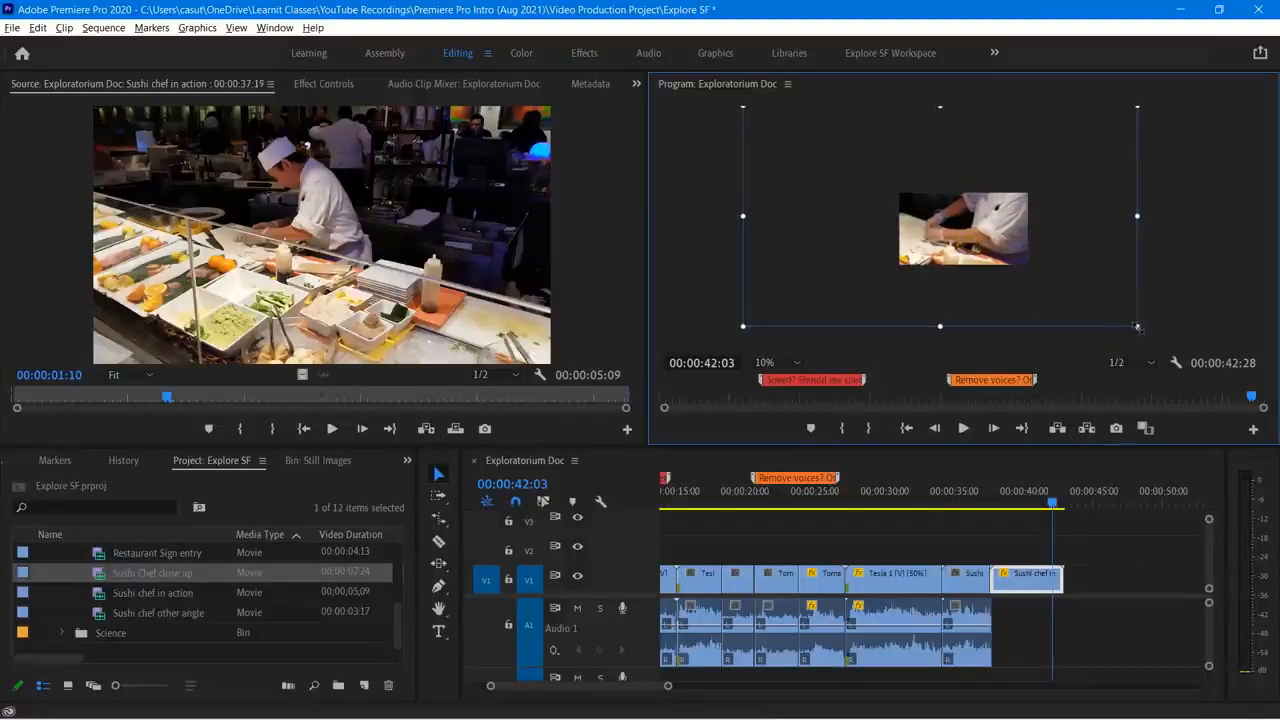
pyautogui.moveTo(1136, 326); pyautogui.dragTo(1148, 333)
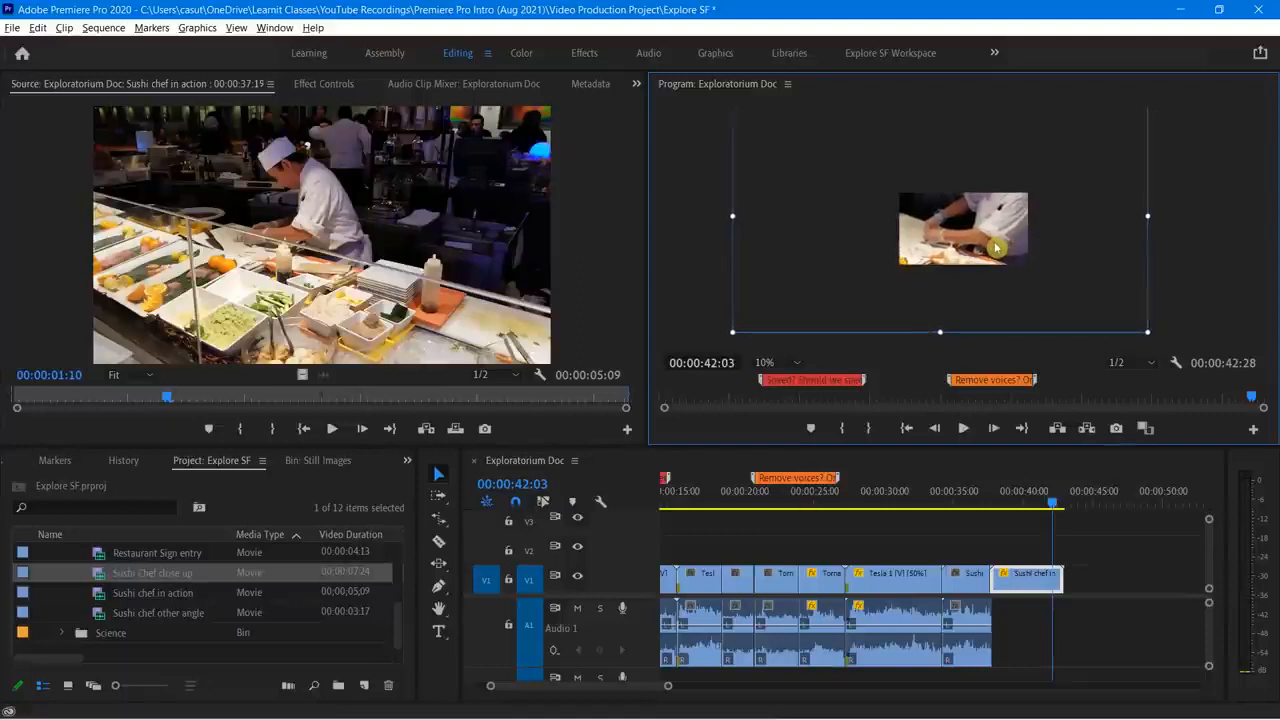
pyautogui.moveTo(1058, 511); pyautogui.dragTo(983, 545)
pyautogui.press('space')
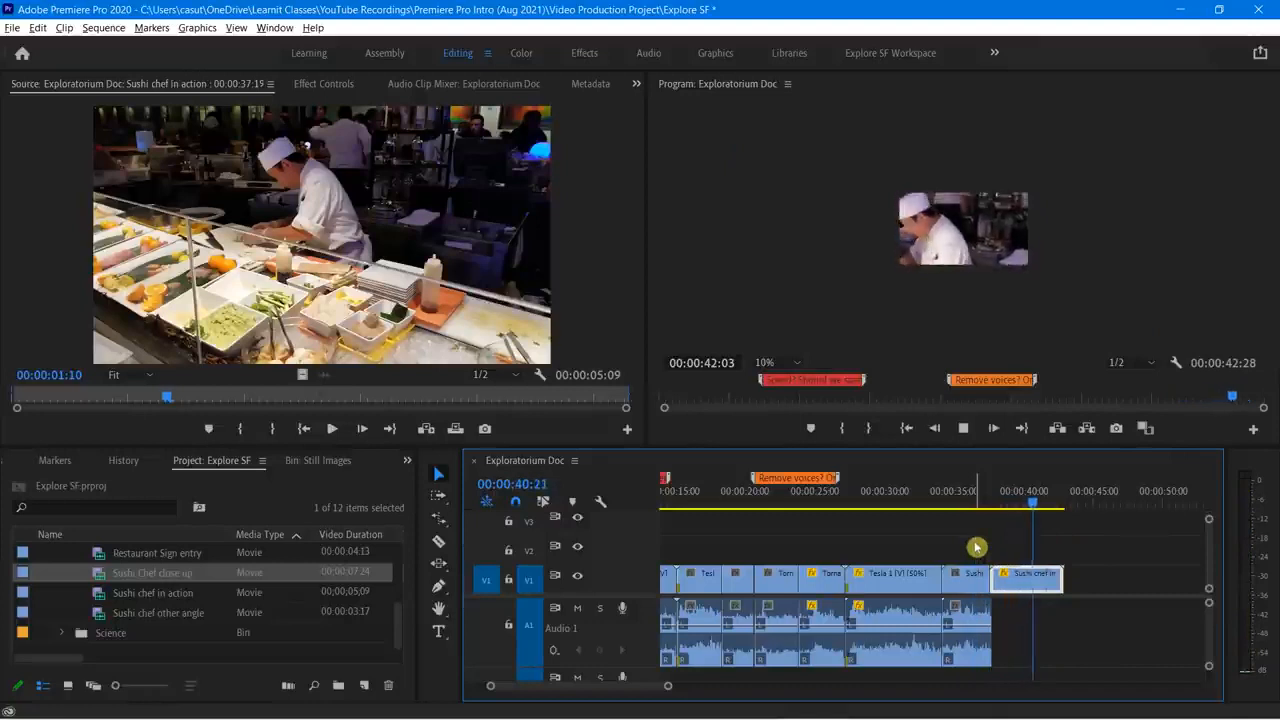
pyautogui.press('space')
# Step: Split the Sushi chef in action clip at 00:00:39:17 and select its second part
pyautogui.moveTo(1046, 505); pyautogui.dragTo(1013, 510)
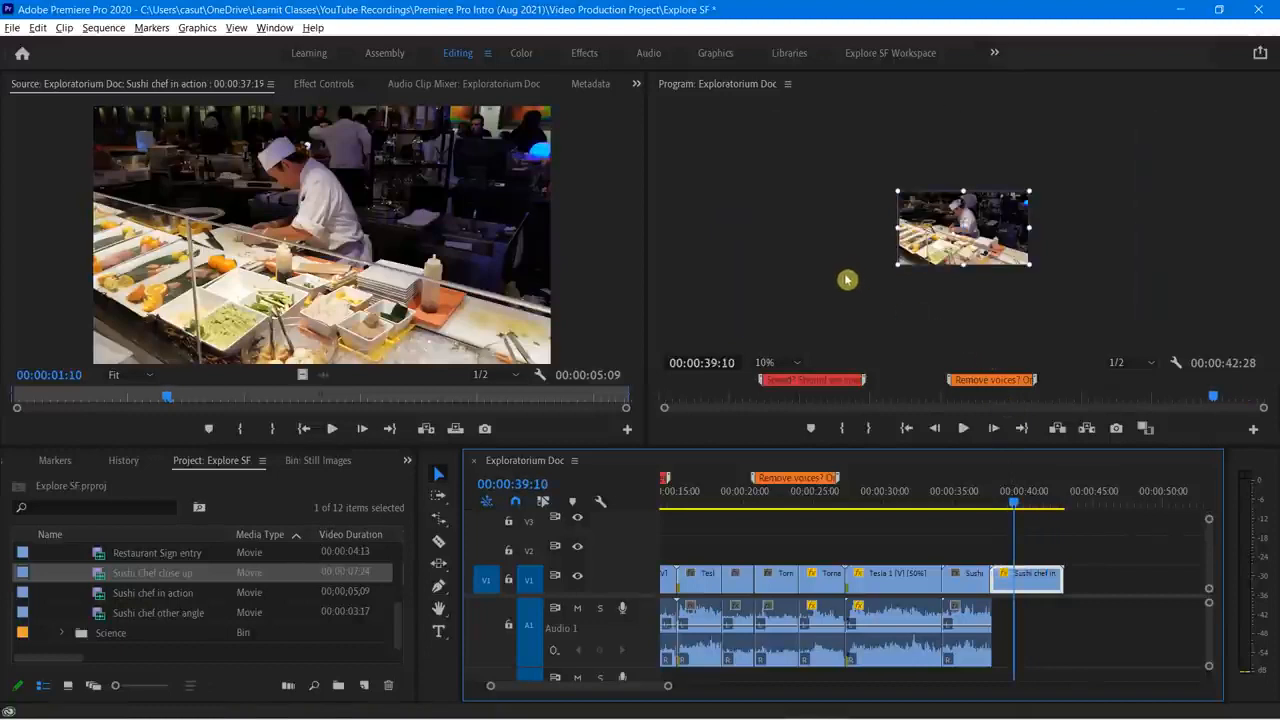
pyautogui.moveTo(1016, 507)
pyautogui.mouseDown()
pyautogui.moveTo(1005, 510)
pyautogui.moveTo(1019, 513)
pyautogui.mouseUp()
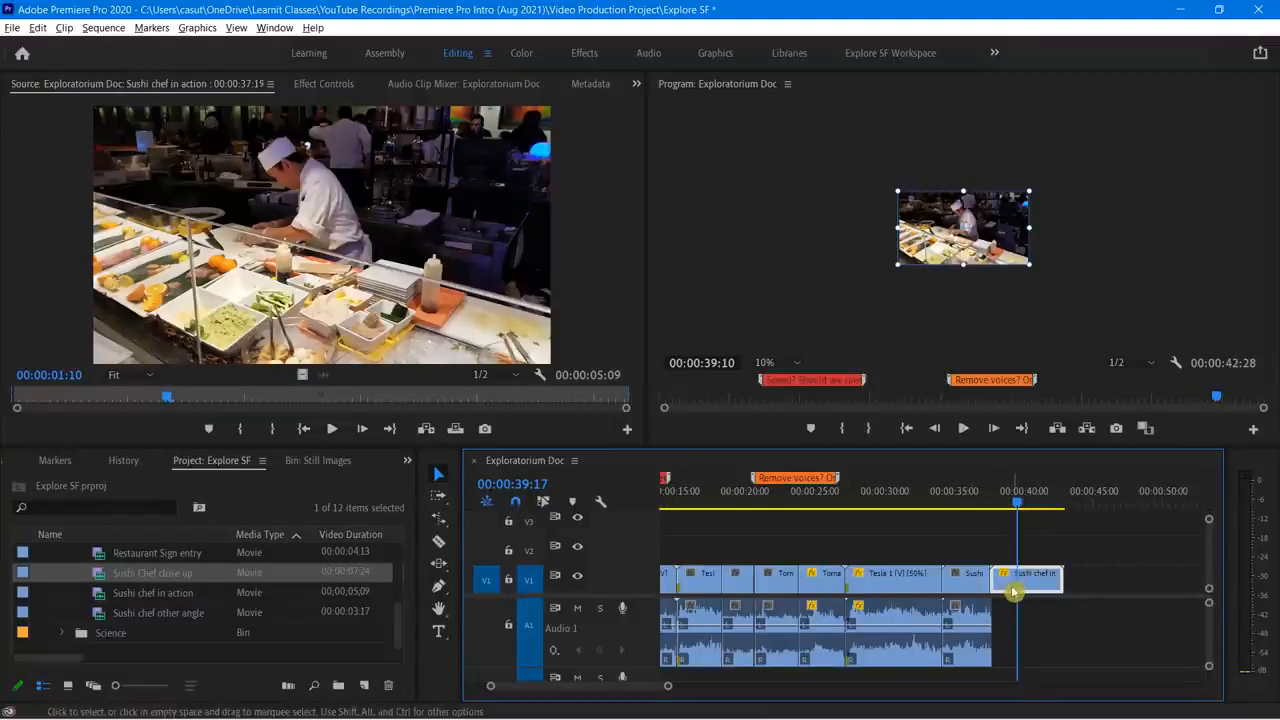
pyautogui.hotkey('ctrl', 'k')
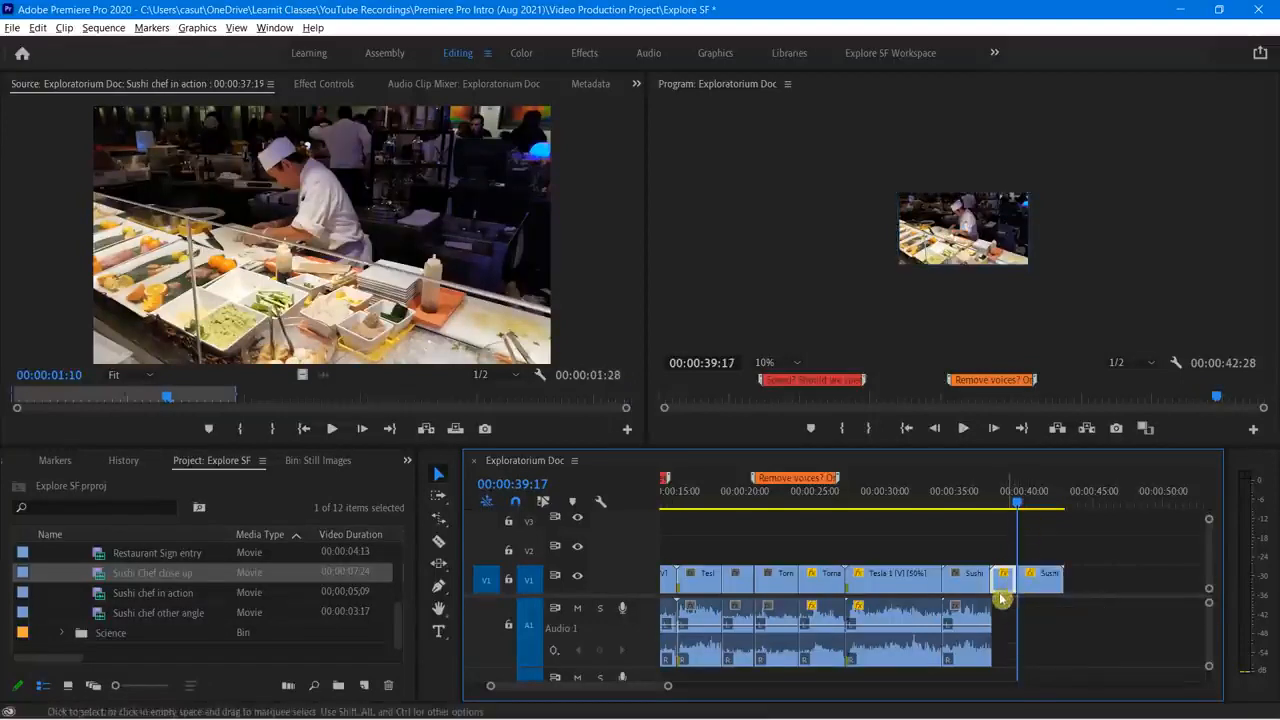
pyautogui.click(1035, 578)
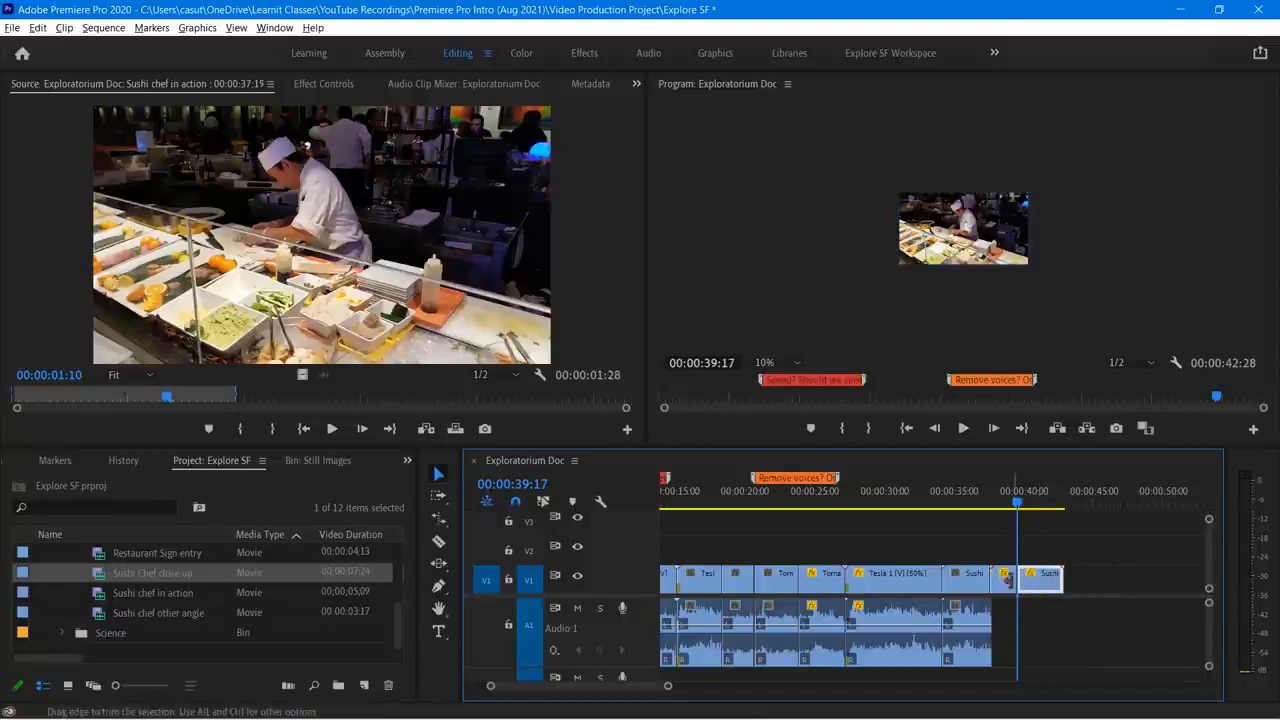
# Step: Enlarge the second part of the Sushi chef in action clip at 00:00:40:17 and reposition it to frame the chef's hands
pyautogui.moveTo(1019, 510)
pyautogui.mouseDown()
pyautogui.moveTo(1006, 509)
pyautogui.moveTo(1035, 521)
pyautogui.mouseUp()
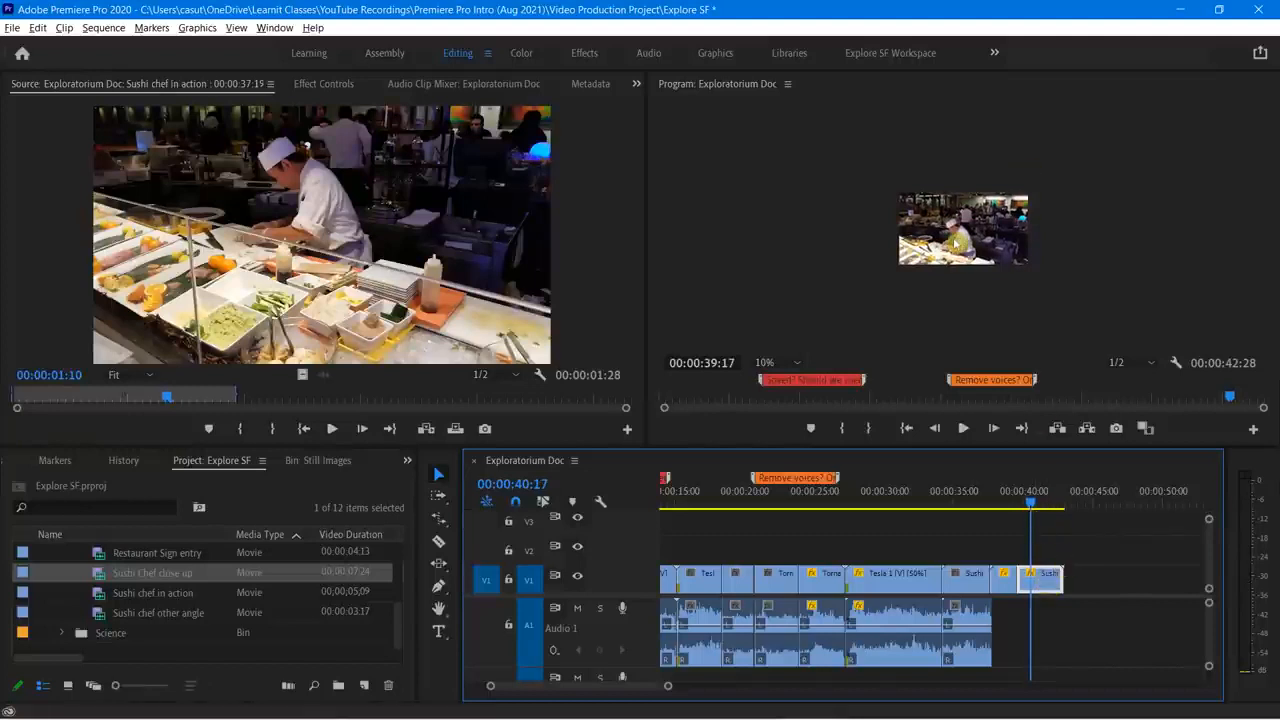
pyautogui.click(957, 241)
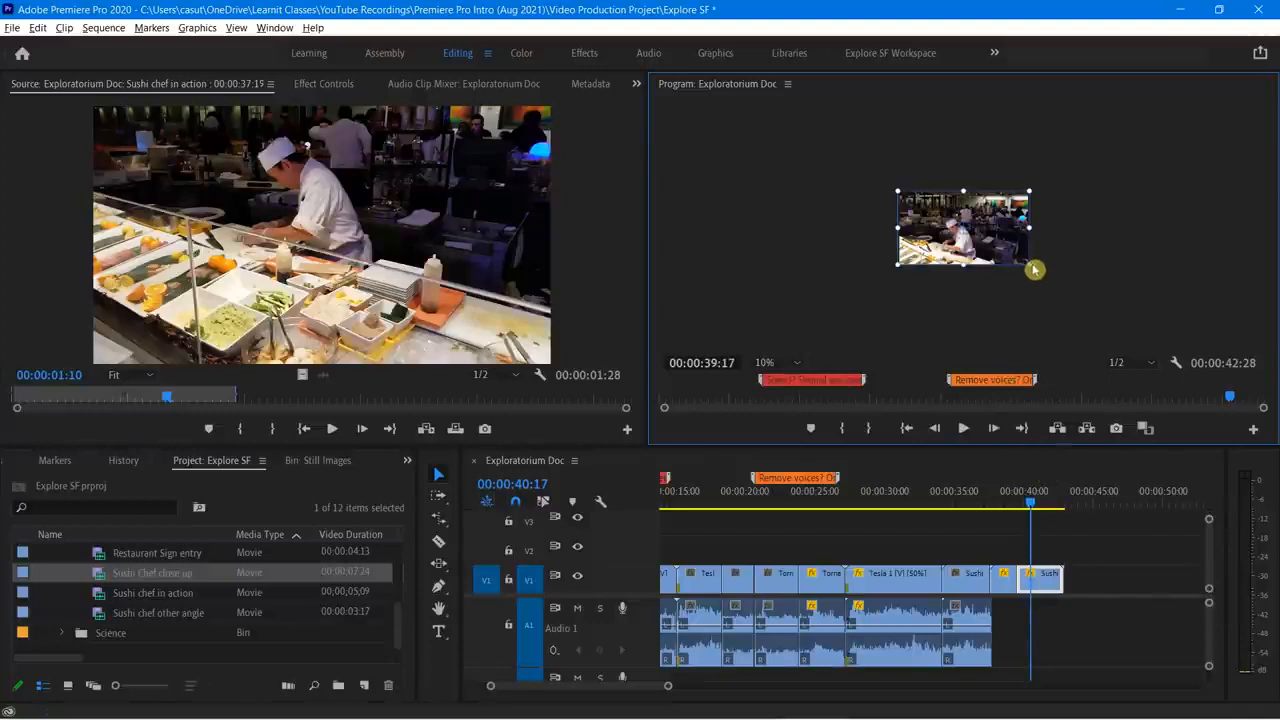
pyautogui.moveTo(1029, 264); pyautogui.dragTo(1101, 330)
pyautogui.moveTo(994, 251); pyautogui.dragTo(1033, 213)
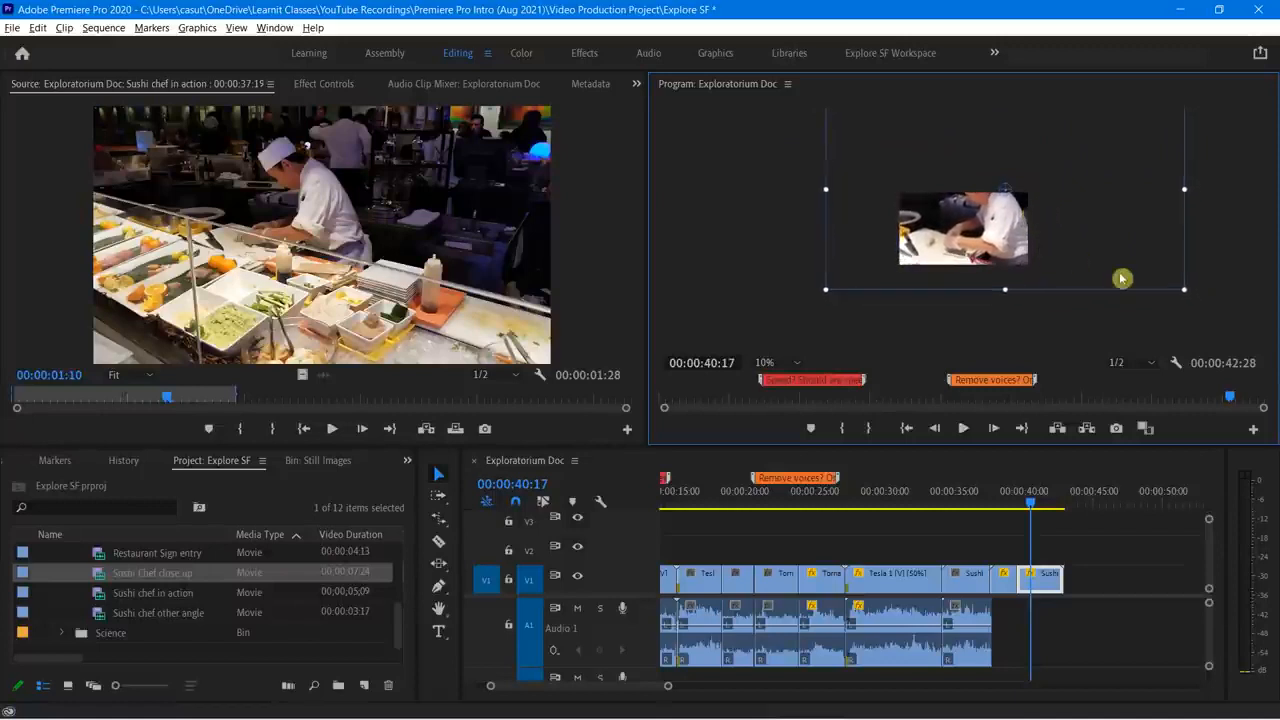
pyautogui.click(1190, 293)
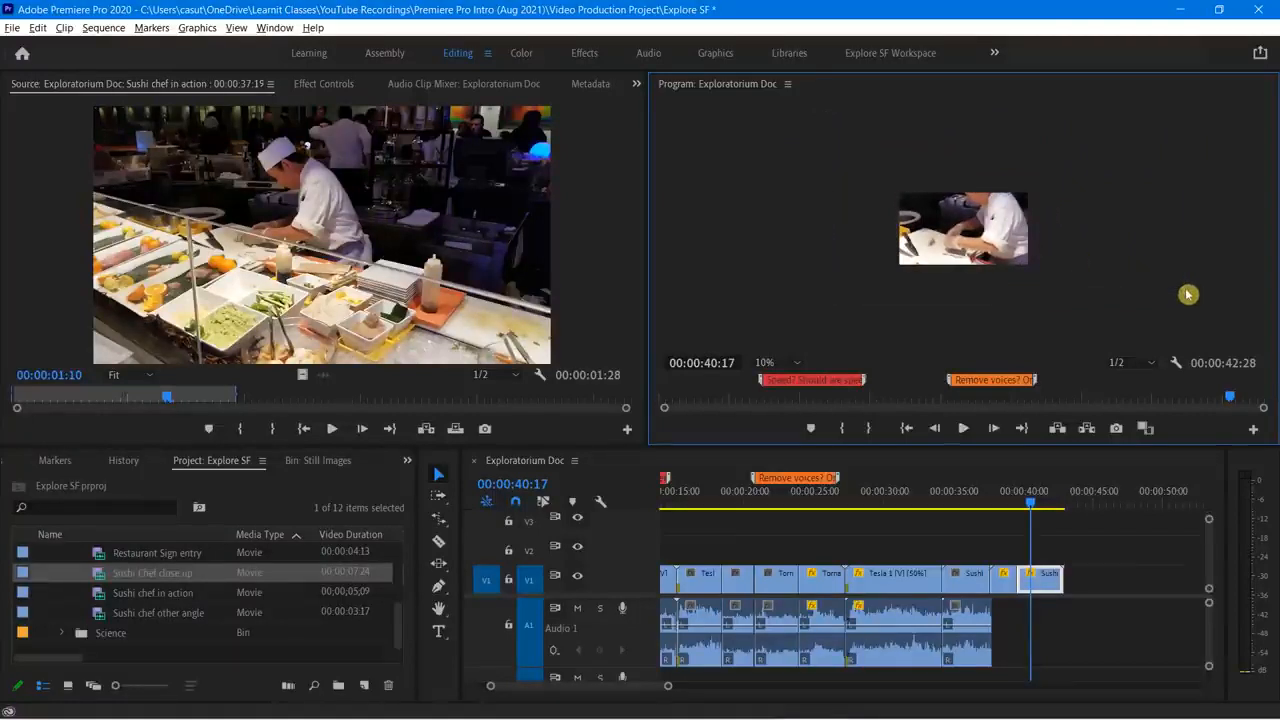
pyautogui.click(988, 260)
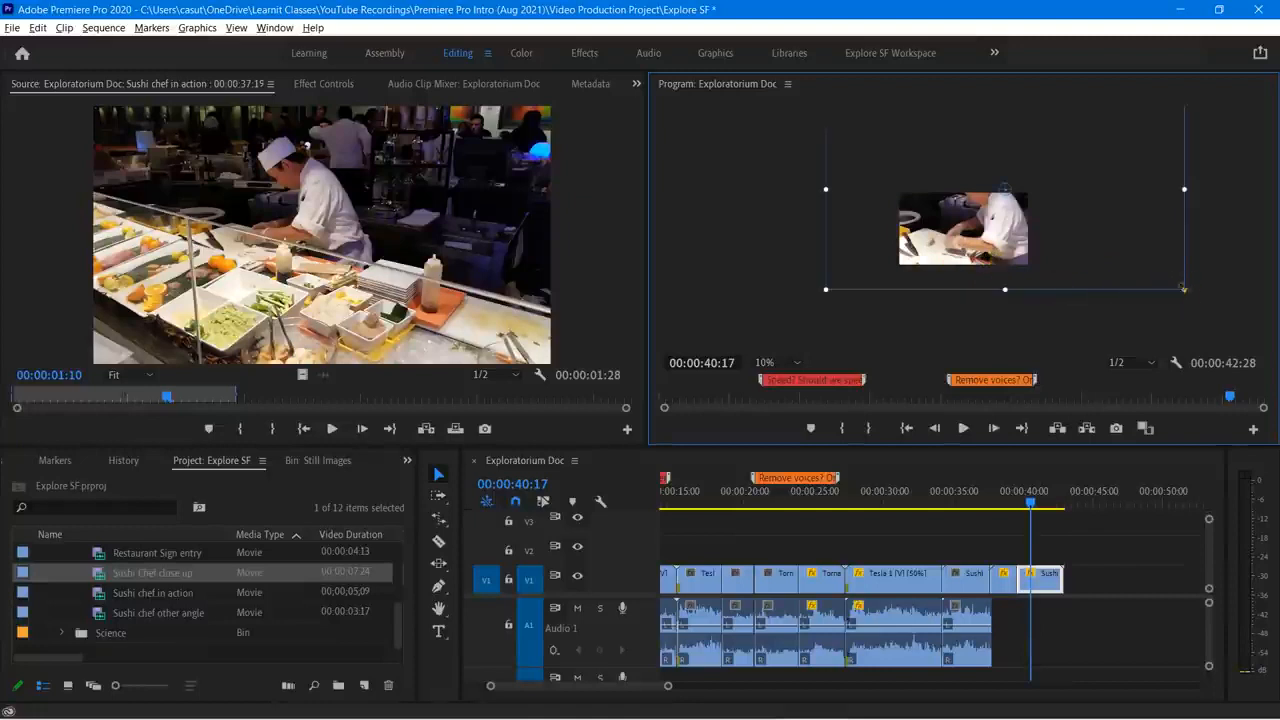
pyautogui.moveTo(1188, 294); pyautogui.dragTo(1168, 281)
pyautogui.moveTo(991, 251); pyautogui.dragTo(981, 246)
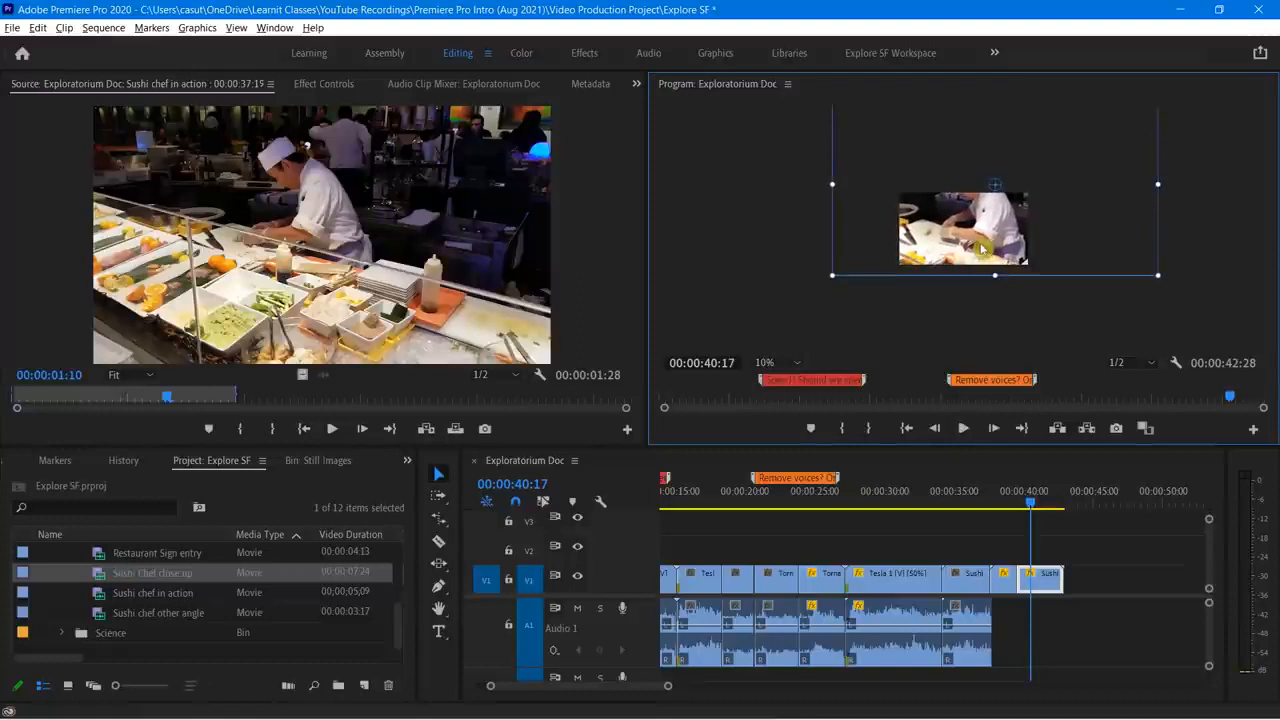
# Step: Set the Program monitor's zoom level to Fit and play the sequence from about 00:00:35:08
pyautogui.moveTo(1031, 503); pyautogui.dragTo(957, 516)
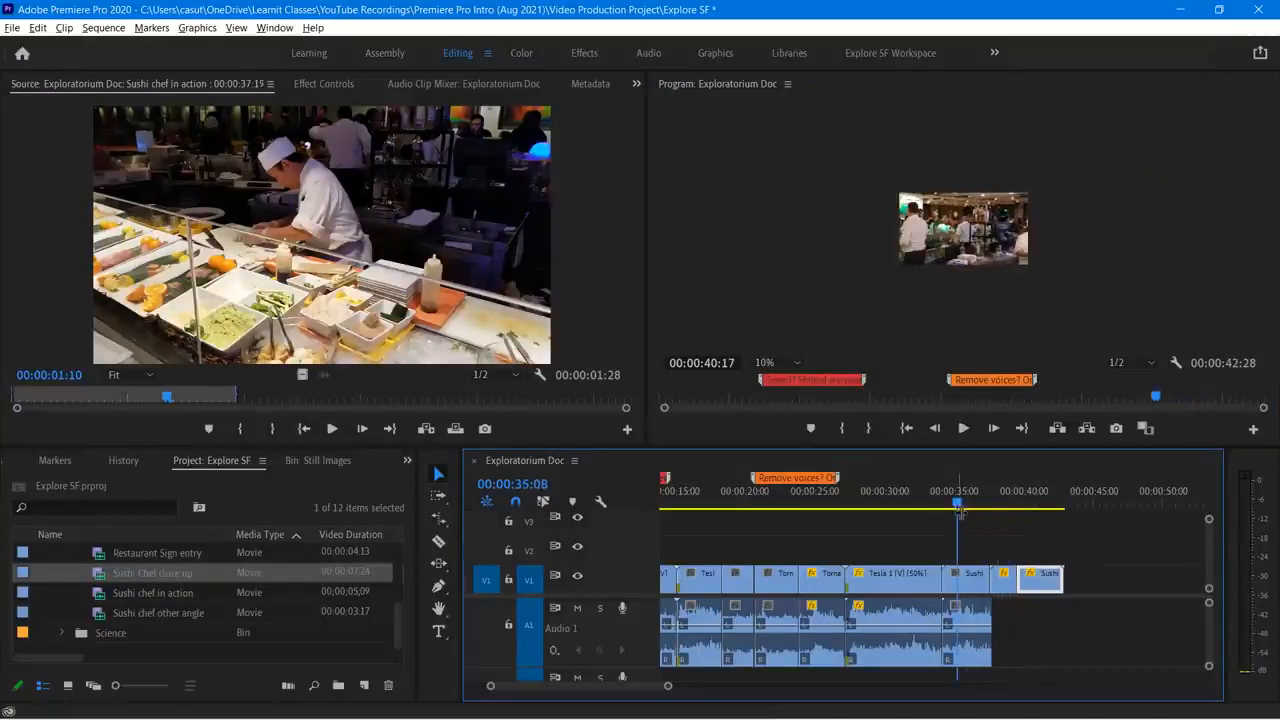
pyautogui.click(790, 363)
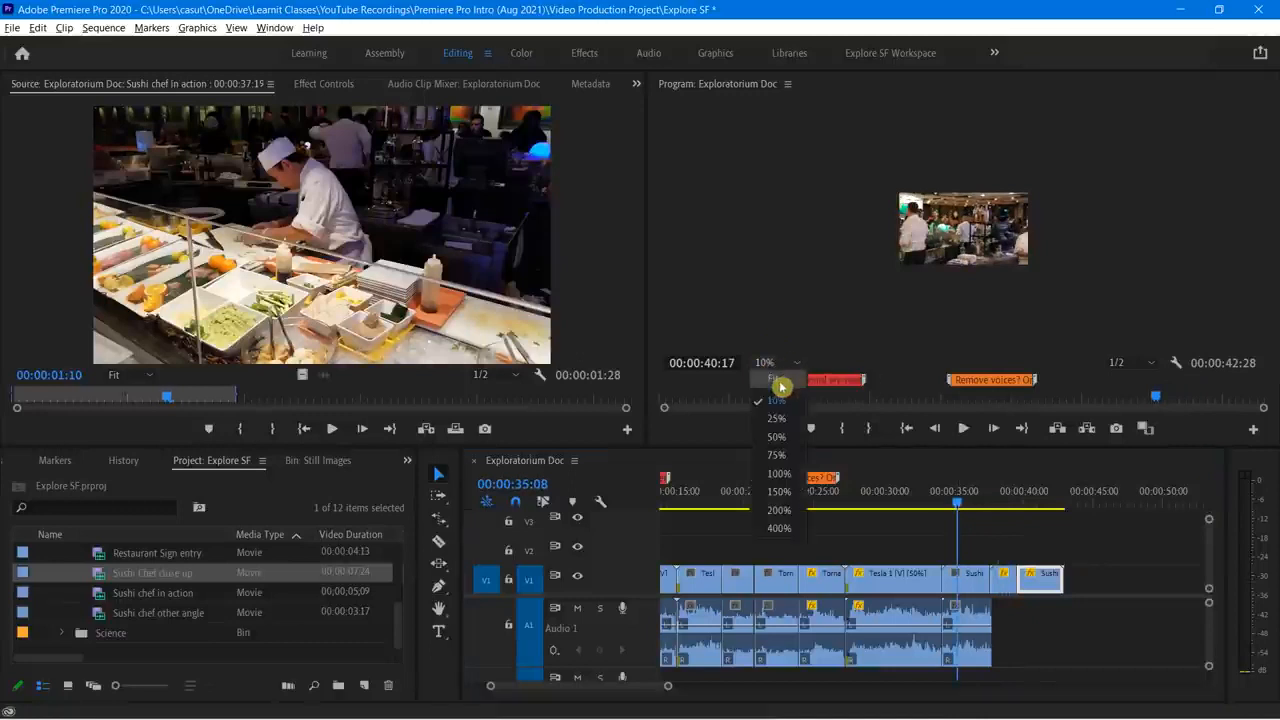
pyautogui.click(783, 388)
pyautogui.press('space')
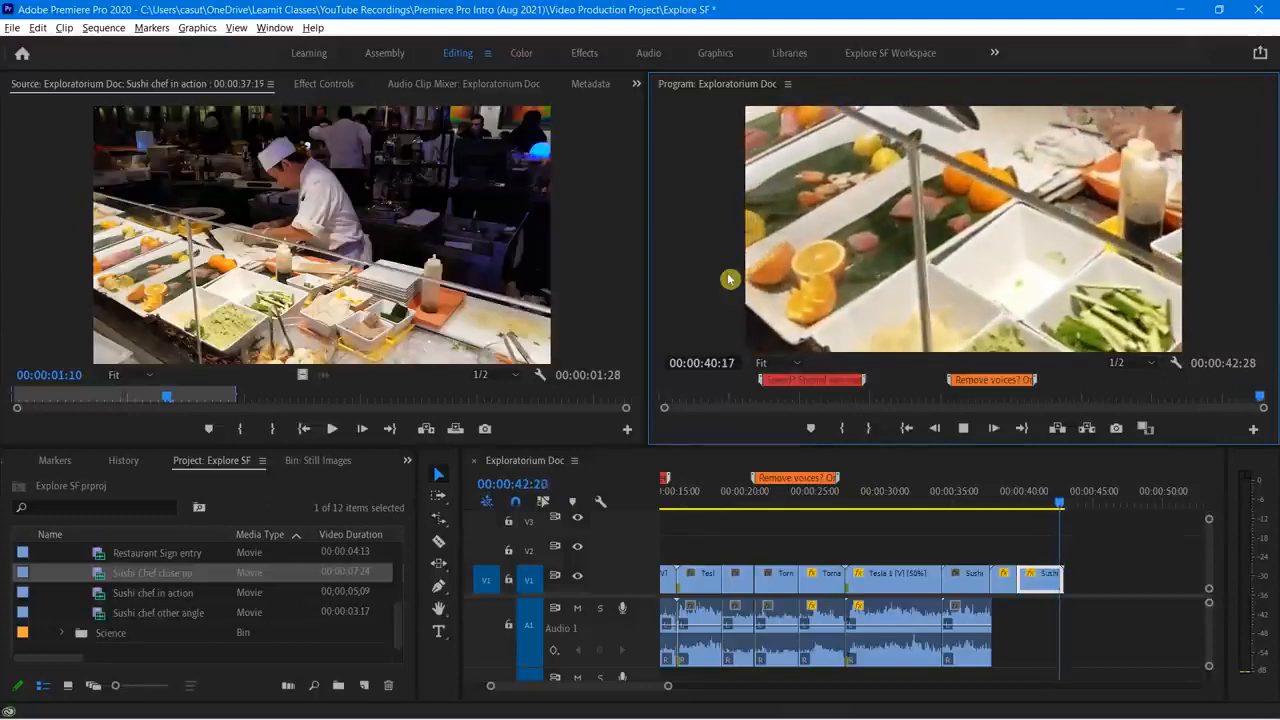
pyautogui.press('space')
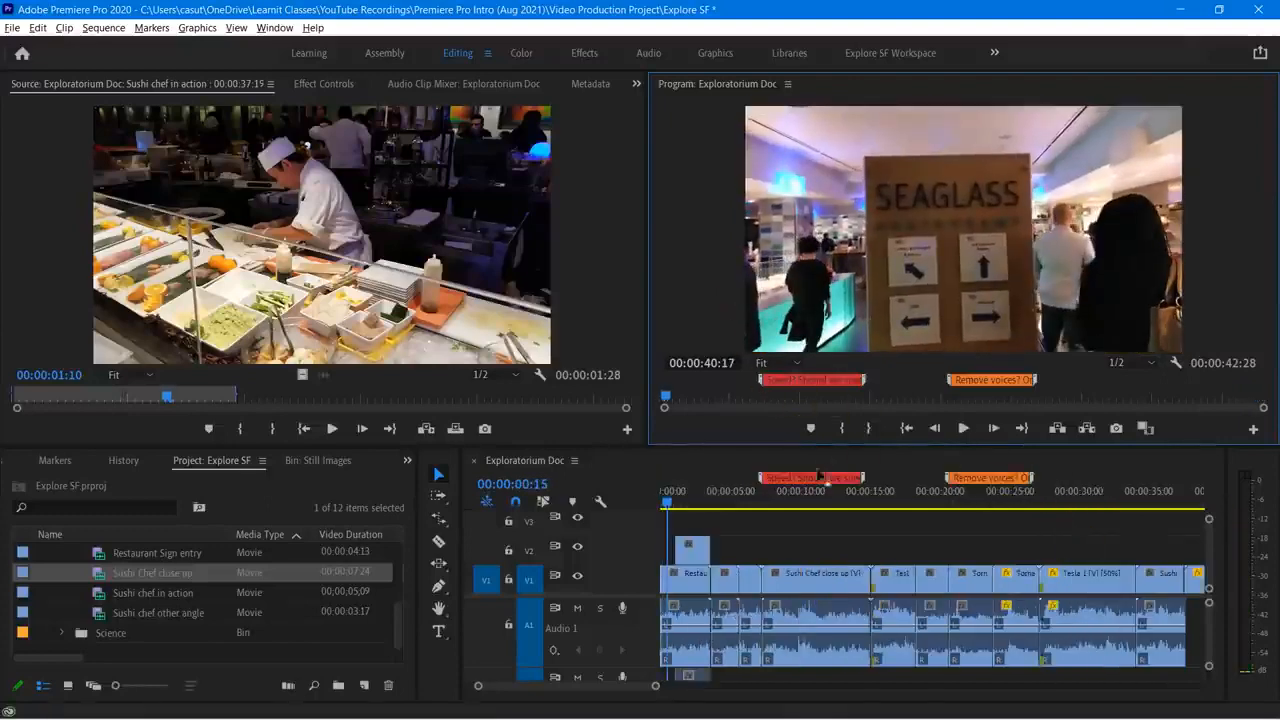
# Step: Trim the end of the enlarged last clip to 00:00:41:25
pyautogui.click(877, 532)
pyautogui.press('End')
pyautogui.moveTo(1278, 541); pyautogui.dragTo(1091, 576)
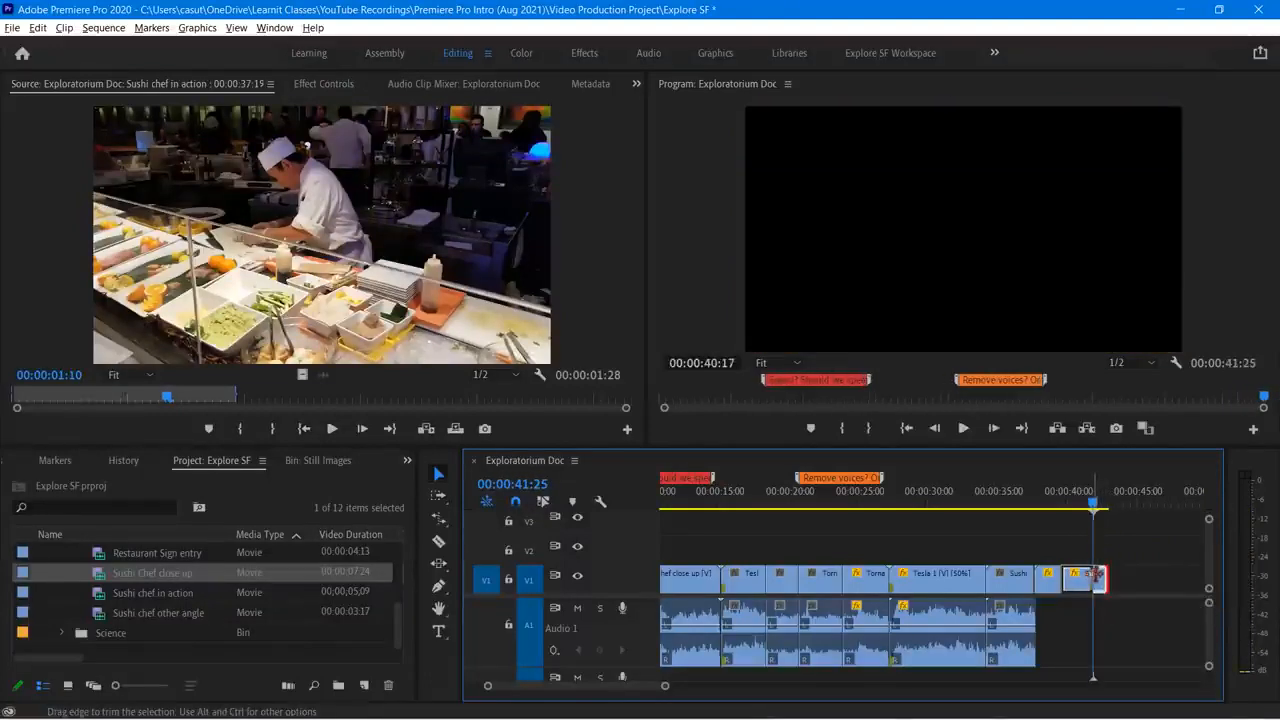
# Step: Play back the split sushi chef parts to check the cut to the enlarged, trimmed section
pyautogui.click(1089, 507)
pyautogui.moveTo(1089, 507); pyautogui.dragTo(1048, 521)
pyautogui.press('space')
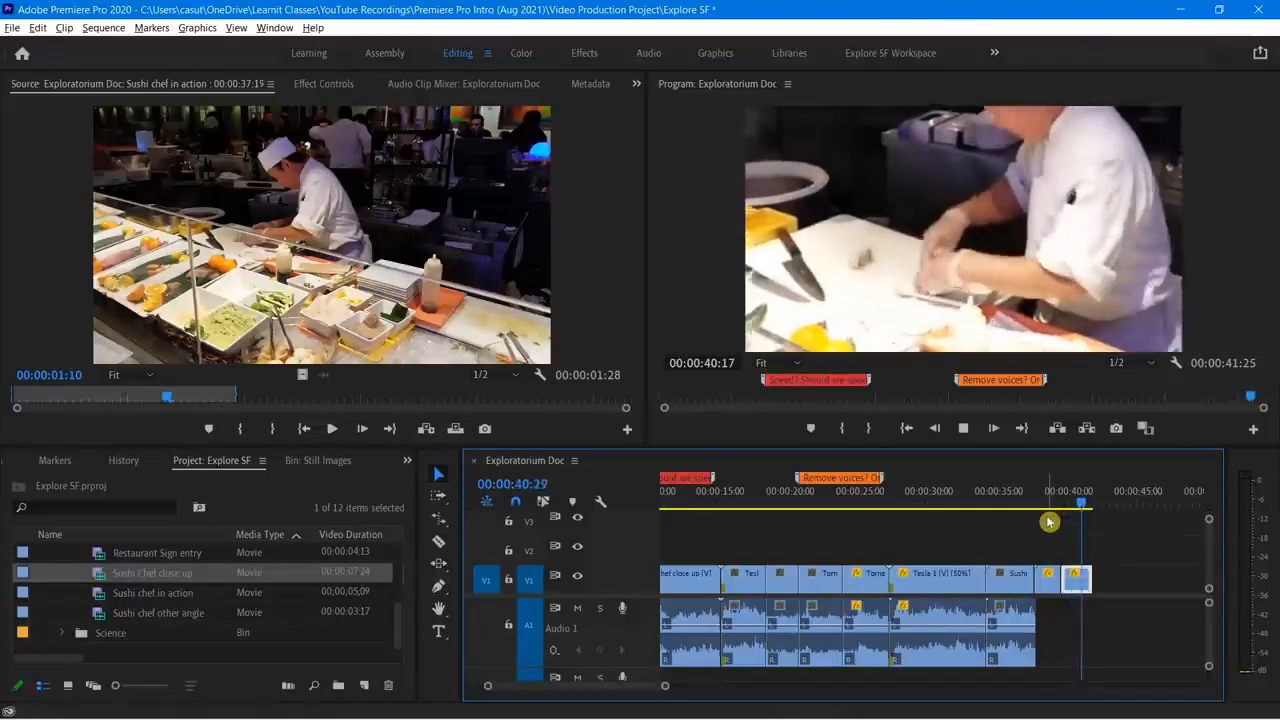
pyautogui.press('space')
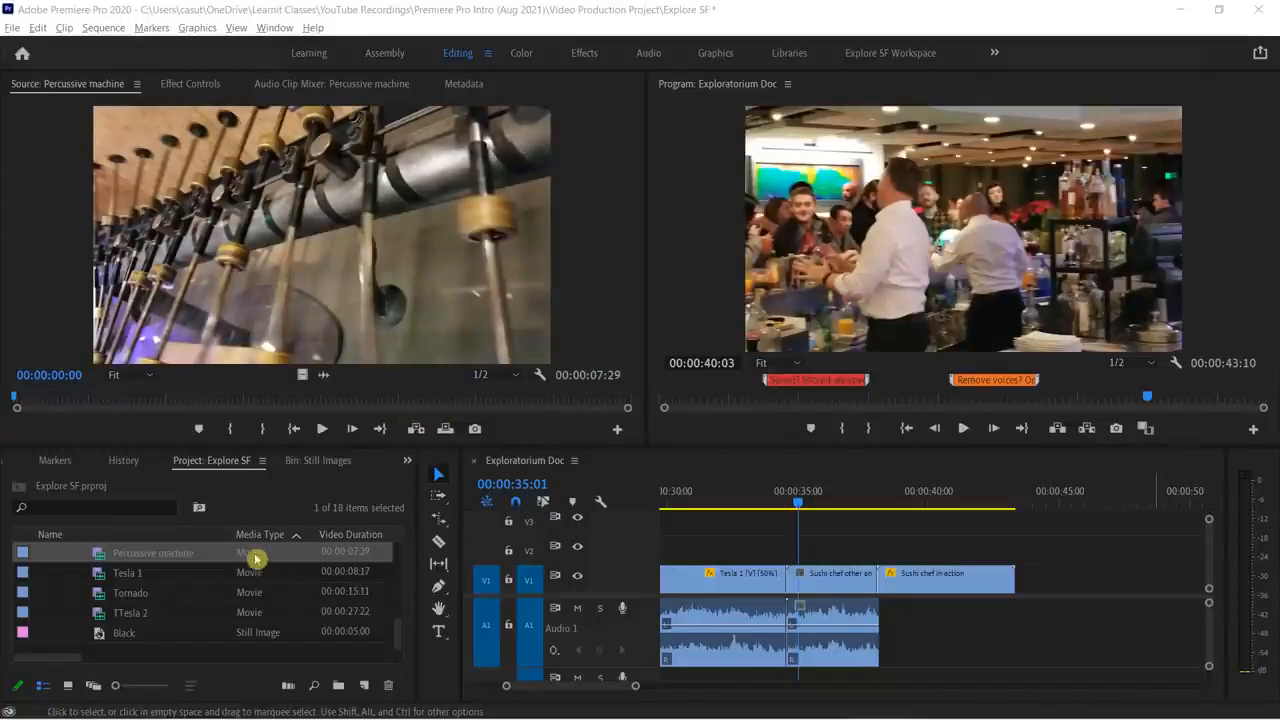
# Step: Add the Percussive machine clip to V1 directly after the Sushi chef in action clip
pyautogui.click(100, 557)
pyautogui.moveTo(577, 577); pyautogui.dragTo(1030, 580)
pyautogui.moveTo(1008, 519)
pyautogui.mouseDown()
pyautogui.moveTo(1014, 505)
pyautogui.moveTo(1094, 508)
pyautogui.moveTo(1029, 533)
pyautogui.mouseUp()
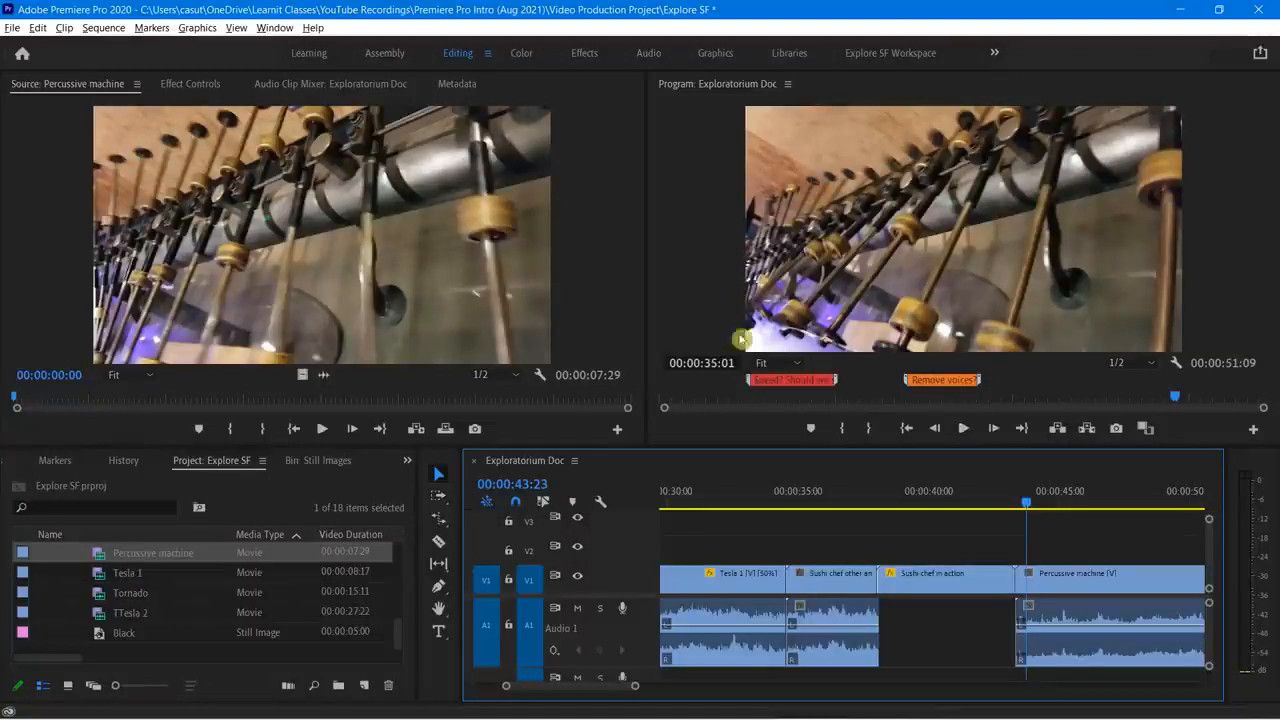
pyautogui.moveTo(600, 686)
pyautogui.mouseDown()
pyautogui.moveTo(585, 699)
pyautogui.moveTo(609, 700)
pyautogui.mouseUp()
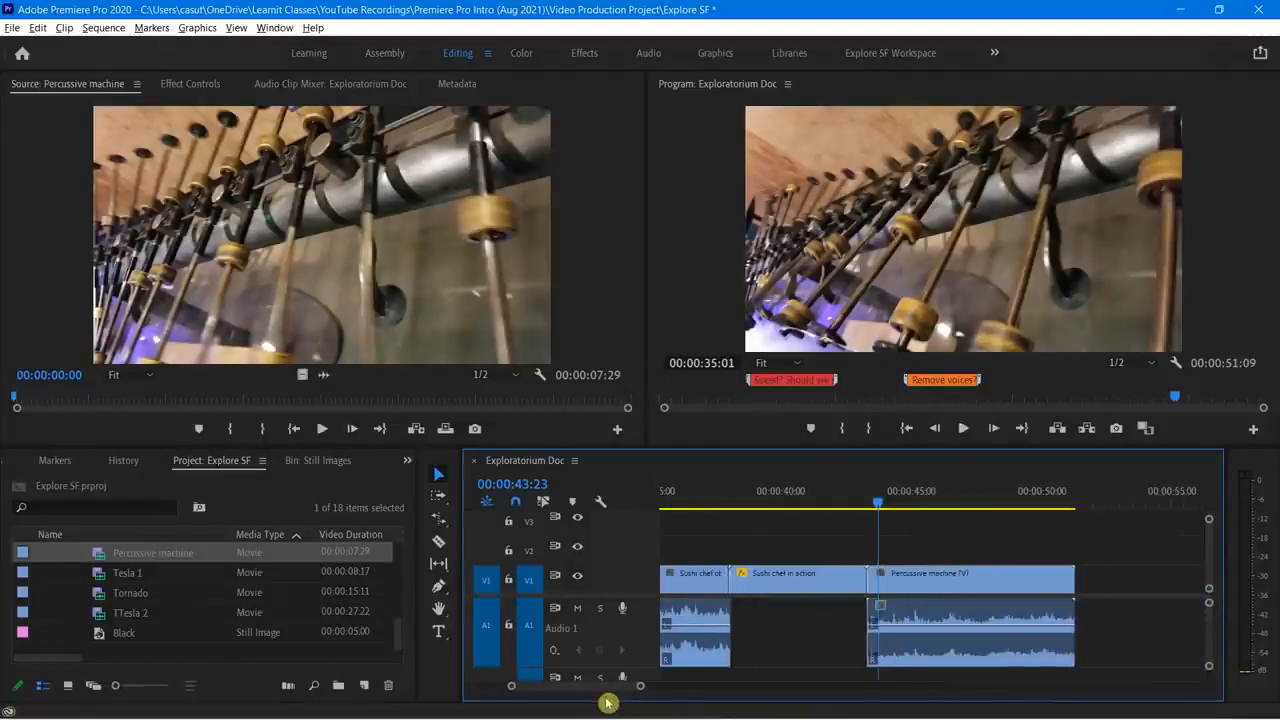
# Step: Place the Tornado clip on V2 above the Percussive machine clip, aligned to its start at 00:00:43:10
pyautogui.doubleClick(110, 573)
pyautogui.doubleClick(110, 596)
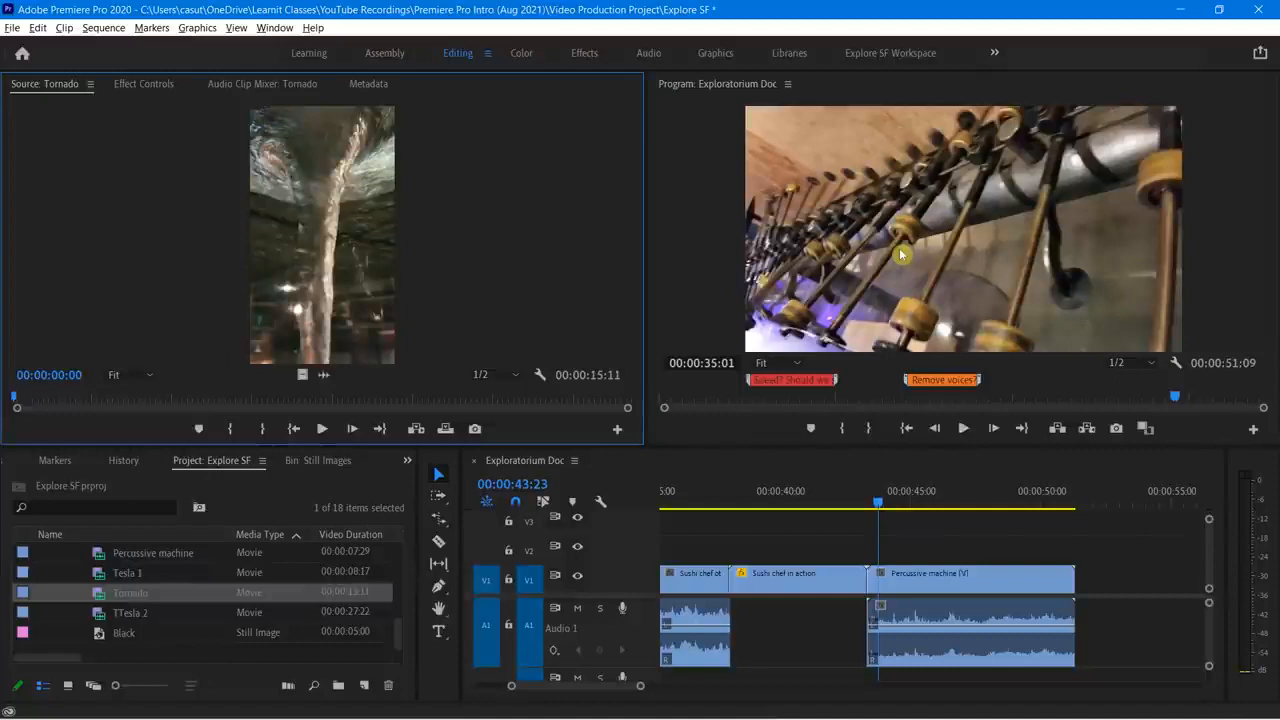
pyautogui.click(105, 594)
pyautogui.moveTo(105, 594); pyautogui.dragTo(878, 562)
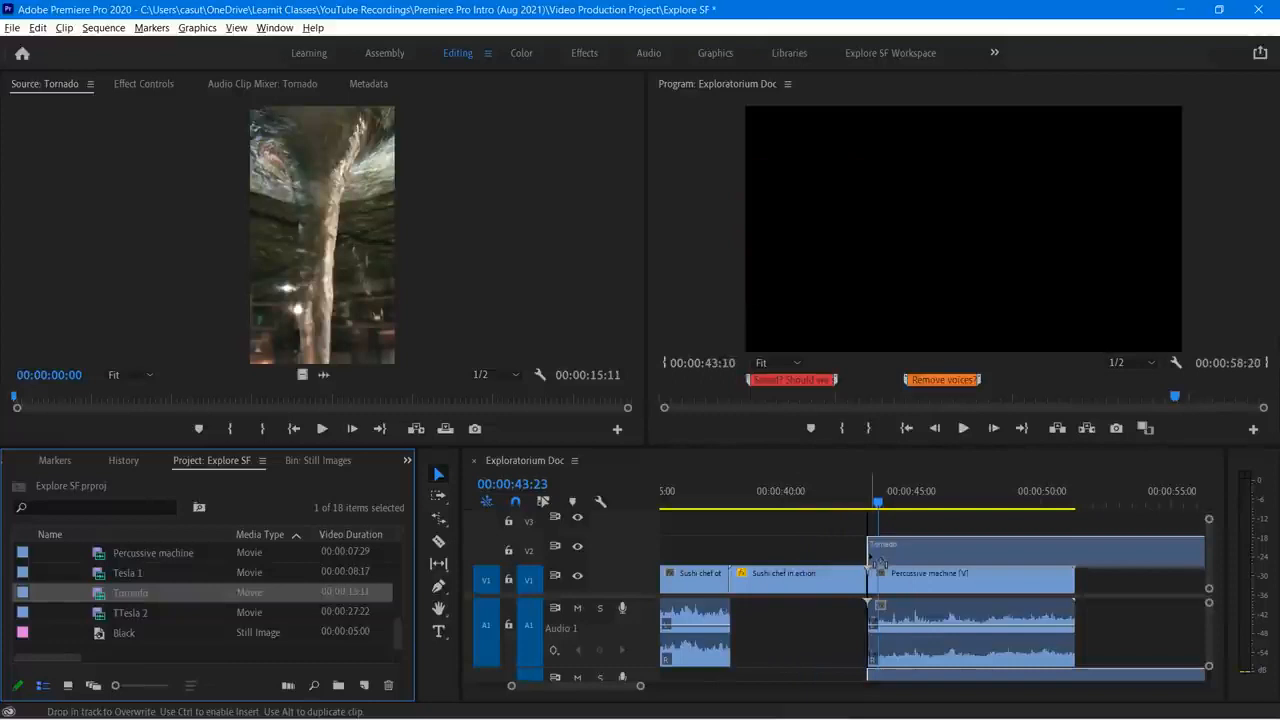
pyautogui.moveTo(878, 562); pyautogui.dragTo(878, 562)
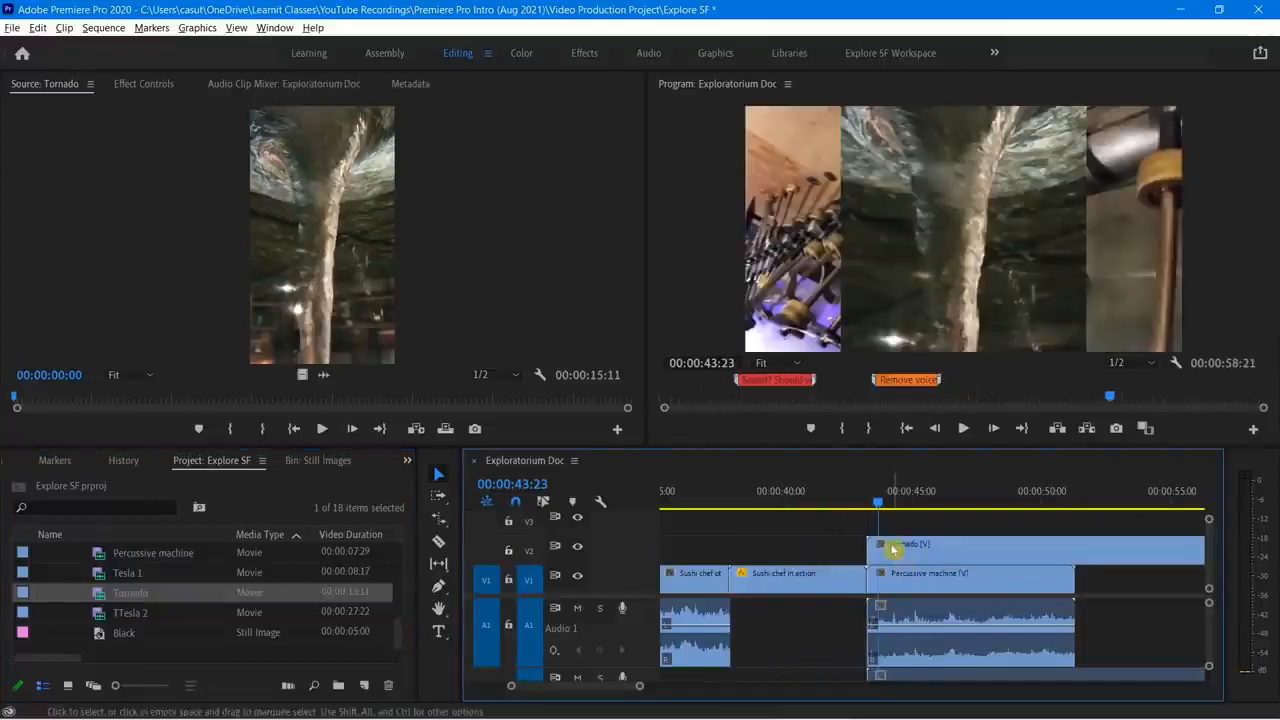
# Step: Play the sequence from about 00:00:42:04 to review the Tornado clip overlaying the Percussive machine clip
pyautogui.moveTo(878, 502); pyautogui.dragTo(838, 517)
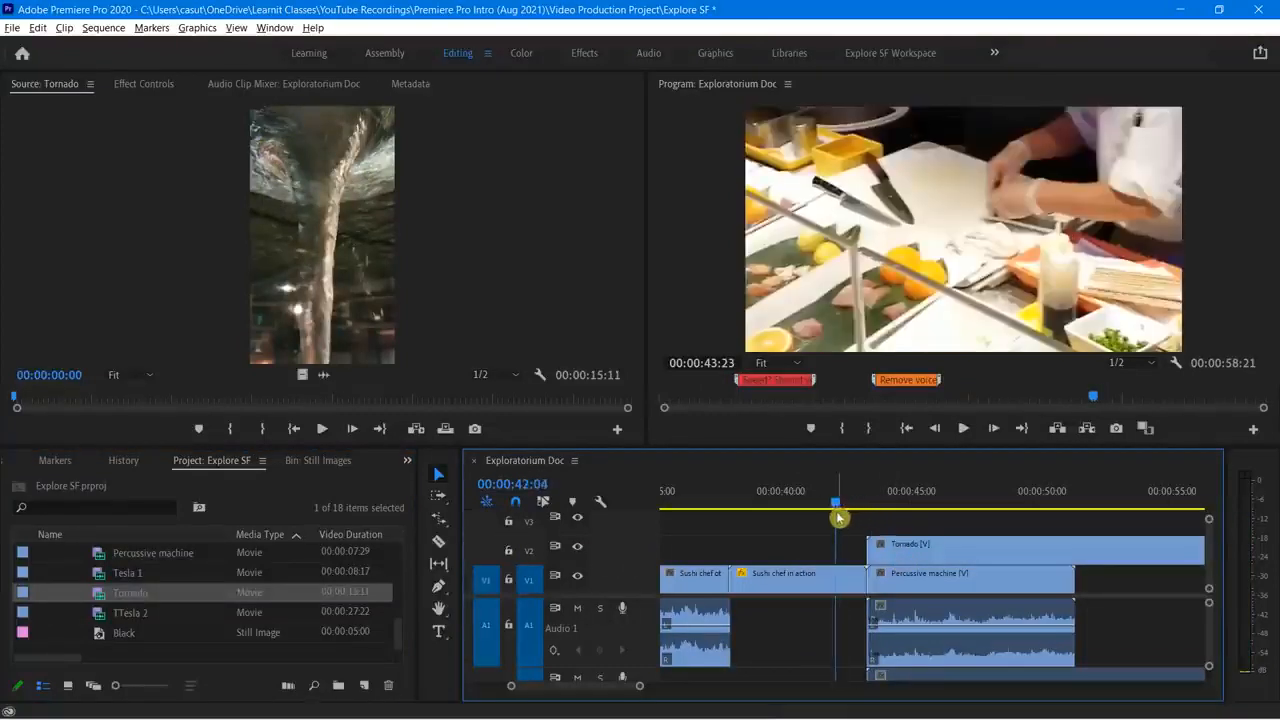
pyautogui.press('space')
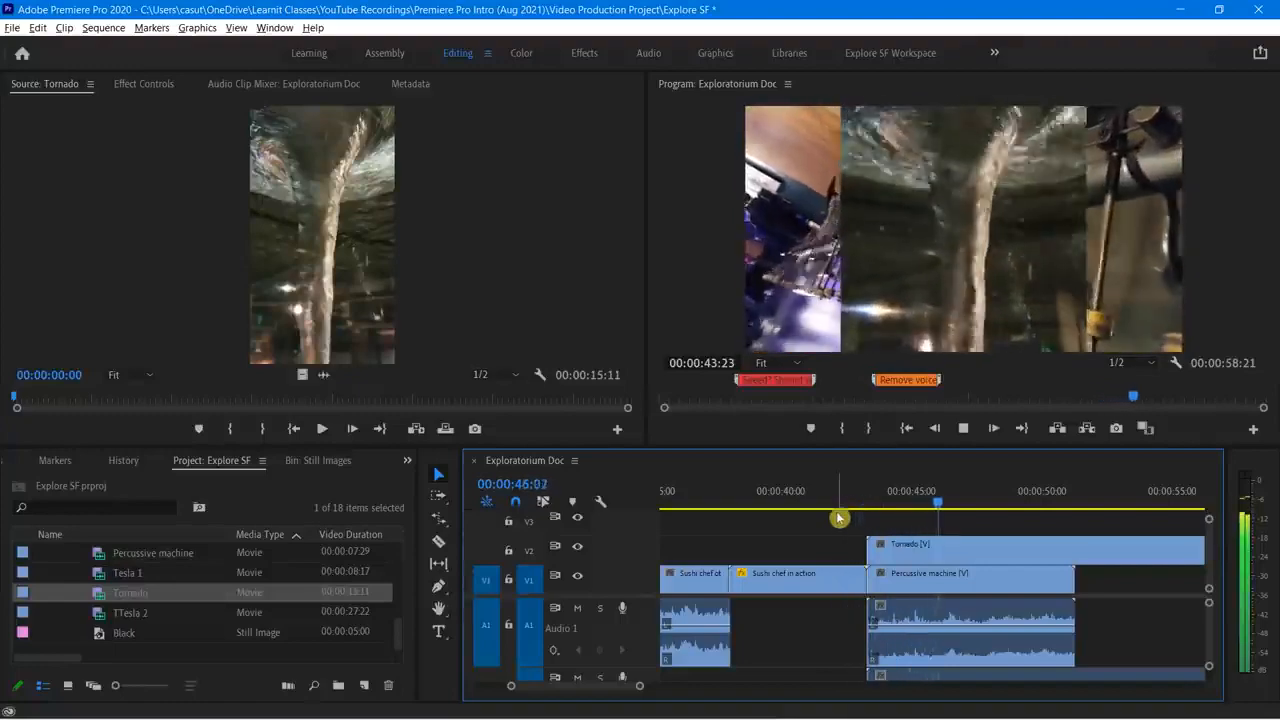
pyautogui.press('space')
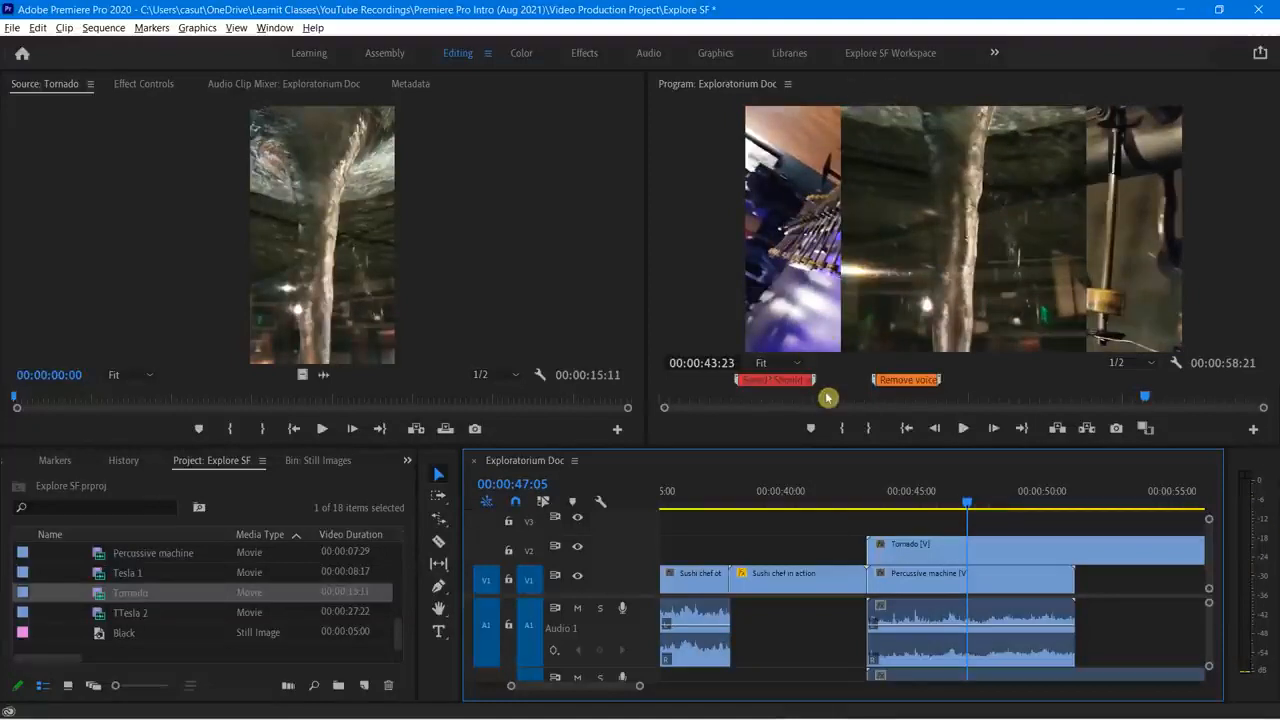
pyautogui.moveTo(766, 389)
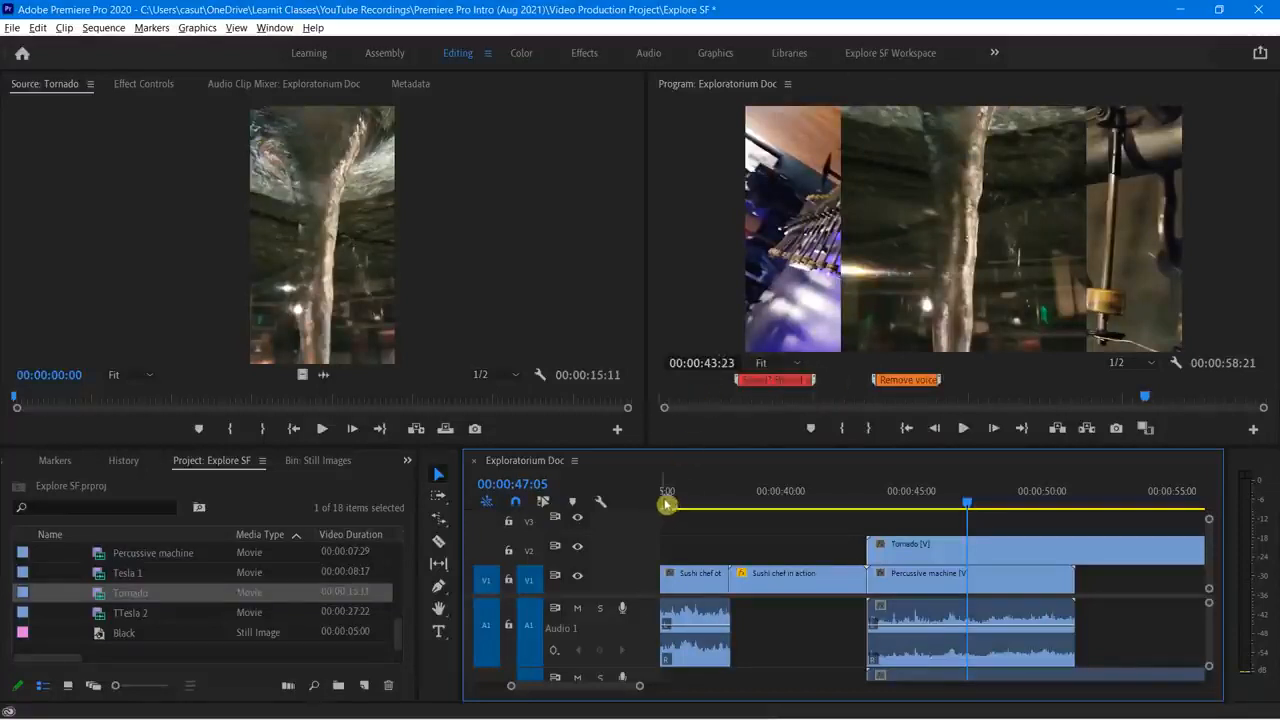
# Step: Shrink the Tornado clip into a small inset on the left part of the frame and trim its start to 00:00:44:25
pyautogui.click(792, 368)
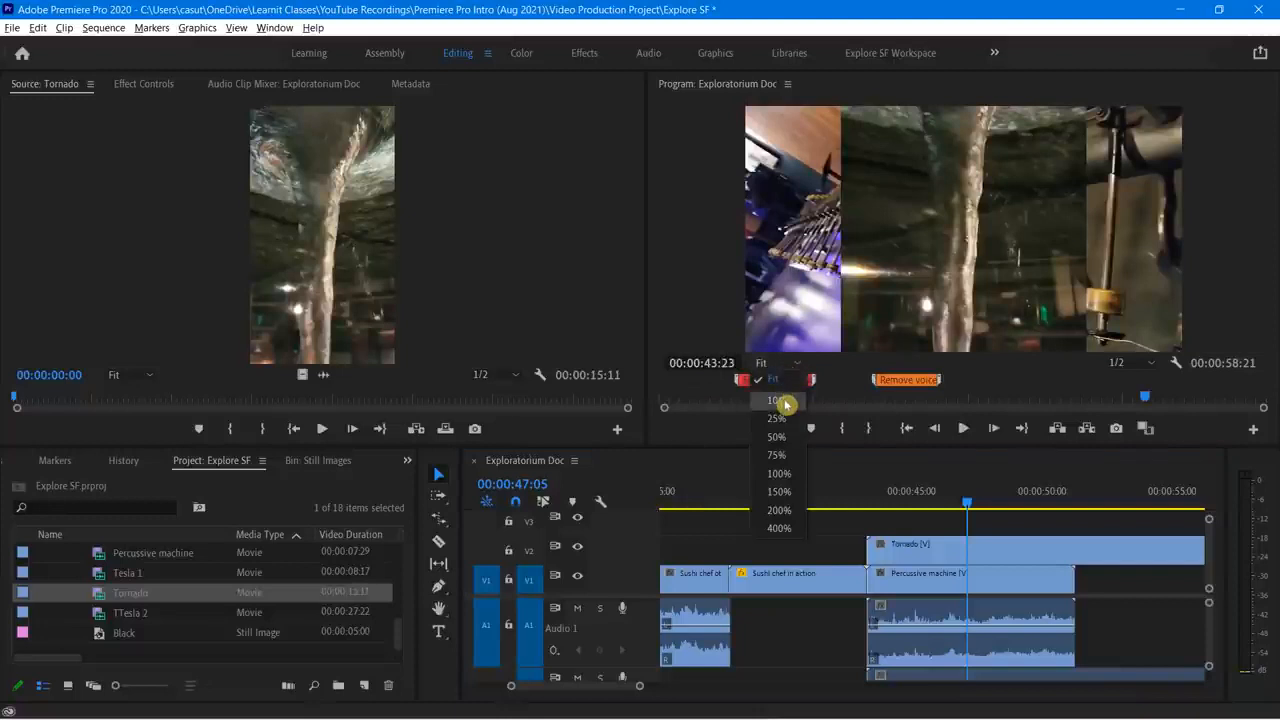
pyautogui.click(782, 400)
pyautogui.click(934, 549)
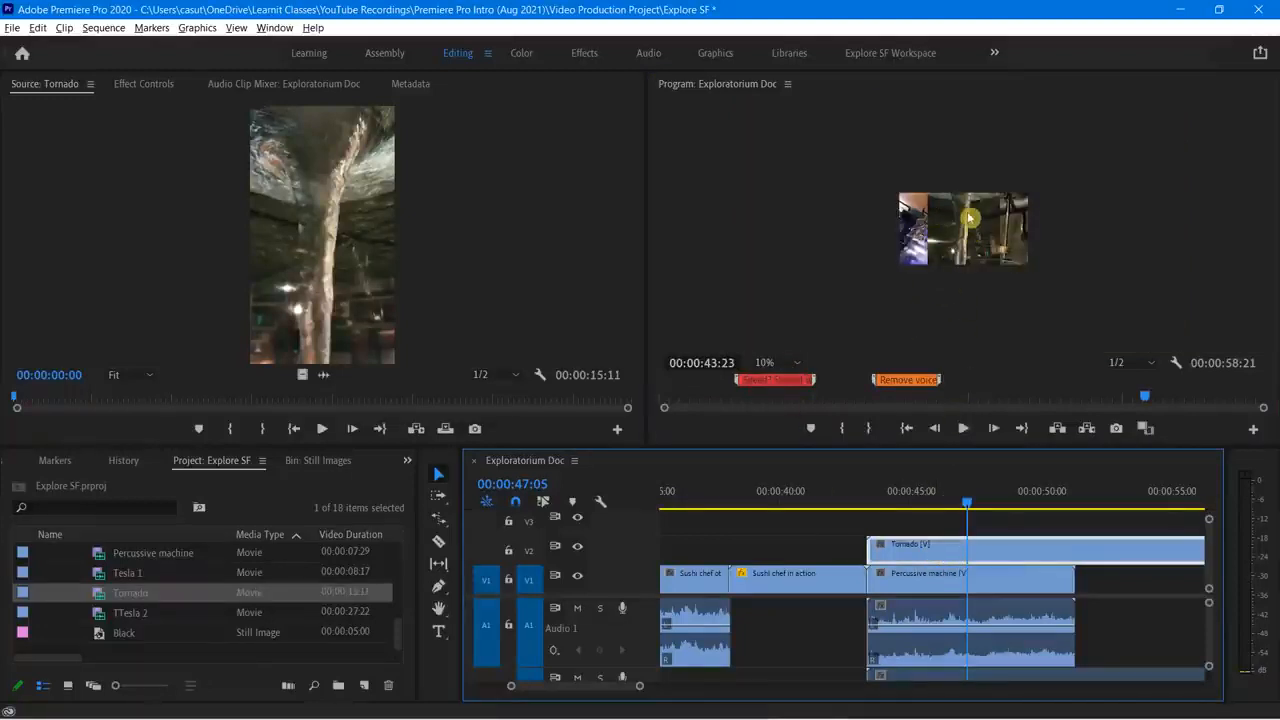
pyautogui.click(957, 237)
pyautogui.doubleClick(957, 237)
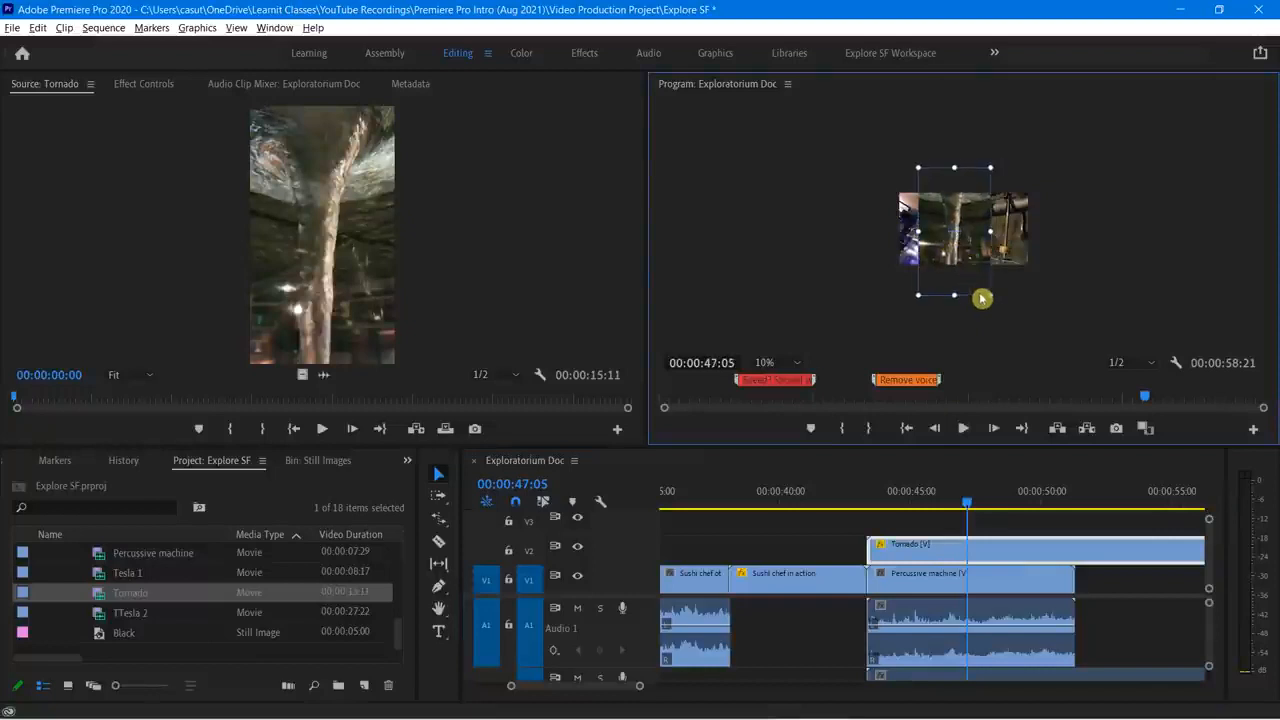
pyautogui.moveTo(988, 293); pyautogui.dragTo(934, 248)
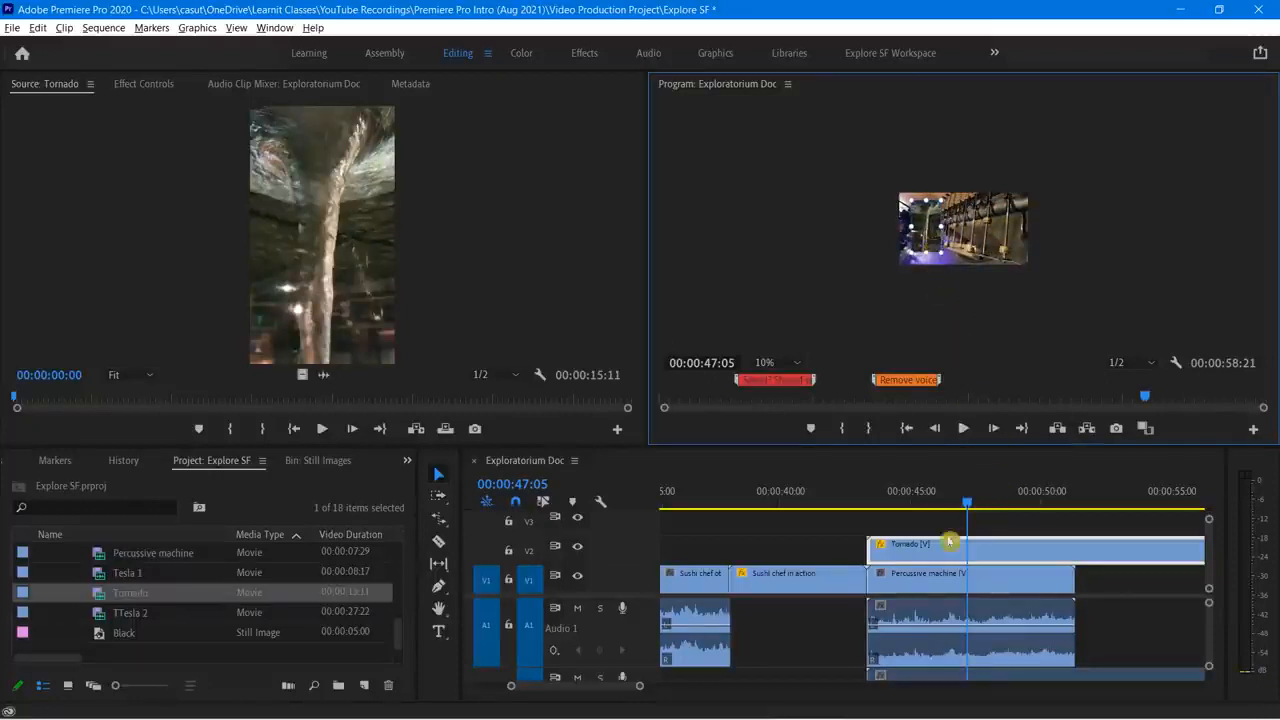
pyautogui.moveTo(868, 548); pyautogui.dragTo(908, 548)
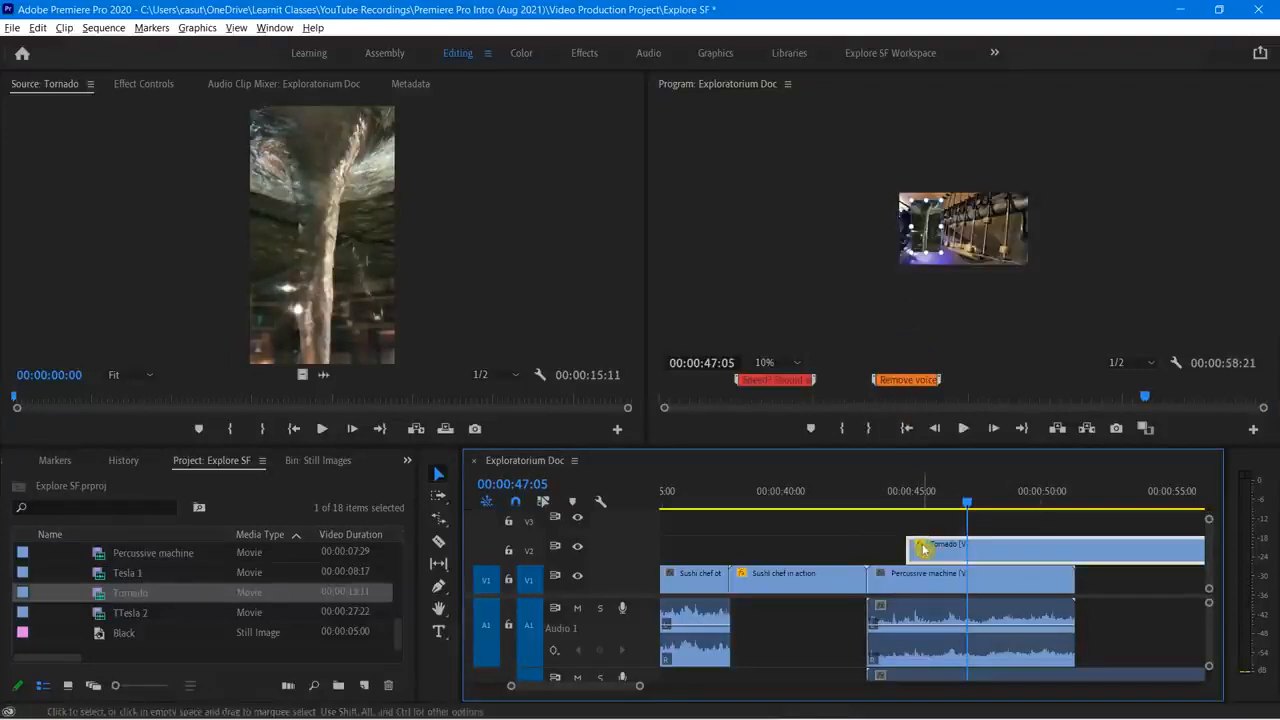
pyautogui.click(890, 430)
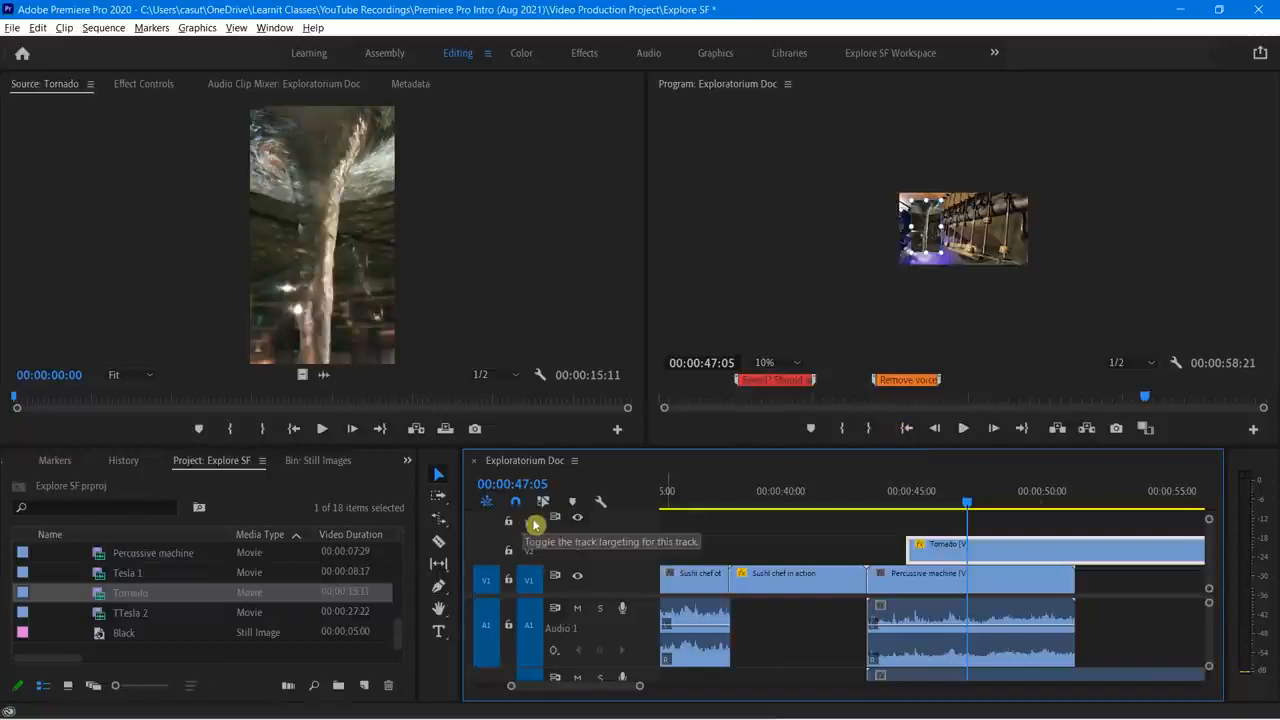
# Step: Preview the TTesla 2 and Tesla 1 source clips to choose another clip to overlay
pyautogui.doubleClick(108, 618)
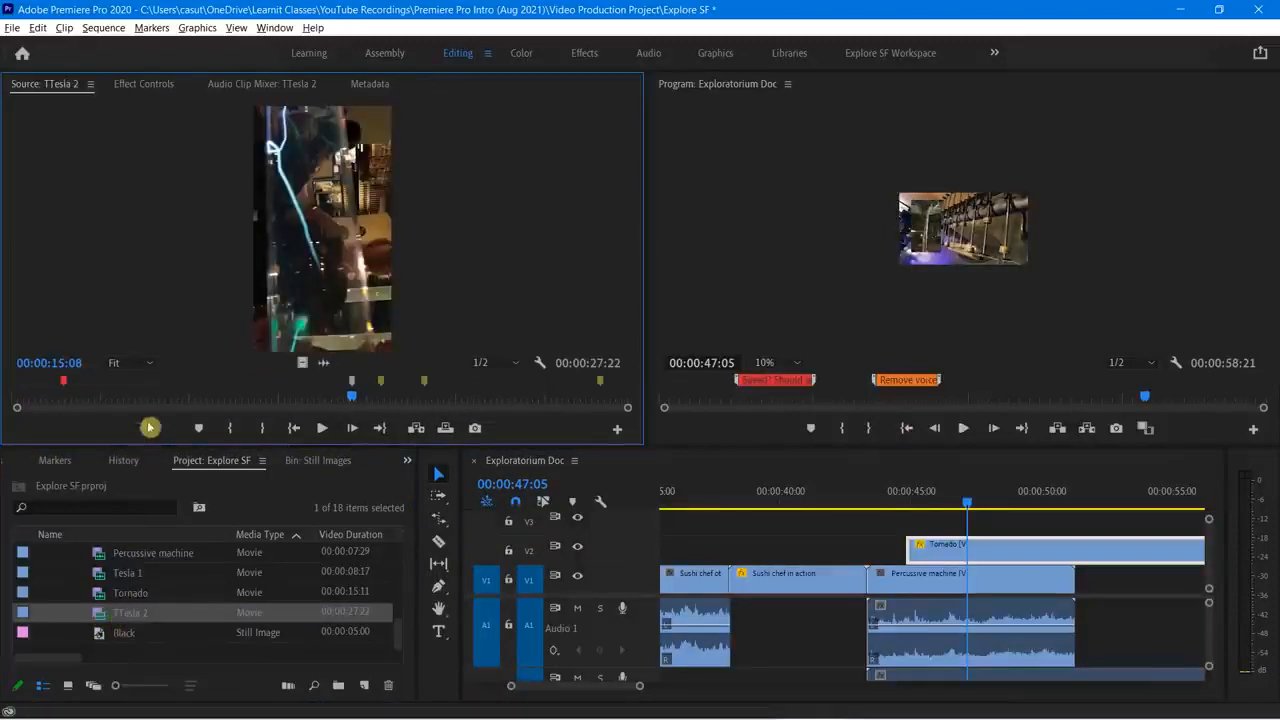
pyautogui.click(321, 430)
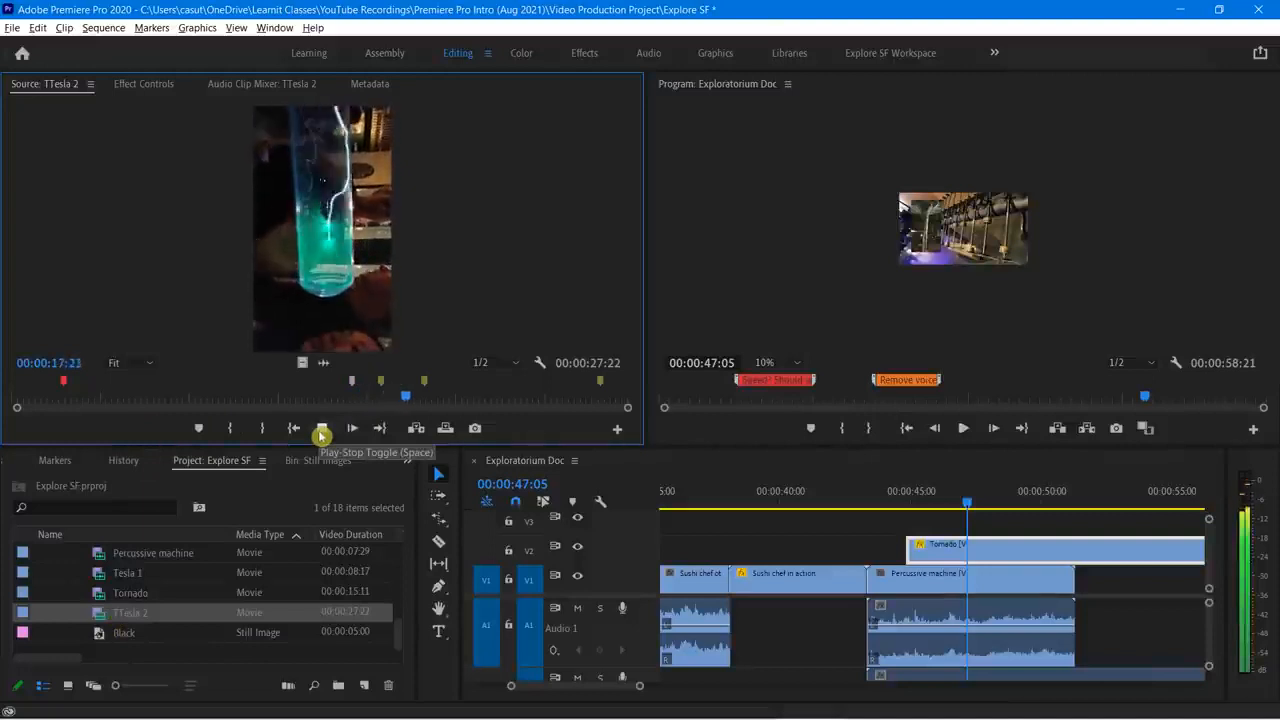
pyautogui.click(321, 432)
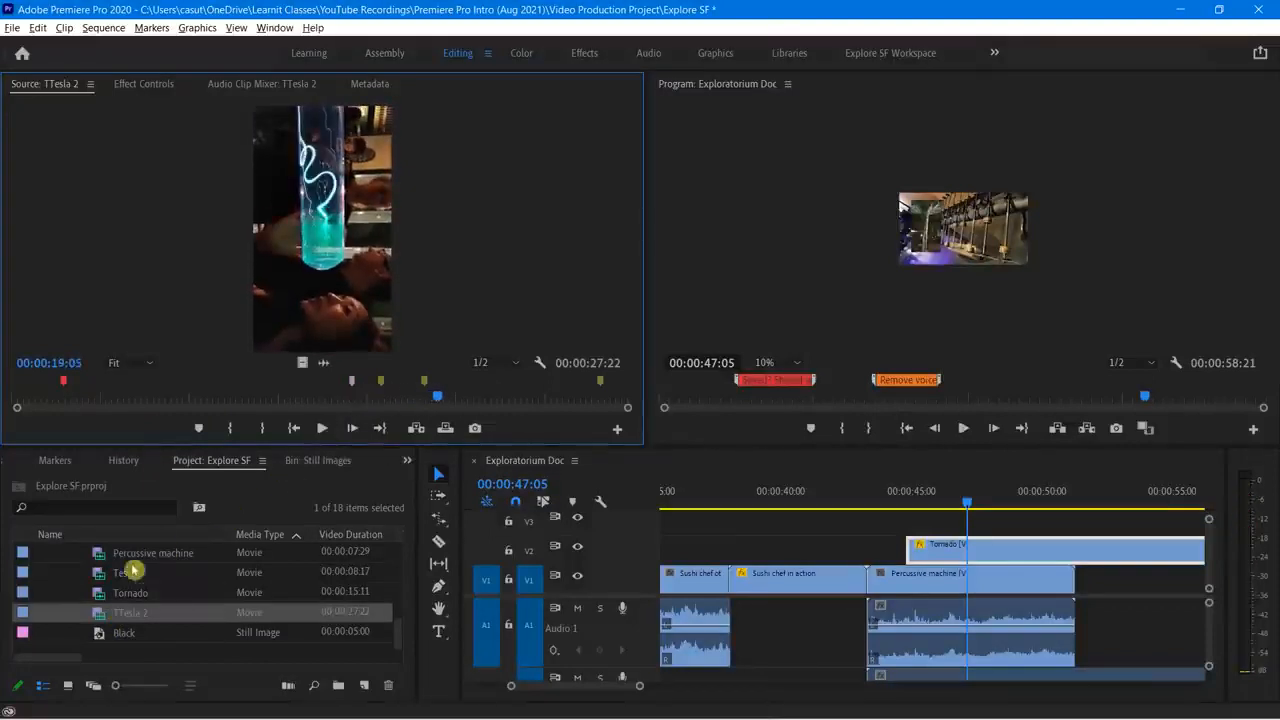
pyautogui.doubleClick(100, 574)
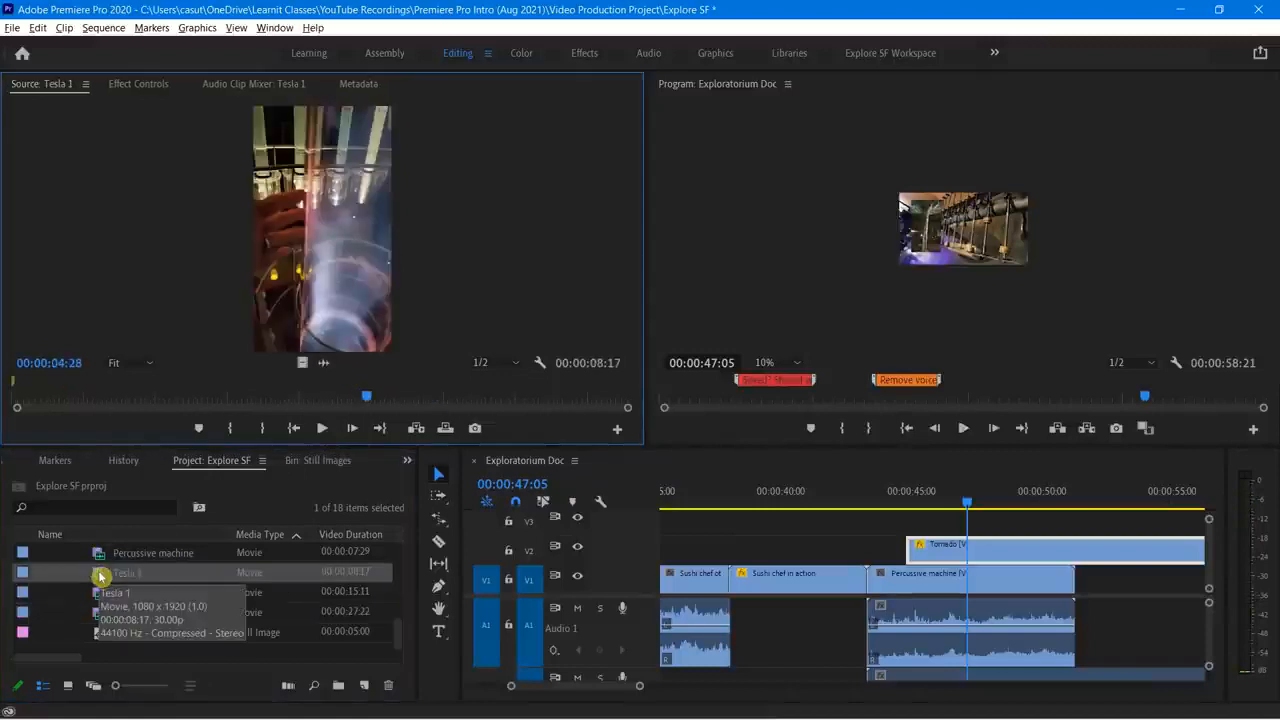
pyautogui.click(322, 428)
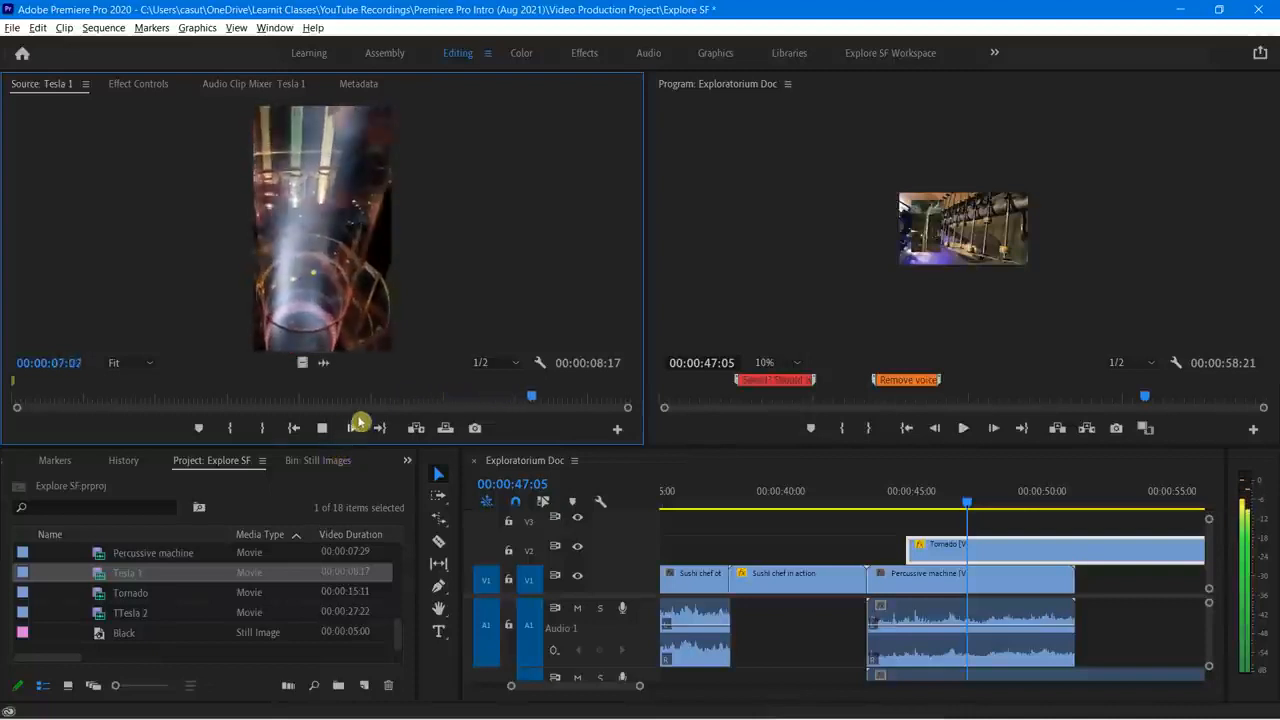
pyautogui.click(316, 430)
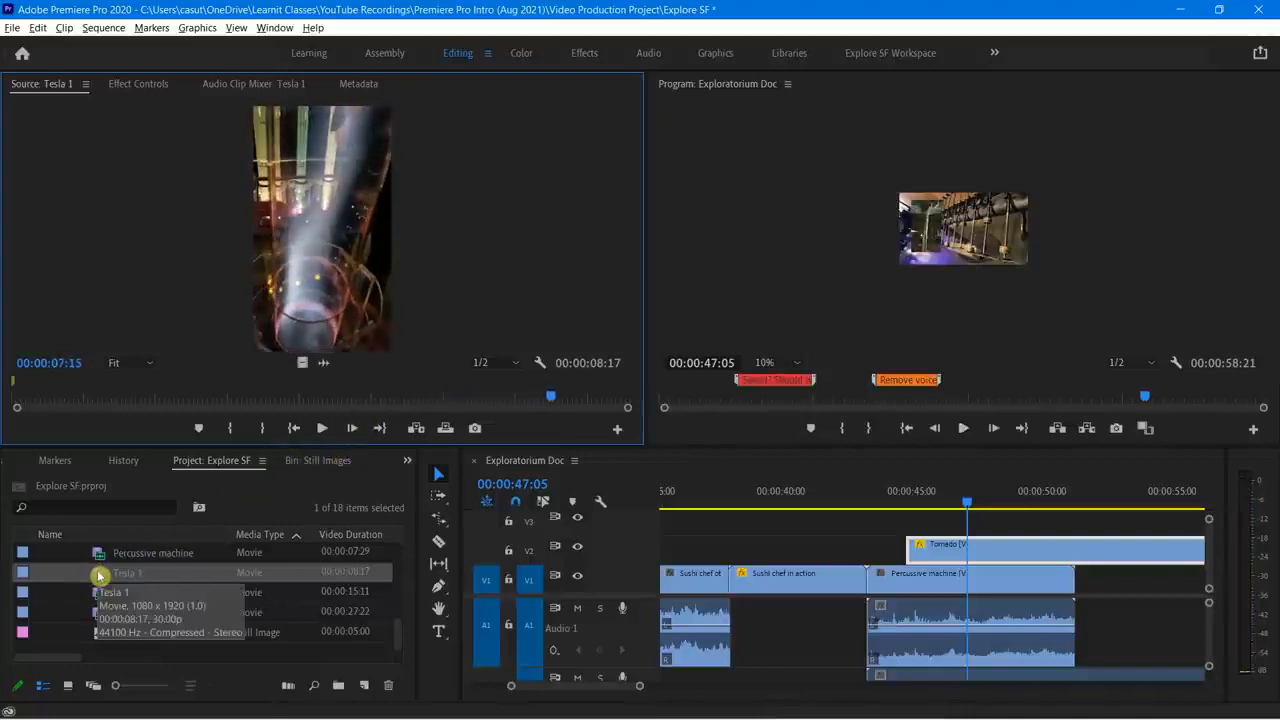
# Step: Place the Tesla 1 clip on V3 above the Tornado clip, aligned to its start at 00:00:44:25
pyautogui.click(668, 466)
pyautogui.press('-')
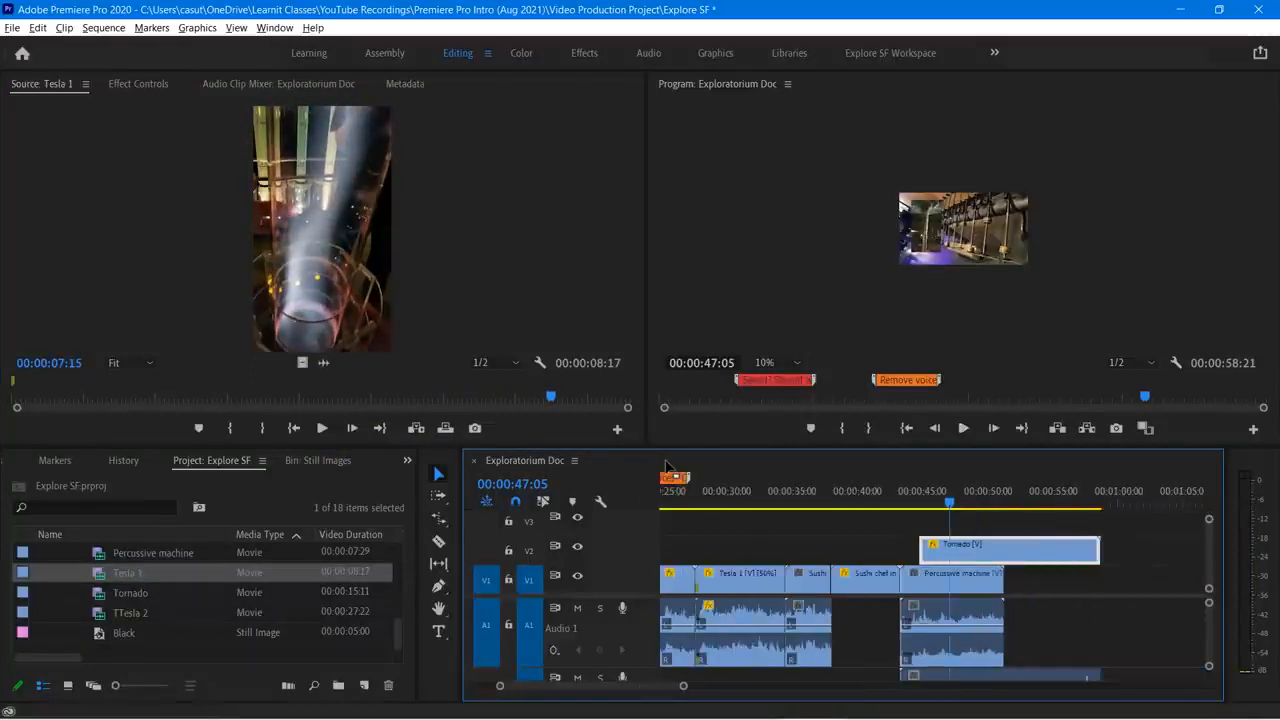
pyautogui.hotkey('ctrl', '-')
pyautogui.click(808, 580)
pyautogui.moveTo(131, 573); pyautogui.dragTo(930, 550)
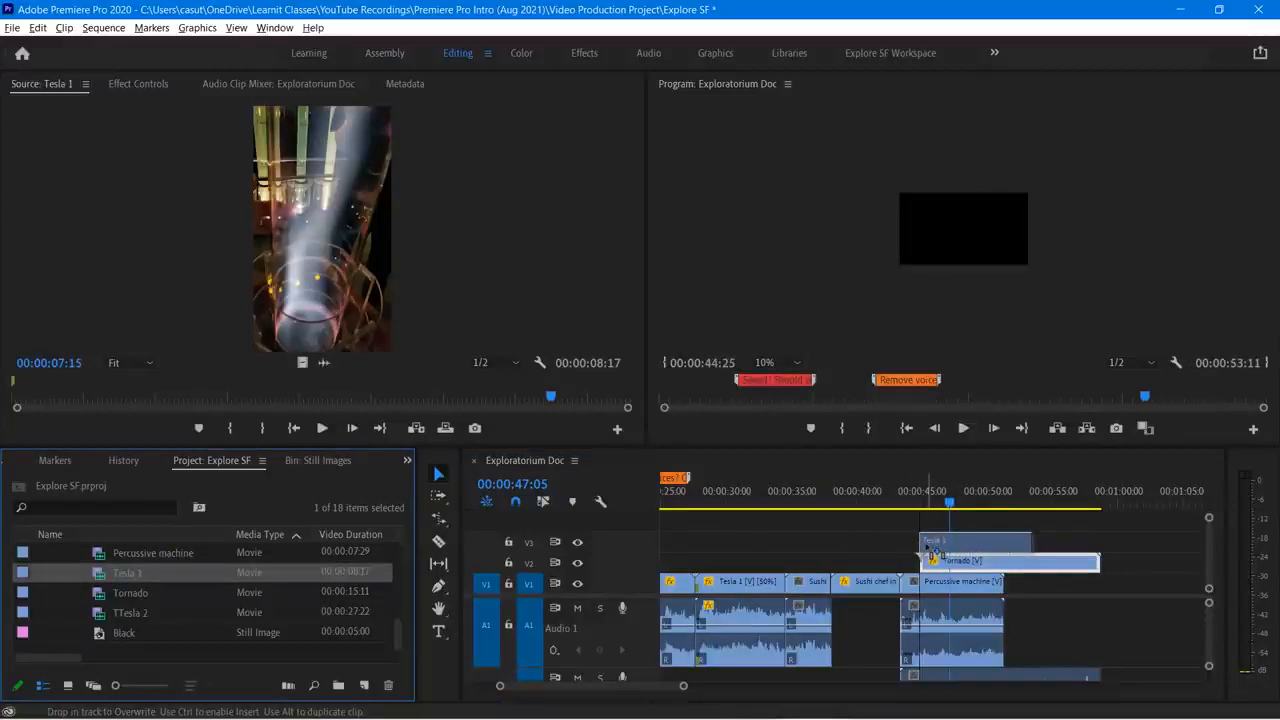
pyautogui.moveTo(928, 548); pyautogui.dragTo(930, 549)
# Step: With the playhead at 00:00:45:12, shrink the Tesla 1 clip to a small inset on the right part of the frame
pyautogui.moveTo(951, 504); pyautogui.dragTo(927, 518)
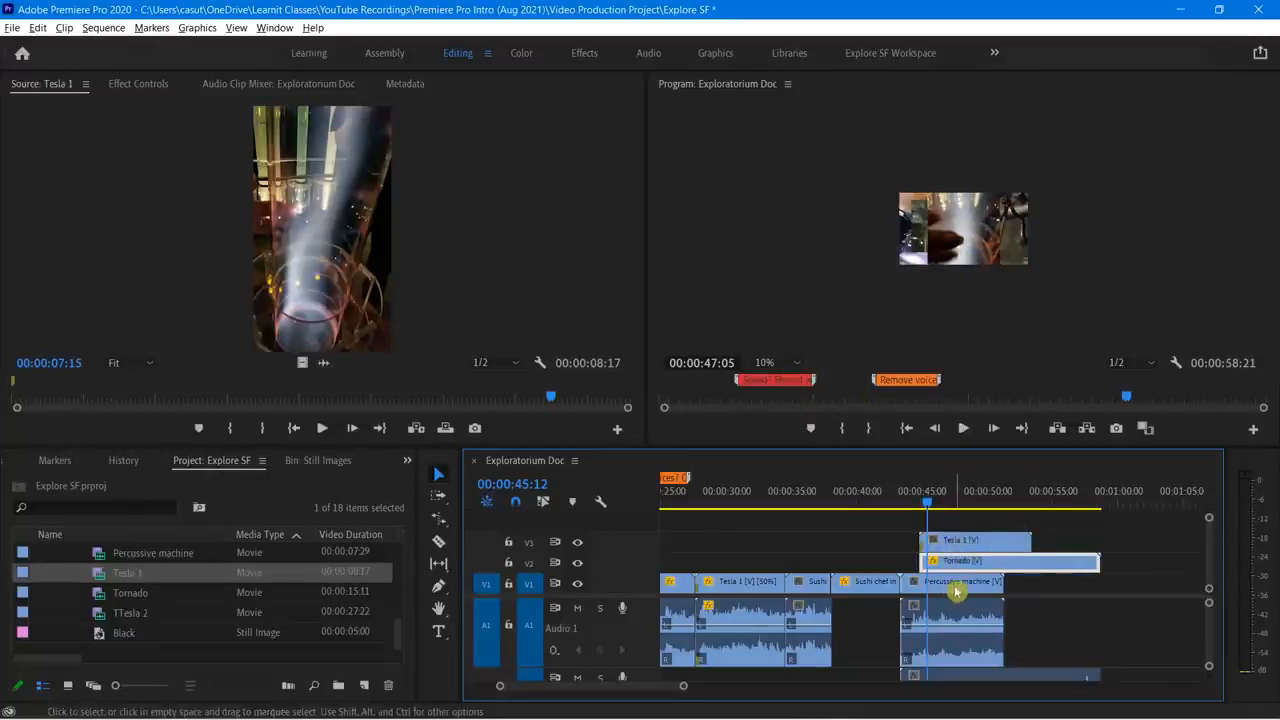
pyautogui.click(972, 543)
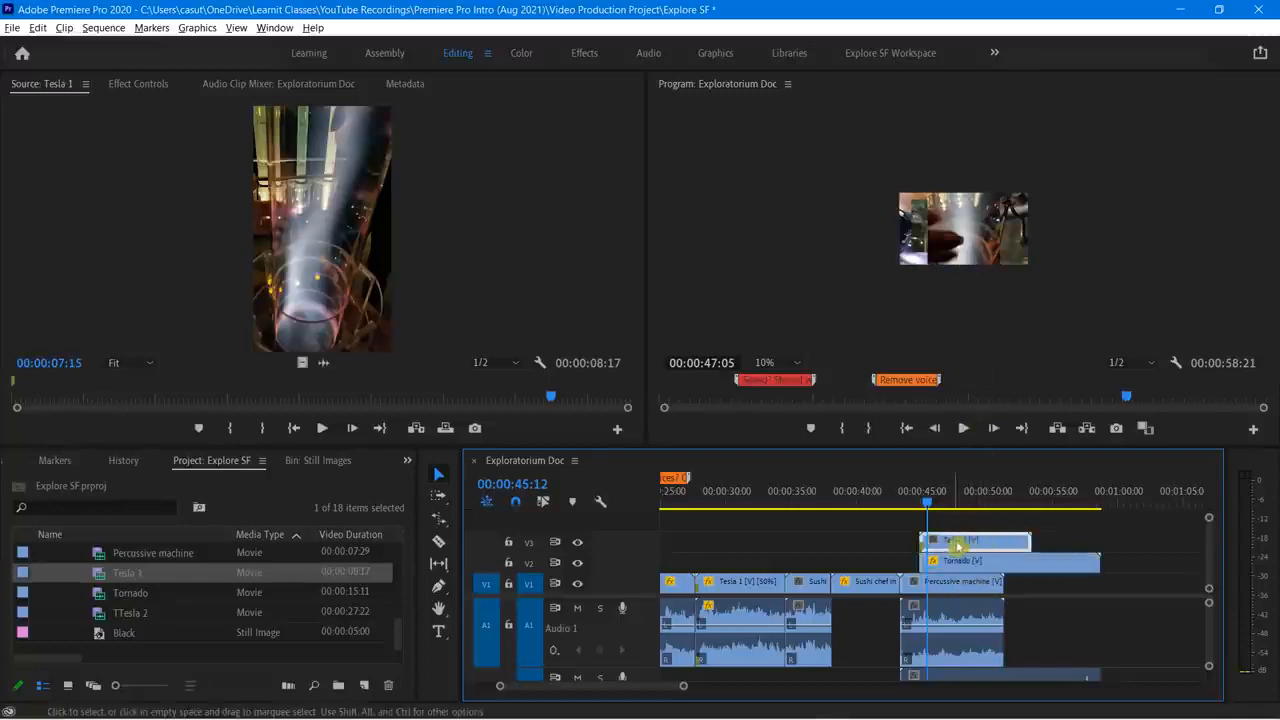
pyautogui.click(965, 245)
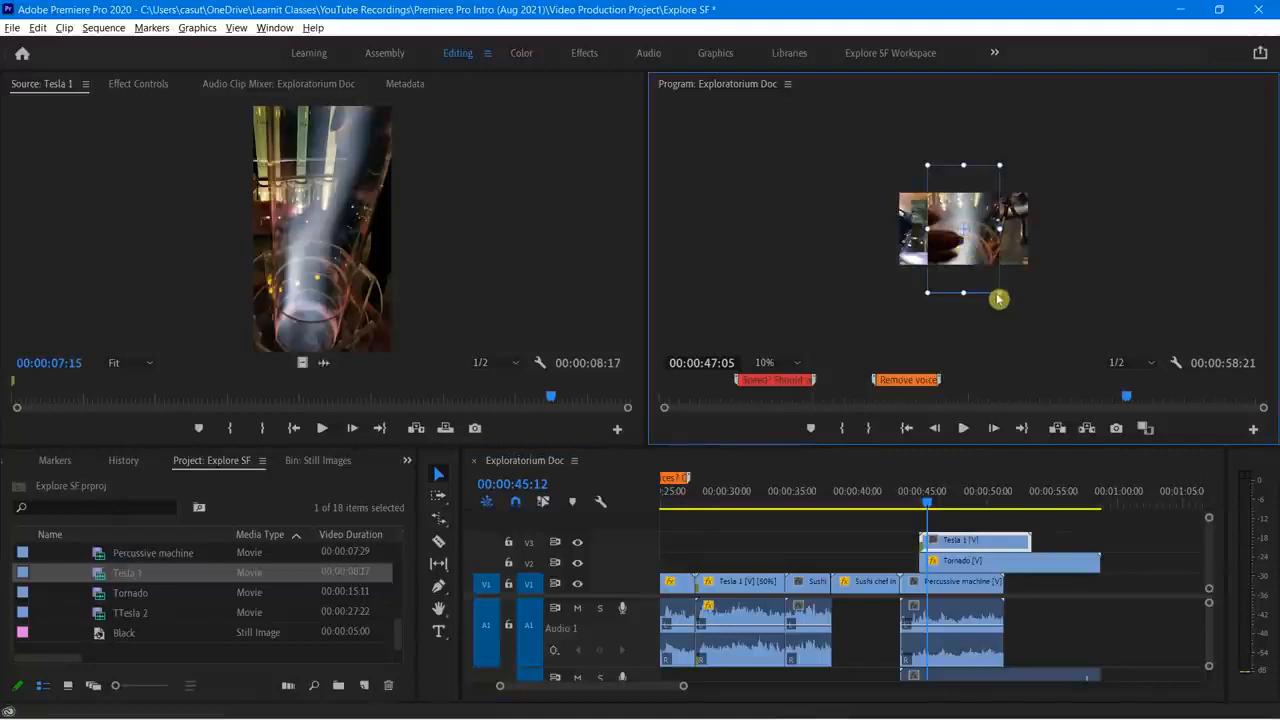
pyautogui.moveTo(997, 287); pyautogui.dragTo(1000, 249)
pyautogui.click(934, 318)
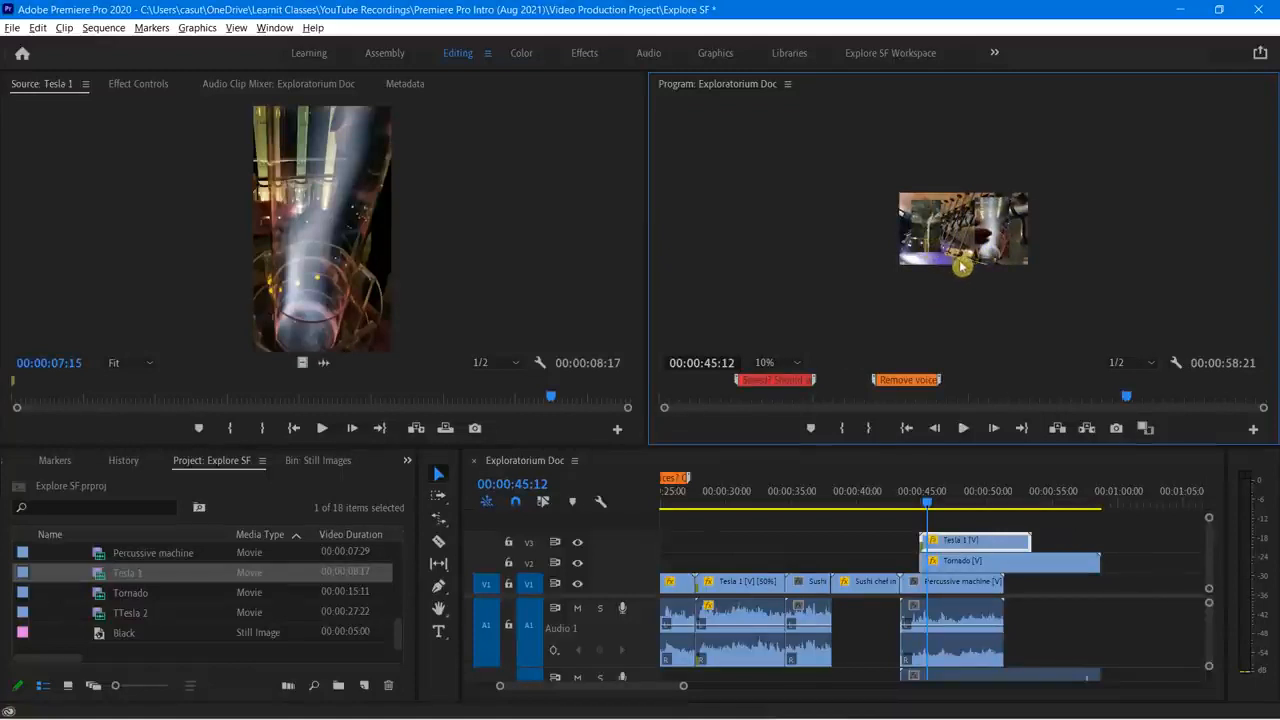
pyautogui.click(935, 248)
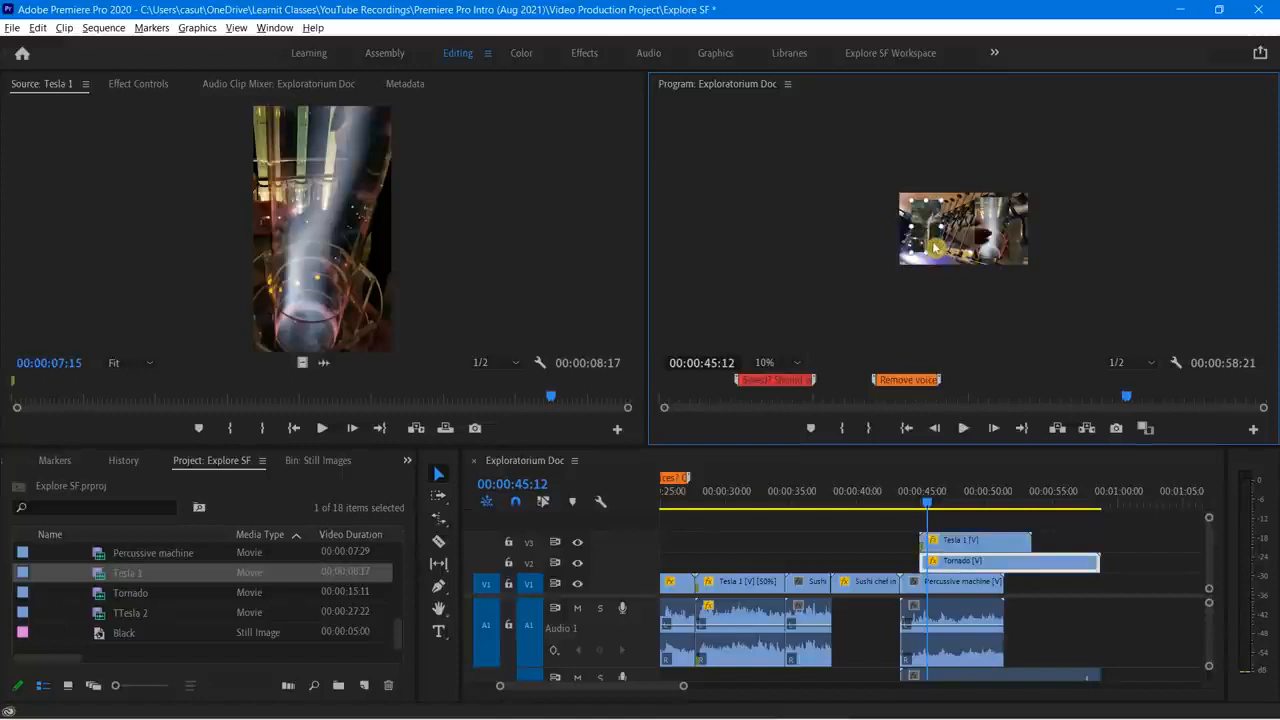
pyautogui.click(998, 245)
pyautogui.moveTo(998, 246); pyautogui.dragTo(998, 248)
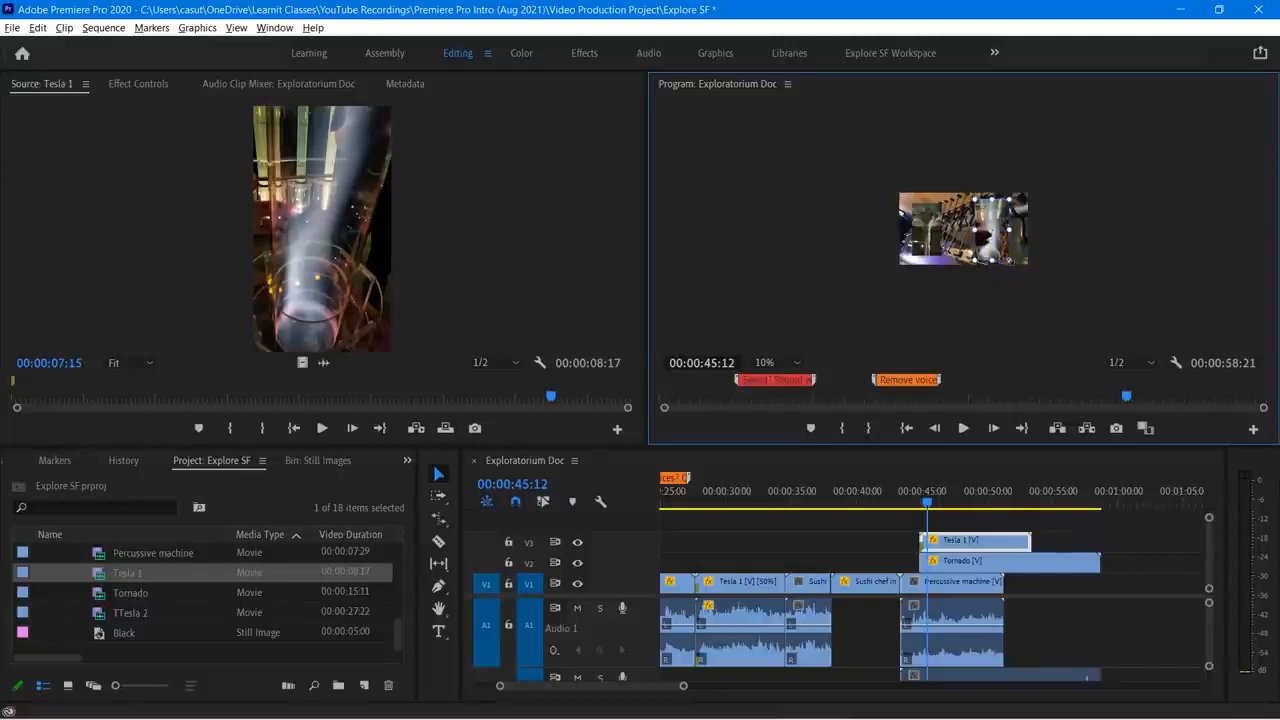
# Step: Enlarge the Tornado inset slightly and move the Tesla 1 and Tornado insets outward towards opposite sides of the frame
pyautogui.click(792, 309)
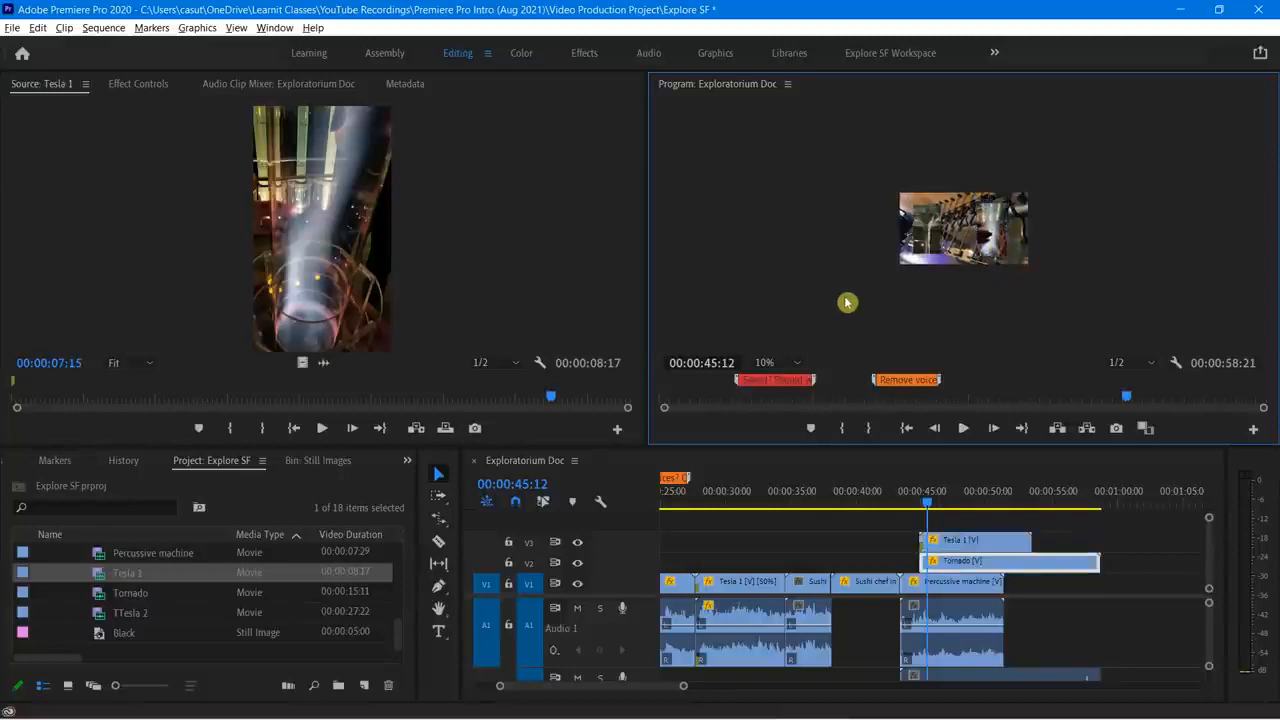
pyautogui.click(797, 363)
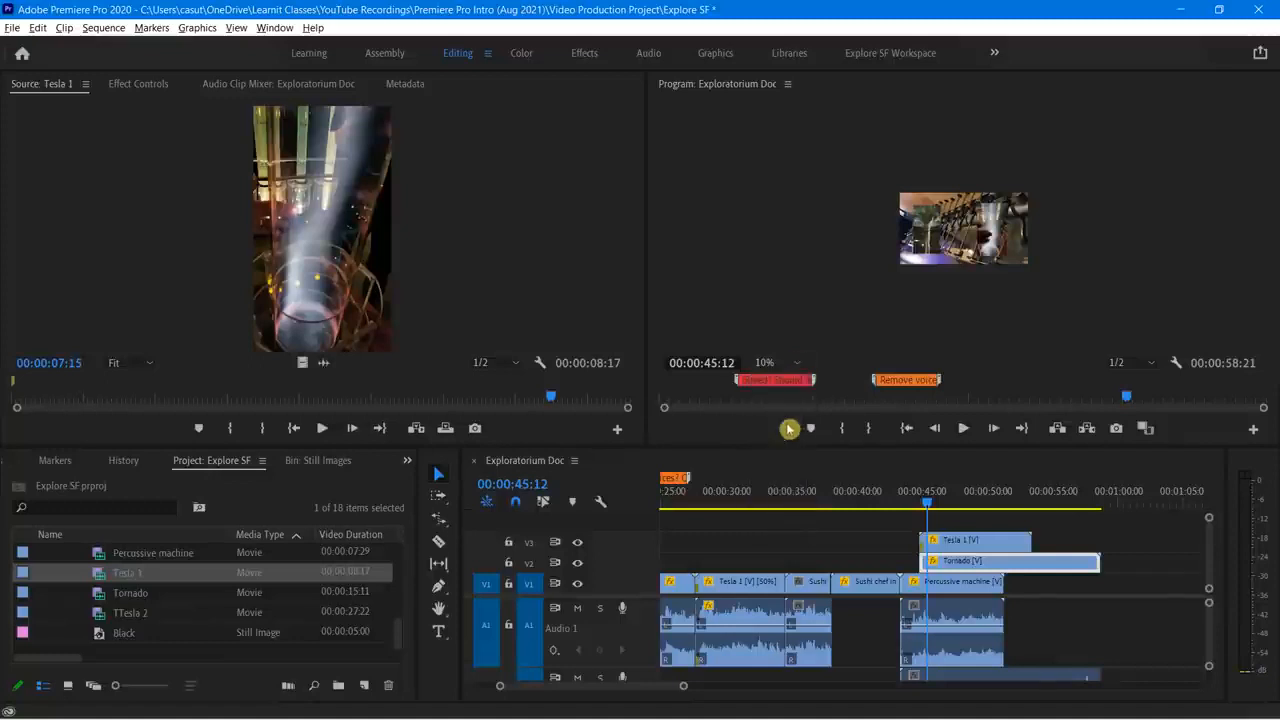
pyautogui.click(794, 420)
pyautogui.click(867, 236)
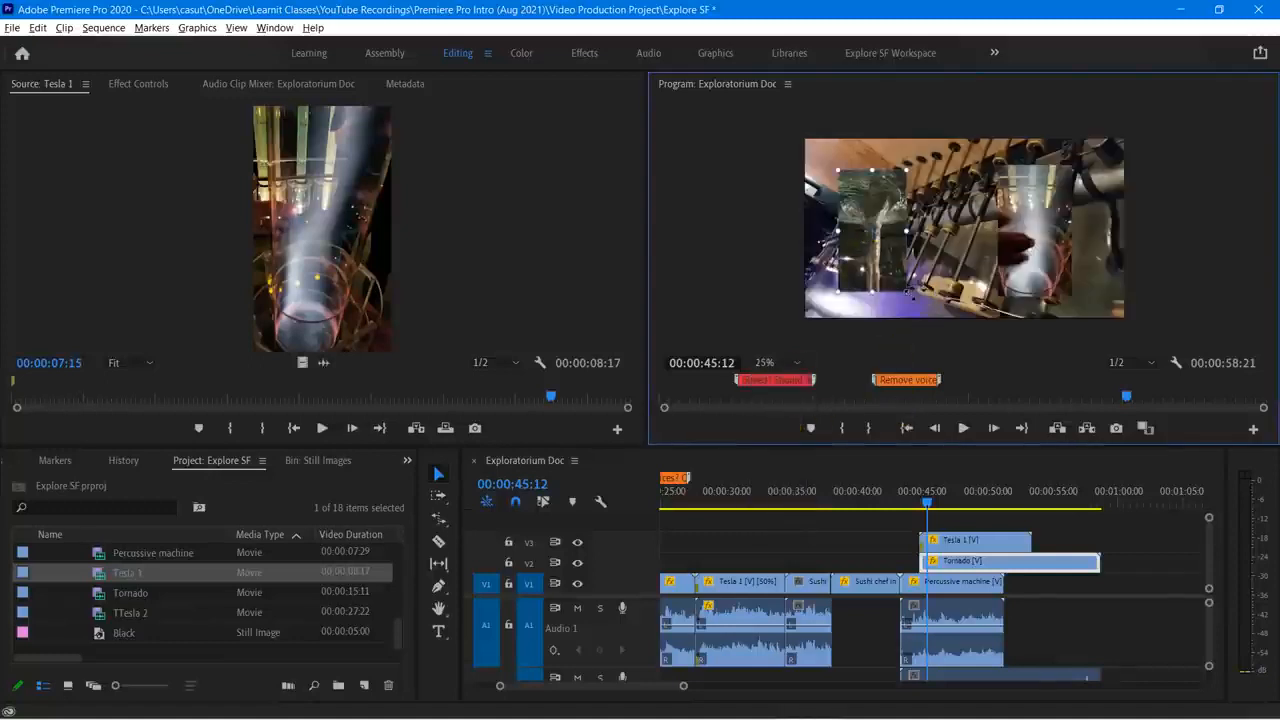
pyautogui.click(1045, 233)
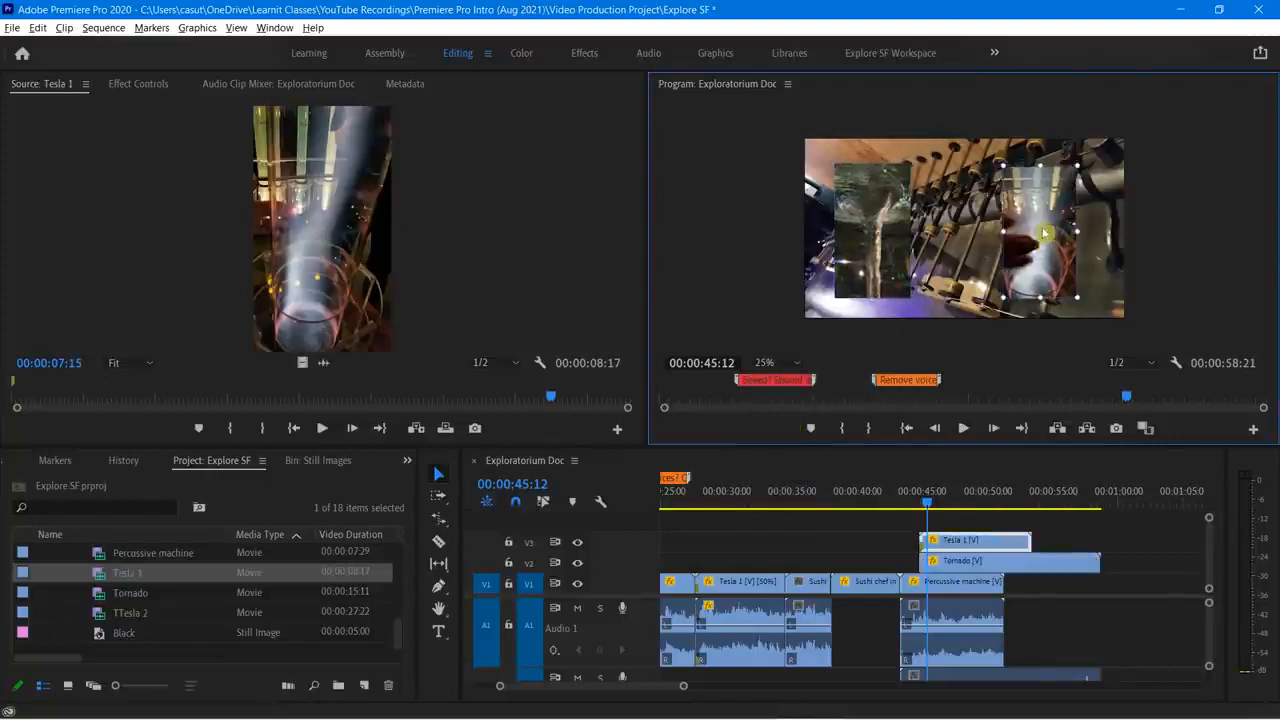
pyautogui.moveTo(1045, 233); pyautogui.dragTo(1065, 233)
pyautogui.click(898, 209)
pyautogui.moveTo(898, 209); pyautogui.dragTo(876, 205)
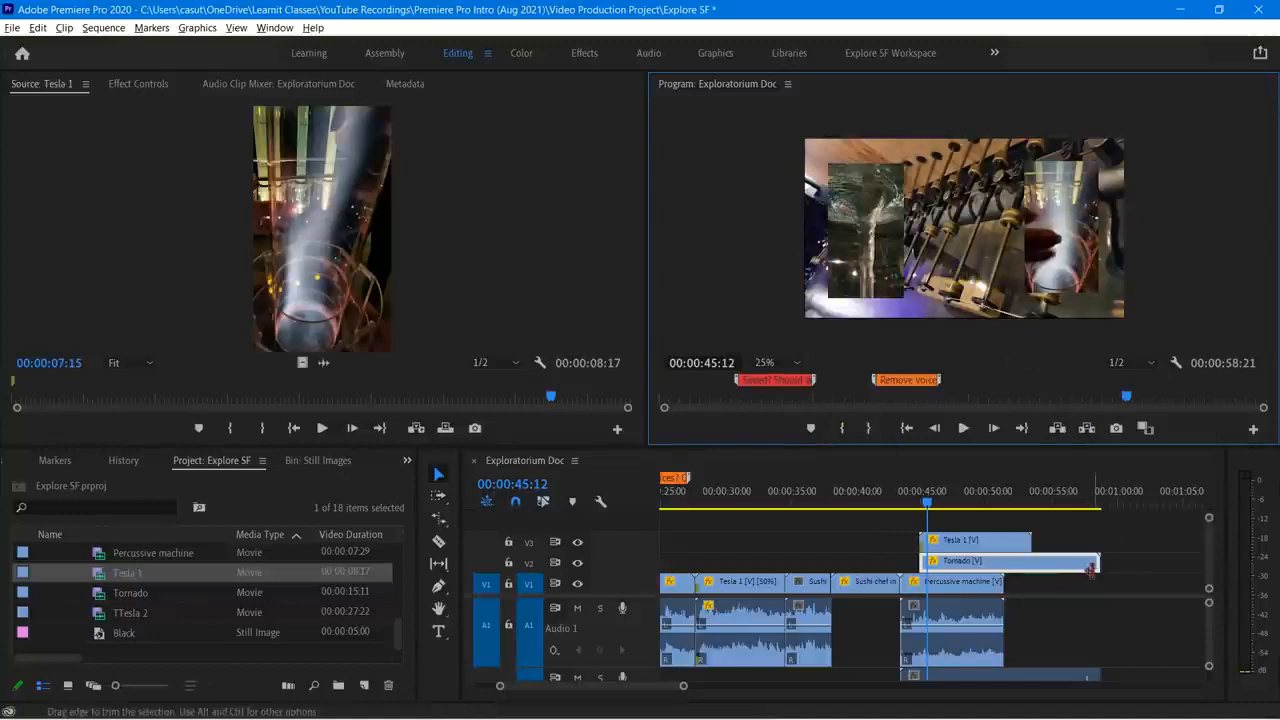
# Step: Trim the ends of the Tornado and Tesla 1 video clips to the end of the Percussive machine clip
pyautogui.moveTo(1093, 566); pyautogui.dragTo(1002, 541)
# Step: Play the sequence from 00:00:42:12 in a maximized Program monitor to review the two insets over the Percussive machine clip
pyautogui.click(926, 507)
pyautogui.moveTo(926, 507); pyautogui.dragTo(886, 507)
pyautogui.press('`')
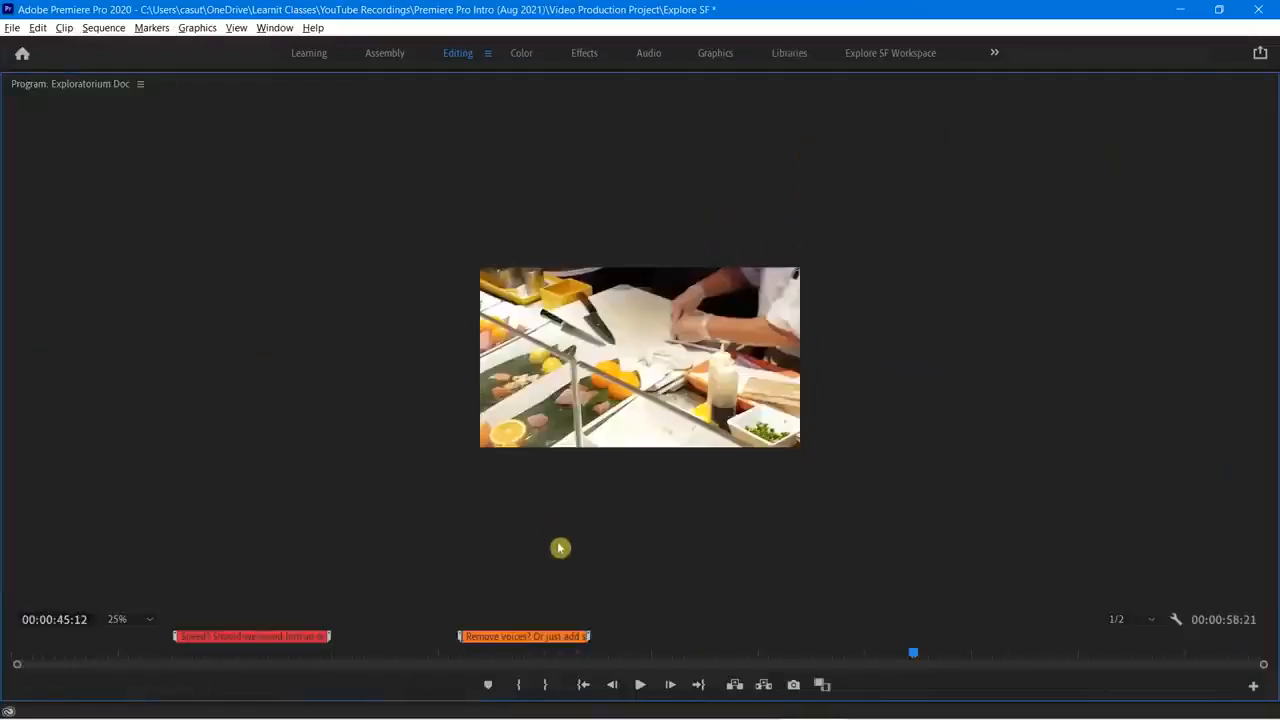
pyautogui.press('`')
pyautogui.click(889, 507)
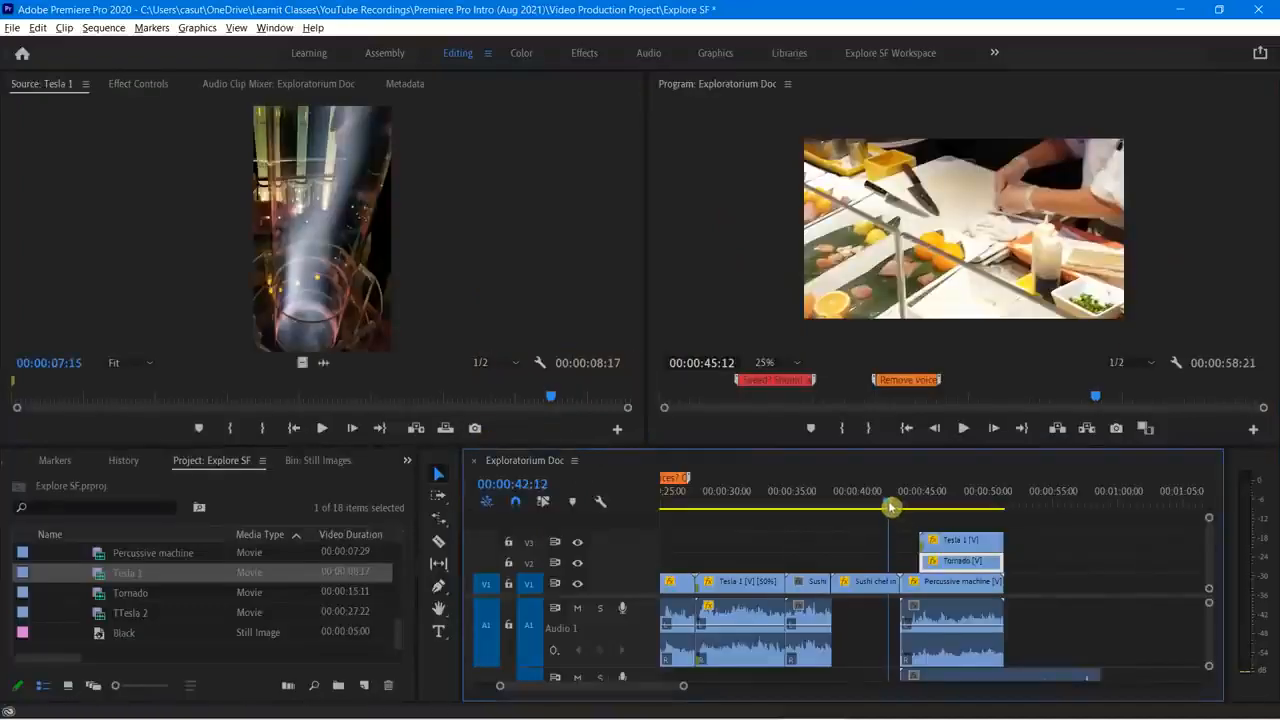
pyautogui.press('`')
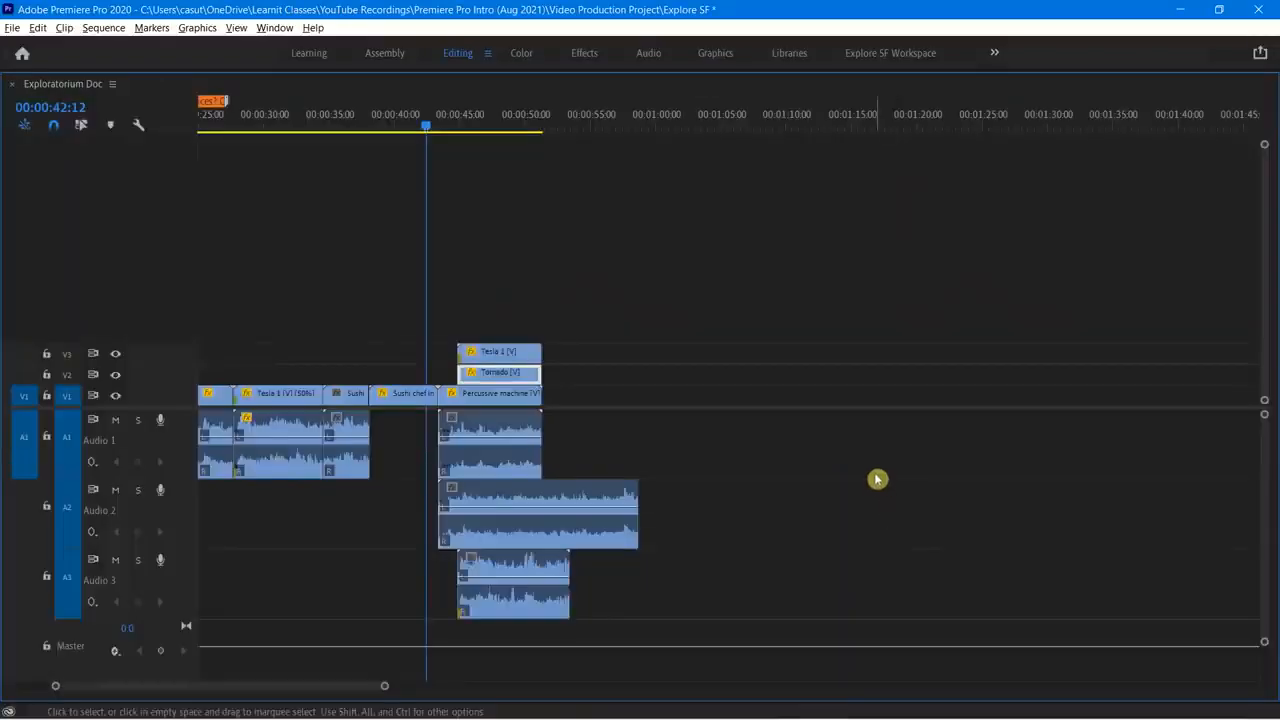
pyautogui.press('`')
pyautogui.click(746, 252)
pyautogui.press('`')
pyautogui.press('space')
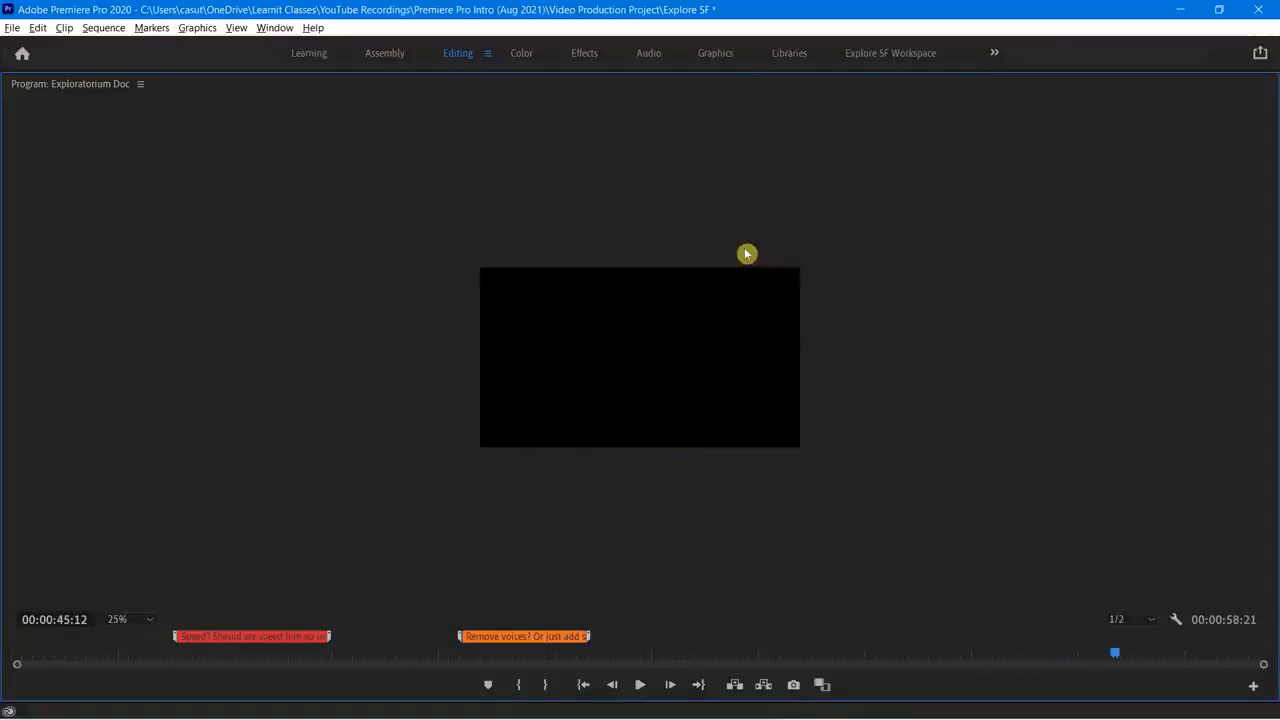
pyautogui.press('`')
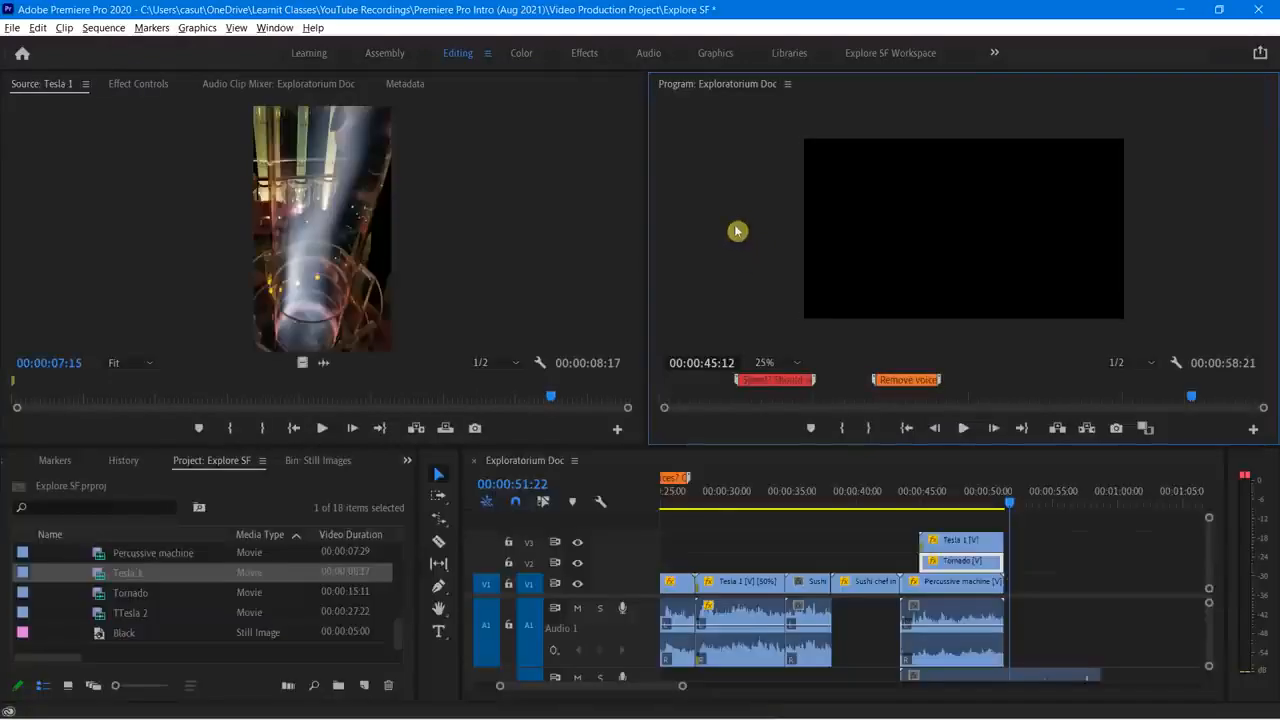
# Step: Make the Tesla 1 and Tornado video clips span the full Percussive machine clip, and play the sequence from about 00:00:41:10
pyautogui.moveTo(924, 540); pyautogui.dragTo(1001, 562)
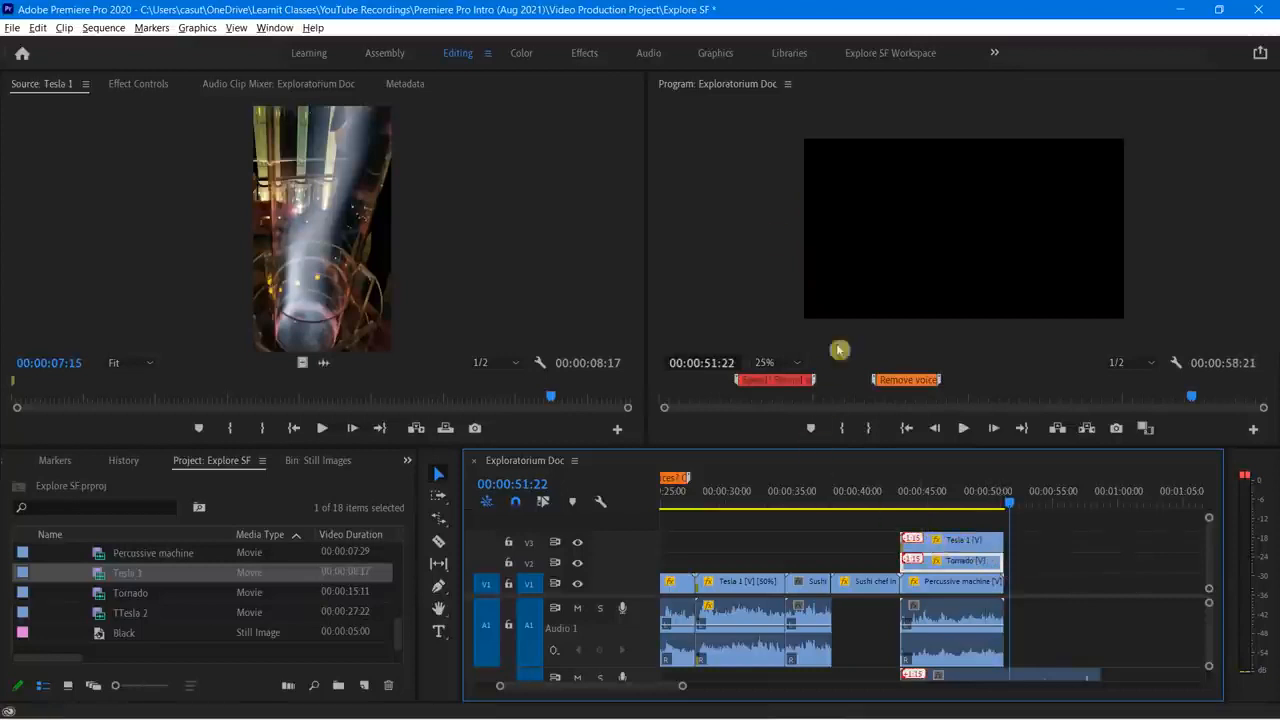
pyautogui.click(876, 506)
pyautogui.press('space')
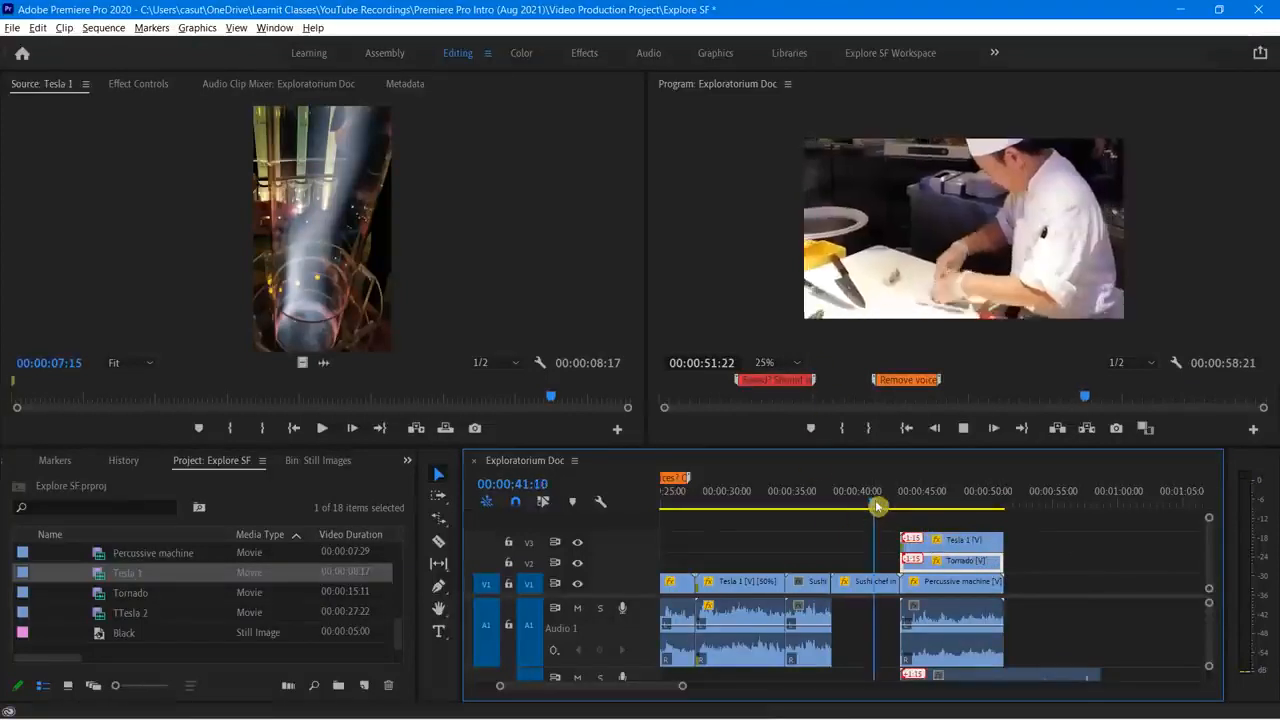